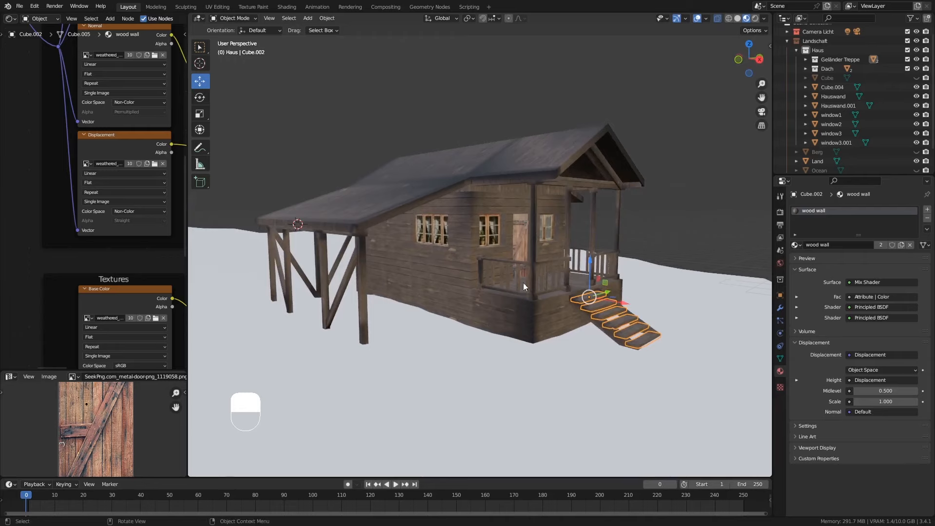
middle_drag(544, 325, 522, 273)
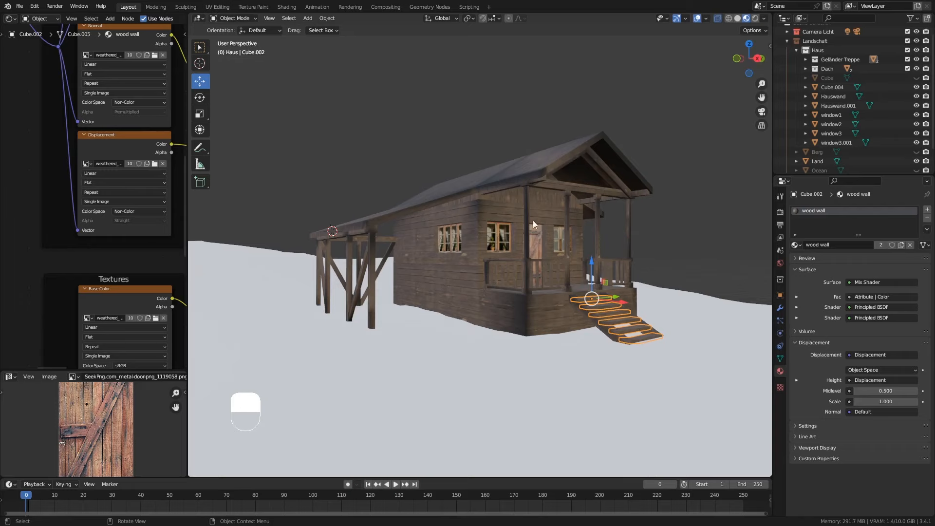
middle_drag(446, 296, 479, 279)
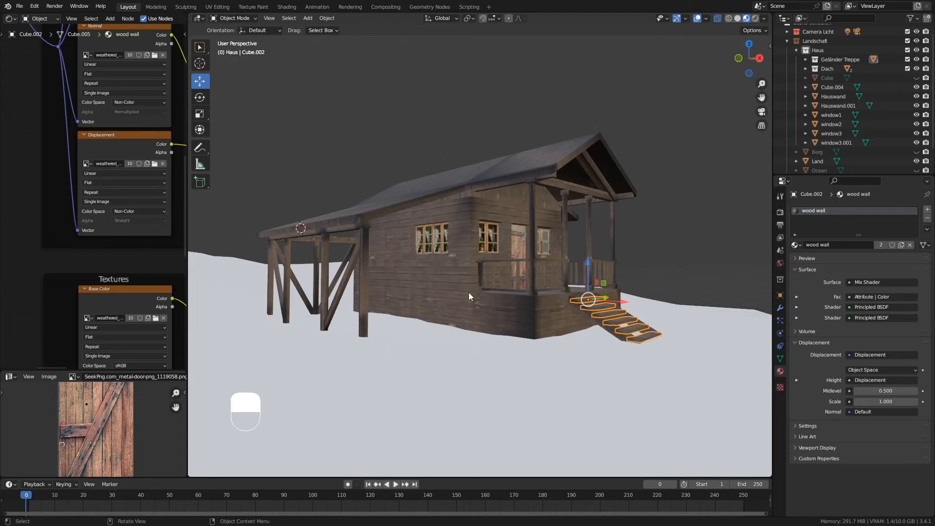
middle_drag(486, 305, 473, 317)
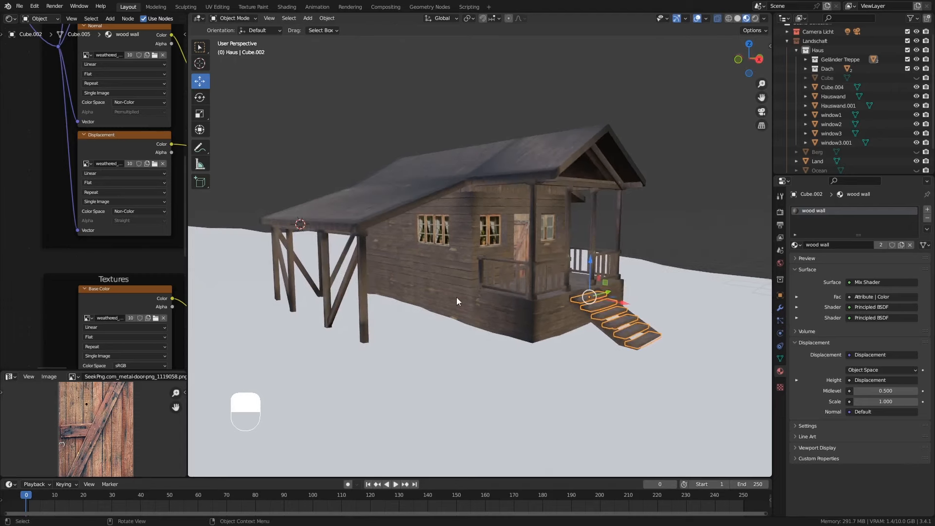
mouse_move(495, 311)
middle_down()
mouse_move(482, 309)
mouse_move(489, 300)
middle_up()
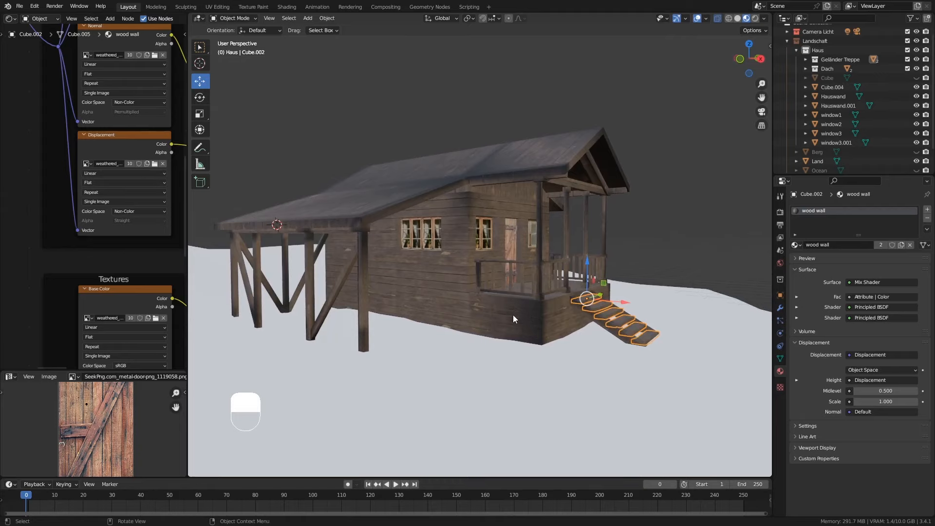
middle_drag(513, 319, 489, 316)
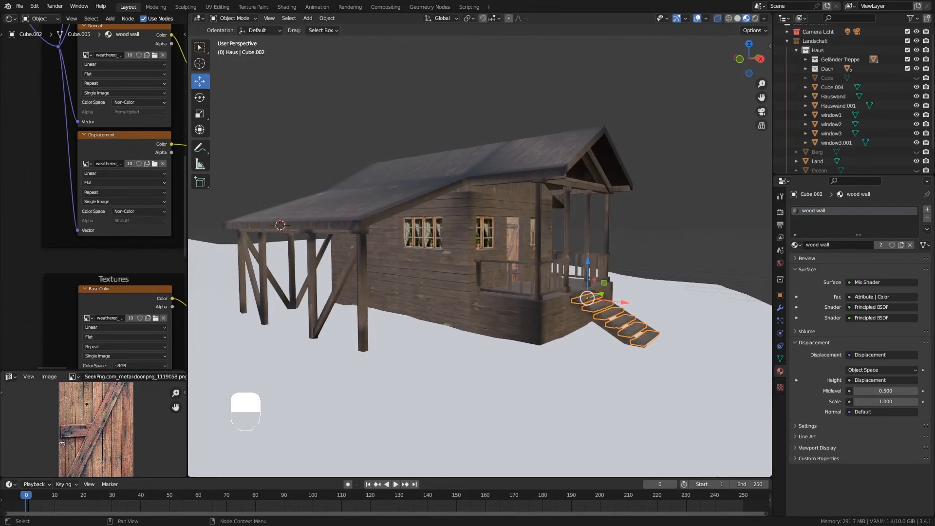
middle_drag(454, 299, 443, 308)
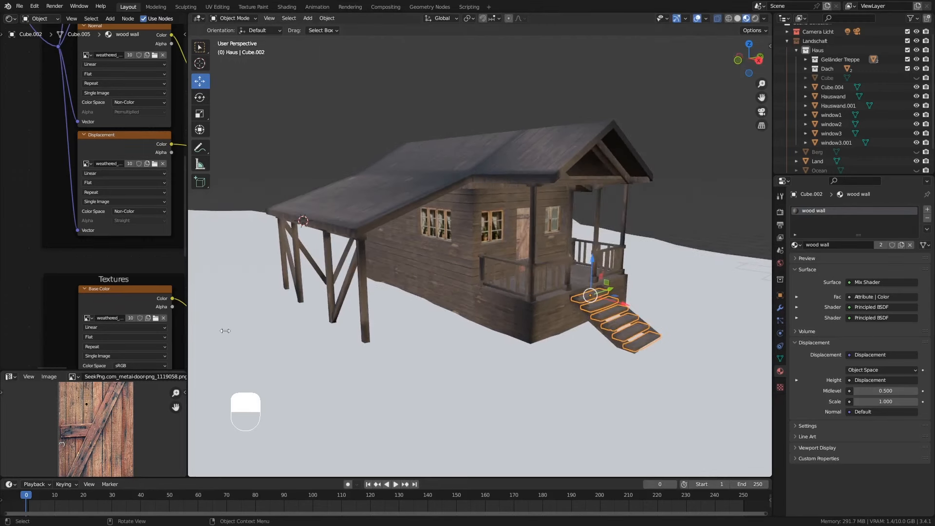
Step: Widen the node and image editor areas and enlarge the image editor to show the whole door texture
shift+scroll(184, 332, up, 5)
drag(189, 325, 320, 322)
drag(254, 371, 249, 274)
ctrl+middle_drag(201, 120, 270, 204)
ctrl+middle_drag(259, 164, 182, 123)
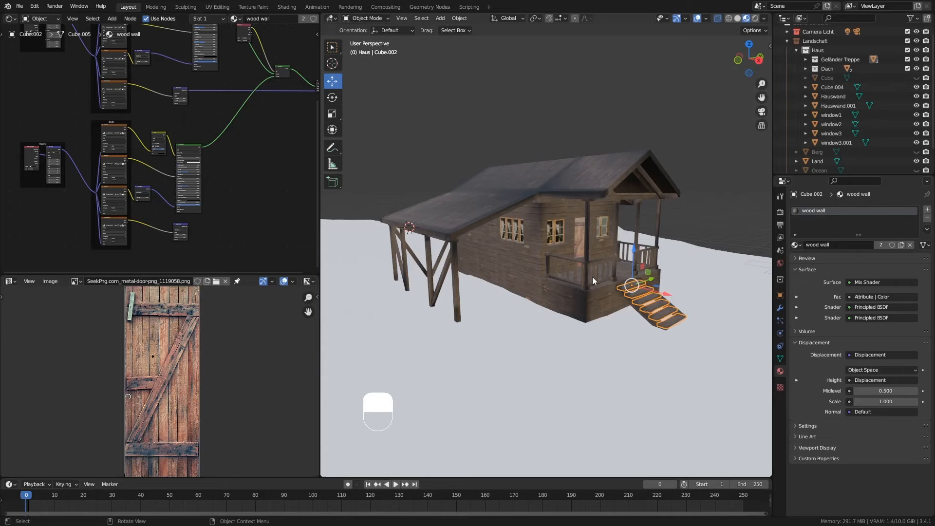
Step: Open the carport's wooden beam structure for mesh editing and turn off X-ray display
middle_drag(593, 277, 583, 277)
middle_drag(466, 298, 519, 226)
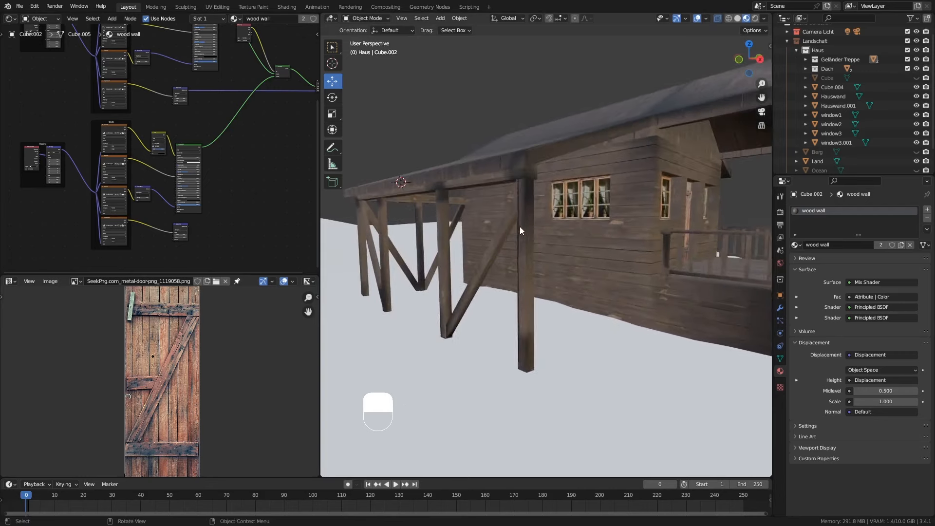
click(530, 199)
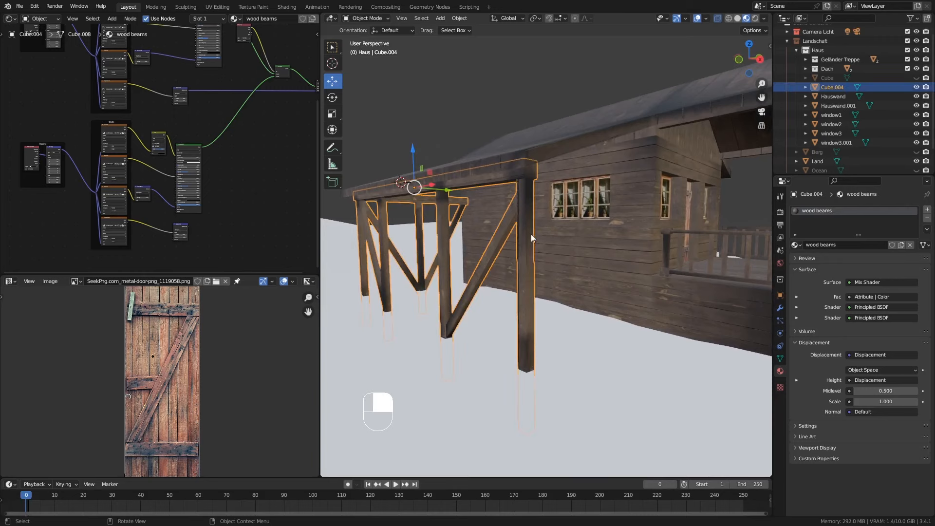
key(Tab)
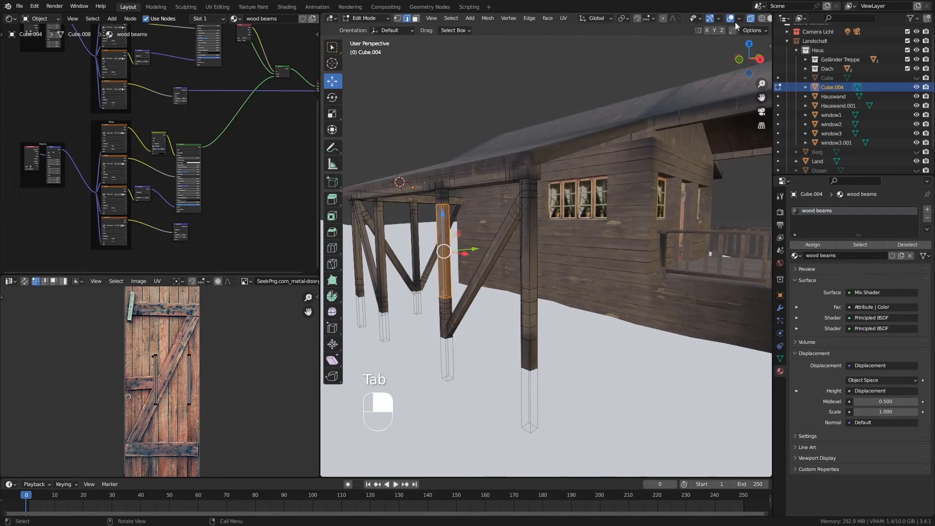
middle_drag(734, 19, 684, 15)
click(718, 19)
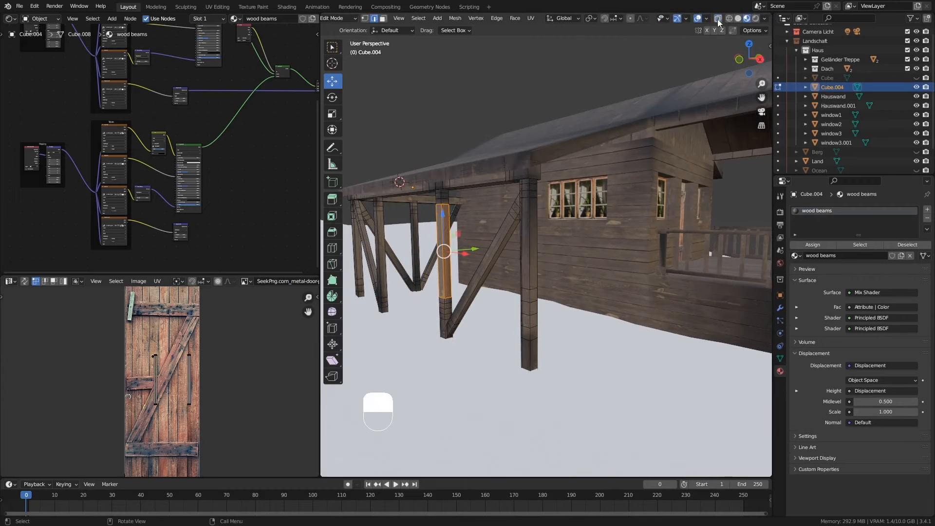
Step: In face selection mode, select the full vertical strip of faces on one side of the carport's front corner post
scroll(531, 219, up, 4)
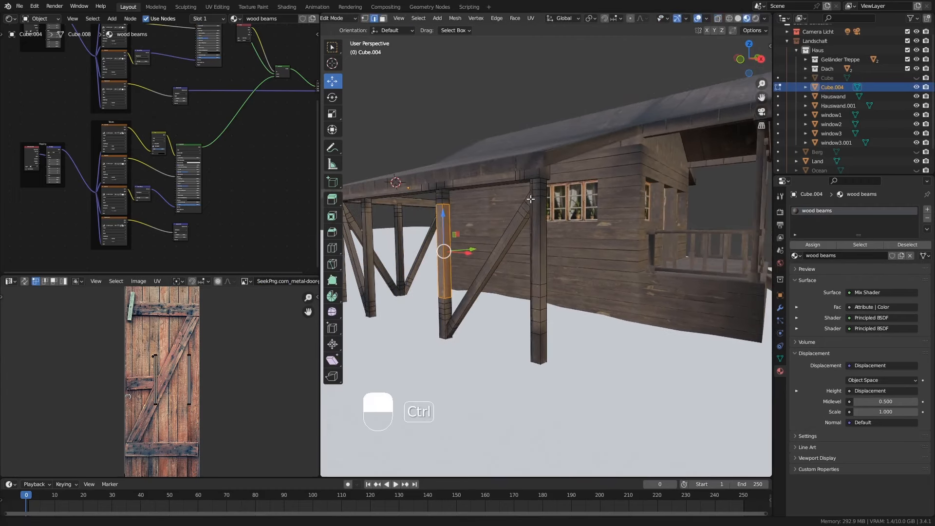
click(536, 172)
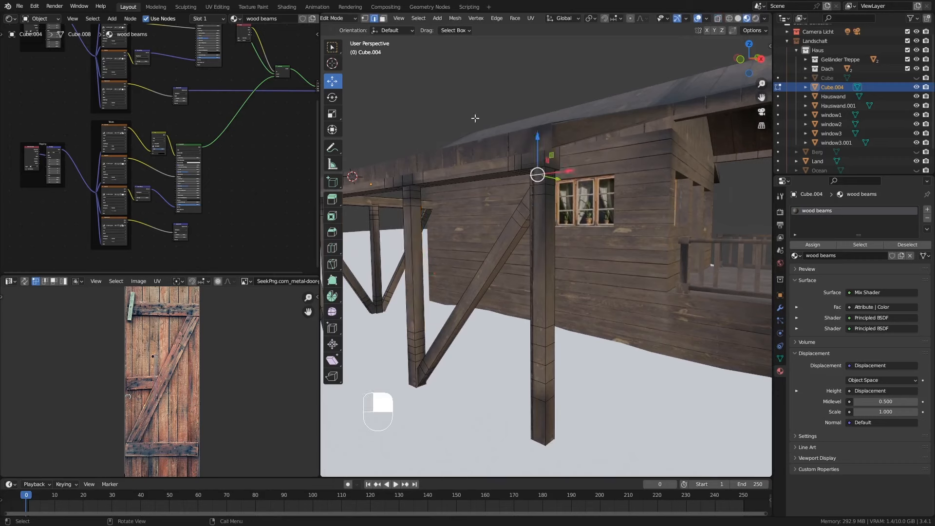
click(382, 21)
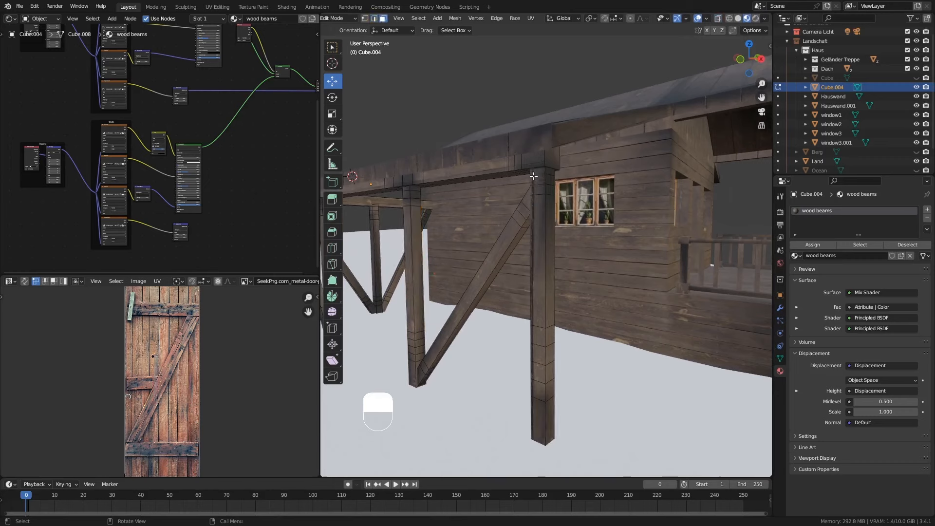
click(540, 434)
shift+click(540, 389)
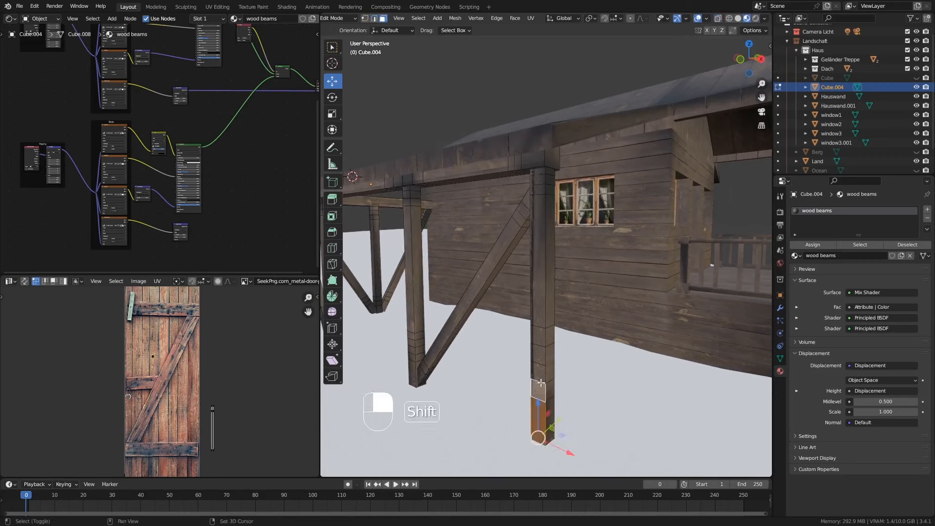
shift+click(540, 372)
shift+click(539, 354)
shift+click(541, 336)
shift+click(540, 198)
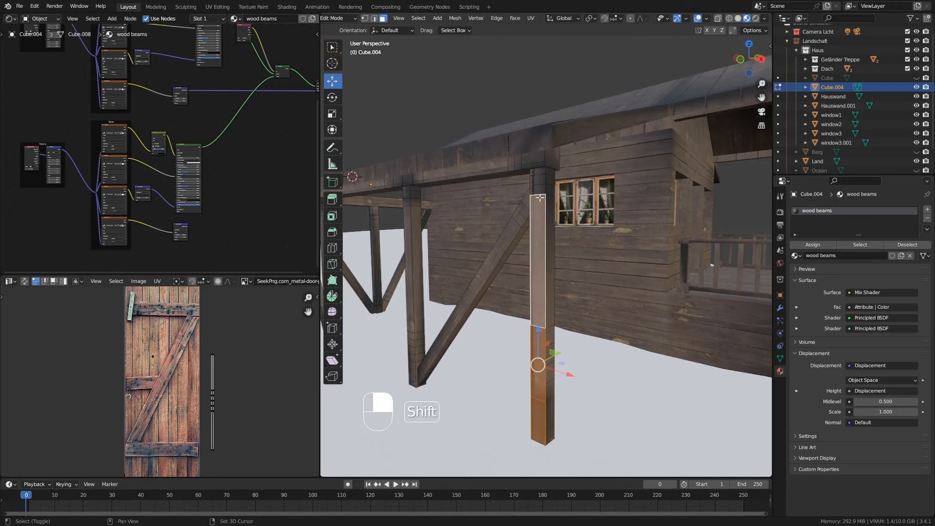
shift+click(538, 172)
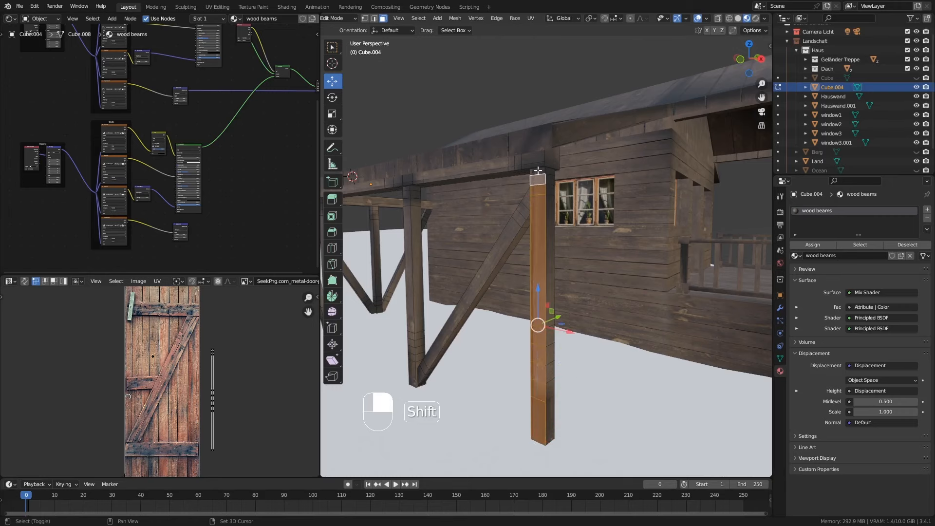
Step: Duplicate the selected face strip in place and move the copy outward, clear of the post
middle_drag(545, 349, 527, 352)
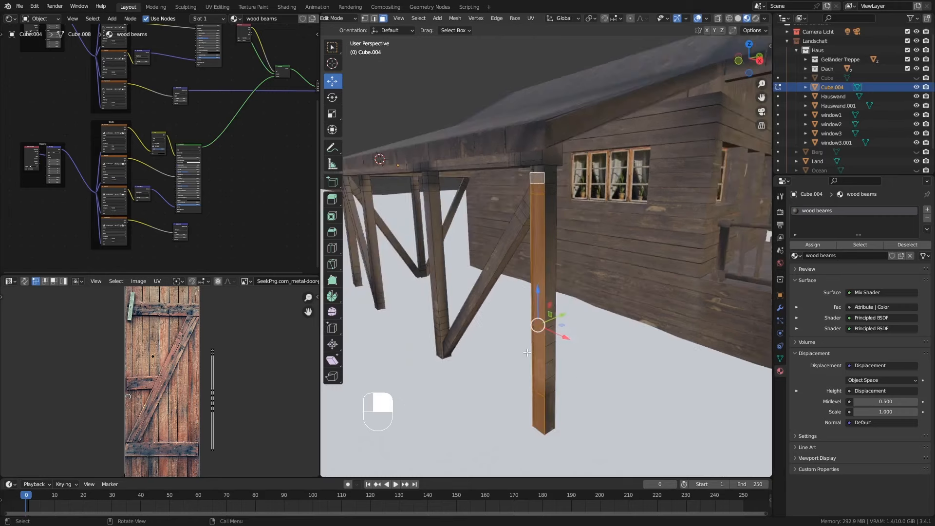
key(shift+d)
right_click(575, 314)
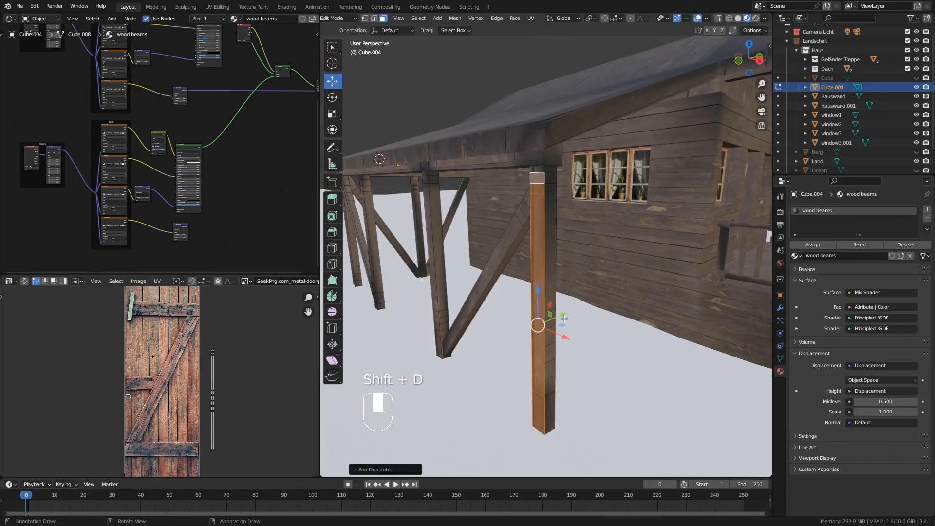
drag(564, 313, 493, 284)
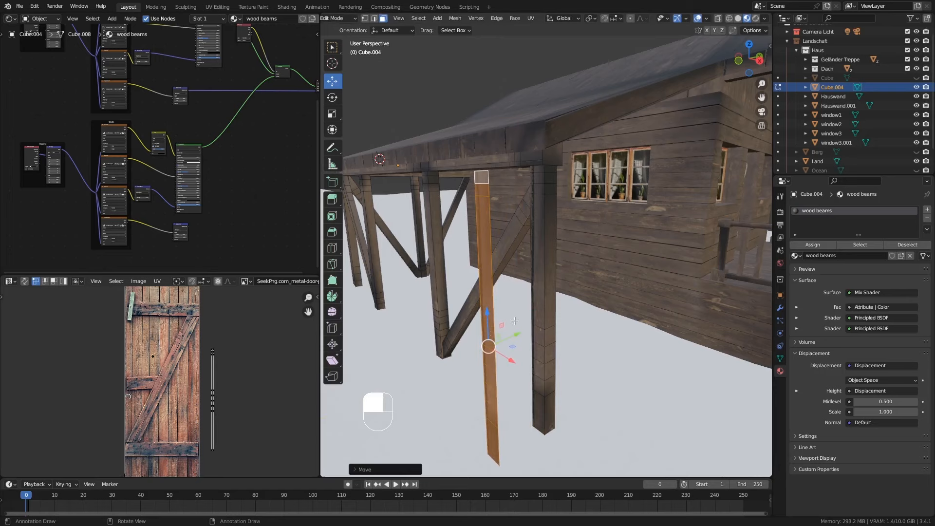
Step: Separate the duplicated strip into its own object and select only that object in Object Mode
key(p)
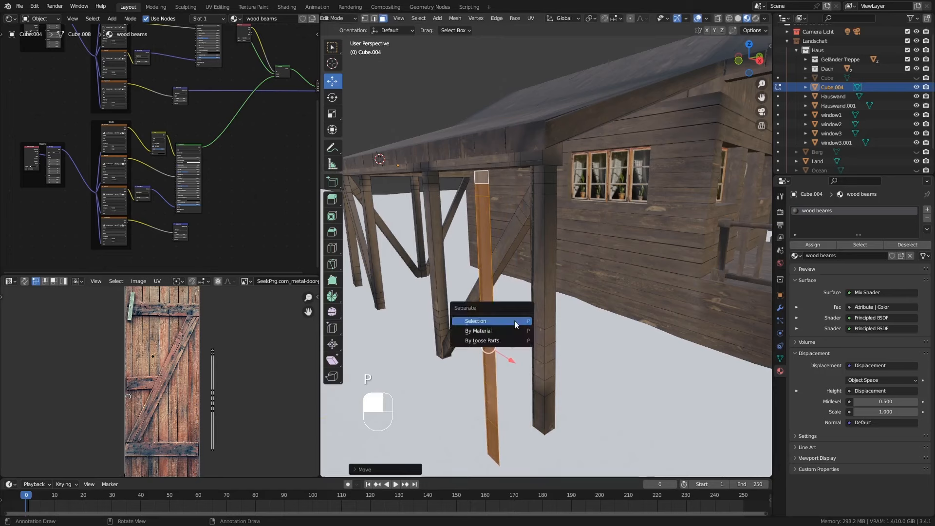
click(489, 323)
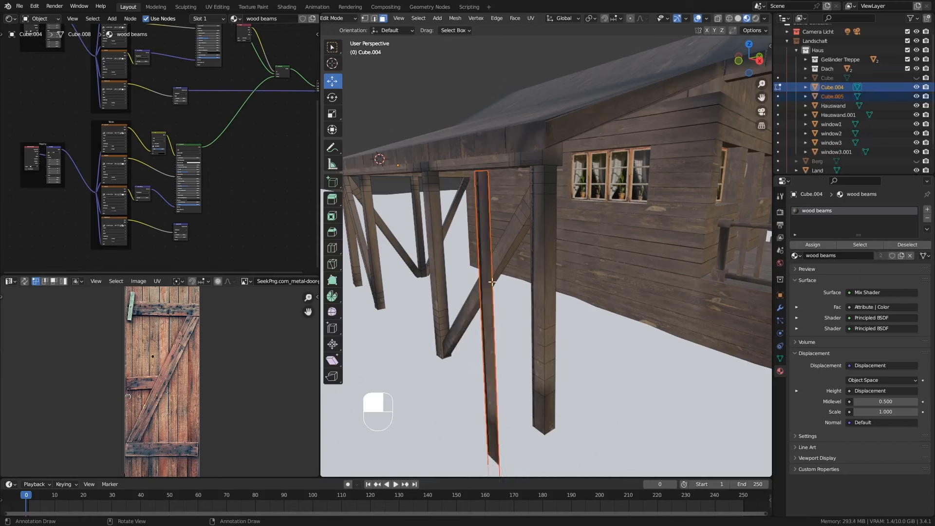
key(Tab)
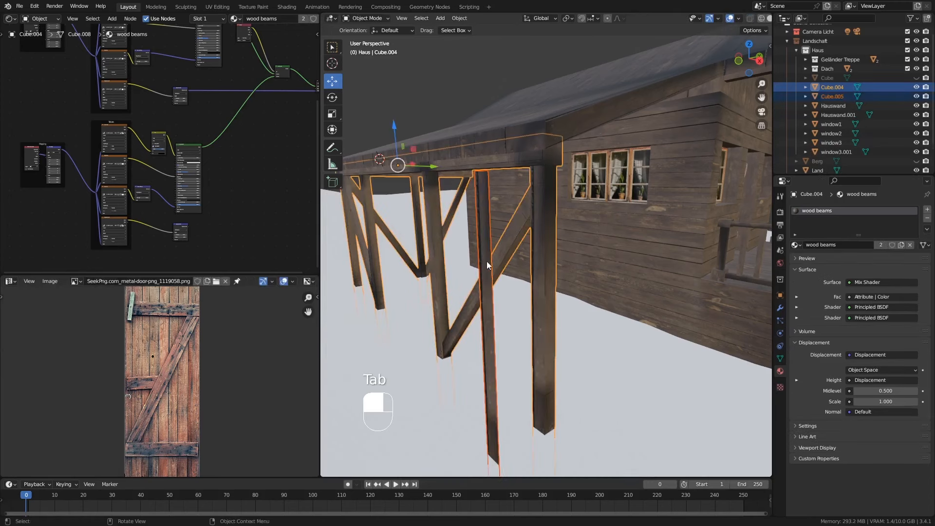
click(488, 364)
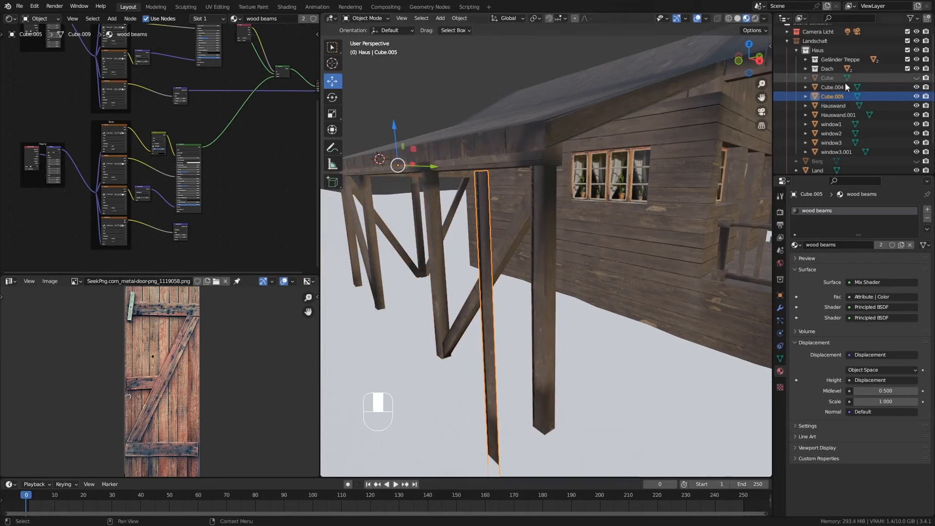
Step: Rename the separated strip object as Holzbrett
double_click(833, 97)
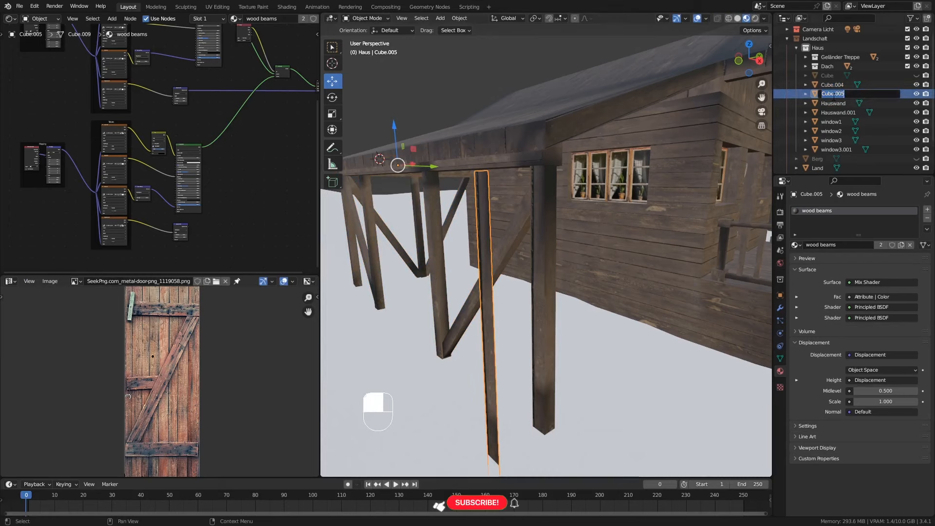
key(shift)
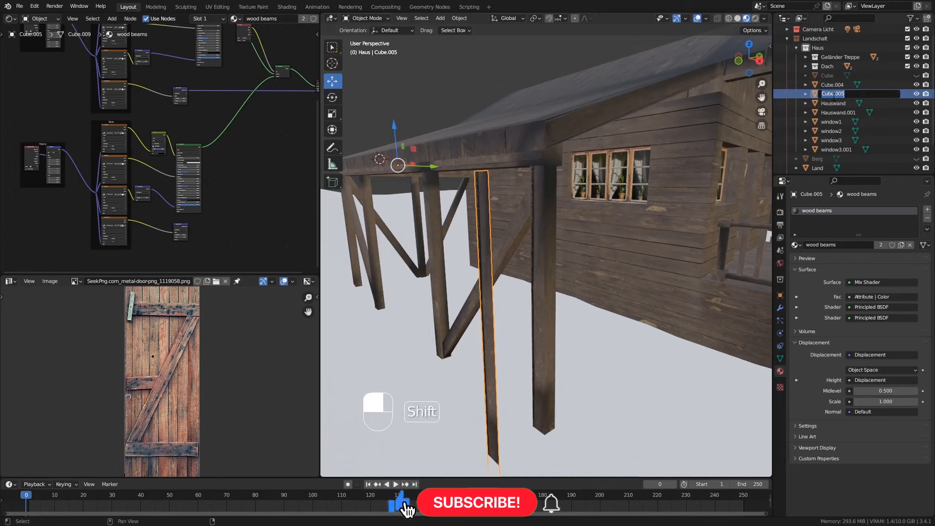
text(Holzträ)
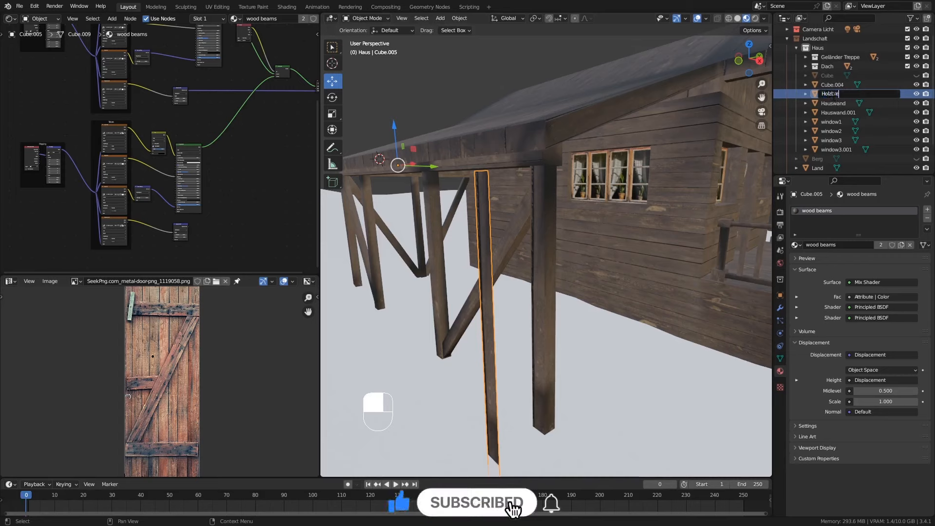
text(tt)
key(Return)
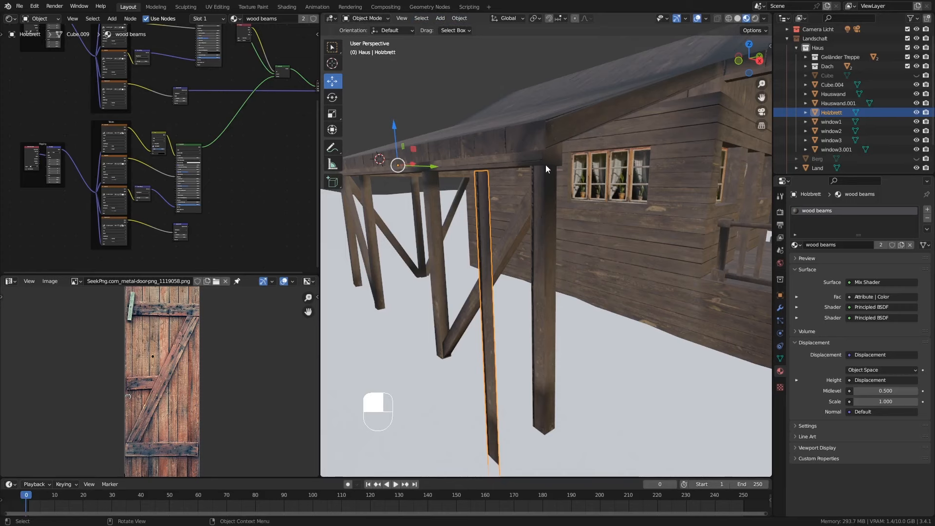
middle_drag(445, 192, 424, 179)
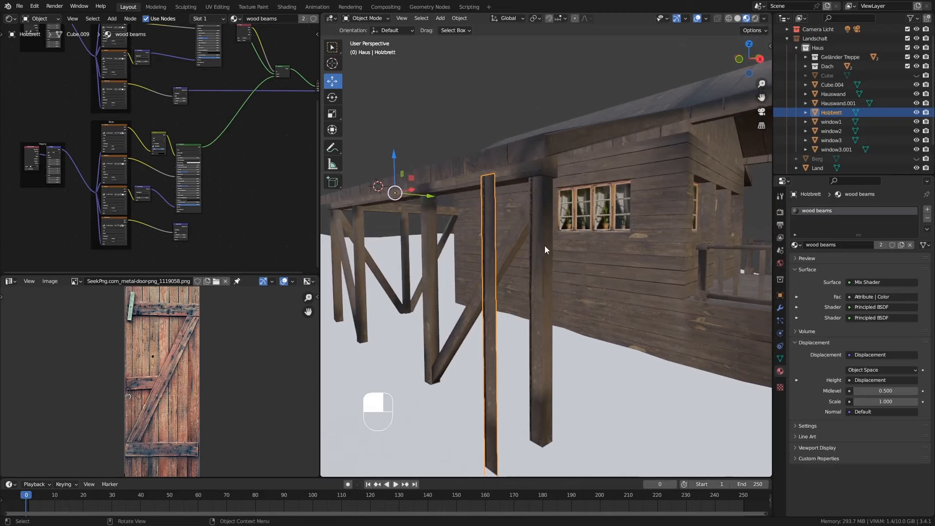
key(r)
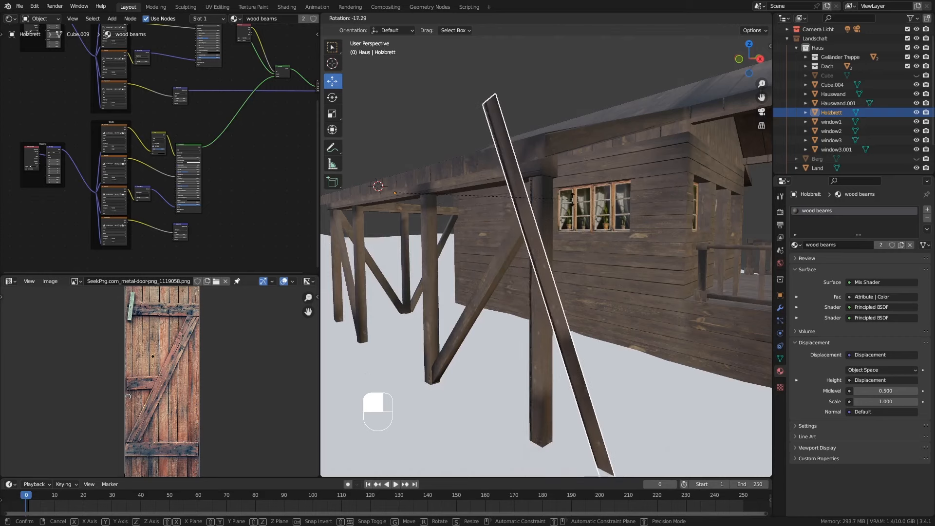
key(Escape)
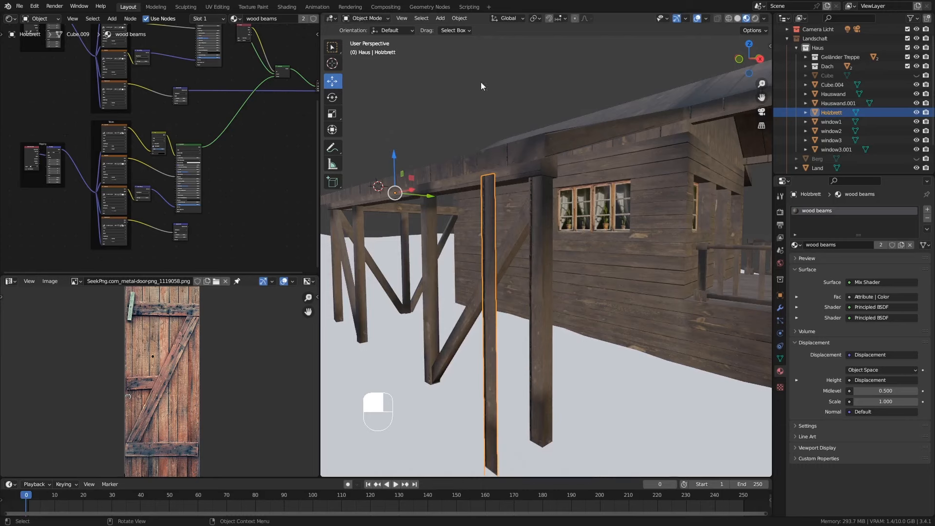
Step: Set the Holzbrett object's origin to its geometry
click(462, 19)
mouse_move(469, 39)
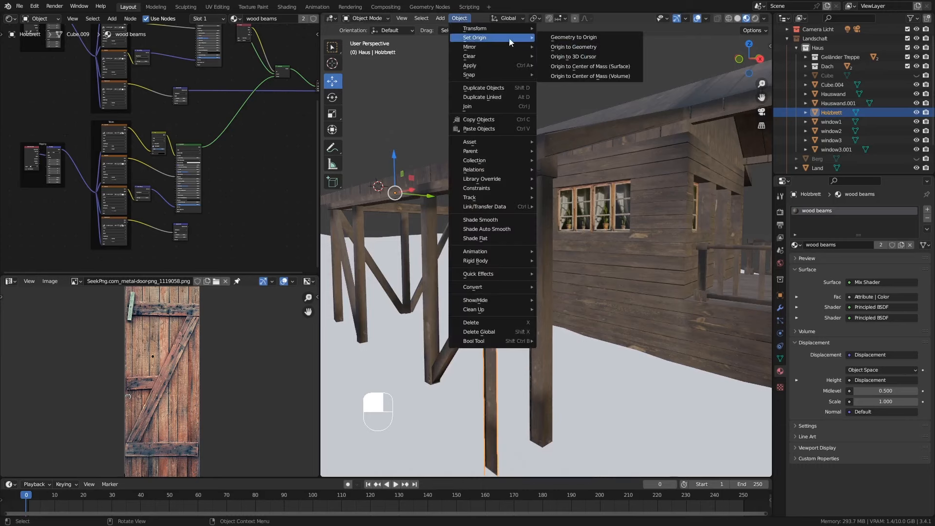
click(572, 49)
middle_drag(575, 51, 487, 302)
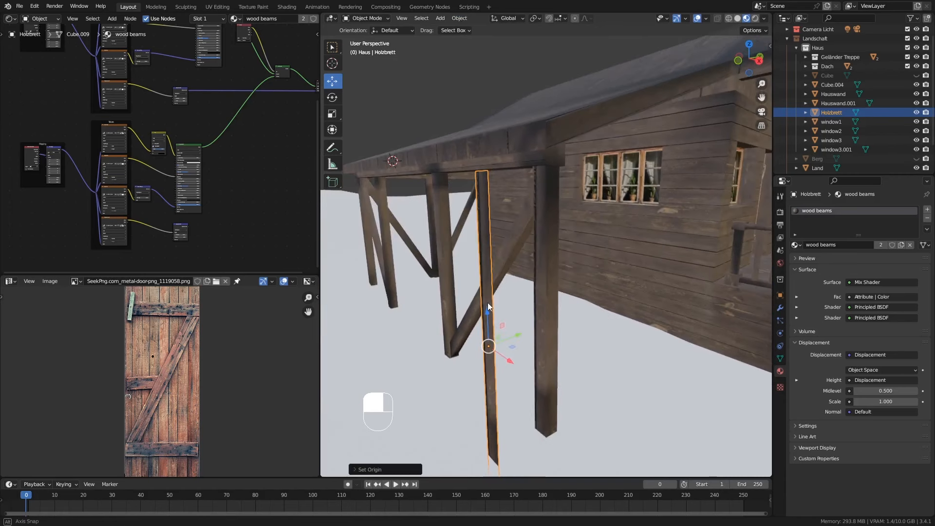
Step: Dissolve all faces of the Holzbrett strip into a single face
key(Tab)
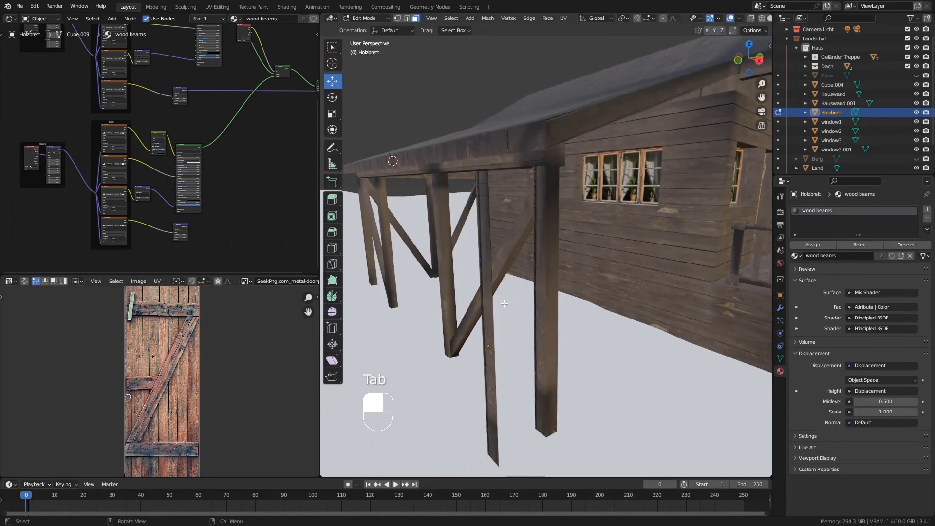
key(a)
middle_drag(497, 305, 493, 249)
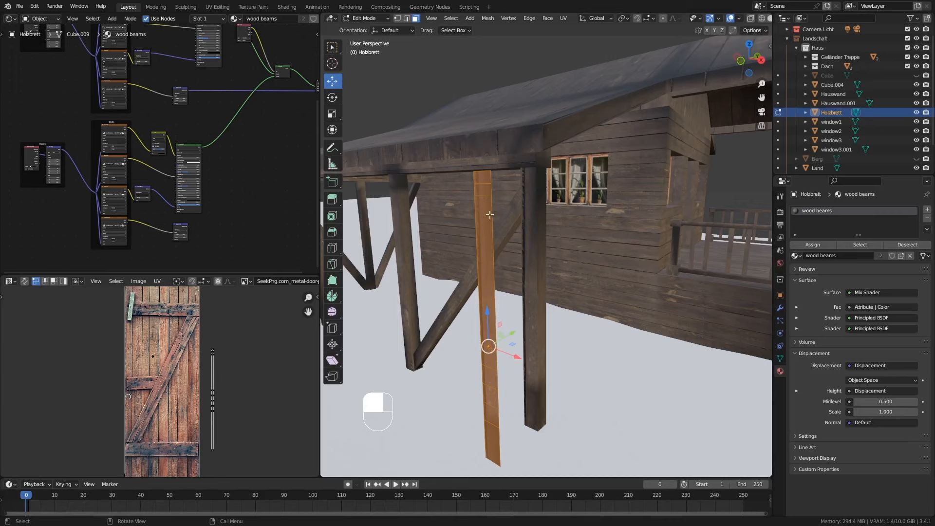
key(Delete)
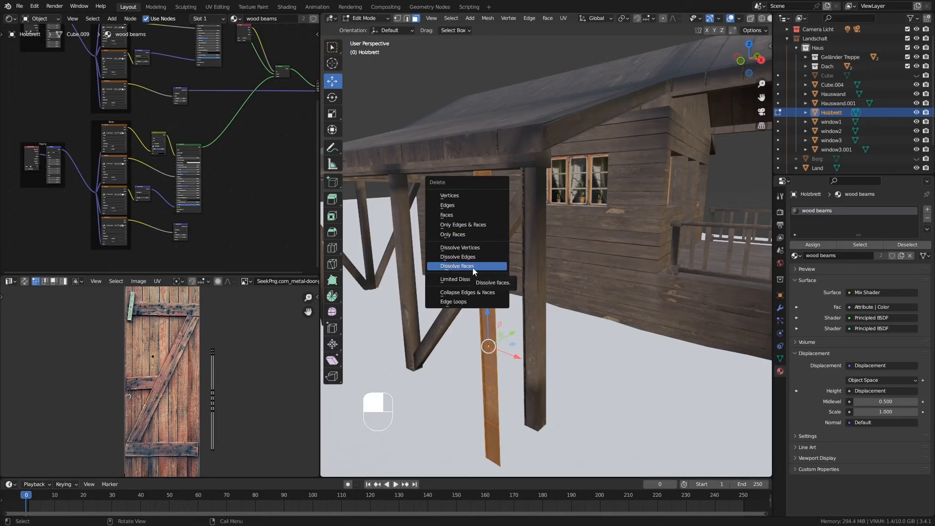
click(473, 270)
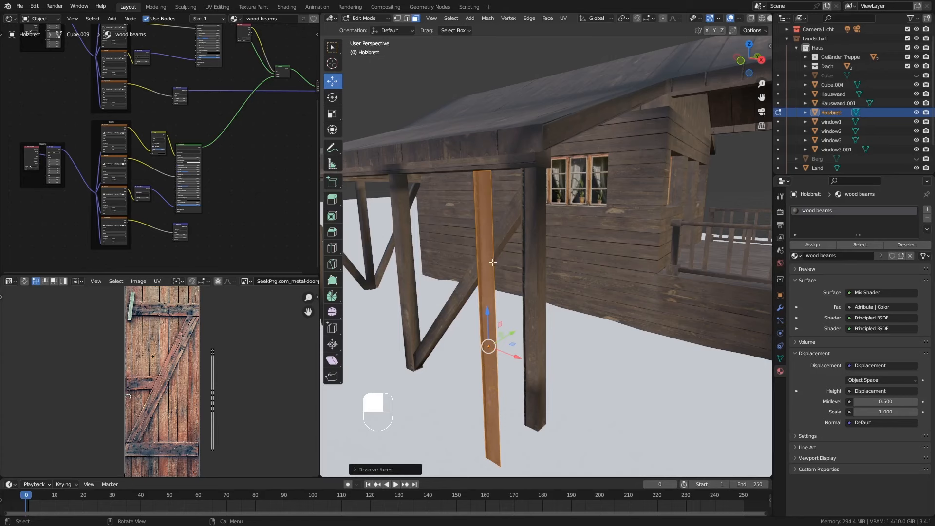
middle_drag(493, 263, 509, 263)
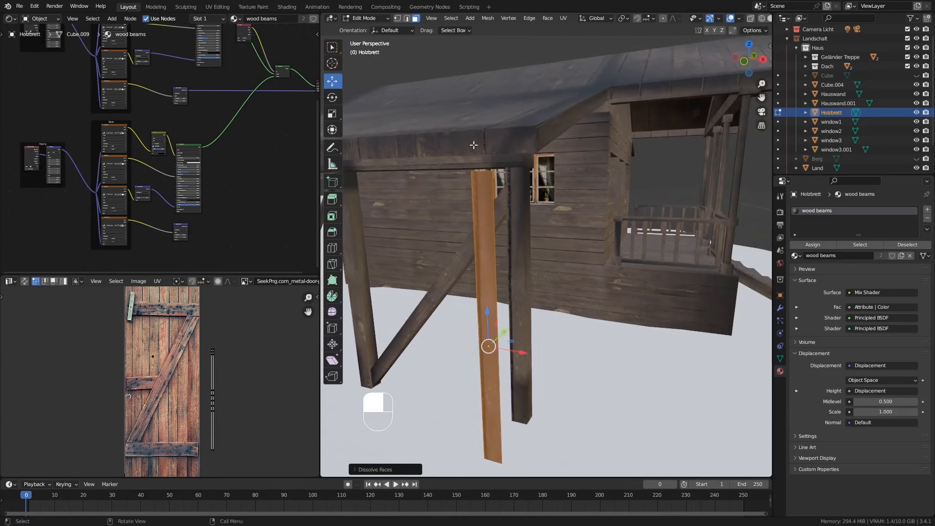
Step: Select the intermediate vertices along both long edges of the Holzbrett face and dissolve them, leaving the corner vertices
click(397, 18)
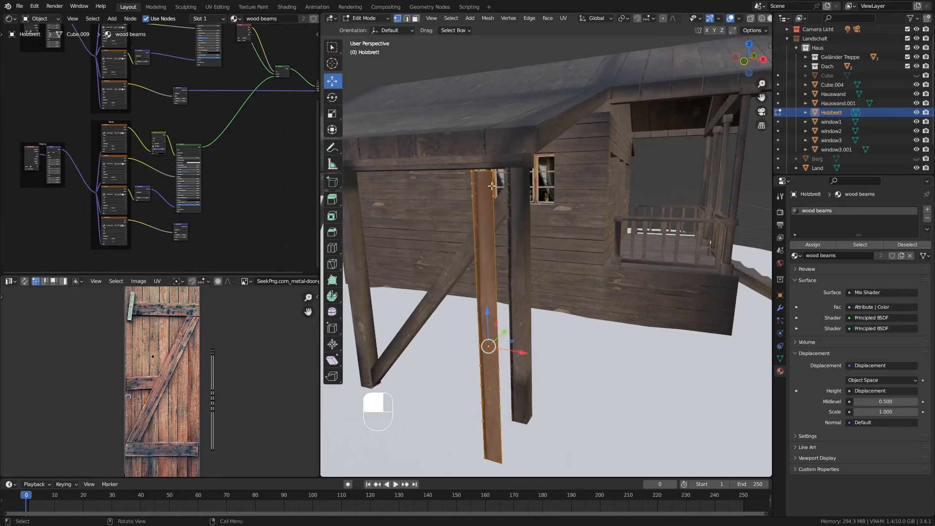
click(471, 187)
shift+click(493, 191)
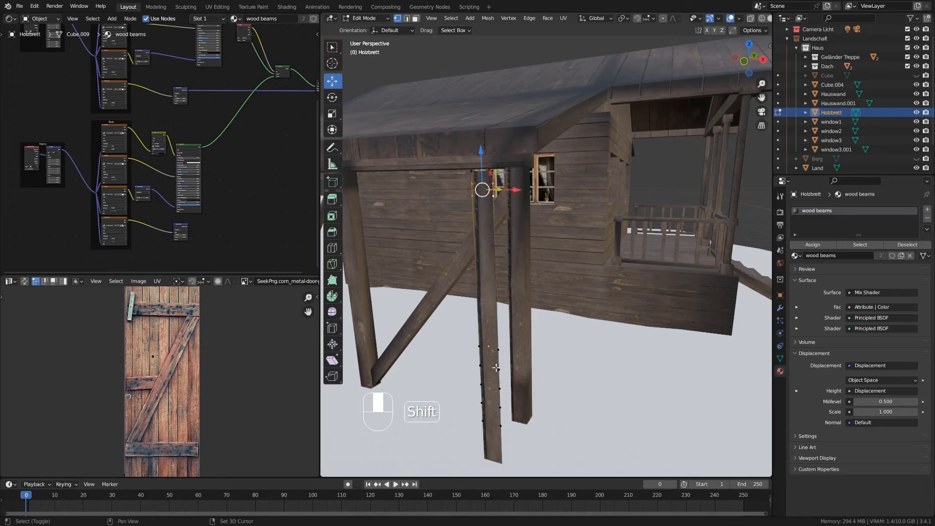
shift+click(481, 348)
shift+click(482, 366)
shift+click(482, 384)
shift+click(483, 402)
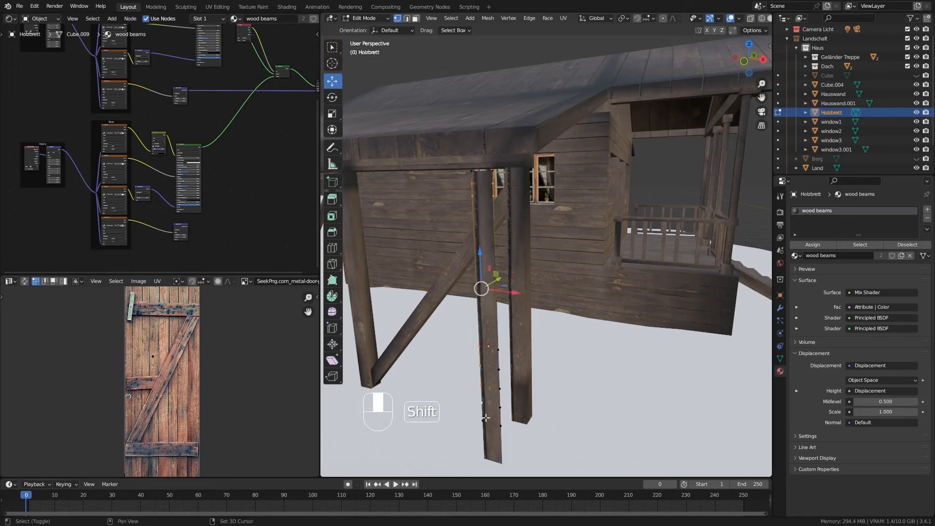
shift+click(483, 420)
shift+click(500, 425)
shift+click(500, 407)
shift+click(500, 388)
shift+click(499, 369)
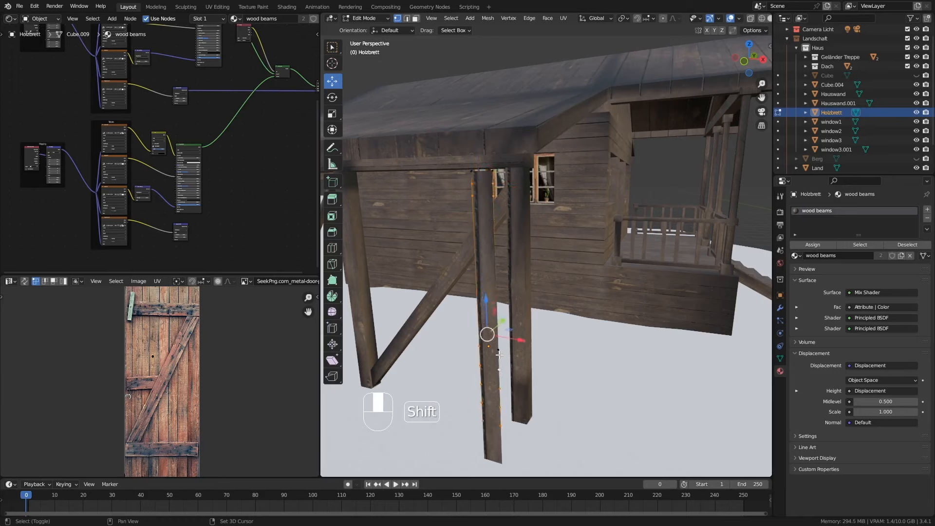
shift+click(498, 350)
middle_drag(498, 350, 506, 292)
key(Delete)
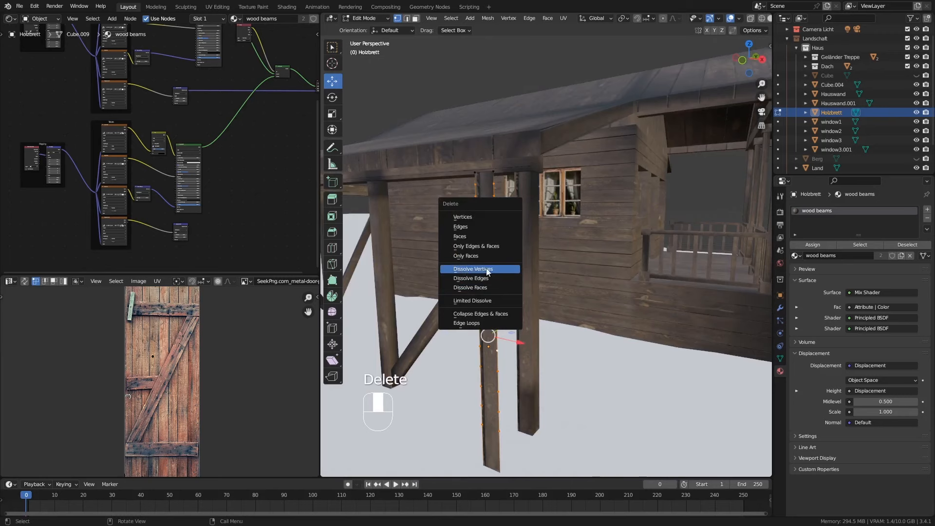
click(467, 269)
Step: Extrude the whole Holzbrett face by about 0.0275 m to give the board thickness, and return to Object Mode
middle_drag(595, 335, 528, 364)
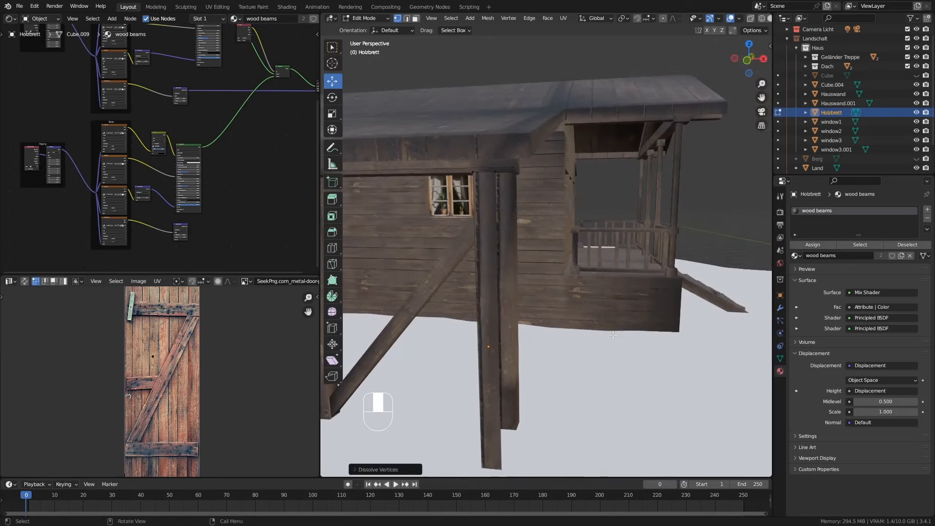
key(a)
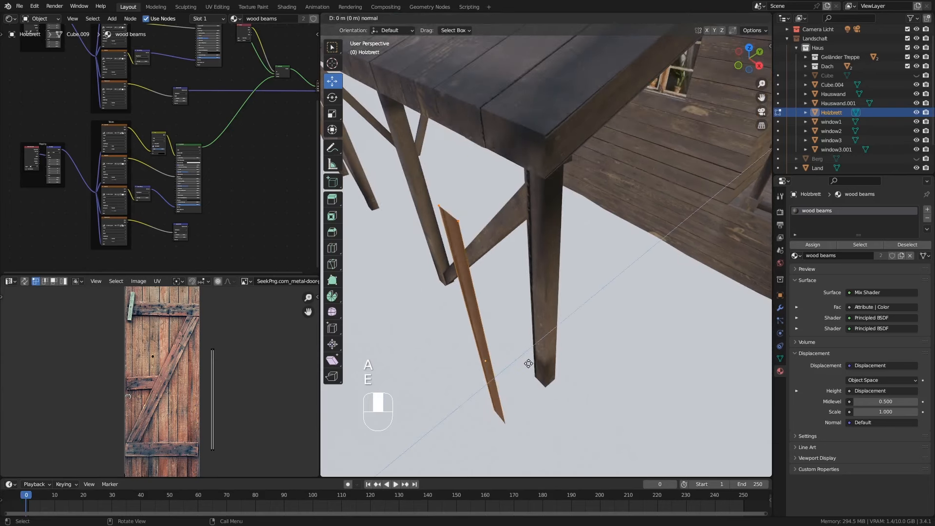
key(e)
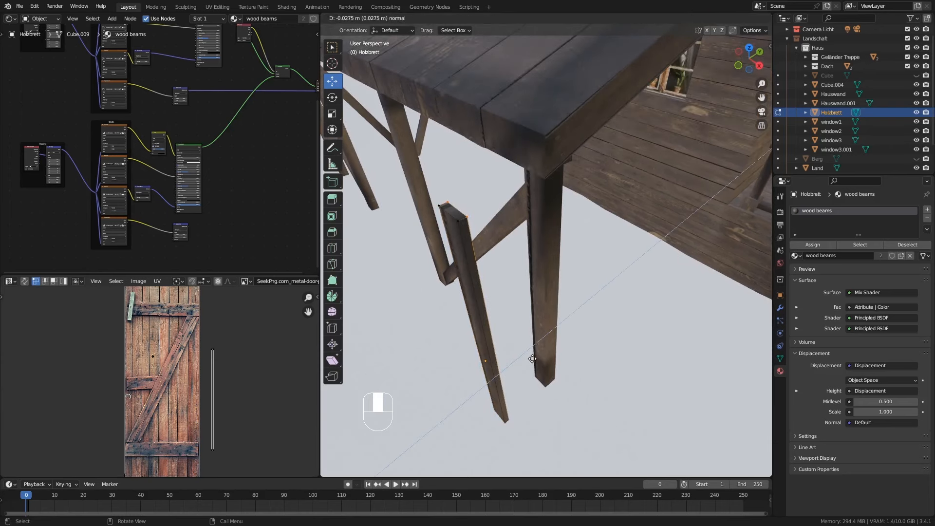
click(532, 358)
middle_drag(532, 359, 558, 329)
key(Tab)
Step: Move the Holzbrett board along X and rotate it about 87° around the global Y axis to lie horizontally
middle_drag(559, 288, 582, 282)
middle_drag(564, 323, 499, 308)
drag(550, 320, 589, 319)
middle_drag(588, 317, 659, 345)
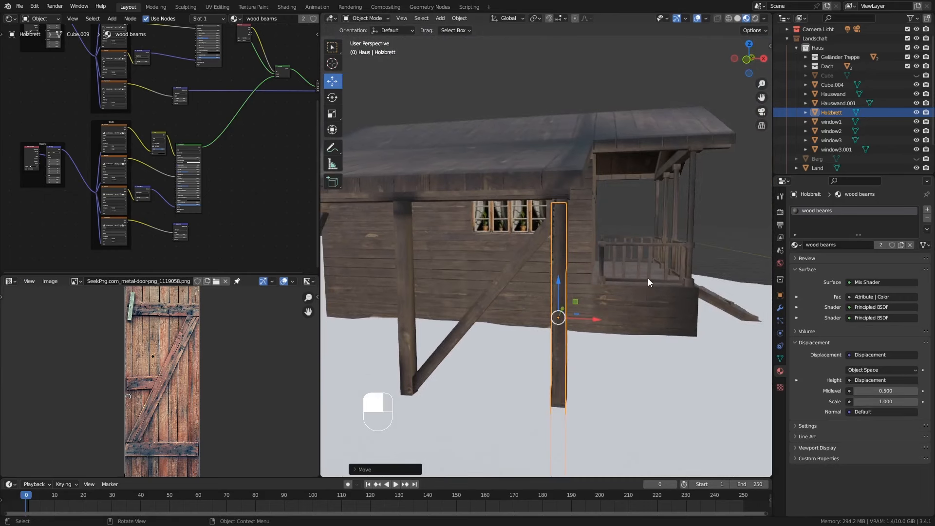
key(r)
key(y)
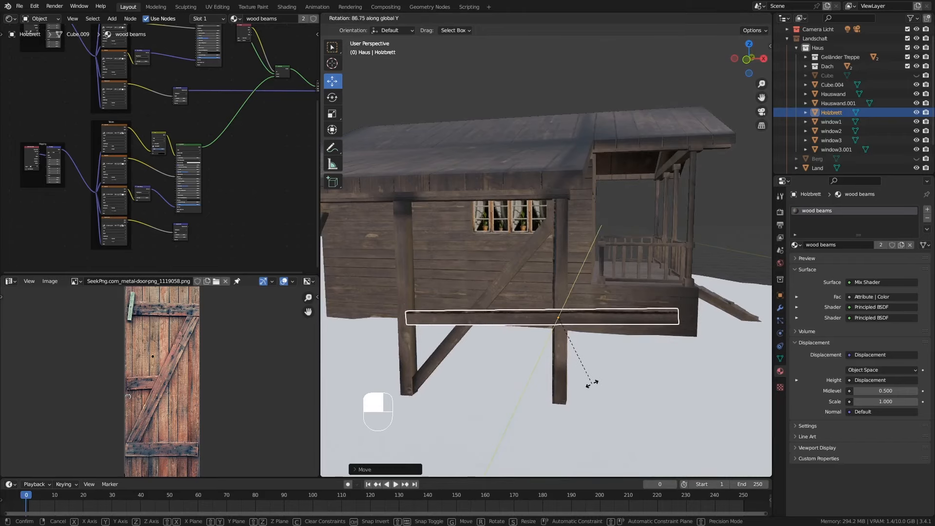
click(589, 383)
Step: Move the horizontal board along Y toward the outer faces of the carport posts
middle_drag(613, 373, 556, 314)
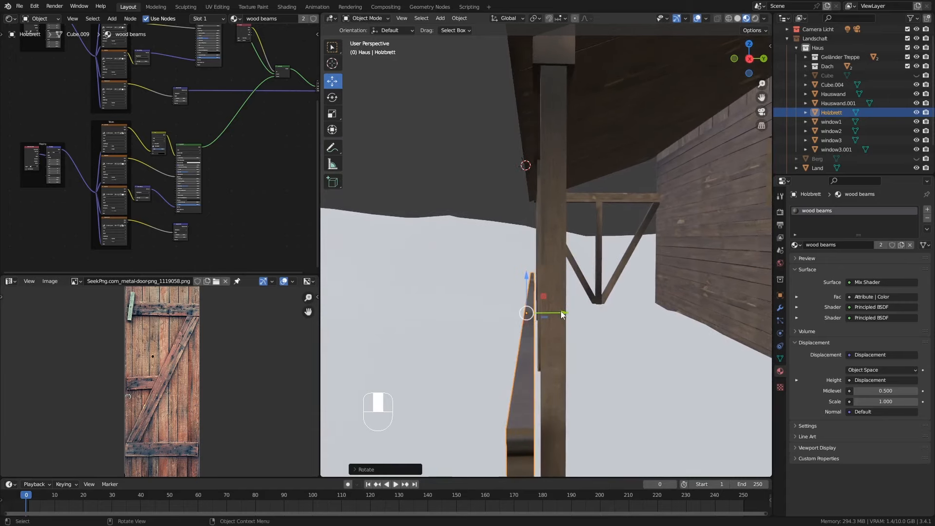
drag(561, 314, 676, 321)
scroll(572, 324, down, 3)
scroll(561, 316, up, 3)
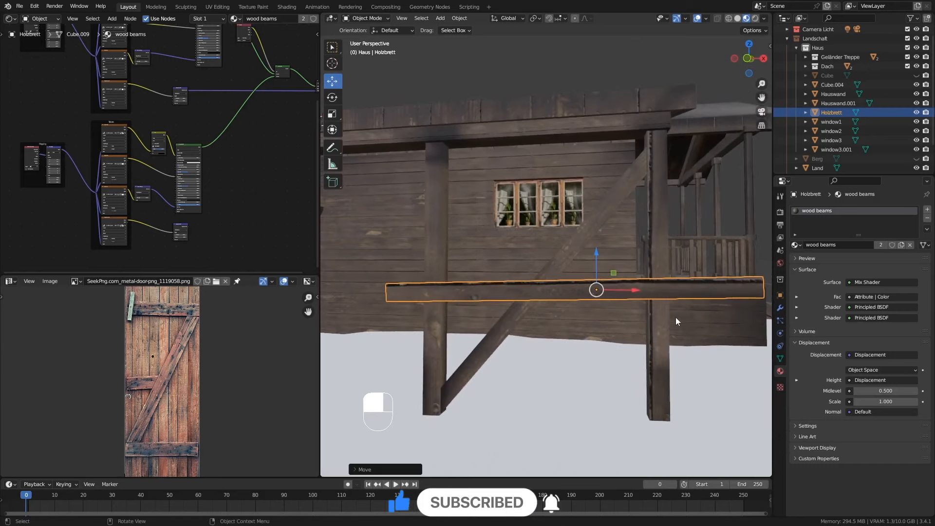
Step: Shorten the board along X and shift it along X so it spans the two carport posts with a slight overhang
key(s)
key(x)
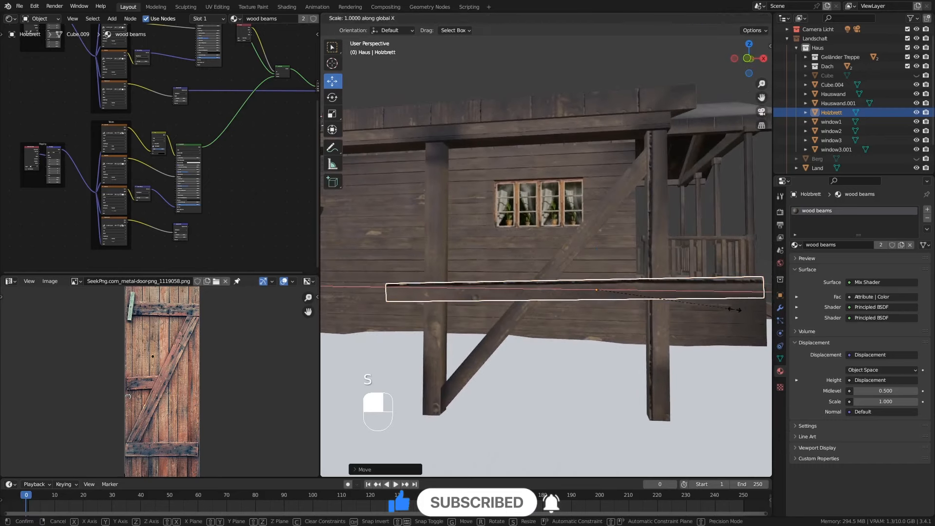
click(696, 304)
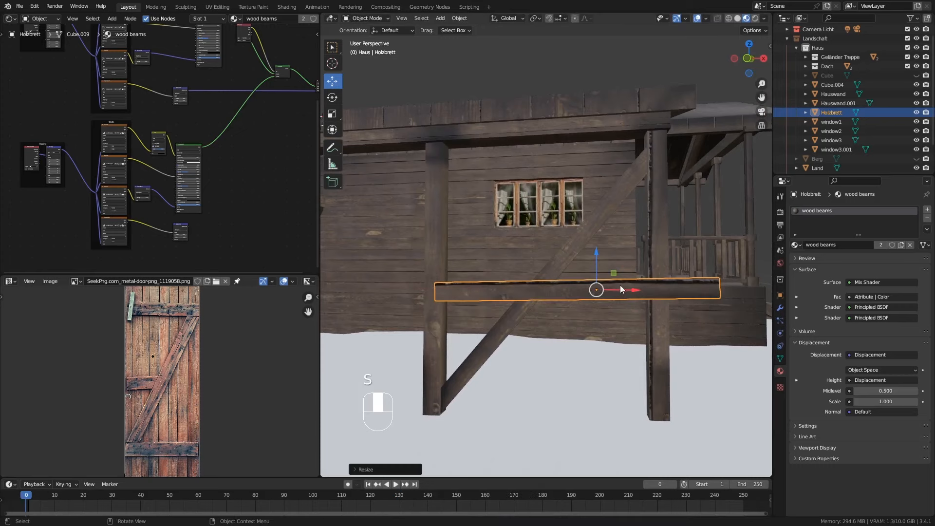
key(g)
key(x)
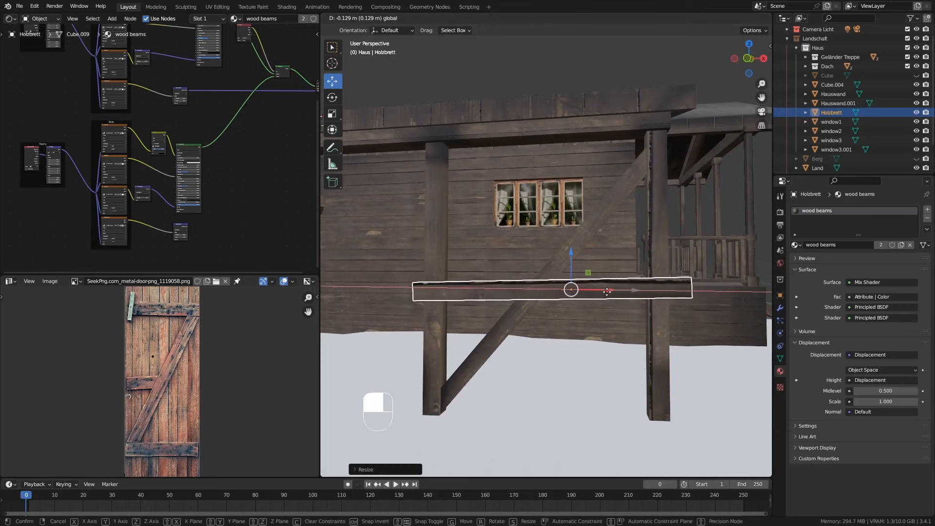
click(616, 327)
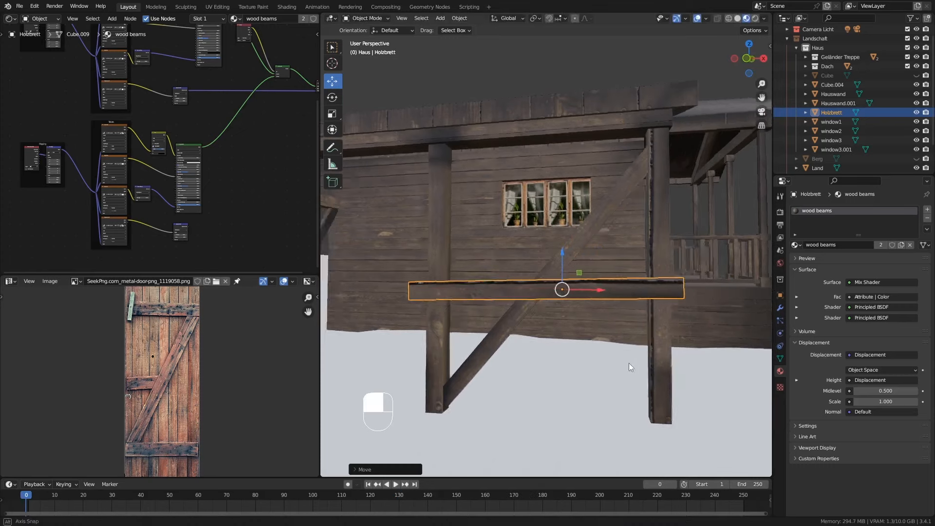
Step: Nudge the board along Y so it sits against the posts
middle_drag(630, 363, 543, 370)
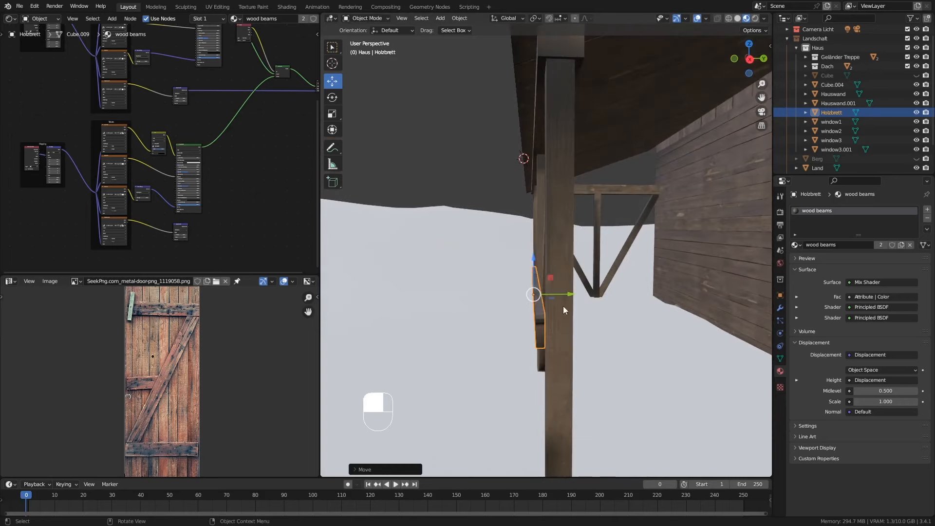
drag(568, 294, 569, 296)
middle_drag(557, 349, 592, 317)
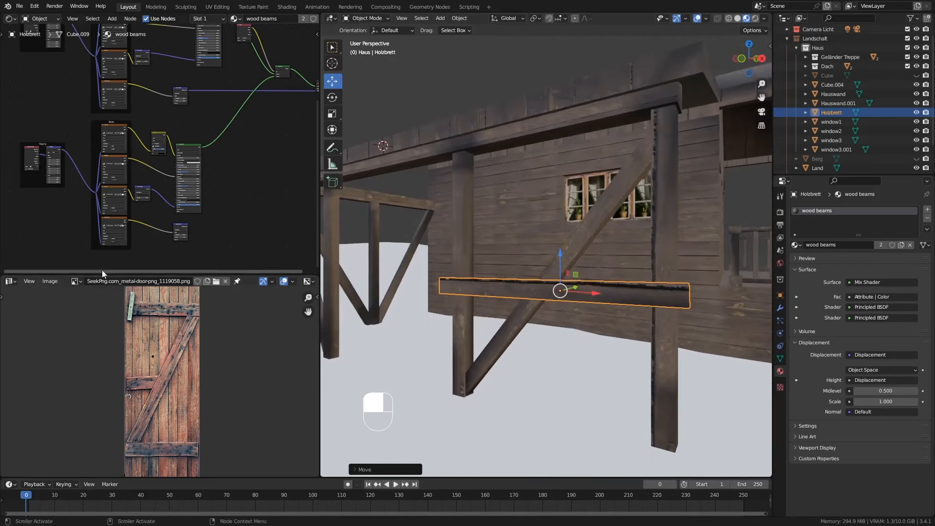
Step: Show the weathered_planks_diff_2k.jpg.001 texture in the image editor
click(79, 284)
click(94, 314)
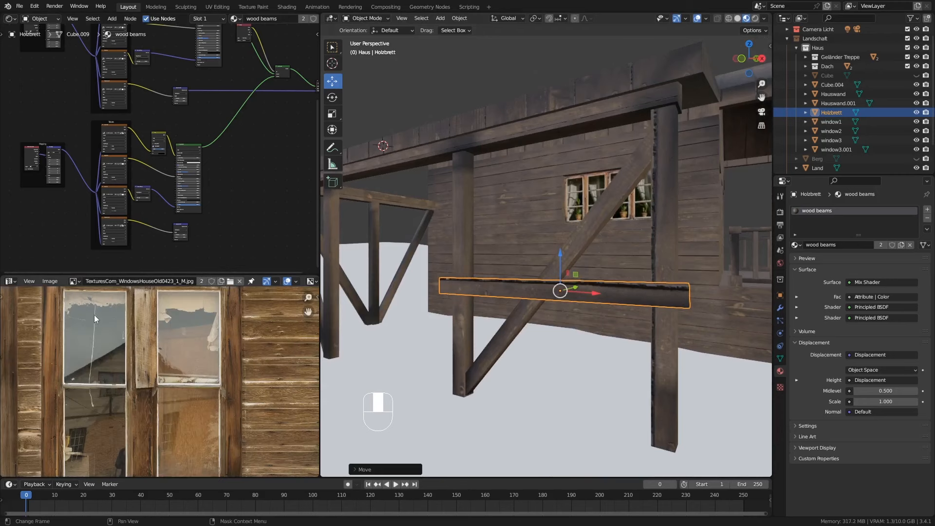
click(74, 282)
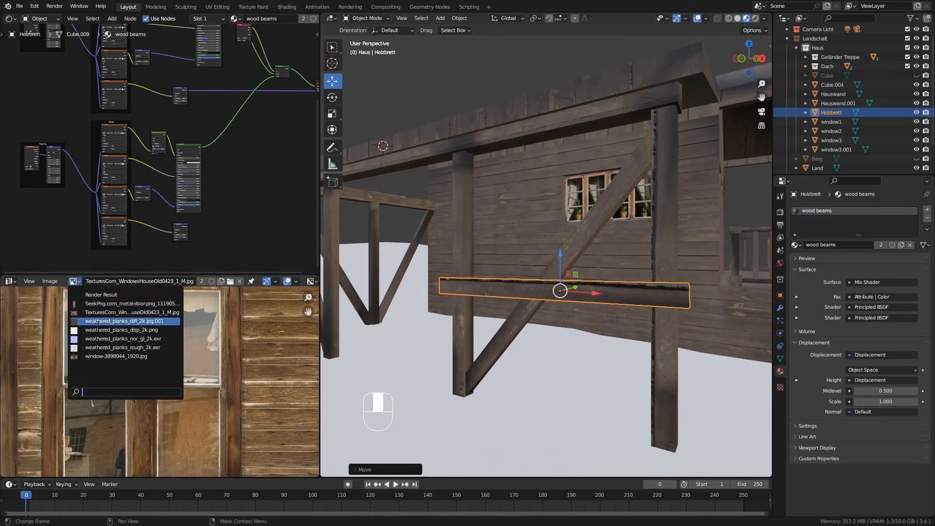
click(127, 331)
scroll(177, 349, down, 5)
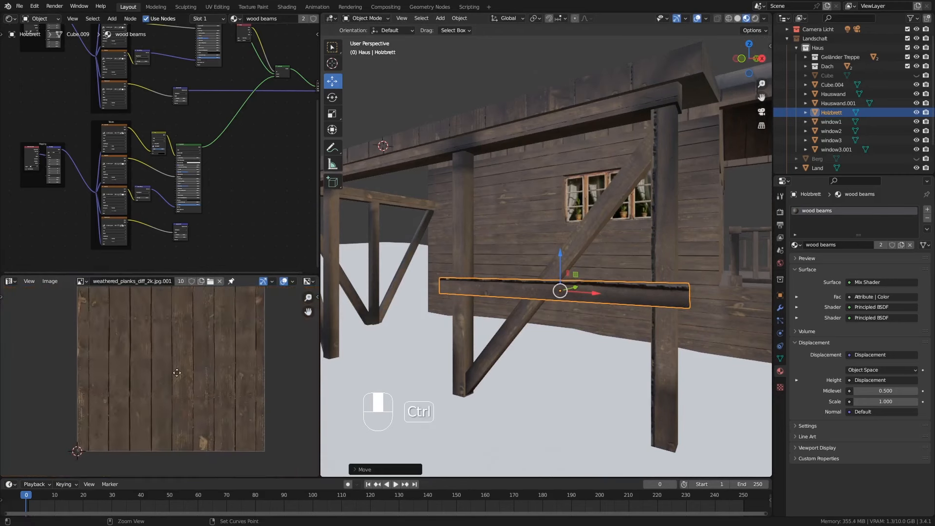
Step: Move the board's whole UV layout sideways onto the planks texture, and return to Object Mode
key(Tab)
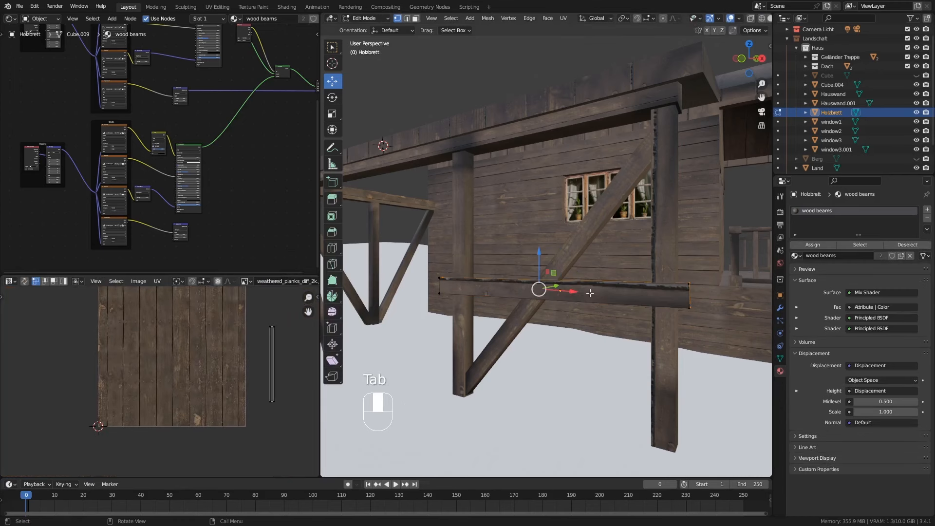
key(a)
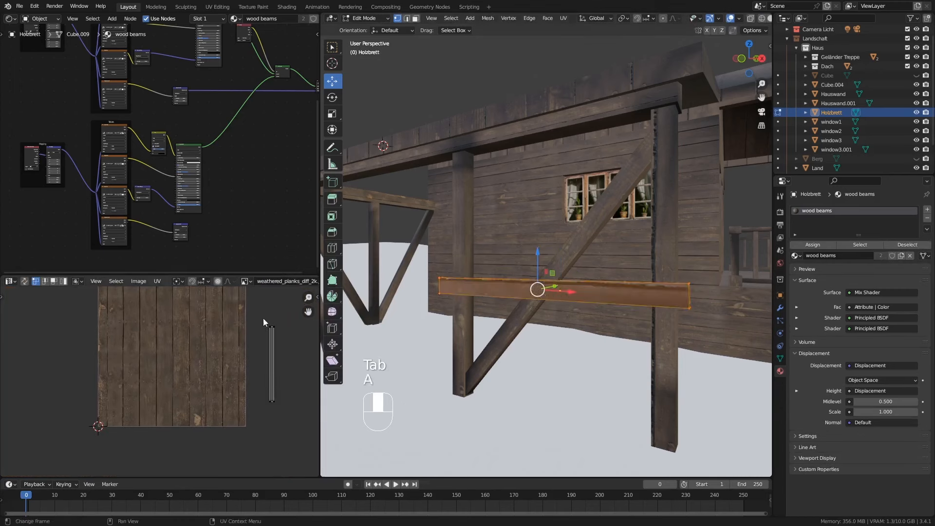
key(a)
key(g)
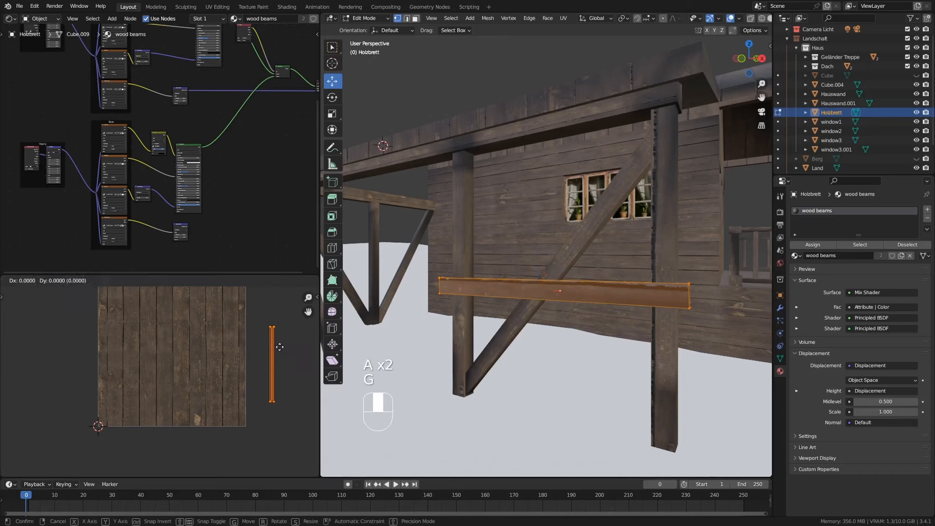
click(234, 348)
key(Tab)
Step: Duplicate the board, place the copy just below the original, and tilt it about 1.8° around the global Y axis
middle_drag(503, 315, 592, 285)
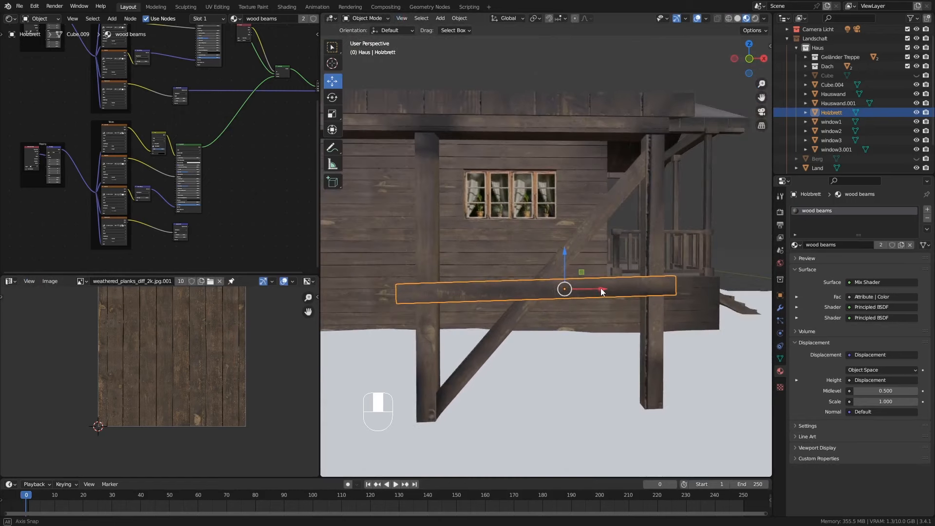
key(shift+d)
right_click(565, 260)
drag(565, 259, 564, 285)
middle_drag(564, 285, 704, 319)
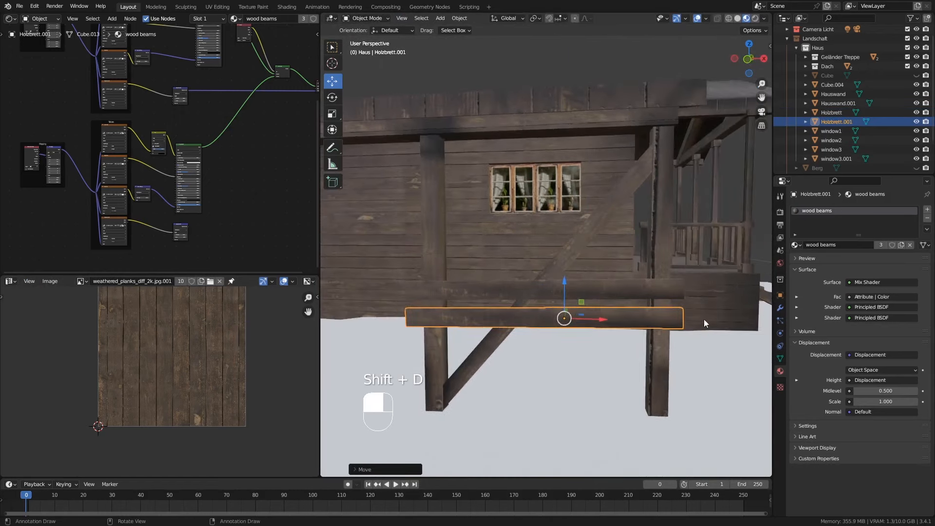
key(r)
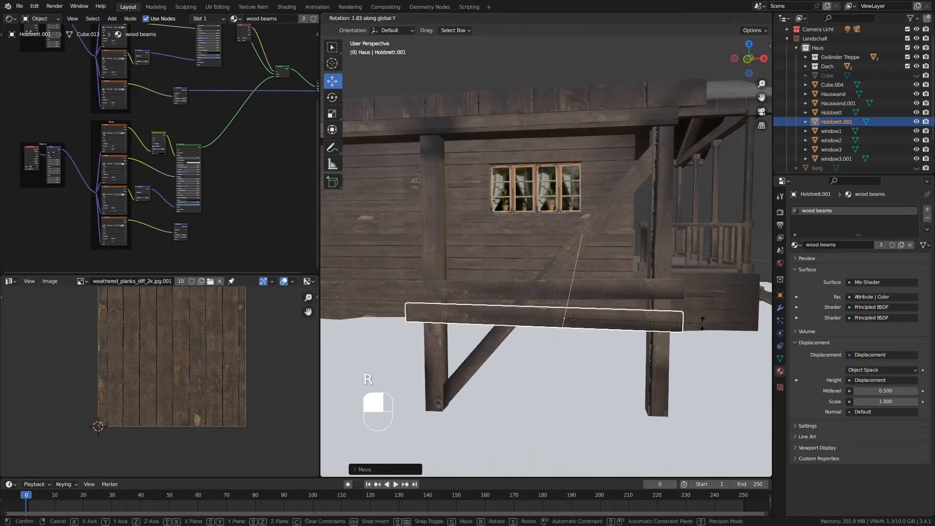
click(701, 327)
Step: Duplicate the tilted board four more times and distribute the copies vertically across the two posts
key(shift+d)
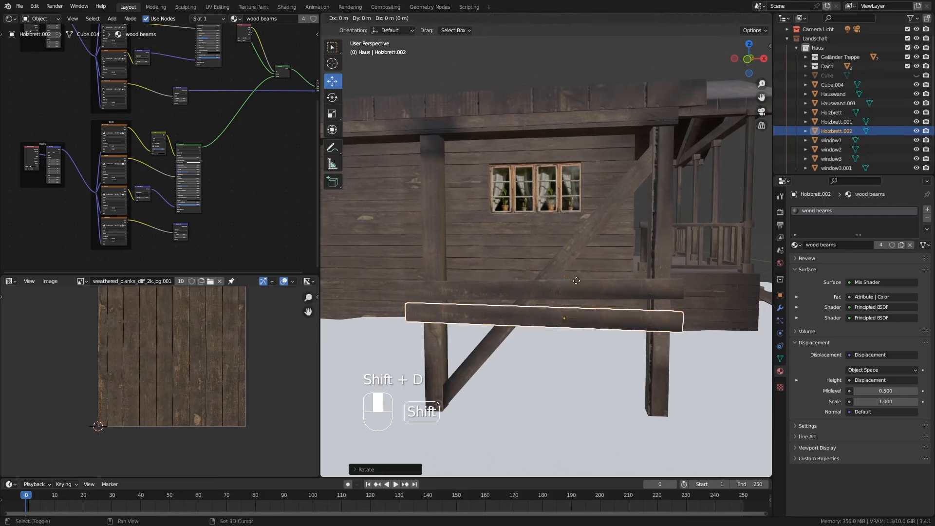
right_click(573, 280)
drag(565, 280, 564, 199)
key(shift+d)
right_click(565, 305)
key(shift+d)
right_click(563, 336)
key(shift+d)
right_click(565, 367)
Step: Duplicate all six boards together and move the copies along the X axis to the post pair at the carport's other end
middle_drag(560, 250, 593, 317)
shift+click(596, 322)
shift+click(600, 349)
shift+click(600, 363)
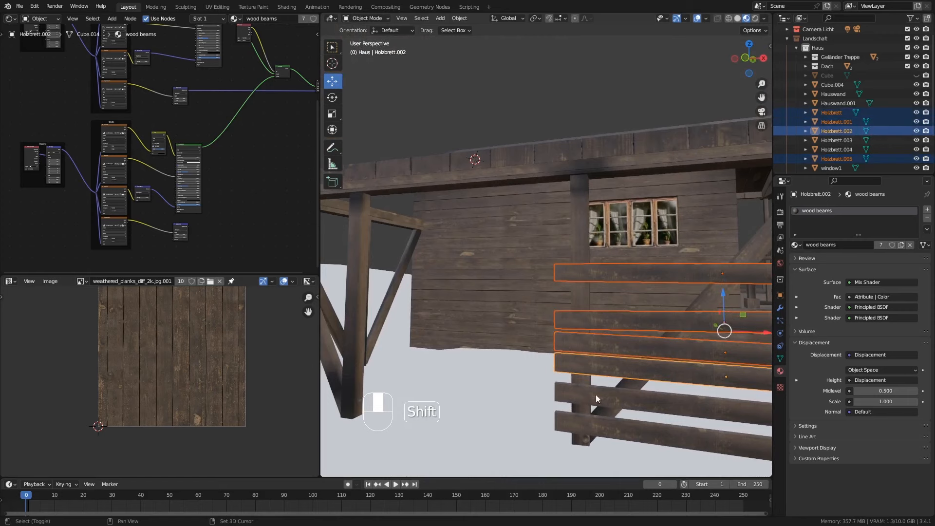
shift+click(595, 395)
shift+click(592, 420)
ctrl+middle_drag(598, 314, 602, 310)
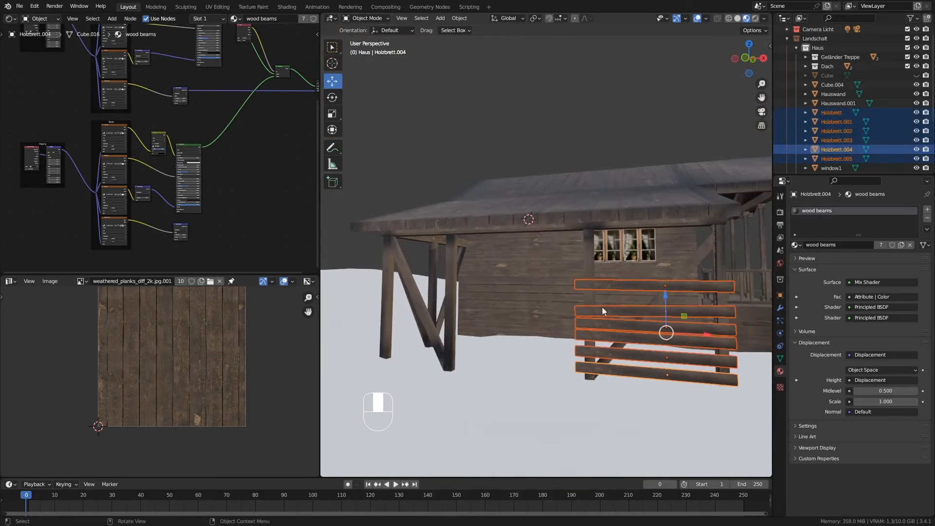
middle_drag(657, 277, 661, 337)
key(shift+d)
right_click(682, 324)
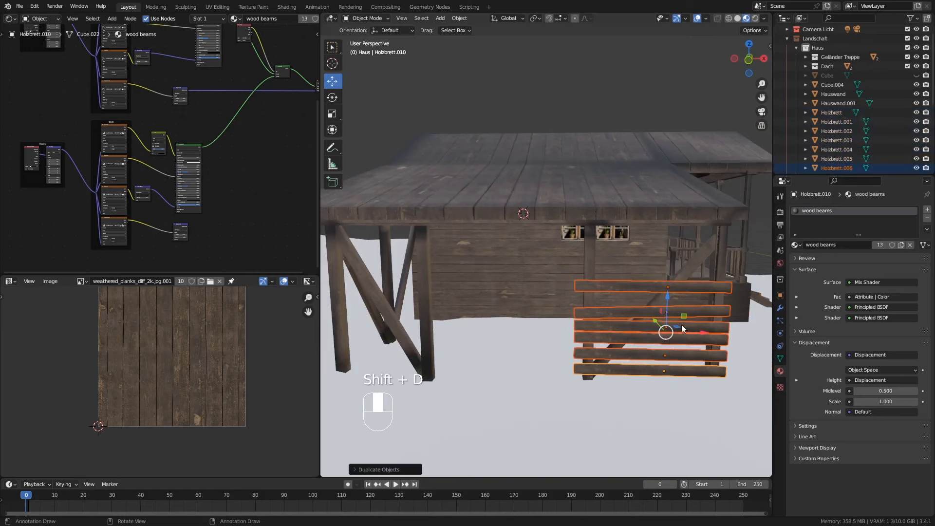
drag(709, 334, 437, 346)
shift+middle_drag(428, 347, 488, 350)
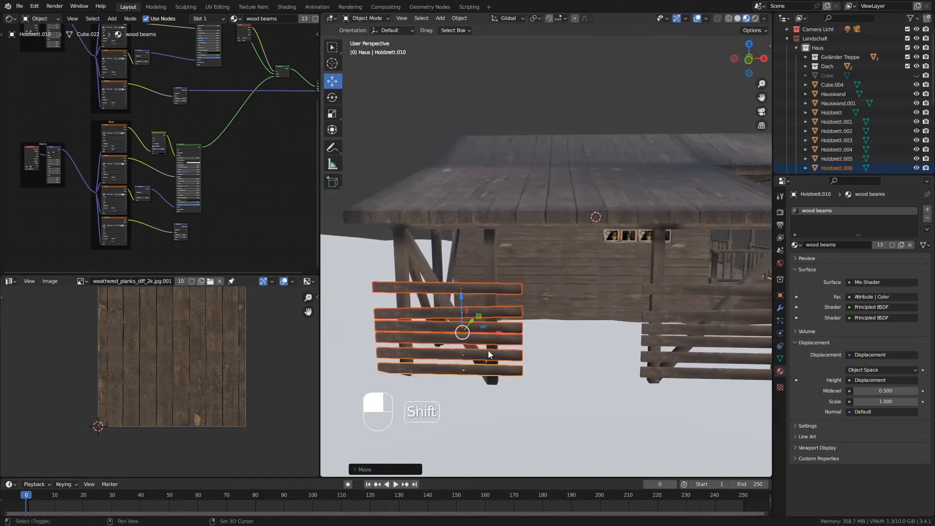
drag(494, 333, 519, 334)
middle_drag(519, 334, 565, 289)
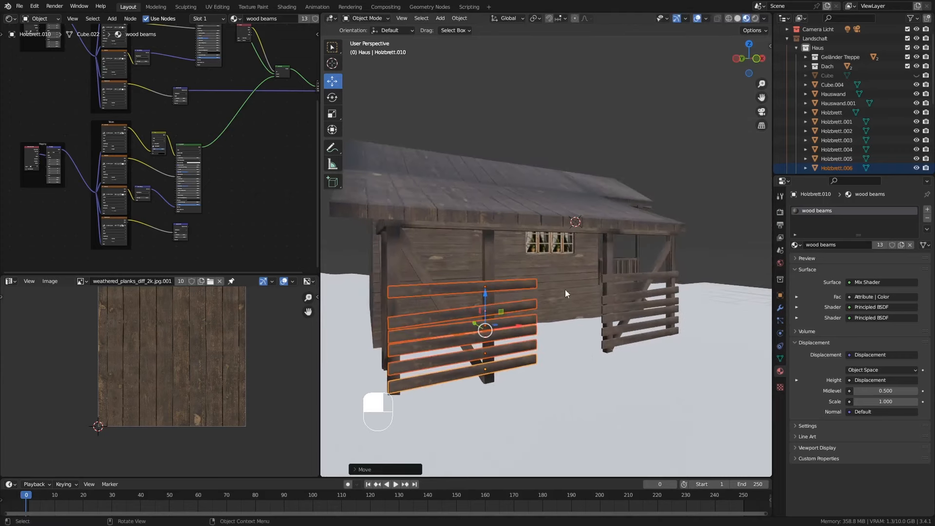
Step: Move the topmost copied board along X into the gap between the posts, lower it slightly, and scale it along X to about 1.15
middle_drag(577, 334, 536, 328)
middle_drag(587, 301, 516, 297)
click(524, 290)
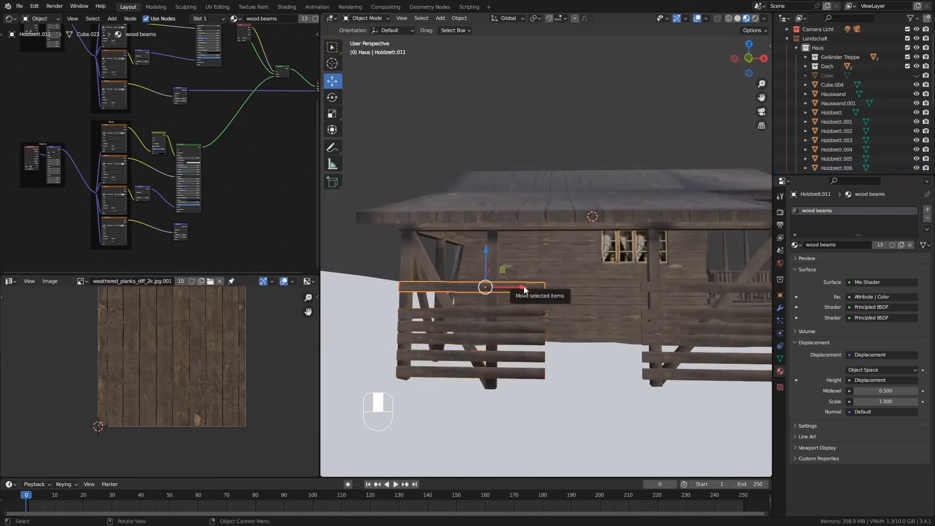
click(510, 308)
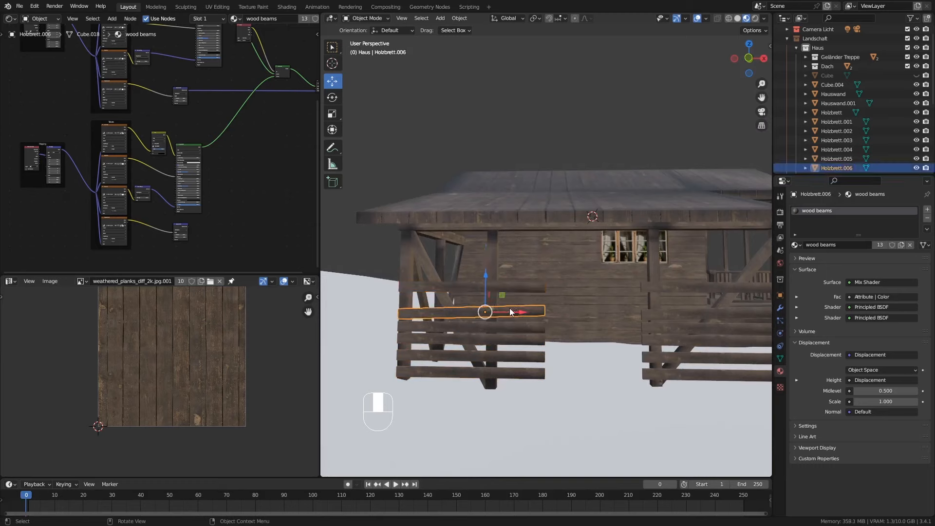
click(490, 288)
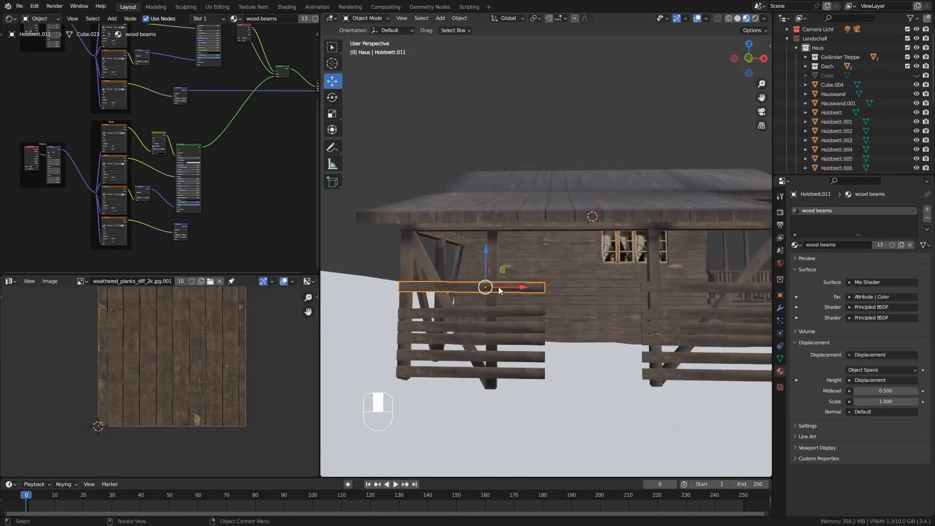
drag(522, 290, 617, 296)
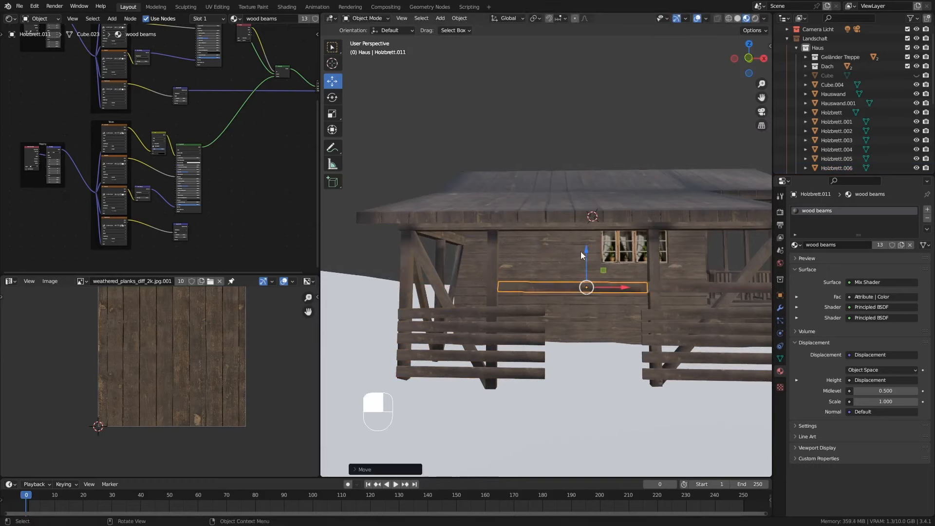
drag(582, 251, 587, 266)
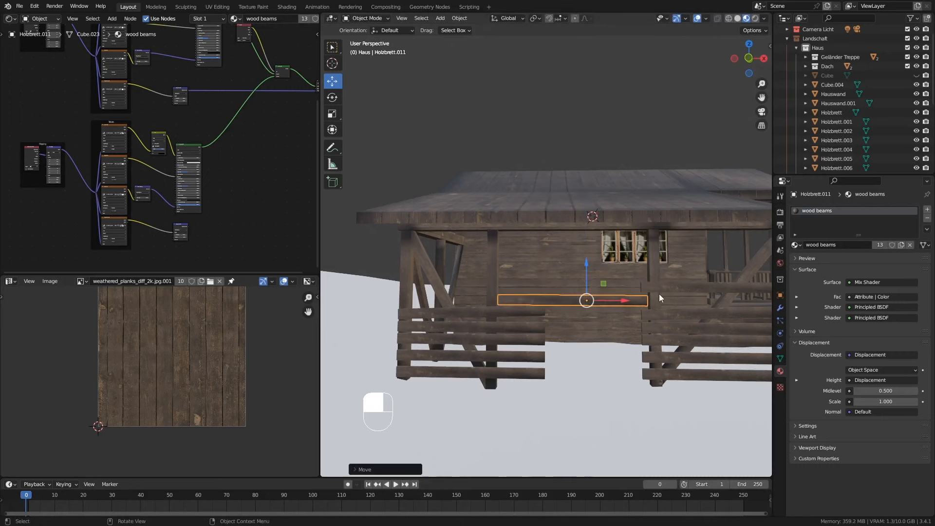
key(s)
key(x)
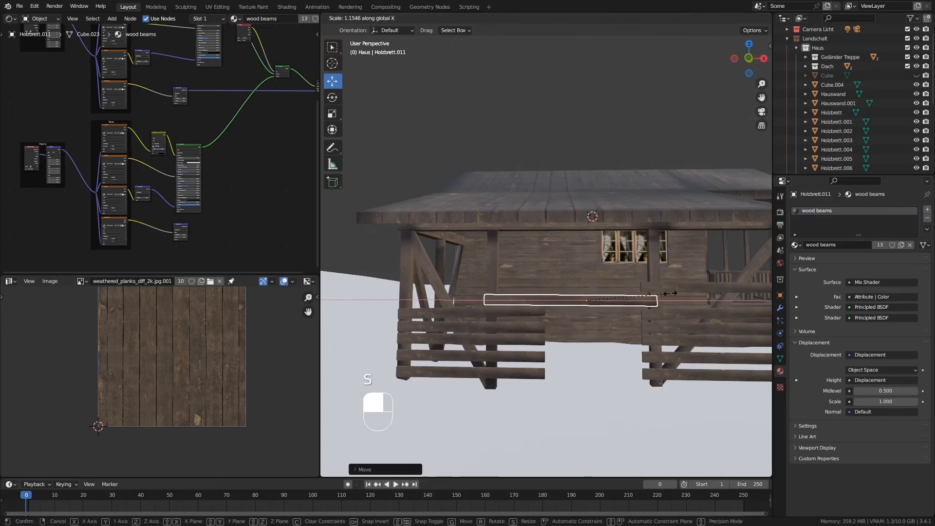
click(670, 293)
Step: Lengthen the second-lowest copied board along X and shift it so it runs from the corner post across most of the open gap
click(541, 359)
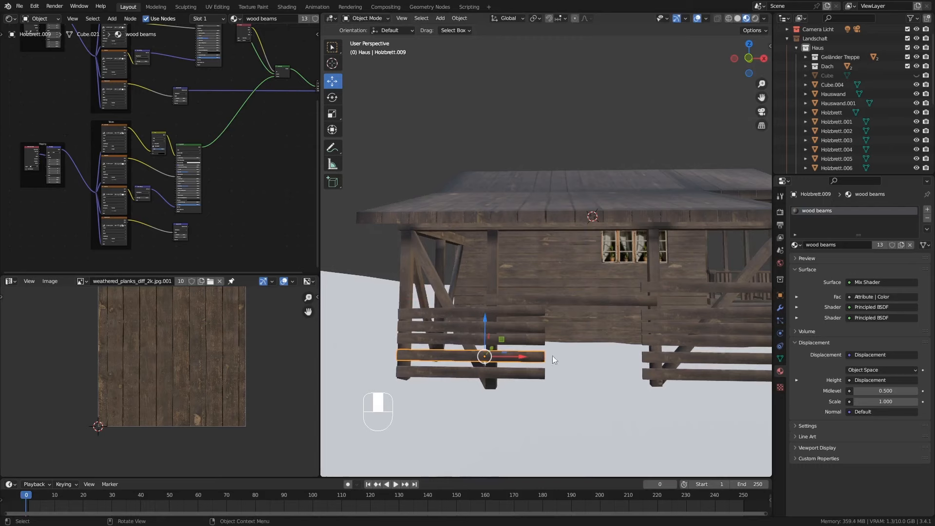
key(s)
key(x)
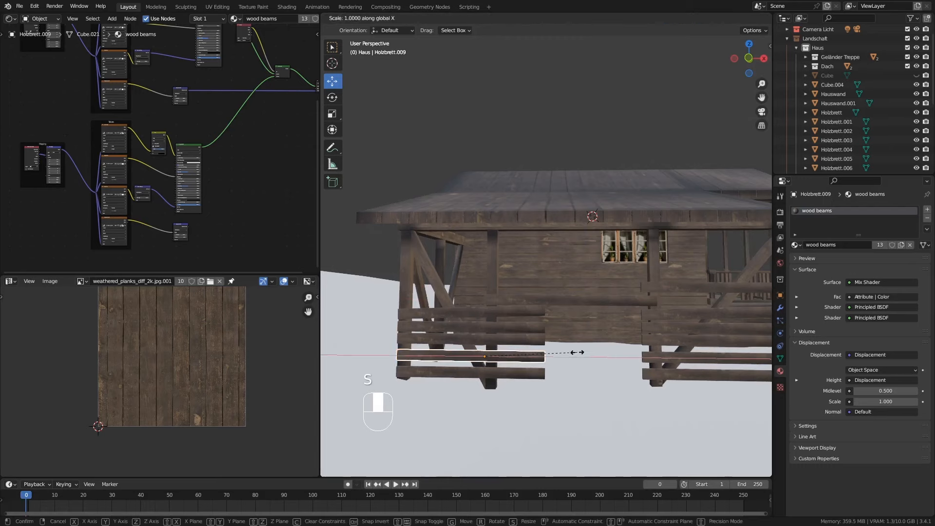
click(629, 354)
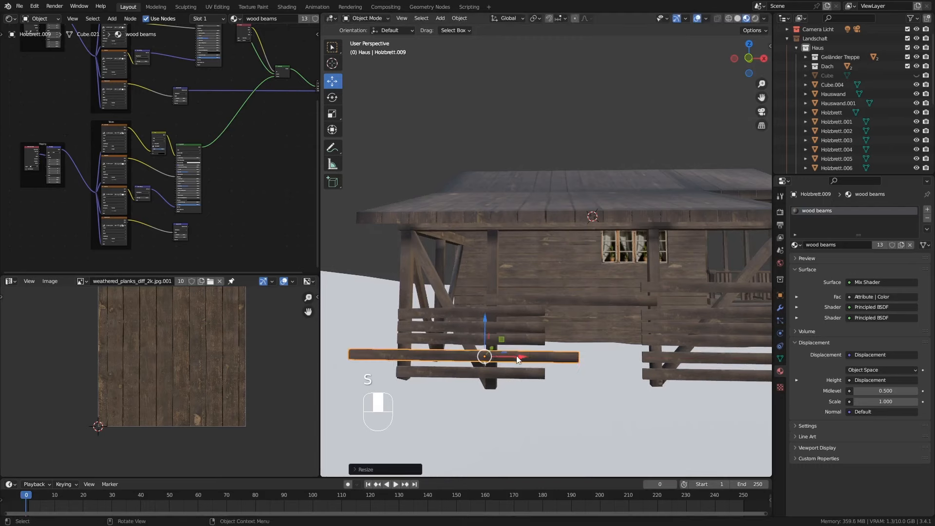
drag(518, 359, 643, 360)
key(s)
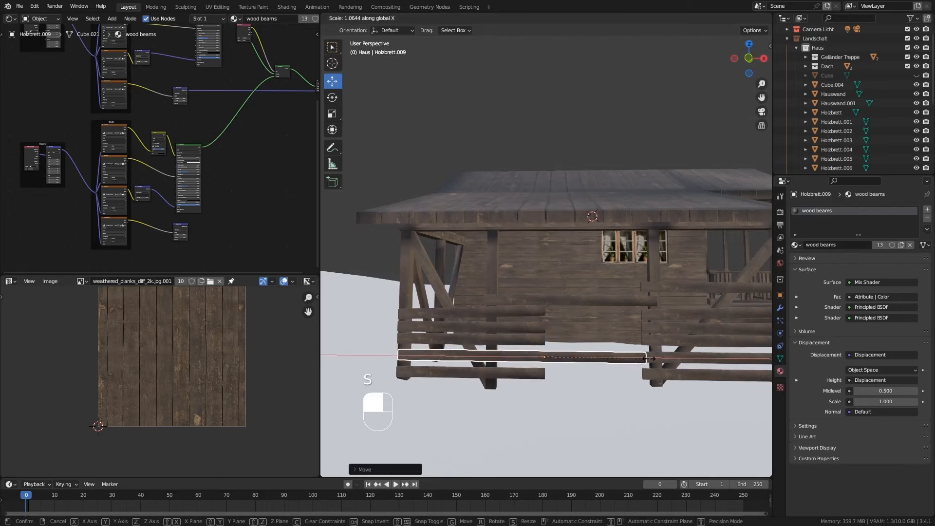
click(642, 362)
mouse_move(639, 364)
middle_down()
mouse_move(660, 361)
mouse_move(671, 346)
mouse_move(557, 371)
mouse_move(595, 391)
mouse_move(625, 372)
middle_up()
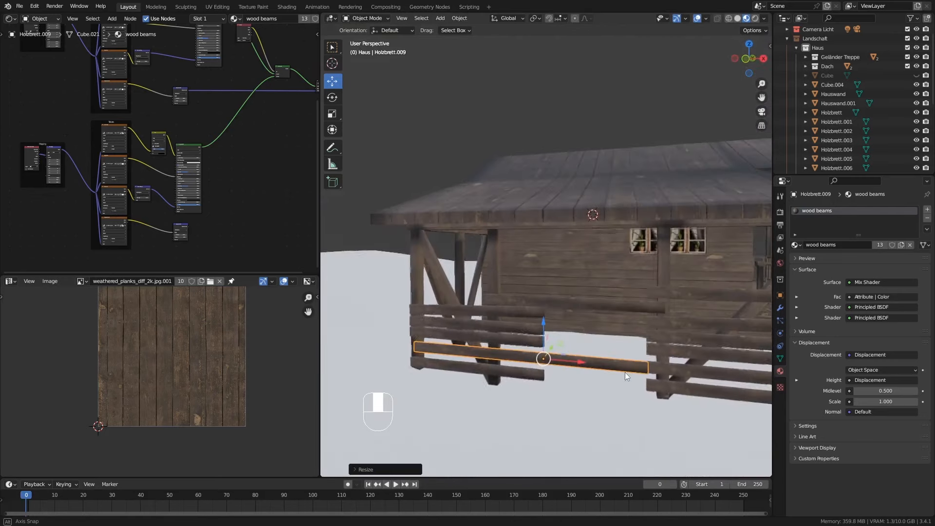
middle_drag(683, 372, 702, 373)
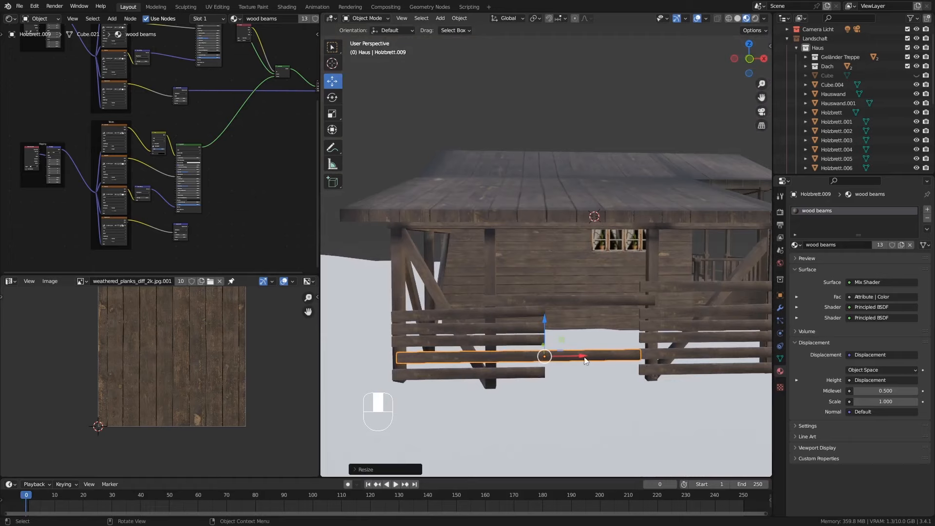
drag(585, 357, 574, 358)
middle_drag(656, 386, 654, 309)
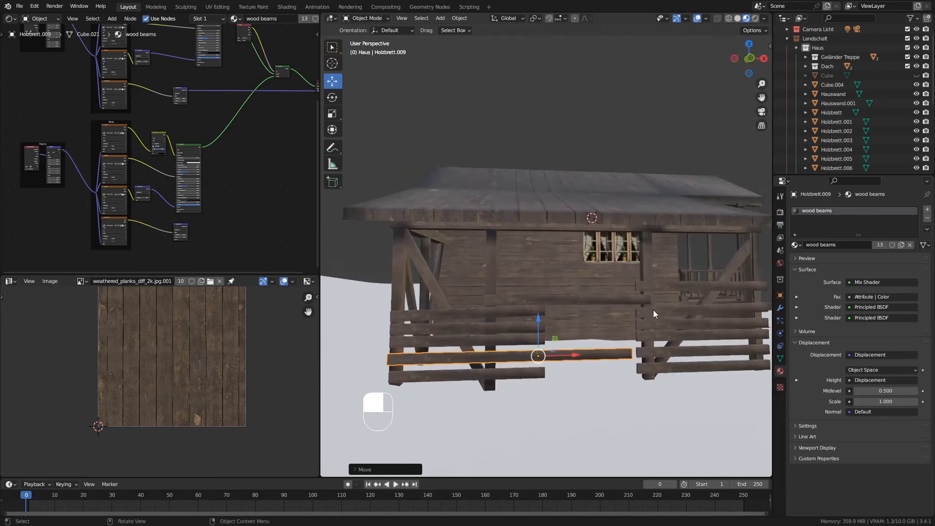
Step: In the post frame's Edit Mode, duplicate all faces of the post beside the open gap and place the copy along X midway across the gap
click(501, 274)
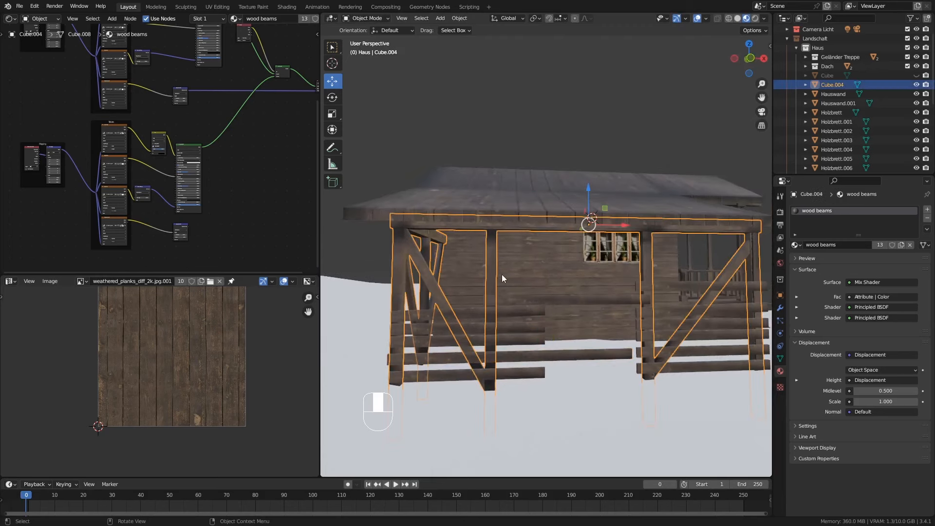
middle_drag(502, 274, 479, 275)
key(Tab)
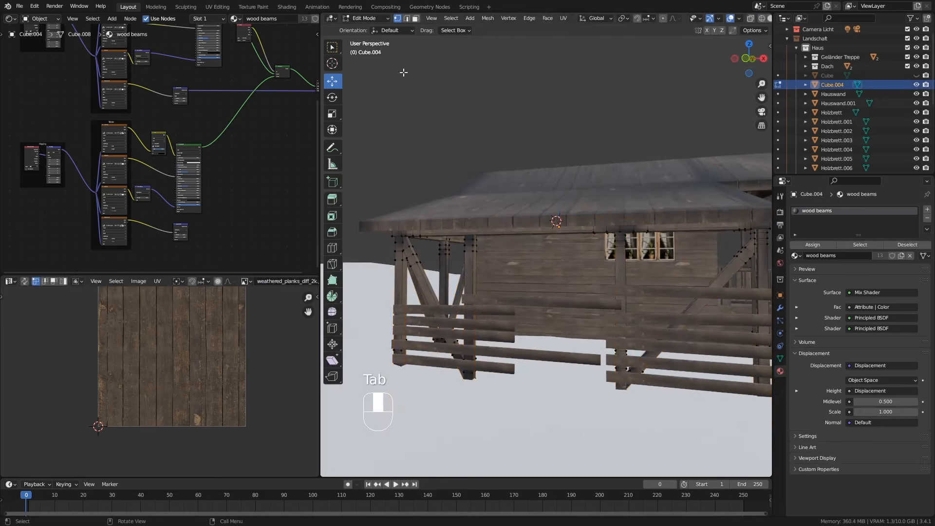
alt+click(475, 266)
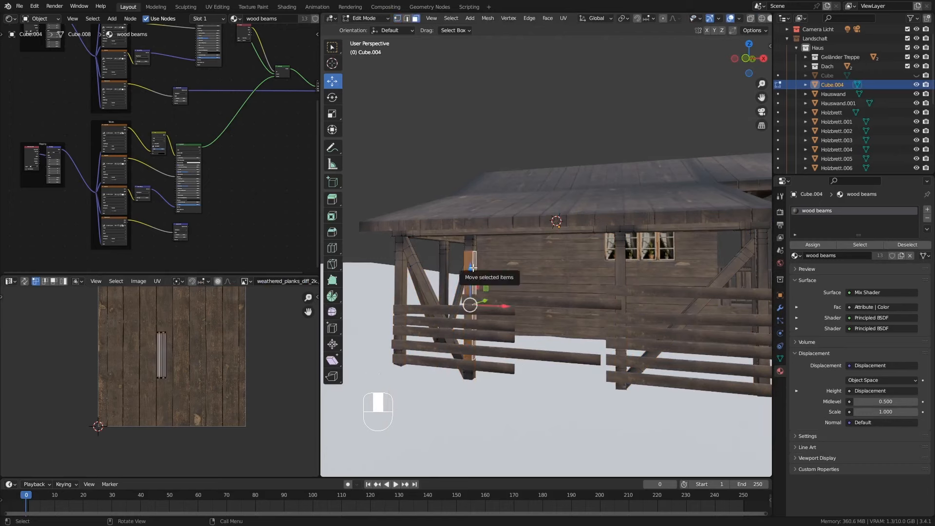
ctrl+middle_drag(476, 385, 369, 364)
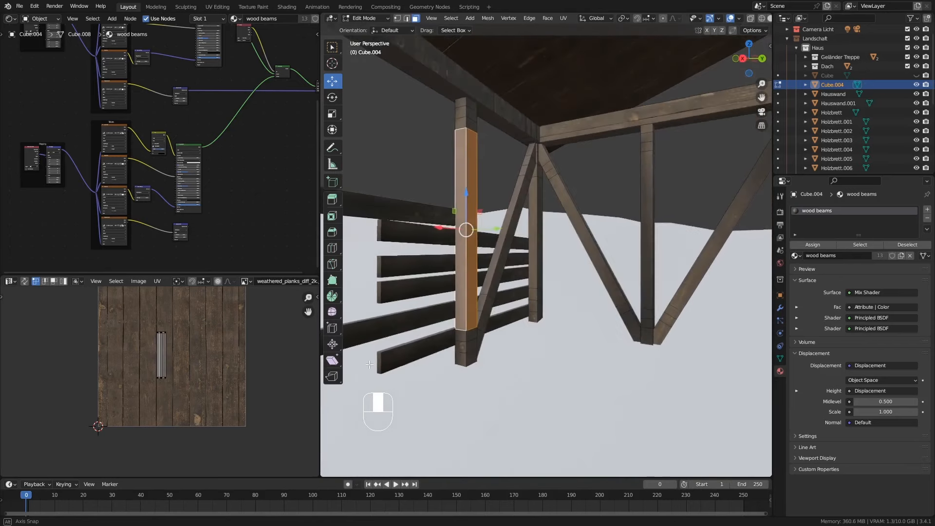
alt+shift+click(466, 357)
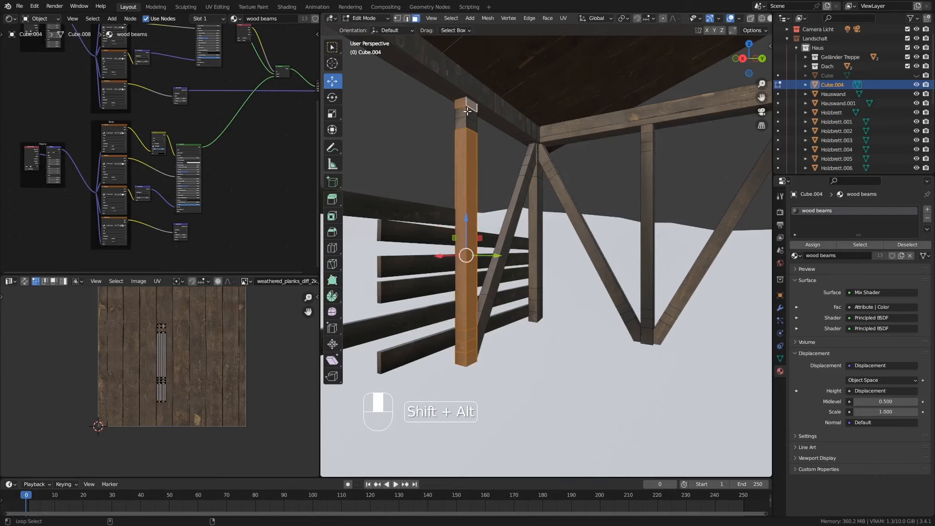
middle_drag(466, 131, 548, 223)
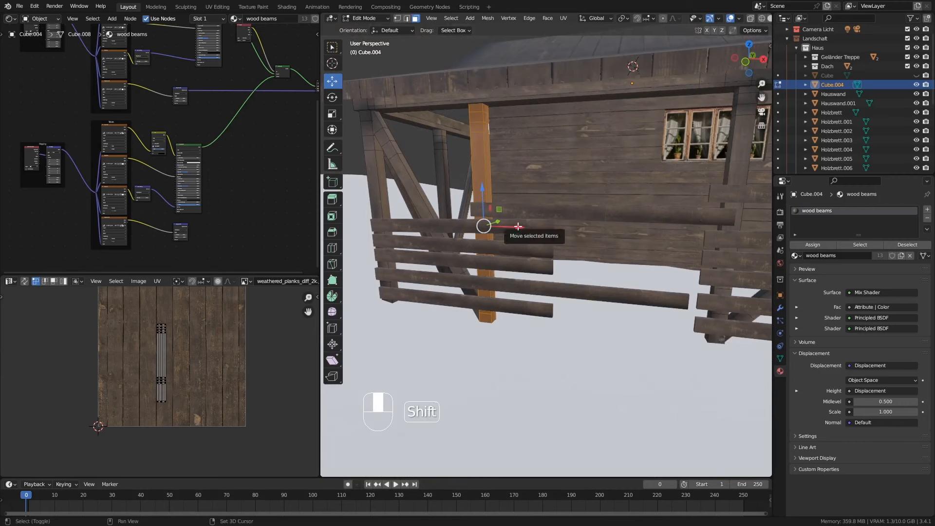
key(shift+d)
drag(519, 227, 637, 241)
click(637, 241)
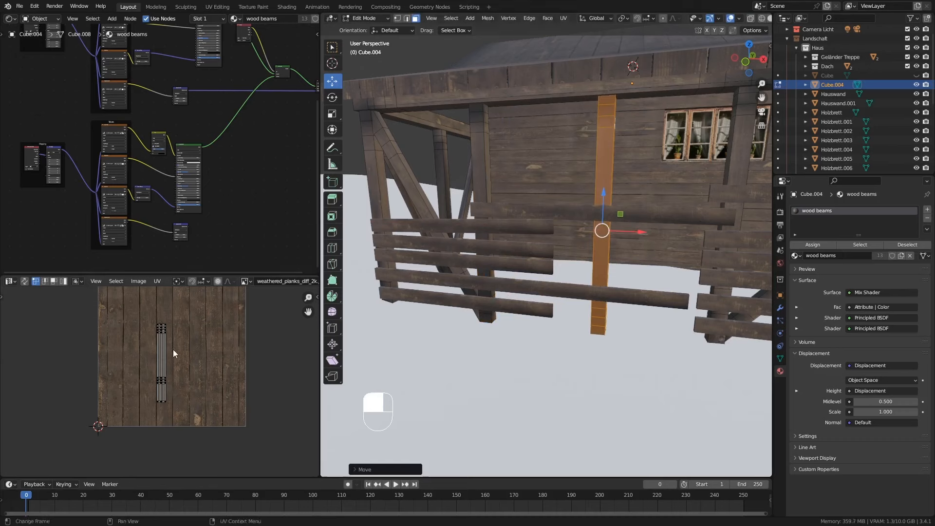
Step: Move the new post's UVs about -0.19 in X and -0.04 in Y, scale them to about 1.63, and return to Object Mode
key(a)
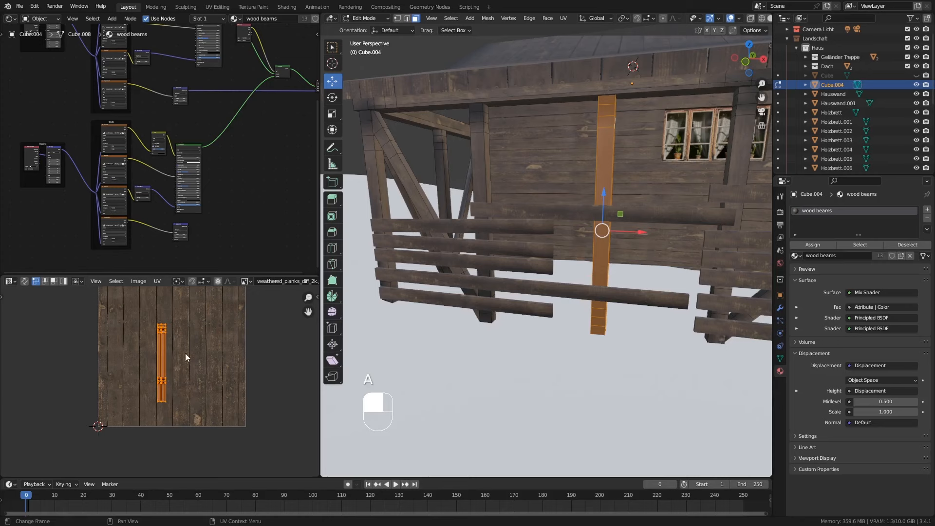
key(g)
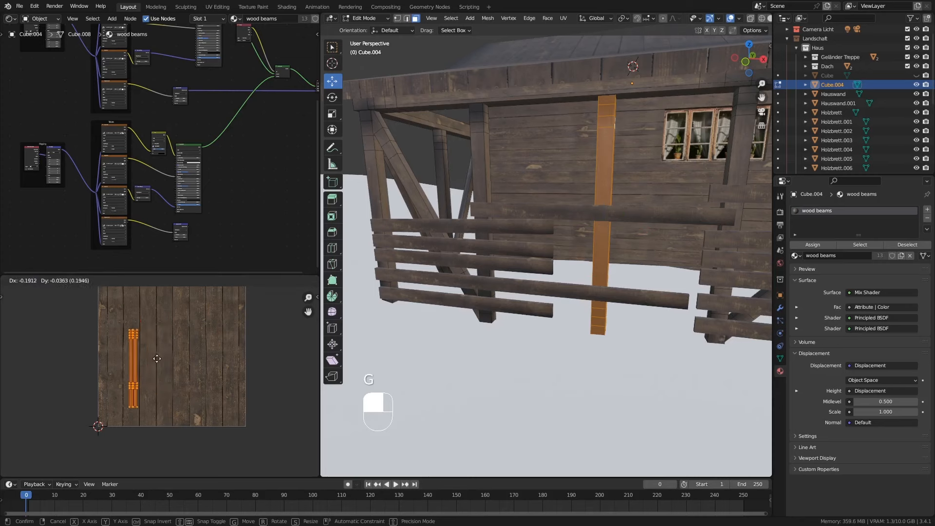
click(156, 358)
key(s)
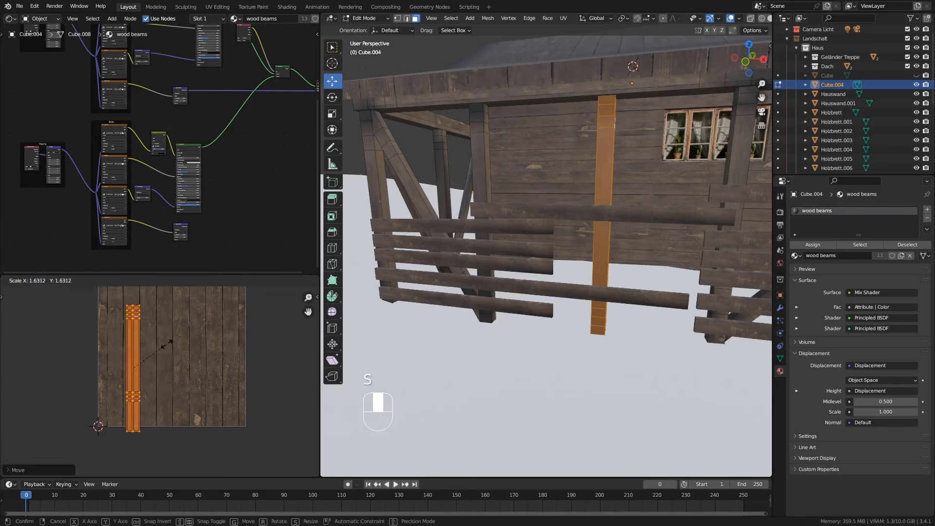
click(168, 341)
key(Tab)
Step: Shorten the second-lowest board along X and shift it so it starts at the corner post and ends just past the new post
middle_drag(524, 206, 613, 252)
middle_drag(553, 257, 572, 247)
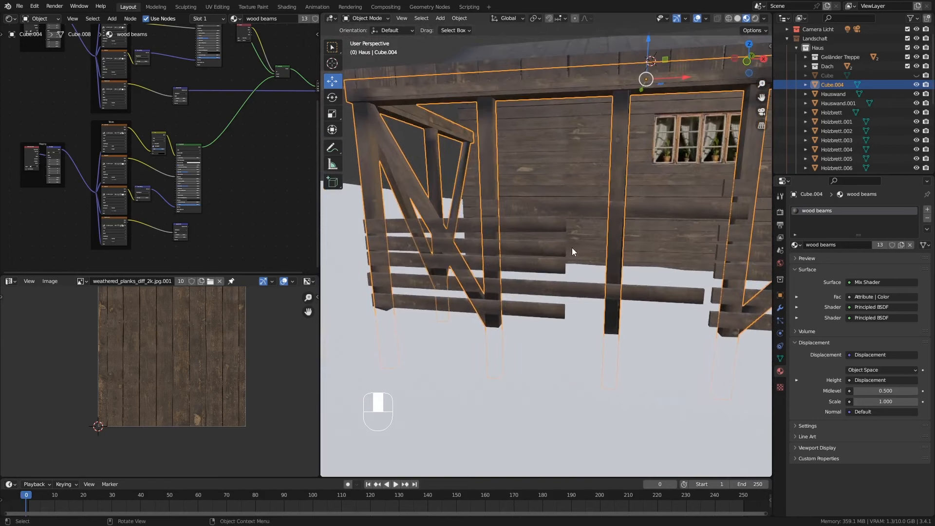
click(652, 291)
middle_drag(665, 291, 613, 294)
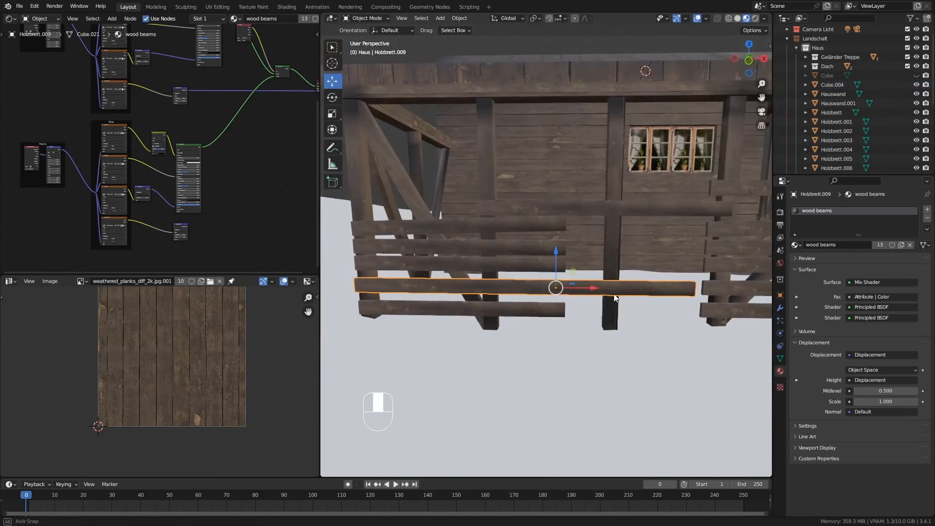
key(s)
key(x)
click(665, 286)
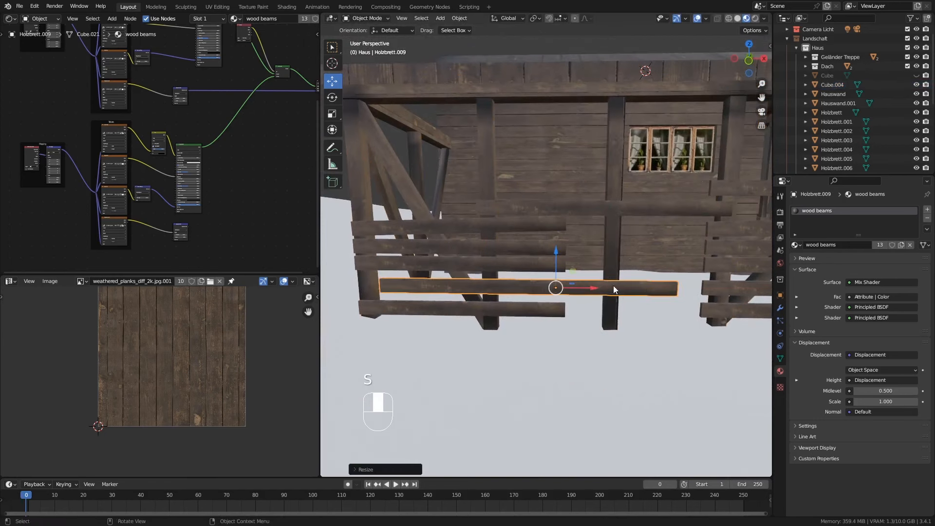
key(s)
key(x)
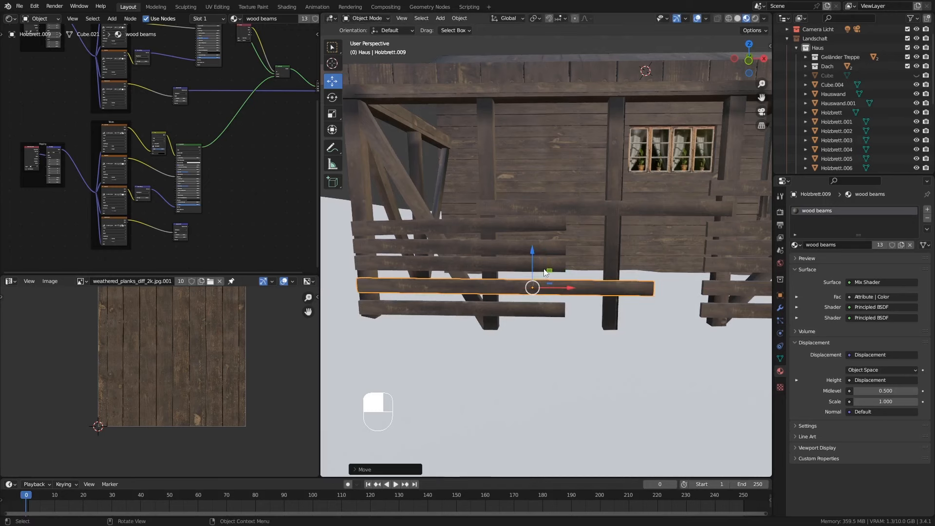
click(543, 272)
Step: Stagger the third- and fourth-lowest boards at the corner post by shifting them slightly along X in opposite directions
click(515, 266)
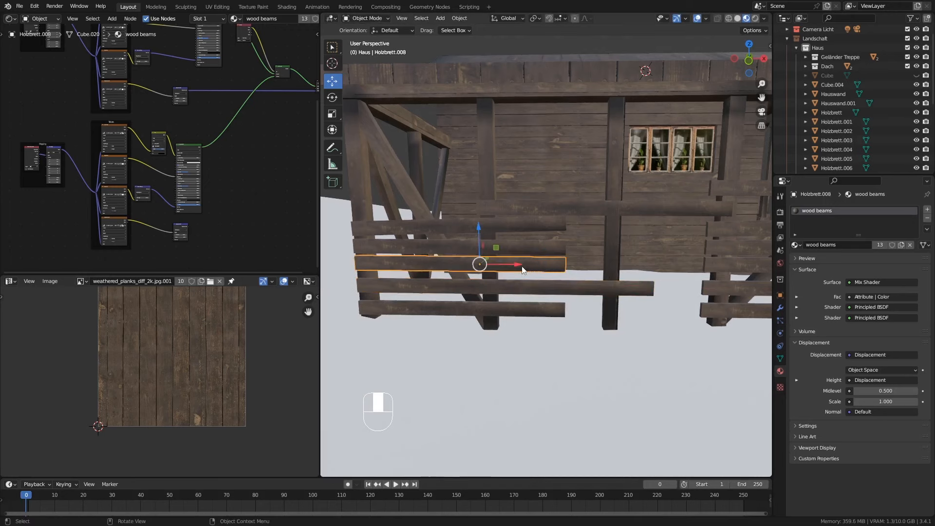
click(516, 269)
drag(518, 269, 511, 250)
click(510, 250)
mouse_move(512, 250)
middle_down()
mouse_move(568, 249)
mouse_move(597, 262)
mouse_move(586, 267)
mouse_move(517, 240)
middle_up()
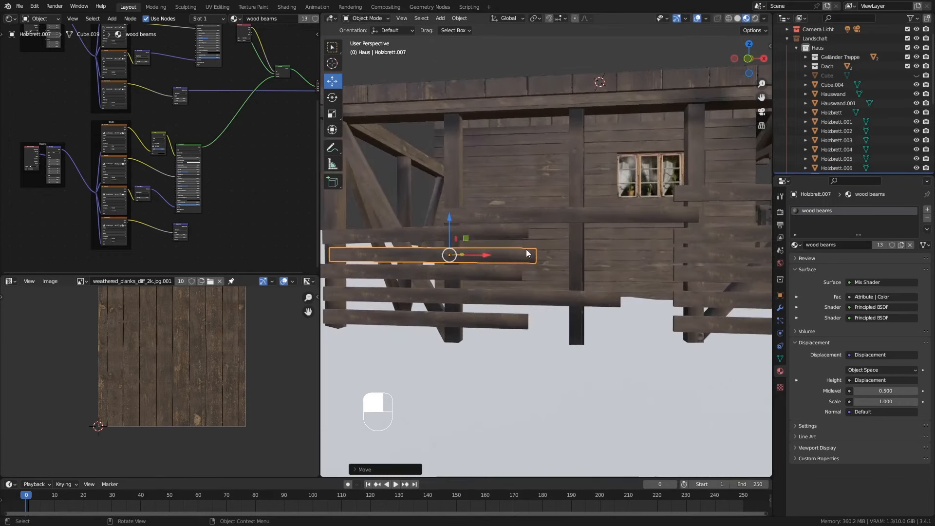
click(516, 238)
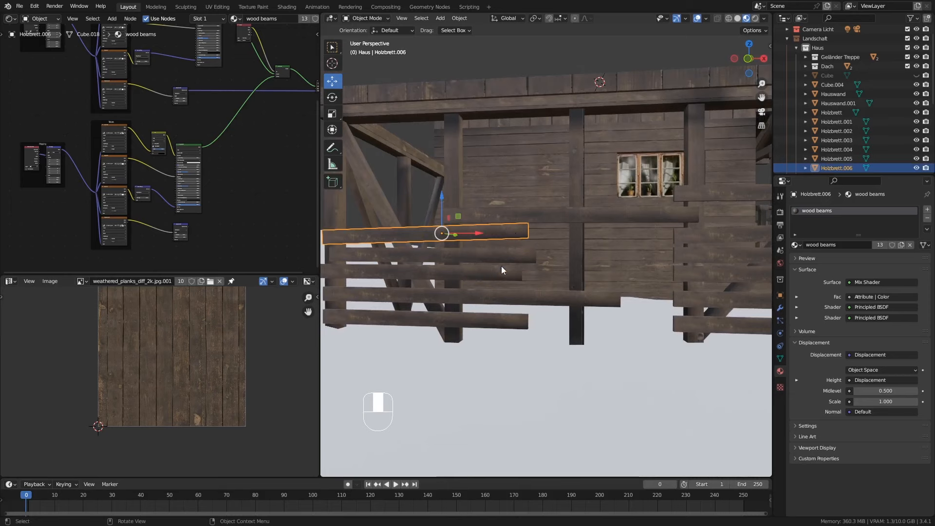
Step: Duplicate the fourth-lowest board, move the copy along X over the new post, raise it one row and shorten it
click(490, 258)
key(shift+d)
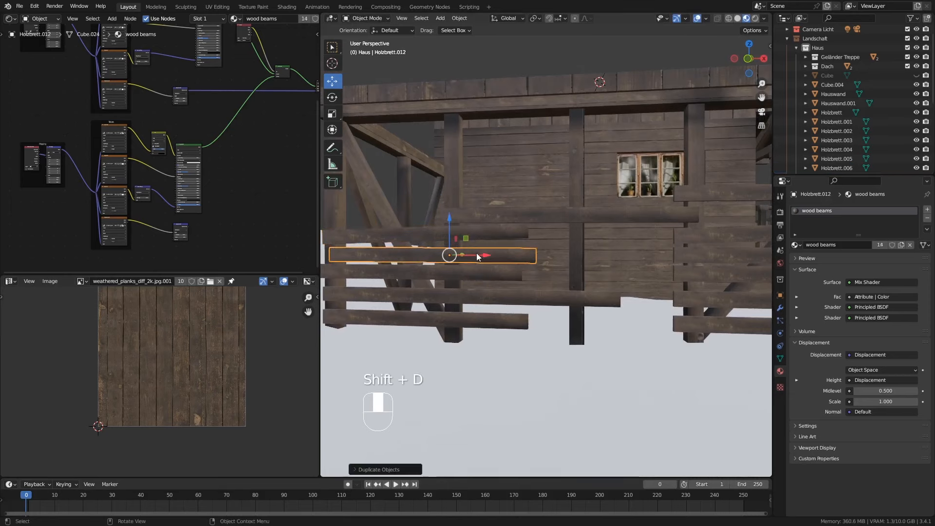
drag(622, 266, 621, 266)
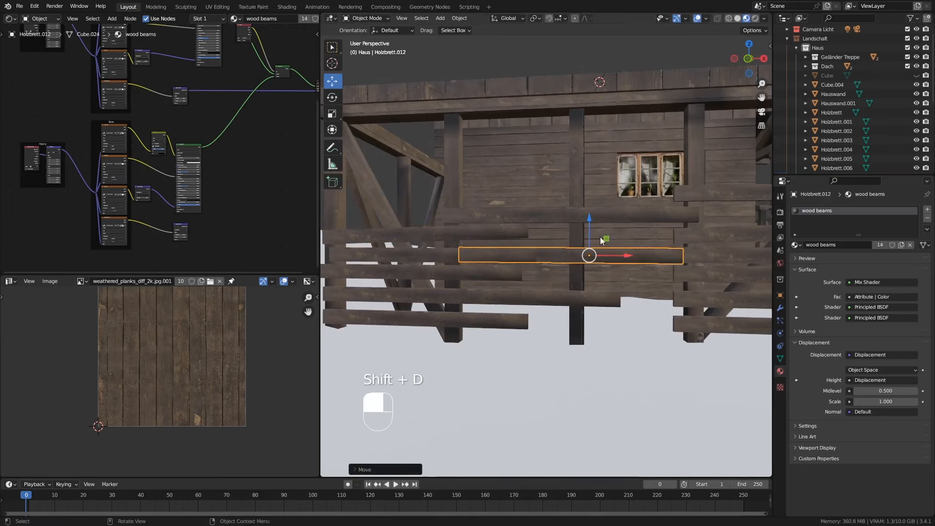
drag(592, 229, 634, 281)
key(s)
click(648, 243)
middle_drag(634, 282, 695, 254)
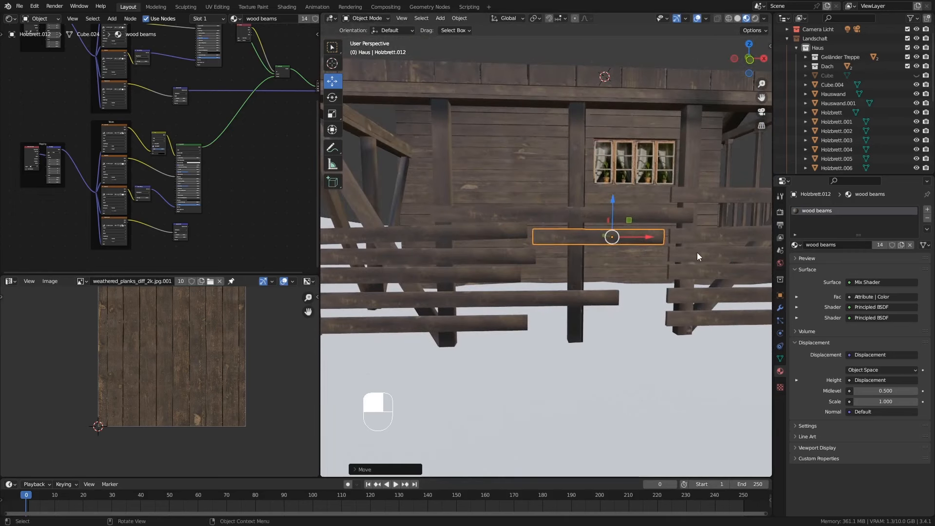
Step: Tilt the shortened upper copy slightly about Y and nudge it along X so it bridges the gap at the new post
key(r)
key(y)
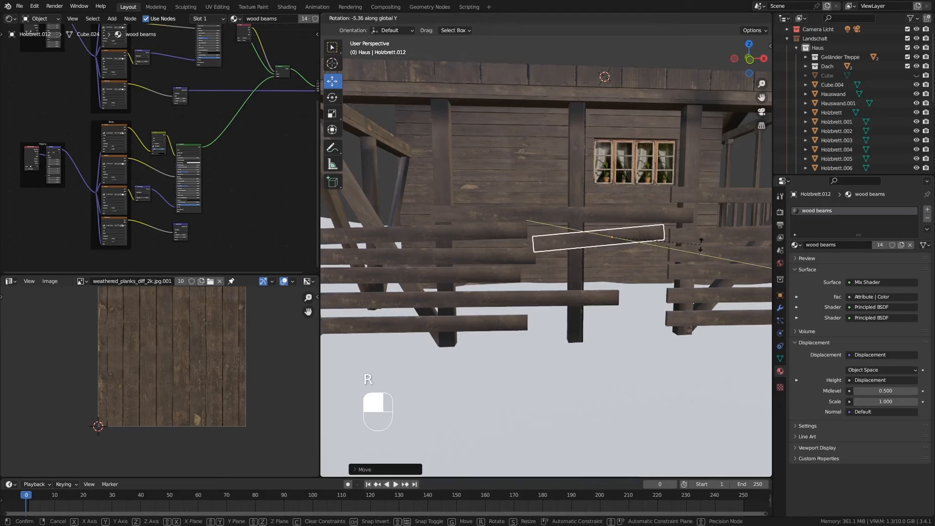
click(701, 248)
drag(645, 241, 648, 241)
Step: Duplicate the third-lowest board, move the copy along X across the gap, shorten it and shift it toward the far post
key(shift)
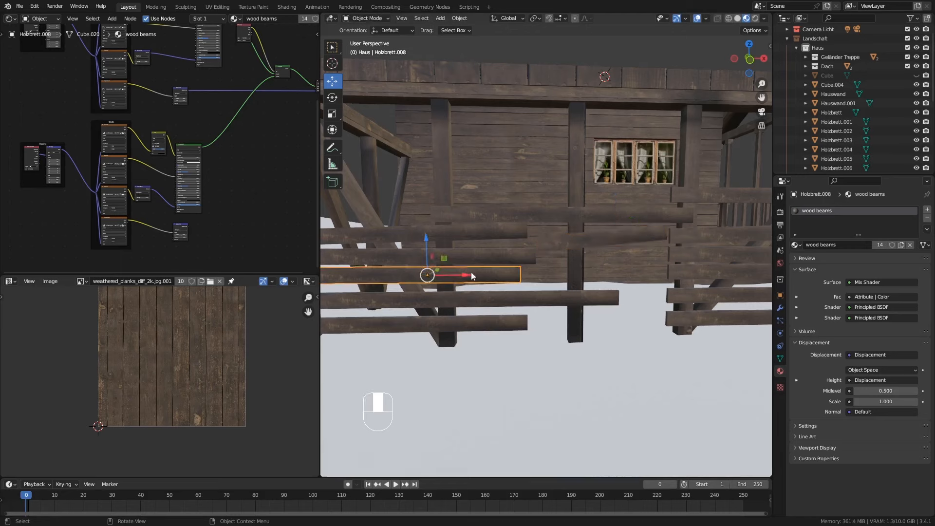
key(shift+d)
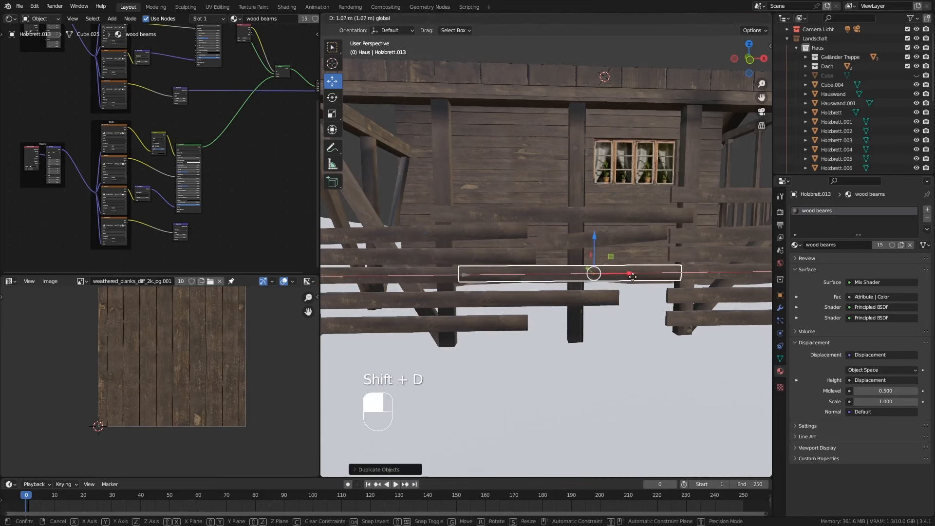
click(638, 275)
key(s)
key(x)
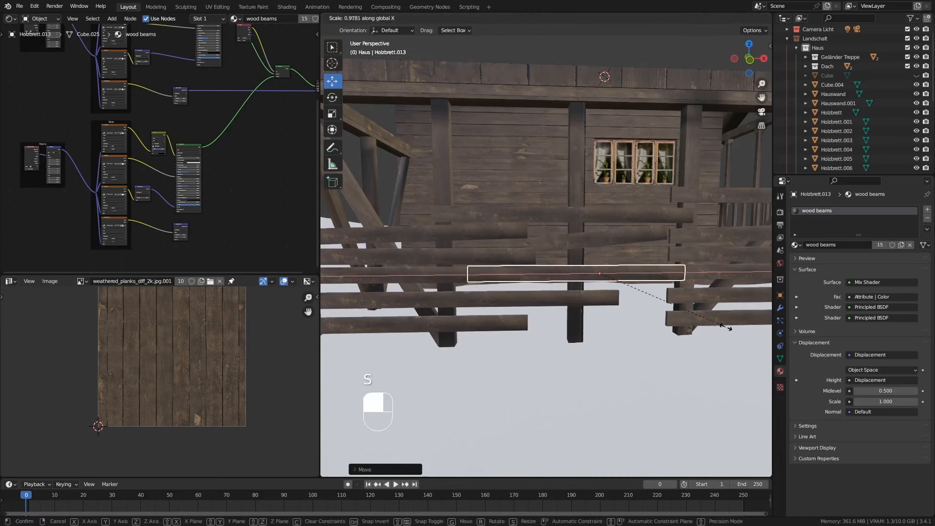
click(697, 313)
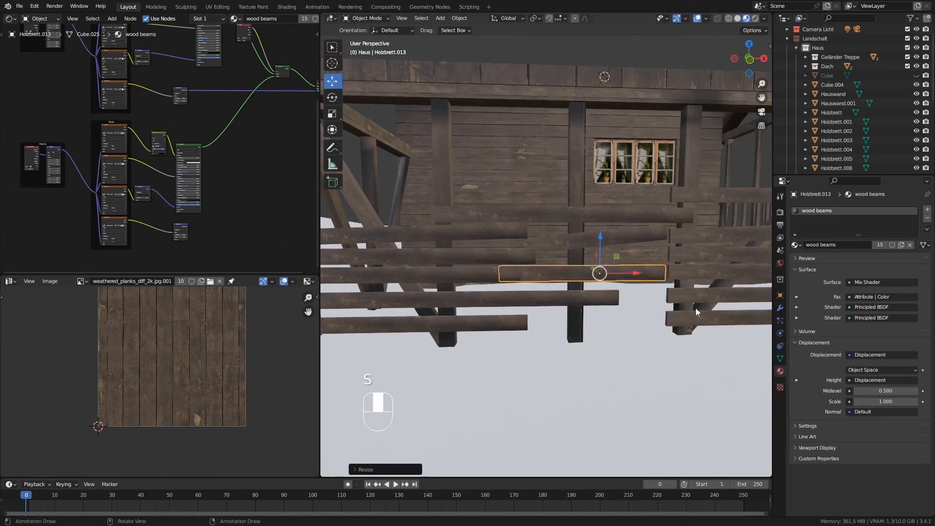
drag(642, 278, 651, 278)
Step: Fine-tune the length of the third-row copy along X and nudge it along Y at the posts
middle_drag(651, 277, 578, 265)
key(s)
key(x)
click(639, 262)
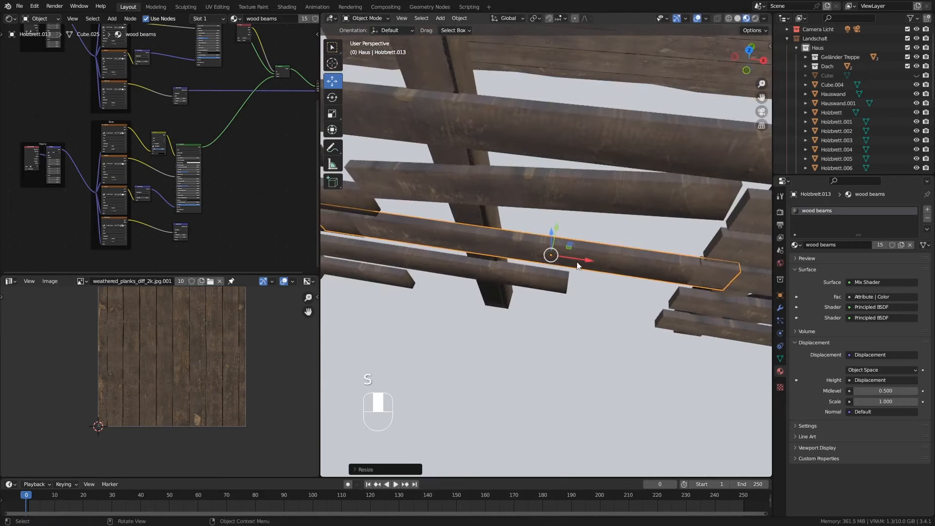
drag(558, 231, 559, 239)
middle_drag(552, 299, 585, 248)
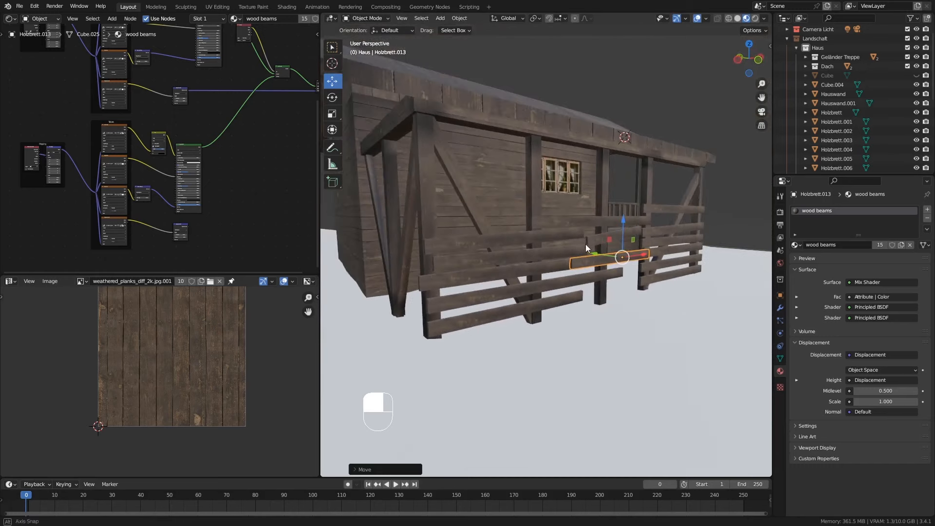
Step: Duplicate the lowest front board, move the copy along X to the corner post and rotate it 90° about Z
click(529, 307)
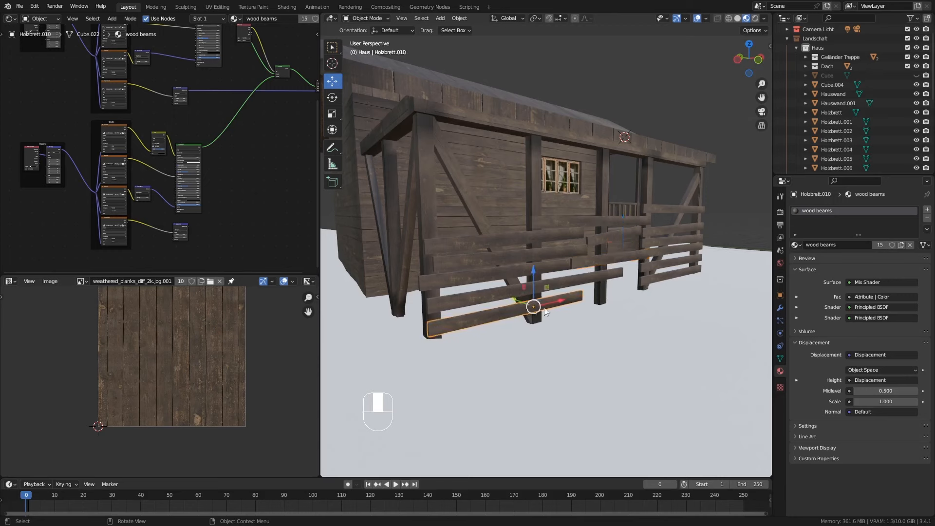
middle_drag(529, 307, 532, 321)
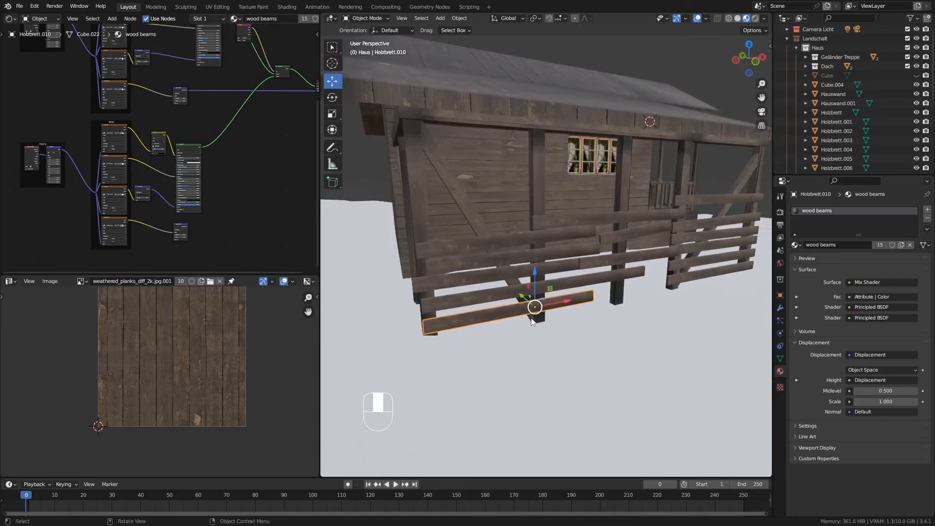
key(shift+d)
right_click(577, 307)
drag(570, 303, 470, 315)
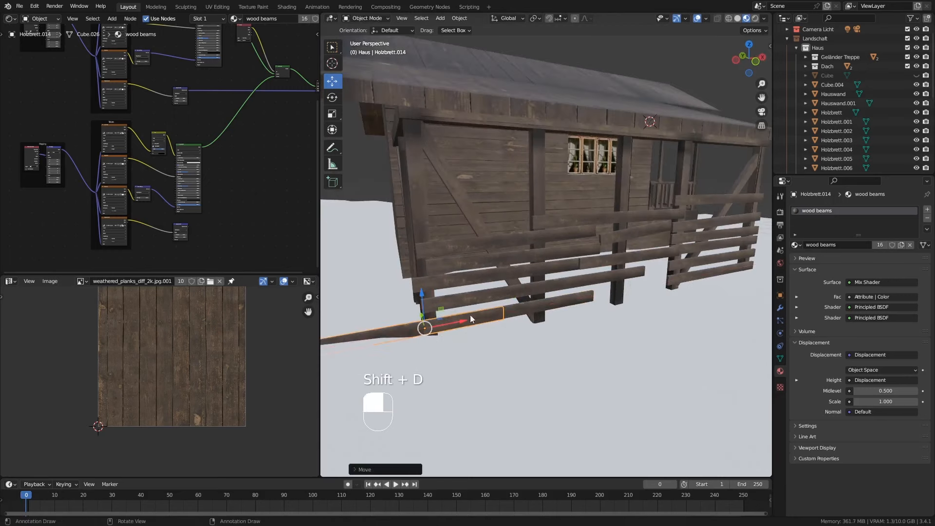
text(ry90)
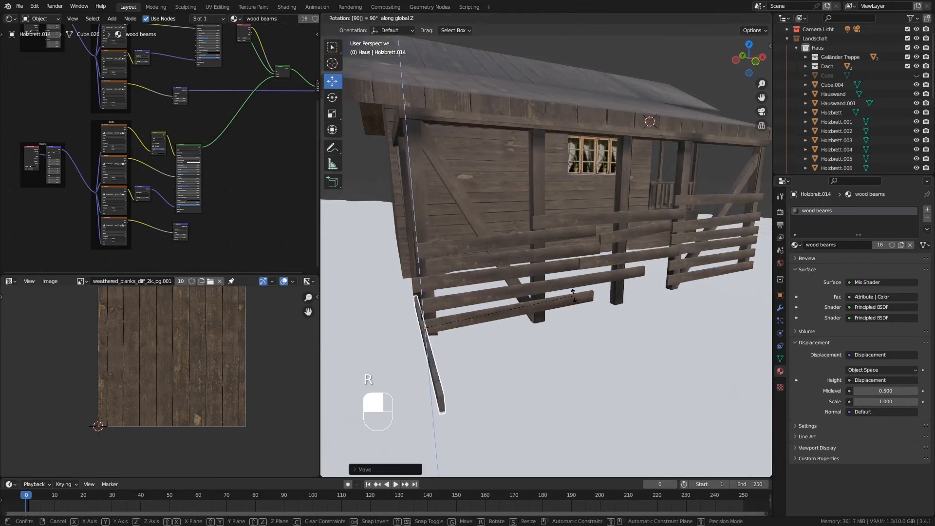
click(574, 298)
Step: Move the rotated board along Y onto the carport's short side and lengthen it to reach from the corner post to the house wall
middle_drag(574, 299, 551, 320)
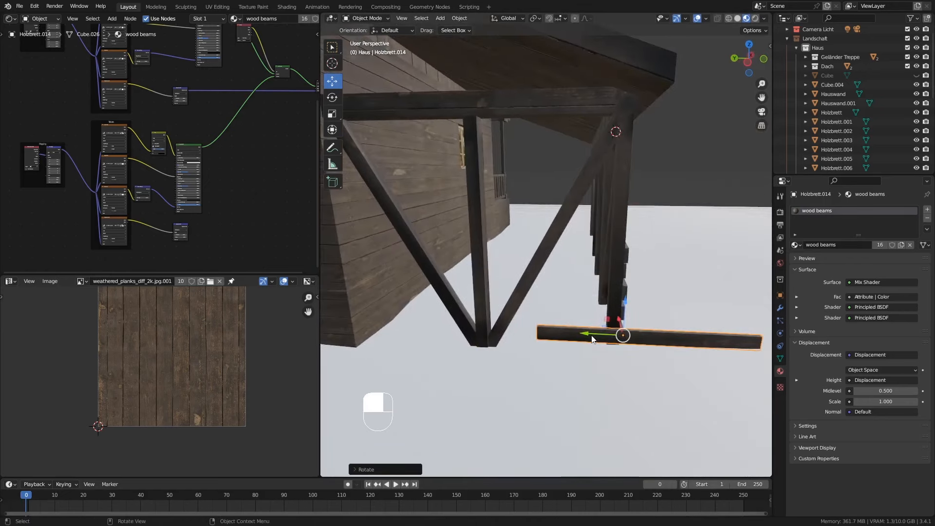
drag(593, 339, 456, 340)
key(s)
key(y)
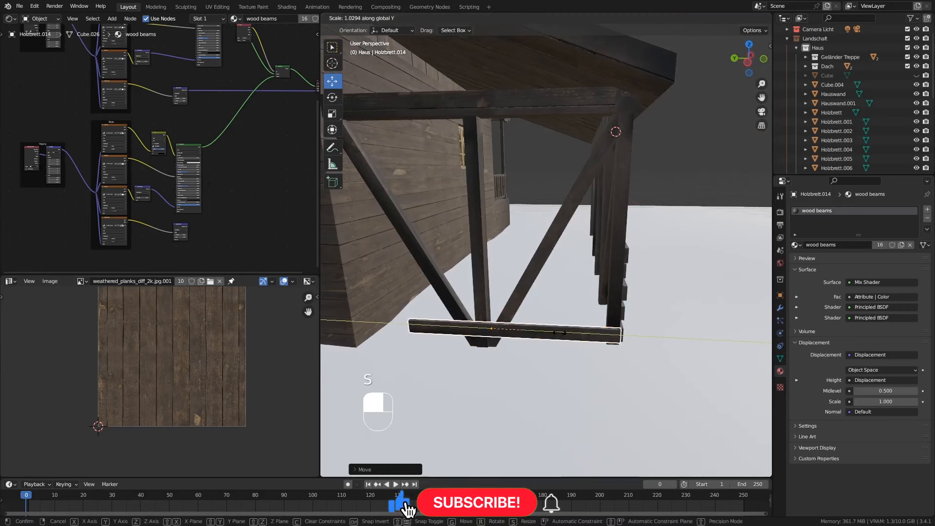
click(571, 338)
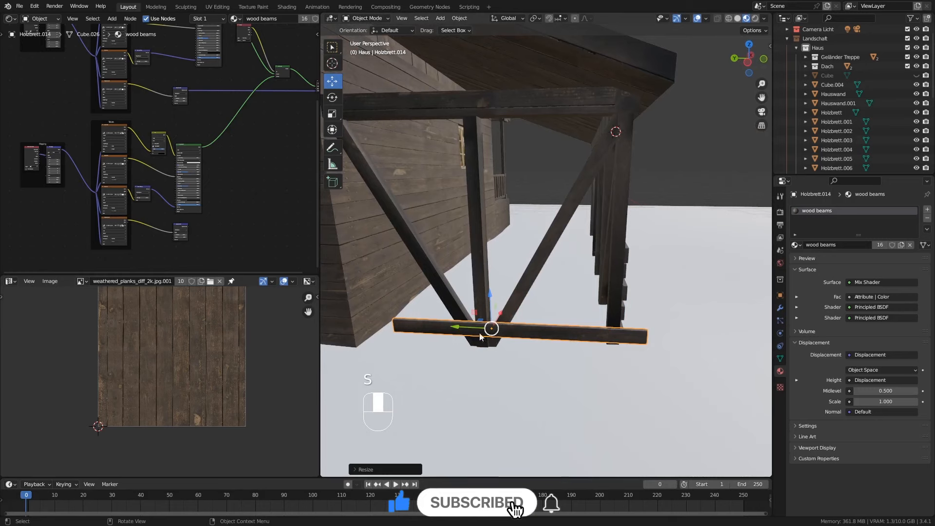
drag(462, 330, 440, 330)
middle_drag(440, 330, 503, 320)
Step: Duplicate the short-side board, raise the copy to the top row, shorten it along Y and shift it to the corner post
key(shift+d)
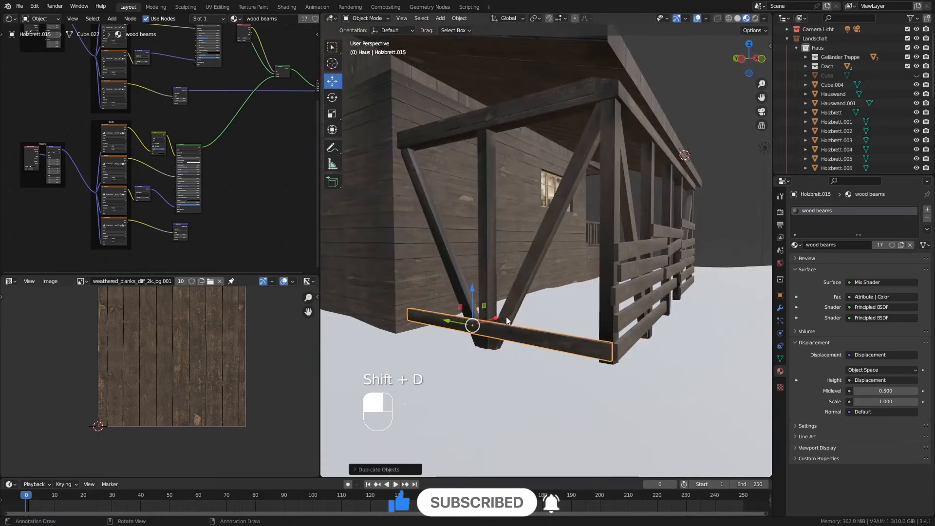
drag(472, 291, 503, 230)
middle_drag(503, 230, 532, 242)
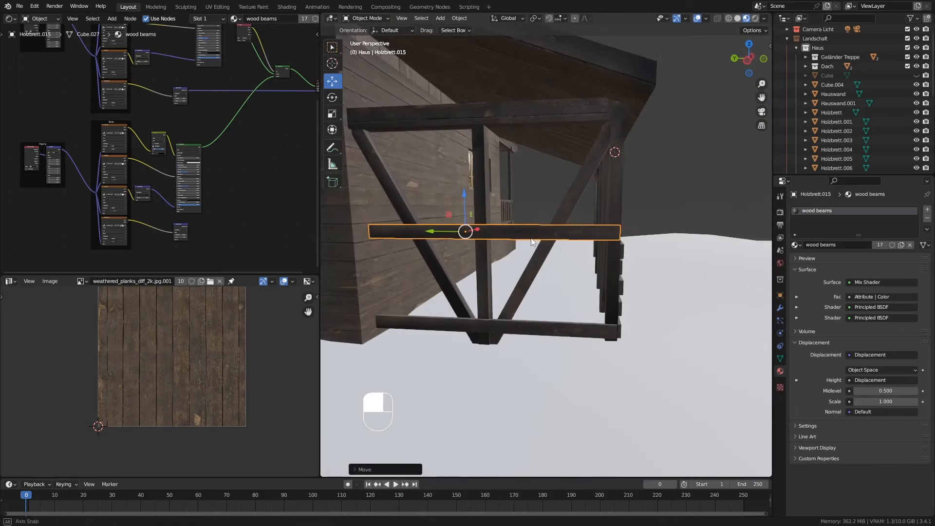
key(s)
key(y)
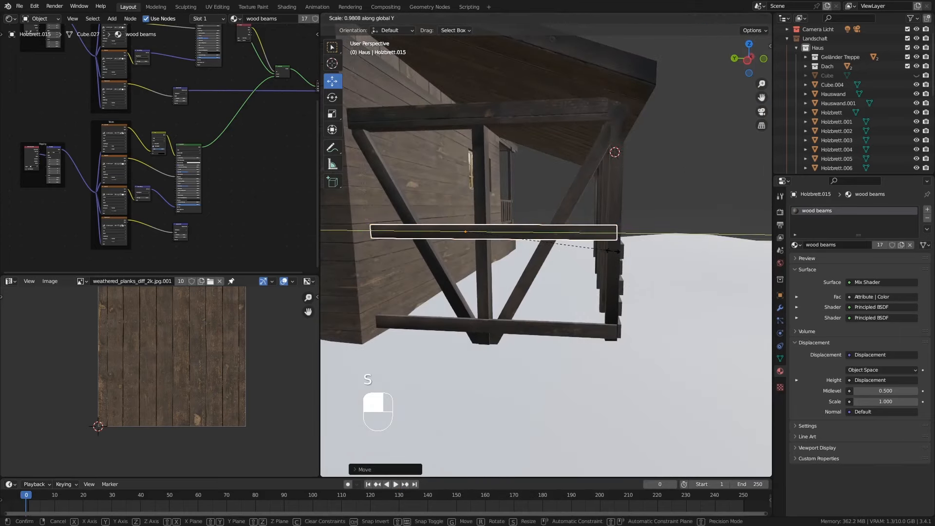
click(605, 253)
drag(445, 235, 479, 223)
Step: Duplicate the top short-side board four times and place the copies at uneven heights above the lowest board
key(shift+d)
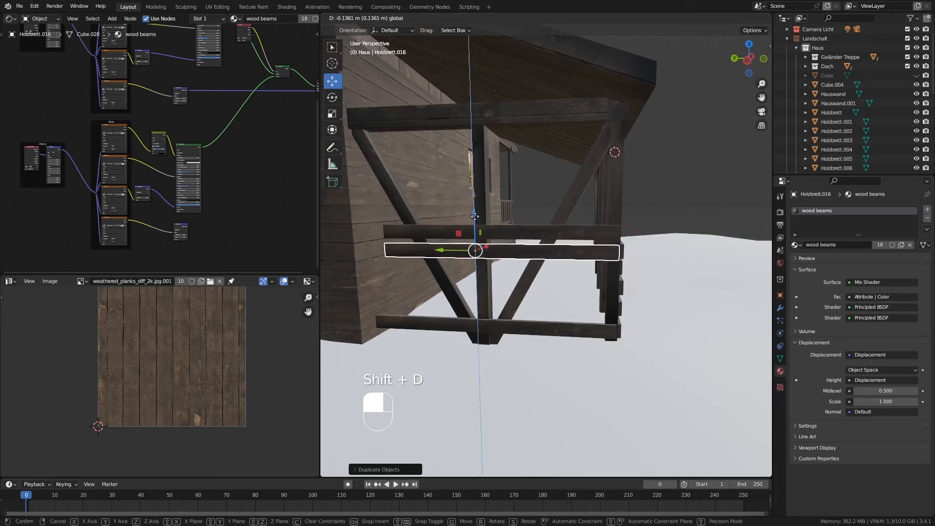
click(475, 216)
key(shift+d)
click(480, 217)
key(shift+d)
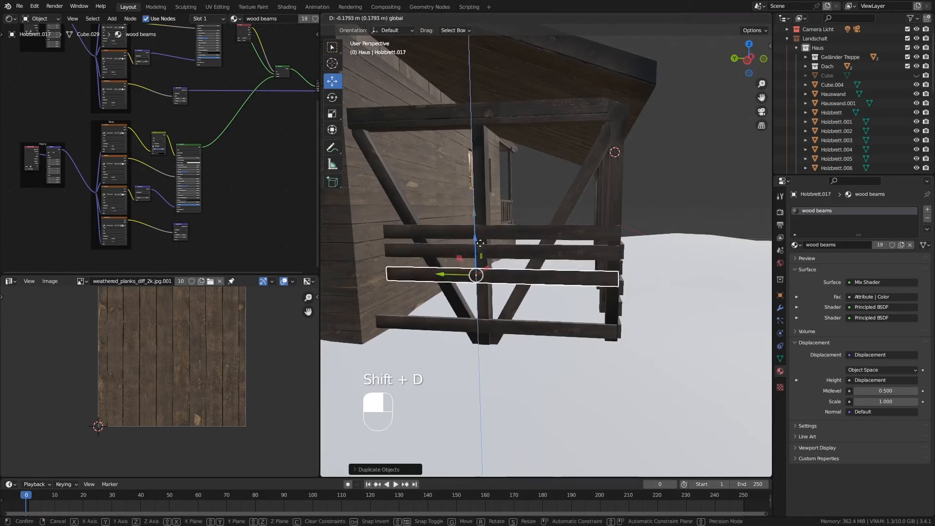
click(481, 254)
key(shift+d)
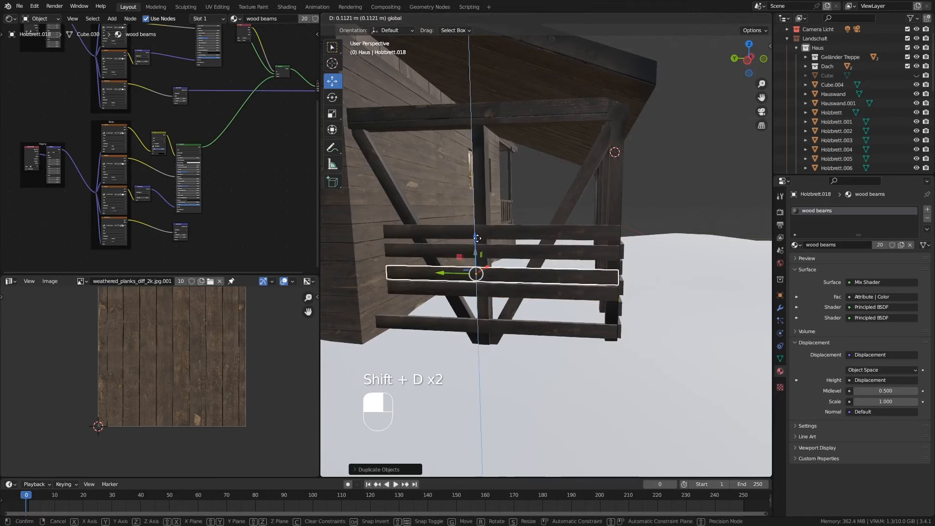
click(477, 238)
drag(477, 238, 529, 320)
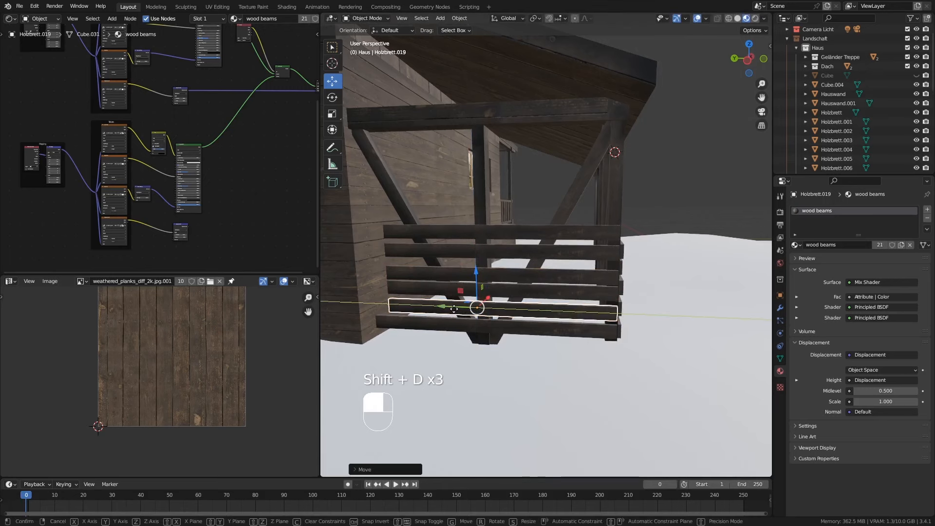
Step: Lengthen the third-lowest short-side board along Y and shift it slightly toward the house wall
click(568, 297)
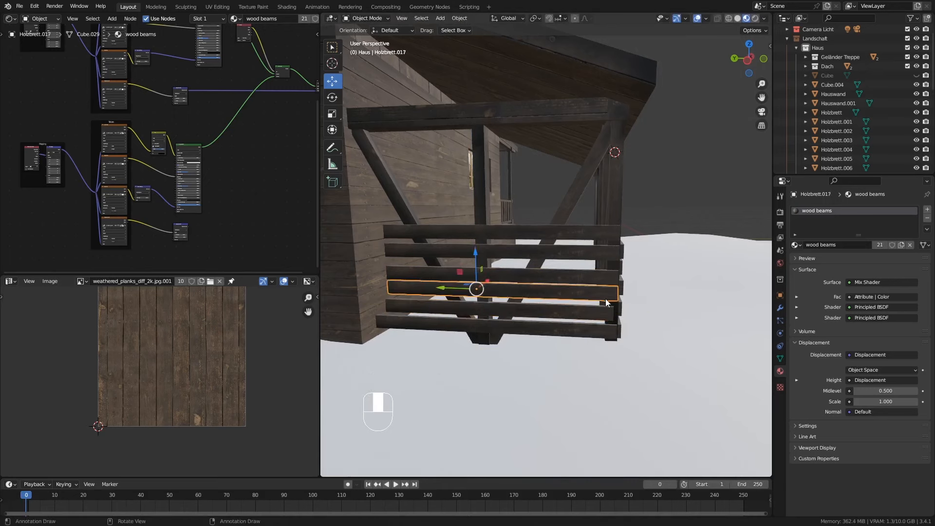
key(s)
key(y)
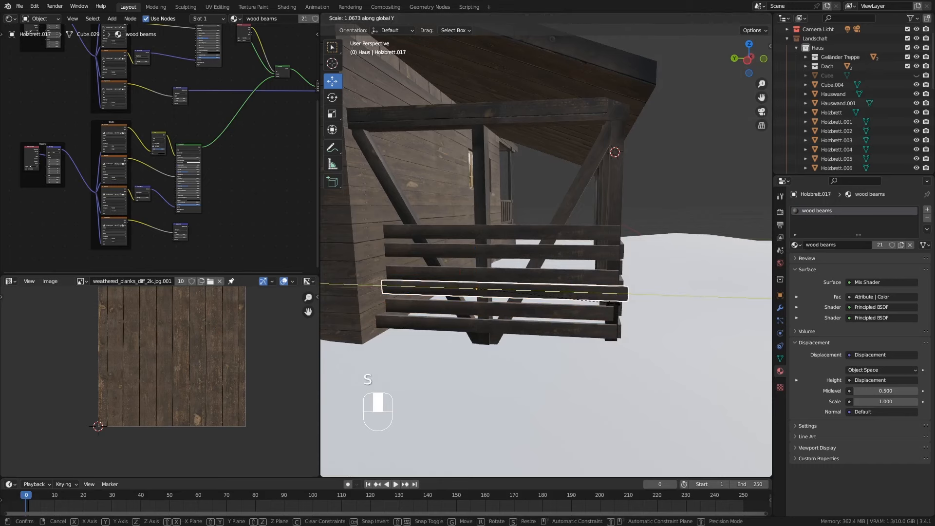
click(503, 302)
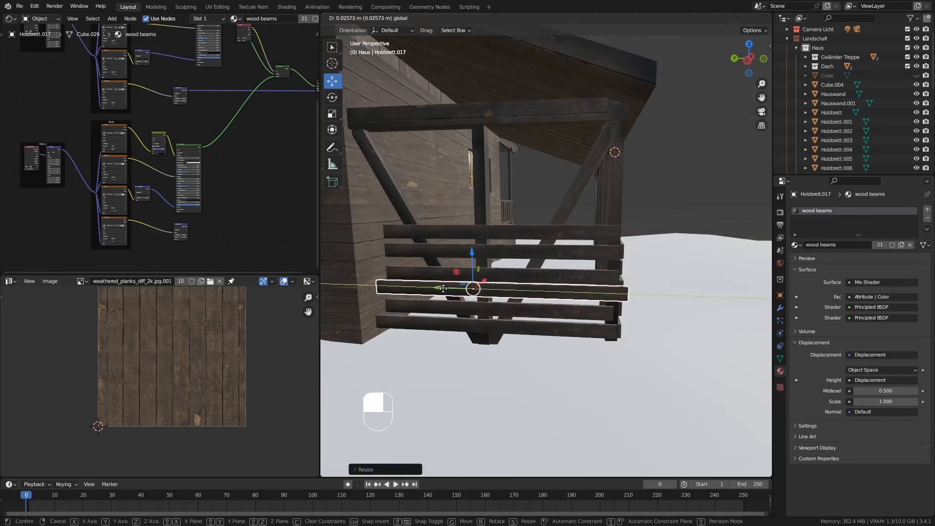
Step: Shorten the second-highest short-side board along Y and shift it toward the corner post
click(527, 256)
key(s)
key(y)
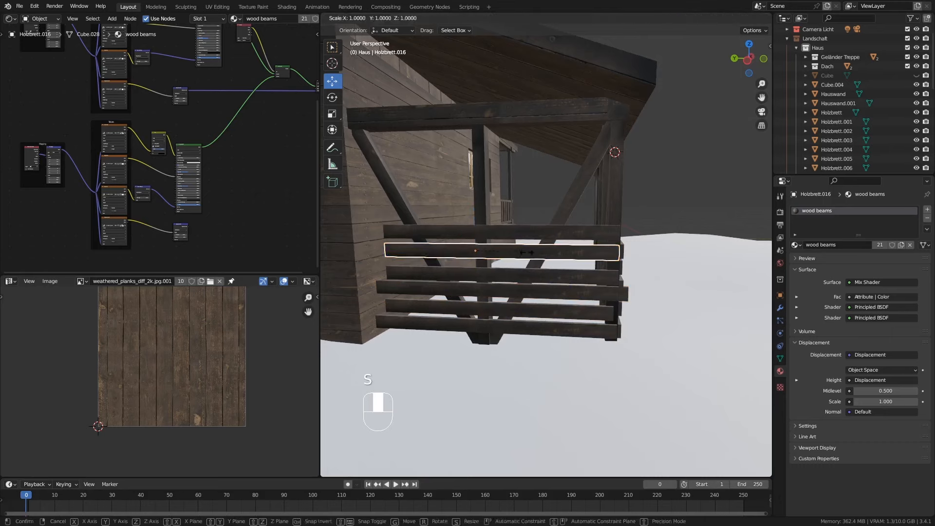
click(506, 259)
drag(458, 253, 486, 254)
middle_drag(486, 253, 547, 300)
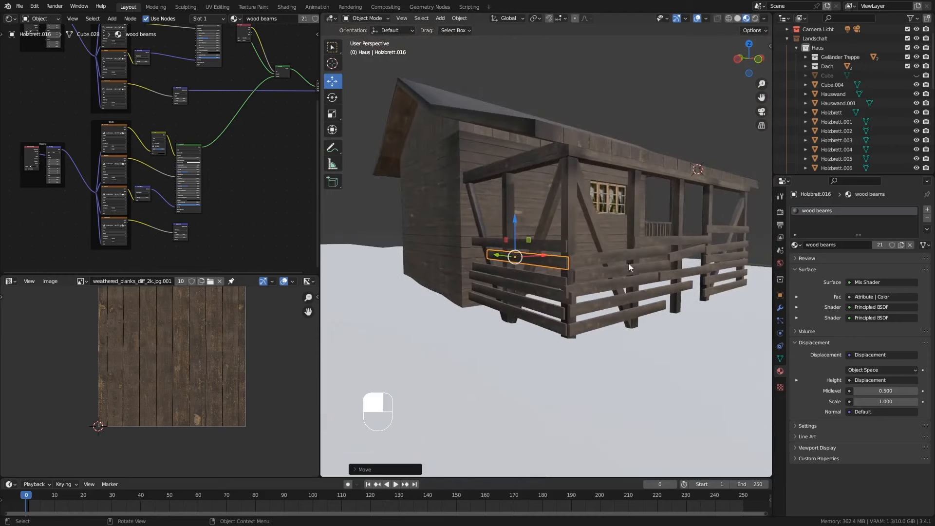
middle_drag(629, 264, 565, 276)
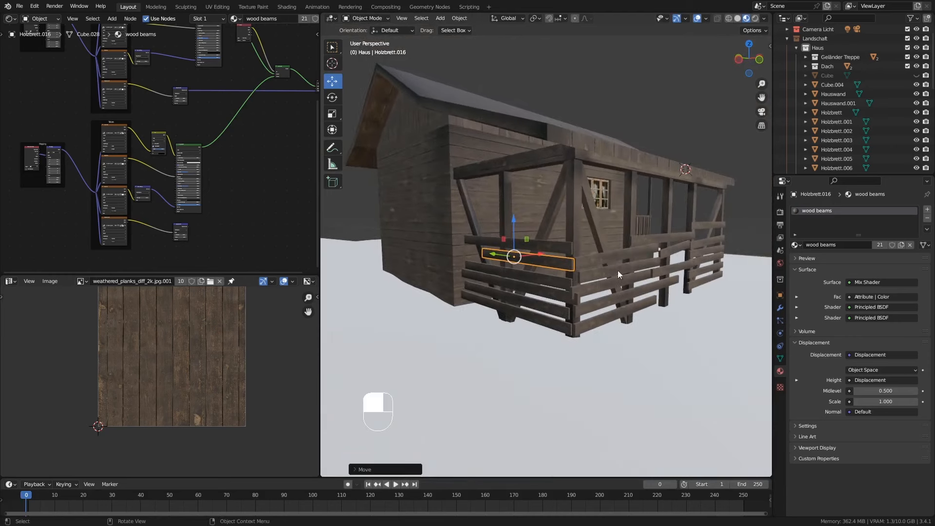
middle_drag(624, 297, 584, 257)
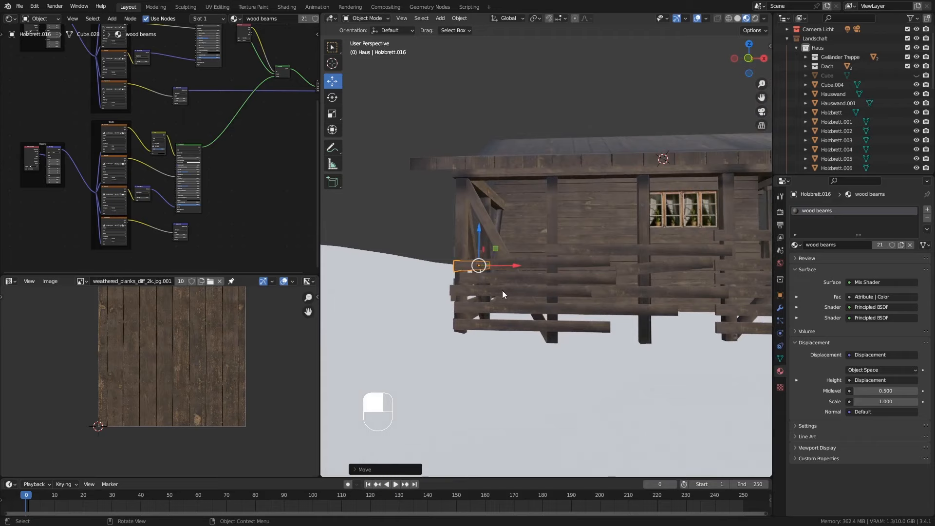
ctrl+middle_drag(496, 297, 543, 289)
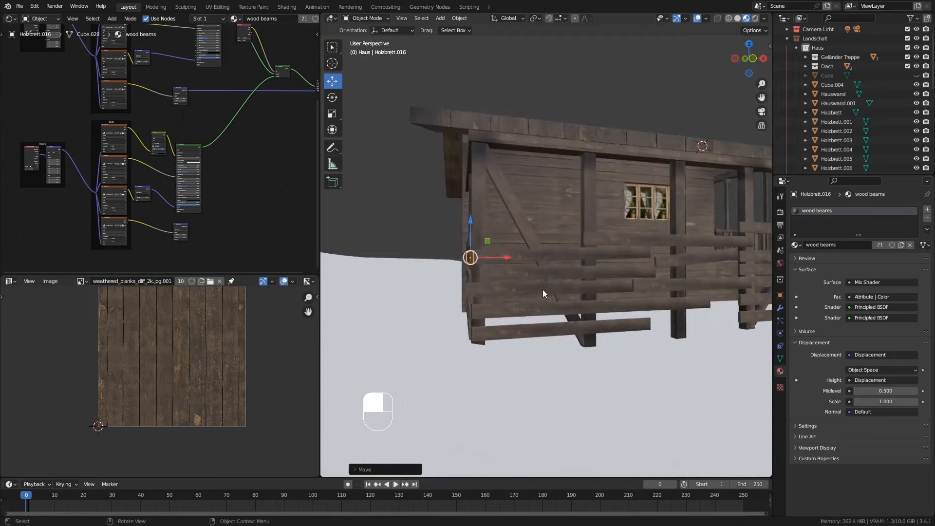
Step: Move the UVs of the top front board beside the corner post onto a different plank of the wood texture
click(549, 254)
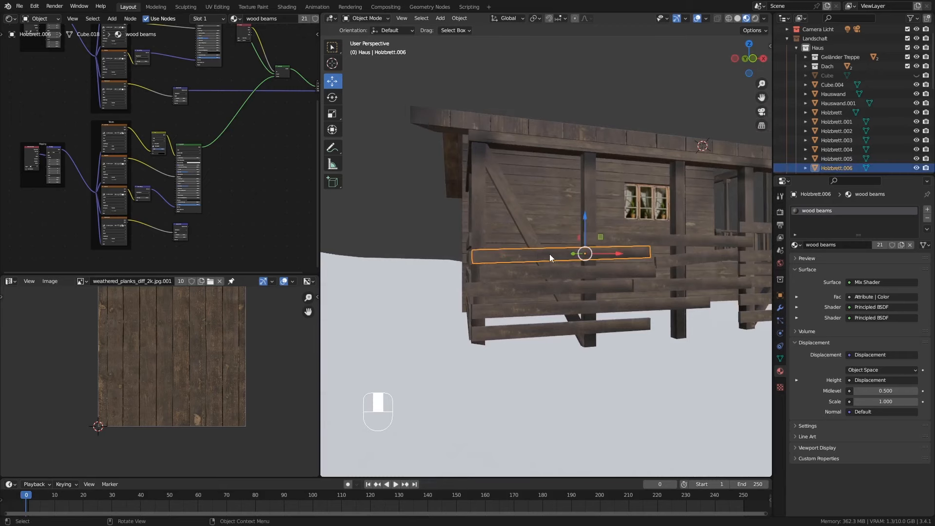
middle_drag(550, 253, 554, 262)
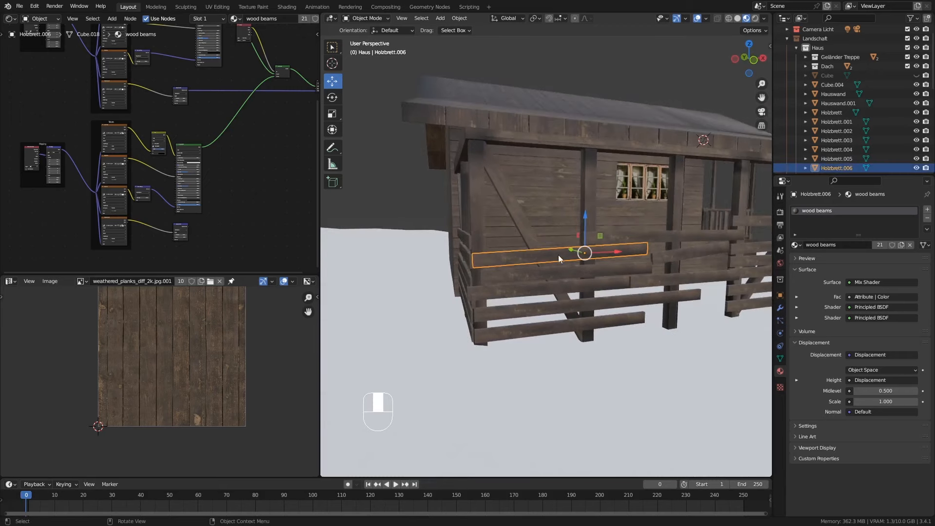
key(Tab)
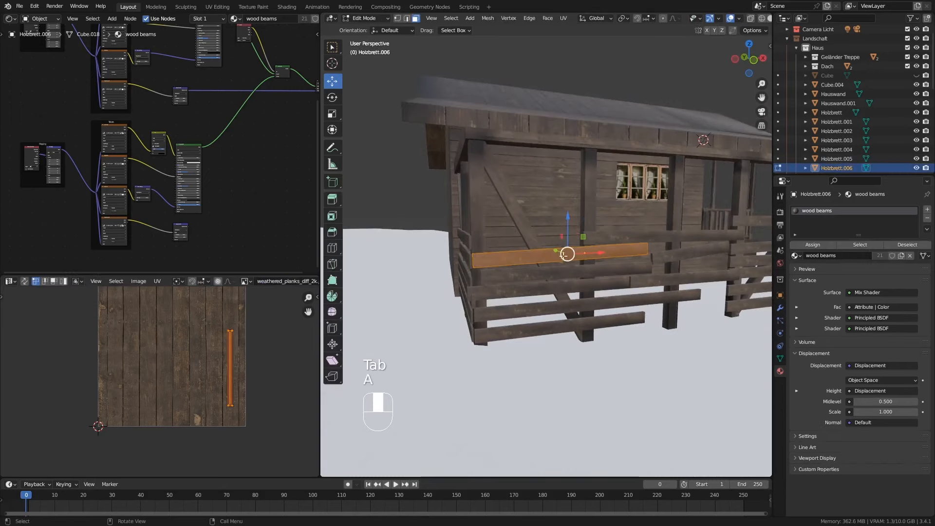
key(g)
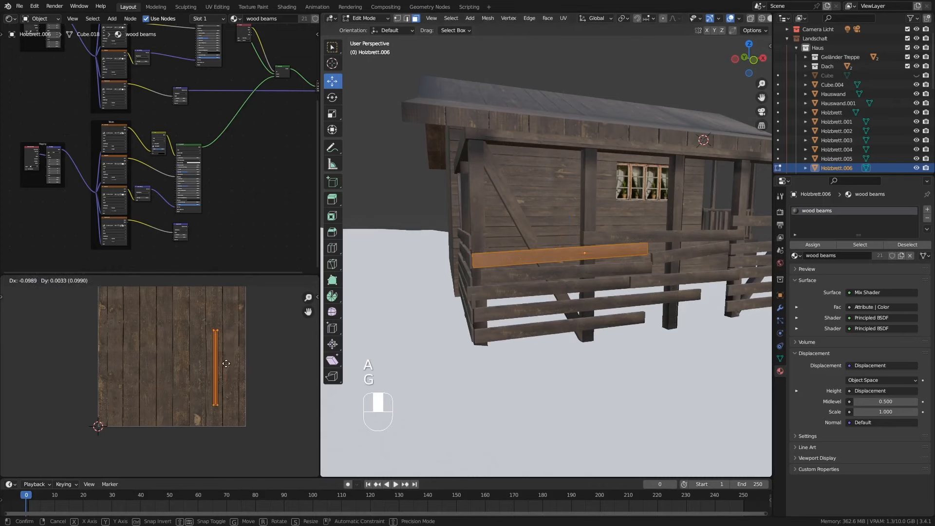
click(209, 355)
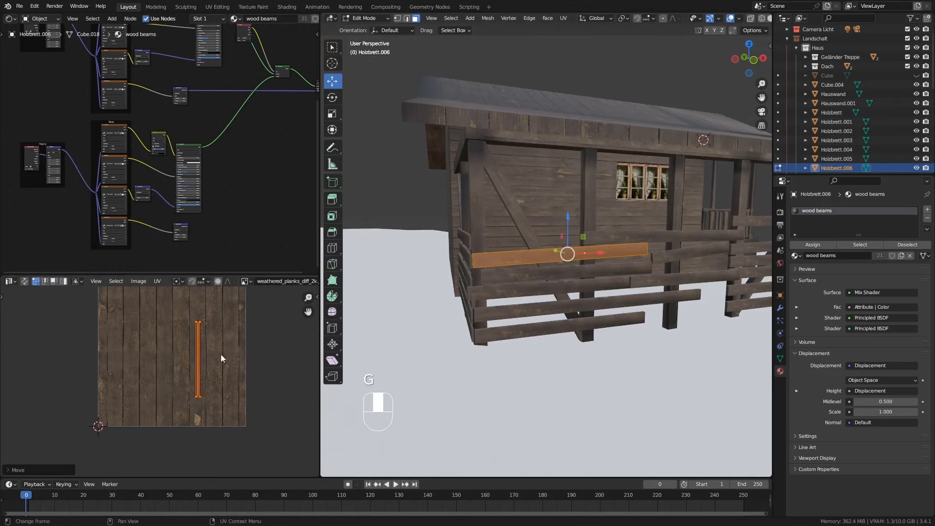
middle_drag(470, 304, 536, 291)
key(Tab)
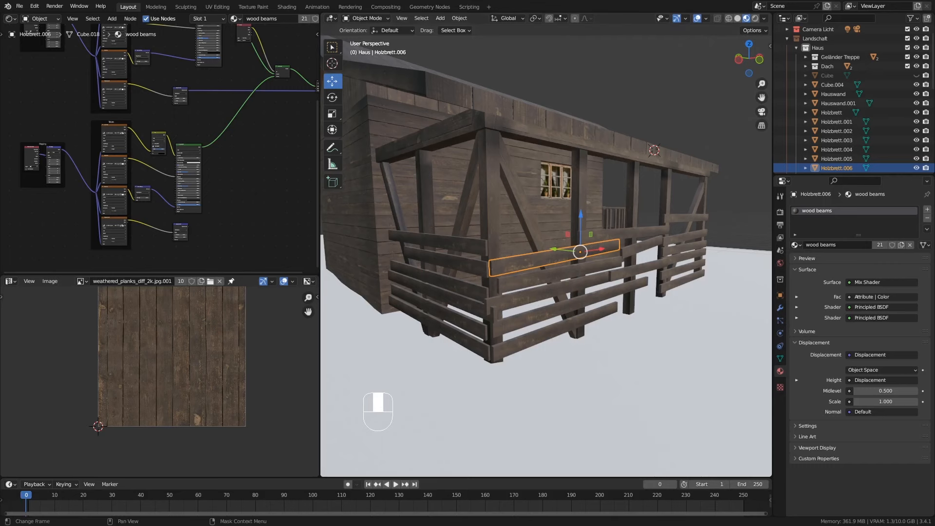
Step: Shift the UVs of the second-highest and second-lowest front boards beside the corner post to another part of the wood texture
middle_drag(536, 290, 565, 293)
shift+click(570, 300)
key(Tab)
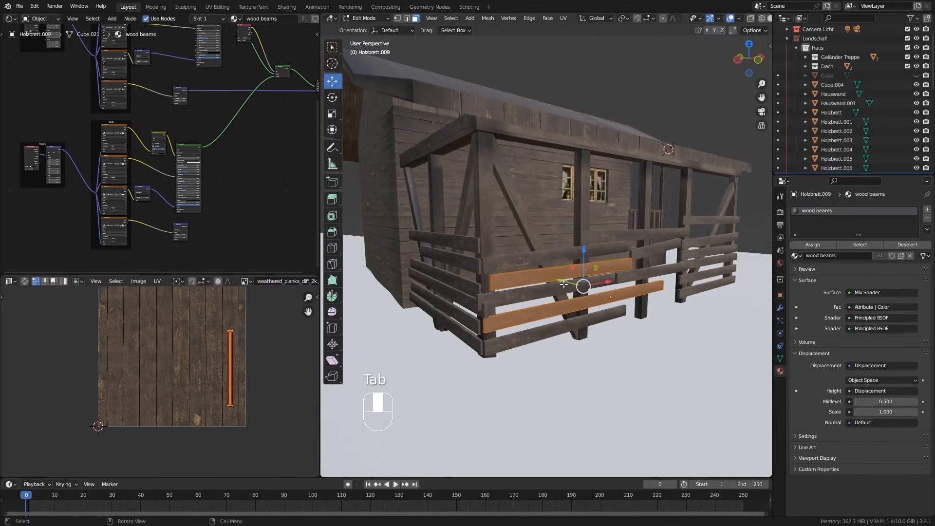
key(a)
key(g)
click(217, 356)
key(Tab)
Step: Move only the second-lowest corner-side front board's UVs onto a separate texture plank
click(537, 318)
key(Tab)
key(g)
click(239, 355)
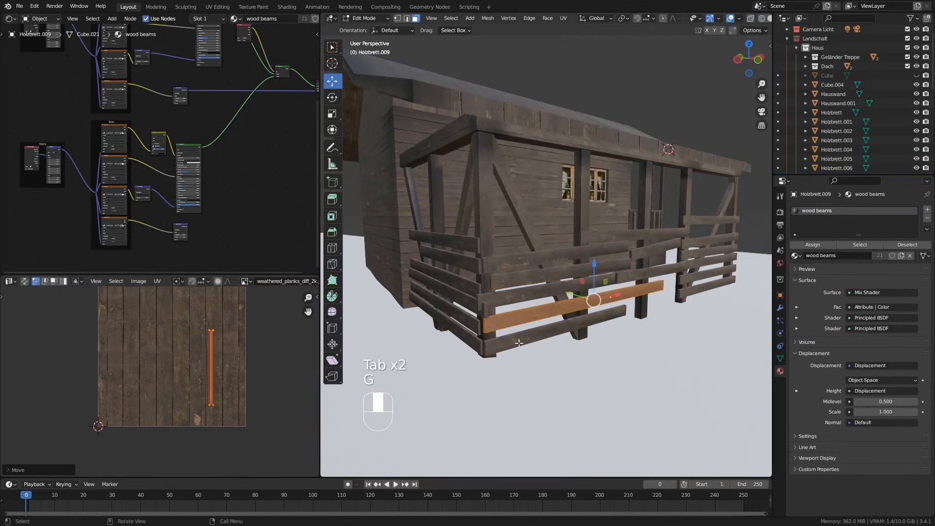
key(Tab)
Step: Move the lowest corner-side front board's UVs toward the texture's left edge and widen them about 3.56 times along X
click(530, 338)
key(g)
click(122, 343)
key(s)
key(x)
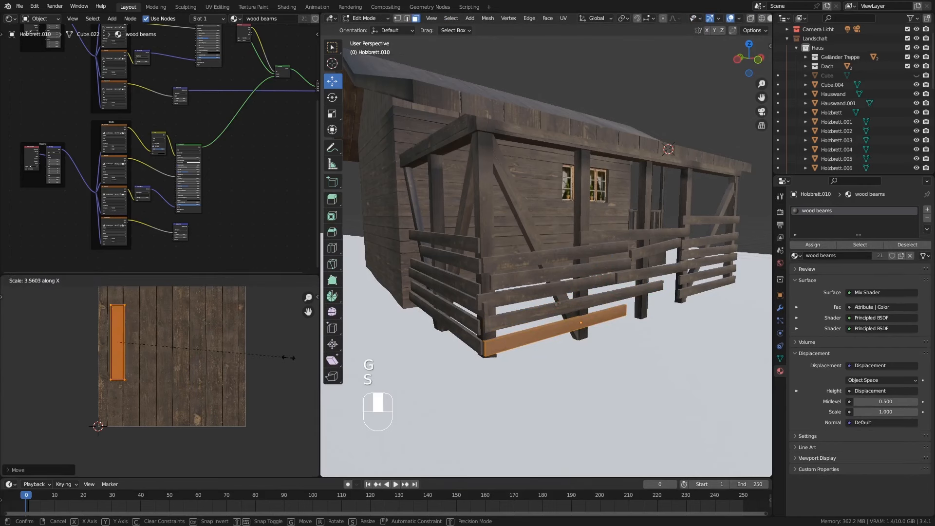
click(290, 355)
key(Tab)
Step: Move and scale the UVs of the top short-side board to vary its wood grain
middle_drag(440, 254, 464, 244)
click(464, 244)
key(Tab)
key(a)
key(g)
click(231, 358)
key(Tab)
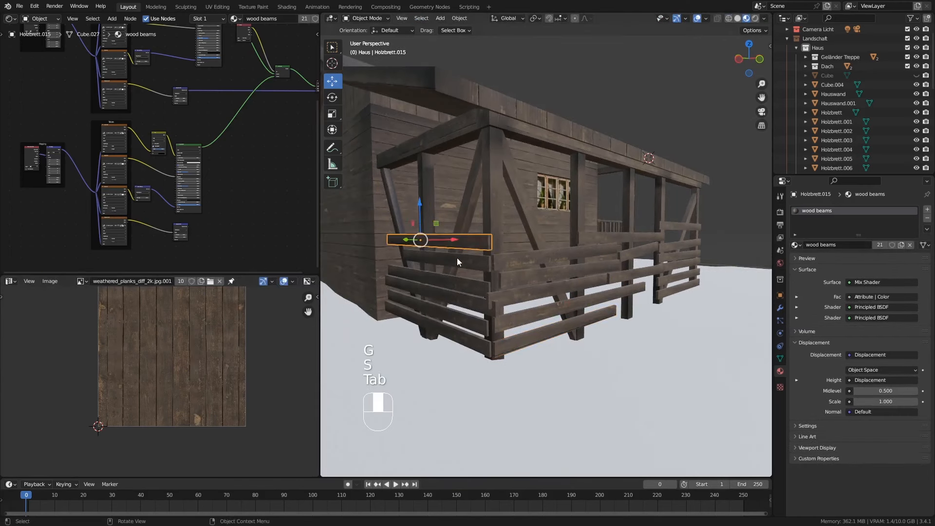
Step: Move and scale the UVs of the second-highest short-side board onto a different part of the wood texture
click(438, 258)
key(Tab)
key(a)
key(g)
click(148, 338)
key(Tab)
Step: Move and scale the UVs of the third-lowest short-side board onto another texture plank
click(471, 300)
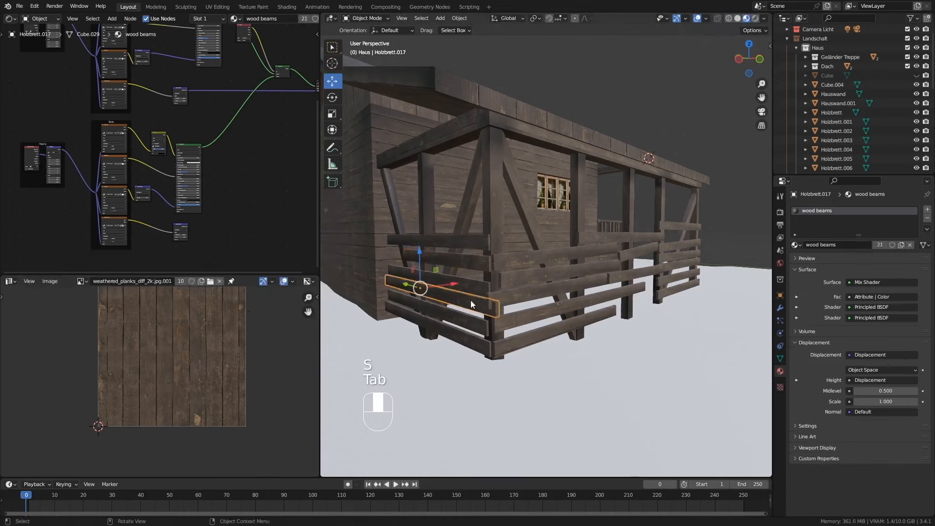
key(Tab)
key(g)
click(153, 356)
key(Tab)
Step: Move the UVs of the second-lowest short-side board onto the leftmost texture plank and enlarge them
click(439, 312)
key(Tab)
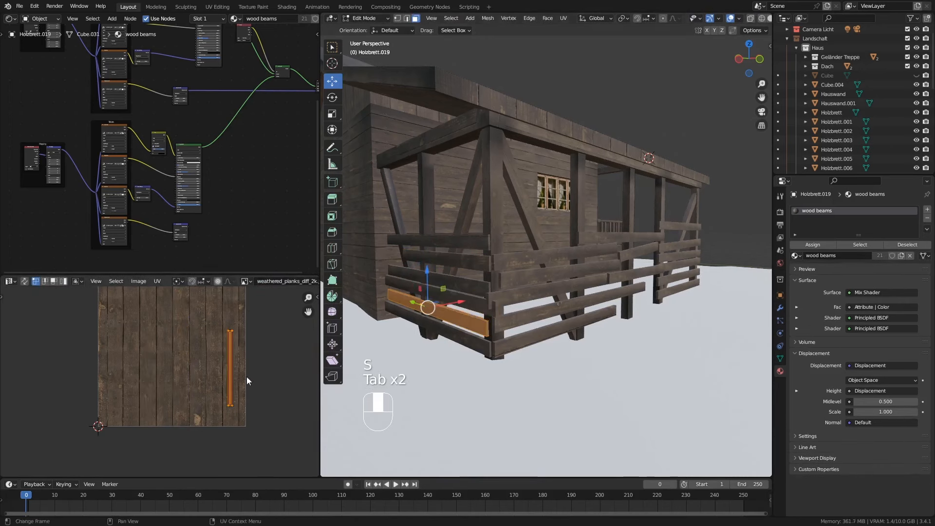
key(g)
click(121, 382)
key(r)
click(180, 398)
key(s)
click(239, 414)
key(s)
click(212, 406)
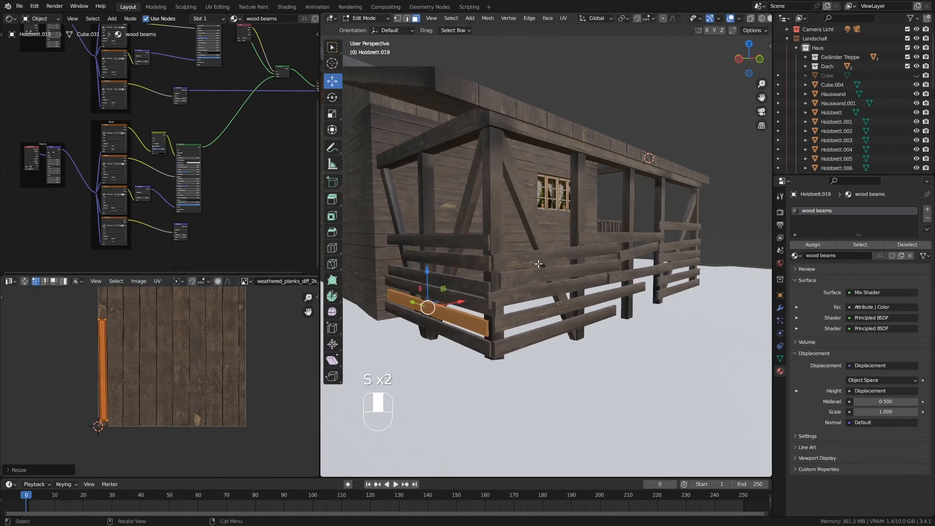
key(Tab)
Step: Move and scale the UVs of the tilted board in the front's middle section onto a different texture plank
click(453, 334)
middle_drag(585, 319, 493, 283)
click(586, 245)
key(Tab)
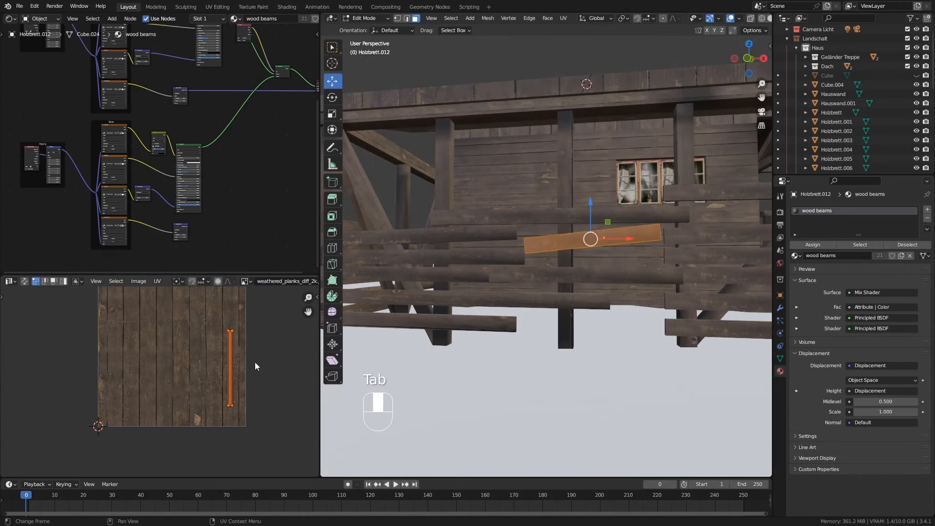
key(g)
click(208, 367)
key(s)
click(238, 370)
key(Tab)
Step: Move the UVs of the board below the tilted middle one onto a plank in the texture's left half and scale them
click(577, 275)
key(Tab)
key(g)
click(168, 374)
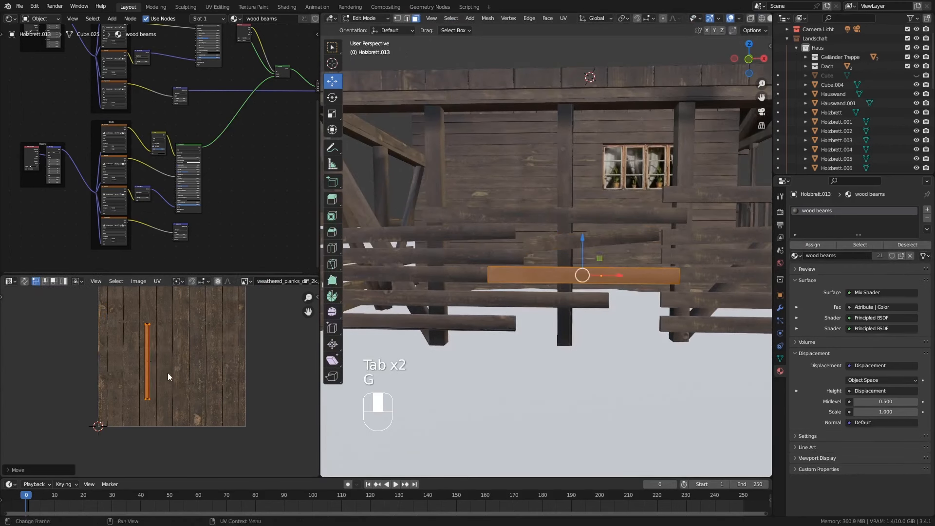
key(s)
key(Tab)
Step: Move and enlarge the UVs of the long top board in the middle section, reposition them and widen them along X
click(570, 216)
key(Tab)
key(g)
click(175, 397)
key(s)
click(249, 380)
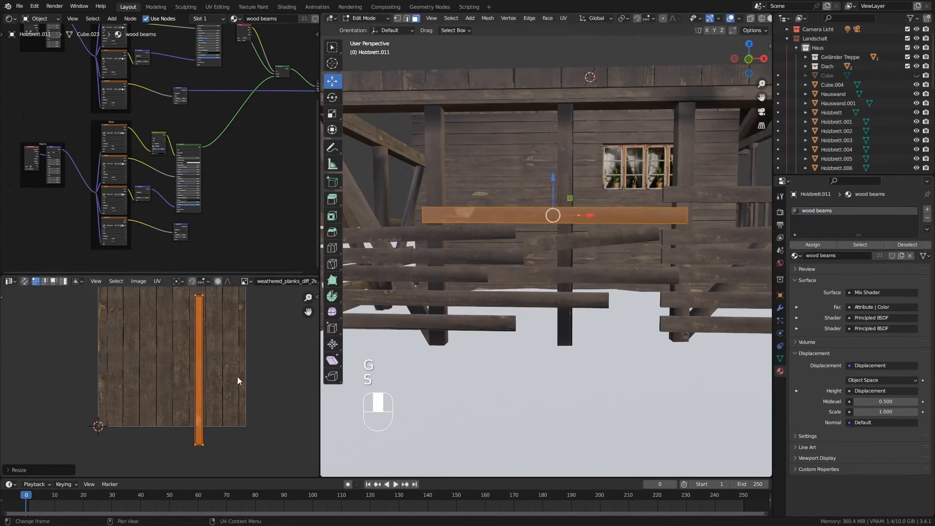
key(g)
click(239, 364)
key(s)
key(x)
click(297, 360)
key(Tab)
Step: Move and scale the UVs of the top board in the front section nearest the porch
middle_drag(516, 276, 495, 270)
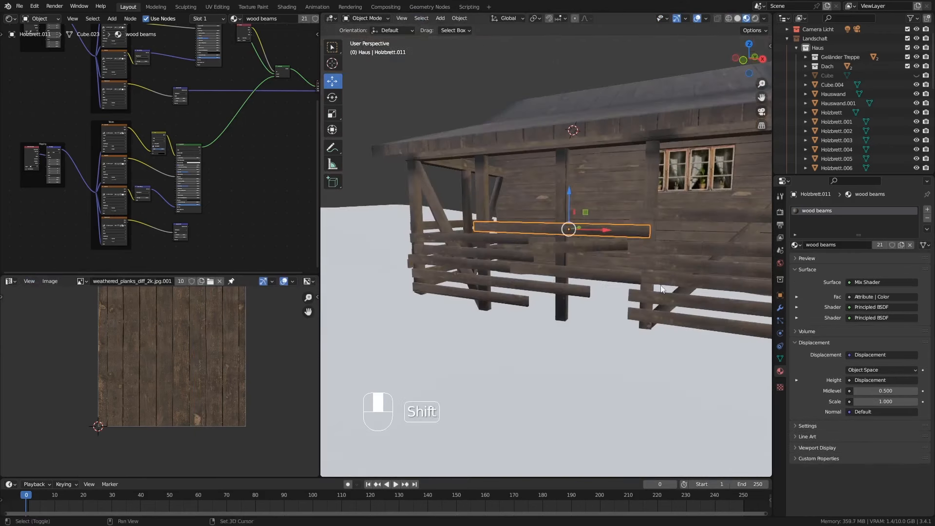
shift+middle_drag(697, 204, 560, 226)
click(561, 223)
key(Tab)
key(g)
click(222, 384)
key(Tab)
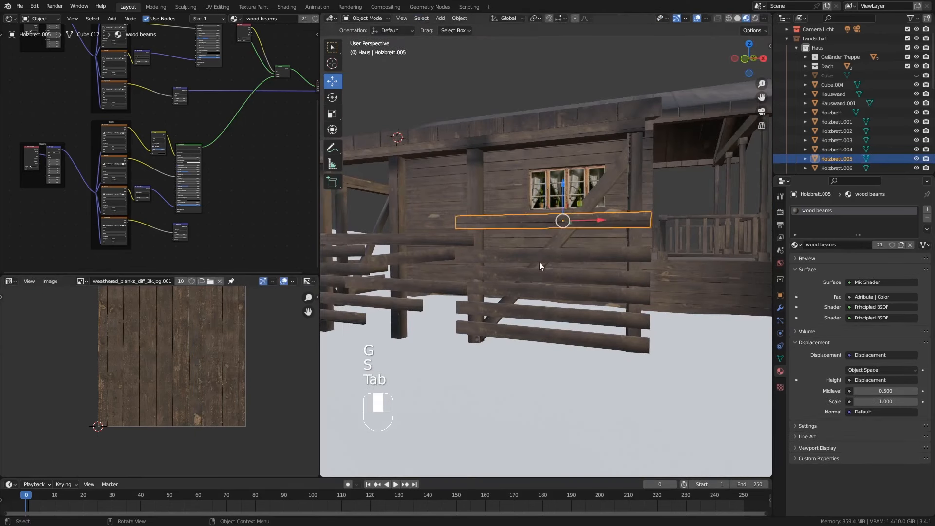
Step: Move and scale the UVs of an upper-middle board in the porch-side section, also scaling them along X
click(539, 265)
key(Tab)
key(g)
click(201, 381)
key(s)
click(253, 379)
key(s)
key(x)
key(Tab)
Step: Reposition the UVs of the second-lowest board in the porch-side section and scale them along X
click(541, 310)
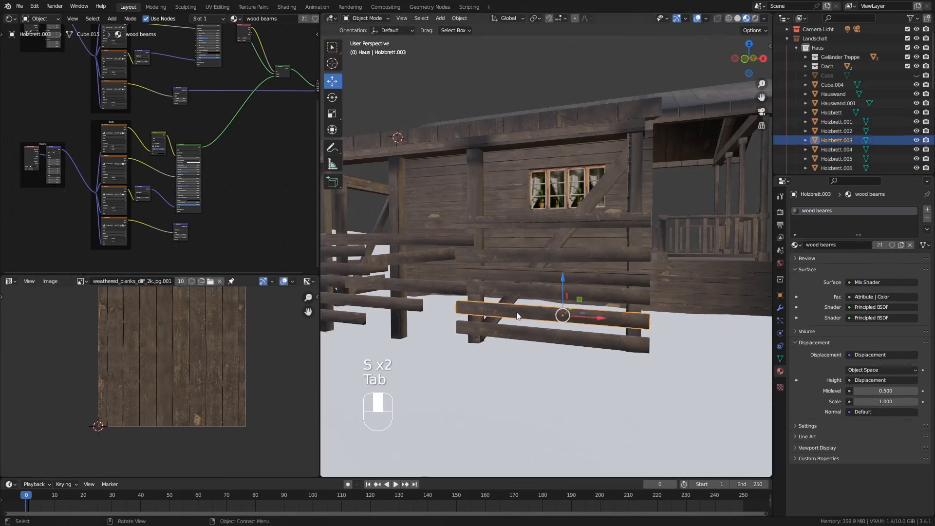
key(Tab)
key(g)
click(243, 355)
key(s)
key(x)
click(263, 349)
key(Tab)
Step: Move the UVs of the lowest porch-side board to the texture's left area and scale them along X
click(545, 332)
key(Tab)
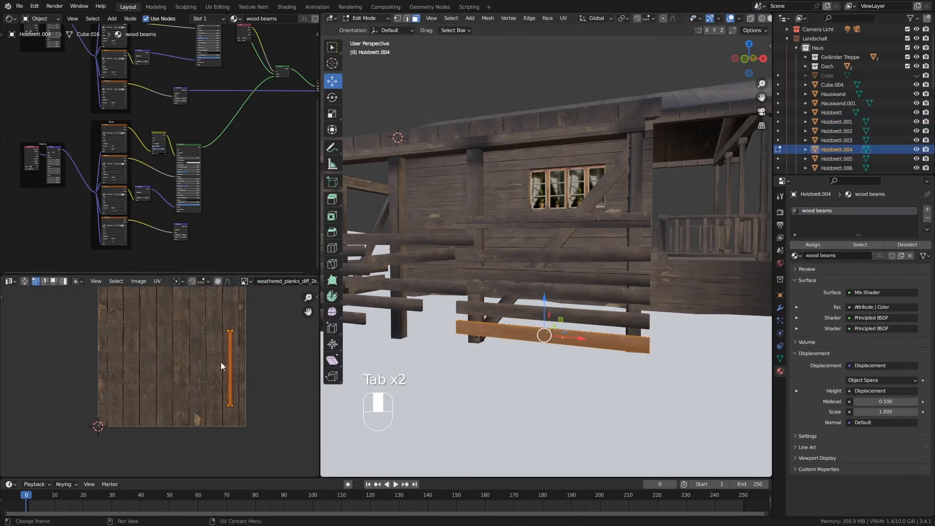
key(g)
click(113, 363)
key(s)
key(x)
click(255, 358)
key(Tab)
Step: Shorten the third-lowest short-side board by pulling its end face at the corner post back along Y
scroll(453, 307, down, 3)
middle_drag(467, 290, 528, 298)
mouse_move(528, 299)
shift+middle_down()
mouse_move(542, 305)
mouse_move(533, 311)
shift+middle_up()
mouse_move(460, 336)
middle_down()
mouse_move(451, 338)
mouse_move(458, 342)
middle_up()
middle_drag(564, 355, 583, 349)
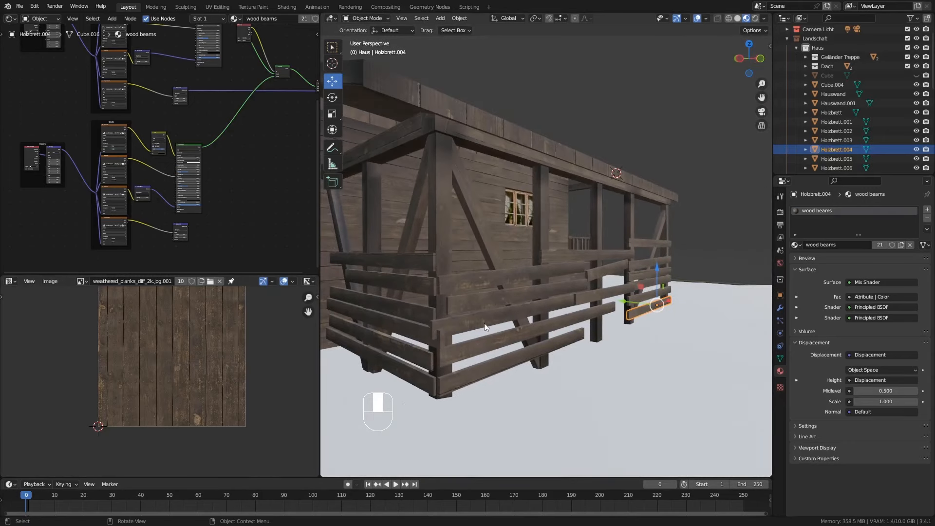
mouse_move(583, 280)
middle_down()
mouse_move(565, 288)
mouse_move(575, 289)
middle_up()
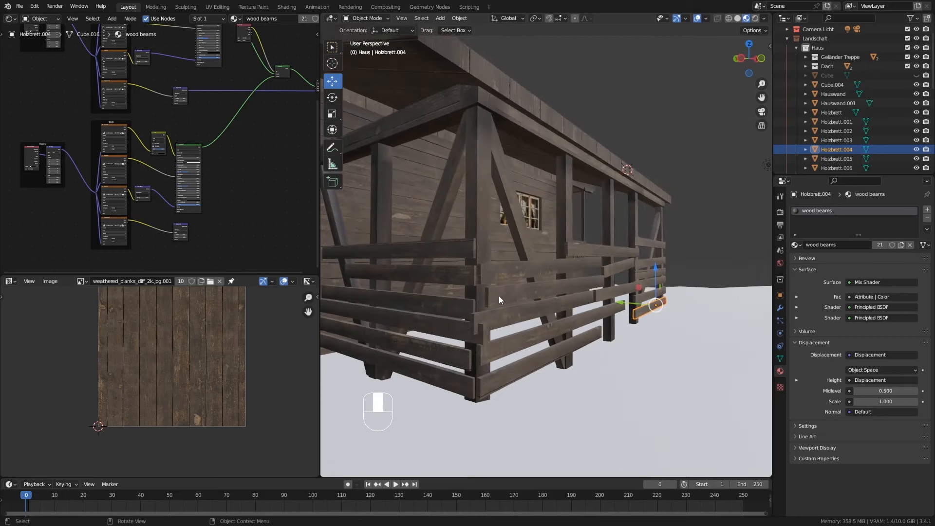
shift+middle_drag(490, 331, 515, 321)
mouse_move(493, 335)
middle_down()
mouse_move(516, 341)
mouse_move(493, 331)
middle_up()
key(Tab)
click(514, 336)
drag(493, 331, 473, 331)
click(474, 330)
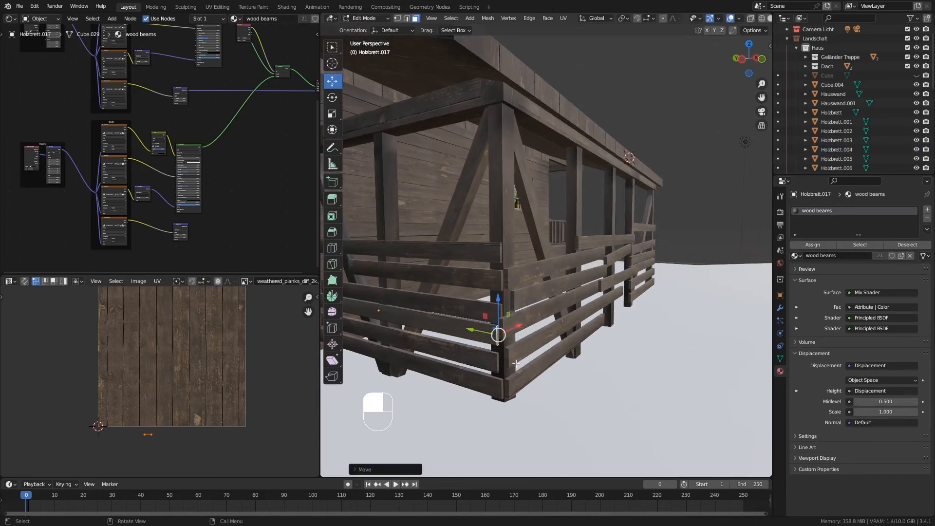
key(Tab)
Step: Select all six short-side boards and apply Randomize Transform to them
middle_drag(516, 363, 473, 295)
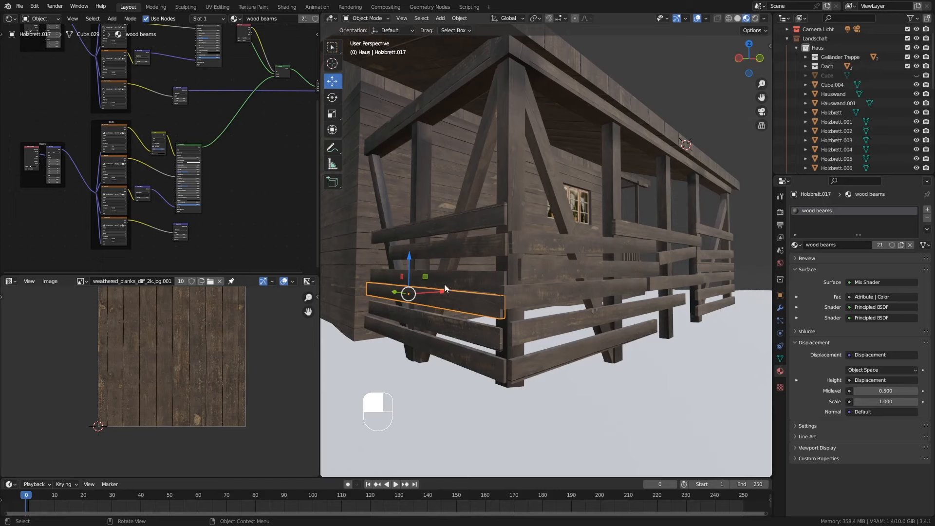
click(435, 351)
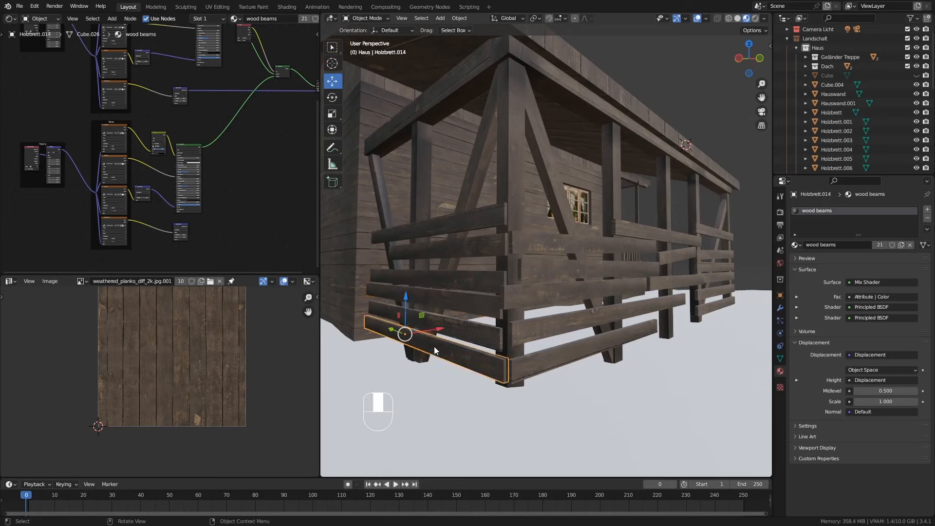
shift+click(442, 327)
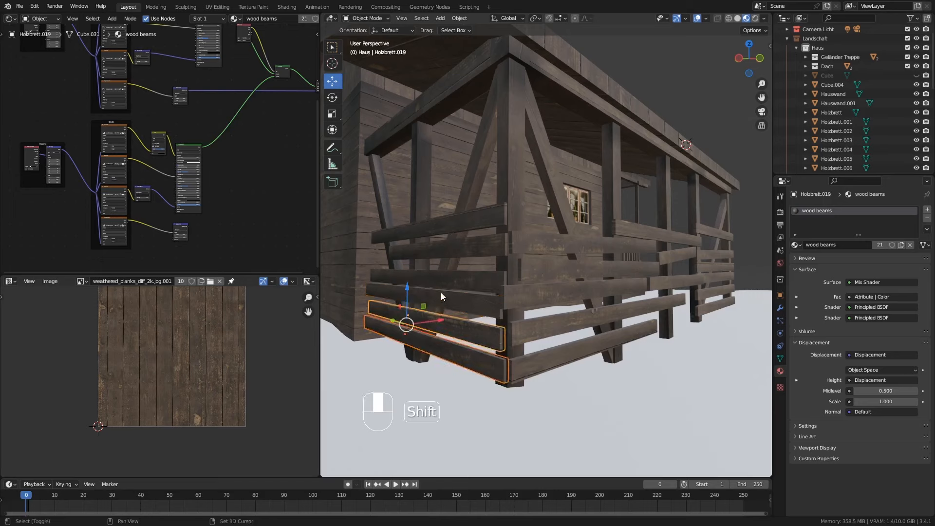
shift+click(441, 292)
shift+click(442, 277)
shift+click(439, 250)
shift+click(431, 224)
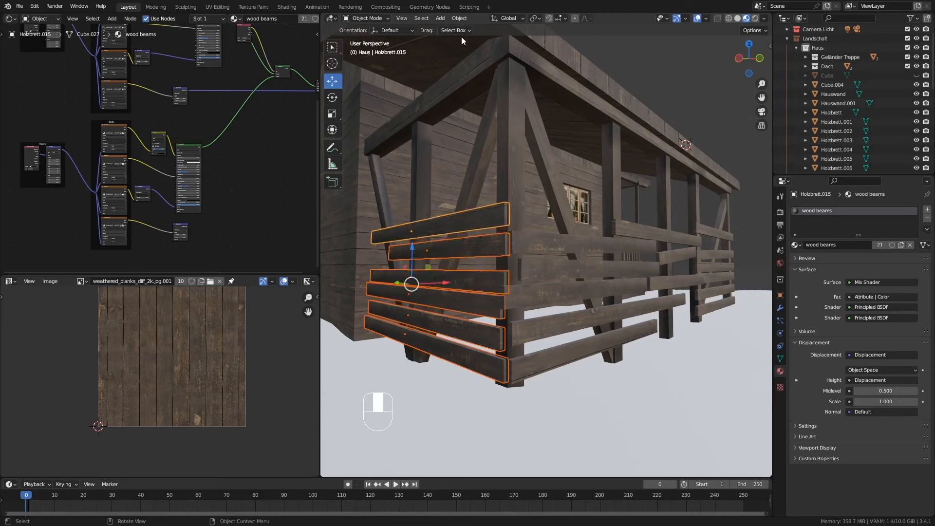
click(460, 19)
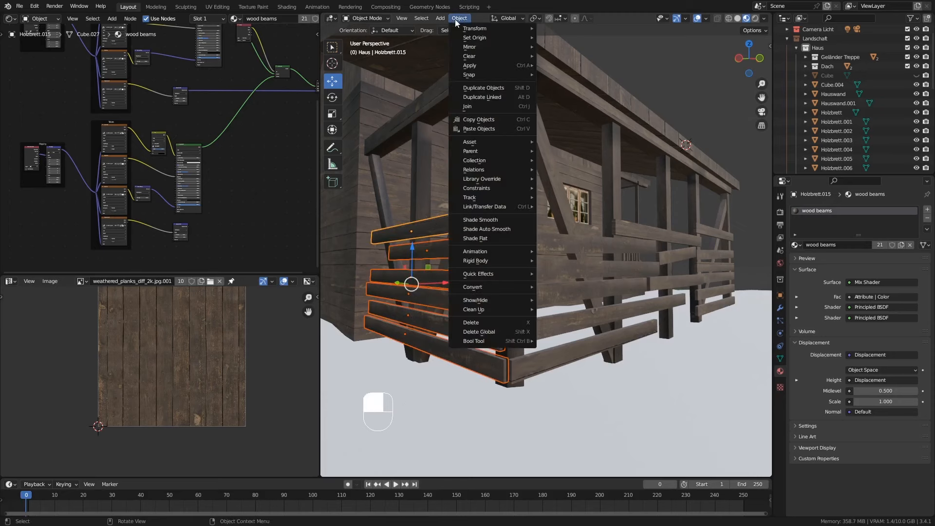
mouse_move(459, 29)
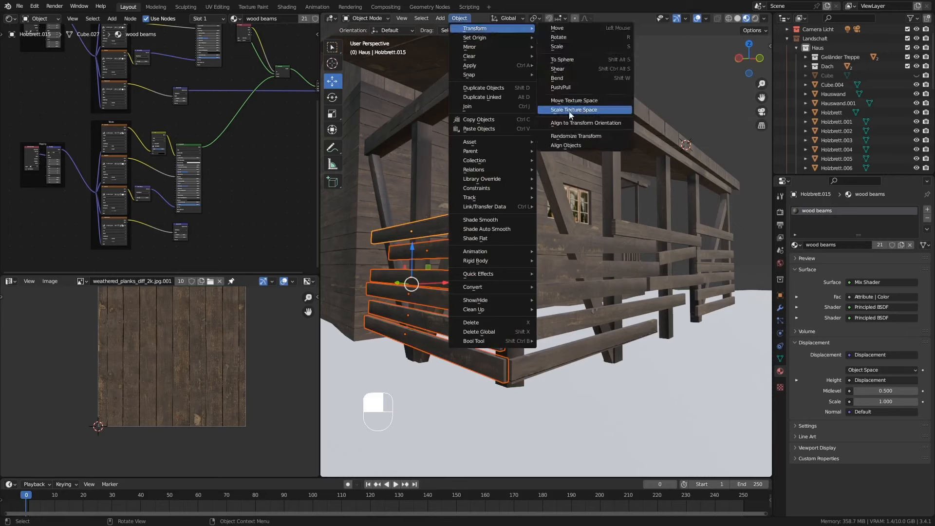
click(603, 135)
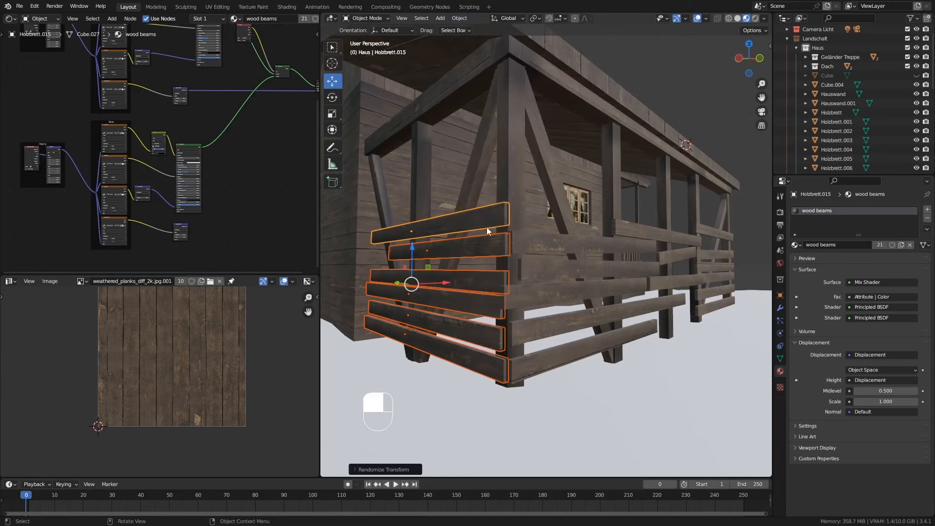
Step: Set the Y rotation of Randomize Transform to 0.96° for the six short-side boards
middle_drag(487, 230, 469, 253)
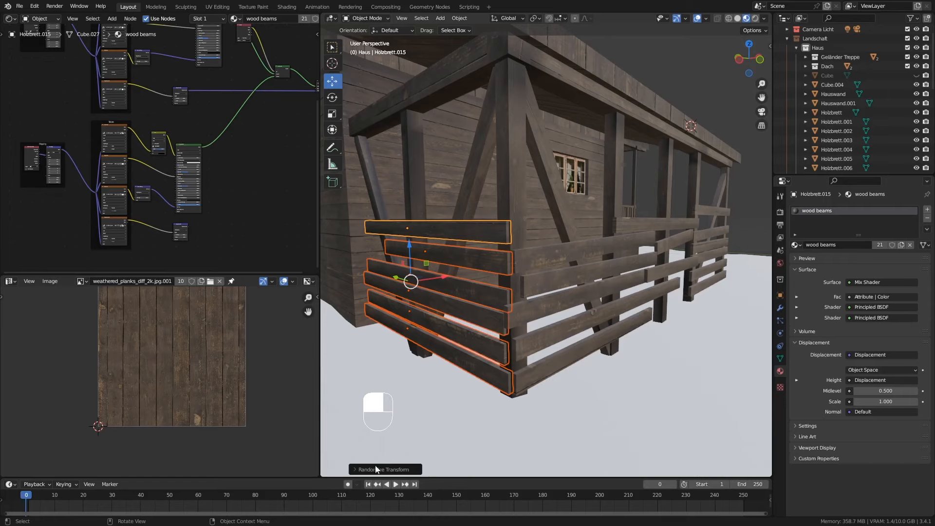
click(355, 471)
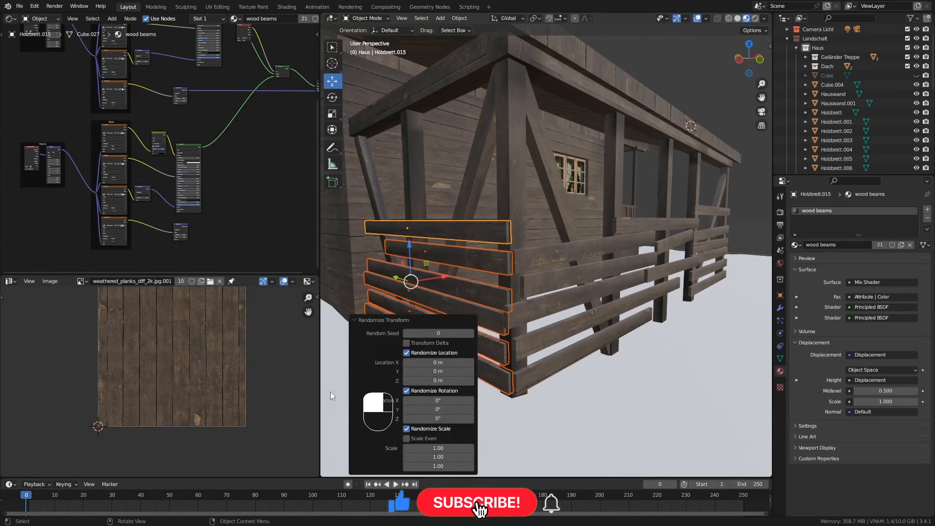
drag(318, 388, 250, 387)
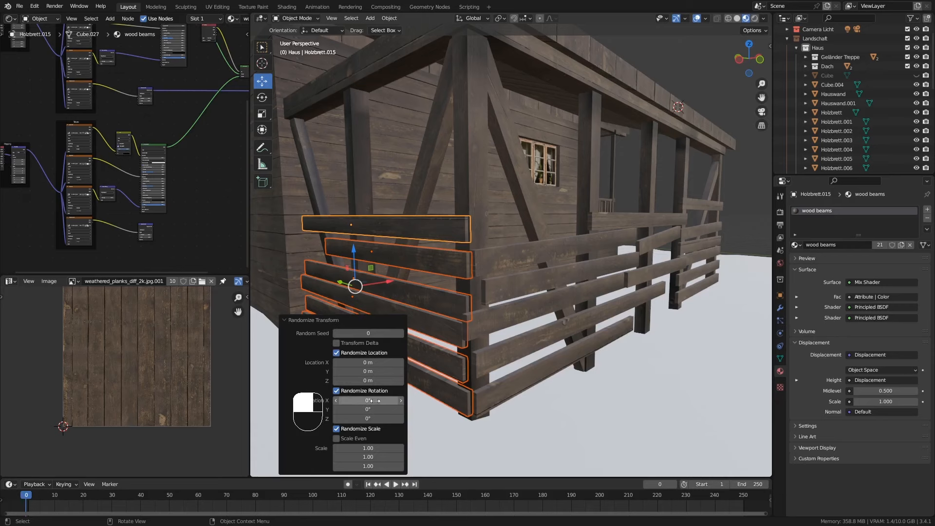
drag(375, 401, 379, 400)
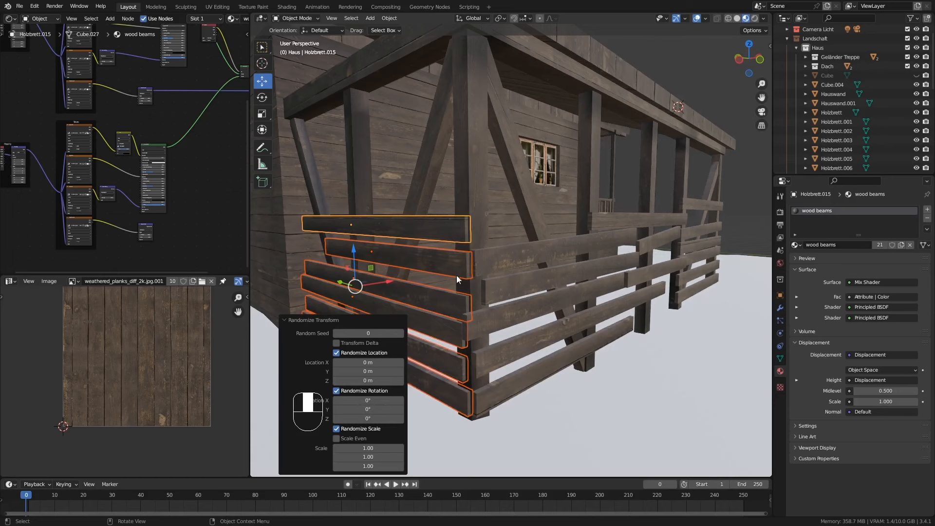
middle_drag(457, 283, 487, 321)
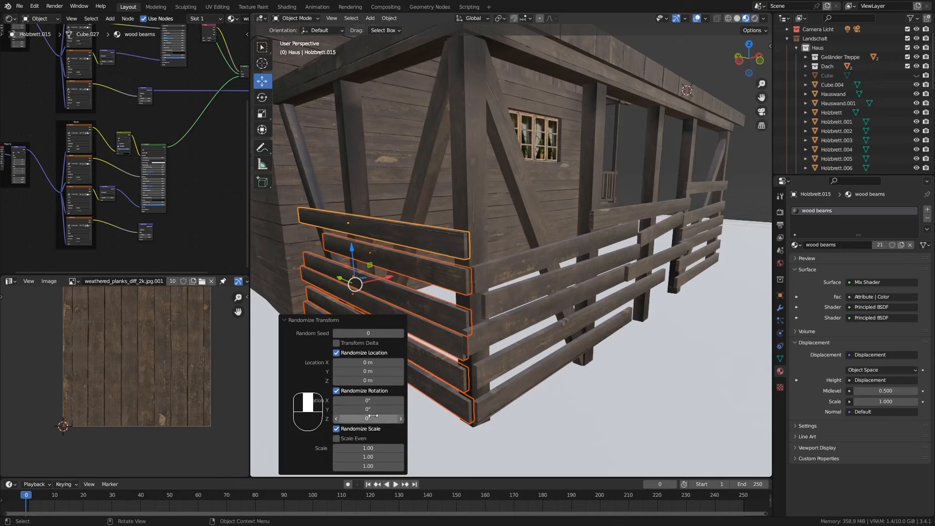
drag(387, 409, 389, 409)
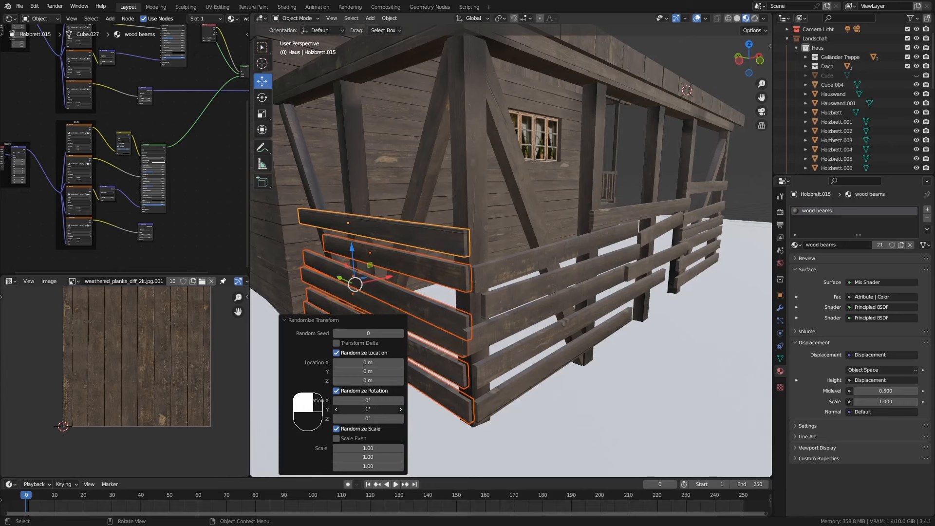
Step: Lower one of the middle short-side boards by about 0.017 m along Z
shift+middle_drag(521, 340, 509, 328)
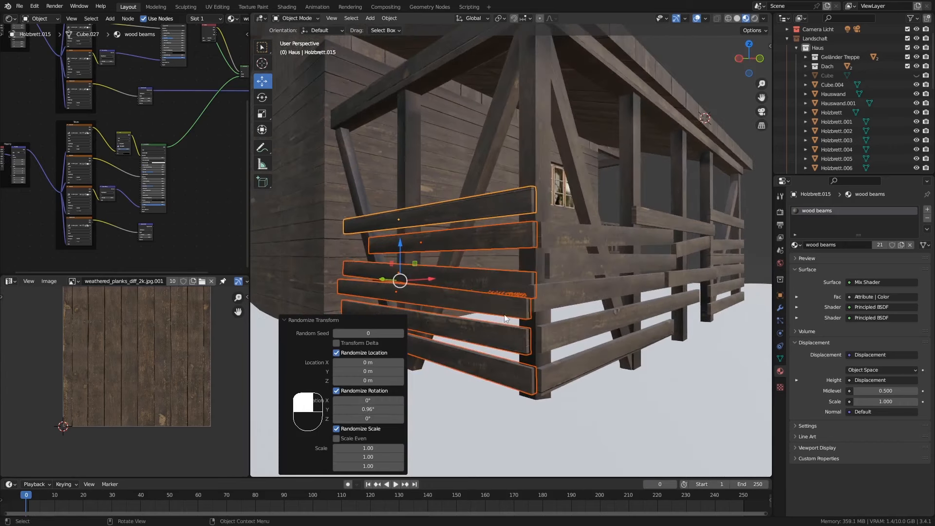
click(489, 283)
drag(398, 243, 396, 259)
click(427, 297)
Step: Rotate the second-lowest long-side board next to the corner post by about -2.44° around the global Y axis
middle_drag(563, 322, 598, 320)
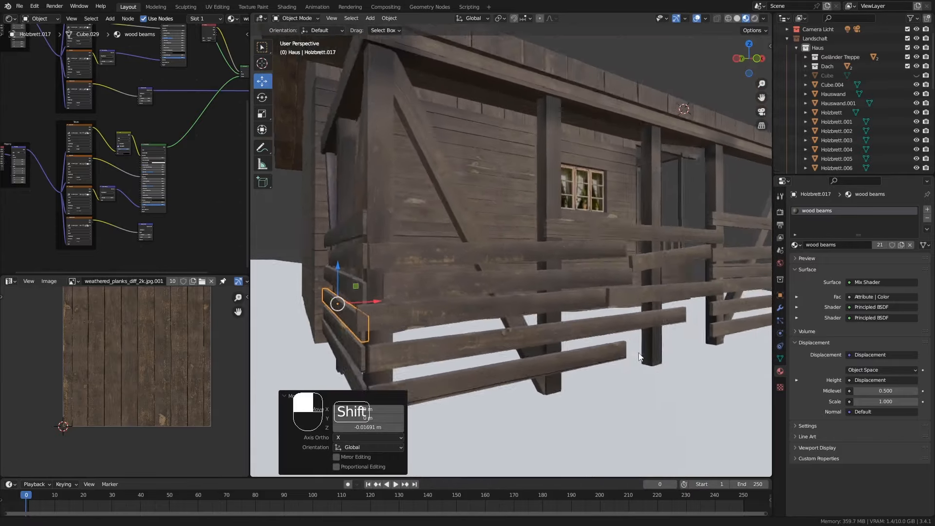
shift+middle_drag(704, 369, 622, 335)
shift+middle_drag(492, 322, 592, 324)
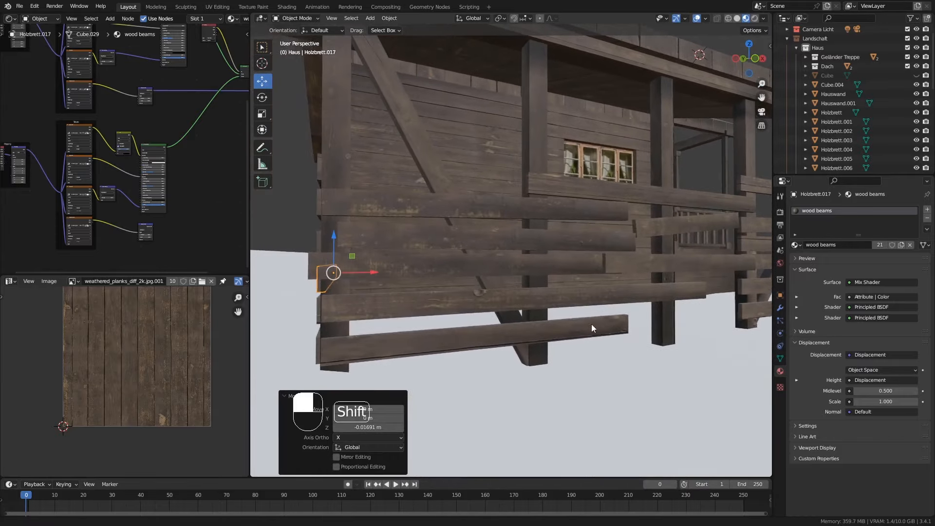
middle_drag(545, 211, 550, 261)
click(538, 304)
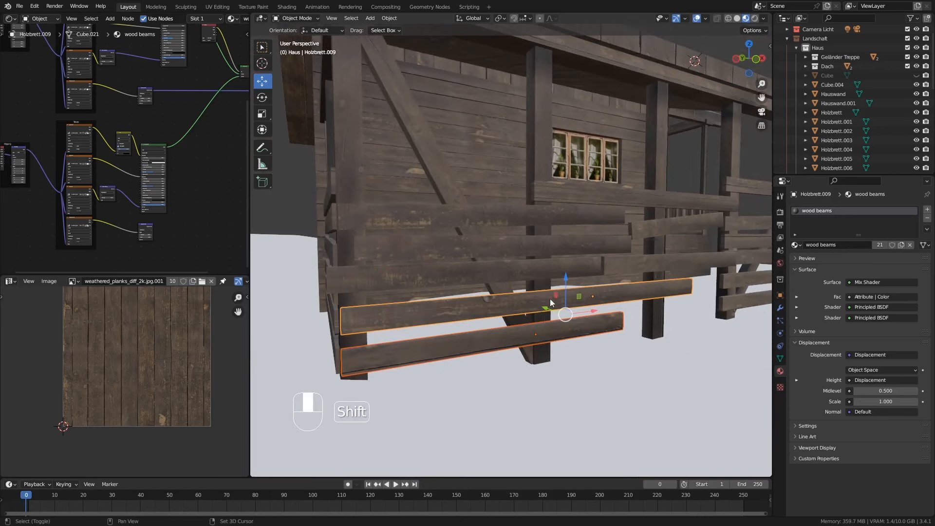
middle_drag(571, 293, 648, 304)
key(r)
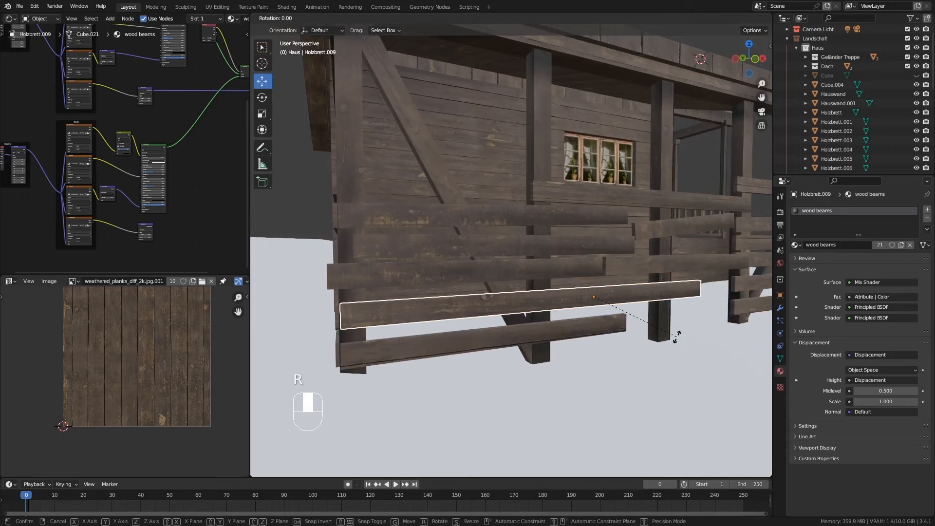
key(x)
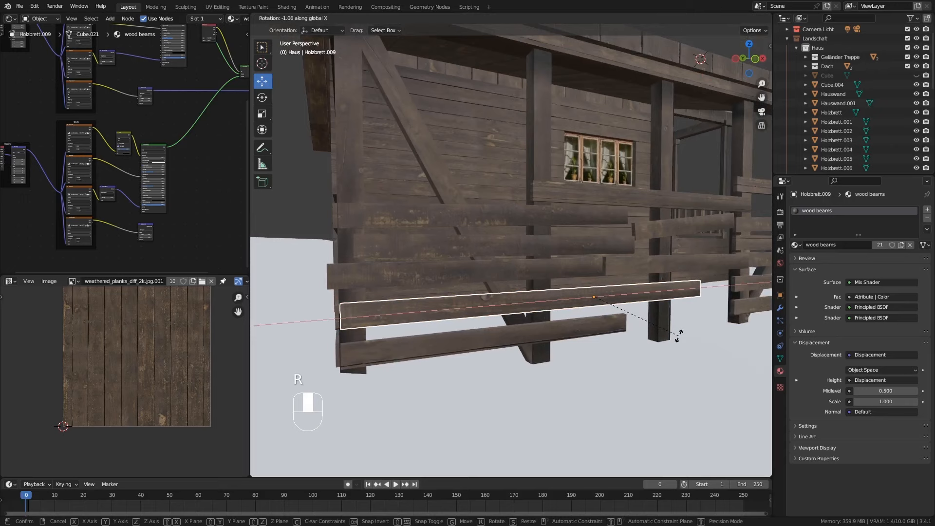
key(y)
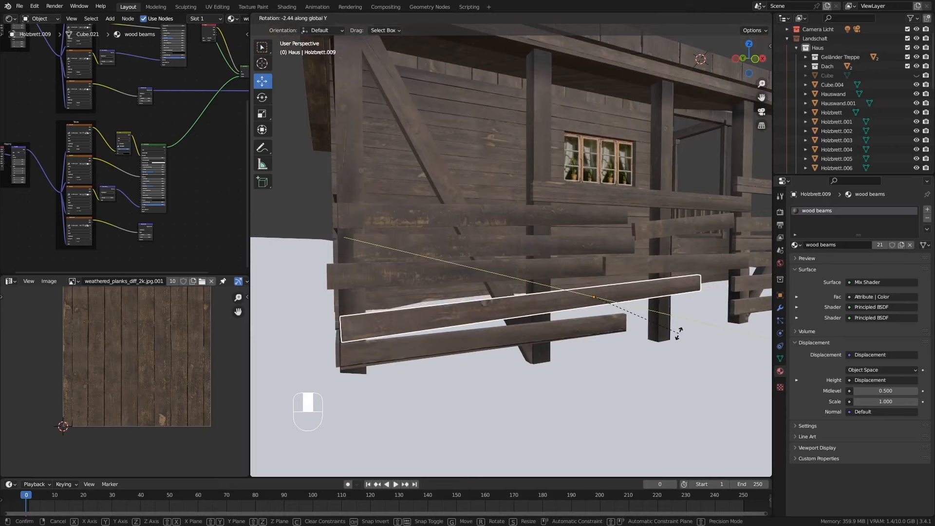
click(680, 335)
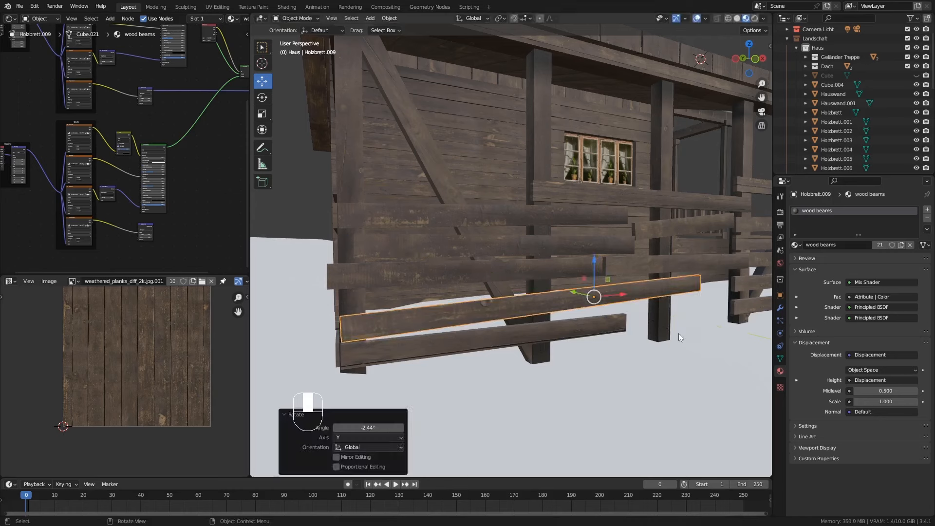
Step: Nudge the second-highest long-side board near the corner along X and raise the single board above the rows slightly along Z
click(572, 326)
middle_drag(586, 343, 583, 239)
click(558, 269)
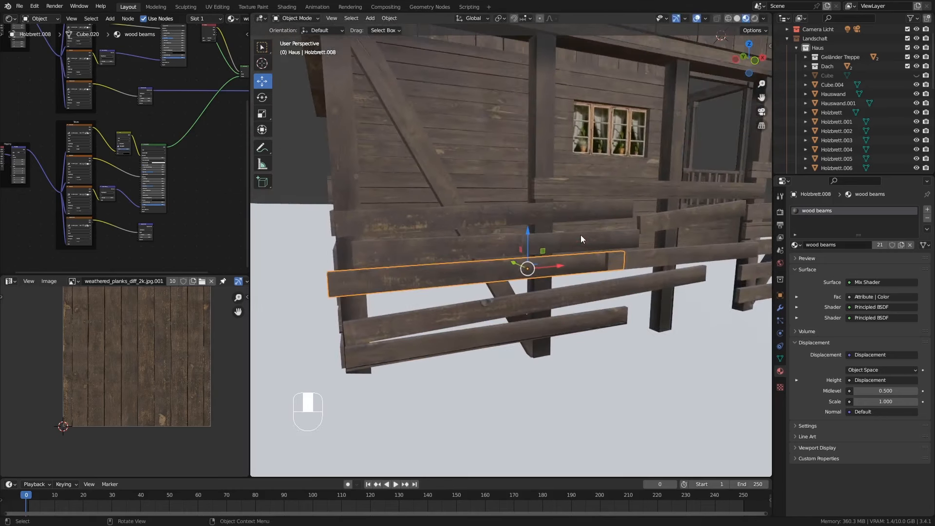
click(580, 236)
drag(580, 240, 572, 241)
middle_drag(603, 250, 614, 249)
click(576, 184)
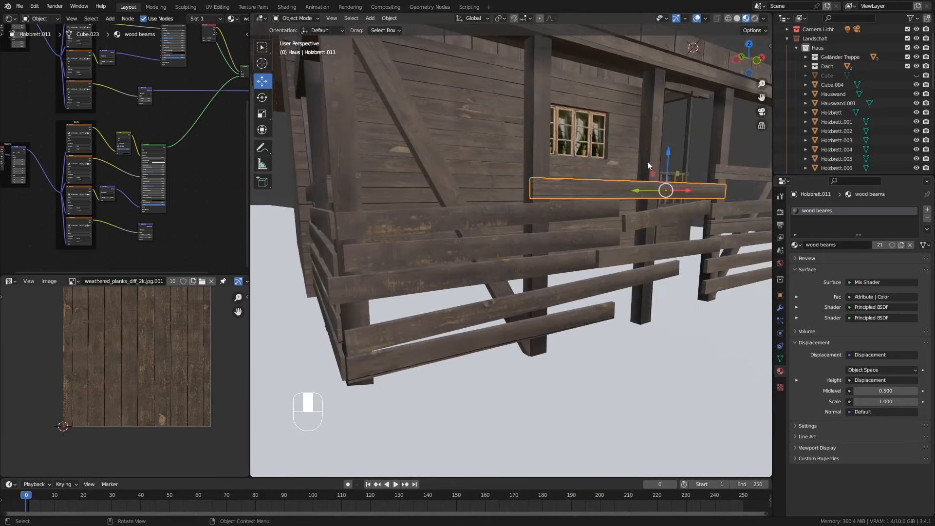
drag(667, 156, 668, 152)
click(585, 217)
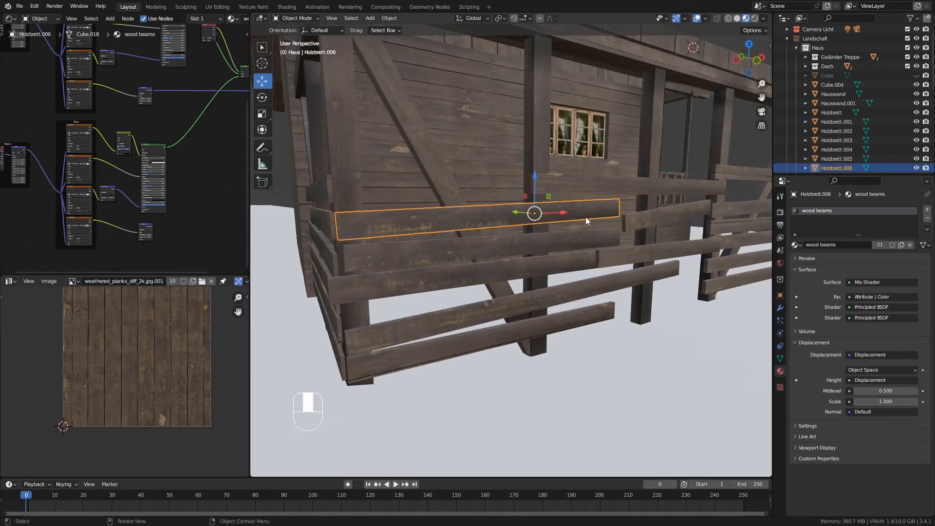
Step: Apply the Mirror modifier of the porch railing and stair object
middle_drag(586, 217, 514, 312)
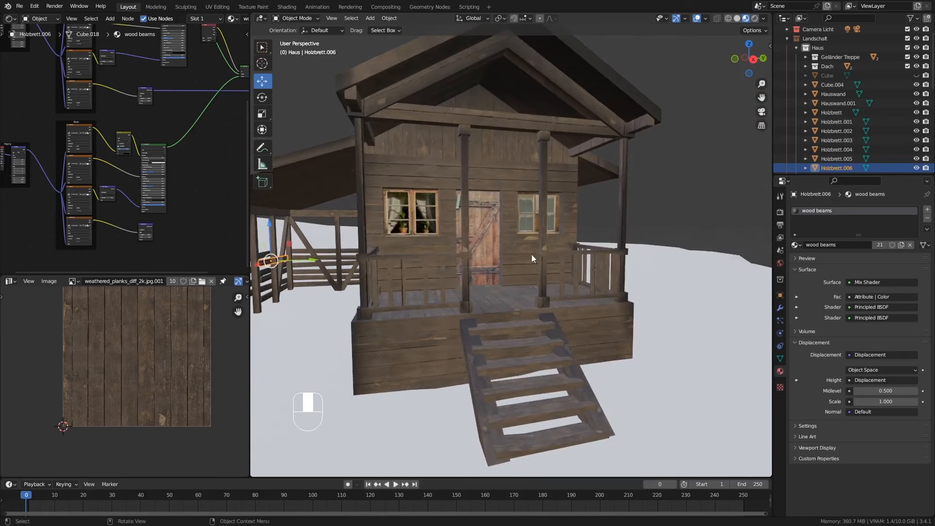
middle_drag(516, 277, 449, 264)
click(449, 264)
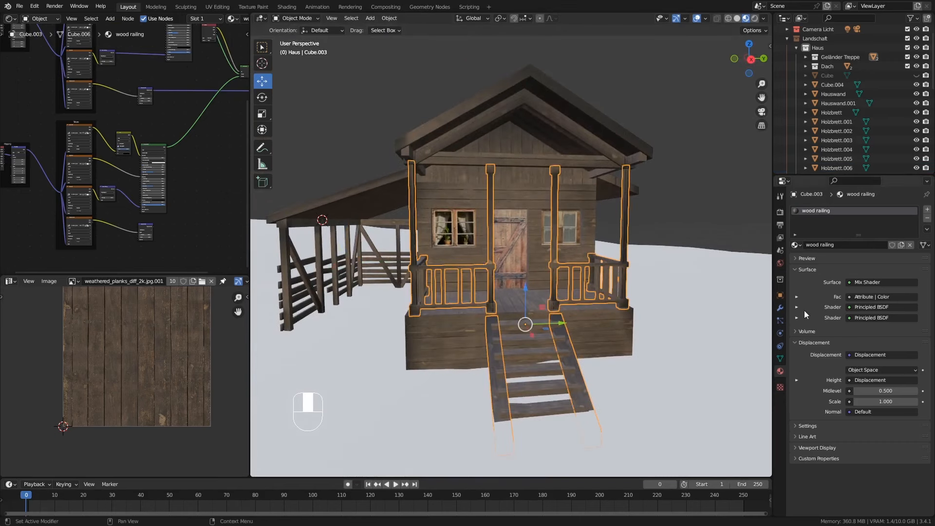
click(780, 308)
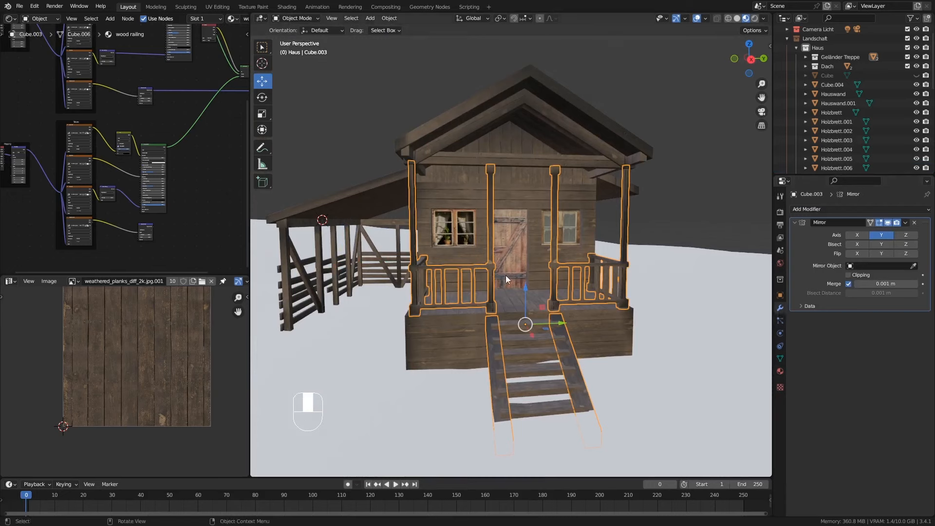
click(906, 224)
click(884, 232)
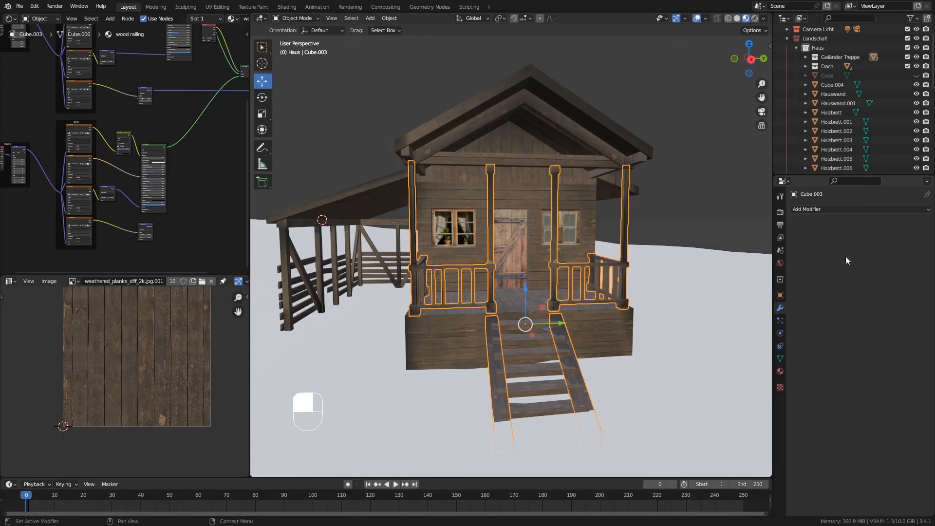
Step: Inspect the porch railing, posts and balusters from both sides of the stairs
middle_drag(706, 287, 470, 313)
scroll(463, 308, up, 5)
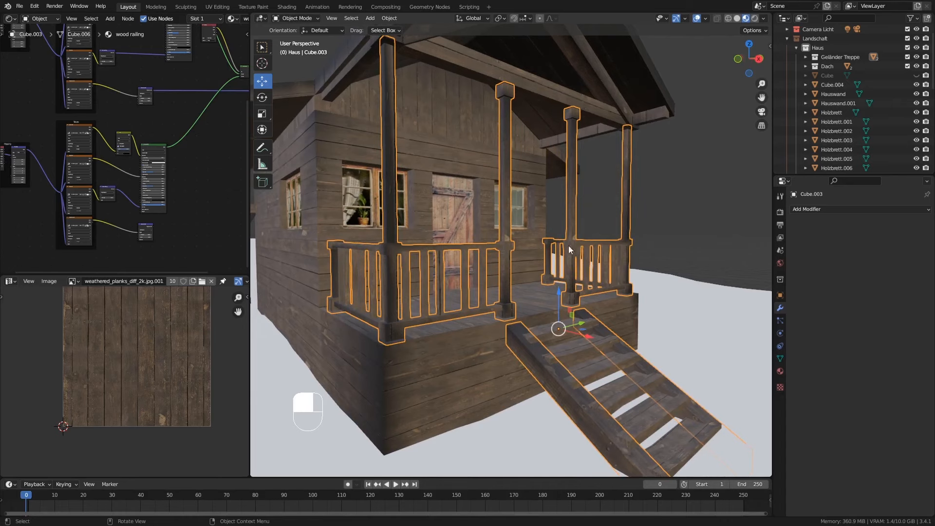
middle_drag(585, 267, 576, 271)
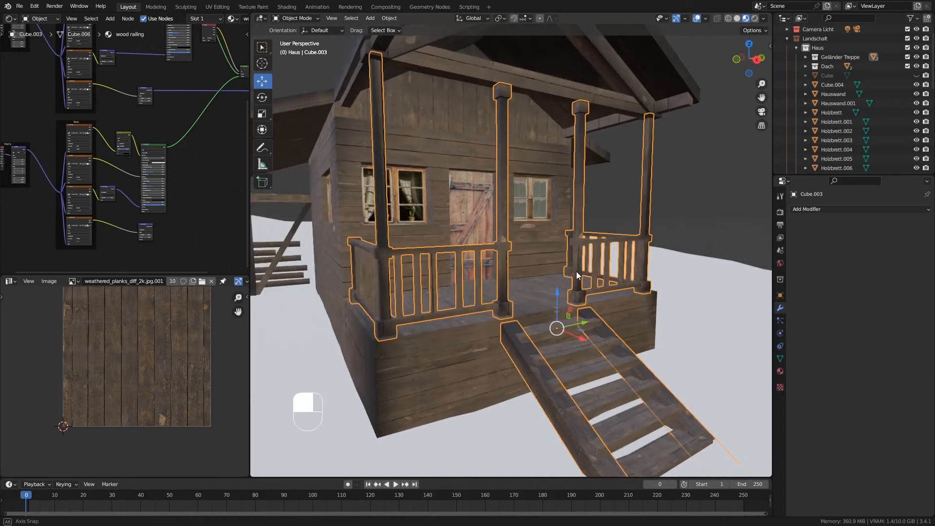
middle_drag(438, 259, 612, 300)
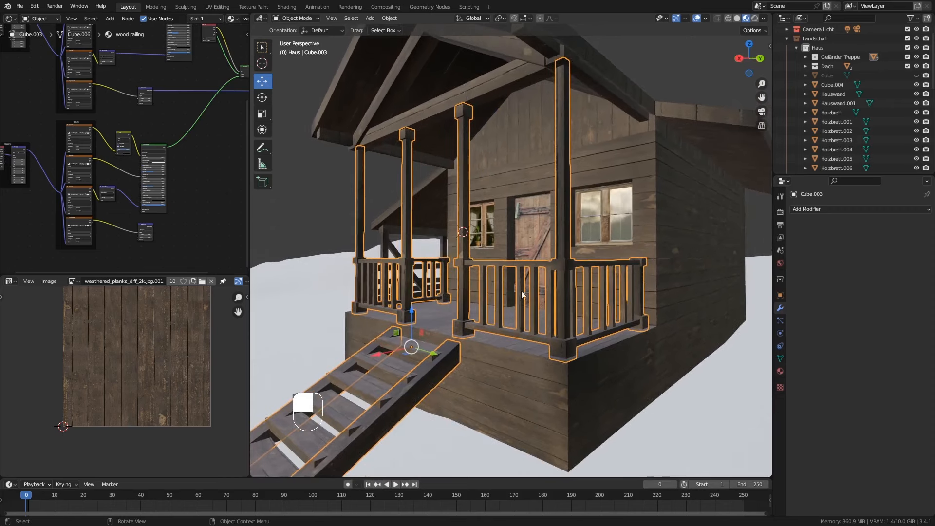
middle_drag(492, 289, 528, 289)
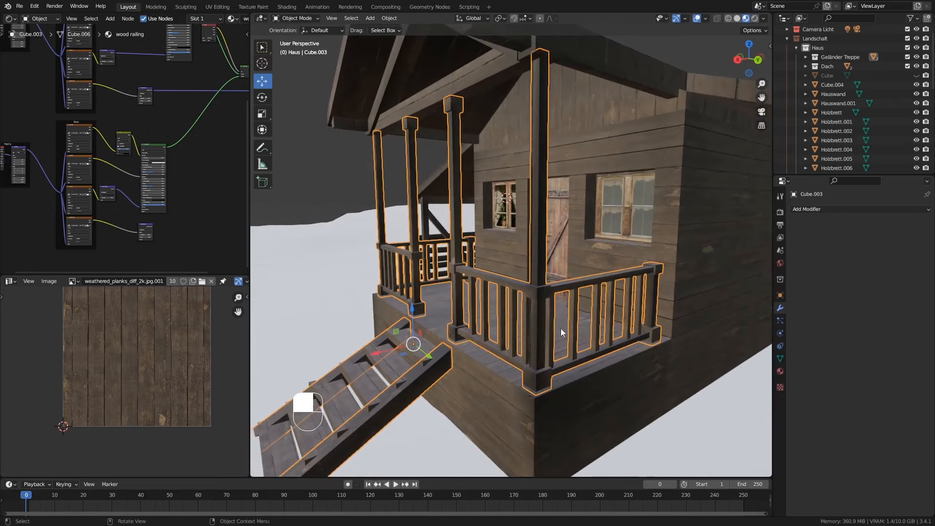
middle_drag(561, 331, 564, 250)
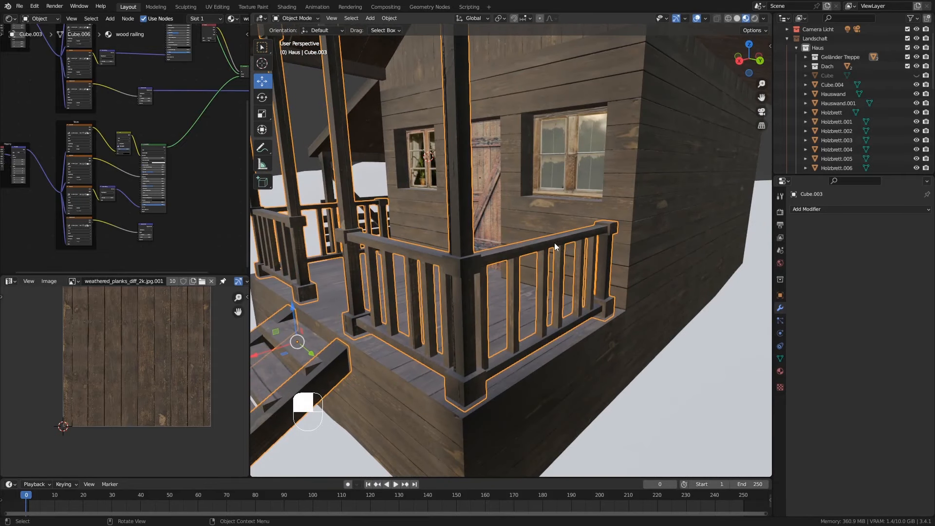
middle_drag(557, 247, 528, 249)
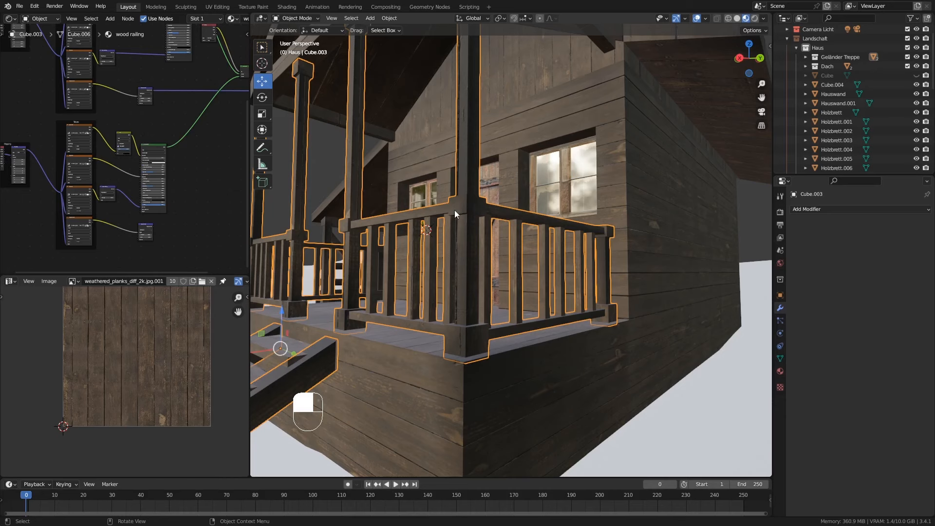
middle_drag(512, 220, 514, 239)
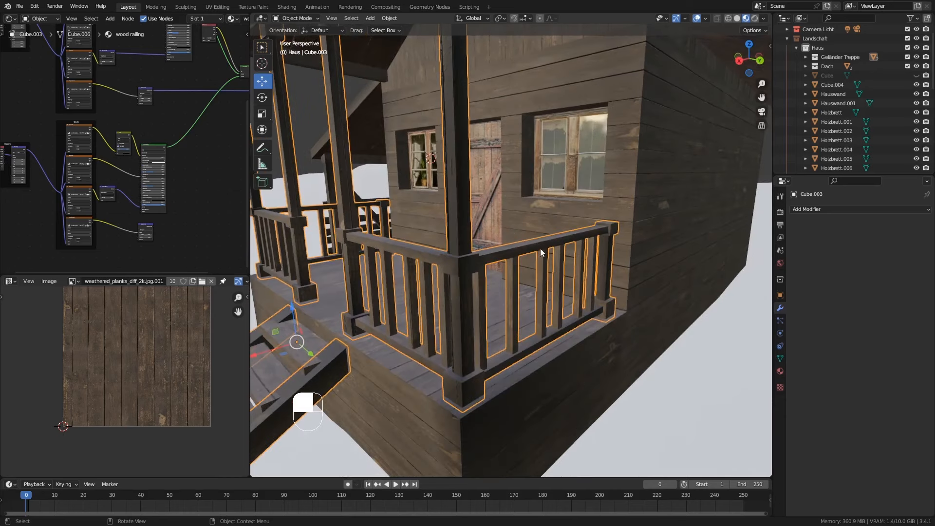
middle_drag(554, 275, 558, 263)
Step: Shorten one baluster of the side railing along Z and lower it about 0.13 m onto the bottom rail as a broken stub
key(Tab)
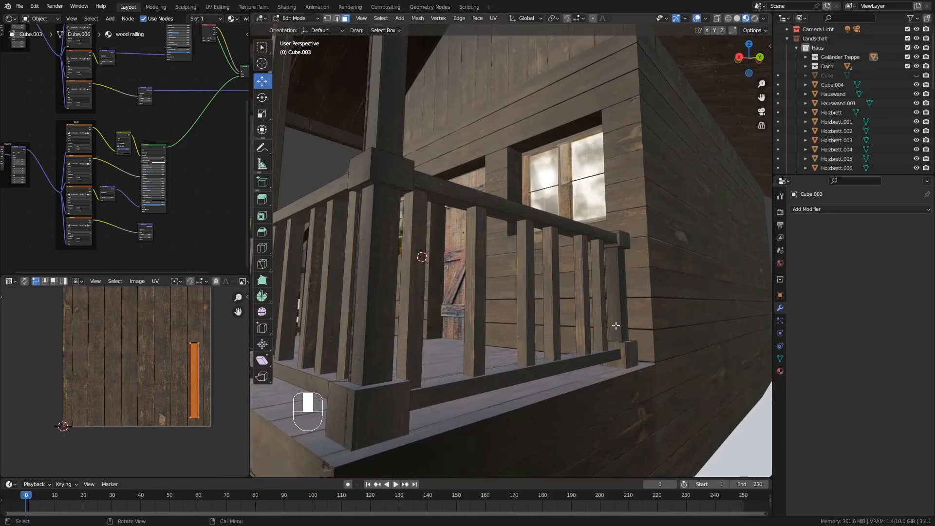
alt+click(554, 259)
middle_drag(555, 258, 568, 299)
key(s)
key(z)
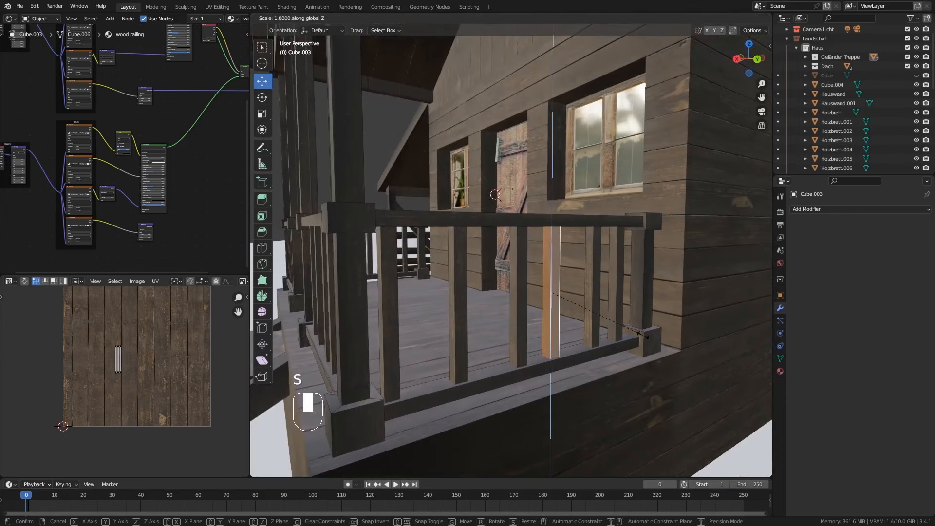
click(569, 256)
drag(552, 260, 564, 296)
Step: Duplicate the baluster stub and raise the copy about 0.26 m along Z to hang under the top rail
key(shift+d)
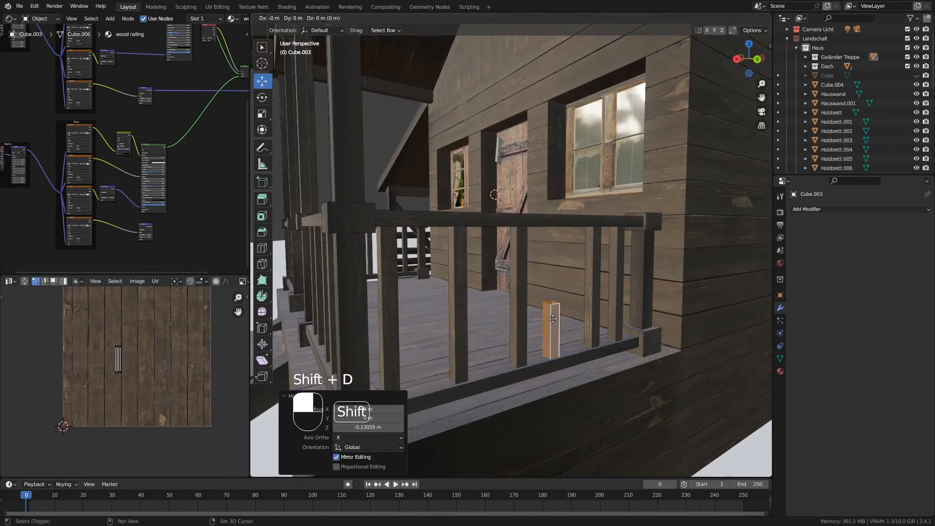
key(z)
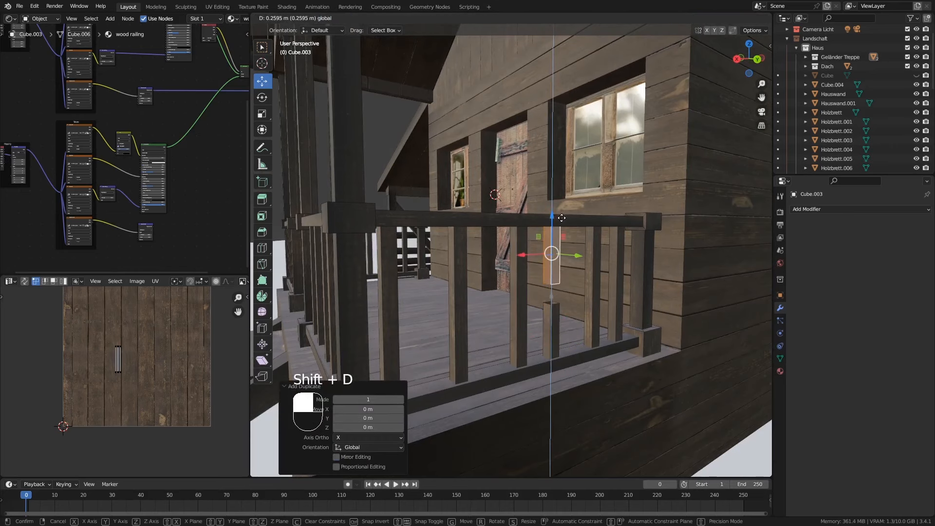
click(574, 254)
Step: Tilt the upper baluster piece about 11.1° around X and shift it about 0.017 m along Y
middle_drag(581, 276, 631, 292)
key(r)
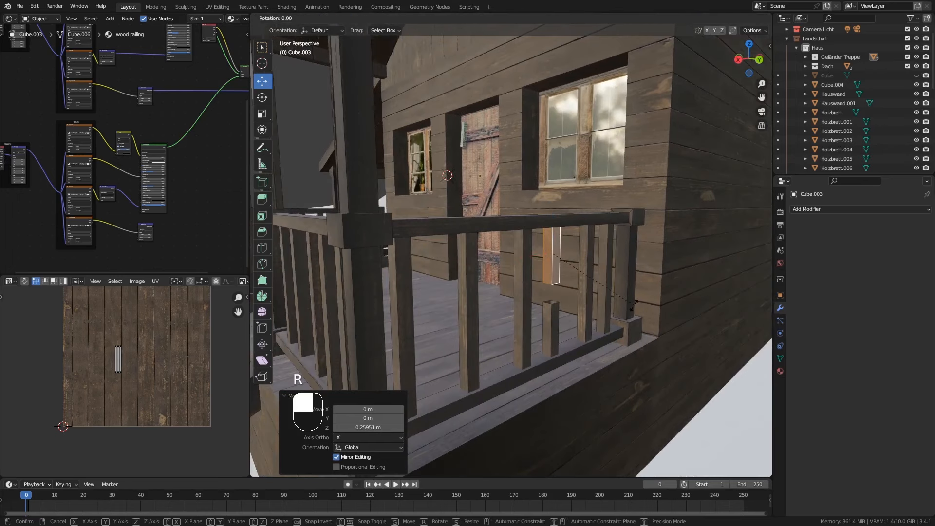
key(x)
click(635, 285)
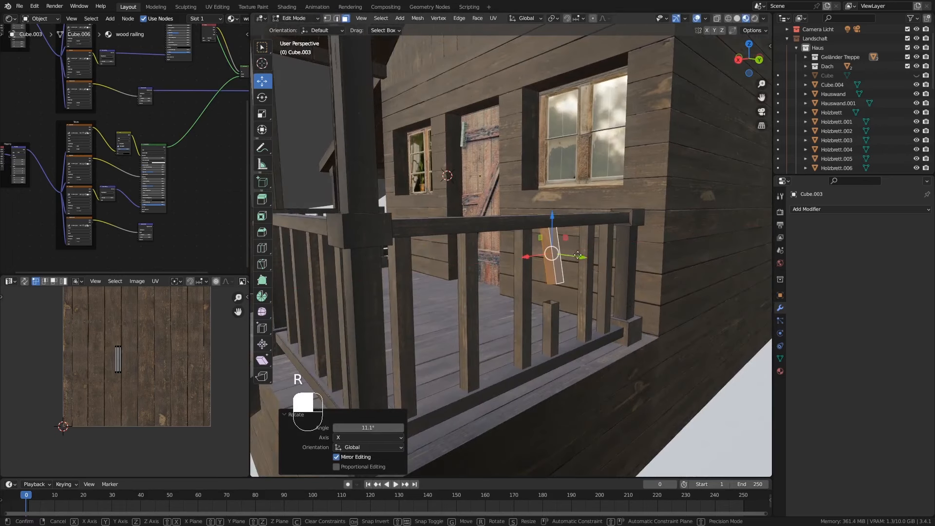
drag(587, 257, 581, 257)
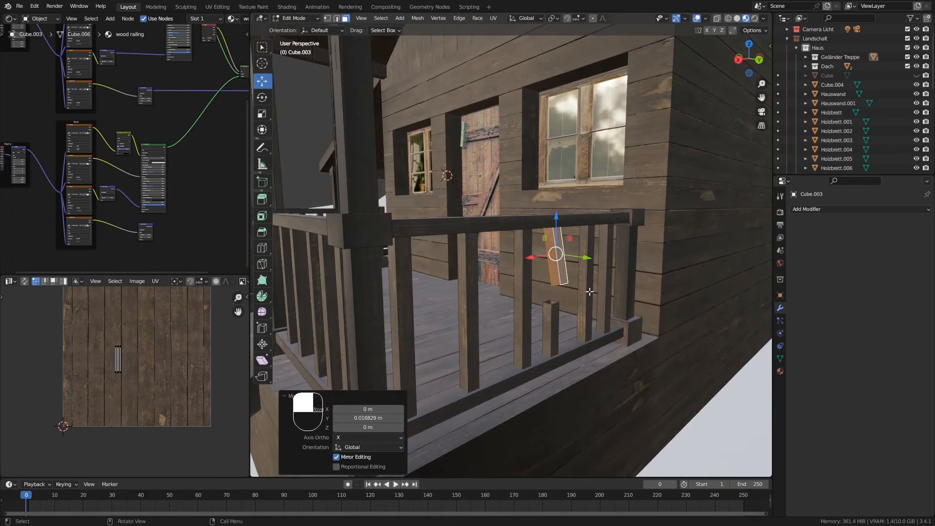
Step: Fill the open broken ends of the baluster stub and the hanging piece, and raise one edge of the stub's top
middle_drag(590, 292, 573, 302)
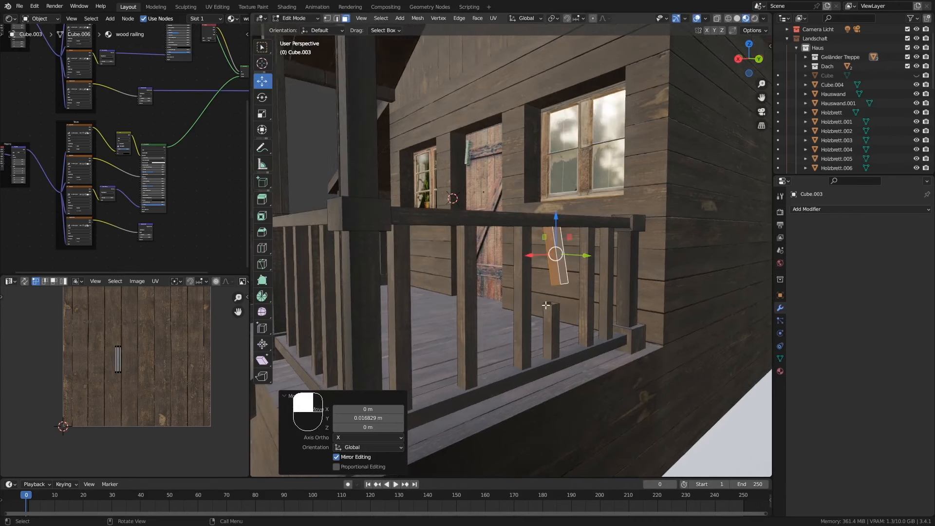
key(alt+a)
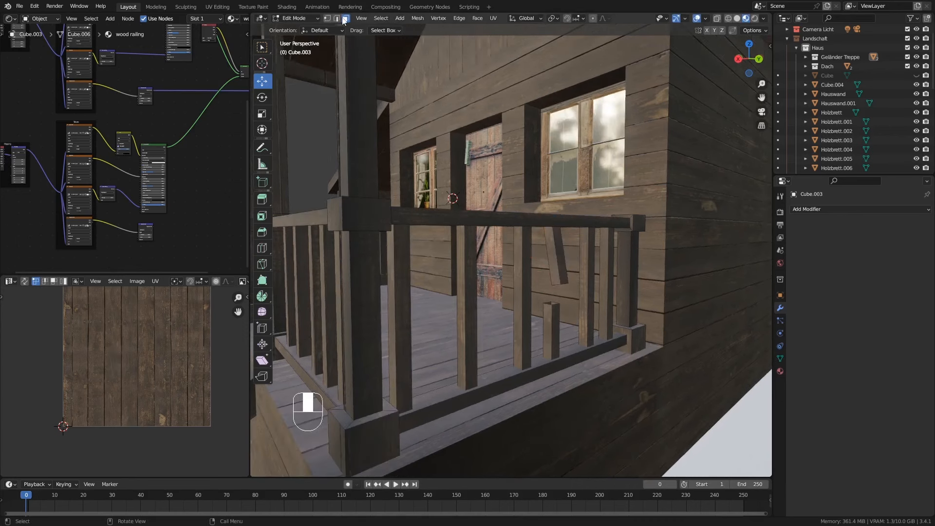
middle_drag(534, 270, 560, 308)
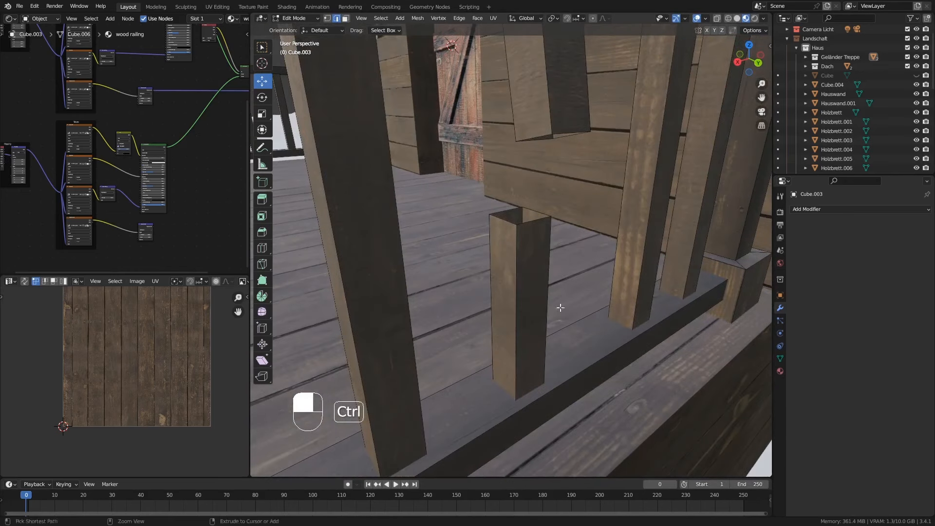
alt+click(503, 221)
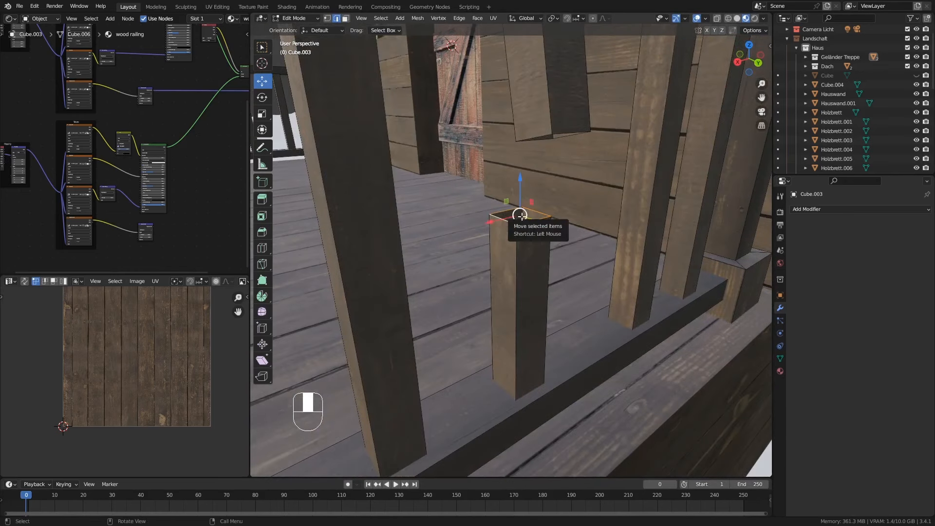
key(f)
middle_drag(537, 243, 541, 224)
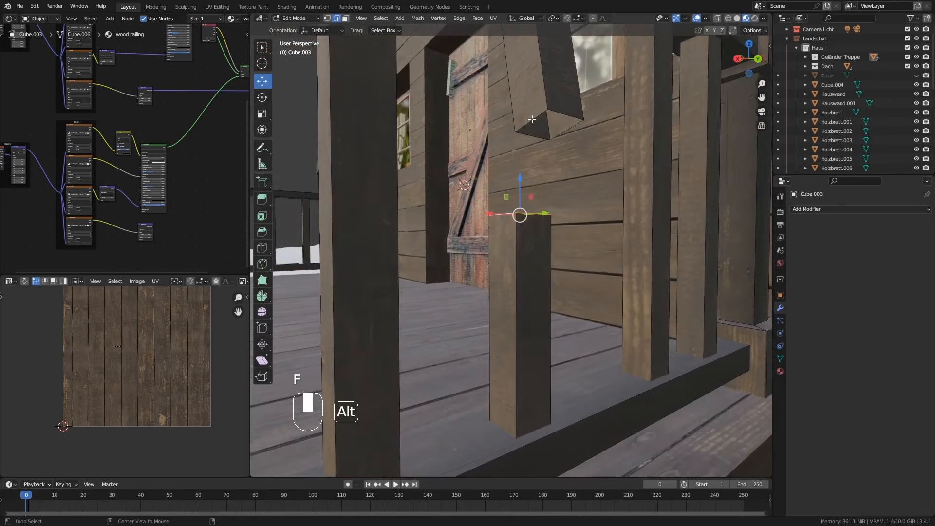
alt+click(533, 119)
key(f)
middle_drag(533, 119, 515, 158)
click(509, 189)
drag(516, 159, 515, 88)
middle_drag(514, 87, 571, 152)
Step: Tilt the full-length baluster beside the broken one around X and shift it along Y
click(516, 132)
key(l)
key(r)
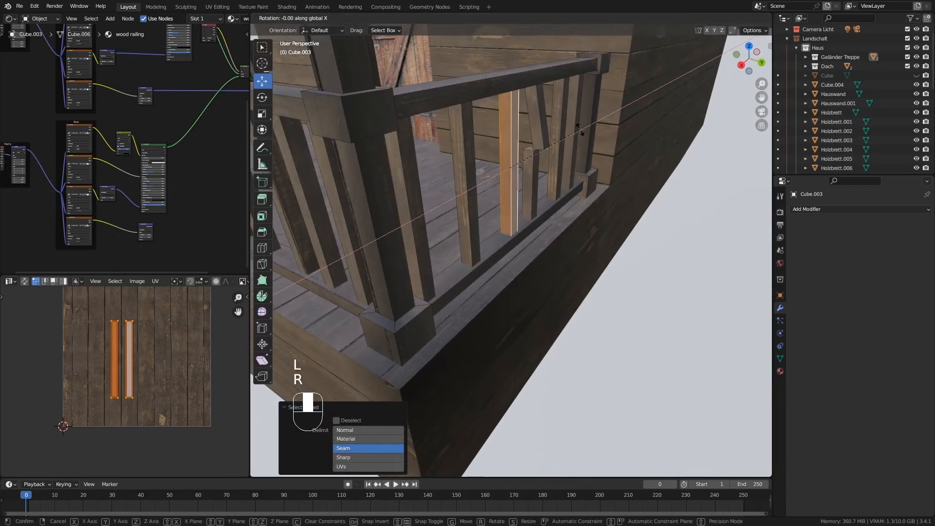
click(554, 155)
drag(539, 170, 548, 186)
middle_drag(548, 186, 538, 91)
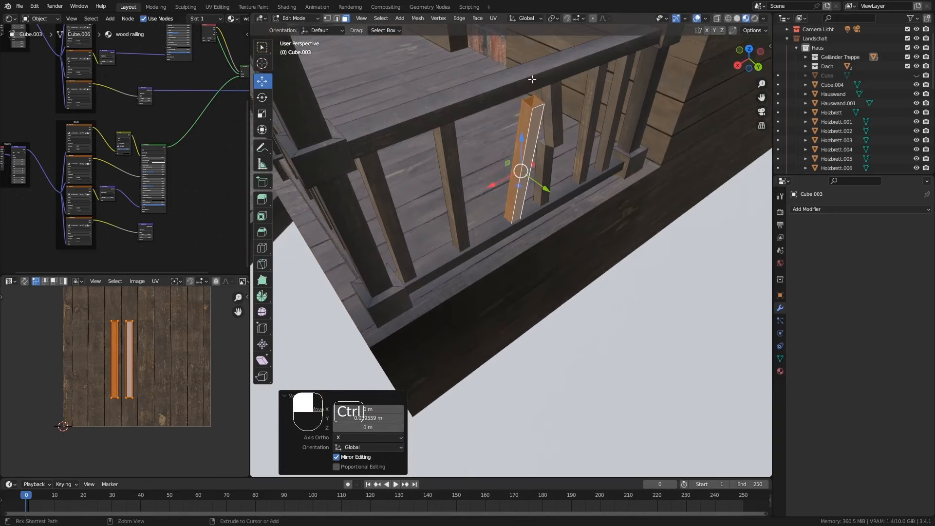
Step: Loop cut the side railing's top rail at its midpoint, rip it apart and offset the ripped end about 0.05 m along Y
key(ctrl+r)
click(534, 81)
click(535, 83)
mouse_move(536, 85)
middle_down()
mouse_move(524, 88)
mouse_move(548, 91)
middle_up()
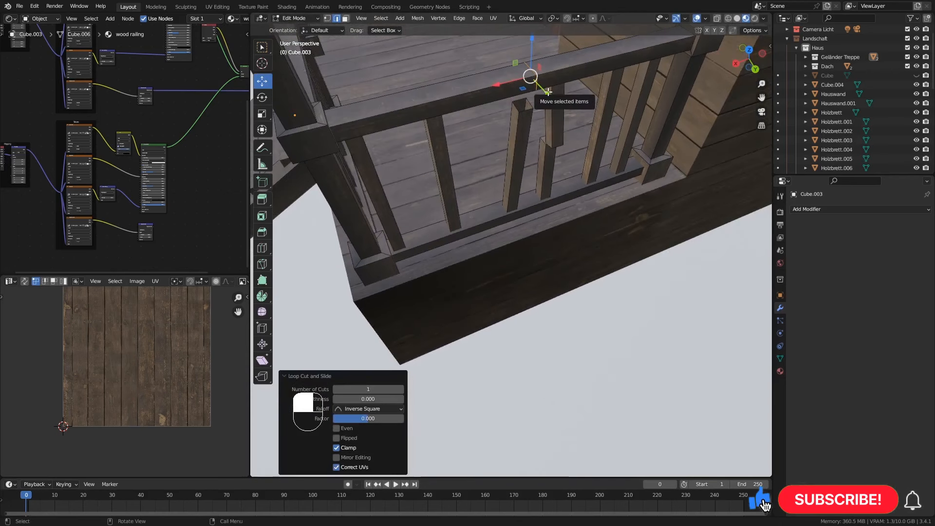
key(v)
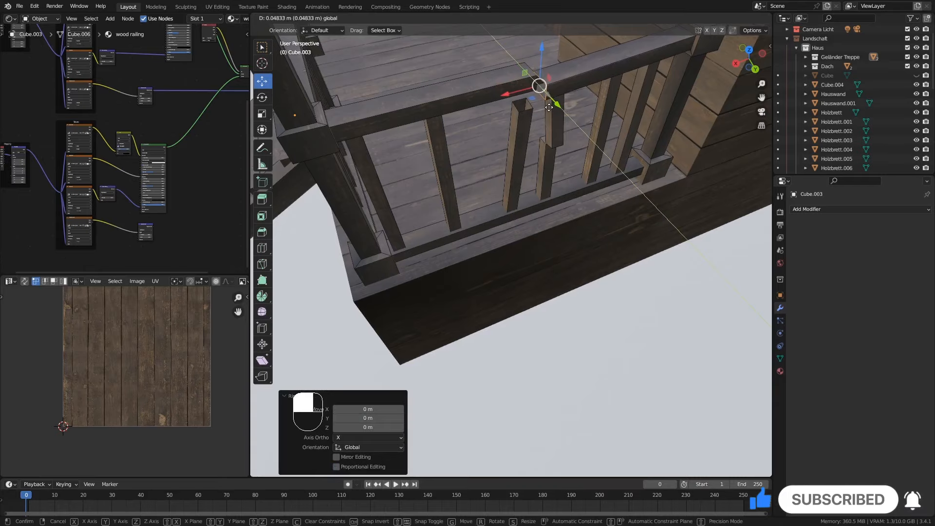
click(549, 108)
Step: Fill the open end faces on both sides of the break in the side railing's top rail
middle_drag(549, 108, 519, 68)
key(f)
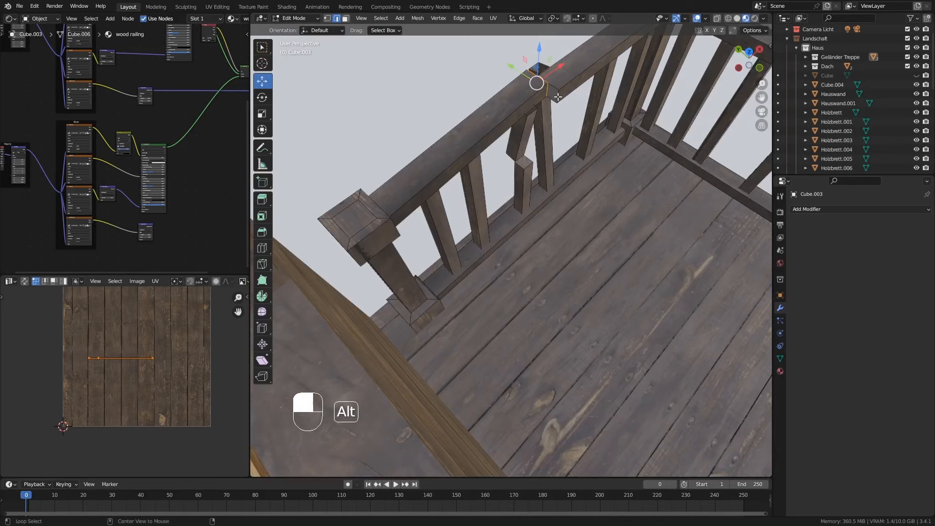
key(f)
middle_drag(581, 105, 532, 123)
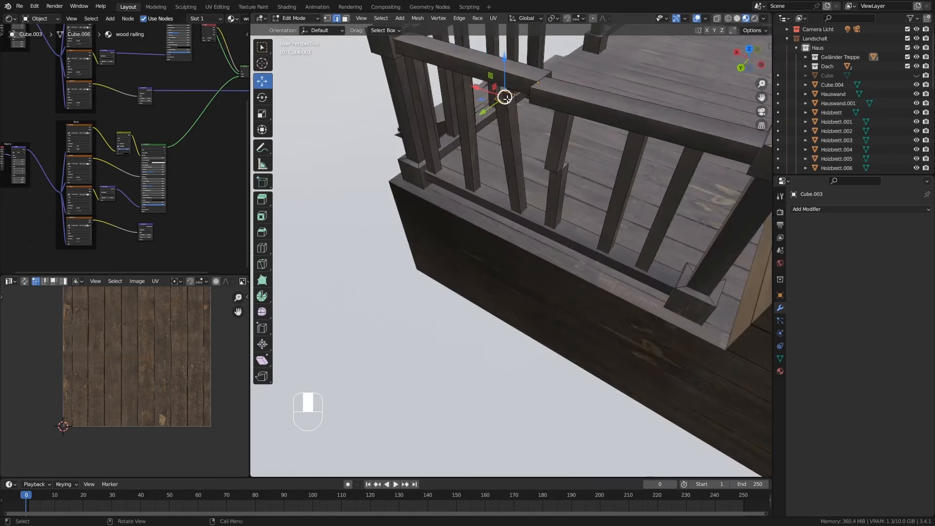
middle_drag(544, 159, 469, 95)
Step: Shift the tilted baluster slightly and move its top end face to suit the offset top rail
key(l)
middle_drag(580, 149, 602, 129)
drag(594, 138, 588, 140)
middle_drag(587, 139, 556, 128)
click(564, 129)
click(346, 20)
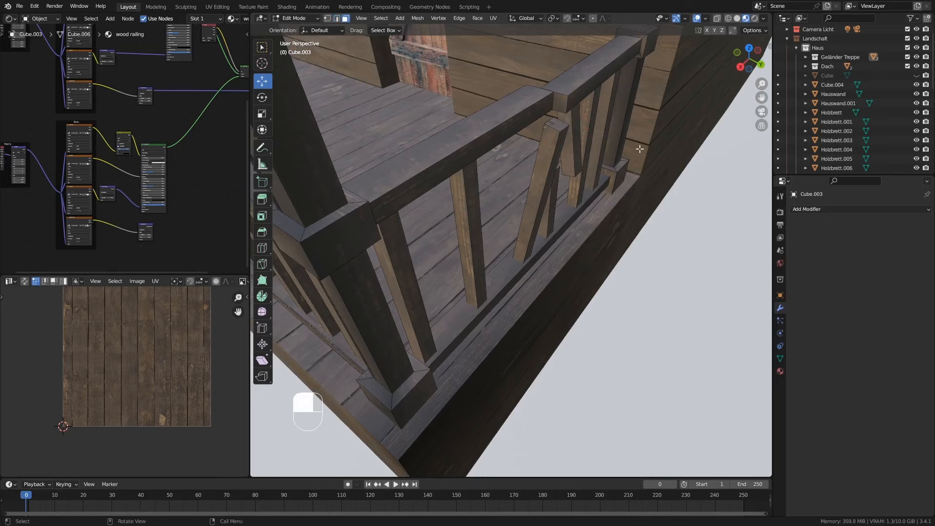
click(564, 127)
drag(579, 132, 560, 125)
middle_drag(560, 125, 541, 116)
Step: Scale one baluster of the railing beside the stairs to 0.557 along Z, raise it under the top rail and shift it about -0.029 m in Y
key(Tab)
scroll(597, 193, up, 4)
mouse_move(597, 193)
middle_down()
mouse_move(584, 179)
mouse_move(586, 192)
middle_up()
middle_drag(586, 193, 527, 183)
ctrl+middle_drag(526, 183, 549, 152)
key(Tab)
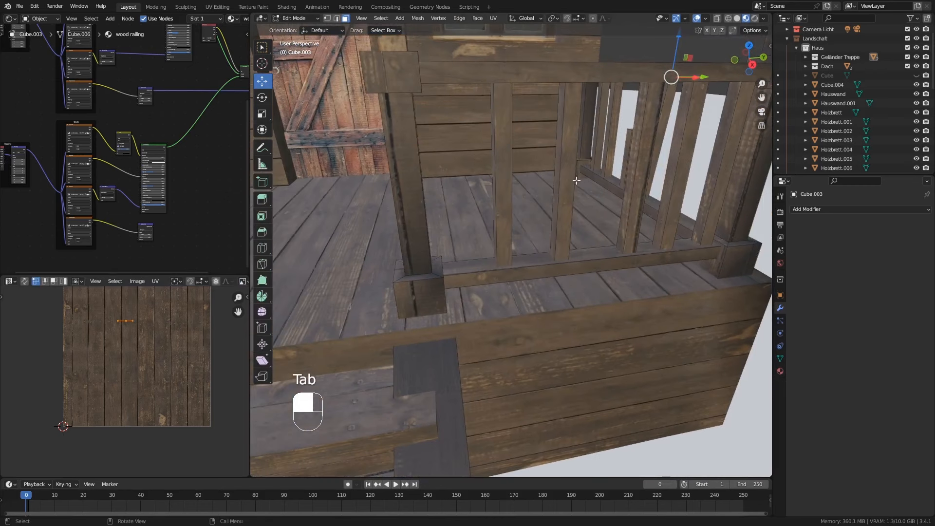
middle_drag(629, 178, 644, 155)
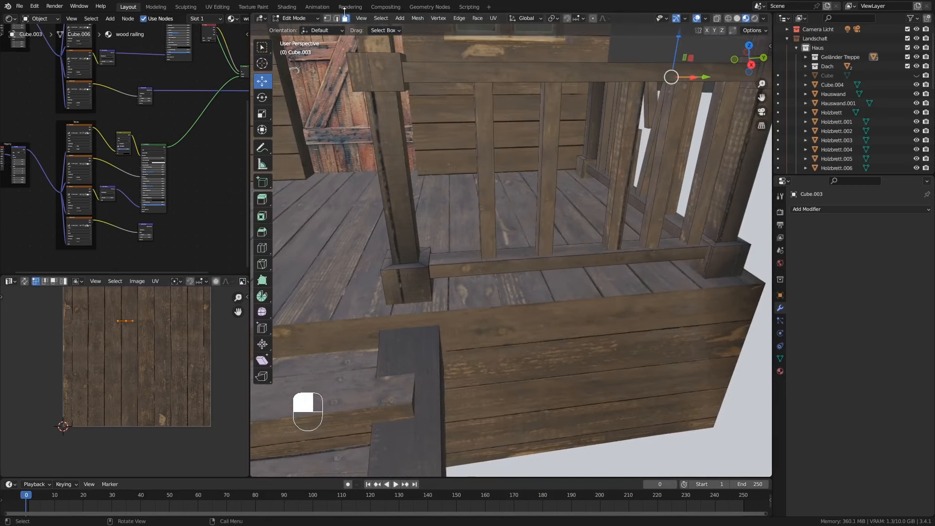
click(627, 138)
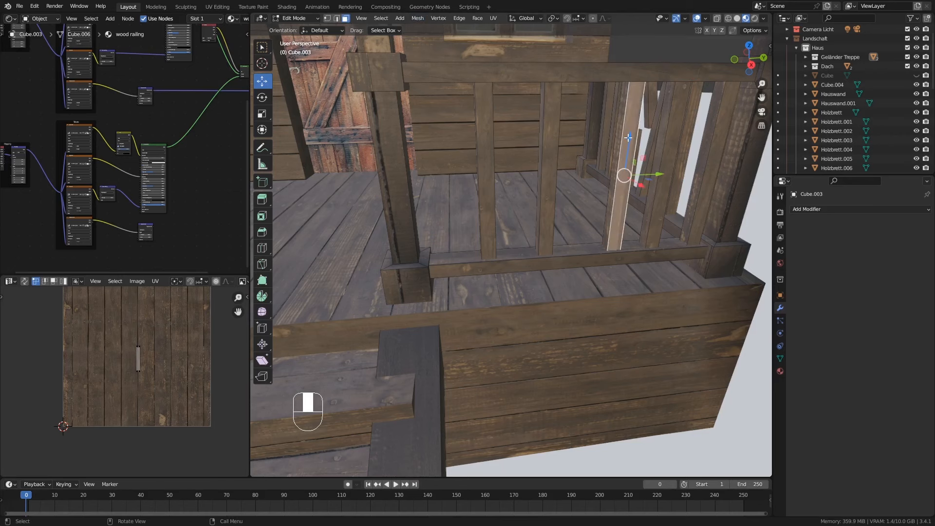
key(l)
middle_drag(629, 138, 643, 164)
key(s)
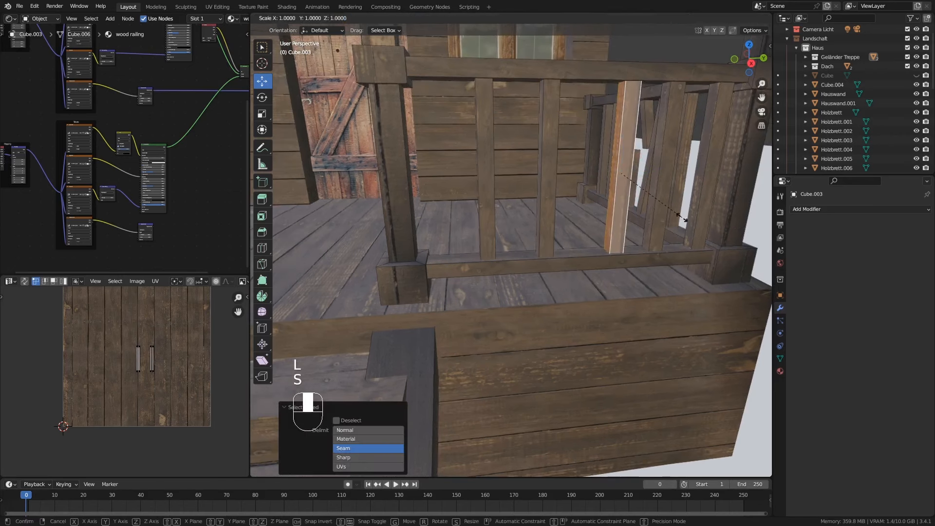
key(z)
click(652, 202)
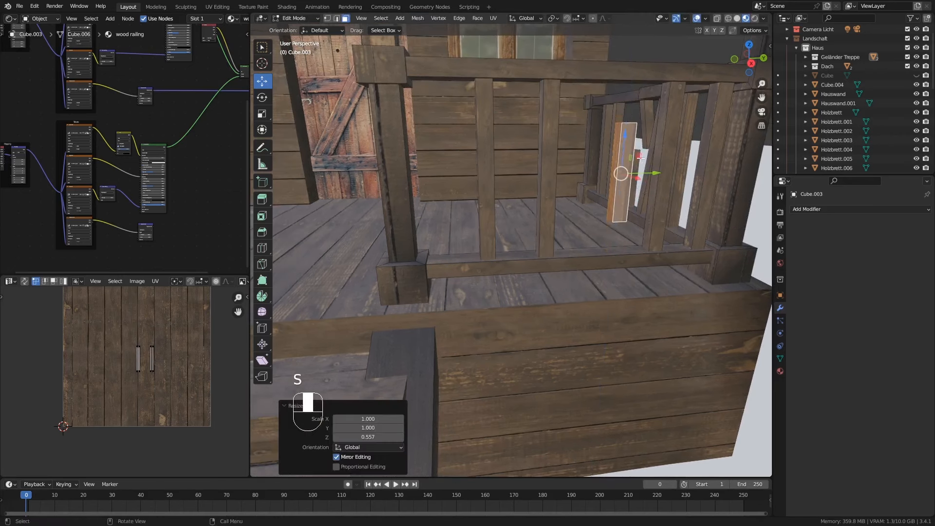
drag(628, 143, 647, 134)
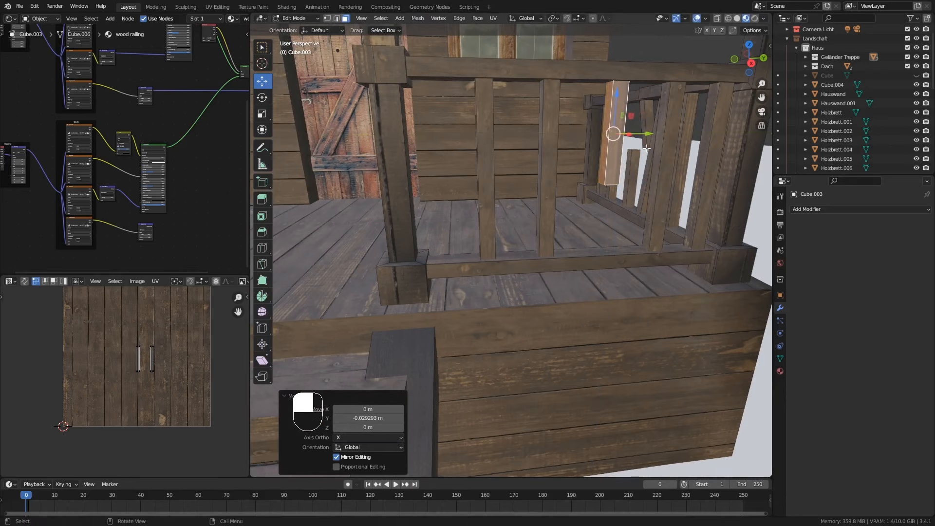
middle_drag(651, 154, 648, 151)
Step: Duplicate the shortened baluster, lower the copy about 0.19 m onto the bottom rail and shift it about -0.04 m along Y
key(shift+d)
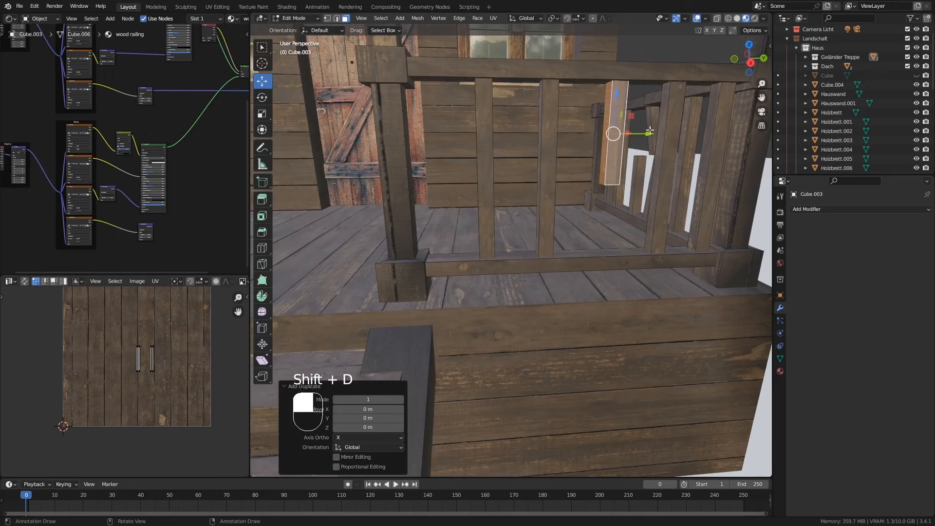
drag(649, 132, 632, 132)
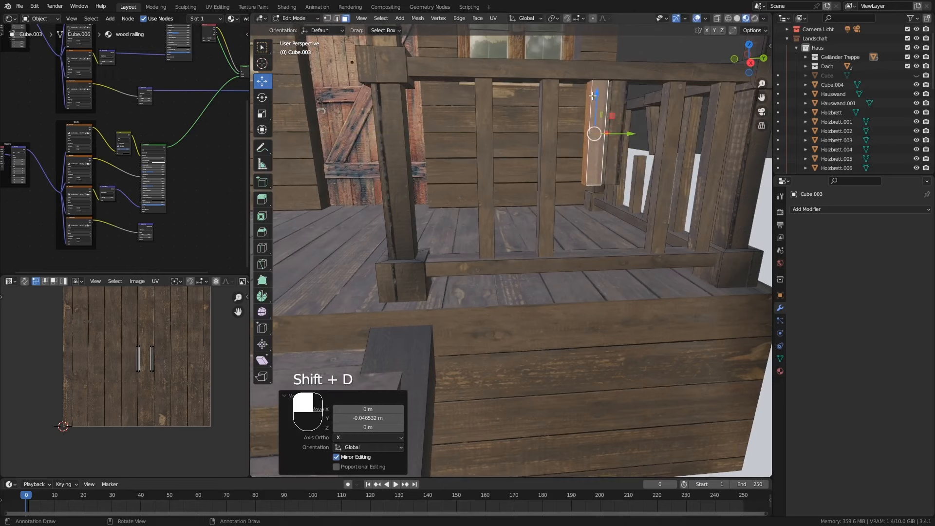
drag(593, 95, 619, 176)
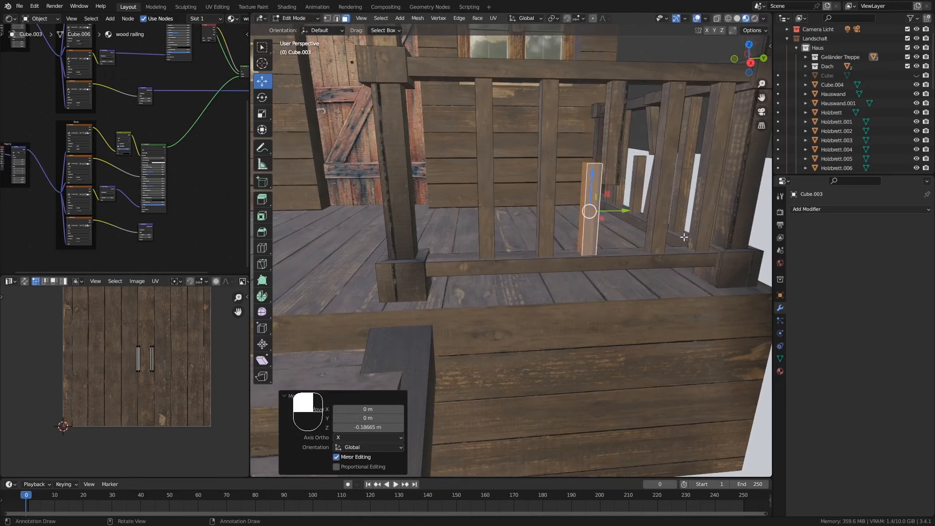
middle_drag(684, 237, 636, 219)
drag(621, 211, 626, 211)
mouse_move(626, 210)
middle_down()
mouse_move(646, 210)
mouse_move(626, 218)
middle_up()
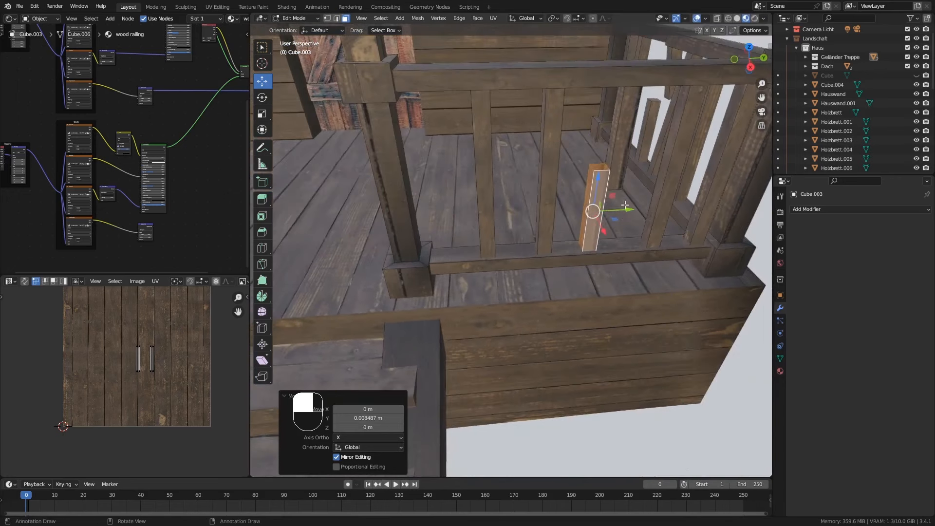
Step: Rotate the lower baluster piece about 88° around Z
key(r)
key(z)
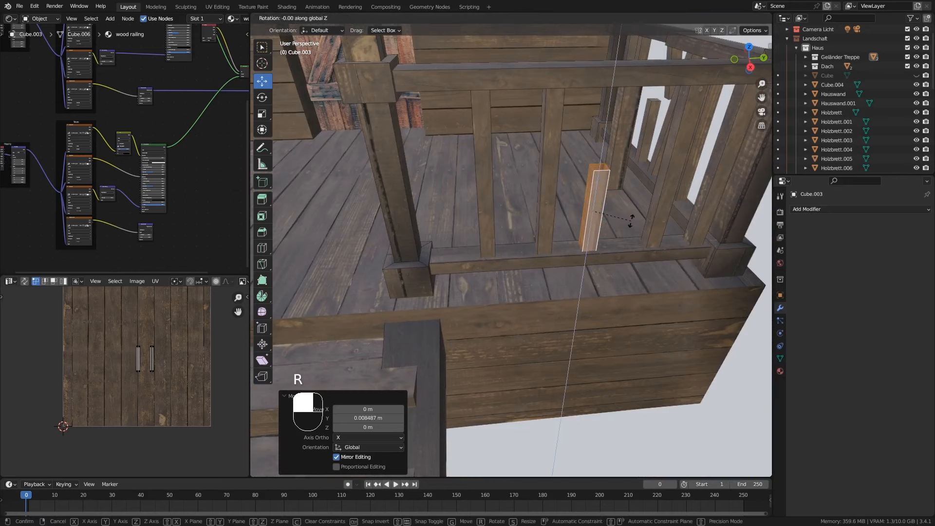
click(615, 134)
middle_drag(615, 134, 626, 203)
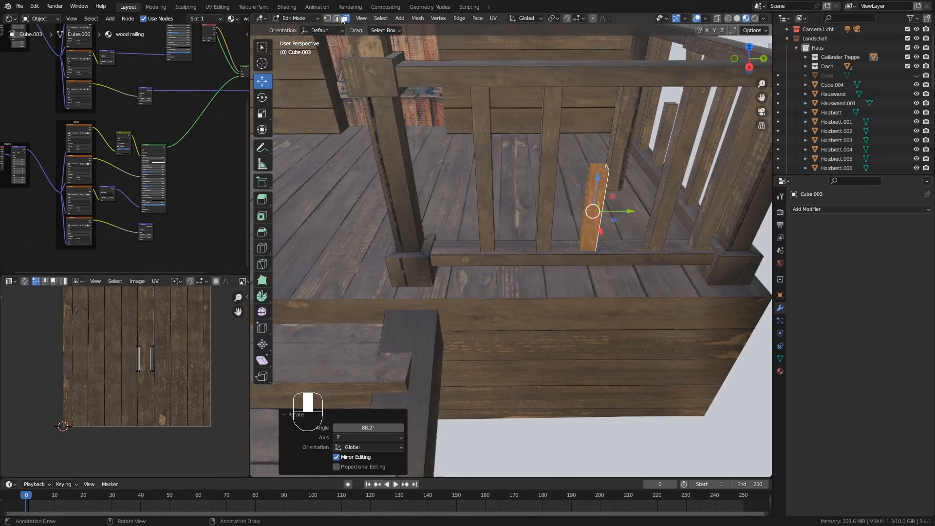
Step: Fill the open broken ends of the lower and upper baluster pieces
click(339, 19)
mouse_move(574, 153)
middle_down()
mouse_move(605, 178)
mouse_move(581, 145)
middle_up()
alt+click(606, 177)
key(f)
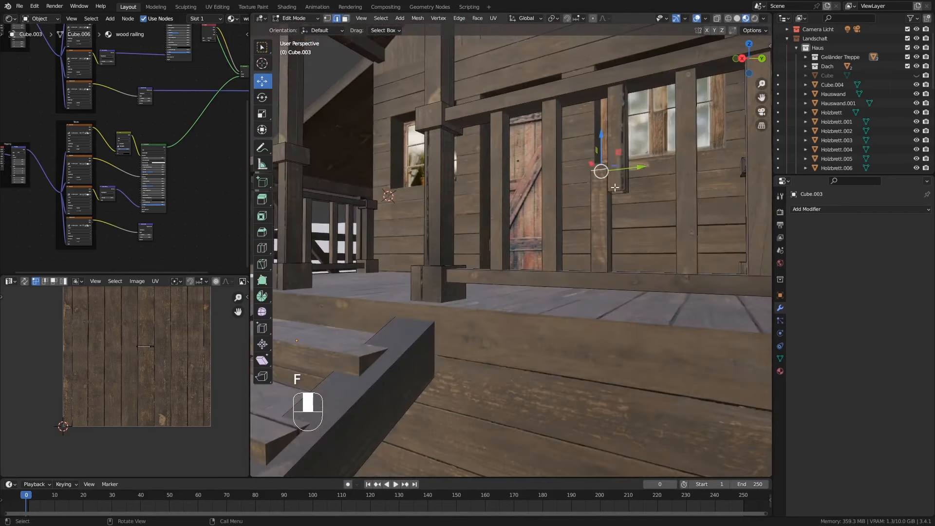
middle_drag(614, 187, 640, 225)
Step: Loop cut the top rail of the front railing on the other side of the stairs at factor 0.279 and rip it in place
key(Tab)
ctrl+middle_drag(616, 100, 612, 188)
shift+middle_drag(365, 138, 499, 162)
key(Tab)
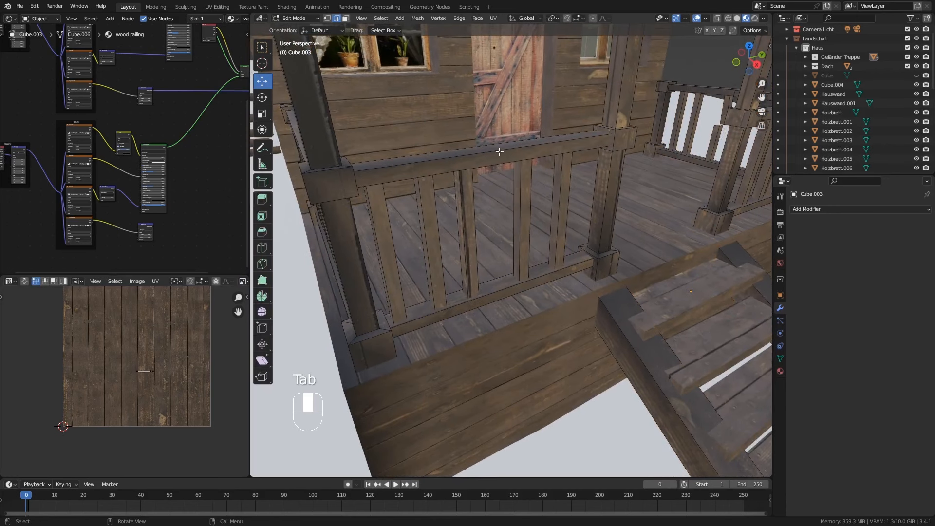
key(ctrl+r)
click(499, 152)
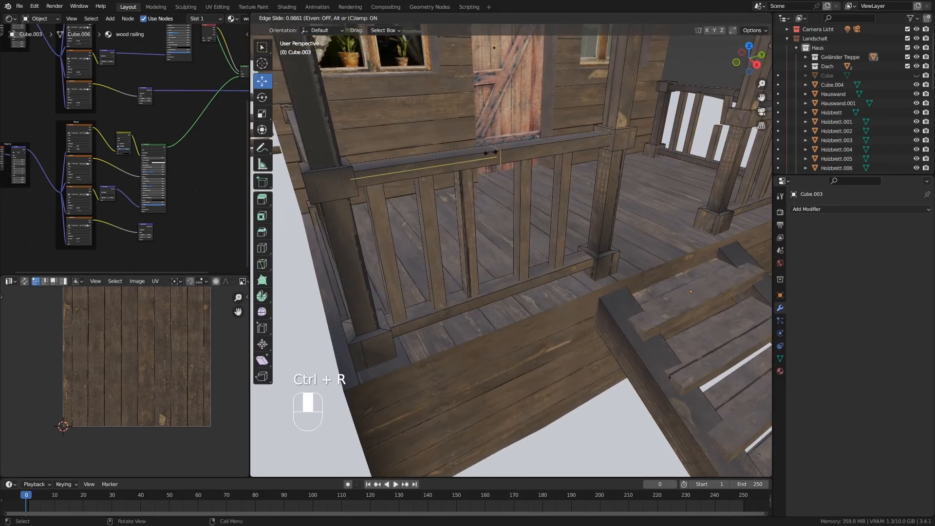
click(464, 155)
middle_drag(464, 155, 480, 182)
key(v)
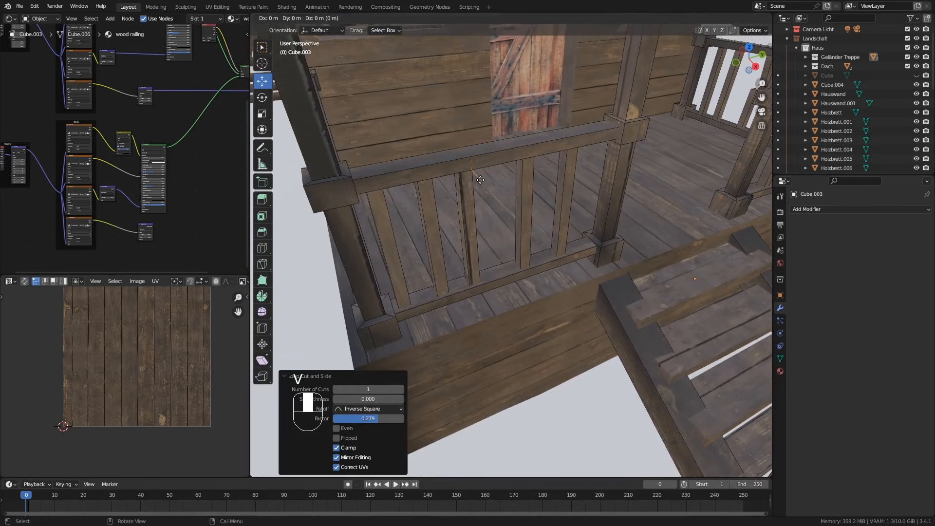
right_click(481, 178)
middle_drag(481, 178, 482, 175)
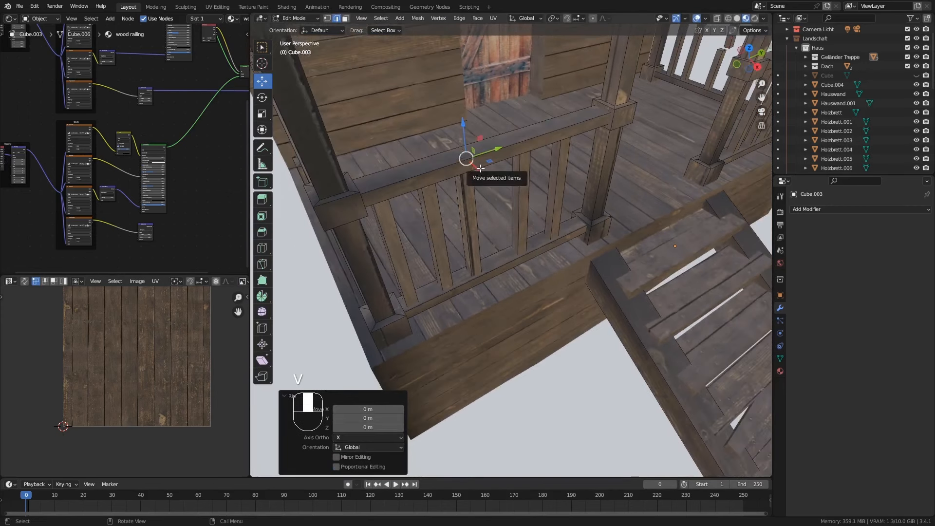
Step: Pull the ripped end of the stair-side rail section about 0.15 m outward along X and lower it along Z
drag(480, 168, 523, 203)
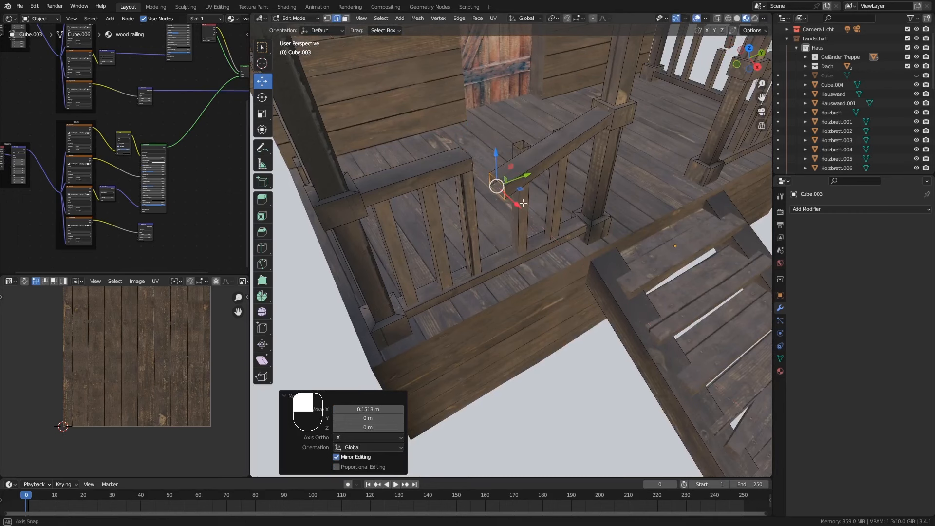
middle_drag(523, 204, 468, 152)
drag(497, 152, 498, 184)
middle_drag(506, 185, 527, 234)
mouse_move(528, 234)
mouse_down()
mouse_move(506, 233)
mouse_move(517, 240)
mouse_up()
Step: Move the opposite ripped rail end, on the corner-post section, about 0.066 m along X
middle_drag(517, 239, 507, 161)
alt+click(508, 155)
drag(490, 169, 484, 181)
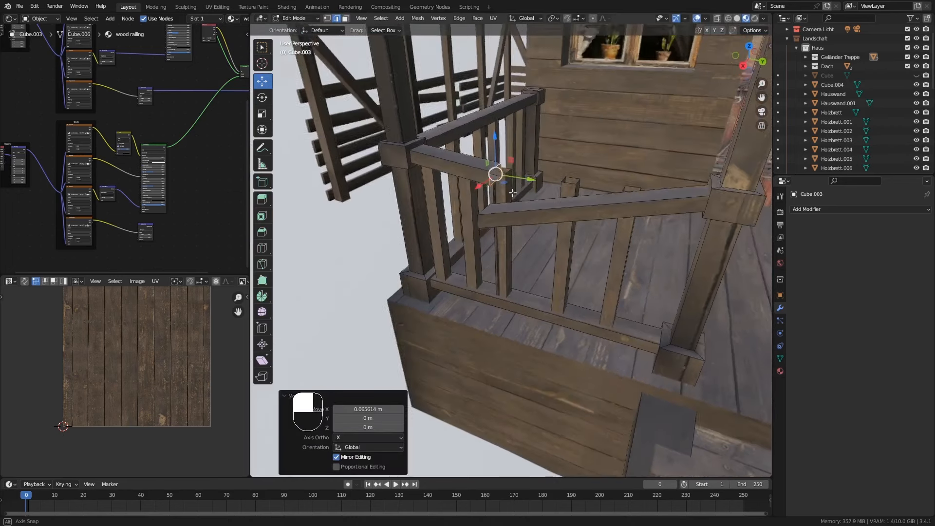
Step: Rotate the end loop of the stair-side rail section 20.5° around Z
middle_drag(484, 181, 514, 258)
alt+click(514, 210)
key(r)
key(z)
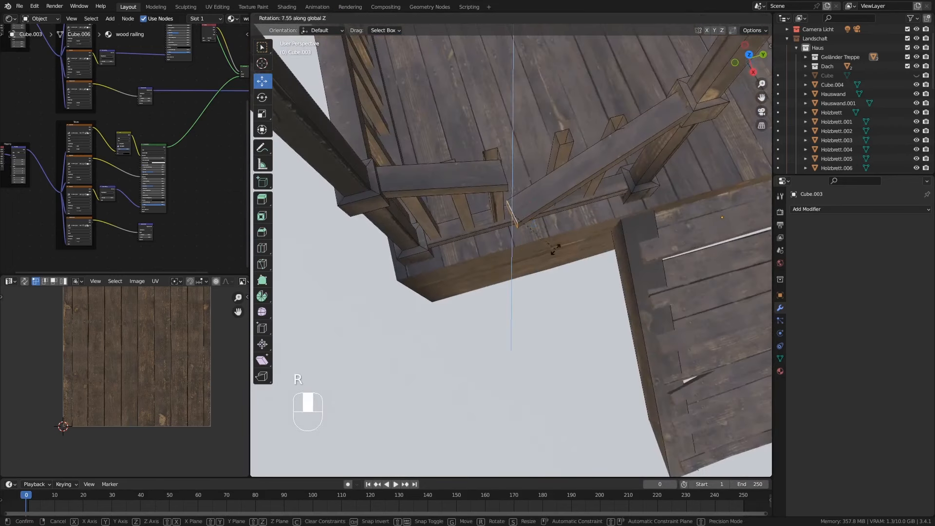
click(508, 184)
Step: Rotate the end loop of the corner-post rail section -12.3° around Z
alt+click(505, 171)
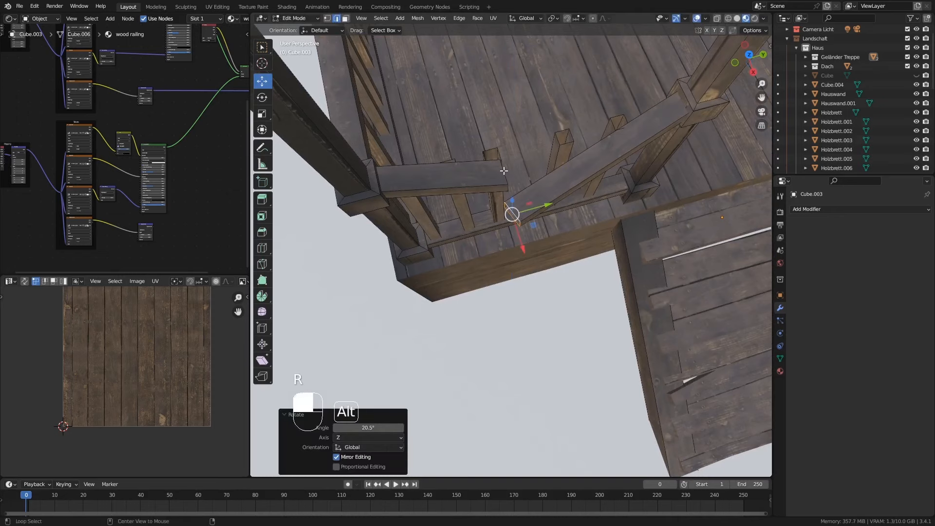
middle_drag(505, 173, 533, 196)
key(r)
key(z)
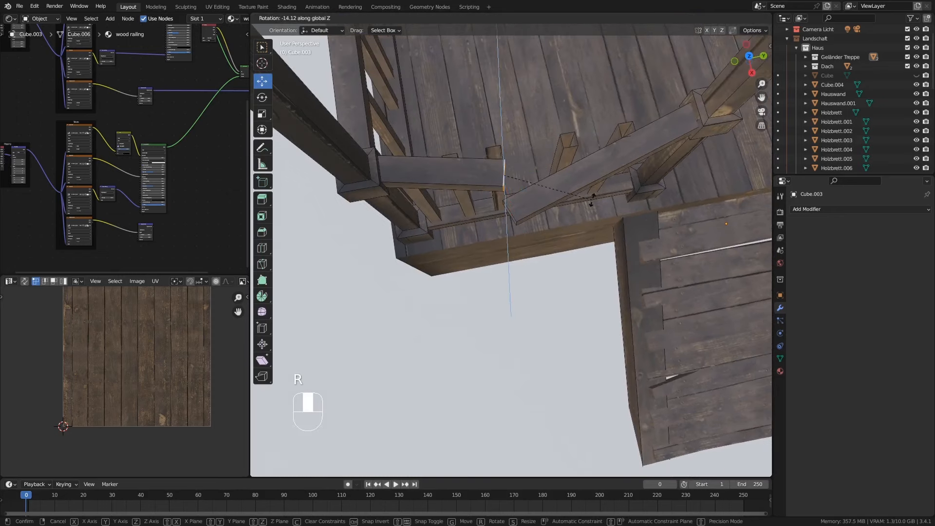
click(594, 198)
middle_drag(593, 197, 555, 196)
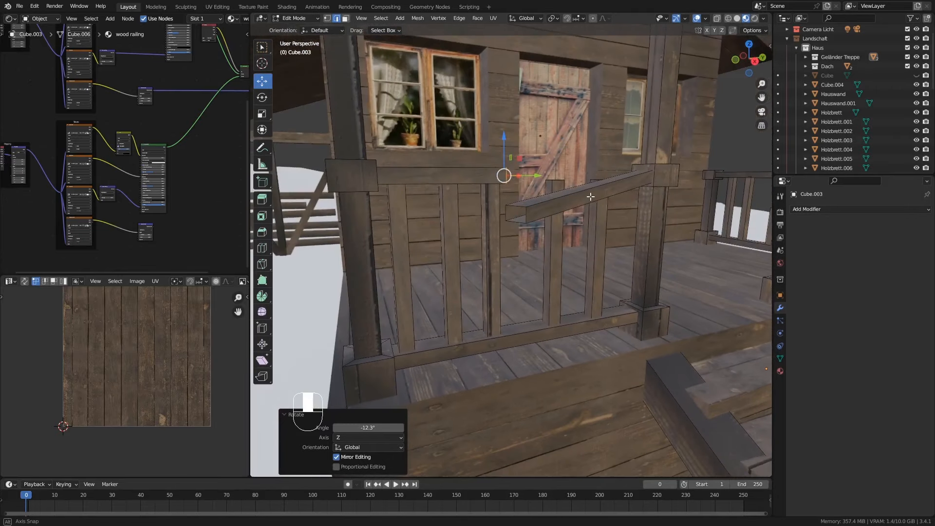
Step: Close the open broken ends of the stair-side and corner-post rail sections with new faces
alt+click(526, 202)
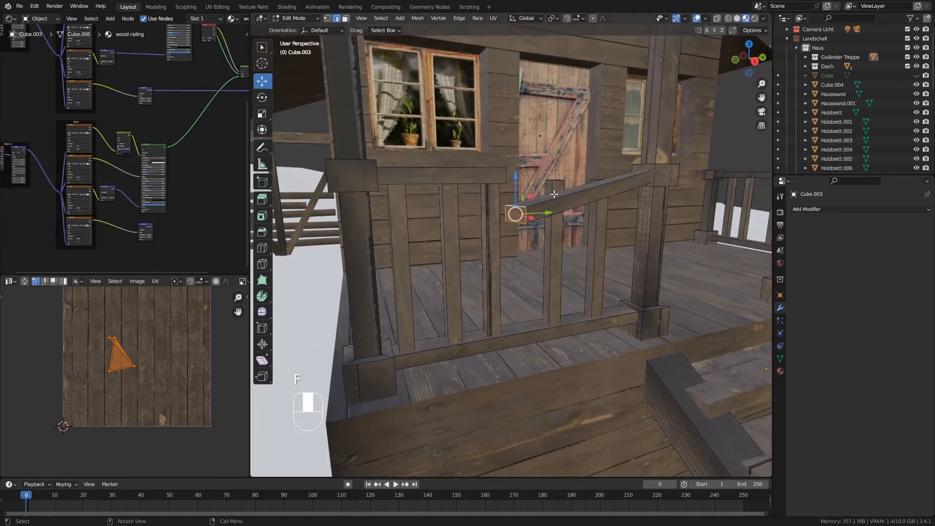
middle_drag(542, 198, 564, 204)
key(f)
key(f)
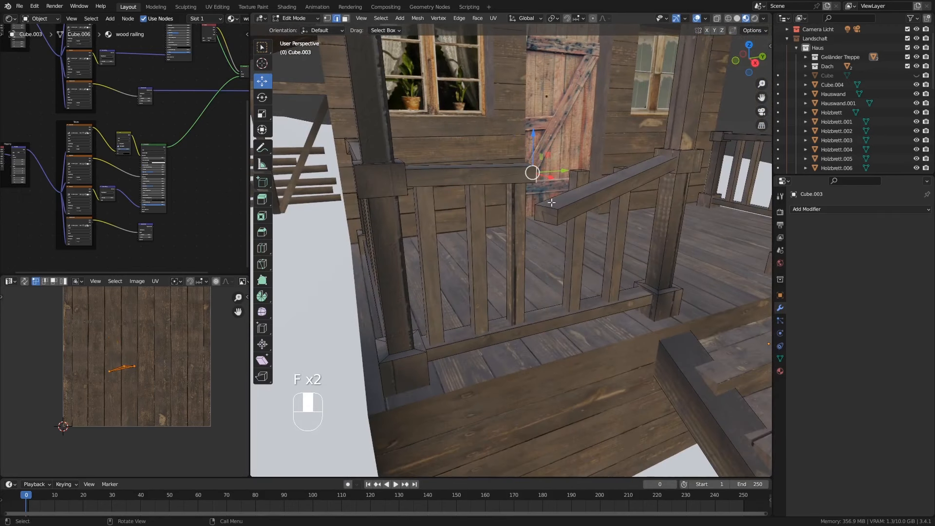
Step: Raise the stair-side rail section's end face about 0.031 m and another 0.011 m along Z, and shift it -0.031 m along X
alt+click(553, 201)
alt+click(562, 201)
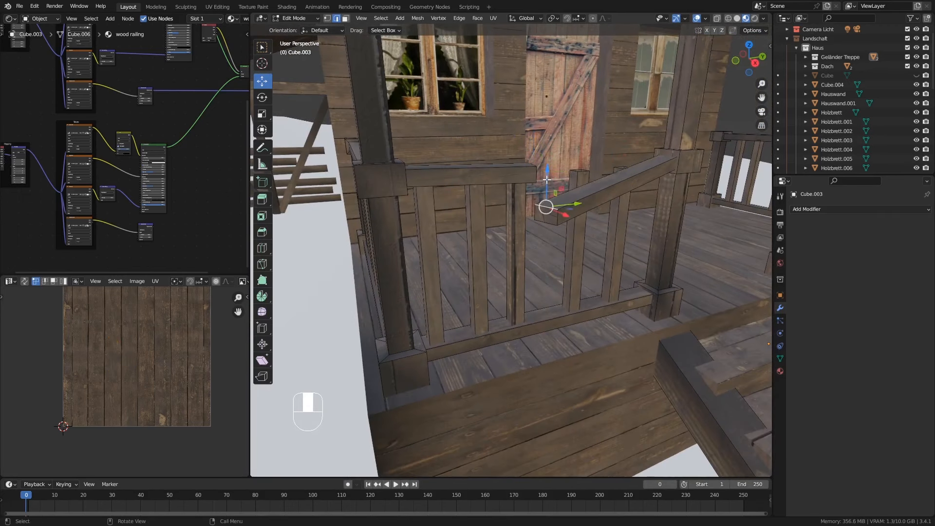
key(g)
click(560, 217)
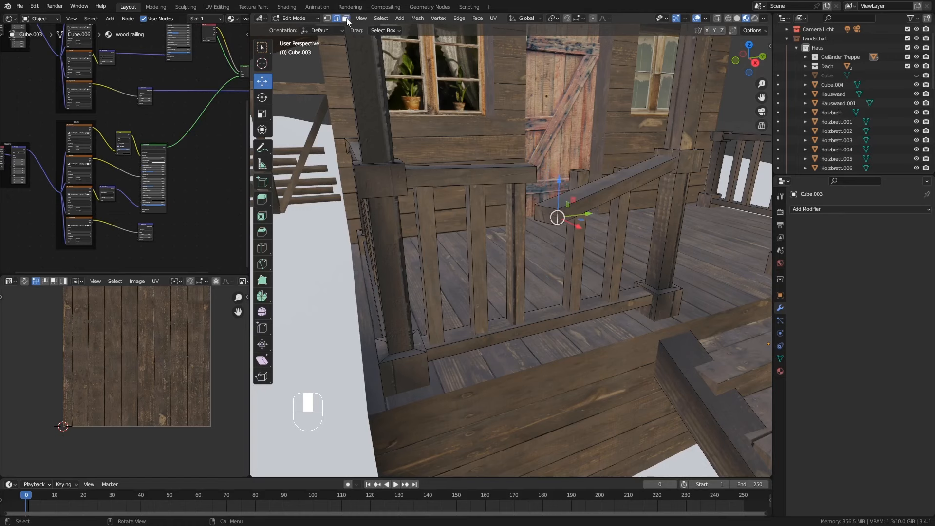
click(346, 18)
click(544, 210)
key(g)
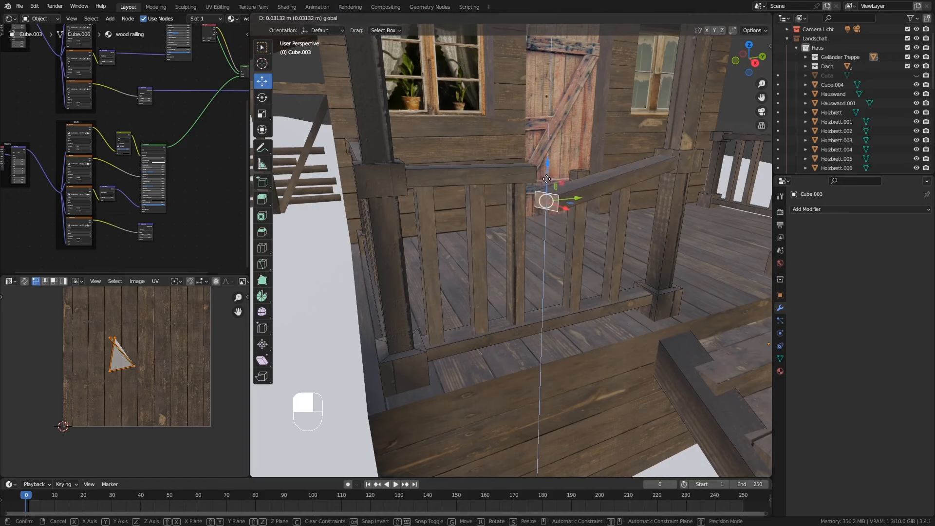
click(547, 179)
middle_drag(546, 179, 602, 207)
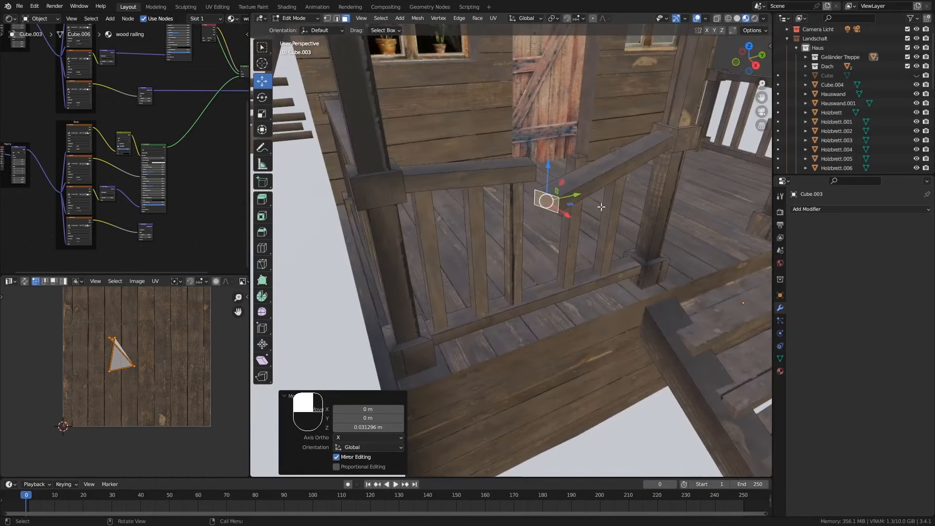
drag(548, 167, 548, 162)
middle_drag(551, 170, 595, 198)
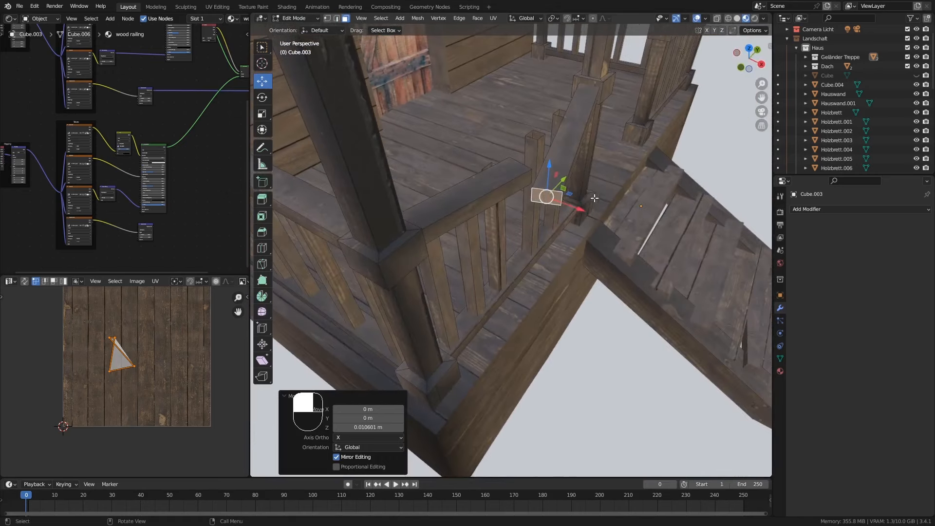
drag(578, 208, 564, 202)
middle_drag(563, 202, 409, 78)
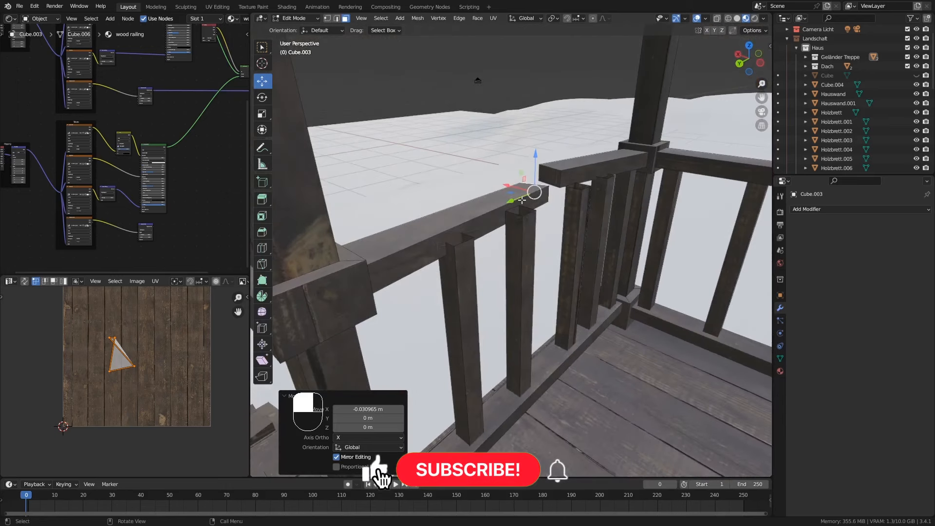
Step: Lower the top loop of the baluster under the stair-side rail's broken end about 0.014 m along Z and push it outward along X
click(337, 19)
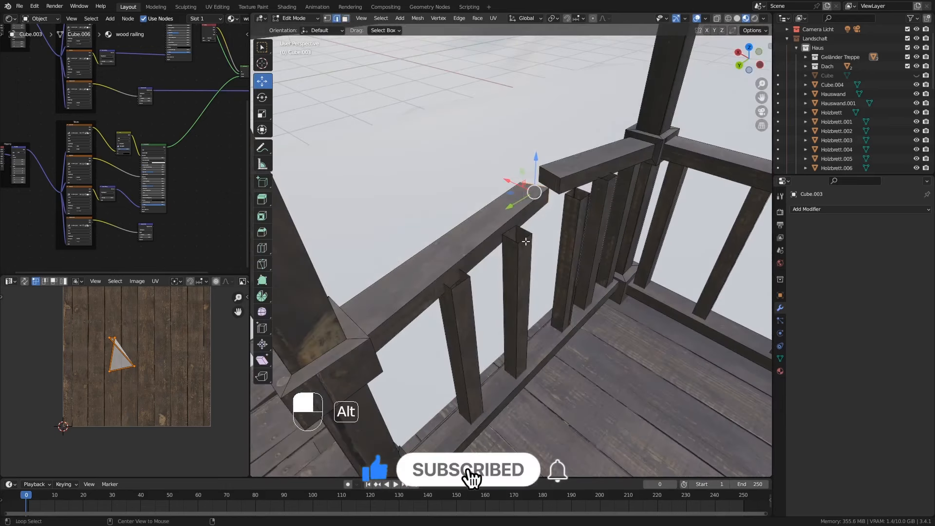
alt+click(509, 222)
middle_drag(509, 221, 522, 213)
drag(517, 199, 517, 207)
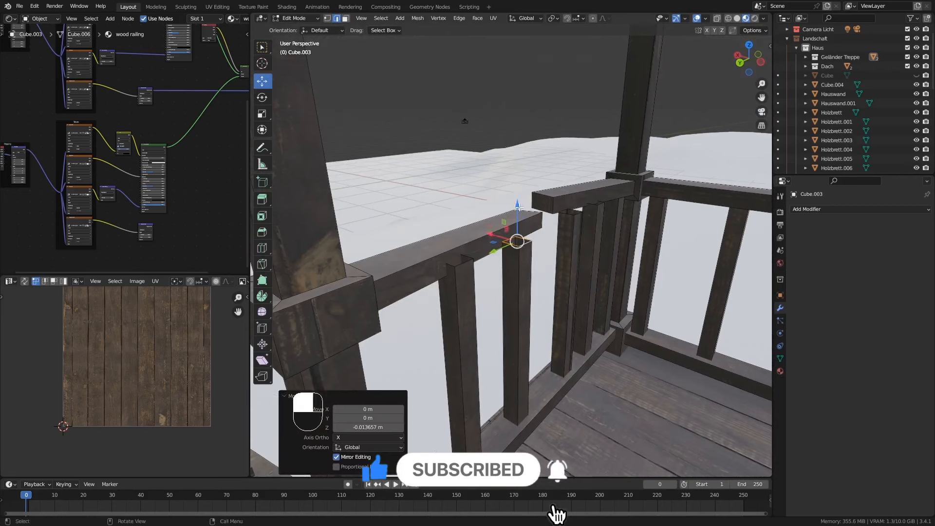
middle_drag(517, 207, 510, 221)
drag(501, 236, 474, 229)
middle_drag(474, 229, 478, 250)
Step: Shift the top loops of two more balusters near the rail break along X, the corner-side one by about 0.066 m, and finish editing
click(482, 255)
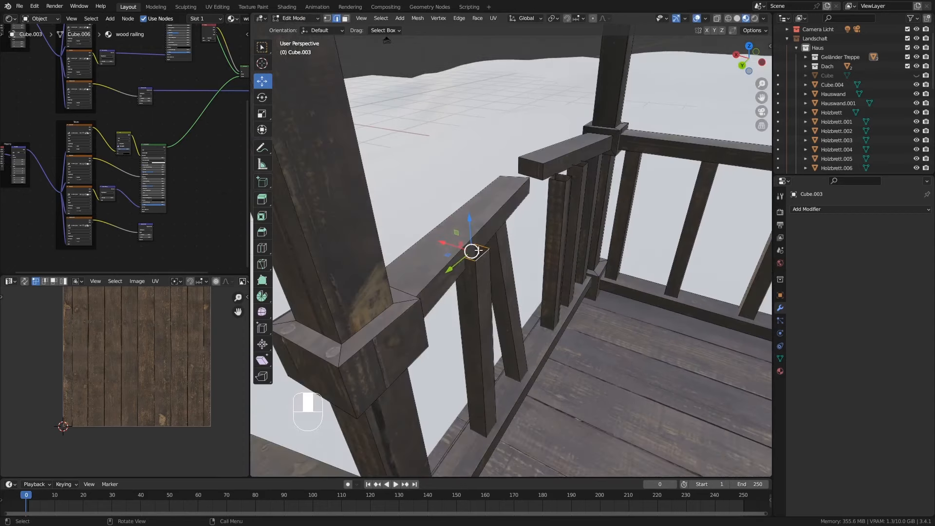
drag(453, 246, 429, 240)
middle_drag(429, 240, 591, 106)
click(496, 104)
key(g)
click(451, 120)
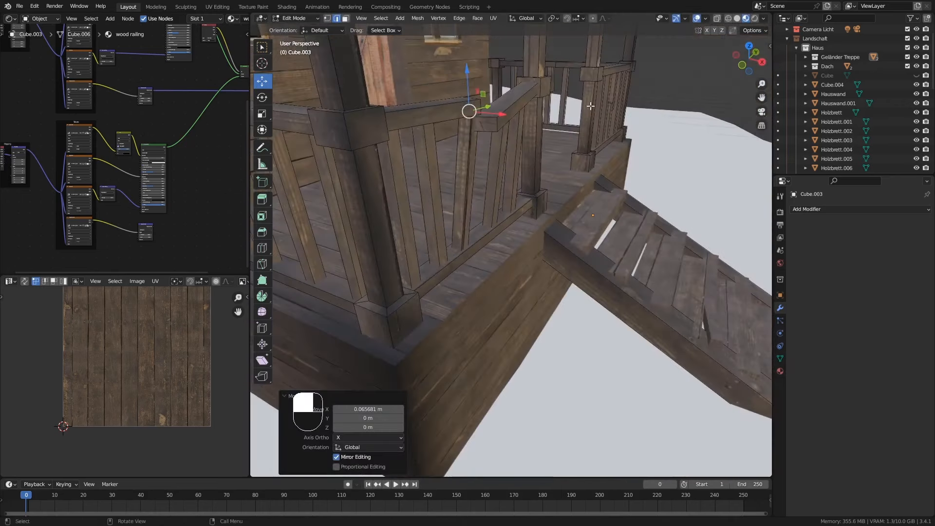
middle_drag(516, 109, 551, 110)
drag(500, 106, 496, 108)
middle_drag(489, 145, 504, 188)
key(Tab)
Step: Select the cabin's house wall and show its wood wall material settings
scroll(514, 125, down, 8)
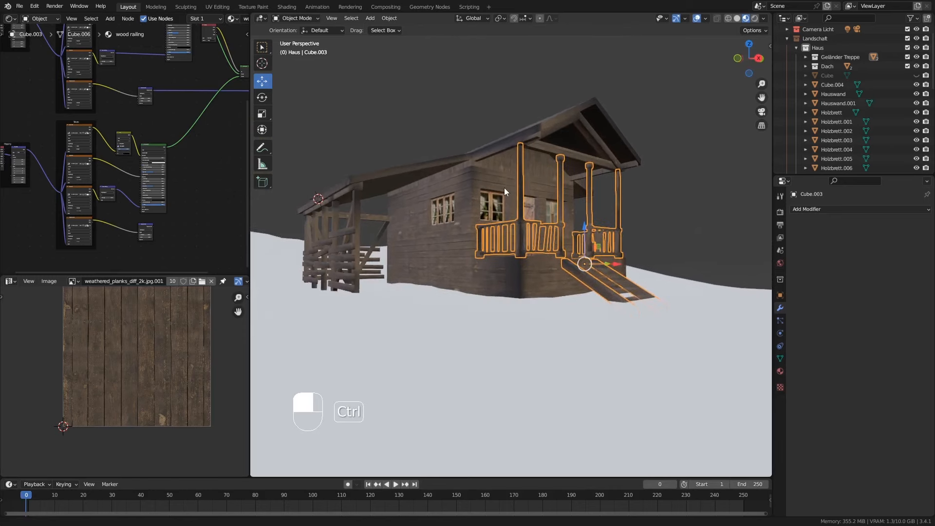
middle_drag(437, 211, 473, 197)
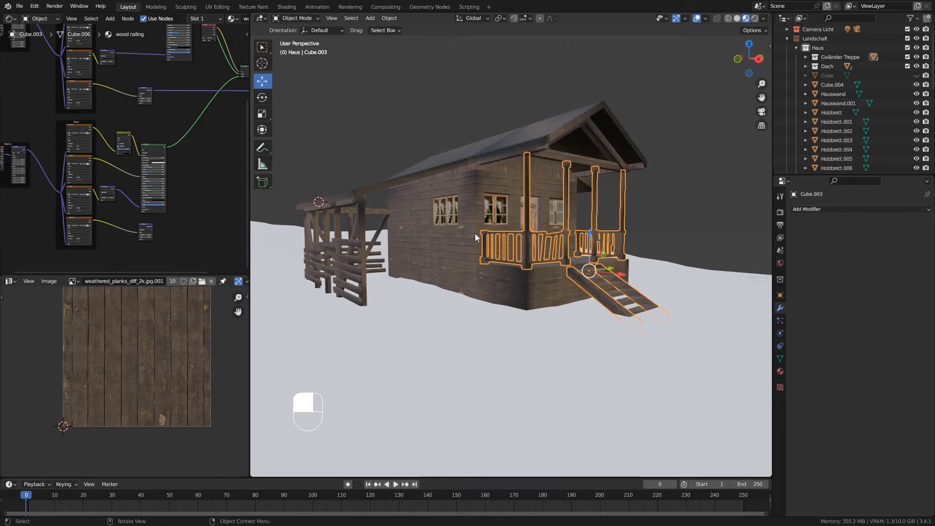
middle_drag(475, 233, 479, 271)
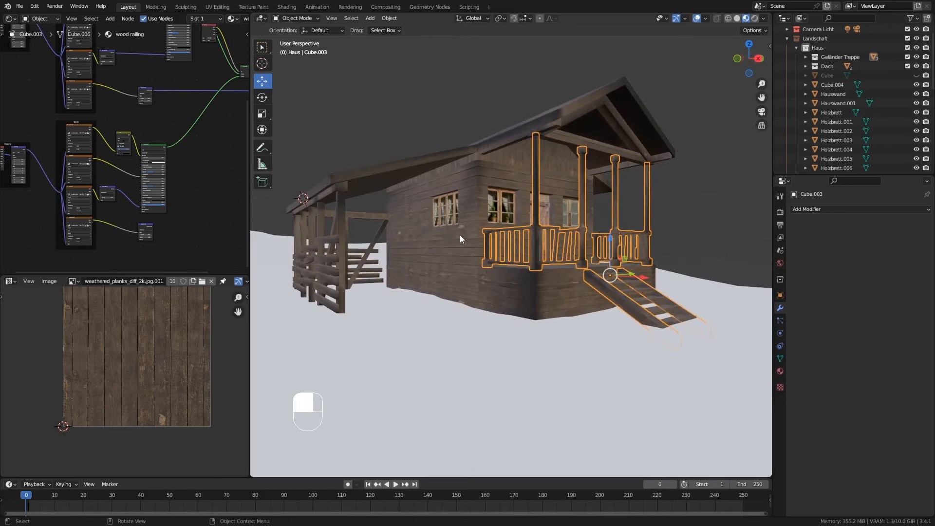
click(474, 215)
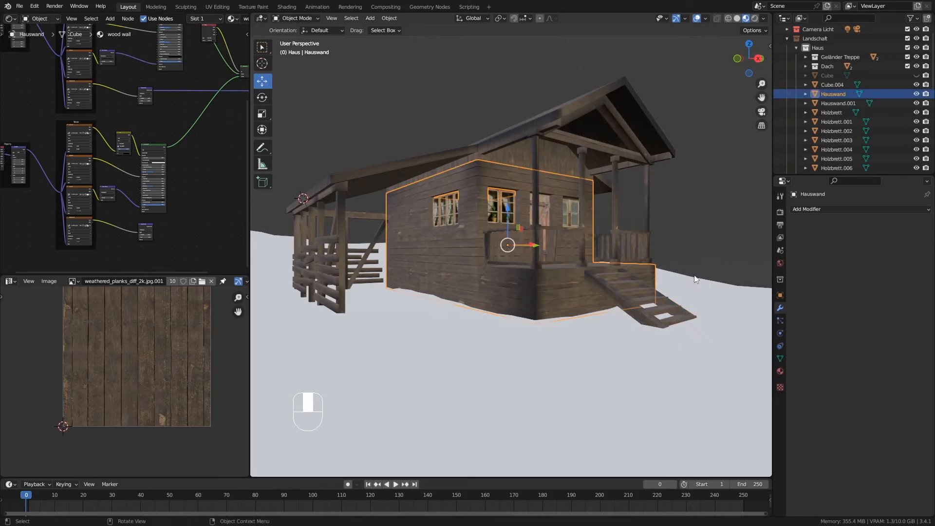
click(780, 371)
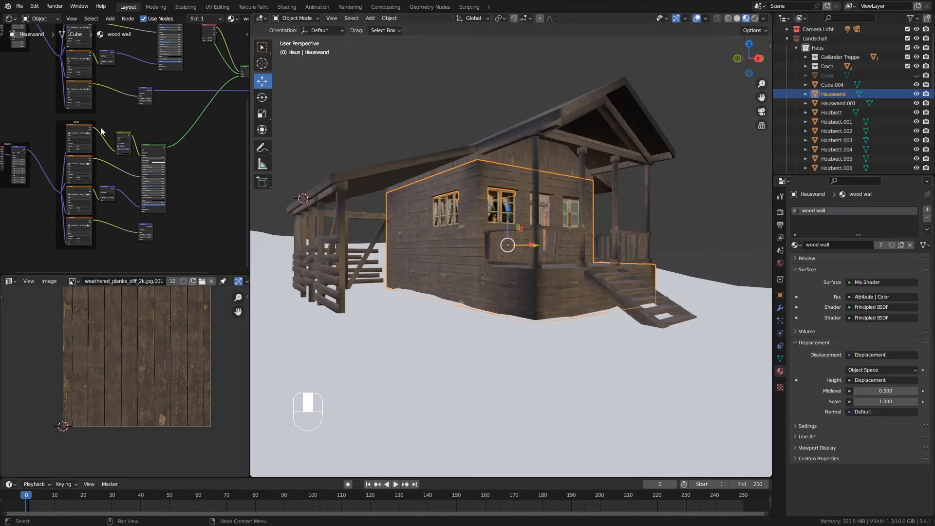
middle_drag(104, 90, 109, 121)
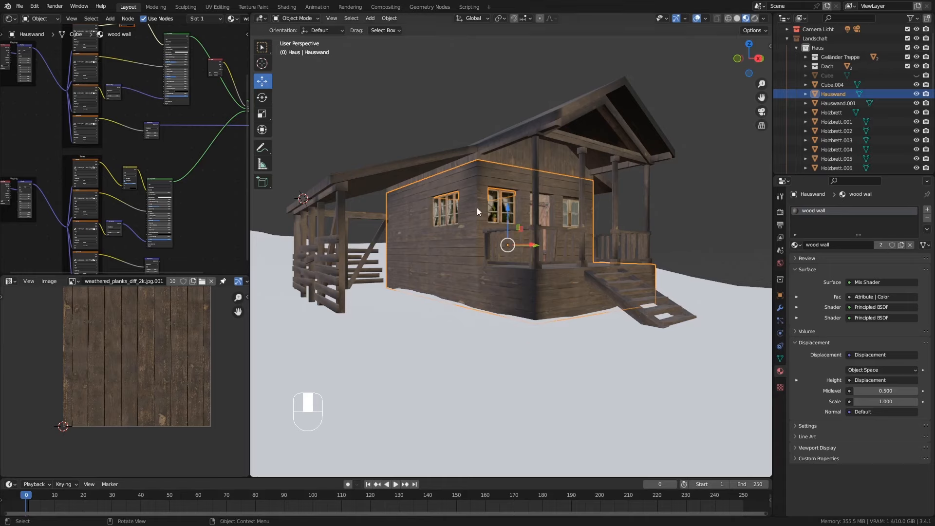
middle_drag(477, 207, 527, 290)
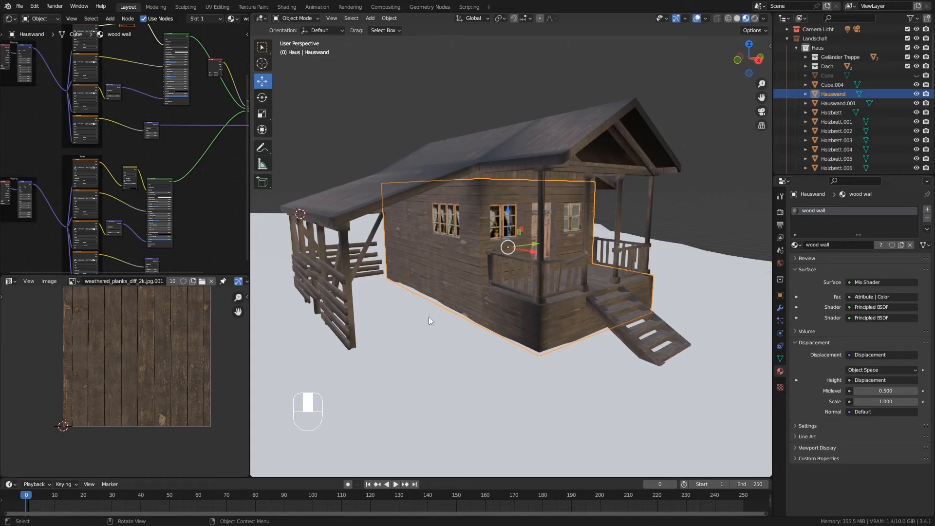
middle_drag(543, 315, 550, 313)
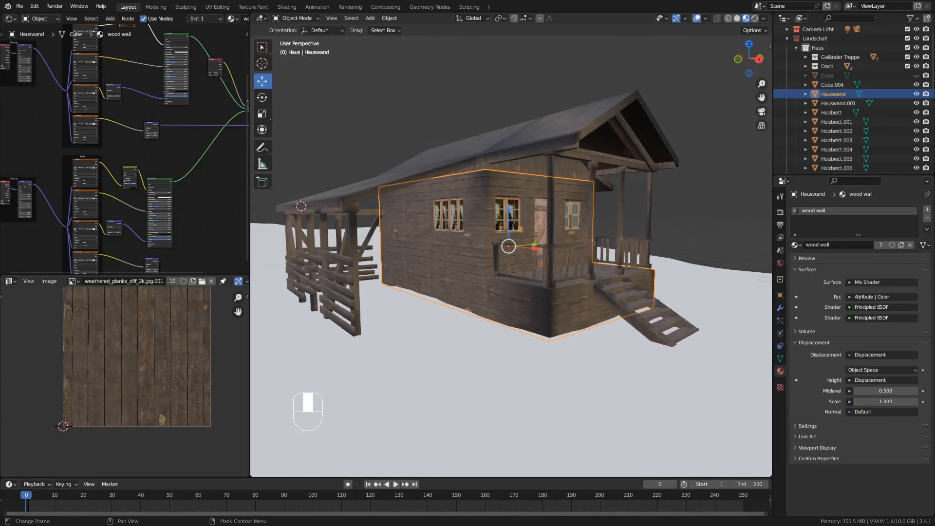
Step: Switch to Chrome and browse Poly Haven's wood textures for a second weathered plank texture, and return to Blender
drag(0, 105, 414, 2)
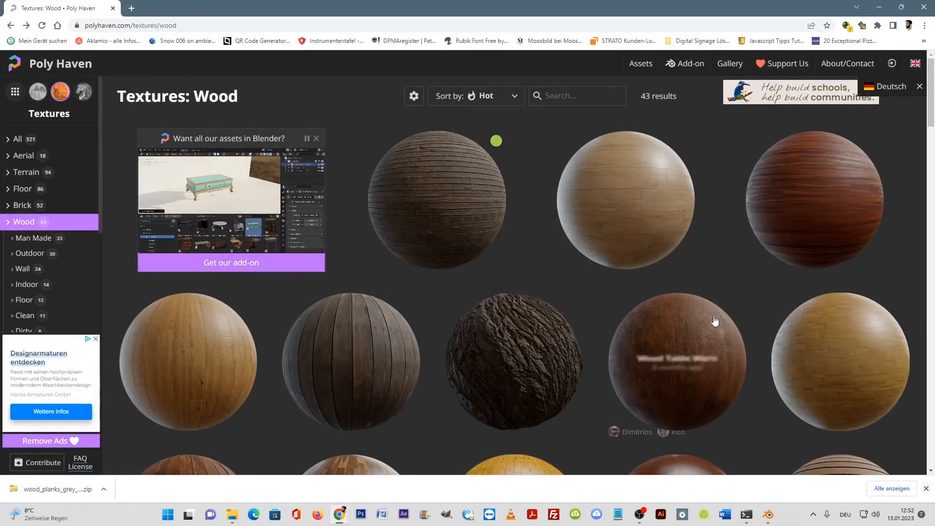
scroll(502, 297, down, 3)
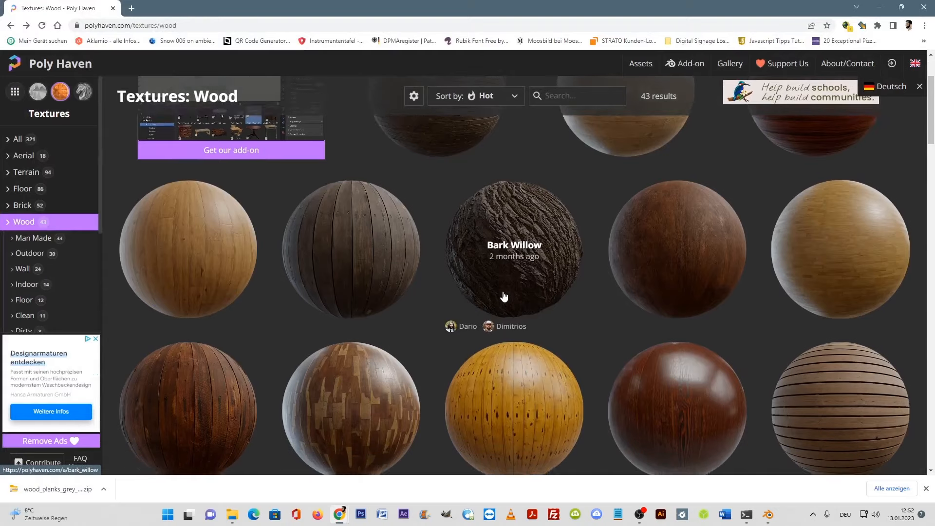
scroll(504, 294, down, 5)
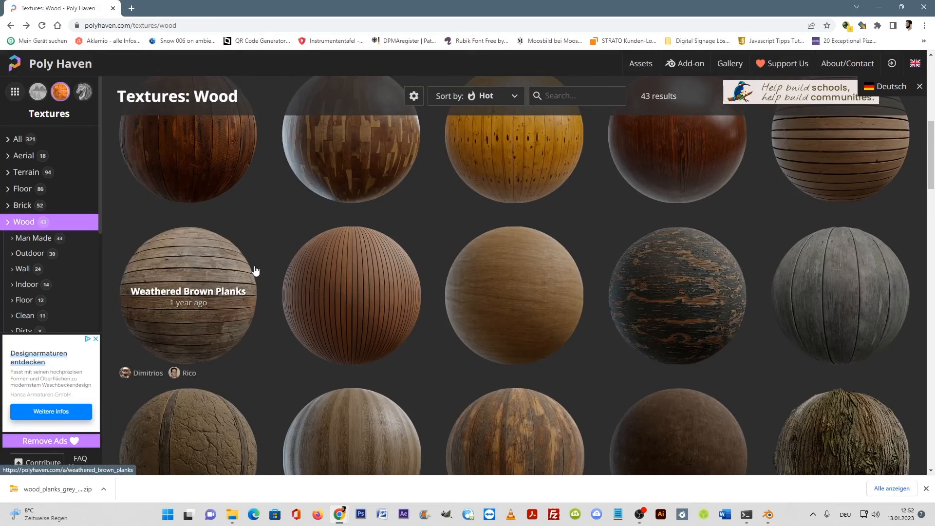
scroll(255, 270, up, 5)
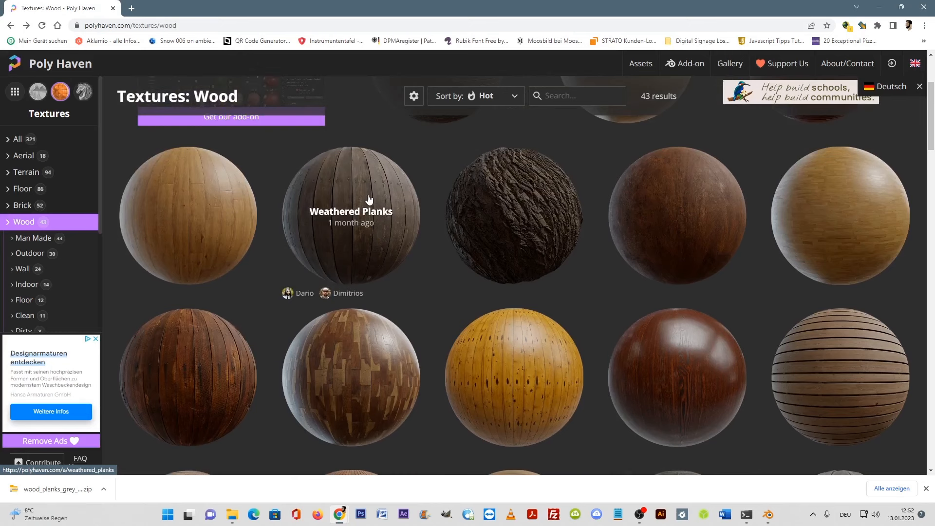
scroll(369, 199, down, 2)
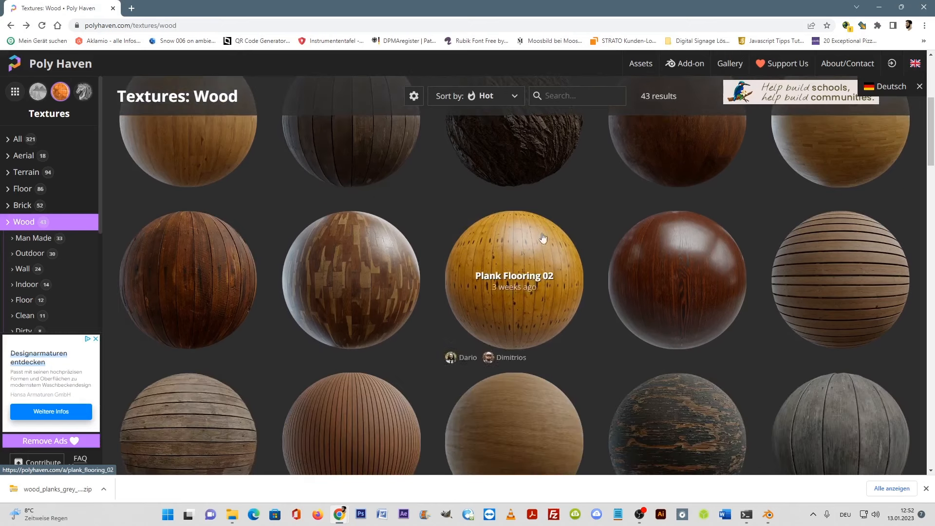
scroll(412, 307, up, 1)
scroll(511, 230, down, 2)
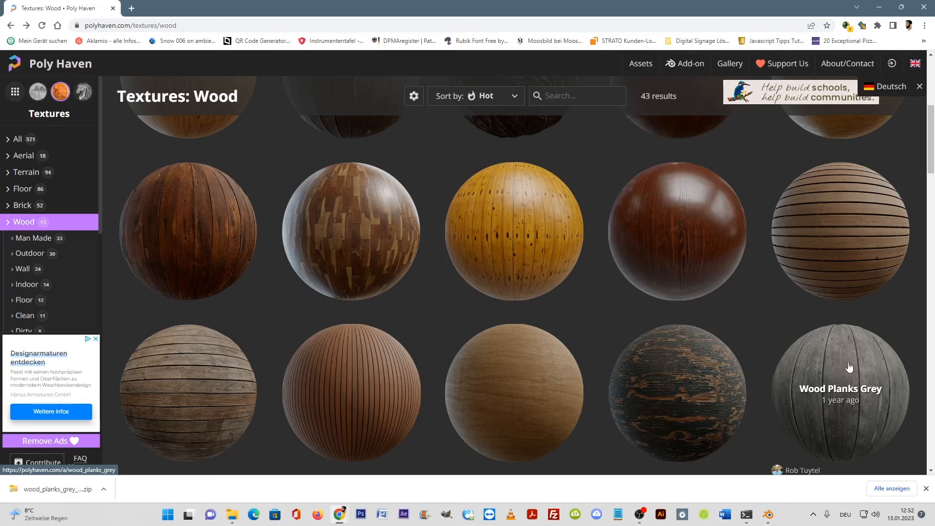
scroll(627, 340, down, 1)
scroll(626, 339, down, 1)
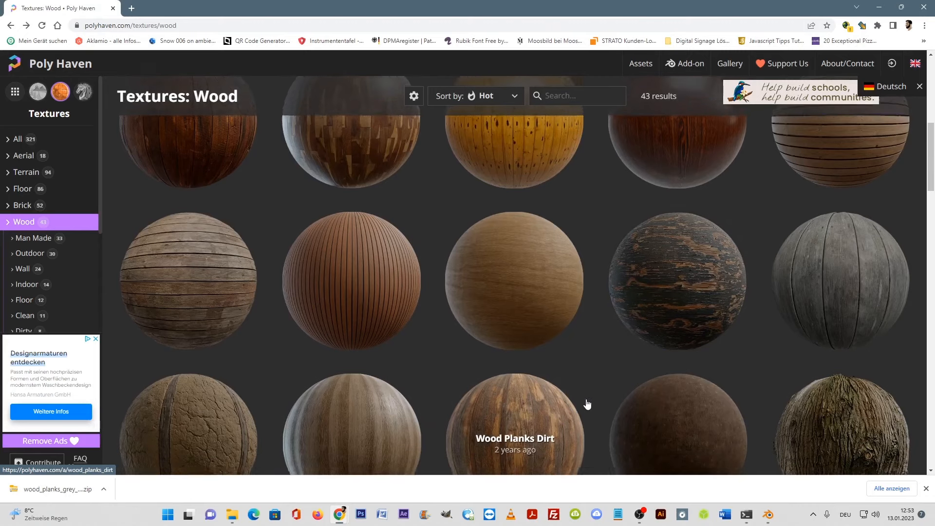
scroll(586, 403, down, 1)
scroll(545, 392, down, 2)
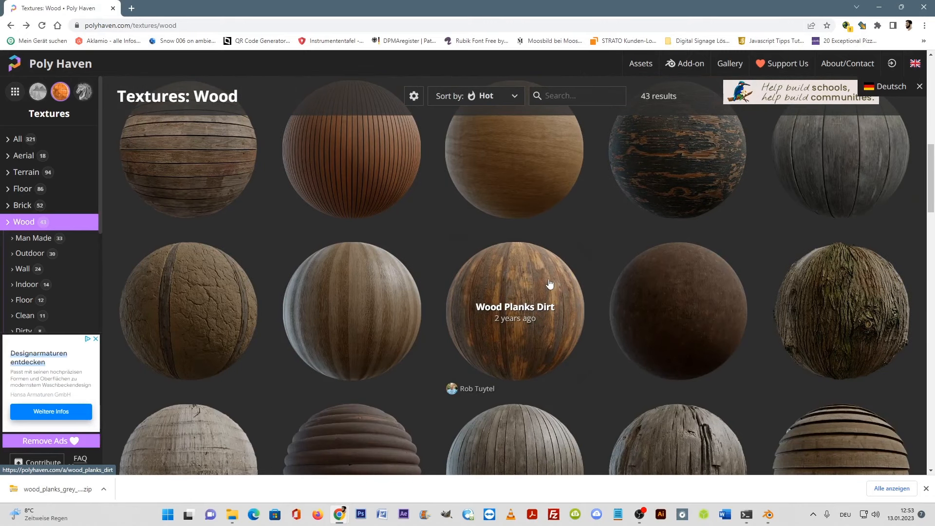
scroll(547, 282, down, 1)
scroll(550, 284, up, 3)
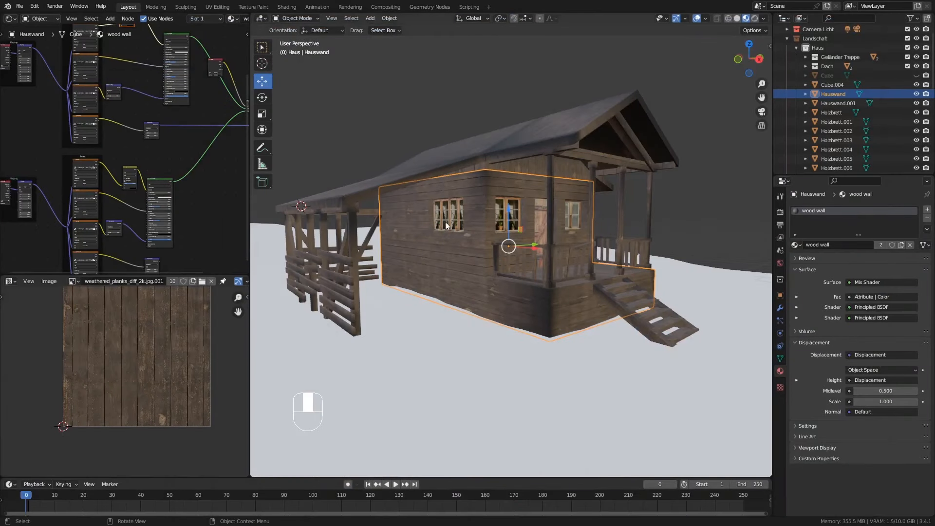
Step: Add a second material slot to the house wall with a new material named wood wall 2
click(929, 210)
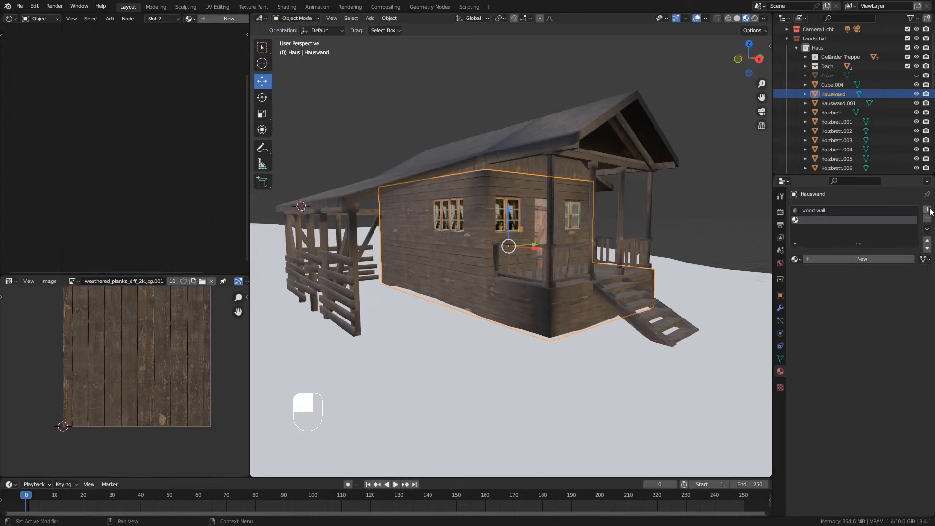
click(867, 260)
click(843, 259)
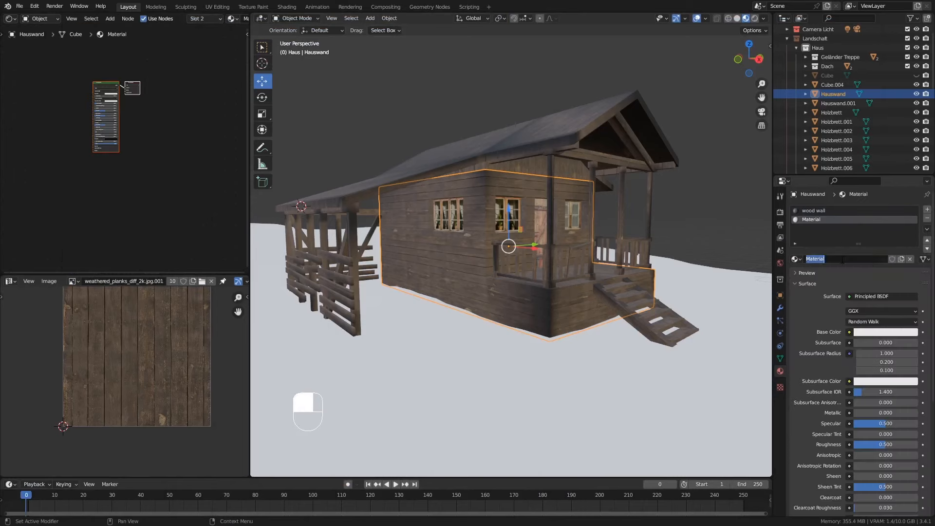
text(wood wall 2)
key(Return)
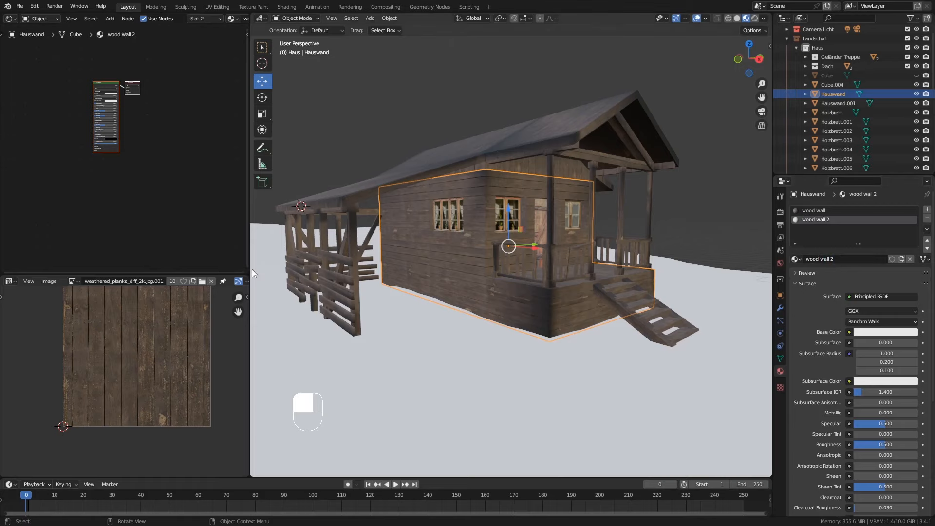
Step: Widen the shader node editor to make room for the wood wall 2 material's nodes, and deselect the shader node
drag(250, 271, 404, 270)
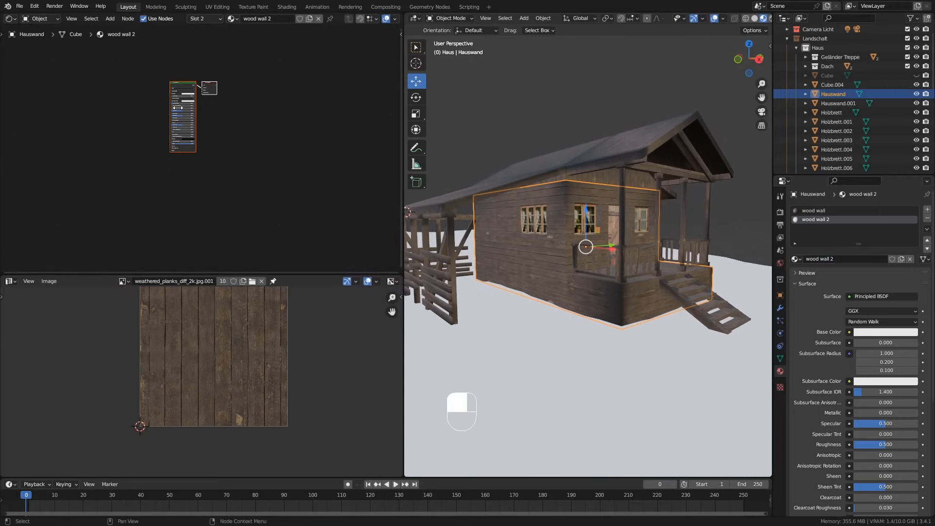
scroll(178, 107, up, 1)
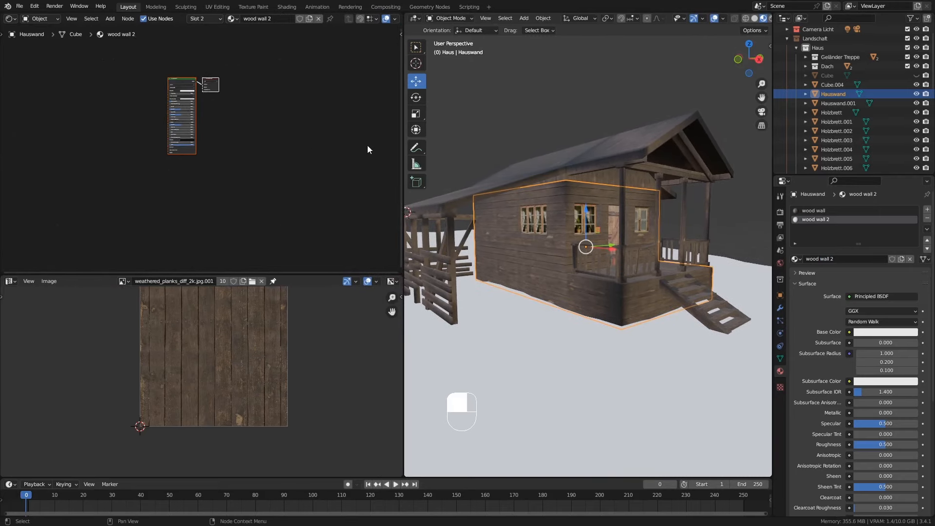
scroll(234, 33, up, 4)
right_click(234, 33)
click(367, 103)
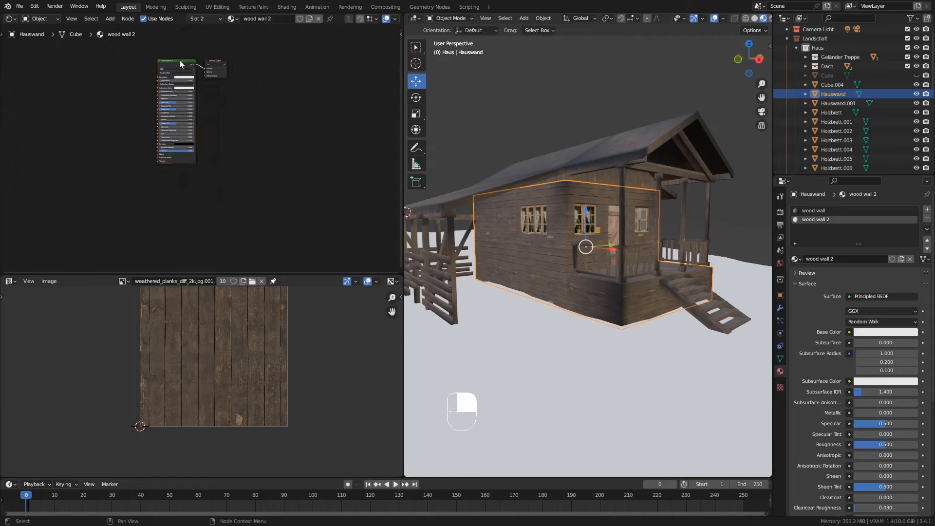
Step: Move the Principled BSDF and Material Output nodes of wood wall 2 aside to free space for texture nodes
click(177, 61)
mouse_move(177, 64)
mouse_down()
mouse_move(190, 65)
mouse_move(176, 63)
mouse_up()
drag(254, 165, 279, 112)
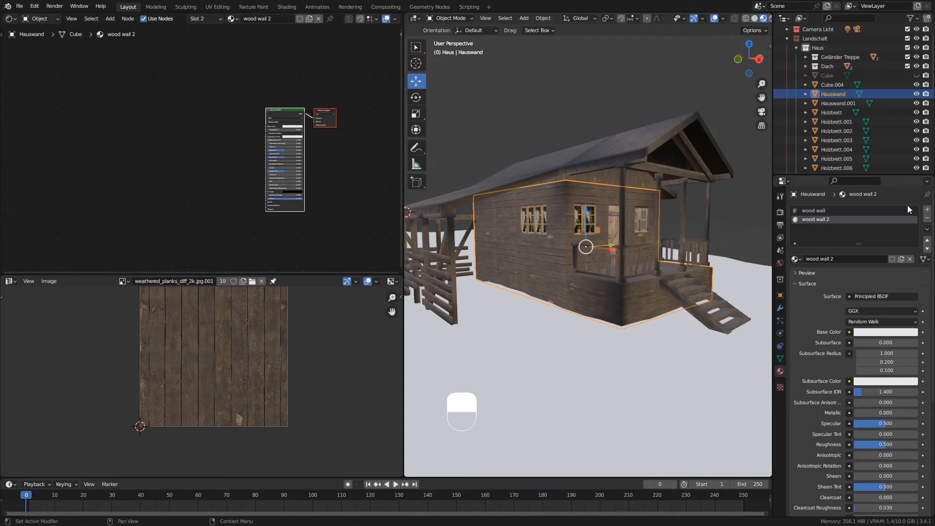
Step: Start the Principled Texture Setup for the Principled BSDF node and browse to the Texturen\Holz\textures folder
click(276, 115)
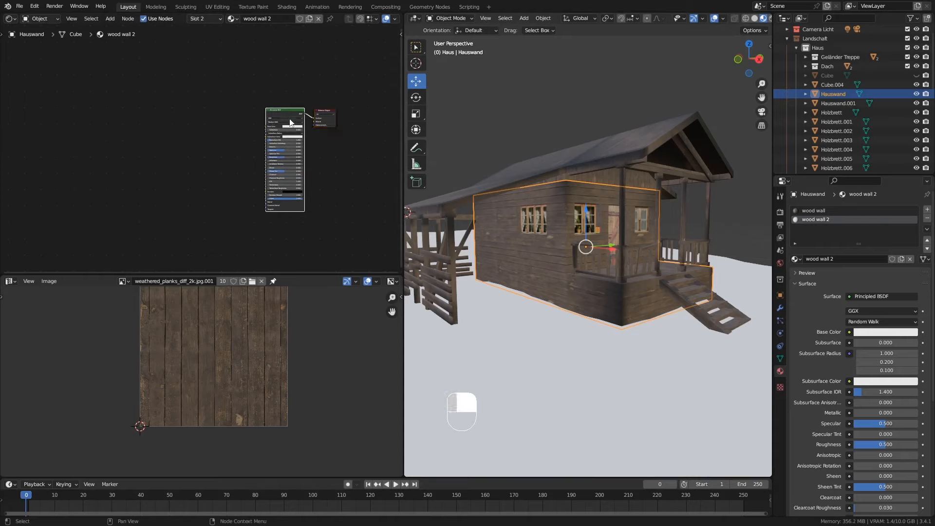
ctrl+middle_drag(278, 115, 299, 76)
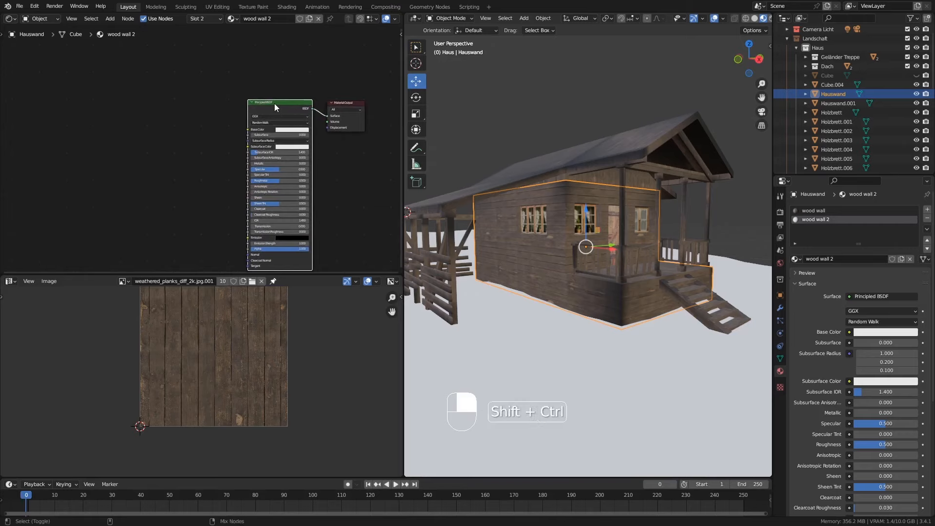
key(ctrl+shift+t)
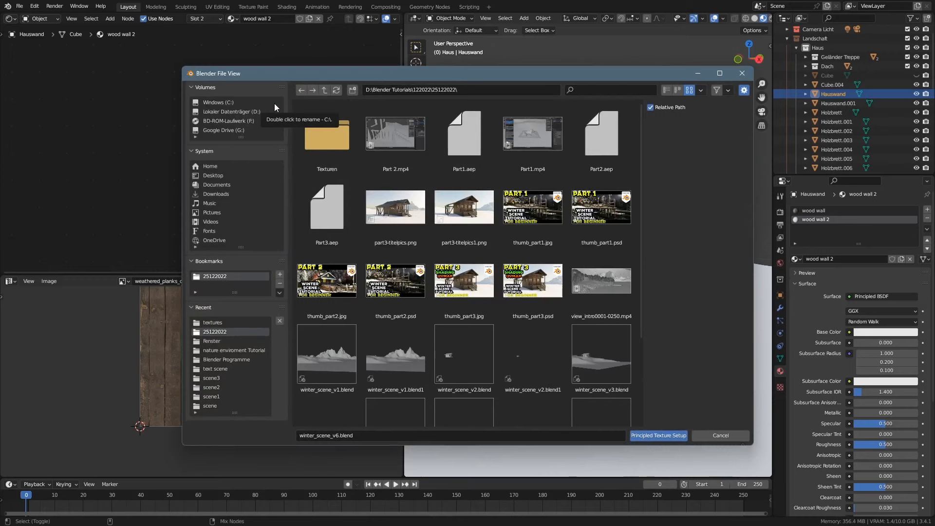
click(329, 133)
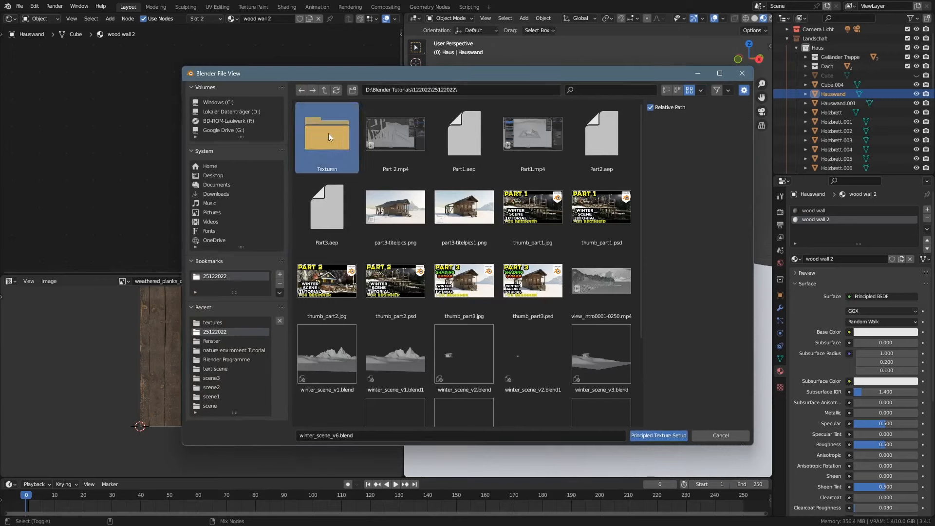
double_click(328, 133)
double_click(400, 132)
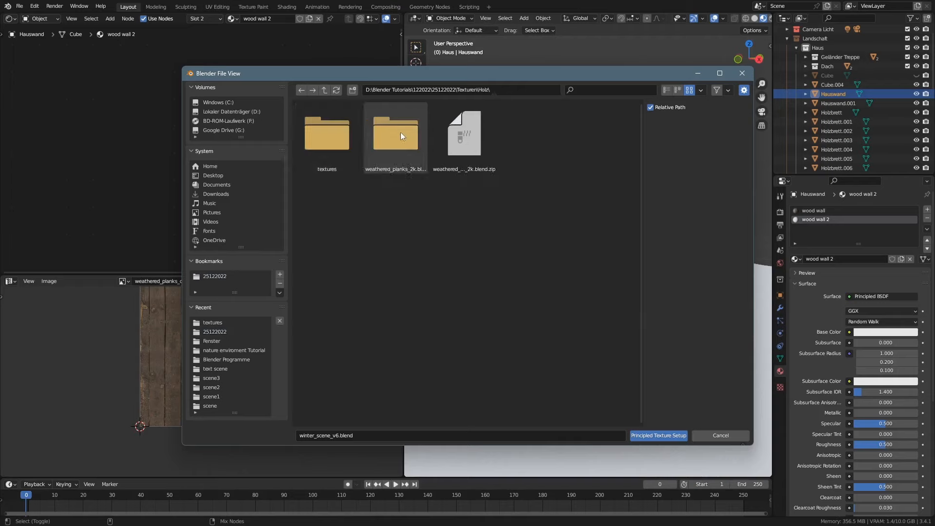
double_click(326, 141)
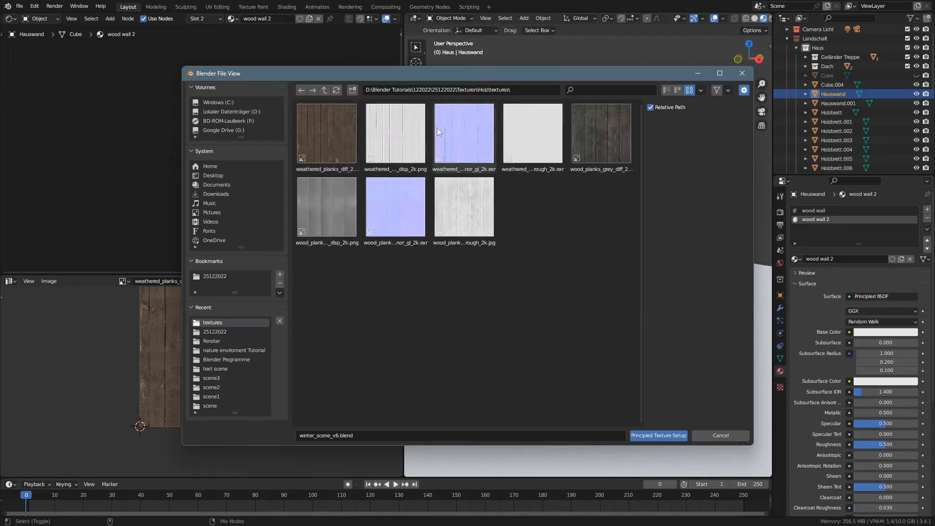
Step: Load the wood_planks_grey 2k diffuse, displacement, normal and roughness maps into the wood wall 2 material
click(591, 128)
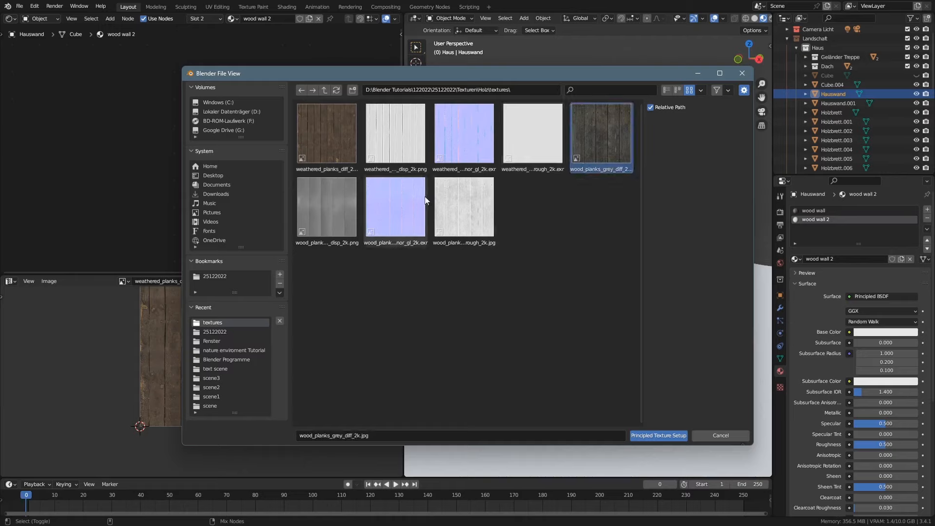
ctrl+click(327, 208)
ctrl+click(381, 207)
ctrl+click(441, 206)
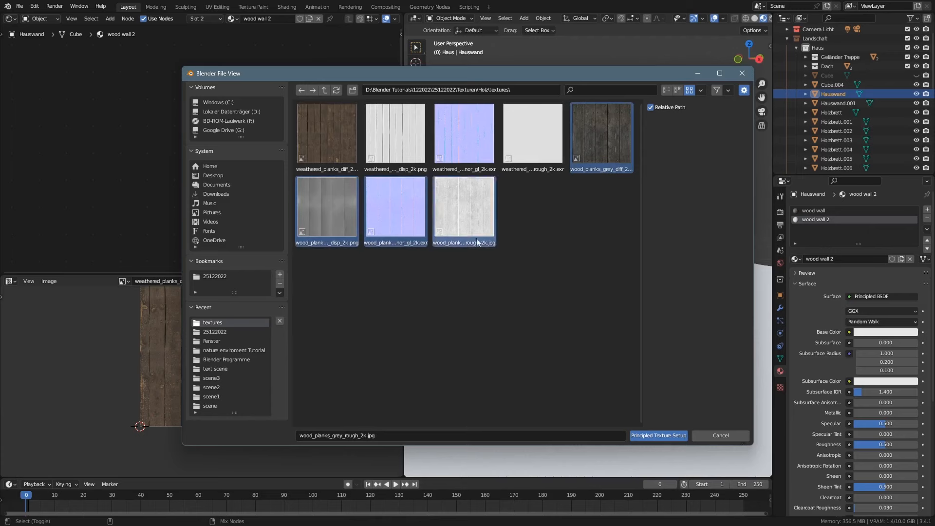
click(644, 435)
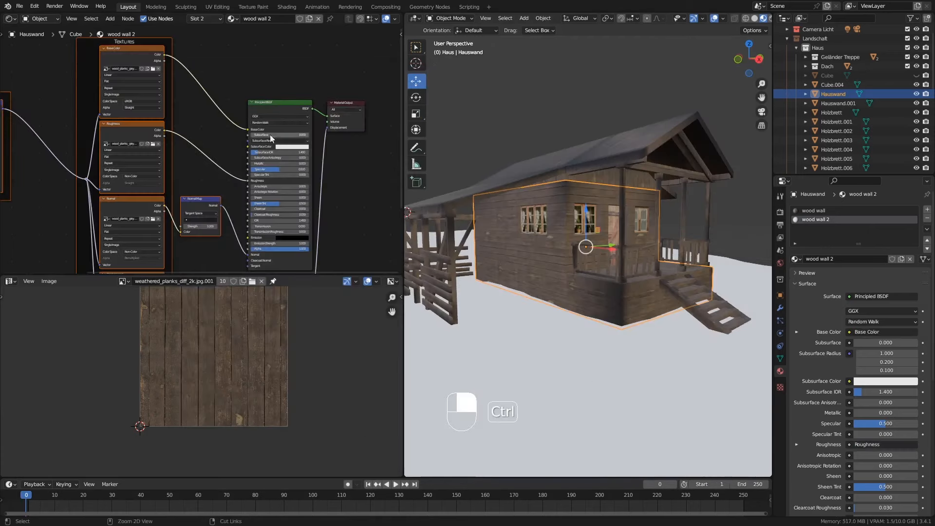
ctrl+middle_drag(281, 178, 301, 208)
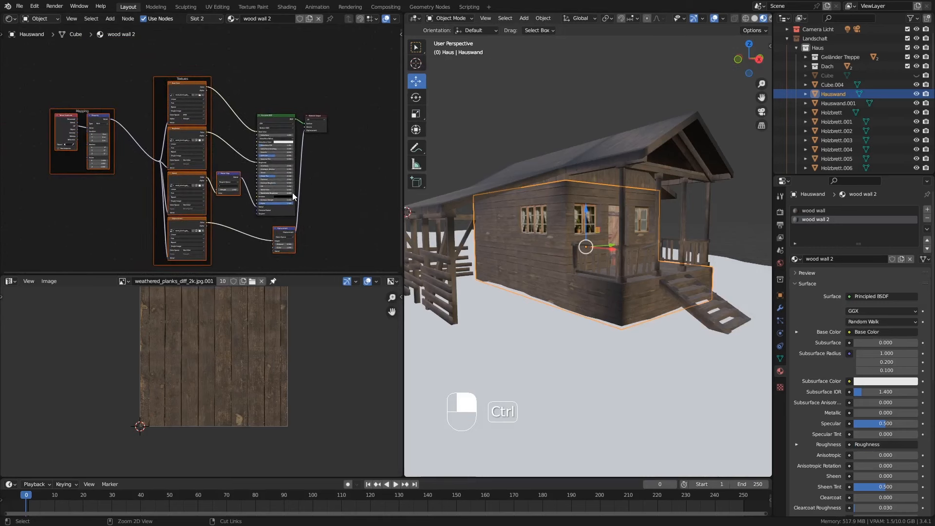
Step: Put the house wall mesh into Edit Mode with face selection active
middle_drag(576, 287, 568, 250)
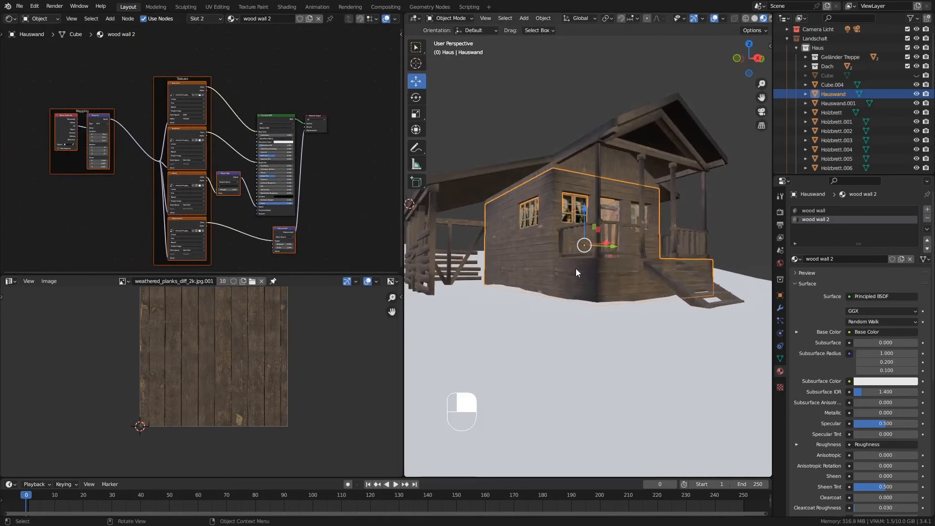
ctrl+middle_drag(637, 302, 541, 193)
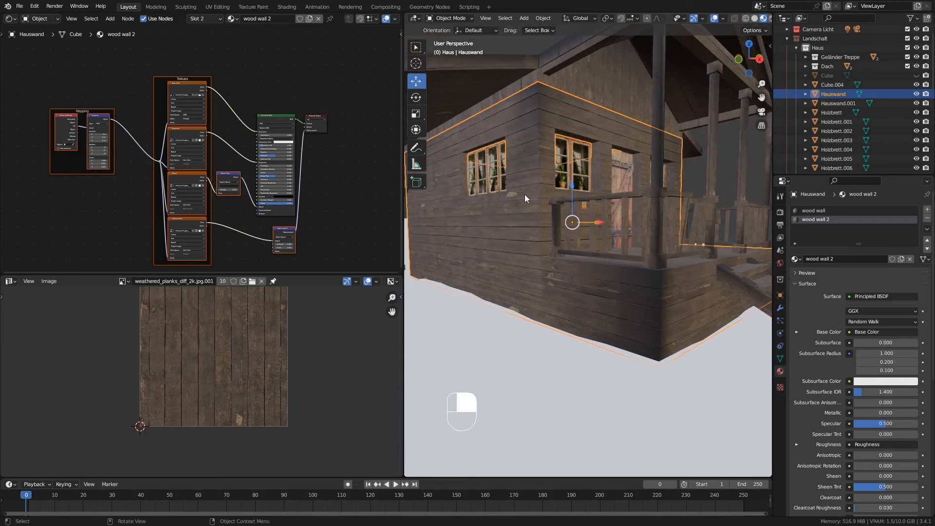
key(Tab)
shift+middle_drag(517, 210, 537, 223)
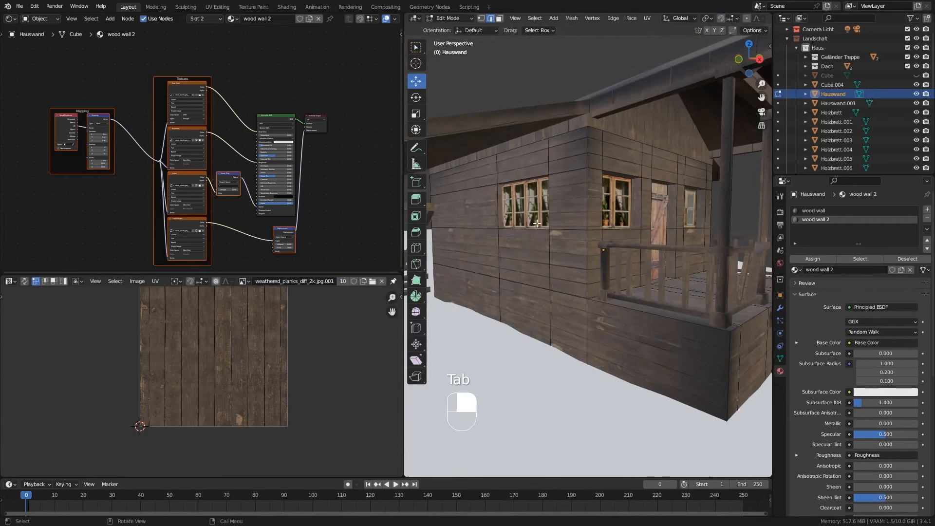
click(558, 186)
click(498, 20)
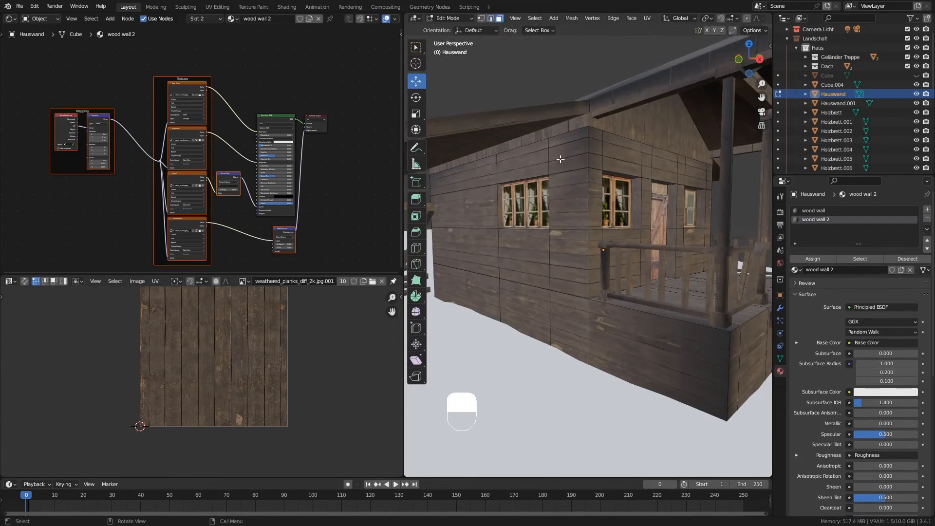
Step: Examine the wall's face division by selecting individual faces around the side window and the front corner
click(560, 156)
click(563, 204)
click(560, 271)
click(526, 262)
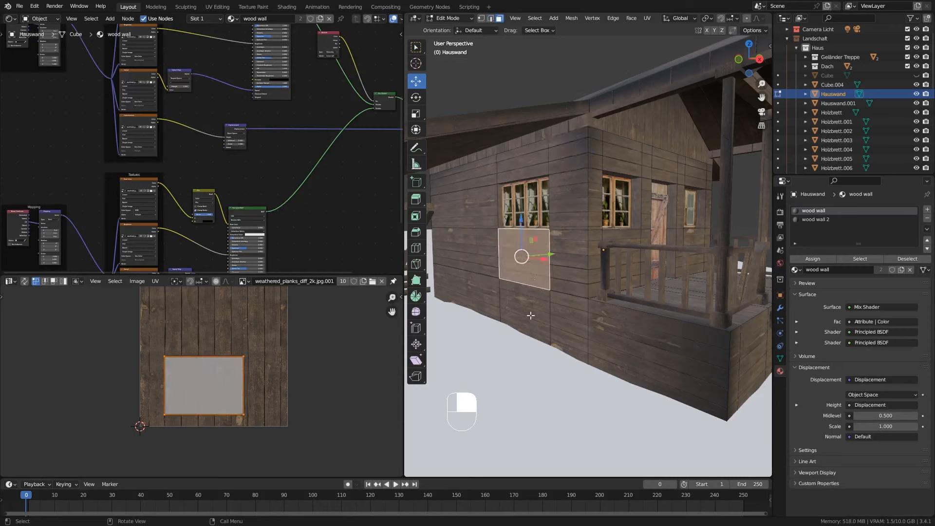
click(569, 325)
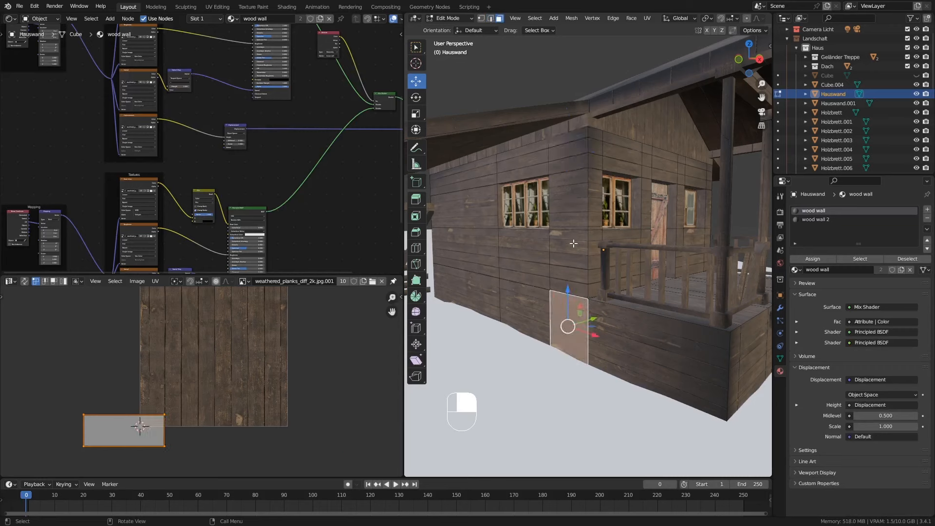
middle_drag(584, 317, 535, 227)
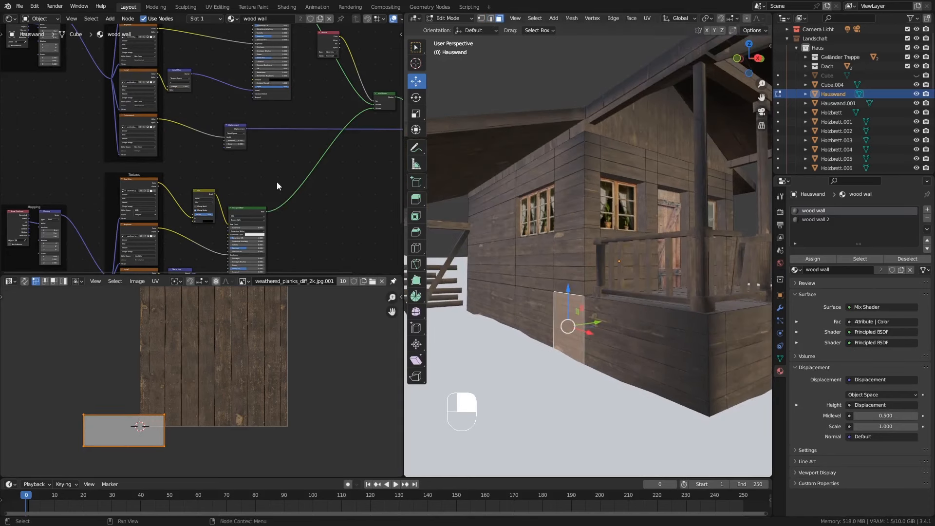
middle_drag(534, 270, 597, 327)
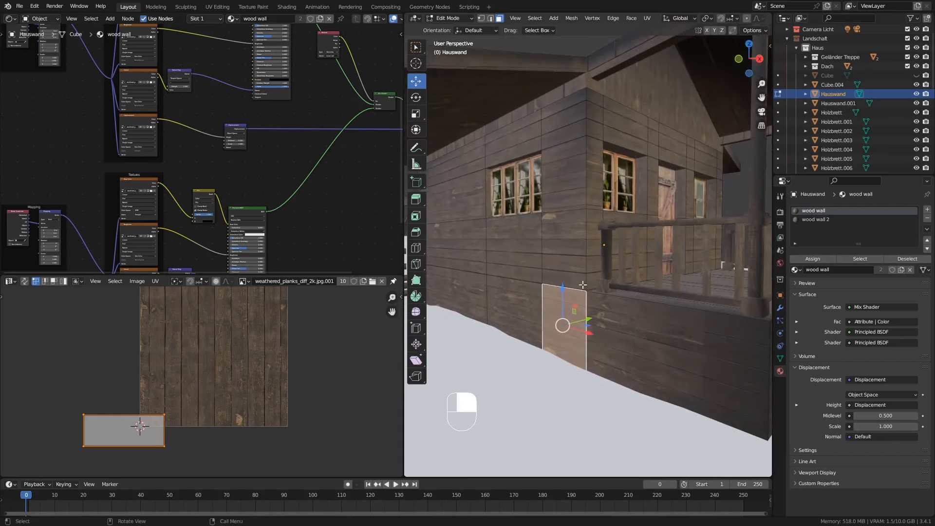
scroll(580, 263, up, 2)
click(572, 242)
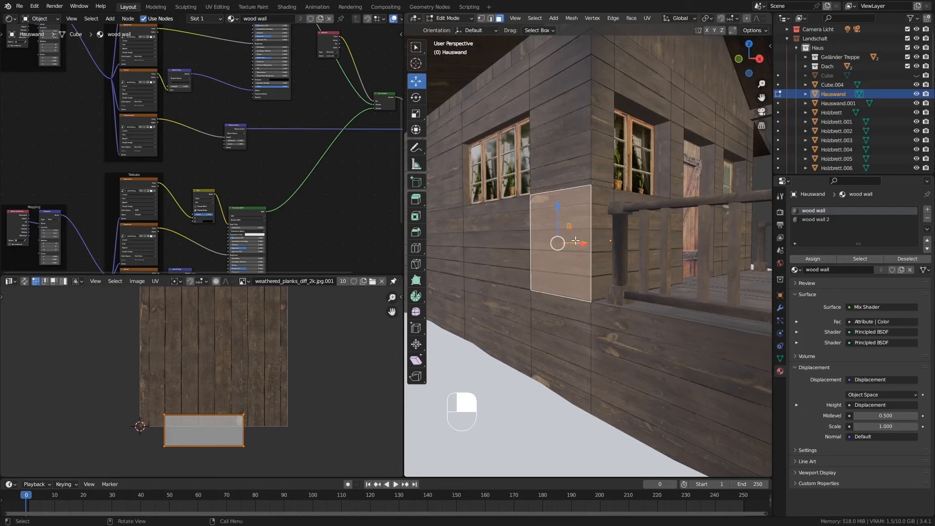
Step: Add two horizontal loop cuts around the house wall below the windows along the plank joints, with slide factors of about 0.14 and 0.28
key(ctrl+r)
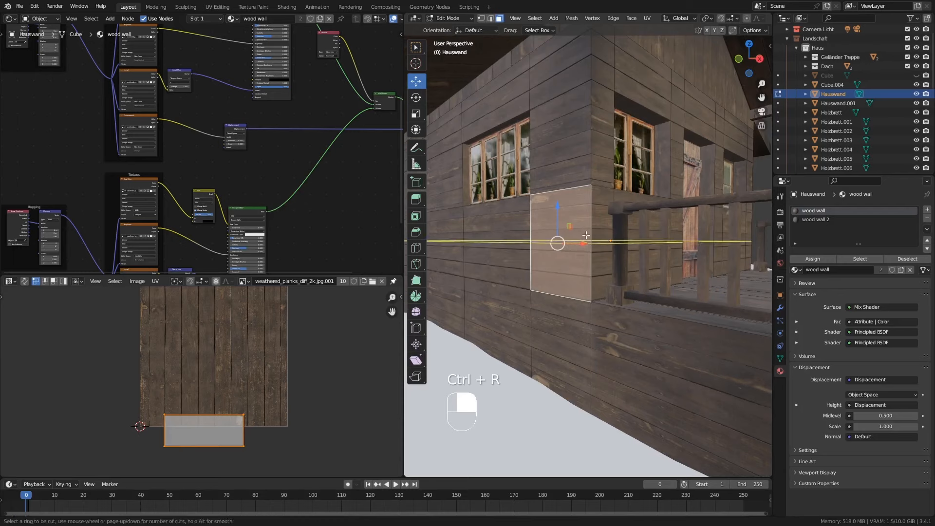
click(589, 238)
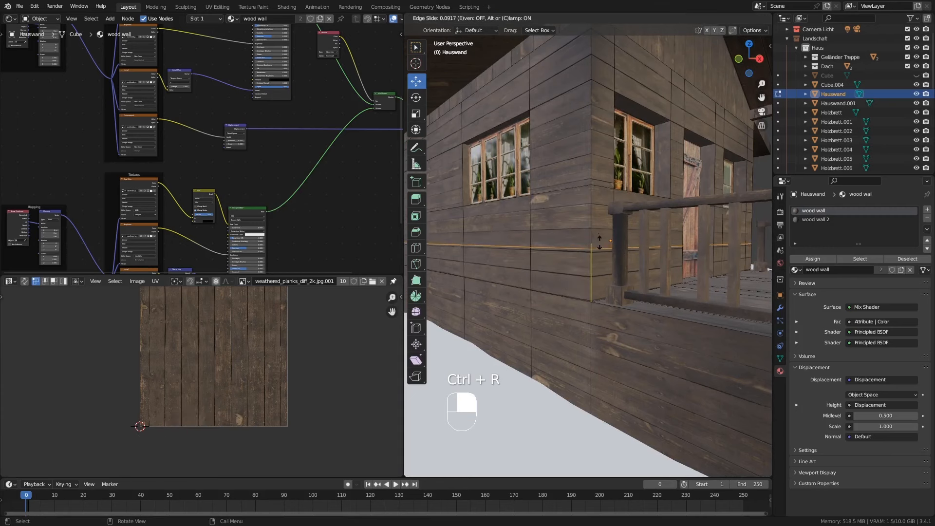
click(591, 247)
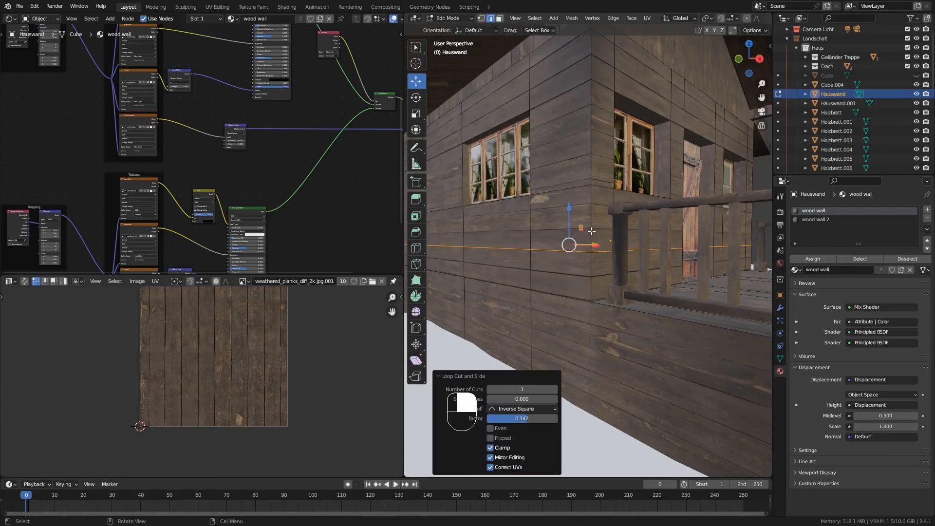
key(ctrl+r)
click(591, 232)
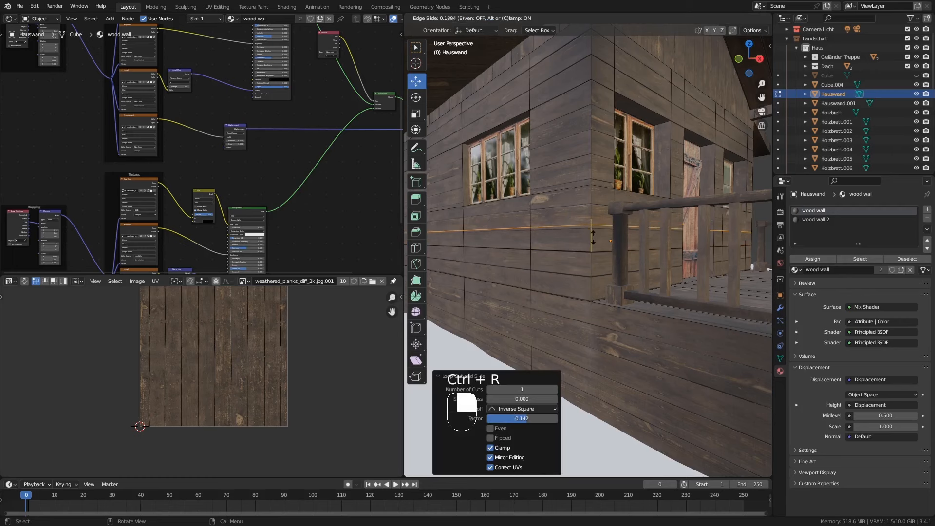
click(594, 240)
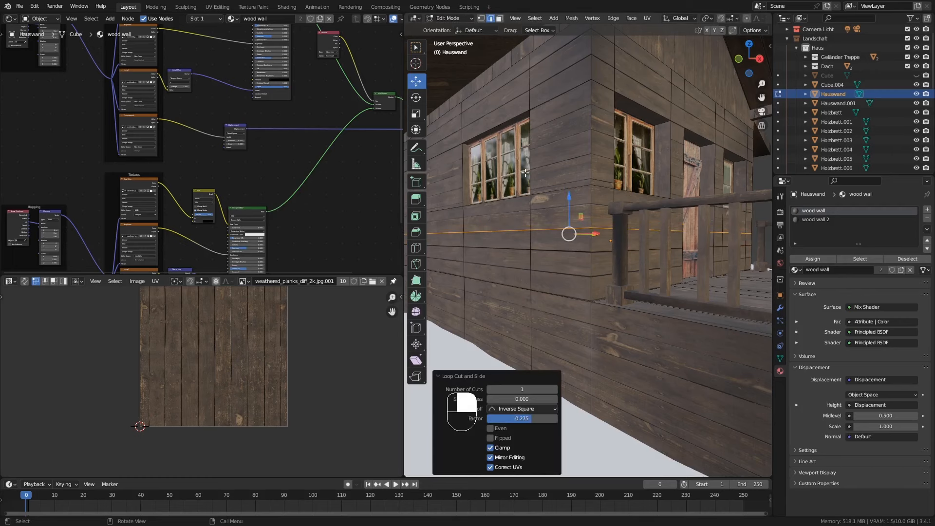
Step: Add two horizontal loop cuts around the house wall above the windows along the plank joints, with slide factors of about 0.28 and -0.17
middle_drag(528, 177, 559, 176)
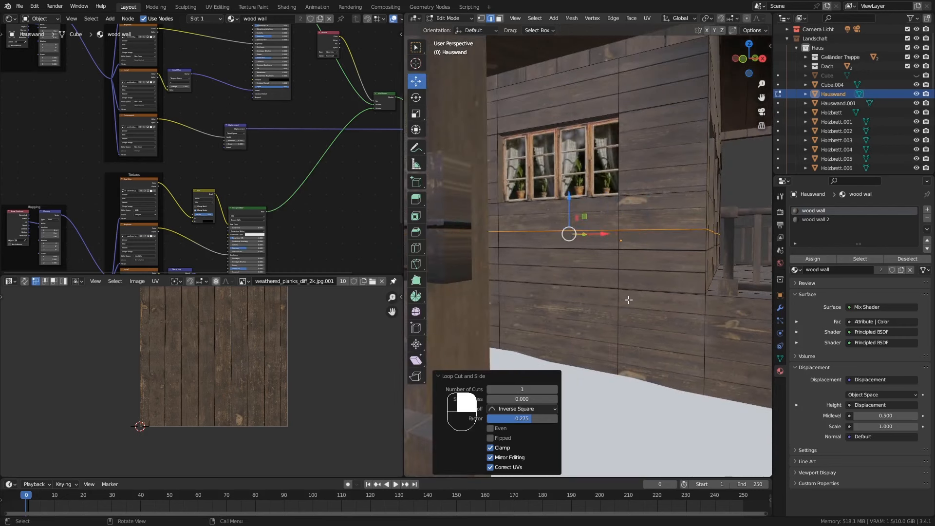
middle_drag(629, 300, 609, 301)
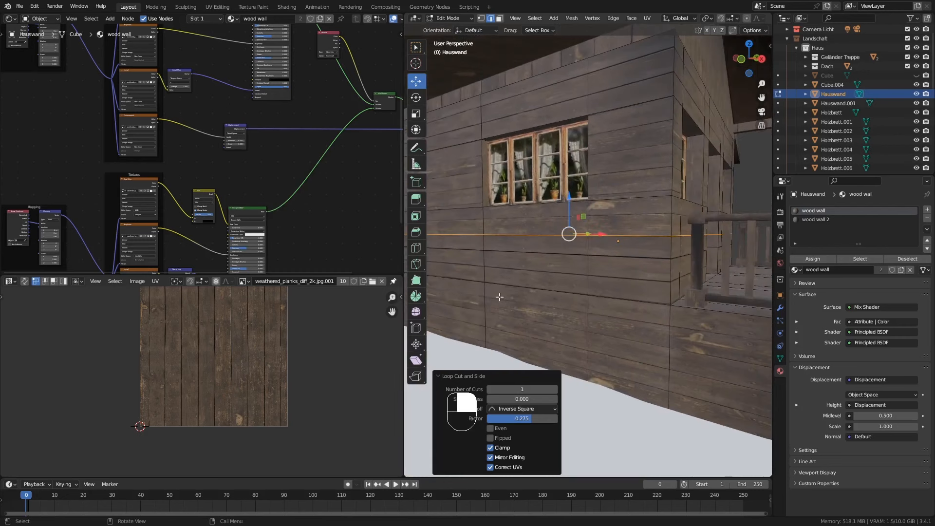
middle_drag(566, 278, 563, 282)
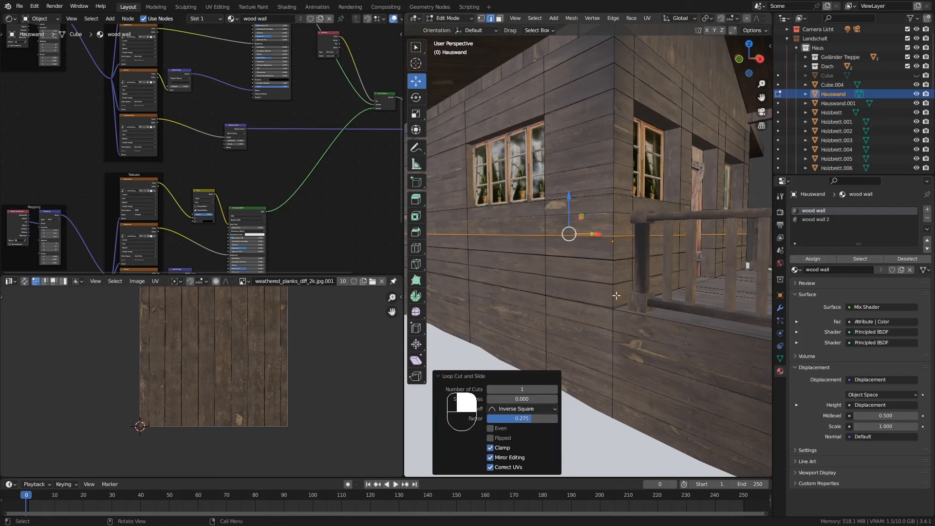
shift+middle_drag(585, 147, 612, 165)
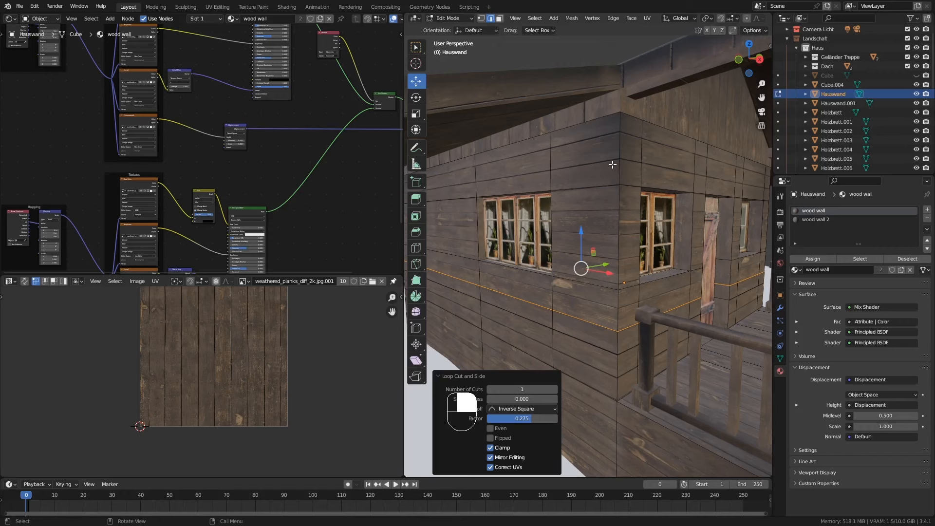
middle_drag(615, 169, 617, 174)
key(ctrl)
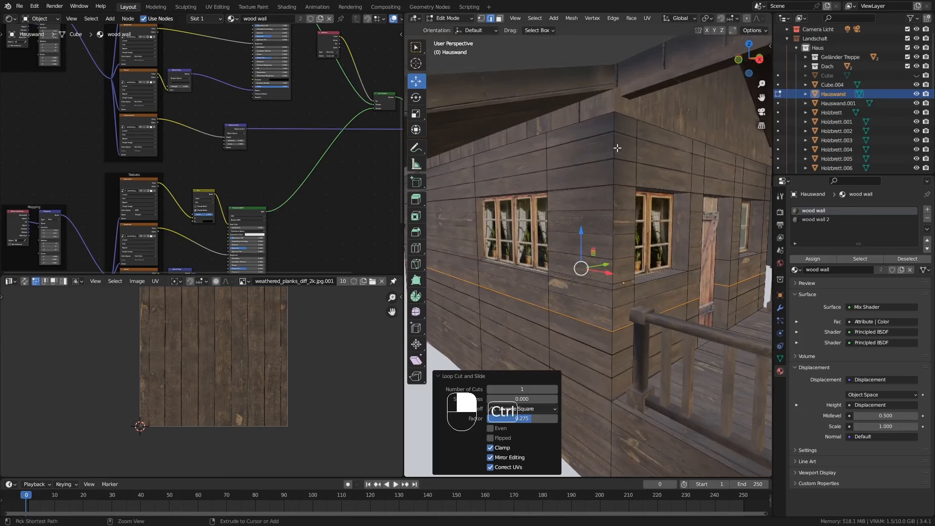
key(ctrl+r)
click(619, 152)
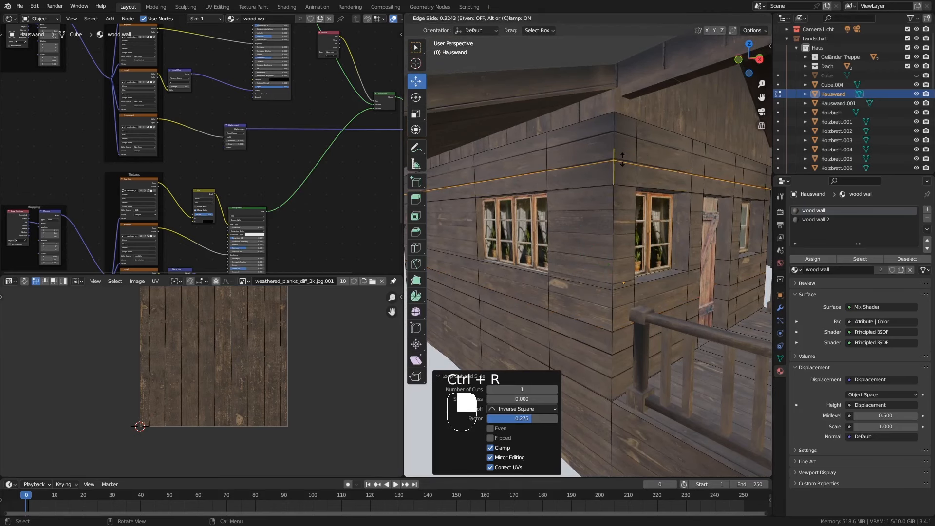
click(621, 157)
key(ctrl)
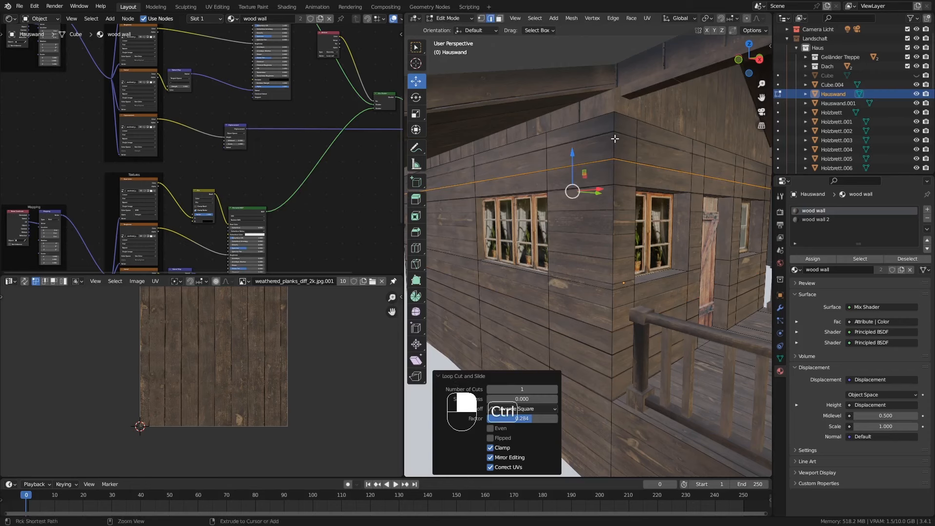
key(ctrl+r)
click(614, 139)
click(615, 135)
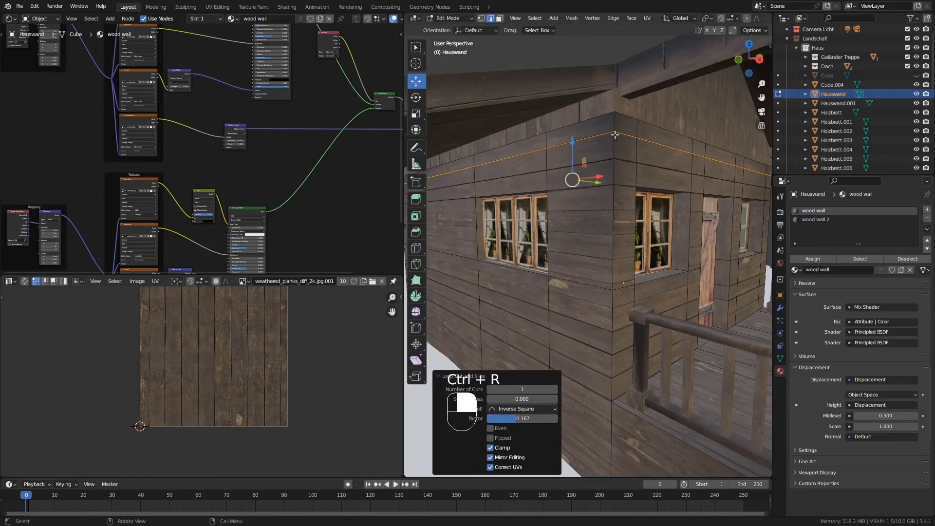
middle_drag(615, 302, 613, 263)
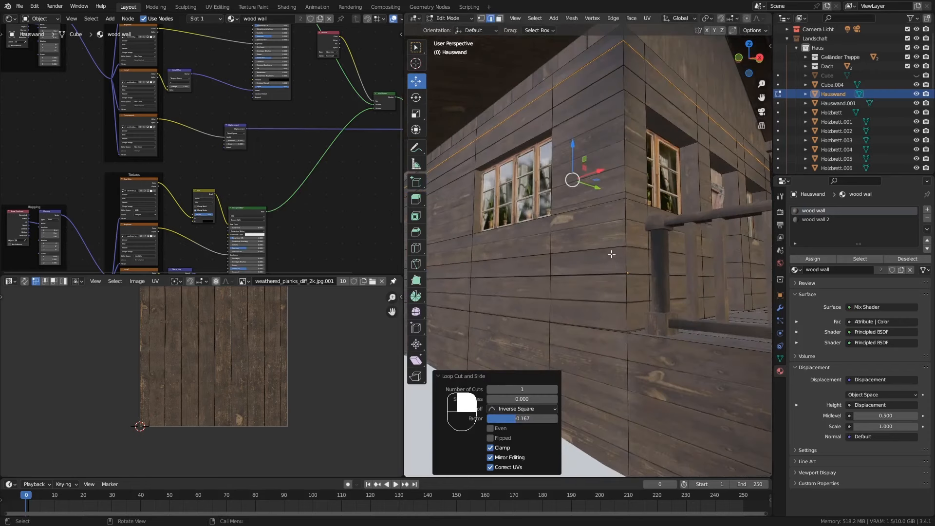
scroll(591, 19, down, 5)
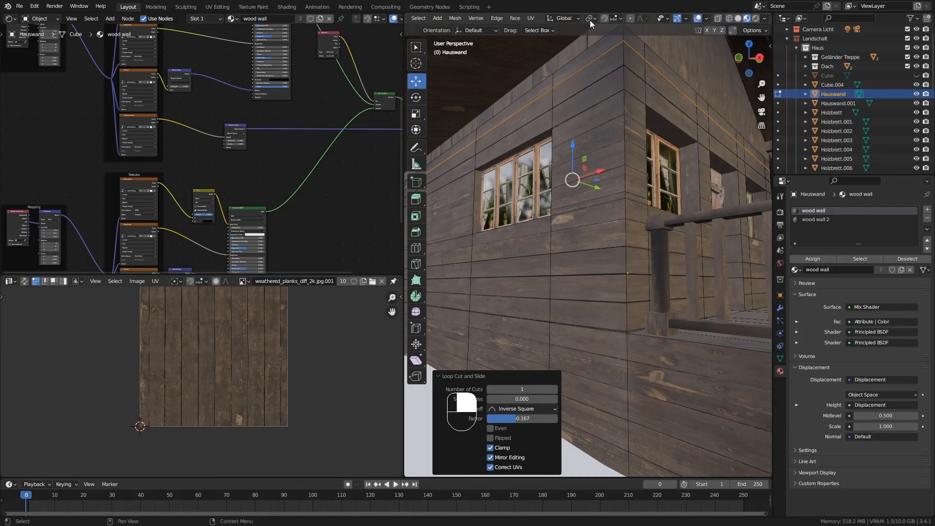
Step: Add a centred horizontal loop cut around the house wall below the windows, about level with the porch floor
click(739, 19)
middle_drag(600, 190, 617, 188)
mouse_move(624, 304)
middle_down()
mouse_move(625, 325)
mouse_move(614, 297)
middle_up()
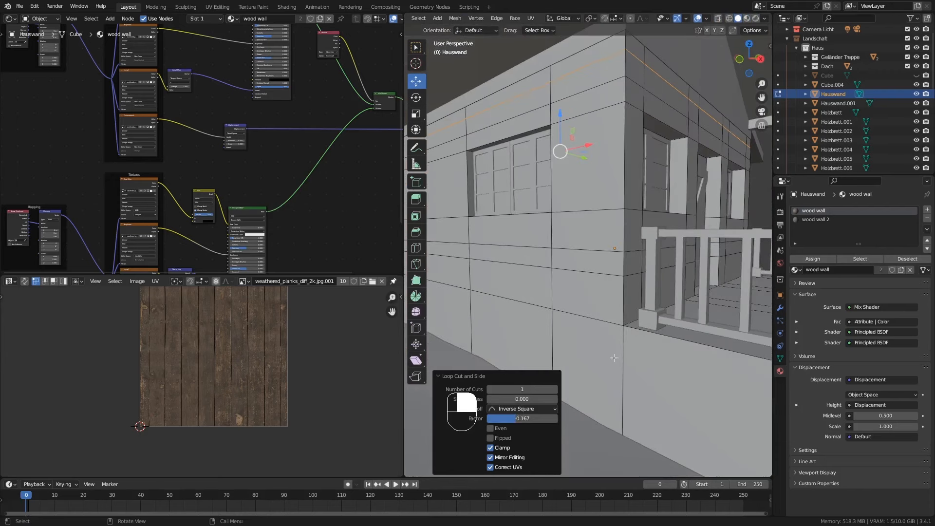
click(747, 20)
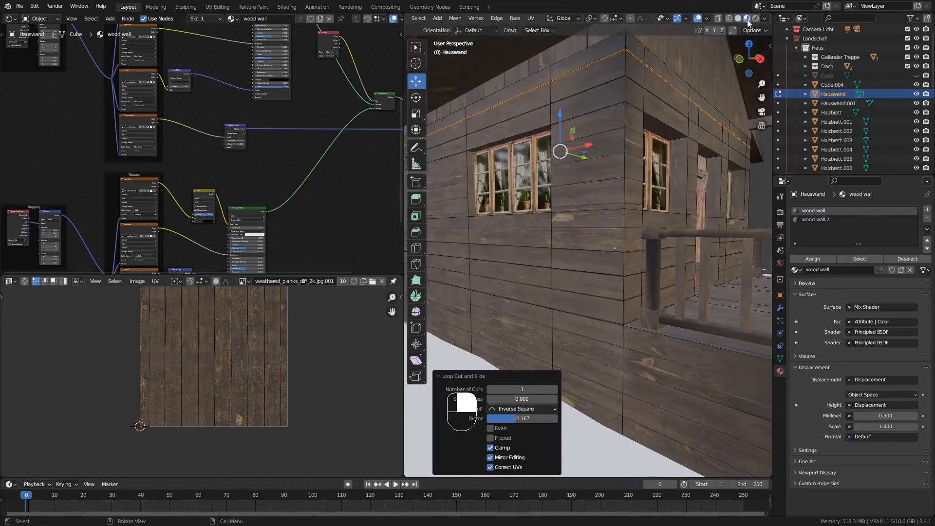
middle_drag(620, 289, 635, 344)
key(ctrl+r)
click(618, 287)
right_click(617, 287)
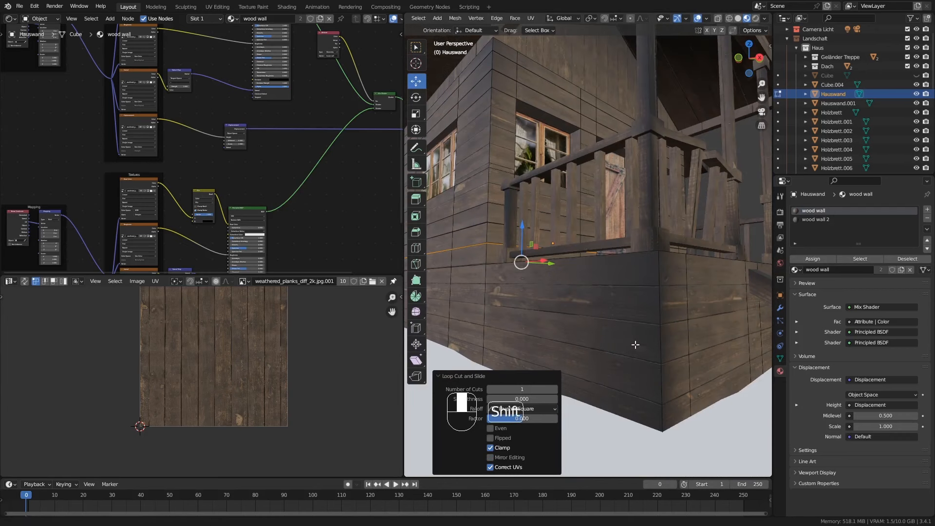
Step: Add two horizontal loop cuts around the house wall just below the porch floor along the plank joints, with slide factors of about -0.214 and -0.036
key(ctrl+r)
click(665, 314)
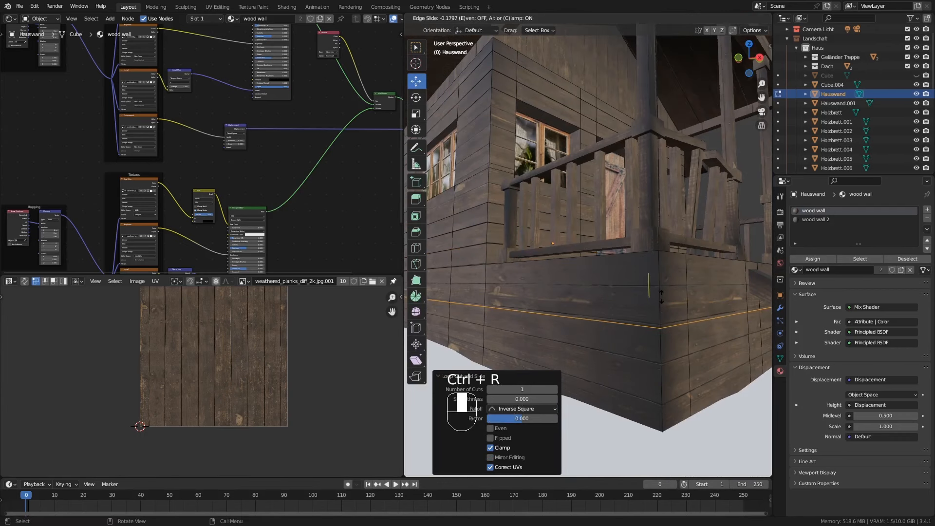
click(662, 292)
key(ctrl+r)
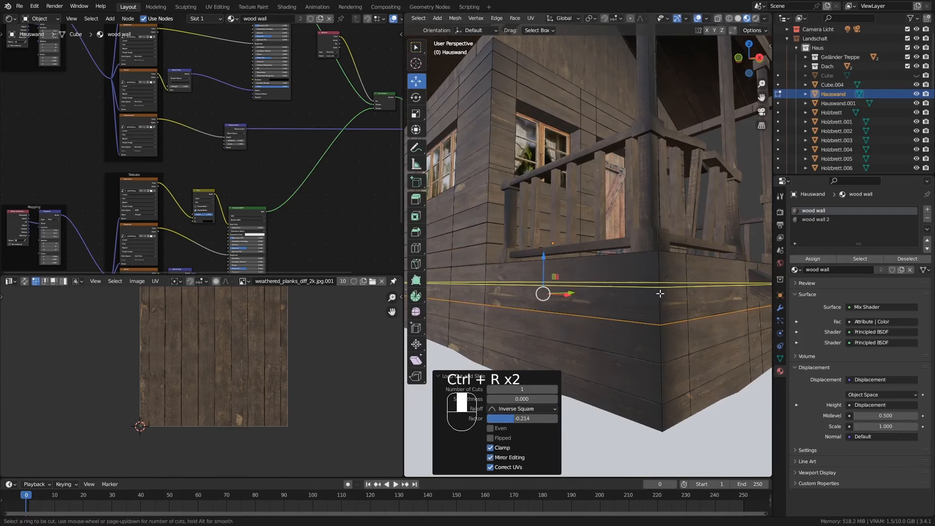
click(663, 292)
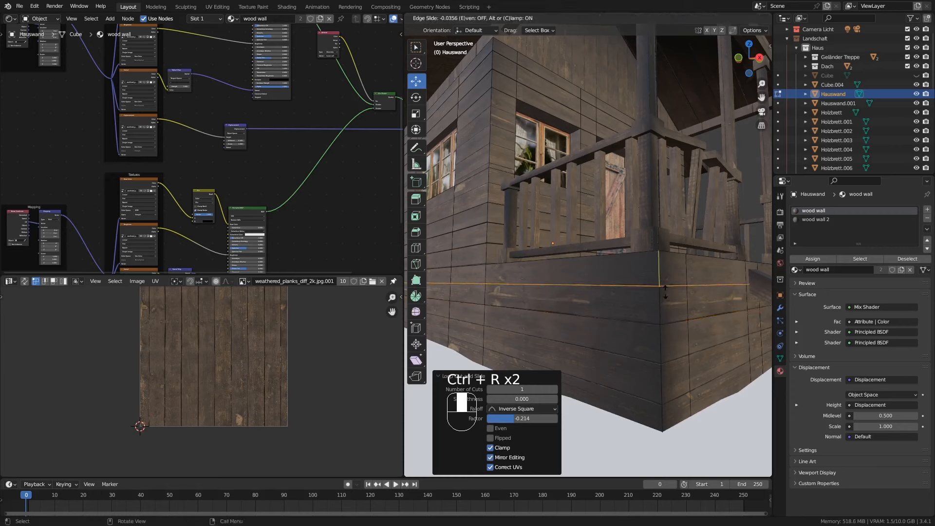
click(663, 290)
Step: Add two horizontal loop cuts around the wall's base along the plank joints, one with a slide factor of about -0.343 and one centred
key(ctrl+r)
click(663, 381)
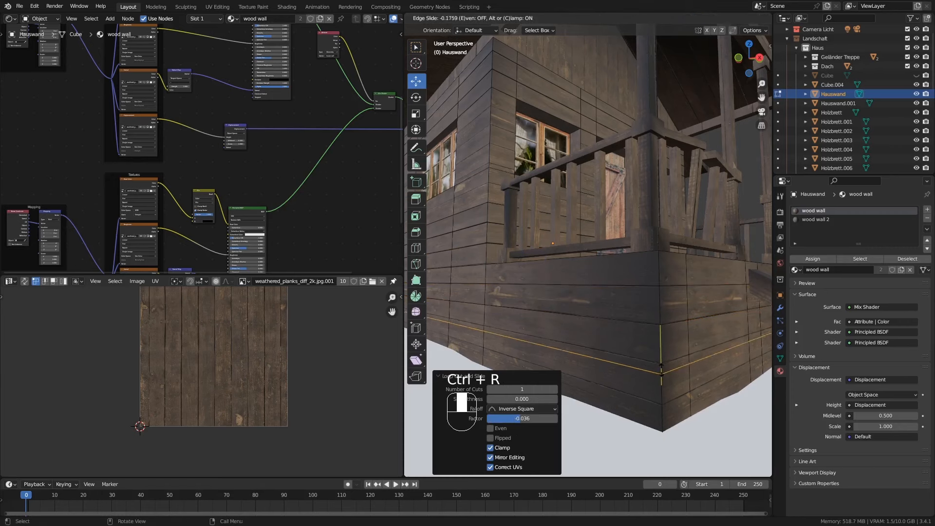
click(671, 370)
key(ctrl+r)
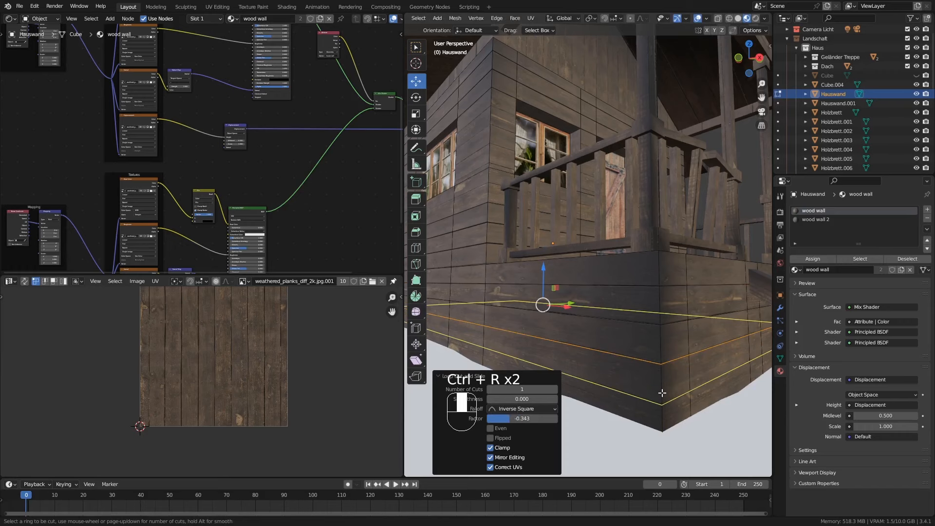
click(662, 392)
right_click(662, 392)
Step: Switch the house wall mesh to face selection
ctrl+middle_drag(613, 302, 643, 312)
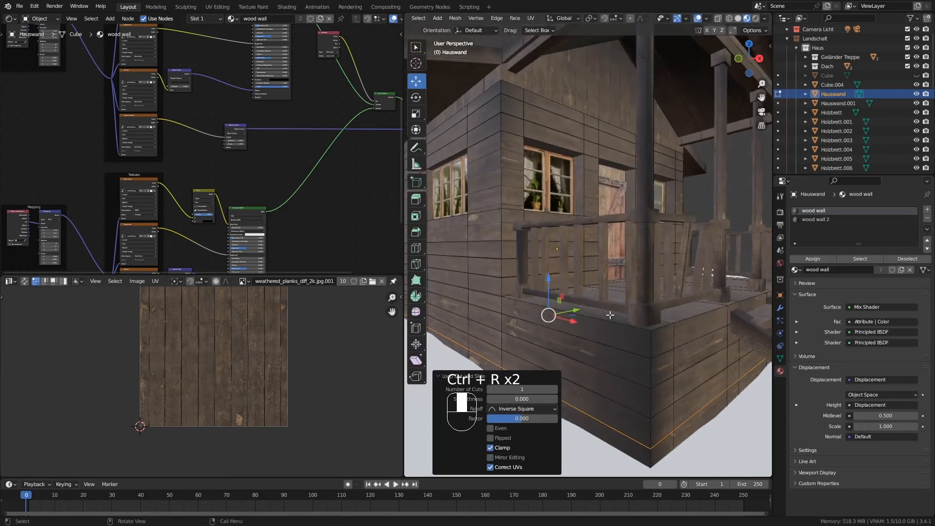
shift+middle_drag(697, 275, 720, 267)
shift+middle_drag(574, 319, 596, 311)
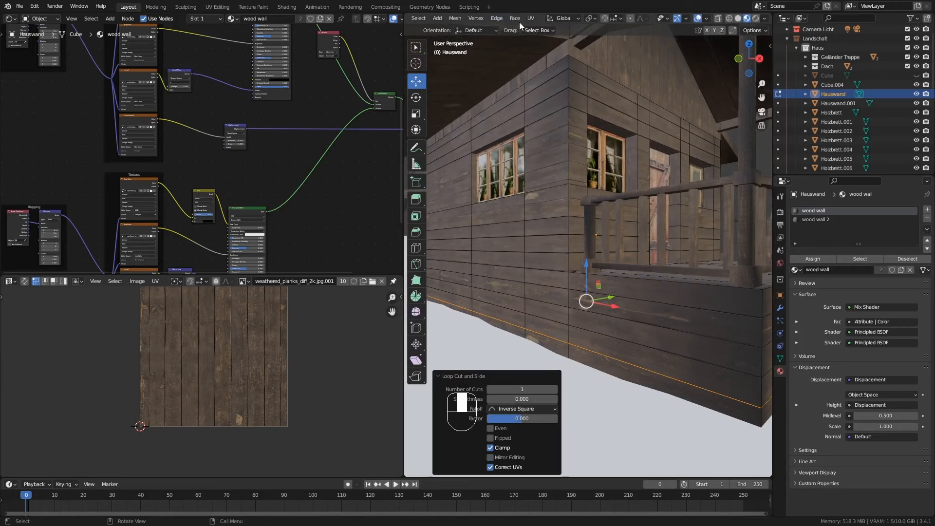
middle_drag(520, 23, 619, 19)
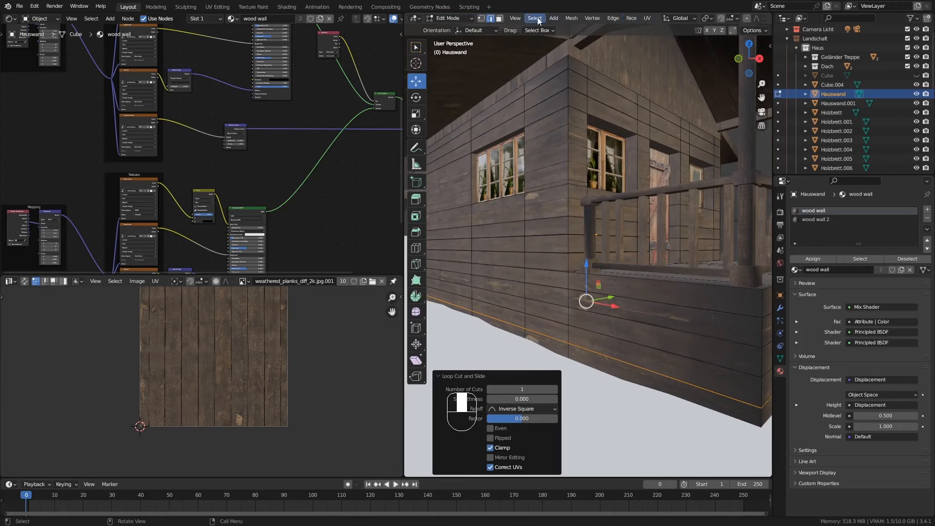
click(500, 19)
Step: Assign the wood wall 2 material to the two adjoining plank faces between the side window and the front corner, below window height
middle_drag(557, 226, 534, 268)
click(539, 259)
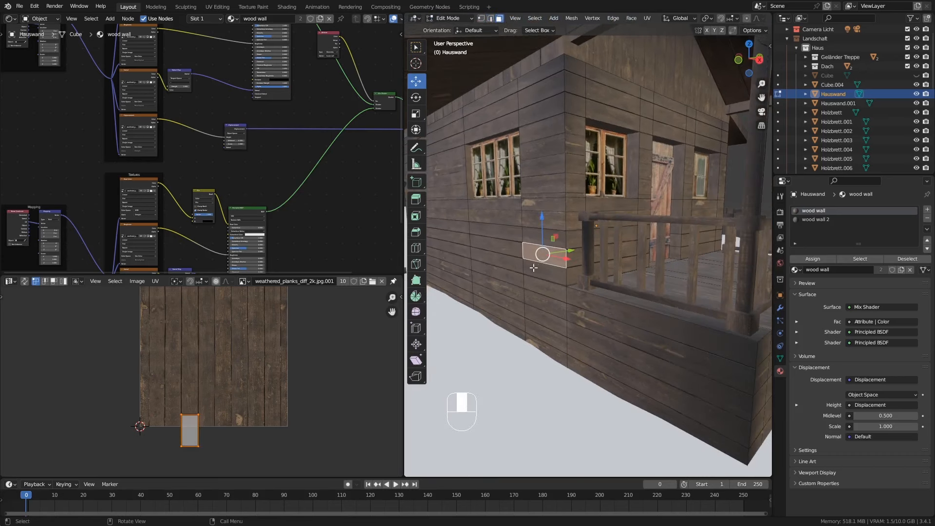
shift+click(490, 244)
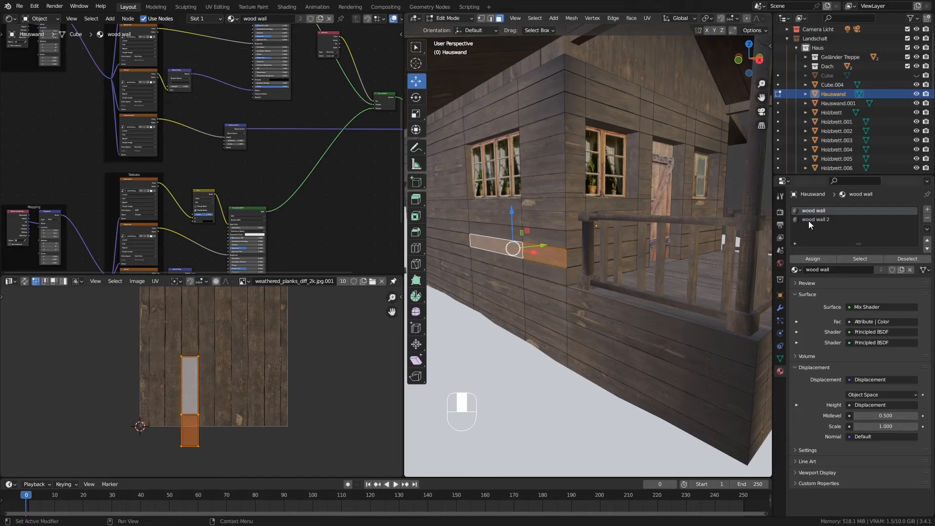
click(548, 253)
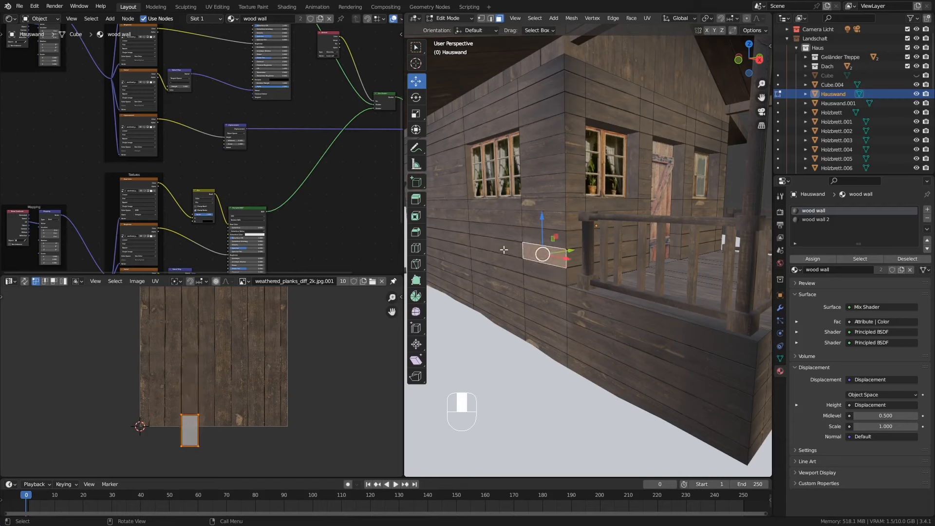
click(502, 249)
click(543, 254)
shift+click(520, 249)
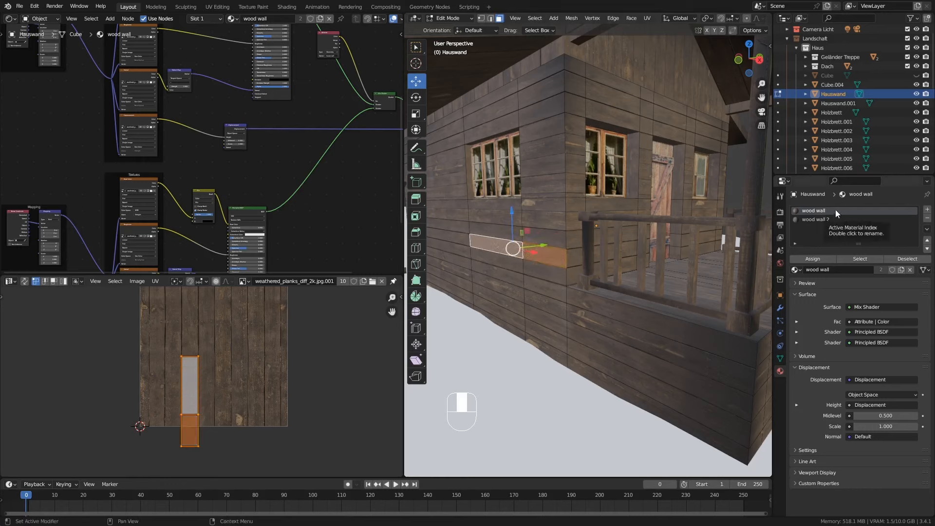
click(813, 219)
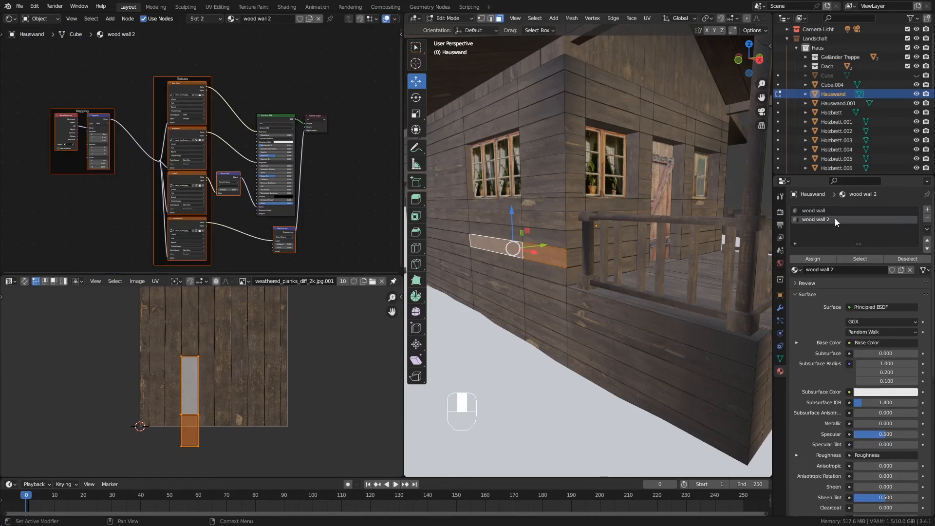
click(808, 259)
key(Tab)
middle_drag(550, 273, 521, 277)
key(Tab)
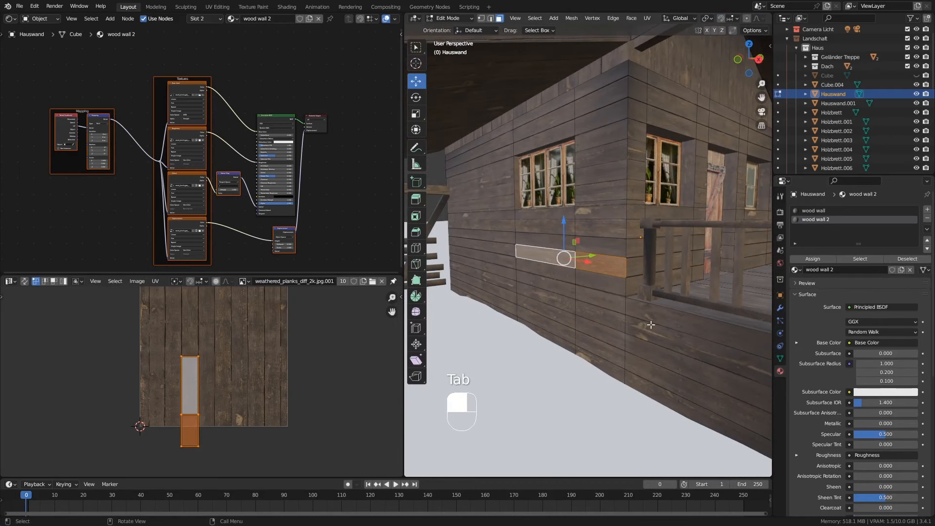
Step: Extend the grey plank on the side wall by assigning wood wall 2 to the adjoining face farther from the corner
shift+middle_drag(659, 336, 647, 333)
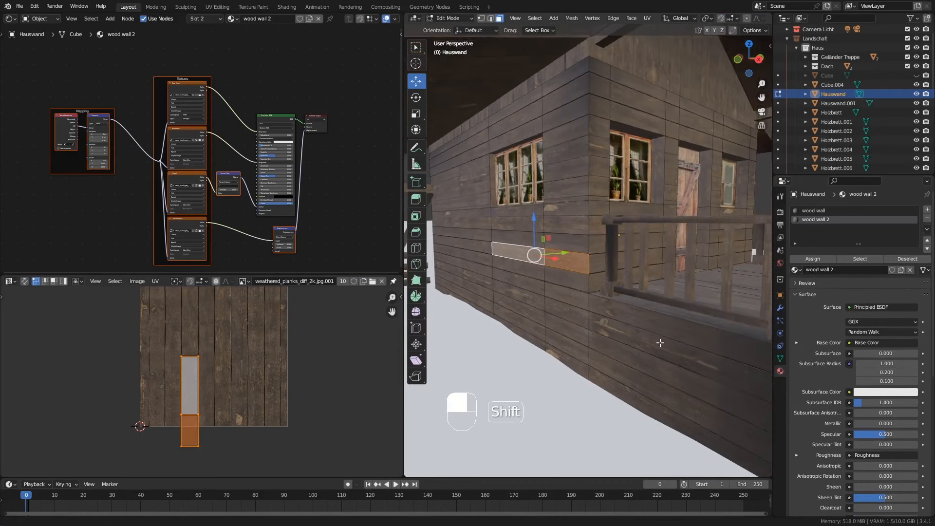
click(485, 248)
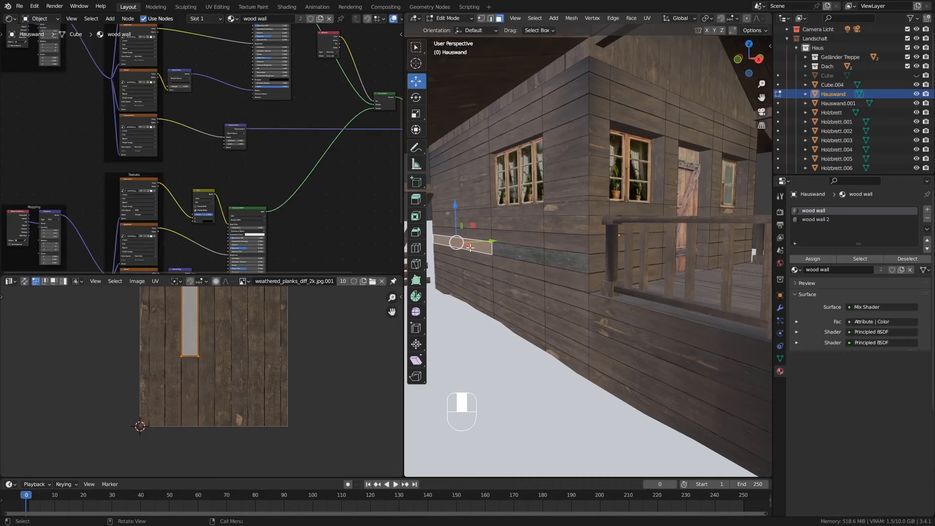
click(809, 220)
click(811, 258)
key(Tab)
middle_drag(575, 287, 545, 278)
key(Tab)
Step: Assign wood wall 2 to the two corner-side plank faces in the row directly beneath the grey plank
click(555, 273)
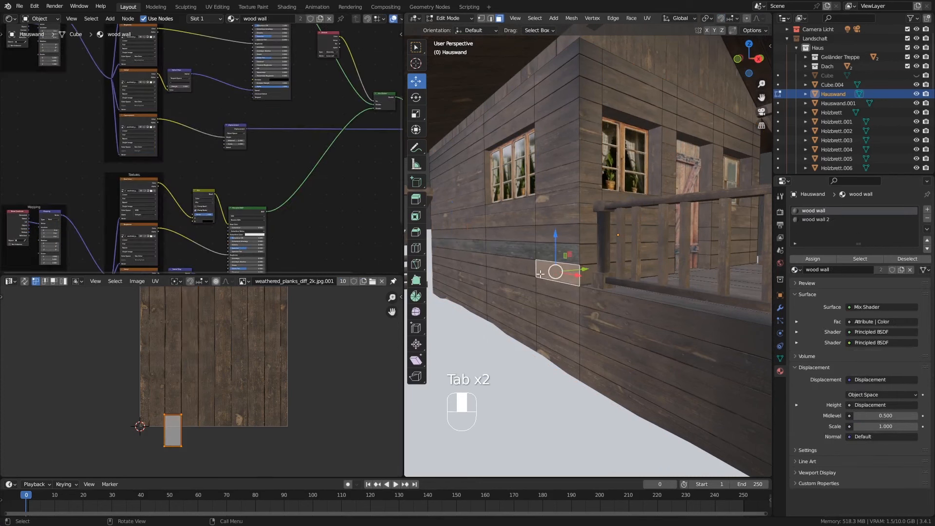
shift+click(537, 268)
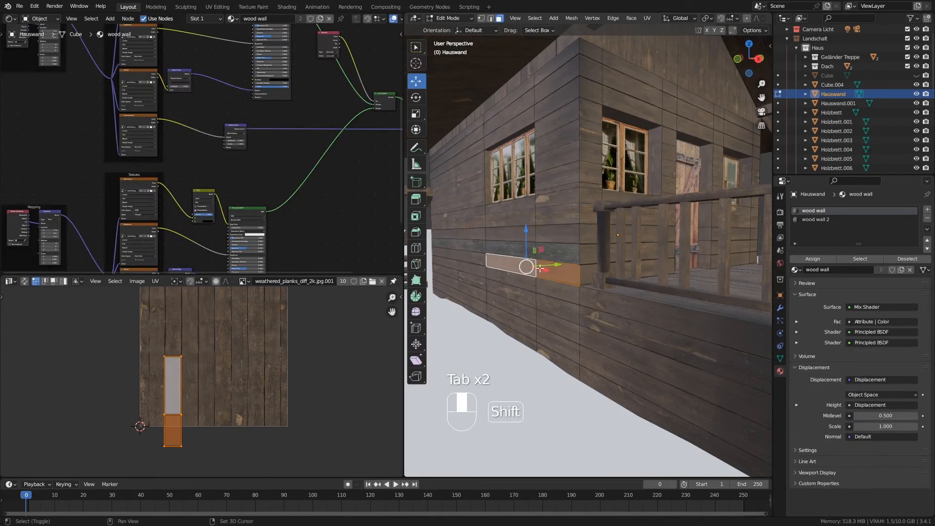
click(813, 219)
key(Tab)
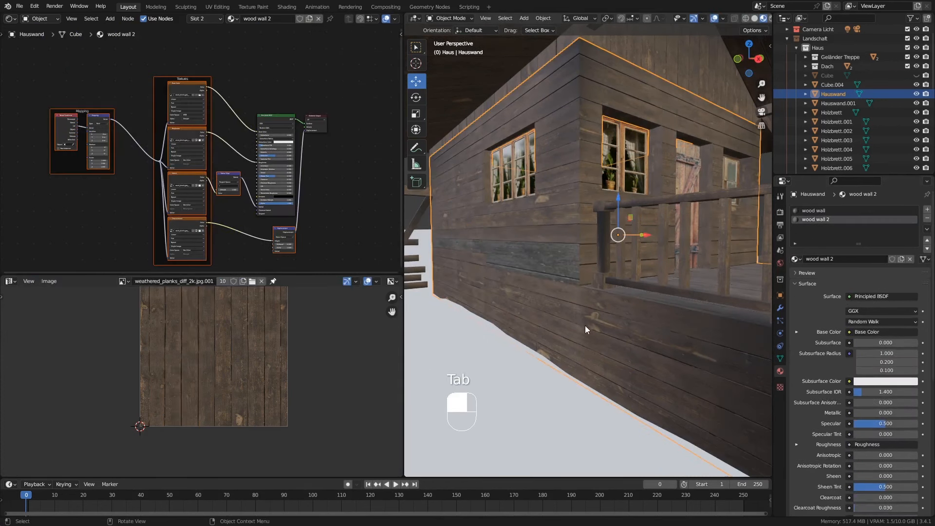
Step: Select the plank face above the front window of the house wall
middle_drag(586, 326, 586, 207)
key(Tab)
click(605, 122)
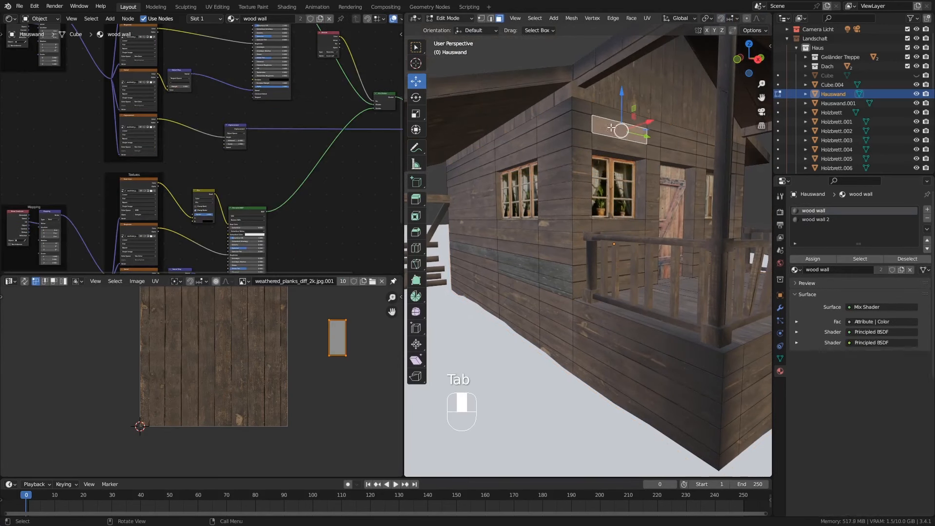
Step: Assign the wood wall 2 material to the two Hauswand plank faces above the front window, out to the corner
shift+click(583, 121)
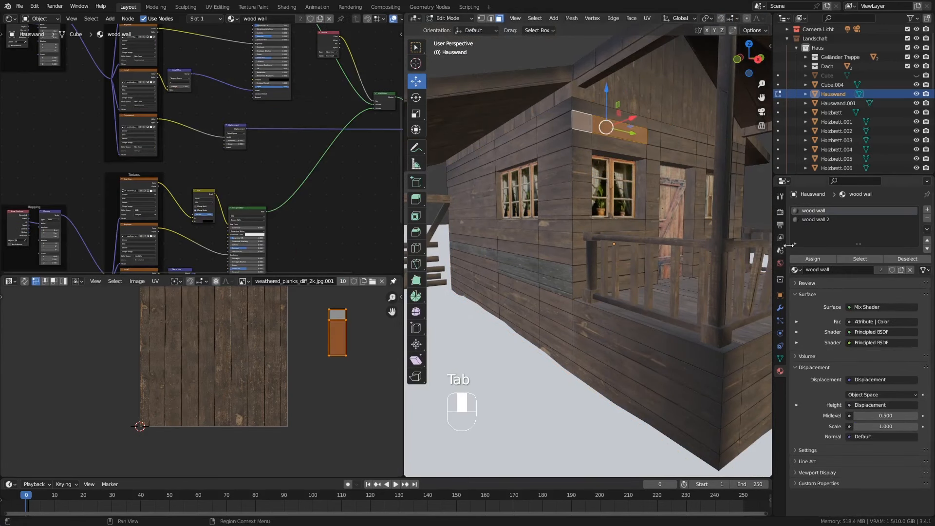
click(809, 219)
click(811, 259)
key(Tab)
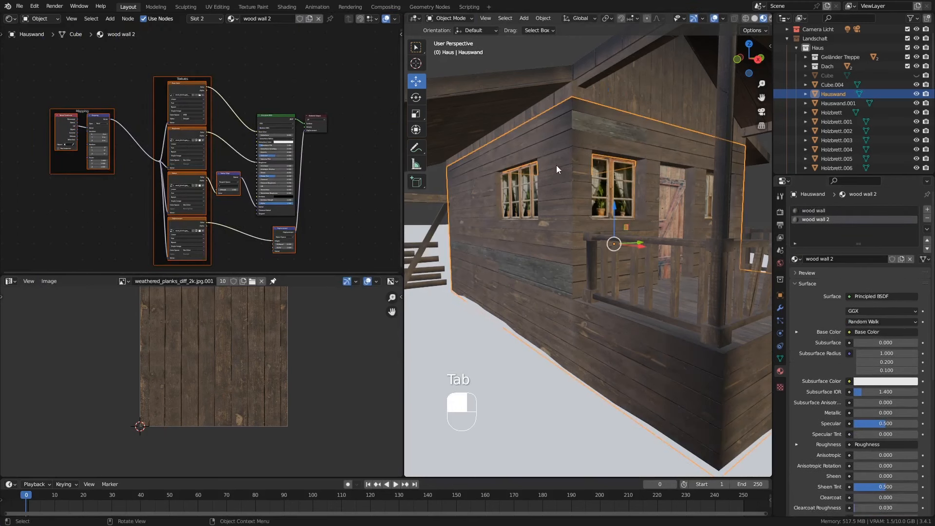
Step: Assign wood wall 2 to the two adjoining plank faces above the window on the house's side wall
key(Tab)
click(552, 142)
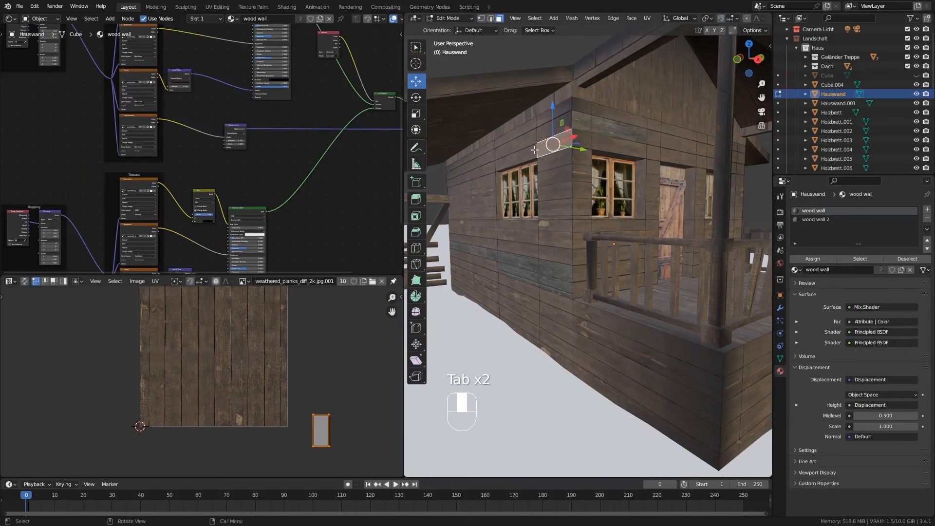
shift+click(516, 157)
click(819, 220)
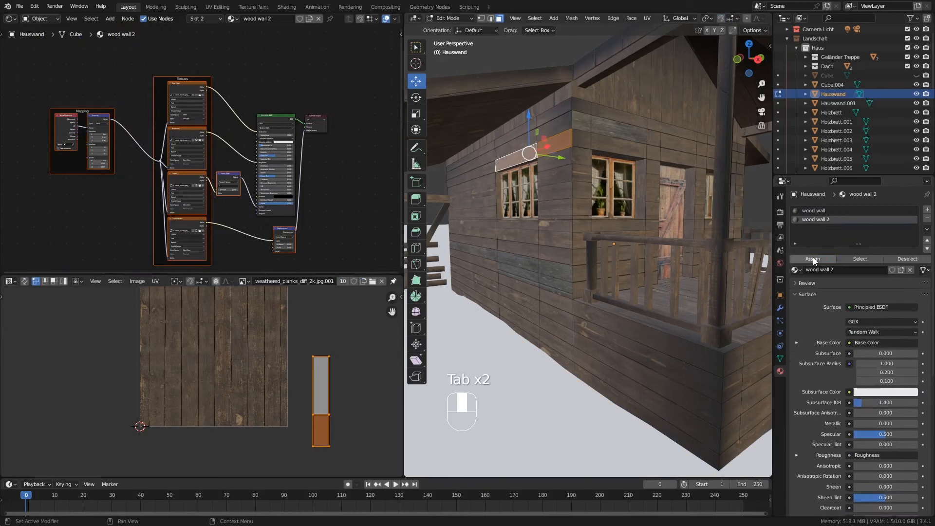
click(812, 258)
key(Tab)
Step: Assign wood wall 2 to two adjoining plank faces on the front of the porch base, starting at the corner
middle_drag(621, 298, 662, 329)
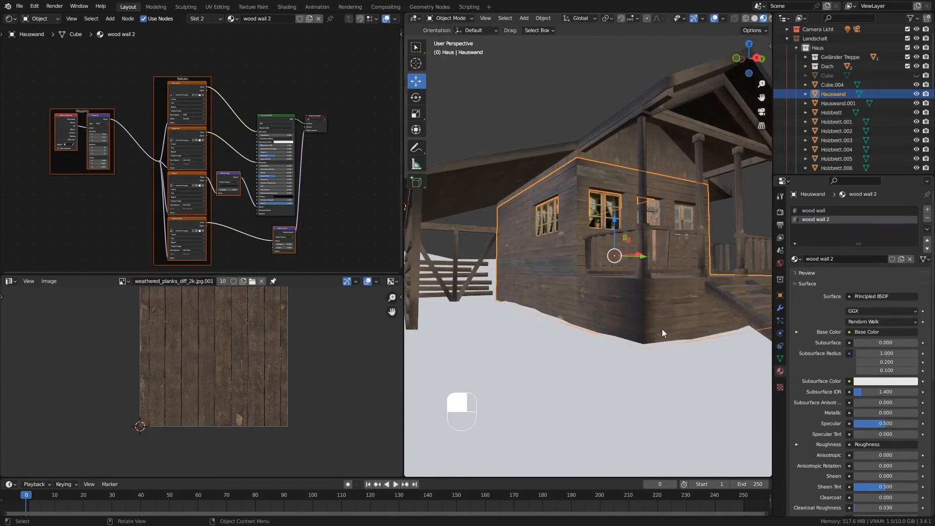
key(Tab)
click(657, 314)
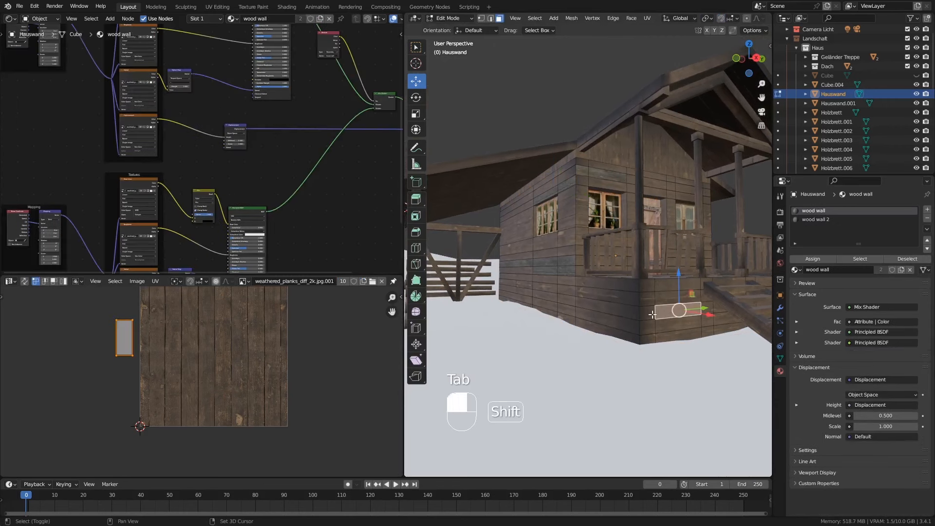
shift+click(648, 314)
middle_drag(648, 314, 654, 335)
click(814, 219)
click(813, 259)
key(Tab)
Step: Assign wood wall 2 to a single plank face on the side of the porch base, below the railing
key(Tab)
click(630, 296)
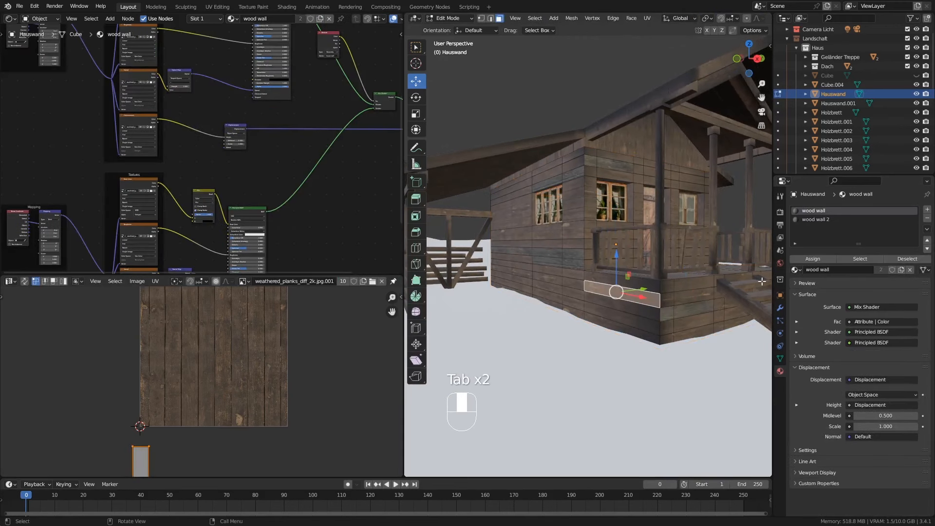
click(816, 219)
click(812, 259)
key(Tab)
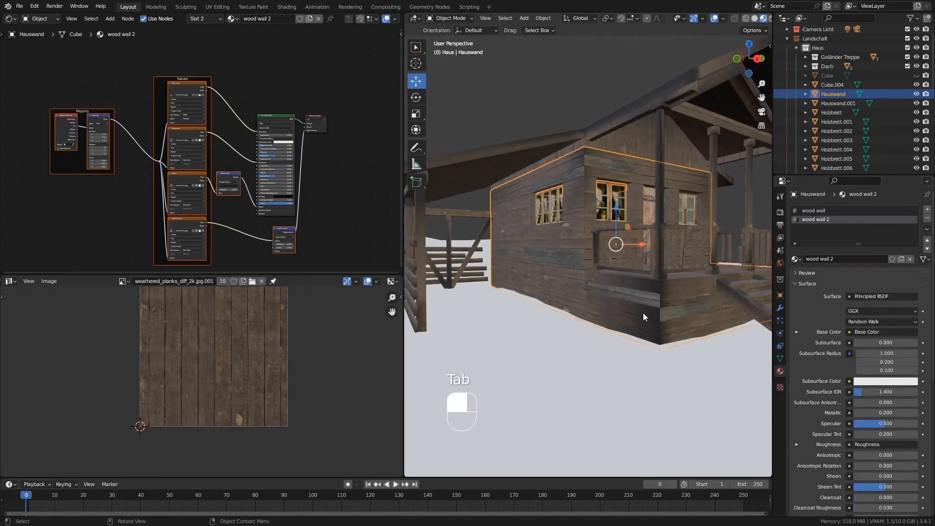
Step: Assign wood wall 2 to two adjoining low plank faces on the windowed side wall, just behind the porch base
middle_drag(643, 313, 583, 315)
key(Tab)
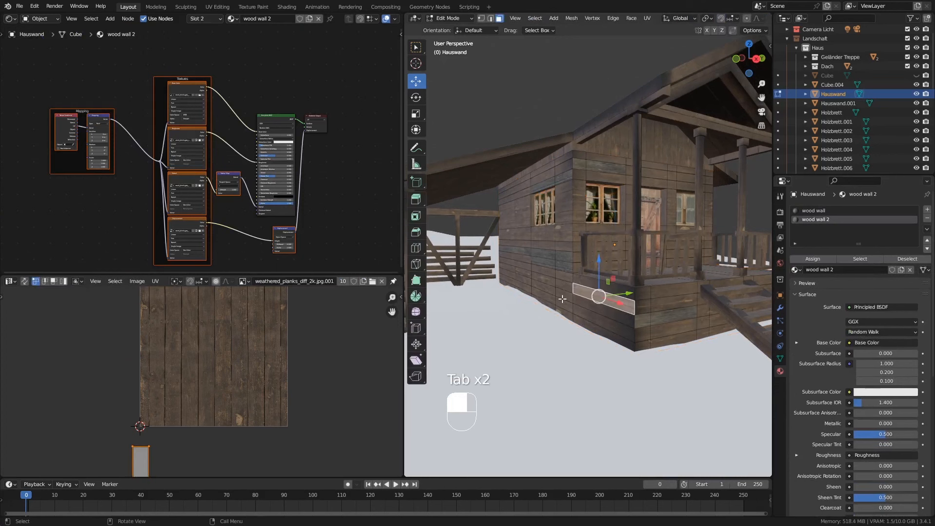
click(556, 295)
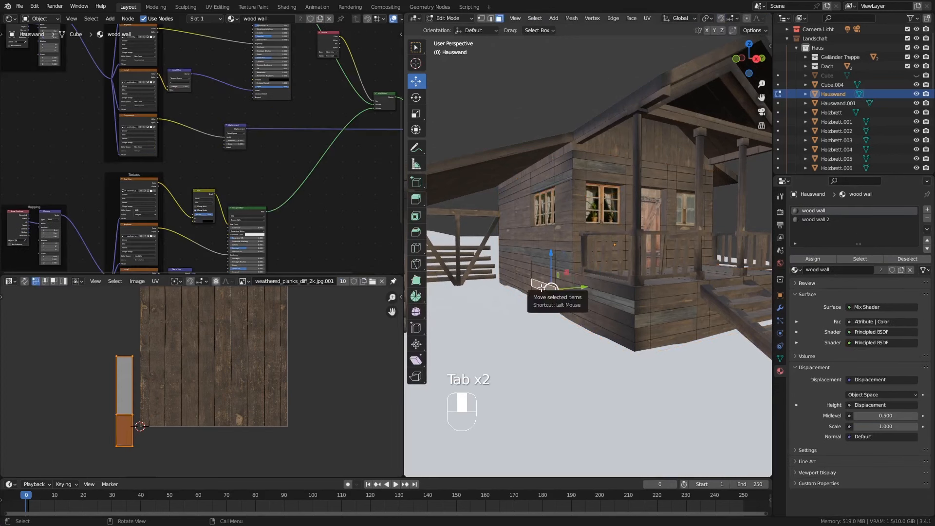
click(592, 309)
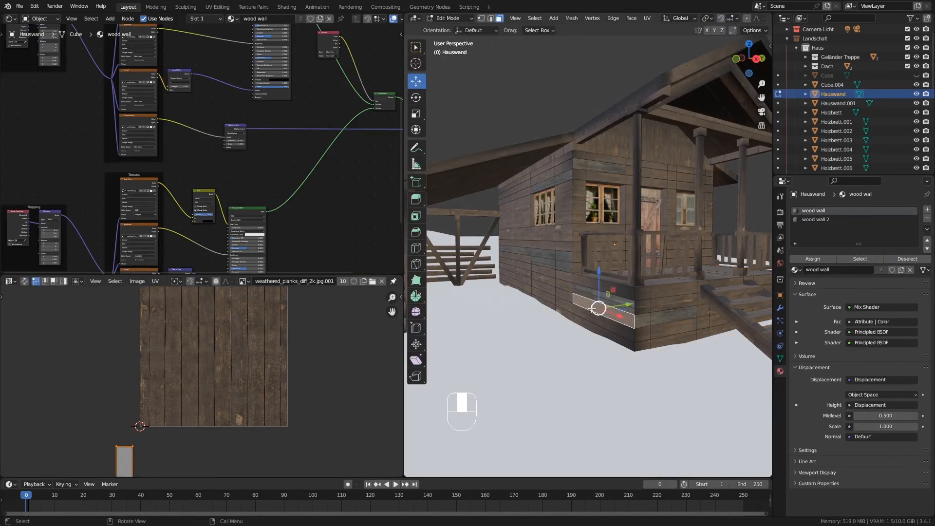
click(560, 294)
shift+click(542, 285)
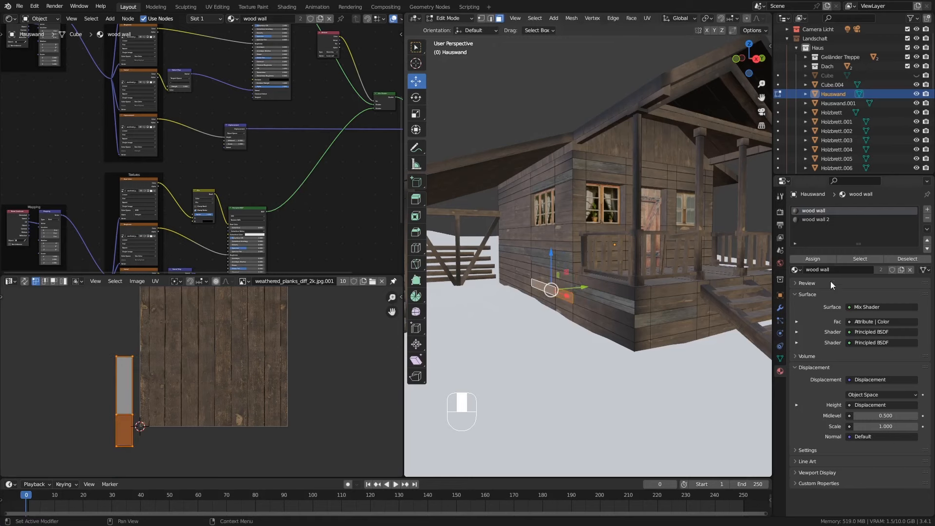
click(815, 219)
click(823, 257)
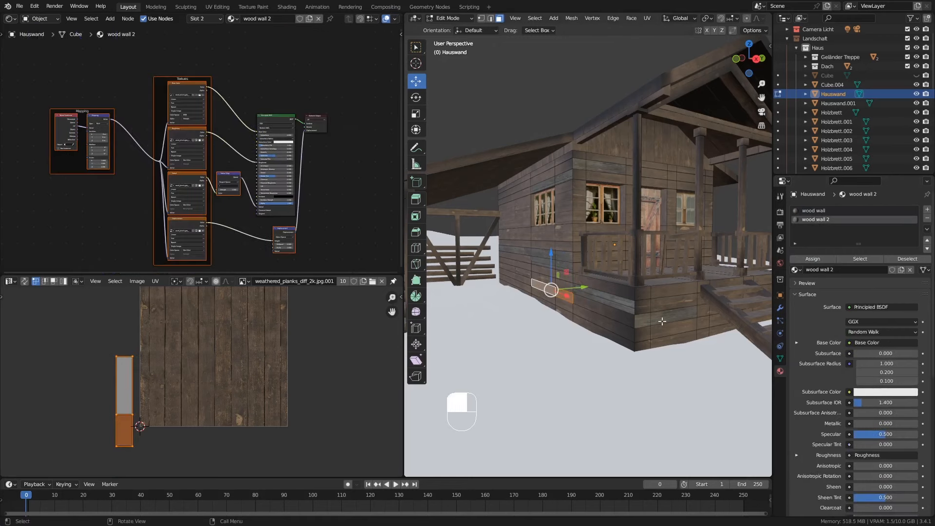
key(Tab)
Step: Assign wood wall 2 to the two plank faces between the corner and the door, below the curtained front window
middle_drag(604, 317, 565, 264)
key(Tab)
click(564, 264)
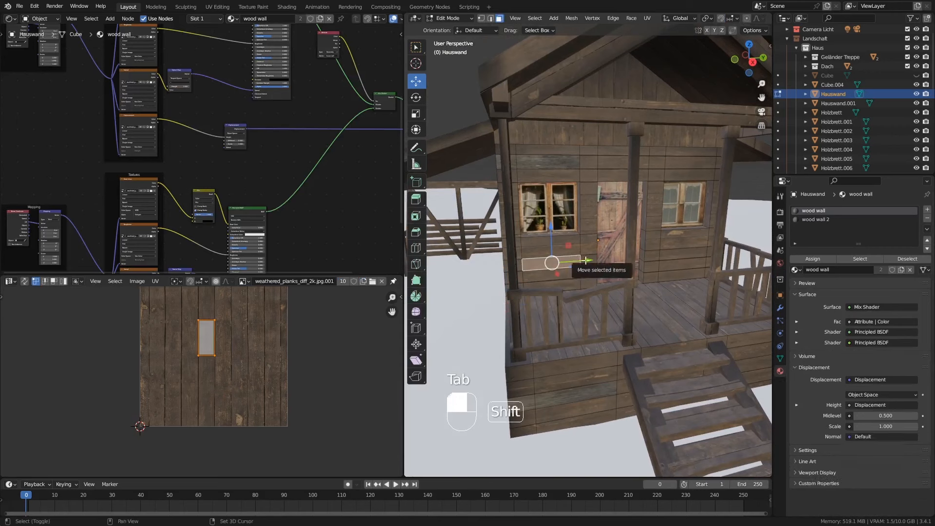
shift+click(585, 263)
click(816, 221)
click(814, 258)
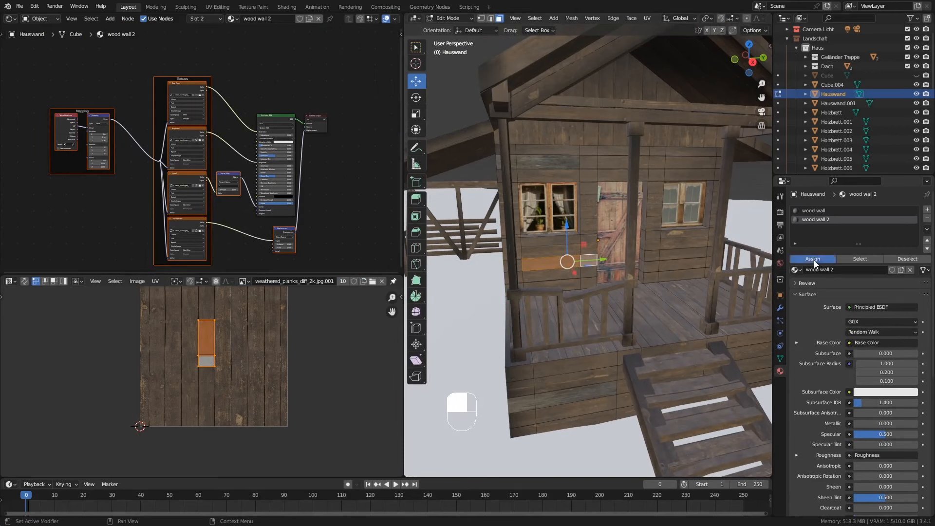
key(Tab)
Step: Assign wood wall 2 to the two plank faces below the front window on the door's other side
key(Tab)
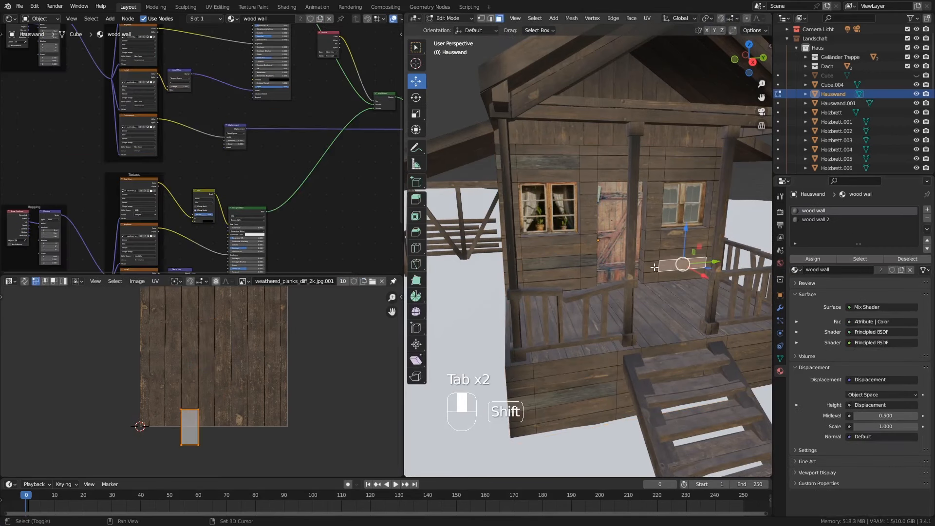
click(815, 220)
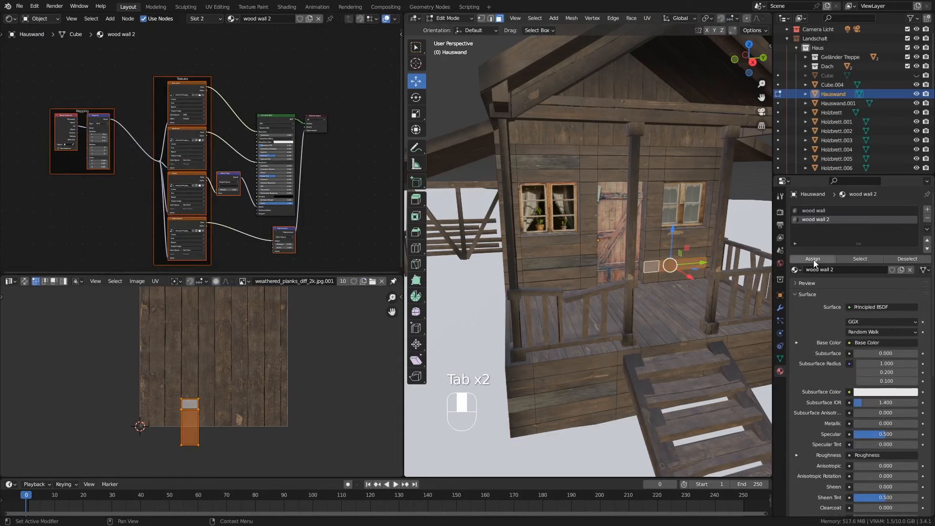
click(813, 259)
mouse_move(707, 282)
middle_down()
mouse_move(670, 287)
mouse_move(678, 296)
mouse_move(708, 285)
middle_up()
key(Tab)
Step: Assign wood wall 2 to the two adjoining plank faces directly above the front door
key(Tab)
middle_drag(650, 178, 672, 199)
click(677, 170)
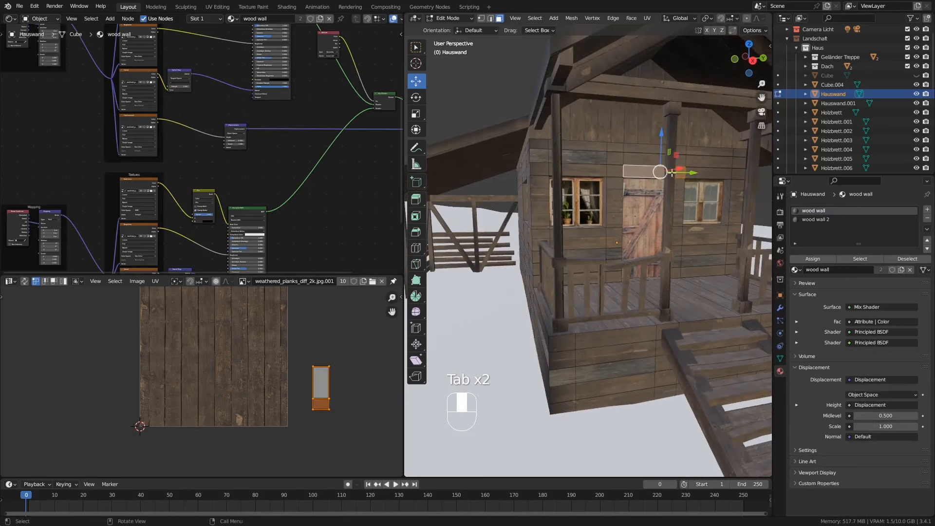
click(823, 220)
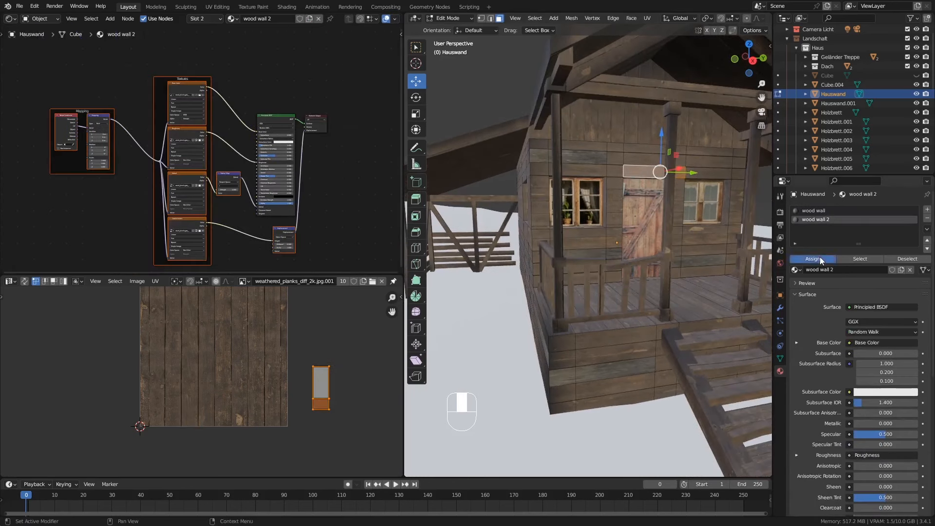
key(Tab)
Step: Assign wood wall 2 to the uppermost plank face on the far side of the porch base
middle_drag(655, 276, 626, 283)
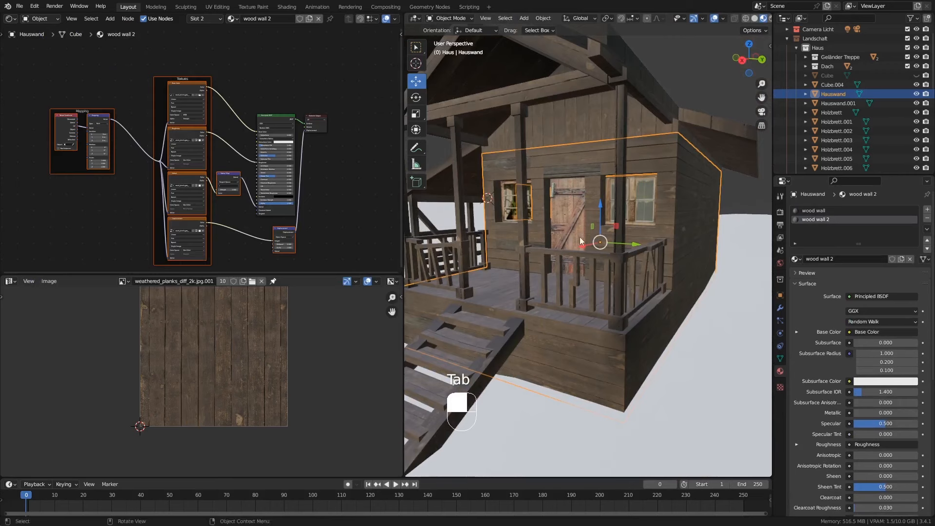
middle_drag(580, 239, 608, 235)
key(Tab)
middle_drag(541, 289, 570, 272)
click(549, 275)
click(811, 217)
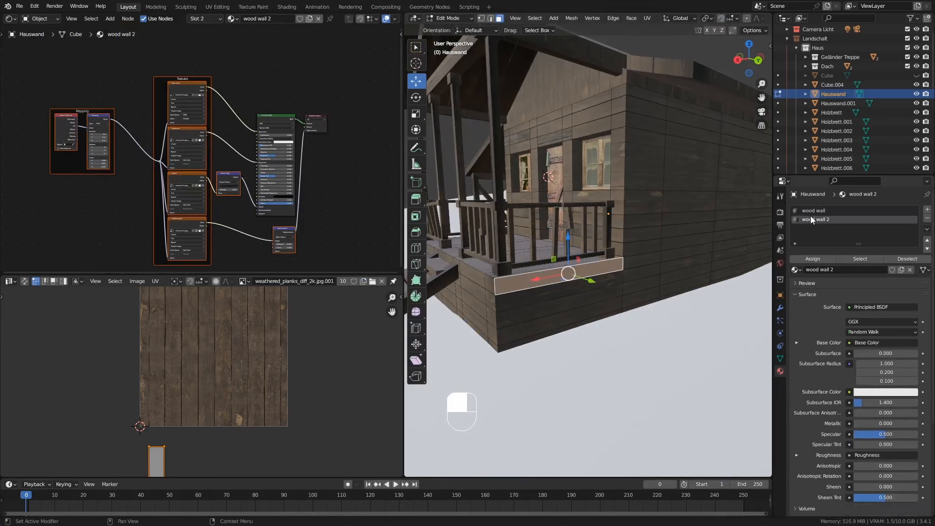
key(Tab)
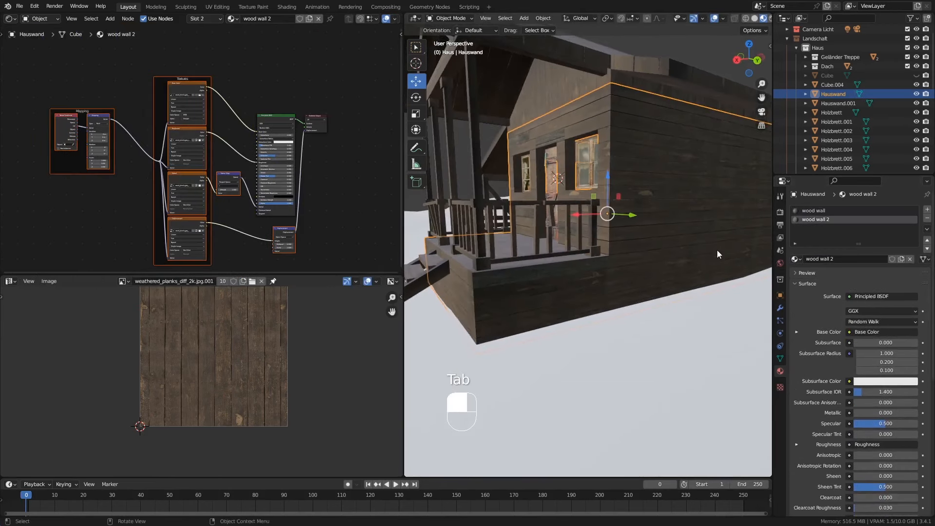
Step: Assign wood wall 2 to a row of adjoining plank faces along the windowless side wall, reaching its rear corner
shift+middle_drag(717, 250, 680, 248)
key(Tab)
scroll(659, 241, down, 3)
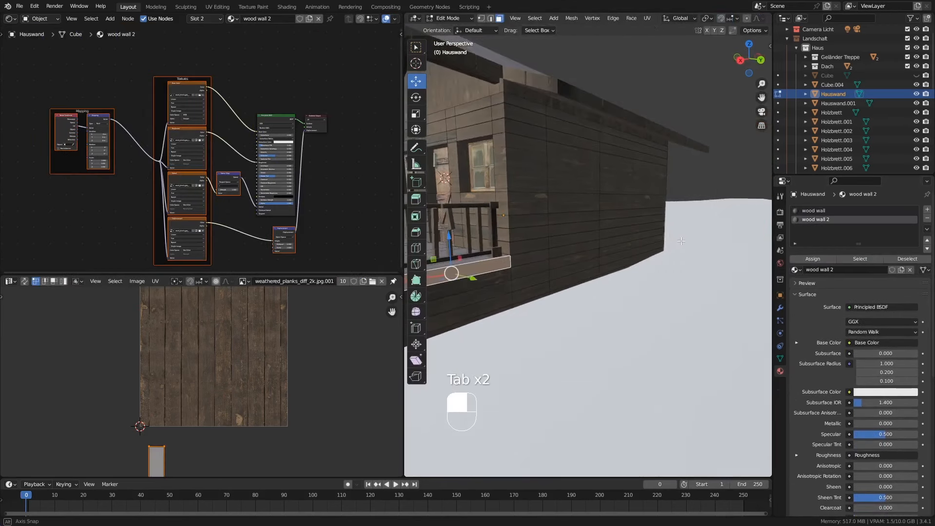
click(587, 219)
shift+click(647, 210)
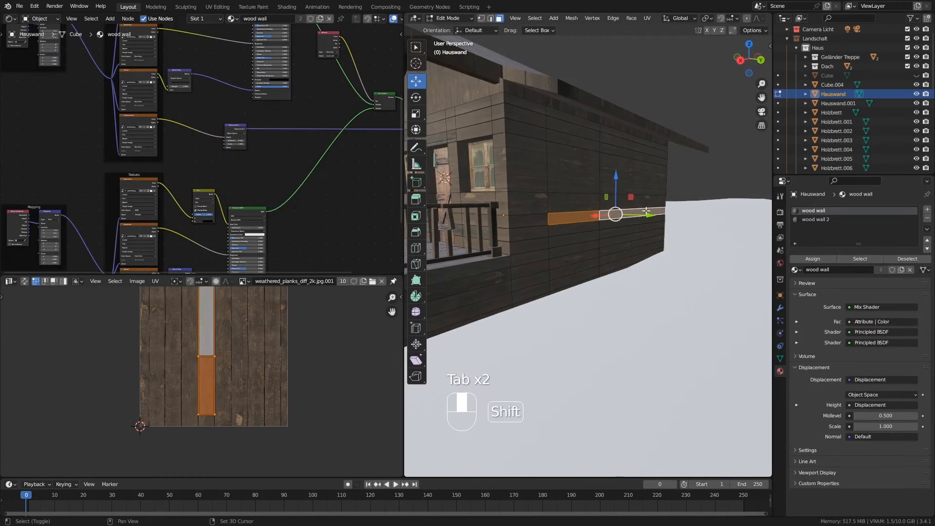
click(811, 219)
click(812, 259)
key(Tab)
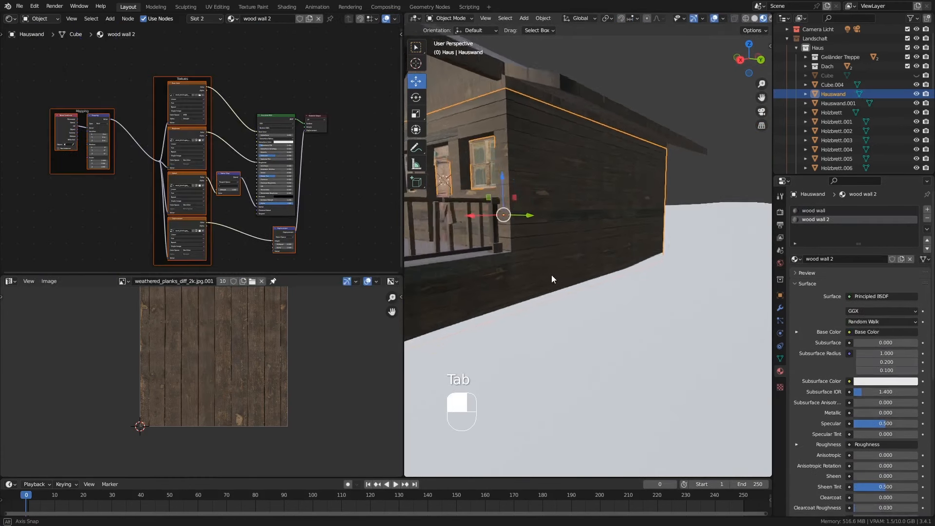
mouse_move(551, 275)
middle_down()
mouse_move(647, 276)
mouse_move(613, 247)
mouse_move(613, 270)
mouse_move(592, 247)
mouse_move(616, 281)
mouse_move(583, 270)
mouse_move(580, 298)
mouse_move(566, 281)
middle_up()
key(Tab)
click(580, 298)
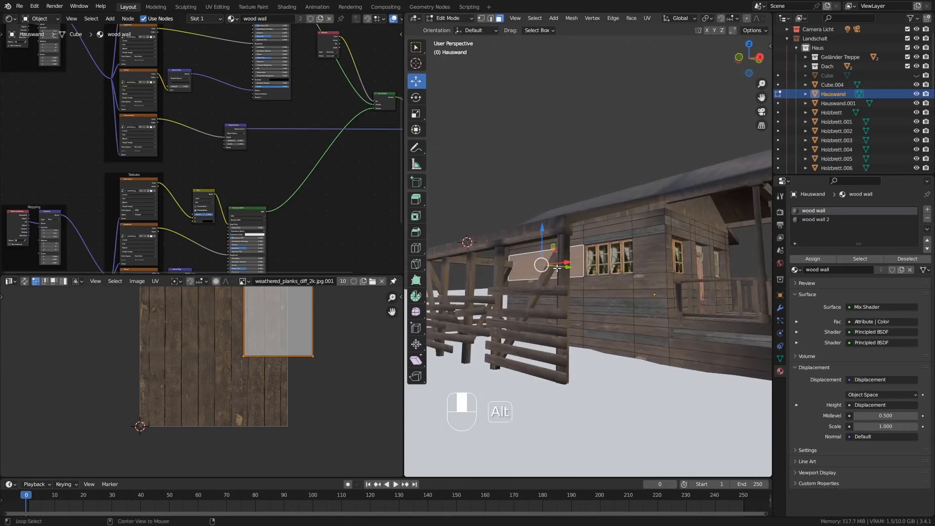
middle_drag(543, 293, 619, 319)
key(Tab)
Step: Replace the wood beams material on the top fence board Holzbrett.005 with wood wall 2
click(545, 321)
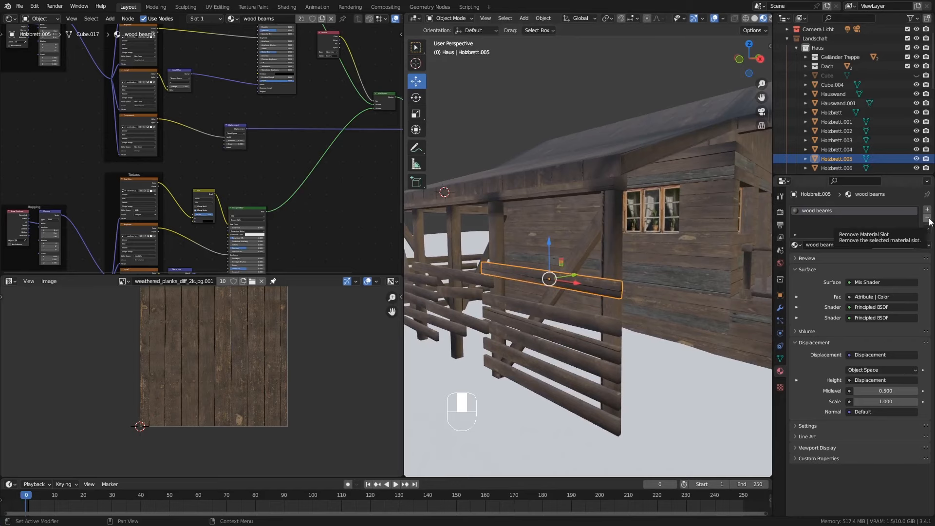
click(928, 219)
click(796, 245)
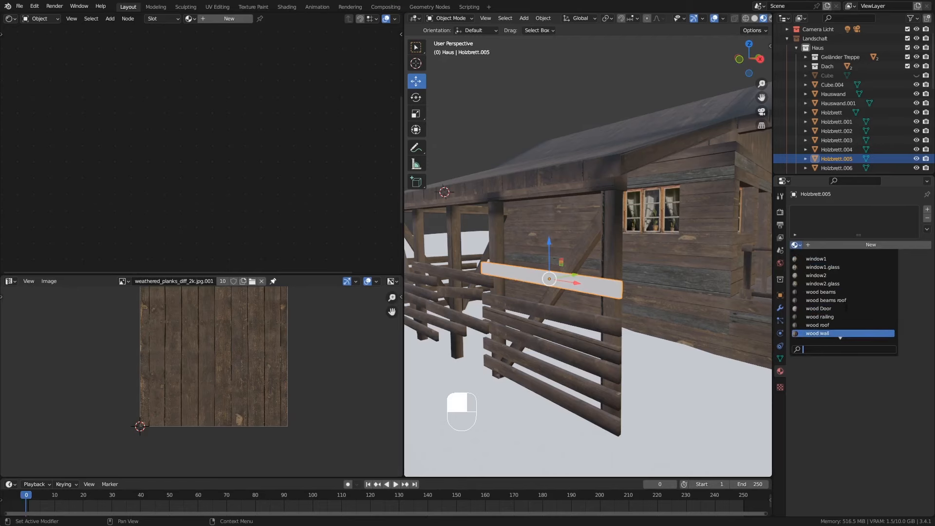
scroll(846, 325, down, 3)
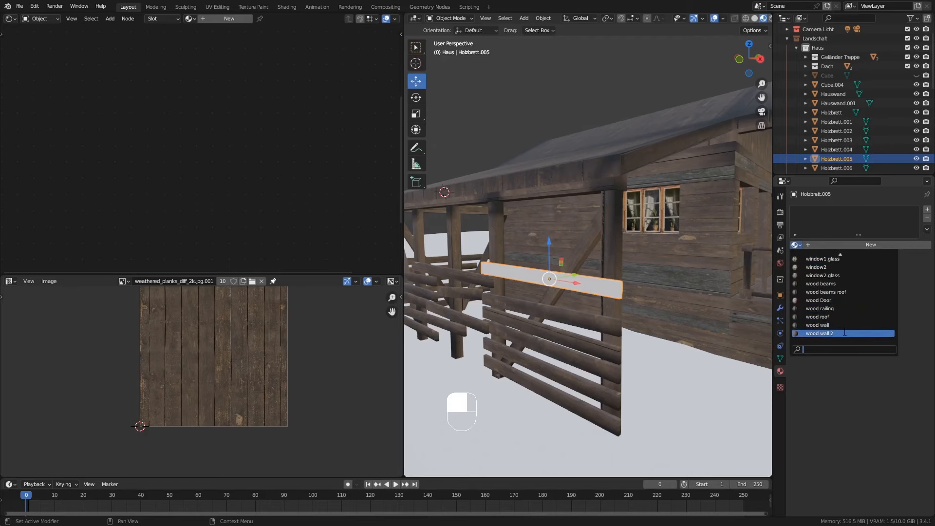
click(844, 333)
mouse_move(580, 305)
middle_down()
mouse_move(579, 290)
mouse_move(584, 308)
mouse_move(573, 307)
middle_up()
shift+middle_drag(574, 307, 577, 300)
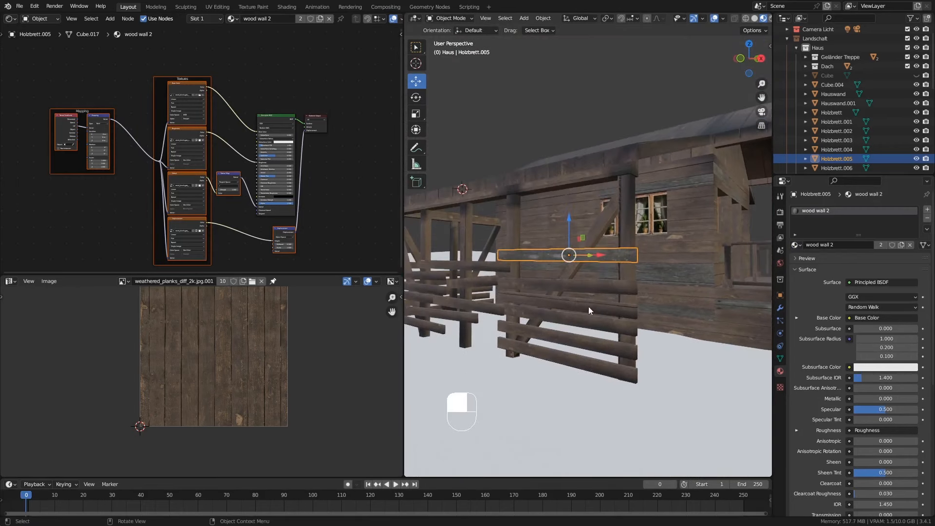
Step: Link the wood wall 2 material from Holzbrett.005 to fence boards Holzbrett.001, .003, .006, .010 and .013
middle_drag(533, 272, 548, 302)
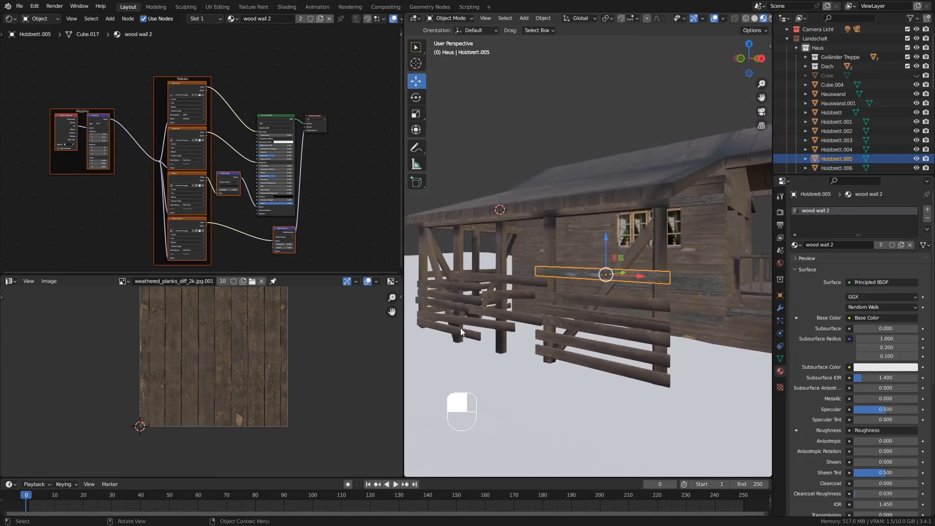
click(460, 334)
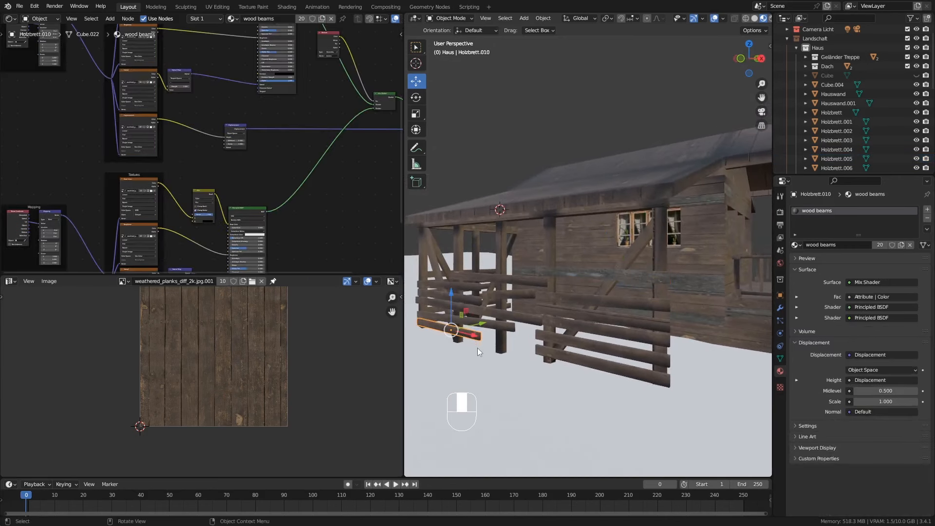
shift+click(510, 314)
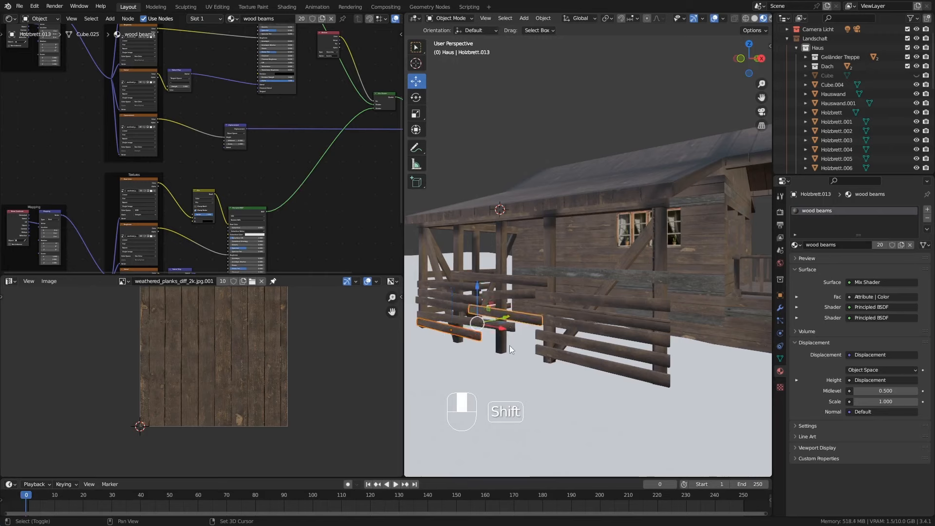
shift+click(438, 284)
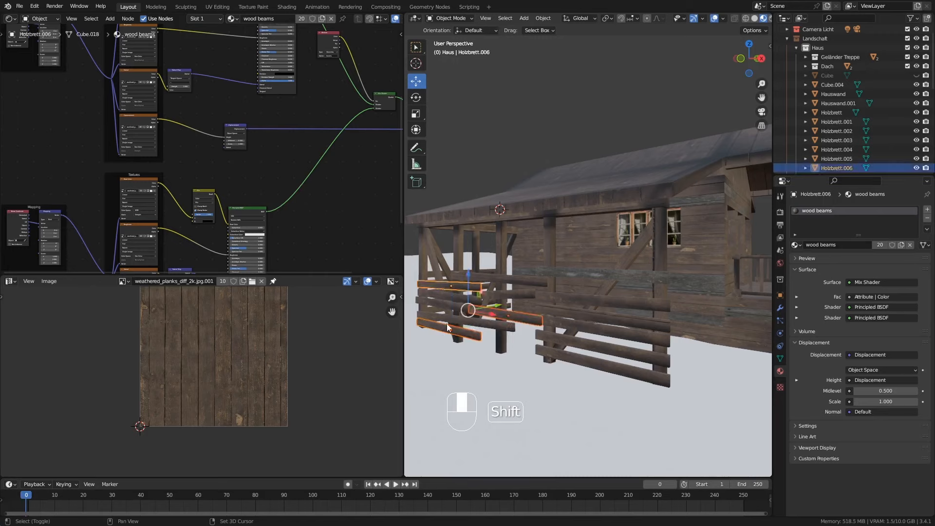
shift+click(594, 345)
shift+click(607, 322)
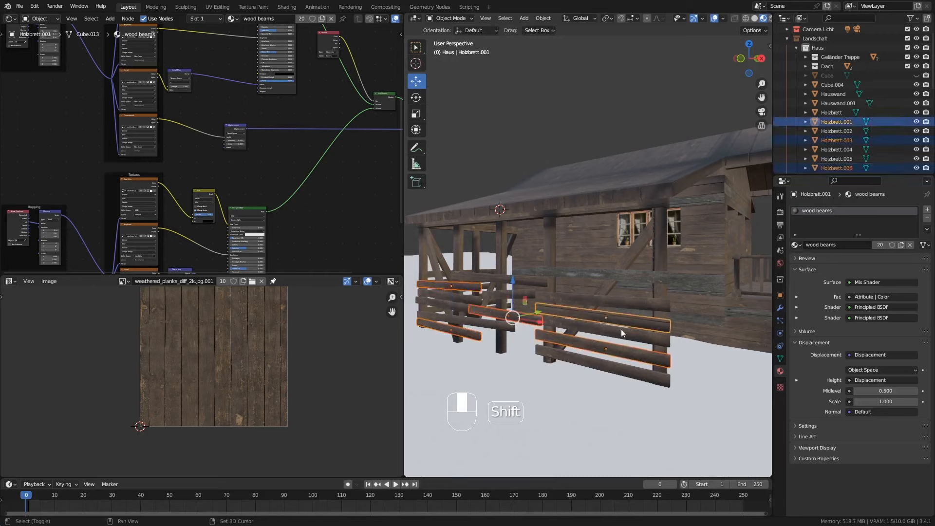
middle_drag(623, 341, 542, 318)
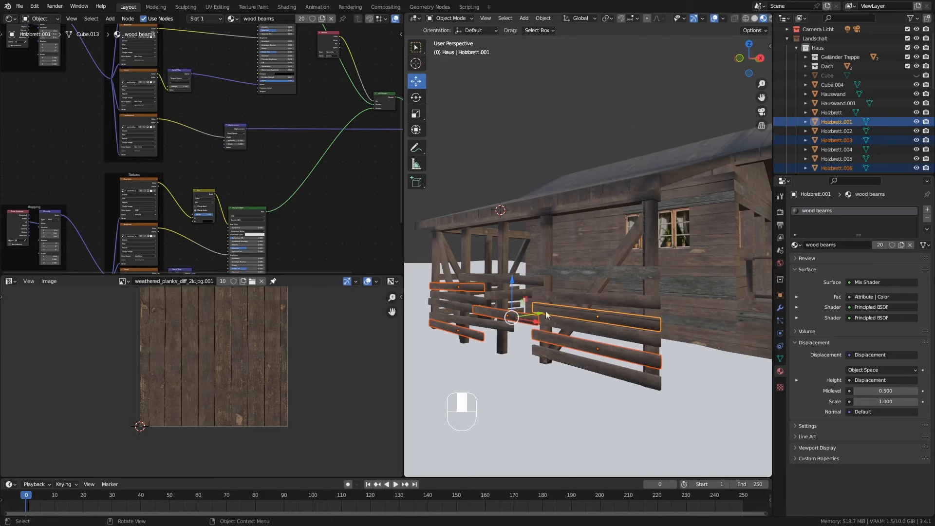
shift+click(595, 270)
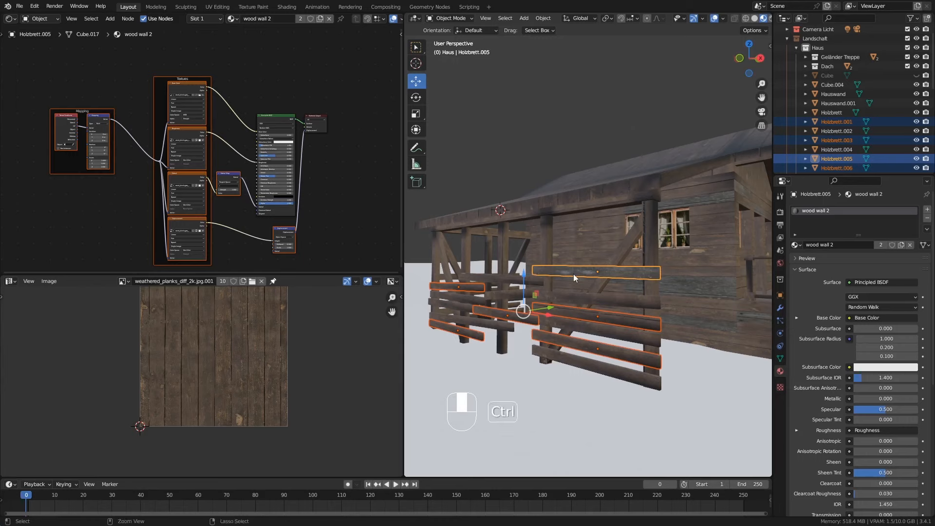
key(ctrl+l)
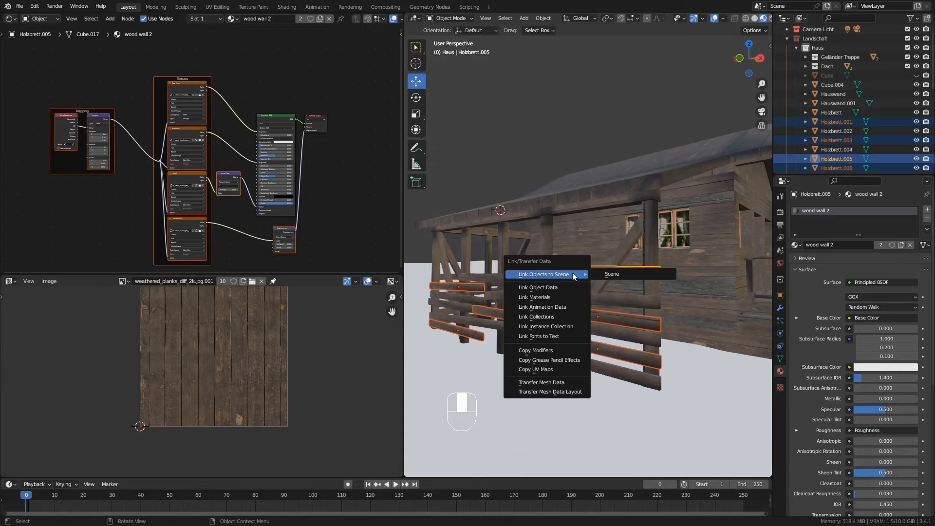
mouse_move(541, 278)
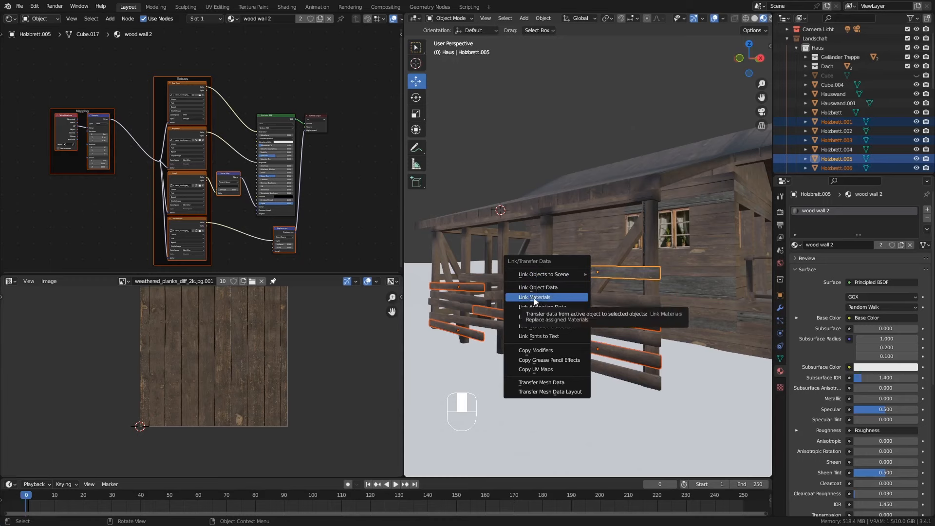
click(553, 297)
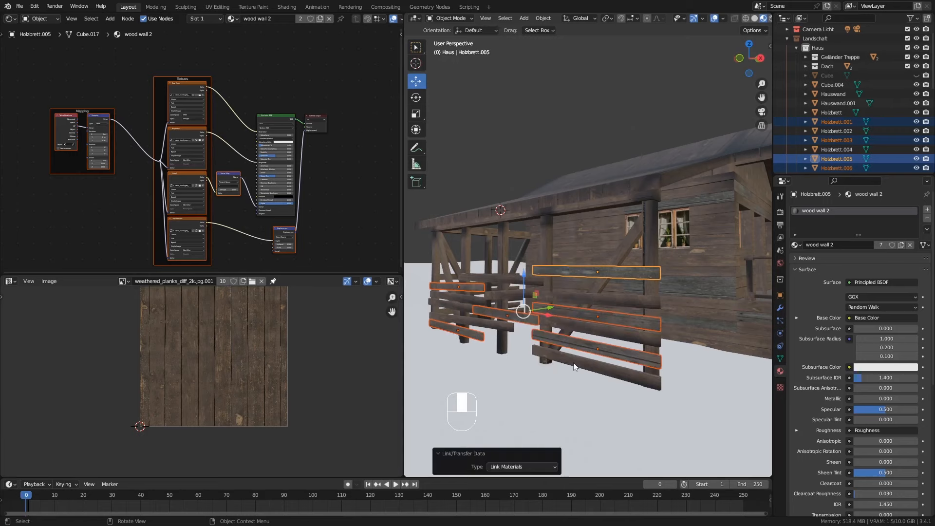
Step: Link the wood wall 2 material from Holzbrett.005 to the lowest fence board, Holzbrett.004
middle_drag(576, 369, 598, 384)
key(Tab)
key(Tab)
middle_drag(597, 345, 578, 371)
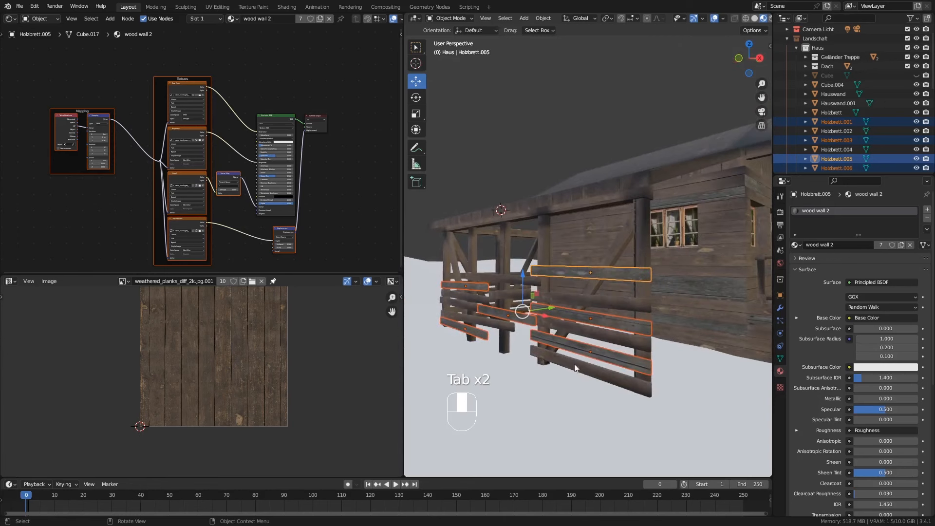
click(576, 359)
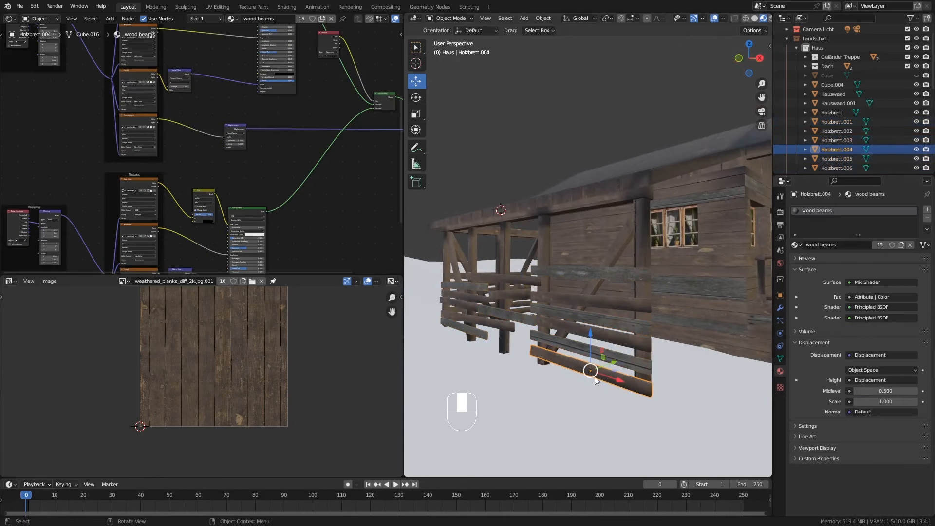
shift+click(570, 273)
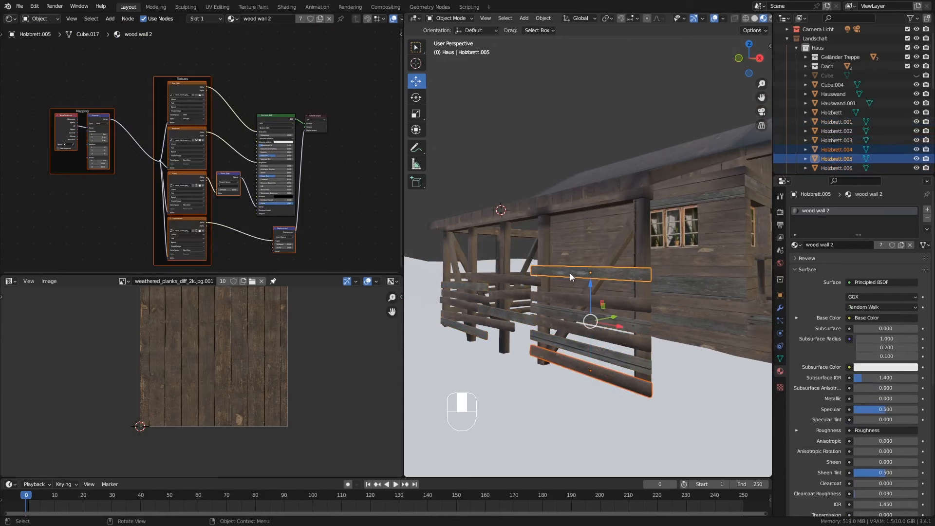
key(ctrl+l)
click(570, 273)
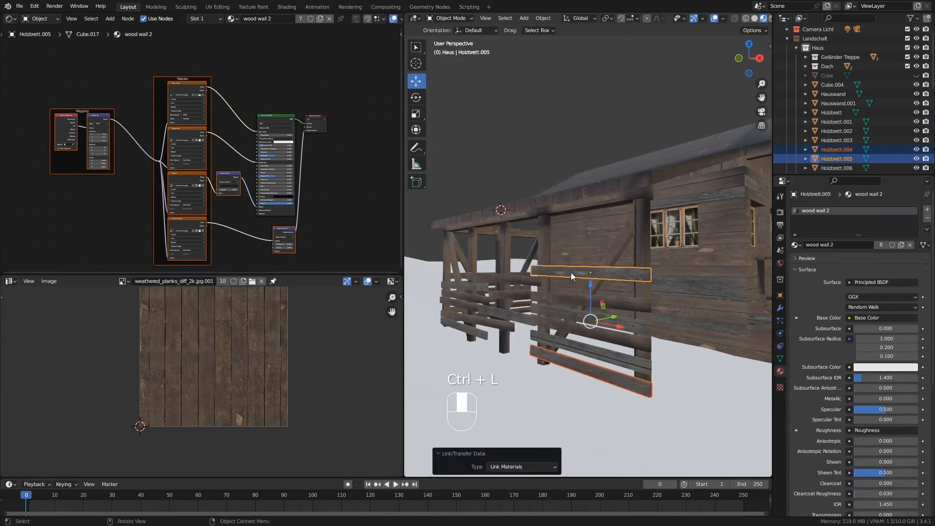
Step: Link the wood wall 2 material from Holzbrett.006 to the three uppermost fence boards on the adjoining short side
middle_drag(571, 273, 545, 299)
click(544, 298)
shift+click(540, 317)
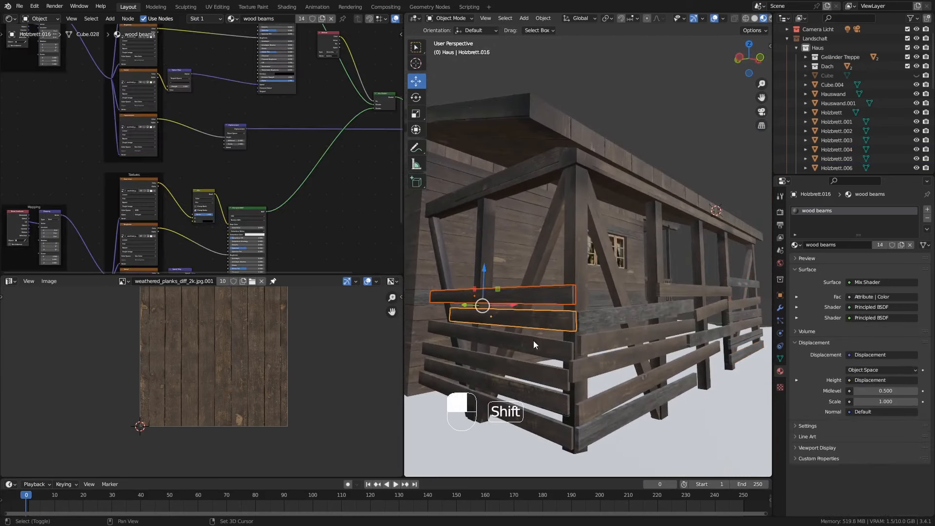
shift+click(535, 347)
shift+click(607, 317)
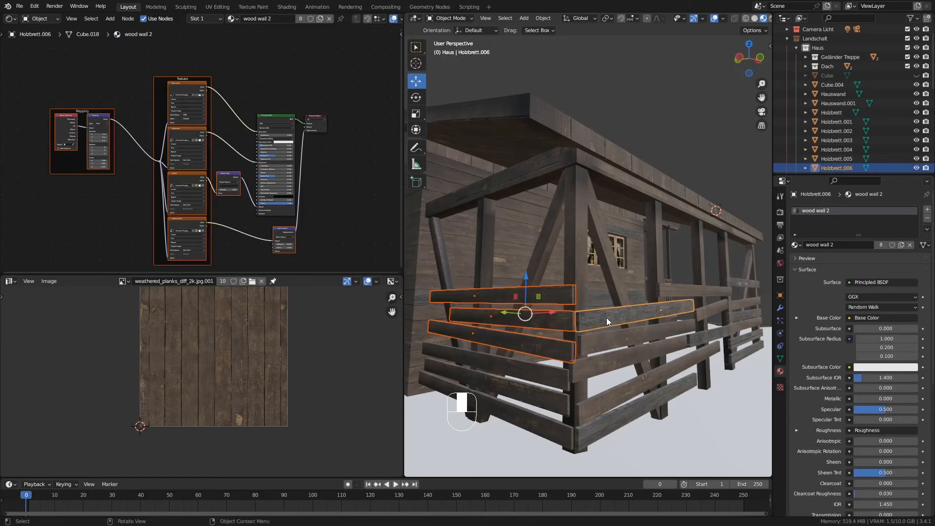
key(ctrl+l)
click(607, 318)
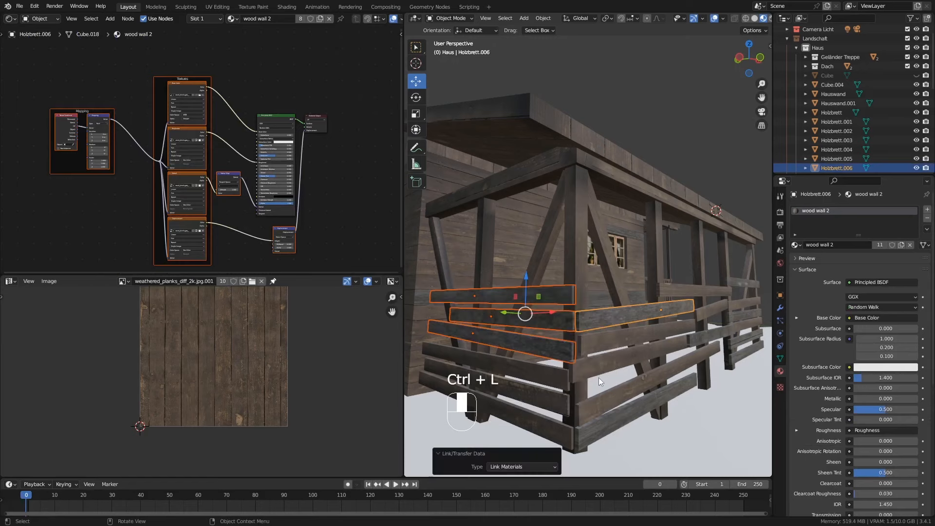
Step: Select all linked geometry of the third, fourth and fifth treads from the top in the front stairs' Cube.002 mesh
middle_drag(607, 317, 590, 374)
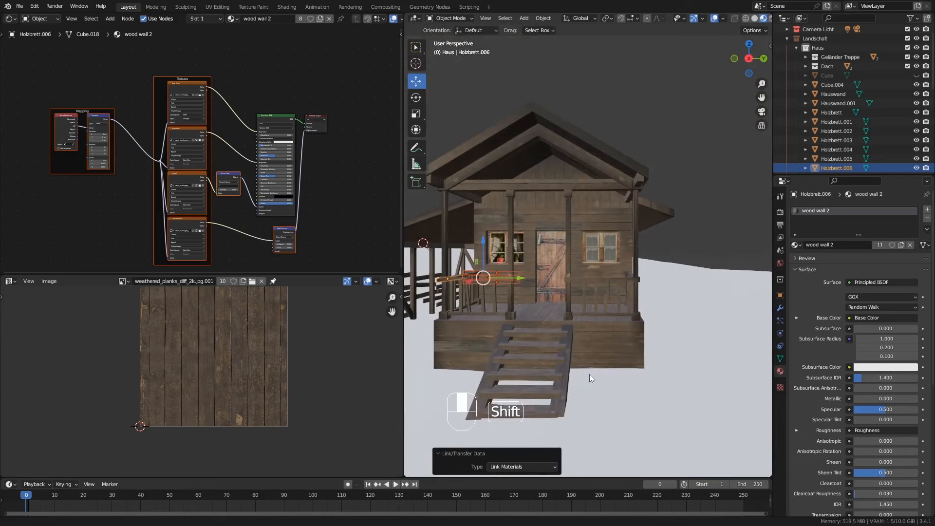
click(521, 334)
middle_drag(521, 335, 562, 349)
key(Tab)
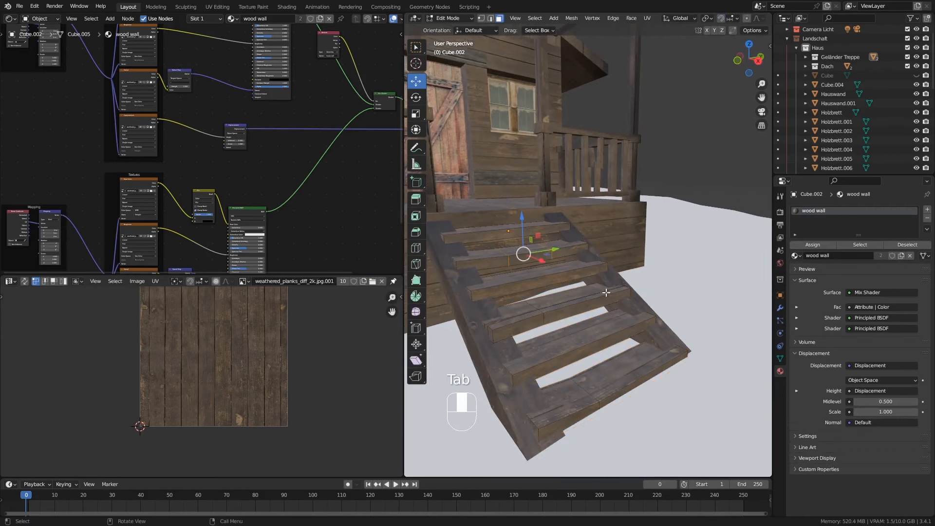
click(597, 341)
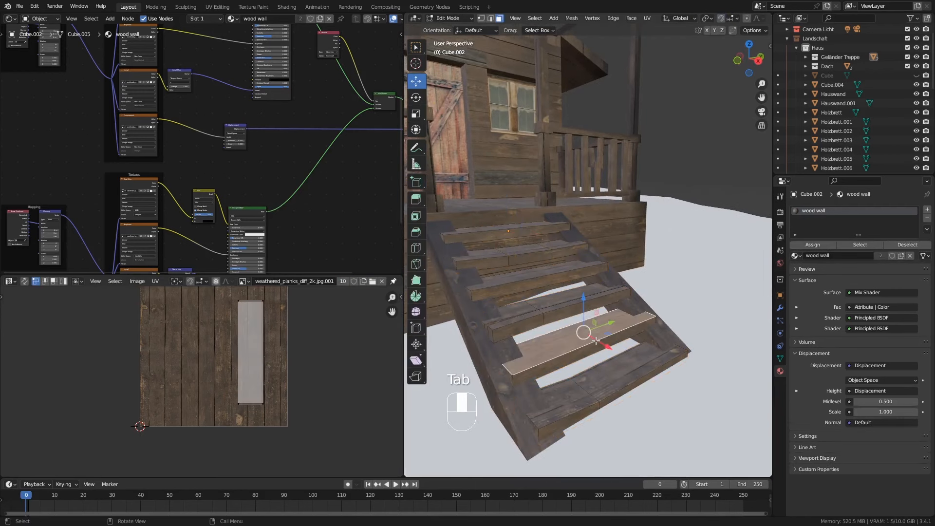
key(l)
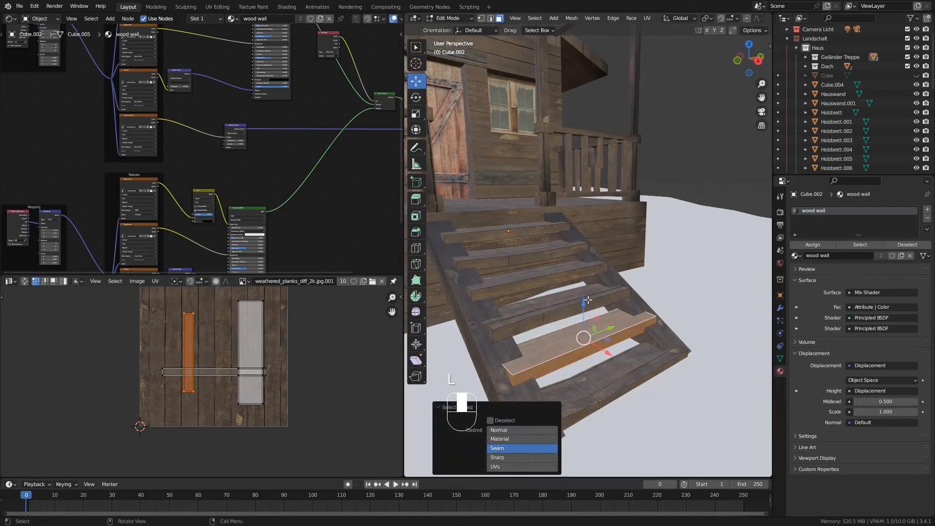
key(l)
key(l)
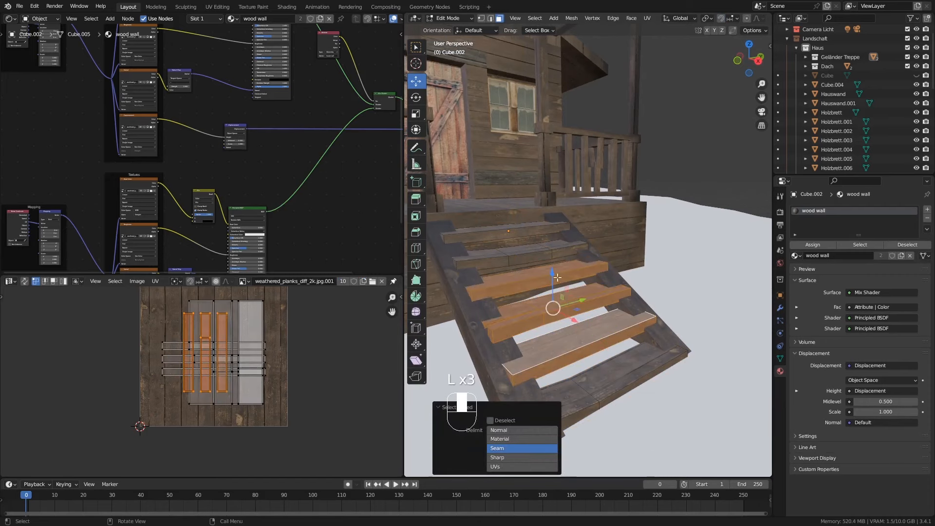
middle_drag(573, 297, 578, 288)
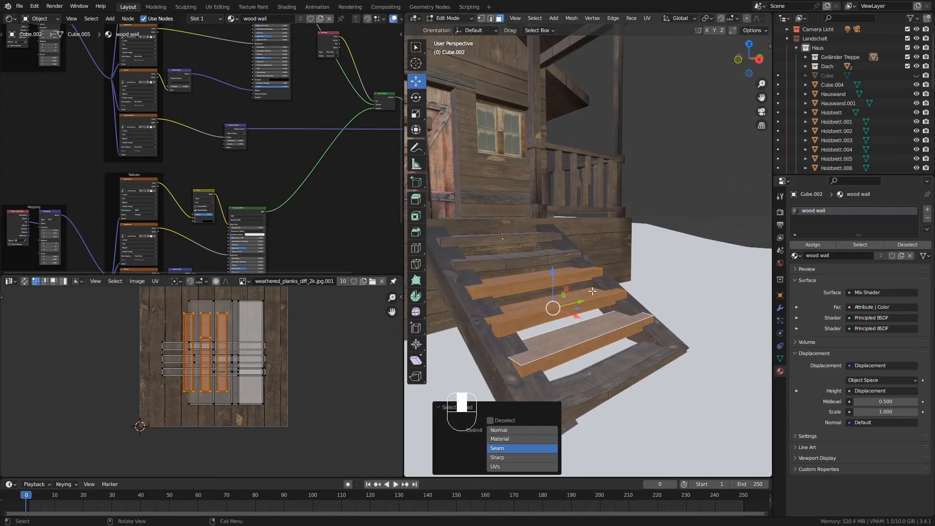
Step: Add a second material slot to the stair treads Cube.002 and fill it with wood wall 2
key(Tab)
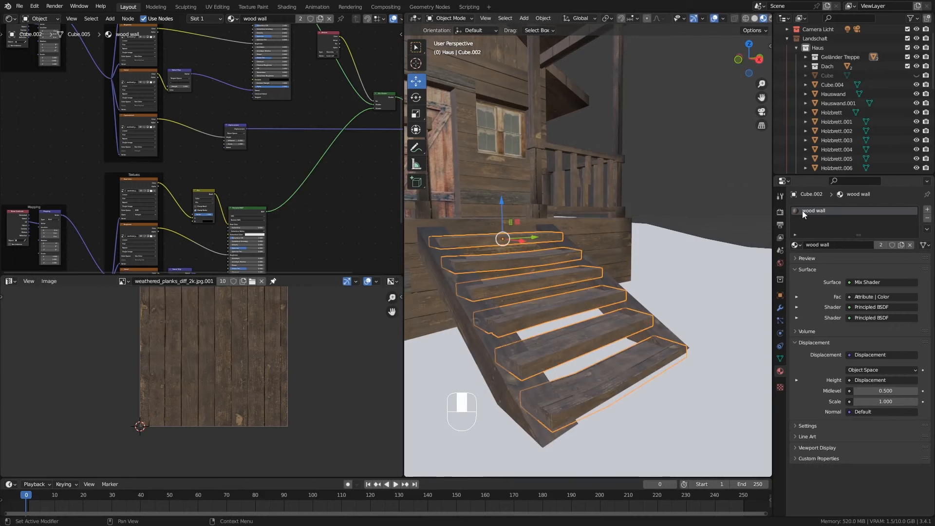
click(928, 211)
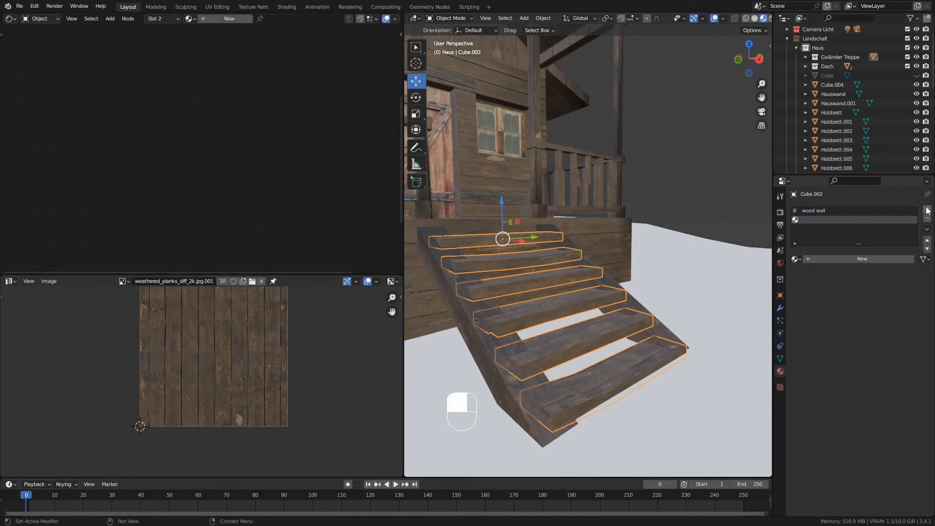
click(796, 257)
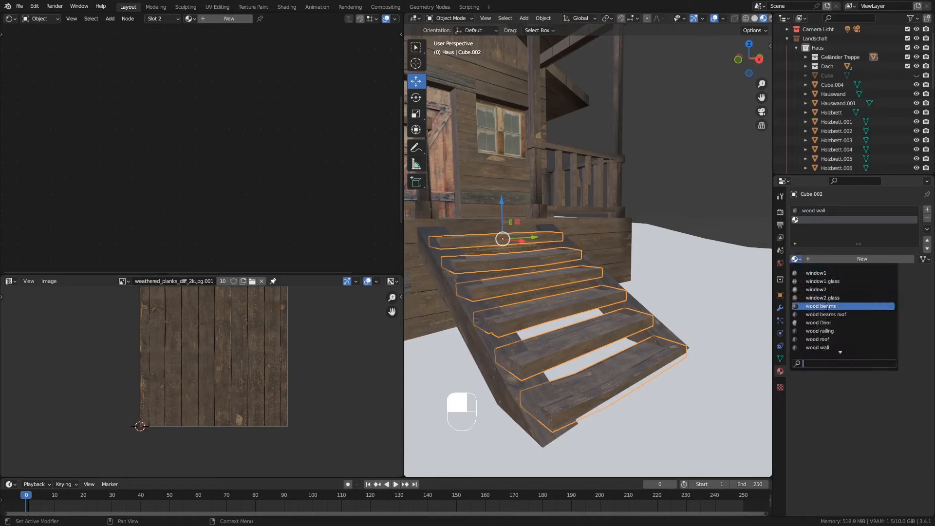
scroll(832, 347, down, 1)
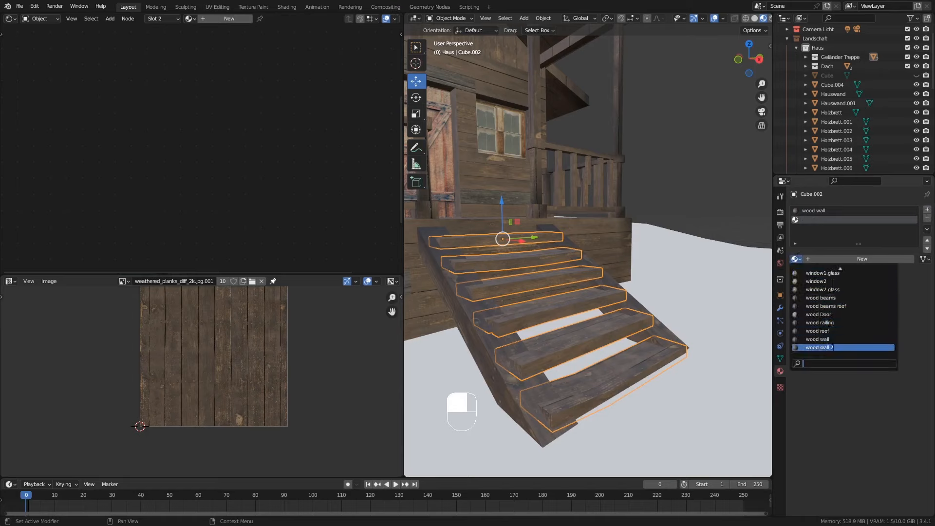
click(841, 348)
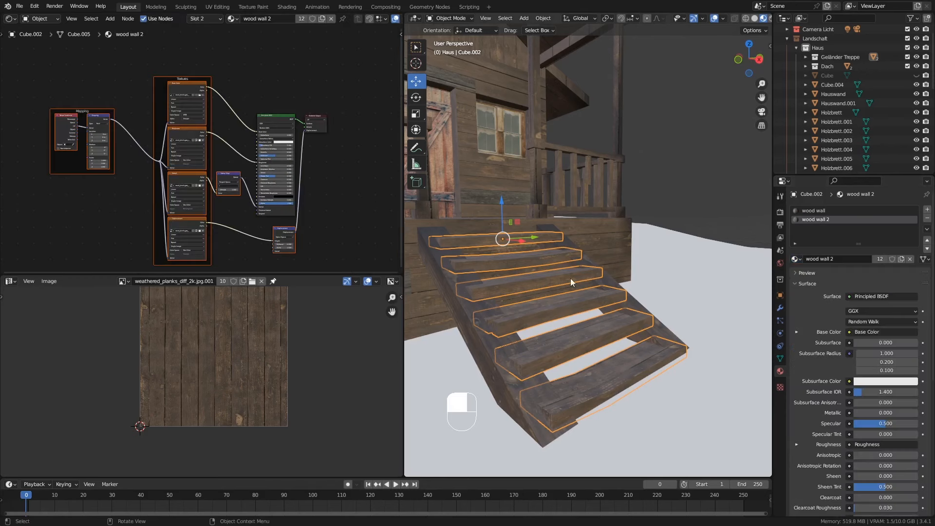
Step: Assign wood wall 2 to the selected stair treads and return to Object Mode
key(Tab)
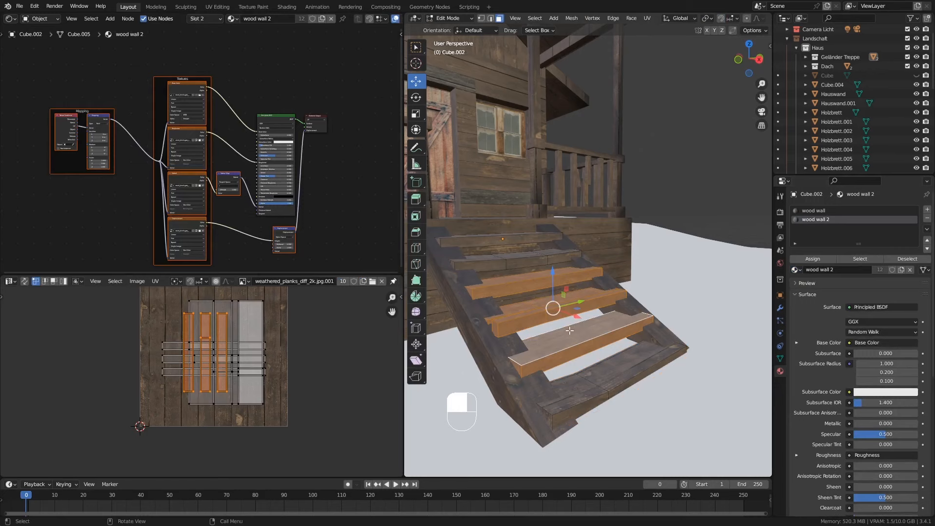
click(822, 258)
key(Tab)
Step: Select the roof object Dach and enter Edit Mode on its mesh
middle_drag(606, 306, 595, 243)
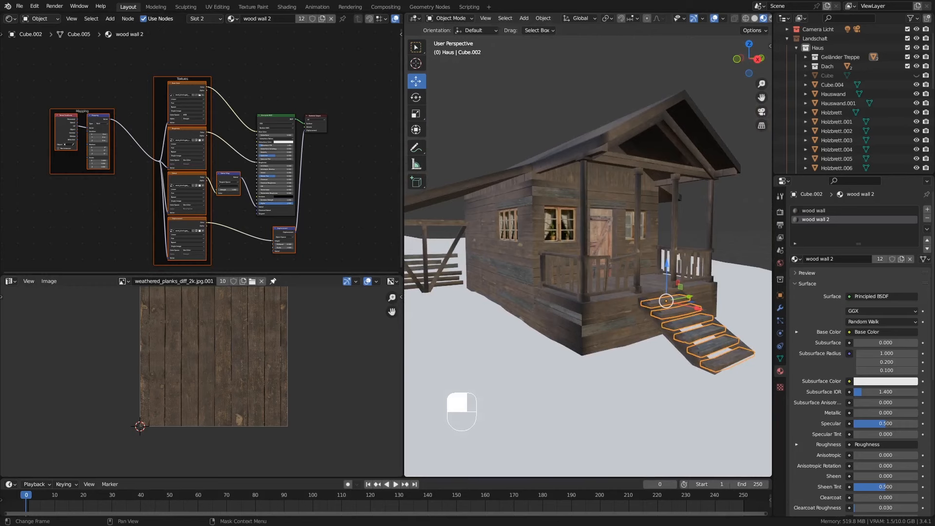
middle_drag(618, 244, 621, 250)
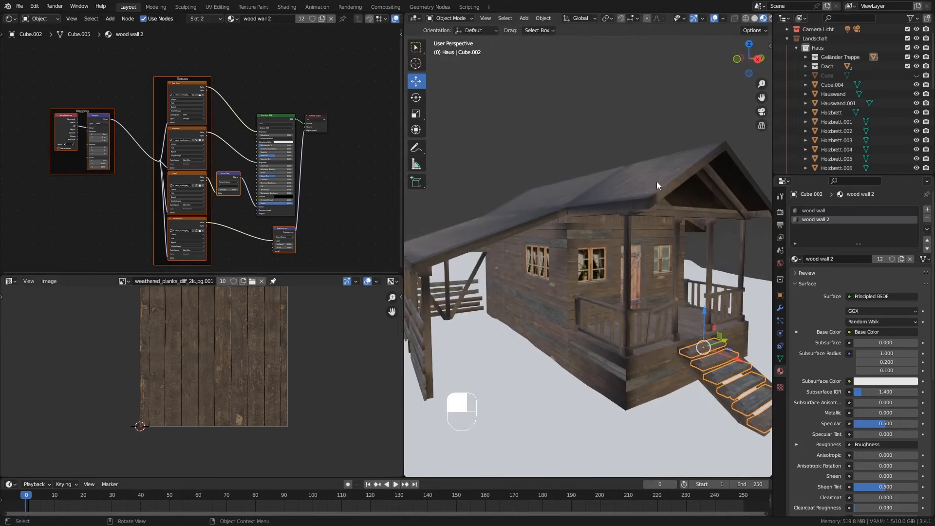
middle_drag(635, 186, 642, 194)
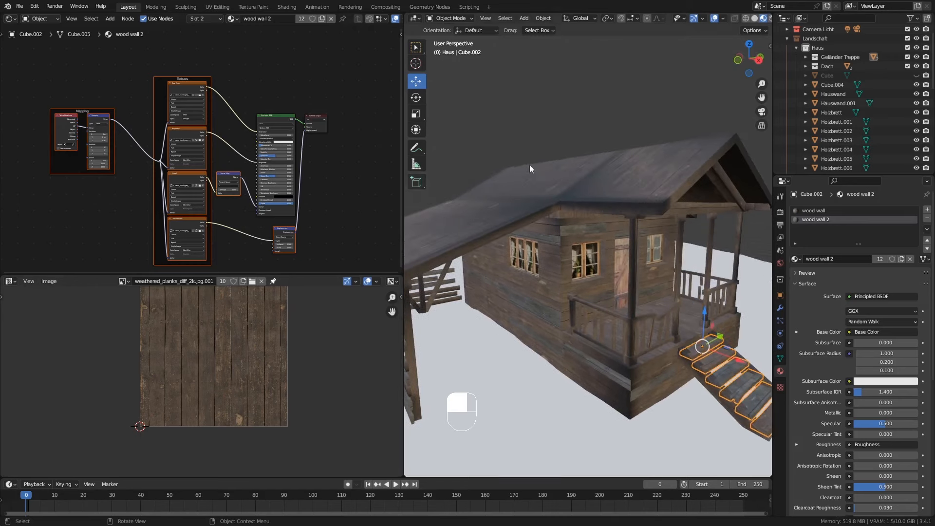
middle_drag(530, 164, 633, 178)
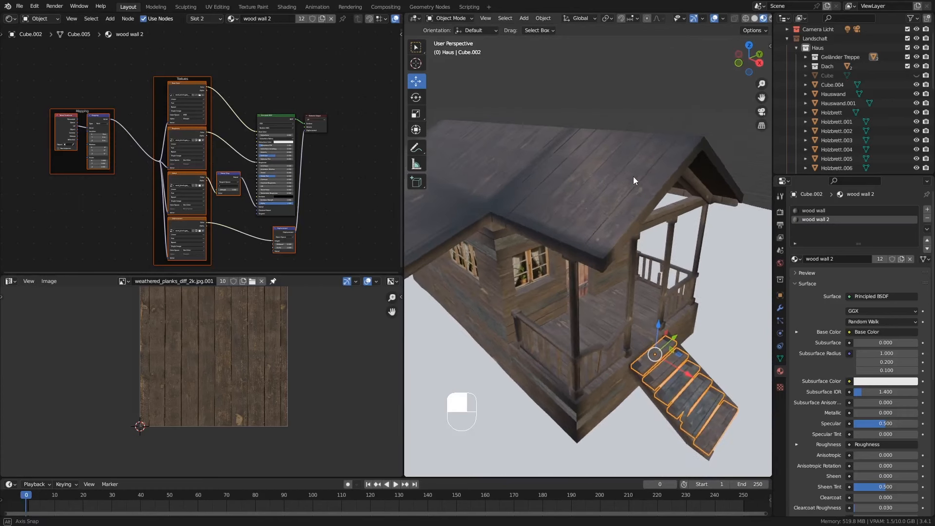
key(Tab)
key(Tab)
click(628, 173)
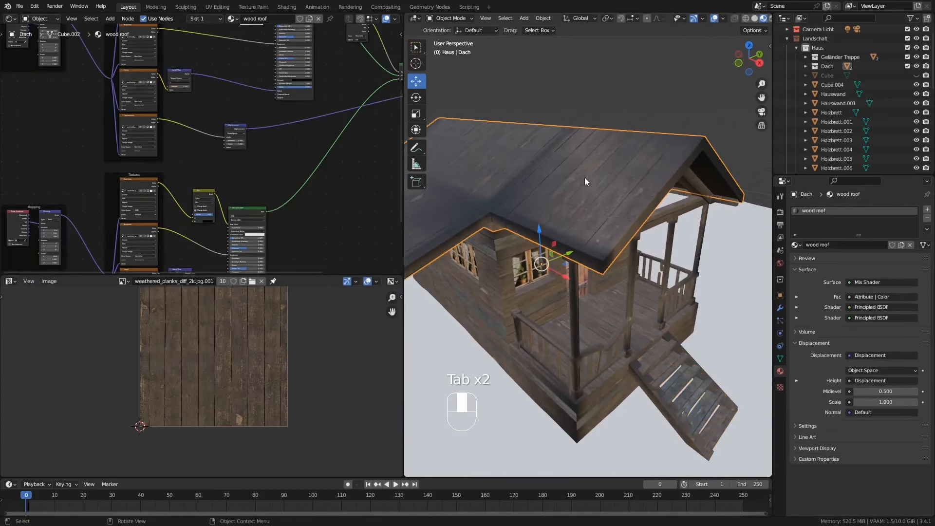
mouse_move(613, 196)
middle_down()
mouse_move(609, 163)
mouse_move(591, 180)
mouse_move(623, 200)
middle_up()
key(Tab)
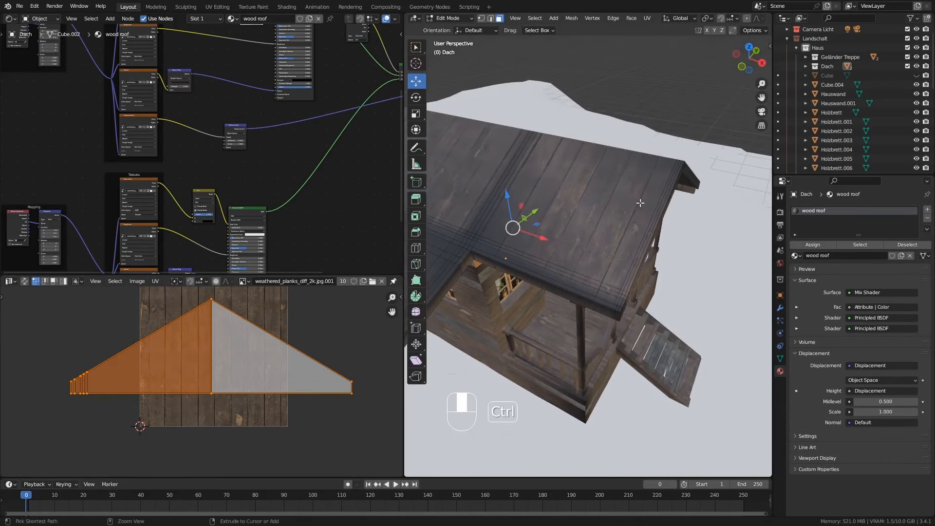
Step: Add two loop cuts to the roof section over the porch, sliding each onto a joint between planks of the texture
key(ctrl+r)
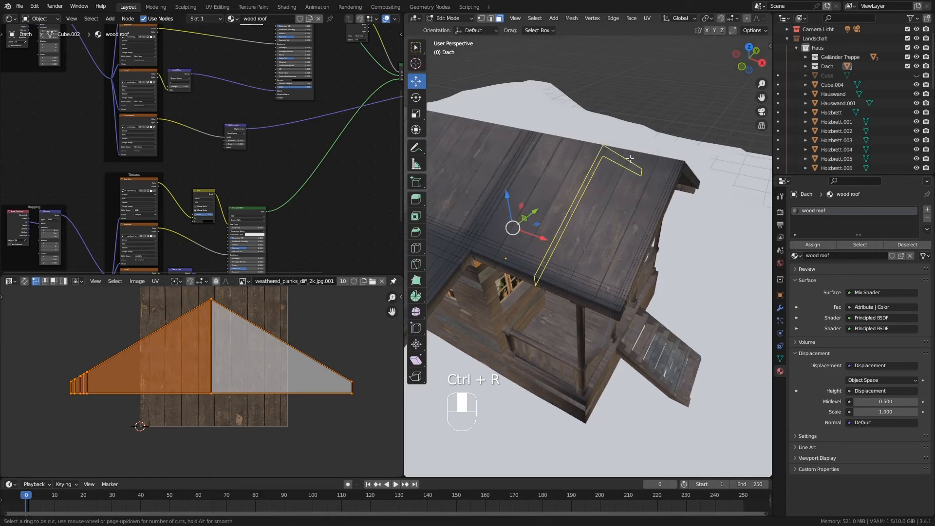
ctrl+middle_drag(600, 172, 597, 184)
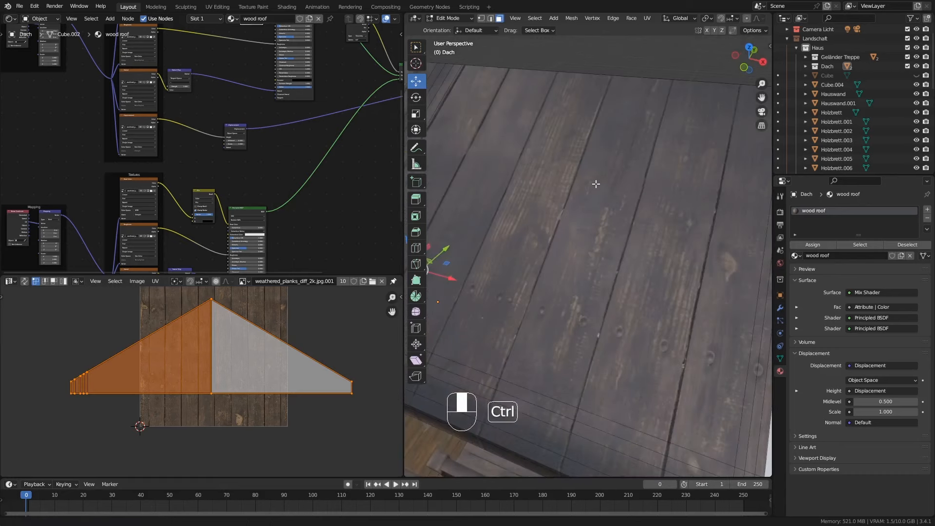
key(ctrl+r)
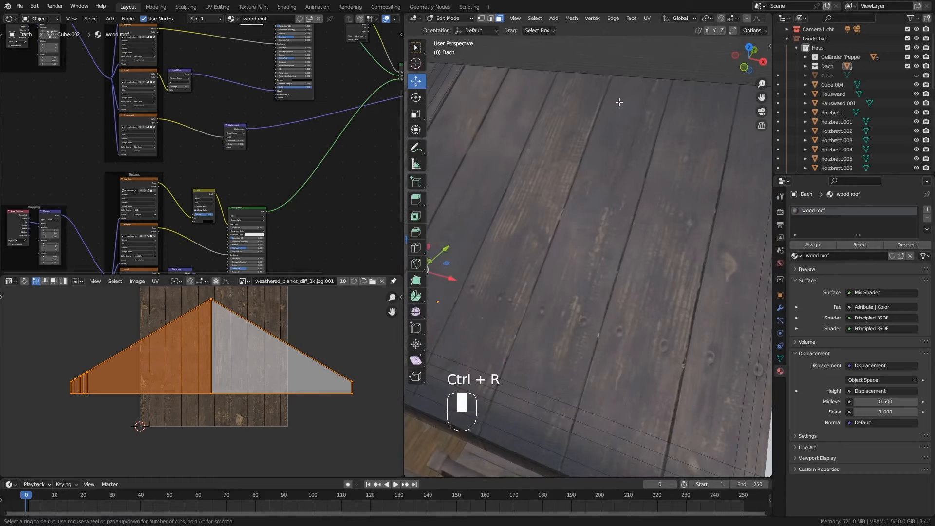
click(617, 85)
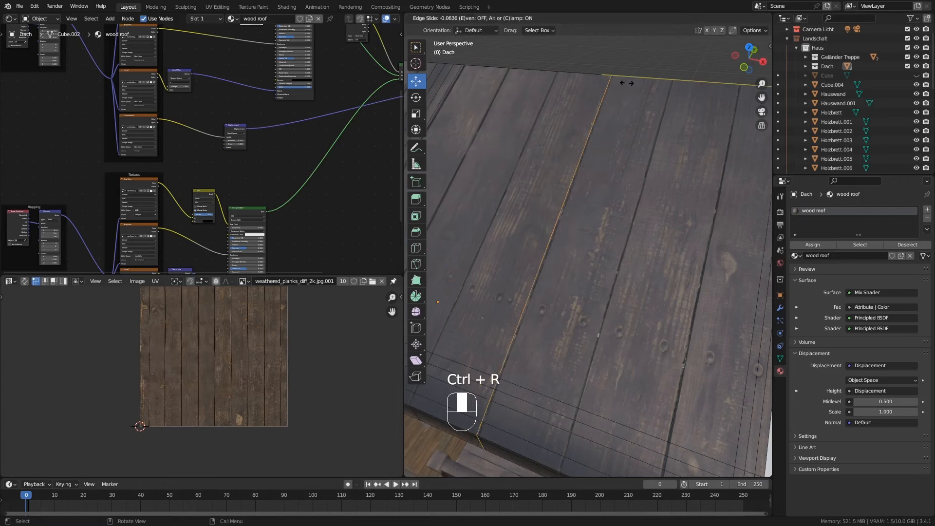
click(627, 83)
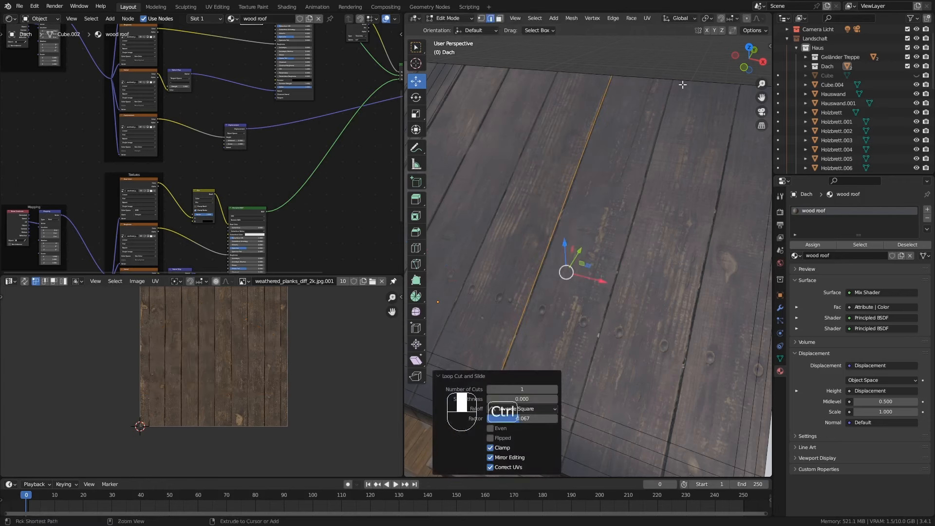
key(ctrl+r)
click(678, 84)
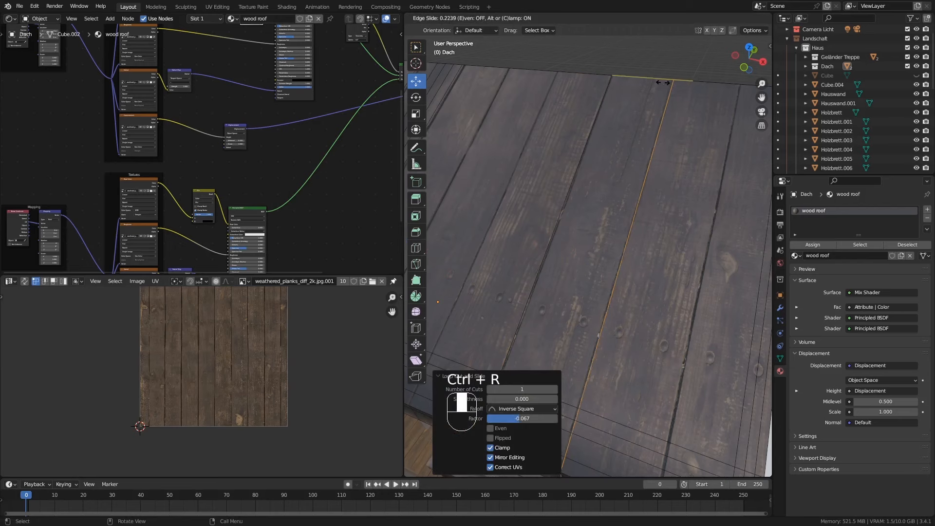
click(663, 82)
ctrl+middle_drag(622, 104, 636, 114)
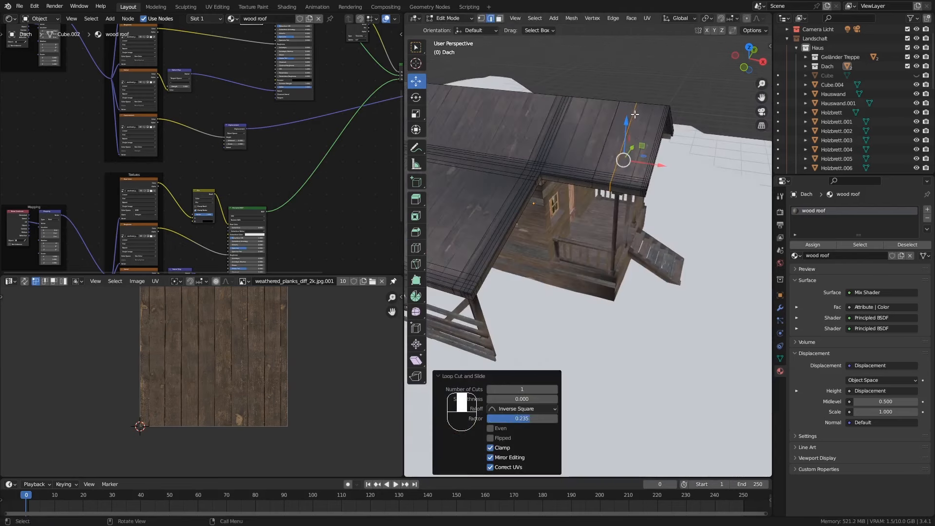
Step: Add four loop cuts to the roof section farther from the porch, aligning each with a joint between the textured planks
shift+middle_drag(448, 91, 560, 126)
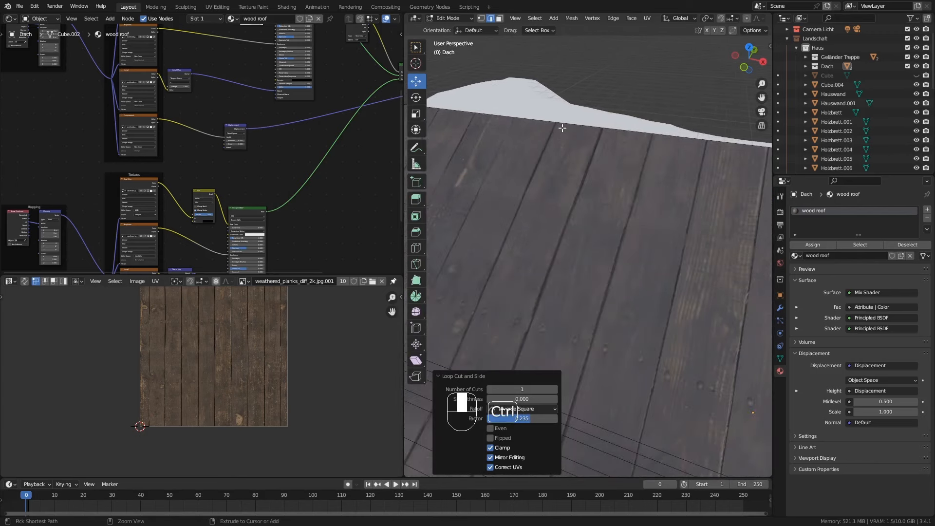
key(ctrl+r)
click(565, 130)
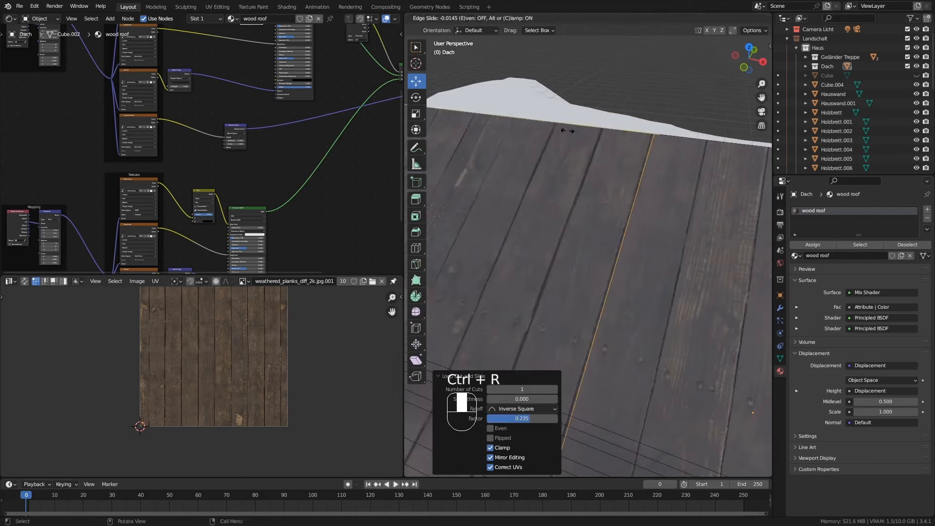
click(566, 130)
key(ctrl+r)
click(609, 146)
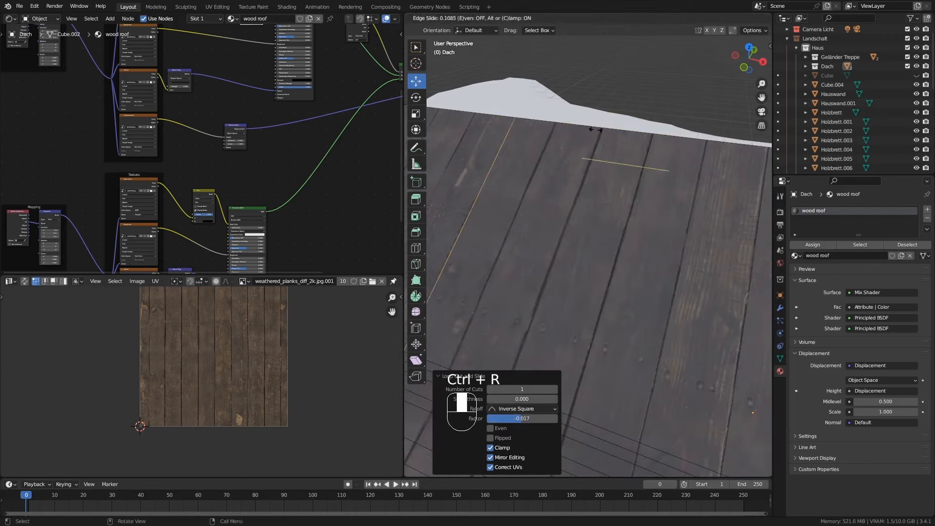
click(676, 146)
key(ctrl+r)
click(629, 134)
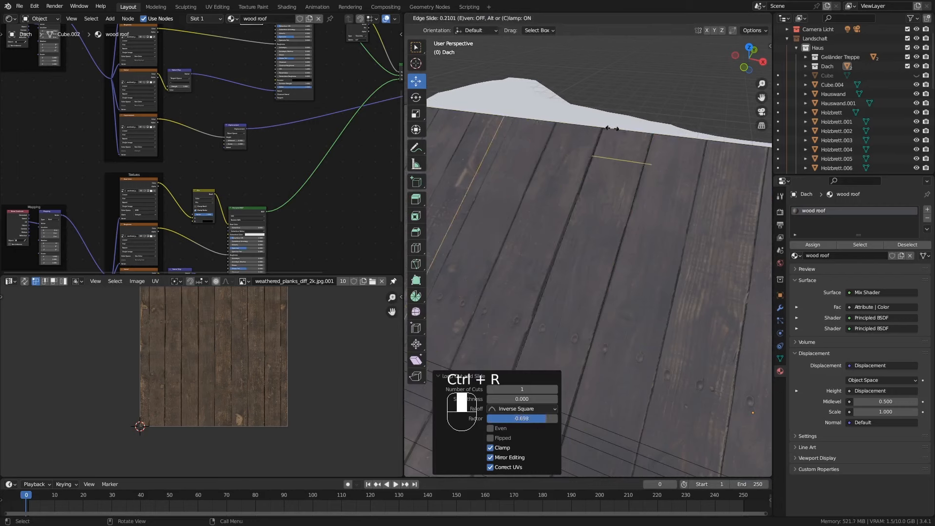
click(659, 140)
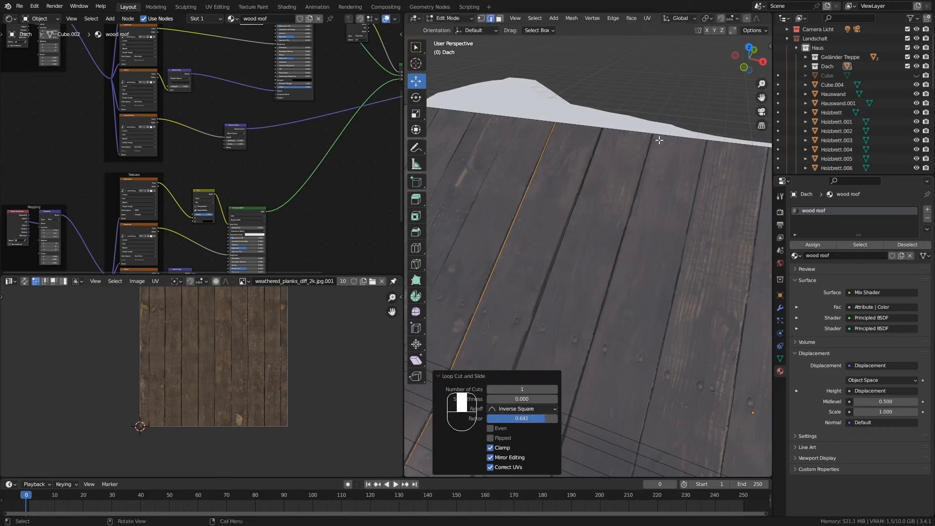
key(ctrl+r)
click(570, 155)
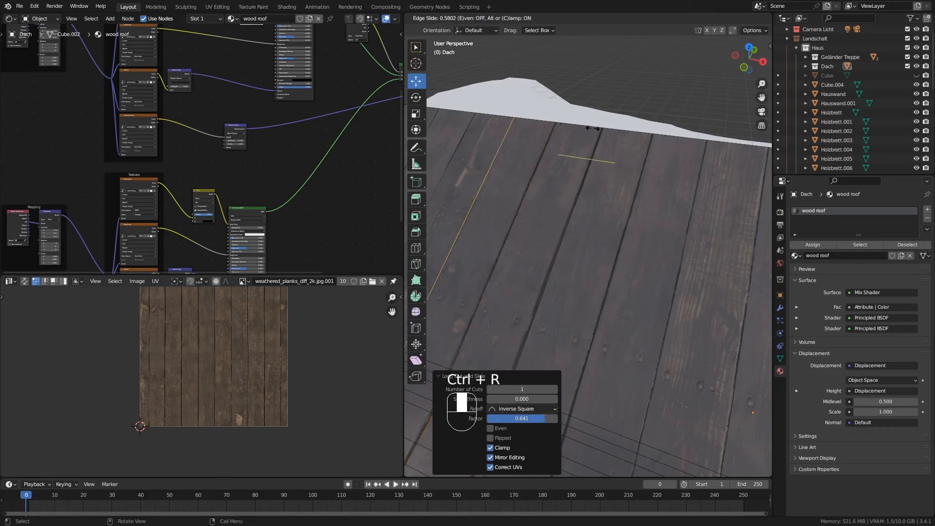
click(593, 128)
Step: Switch to face selection and add a second material slot with wood wall 2 to the roof Dach
middle_drag(573, 160, 573, 189)
click(499, 18)
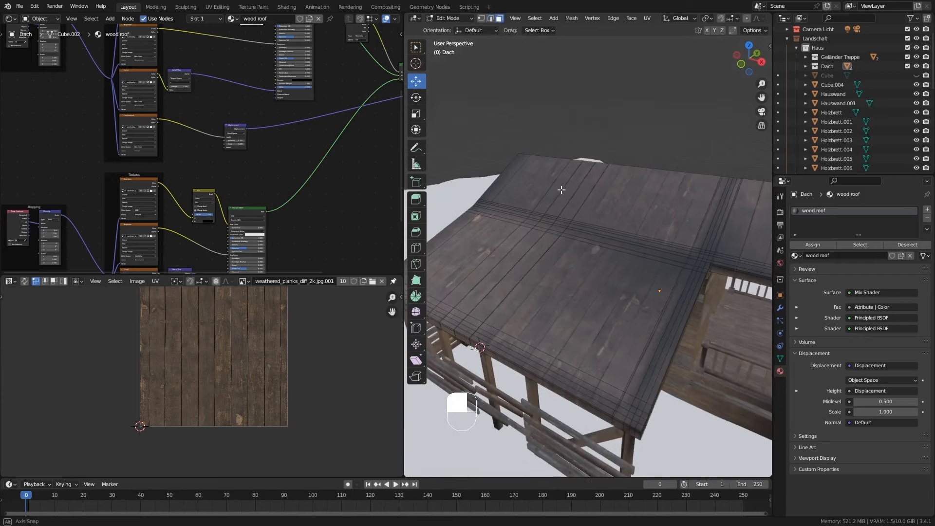
click(928, 209)
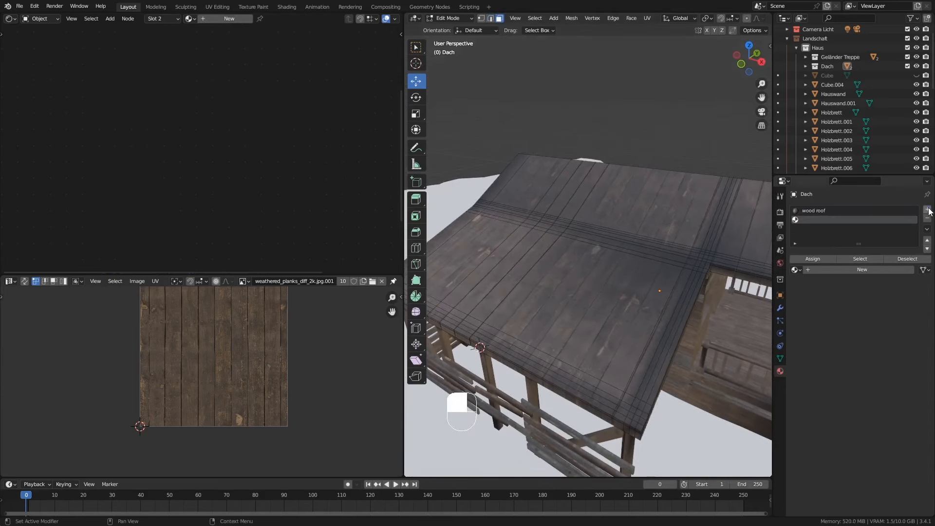
click(795, 270)
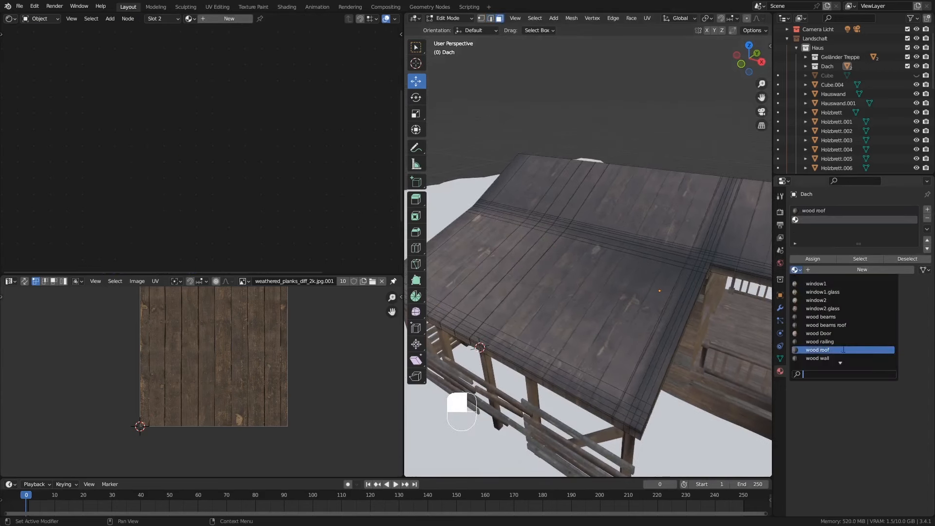
click(846, 358)
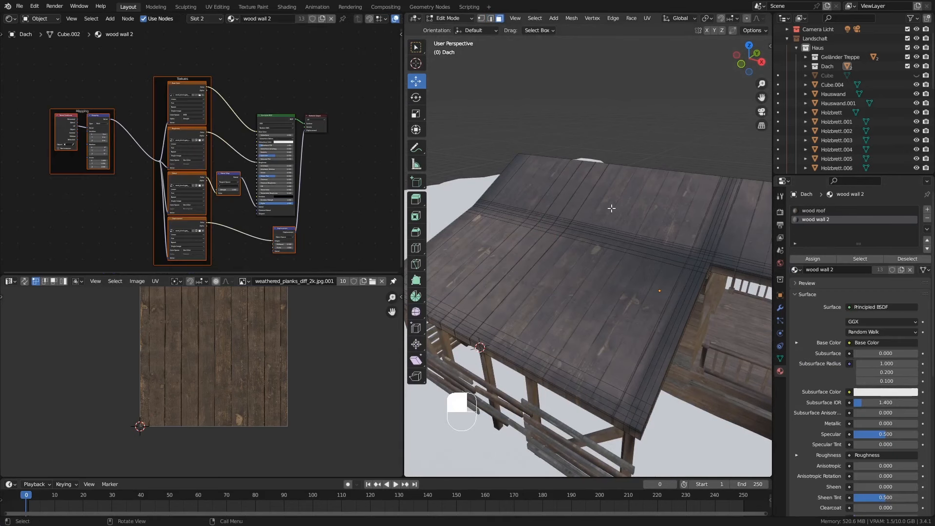
Step: Select one narrow plank on the far roof section, including its upper face and the small faces across the bend
key(Tab)
middle_drag(529, 83, 548, 203)
key(Tab)
click(553, 173)
key(c)
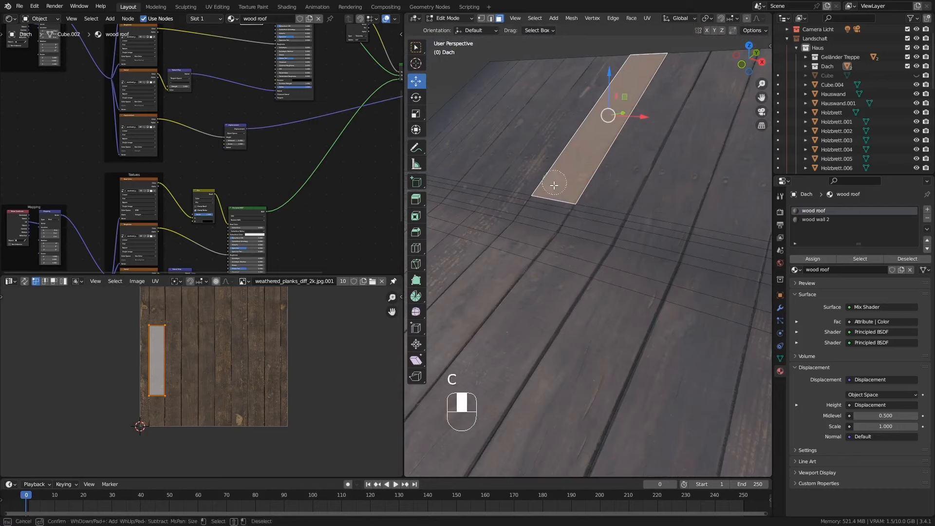
drag(559, 189, 523, 238)
key(Escape)
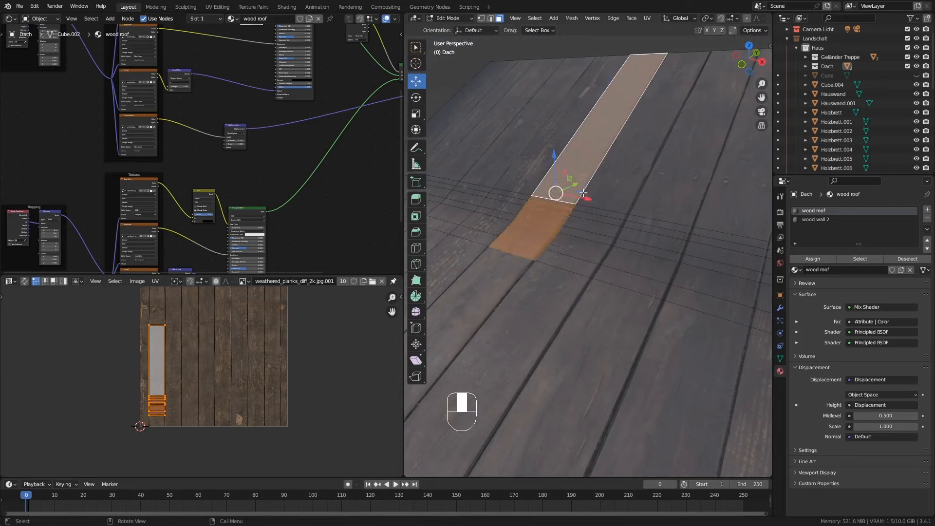
Step: Add a second plank strip toward the porch to the selection with Circle Select, running from the ridge past the bend
ctrl+middle_drag(595, 185, 633, 204)
scroll(648, 214, up, 8)
key(c)
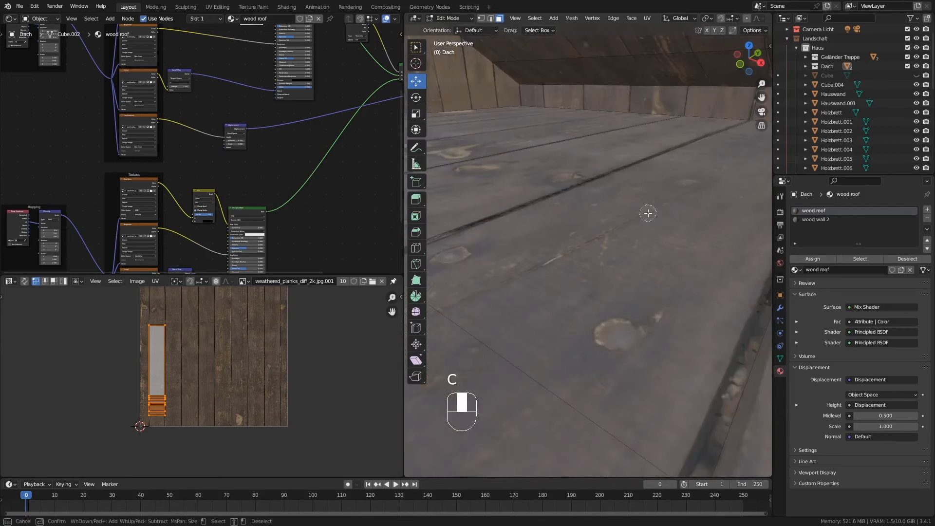
key(Escape)
ctrl+middle_drag(638, 197, 638, 209)
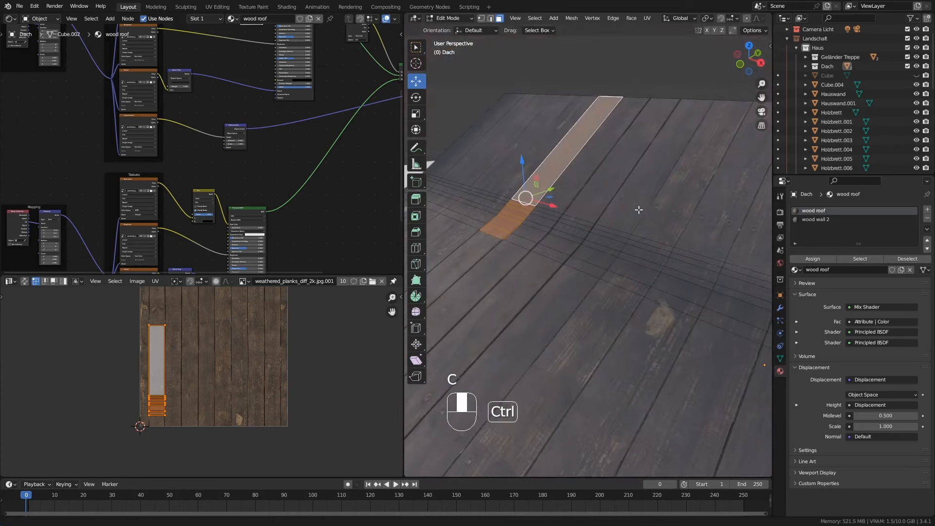
key(c)
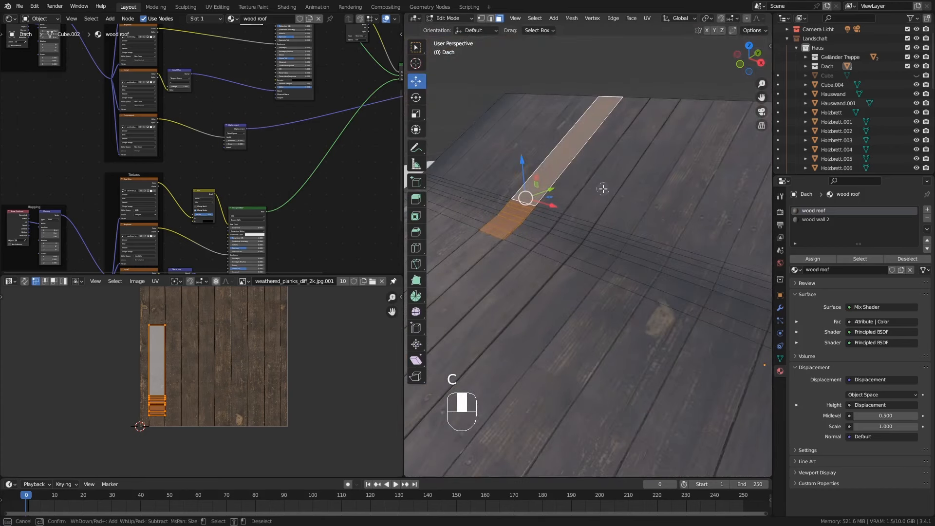
drag(603, 189, 544, 262)
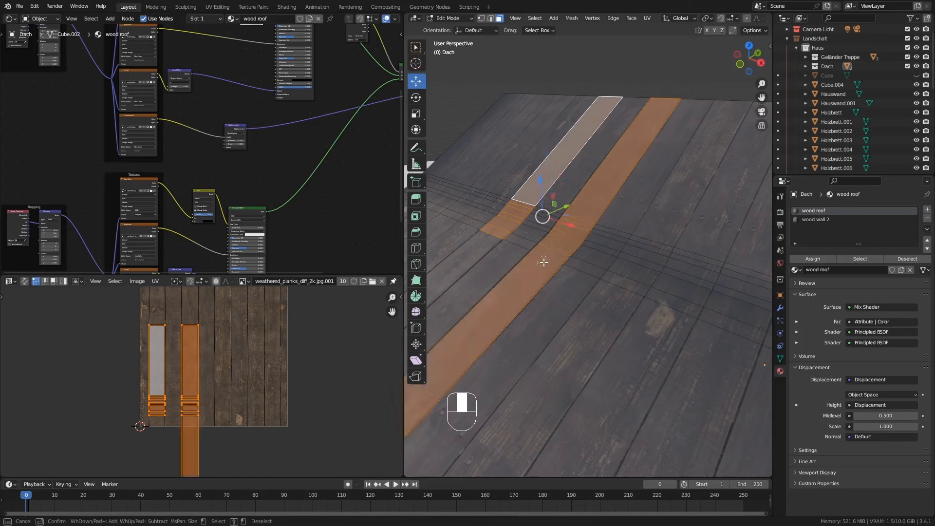
key(Escape)
ctrl+middle_drag(604, 240, 663, 247)
shift+middle_drag(769, 232, 676, 248)
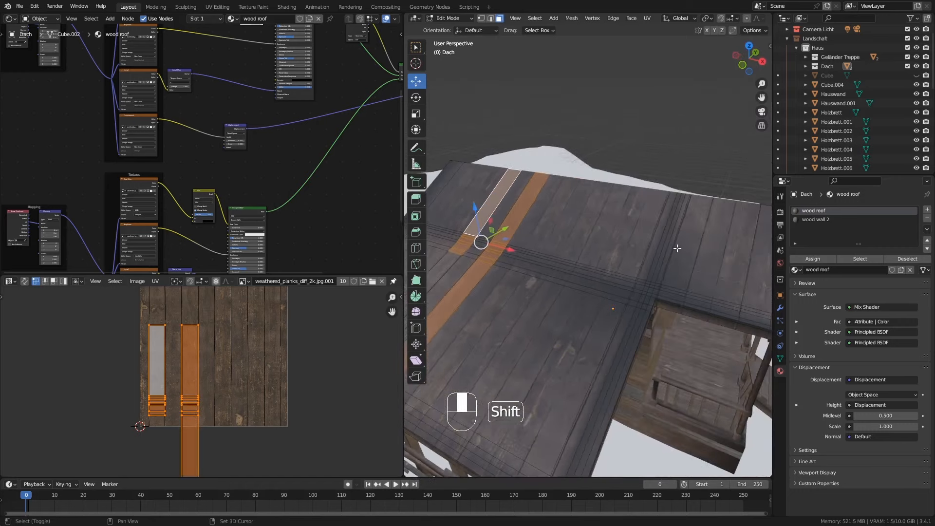
shift+click(691, 250)
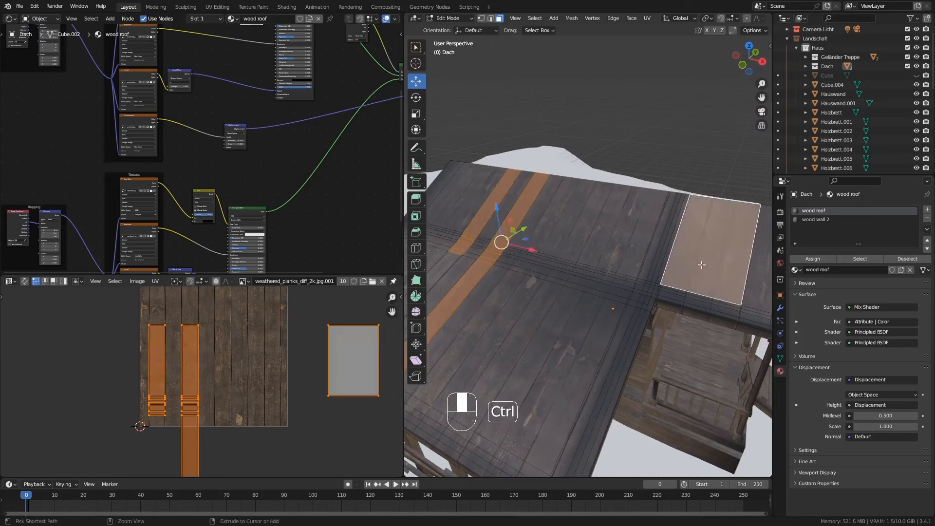
key(ctrl+z)
shift+click(608, 215)
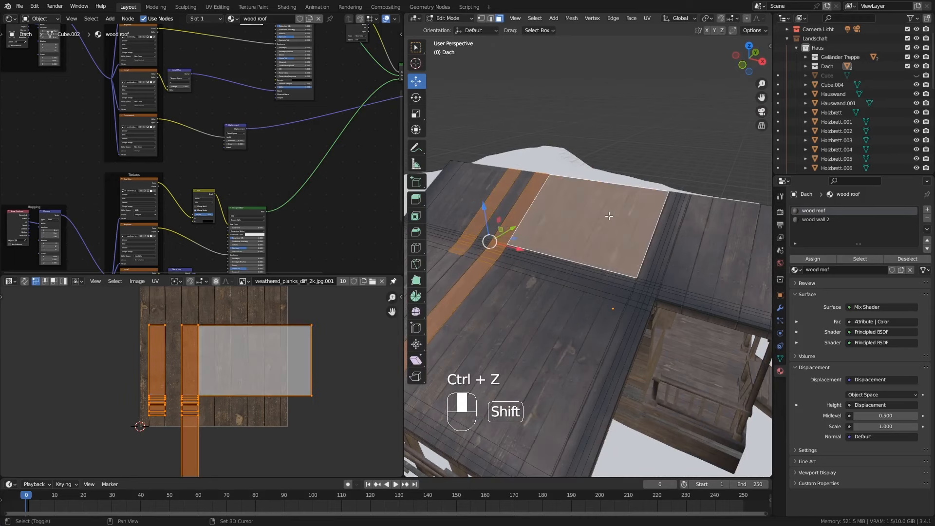
key(ctrl+z)
Step: Add only the plank face between the two loop cuts over the porch to the roof selection
shift+middle_drag(609, 216, 677, 252)
shift+click(689, 252)
shift+click(670, 248)
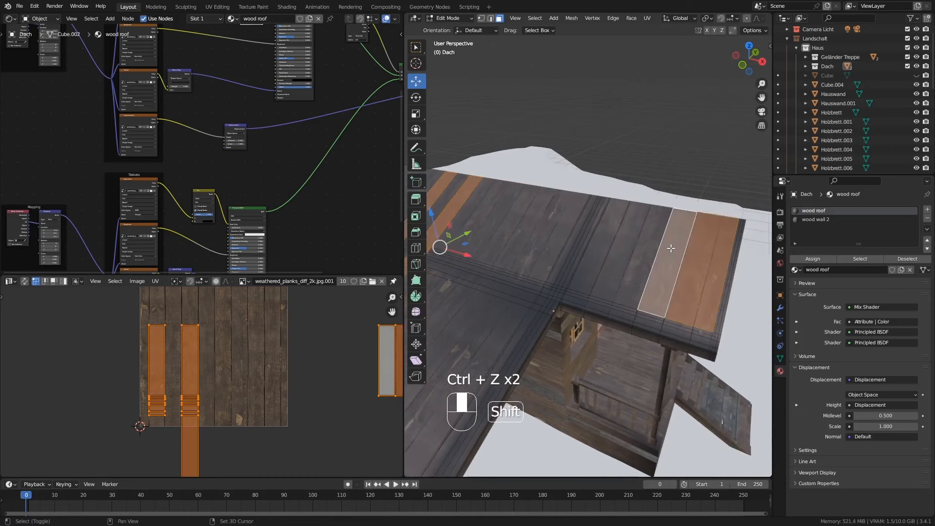
shift+click(691, 254)
Step: Add the porch plank's eave face and the narrow loop-cut faces leading up to it to the roof selection
middle_drag(670, 277, 660, 257)
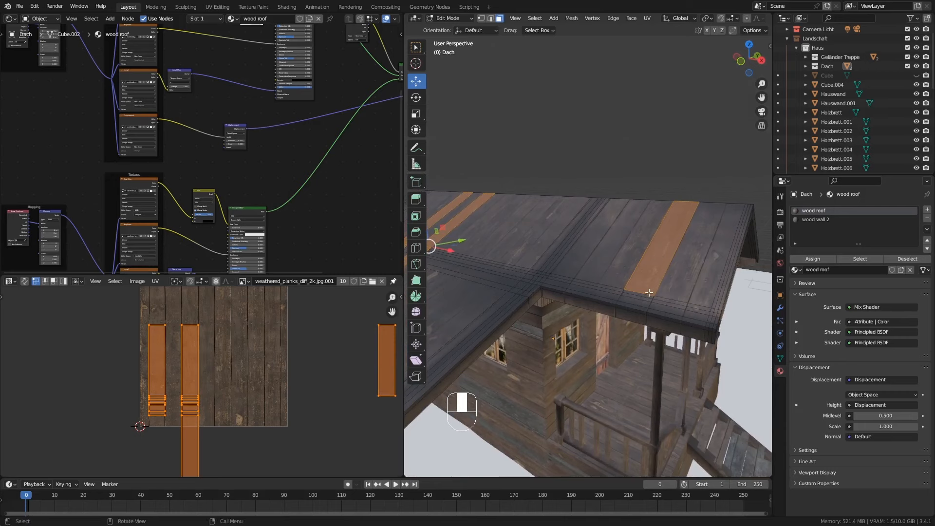
ctrl+middle_drag(638, 299, 643, 307)
shift+click(616, 322)
shift+click(616, 298)
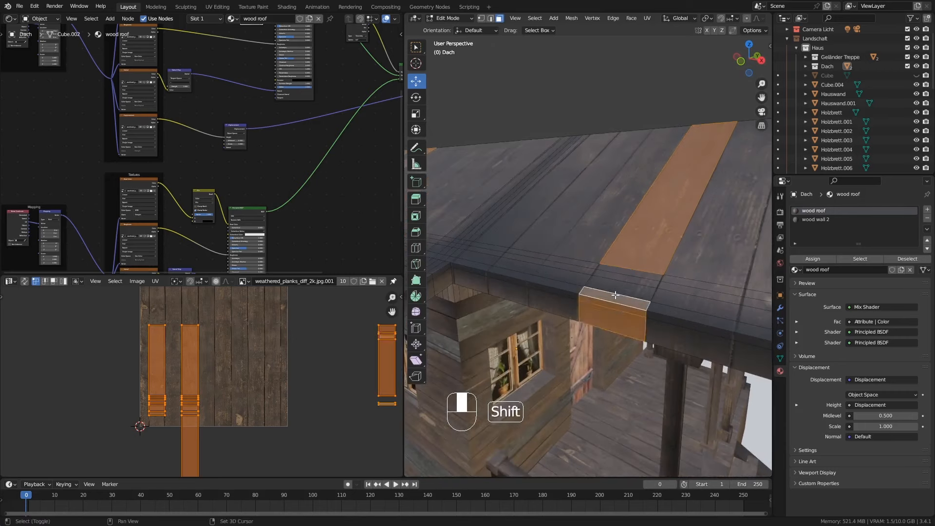
shift+click(618, 292)
shift+click(623, 276)
shift+click(622, 270)
ctrl+middle_drag(635, 226, 636, 322)
shift+click(620, 257)
shift+click(610, 288)
shift+click(610, 293)
middle_drag(541, 312, 562, 299)
middle_drag(603, 315, 612, 346)
Step: Assign wood wall 2 to the selected roof planks and check them in Object Mode
click(817, 219)
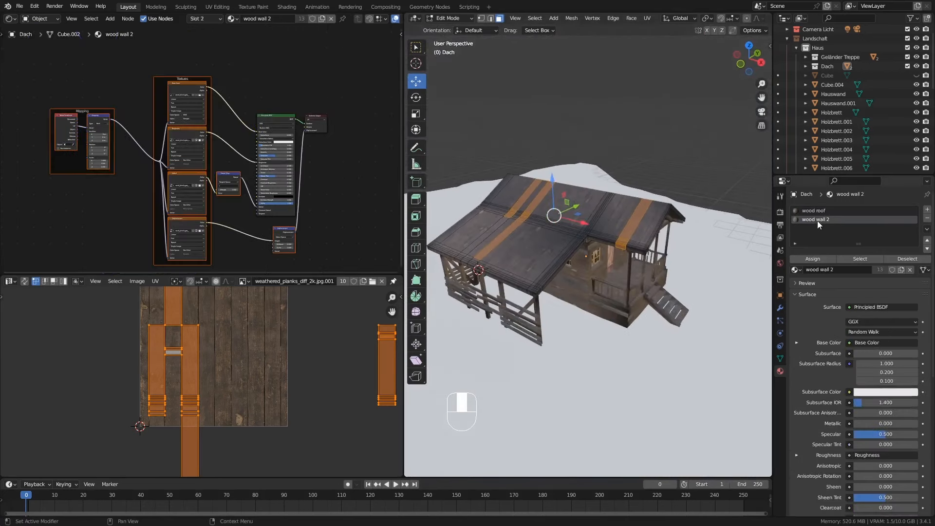
click(817, 258)
key(Tab)
middle_drag(582, 271, 667, 212)
ctrl+middle_drag(630, 253, 611, 268)
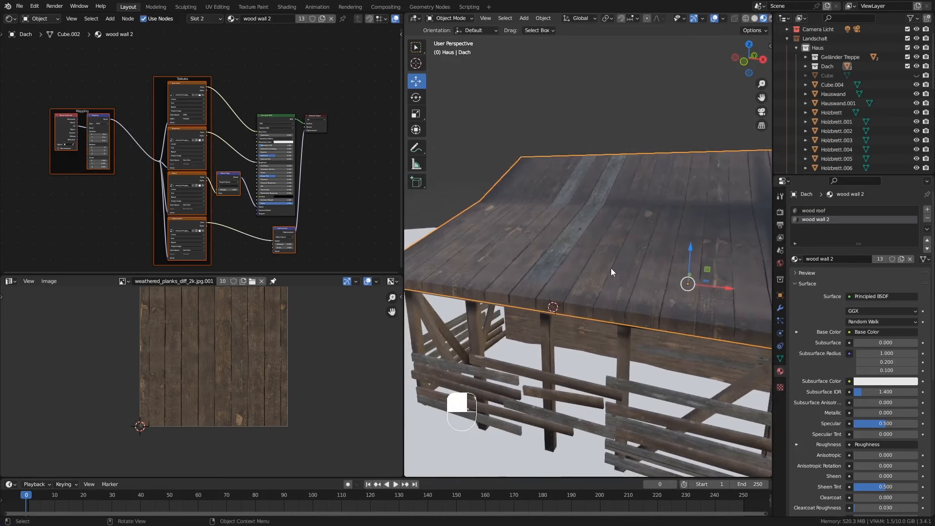
Step: Select the eave face and the adjoining narrow faces at the lower end of the long weathered roof plank
key(Tab)
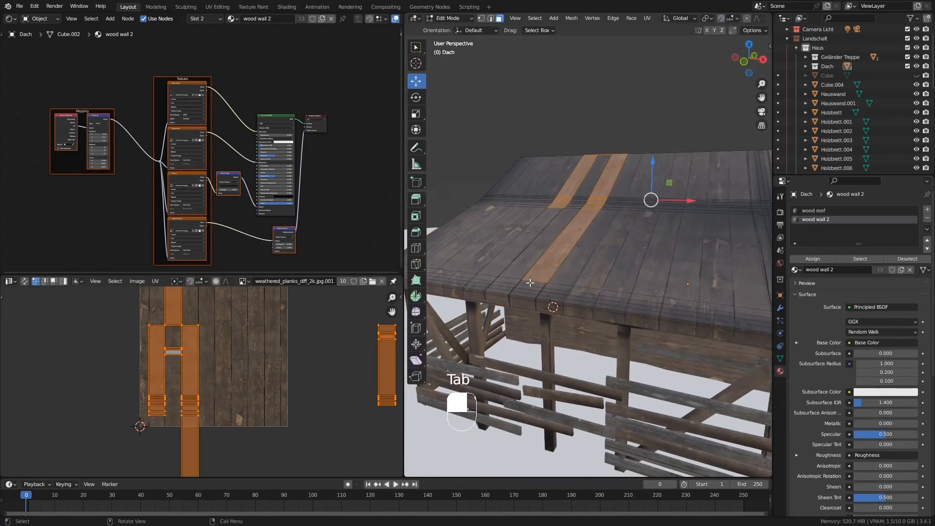
click(530, 283)
click(522, 301)
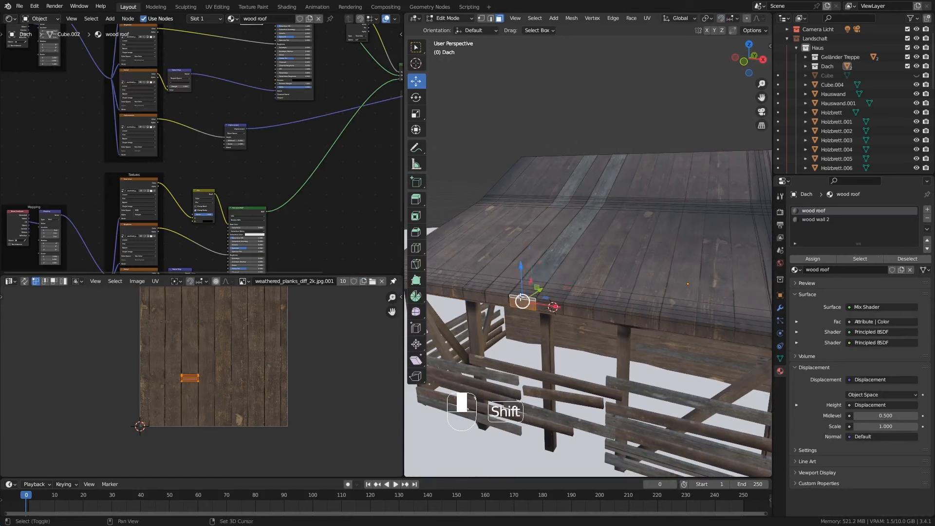
shift+click(522, 298)
shift+click(524, 295)
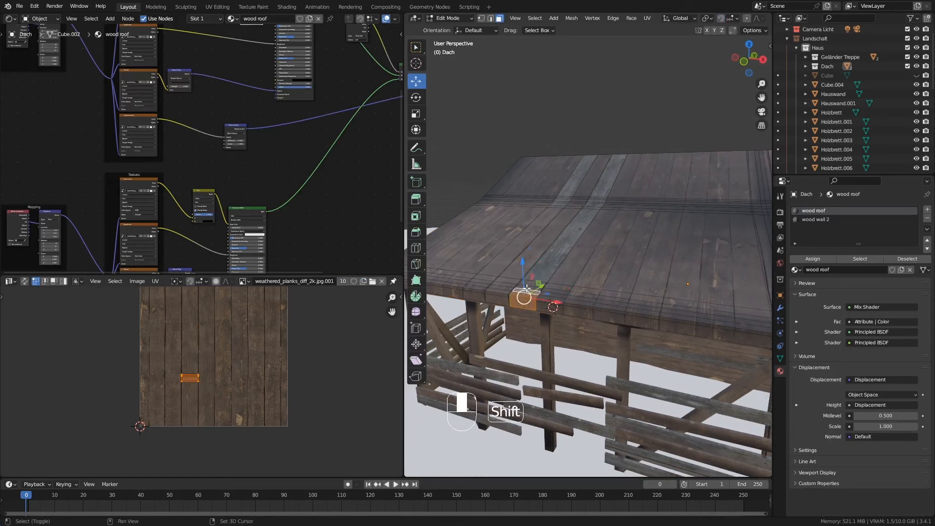
shift+click(526, 289)
middle_drag(526, 290, 617, 258)
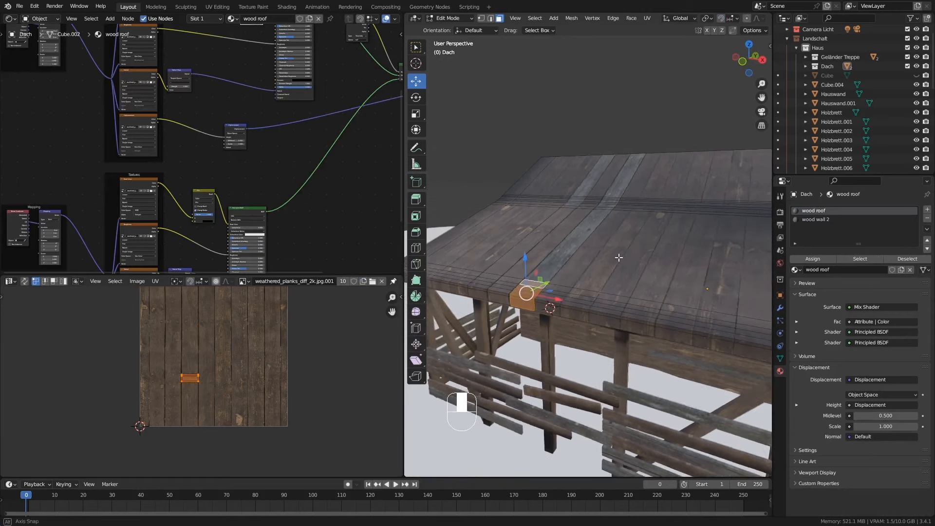
Step: Assign wood wall 2 to the selected eave faces and return to Object Mode to check the roof
click(829, 221)
click(817, 259)
key(Tab)
middle_drag(679, 262, 569, 218)
scroll(659, 224, down, 4)
scroll(572, 220, up, 2)
scroll(569, 236, up, 1)
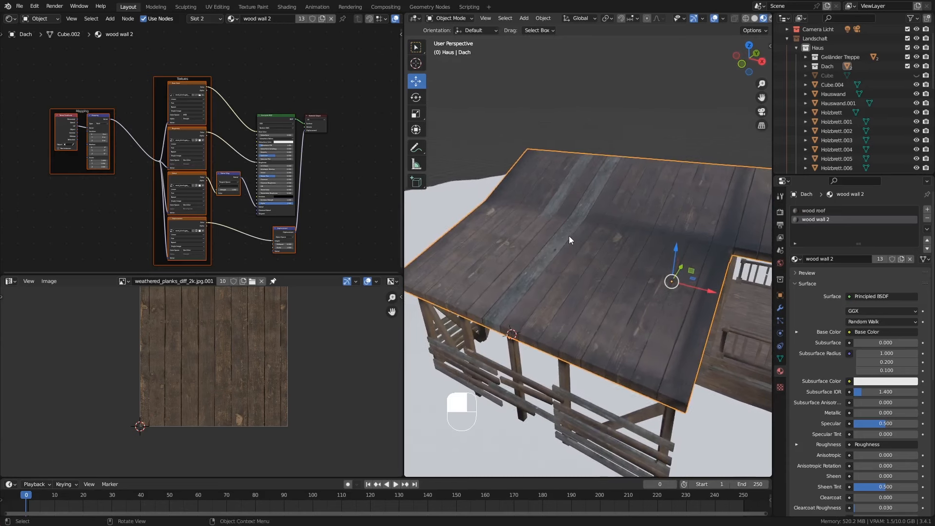
Step: Select the long plank's upper face and its small faces across the roof bend, using Circle Select
key(Tab)
click(601, 176)
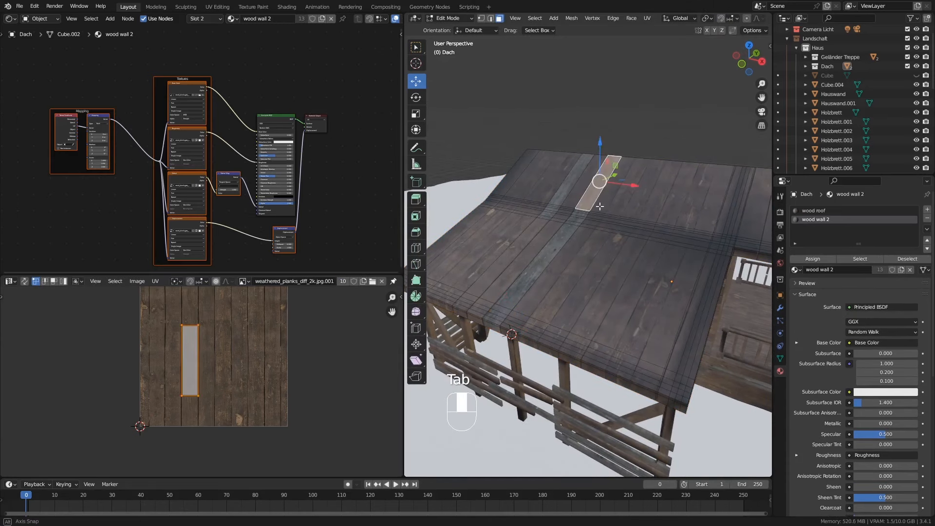
mouse_move(599, 206)
middle_down()
mouse_move(566, 210)
mouse_move(606, 198)
mouse_move(598, 197)
middle_up()
key(c)
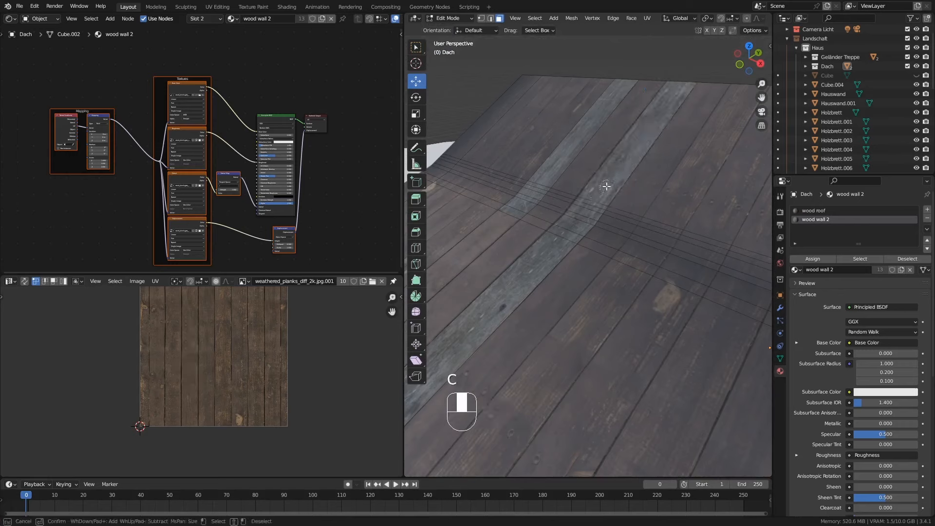
drag(612, 173, 588, 210)
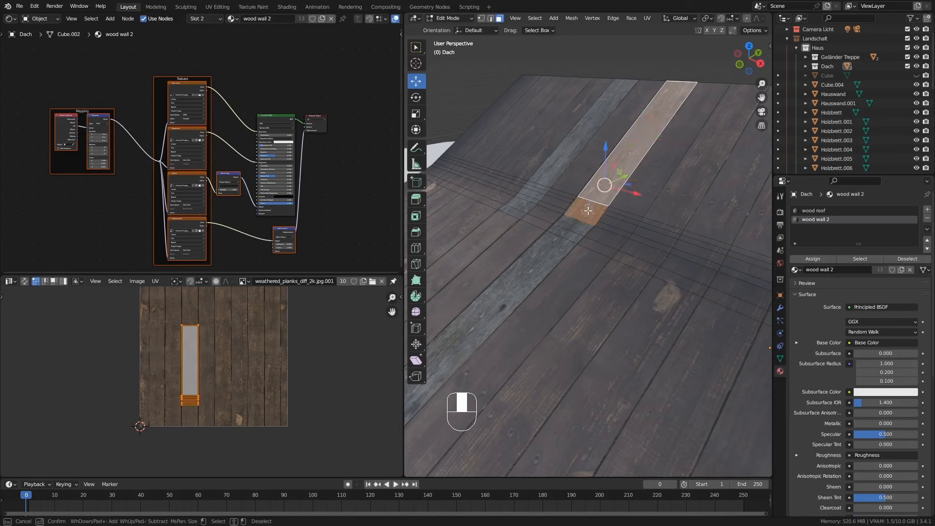
right_click(588, 211)
Step: Assign the wood roof material back to the selected upper plank and bend faces
click(812, 211)
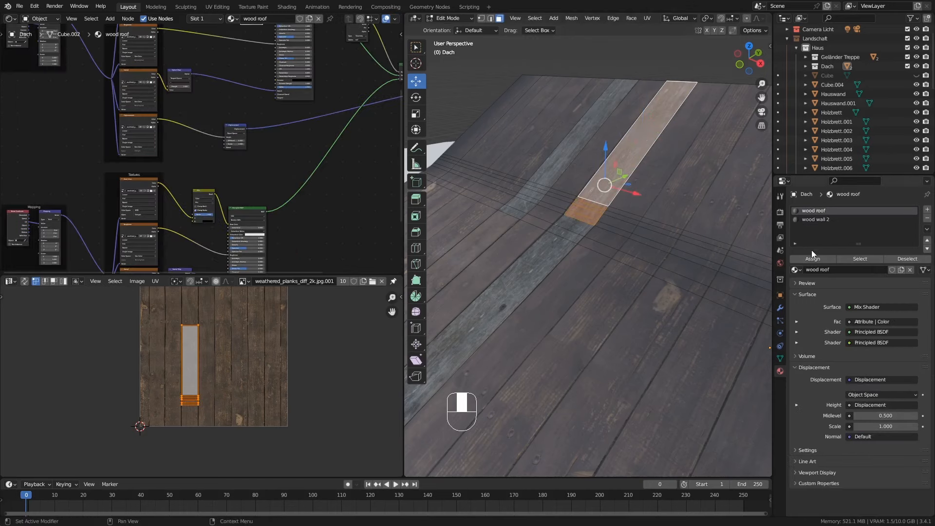
click(812, 260)
key(Tab)
key(Tab)
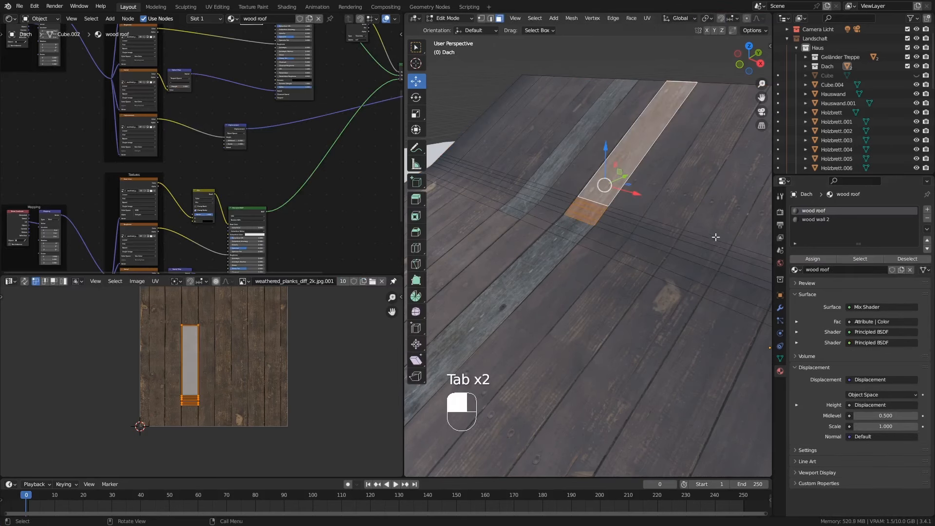
click(819, 256)
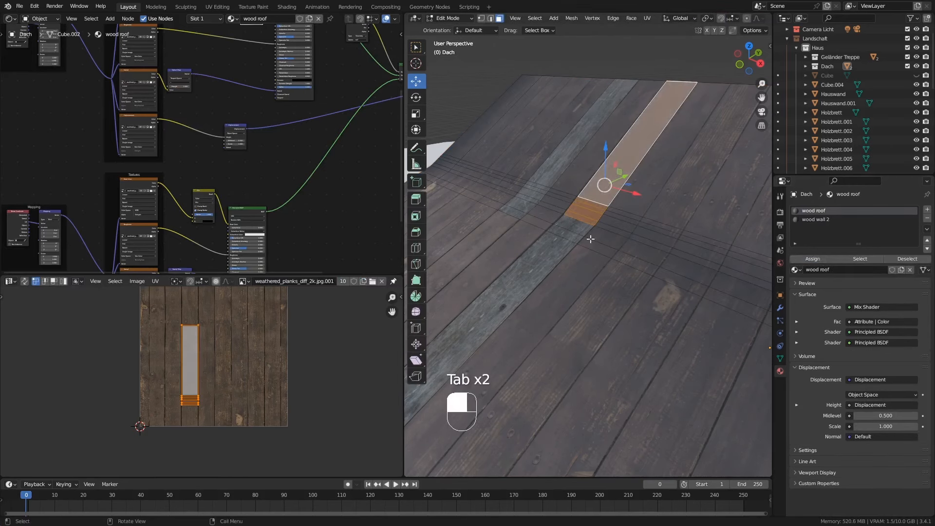
key(Tab)
Step: Select the bend faces at the lower end of the short weathered plank and assign wood roof to them
ctrl+middle_drag(607, 233, 576, 215)
key(Tab)
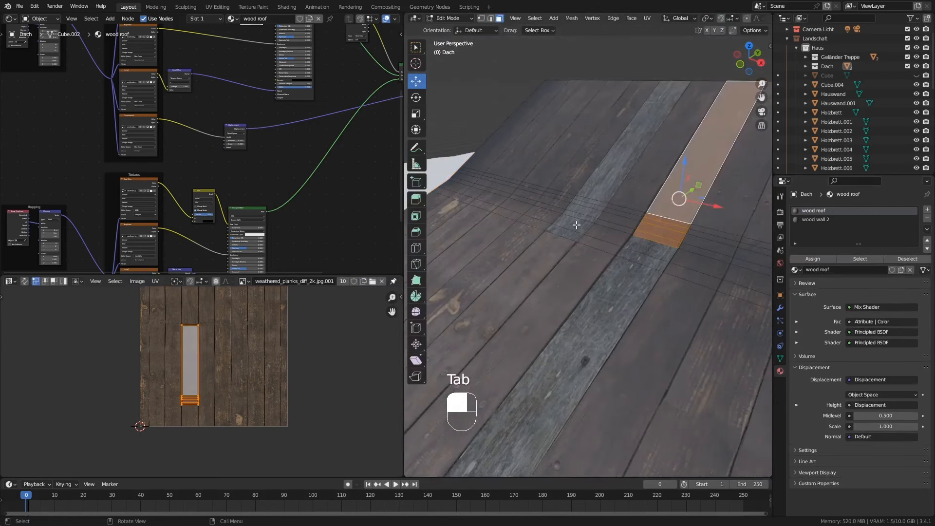
click(576, 224)
shift+click(567, 233)
click(817, 211)
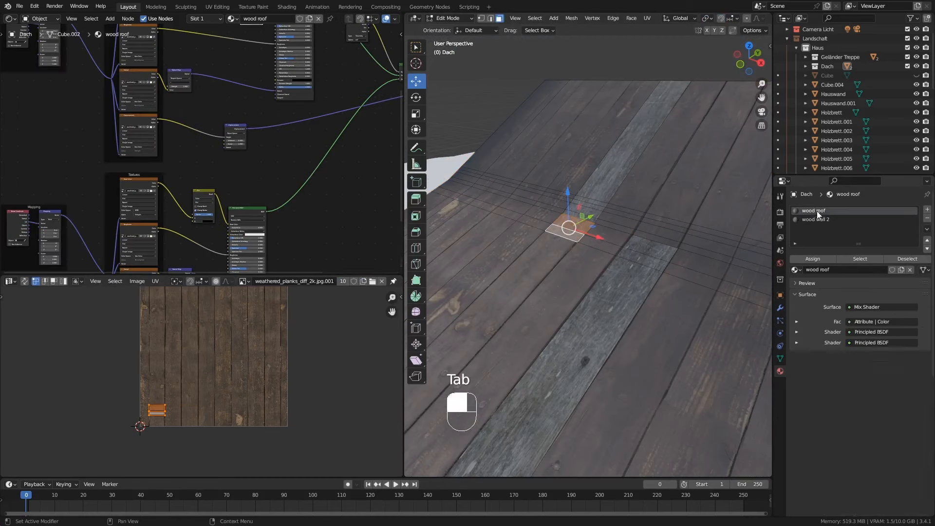
click(816, 258)
key(Tab)
ctrl+middle_drag(603, 215, 632, 259)
middle_drag(621, 209, 665, 216)
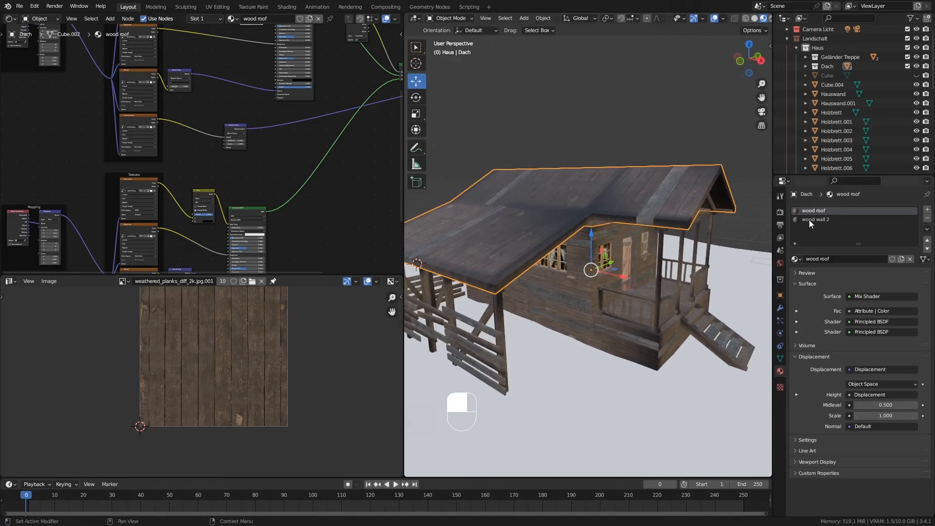
Step: Show the node tree of the wood wall 2 material and move its Material Output node slightly away from the shader
click(825, 221)
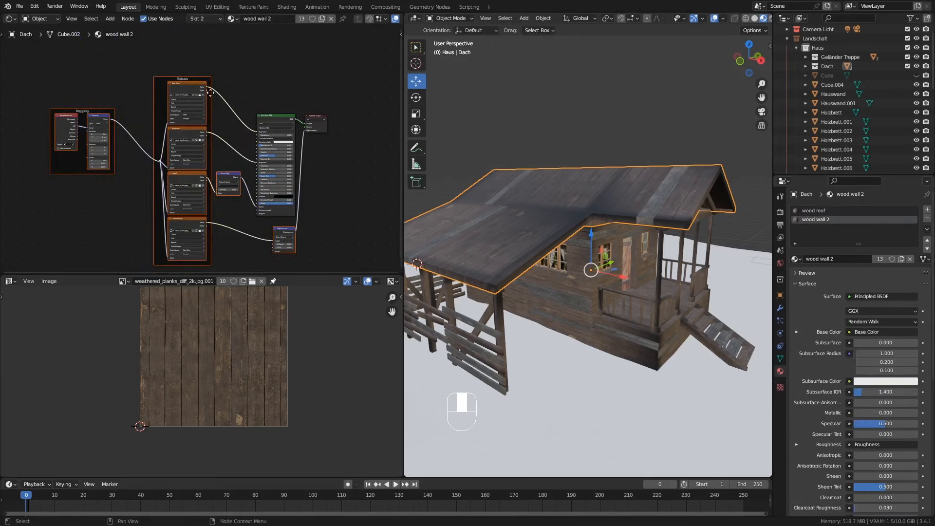
ctrl+middle_drag(210, 92, 237, 195)
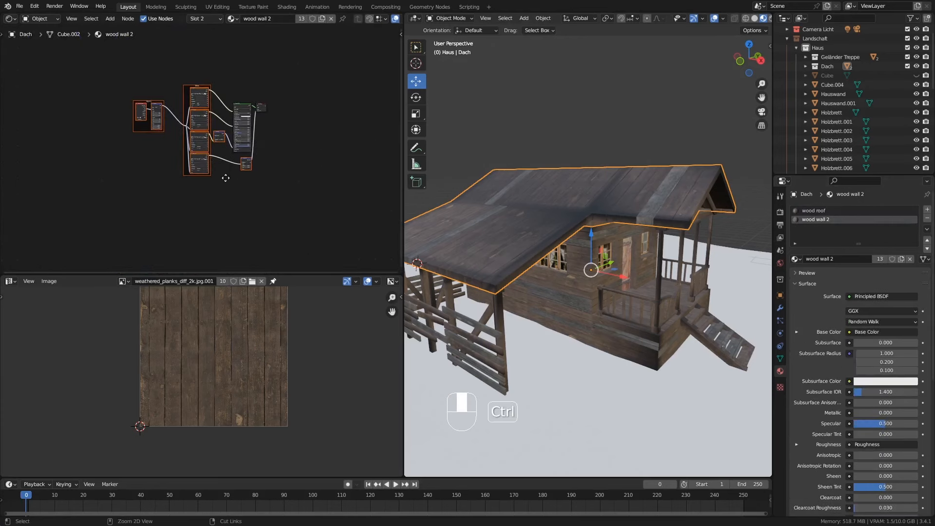
click(288, 120)
click(266, 111)
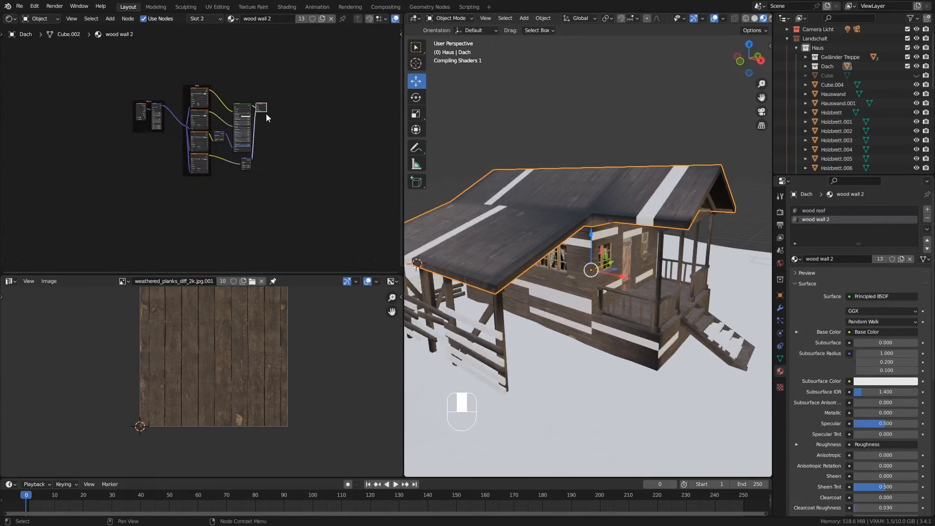
drag(266, 112, 275, 113)
click(300, 116)
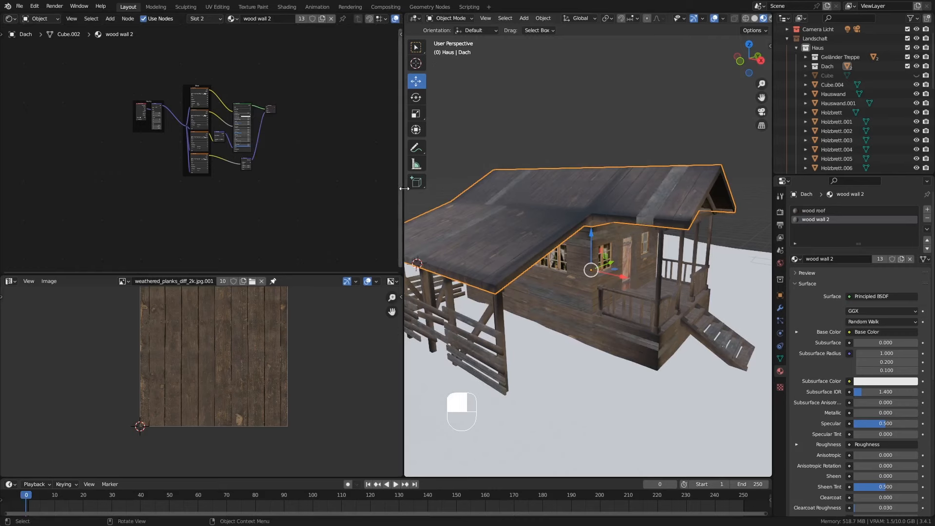
Step: Enlarge the Shader Editor in width and height and bring the wood wall 2 nodes into view
drag(404, 189, 532, 188)
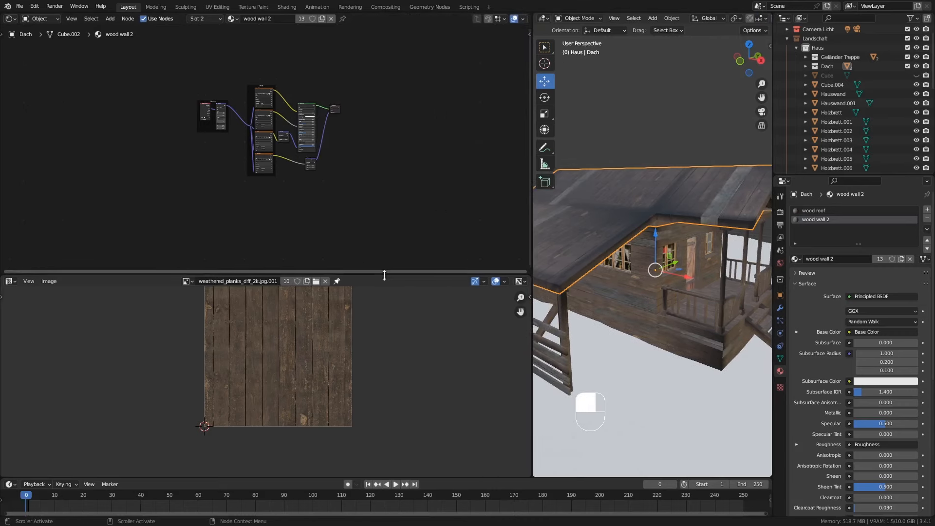
drag(384, 275, 375, 351)
ctrl+middle_drag(288, 189, 282, 129)
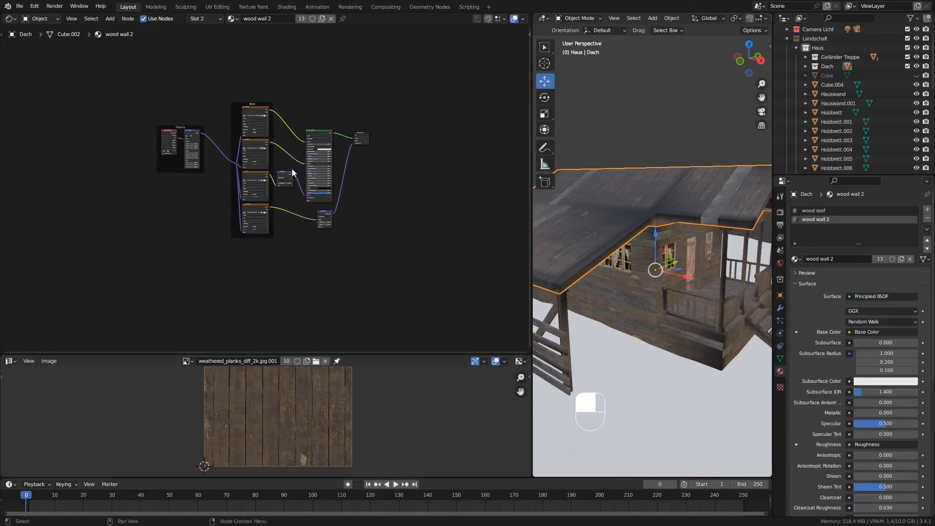
middle_drag(289, 165, 259, 125)
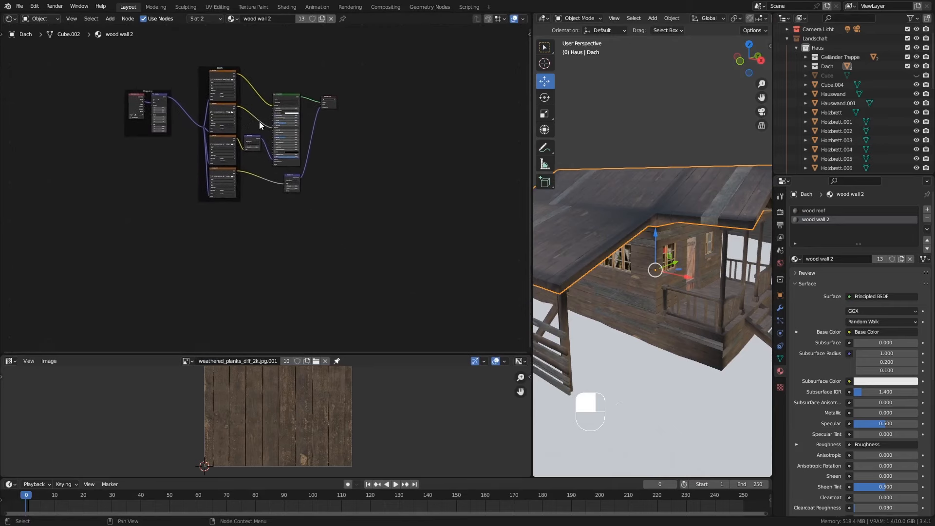
Step: Move the Material Output farther from the shader, then duplicate all other nodes and place the copy below the originals
drag(334, 109, 423, 99)
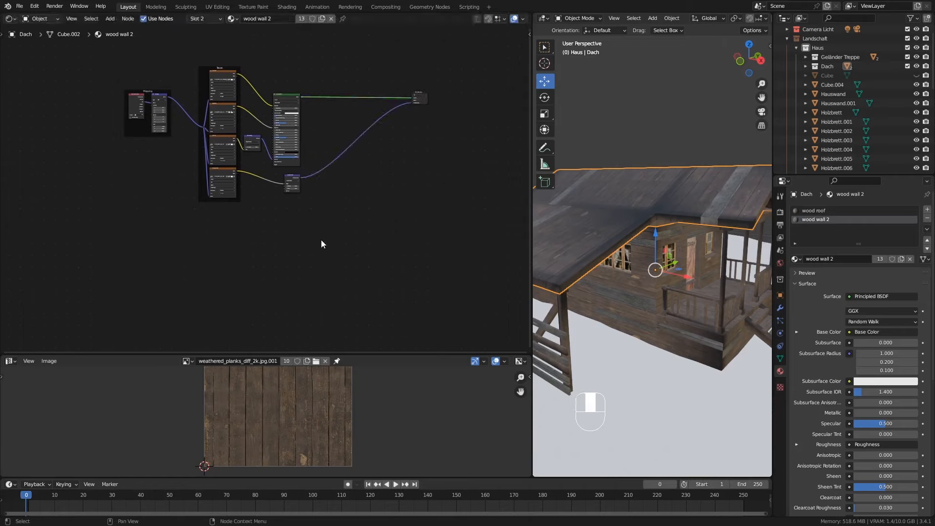
drag(316, 238, 117, 83)
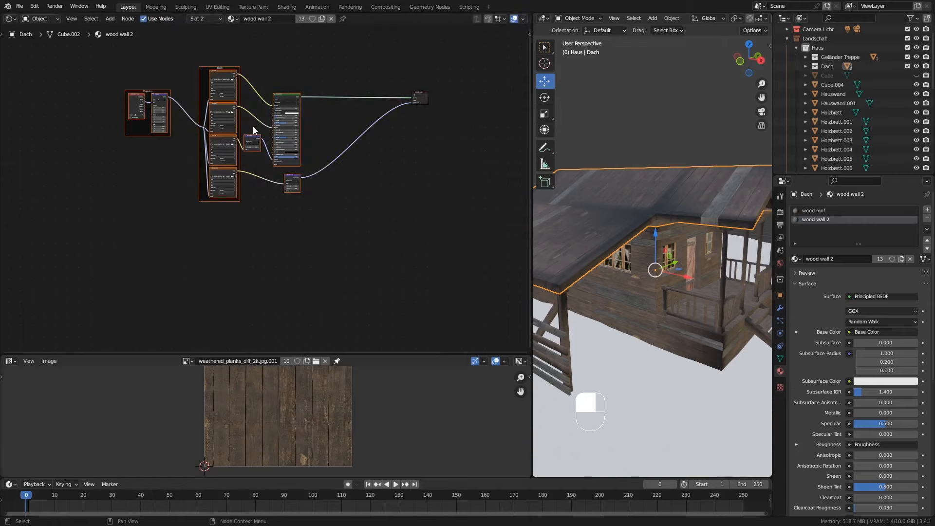
key(shift+d)
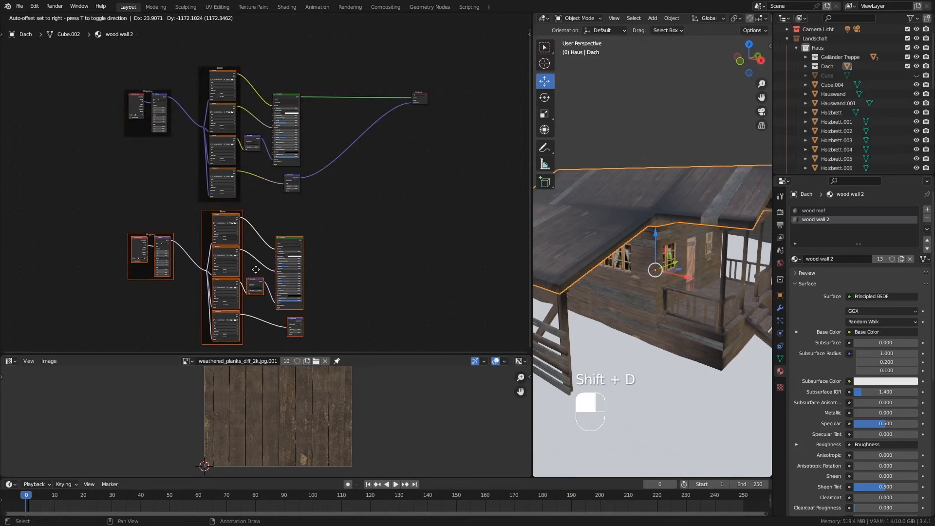
click(256, 270)
middle_drag(384, 210, 358, 207)
Step: Shift the Material Output farther out and insert a Mix Shader between it and the original Principled BSDF
drag(396, 95, 444, 120)
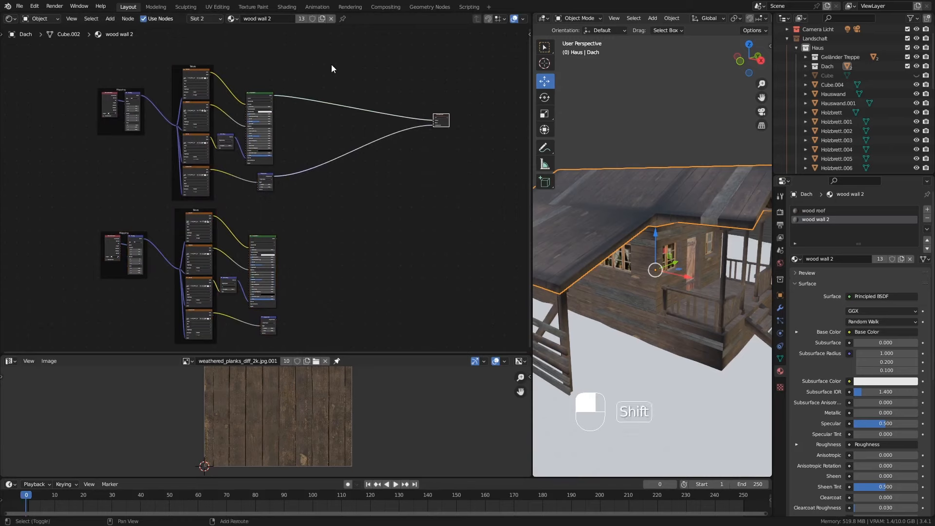
key(shift+a)
mouse_move(293, 100)
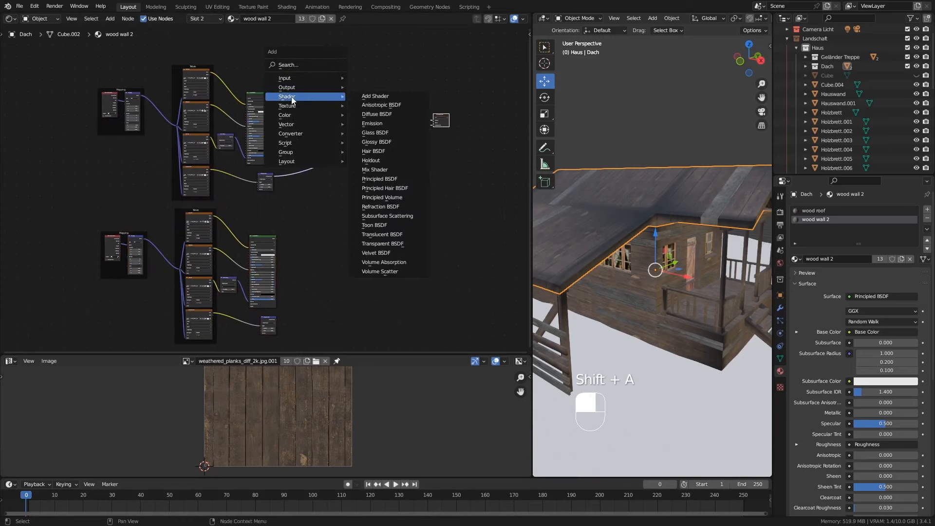
click(384, 170)
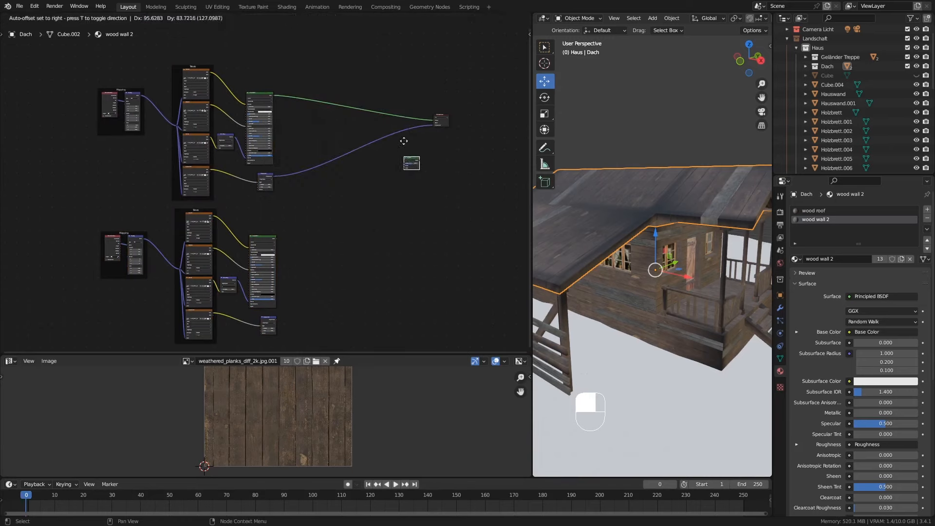
click(380, 110)
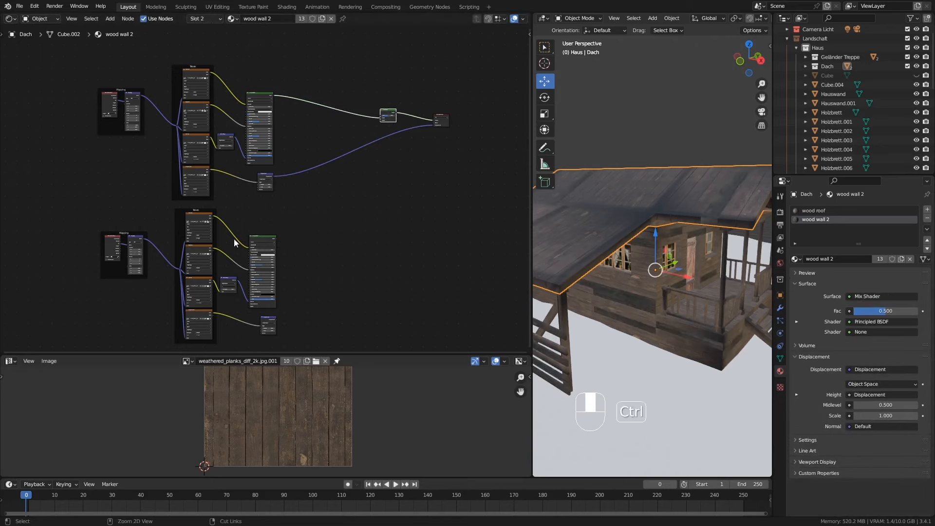
Step: Move the duplicated Principled BSDF away from its textures and insert a Mix Color node between the copied base color texture and it
ctrl+middle_drag(234, 238, 268, 160)
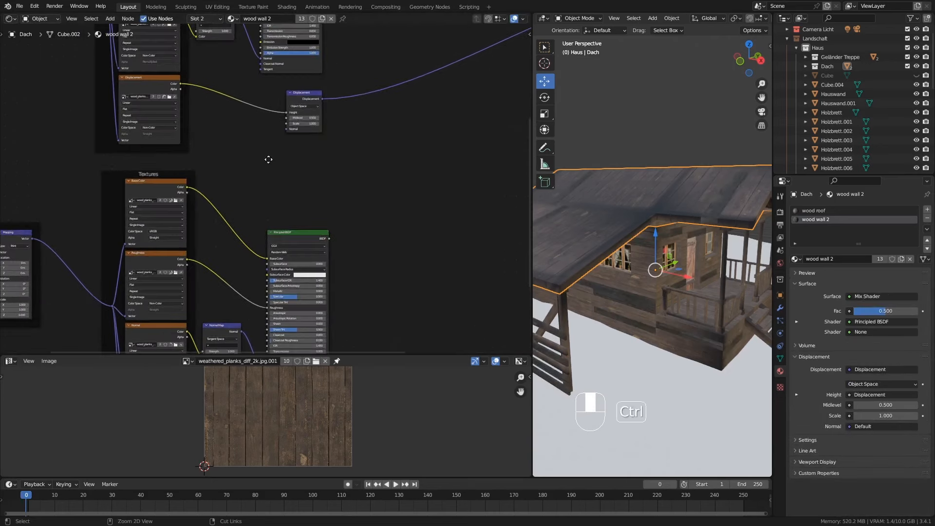
click(291, 239)
drag(294, 239, 352, 224)
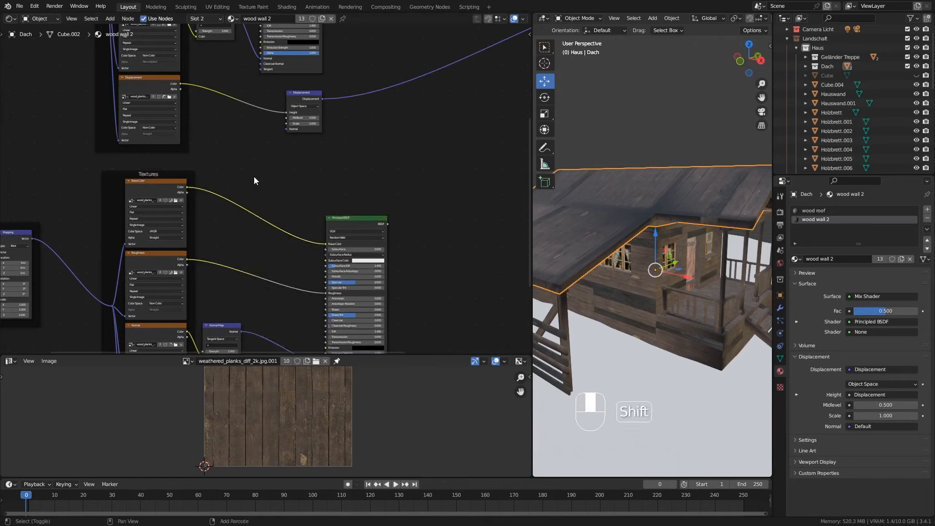
key(shift+a)
mouse_move(237, 194)
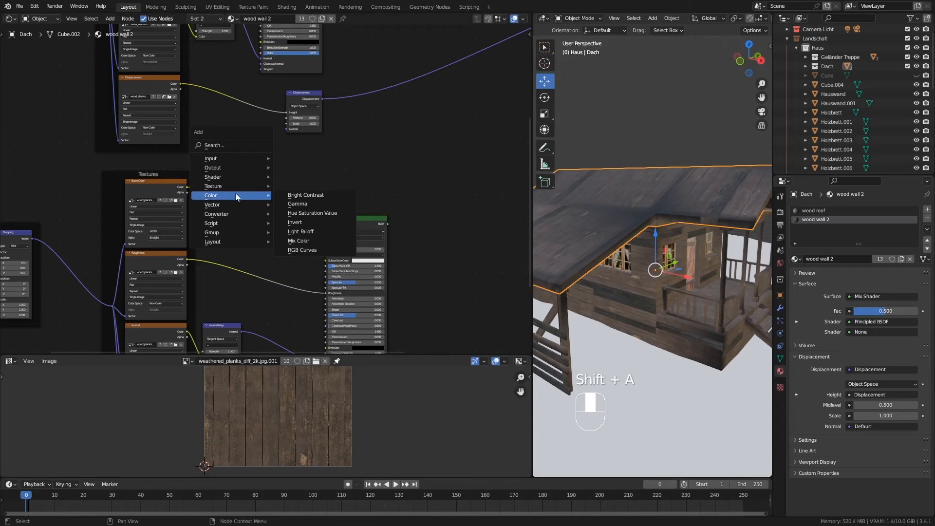
click(303, 240)
click(269, 200)
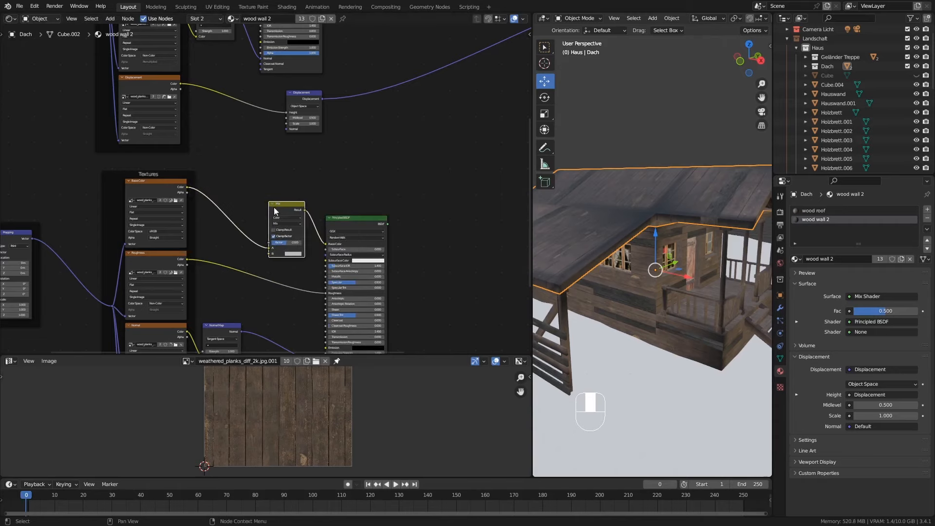
Step: Set the new Mix node's factor to 0.562 and darken its B color to nearly black with a value of 0.003
ctrl+middle_drag(289, 255, 303, 205)
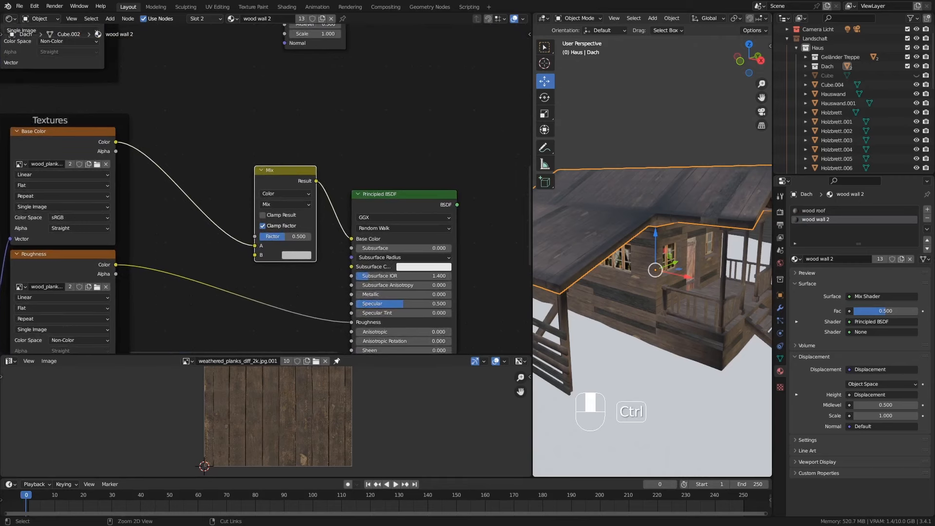
click(285, 236)
text(62)
key(Return)
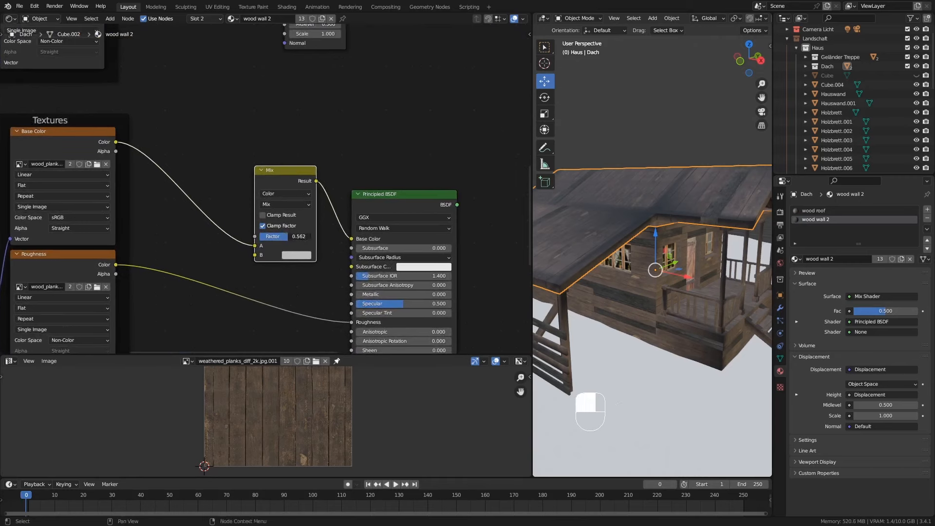
click(297, 255)
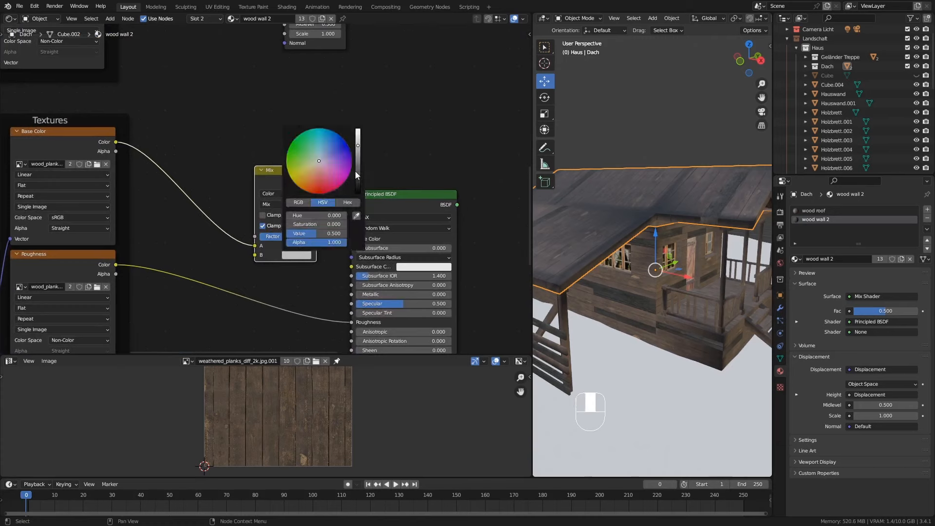
drag(355, 171, 358, 186)
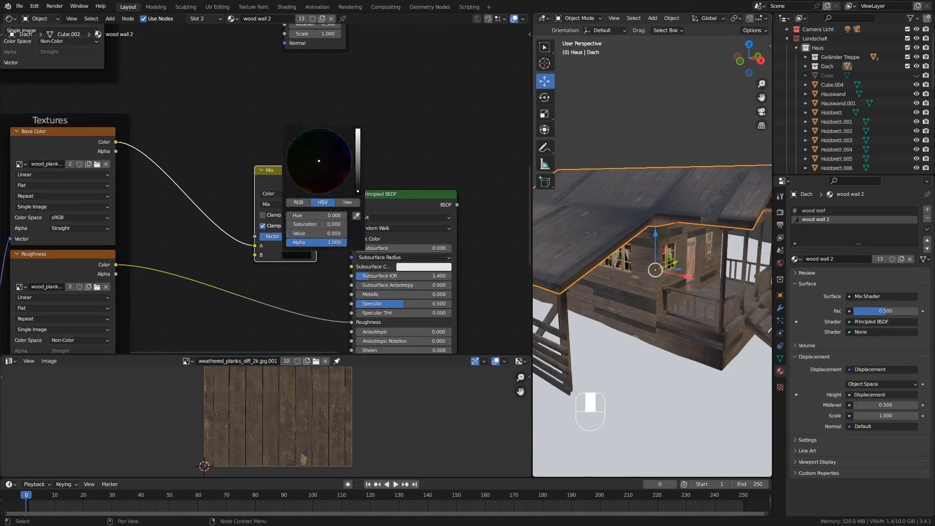
Step: Connect the duplicated Principled BSDF's output to the second shader input of the Mix Shader
ctrl+middle_drag(277, 274, 396, 187)
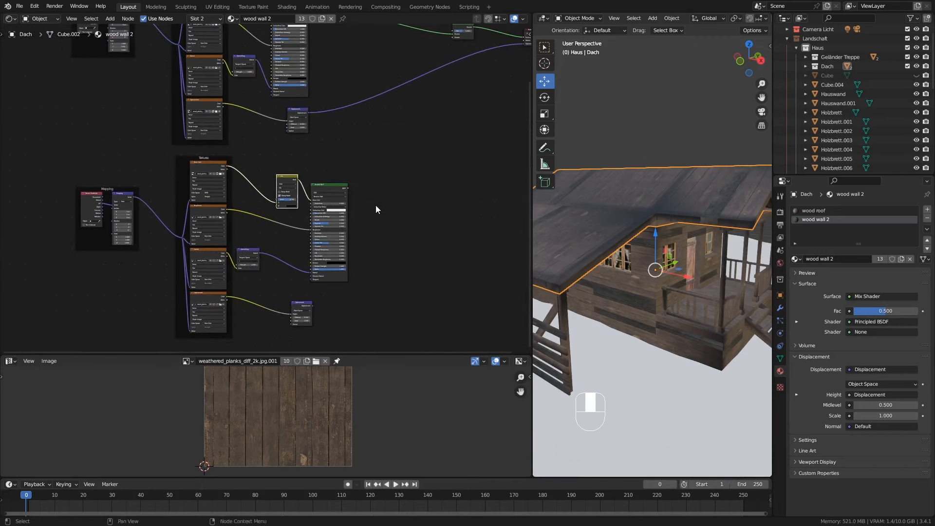
middle_drag(419, 129, 300, 263)
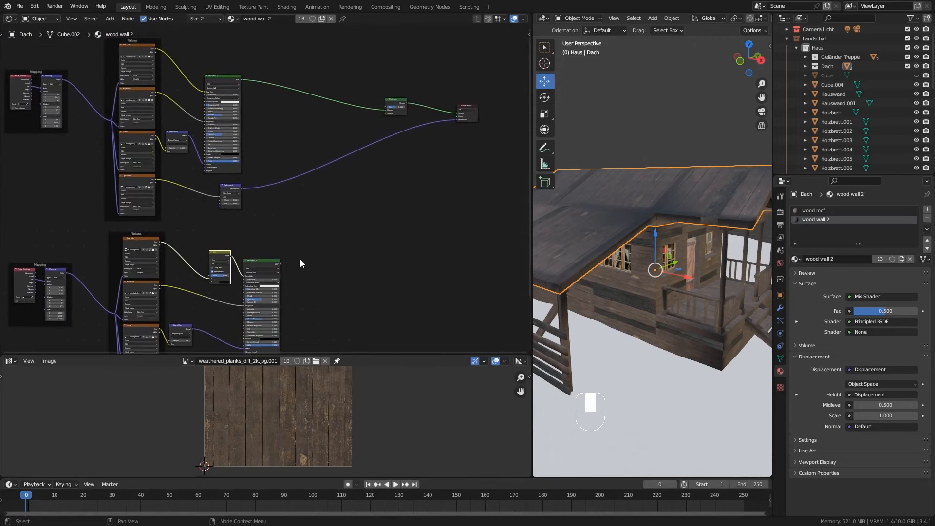
drag(280, 264, 385, 114)
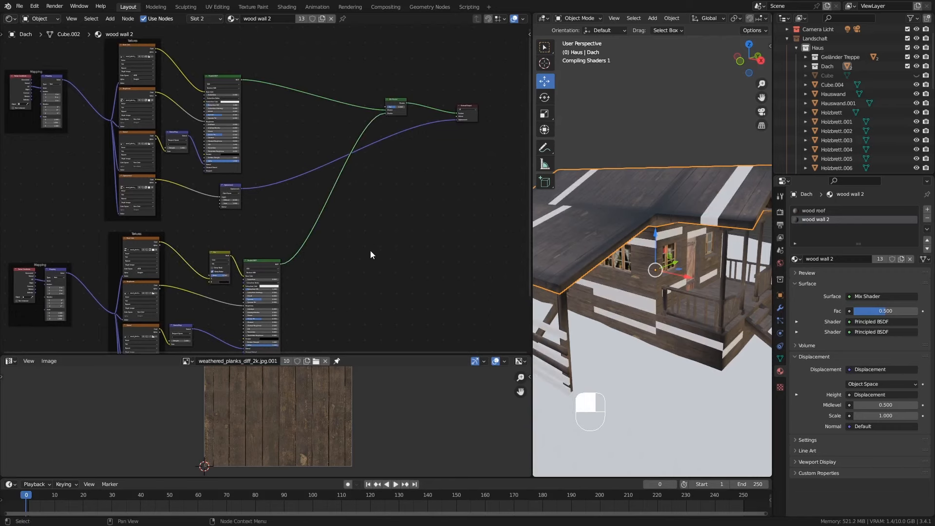
middle_drag(361, 268, 353, 221)
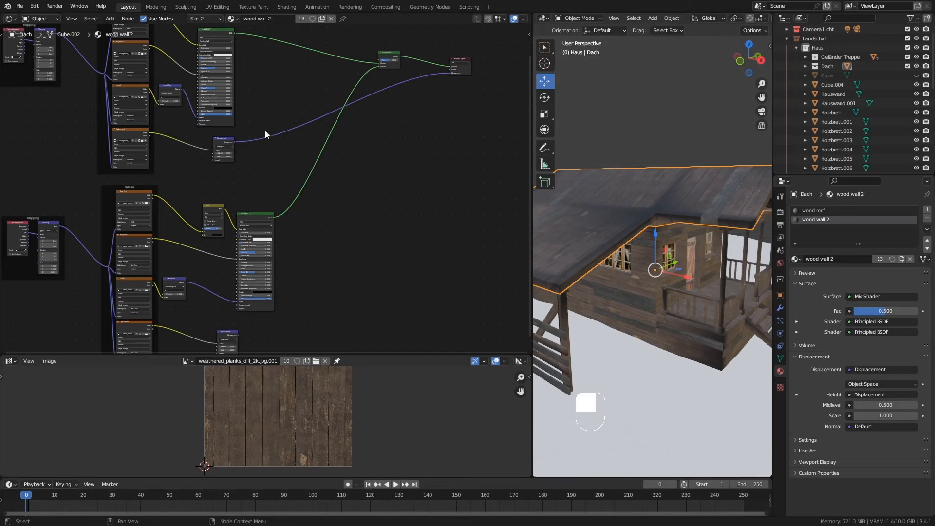
Step: Insert a Mix Color node between the original displacement texture and its Displacement node, then move the Displacement node farther out
ctrl+middle_drag(247, 152, 268, 86)
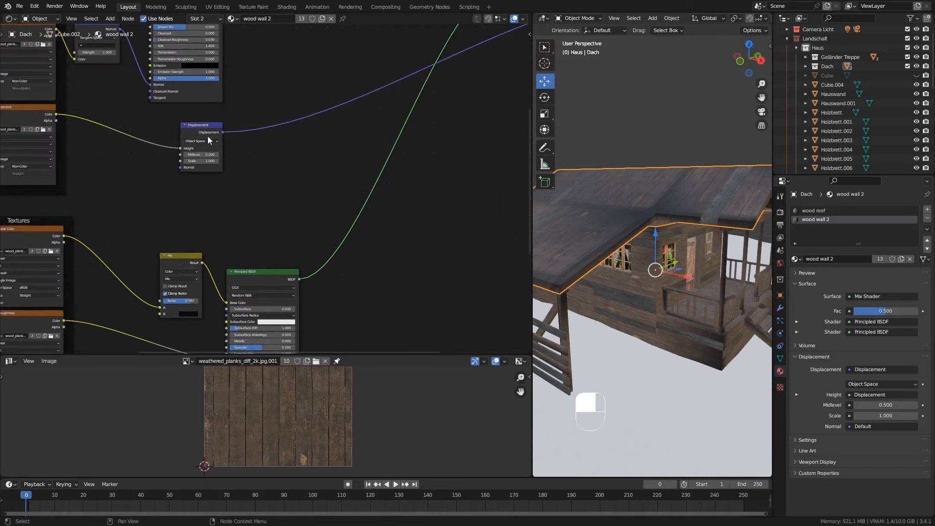
ctrl+middle_drag(230, 131, 259, 163)
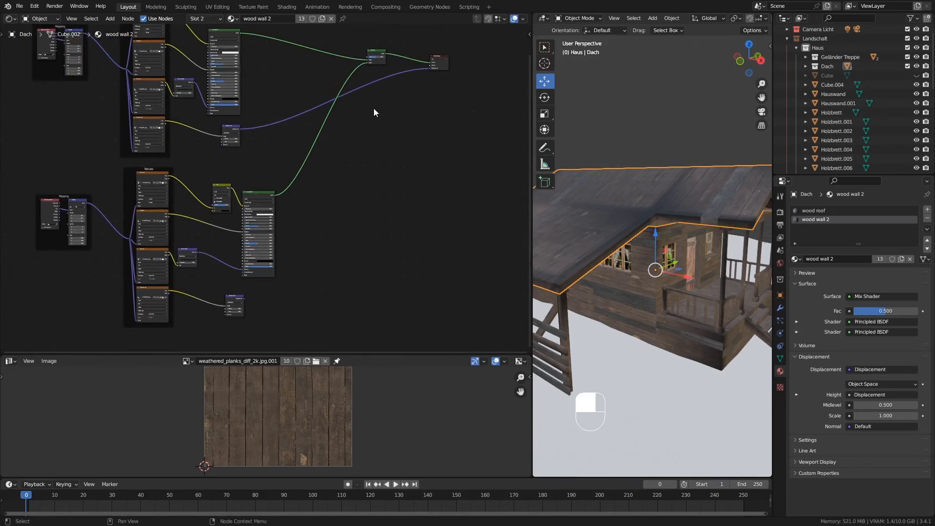
click(237, 302)
key(shift+a)
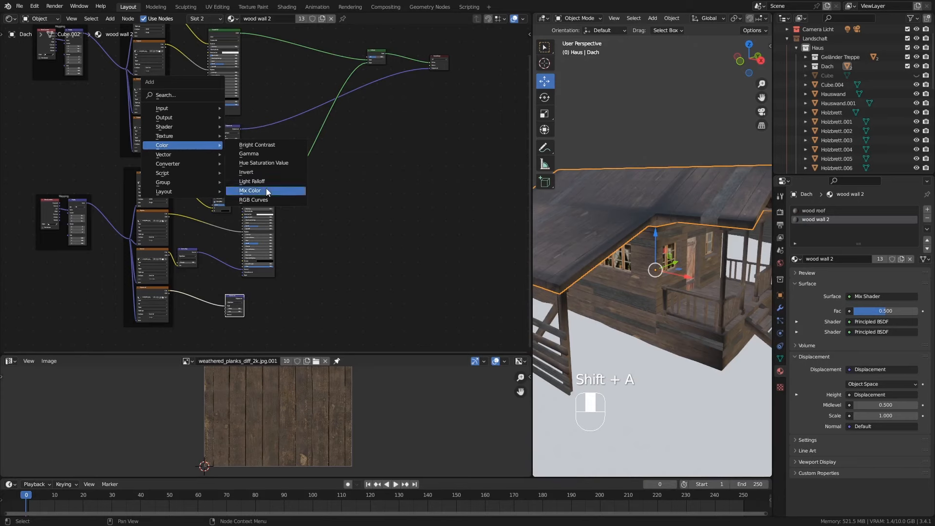
click(253, 200)
click(235, 134)
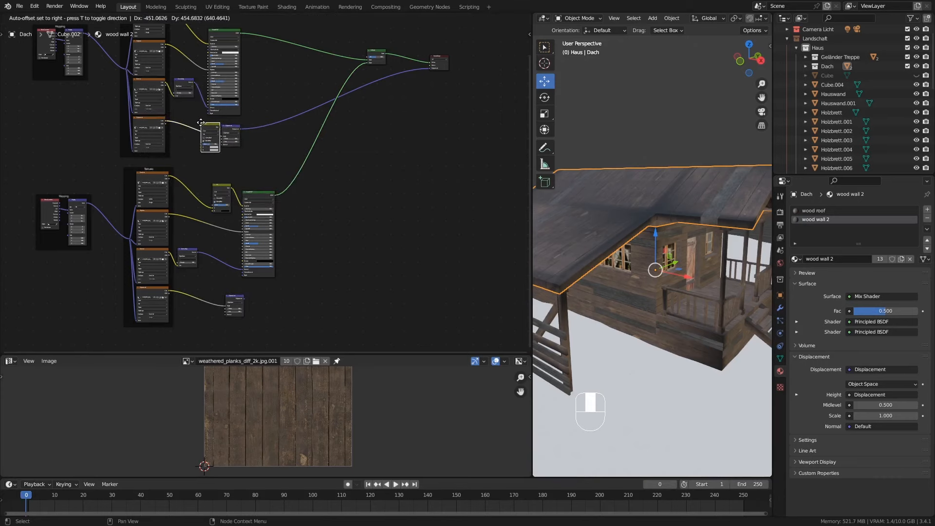
drag(232, 131, 250, 131)
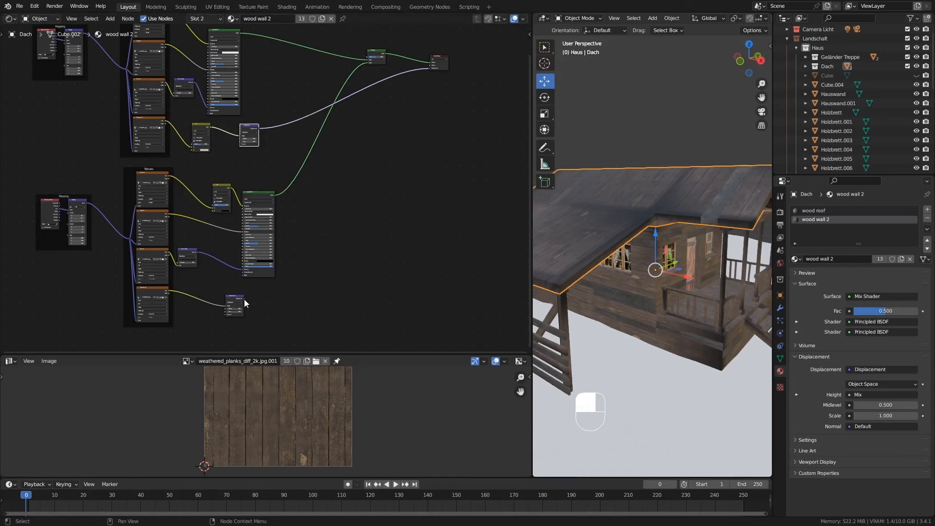
Step: Try feeding the duplicated Displacement node's output into input B of the Mix node in the original displacement chain
drag(244, 298, 191, 150)
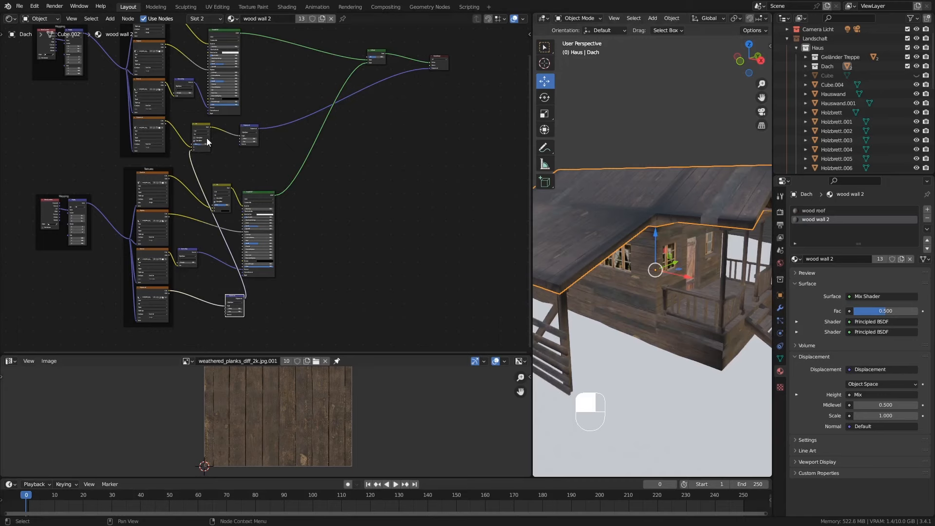
ctrl+middle_drag(207, 138, 222, 55)
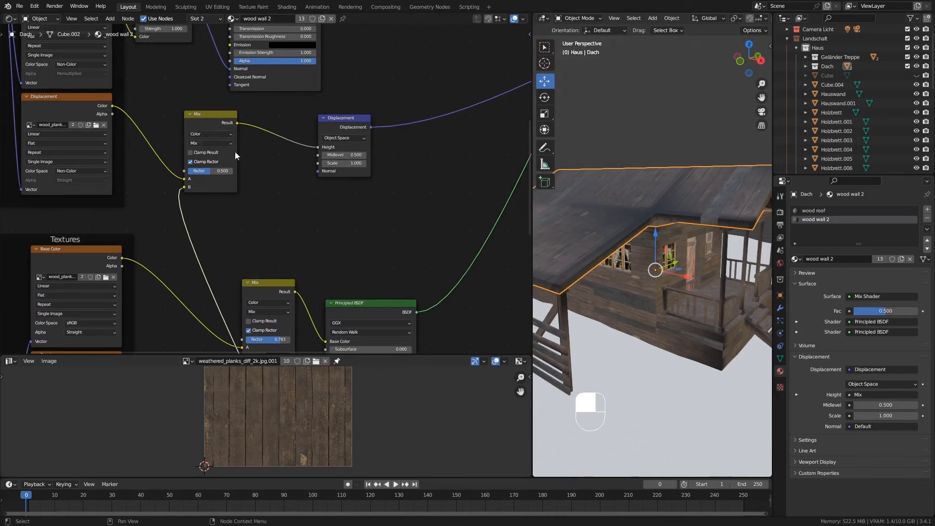
ctrl+middle_drag(408, 157, 405, 247)
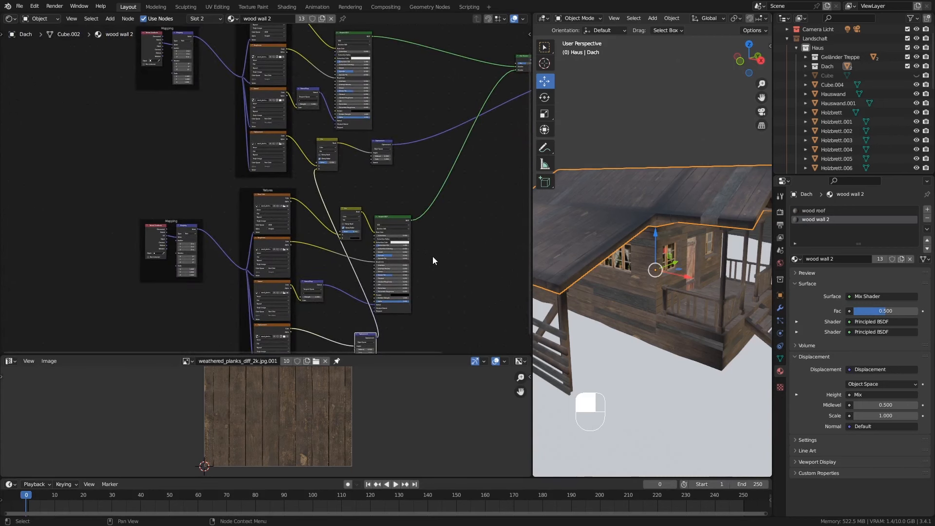
middle_drag(458, 246, 435, 225)
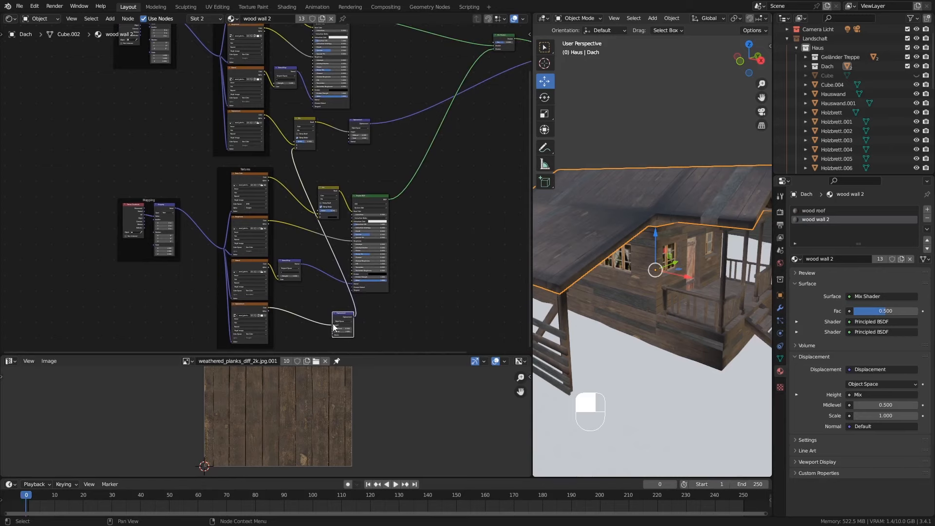
Step: Link the duplicated displacement texture's color directly to input B of the displacement Mix node and delete the duplicated Displacement node
drag(333, 324, 294, 148)
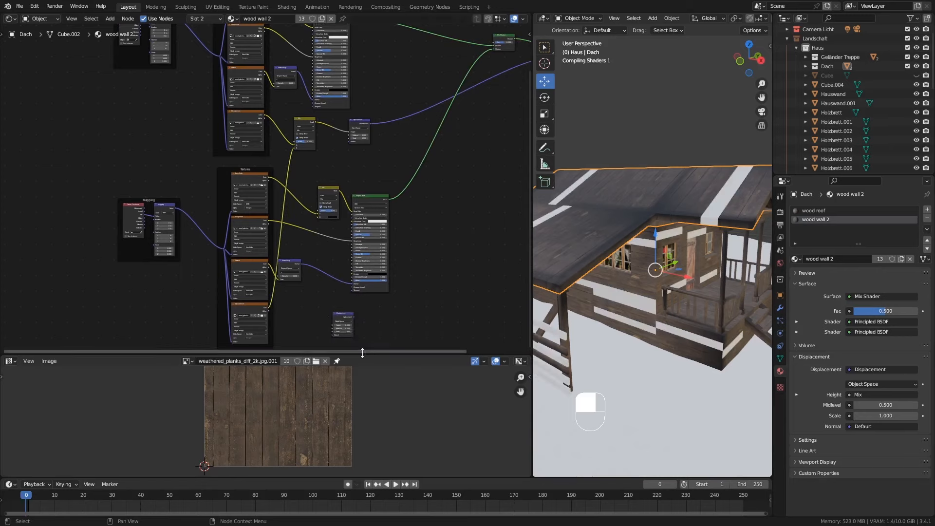
click(339, 318)
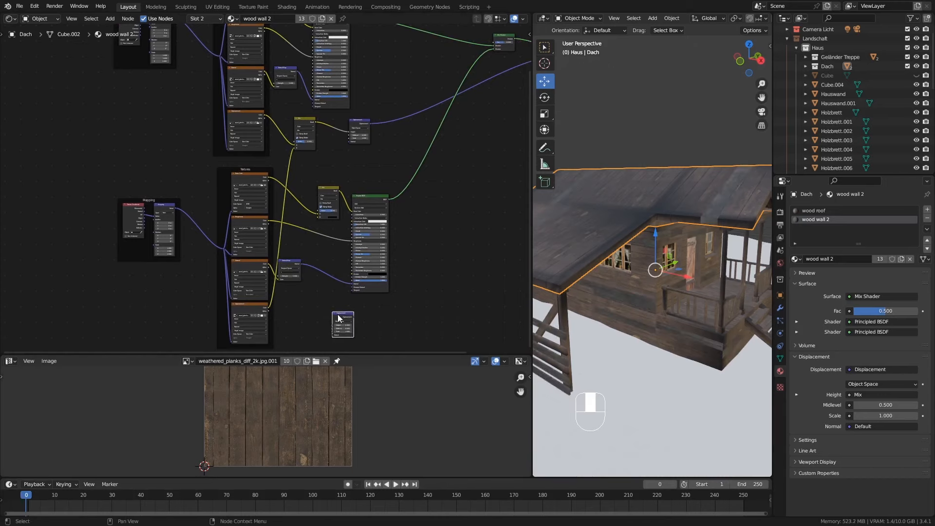
key(Delete)
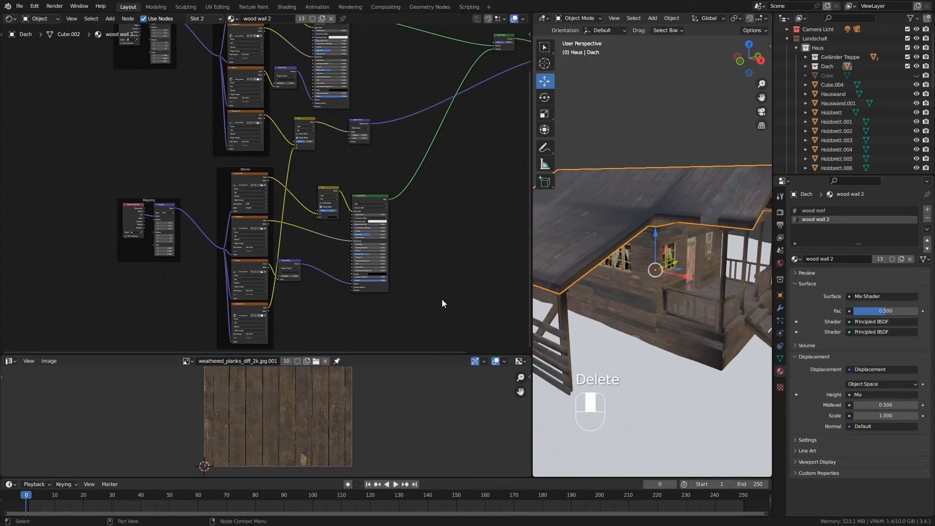
Step: Widen the 3D viewport to show more of the house and display the roof mesh's color attributes
middle_drag(442, 303, 214, 283)
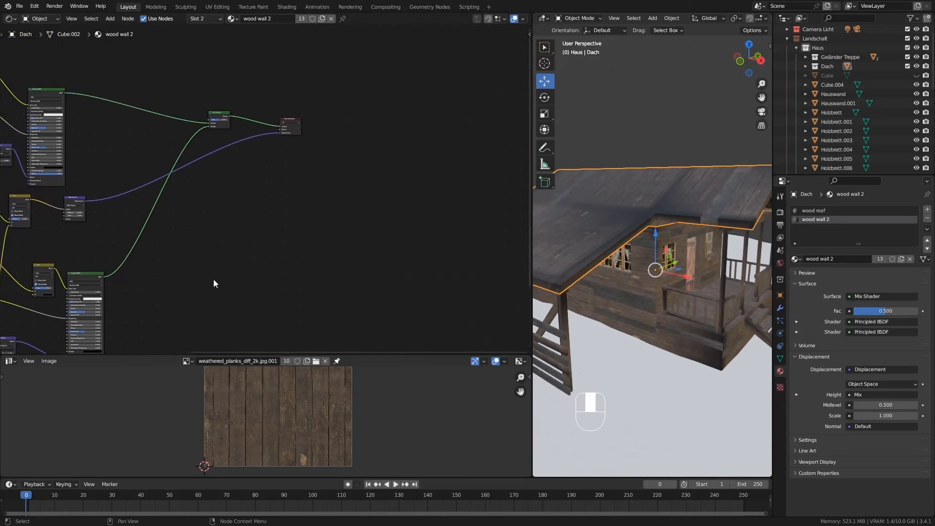
mouse_move(689, 287)
middle_down()
mouse_move(666, 277)
mouse_move(697, 277)
middle_up()
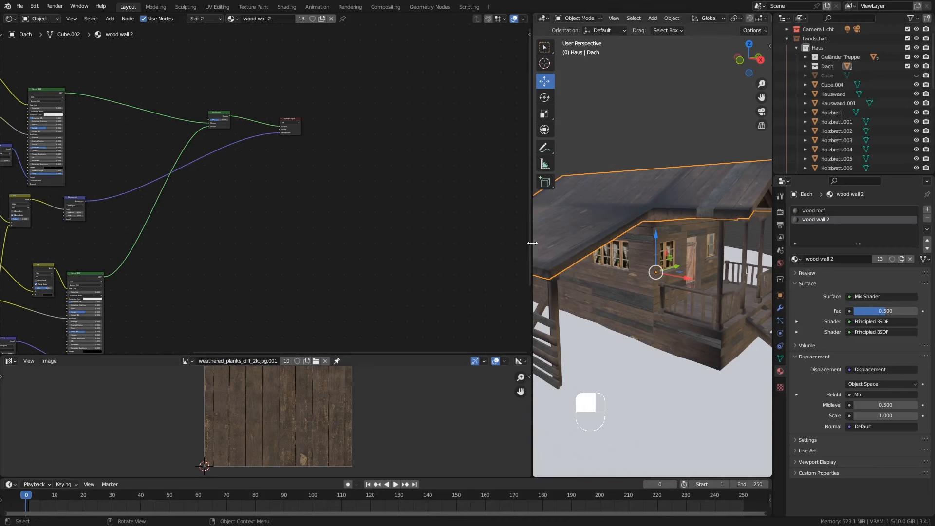
drag(533, 244, 428, 238)
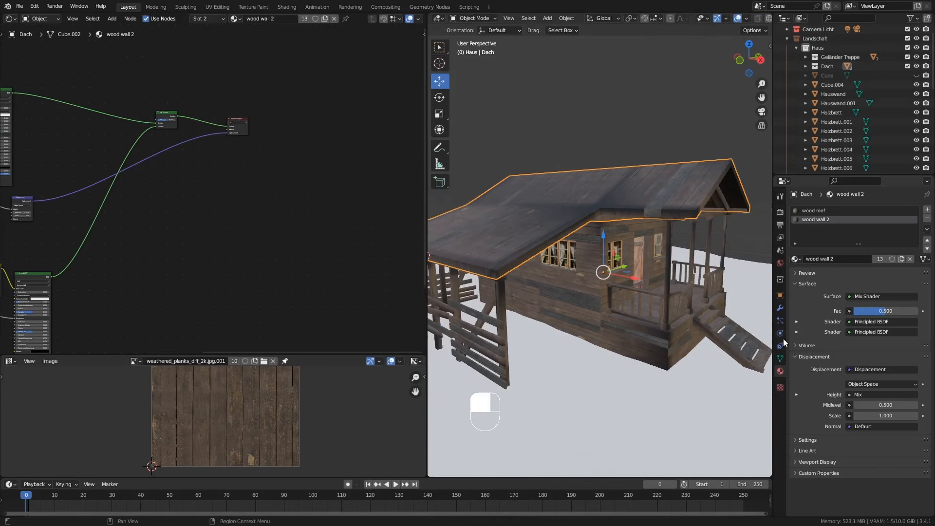
click(781, 358)
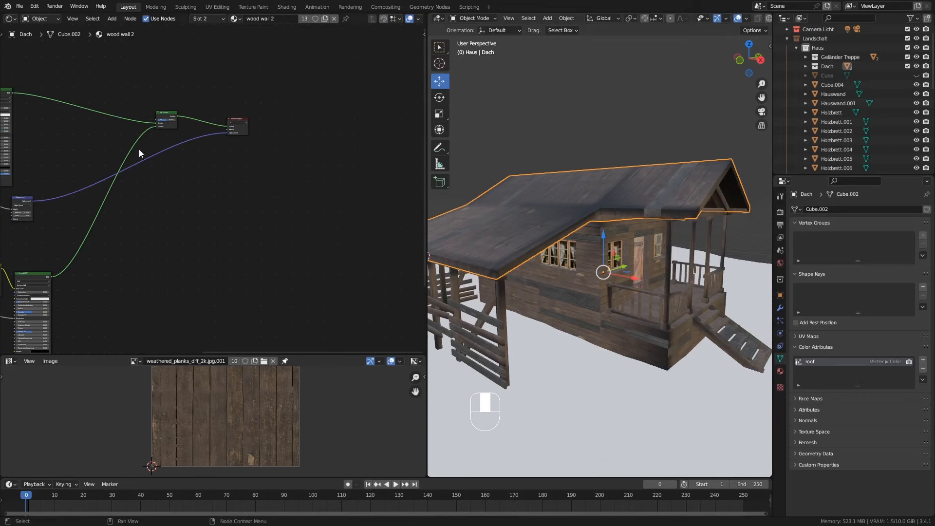
Step: Add an Attribute node to the wood wall 2 material and place it above the link leading into the Mix Shader
middle_drag(142, 151, 272, 211)
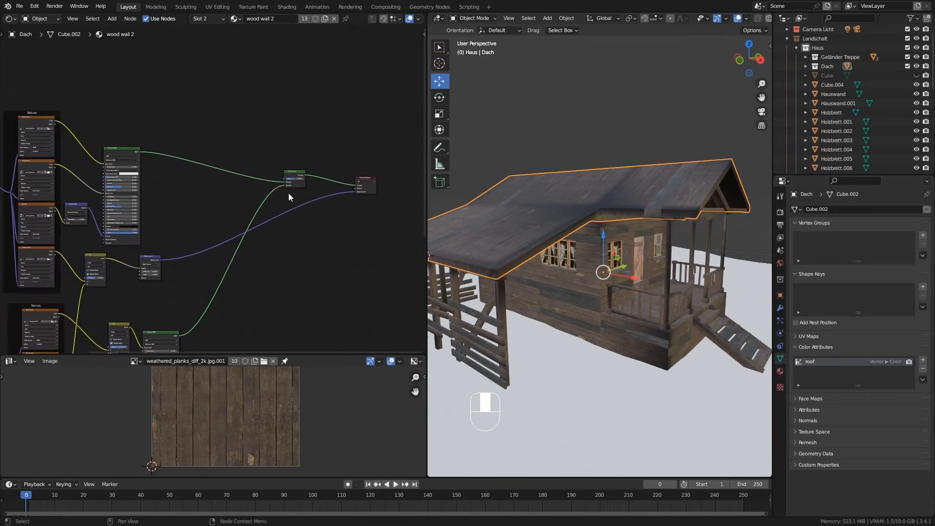
key(shift+a)
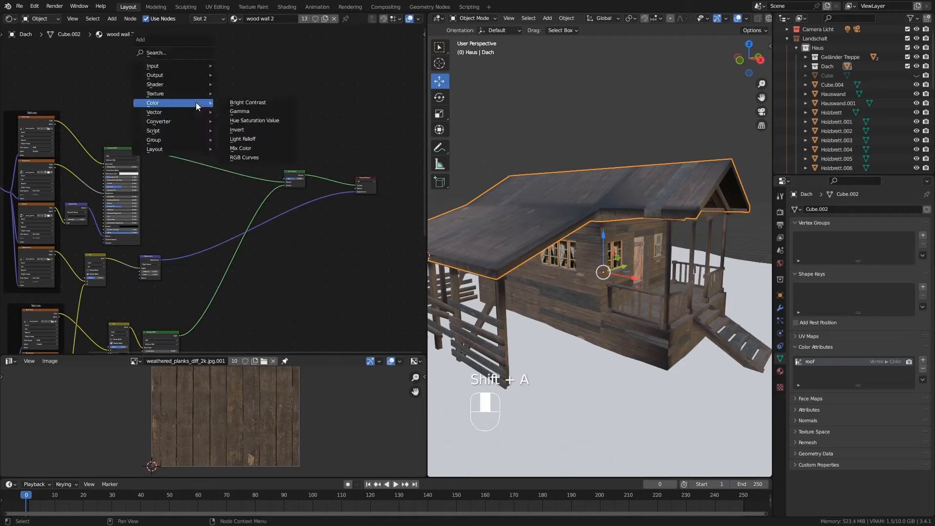
mouse_move(173, 68)
click(252, 80)
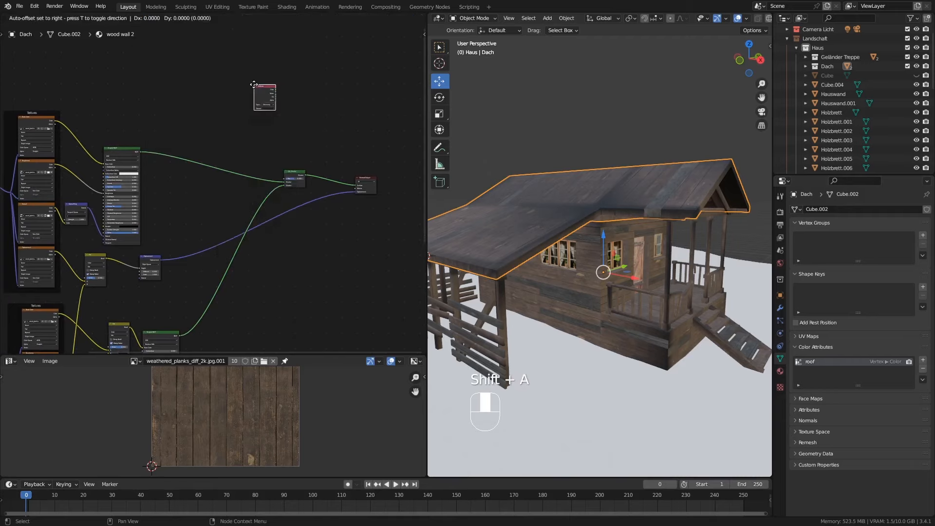
click(227, 125)
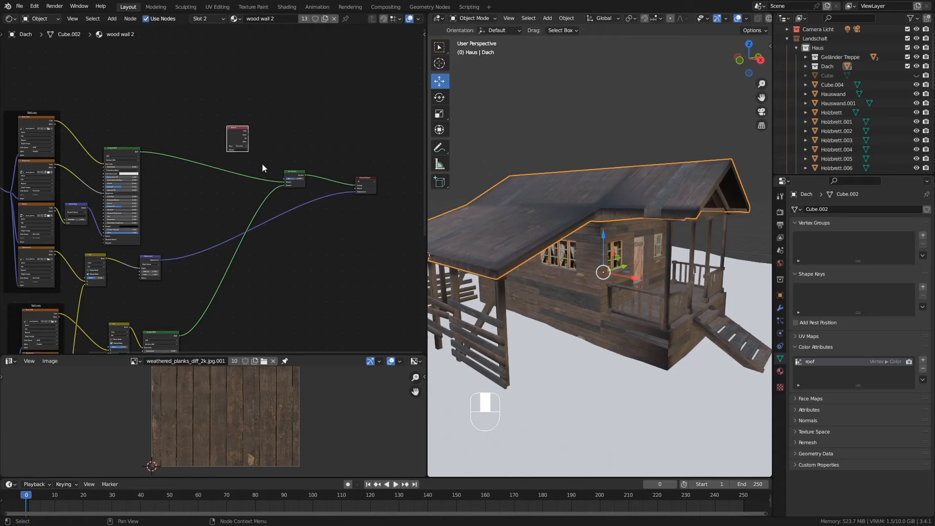
Step: Name the Attribute node's attribute roof and connect its Color output to the Mix Shader's Fac input
ctrl+middle_drag(262, 164, 233, 133)
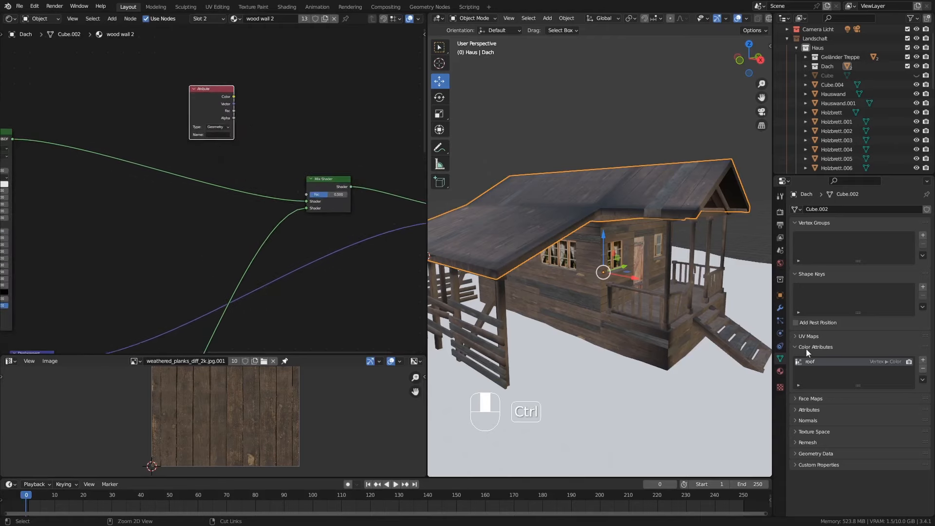
click(222, 134)
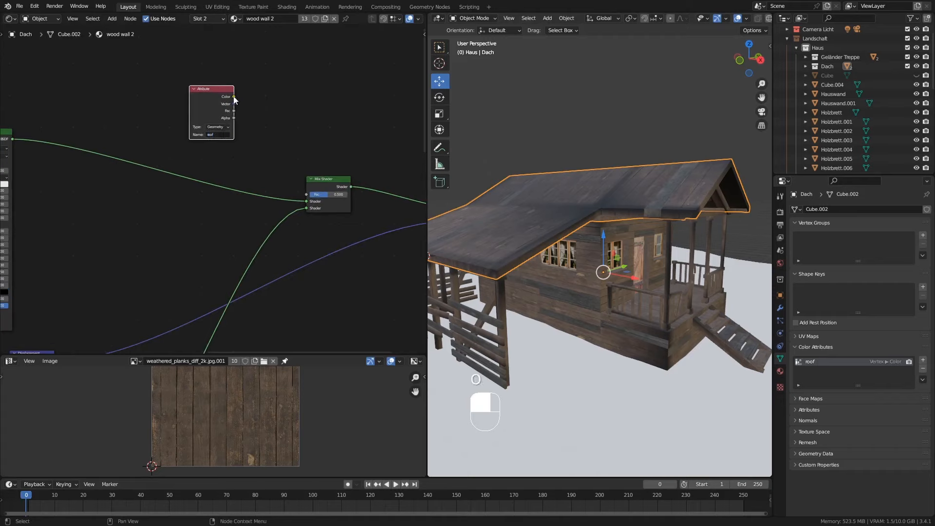
drag(234, 96, 307, 194)
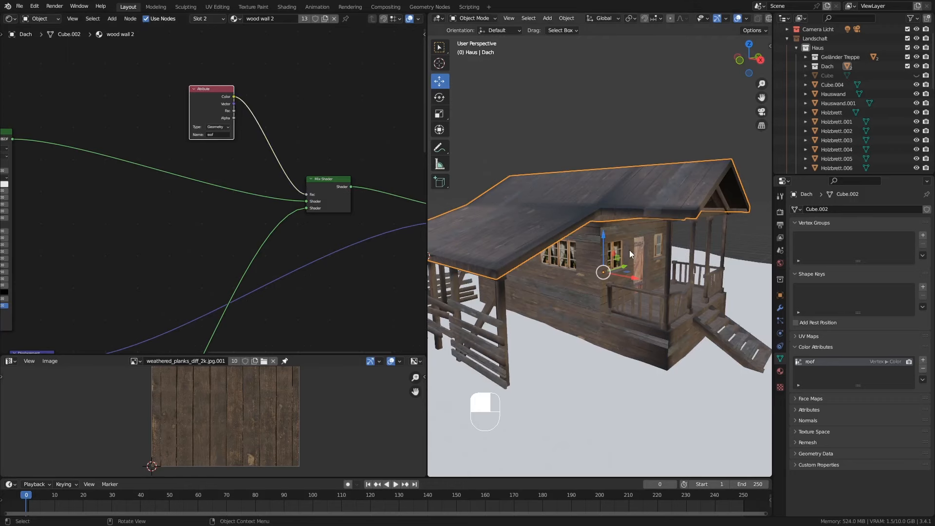
Step: Set the factor of the color Mix node feeding the darker Principled BSDF in wood wall 2 to 1
ctrl+middle_drag(661, 218, 633, 195)
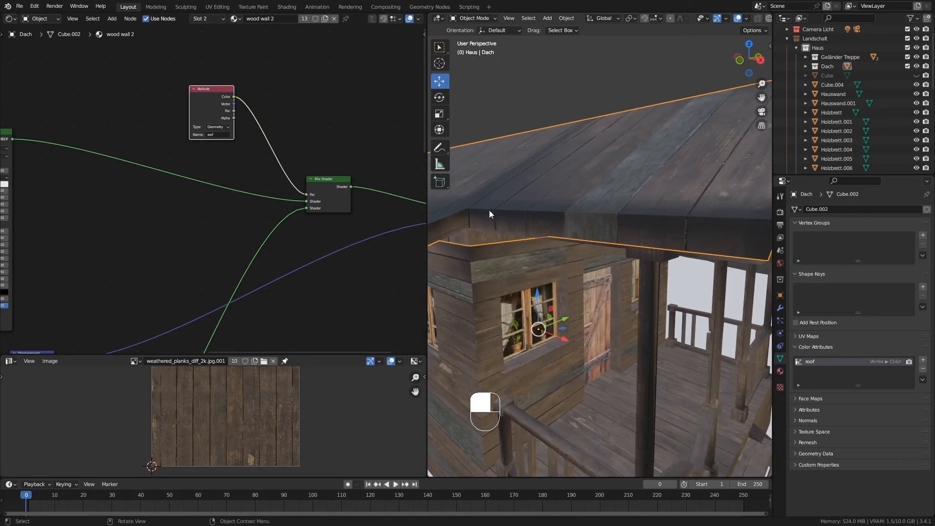
ctrl+middle_drag(212, 208, 192, 292)
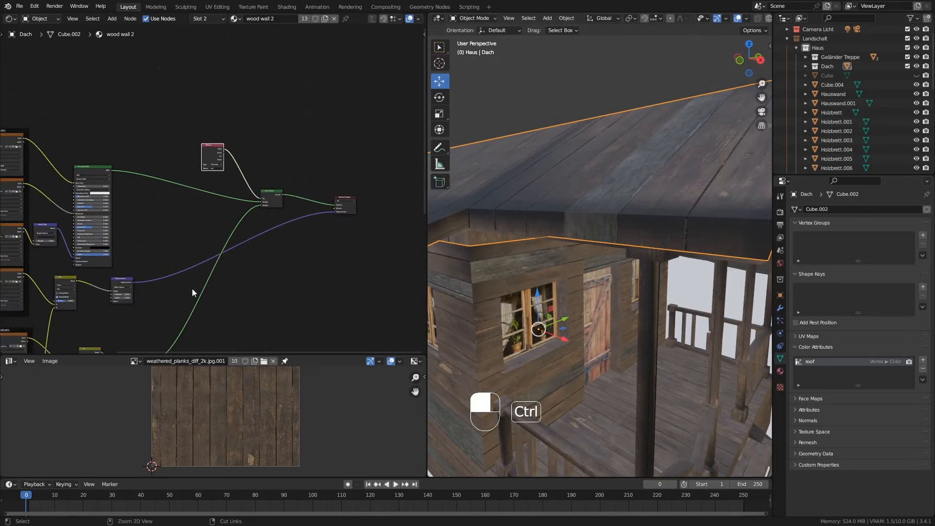
middle_drag(90, 296, 182, 147)
ctrl+middle_drag(168, 255, 194, 177)
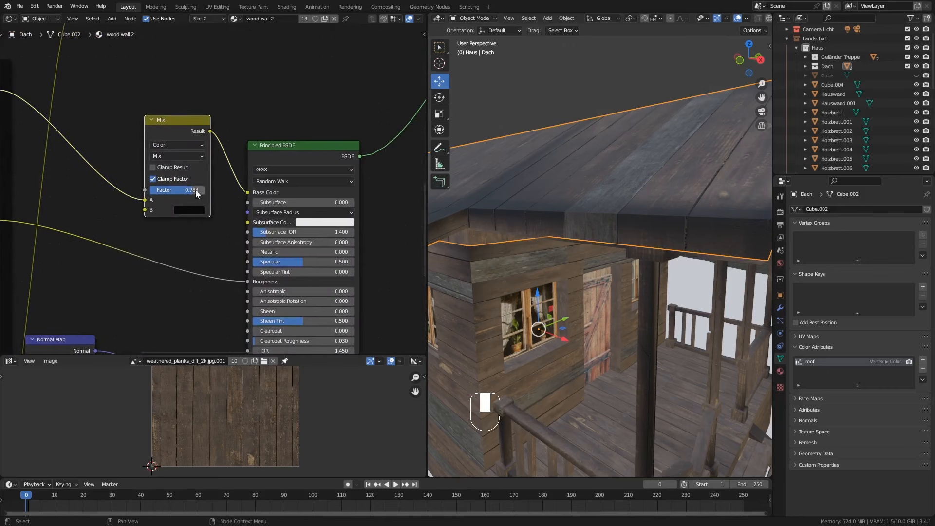
click(193, 190)
text(1)
key(Return)
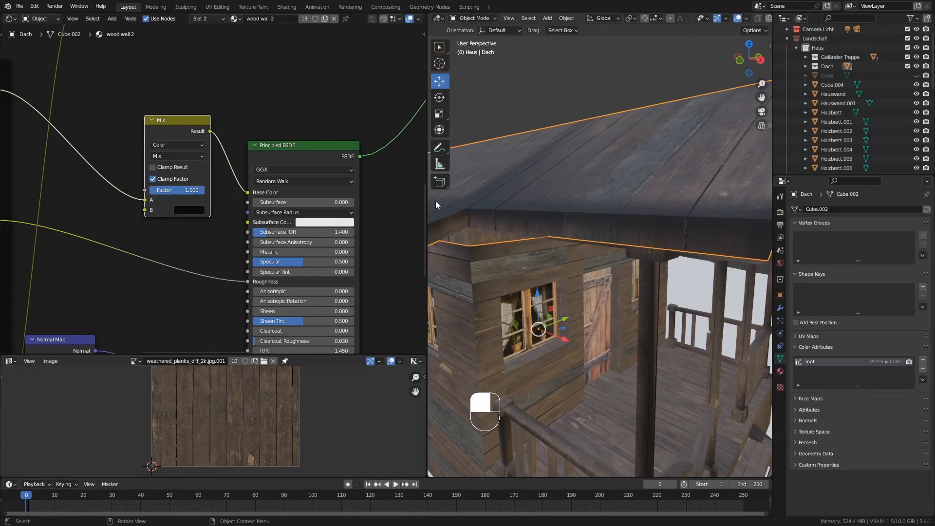
Step: Examine the roof and porch of the house from several angles and distances
ctrl+middle_drag(572, 169, 520, 218)
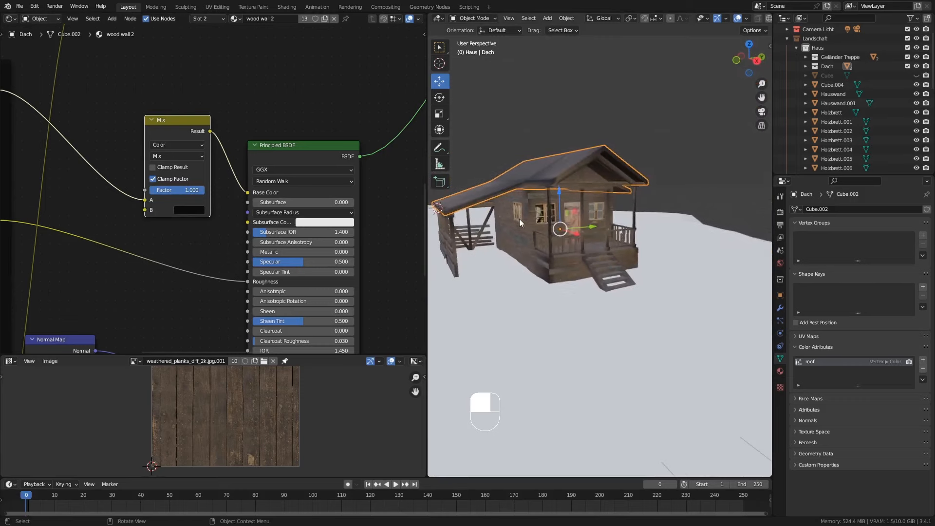
scroll(566, 290, up, 5)
middle_drag(566, 273, 575, 237)
scroll(570, 295, down, 3)
scroll(584, 240, down, 3)
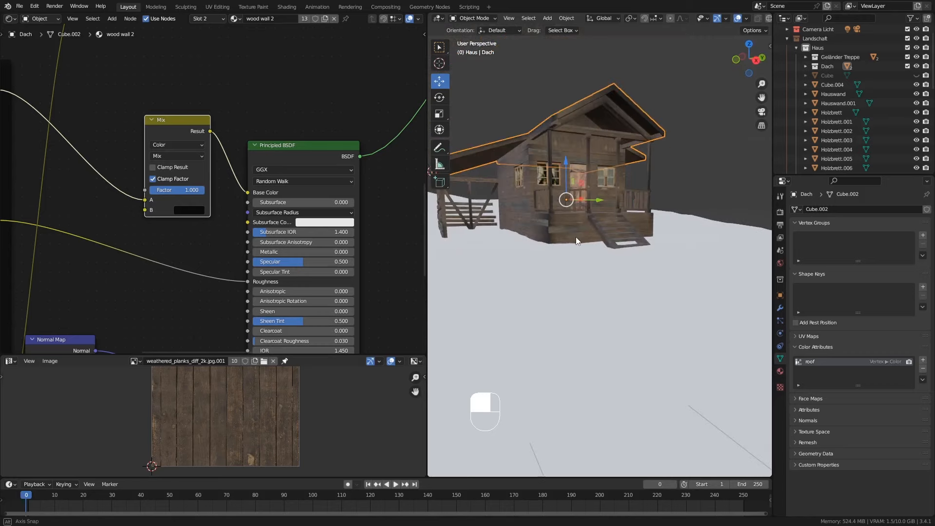
shift+middle_drag(544, 163, 659, 219)
scroll(678, 194, up, 4)
middle_drag(678, 189, 679, 147)
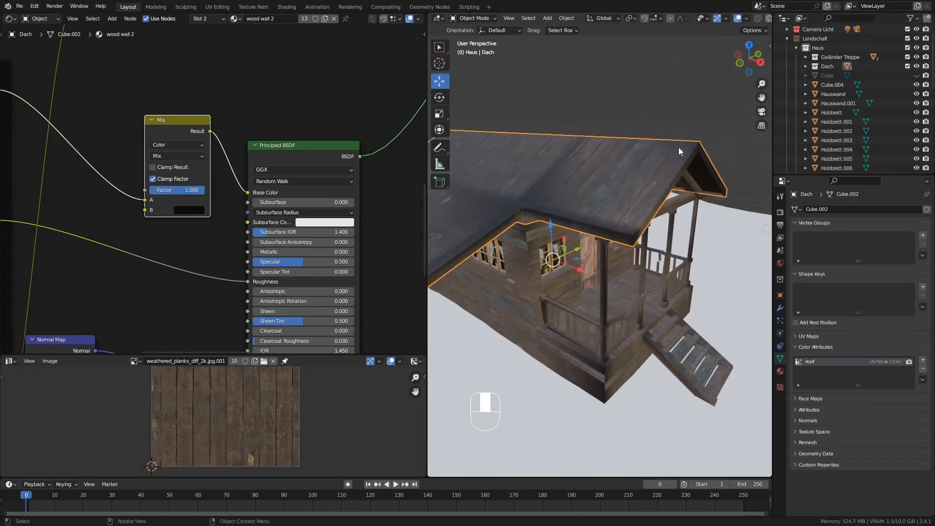
middle_drag(648, 218, 642, 186)
Step: Extrude the face loops around the roof's porch-side gable edge in place and fatten them outward by about 0.05 m
key(Tab)
scroll(647, 223, up, 5)
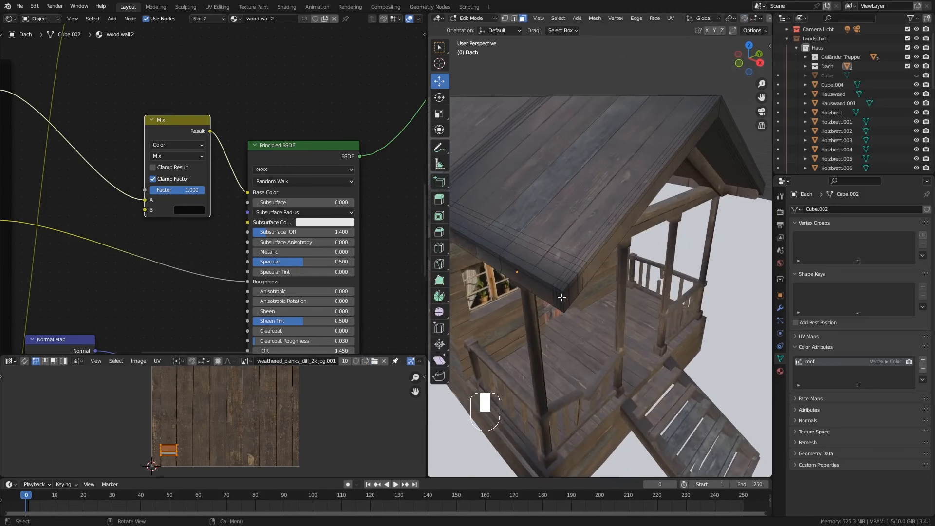
middle_drag(575, 303, 592, 264)
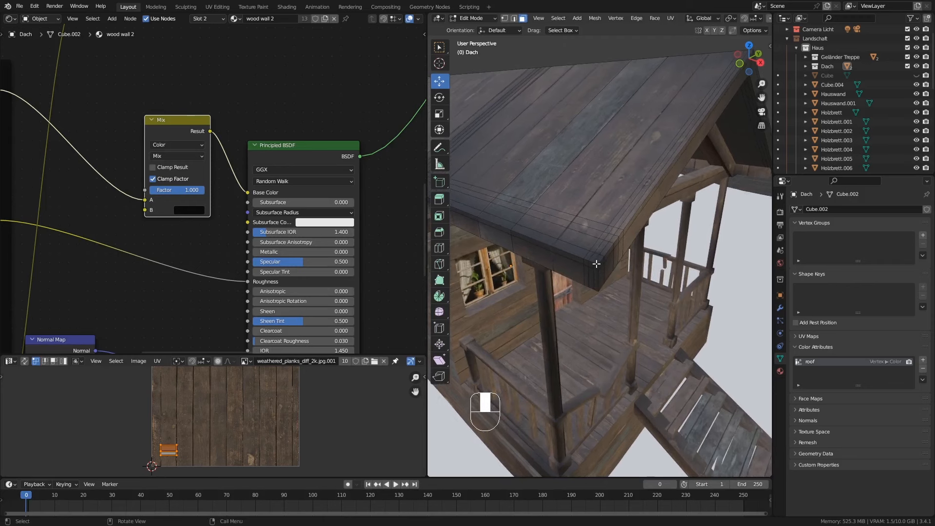
alt+click(595, 264)
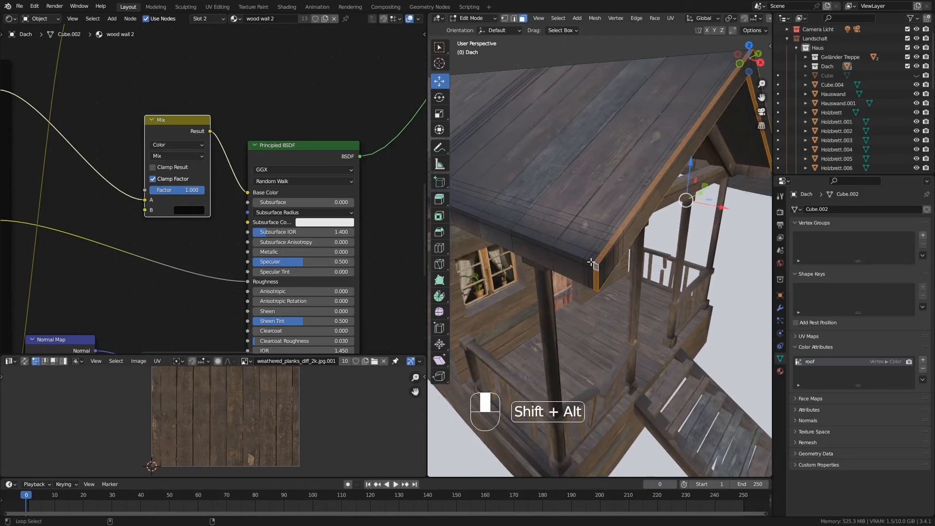
alt+shift+click(591, 263)
middle_drag(588, 260, 682, 218)
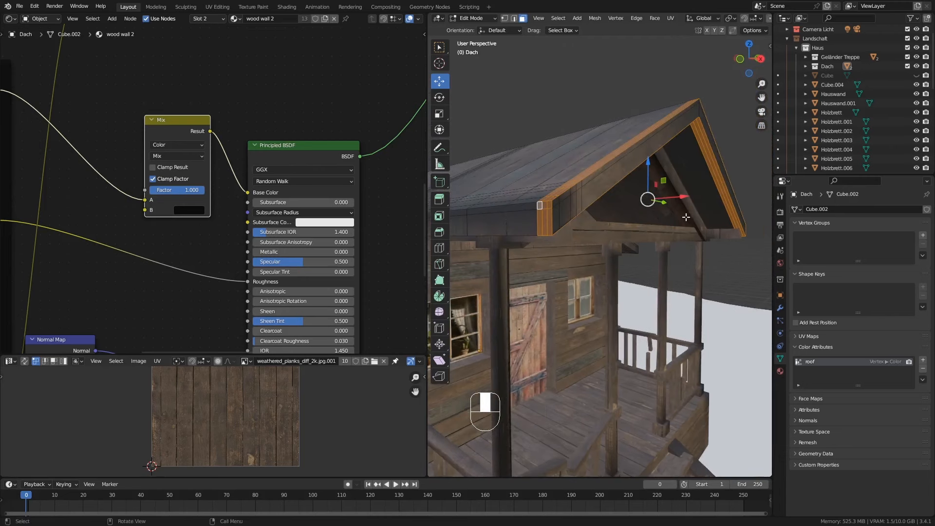
key(e)
click(686, 219)
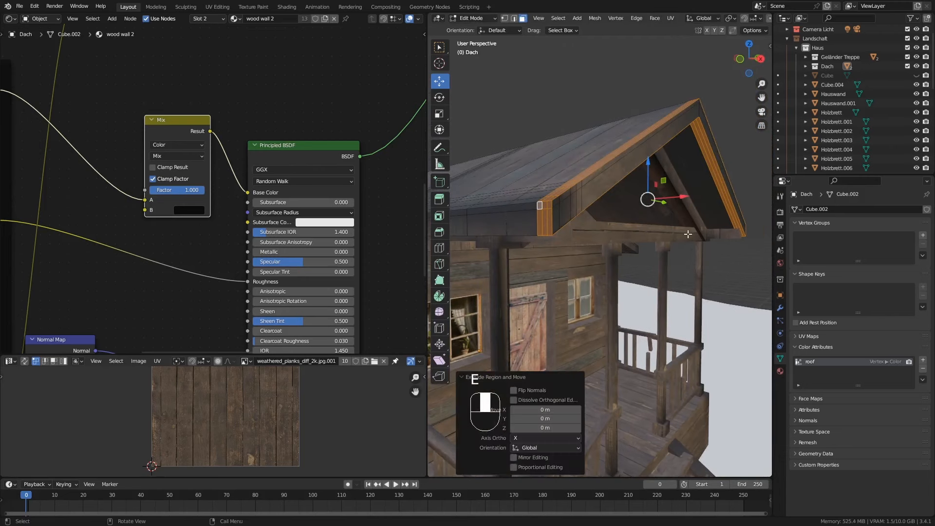
key(alt)
key(alt+s)
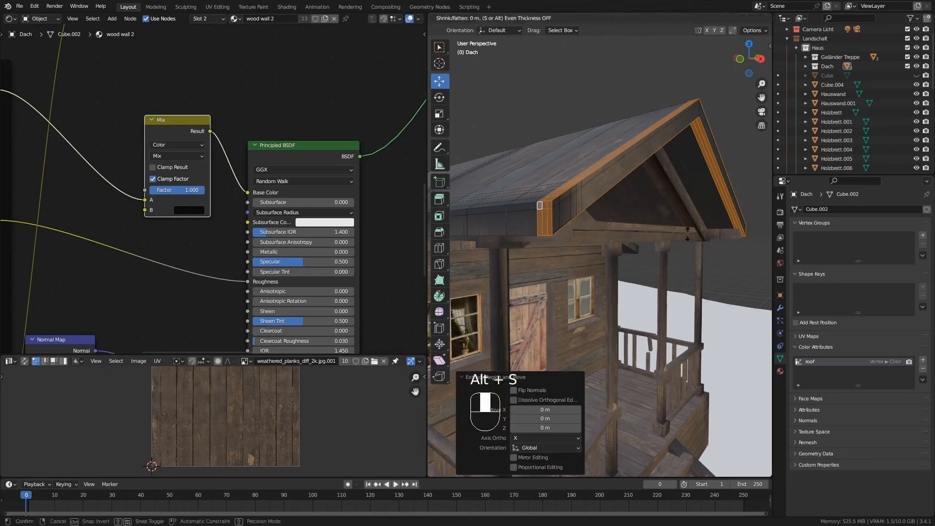
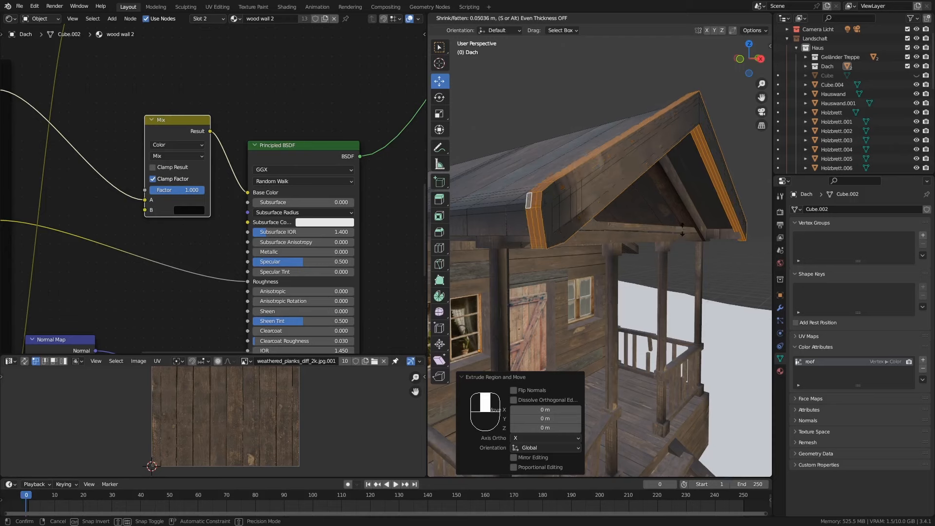
click(683, 233)
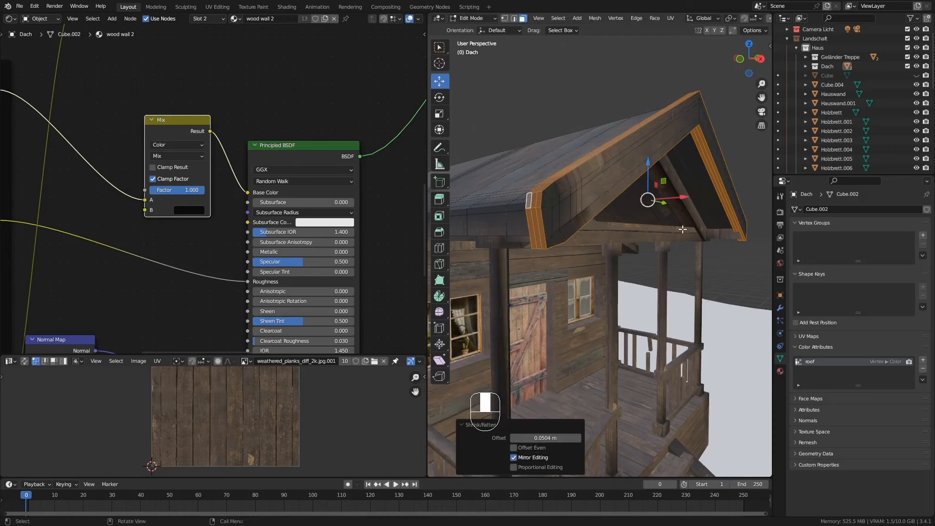
Step: Select all front faces of the gable trim on both roof slopes, including the outer rim, long boards and end faces
middle_drag(683, 233, 630, 204)
shift+middle_drag(527, 197, 523, 182)
shift+middle_drag(572, 109, 614, 109)
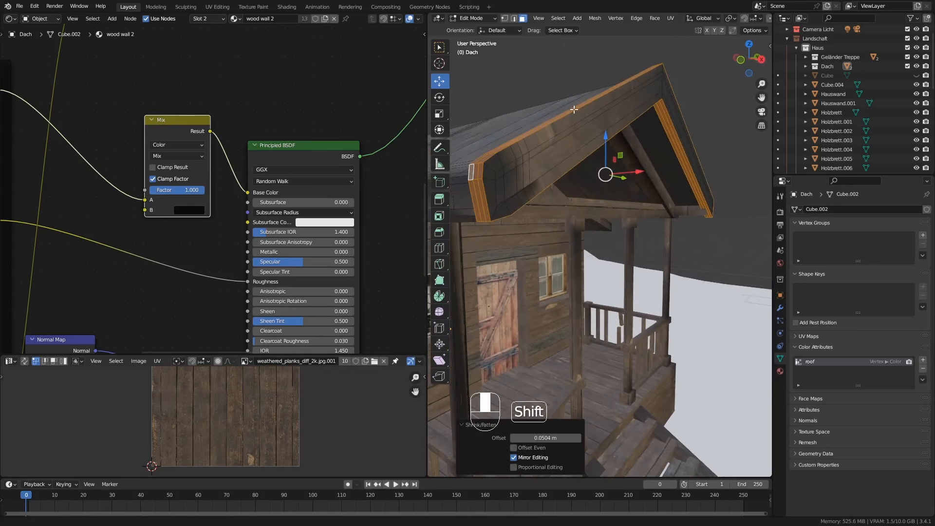
alt+click(526, 145)
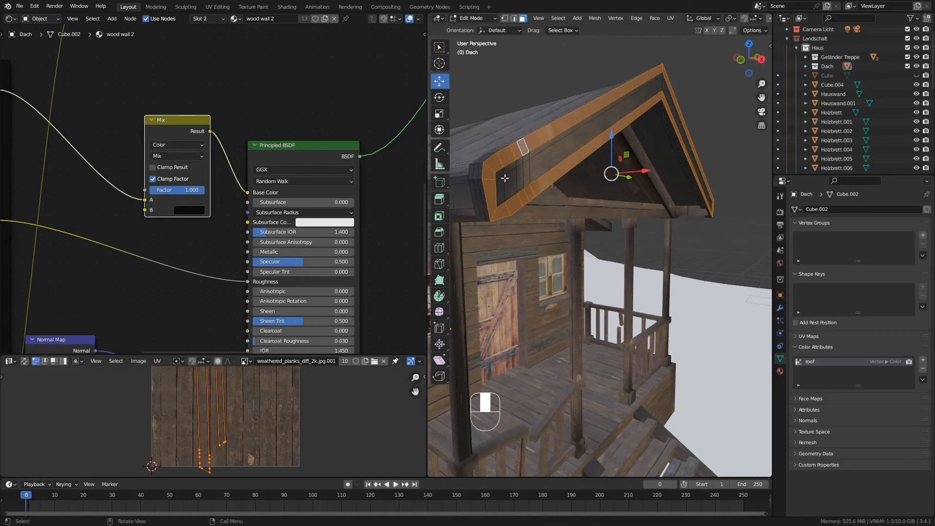
shift+click(605, 121)
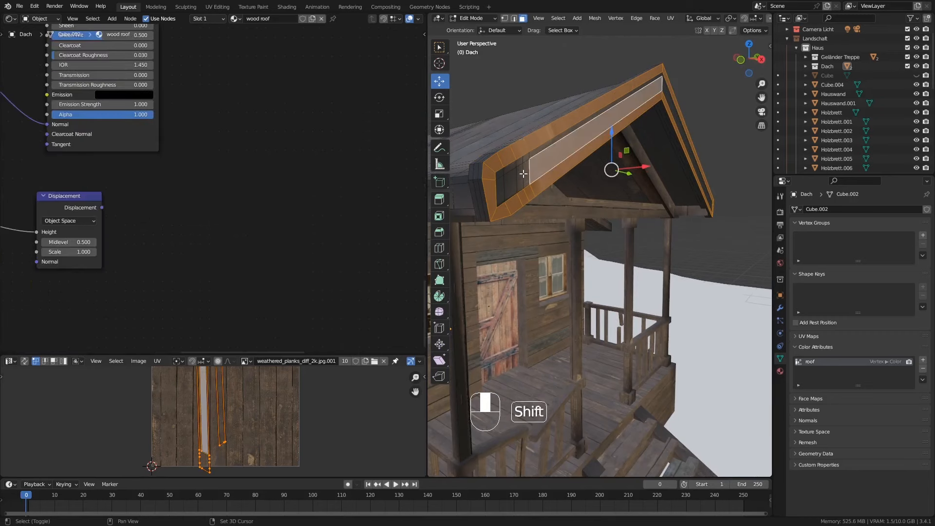
key(c)
drag(535, 158, 504, 173)
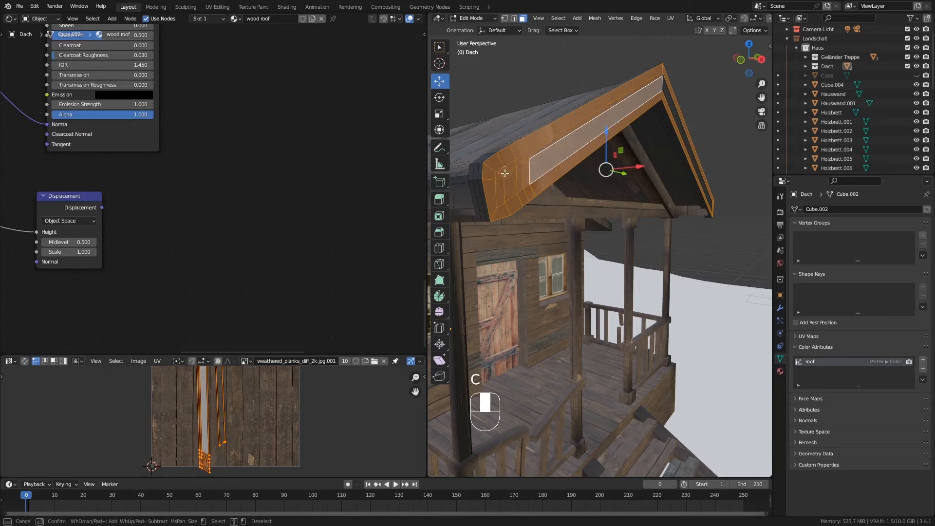
right_click(550, 165)
mouse_move(671, 184)
middle_down()
mouse_move(611, 188)
mouse_move(501, 225)
middle_up()
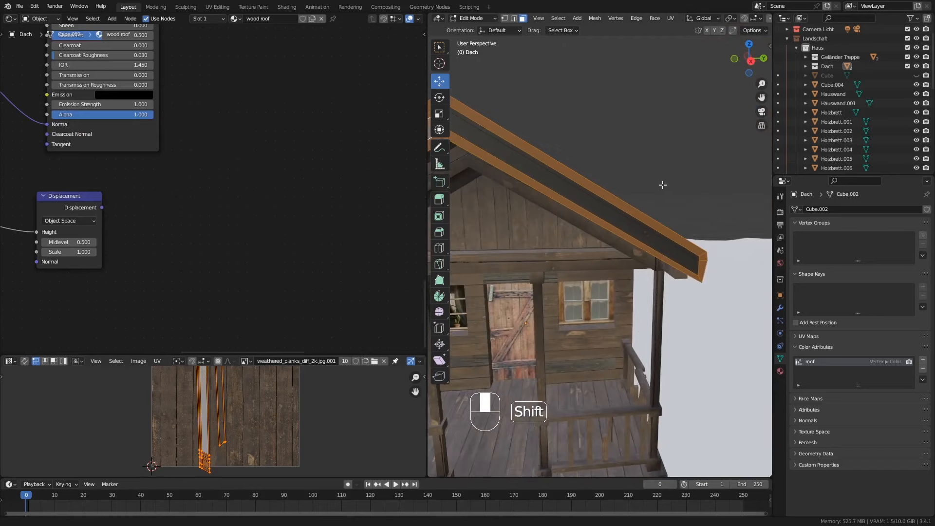
key(c)
click(687, 251)
right_click(692, 259)
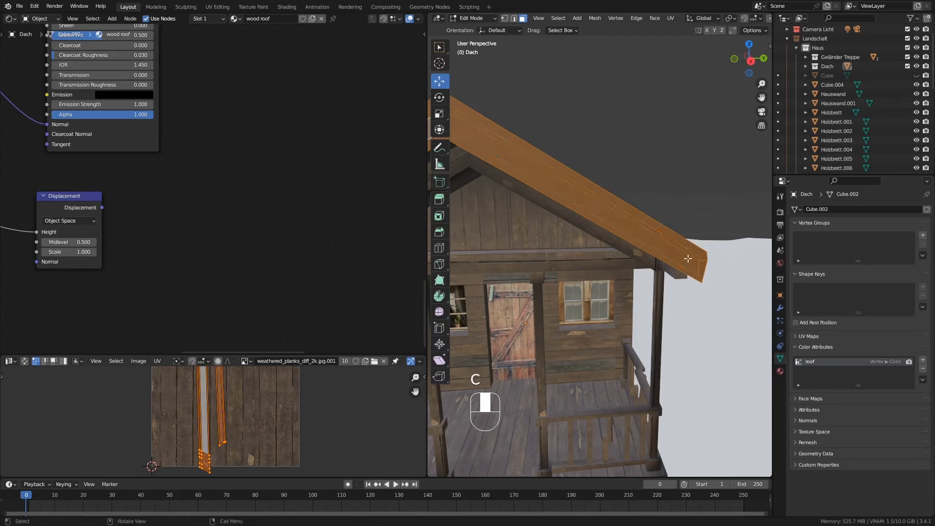
Step: Move the selected gable faces outward about 0.1 m along global X using proportional editing with a small radius, and return to Object Mode
middle_drag(688, 259, 641, 261)
ctrl+middle_drag(640, 214, 639, 242)
mouse_move(478, 236)
mouse_down()
mouse_move(511, 235)
mouse_move(473, 235)
mouse_up()
middle_drag(541, 235, 510, 228)
shift+middle_drag(509, 228, 528, 226)
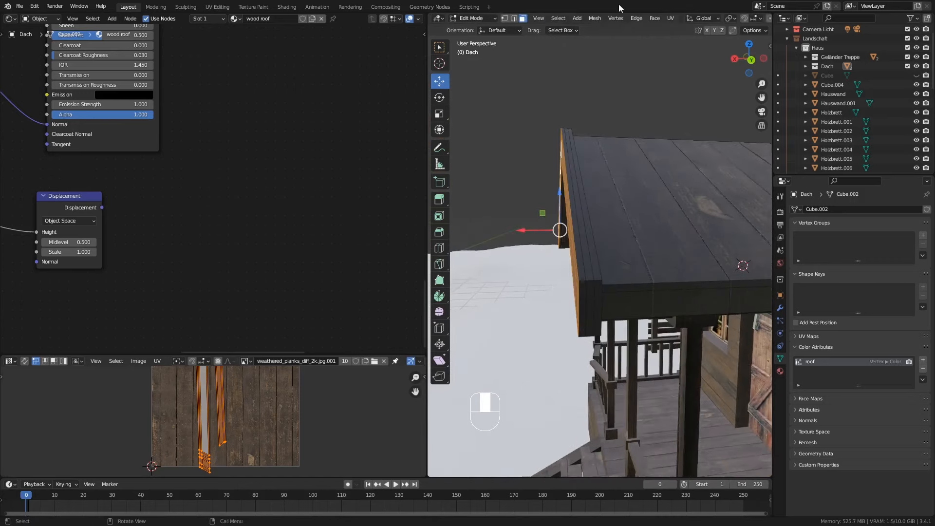
scroll(618, 18, down, 5)
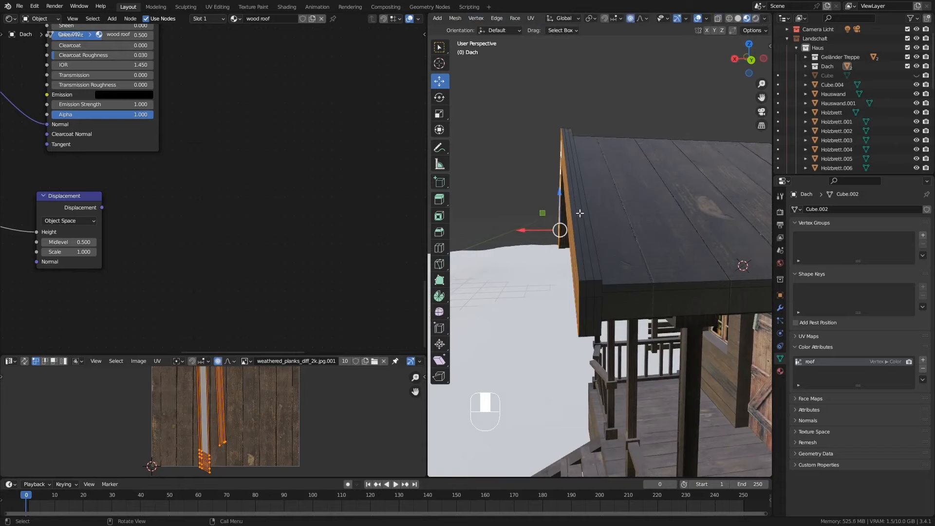
key(g)
key(x)
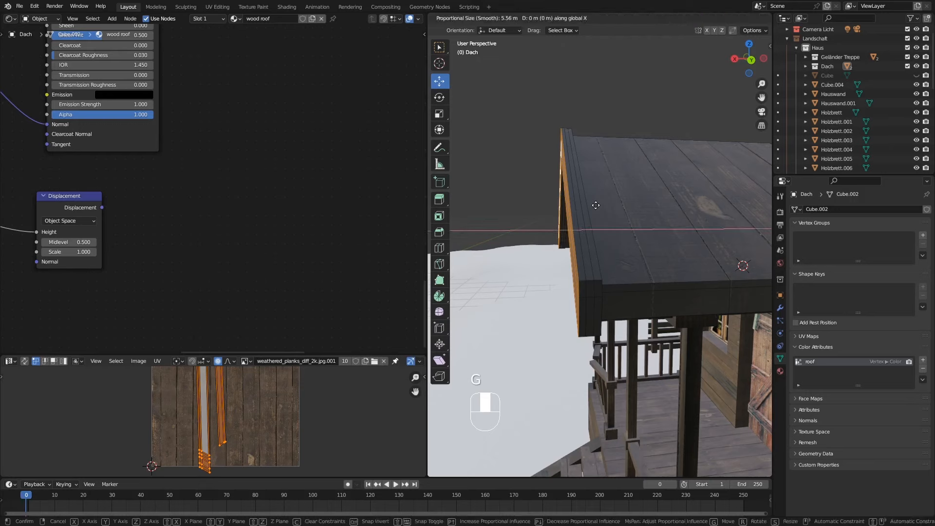
scroll(594, 205, up, 3)
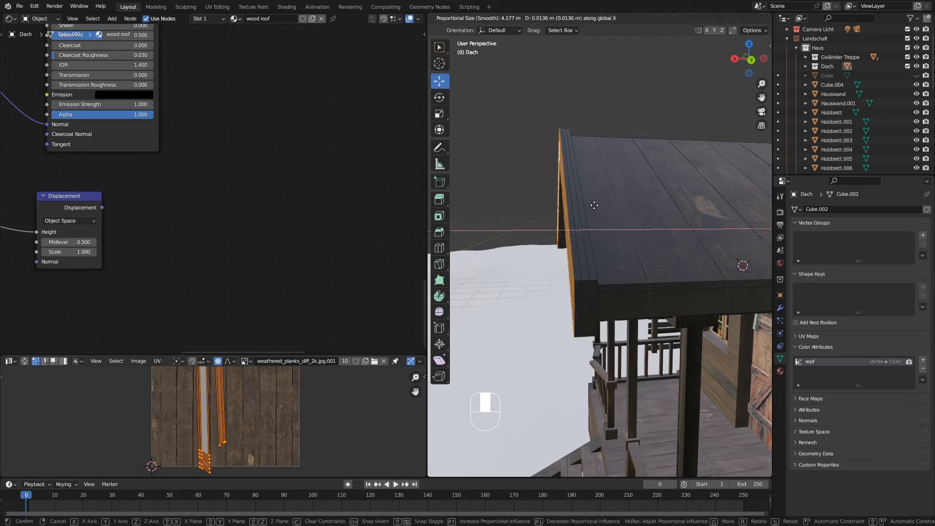
scroll(594, 205, up, 1)
scroll(594, 204, up, 6)
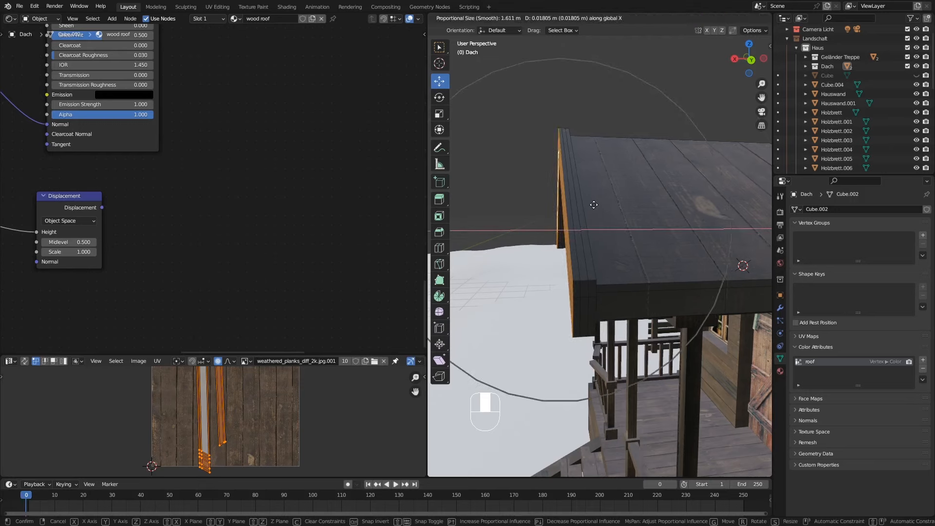
scroll(593, 204, up, 12)
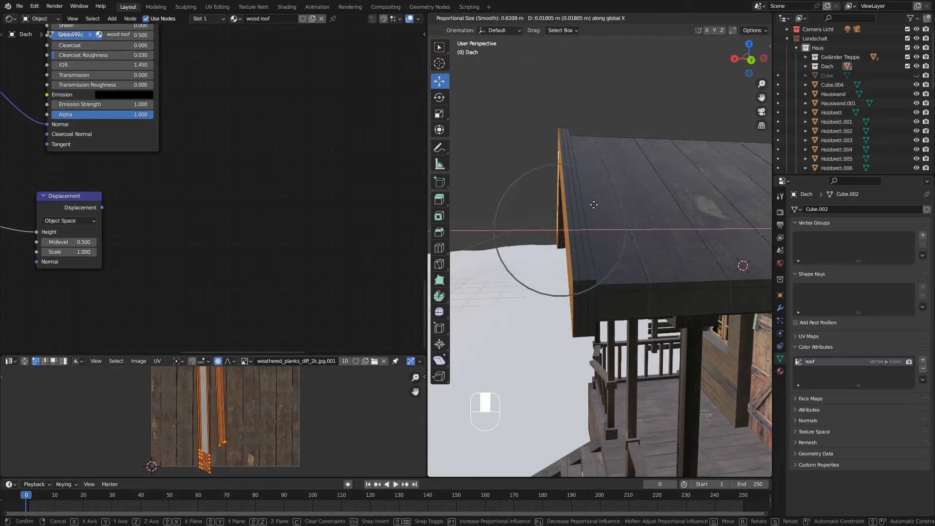
scroll(593, 205, up, 7)
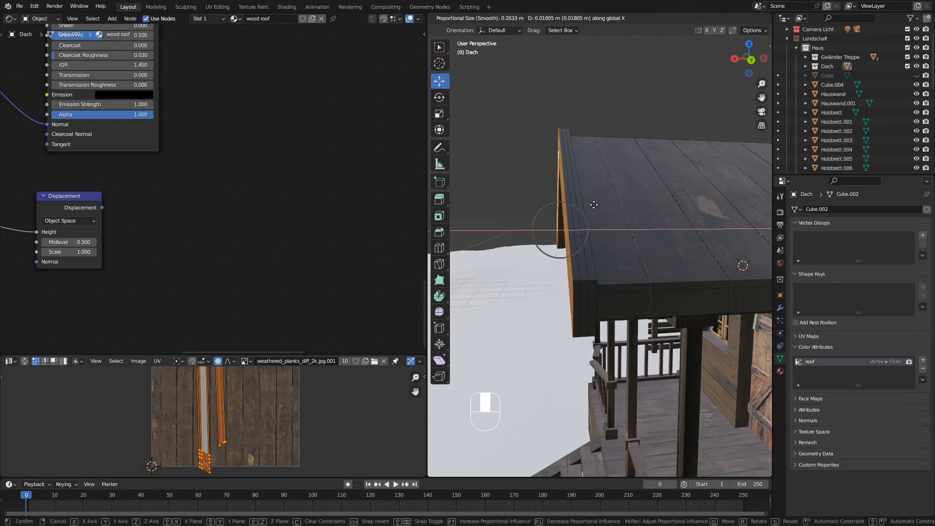
scroll(589, 203, up, 2)
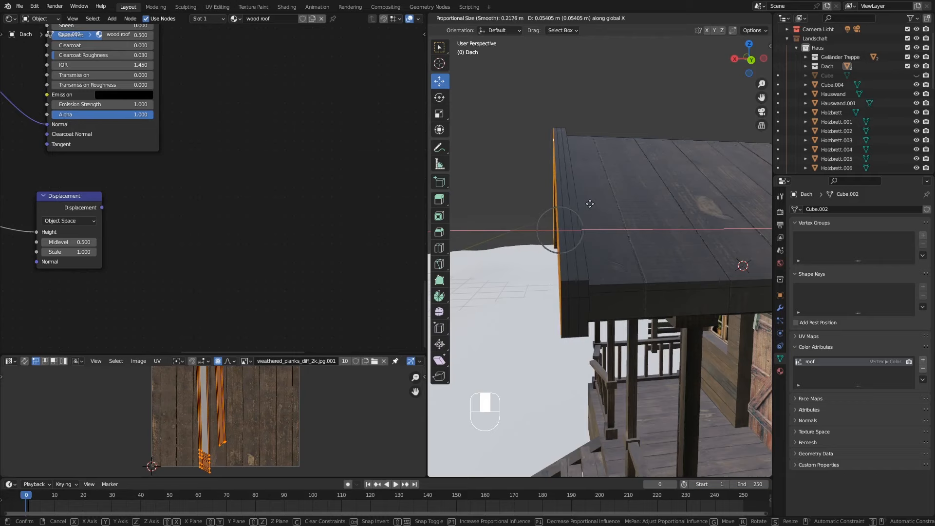
scroll(586, 203, up, 3)
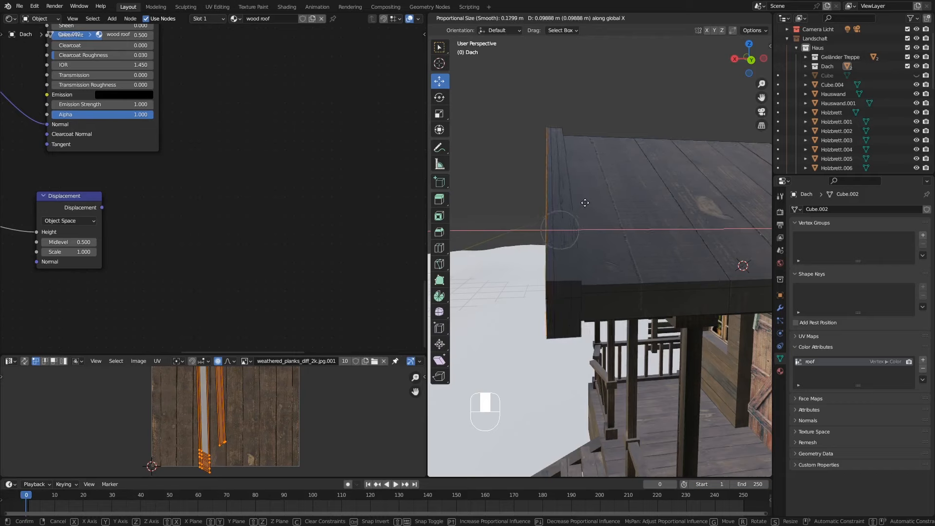
scroll(585, 202, up, 2)
click(585, 202)
middle_drag(589, 223, 597, 291)
key(Tab)
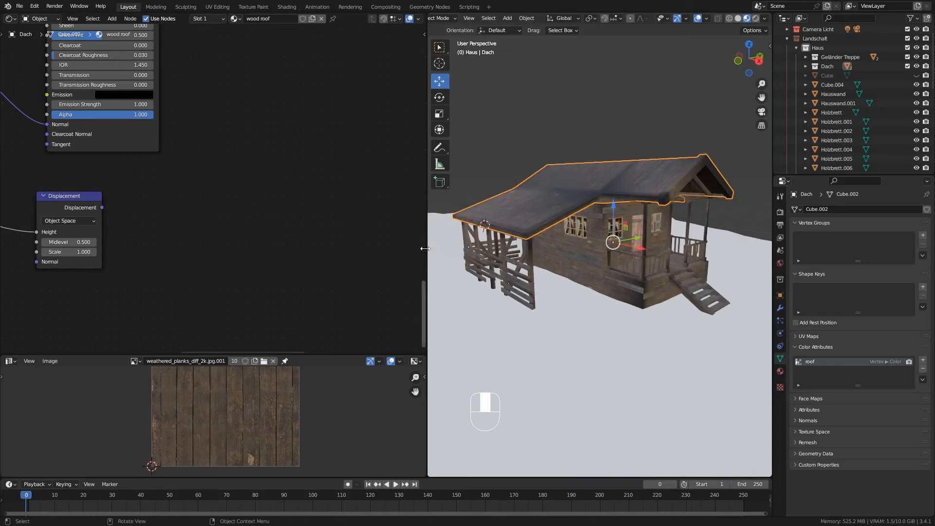
Step: Widen the 3D viewport and inspect the house from the shed side
drag(427, 248, 342, 247)
middle_drag(550, 290, 548, 269)
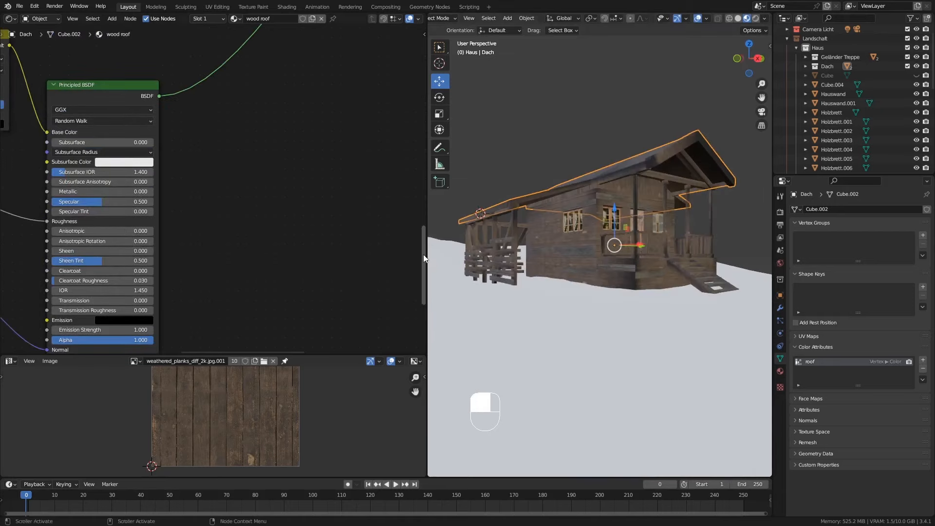
drag(427, 247, 214, 246)
middle_drag(364, 251, 410, 276)
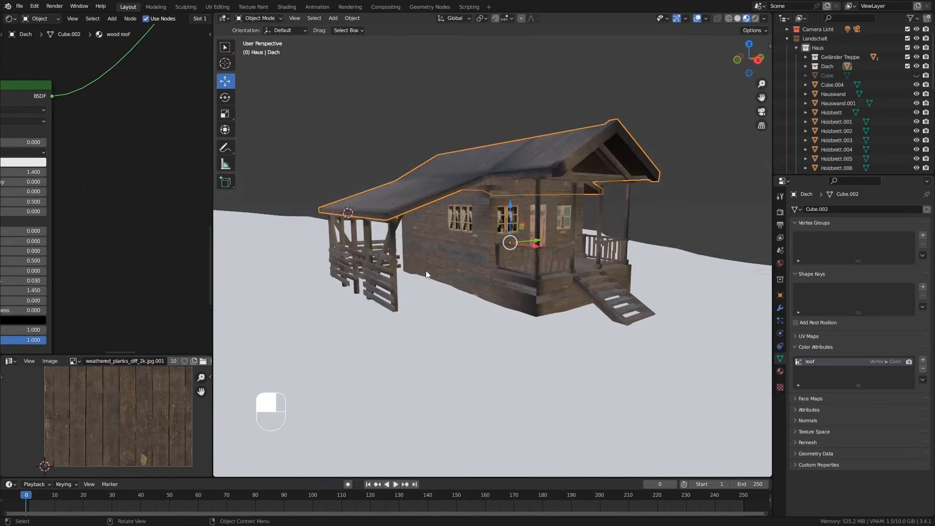
scroll(420, 276, up, 3)
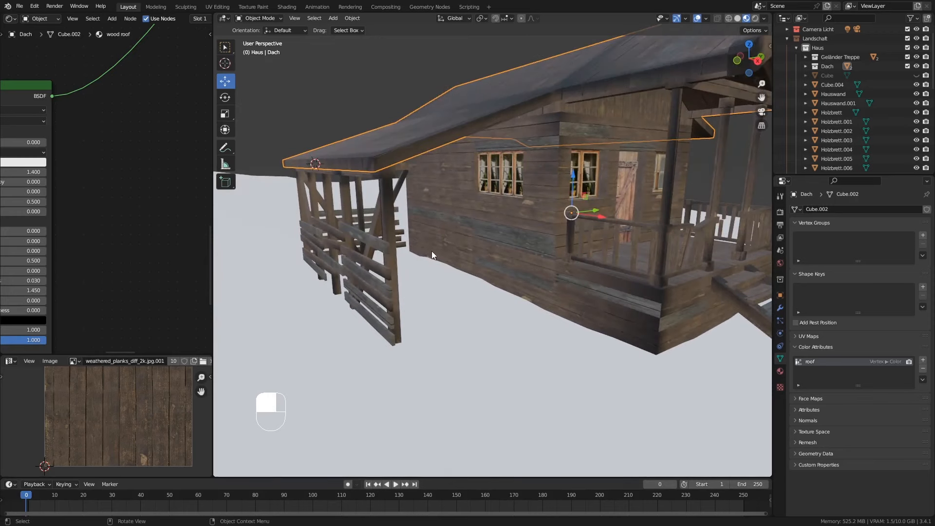
middle_drag(431, 251, 492, 287)
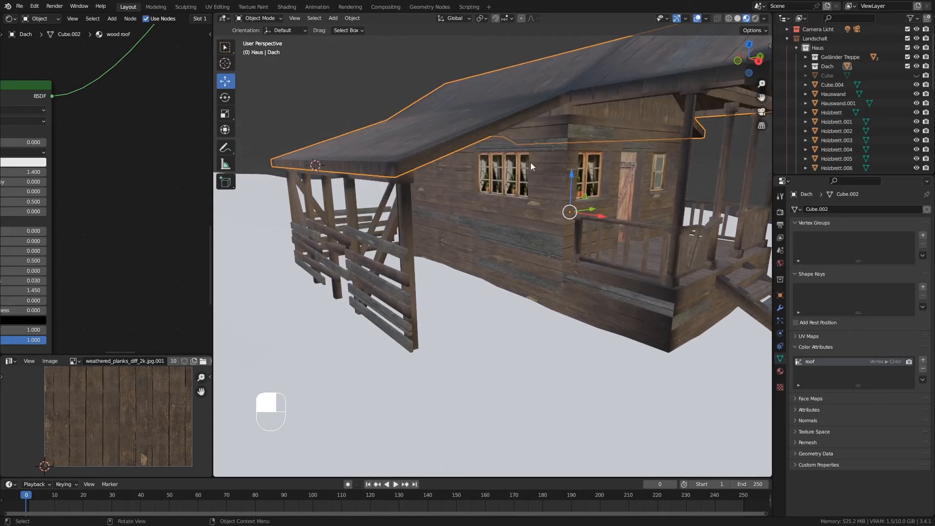
Step: Switch the viewport to solid shading and place the 3D cursor on the ground between the shed and the porch
click(738, 19)
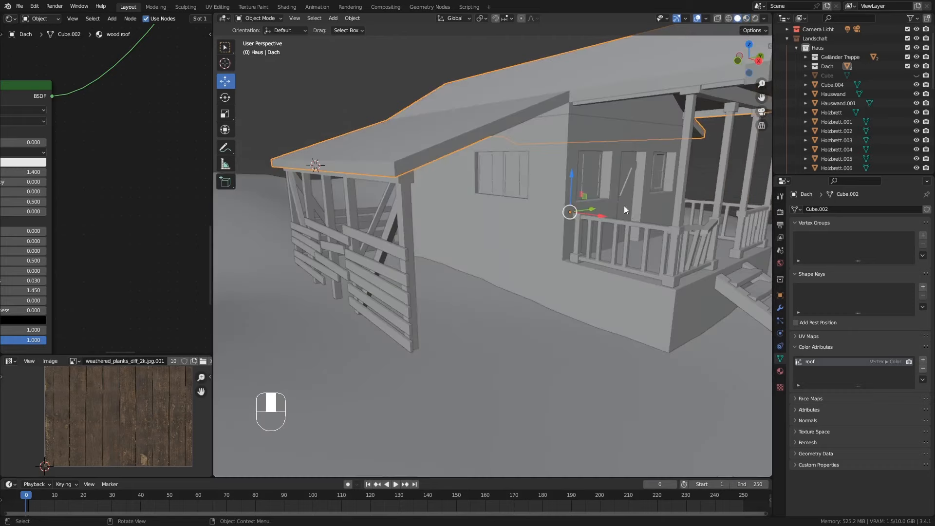
middle_drag(618, 194, 539, 304)
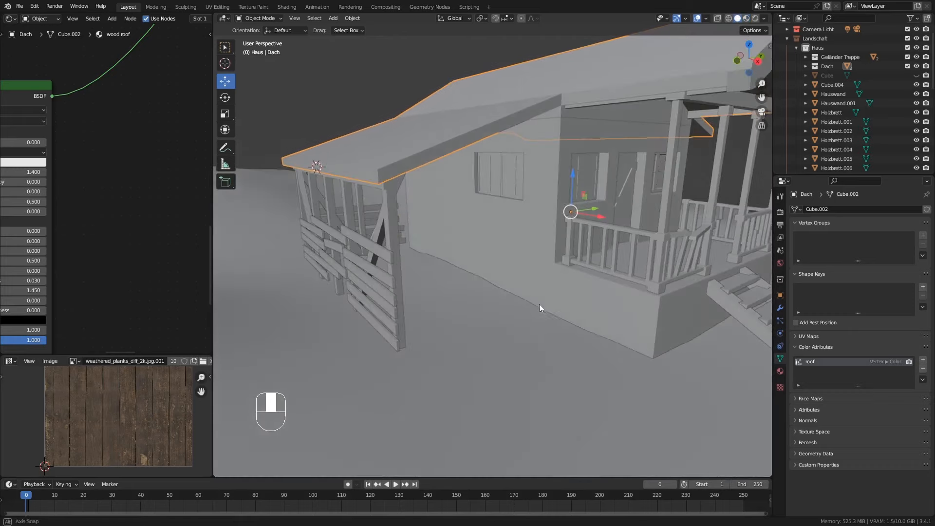
key(shift)
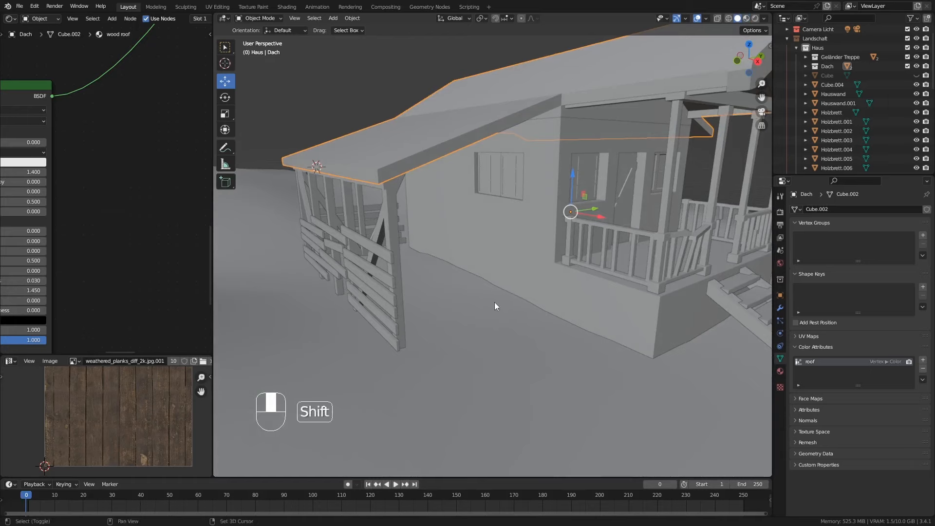
shift+right_click(498, 312)
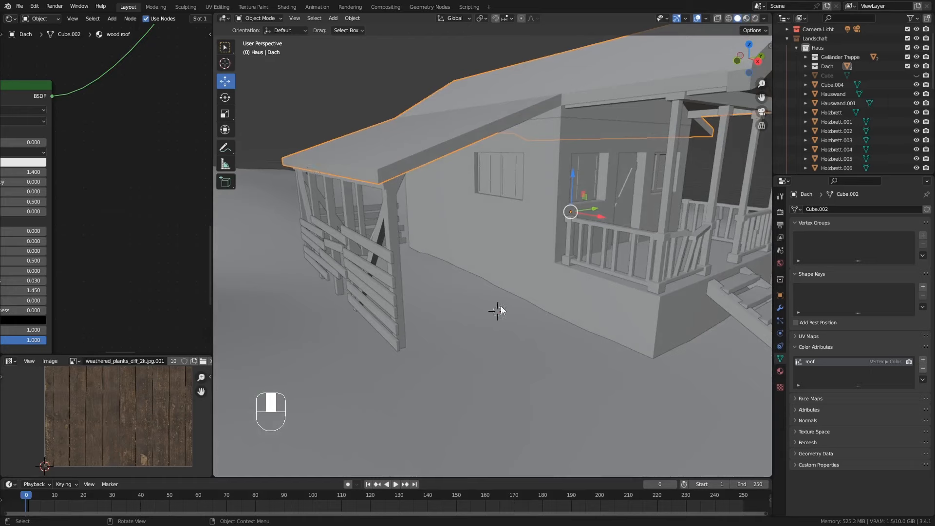
middle_drag(504, 309, 506, 313)
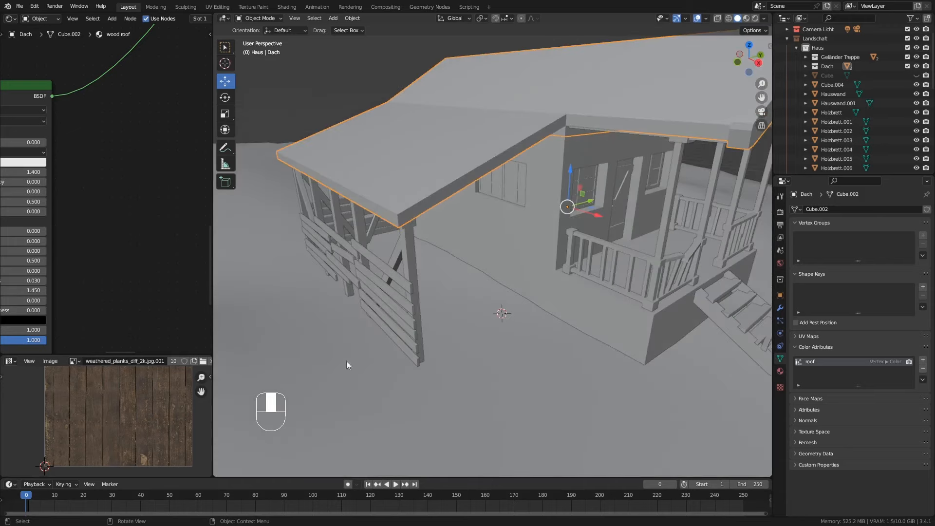
middle_drag(485, 295, 495, 291)
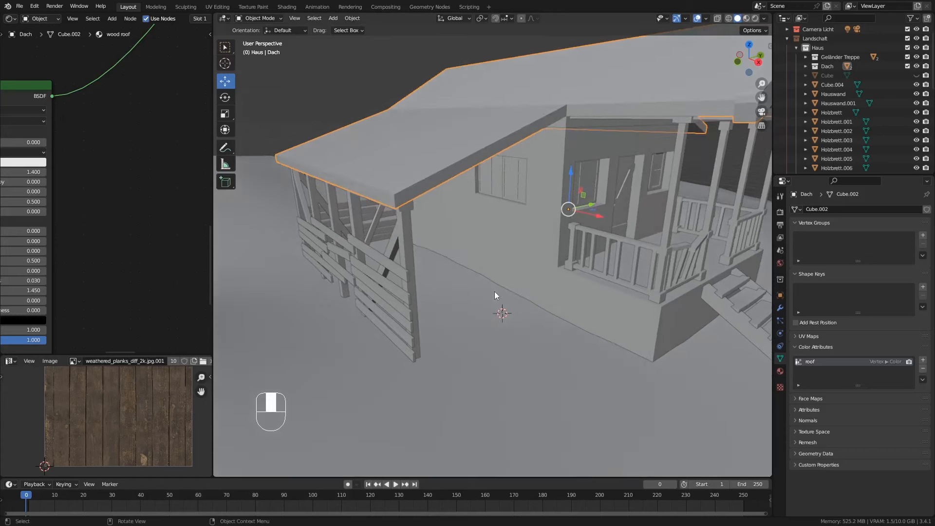
ctrl+middle_drag(508, 333, 511, 305)
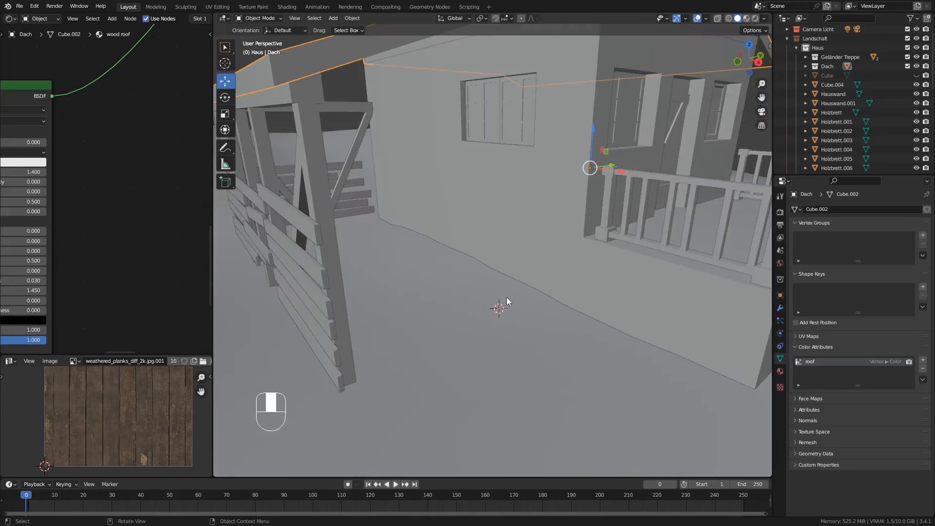
key(shift+a)
mouse_move(506, 298)
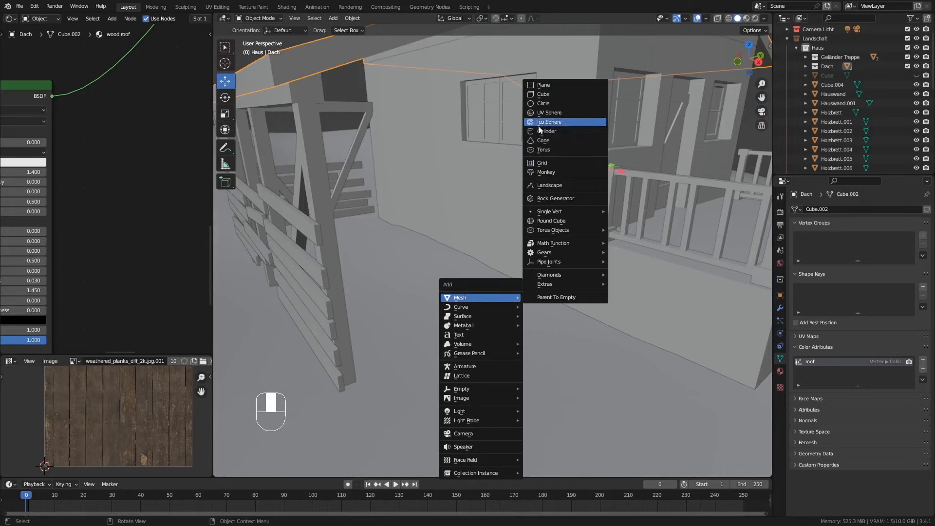
click(552, 132)
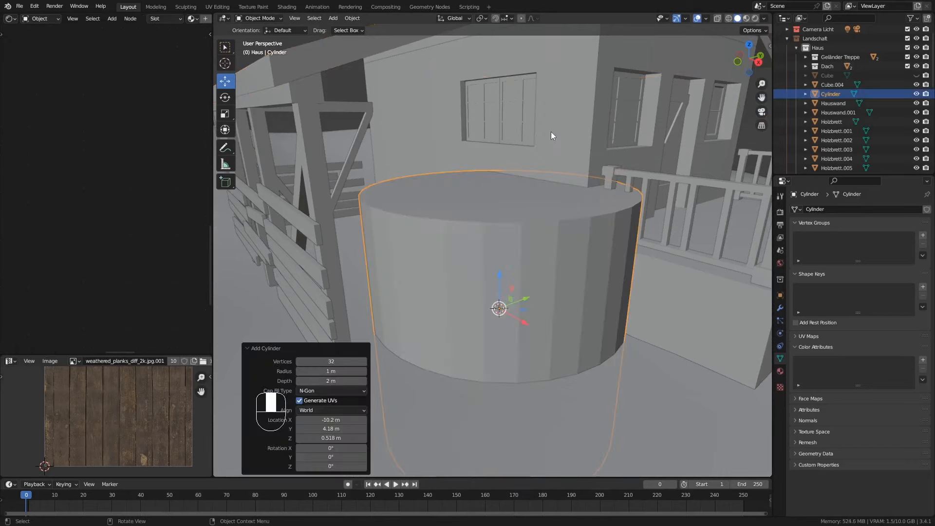
middle_drag(542, 239, 544, 261)
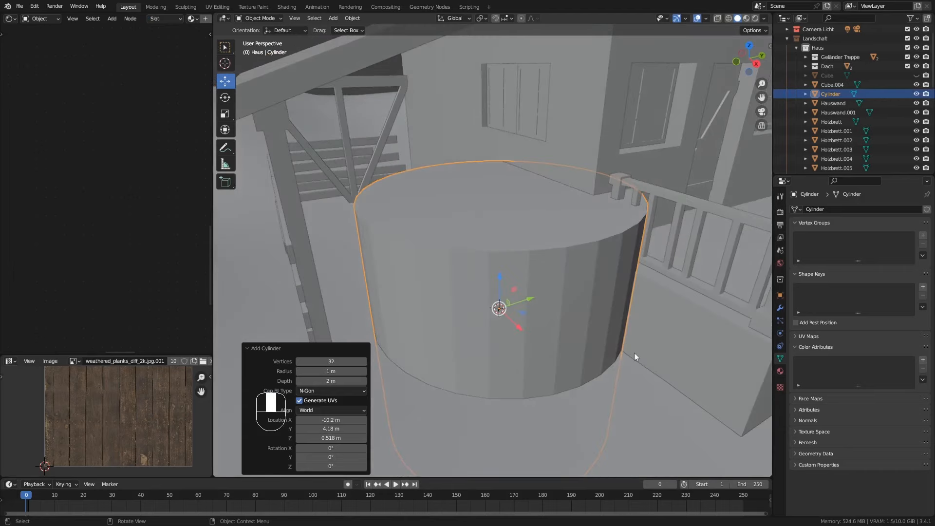
key(Tab)
key(s)
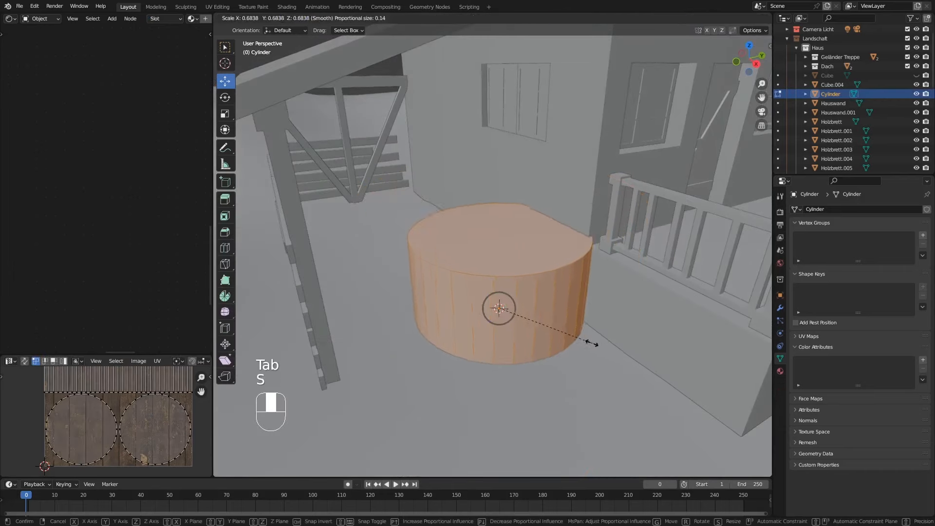
click(534, 322)
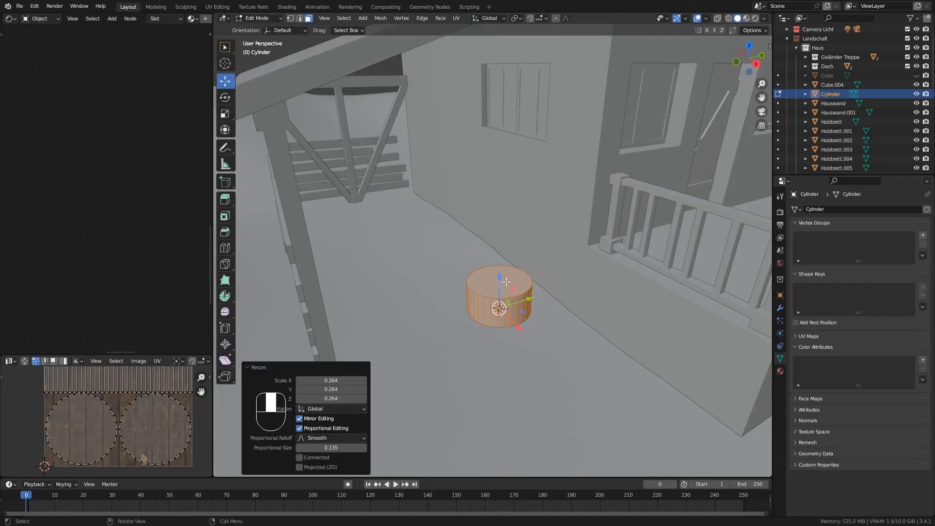
key(Tab)
drag(498, 278, 499, 239)
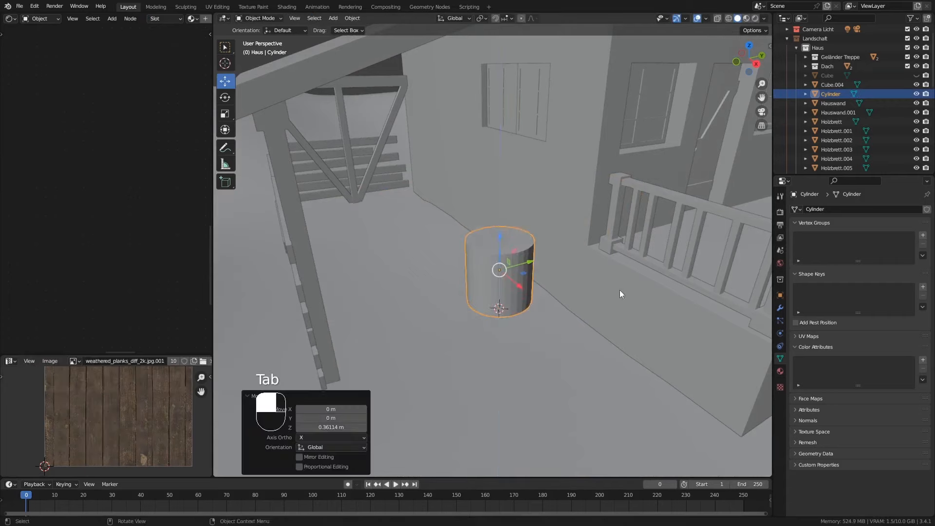
middle_drag(619, 291, 532, 256)
key(Delete)
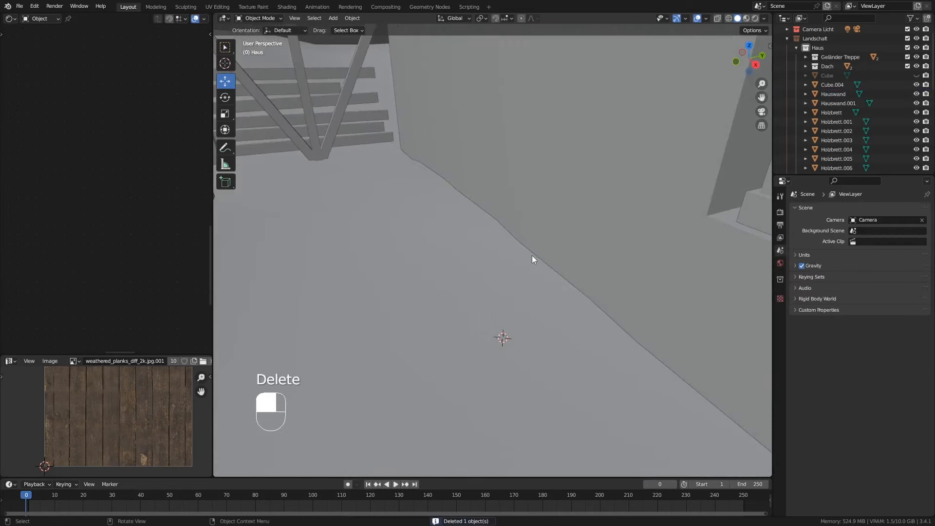
Step: Add a mesh cylinder at the 3D cursor and set its radius to about 0.109 m
key(shift+a)
mouse_move(531, 256)
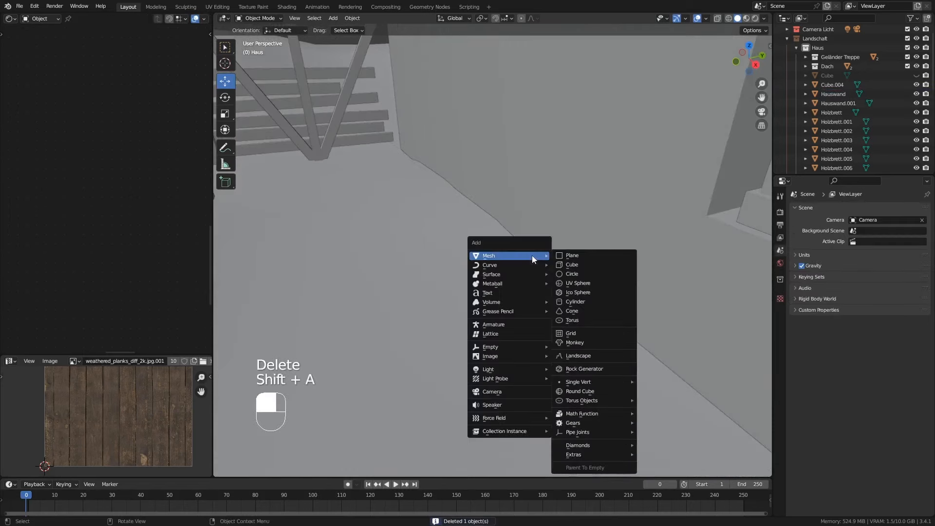
click(578, 302)
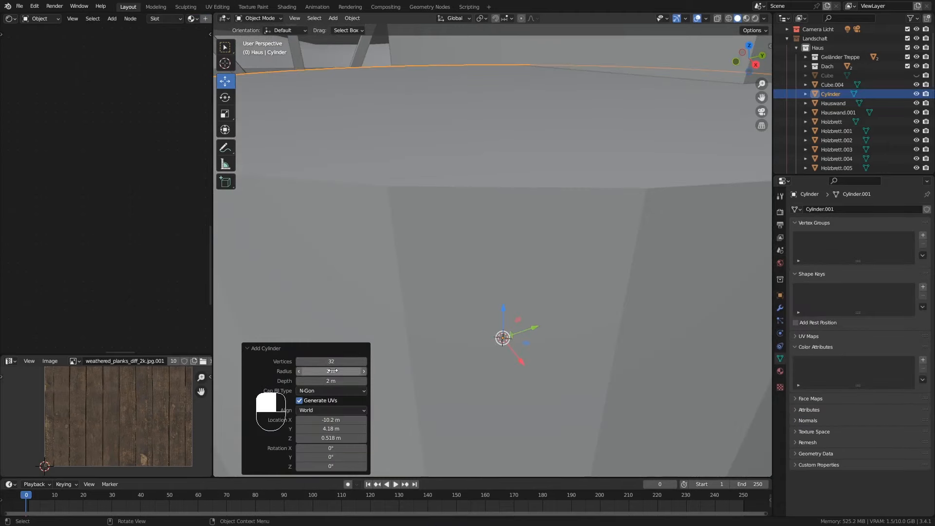
click(333, 371)
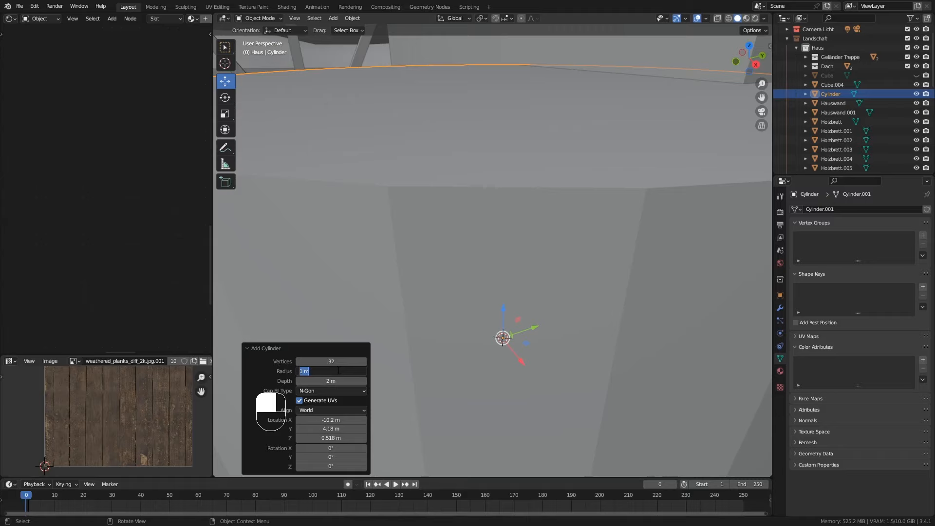
text(.3)
key(Return)
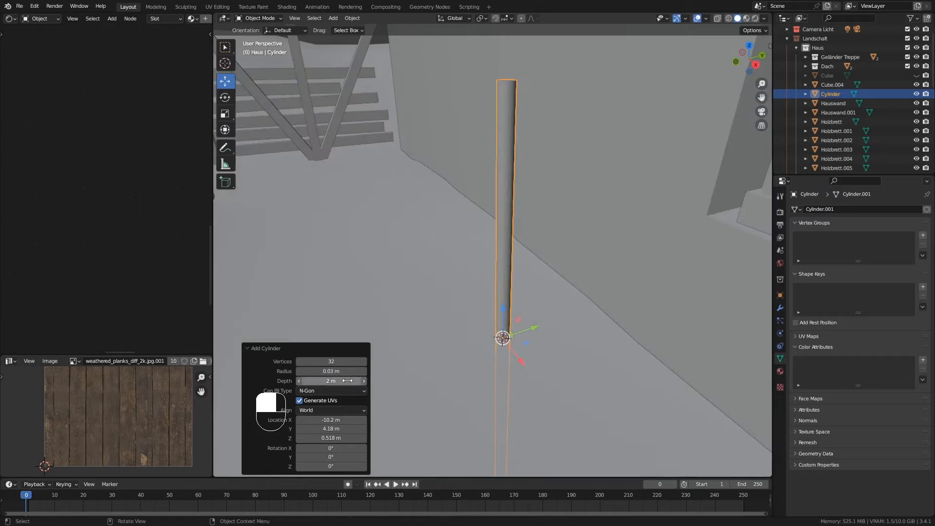
shift+drag(348, 371, 387, 374)
middle_drag(477, 344, 509, 368)
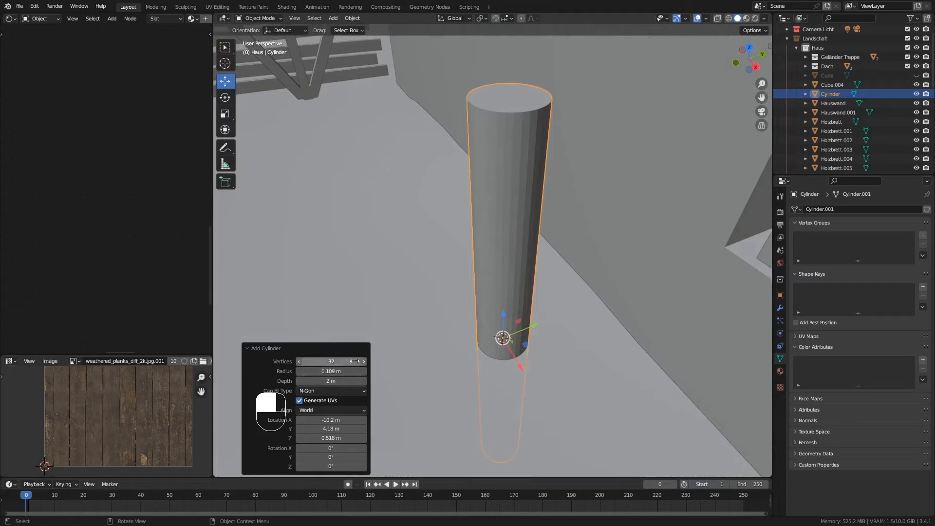
Step: Set the new cylinder's vertex count to 10
click(302, 362)
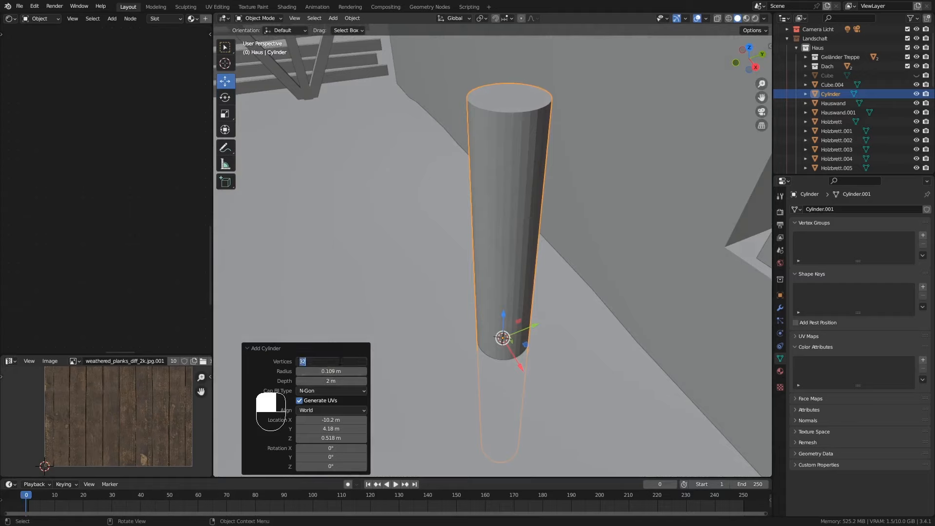
text(9)
key(Return)
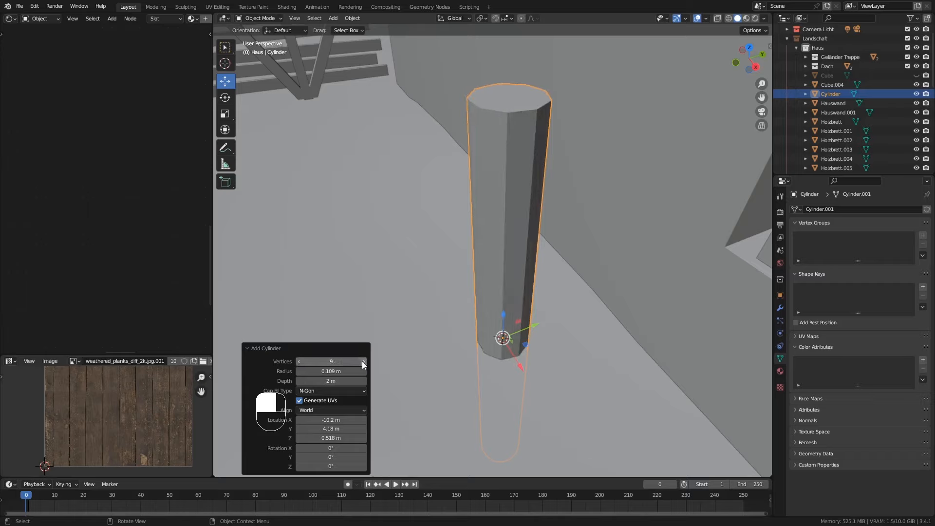
click(364, 361)
middle_drag(540, 243, 518, 238)
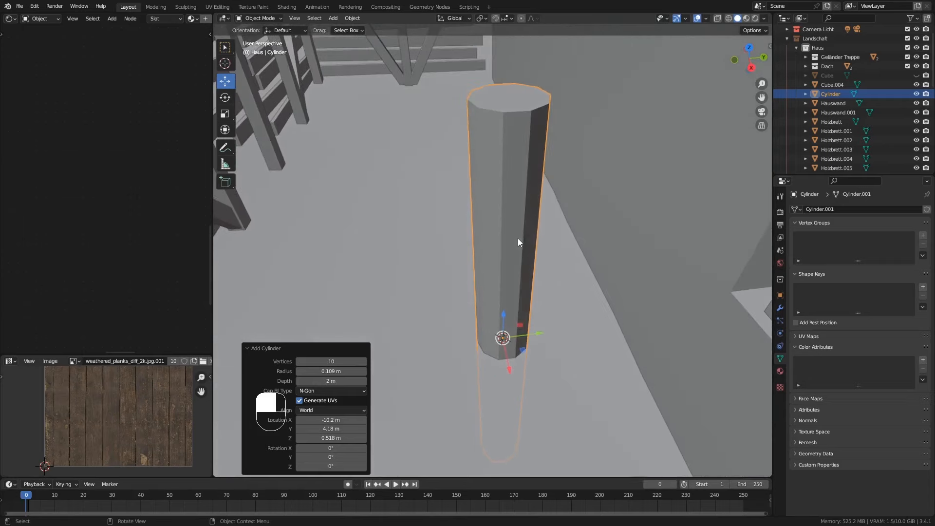
Step: Set the cylinder's depth to 0.6 m
click(343, 383)
text(0.5)
key(Return)
middle_drag(545, 366, 570, 326)
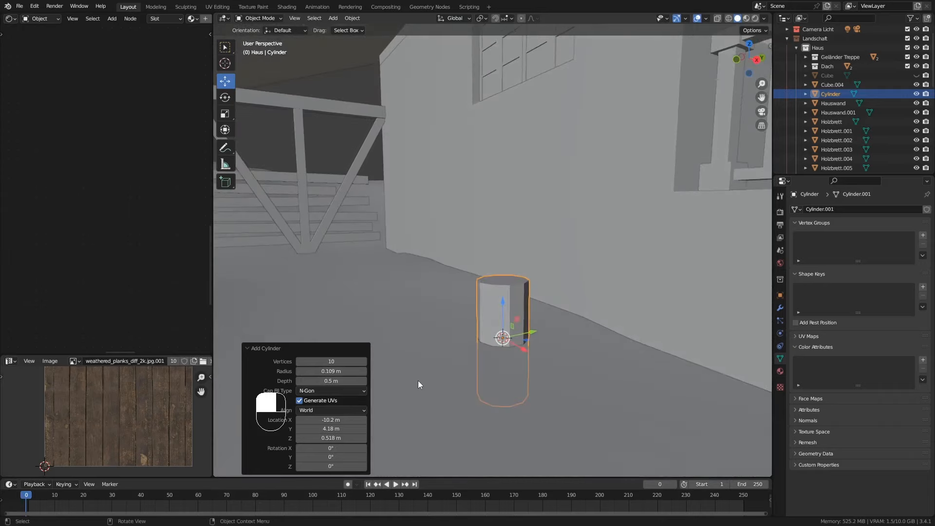
drag(365, 378, 383, 378)
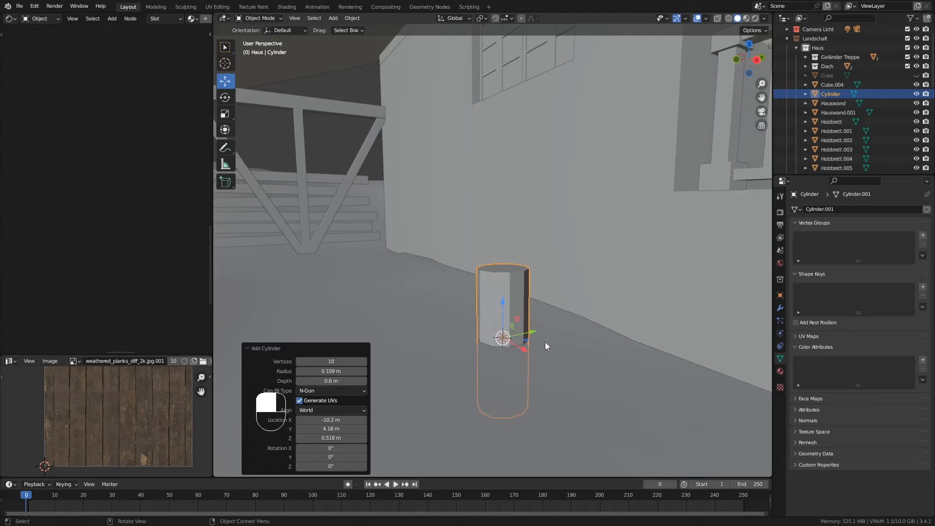
Step: Raise the cylinder about 0.41 m along Z so it stands above the ground
middle_drag(545, 342, 502, 303)
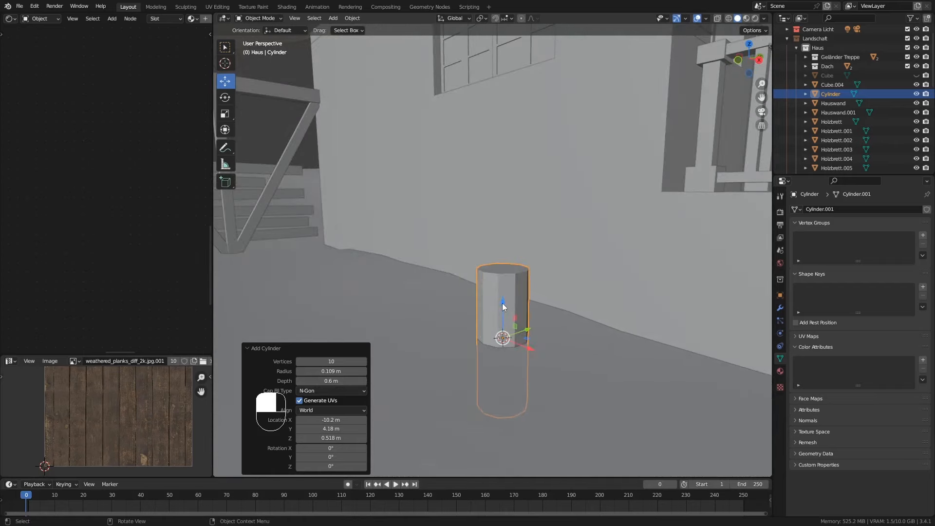
drag(503, 306, 512, 205)
middle_drag(542, 198, 578, 244)
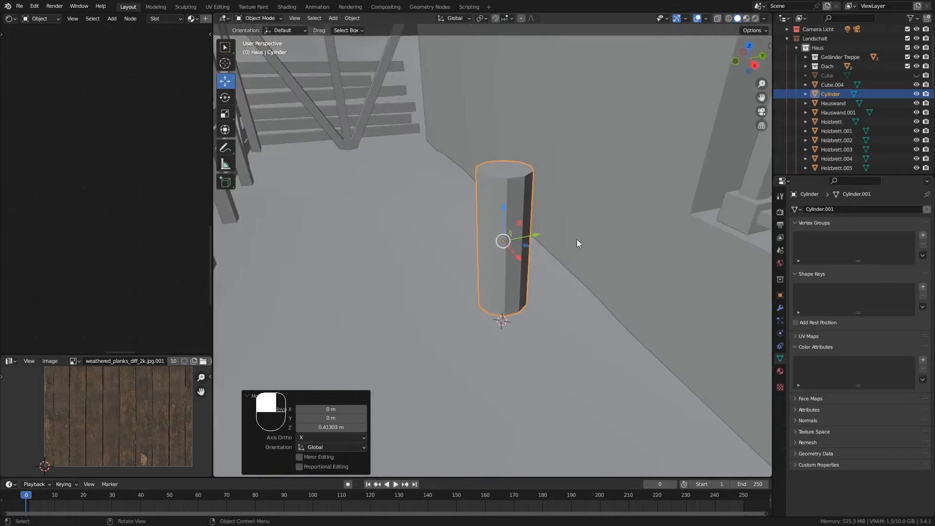
Step: Delete the cylinder's top and bottom cap faces in Edit Mode
key(Tab)
middle_drag(577, 239, 515, 352)
click(506, 172)
shift+click(498, 394)
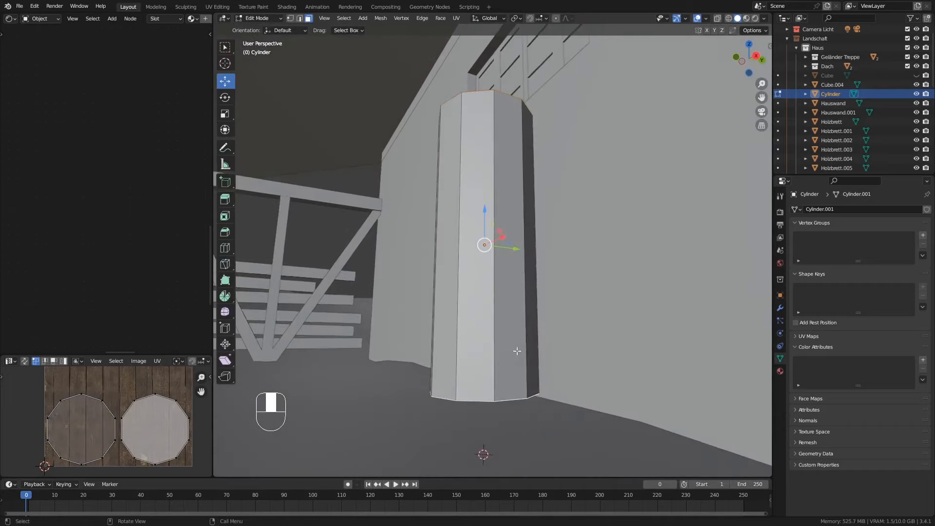
key(Delete)
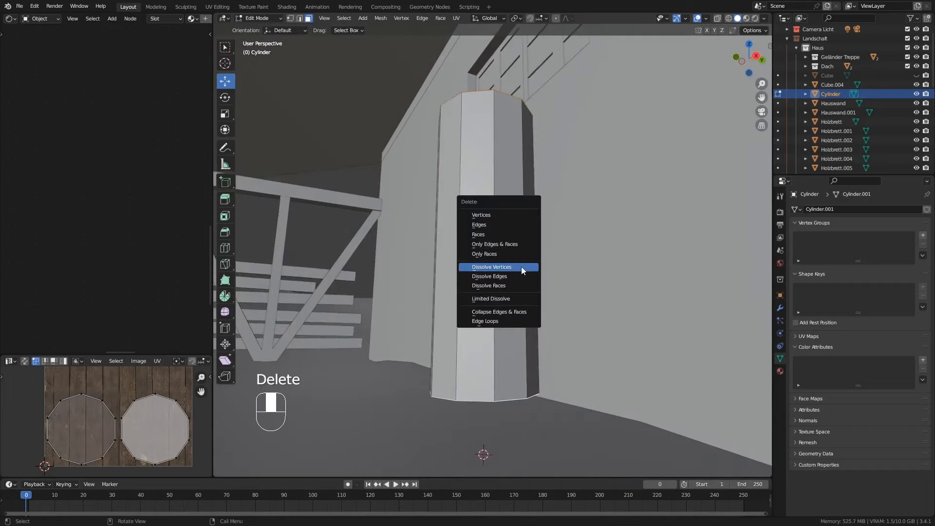
click(501, 234)
Step: Delete the five adjacent side faces on the cylinder's wall-facing half, leaving an open half-cylinder
mouse_move(502, 221)
middle_down()
mouse_move(506, 178)
mouse_move(495, 213)
mouse_move(495, 198)
mouse_move(512, 215)
mouse_move(507, 205)
middle_up()
click(299, 18)
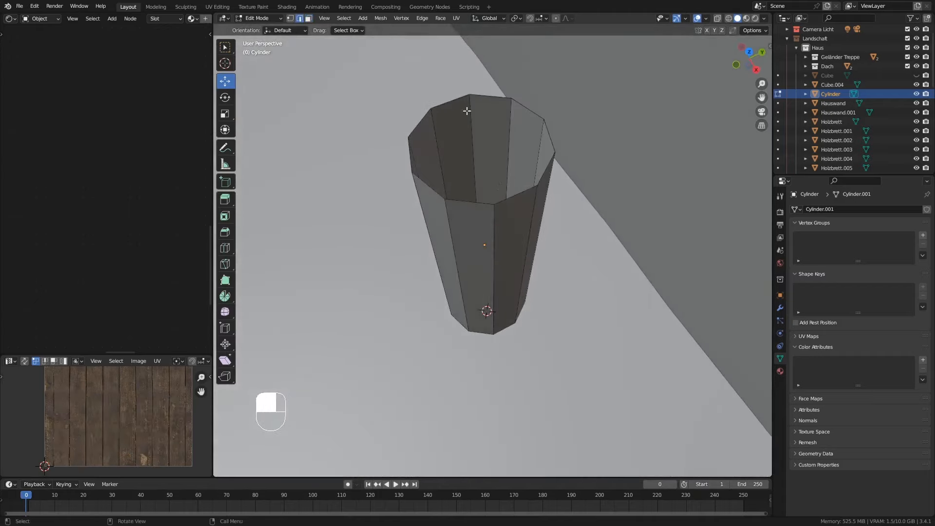
click(471, 116)
click(309, 19)
click(494, 122)
shift+click(535, 152)
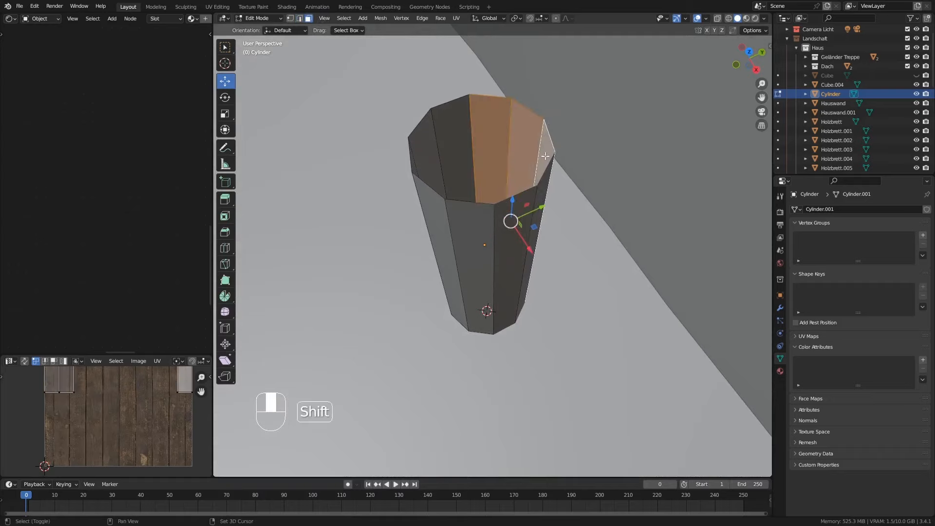
middle_drag(516, 215, 496, 213)
shift+click(497, 196)
shift+click(470, 195)
key(x)
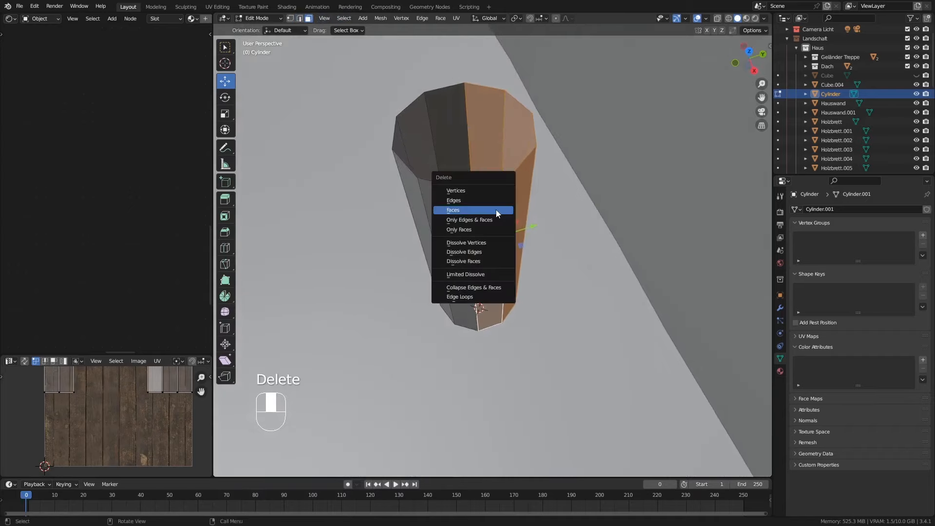
click(496, 210)
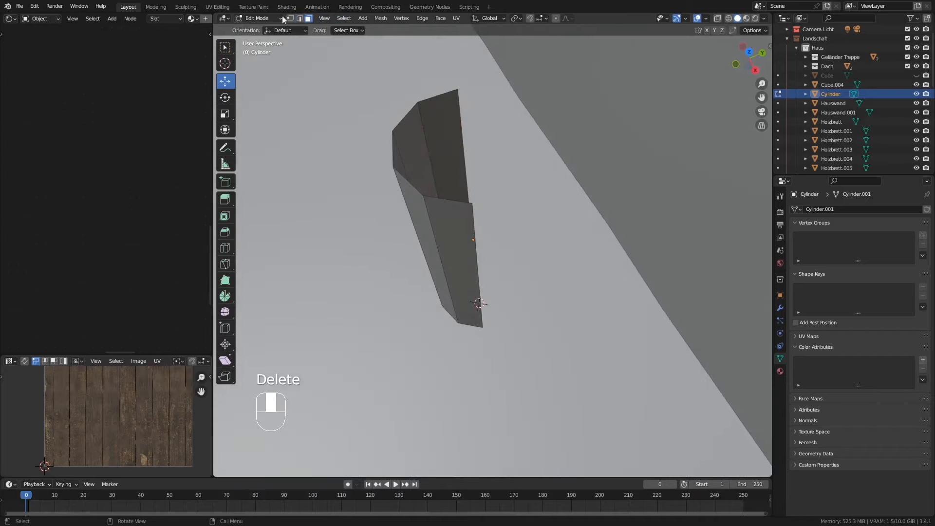
Step: Fill the open upper end of the half-cylinder with faces, starting from one of its rim edges
click(299, 18)
click(390, 141)
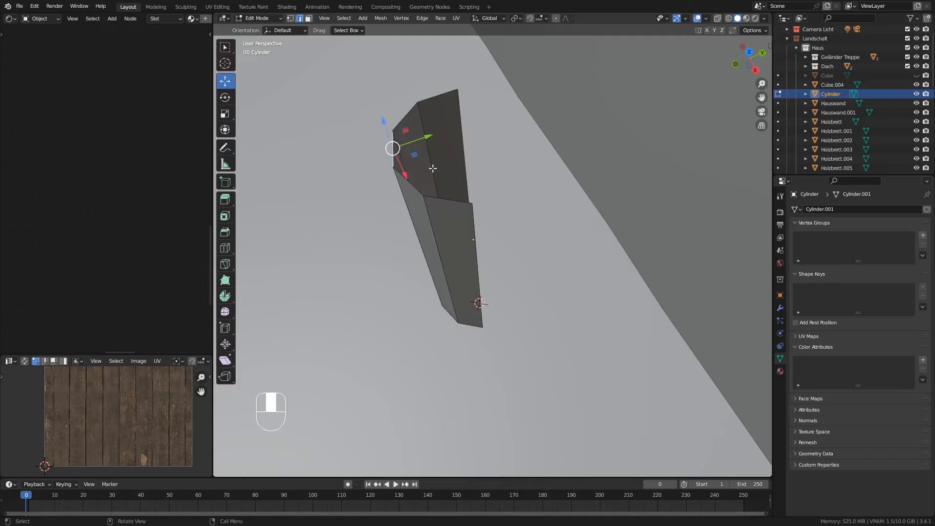
middle_drag(432, 225, 442, 264)
shift+click(445, 270)
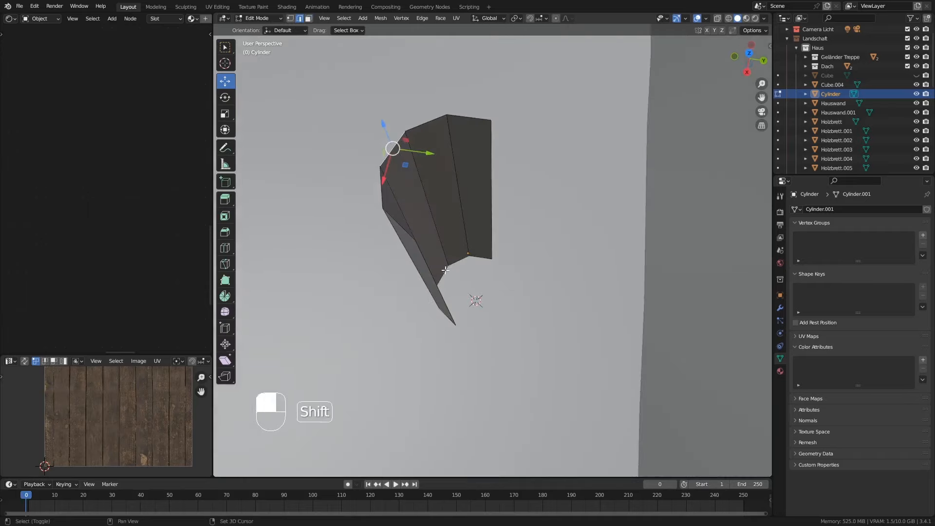
click(402, 142)
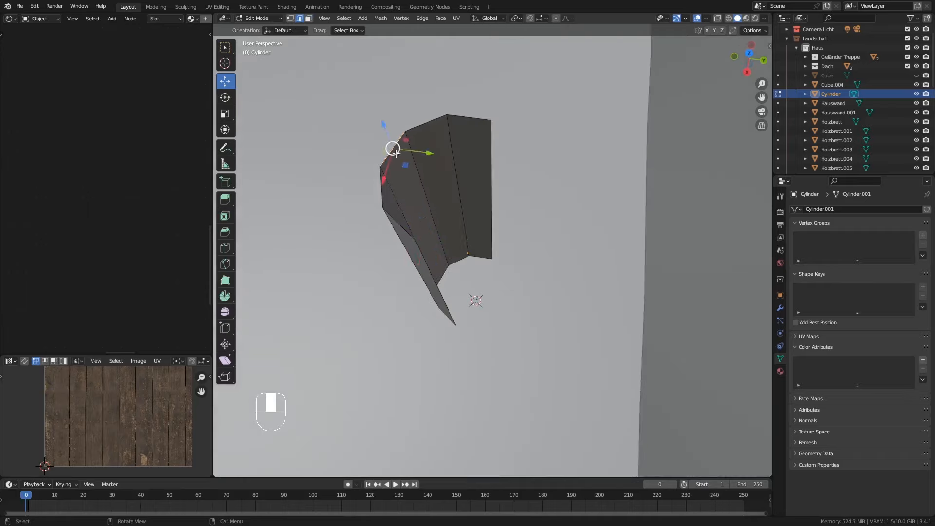
middle_drag(402, 142, 407, 135)
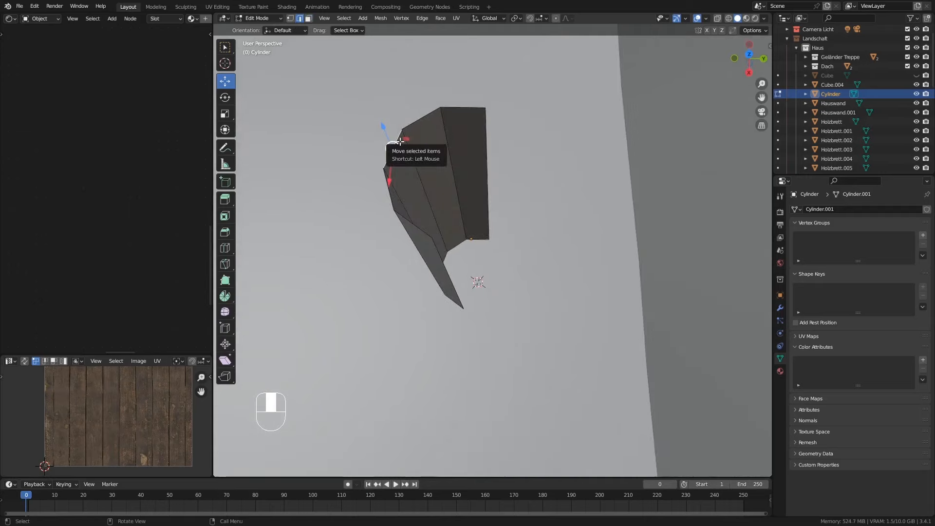
key(f)
key(f)
middle_drag(498, 252, 489, 252)
Step: Fill the half-cylinder's lower end and open flat side with faces to close the mesh, and return to Object Mode
click(447, 253)
key(f)
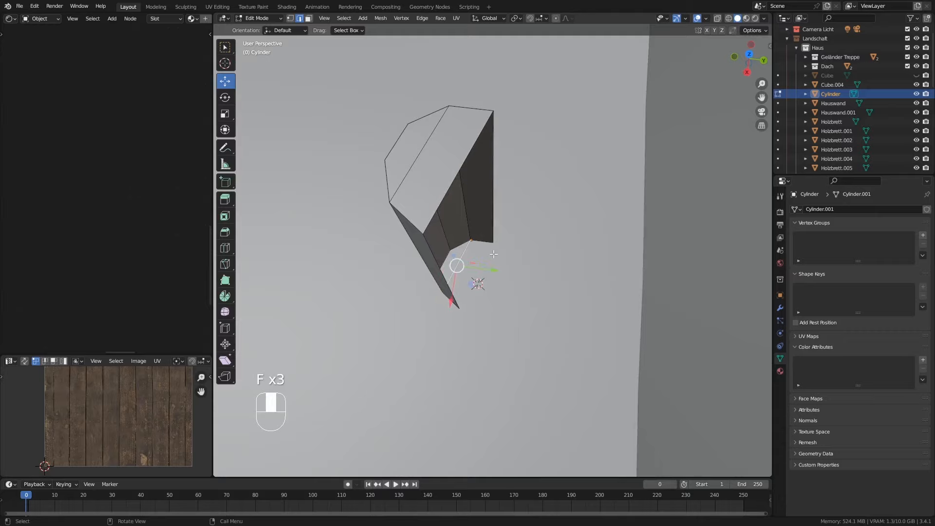
key(f)
key(f)
middle_drag(505, 246, 545, 281)
key(Tab)
Step: Rotate the half-cylinder about 16.4° around global Z and exactly 90° around global X to lay it flat
key(r)
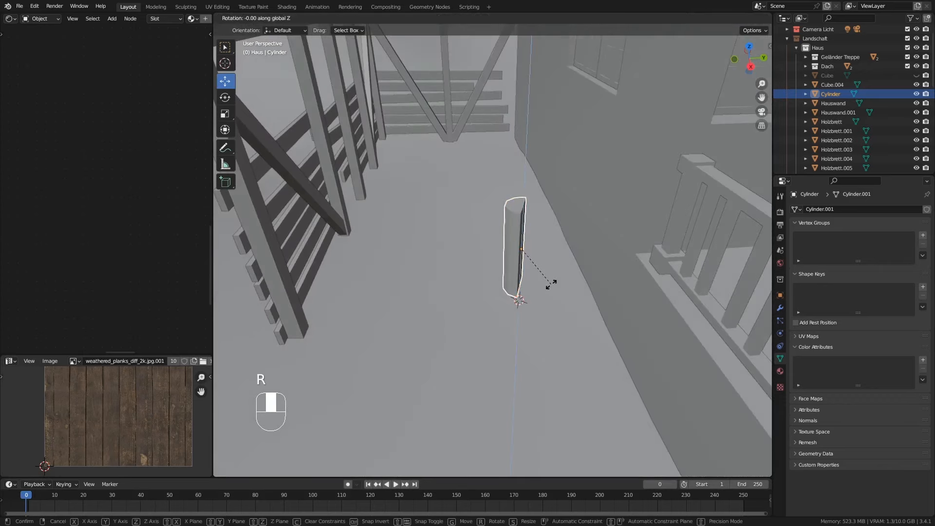
middle_click(559, 276)
click(584, 309)
key(r)
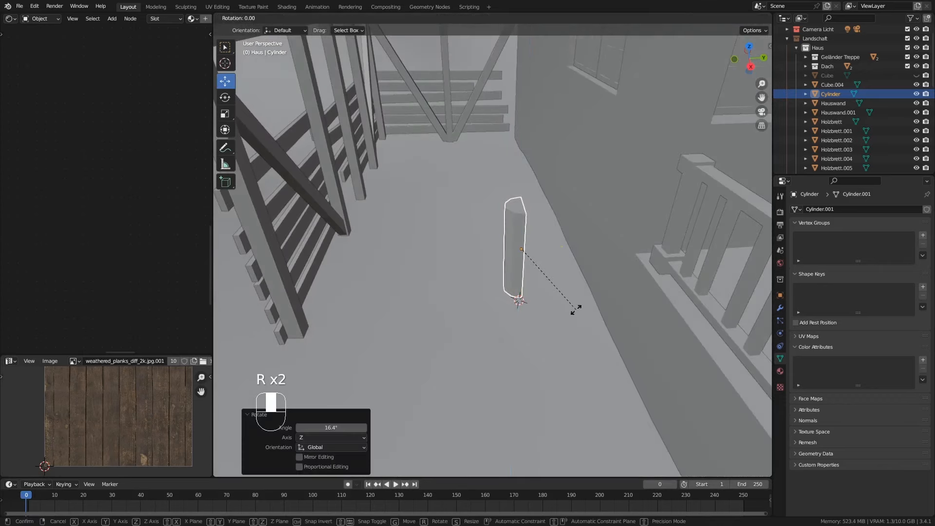
middle_click(576, 309)
middle_click(576, 308)
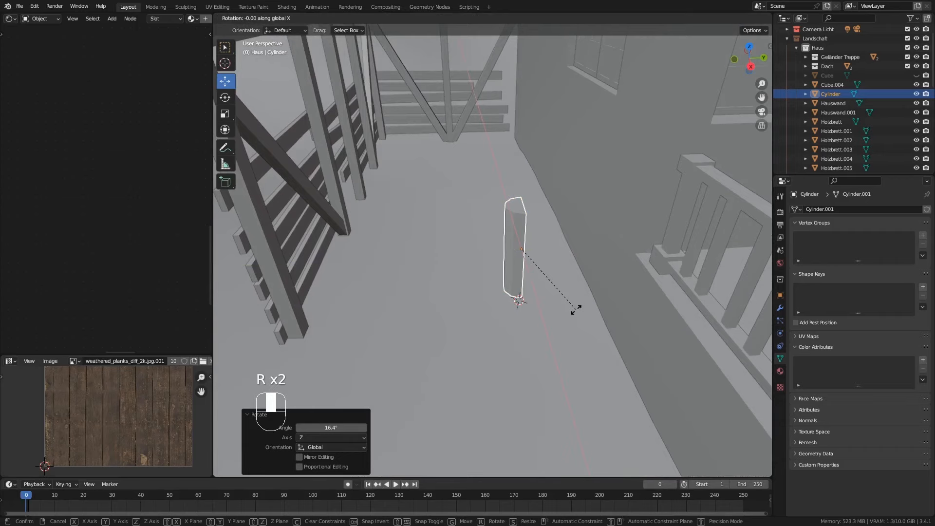
text(90)
key(Return)
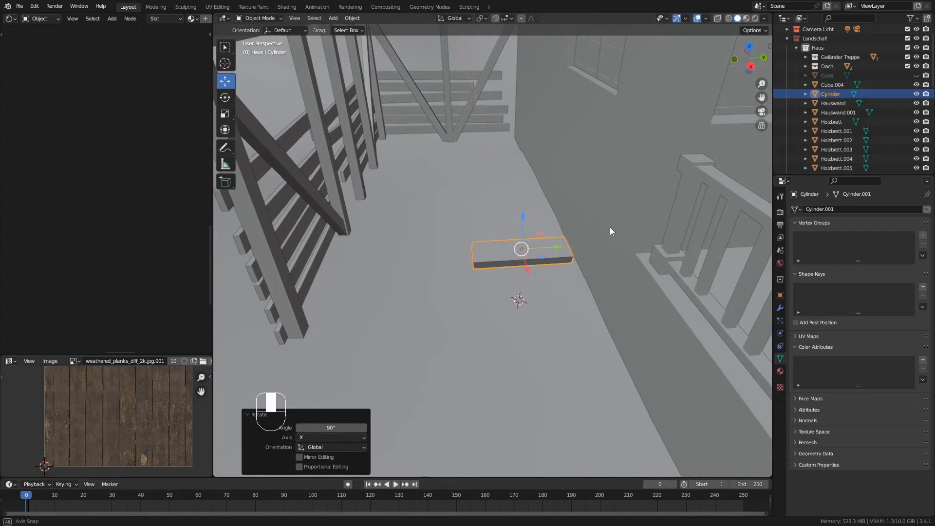
Step: Lower the half-cylinder toward the ground, and fine-tune its height by raising it about 0.04 m along Z
middle_drag(610, 227, 470, 229)
drag(516, 214, 522, 267)
middle_drag(507, 334, 531, 215)
drag(528, 200, 528, 179)
middle_drag(560, 204, 603, 222)
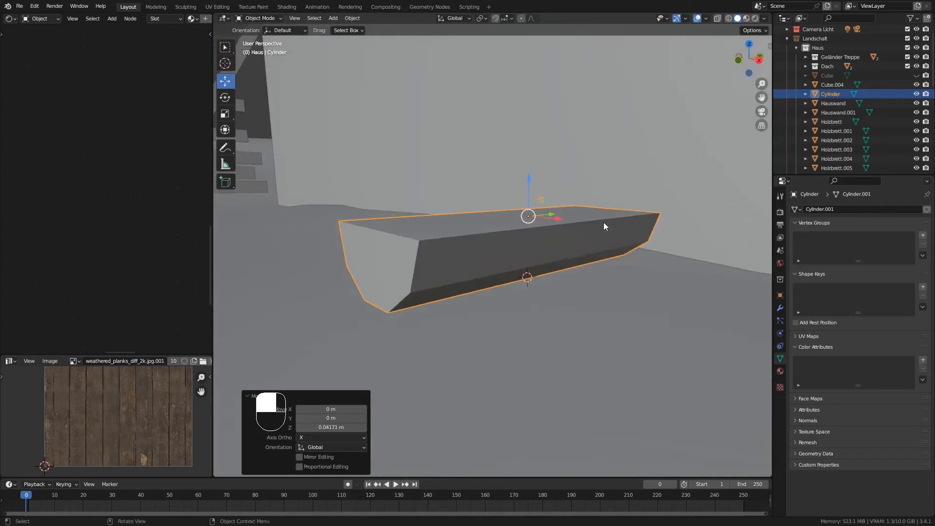
Step: Switch the viewport to Material Preview and assign the existing "wood wall" material to the half-cylinder
click(746, 19)
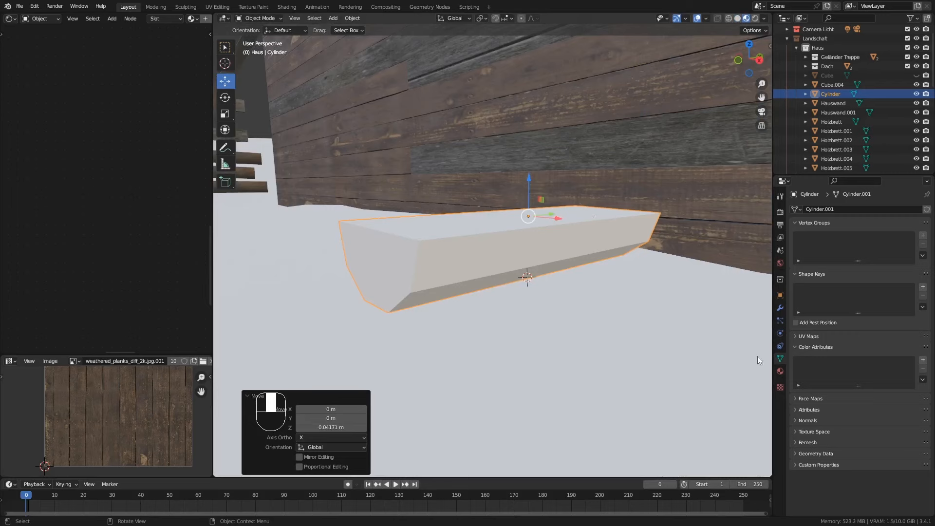
click(780, 372)
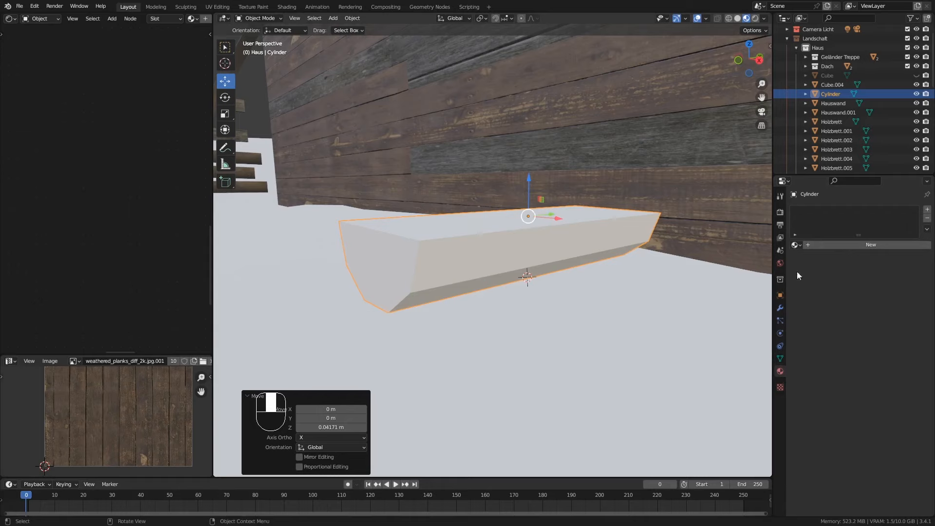
click(798, 245)
scroll(849, 333, down, 1)
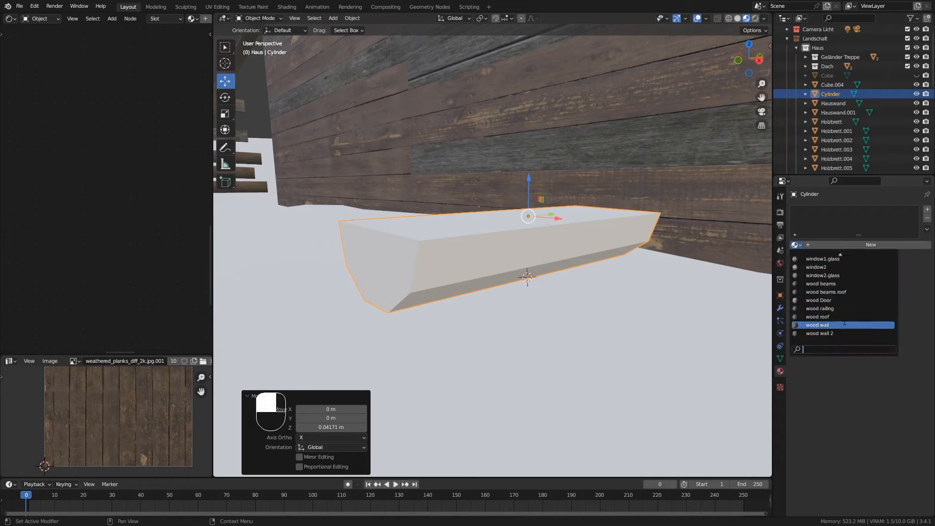
click(845, 325)
mouse_move(505, 215)
middle_down()
mouse_move(504, 197)
mouse_move(492, 197)
mouse_move(505, 208)
middle_up()
key(Tab)
mouse_move(498, 250)
middle_down()
mouse_move(488, 261)
mouse_move(483, 247)
middle_up()
key(Tab)
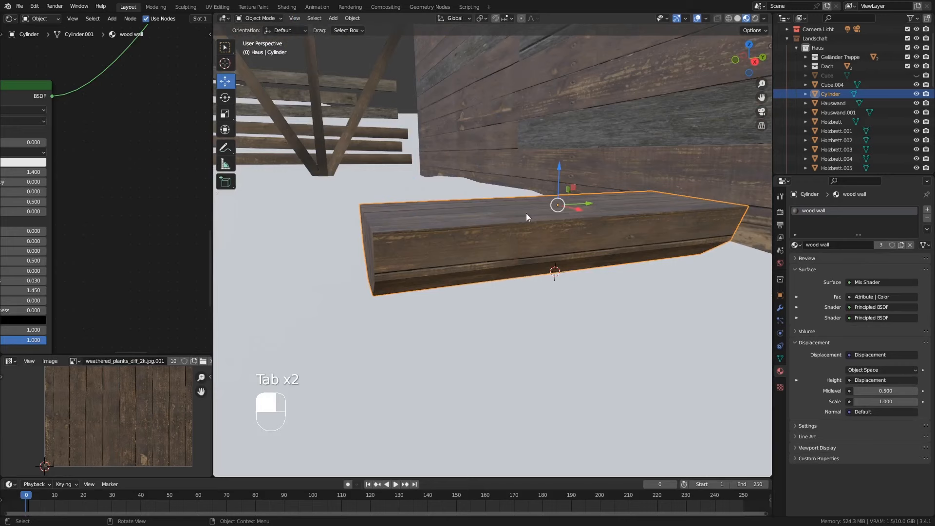
middle_drag(526, 212, 543, 226)
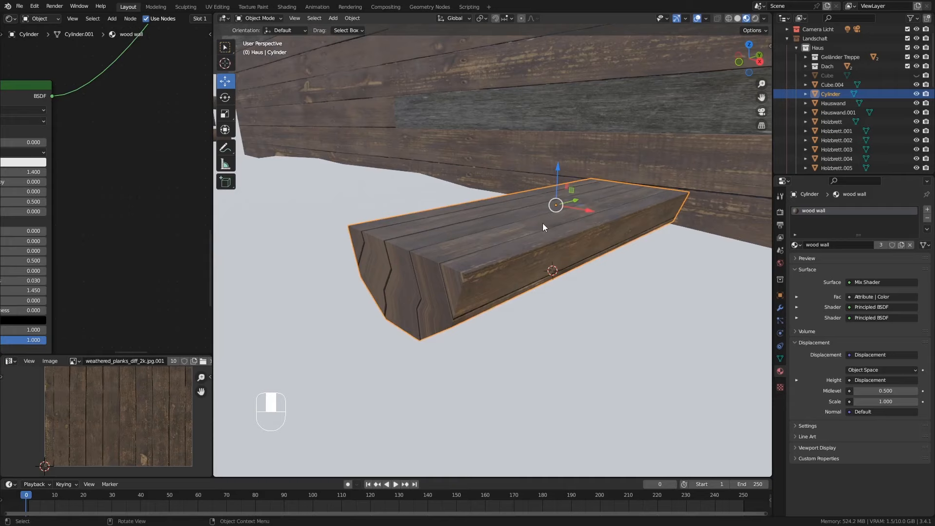
Step: Isolate the half-cylinder in local view and select the long faces around its curved side in Edit Mode
key(KP_Divide)
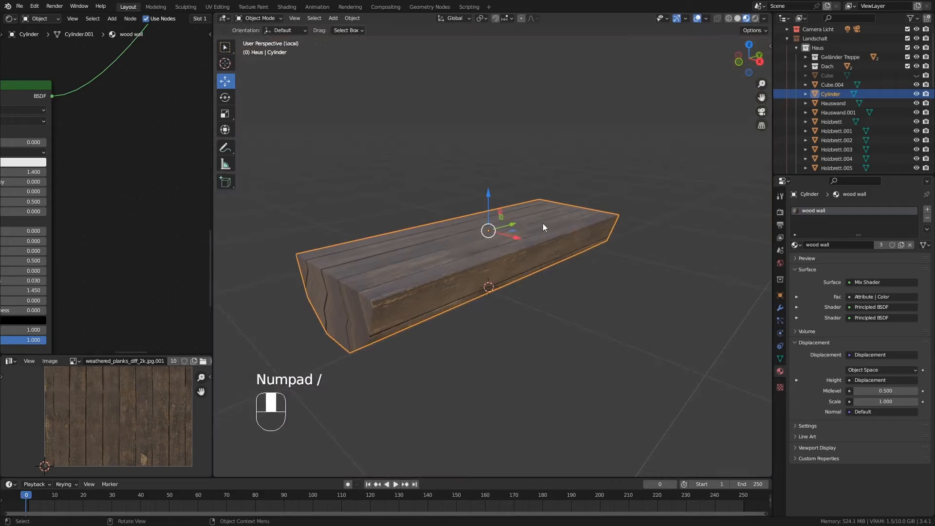
middle_drag(510, 297, 450, 269)
key(Tab)
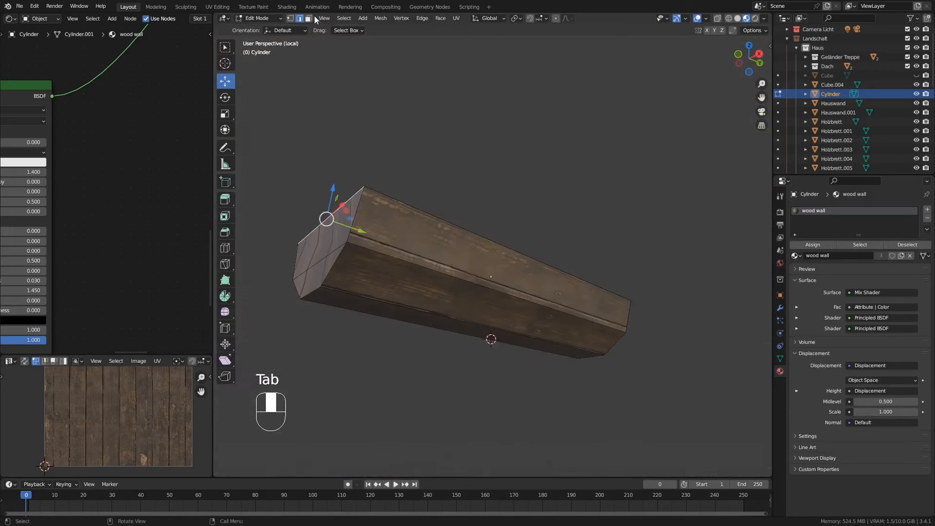
click(365, 127)
middle_drag(403, 220, 486, 282)
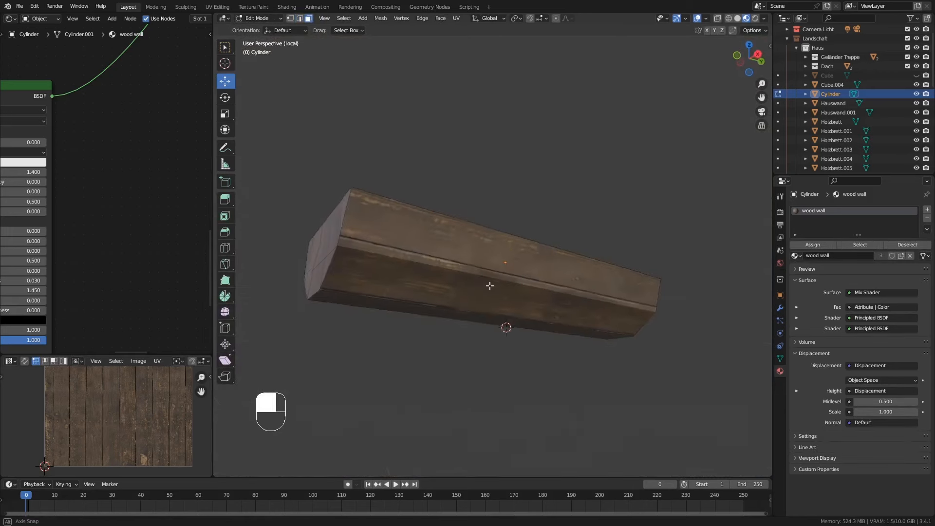
click(434, 221)
middle_drag(434, 221, 387, 250)
shift+click(453, 274)
shift+click(441, 249)
shift+click(457, 205)
middle_drag(456, 205, 514, 221)
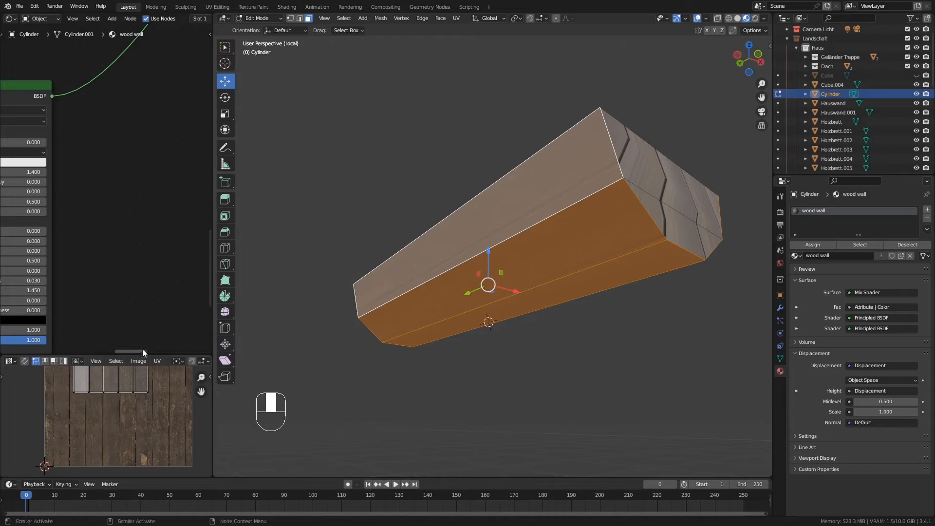
Step: Enlarge the UV editor and move all UVs of the selected faces down toward the centre of the plank texture
drag(154, 356, 154, 225)
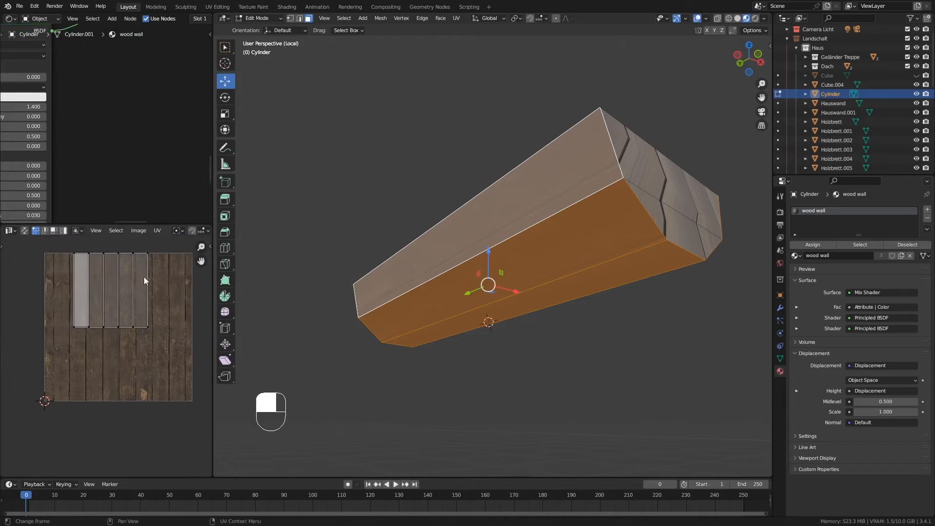
key(a)
key(g)
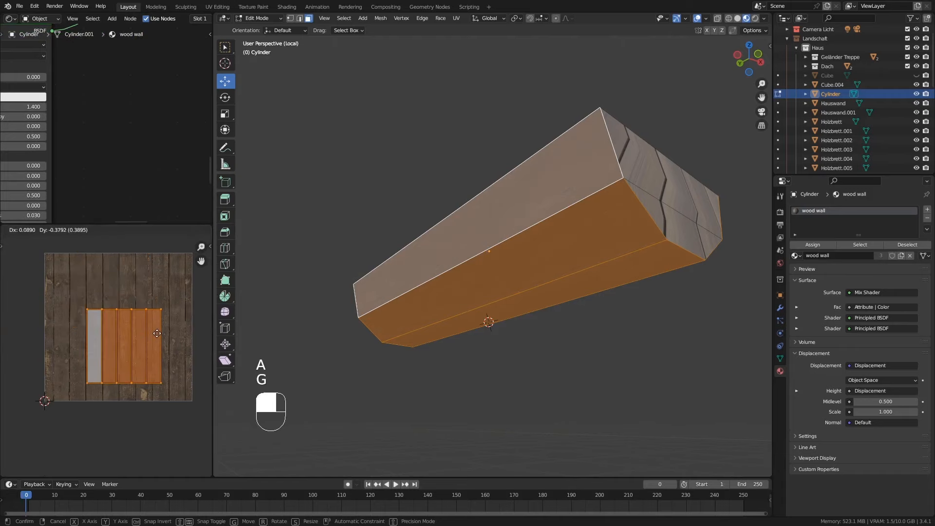
click(150, 335)
Step: Narrow the selected UVs along X to about a third of their width and shift them onto the texture's lower-right planks
key(s)
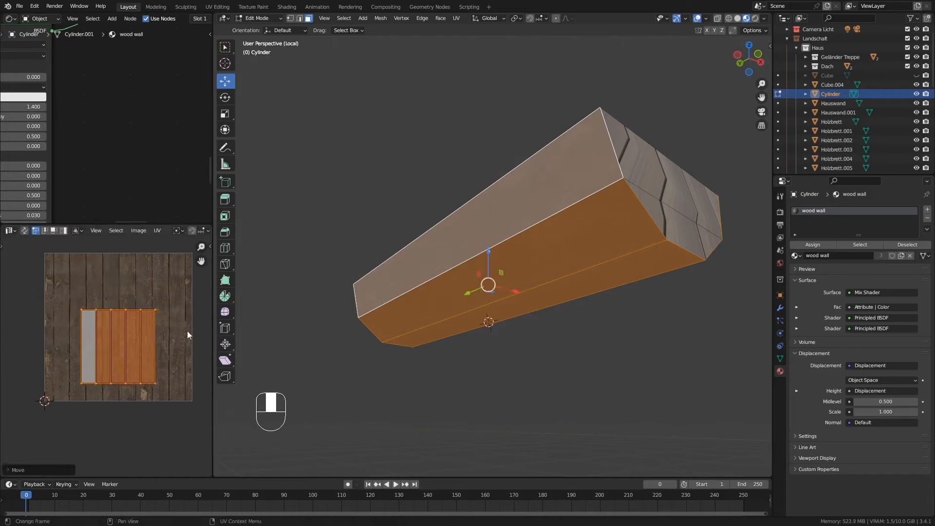
key(x)
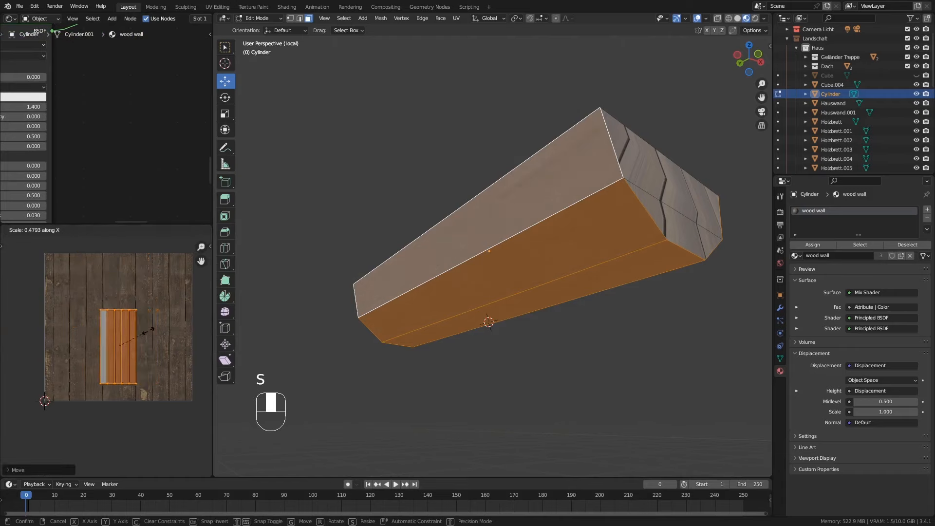
click(136, 331)
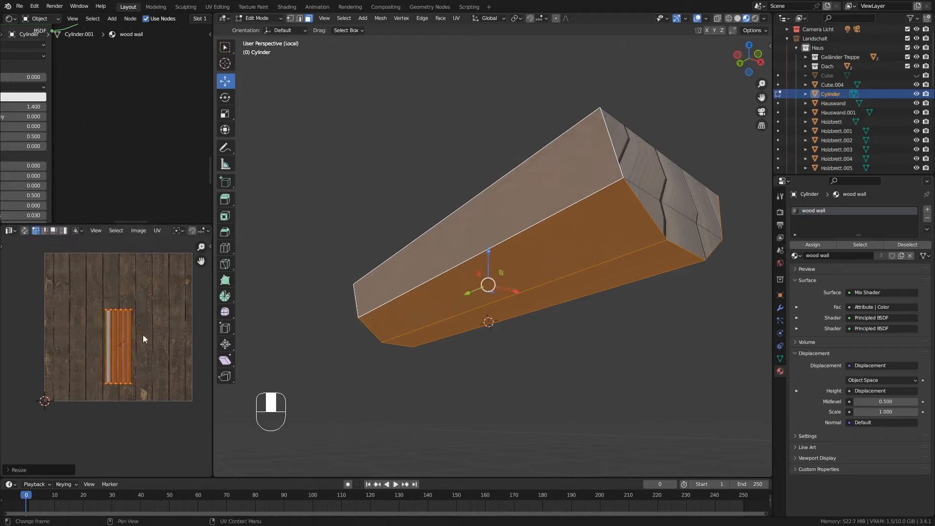
key(g)
click(163, 343)
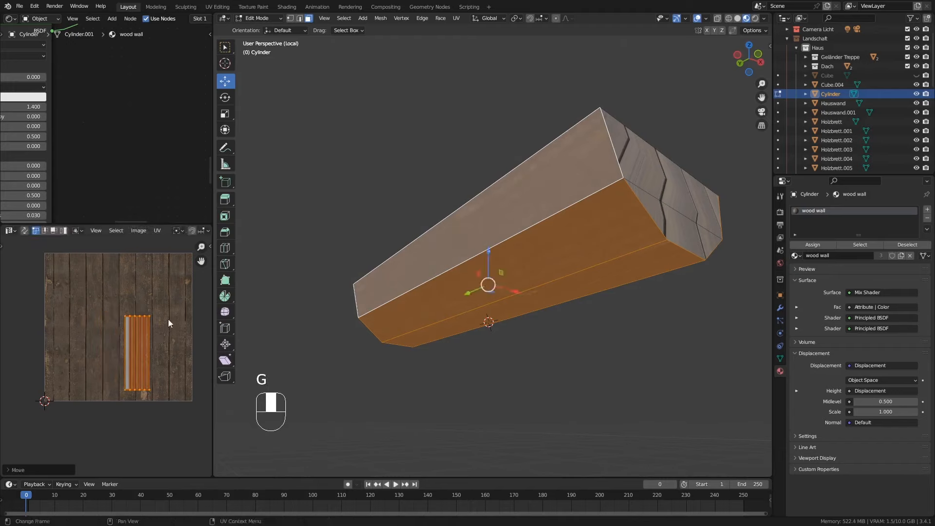
key(Tab)
middle_drag(612, 277, 493, 307)
key(Tab)
key(Tab)
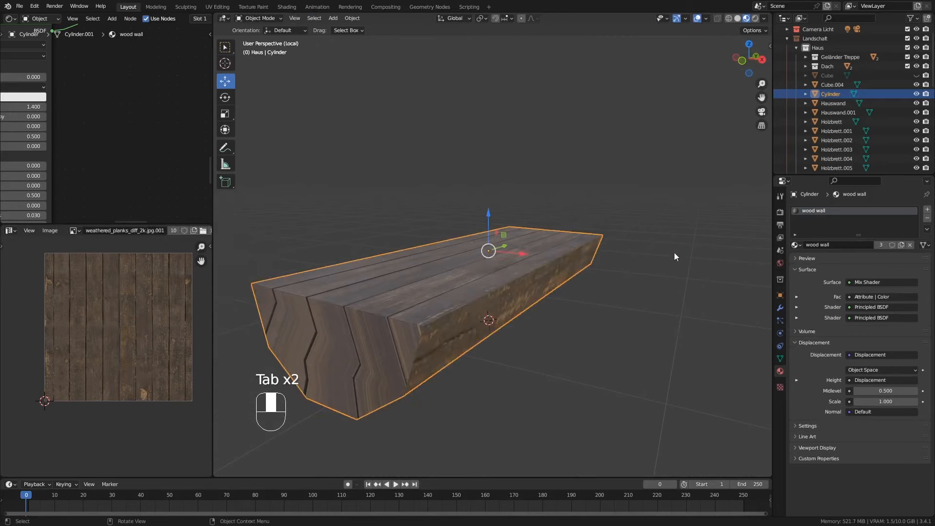
Step: Add a second material slot to the half-cylinder with a new material named "wood inner"
click(928, 210)
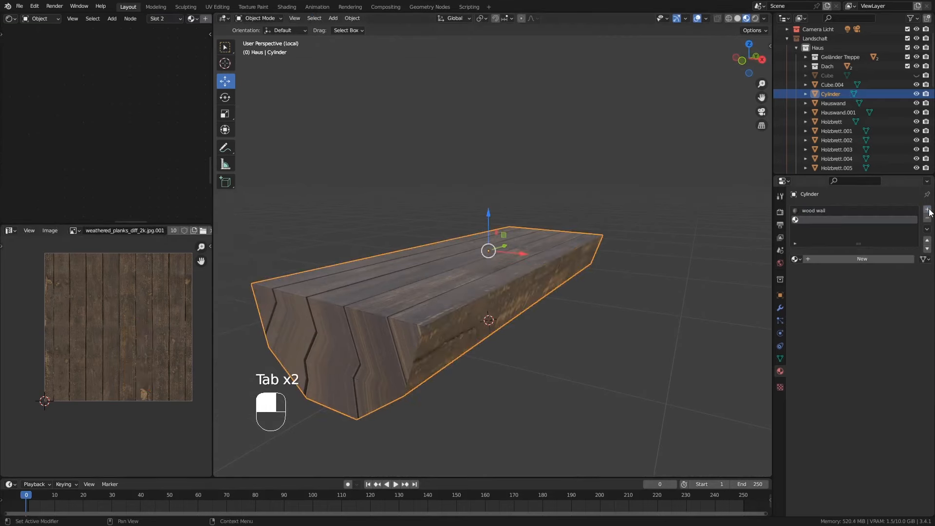
click(849, 258)
double_click(839, 259)
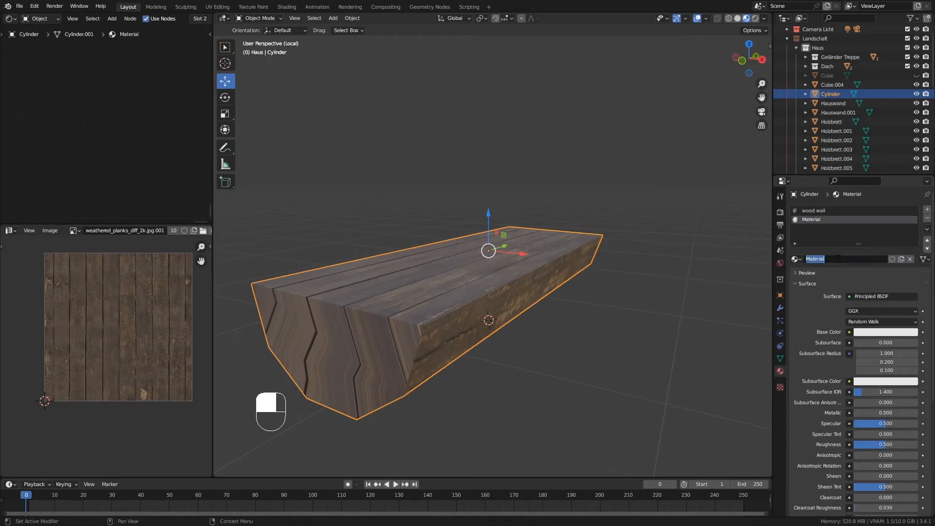
text(wood)
text(l)
key(BackSpace)
key(BackSpace)
key(BackSpace)
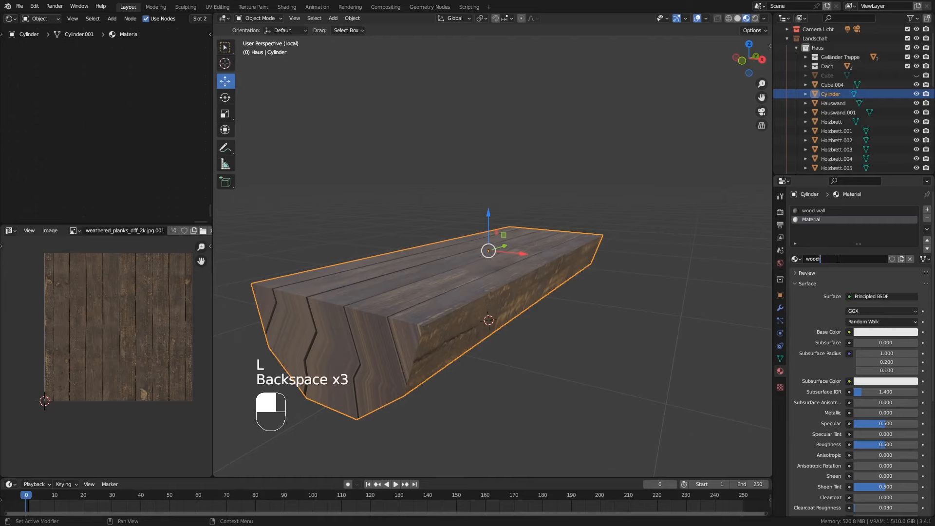
text(inner)
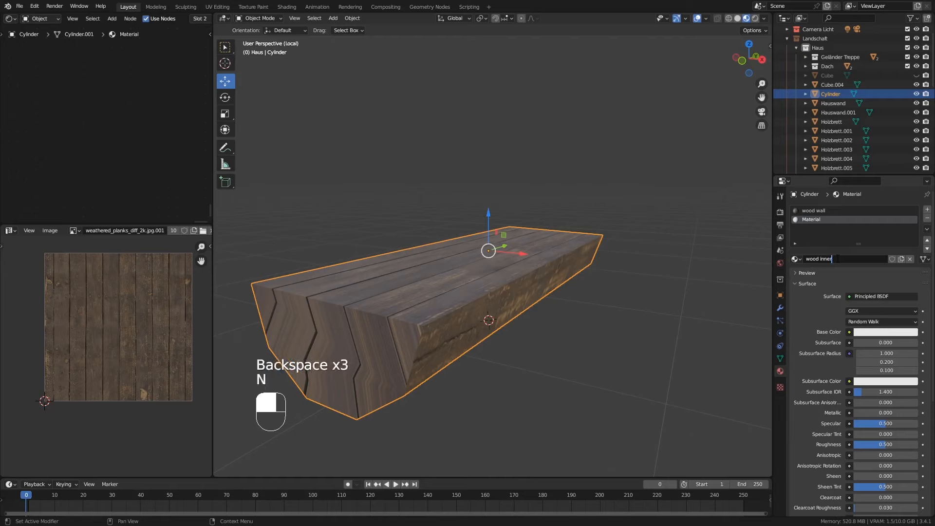
key(Return)
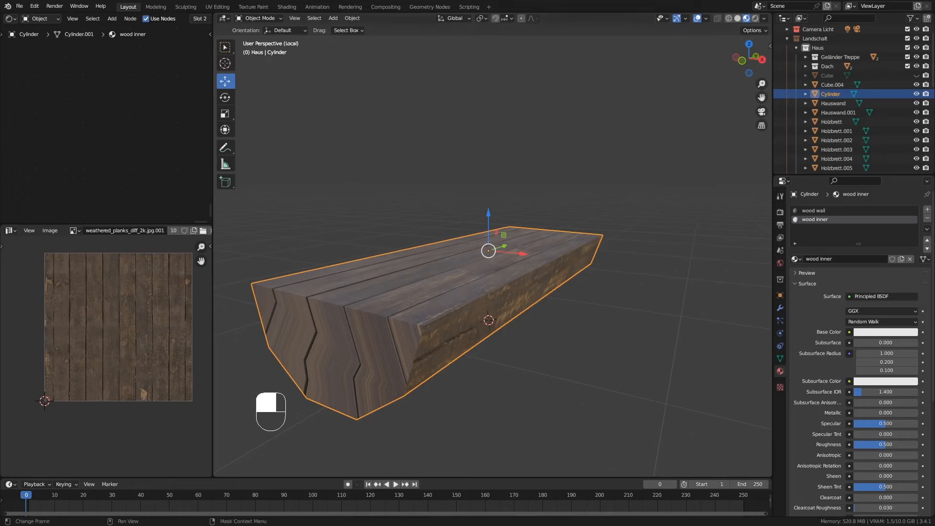
Step: Switch to the browser and look through Poly Haven's wood textures for the Plywood texture
key(alt+Tab)
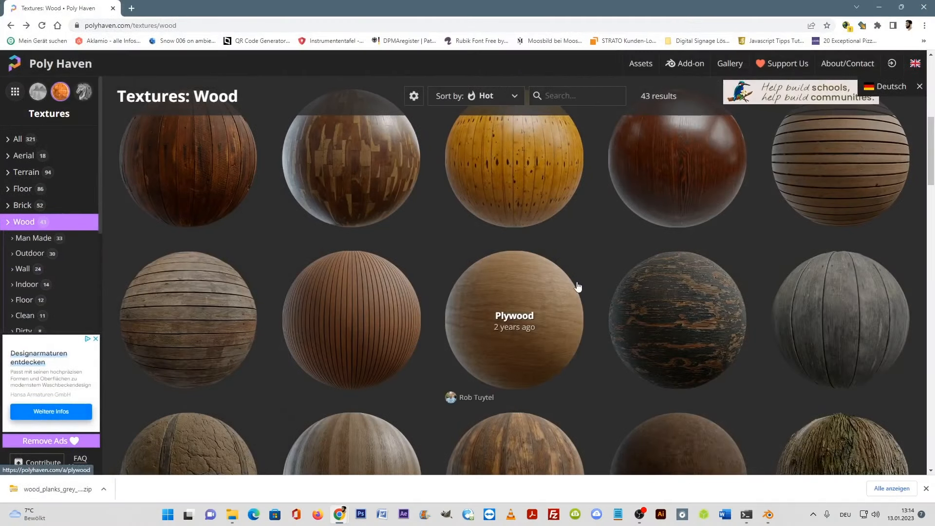
scroll(553, 268, down, 3)
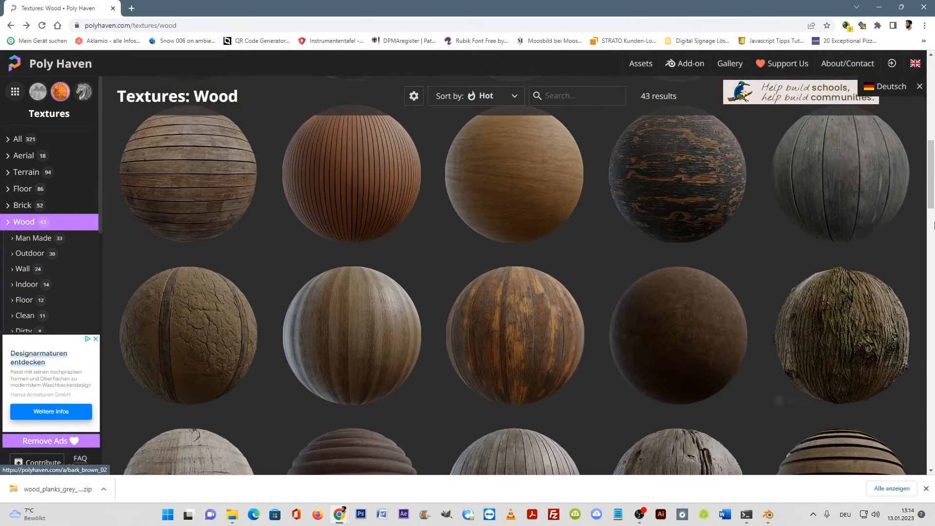
drag(932, 186, 923, 169)
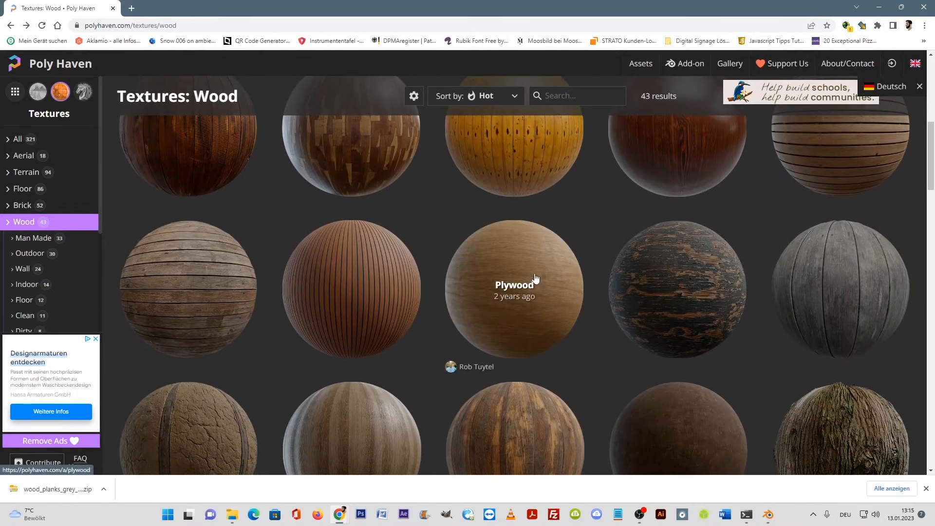
mouse_move(930, 181)
mouse_down()
mouse_move(930, 208)
mouse_move(931, 196)
mouse_up()
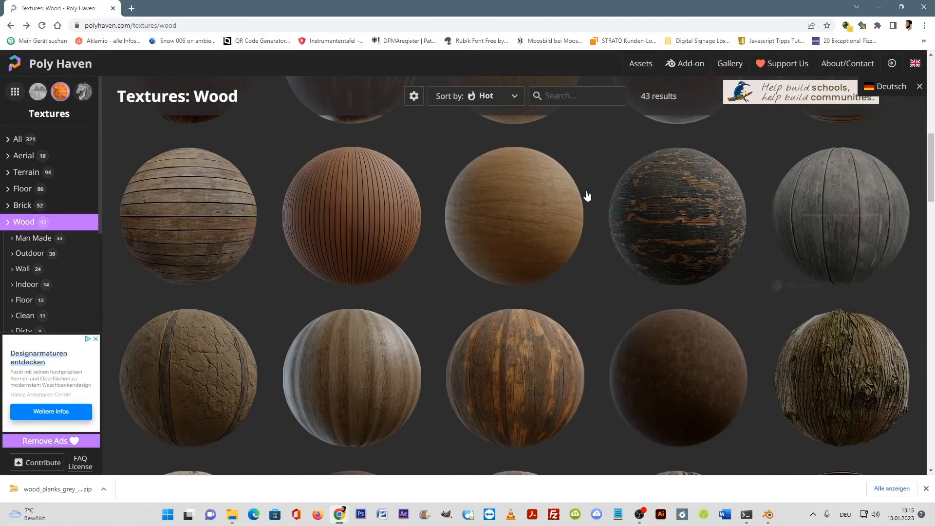
click(535, 194)
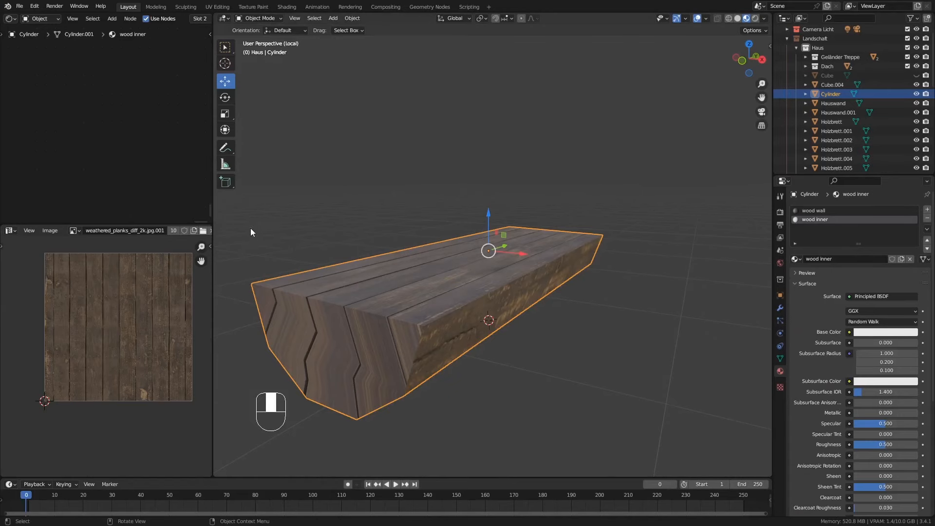
Step: Back in Blender, enlarge the shader editor and load plywood_diff_2k.jpg, plywood_nor_gl_2k.exr and plywood_rough_2k.jpg onto wood inner's Principled BSDF with Principled Texture Setup
drag(212, 241, 422, 238)
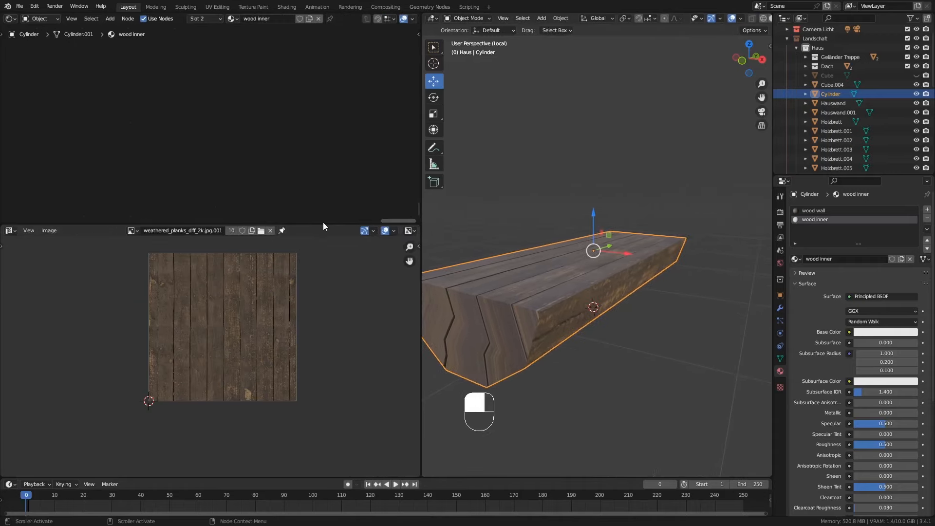
drag(324, 224, 323, 336)
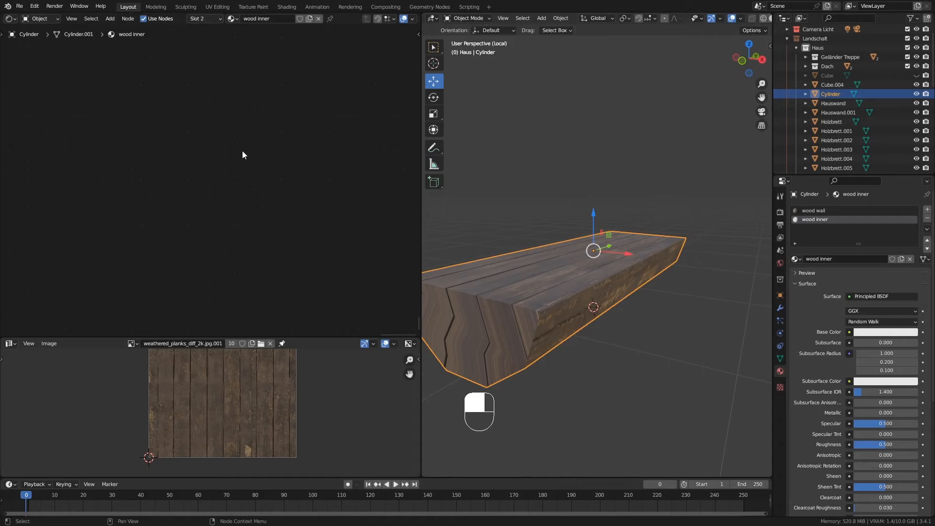
key(KP_Decimal)
middle_drag(238, 181, 330, 181)
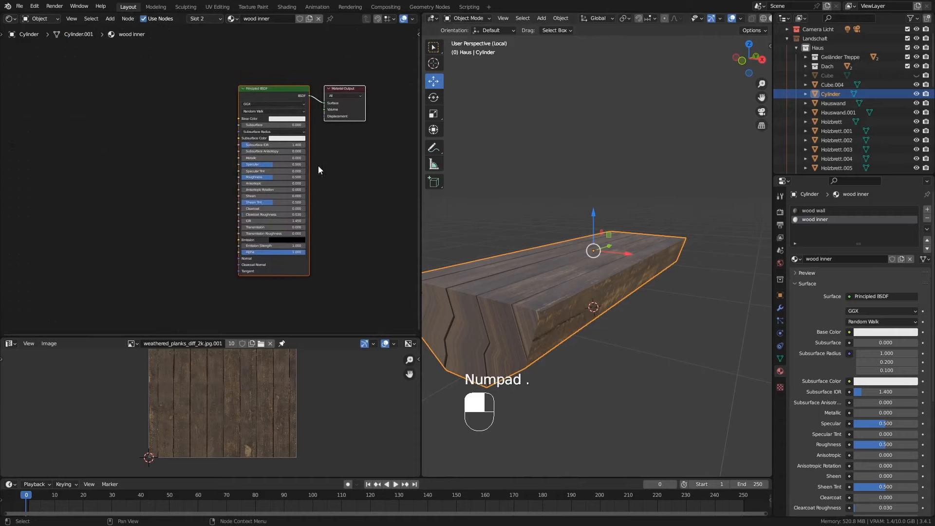
click(251, 94)
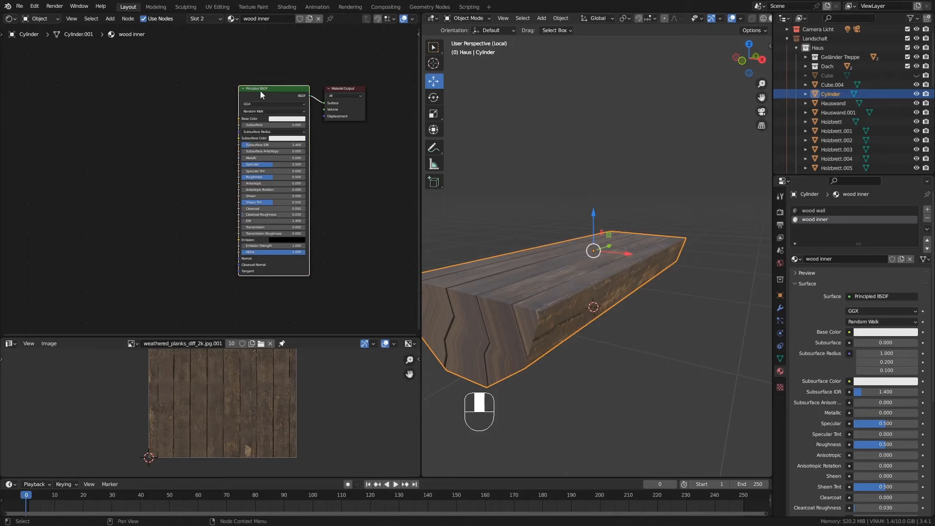
key(ctrl+shift+t)
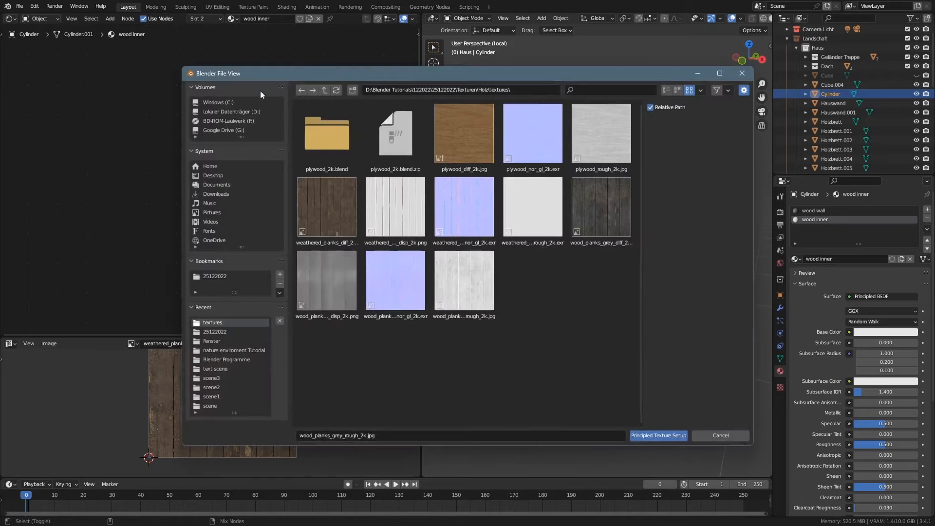
click(479, 144)
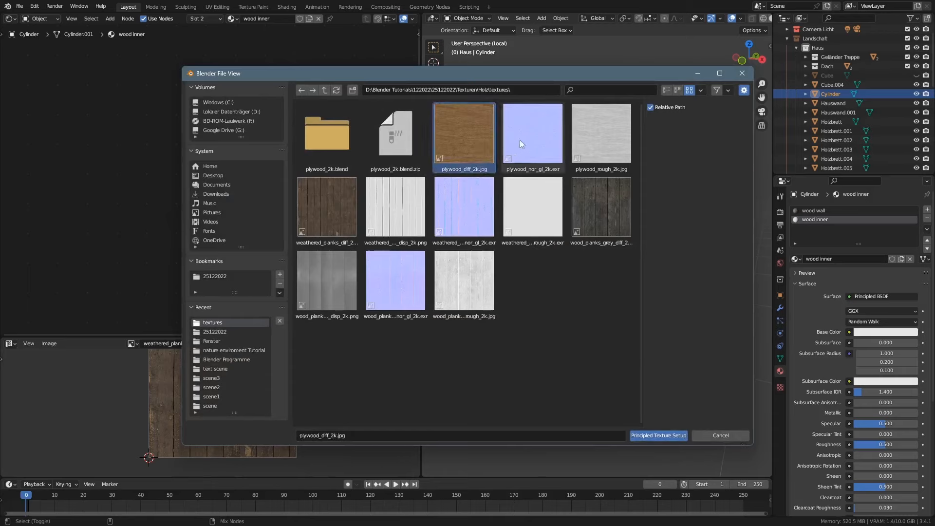
shift+click(590, 134)
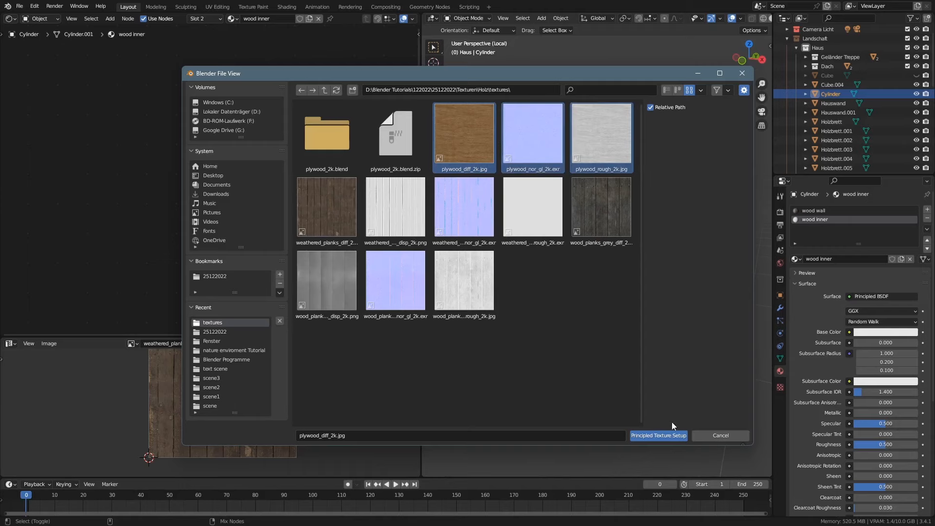
click(660, 434)
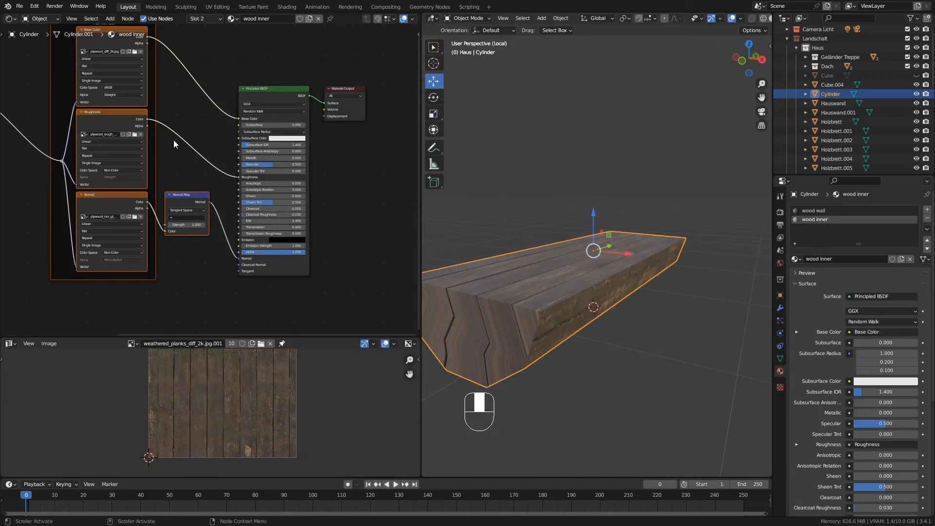
Step: In Edit Mode, invert the face selection to the half-log's flat top and end faces and assign them the wood inner material
key(Tab)
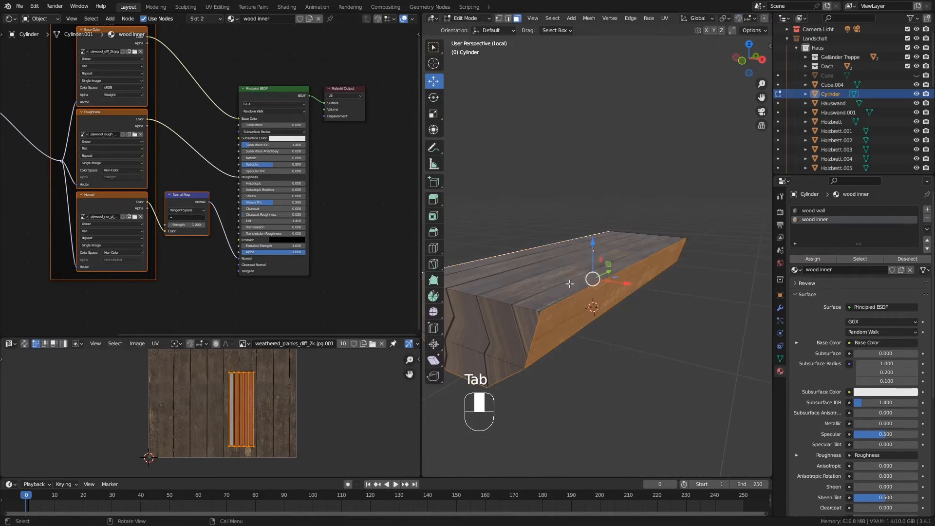
middle_drag(590, 296, 488, 253)
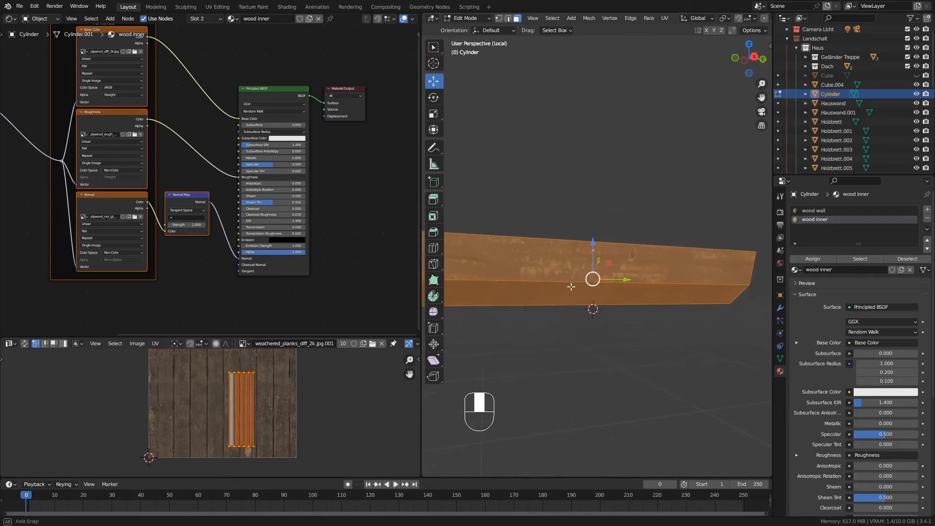
drag(420, 234, 345, 233)
middle_drag(517, 233, 571, 242)
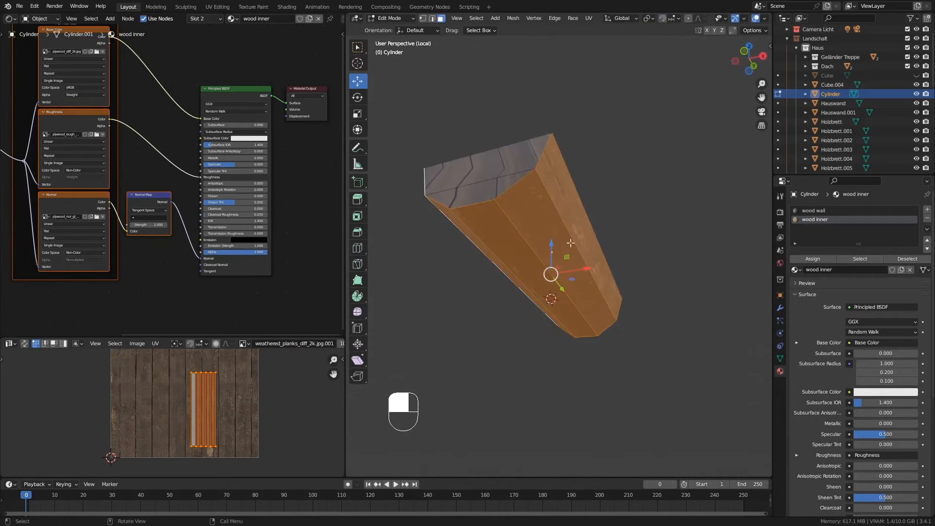
middle_drag(476, 243, 519, 213)
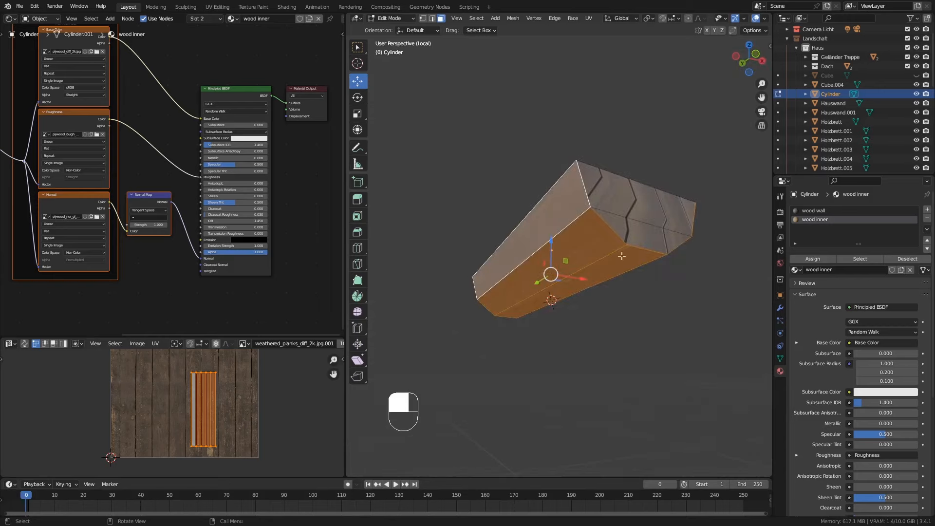
middle_drag(622, 256, 790, 206)
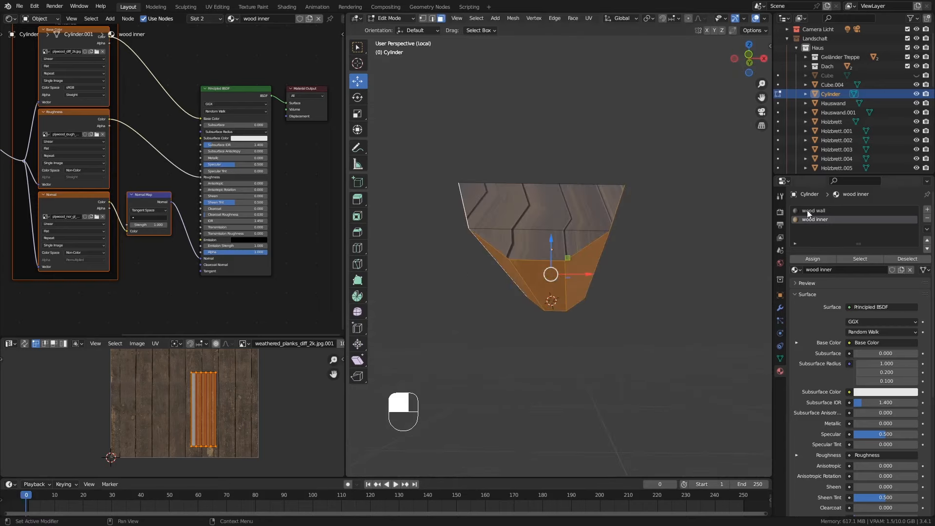
middle_drag(468, 234, 523, 248)
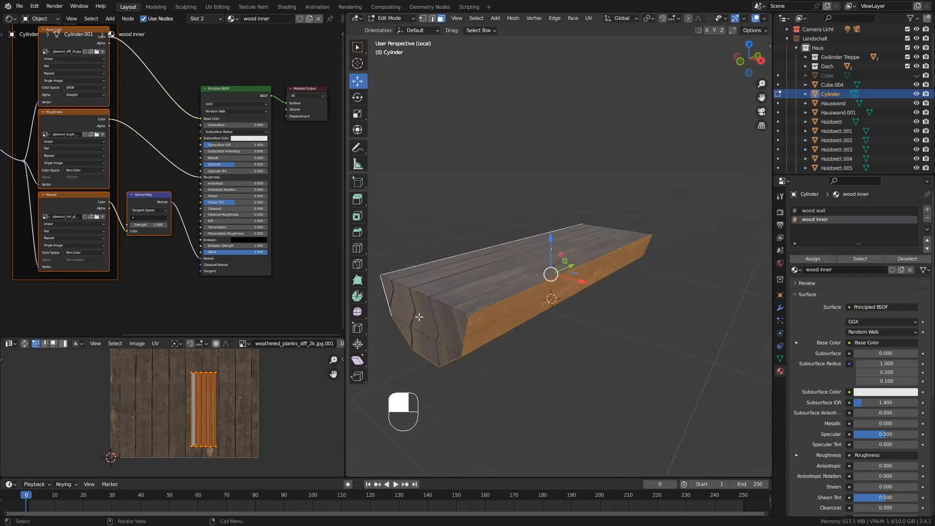
middle_drag(636, 247, 655, 257)
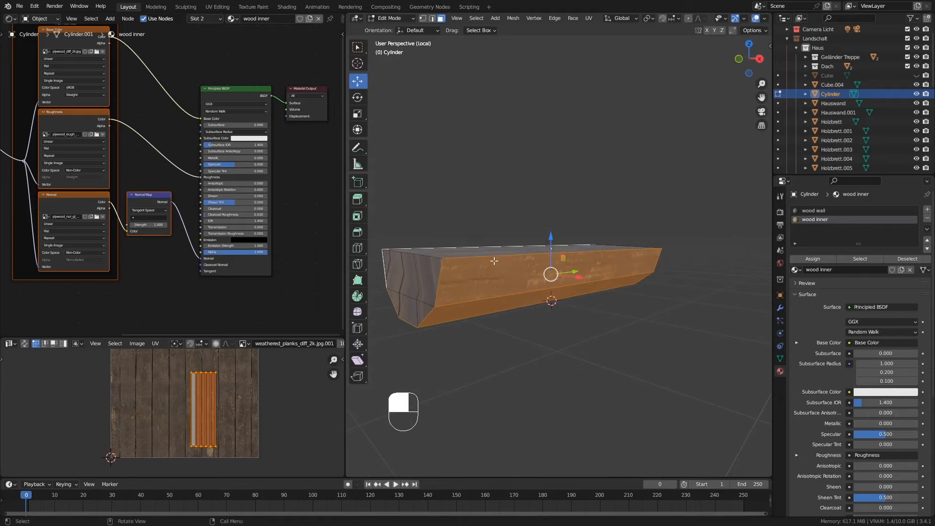
key(ctrl+i)
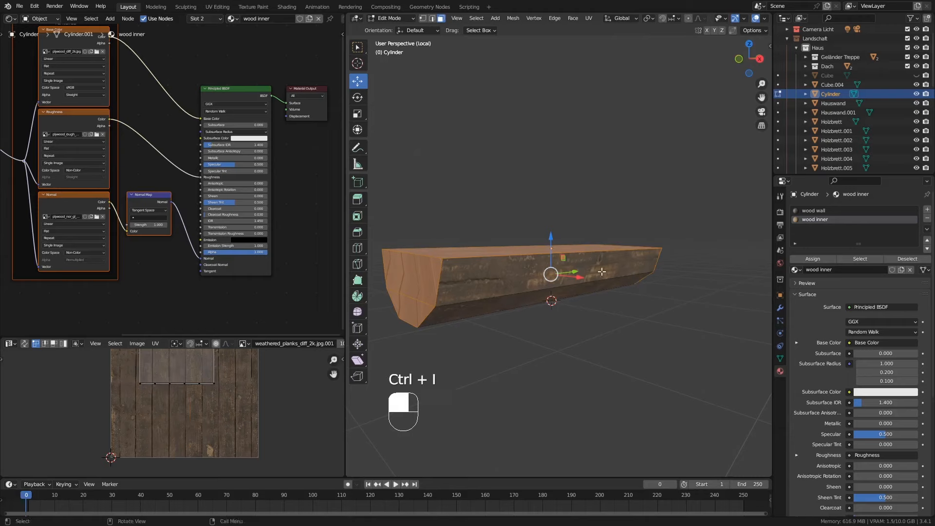
middle_drag(605, 275, 633, 239)
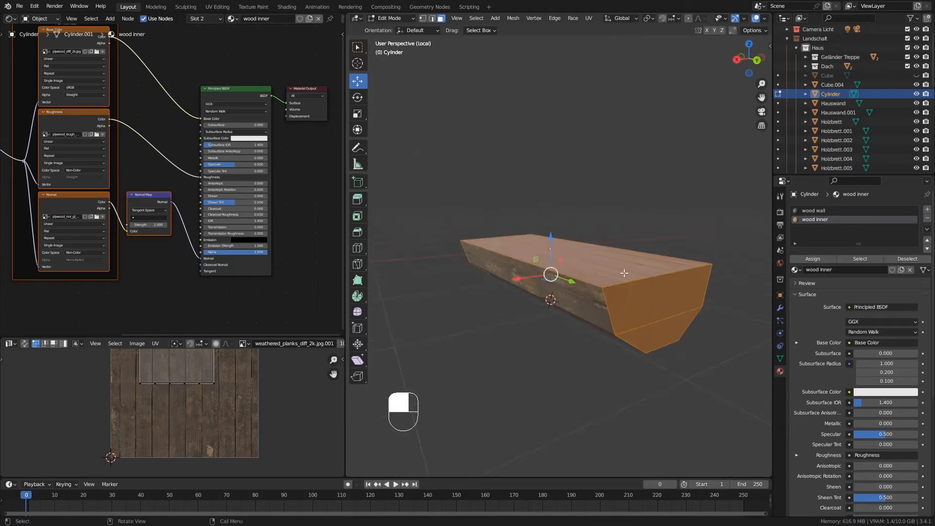
middle_drag(624, 273, 470, 274)
click(821, 258)
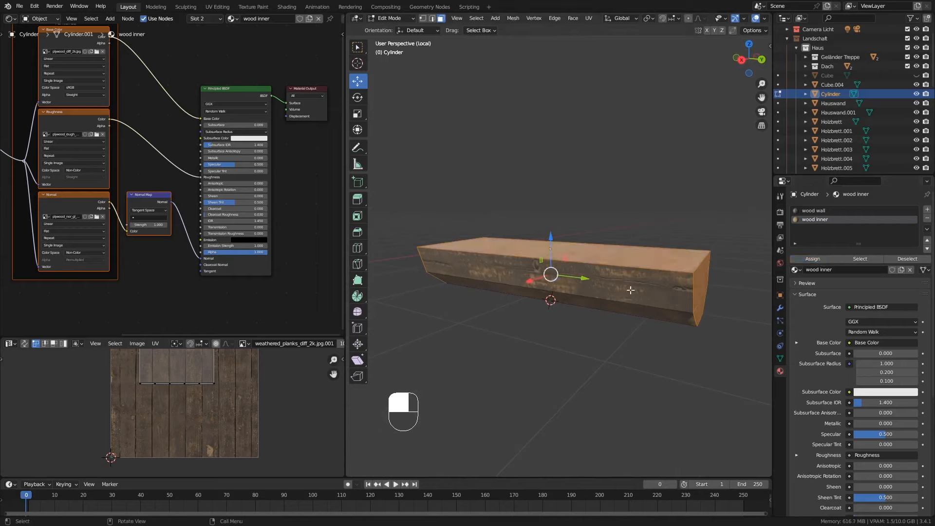
middle_drag(585, 302, 651, 307)
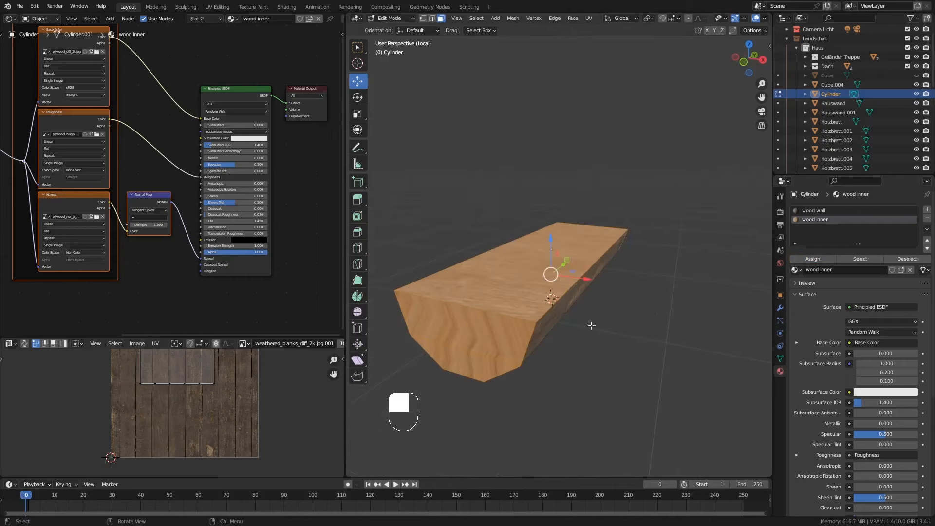
Step: Show plywood_diff_2k.jpg behind the UVs and enlarge the UV editor around it
middle_drag(591, 323, 558, 289)
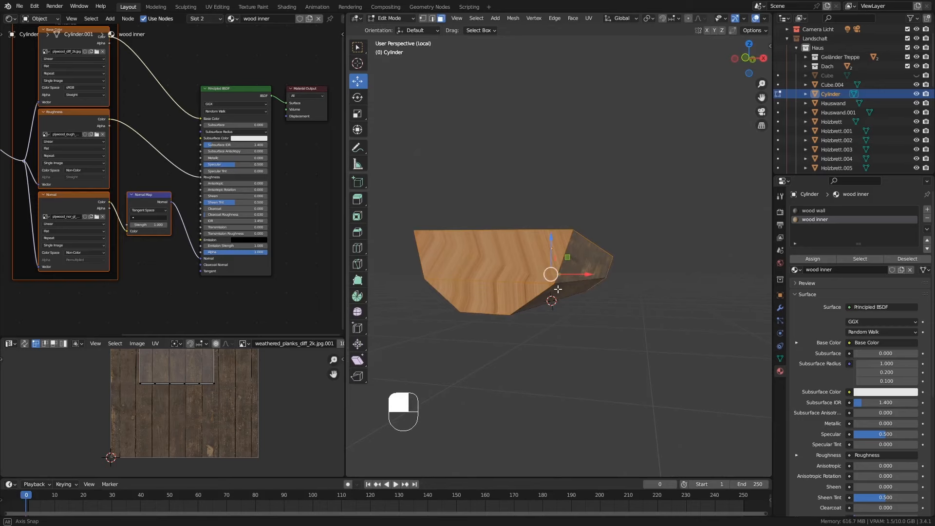
click(244, 343)
click(266, 357)
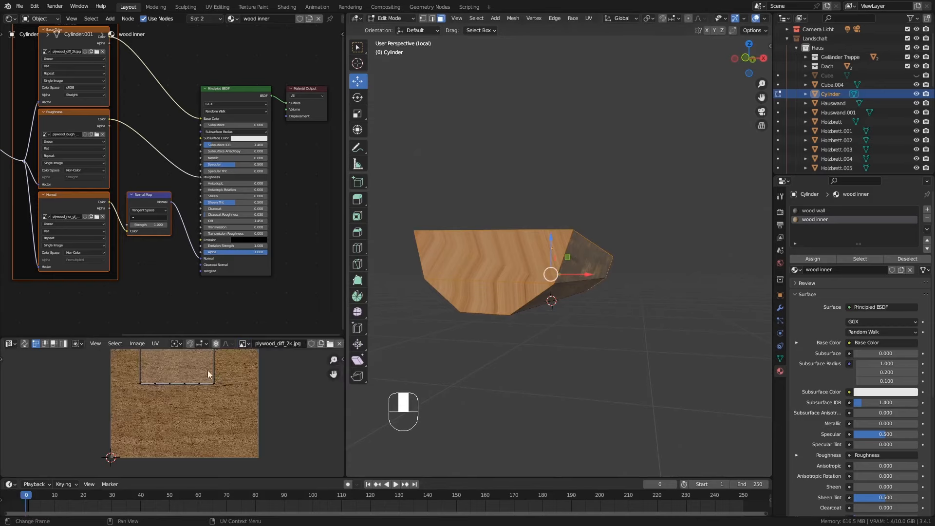
middle_drag(522, 344, 509, 260)
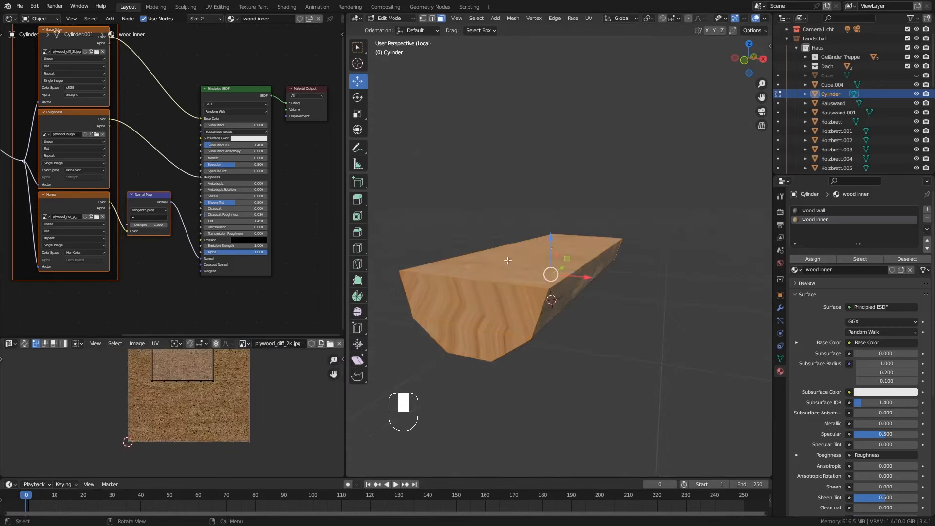
middle_drag(250, 388, 236, 414)
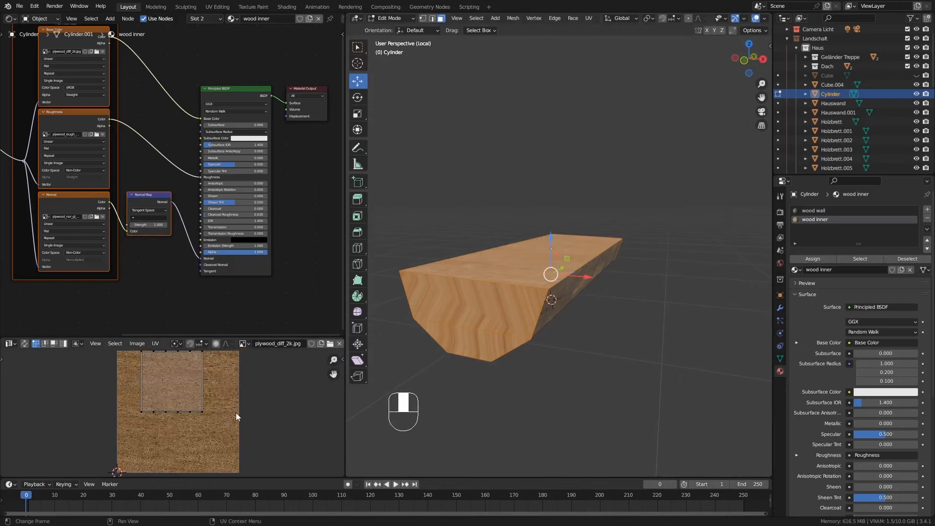
drag(233, 337, 233, 220)
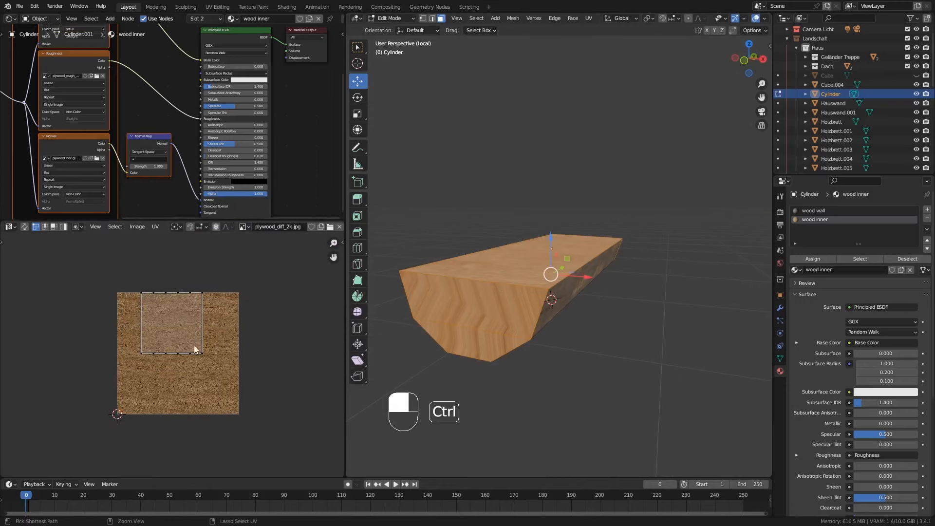
ctrl+middle_drag(194, 346, 200, 275)
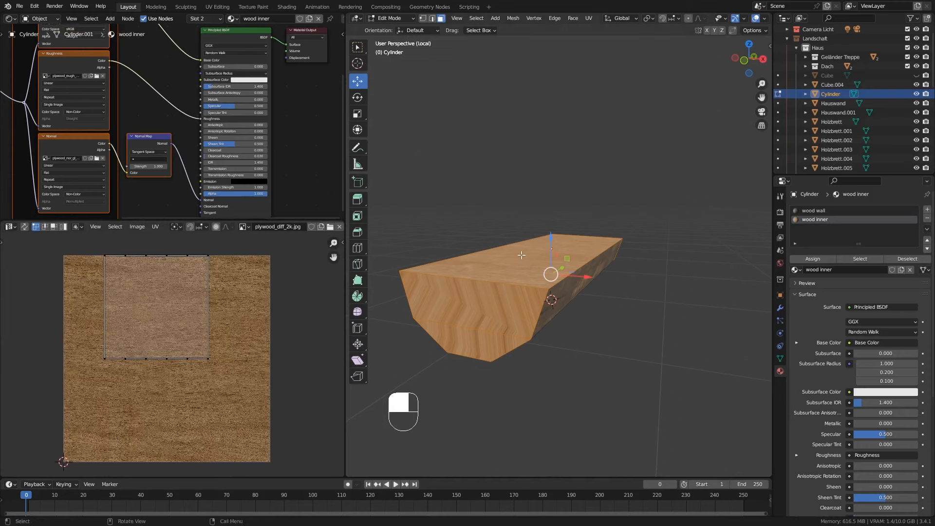
Step: Select the half-log's flat top face, narrow its UVs along X to just under half their width and rotate them 90°
click(549, 253)
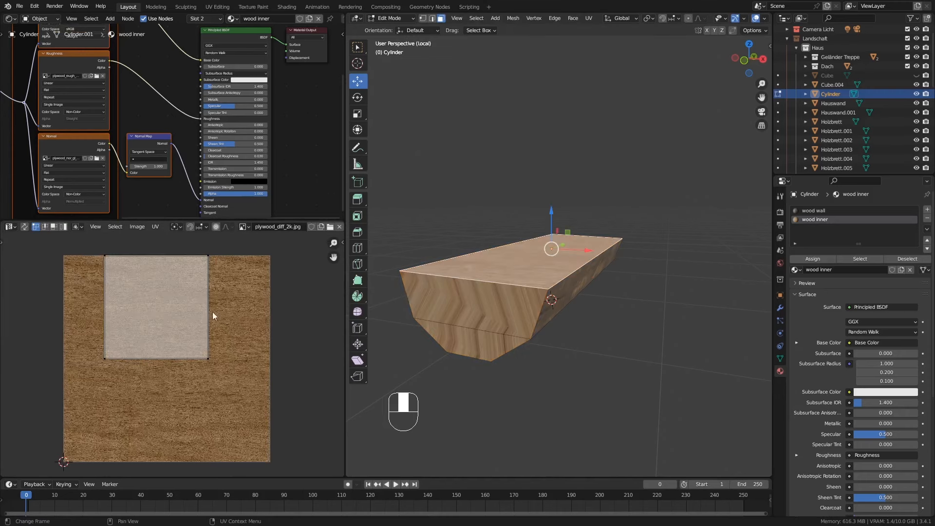
key(a)
key(s)
key(x)
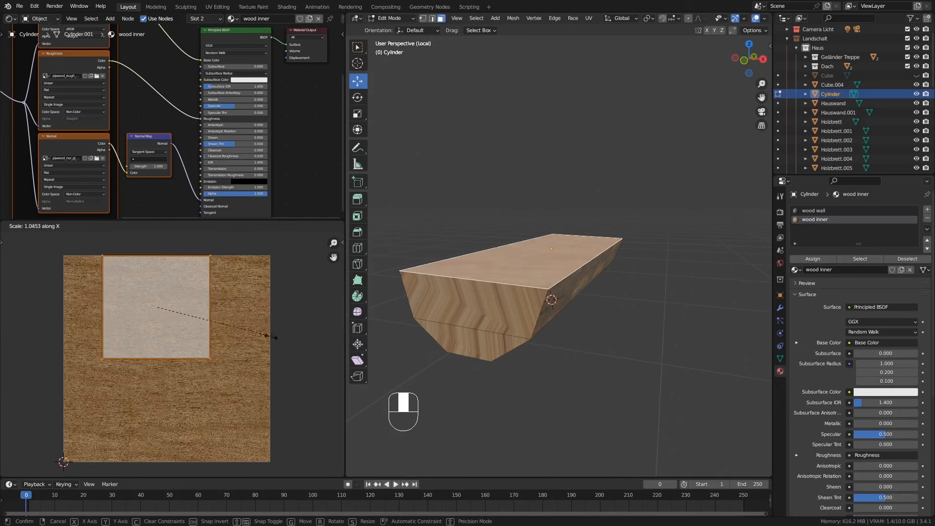
click(205, 327)
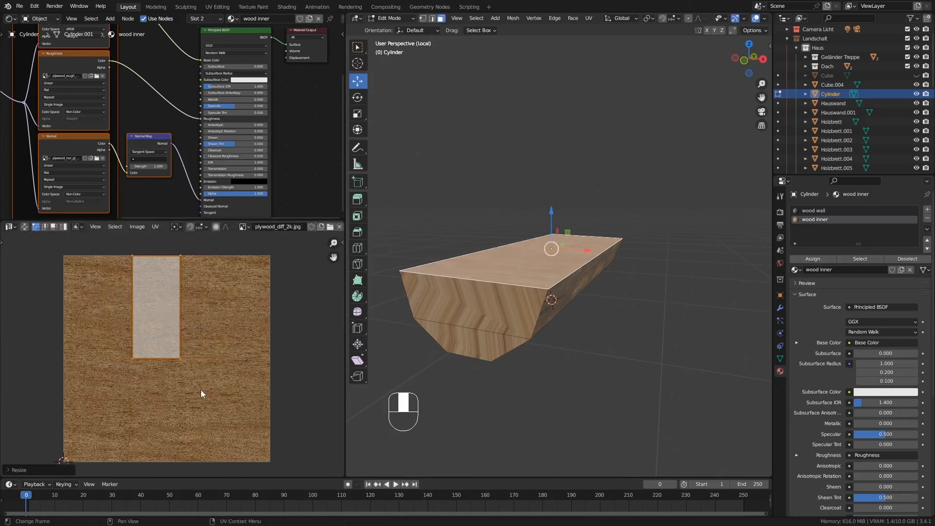
text(r90)
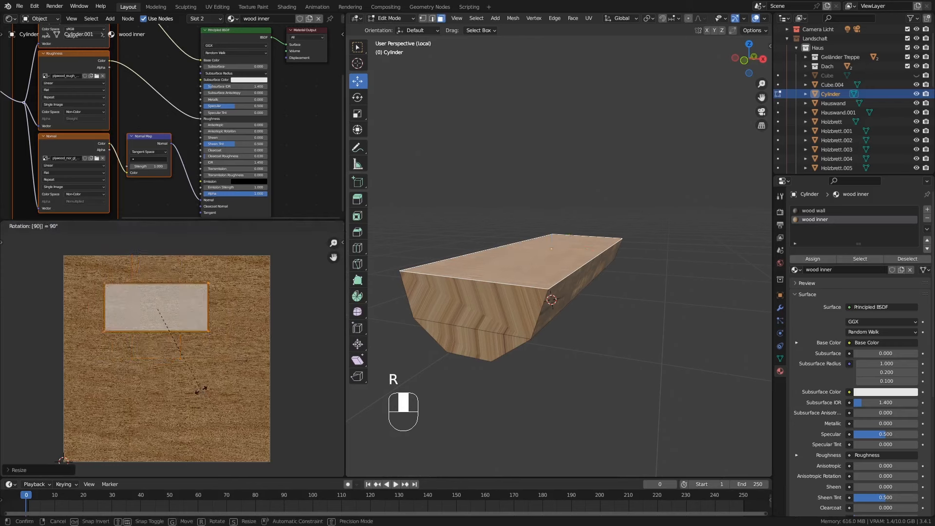
click(200, 390)
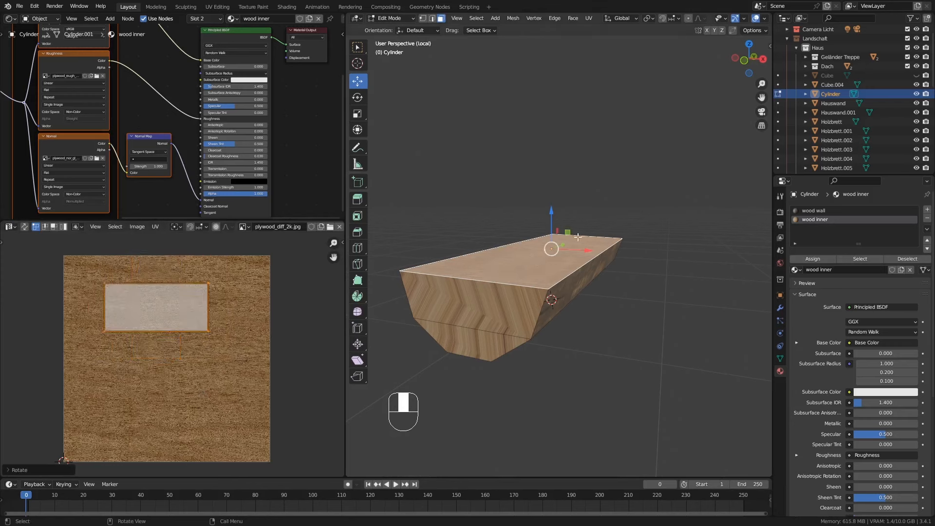
Step: Enlarge the flat top face's UVs to about 1.7 times their size and recentre them across the upper half of the plywood texture
middle_drag(578, 237, 554, 276)
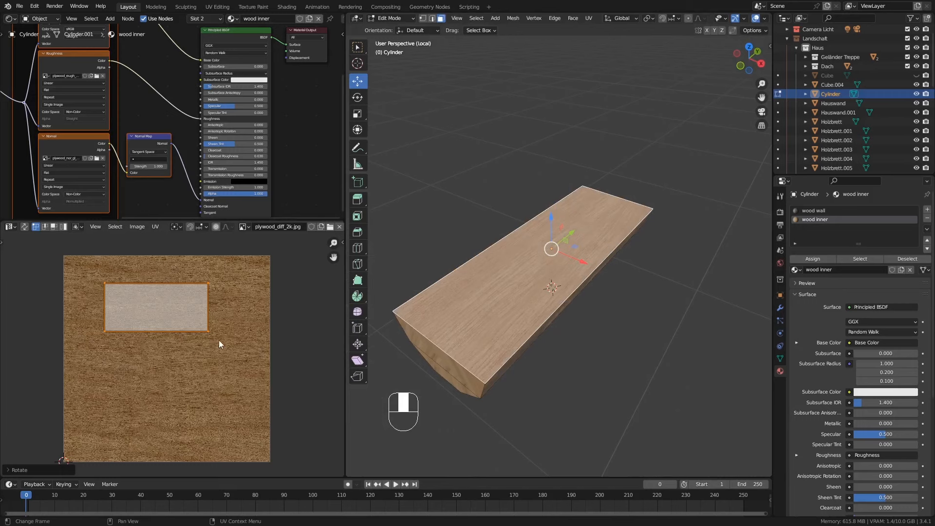
key(s)
click(270, 355)
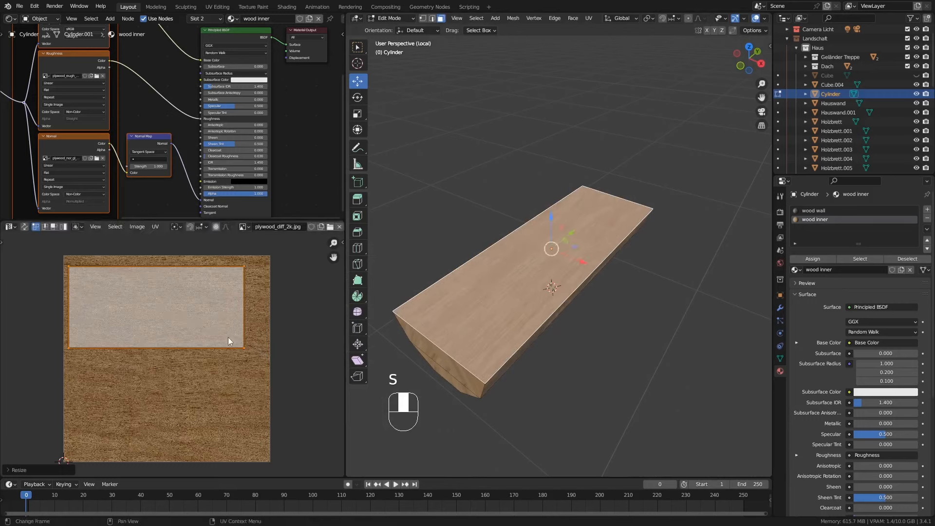
key(g)
click(248, 362)
middle_drag(457, 351, 466, 331)
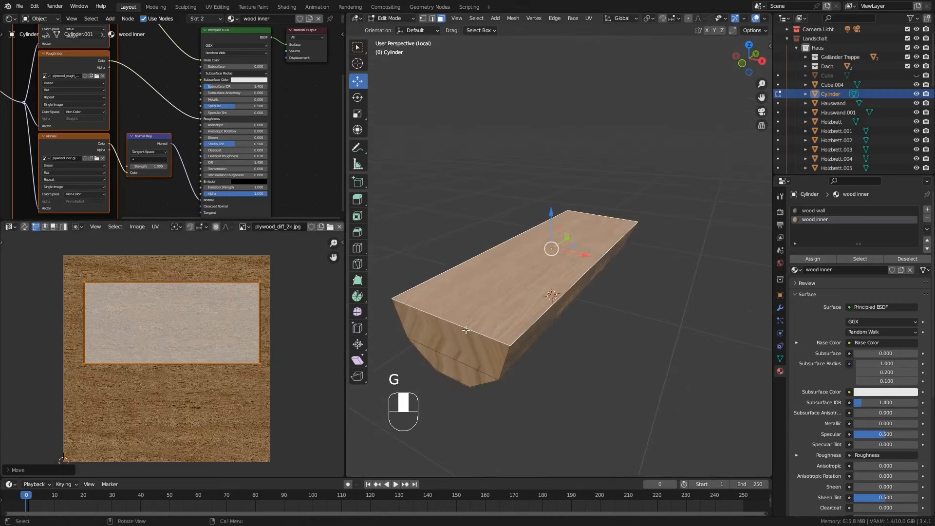
Step: Squash the flat top face's UVs along Y to about half their height, keeping them nearly as wide as the plywood texture
key(s)
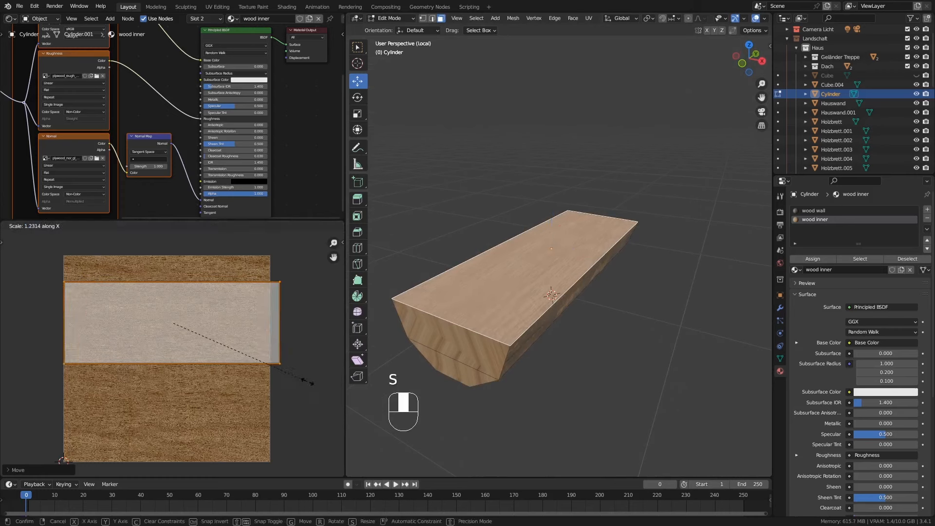
click(283, 372)
key(s)
key(y)
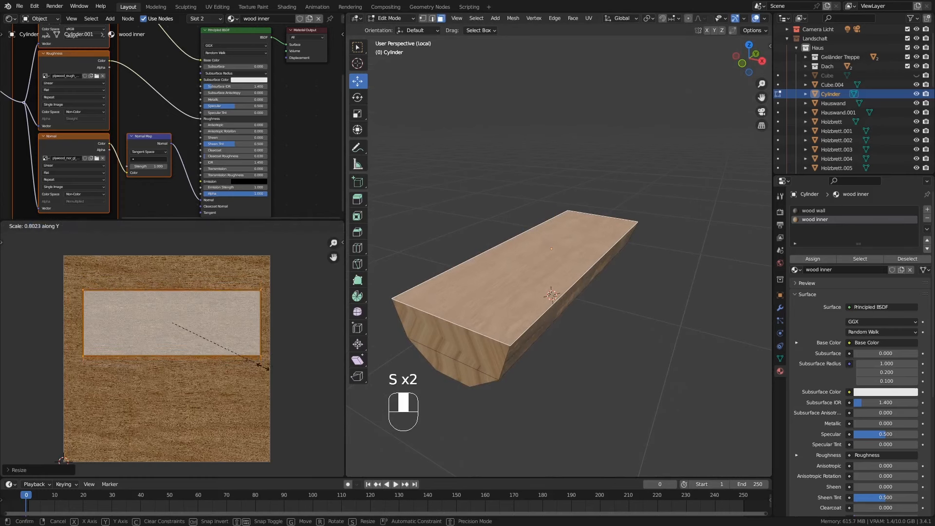
click(229, 346)
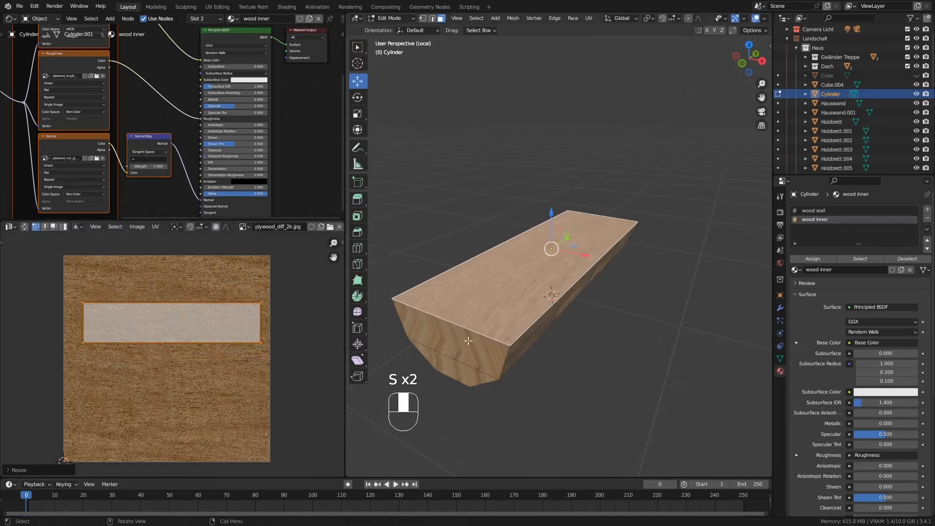
Step: Select the upper and lower faces at both ends of the half-log and unwrap them
middle_drag(467, 336, 459, 339)
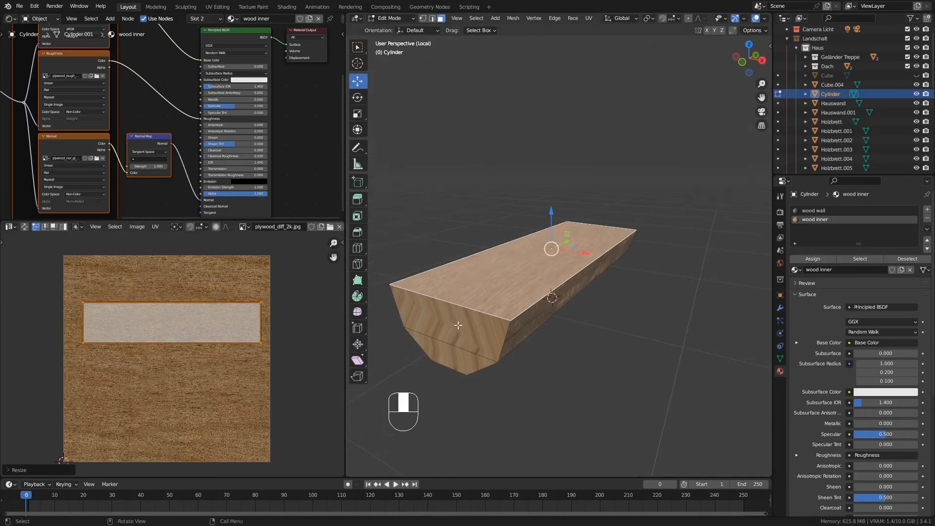
click(450, 320)
click(454, 353)
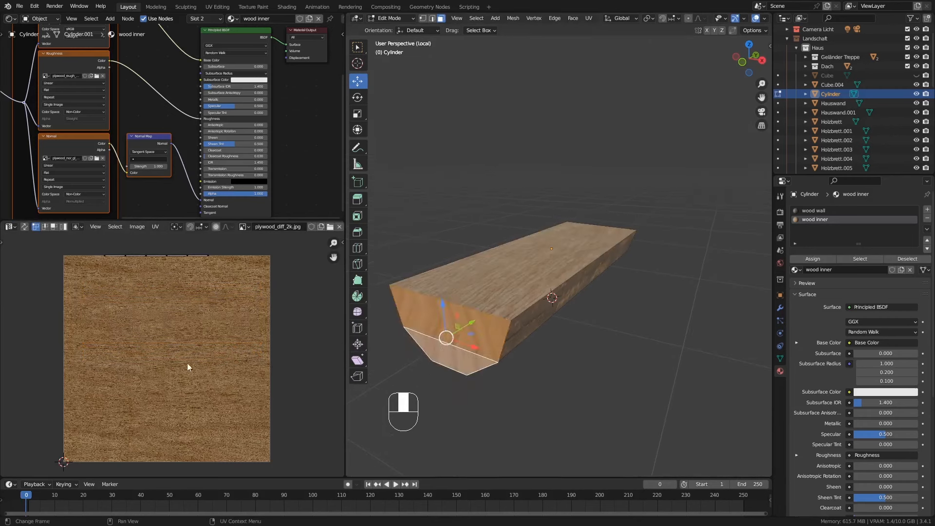
middle_drag(389, 291, 599, 347)
shift+click(628, 385)
shift+click(651, 405)
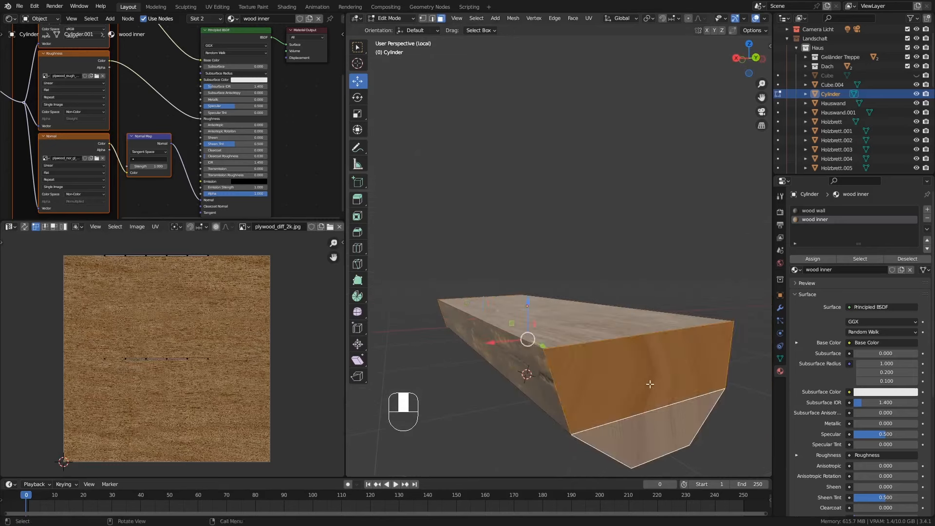
key(u)
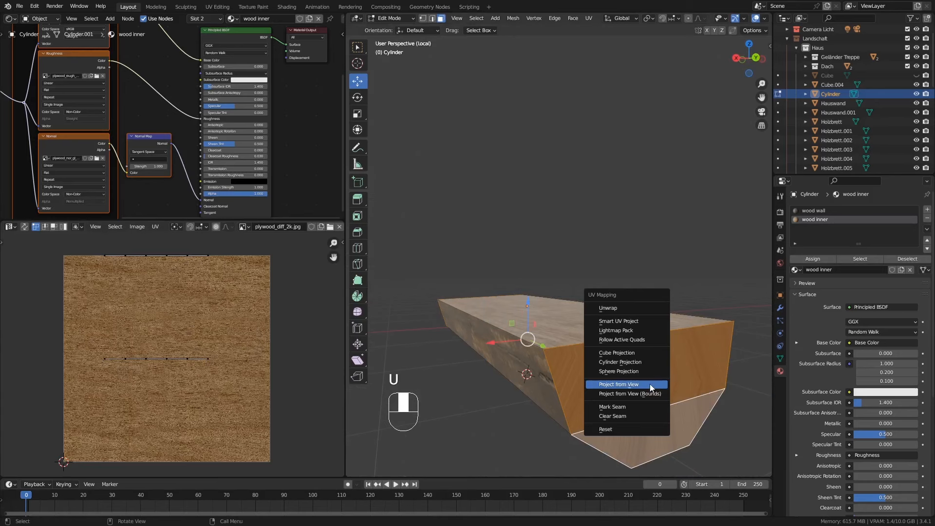
click(609, 309)
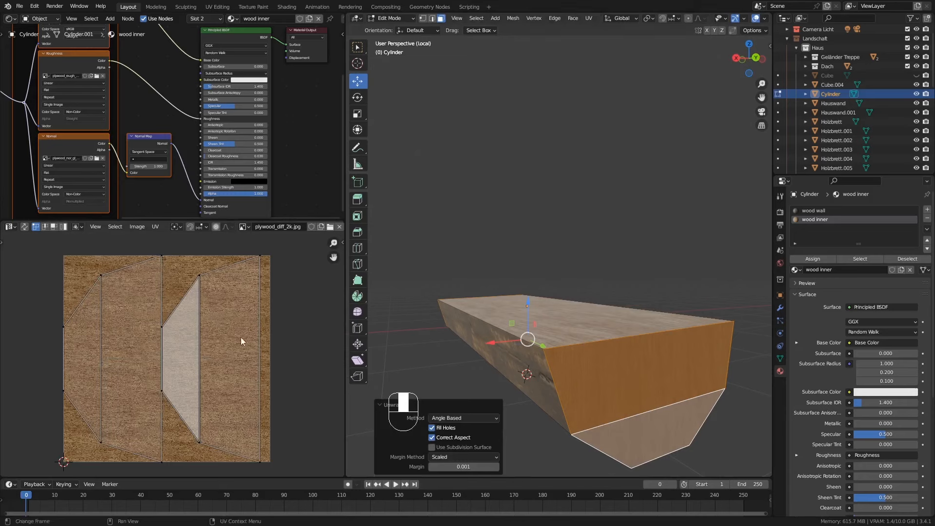
Step: Scale all the end faces' UVs down uniformly to just under half their size and check the grain on the half-log
key(a)
key(s)
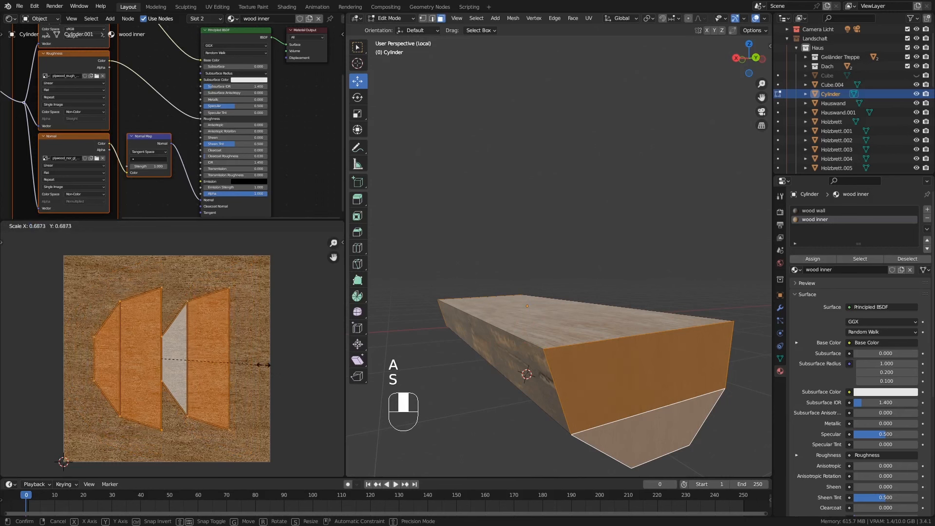
click(232, 366)
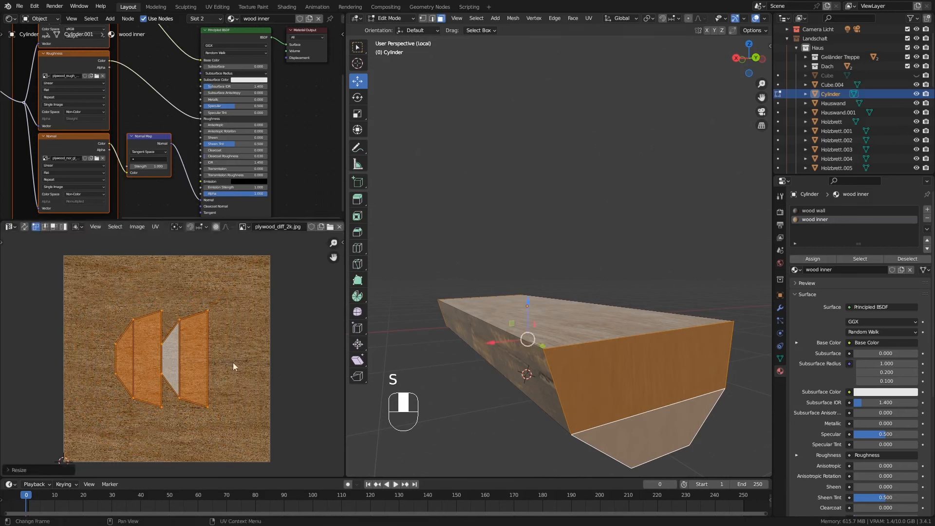
key(Tab)
ctrl+middle_drag(500, 336, 578, 358)
key(Tab)
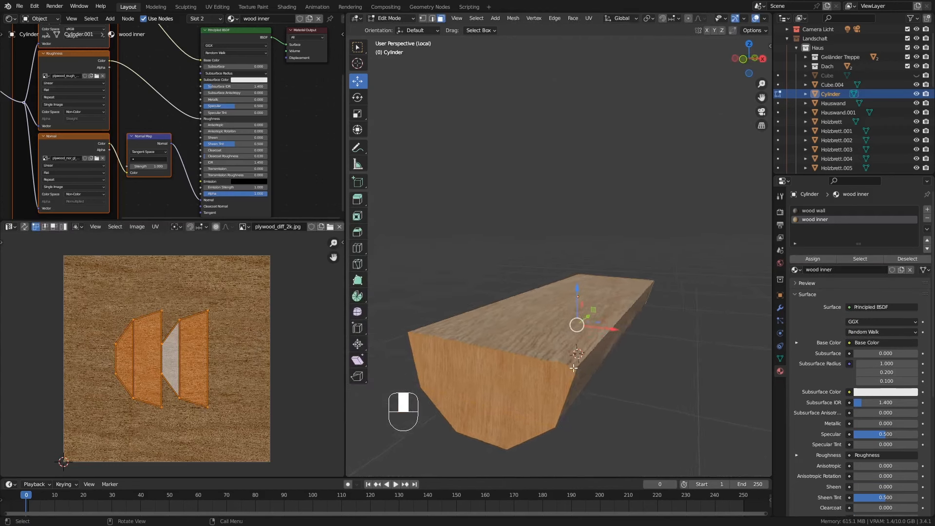
Step: Add two lengthwise loop cuts to the half-log, slid close to its two long sides with factors of 0.882 and -0.911
key(ctrl+r)
click(560, 365)
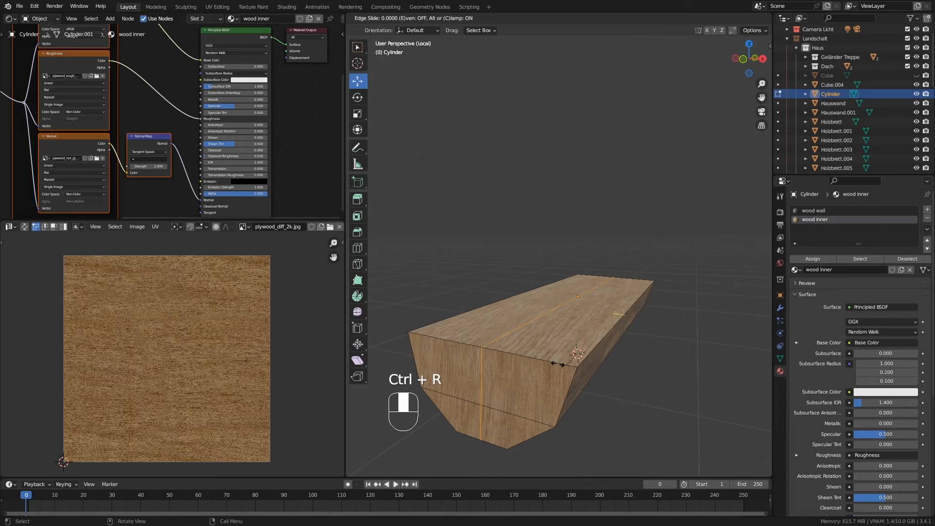
click(627, 409)
key(ctrl+r)
click(481, 349)
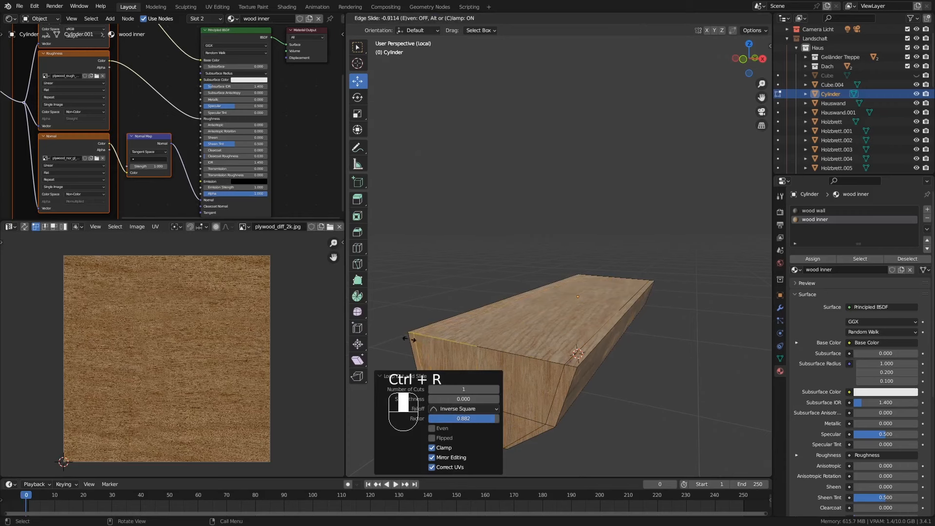
click(408, 338)
Step: Add a third lengthwise loop cut across the lower end faces, slid close to the half-log's underside
middle_drag(408, 338, 579, 379)
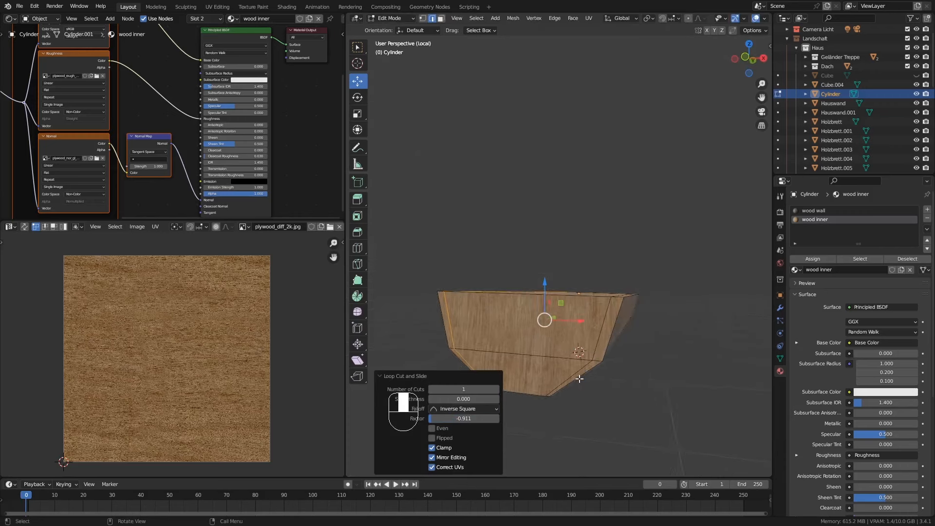
key(ctrl)
key(ctrl+r)
click(572, 381)
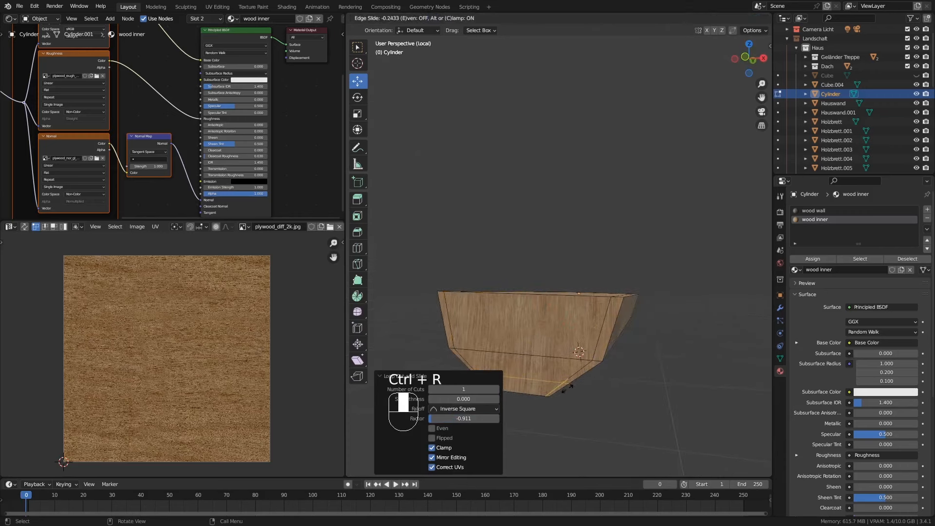
click(557, 393)
middle_drag(558, 393, 448, 77)
Step: Select the narrow strips along both long sides and the lower rim strips at both ends, and assign them the wood wall material
click(483, 251)
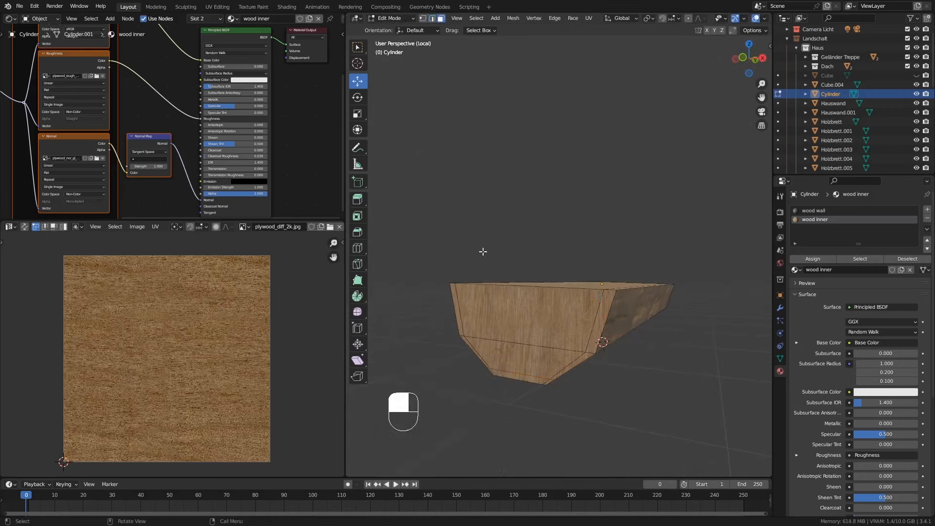
middle_drag(455, 294, 480, 328)
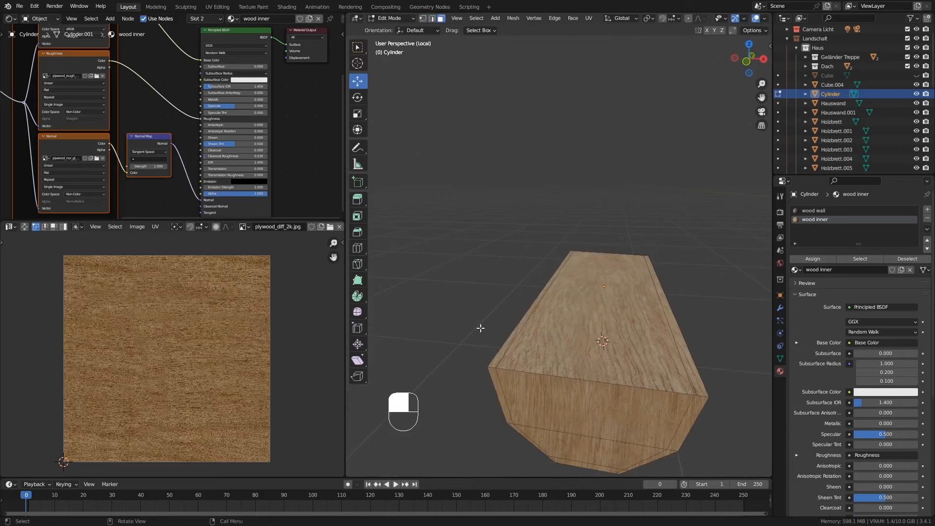
alt+click(493, 367)
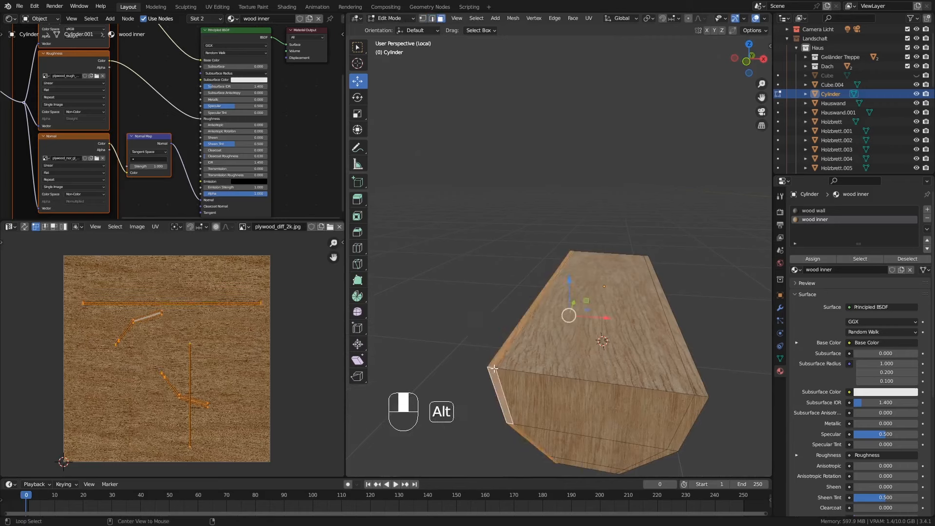
middle_drag(493, 368, 606, 368)
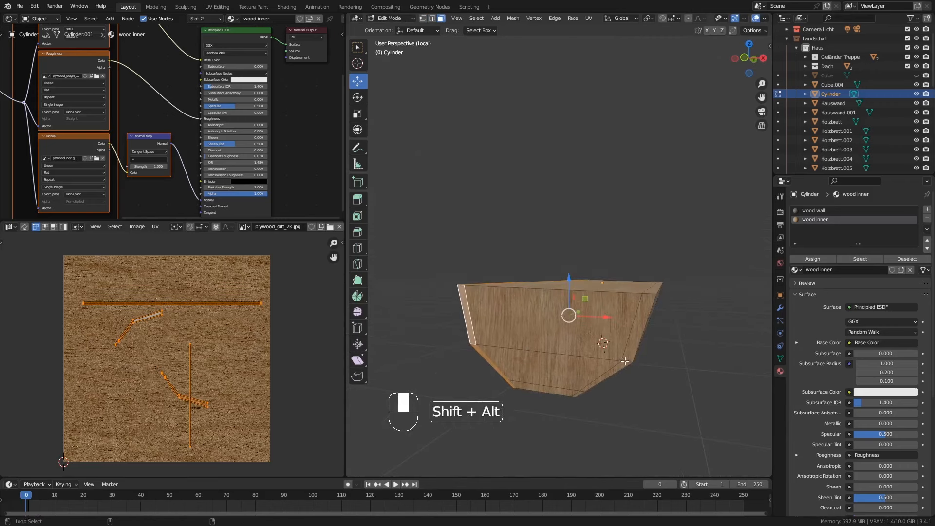
alt+shift+click(626, 363)
alt+shift+click(552, 393)
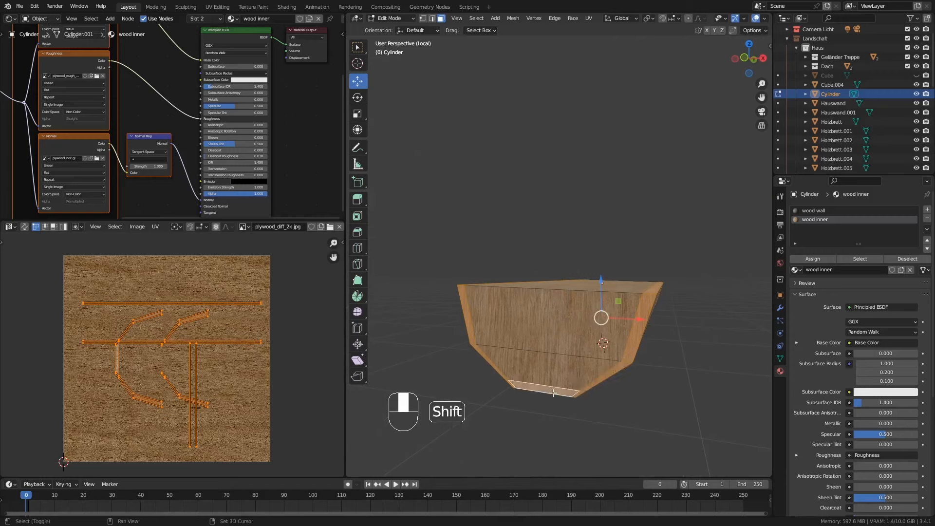
middle_drag(551, 393, 572, 378)
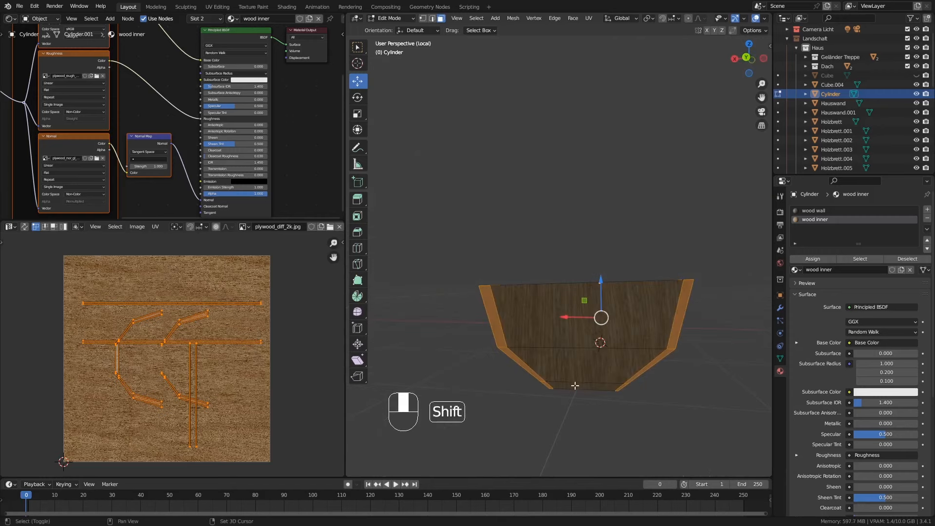
shift+click(575, 385)
click(821, 212)
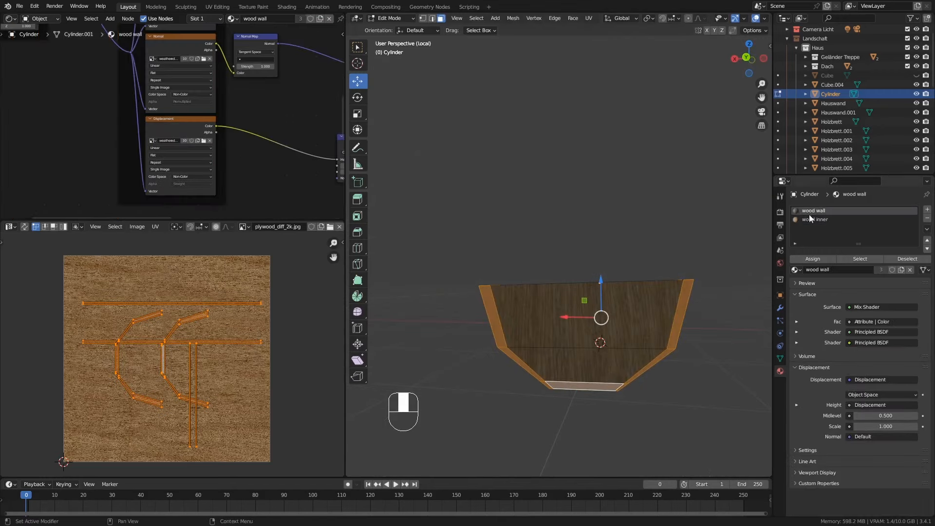
click(808, 259)
middle_drag(633, 370, 654, 348)
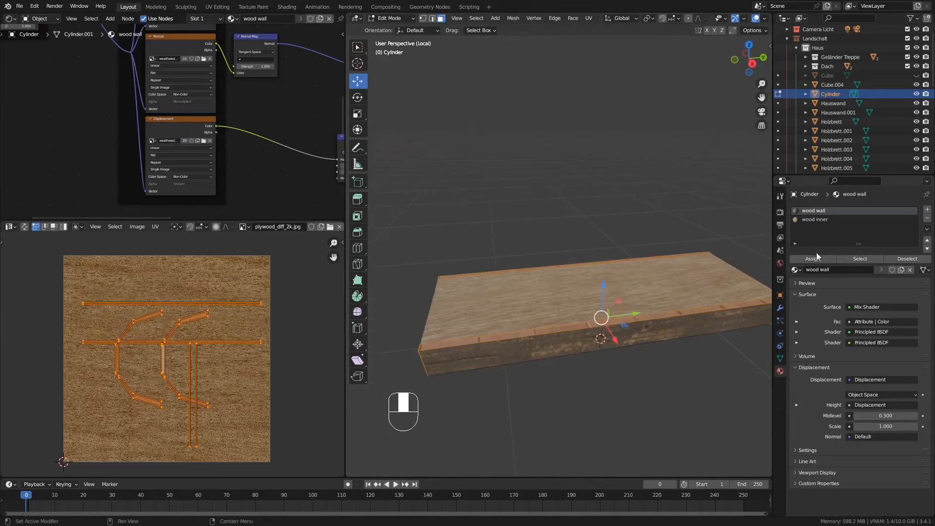
middle_drag(517, 345, 558, 339)
key(Tab)
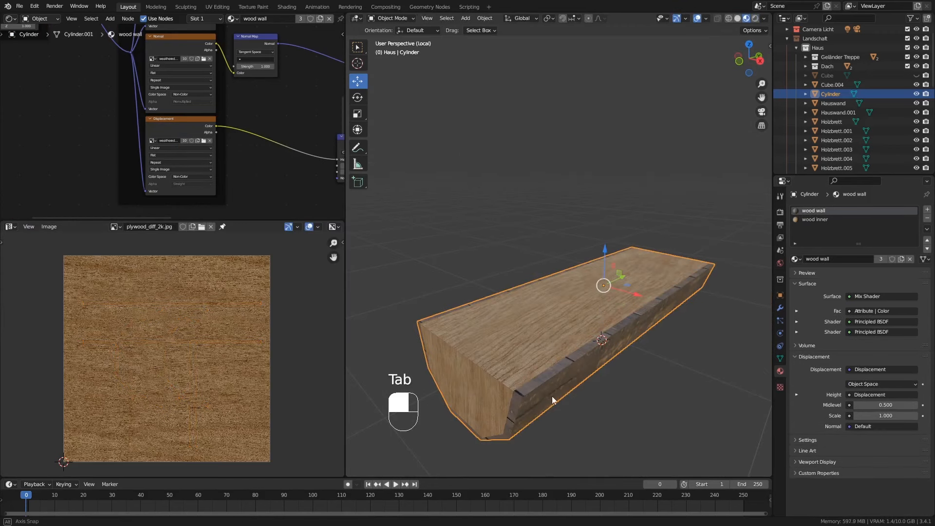
Step: Select the two long strips bordering the flat top, rotate their UVs about -90° and move them down within the texture square
middle_drag(551, 396, 590, 354)
key(Tab)
click(594, 352)
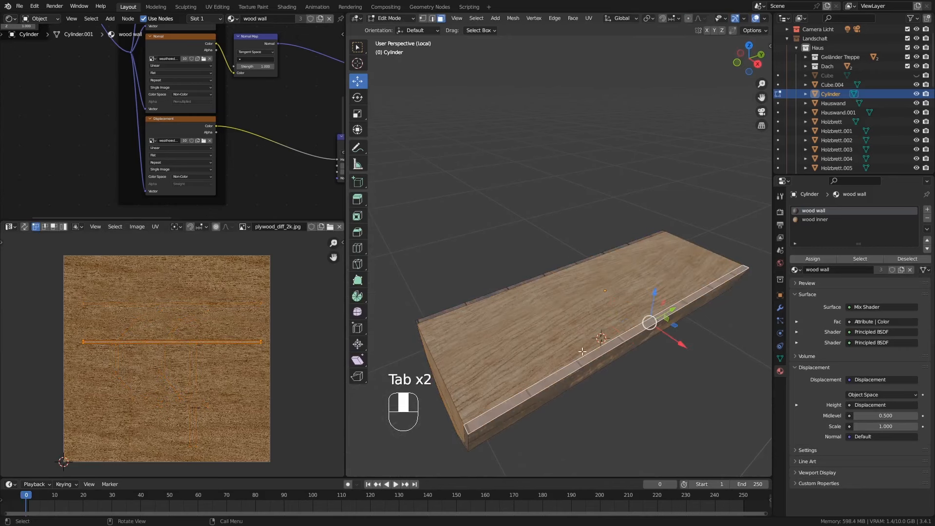
shift+click(541, 275)
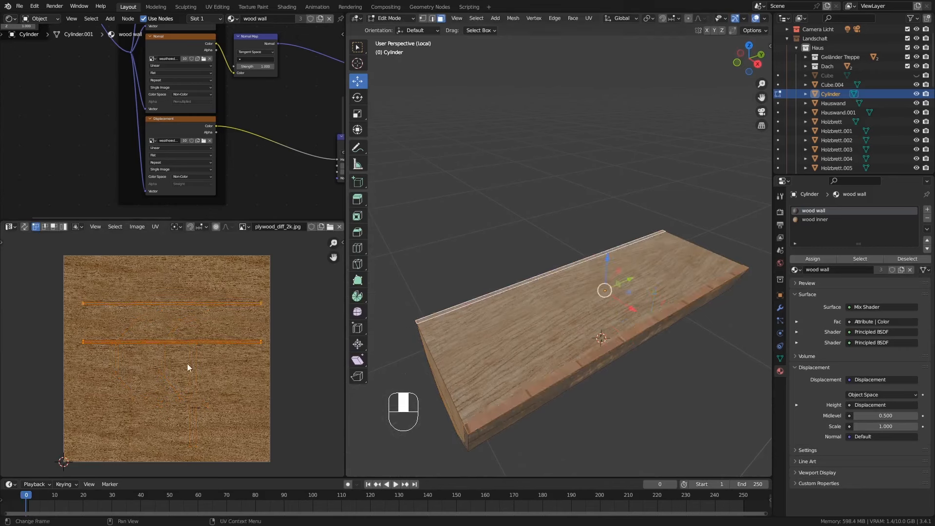
key(r)
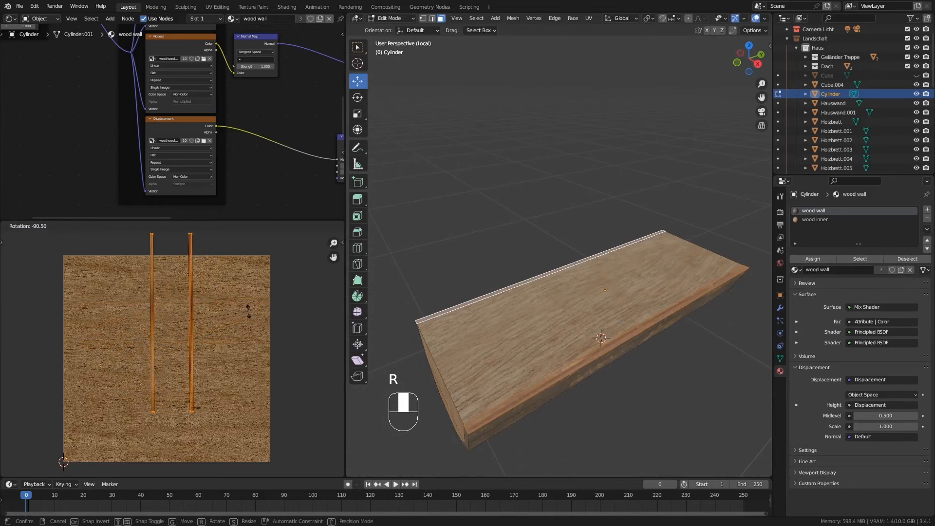
click(247, 315)
key(g)
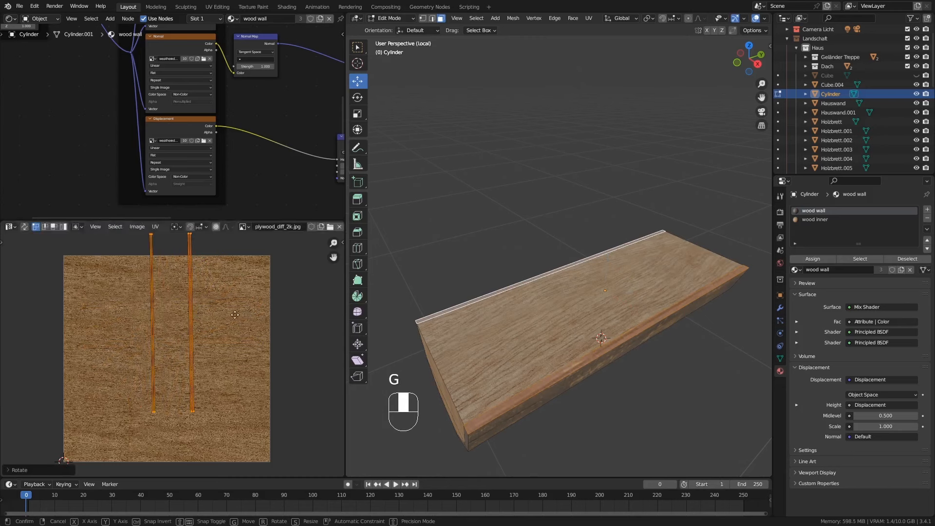
click(234, 350)
Step: Select the narrow rim strips around the half-log's front end face
middle_drag(616, 336, 601, 392)
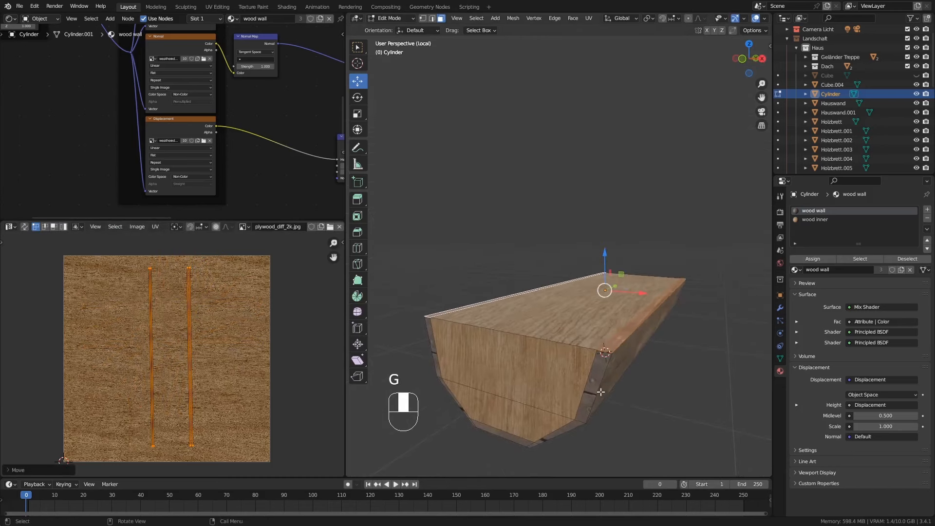
click(434, 348)
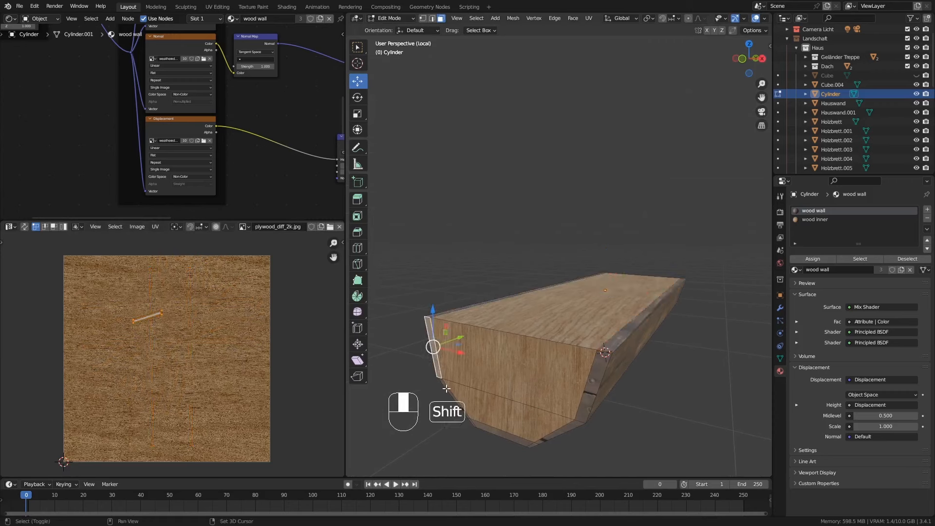
shift+click(450, 392)
shift+click(582, 416)
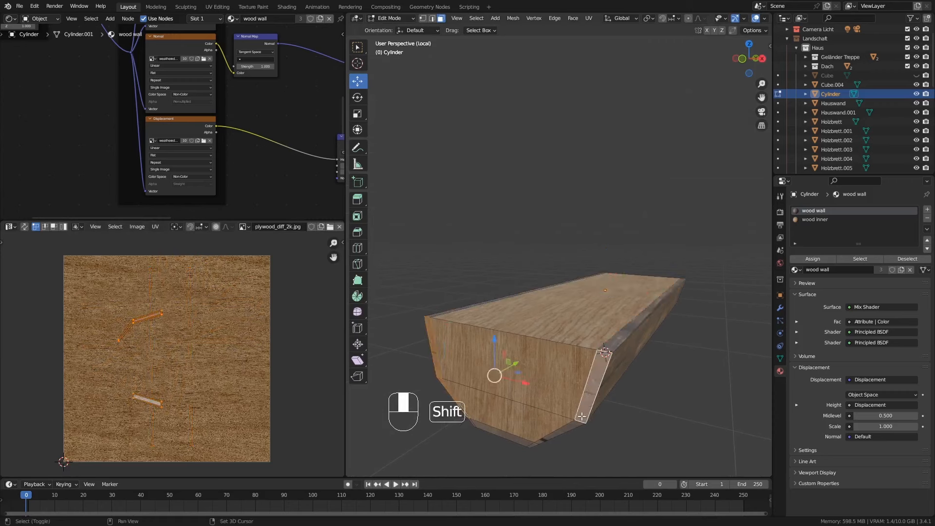
Step: Add the lower slanted edge face at the log's end to the selection and rotate its faces' UVs about a quarter turn
shift+click(566, 428)
key(r)
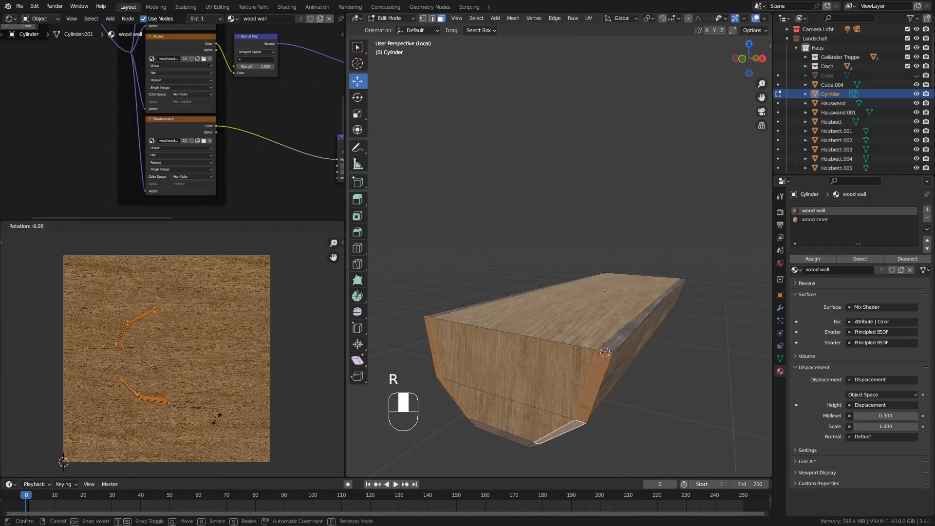
click(203, 301)
Step: Select the four narrow edge faces at the log's opposite end, rotate their UVs about a quarter turn and leave Edit Mode
mouse_move(604, 371)
middle_down()
mouse_move(579, 363)
mouse_move(607, 359)
mouse_move(647, 380)
mouse_move(603, 387)
mouse_move(609, 370)
mouse_move(614, 413)
mouse_move(587, 369)
middle_up()
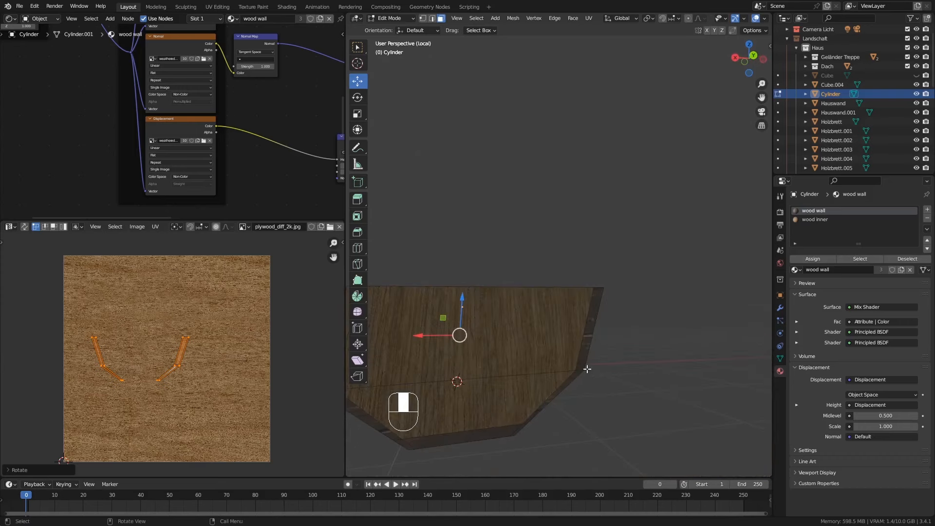
click(588, 333)
shift+click(557, 396)
shift+middle_drag(397, 403, 467, 394)
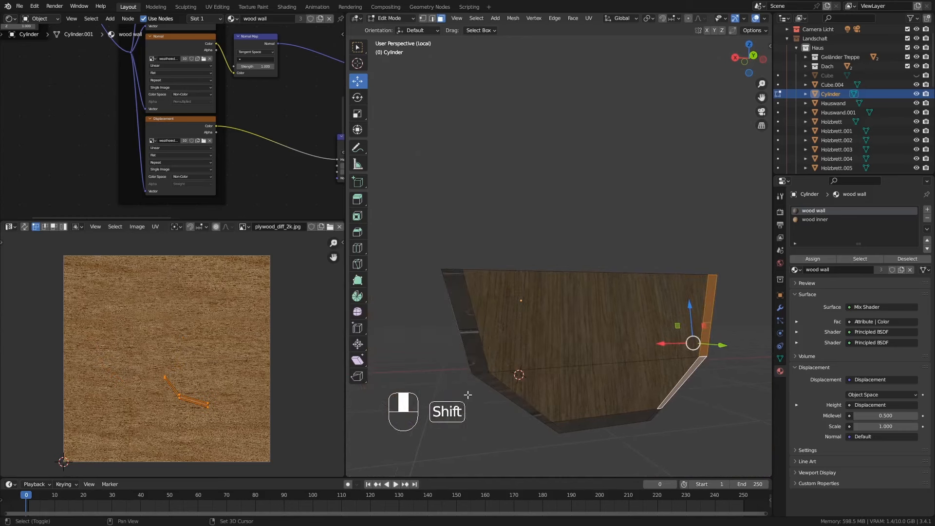
shift+click(469, 353)
shift+click(516, 401)
middle_drag(533, 341, 535, 350)
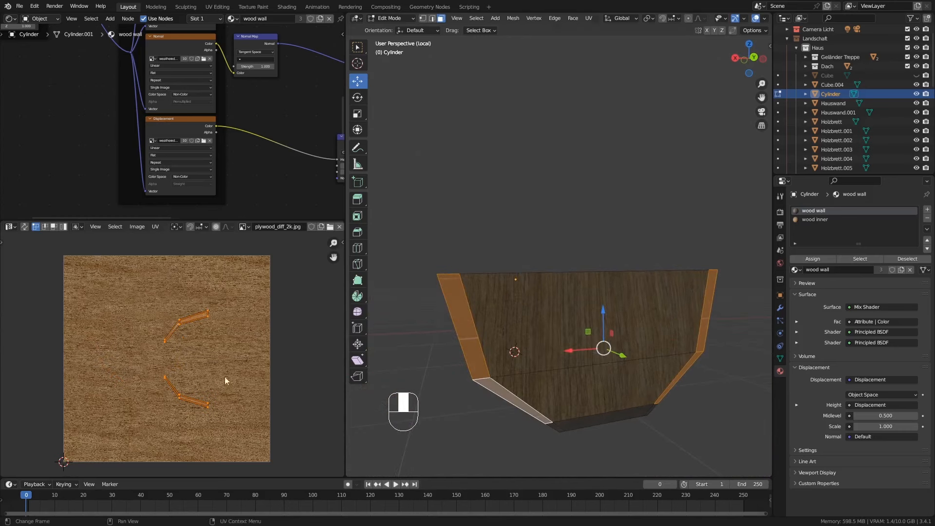
key(r)
click(265, 335)
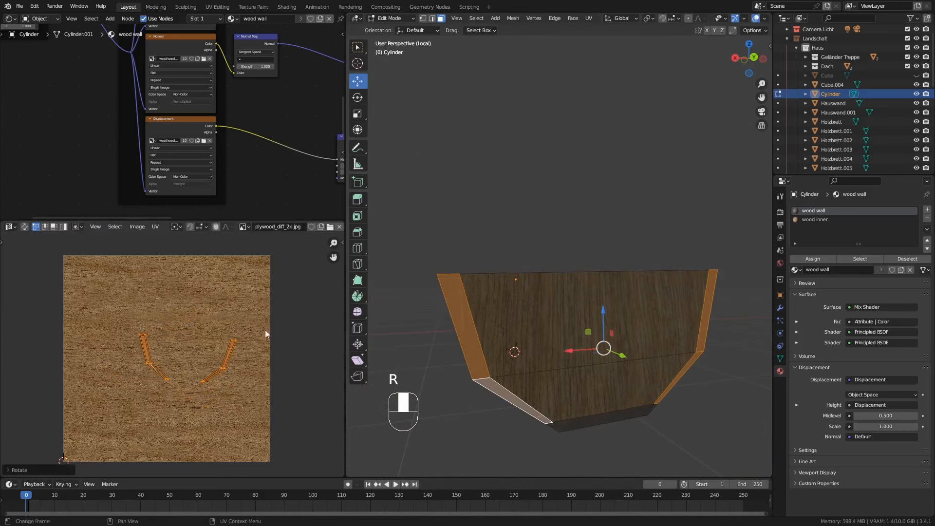
key(Tab)
Step: Exit local view and move the log along X and Y under the roof overhang beside the house wall
ctrl+middle_drag(539, 265, 599, 327)
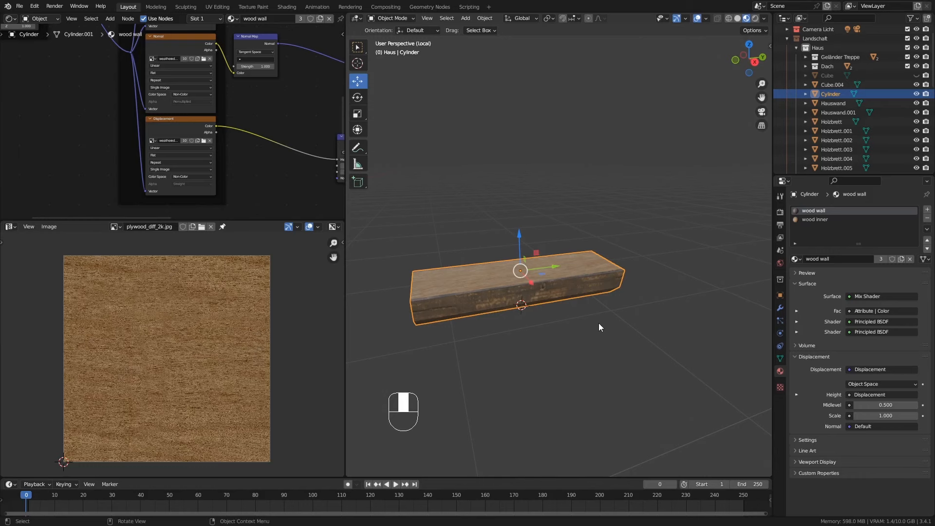
key(KP_Divide)
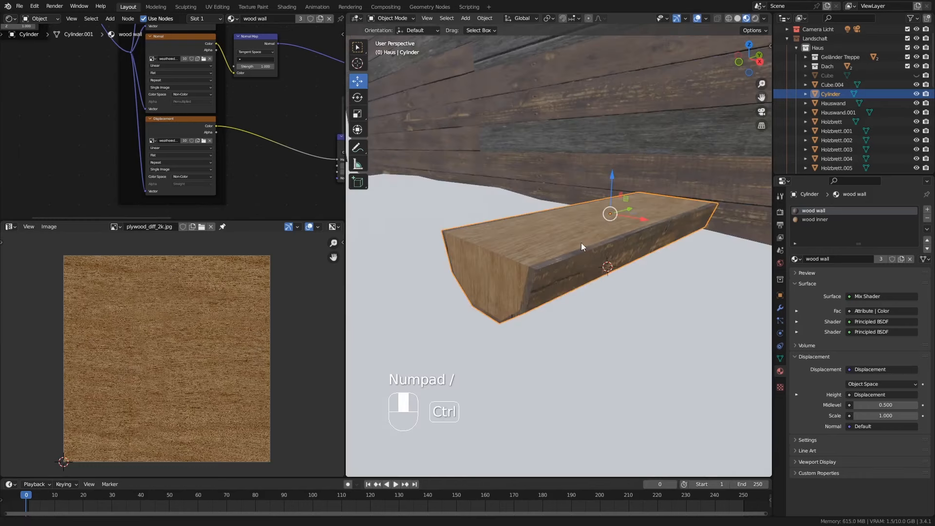
middle_drag(588, 262, 604, 253)
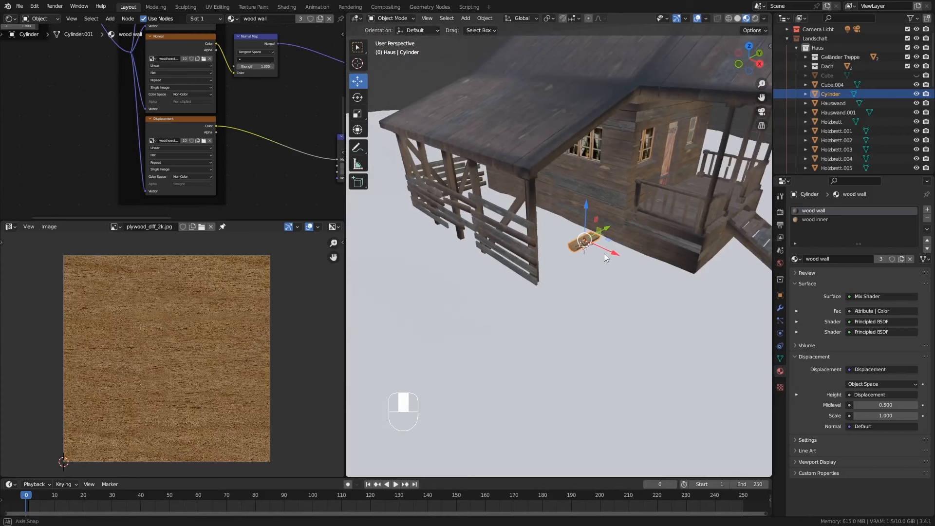
scroll(605, 249, up, 4)
drag(606, 245, 478, 188)
shift+middle_drag(494, 138, 504, 306)
drag(463, 281, 488, 251)
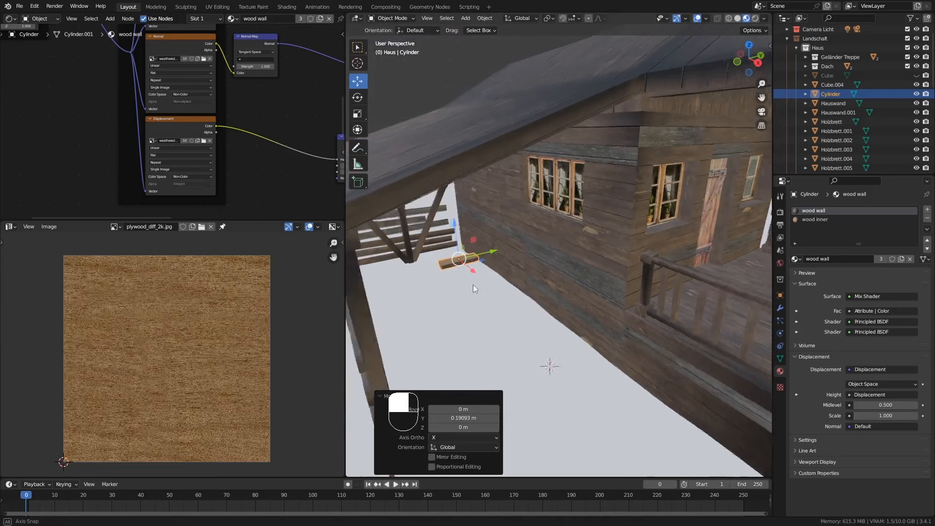
middle_drag(472, 285, 510, 270)
drag(498, 264, 475, 262)
mouse_move(475, 261)
middle_down()
mouse_move(425, 253)
mouse_move(466, 261)
middle_up()
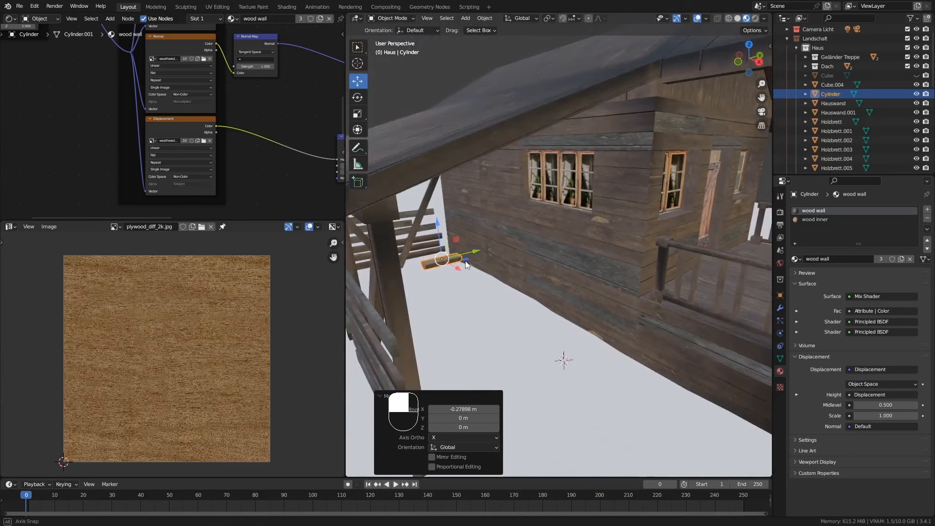
Step: Duplicate the log and move the copy about 1.71 m along X
key(shift+d)
click(460, 264)
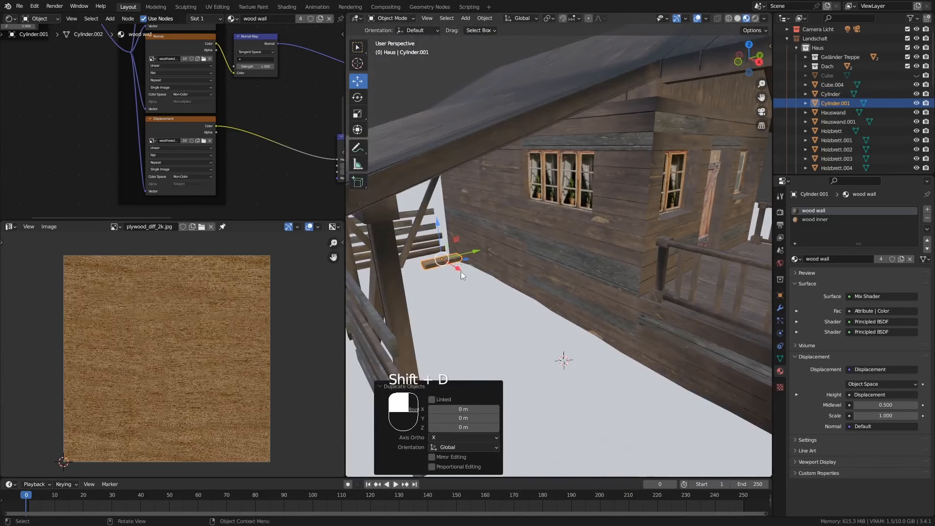
drag(456, 271, 509, 312)
middle_drag(509, 311, 568, 314)
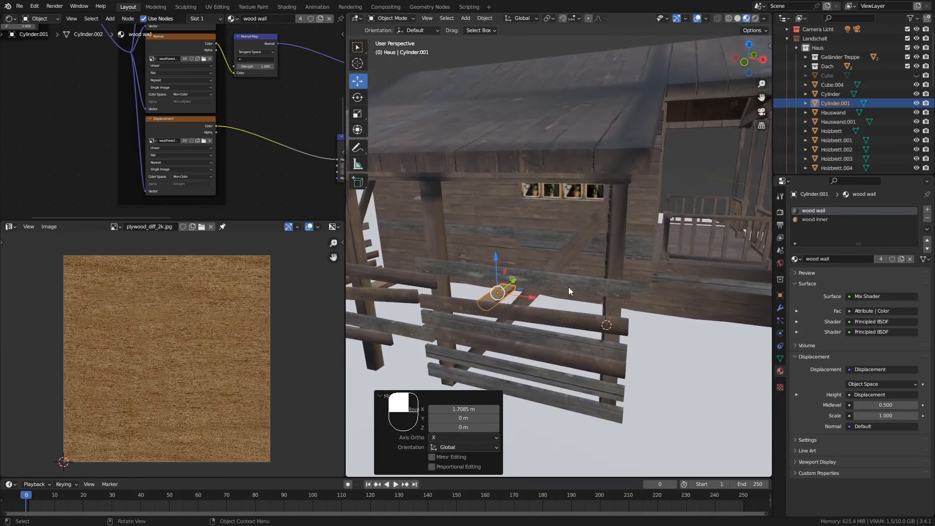
key(KP_Divide)
ctrl+middle_drag(574, 284, 575, 424)
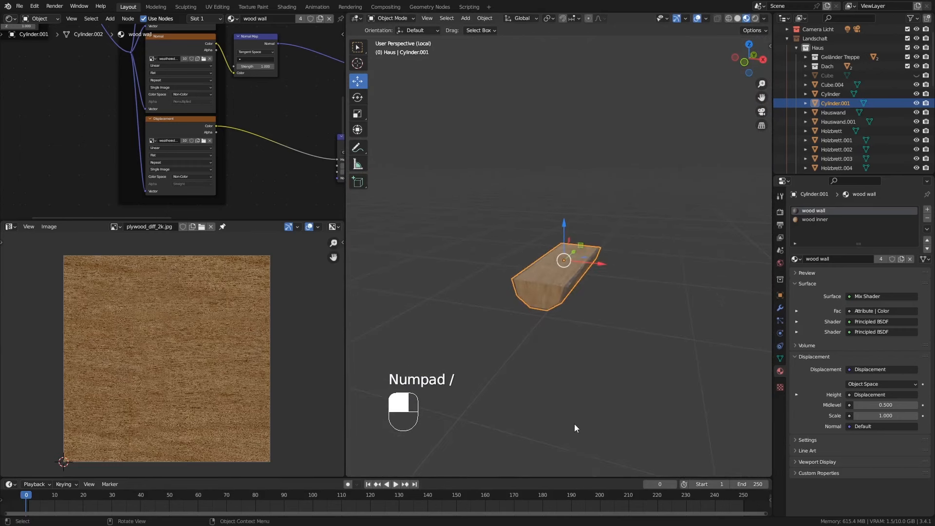
key(KP_Divide)
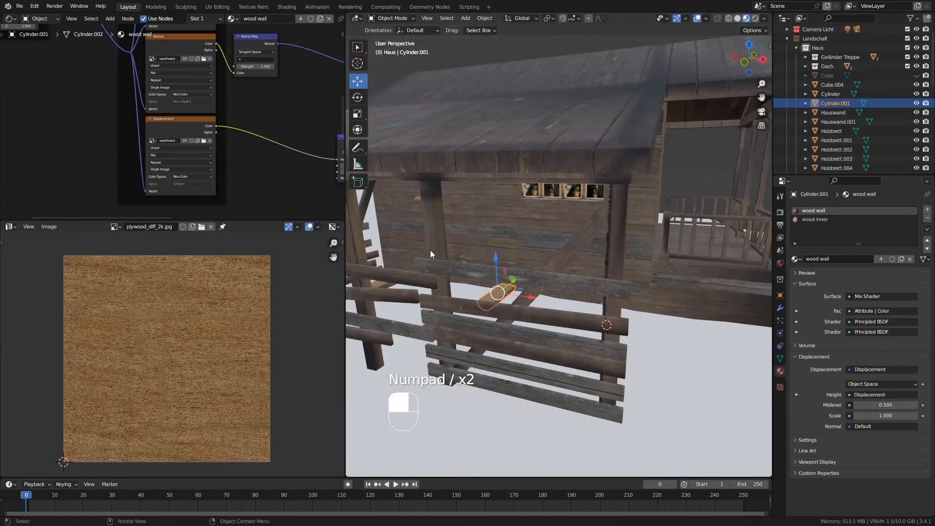
Step: Isolate both logs together in local view
shift+click(383, 274)
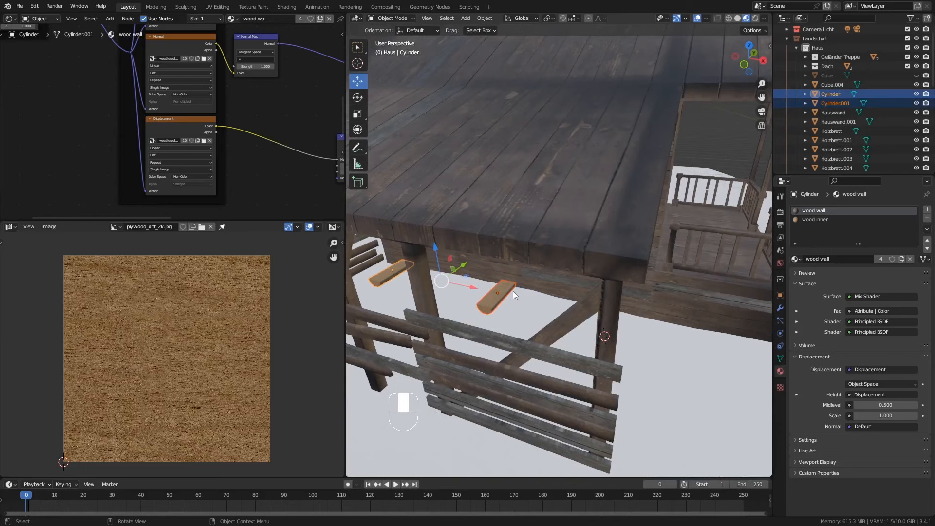
key(KP_Divide)
middle_drag(515, 290, 522, 330)
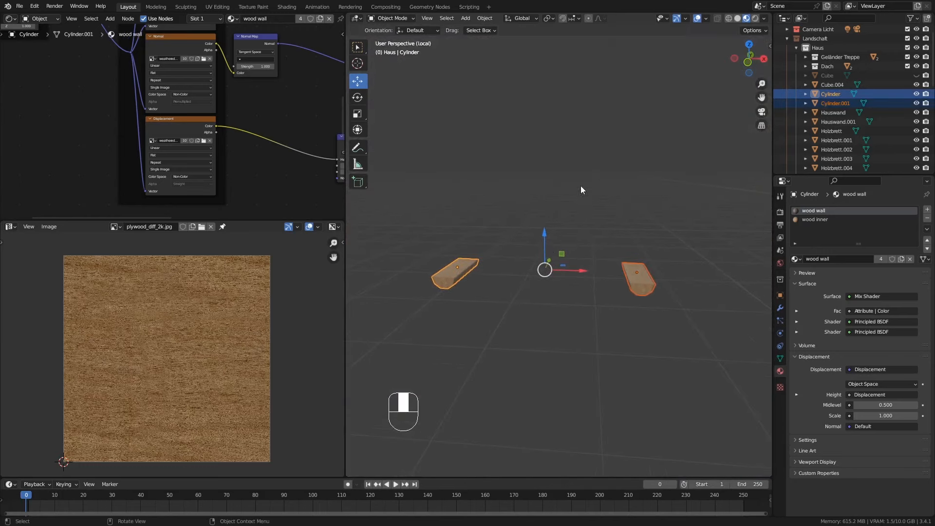
Step: Duplicate the second log twice along X, placing one copy directly beside it and the other next to the first log
click(639, 302)
middle_drag(647, 303, 632, 310)
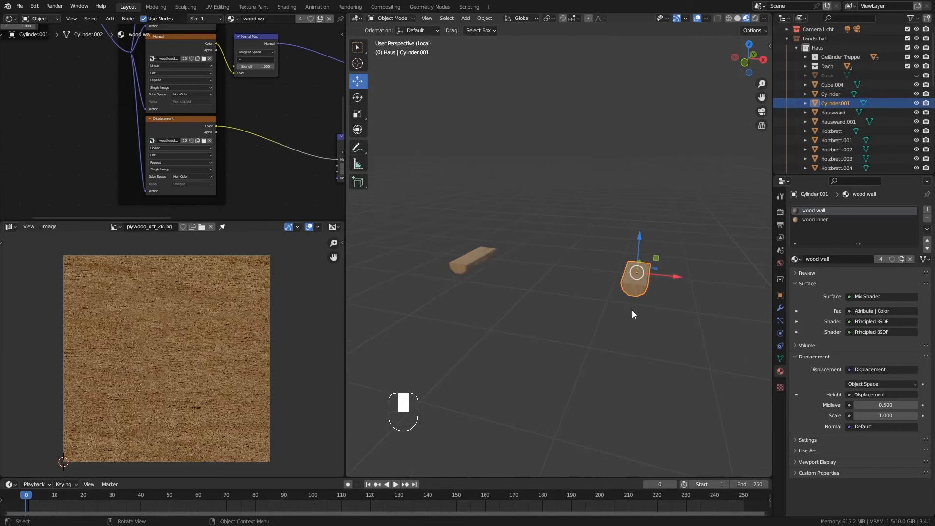
shift+middle_drag(577, 240, 574, 252)
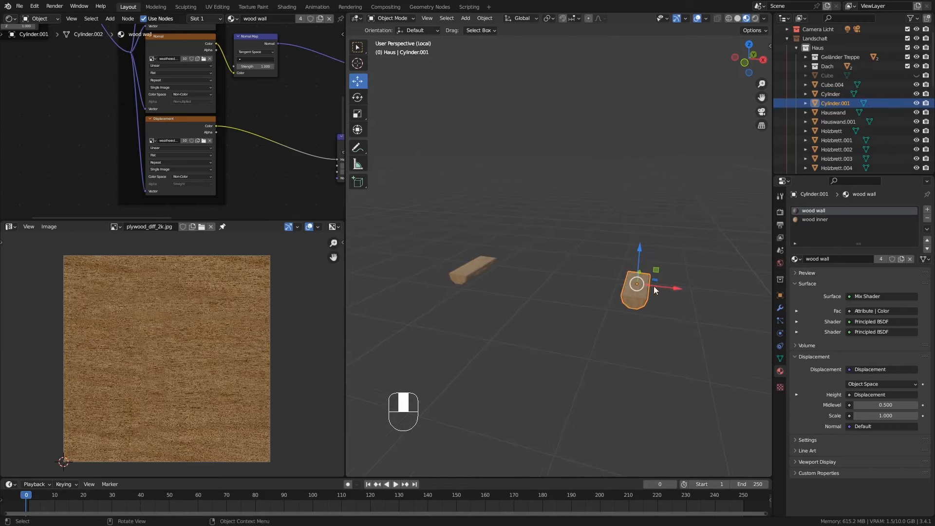
key(shift+d)
right_click(679, 285)
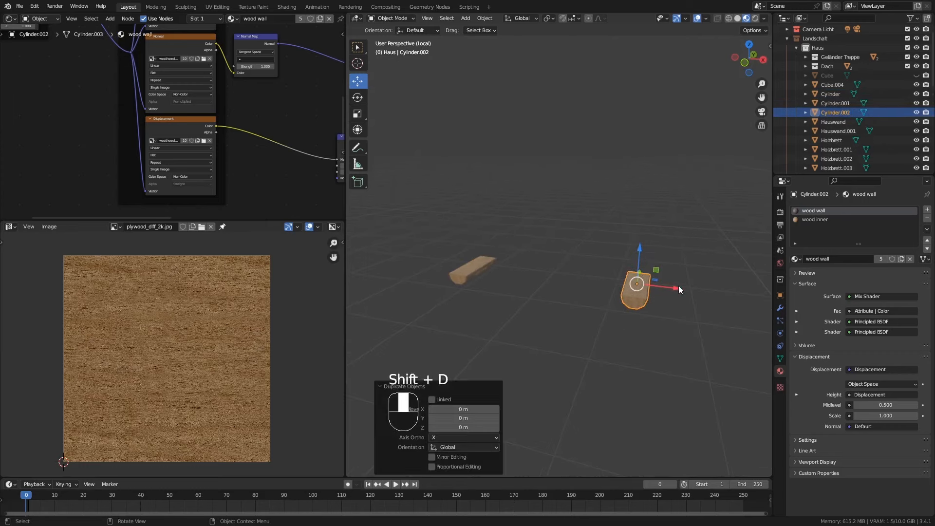
drag(680, 286, 656, 290)
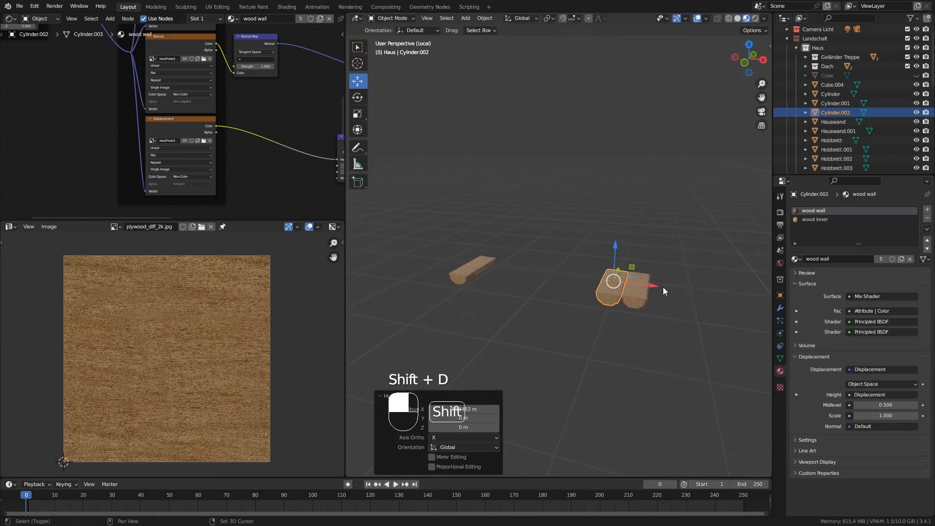
key(shift+d)
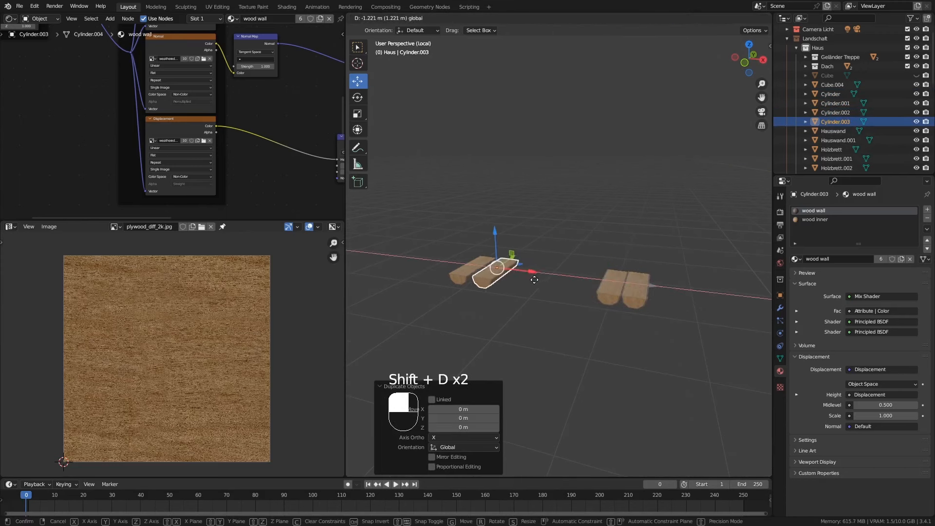
click(538, 277)
Step: Fill the remaining gap in the row with four more log copies spaced side by side along X
key(shift+d)
right_click(534, 274)
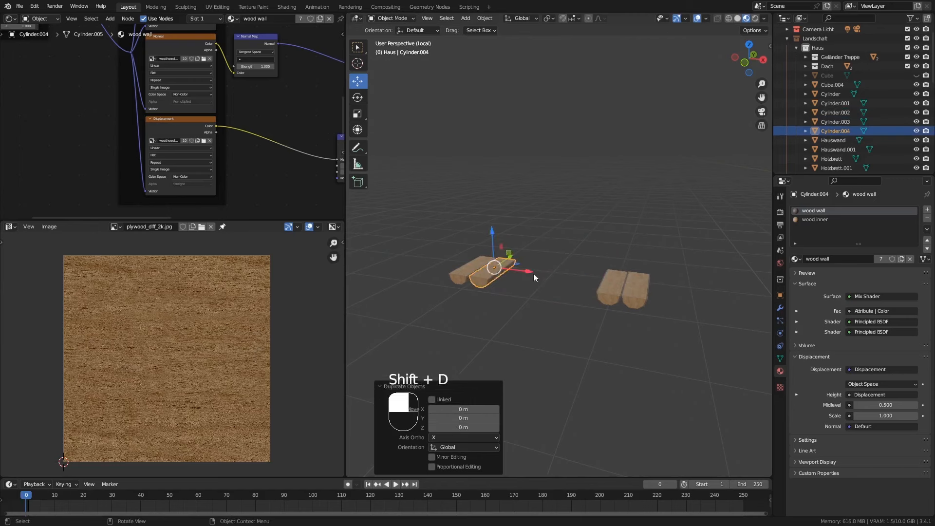
drag(533, 273, 613, 283)
key(shift+d)
right_click(538, 277)
key(shift+d)
right_click(564, 281)
key(shift+d)
right_click(595, 276)
Step: Duplicate the whole row about 0.11 m higher, offset it sideways by half a log, and delete its overhanging end log
middle_drag(632, 314, 481, 275)
shift+click(460, 275)
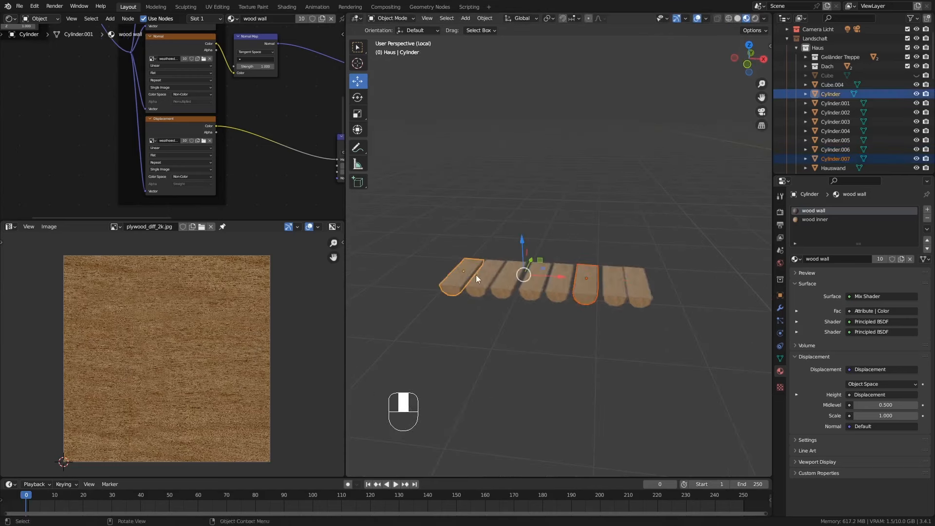
key(a)
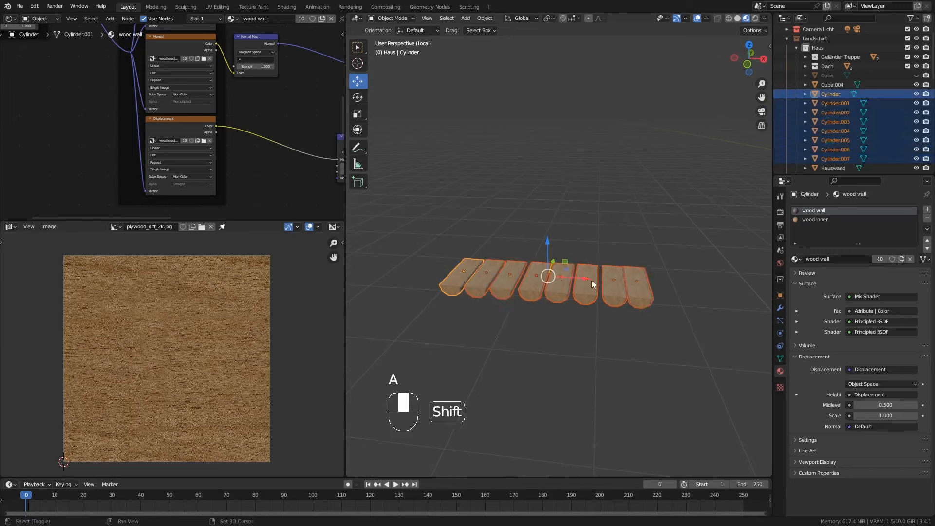
key(shift+d)
key(z)
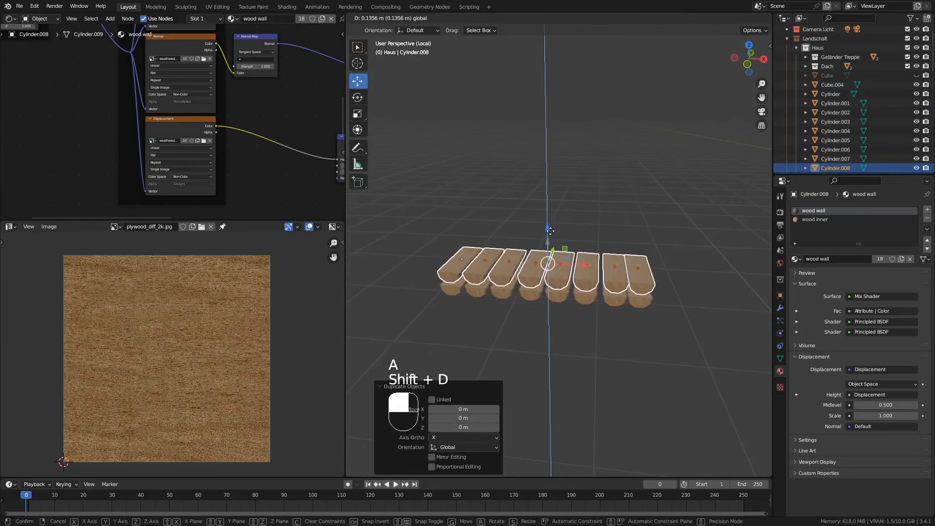
click(610, 270)
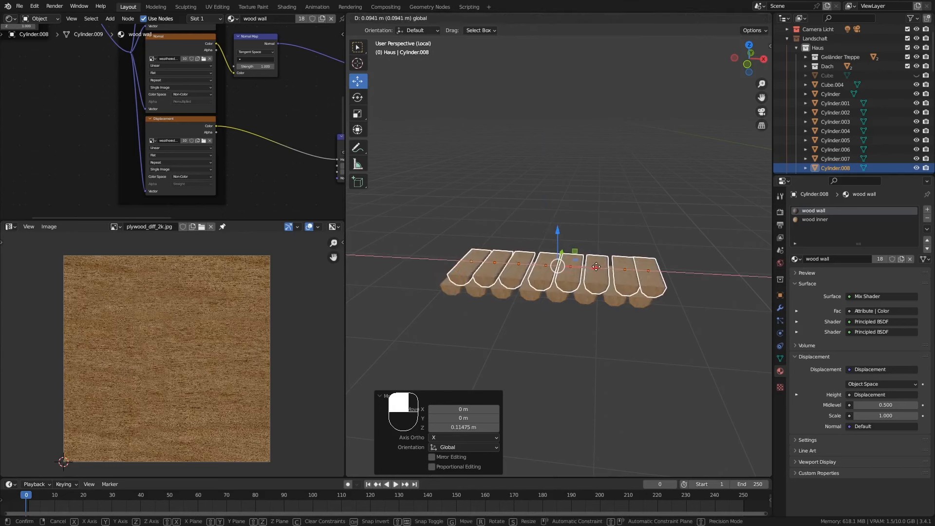
click(652, 275)
key(Delete)
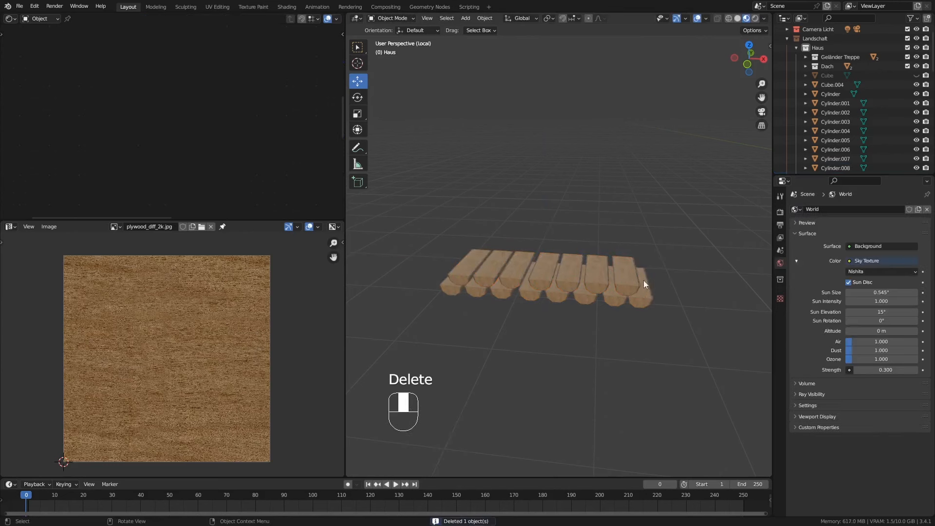
Step: Duplicate the seven logs of the second layer about 0.12 m upward and shift the copies about 0.08 m along X
click(466, 264)
shift+click(501, 267)
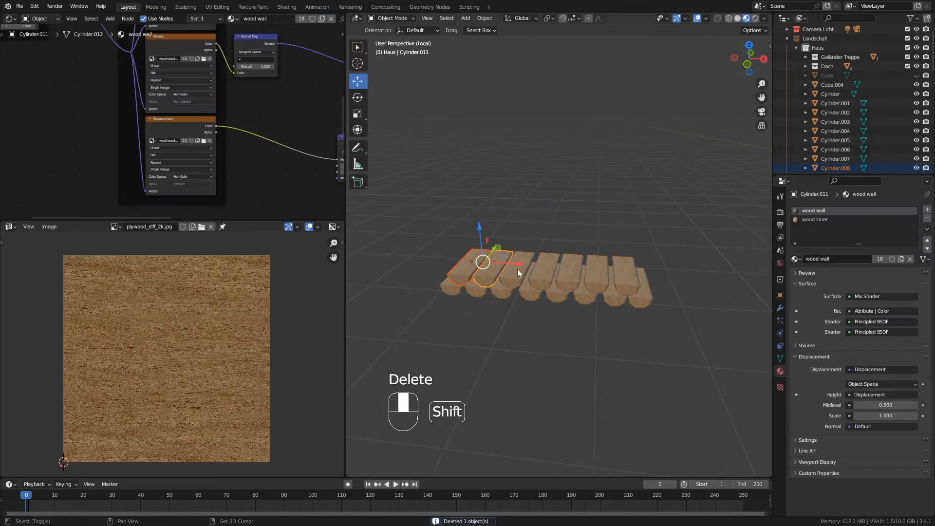
shift+click(547, 270)
shift+click(574, 272)
shift+click(598, 272)
shift+click(625, 273)
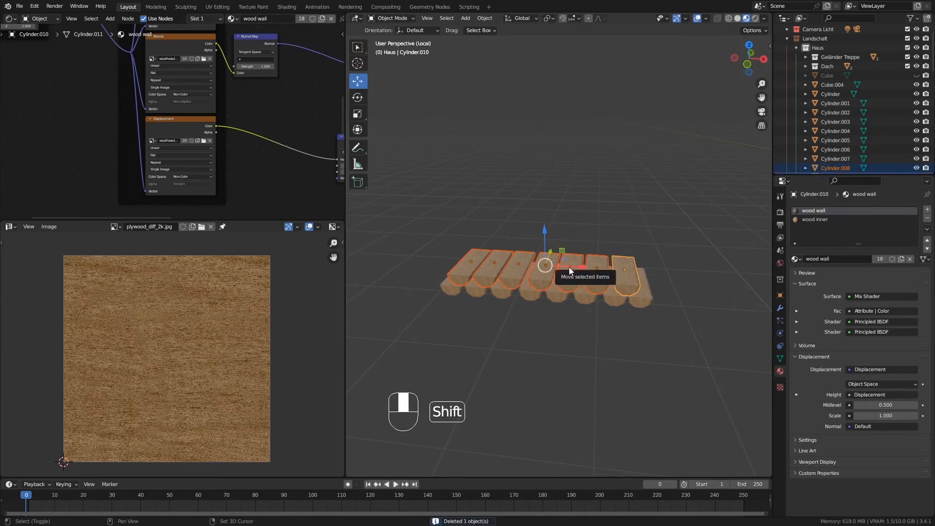
key(shift+d)
key(z)
click(572, 244)
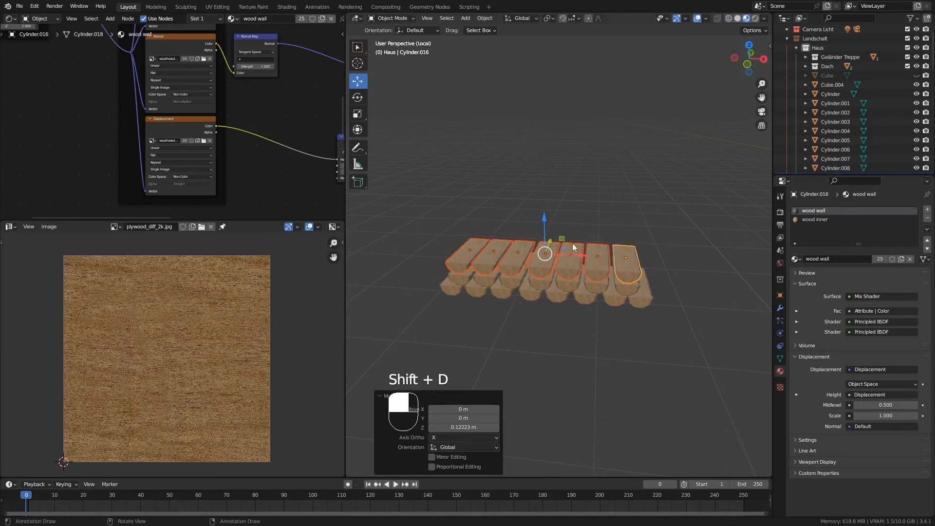
drag(573, 254, 583, 256)
Step: Duplicate the third layer upward as a fourth layer and shift it slightly back along negative X
key(shift+d)
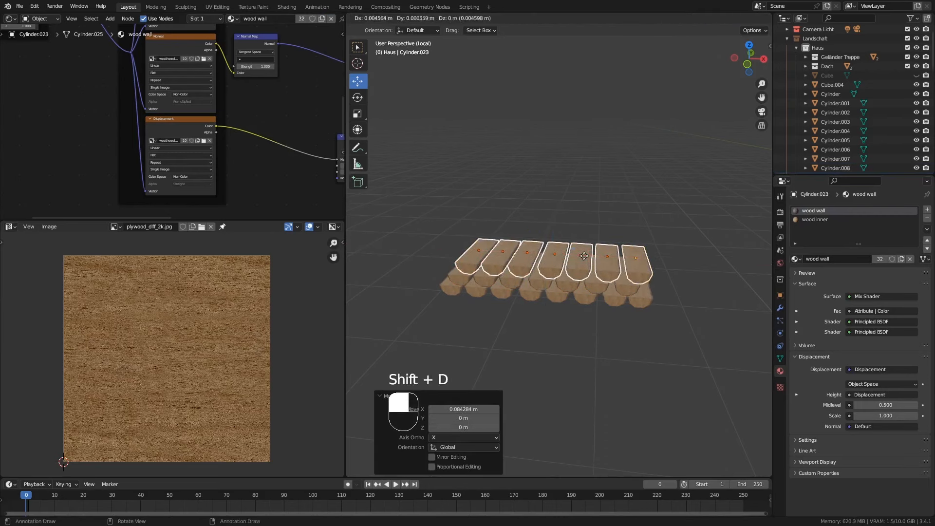
right_click(583, 238)
key(g)
key(z)
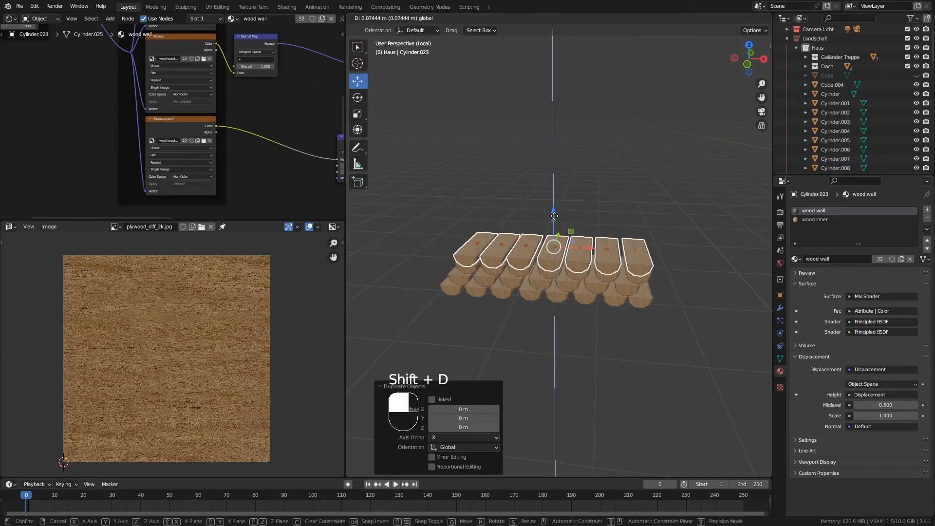
click(583, 232)
drag(584, 243, 574, 242)
Step: Duplicate the fourth layer about 0.13 m upward and shift the new layer about 0.16 m along X
key(shift+d)
click(553, 222)
key(g)
key(z)
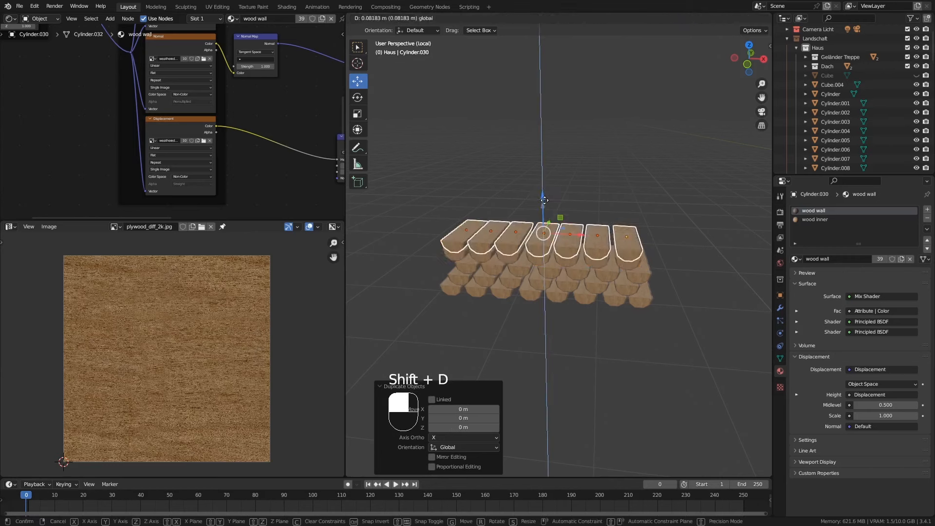
click(575, 221)
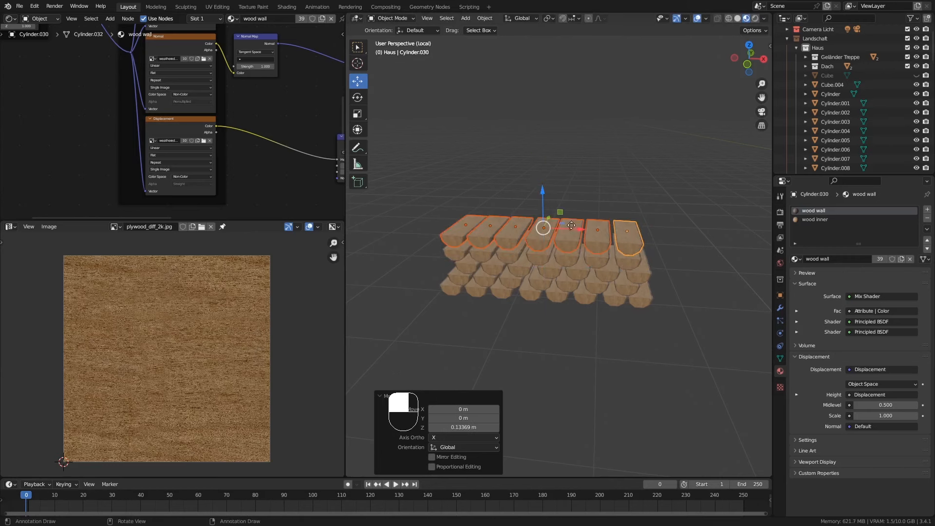
drag(571, 225, 590, 226)
middle_drag(662, 270, 639, 260)
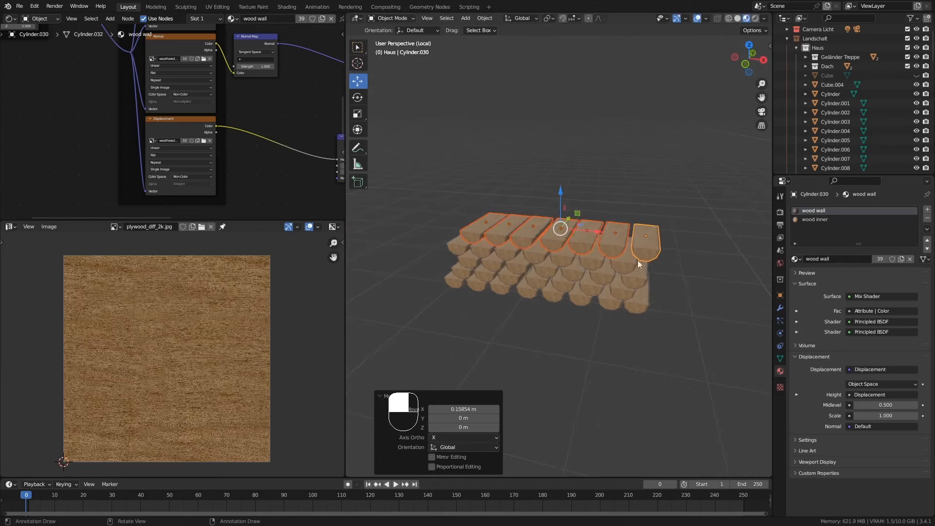
Step: Duplicate the fifth layer's three positive-X end logs upward as a top layer and shift the copies about -0.86 m along X
click(609, 242)
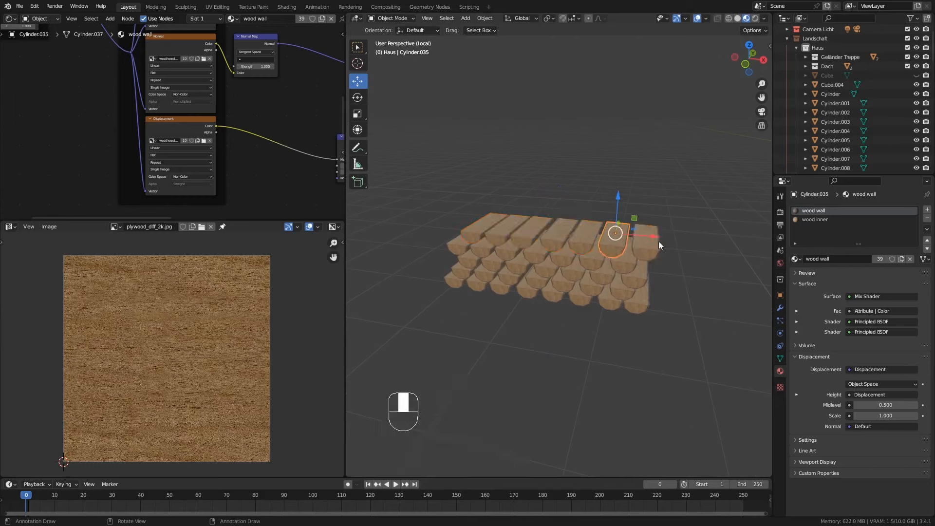
shift+click(647, 244)
shift+click(592, 242)
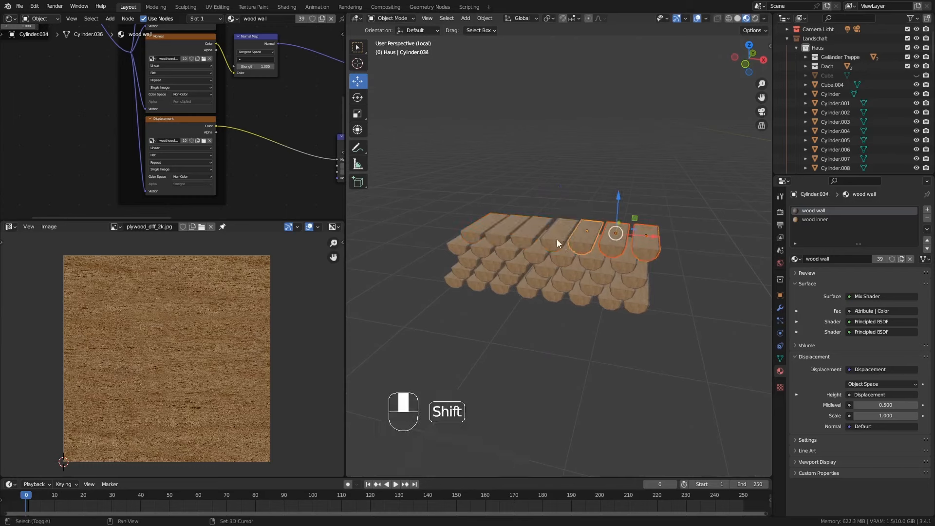
shift+click(557, 239)
shift+click(614, 238)
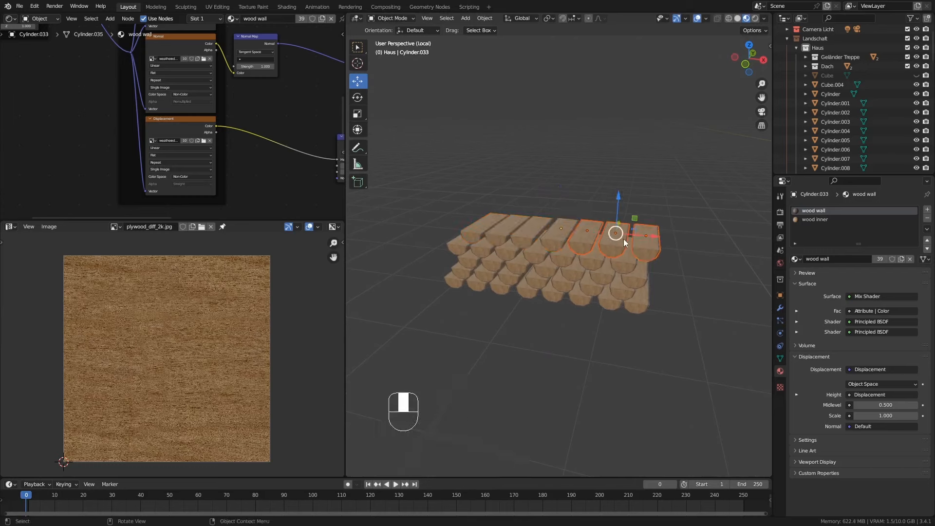
key(shift+d)
drag(618, 203, 618, 196)
drag(647, 233, 567, 224)
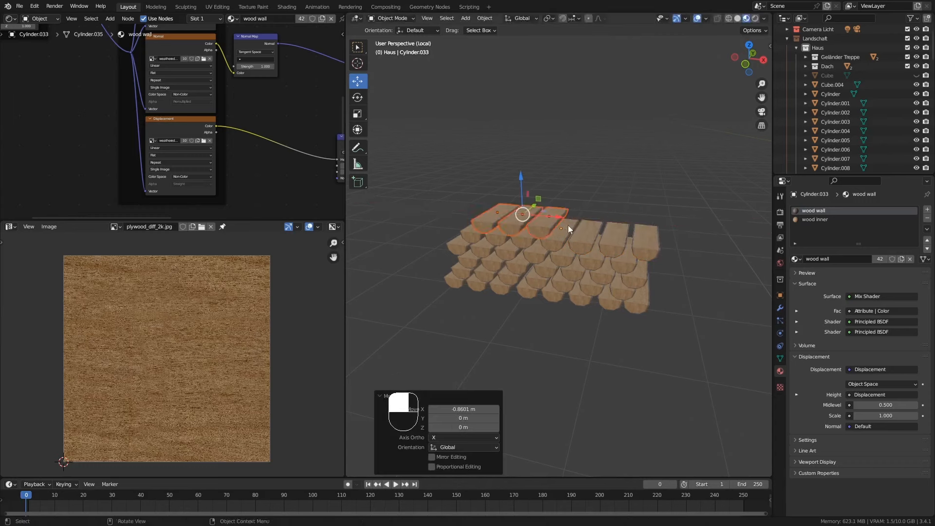
shift+middle_drag(685, 289, 668, 286)
Step: Delete surplus logs at the pile's positive X end so the layers step inward toward the top
click(636, 247)
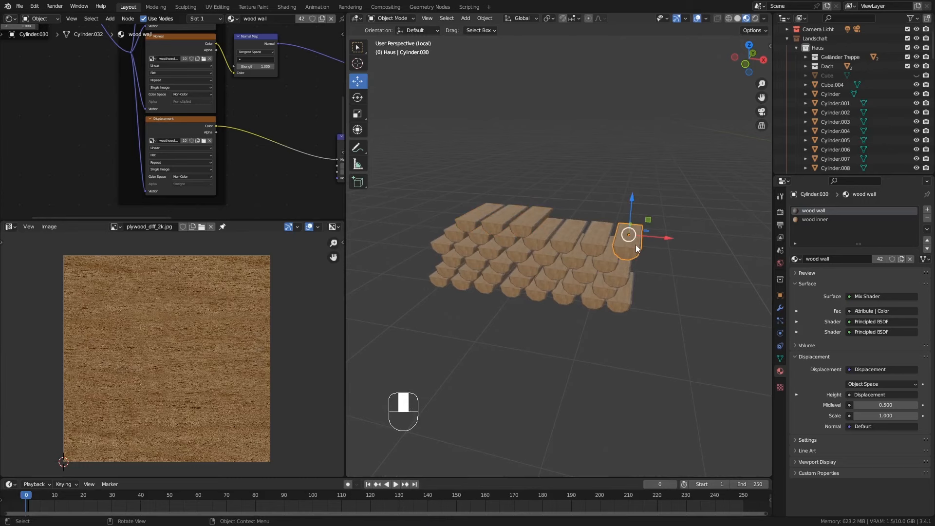
key(Delete)
click(597, 245)
key(Delete)
click(608, 268)
key(Delete)
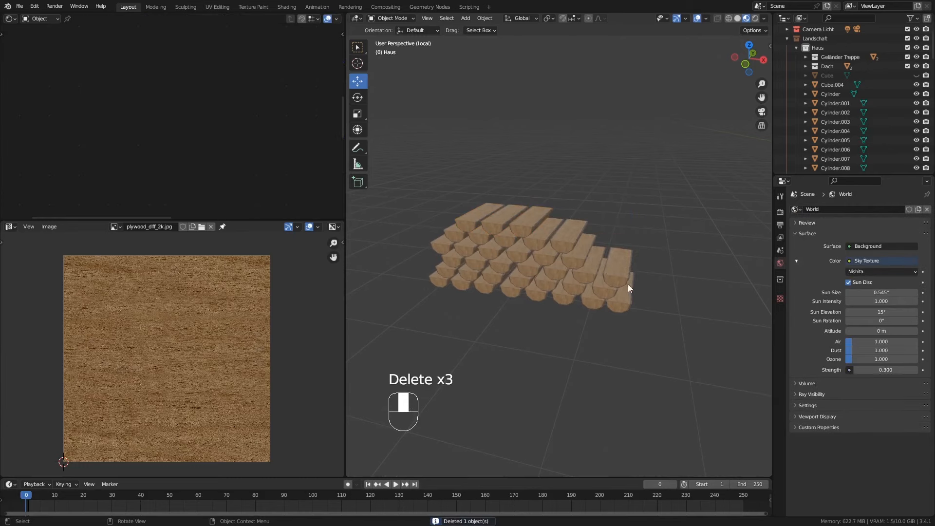
click(616, 302)
key(Delete)
key(Delete)
Step: Delete the surplus upper-layer logs at the pile's negative X end to taper that side
click(457, 235)
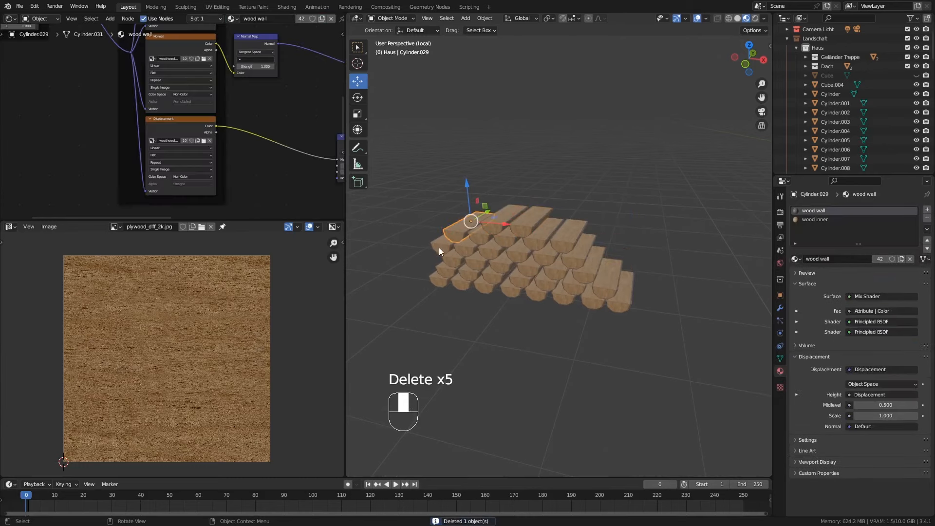
key(Delete)
click(439, 248)
mouse_move(531, 304)
middle_down()
mouse_move(480, 258)
mouse_move(510, 295)
mouse_move(486, 291)
mouse_move(528, 290)
middle_up()
key(Delete)
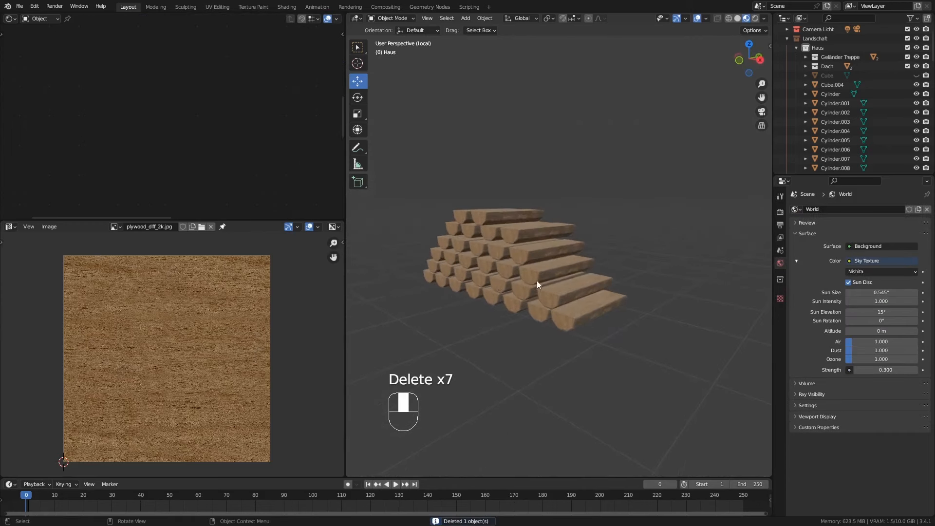
Step: Select all the logs and randomize their transform with a Y rotation of -37°
key(a)
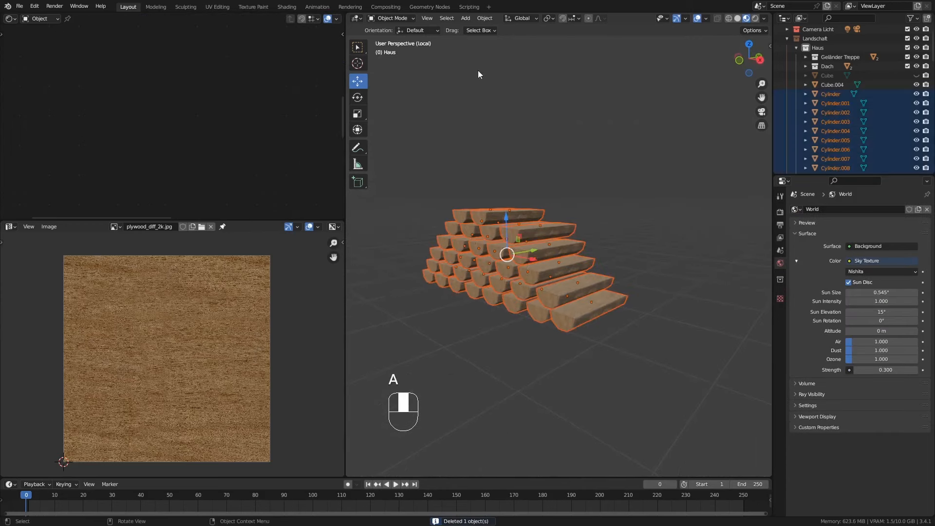
middle_drag(581, 198, 540, 246)
click(478, 18)
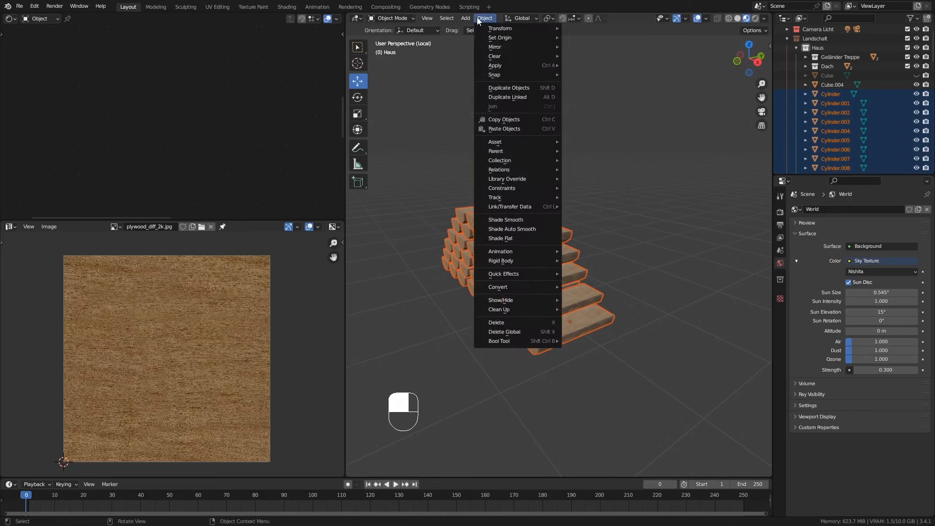
mouse_move(493, 29)
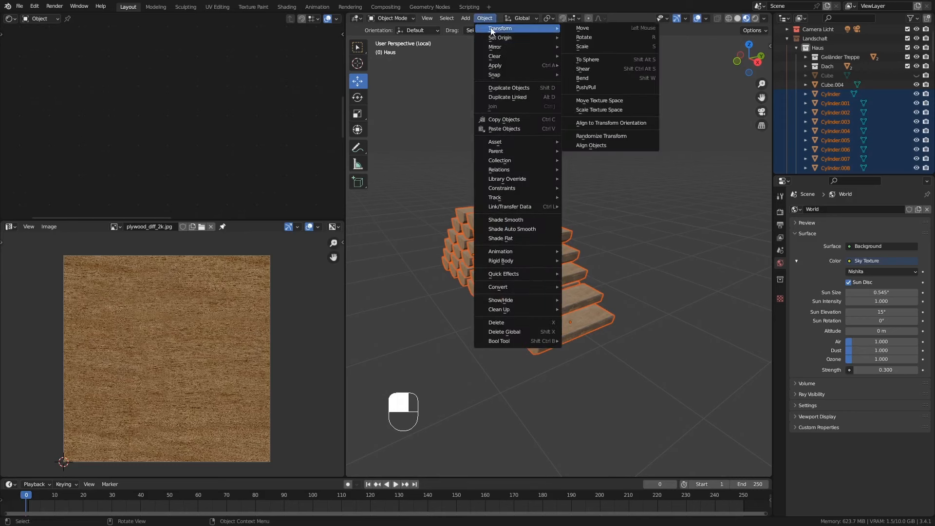
click(619, 136)
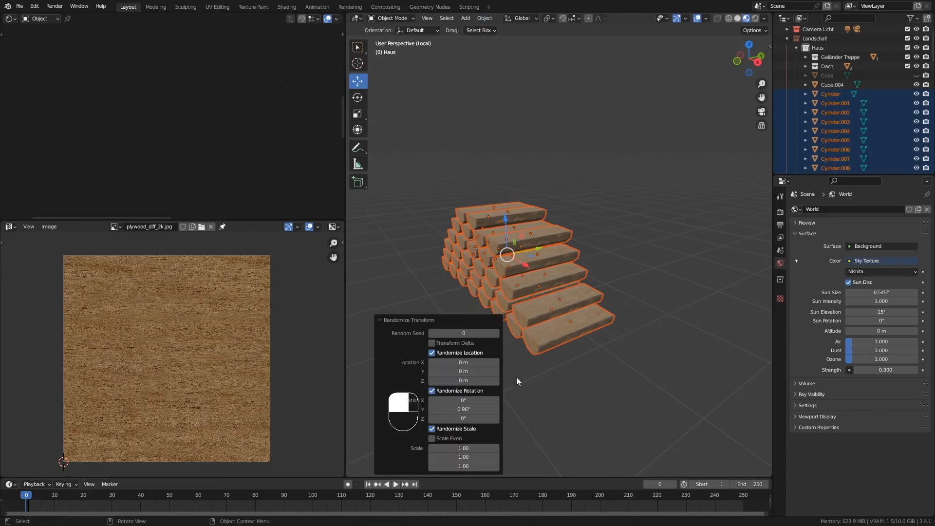
middle_drag(513, 264, 521, 267)
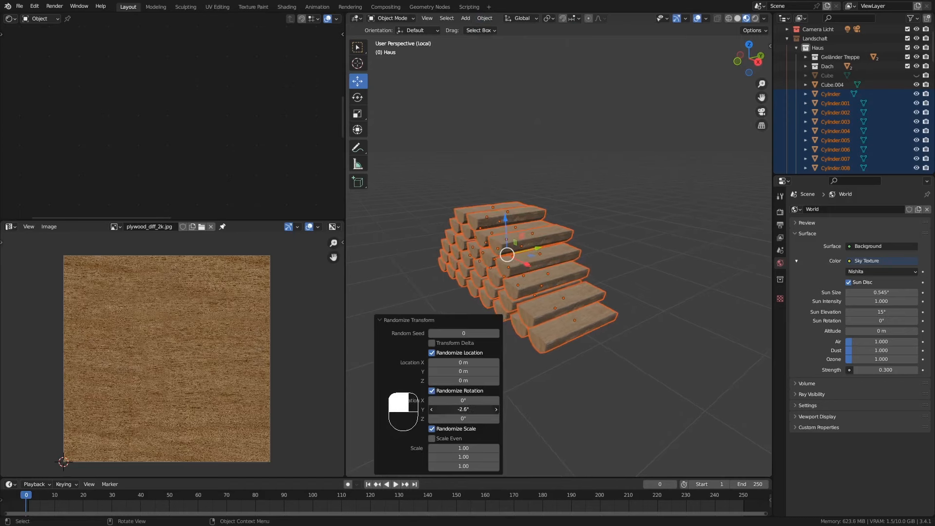
drag(463, 409, 365, 410)
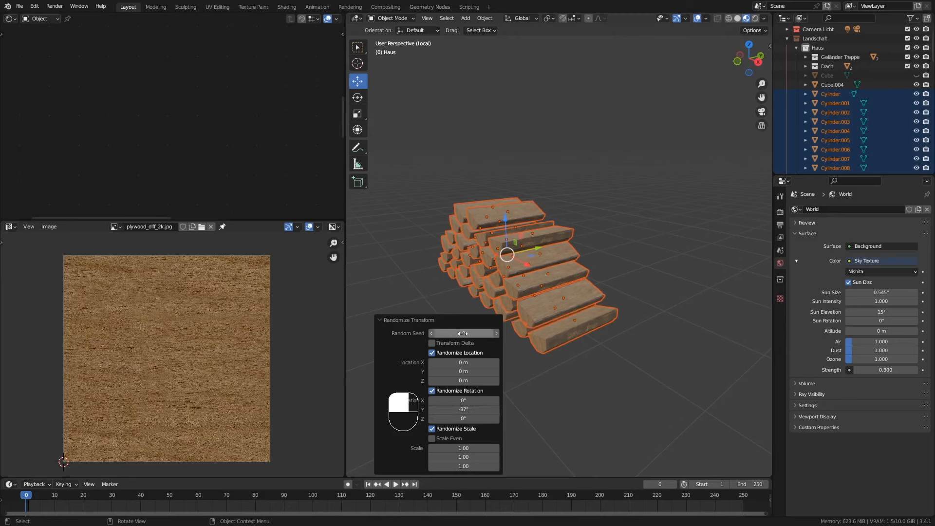
Step: Set the random seed of the randomized log rotation to 6
click(497, 333)
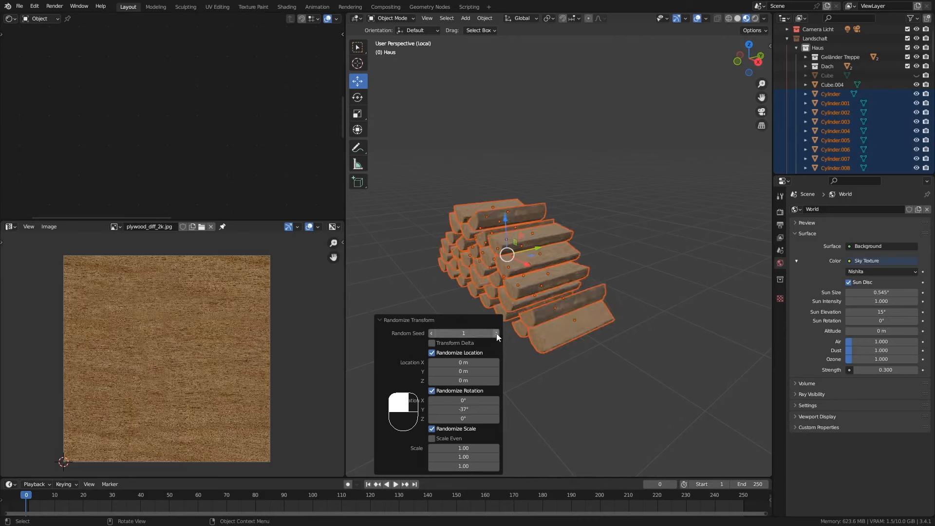
click(497, 334)
click(497, 333)
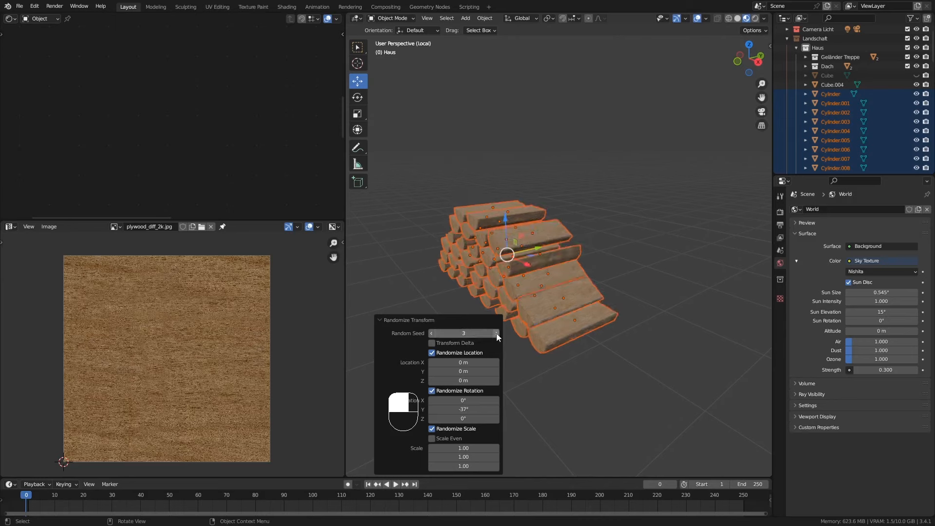
click(497, 333)
click(496, 334)
click(497, 334)
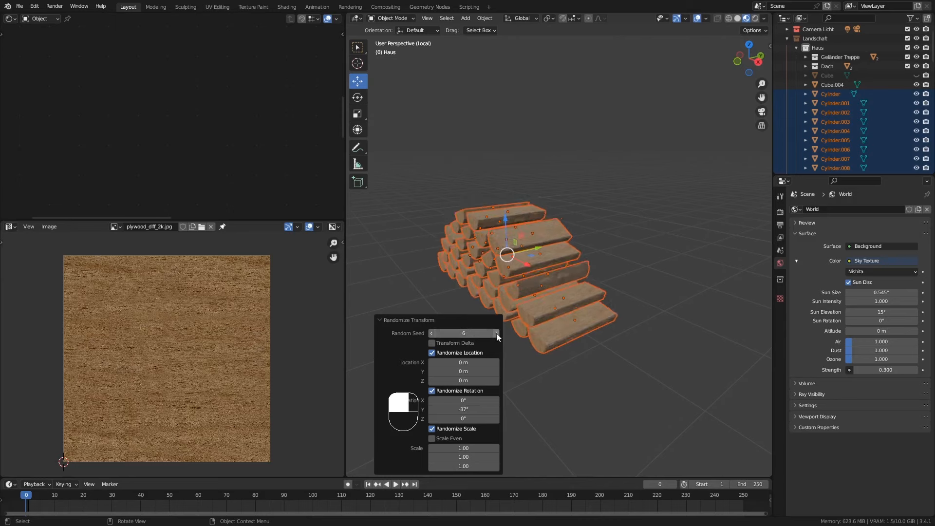
middle_drag(575, 282, 492, 253)
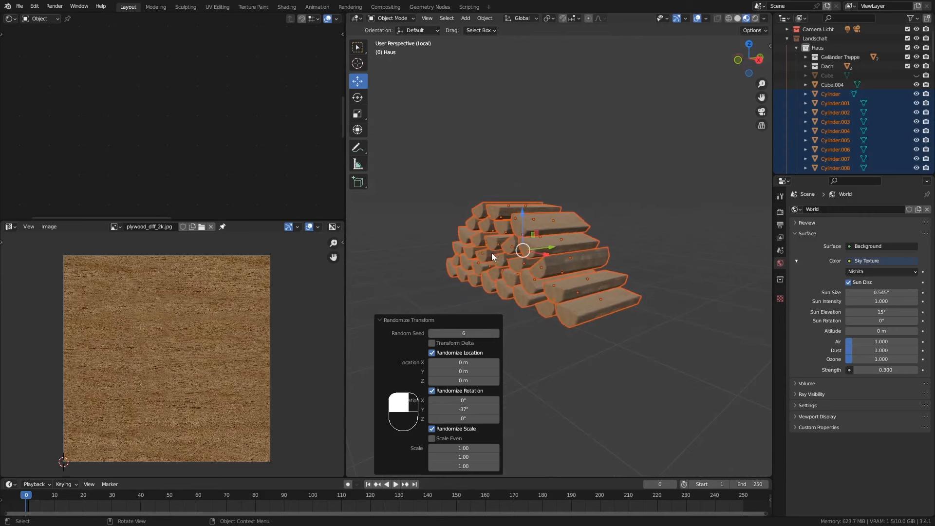
Step: In front view, nudge the bottom row's third log from the positive X end and the second-row log above it into closer contact
ctrl+middle_drag(567, 309, 548, 203)
click(549, 204)
middle_drag(662, 249, 604, 223)
middle_drag(539, 201, 483, 250)
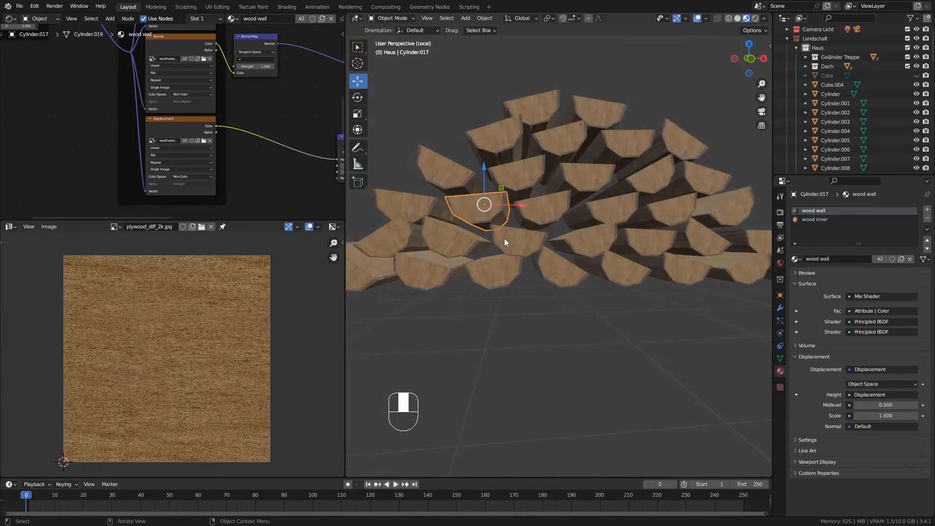
key(KP_3)
key(KP_1)
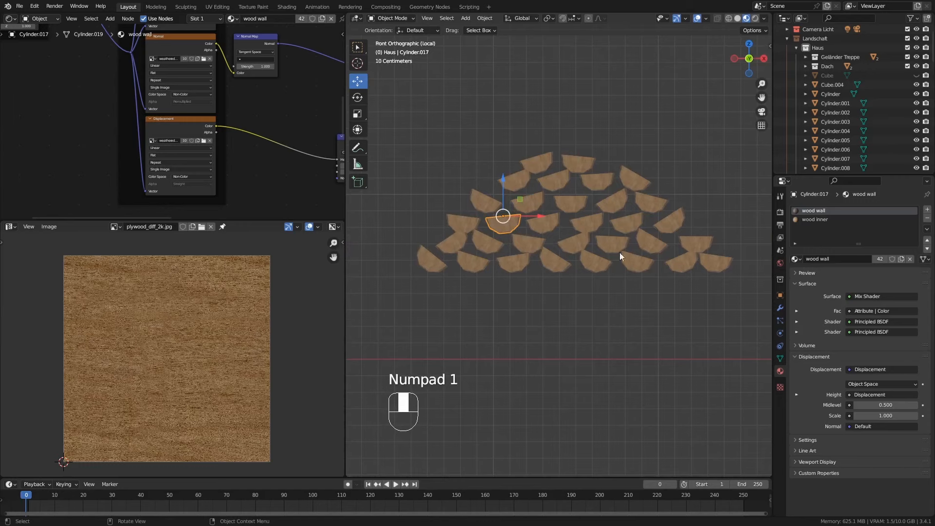
click(631, 260)
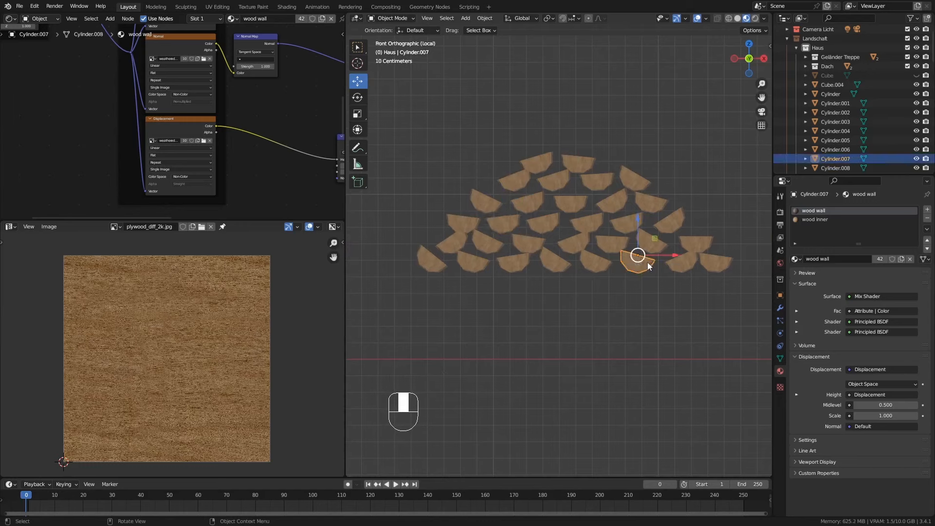
key(g)
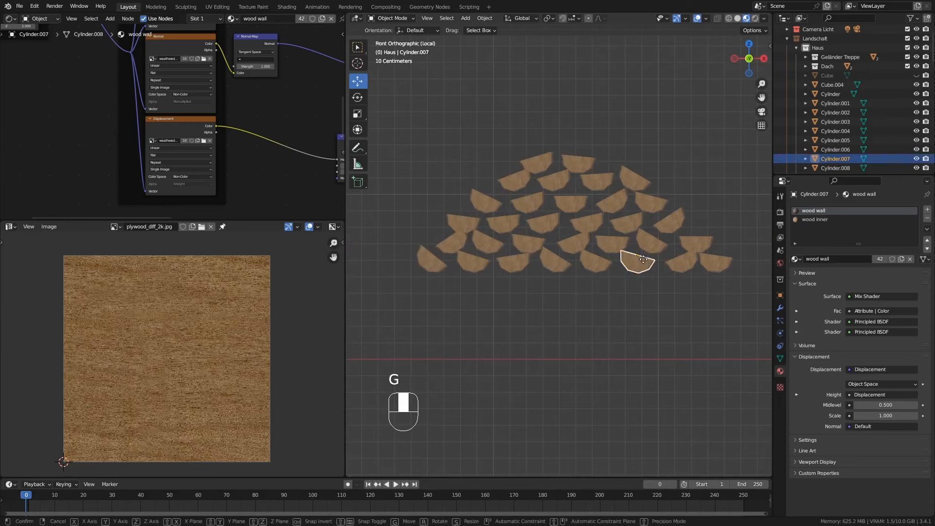
click(651, 261)
click(648, 243)
key(g)
click(650, 245)
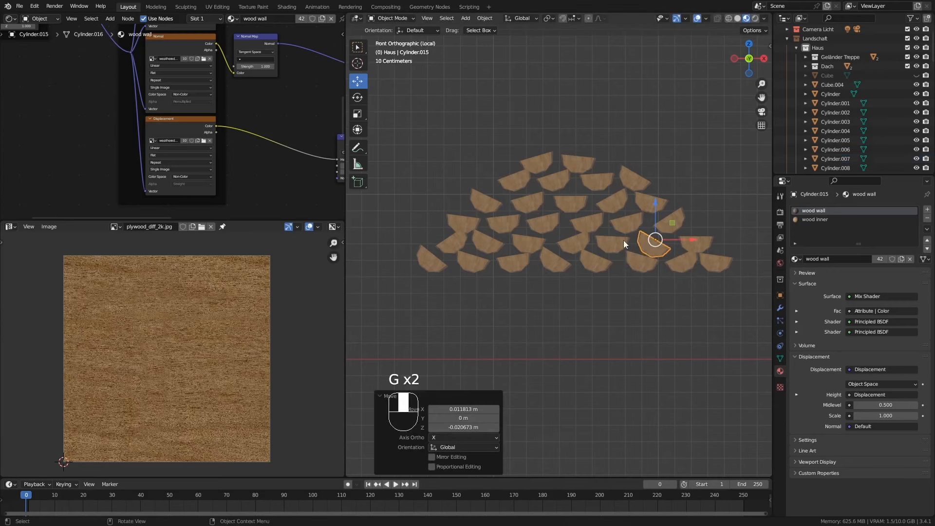
Step: Move two middle logs of the second row slightly down and toward negative X, onto the bottom row
click(609, 244)
key(g)
click(603, 247)
click(574, 244)
key(g)
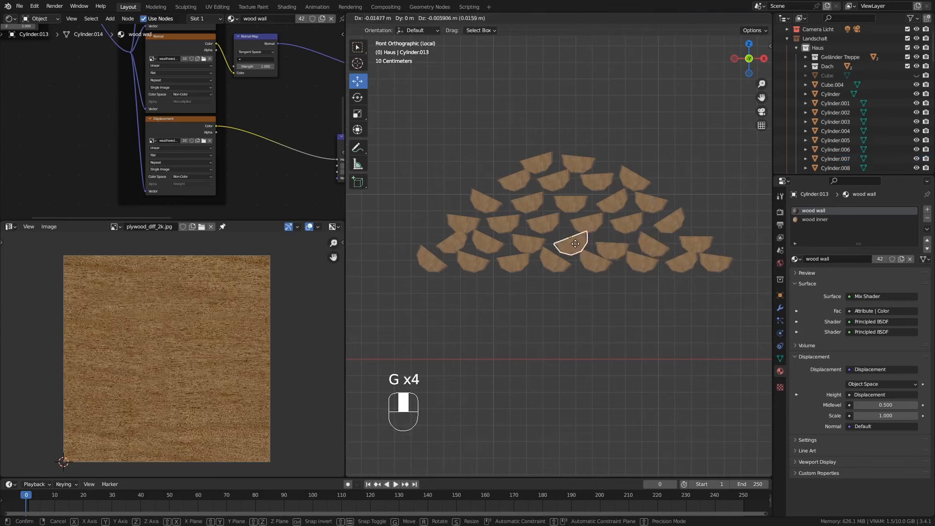
click(568, 245)
Step: Lower two middle logs of the third row into the gaps of the second row, shifting them slightly toward positive X
click(587, 224)
key(g)
click(587, 224)
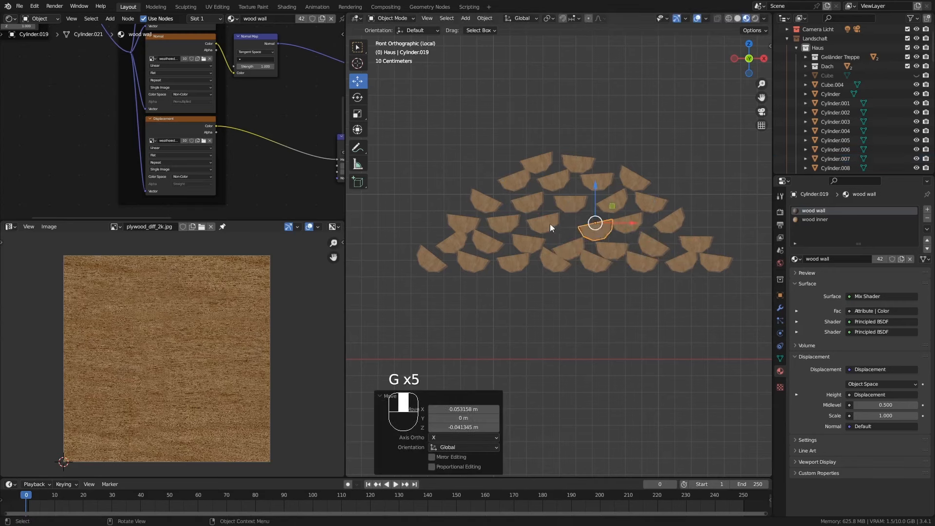
click(549, 225)
key(g)
click(560, 230)
Step: Lower two middle logs of the fourth row onto the third row, shifting them slightly toward positive X
click(568, 211)
key(g)
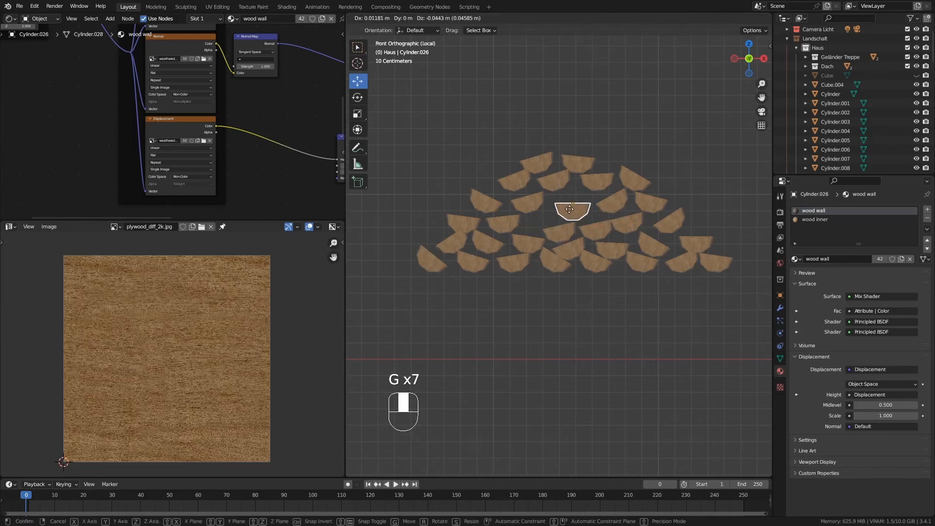
click(551, 198)
key(g)
click(543, 212)
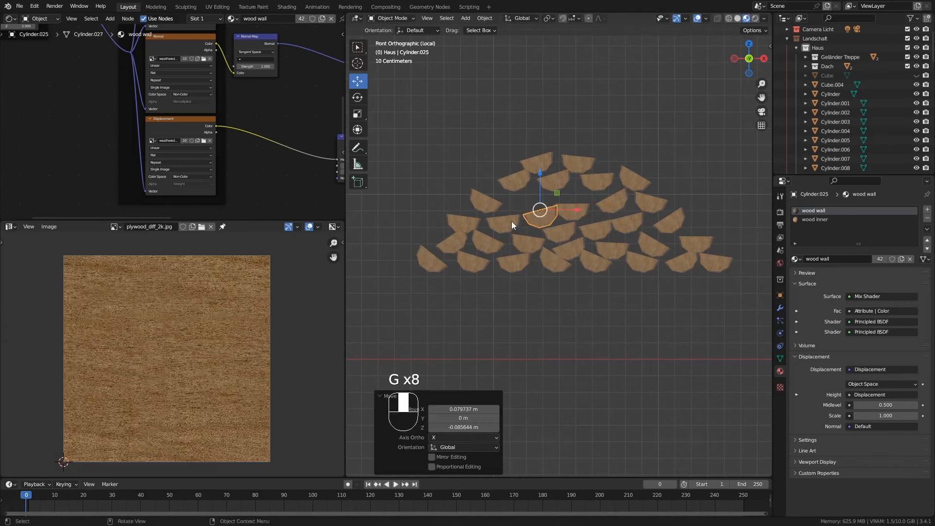
Step: Lower the third row's second log from the negative X end and the second-row log beneath it to close the gaps
click(511, 221)
key(g)
click(492, 241)
key(g)
click(461, 247)
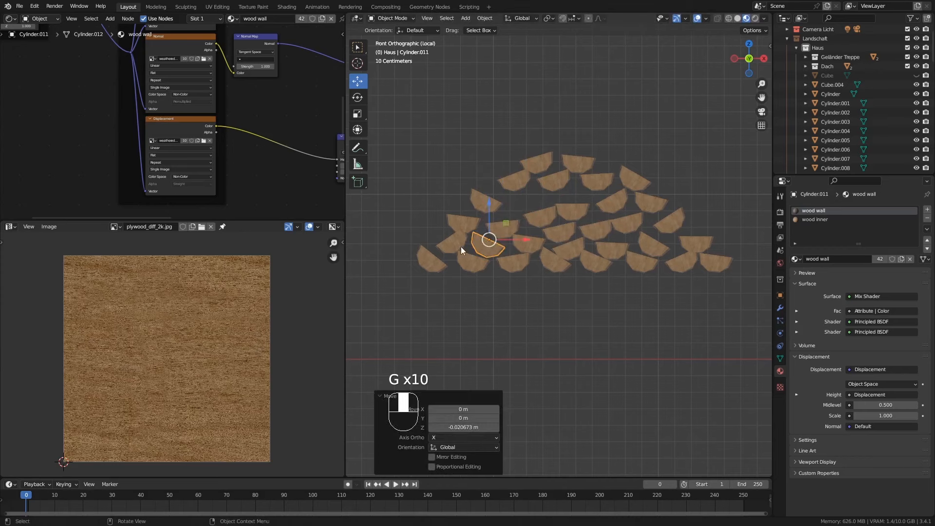
Step: Reposition the negative X end logs of the second, third and fourth rows snugly against their neighbours
click(450, 243)
key(g)
click(451, 246)
click(464, 226)
key(g)
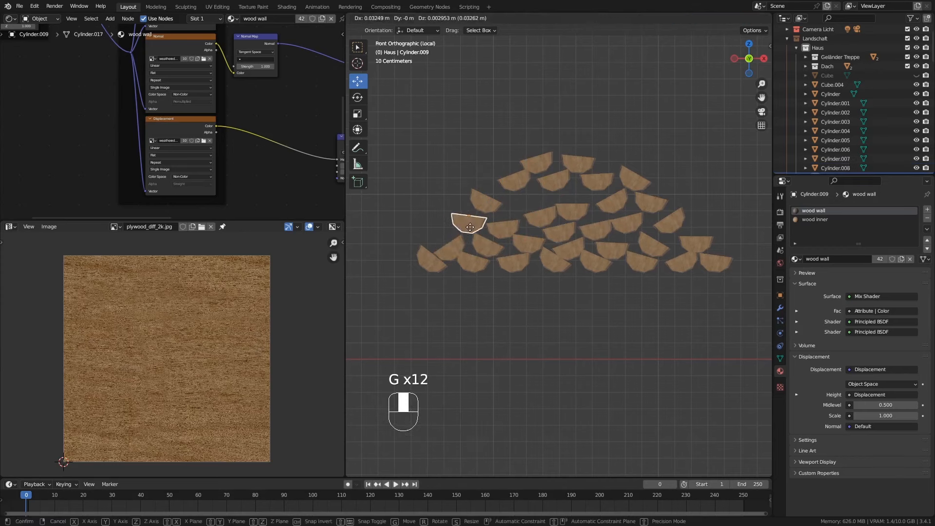
click(469, 210)
key(g)
click(494, 208)
Step: Lower three fifth-row logs and the top row's negative-X log onto the logs beneath them, closing the gaps
click(516, 186)
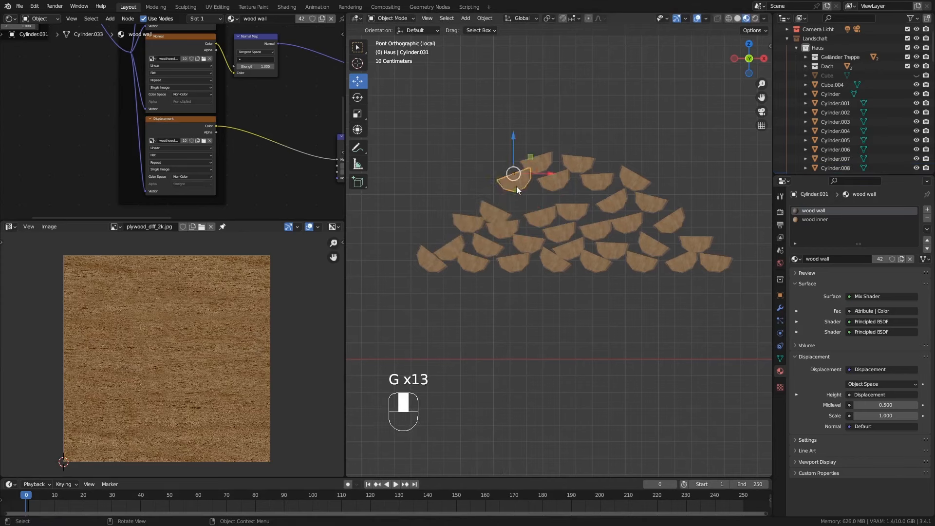
key(g)
click(521, 208)
click(542, 177)
key(g)
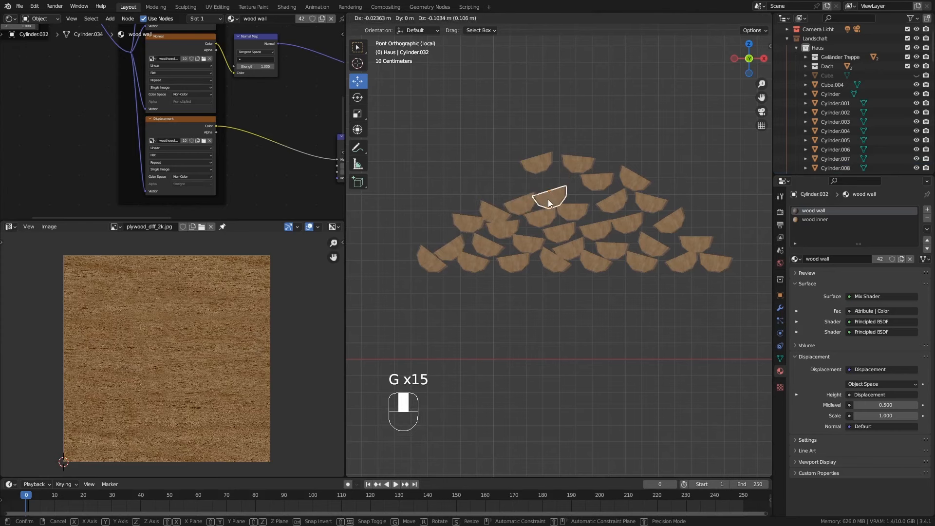
click(548, 199)
key(g)
click(543, 194)
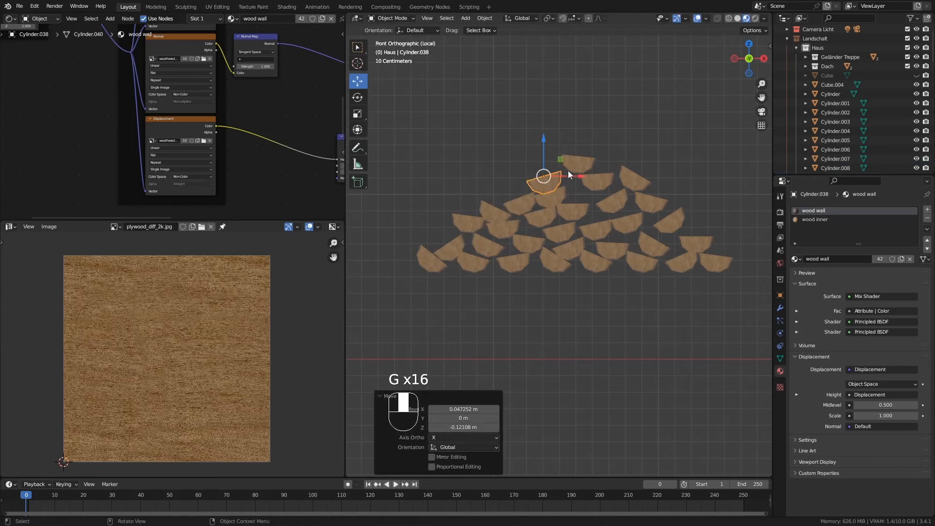
click(581, 166)
key(g)
click(588, 184)
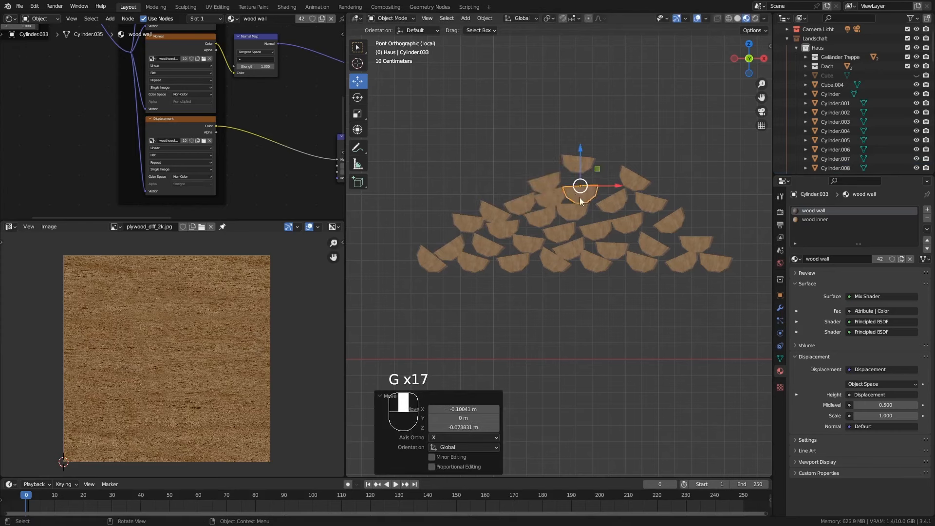
Step: Move two fourth-row logs and a third-row log on the positive X side down and inward against the pile
click(609, 208)
key(g)
click(599, 216)
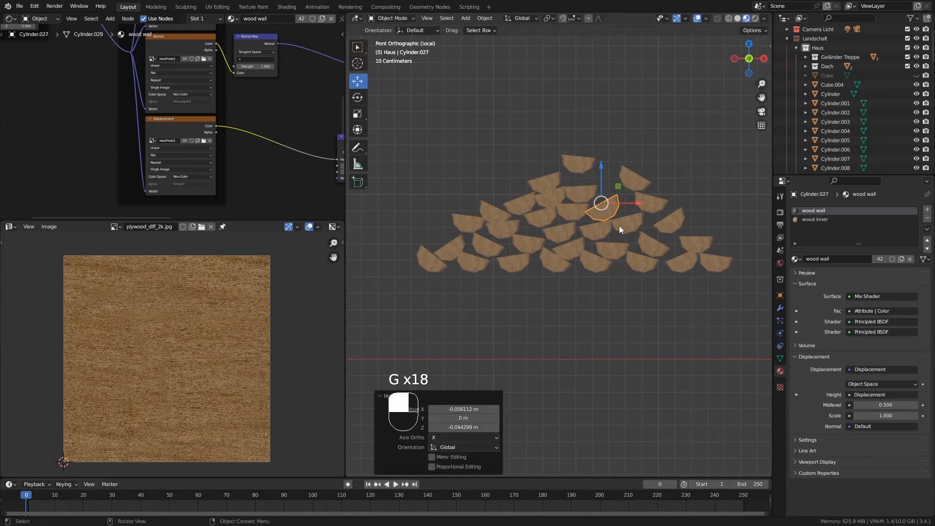
click(619, 226)
key(g)
click(652, 198)
click(652, 198)
key(g)
click(636, 209)
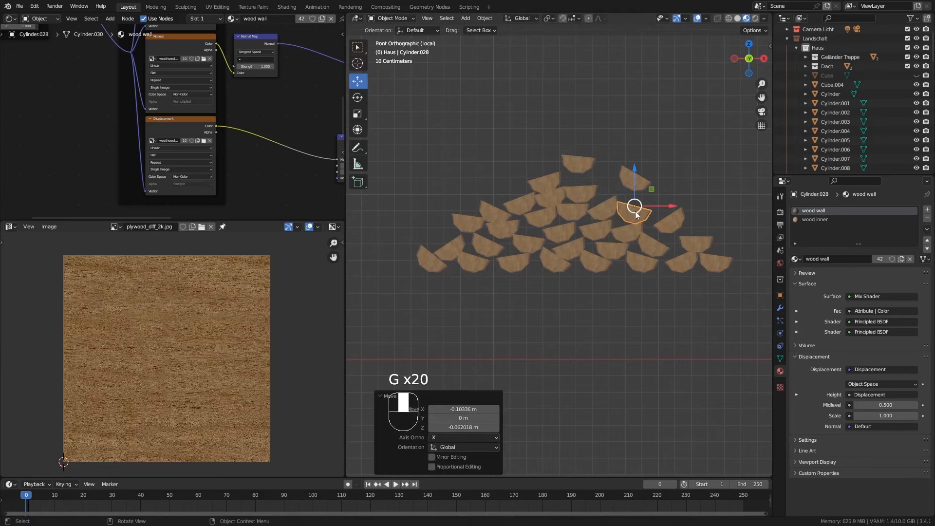
Step: Lower the third row's positive X end log against the pile and move the high log above it down to the fourth row's end
key(g)
click(674, 225)
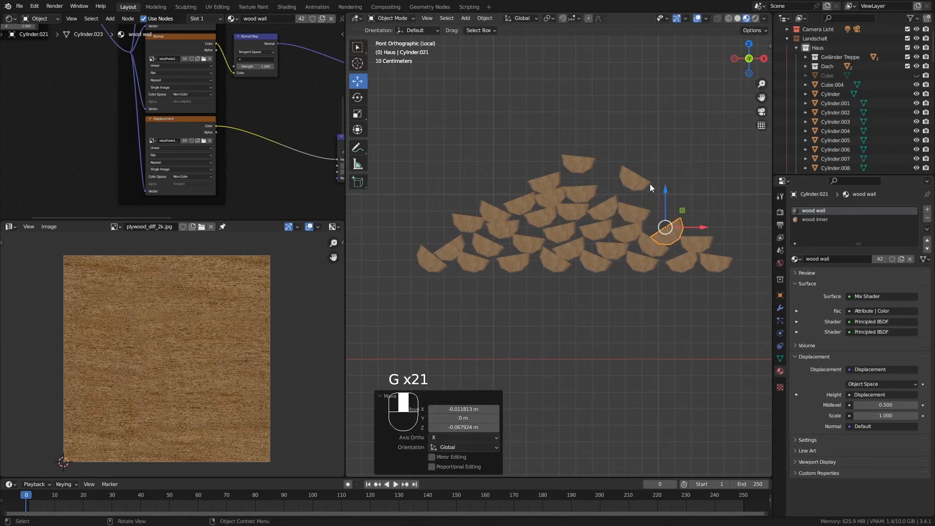
click(636, 175)
key(g)
click(673, 216)
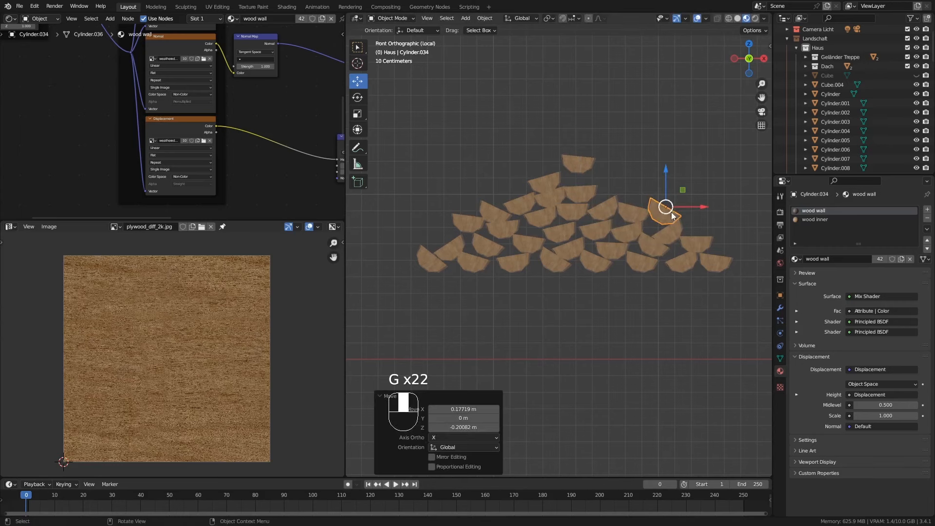
Step: Move the topmost log onto the fifth row's positive X side and slightly lower the third row's negative X end log
click(575, 162)
key(g)
click(628, 187)
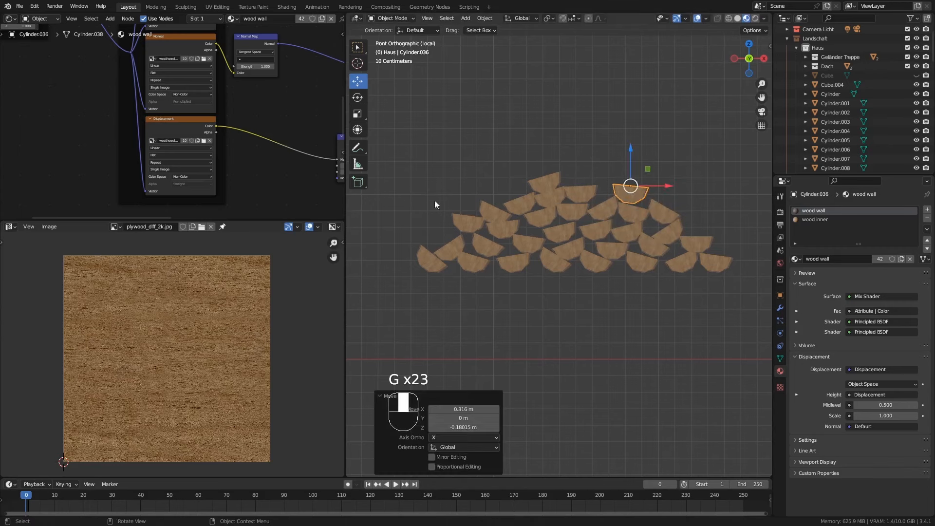
click(471, 224)
key(g)
click(470, 226)
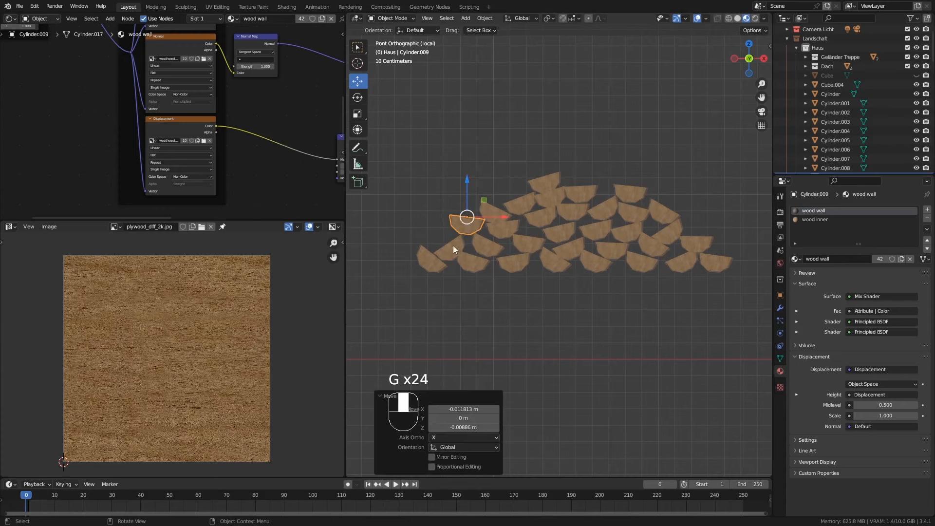
Step: Exit local view, duplicate the fourth row's positive X end log and lay the copy on the ground in front of the pile
middle_drag(616, 223, 585, 255)
click(581, 254)
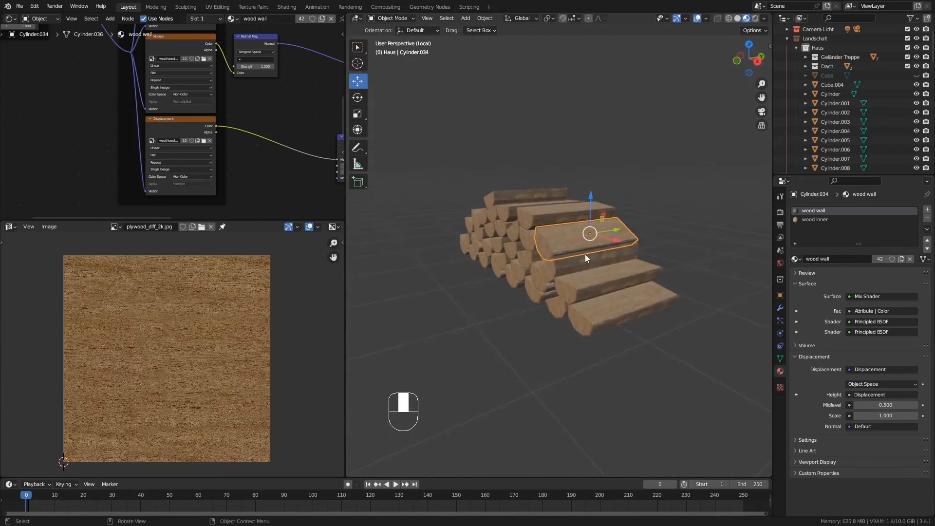
key(KP_Divide)
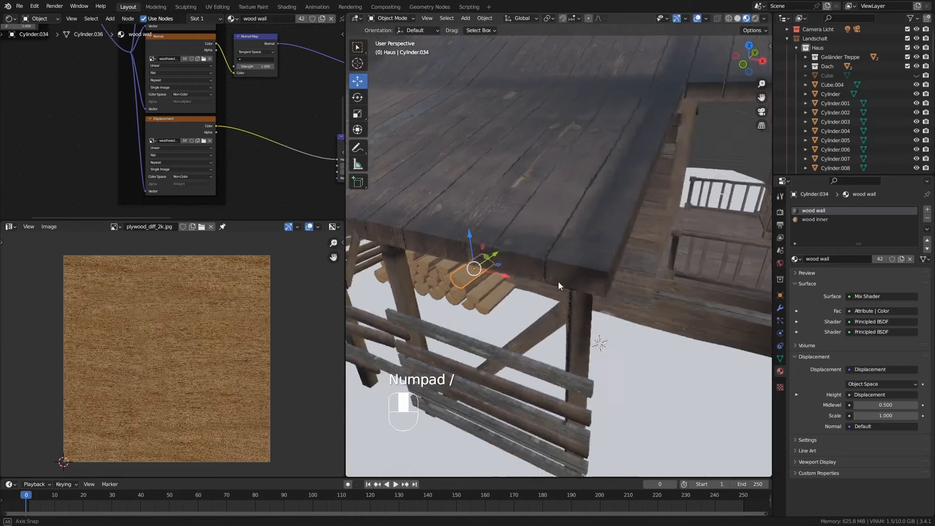
ctrl+middle_drag(475, 300, 484, 259)
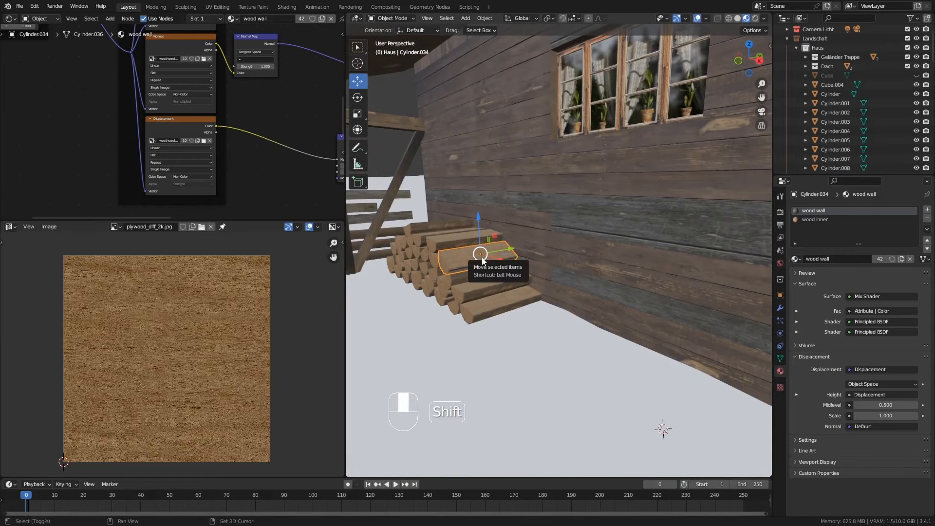
key(shift+d)
click(481, 257)
drag(506, 263, 602, 294)
drag(578, 247, 579, 293)
Step: Duplicate the ground log, move the copy about -0.44 m along X towards the pile and rotate it 24.5° around Z
middle_drag(645, 347, 607, 343)
key(shift+d)
click(601, 333)
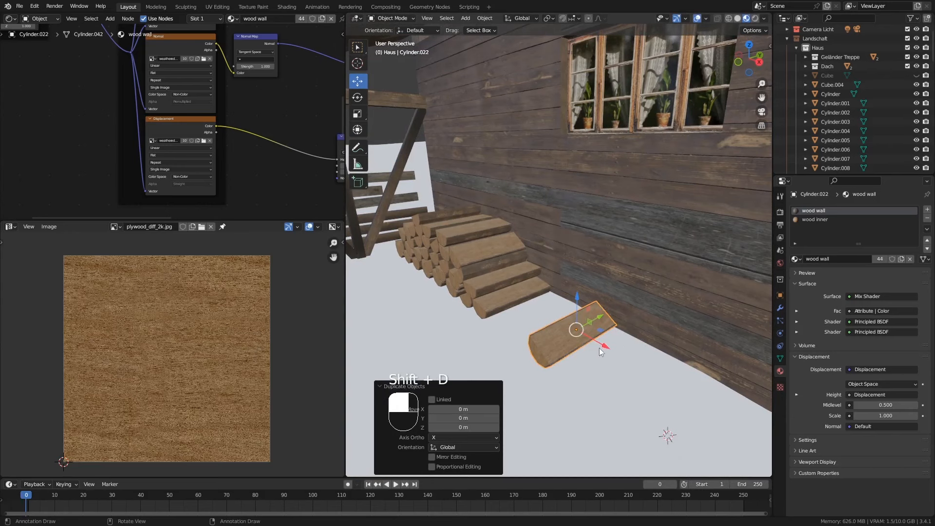
drag(599, 347, 589, 376)
key(r)
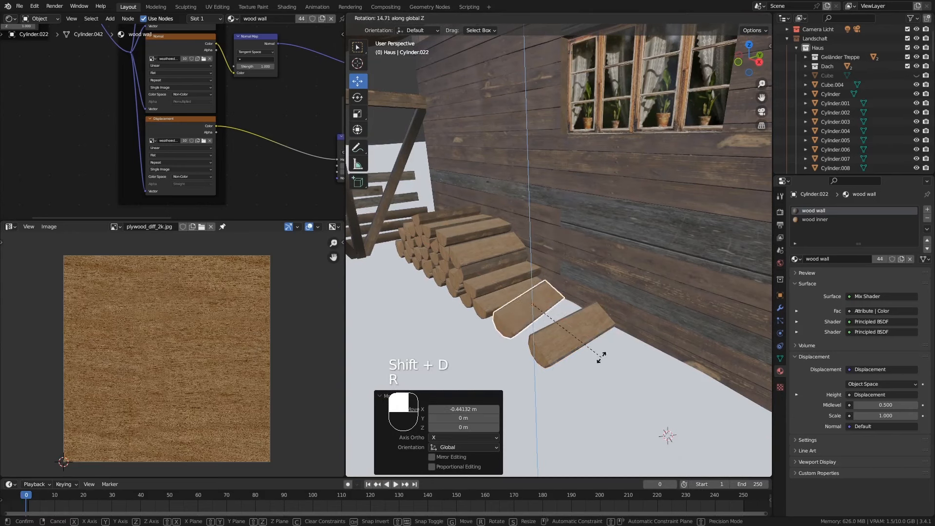
click(604, 332)
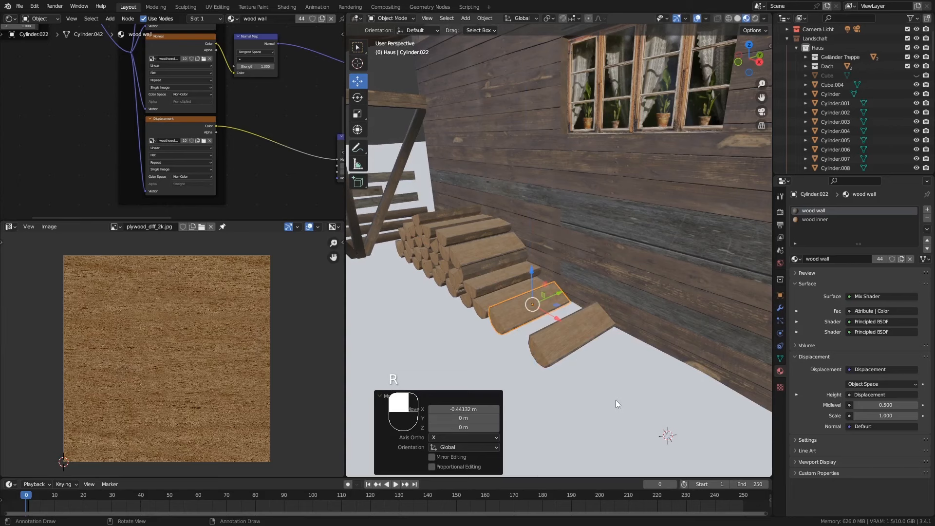
key(r)
click(627, 347)
middle_drag(627, 347, 510, 290)
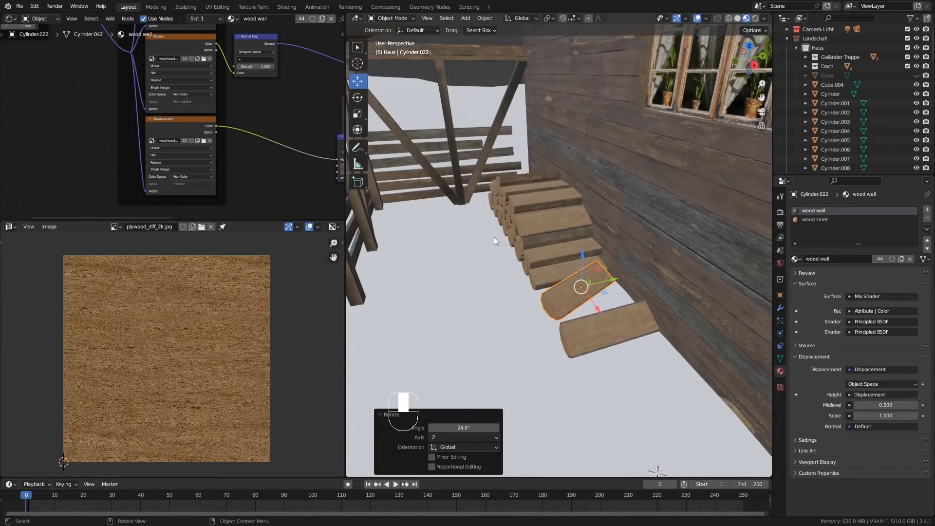
Step: Pull a lower log about 0.066 m and an upper-row log about 0.069 m outward along negative Y to stagger the log ends
ctrl+middle_drag(494, 237, 528, 183)
shift+middle_drag(463, 302, 507, 230)
middle_drag(512, 180, 534, 209)
click(533, 196)
click(533, 197)
drag(616, 170, 604, 170)
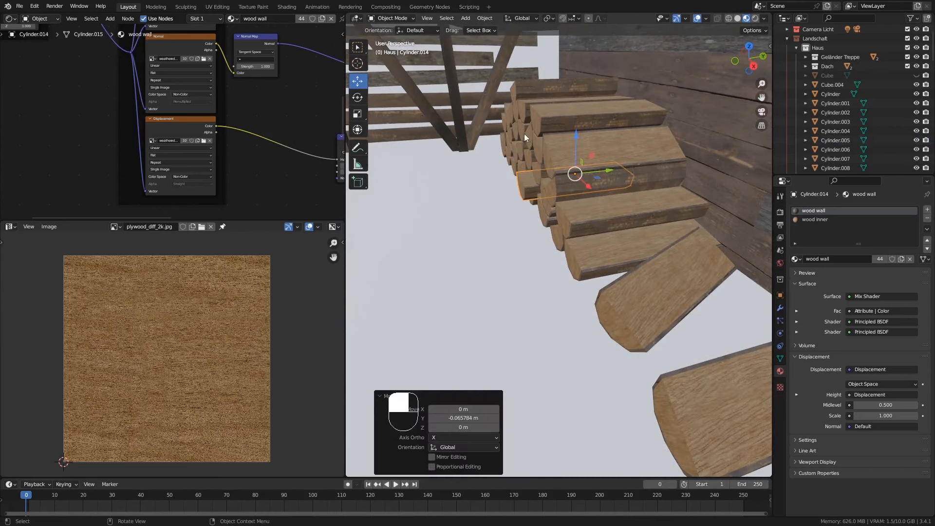
key(shift+d)
click(551, 124)
middle_drag(552, 124, 520, 180)
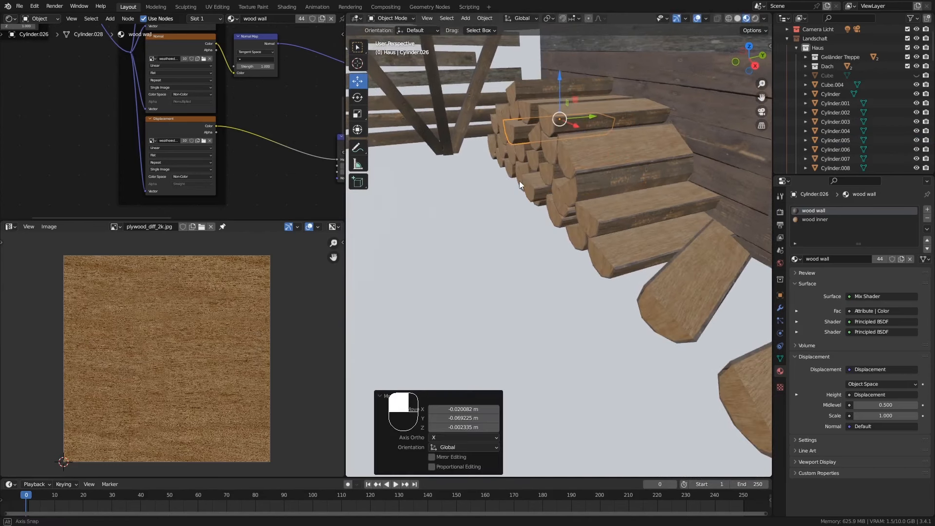
Step: Shift two more lower logs outward from the wall and pull a top-row log about 0.05 m along negative Y
click(516, 174)
click(610, 225)
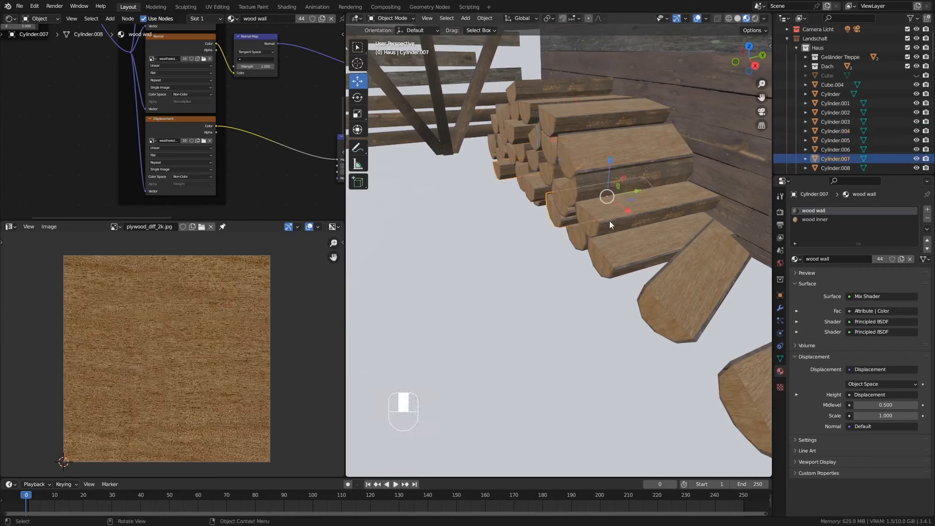
key(shift+d)
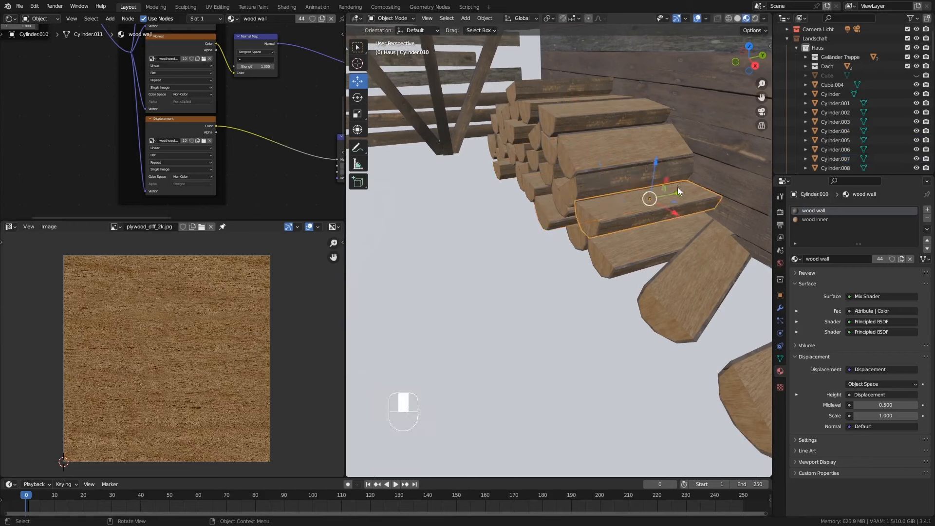
click(662, 194)
click(565, 106)
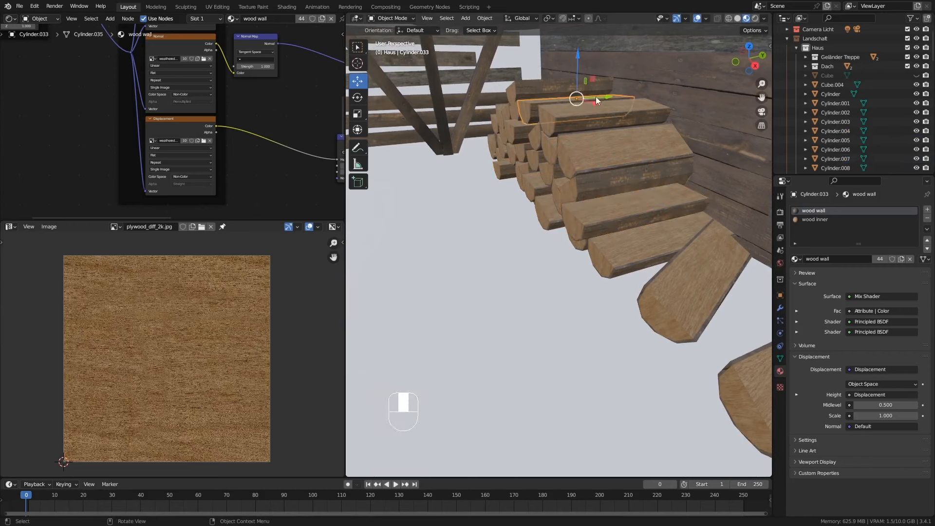
drag(604, 97, 595, 99)
Step: Examine the firewood pile and the two loose logs beside the house from several angles and distances
ctrl+middle_drag(484, 157, 530, 210)
shift+middle_drag(545, 285, 526, 285)
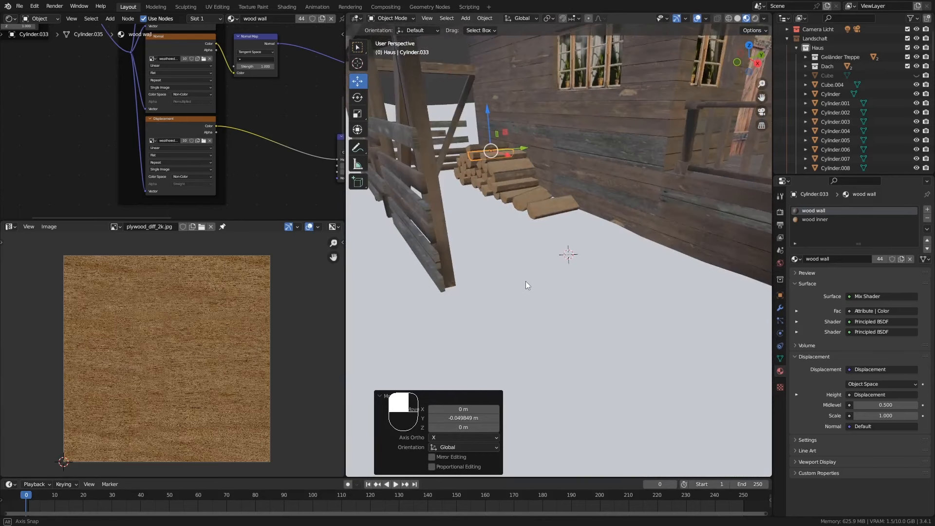
shift+middle_drag(581, 213, 519, 281)
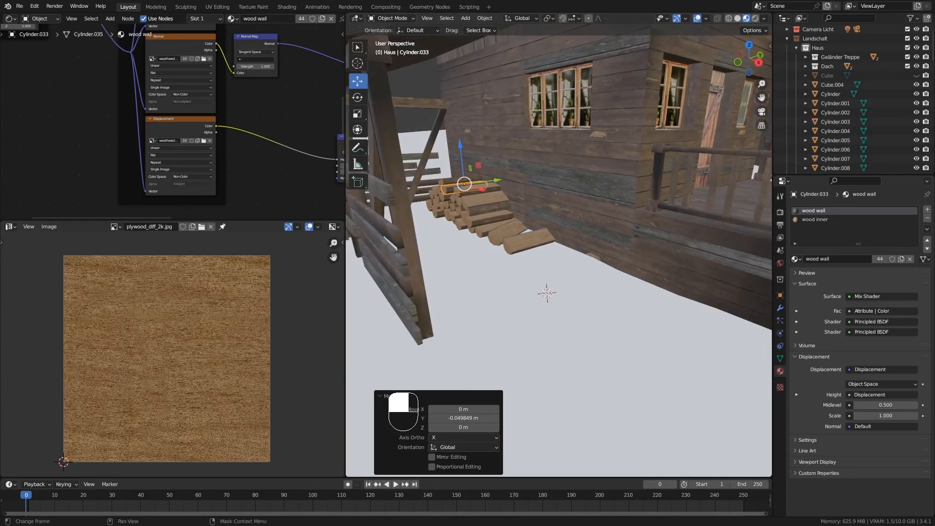
middle_drag(564, 304, 557, 298)
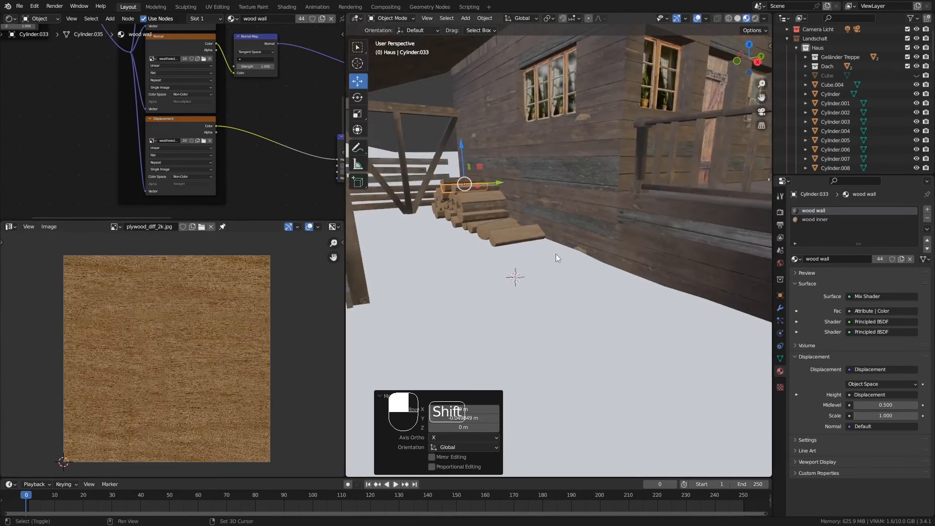
shift+middle_drag(548, 229, 560, 287)
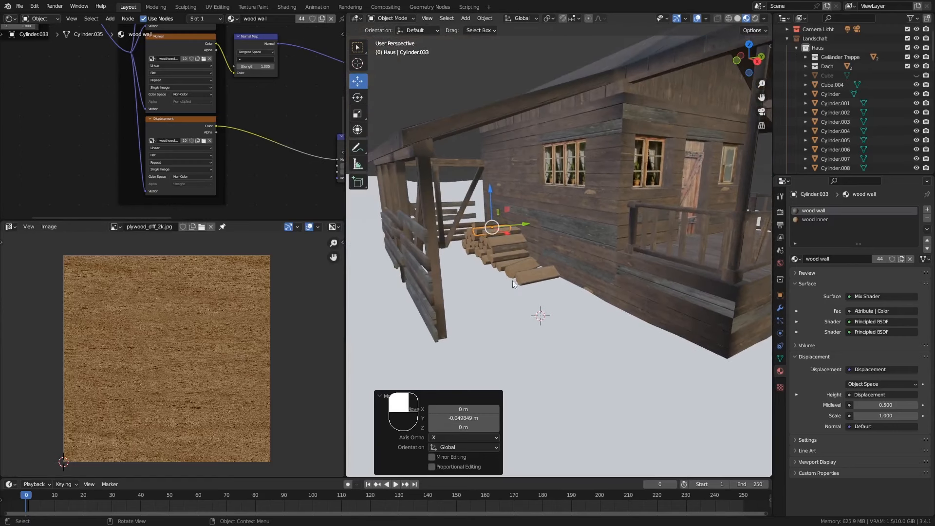
middle_drag(512, 280, 539, 285)
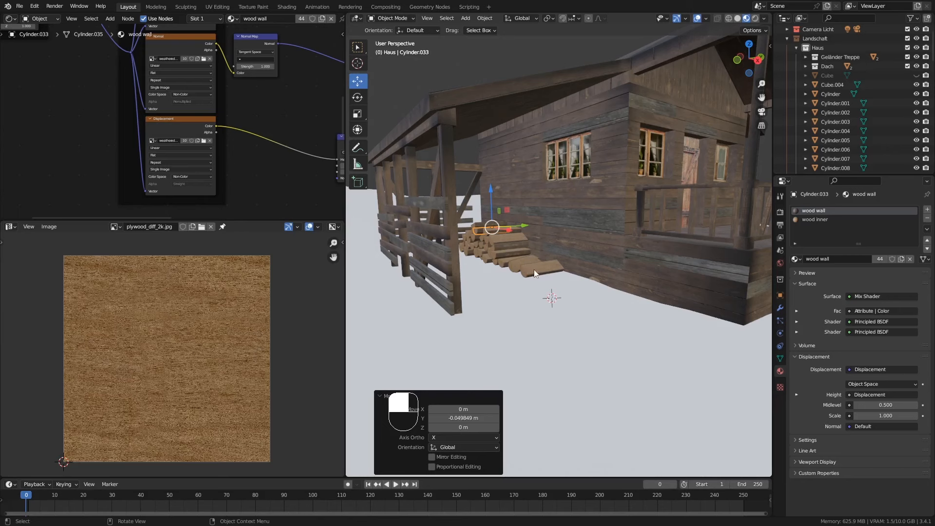
middle_drag(546, 270, 537, 287)
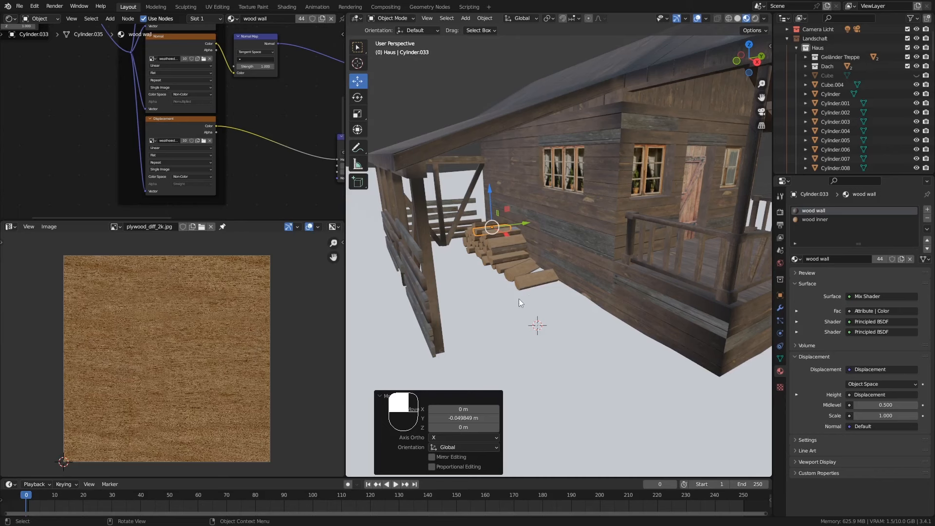
middle_drag(519, 299, 572, 259)
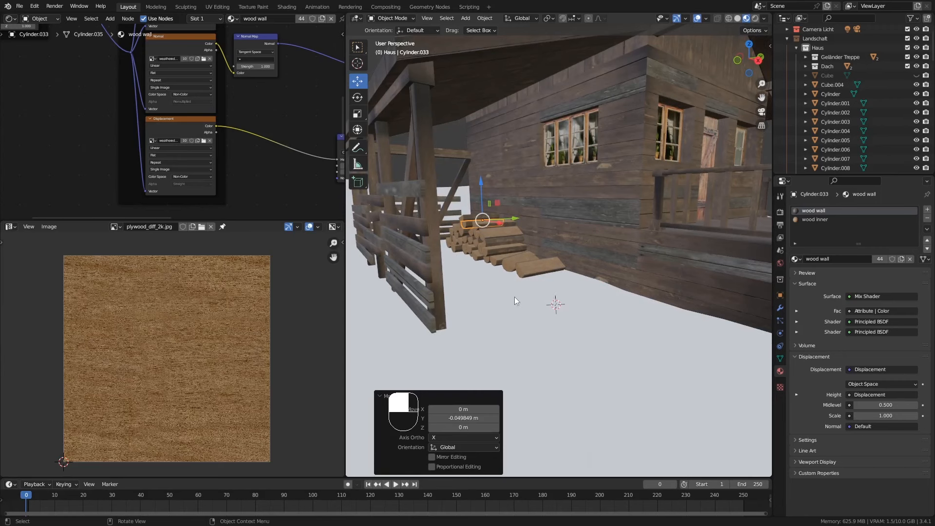
mouse_move(682, 203)
middle_down()
mouse_move(673, 203)
mouse_move(686, 195)
middle_up()
Step: Create a new collection inside the Haus collection and name it Kaminholz
drag(862, 174, 876, 437)
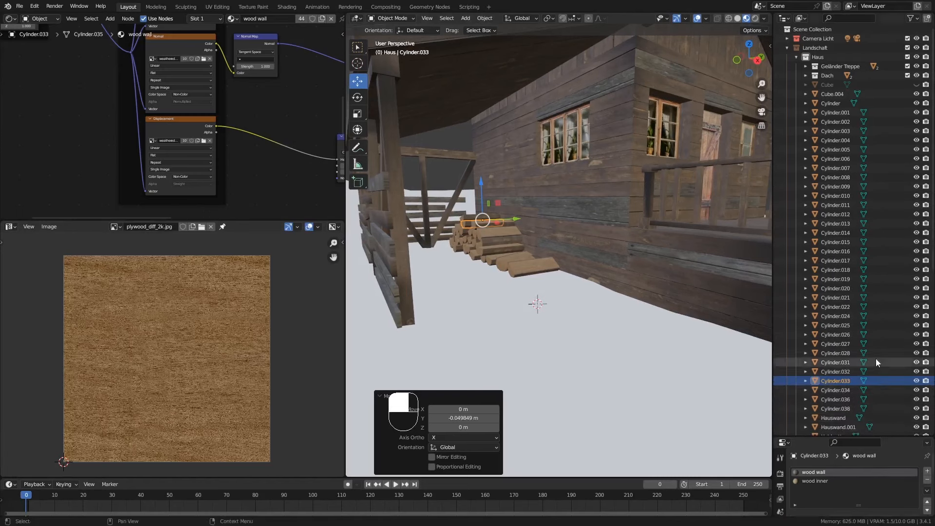
click(822, 58)
right_click(820, 55)
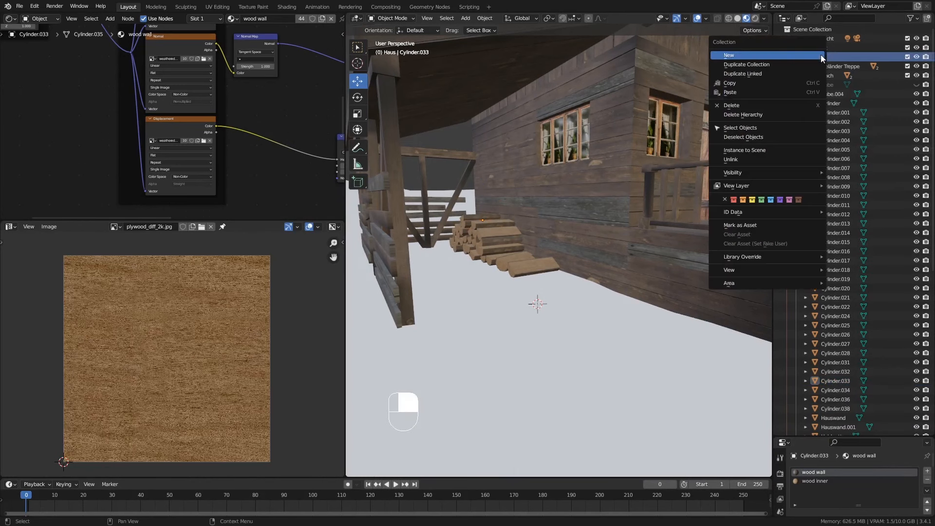
click(821, 55)
double_click(835, 85)
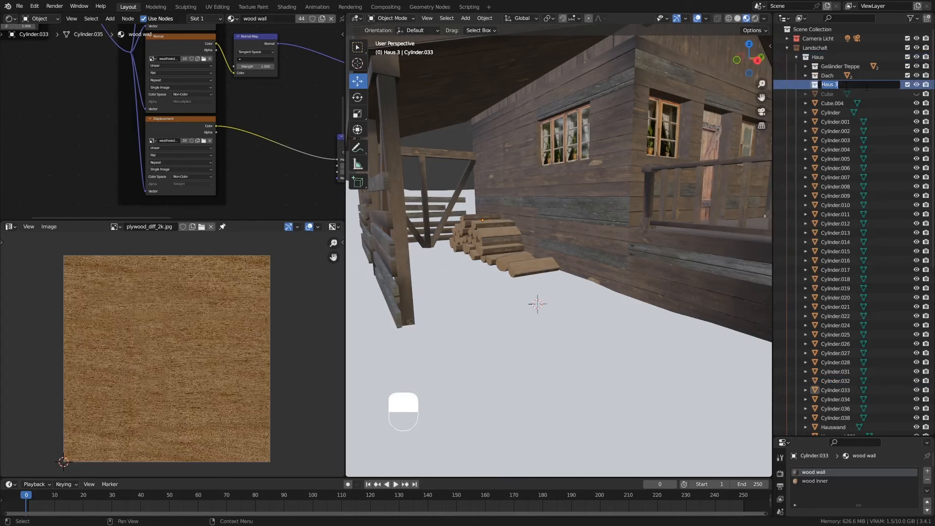
text(Kaminholz)
key(Return)
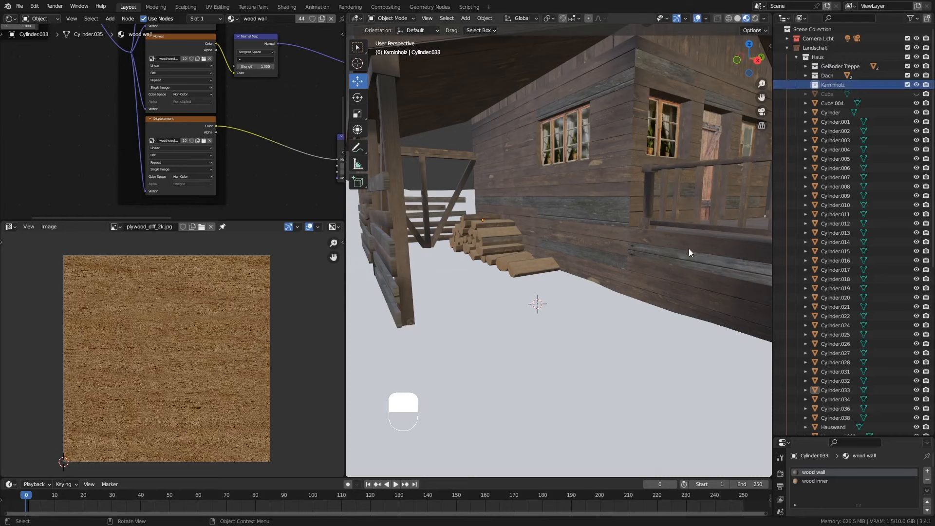
Step: Move the log objects from Cylinder.001 through Cylinder.038 into the Kaminholz collection and collapse it
scroll(881, 391, down, 2)
scroll(880, 390, down, 1)
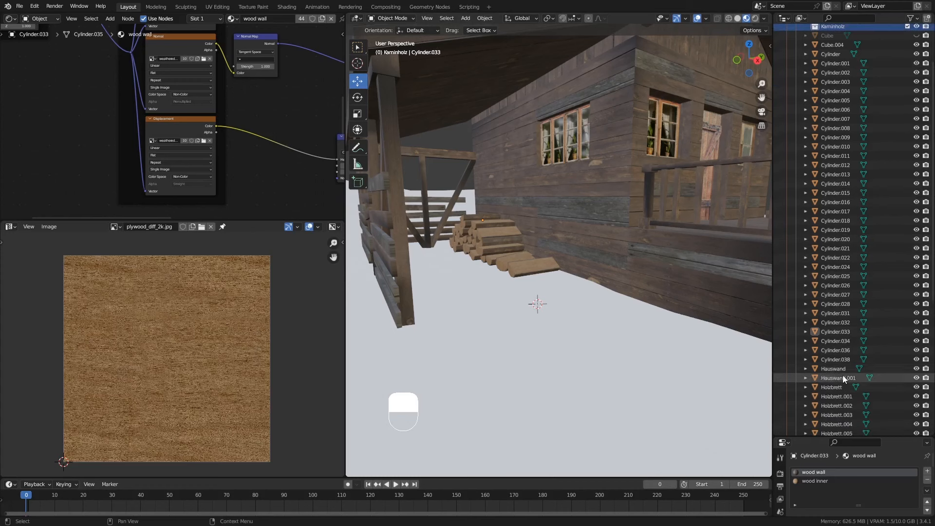
click(840, 359)
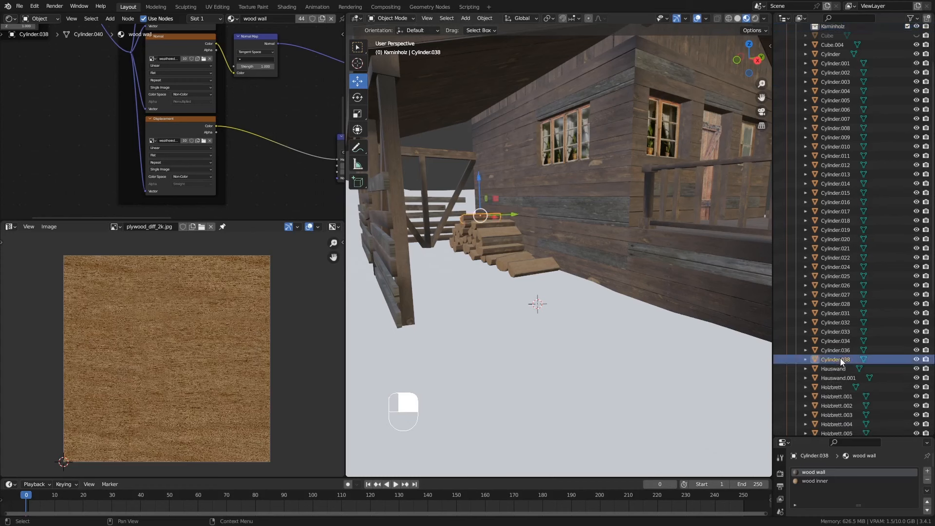
shift+click(838, 65)
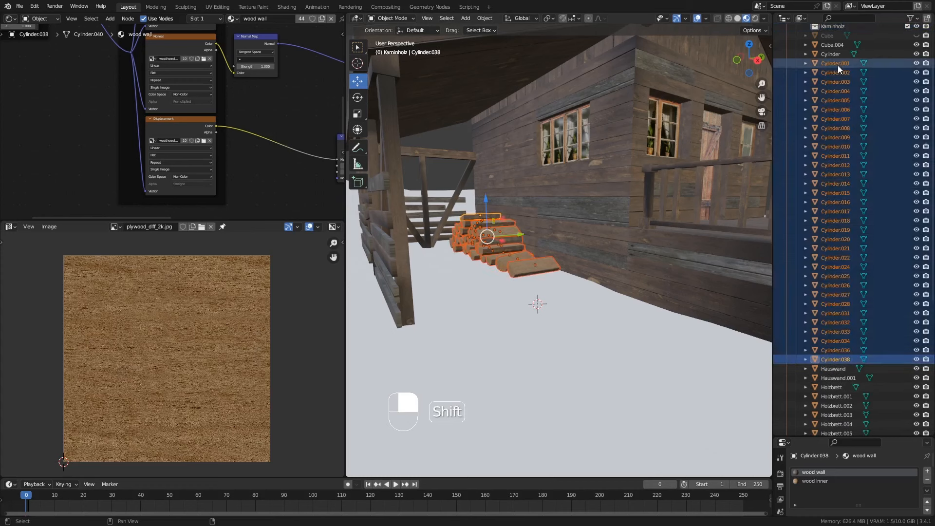
mouse_move(541, 209)
middle_down()
mouse_move(557, 224)
mouse_move(549, 223)
middle_up()
drag(904, 91, 838, 85)
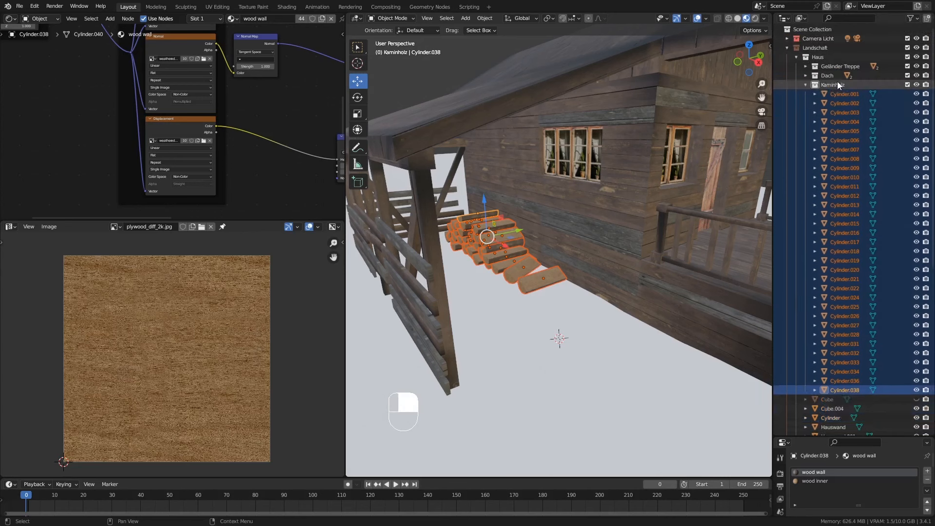
click(805, 84)
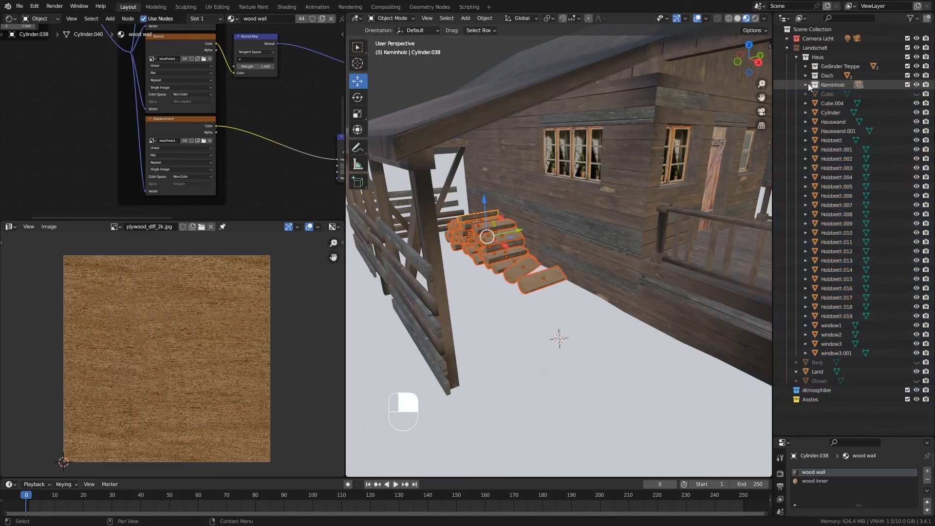
Step: Hide and reshow the Kaminholz collection to check which logs it contains
click(917, 85)
click(917, 84)
click(917, 85)
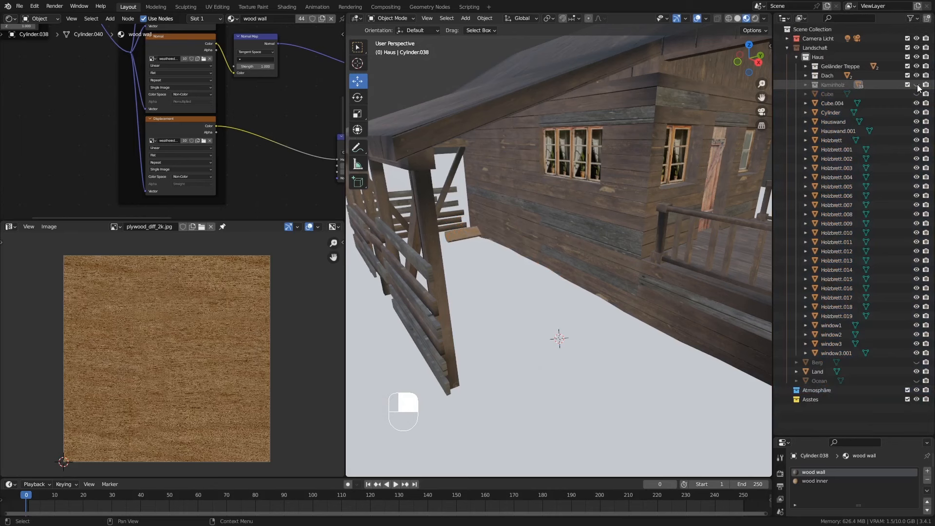
click(917, 85)
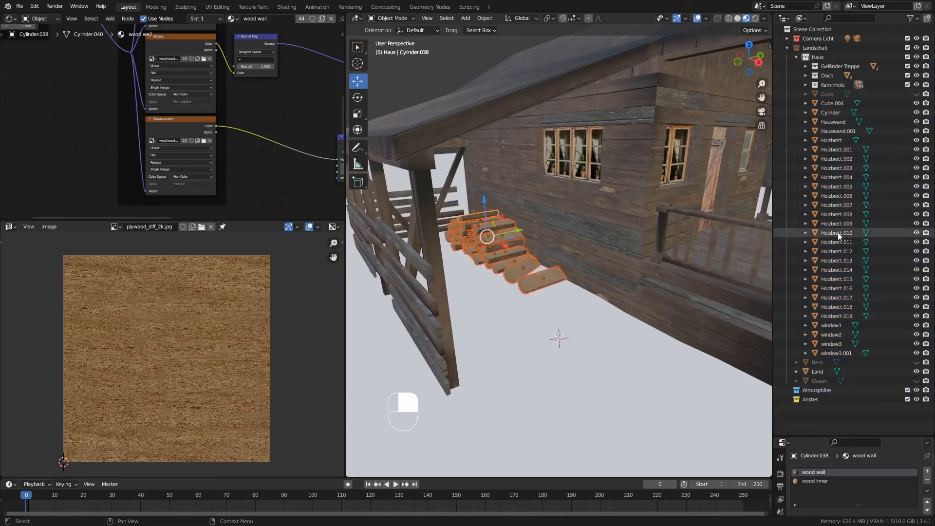
Step: Move the remaining Cylinder log into the Kaminholz collection and toggle the collection off and on as a check
click(833, 112)
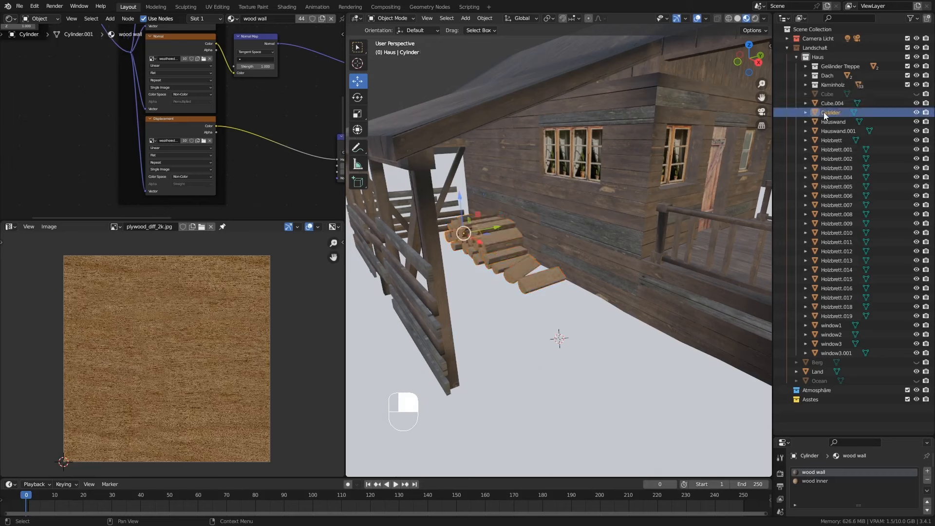
drag(824, 112, 838, 85)
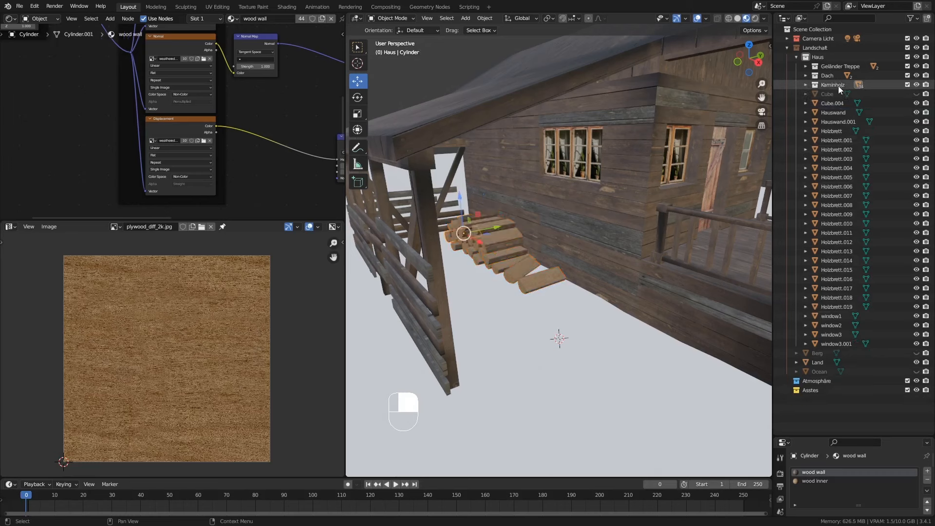
click(909, 86)
click(909, 85)
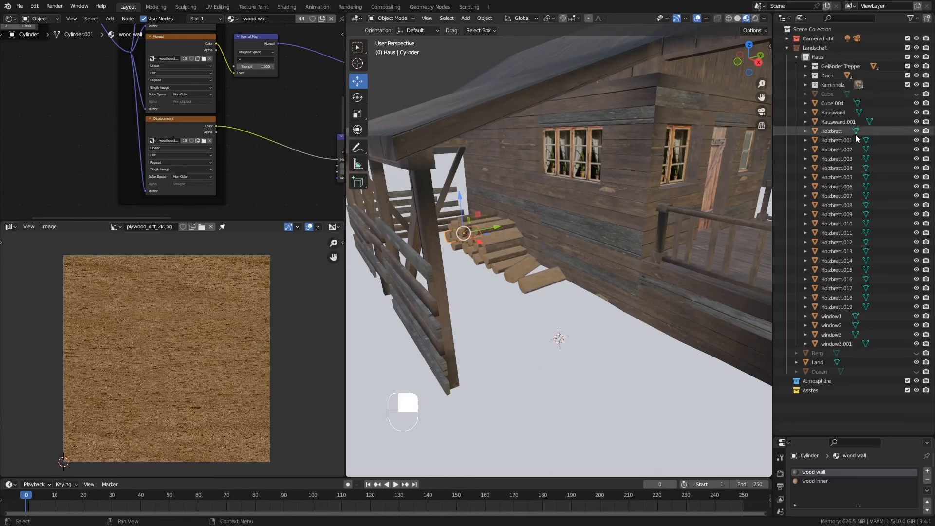
Step: Create a new collection inside the Haus collection and name it Seiten Dach Trägerholz
click(829, 104)
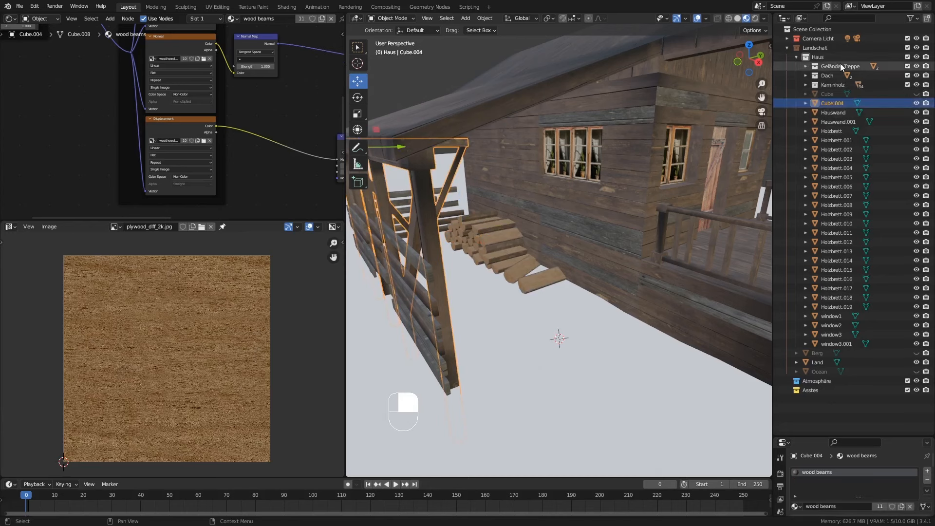
click(825, 57)
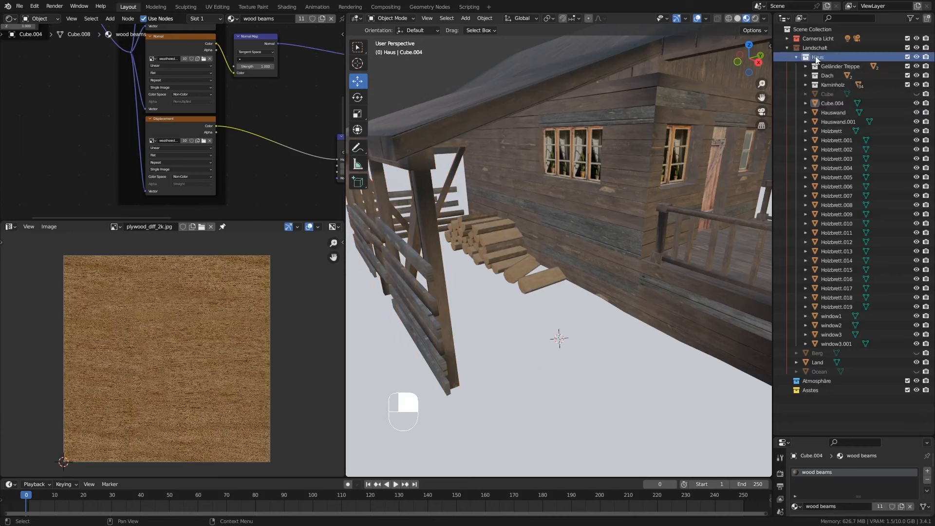
right_click(816, 56)
click(816, 57)
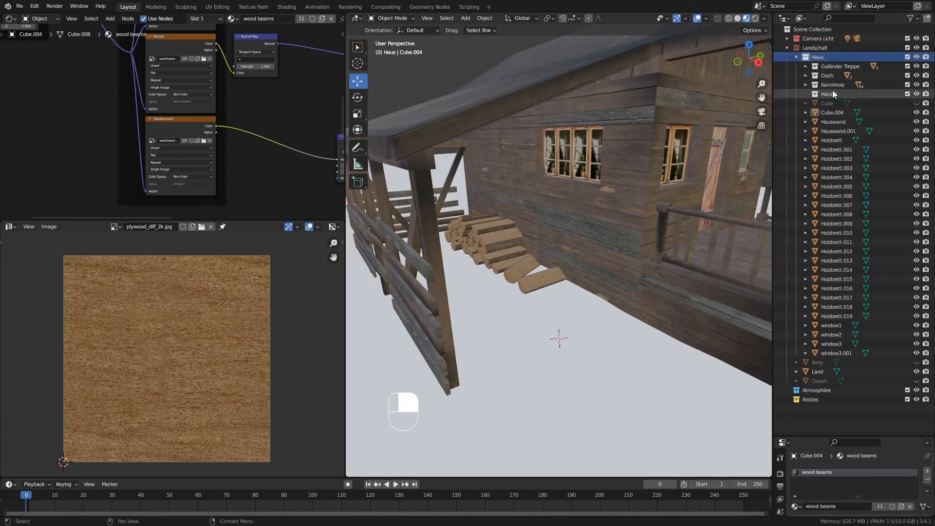
double_click(832, 93)
text(S)
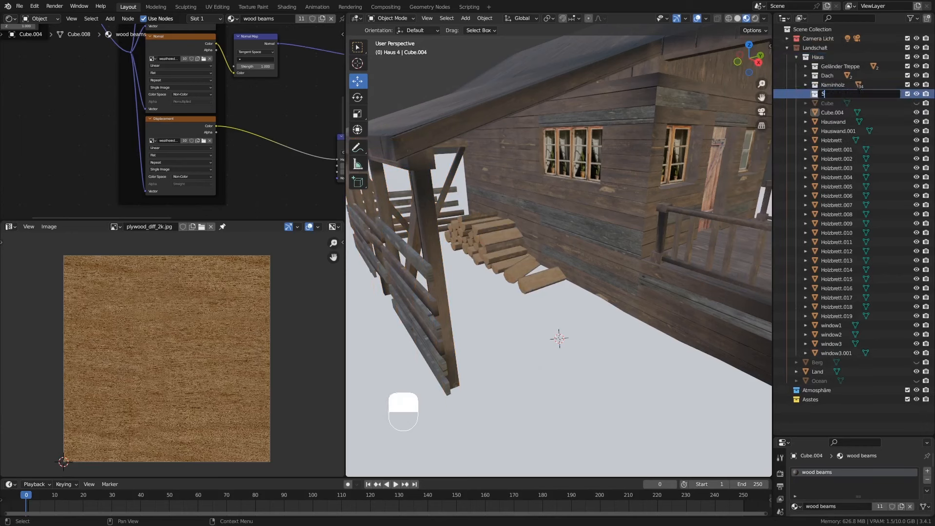
text(eiten Dach Trägerholz)
key(Return)
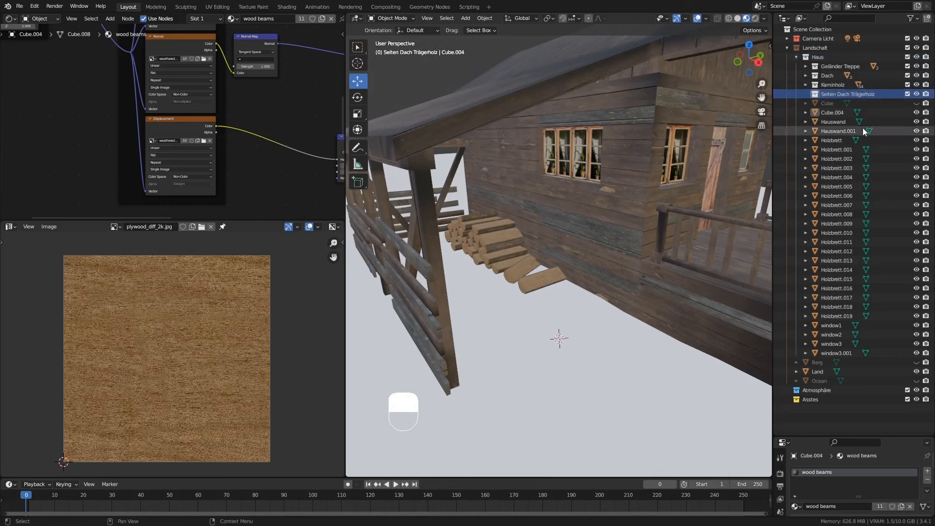
Step: Move Cube.004 and the boards Holzbrett through Holzbrett.019 into the Seiten Dach Trägerholz collection, collapse it and check its visibility
click(840, 115)
drag(837, 112, 853, 92)
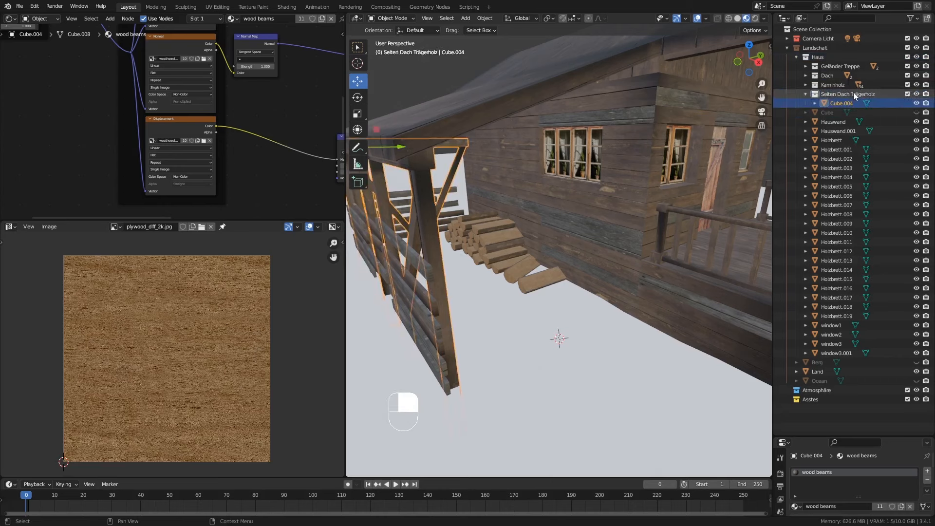
click(834, 142)
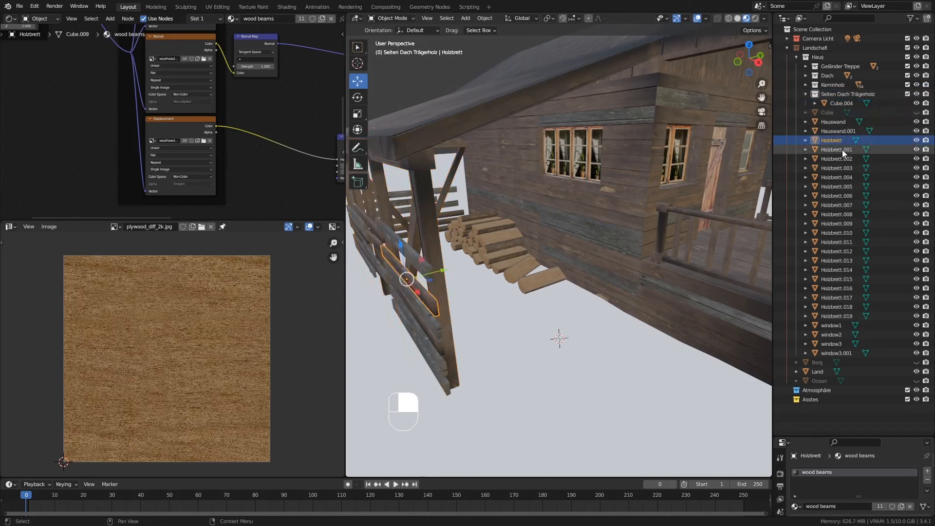
shift+click(842, 315)
drag(858, 307, 850, 92)
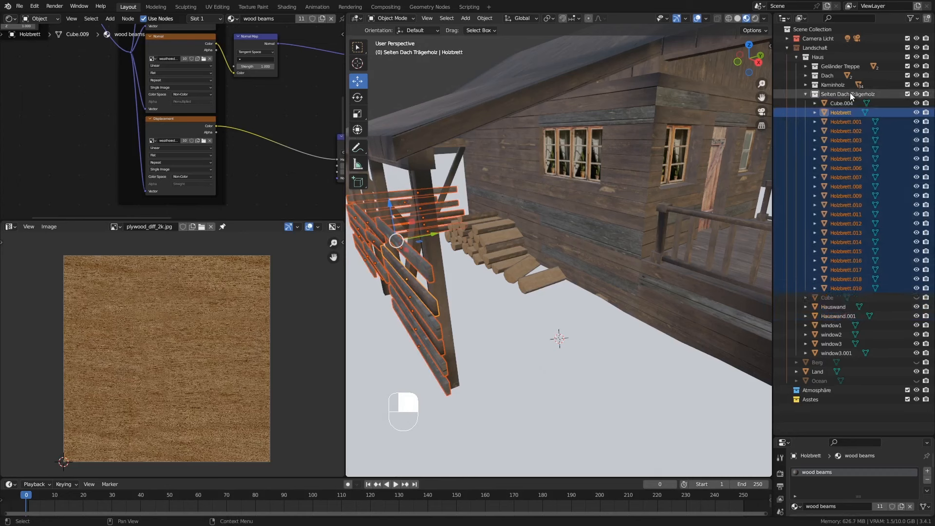
click(806, 94)
click(917, 94)
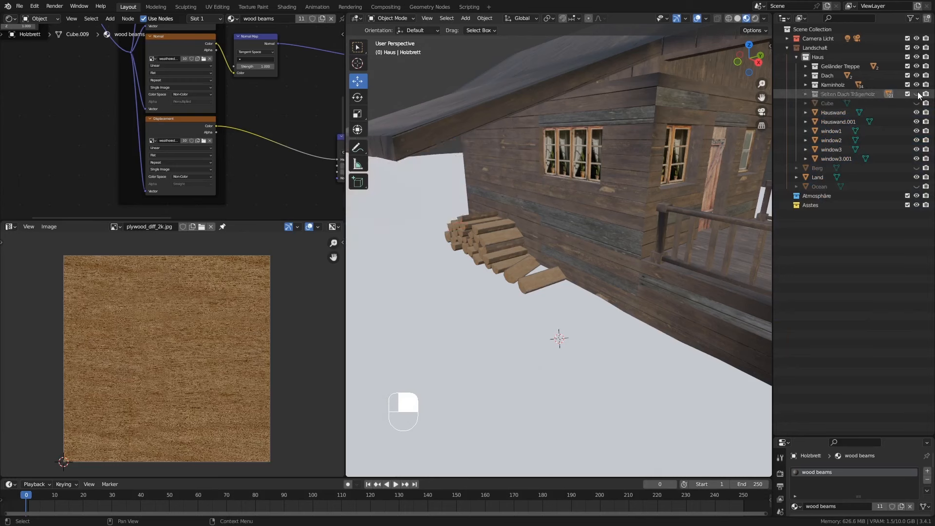
click(917, 94)
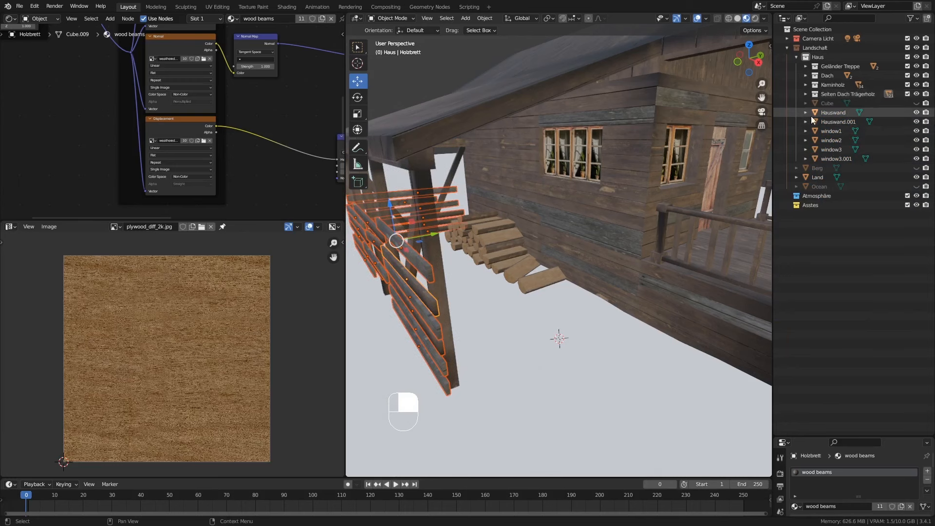
Step: Add a mesh cylinder with 18 vertices in the Kaminholz collection, placed in front of the firewood pile
mouse_move(555, 309)
middle_down()
mouse_move(550, 300)
mouse_move(561, 306)
middle_up()
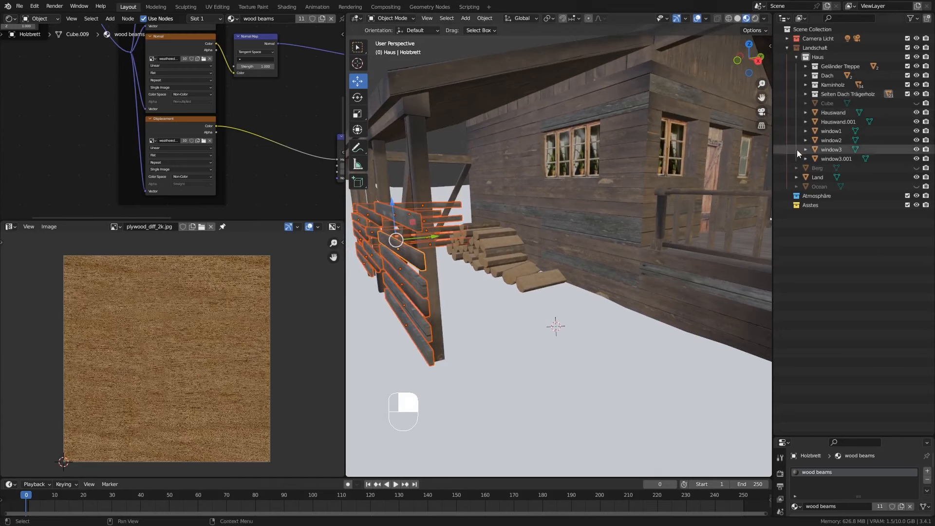
click(822, 57)
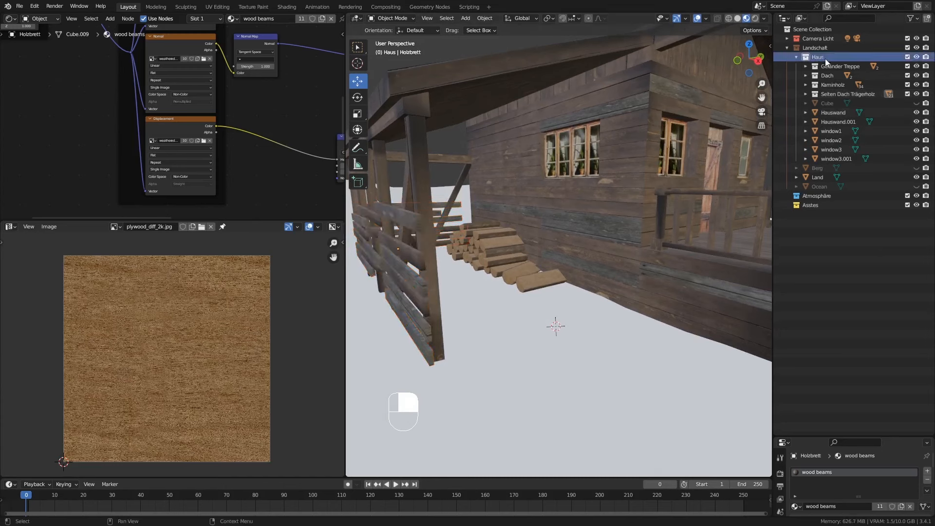
click(834, 86)
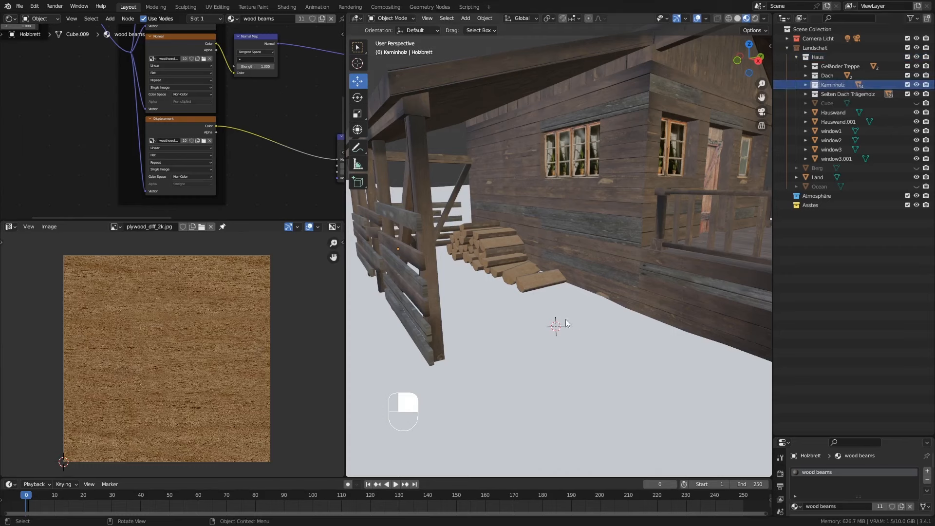
key(shift+a)
mouse_move(558, 320)
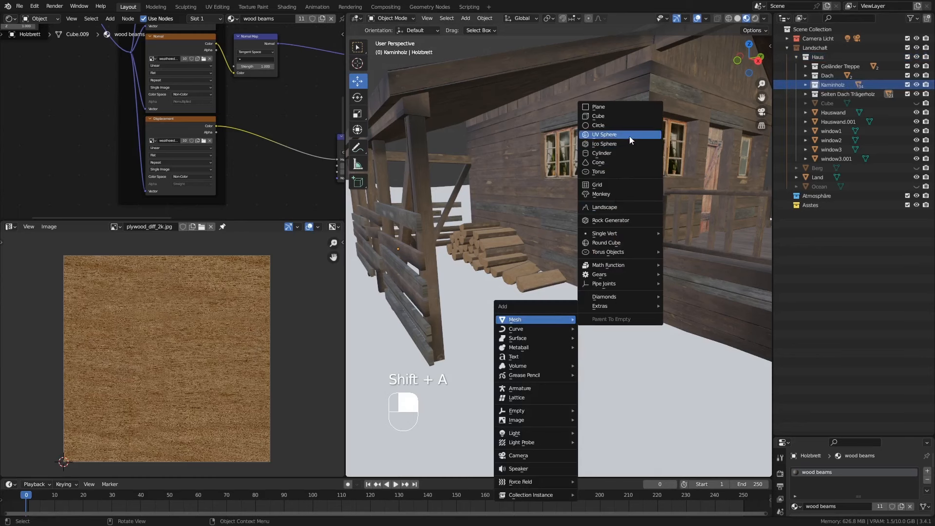
click(599, 153)
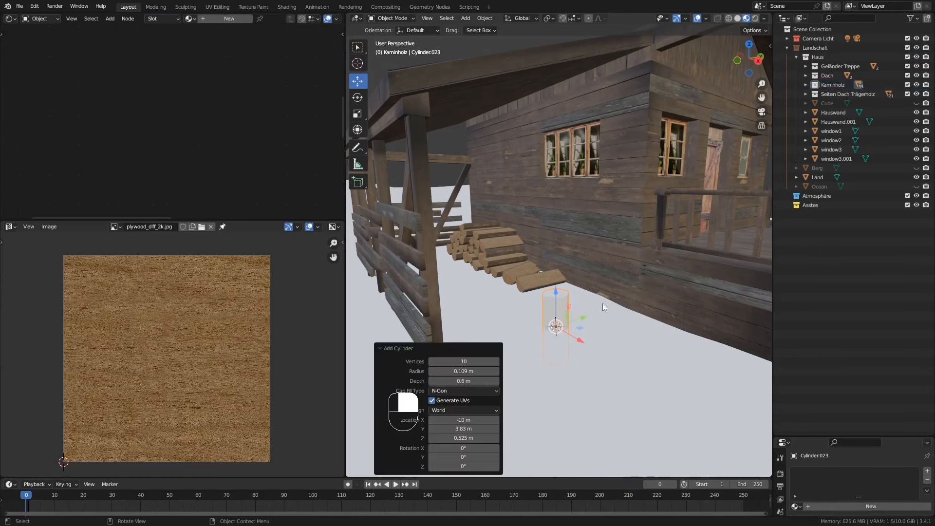
click(464, 362)
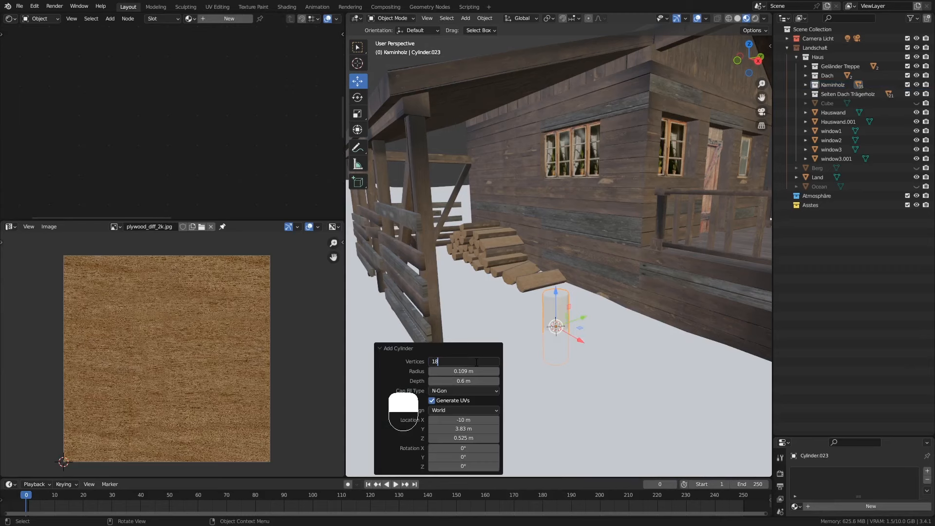
text(18)
key(Return)
Step: Switch the viewport to solid shading and widen the new cylinder's radius to 0.229 m
ctrl+middle_drag(587, 338, 524, 324)
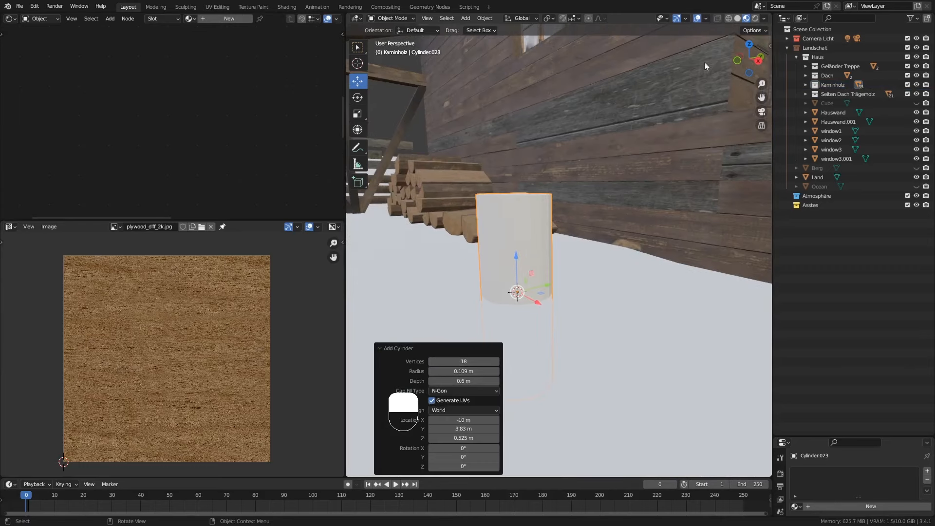
click(738, 18)
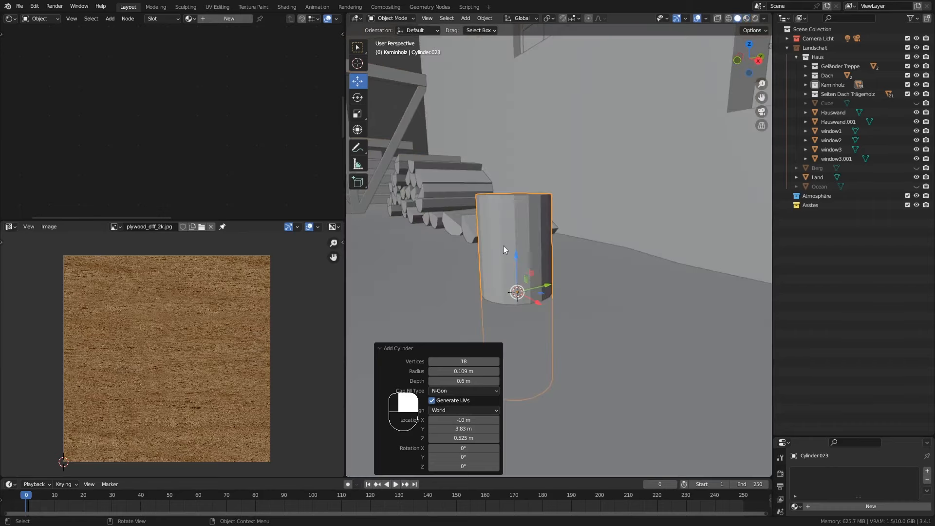
mouse_move(503, 246)
middle_down()
mouse_move(533, 272)
mouse_move(492, 254)
mouse_move(510, 250)
middle_up()
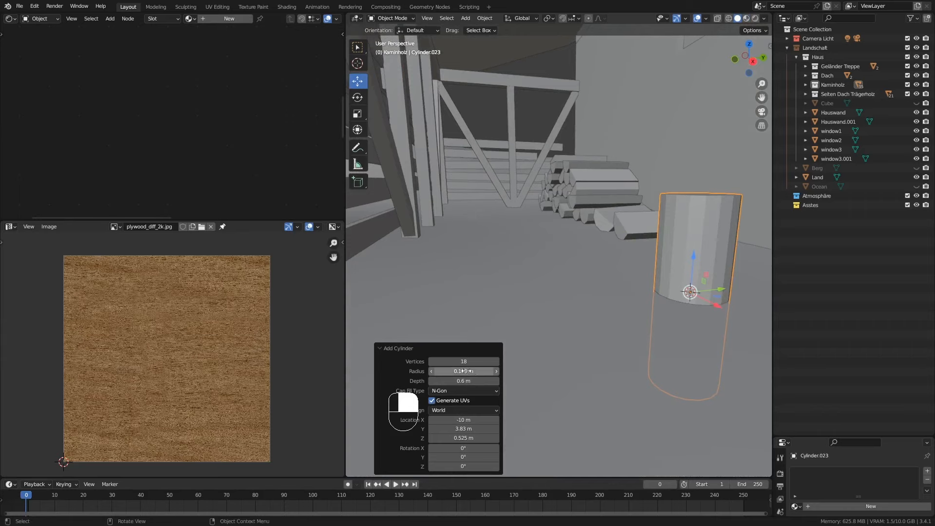
drag(463, 372, 490, 371)
Step: Raise the cylinder to a Z location of 0.704 m and shorten its depth to 0.482 m
ctrl+middle_drag(586, 300, 633, 296)
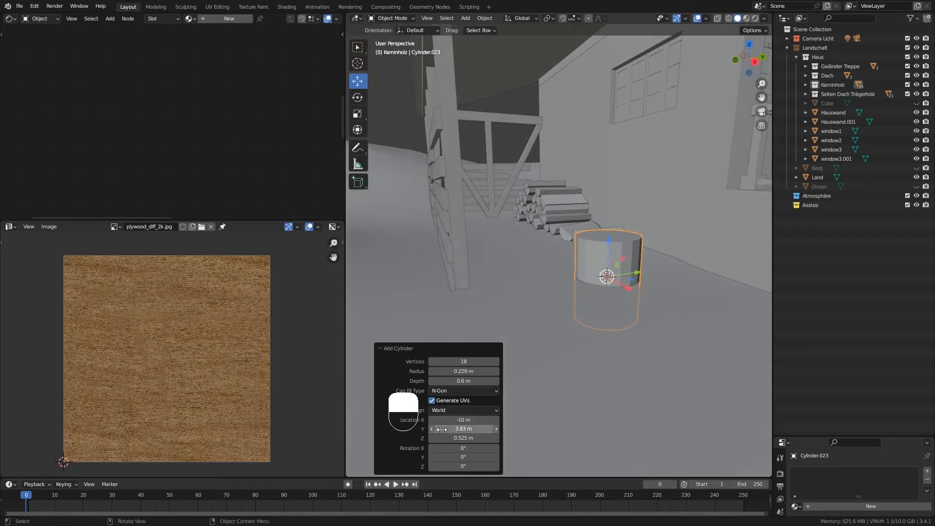
shift+drag(463, 439, 543, 432)
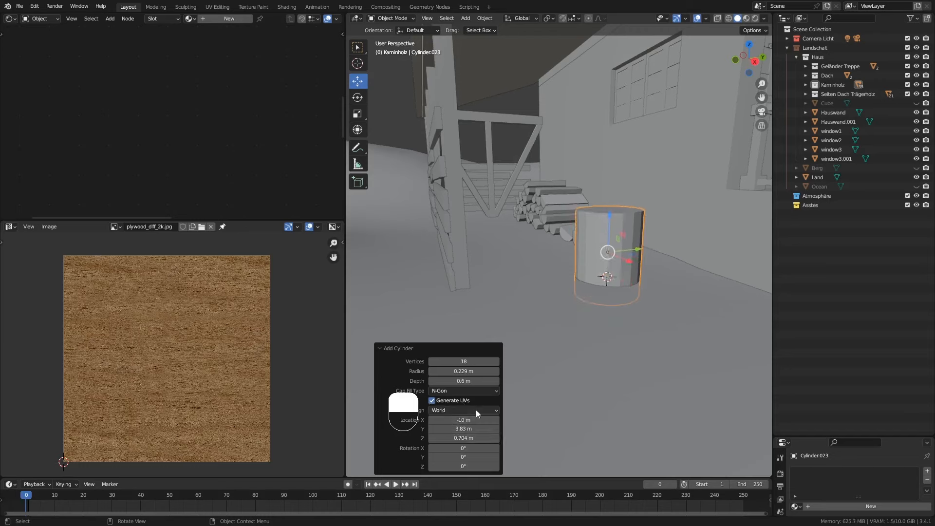
shift+drag(491, 380, 430, 379)
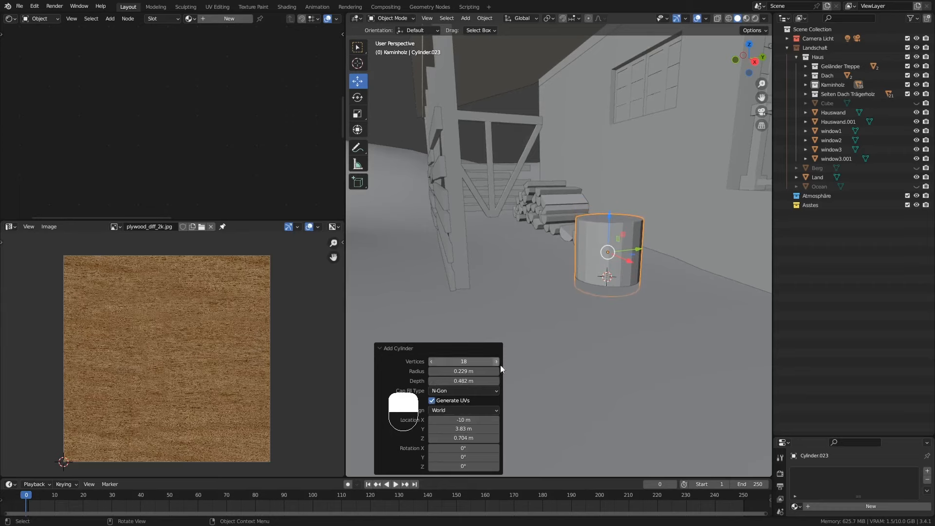
Step: Reduce the cylinder's radius to 0.193 m
shift+drag(492, 371, 479, 371)
middle_drag(604, 258, 626, 302)
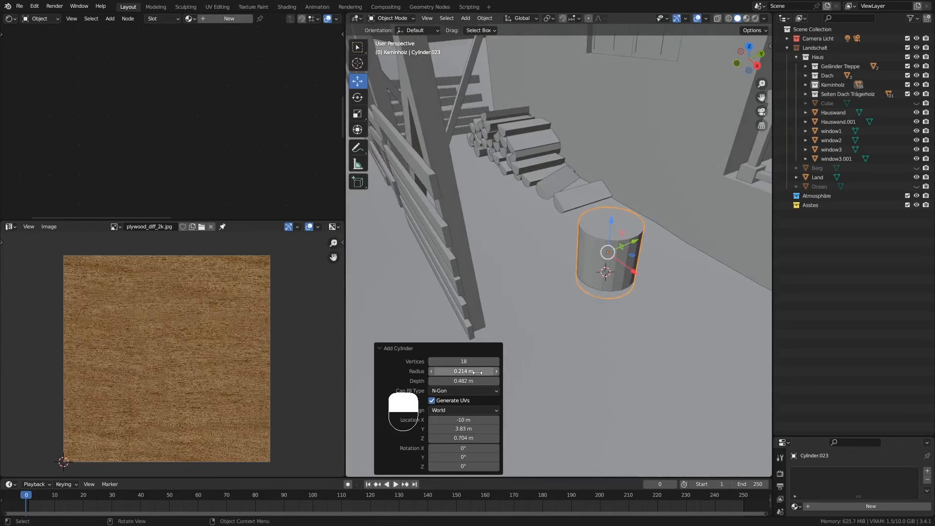
shift+drag(466, 371, 461, 371)
middle_drag(570, 321, 579, 300)
ctrl+middle_drag(650, 280, 606, 291)
middle_drag(601, 226, 572, 128)
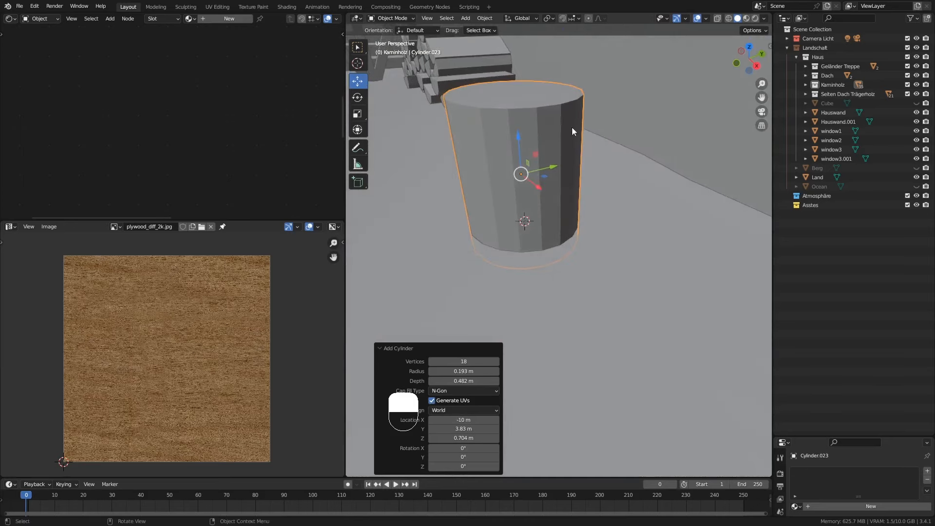
shift+middle_drag(522, 176, 549, 161)
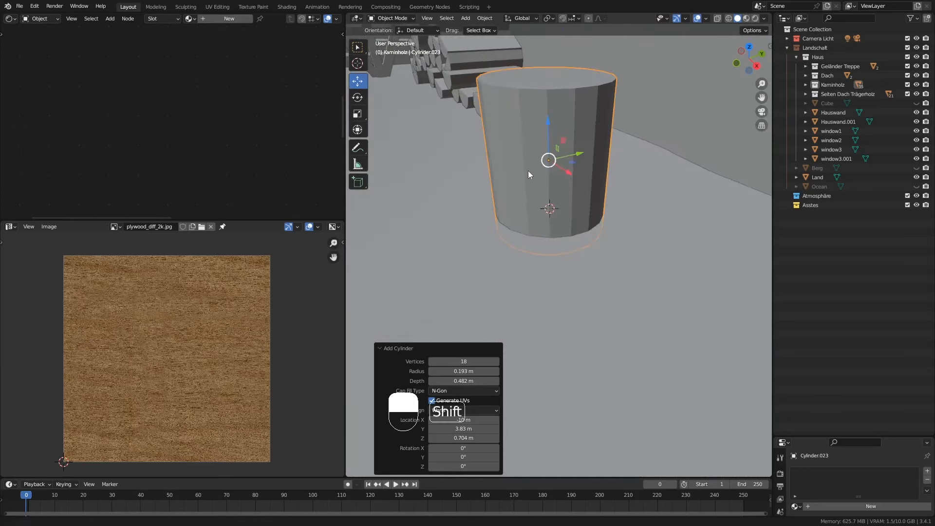
Step: Add one horizontal loop cut around the cylinder in Edit Mode, slid slightly upward with a factor of -0.263
click(568, 146)
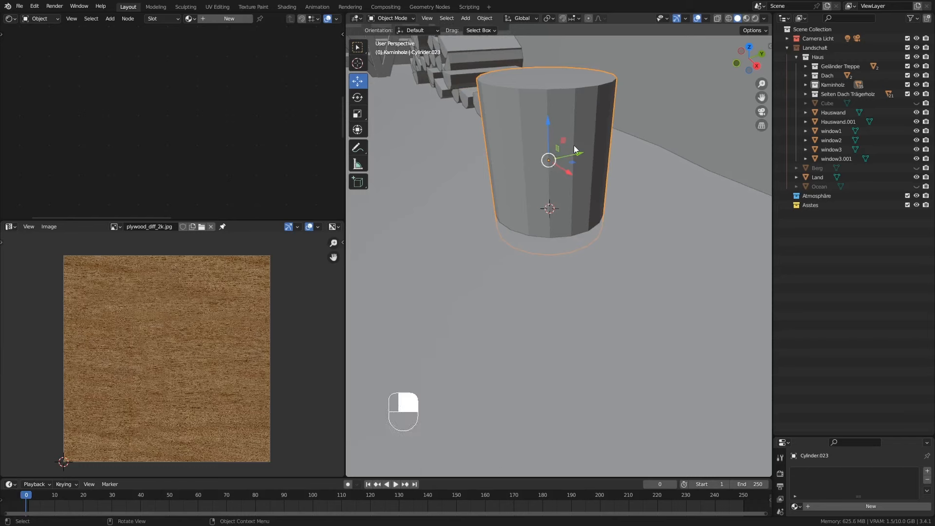
key(Tab)
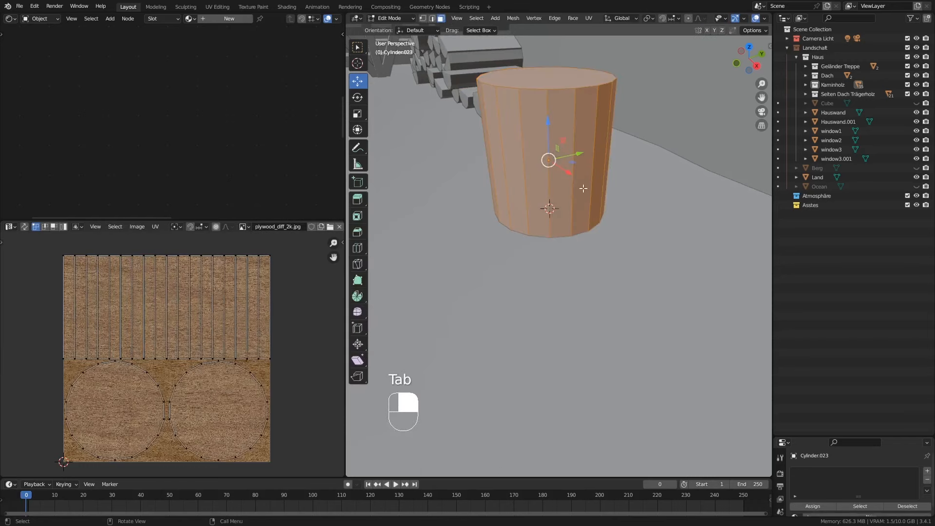
key(ctrl+r)
click(599, 168)
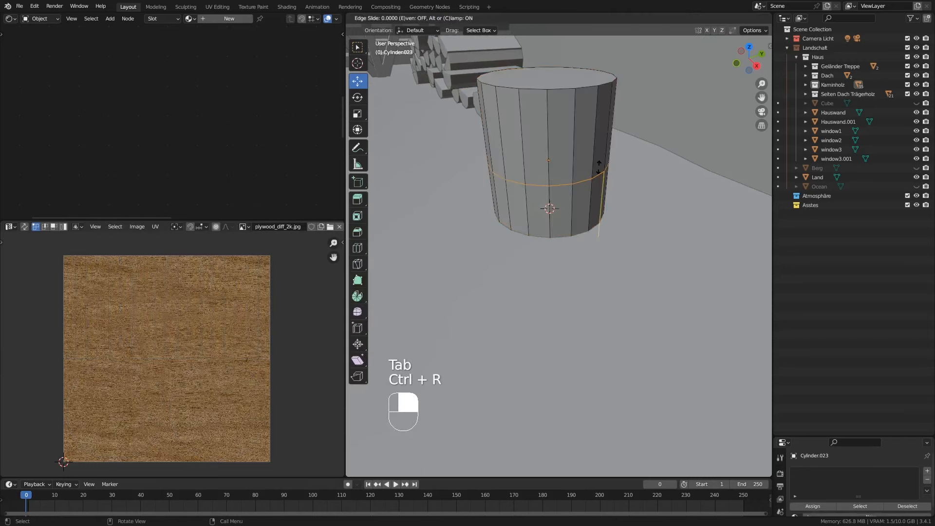
click(598, 192)
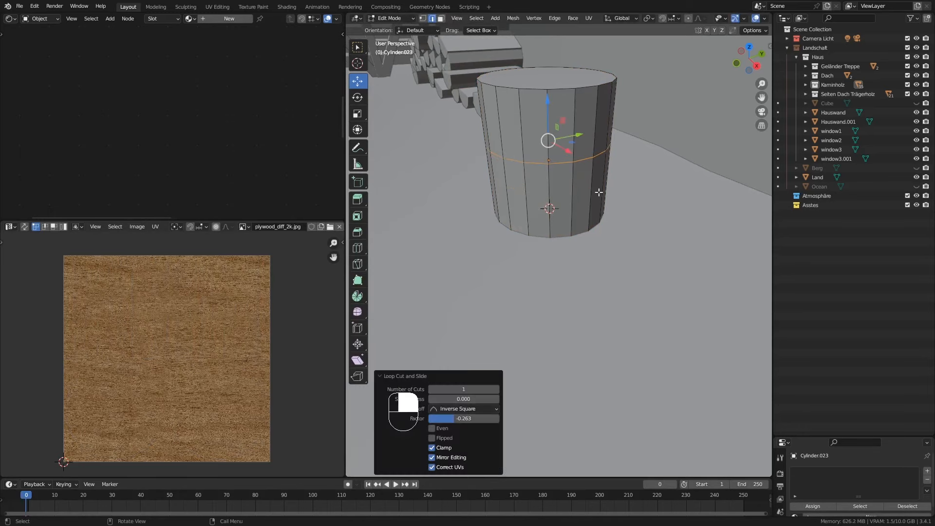
mouse_move(599, 192)
middle_down()
mouse_move(593, 203)
mouse_move(593, 184)
mouse_move(601, 188)
mouse_move(589, 207)
middle_up()
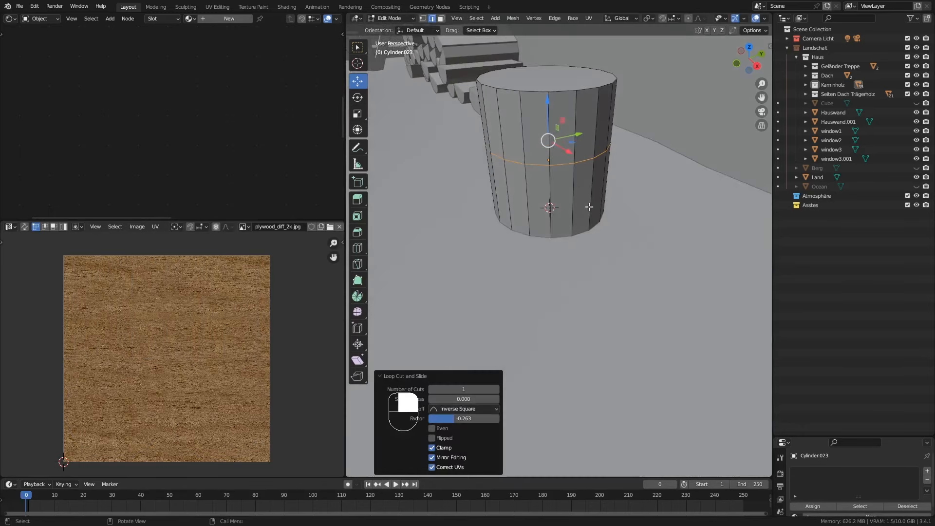
Step: Add a second horizontal loop cut around the lower part of the cylinder, with a slide factor of -0.061
key(Tab)
key(Tab)
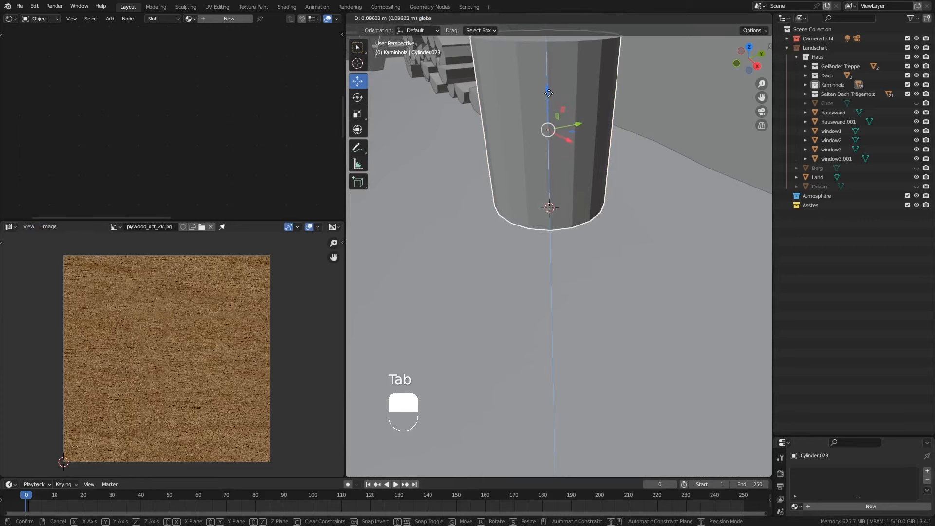
middle_drag(577, 198, 581, 192)
shift+middle_drag(661, 156, 589, 200)
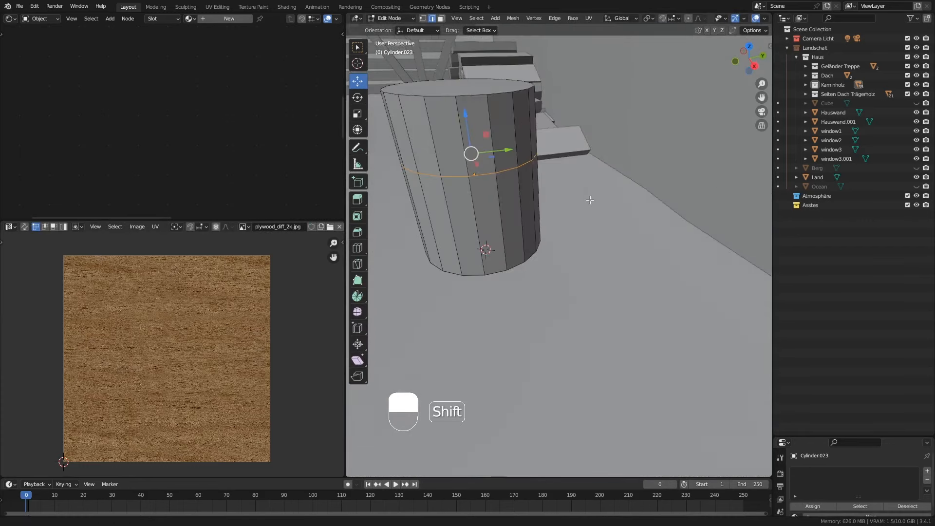
key(ctrl+r)
click(522, 204)
click(523, 205)
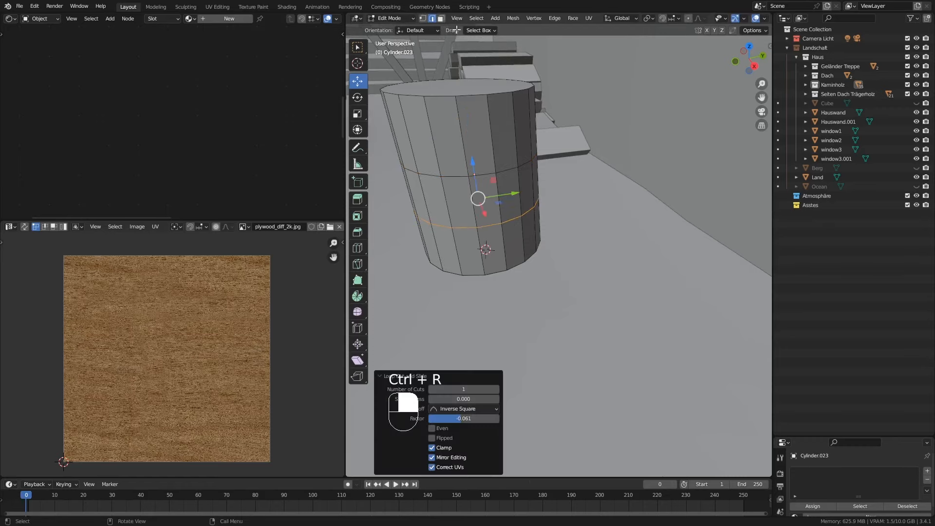
Step: Pull one face of the cylinder's lowest ring outward about 0.065 m along X, using smooth proportional editing
click(440, 18)
click(523, 264)
mouse_move(523, 264)
middle_down()
mouse_move(550, 268)
mouse_move(531, 265)
middle_up()
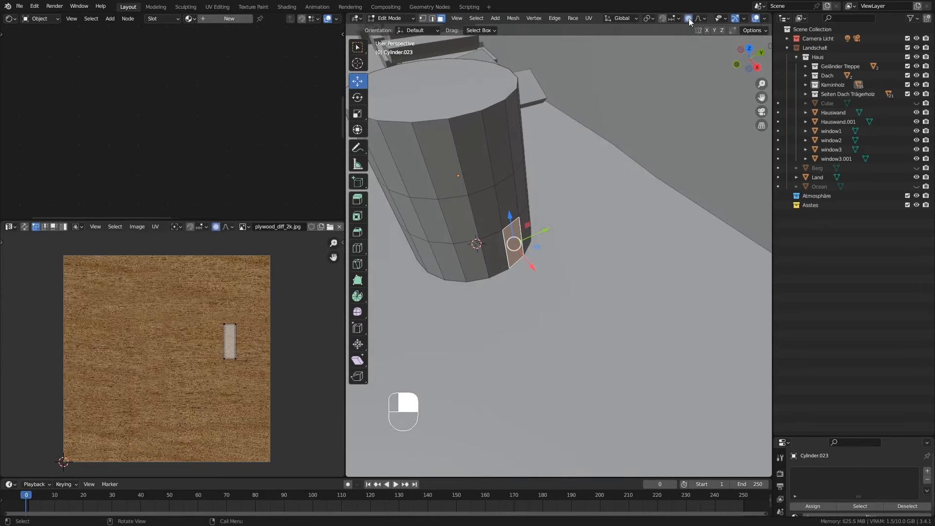
drag(531, 261, 540, 277)
middle_drag(540, 276, 465, 251)
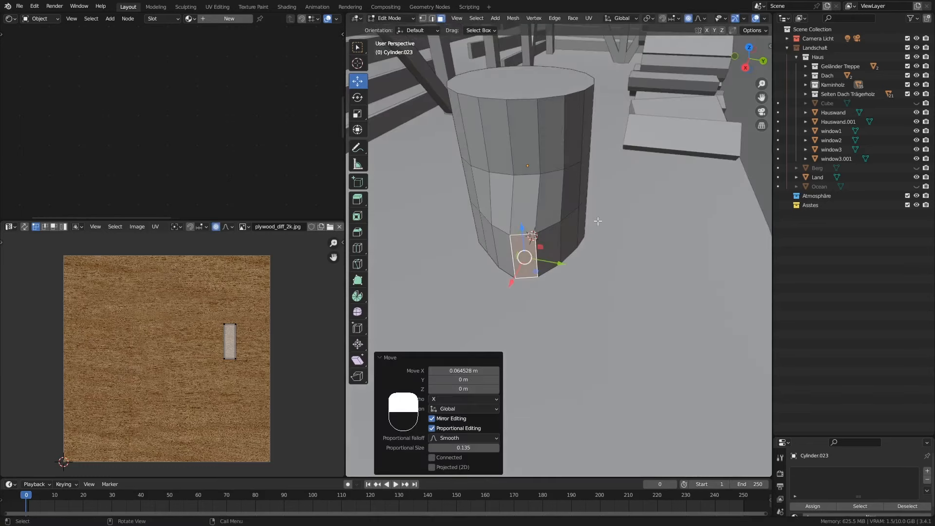
middle_drag(598, 222, 583, 323)
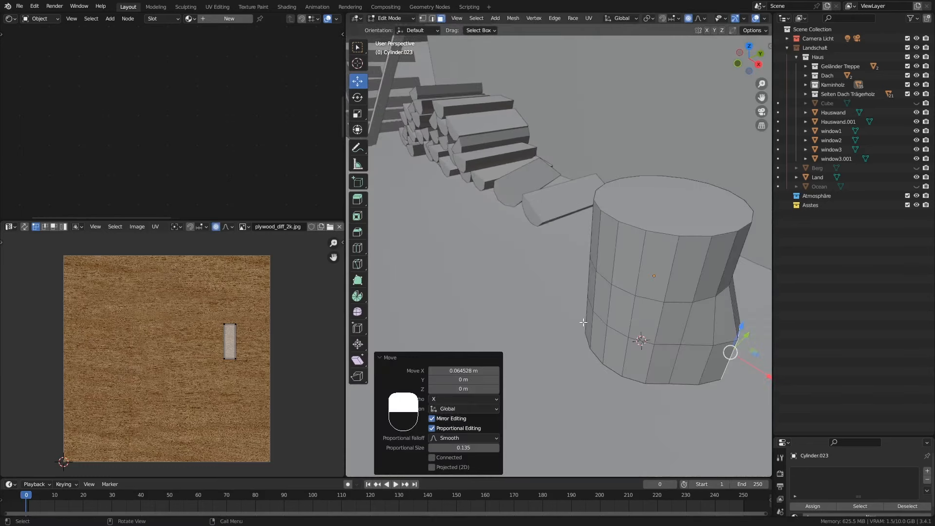
Step: Pull a lowest-ring face on the cylinder's negative Y side outward by about 0.046 m with proportional editing
click(598, 339)
drag(626, 321, 625, 340)
middle_drag(625, 340, 553, 321)
click(537, 312)
drag(582, 308, 564, 312)
middle_drag(564, 312, 618, 312)
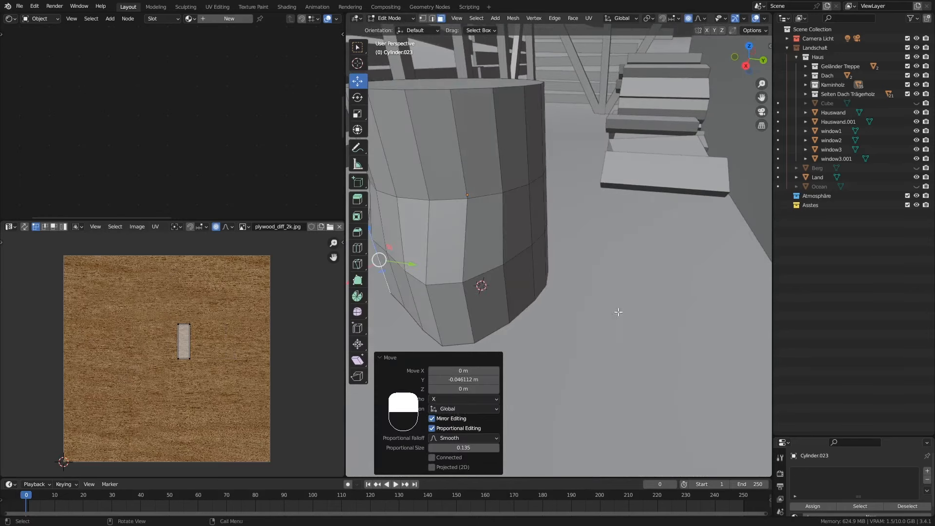
Step: Pull the lowest-ring face on the positive Y side outward about 0.083 m with proportional editing
click(543, 269)
drag(567, 267, 601, 273)
middle_drag(601, 273, 580, 304)
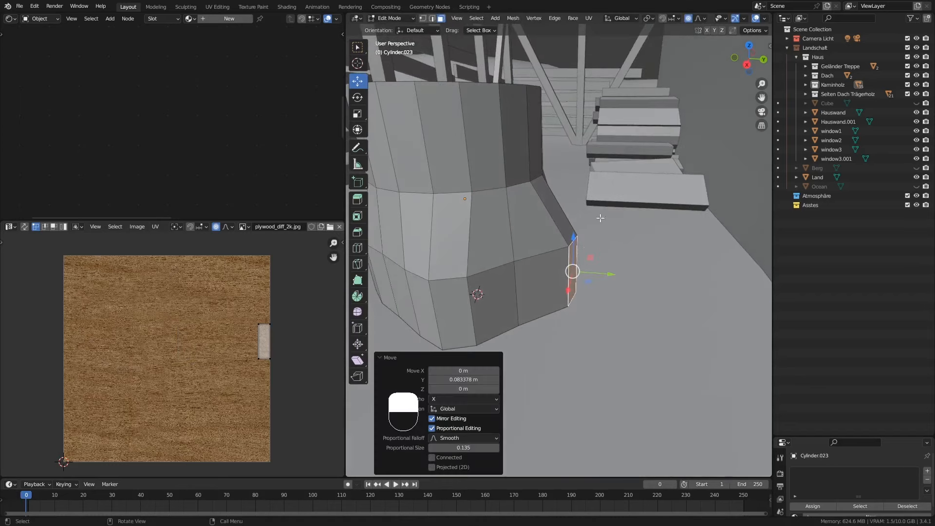
Step: Extrude the X-side bottom face about 0.168 m into a root without proportional editing, scale its end to 0.705 and lower it about 0.064 m
ctrl+middle_drag(600, 218, 613, 259)
click(590, 248)
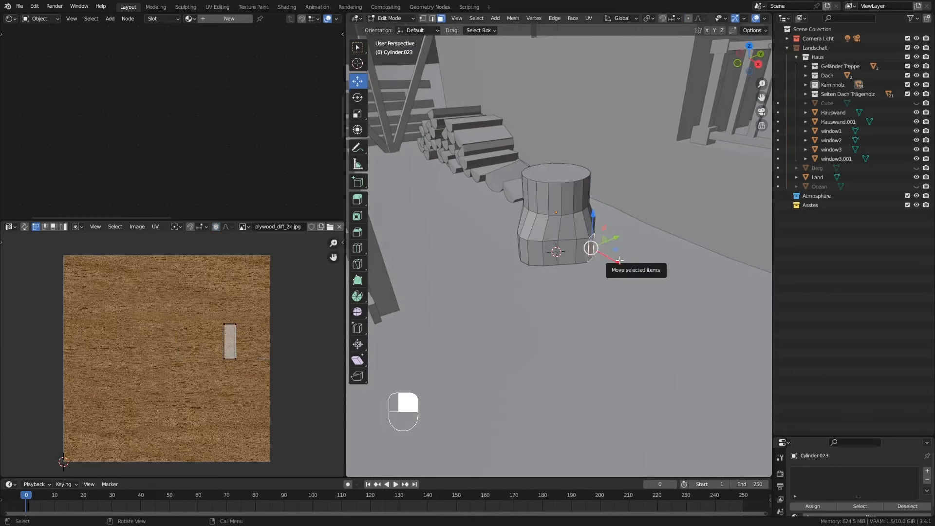
key(e)
click(652, 271)
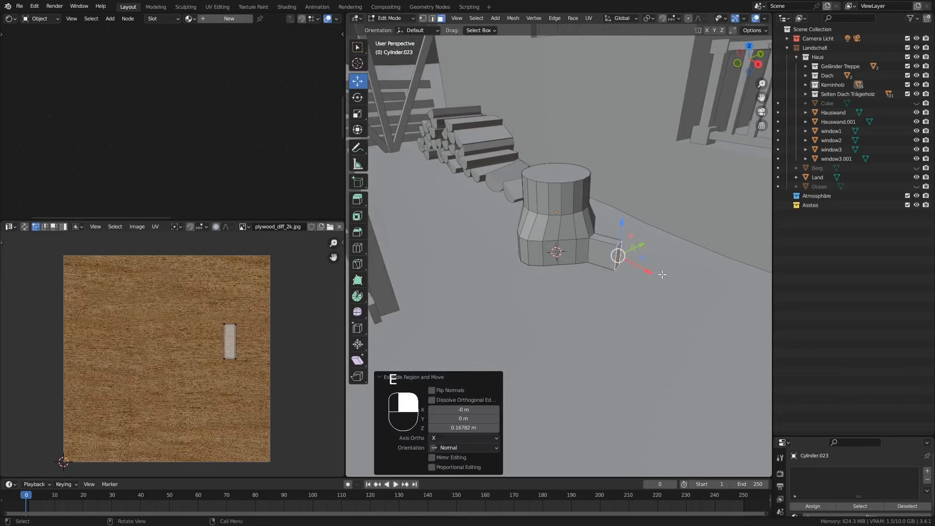
key(s)
click(675, 287)
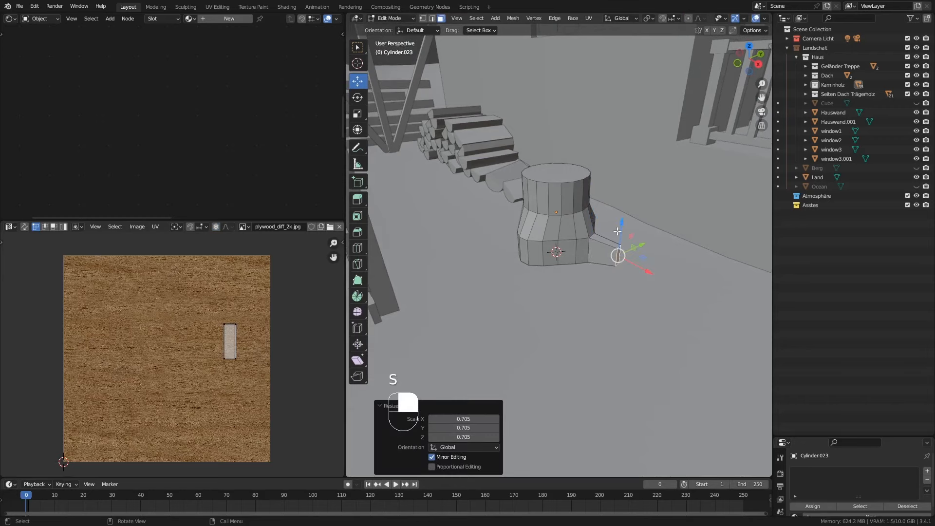
drag(626, 224, 498, 275)
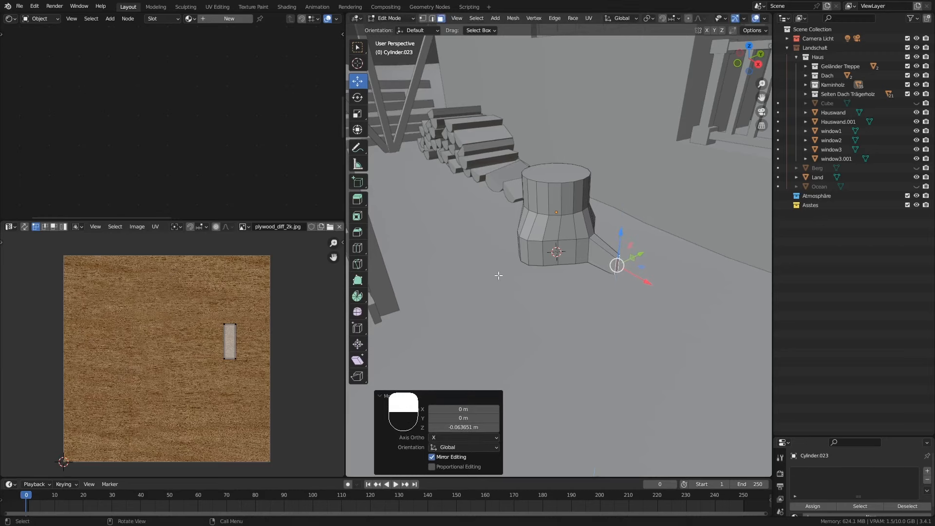
Step: Form a second root on the negative Y side from two extrusions, the outer one about 0.132 m, lowering the end each time
click(523, 251)
middle_drag(525, 250, 521, 251)
key(e)
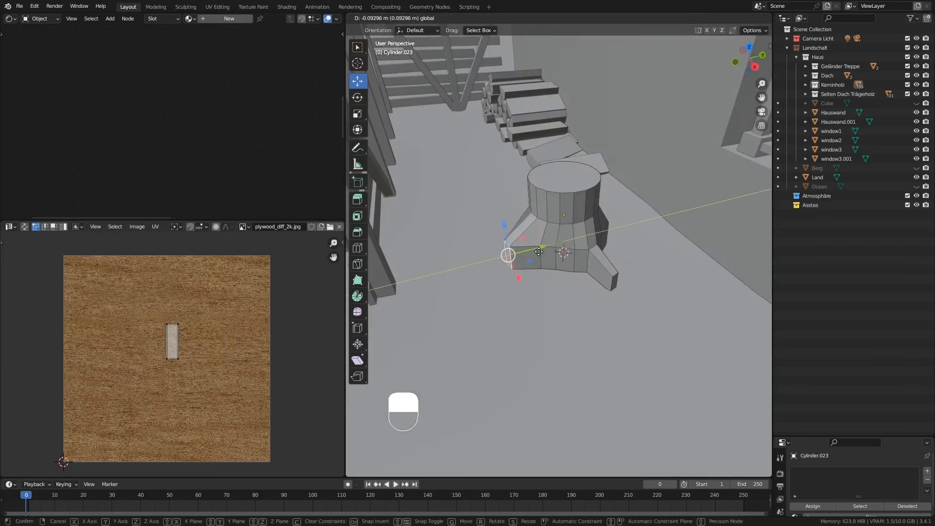
click(508, 250)
drag(501, 227, 503, 235)
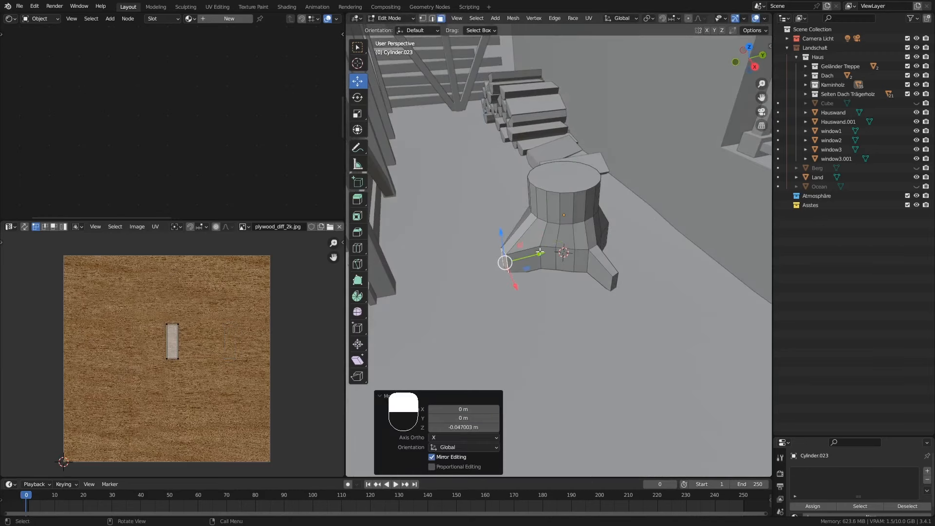
key(e)
click(518, 255)
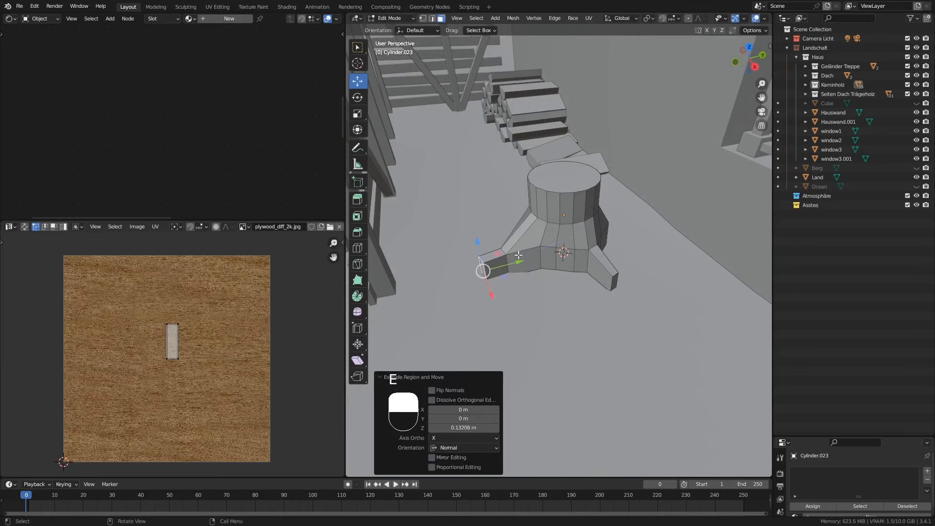
drag(477, 242, 478, 248)
Step: Move the positive Y side's bottom face inward about 0.032 m and extrude it about 0.109 m as a third root
middle_drag(478, 249, 597, 330)
click(595, 329)
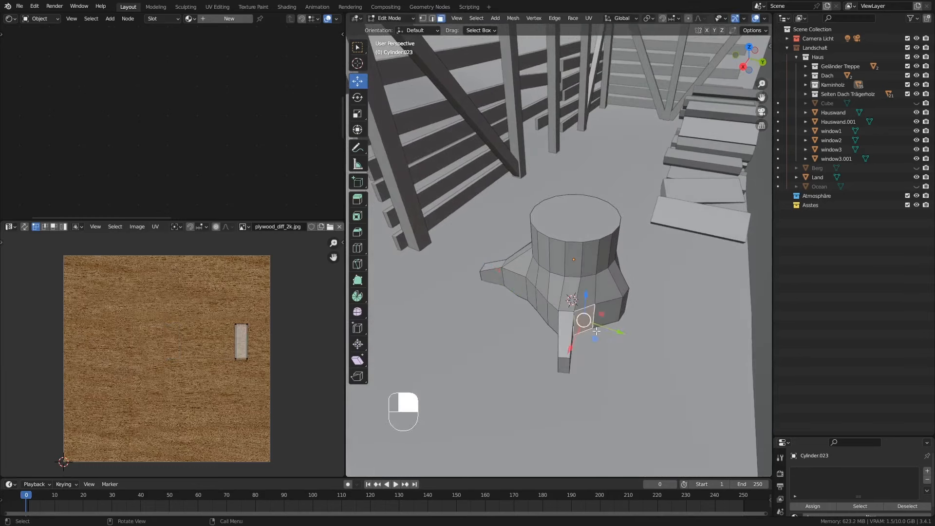
drag(605, 325, 646, 312)
click(627, 301)
key(e)
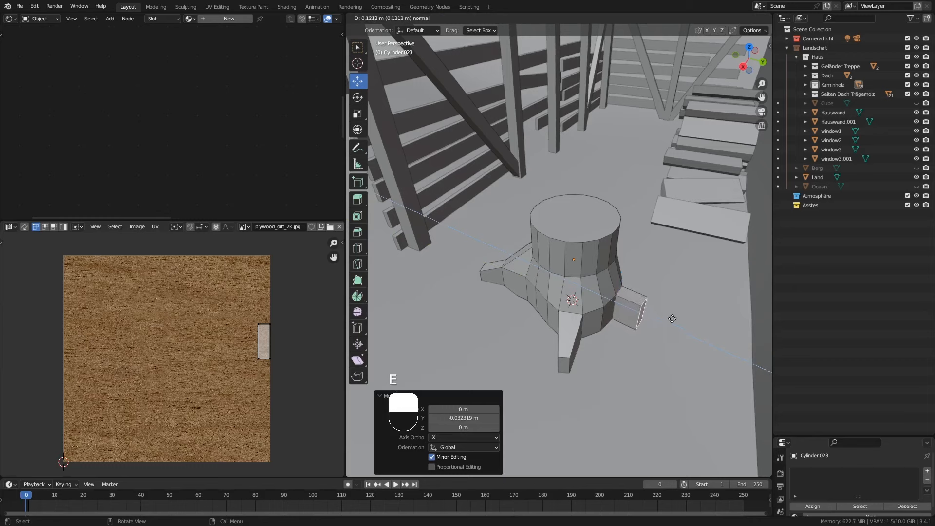
click(672, 319)
key(e)
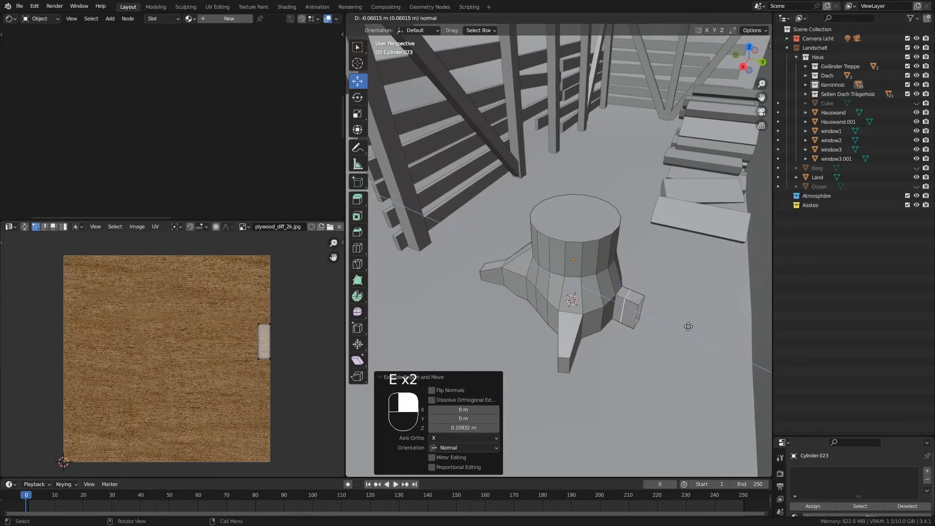
right_click(688, 326)
key(ctrl+z)
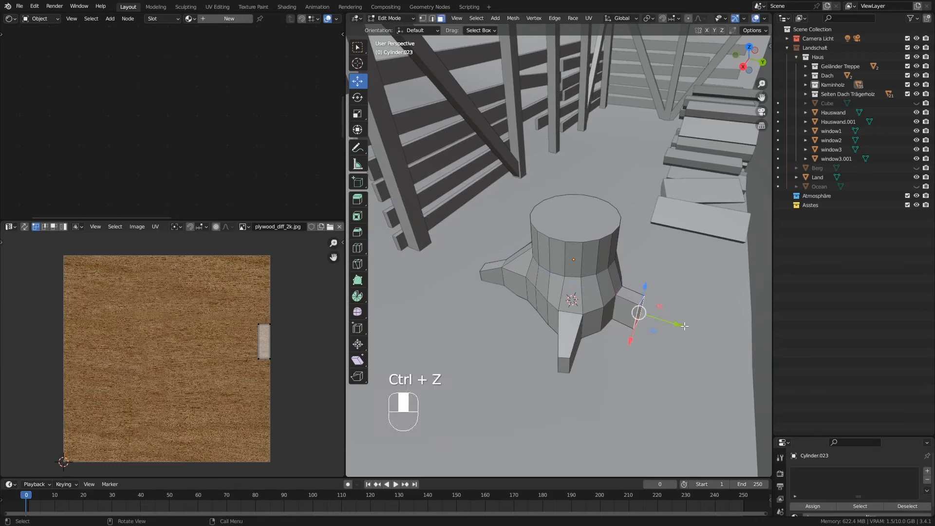
Step: Taper the third root by scaling its end face to 0.607 and lowering it toward the ground, and leave Edit Mode
key(s)
click(676, 327)
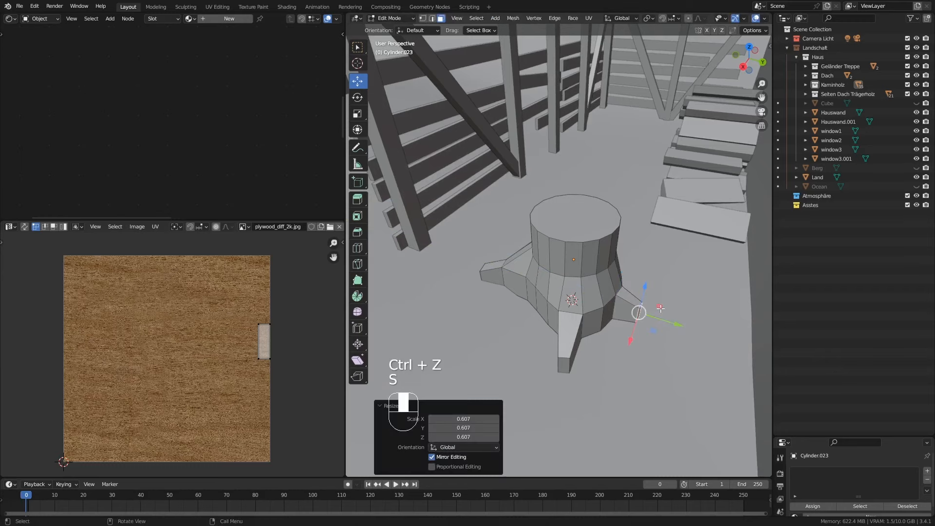
drag(646, 289, 650, 312)
middle_drag(650, 312, 595, 320)
key(Tab)
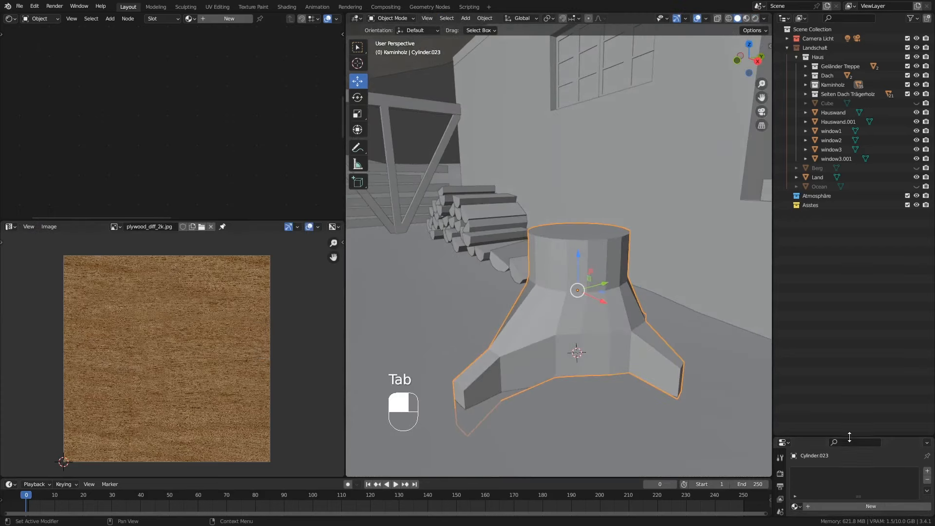
Step: Add a Subdivision Surface modifier to the stump with the viewport level set to 2
drag(850, 437, 845, 201)
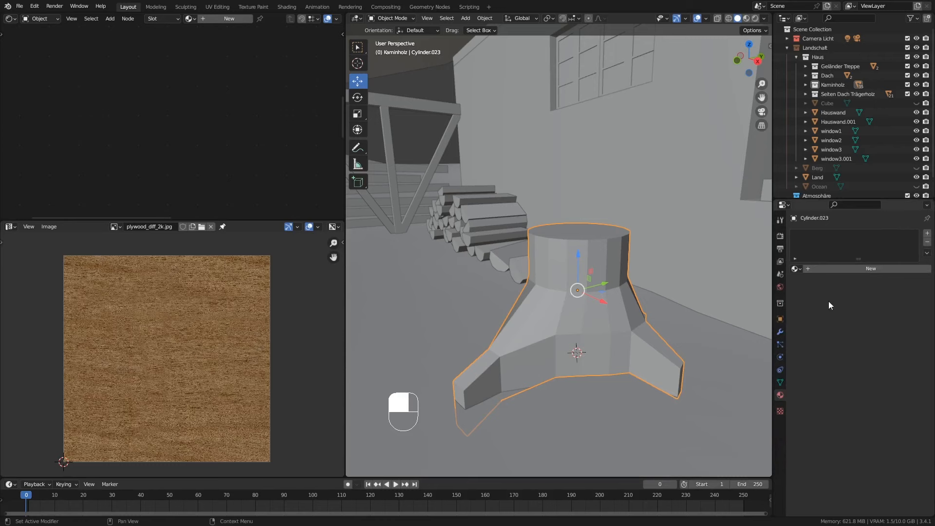
click(780, 332)
click(828, 233)
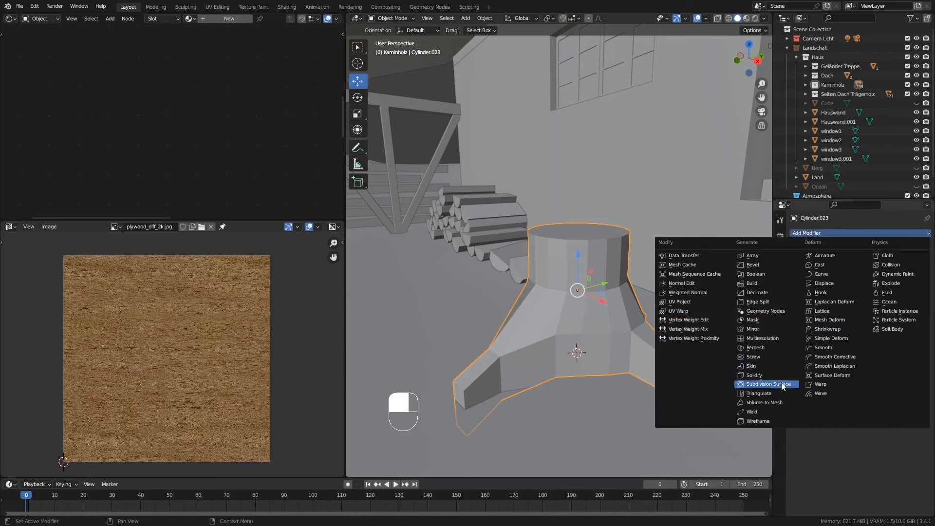
click(756, 387)
middle_drag(749, 385, 619, 274)
drag(877, 269, 893, 271)
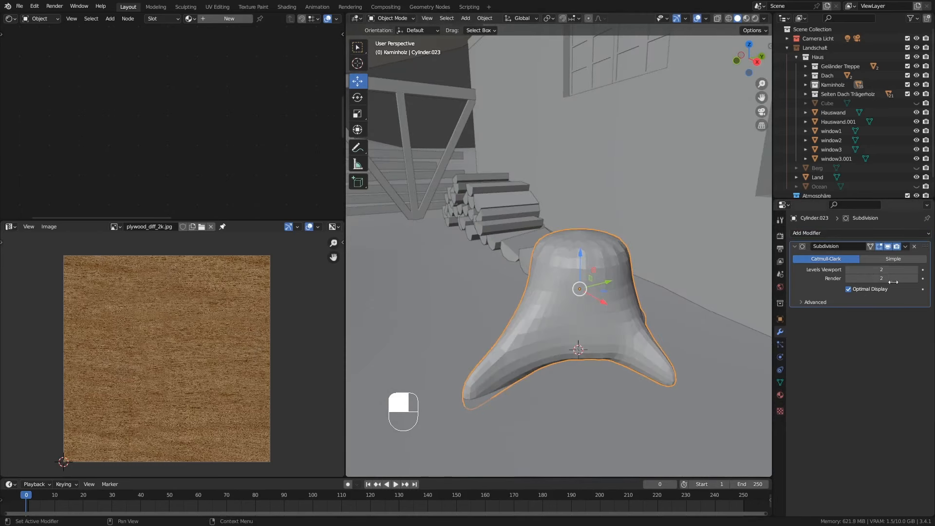
Step: Sharpen the stump's upper rim with a loop cut slid close to the top edge, factor -0.919
key(Tab)
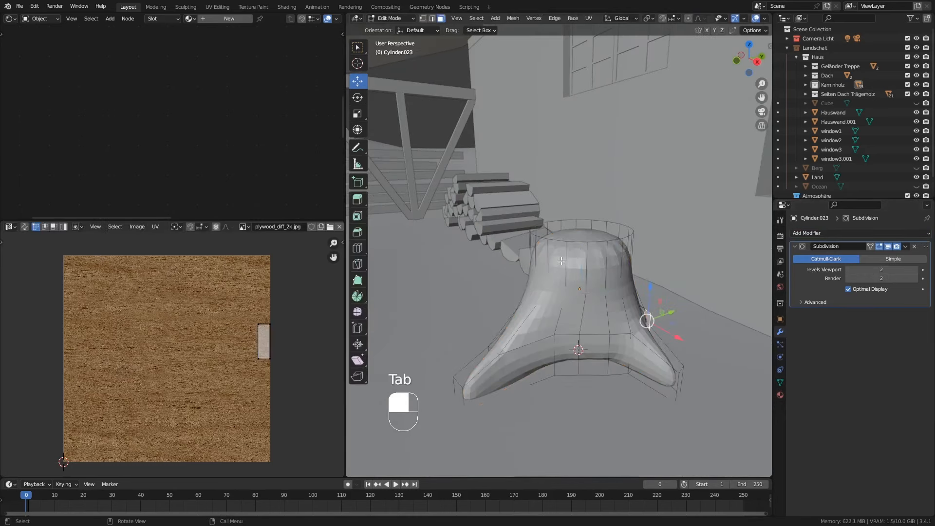
key(ctrl+r)
click(624, 258)
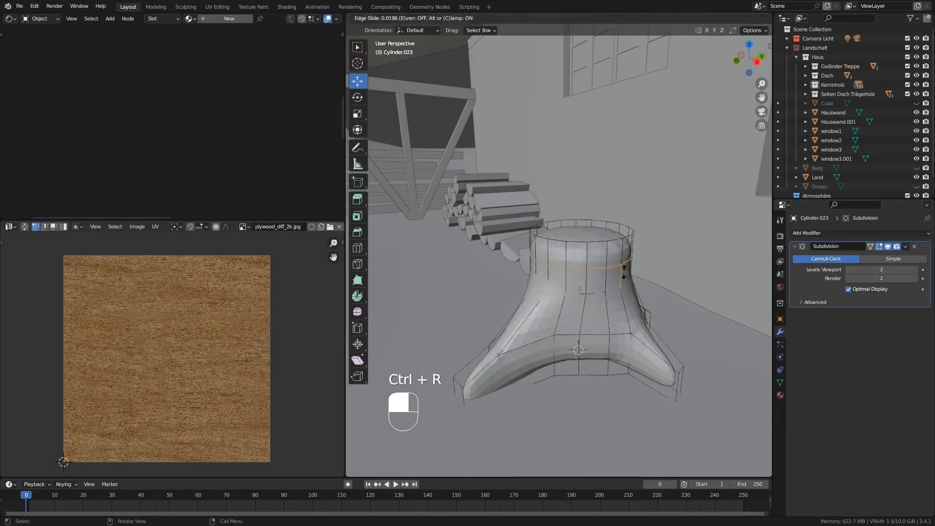
drag(624, 255, 624, 249)
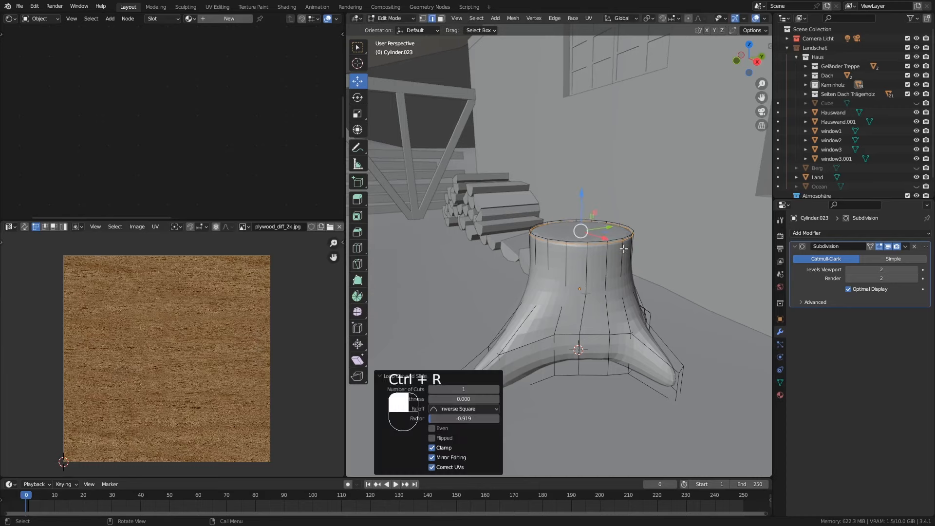
Step: Select the thin ring of faces around the stump's top rim and scale it up to 1.071
click(441, 19)
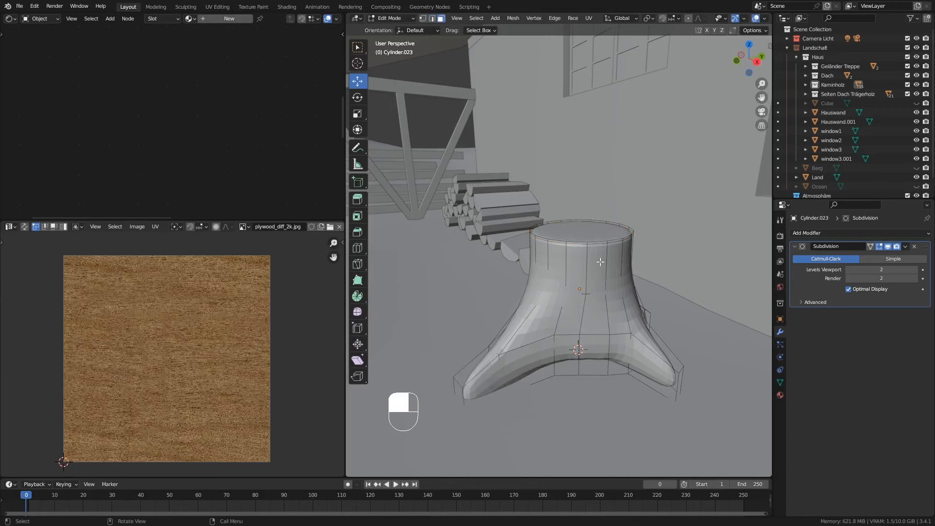
ctrl+scroll(603, 277, up, 10)
ctrl+scroll(604, 278, down, 6)
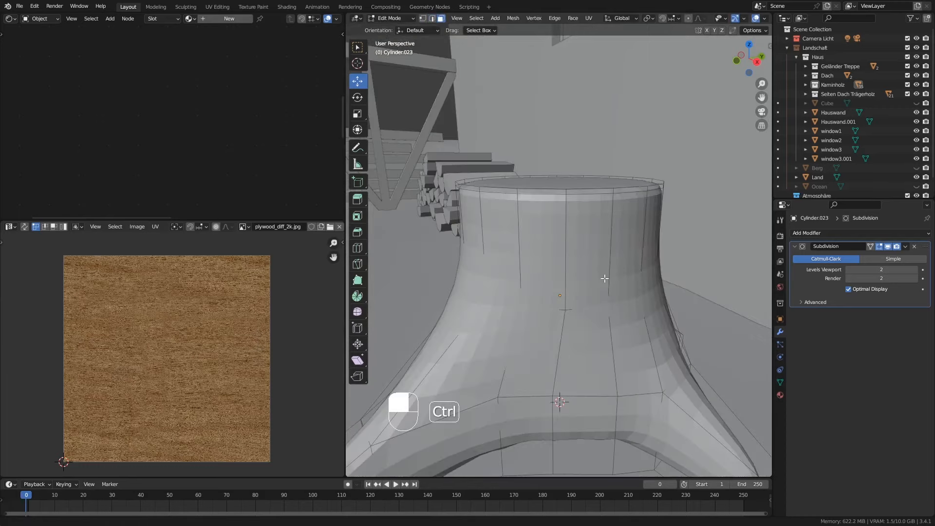
alt+click(613, 190)
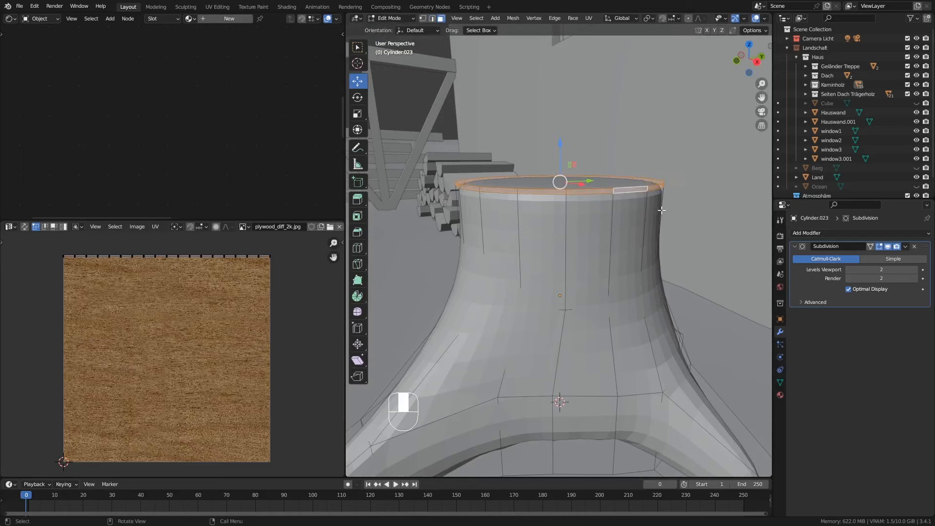
middle_drag(612, 190, 607, 186)
middle_drag(665, 184, 674, 199)
key(s)
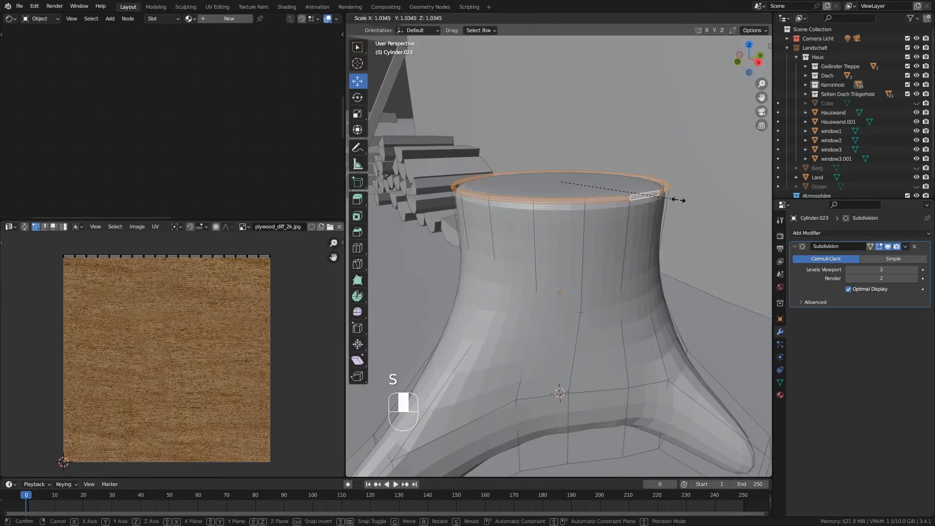
click(682, 203)
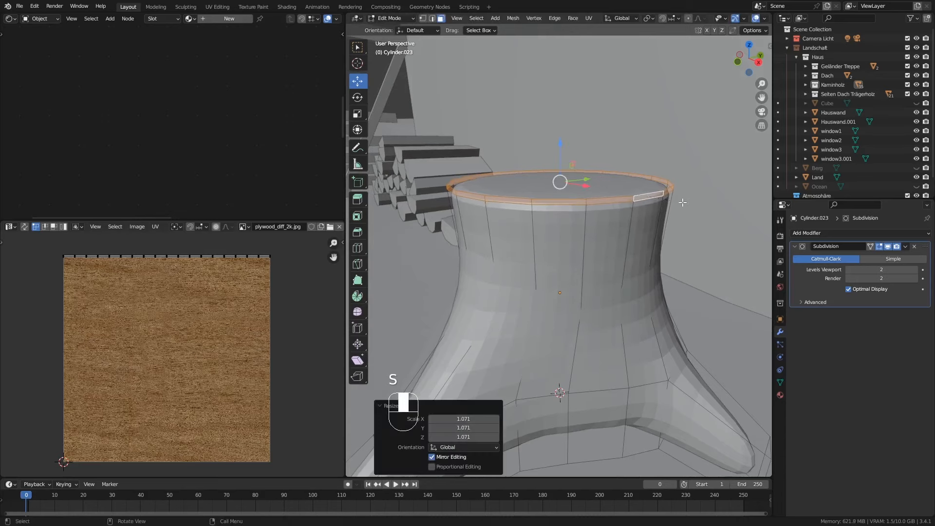
Step: Return to Object Mode and apply Shade Smooth to the stump
middle_drag(618, 270, 588, 268)
key(Tab)
right_click(583, 258)
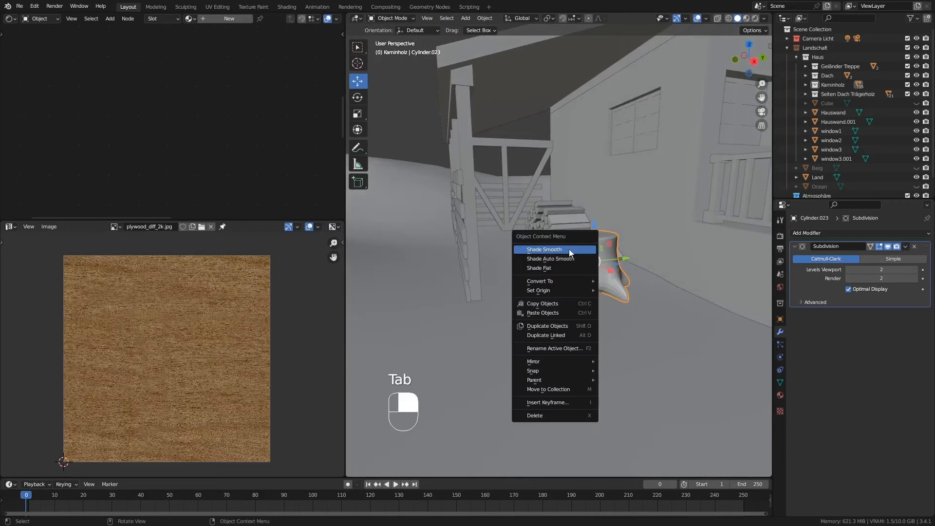
click(575, 250)
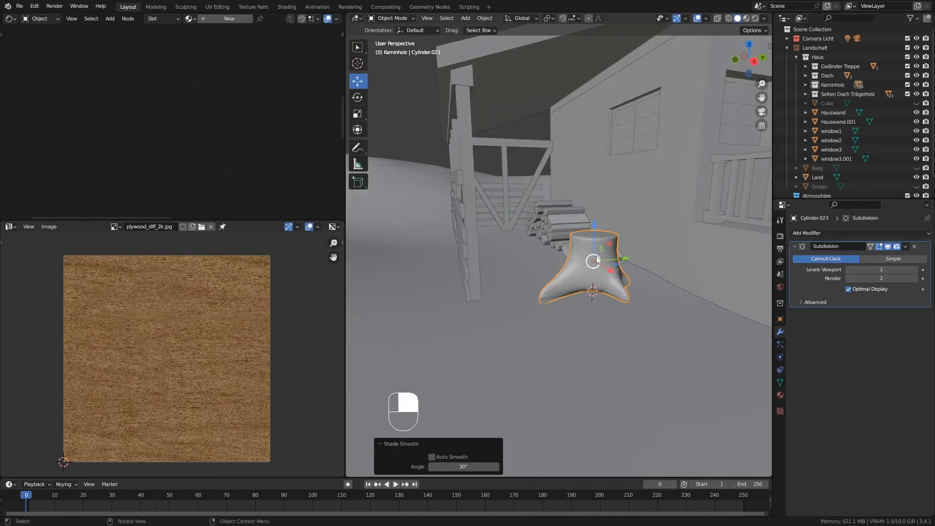
ctrl+middle_drag(600, 261, 601, 251)
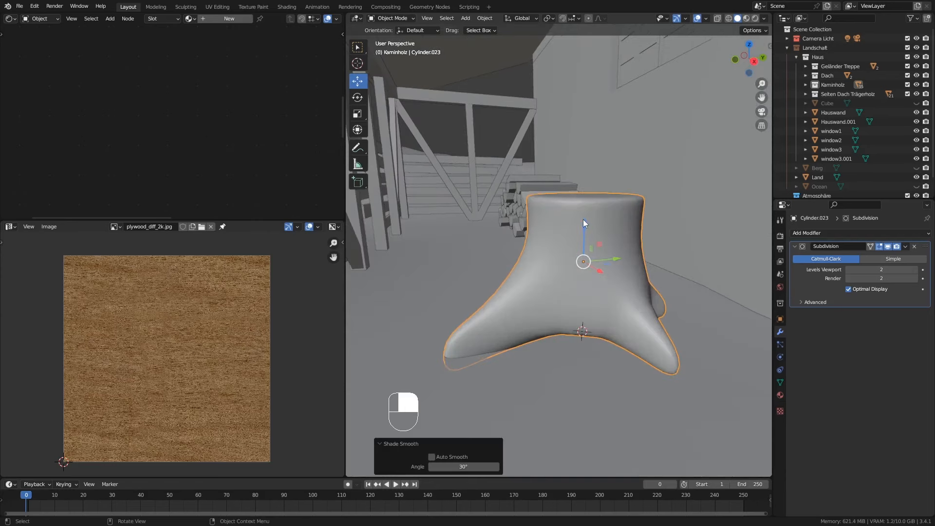
Step: Lower the stump about 0.095 m along Z so its roots sink into the ground
drag(583, 219, 584, 245)
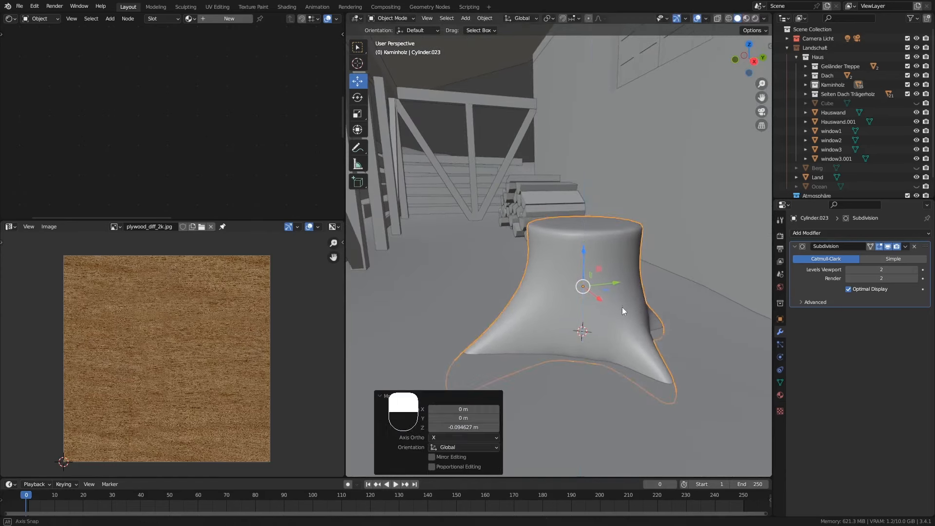
middle_drag(622, 307, 554, 320)
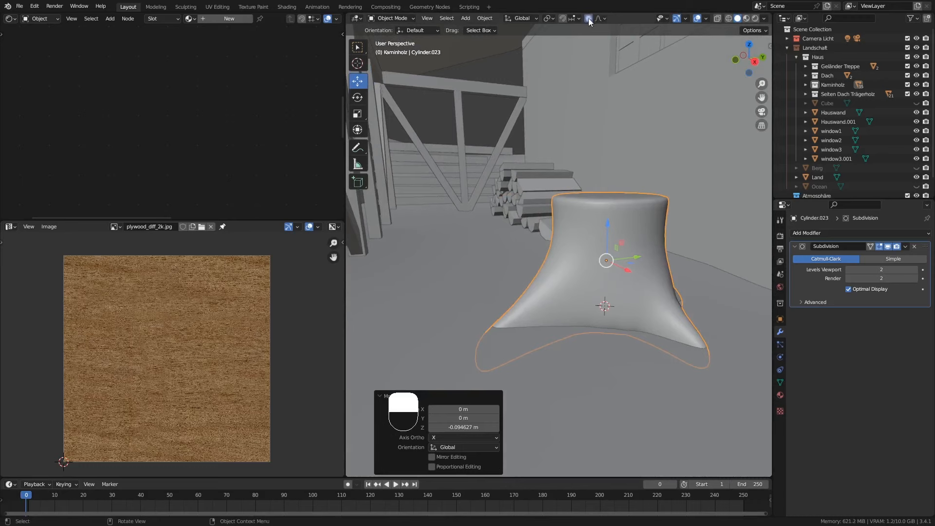
Step: In Edit Mode with X-ray enabled, select the end face of the root opposite the wall and raise it about 0.108 m along Z
key(Tab)
click(482, 338)
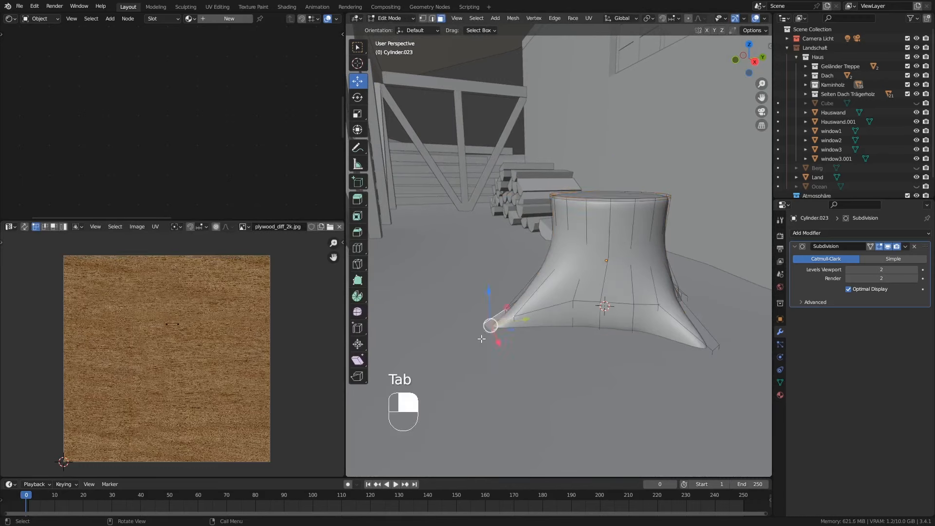
click(484, 350)
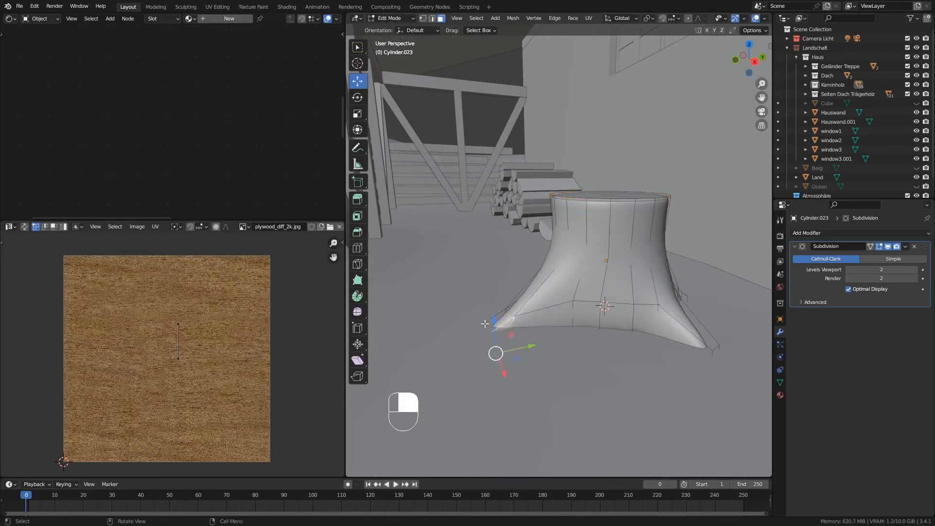
drag(493, 319, 484, 293)
middle_drag(485, 292, 715, 28)
scroll(748, 18, right, 3)
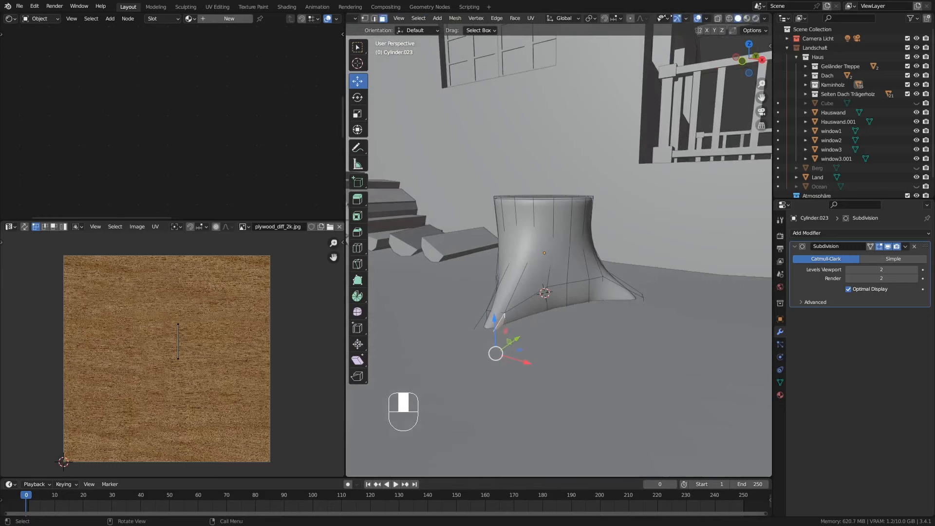
click(718, 18)
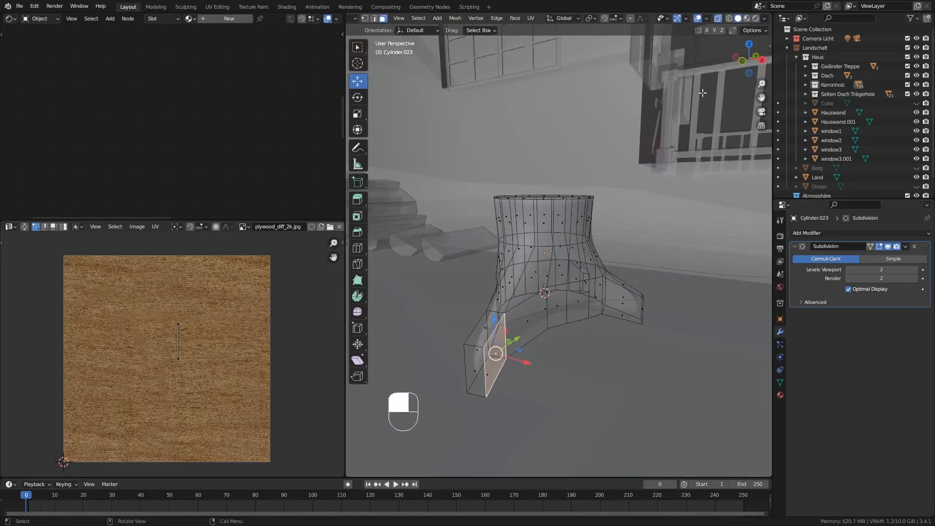
click(479, 368)
drag(476, 349, 465, 304)
middle_drag(595, 318, 547, 328)
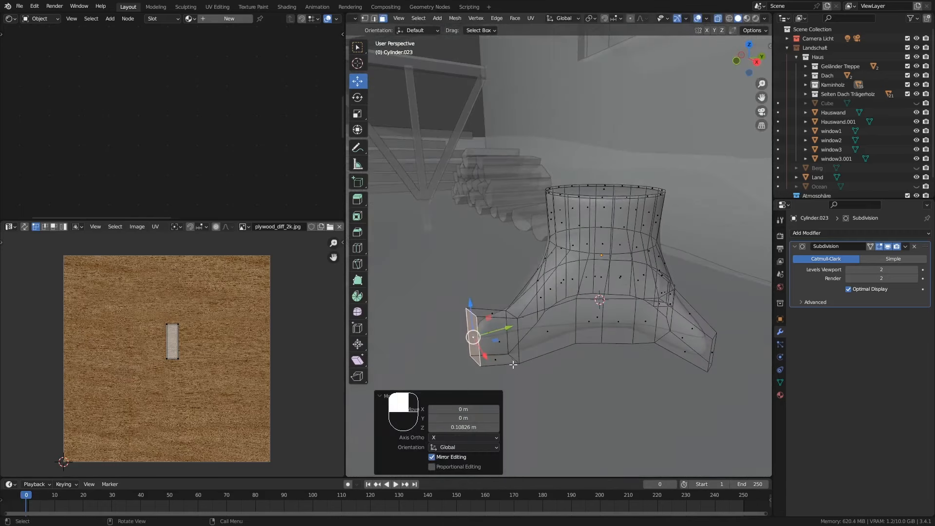
Step: Reshape the underside of the raised root, lower its end face about 0.023 m, and turn X-ray off
click(509, 360)
drag(495, 337, 459, 314)
click(471, 331)
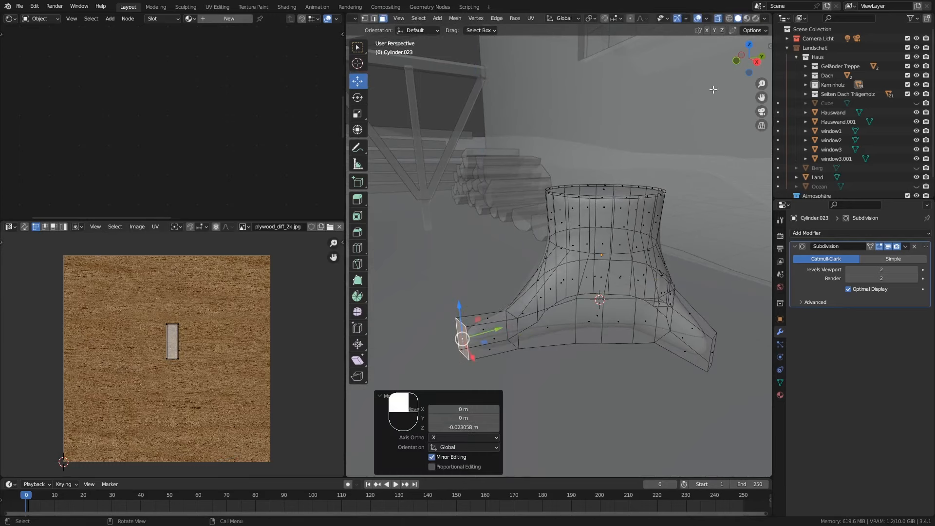
click(721, 18)
Step: Select a low face on the stump's rootless side, move it about -0.1 m along X, and extrude it about 0.18 m as a new root
middle_drag(584, 312, 643, 314)
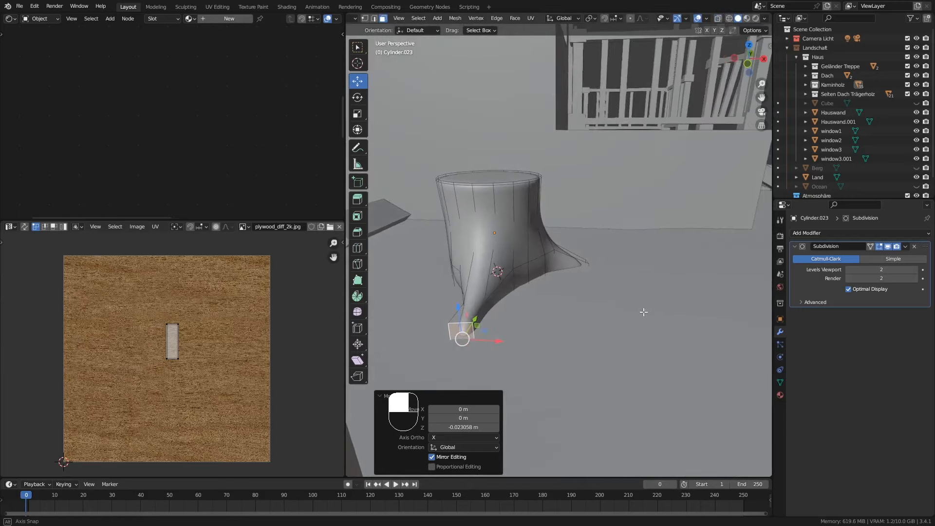
shift+middle_drag(500, 279, 584, 295)
shift+middle_drag(426, 297, 560, 257)
click(571, 241)
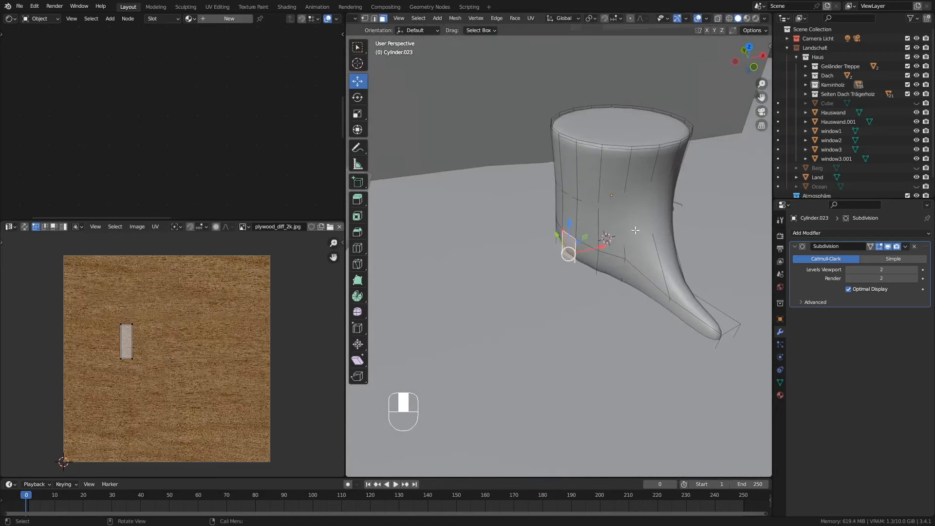
drag(608, 245, 575, 250)
key(e)
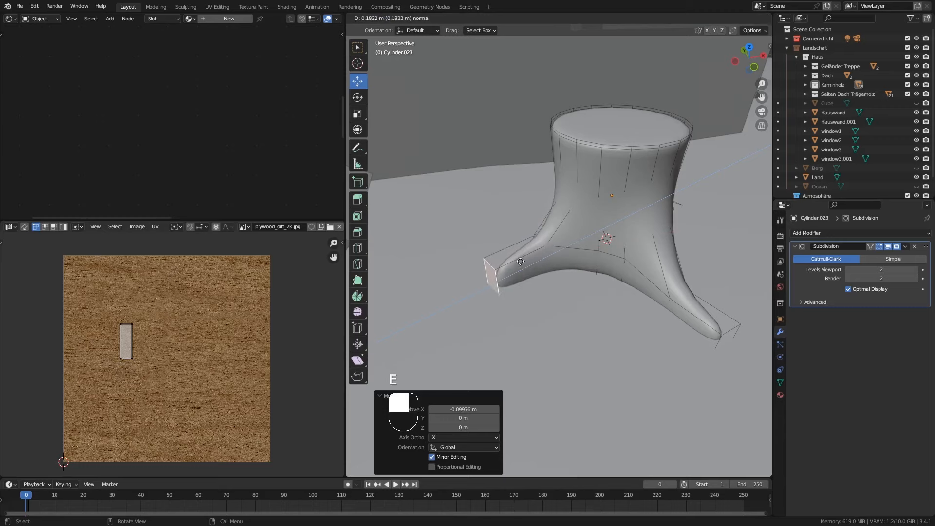
click(520, 261)
Step: Lower the new root's end face about 0.033 m along Z and return to Object Mode
drag(490, 254, 491, 263)
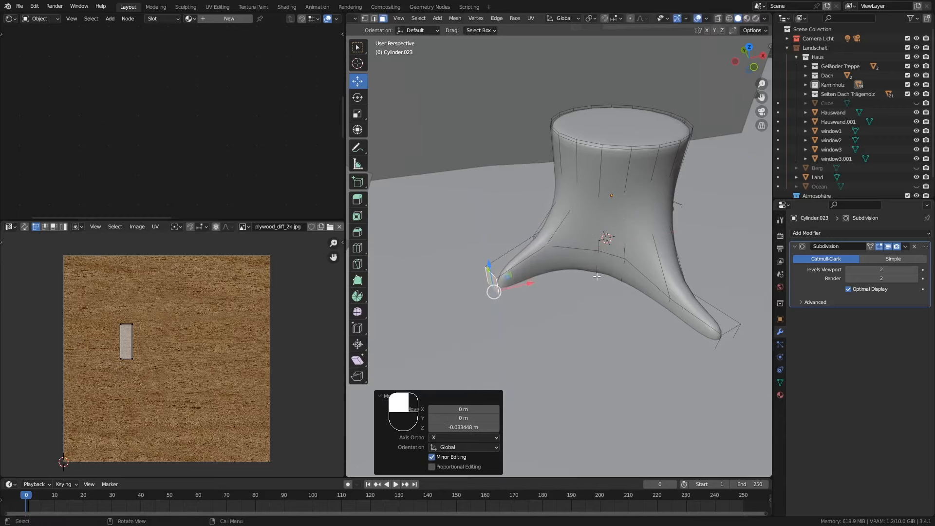
middle_drag(597, 276, 592, 272)
key(Tab)
Step: Apply the Subdivision modifier to the stump, check the resulting mesh, and return to Object Mode
ctrl+middle_drag(644, 291, 588, 267)
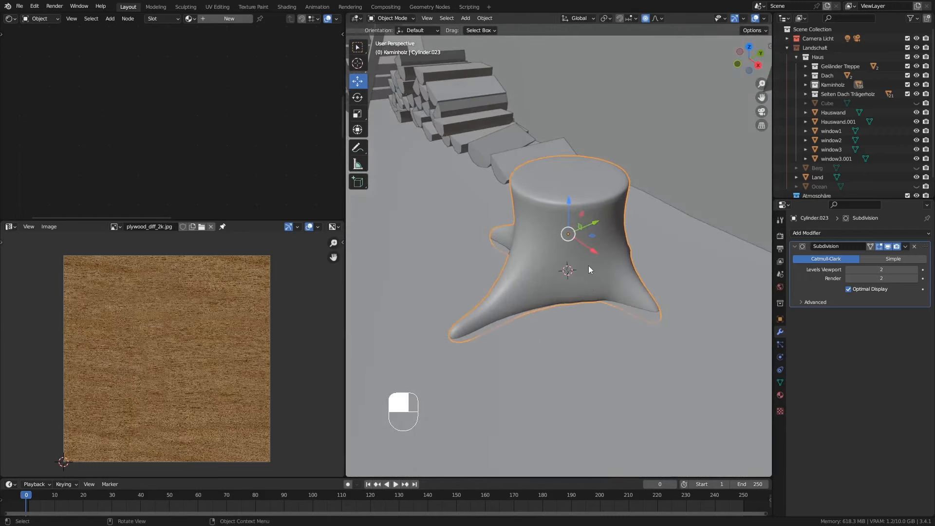
scroll(644, 19, down, 3)
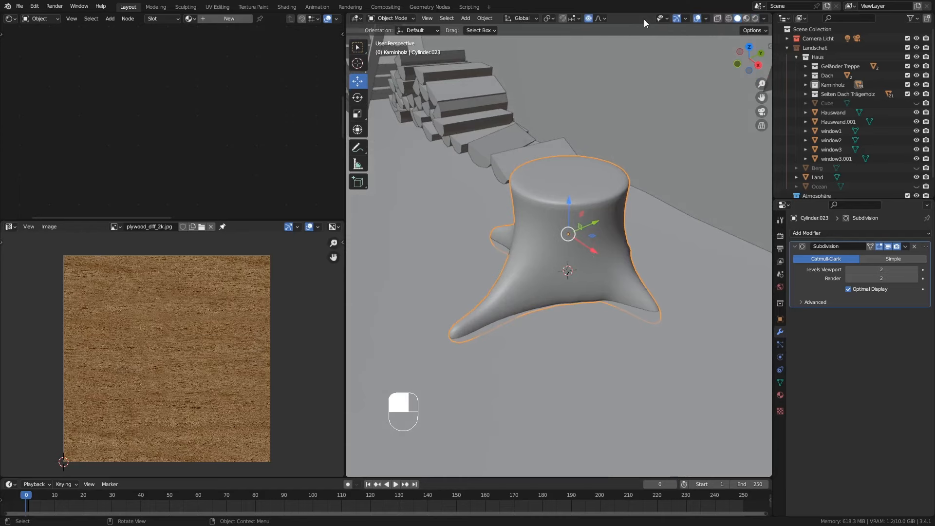
middle_drag(583, 195, 588, 236)
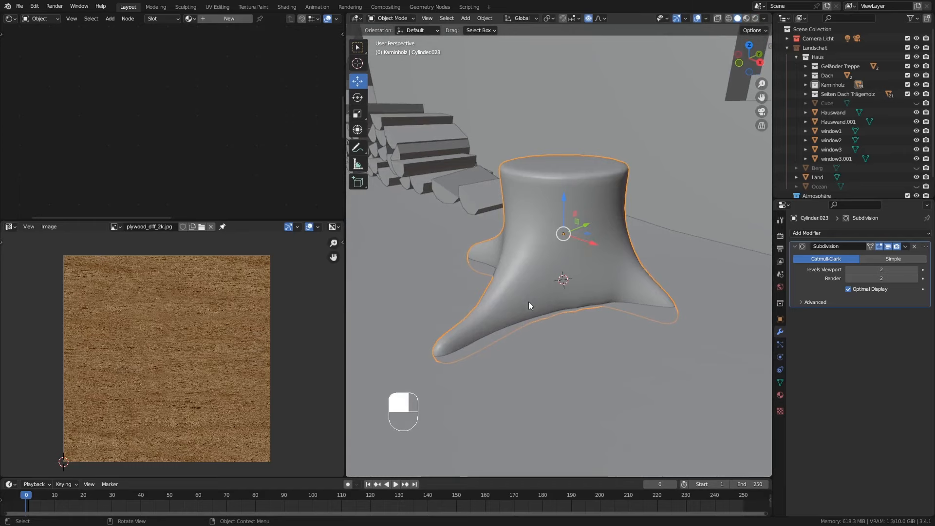
mouse_move(622, 272)
middle_down()
mouse_move(595, 282)
mouse_move(621, 273)
middle_up()
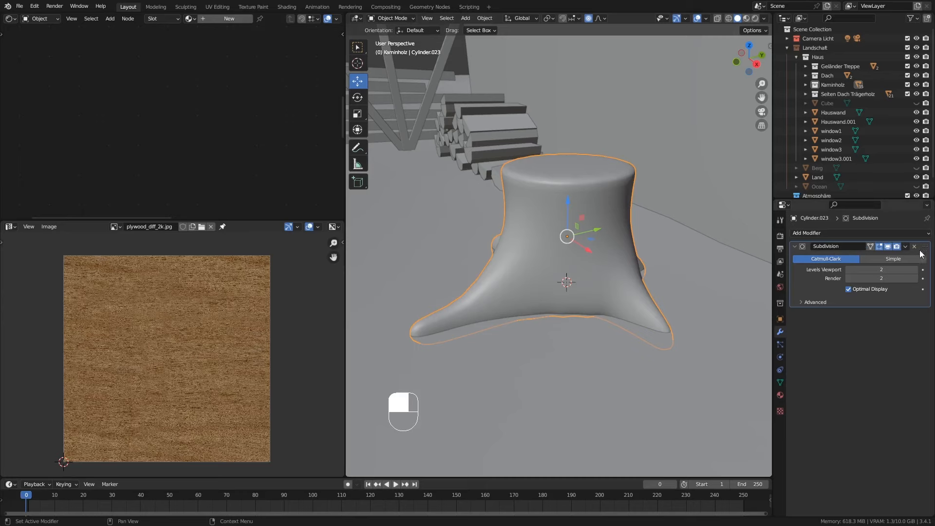
click(906, 247)
click(903, 256)
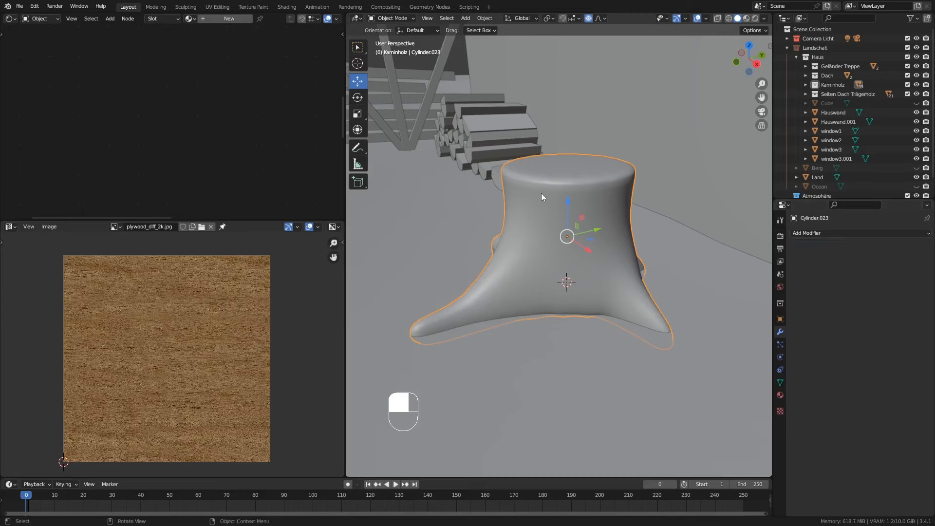
key(Tab)
middle_drag(565, 197, 565, 245)
key(Tab)
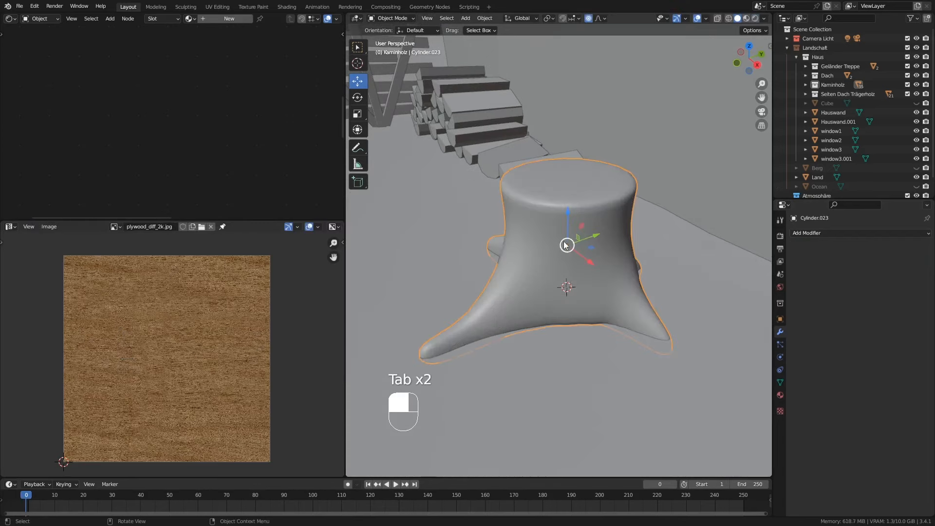
Step: Switch the stump to Sculpt Mode and choose the Crease brush with a radius of 25 px
click(398, 21)
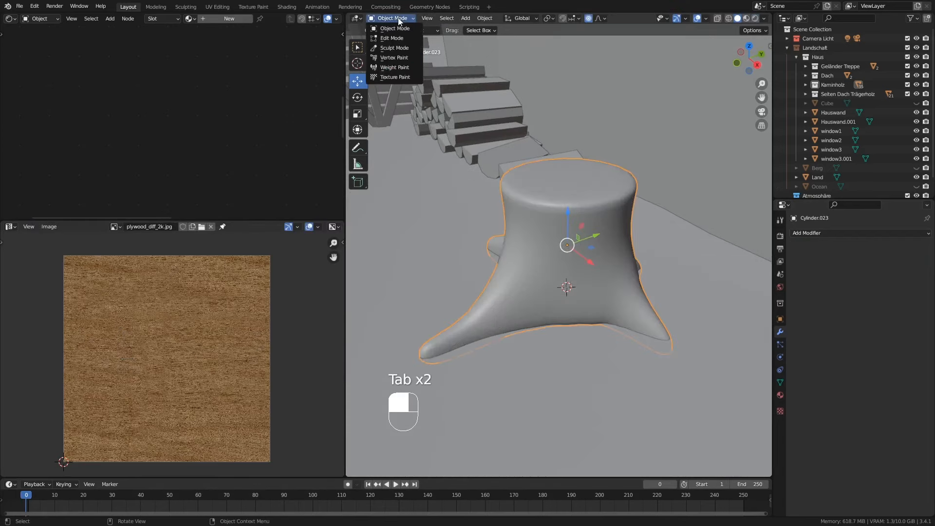
click(395, 48)
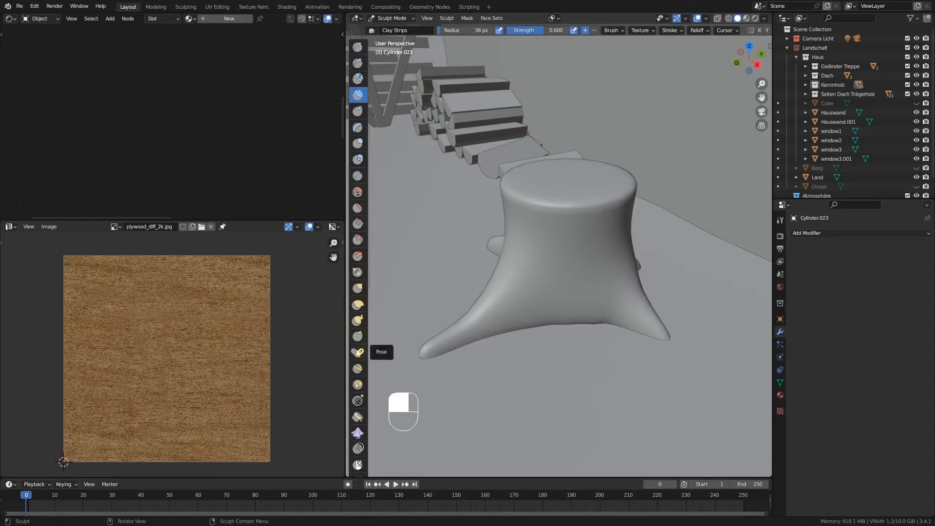
click(358, 176)
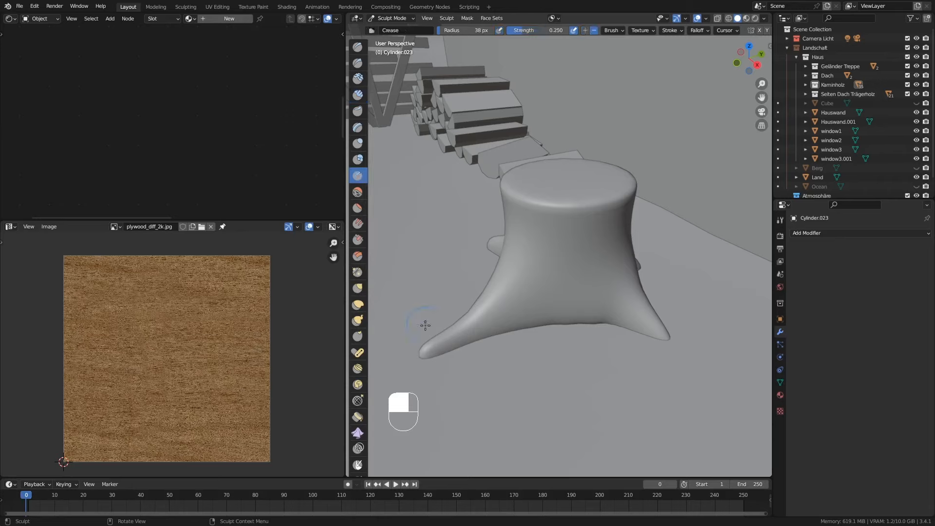
key(f)
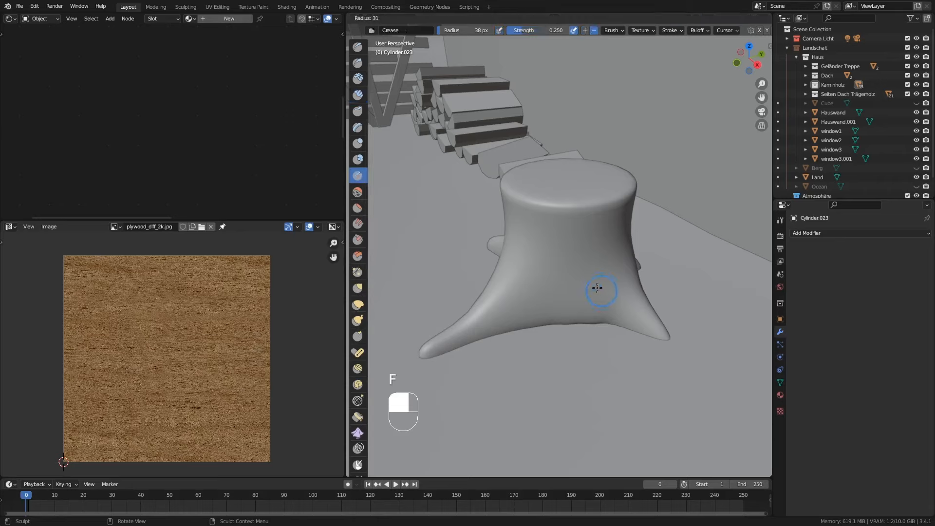
click(595, 287)
Step: Carve creases down the stump's side between the roots and widen the 3D viewport
mouse_move(599, 307)
middle_down()
mouse_move(567, 238)
mouse_move(578, 245)
middle_up()
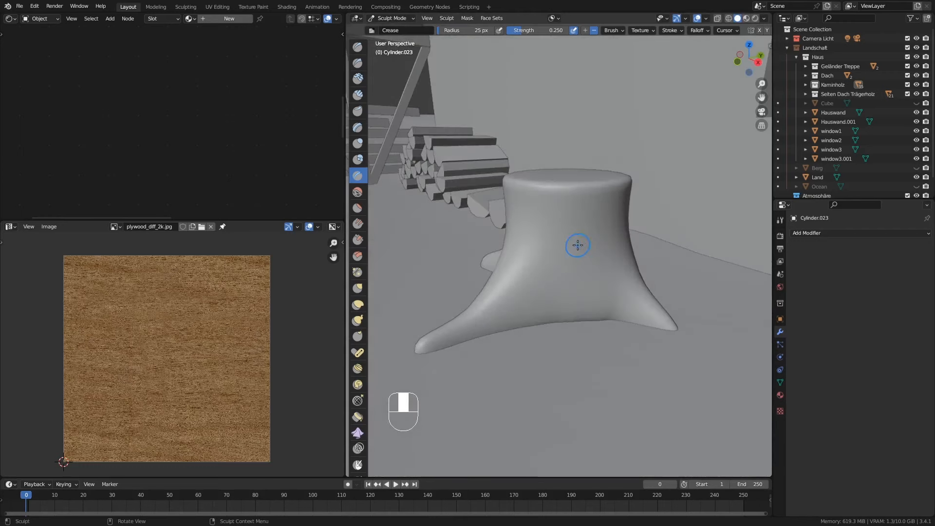
mouse_move(586, 219)
mouse_down()
mouse_move(574, 300)
mouse_move(609, 167)
mouse_move(581, 227)
mouse_move(549, 221)
mouse_move(560, 335)
mouse_move(596, 267)
mouse_up()
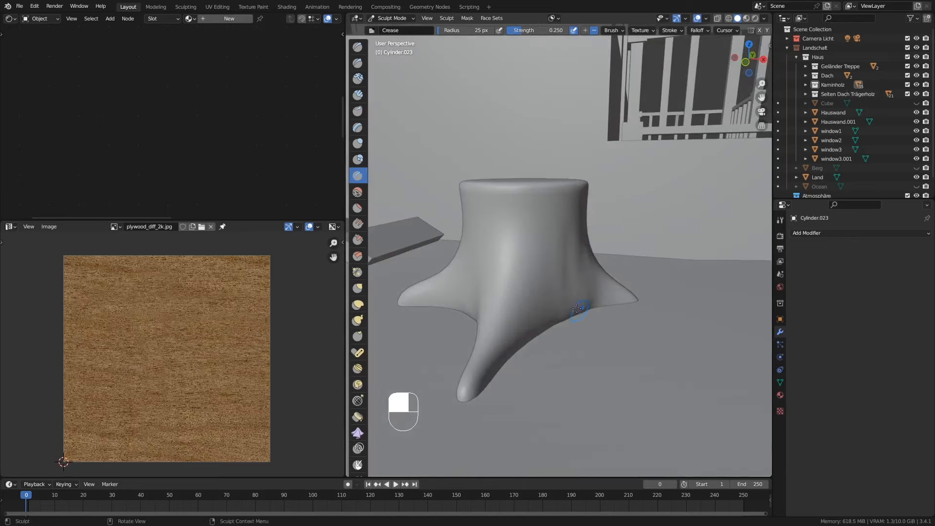
alt+drag(537, 269, 575, 260)
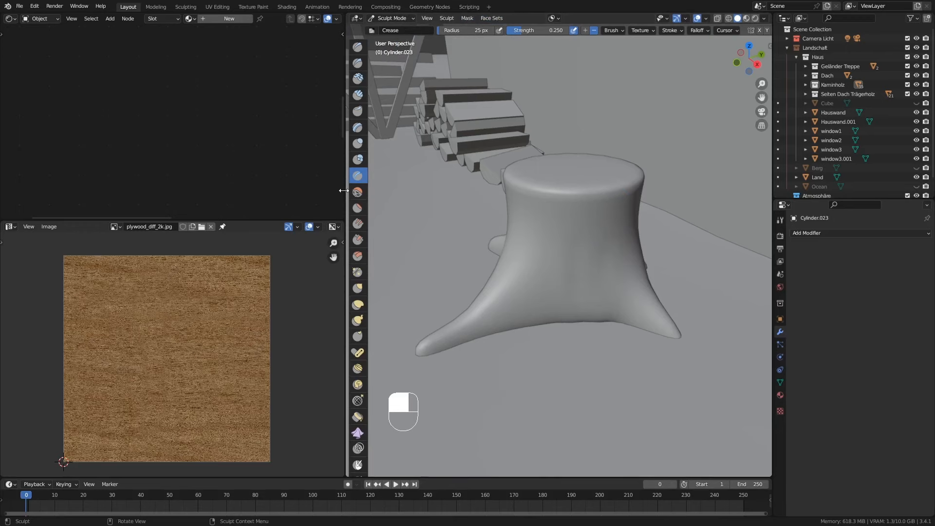
drag(344, 190, 189, 181)
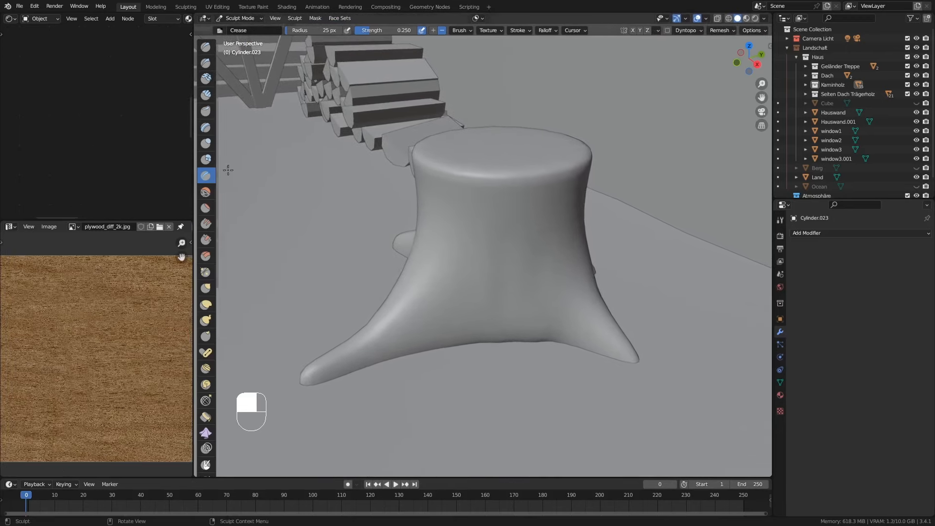
Step: Try remeshing the stump with a voxel size of 0.05 m, inspect its surface, and undo the remesh
click(731, 30)
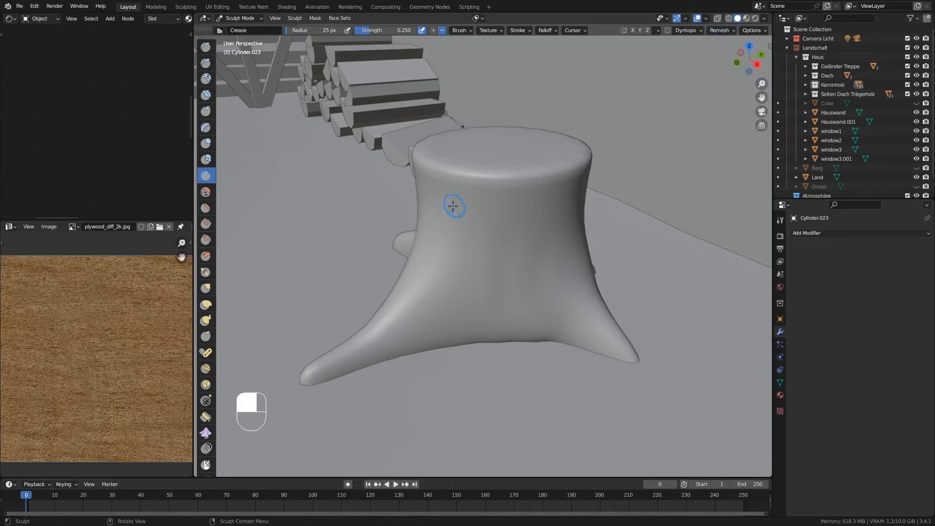
click(735, 30)
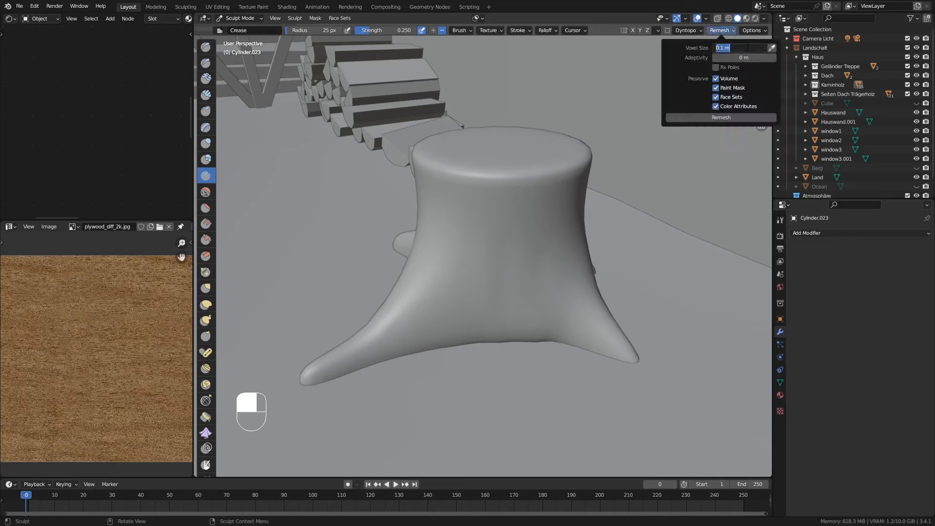
text(5)
key(Return)
click(721, 118)
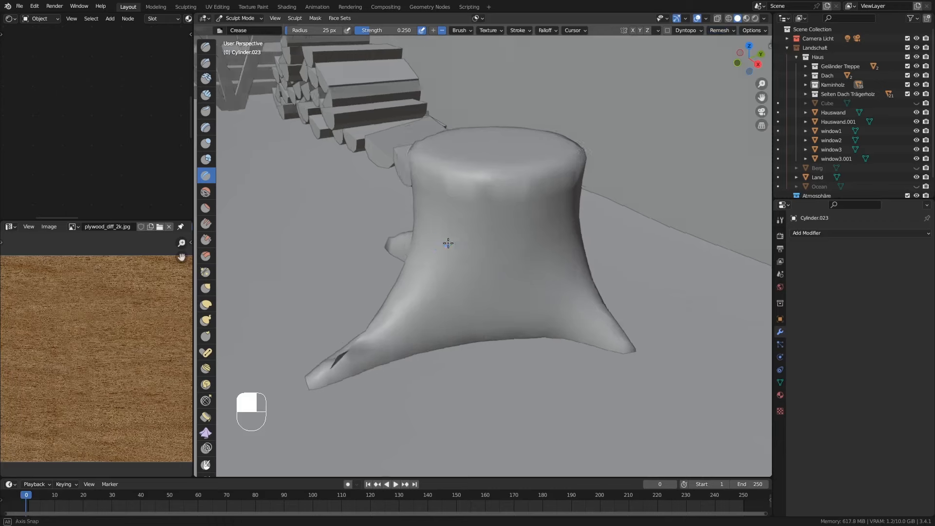
mouse_move(445, 242)
middle_down()
mouse_move(509, 219)
mouse_move(461, 217)
mouse_move(360, 349)
middle_up()
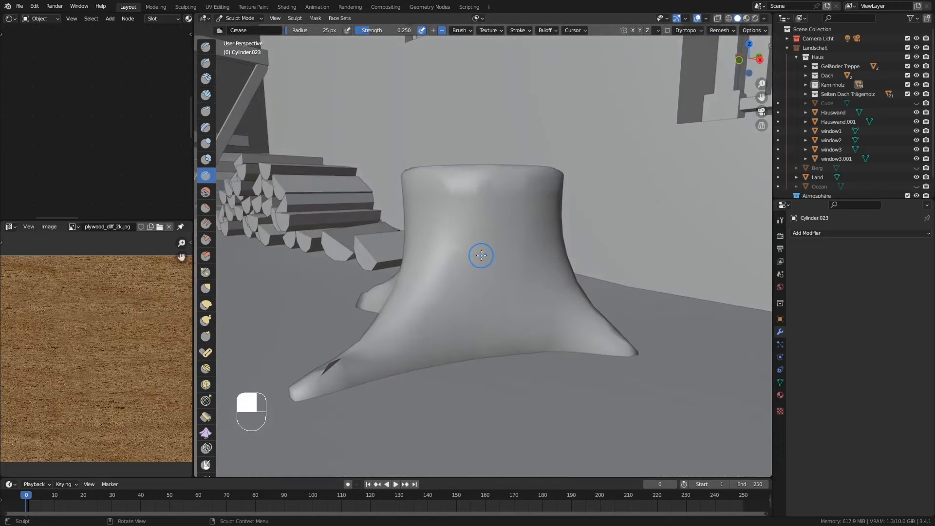
middle_drag(481, 255, 477, 276)
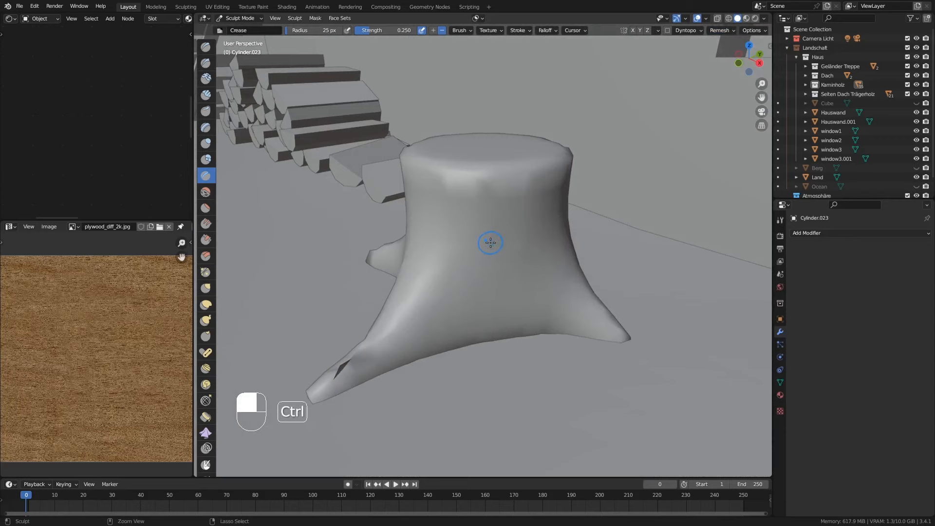
key(ctrl+z)
Step: Remesh the stump again with a finer voxel size
click(731, 30)
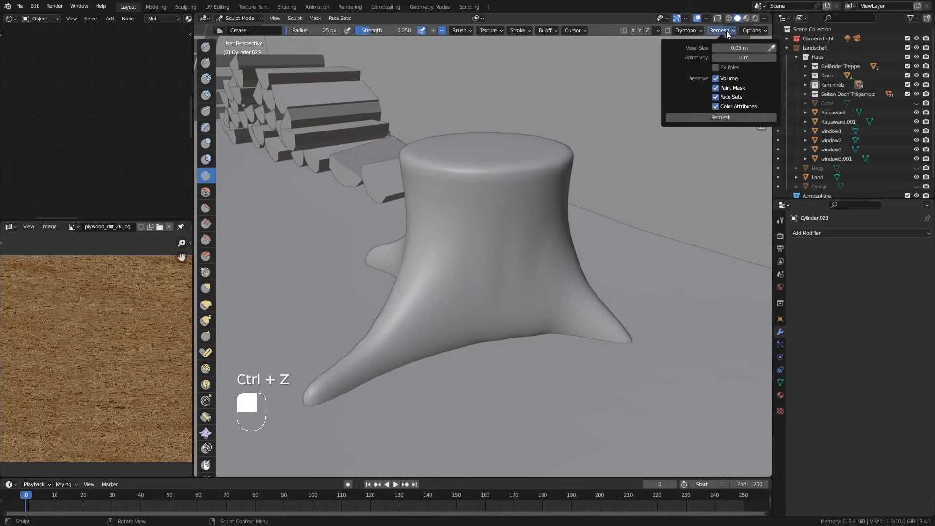
click(736, 47)
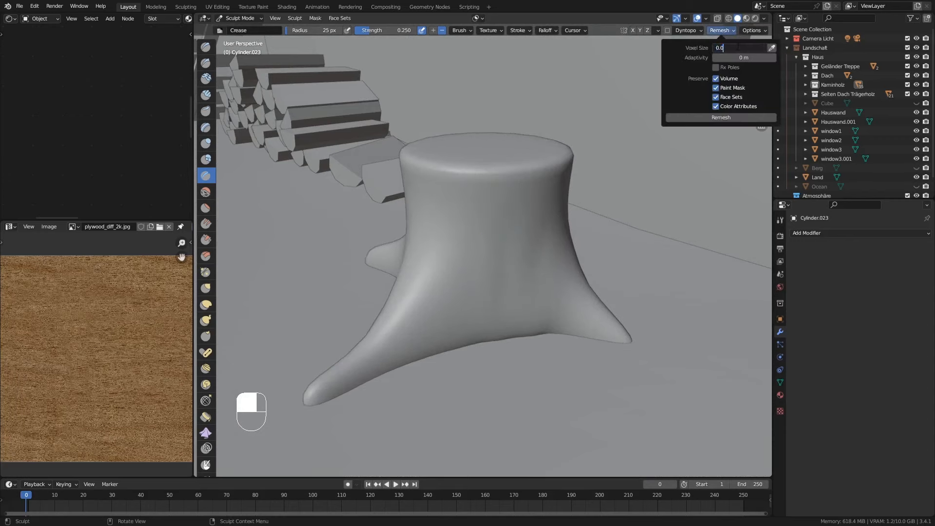
key(Return)
click(741, 116)
Step: Carve several downward creases into the stump's side beside the root and reduce the Crease brush radius to 18 px
mouse_move(512, 246)
middle_down()
mouse_move(494, 238)
mouse_move(528, 242)
middle_up()
drag(538, 244, 525, 332)
drag(551, 291, 544, 325)
drag(598, 293, 564, 328)
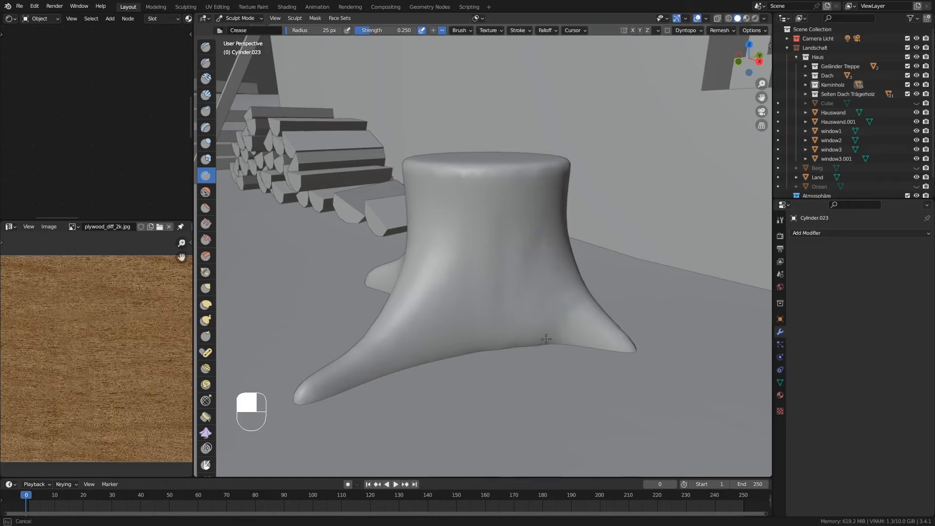
key(f)
click(441, 277)
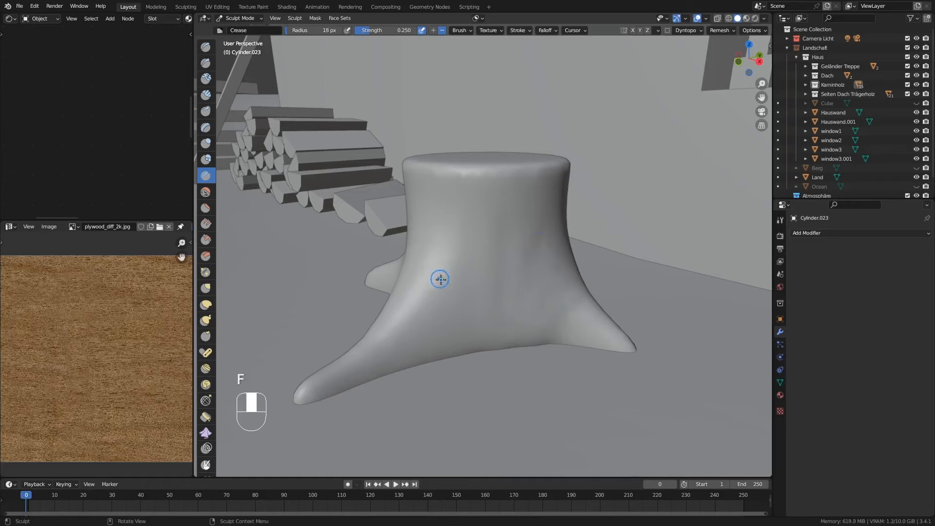
Step: Carve short creases between the front roots and up the stump's side with the Crease brush
middle_drag(406, 325, 433, 317)
mouse_move(417, 316)
mouse_down()
mouse_move(432, 323)
mouse_move(426, 336)
mouse_up()
drag(439, 306, 431, 332)
drag(444, 297, 461, 327)
mouse_move(552, 292)
mouse_down()
mouse_move(553, 314)
mouse_move(539, 283)
mouse_up()
drag(470, 251, 457, 278)
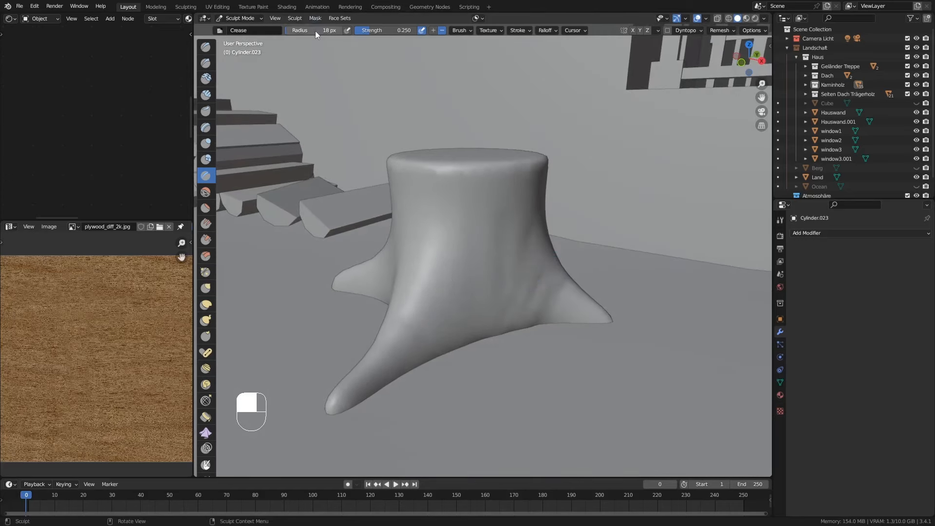
Step: Set the Crease brush to strength 0.535 and radius 31 px, and carve deeper creases across the root base and down the trunk above it
drag(385, 30, 390, 30)
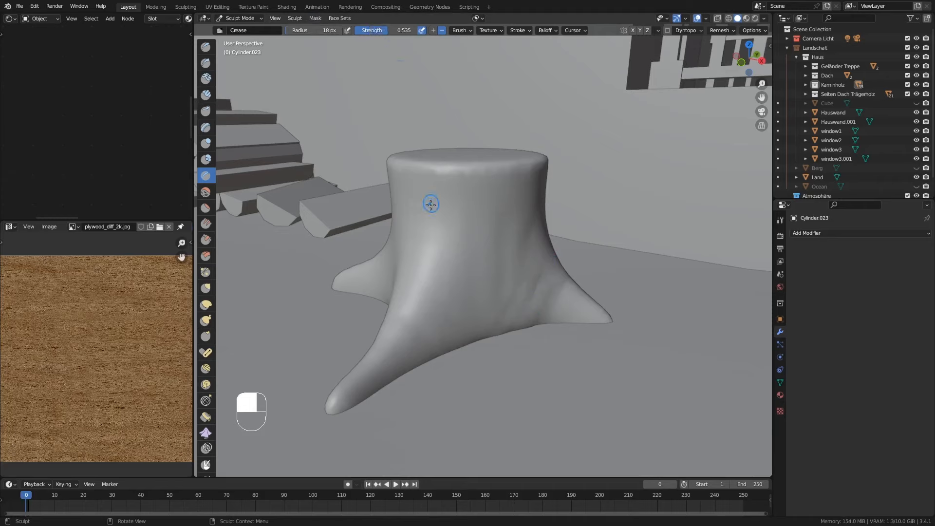
key(f)
mouse_move(401, 307)
mouse_down()
mouse_move(422, 311)
mouse_move(432, 344)
mouse_up()
mouse_move(467, 320)
middle_down()
mouse_move(450, 331)
mouse_move(570, 323)
middle_up()
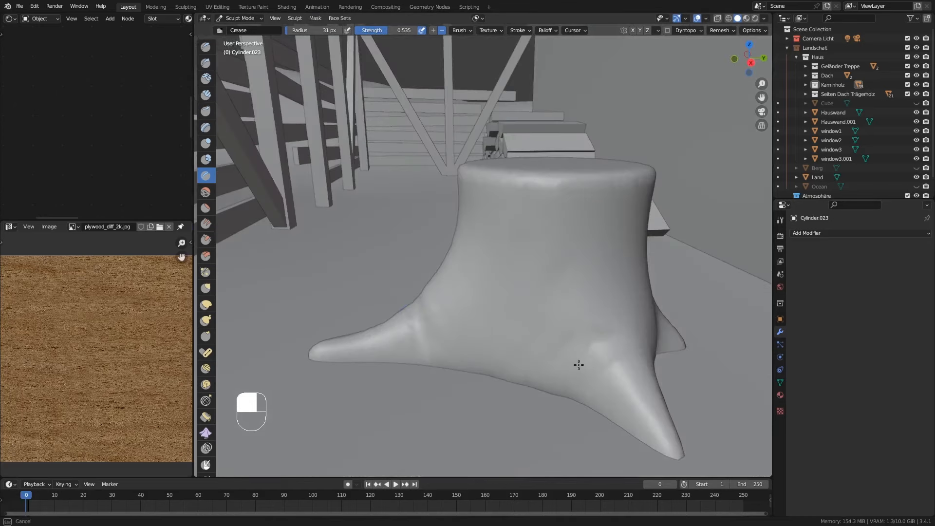
middle_drag(591, 355, 622, 276)
drag(628, 263, 633, 340)
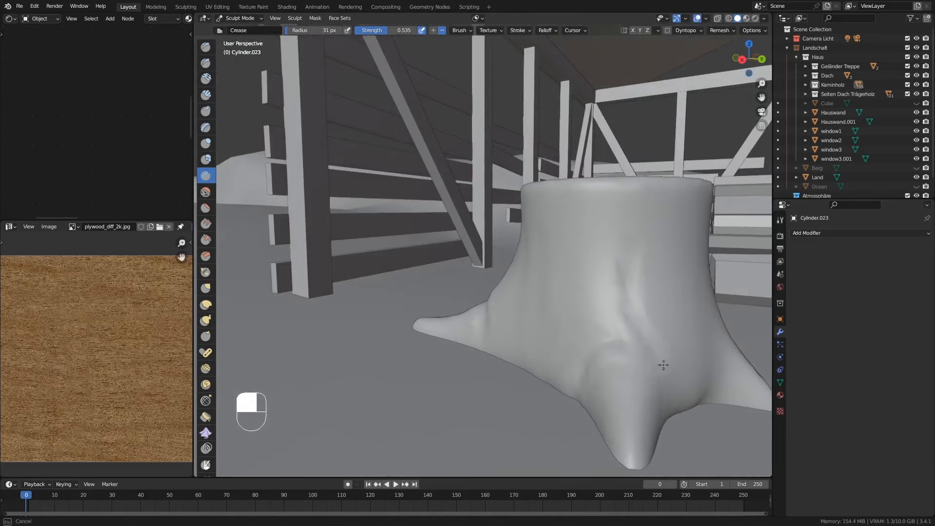
drag(682, 264, 672, 375)
middle_drag(513, 266, 542, 266)
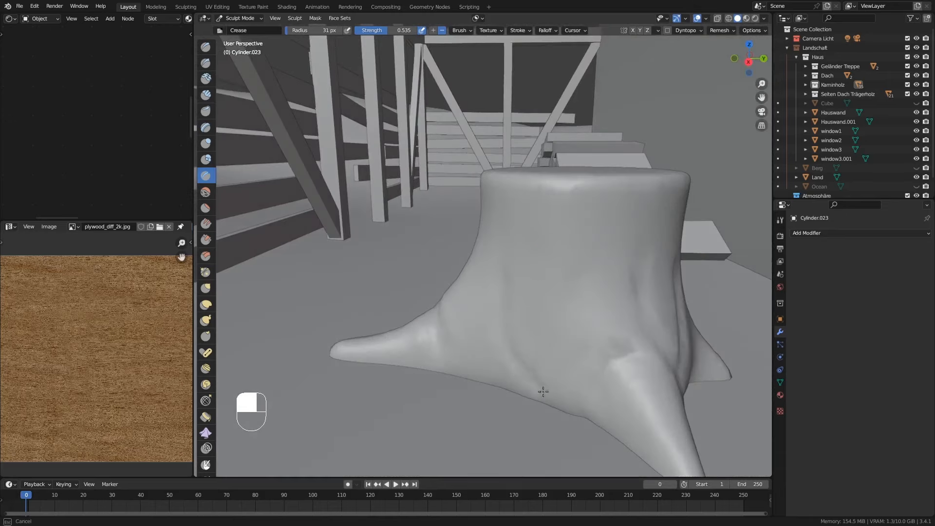
Step: Carve long downward creases between the front roots and around the base of the adjoining root
mouse_move(487, 258)
ctrl+middle_down()
mouse_move(497, 271)
mouse_move(560, 273)
mouse_move(497, 275)
mouse_move(504, 263)
ctrl+middle_up()
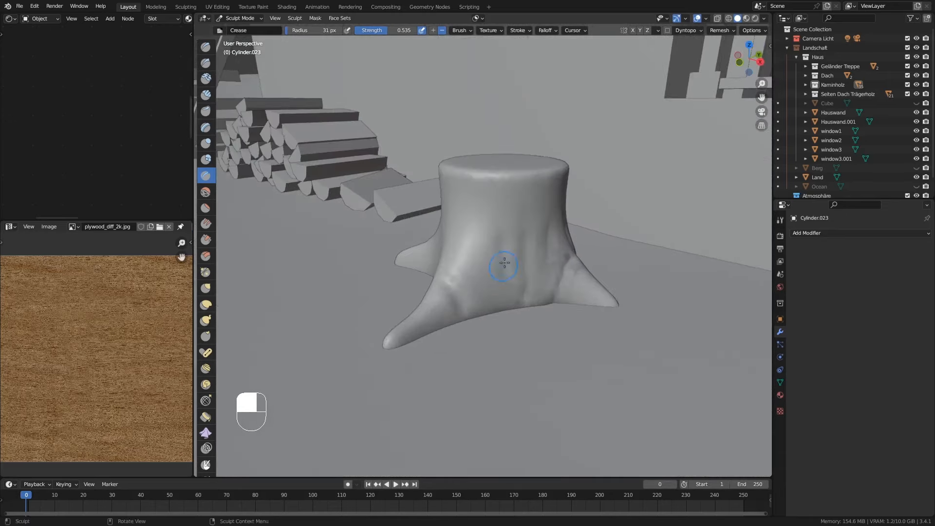
drag(497, 242, 509, 299)
drag(545, 236, 521, 304)
middle_drag(560, 265, 511, 266)
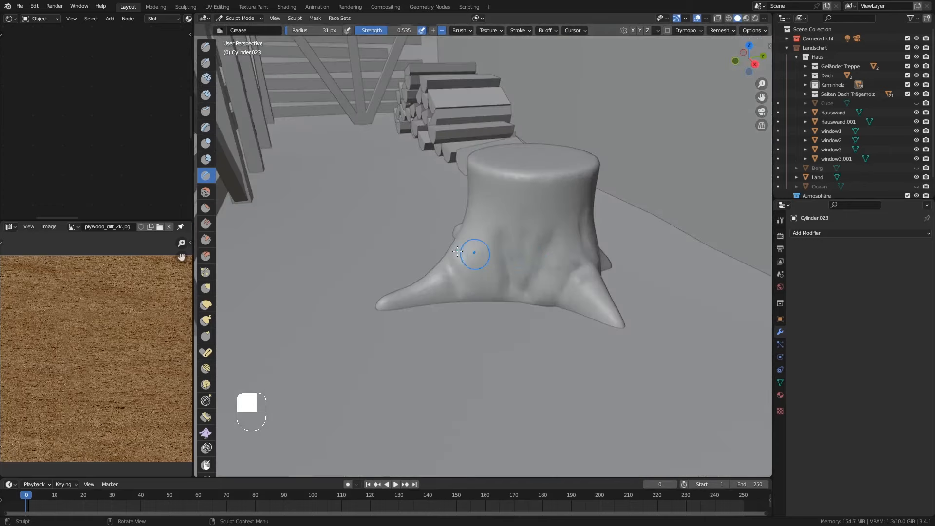
drag(445, 258, 477, 296)
drag(477, 244, 490, 280)
Step: Crease the inner edges of the two roots where they join the trunk
mouse_move(541, 242)
middle_down()
mouse_move(494, 251)
mouse_move(454, 238)
middle_up()
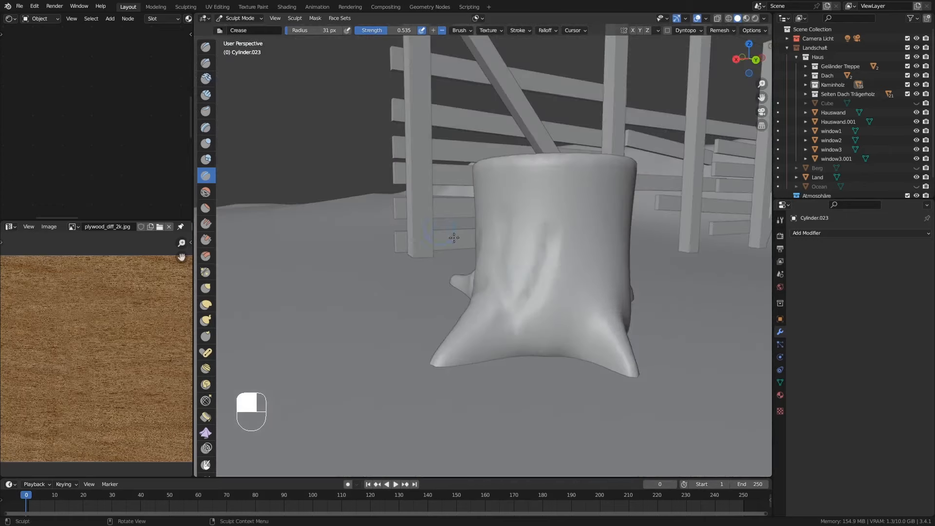
mouse_move(585, 295)
mouse_down()
mouse_move(564, 341)
mouse_move(591, 294)
mouse_move(621, 345)
mouse_up()
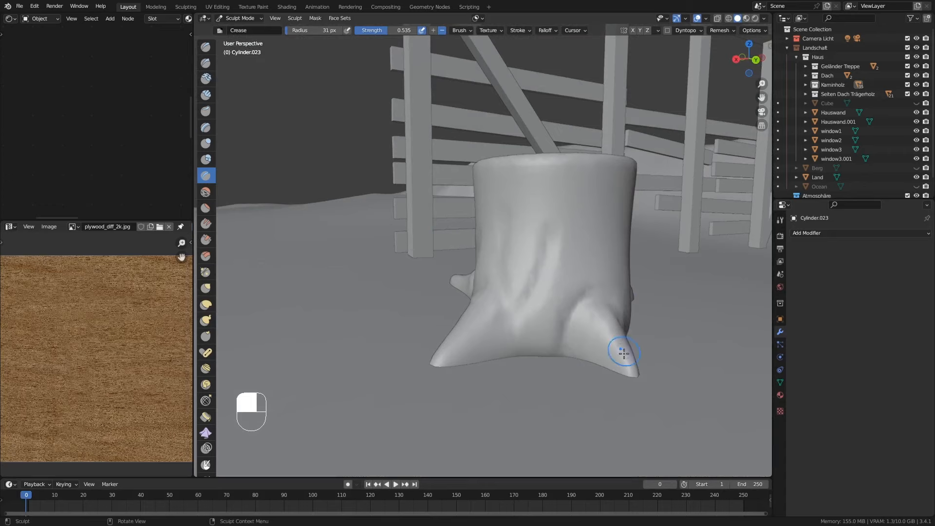
drag(468, 305, 521, 342)
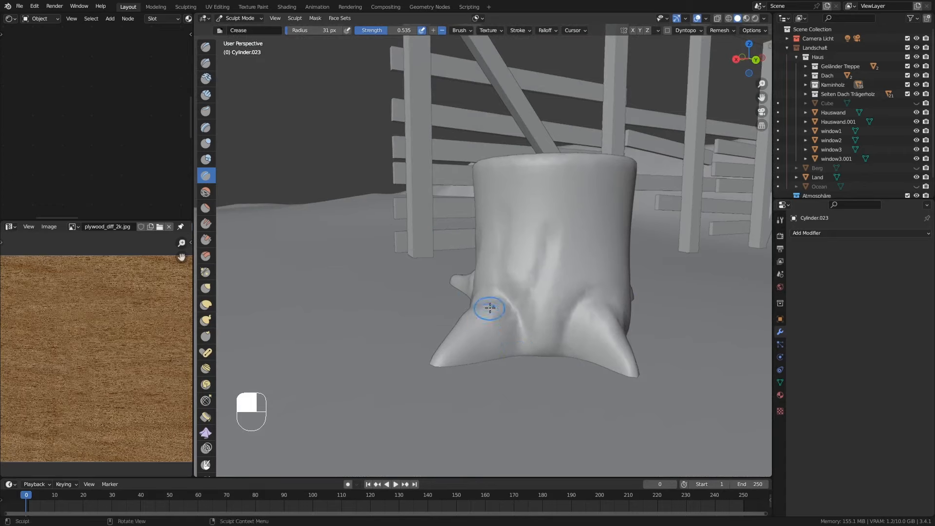
Step: Carve downward creases from mid-trunk to the ground between the two roots facing away from the house wall
middle_drag(490, 308, 509, 300)
middle_drag(421, 245, 487, 266)
ctrl+middle_drag(326, 268, 325, 312)
middle_drag(317, 281, 382, 323)
mouse_move(382, 323)
mouse_down()
mouse_move(404, 328)
mouse_move(382, 374)
mouse_up()
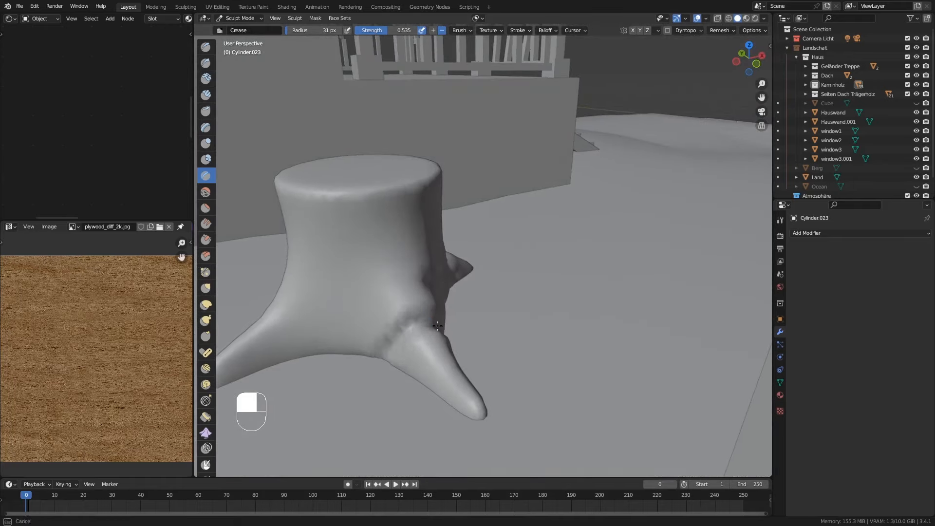
drag(318, 345, 320, 358)
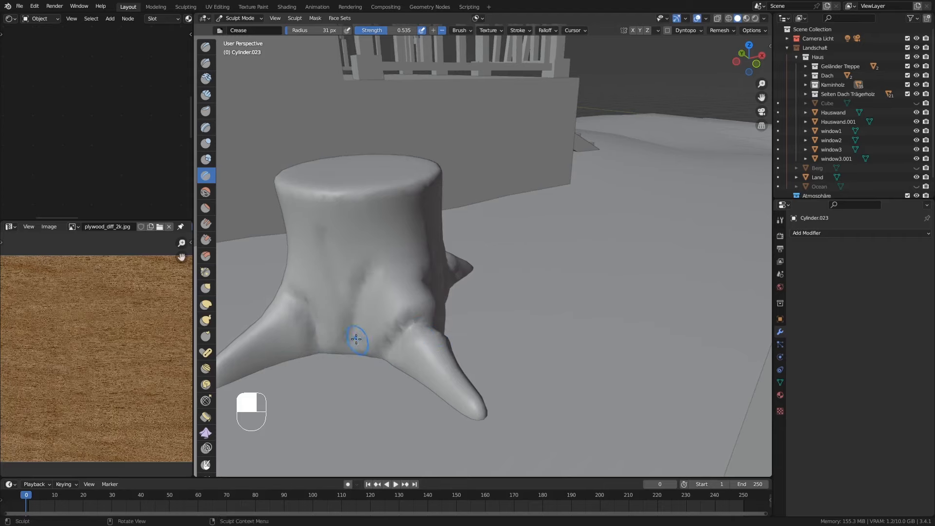
mouse_move(355, 338)
middle_down()
mouse_move(385, 329)
mouse_move(372, 272)
middle_up()
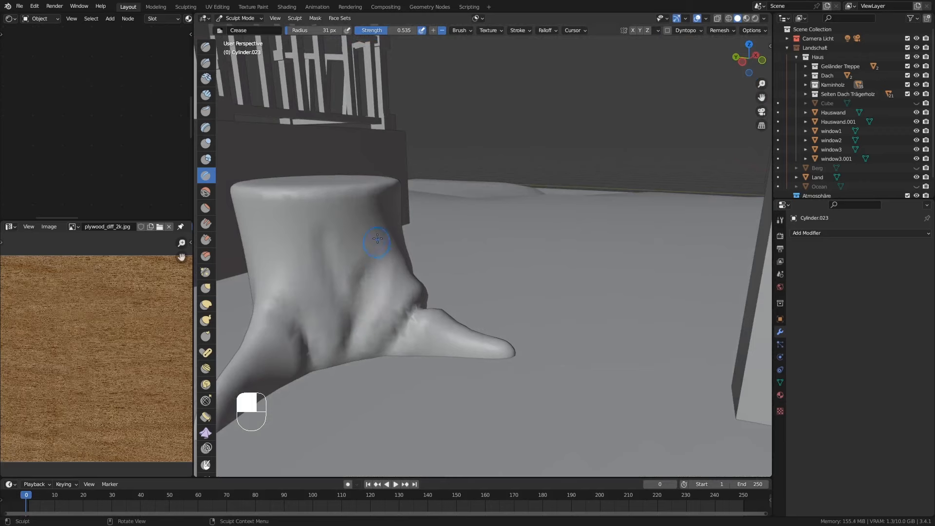
Step: Smooth the lumpy creases where the roots meet the trunk
mouse_move(371, 229)
middle_down()
mouse_move(313, 271)
mouse_move(337, 263)
middle_up()
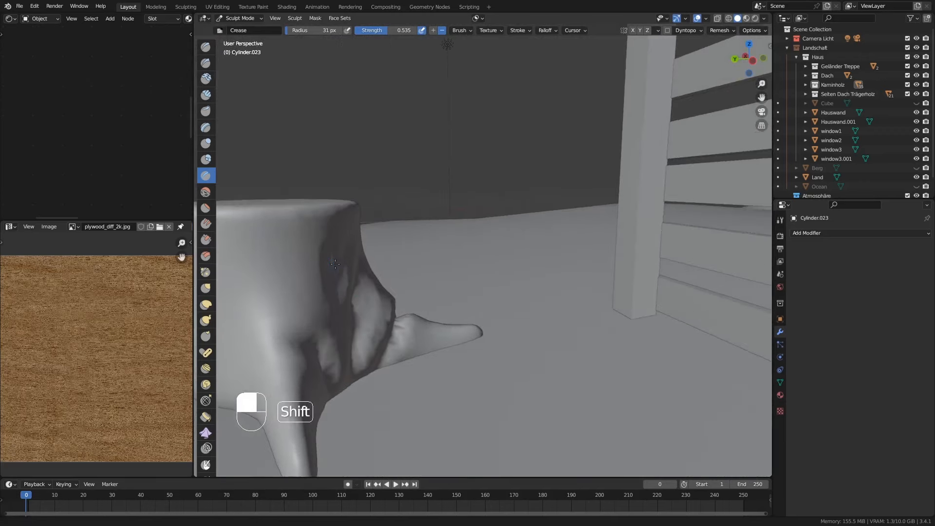
middle_drag(408, 318, 396, 334)
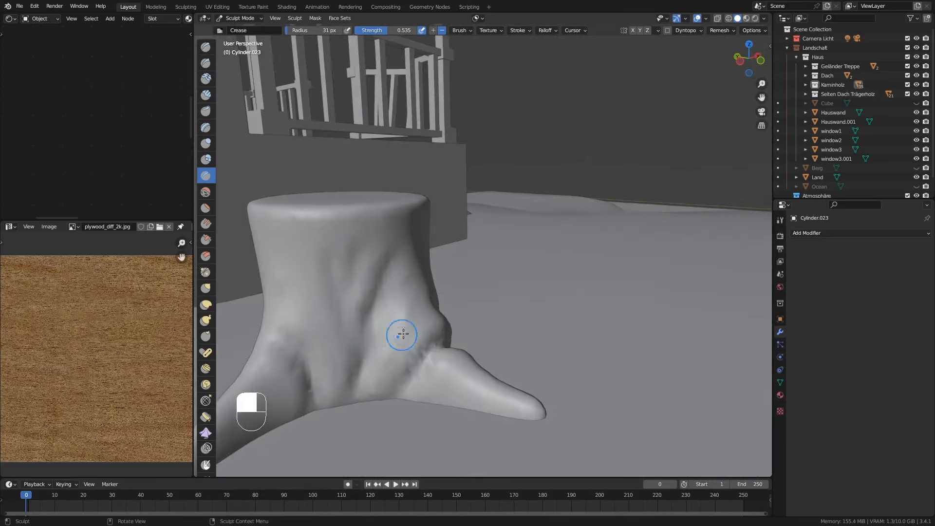
shift+drag(450, 334, 445, 355)
mouse_move(532, 345)
middle_down()
mouse_move(497, 352)
mouse_move(488, 333)
mouse_move(476, 349)
mouse_move(492, 352)
middle_up()
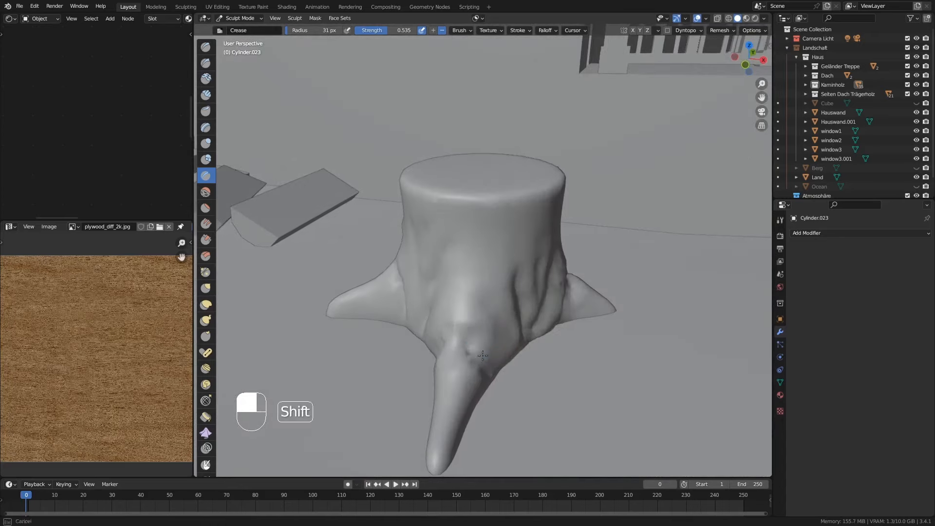
mouse_move(483, 356)
shift+mouse_down()
mouse_move(459, 384)
mouse_move(449, 375)
shift+mouse_up()
Step: Set the Crease brush to radius 23 px and strength 0.288, and carve finer creases around the trunk and at its top rim
middle_drag(448, 375, 496, 369)
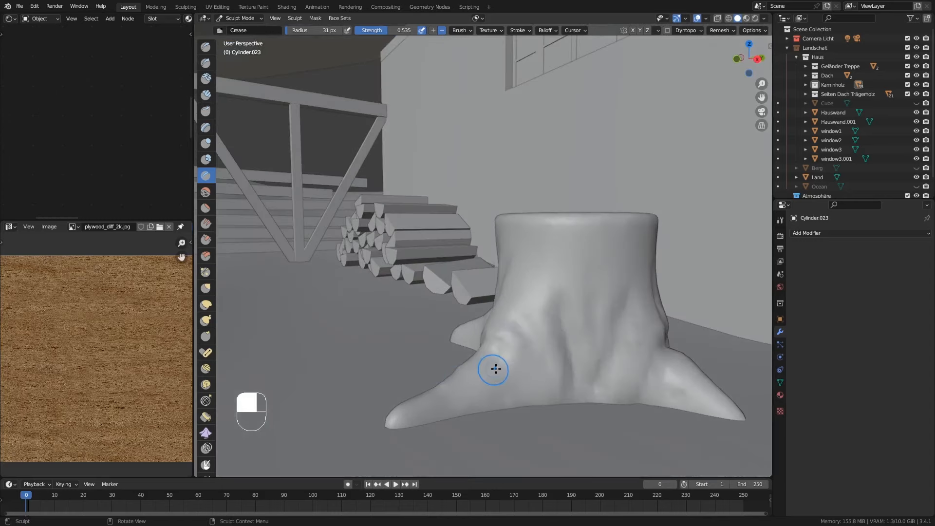
key(f)
click(492, 358)
middle_drag(508, 397, 502, 366)
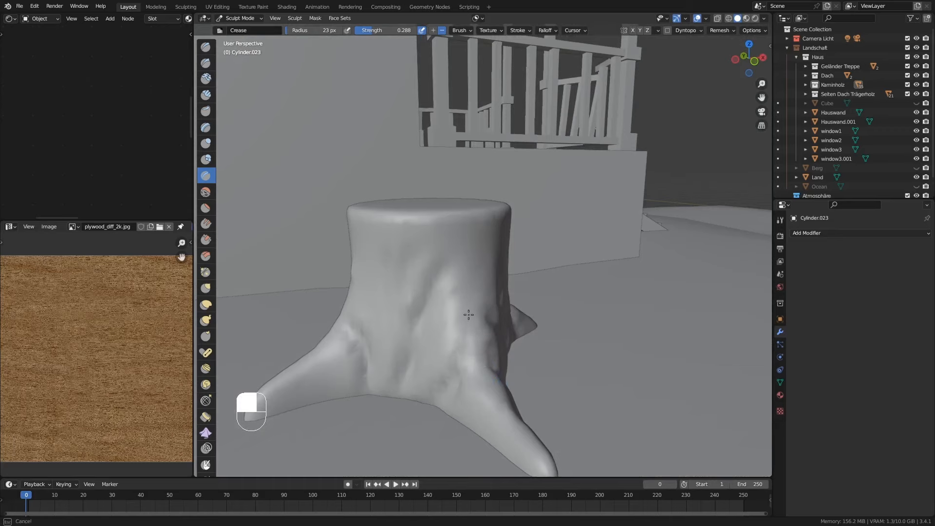
middle_drag(396, 246, 453, 257)
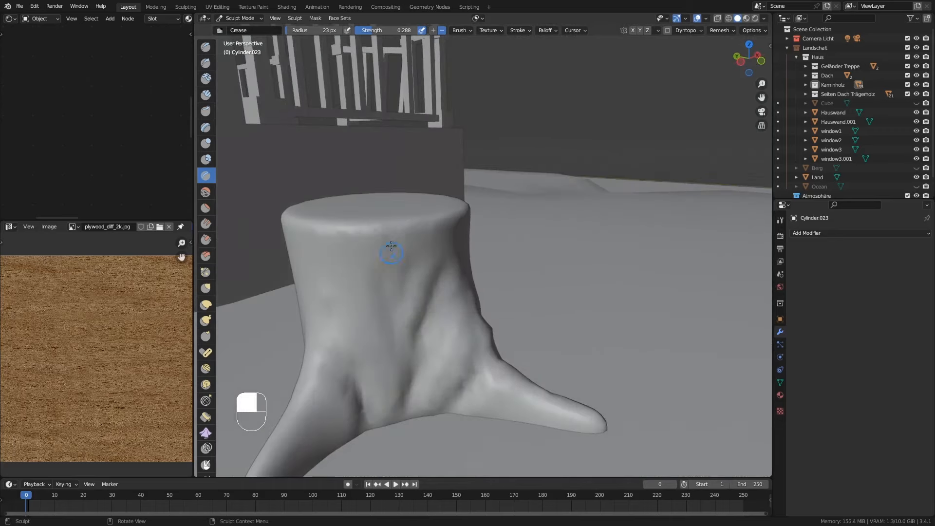
middle_drag(391, 246, 476, 225)
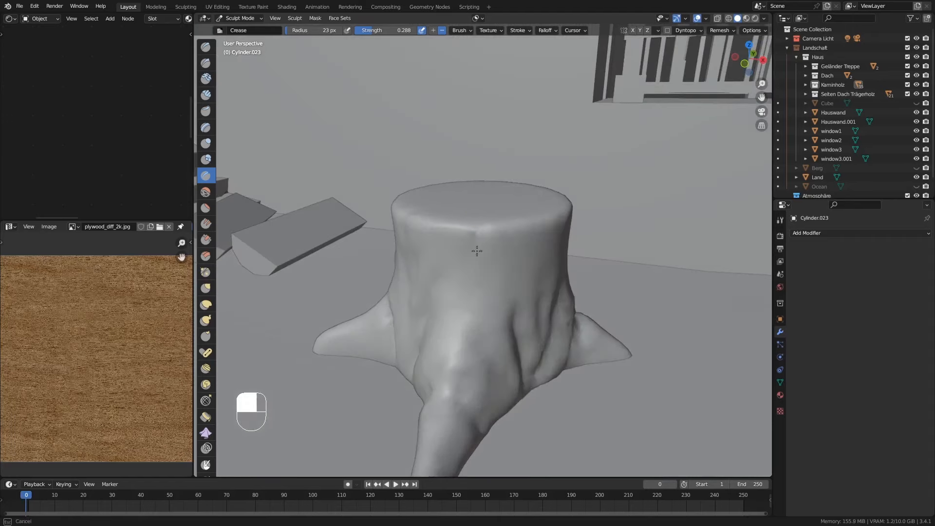
middle_drag(476, 271, 627, 264)
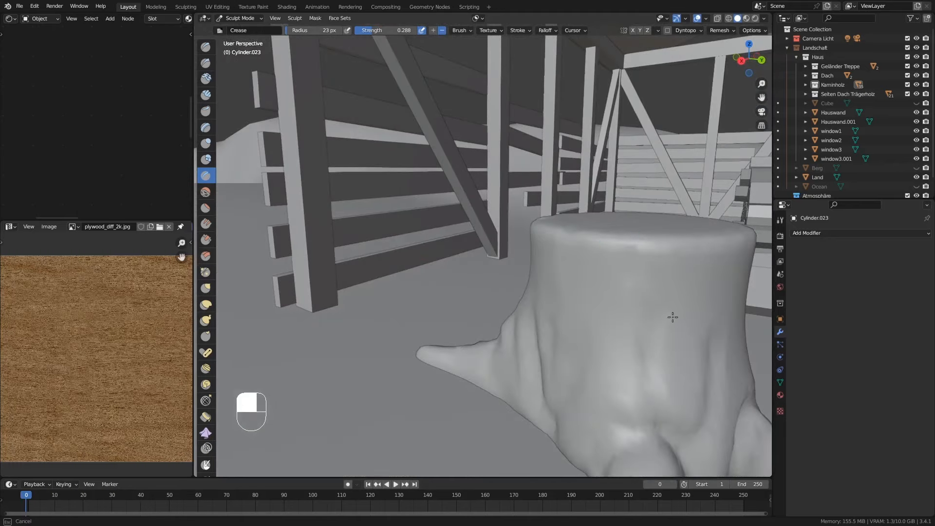
Step: Enlarge the Crease brush radius to 39 px and carve two long vertical creases down the stump's smooth side
ctrl+middle_drag(676, 263, 716, 288)
middle_drag(633, 274, 271, 272)
ctrl+middle_drag(371, 293, 400, 299)
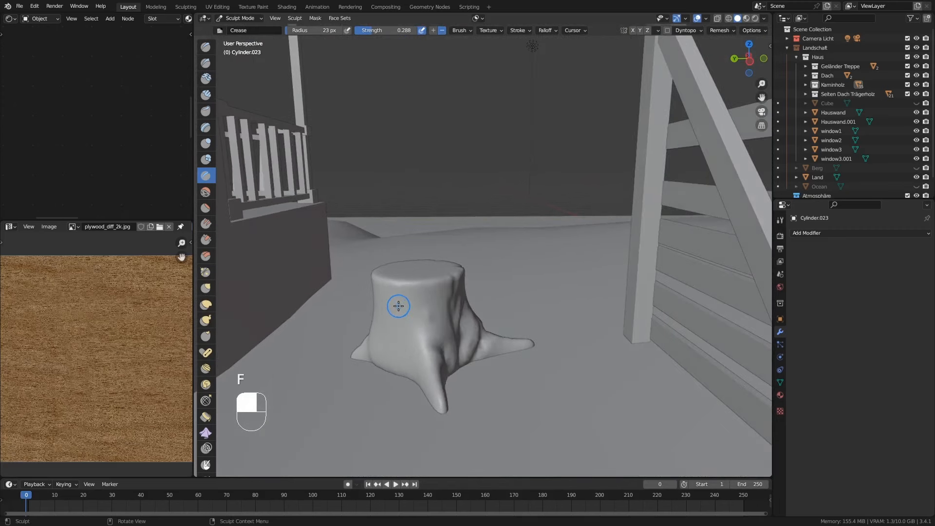
key(f)
click(404, 314)
drag(391, 286, 389, 360)
drag(403, 294, 403, 373)
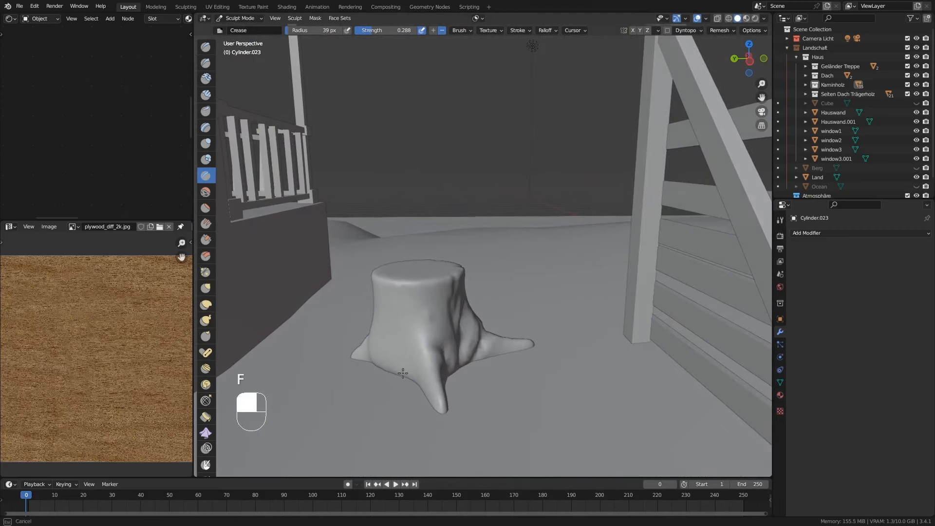
middle_drag(386, 351, 374, 371)
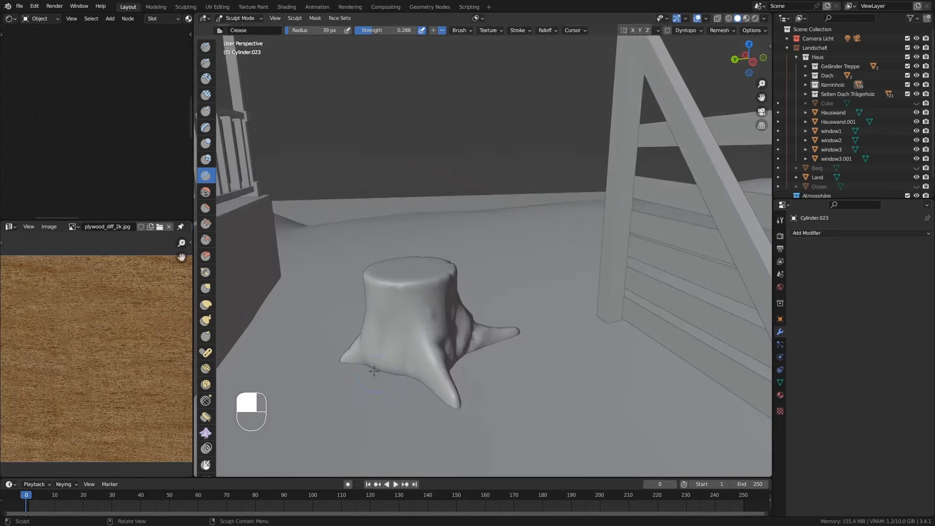
Step: Reshape the stump's lower edge and nearest root with the Grab brush at a 66 px radius
click(205, 287)
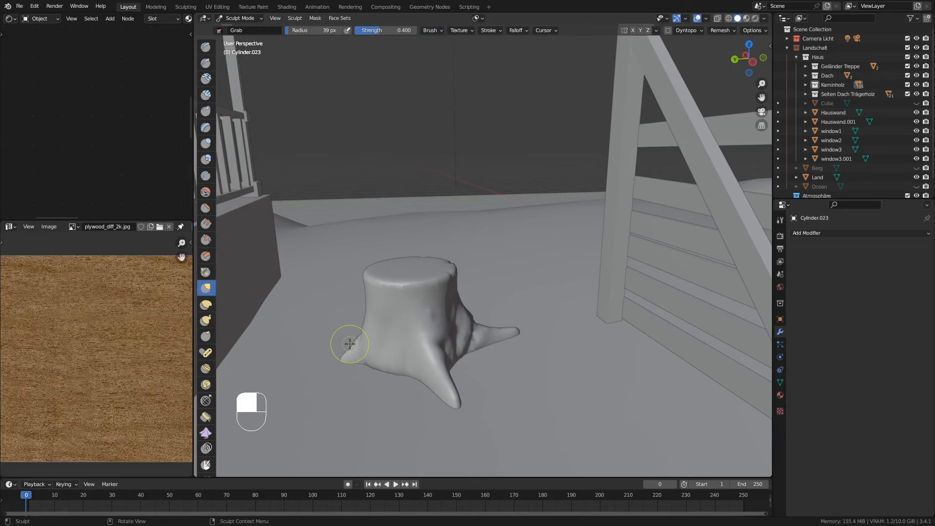
key(f)
click(386, 345)
middle_drag(357, 355, 349, 380)
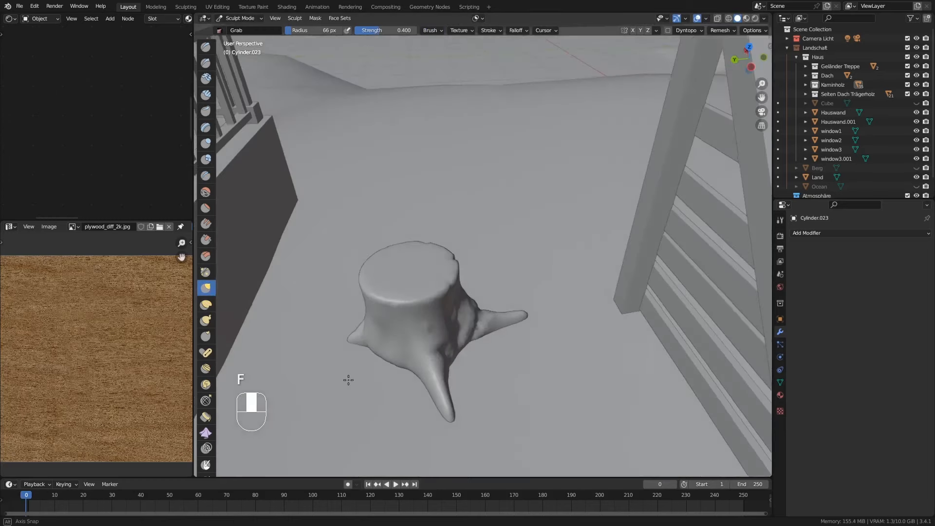
drag(379, 348, 376, 354)
drag(377, 354, 374, 359)
mouse_move(403, 355)
mouse_down()
mouse_move(399, 363)
mouse_move(422, 380)
mouse_up()
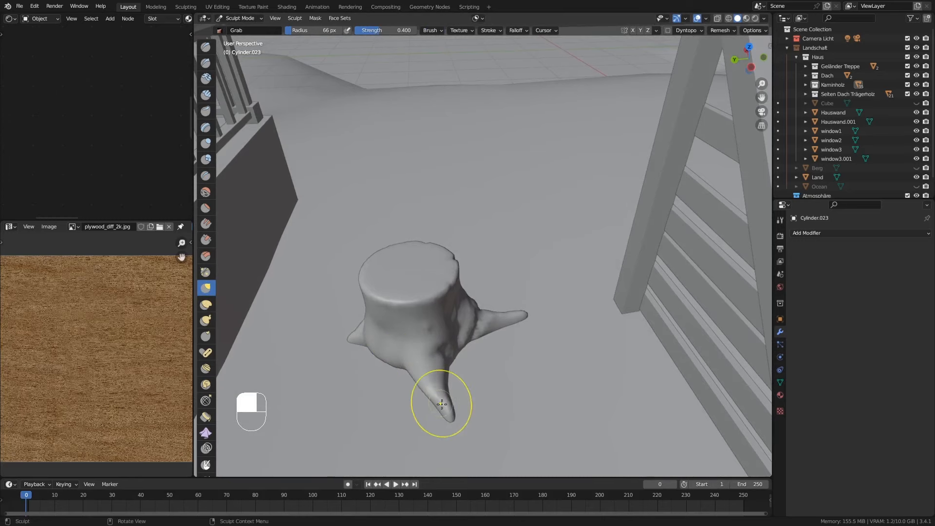
drag(452, 419, 443, 421)
Step: Pull the side of the long root and the neighbouring base edge outward to widen the root's transition
mouse_move(458, 409)
middle_down()
mouse_move(444, 408)
mouse_move(459, 382)
middle_up()
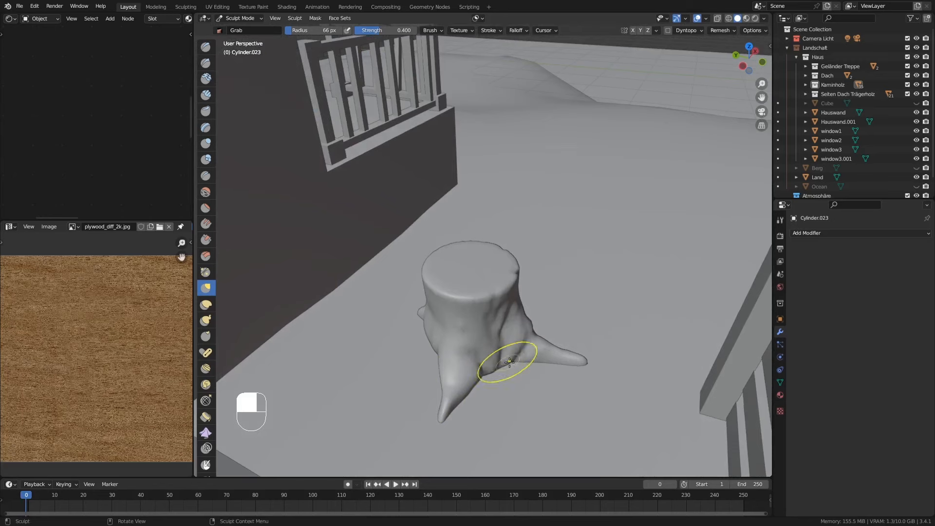
middle_drag(541, 350, 445, 359)
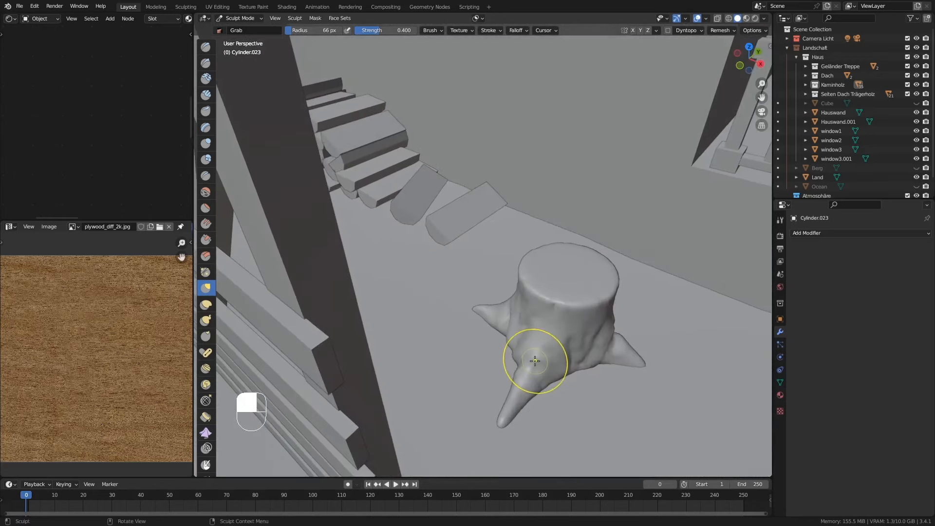
drag(551, 375, 530, 410)
drag(608, 362, 603, 369)
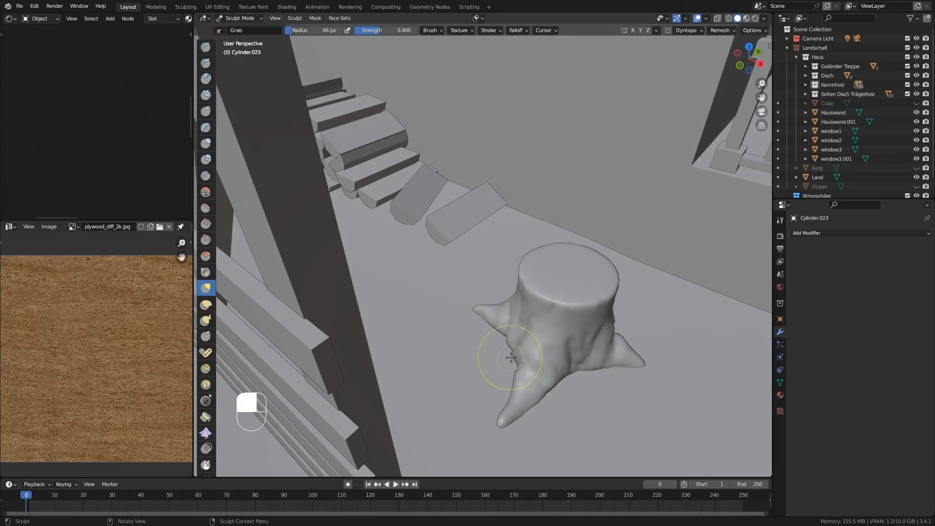
Step: Pull the short root on the house-wall side outward to lengthen it
middle_drag(511, 358, 456, 356)
shift+middle_drag(726, 361, 520, 355)
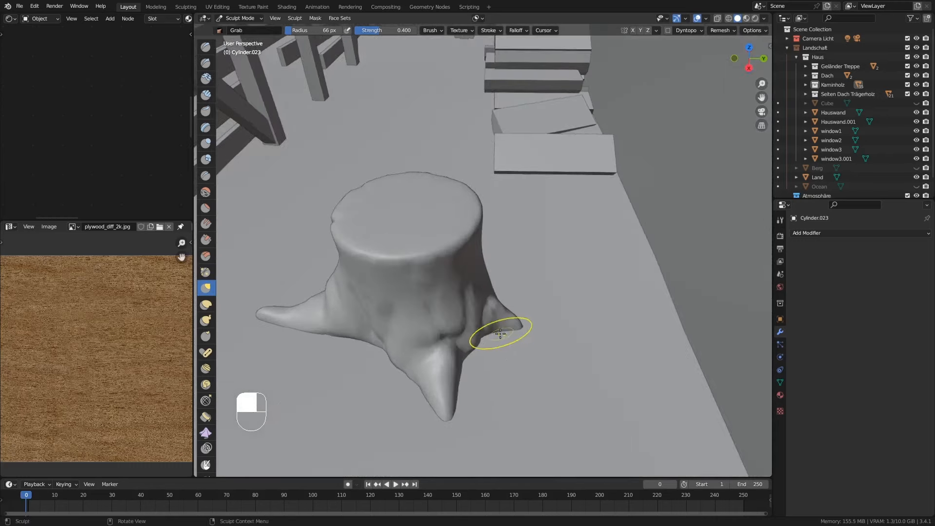
drag(500, 334, 533, 330)
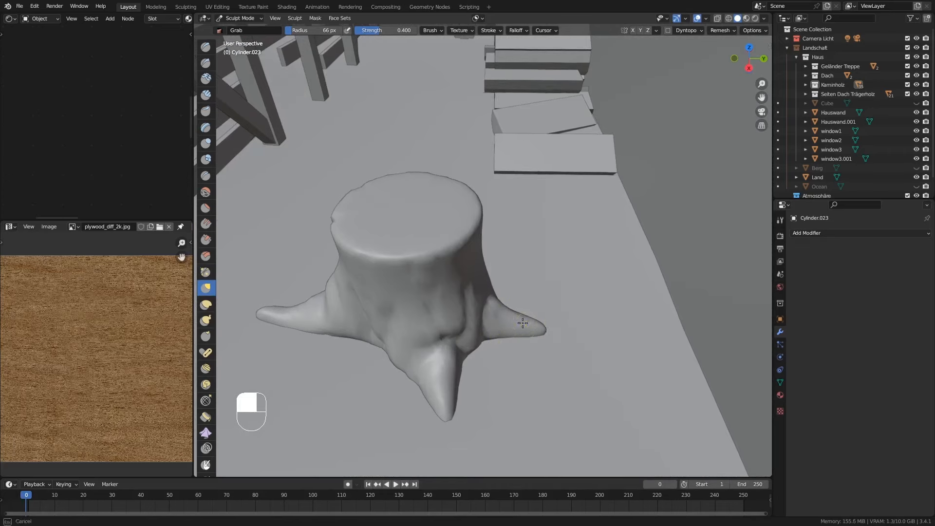
Step: Check the reshaped roots from several angles and nudge the smooth side of the trunk downward with the Grab brush
middle_drag(523, 323, 530, 297)
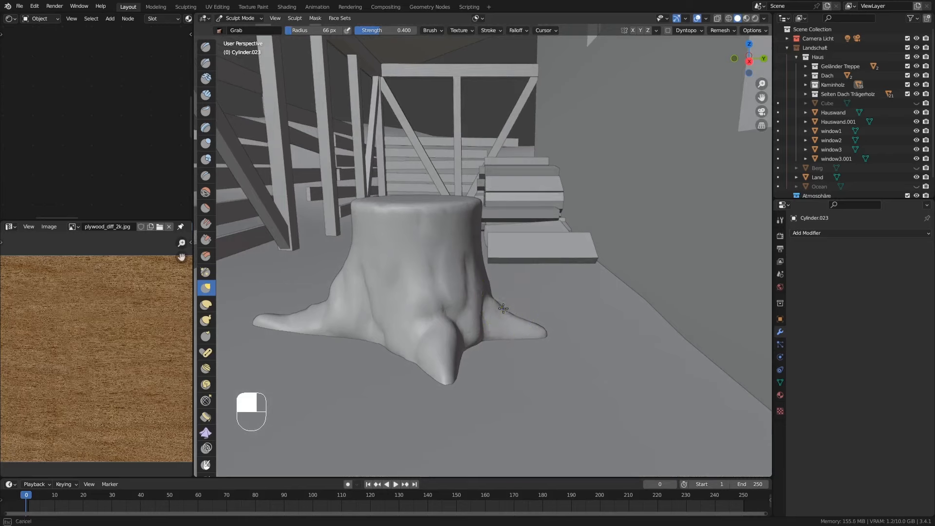
mouse_move(522, 328)
middle_down()
mouse_move(554, 319)
mouse_move(520, 329)
mouse_move(547, 374)
middle_up()
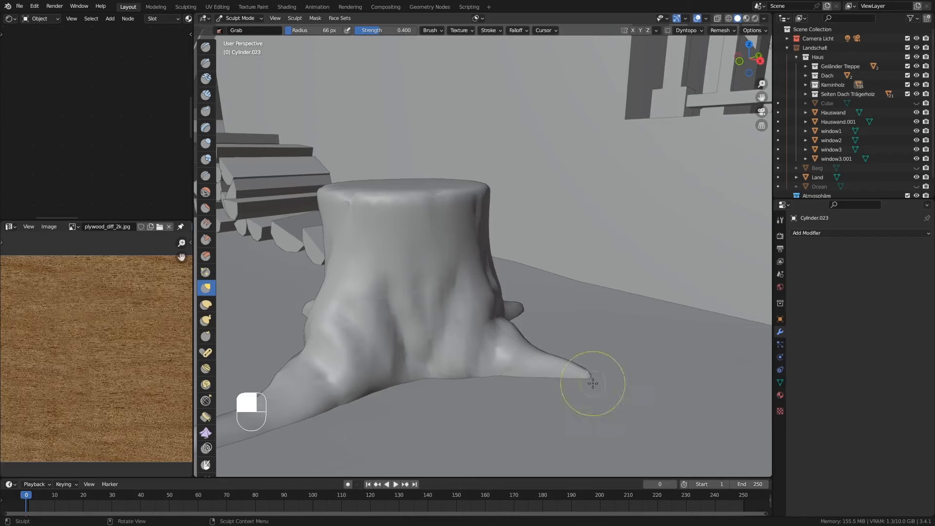
scroll(495, 317, down, 3)
middle_drag(495, 318, 568, 315)
mouse_move(539, 395)
ctrl+middle_down()
mouse_move(522, 373)
mouse_move(532, 365)
mouse_move(540, 377)
mouse_move(528, 340)
mouse_move(540, 354)
mouse_move(533, 317)
ctrl+middle_up()
drag(556, 277, 547, 292)
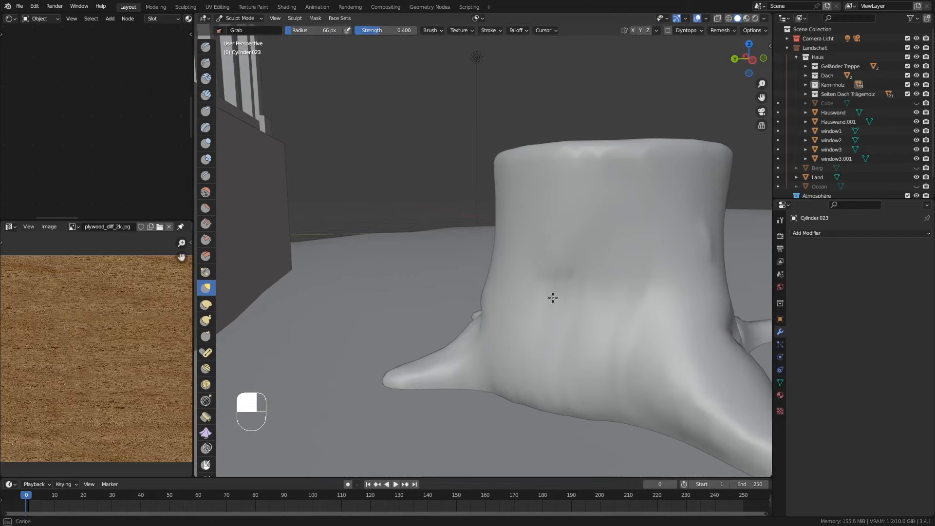
Step: Push uneven dents and bulges into the smooth side of the trunk above the short root with the Grab brush
mouse_move(580, 284)
middle_down()
mouse_move(589, 299)
mouse_move(549, 254)
middle_up()
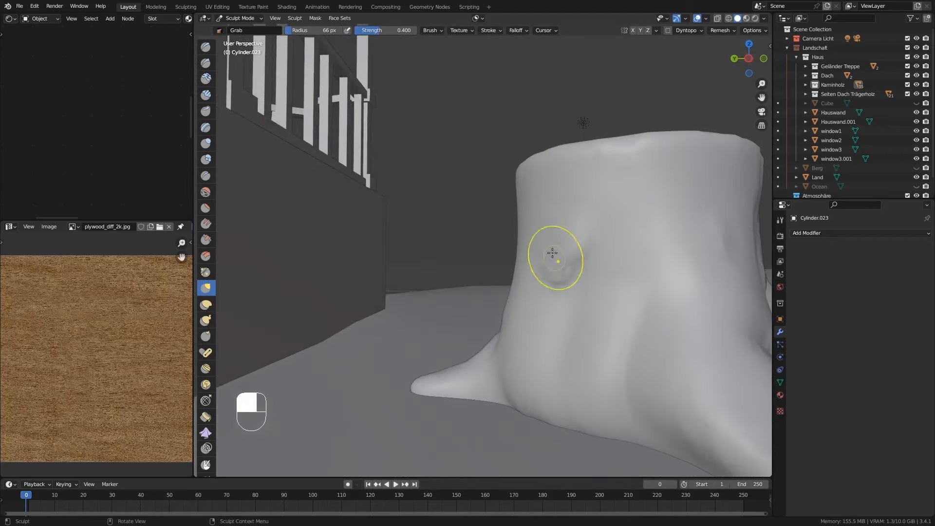
middle_drag(543, 223, 603, 249)
mouse_move(603, 248)
mouse_down()
mouse_move(557, 305)
mouse_move(580, 284)
mouse_up()
mouse_move(580, 284)
middle_down()
mouse_move(542, 314)
mouse_move(551, 313)
middle_up()
drag(551, 313, 555, 317)
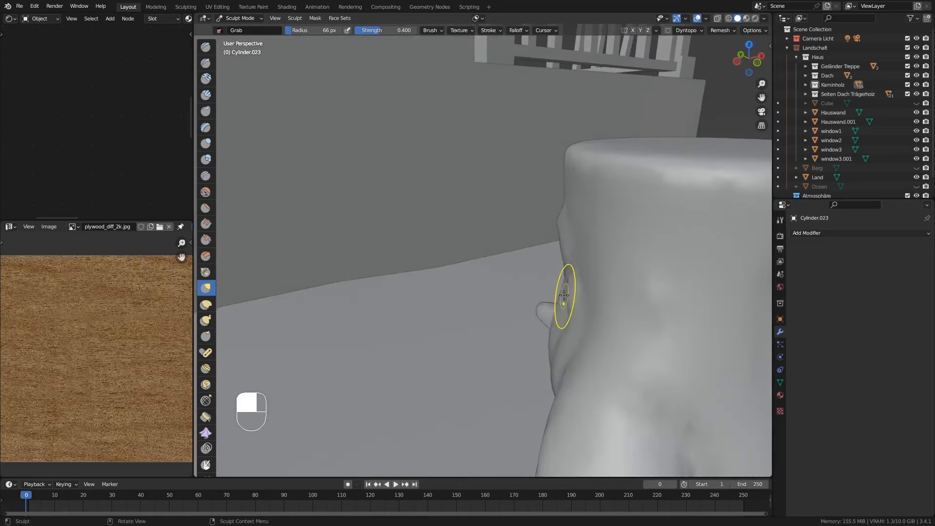
middle_drag(555, 319, 583, 318)
drag(583, 318, 598, 325)
drag(624, 279, 613, 269)
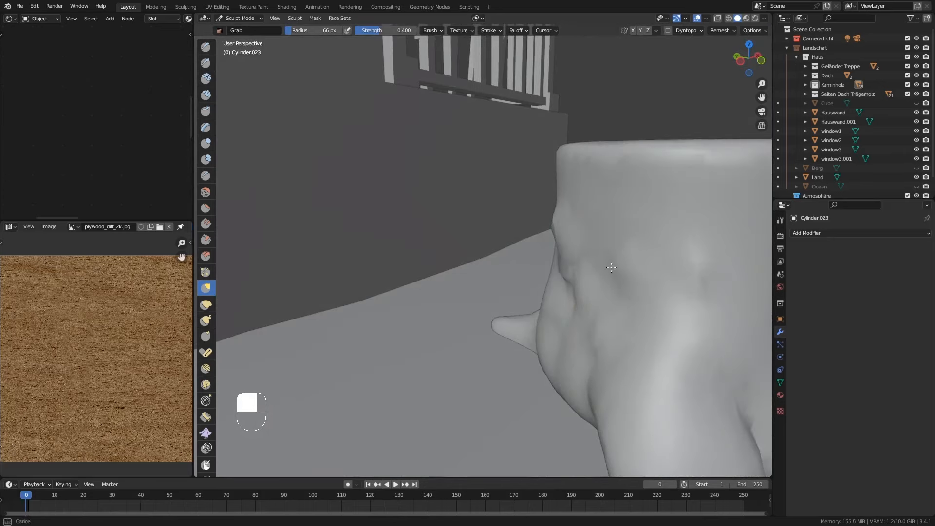
drag(607, 228, 589, 210)
Step: Shift the surface of the neighbouring trunk side with Grab strokes to break up its smooth shape below the rim
middle_drag(590, 211, 678, 229)
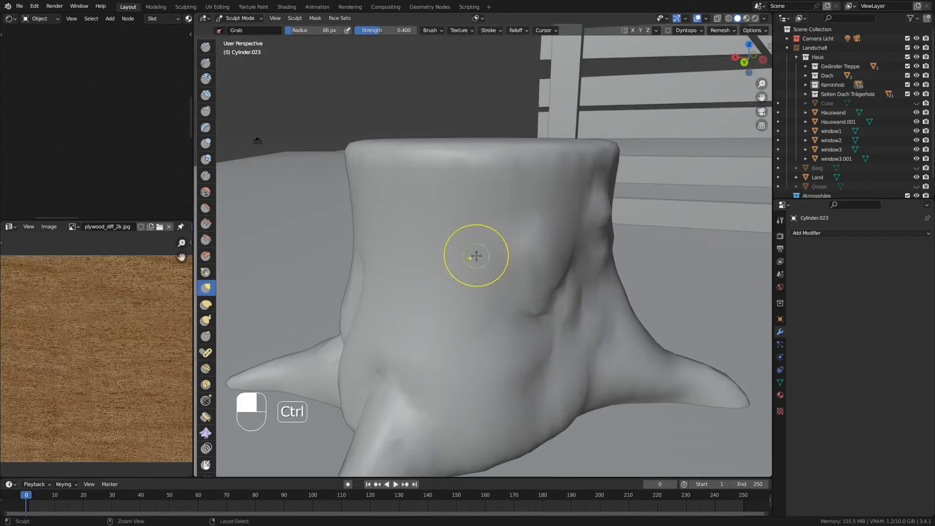
drag(367, 223, 355, 209)
middle_drag(345, 234, 366, 250)
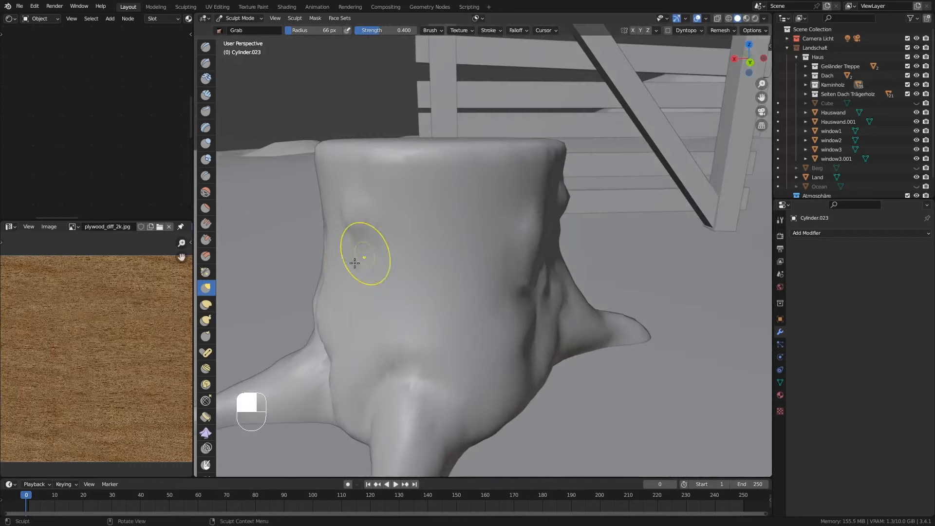
drag(365, 251, 346, 262)
drag(345, 222, 327, 204)
middle_drag(327, 205, 426, 209)
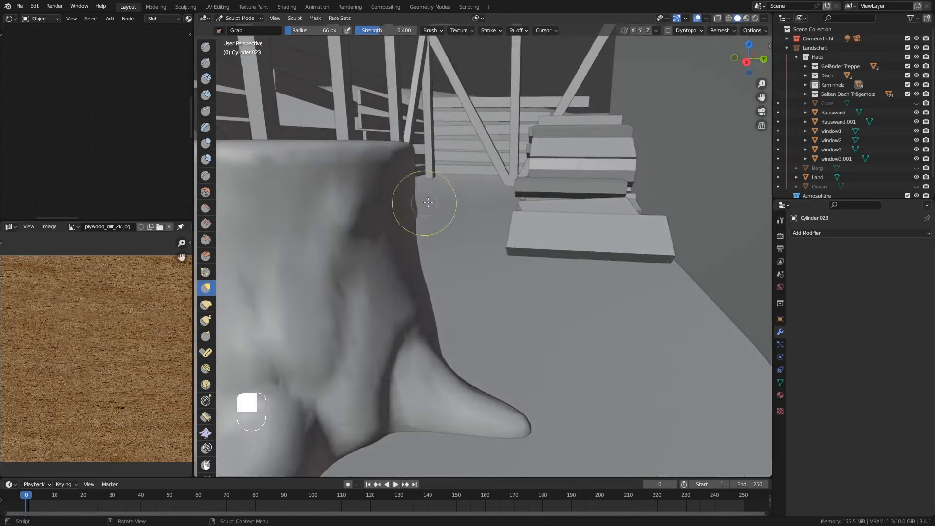
scroll(353, 275, down, 3)
mouse_move(341, 278)
middle_down()
mouse_move(298, 269)
mouse_move(293, 292)
mouse_move(279, 284)
mouse_move(316, 253)
mouse_move(372, 248)
mouse_move(354, 271)
middle_up()
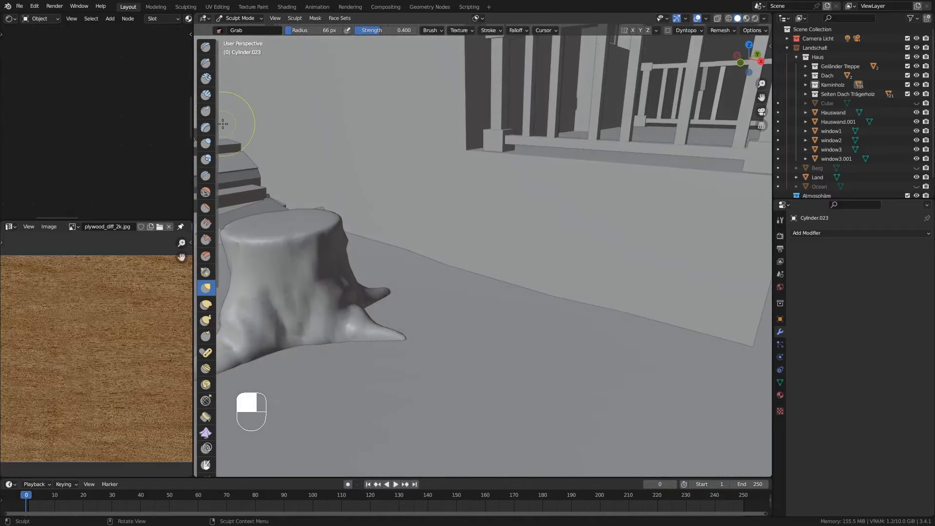
Step: Build up vertical bark ridges down the trunk with the Clay Strips brush at 66 px radius and 0.600 strength
click(205, 96)
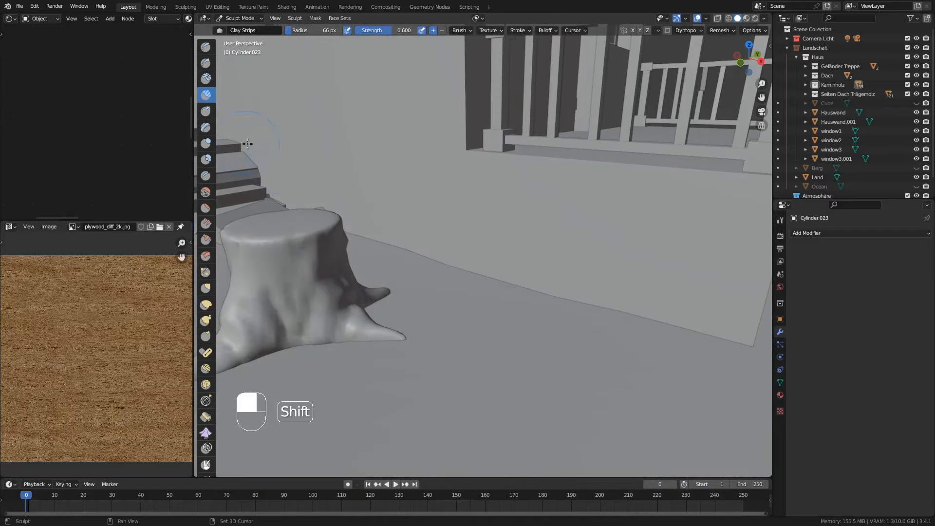
mouse_move(282, 162)
shift+middle_down()
mouse_move(295, 163)
mouse_move(285, 162)
shift+middle_up()
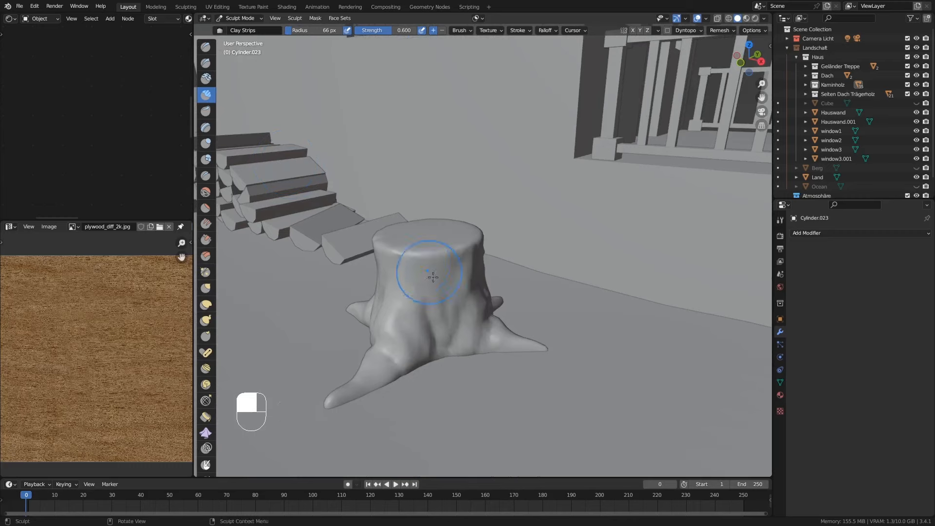
ctrl+middle_drag(433, 277, 445, 291)
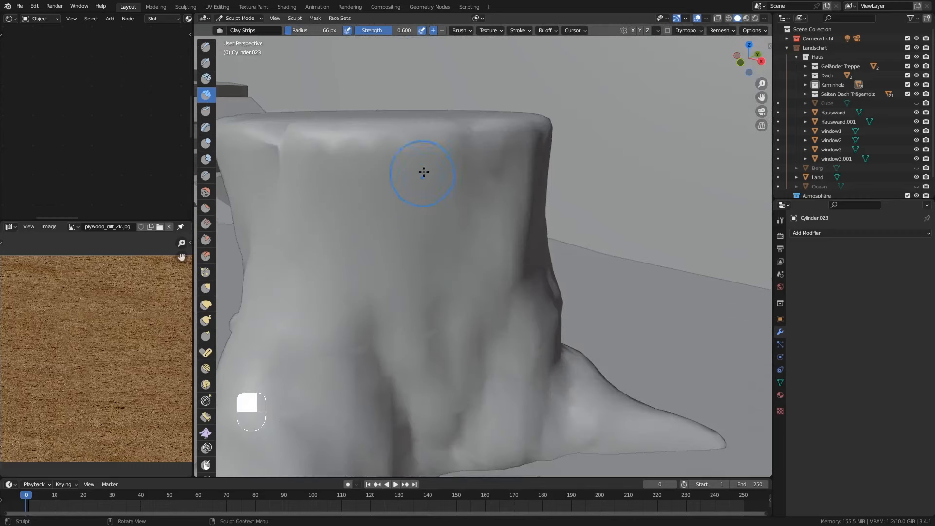
drag(424, 172, 429, 305)
drag(350, 170, 376, 237)
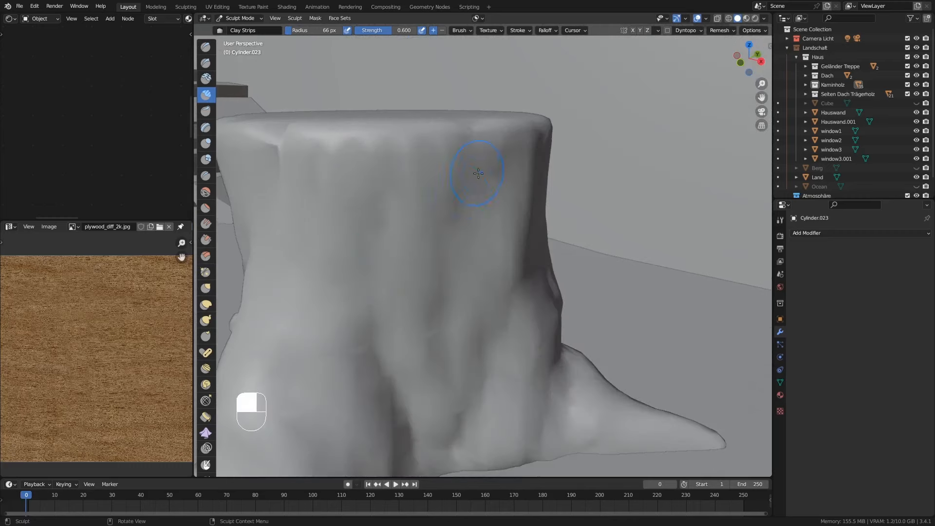
mouse_move(478, 173)
mouse_down()
mouse_move(510, 302)
mouse_move(486, 151)
mouse_move(546, 331)
mouse_move(530, 300)
mouse_up()
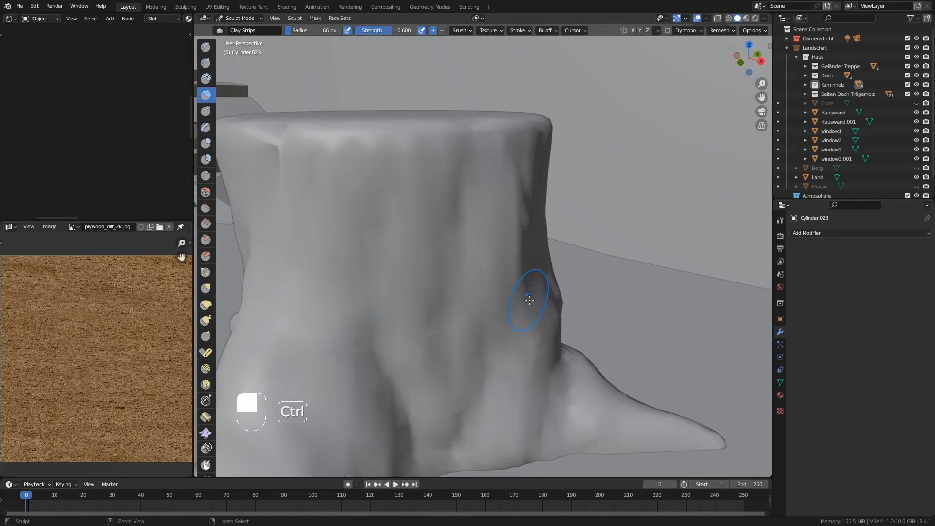
Step: Carve creases down the lower trunk beside the long root with the Crease brush at a 34 px radius
scroll(529, 312, down, 10)
middle_drag(530, 312, 298, 202)
click(205, 175)
mouse_move(341, 293)
middle_down()
mouse_move(414, 341)
mouse_move(480, 360)
mouse_move(482, 375)
middle_up()
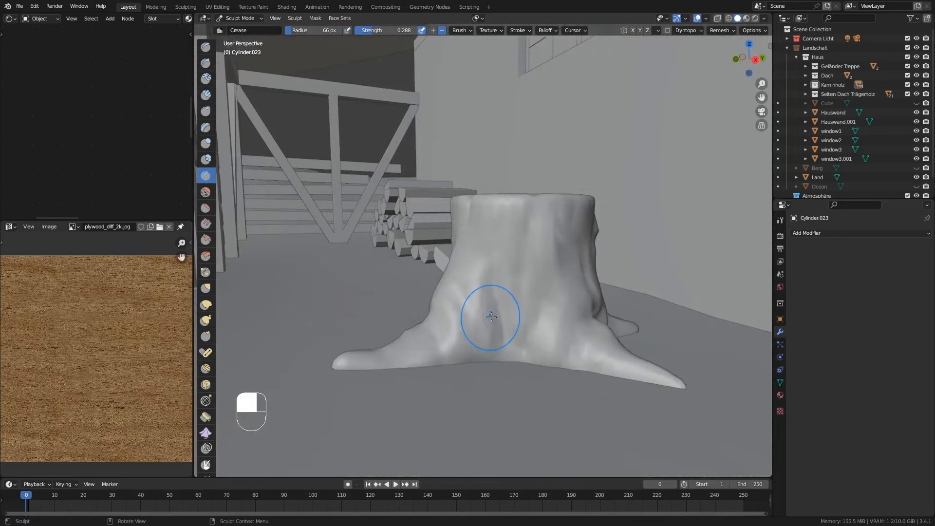
key(f)
click(480, 299)
middle_drag(480, 299, 468, 330)
mouse_move(469, 330)
mouse_down()
mouse_move(449, 346)
mouse_move(459, 296)
mouse_move(491, 341)
mouse_up()
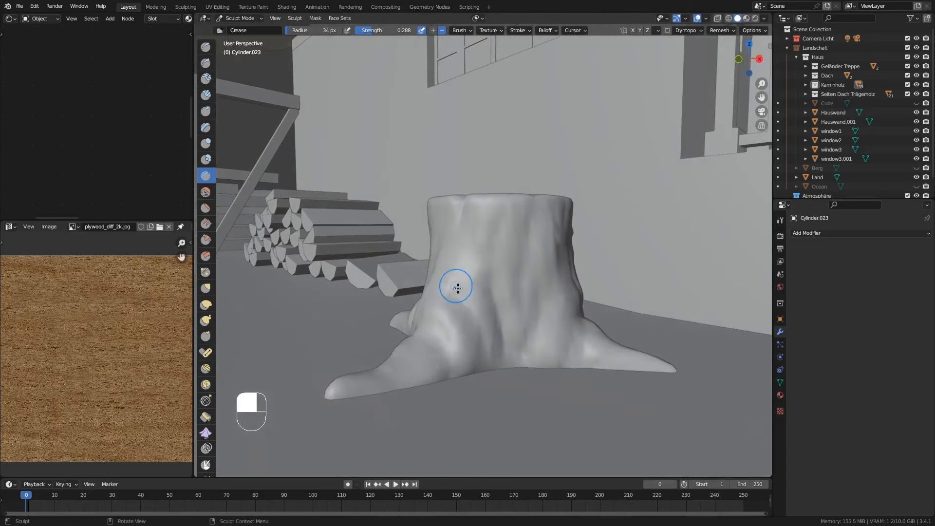
drag(456, 287, 486, 372)
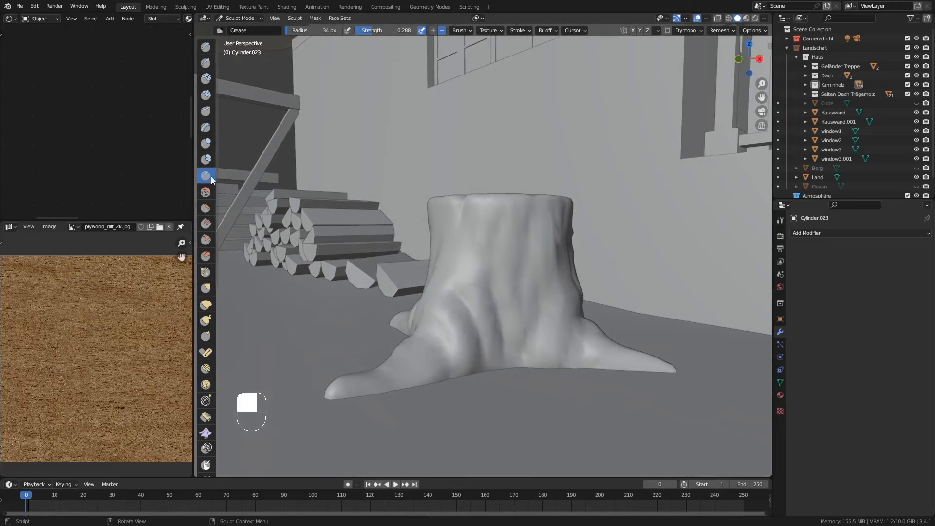
Step: Add crease strokes to the adjoining side of the trunk with the 34 px Crease brush
mouse_move(397, 324)
middle_down()
mouse_move(406, 343)
mouse_move(416, 307)
middle_up()
drag(418, 317, 435, 311)
drag(418, 322, 401, 342)
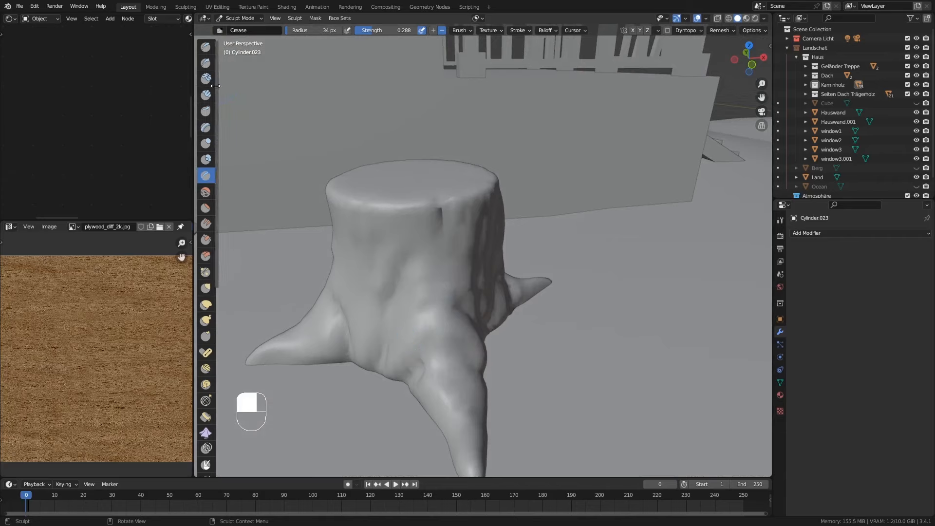
Step: Carve sharp grooves into the trunk base around the roots with the Draw Sharp brush at 0.500 strength
click(206, 63)
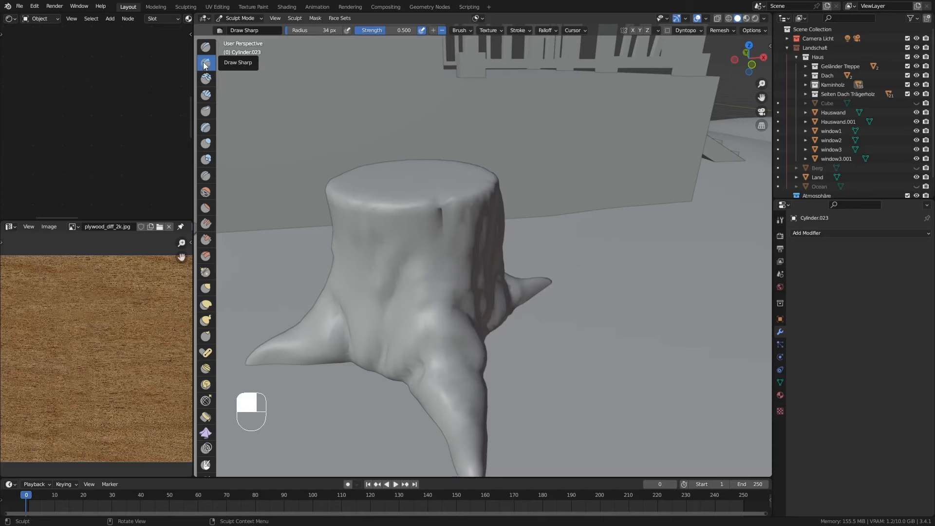
middle_drag(418, 253, 510, 280)
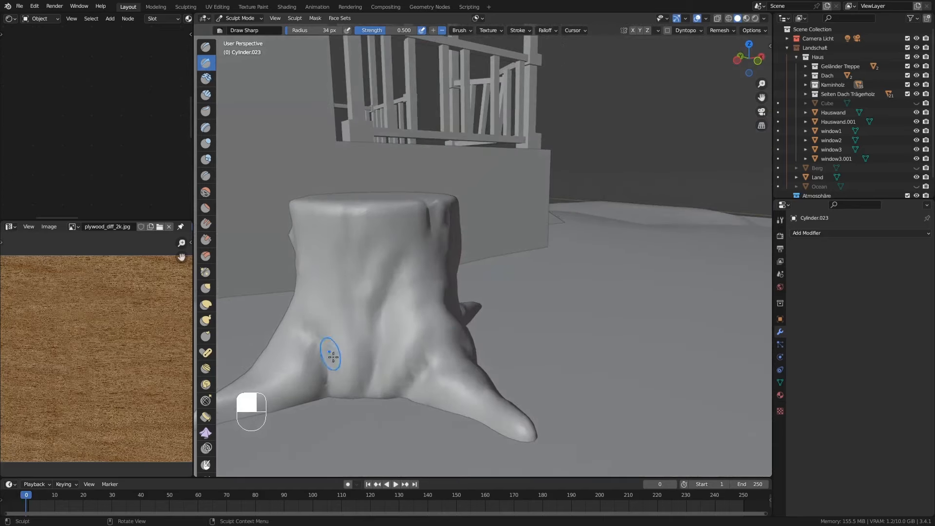
middle_drag(332, 357, 364, 350)
mouse_move(459, 350)
mouse_down()
mouse_move(412, 371)
mouse_move(423, 369)
mouse_up()
middle_drag(438, 388, 344, 369)
drag(489, 396, 479, 338)
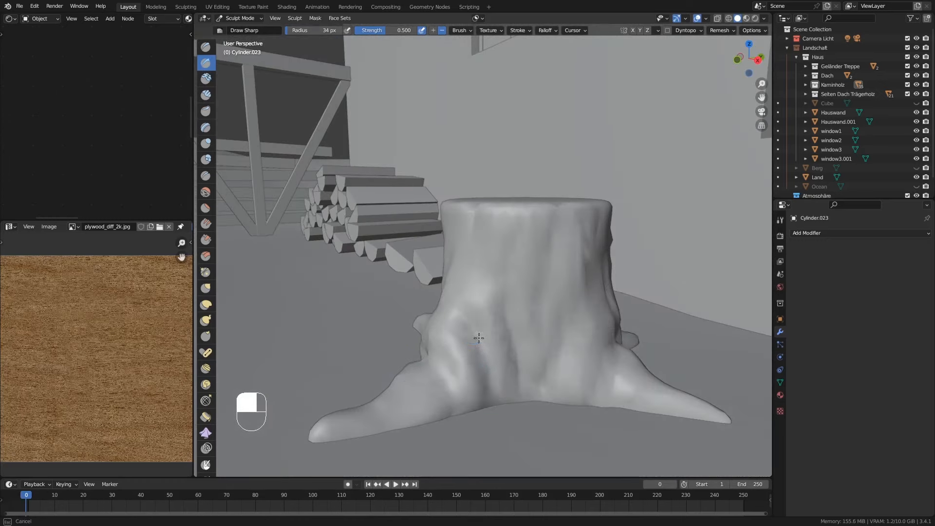
Step: Carve Draw Sharp grooves down the trunk base between the two roots on the smoother side
mouse_move(568, 366)
middle_down()
mouse_move(528, 375)
mouse_move(596, 366)
mouse_move(547, 393)
mouse_move(543, 307)
mouse_move(526, 339)
mouse_move(438, 366)
mouse_move(401, 357)
mouse_move(498, 367)
mouse_move(471, 305)
middle_up()
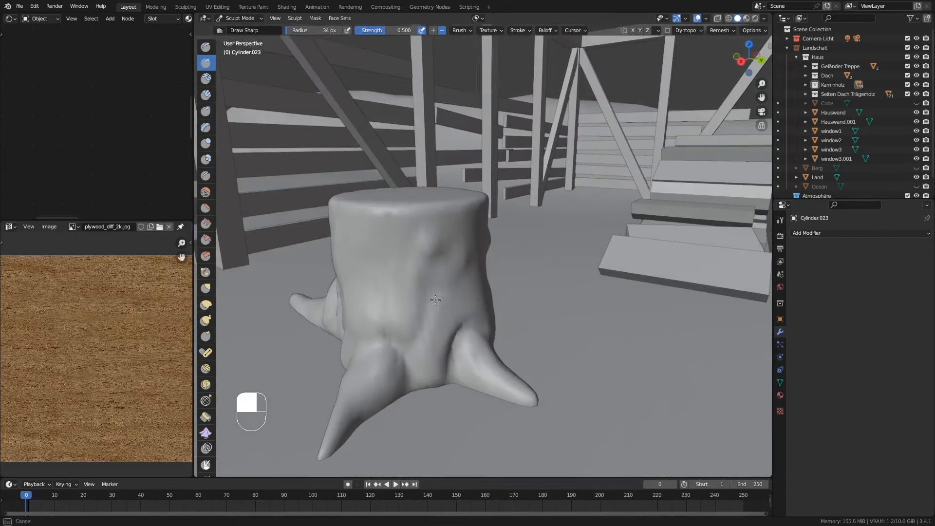
mouse_move(436, 300)
mouse_down()
mouse_move(434, 259)
mouse_move(429, 392)
mouse_up()
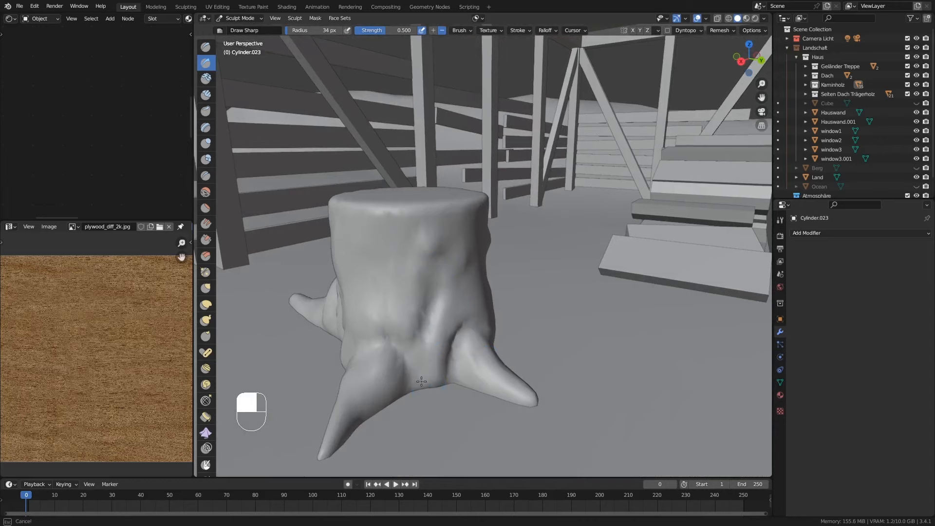
middle_drag(428, 344, 416, 313)
drag(416, 313, 369, 327)
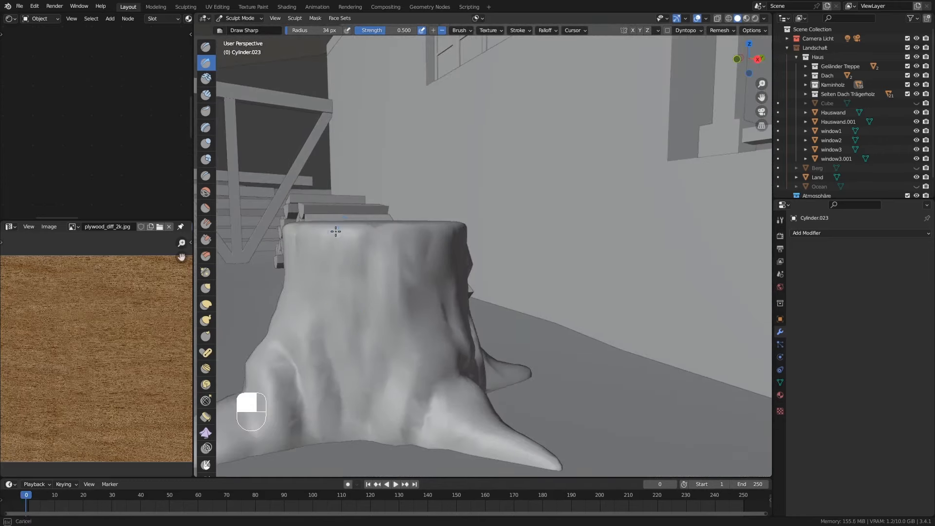
Step: Cut a notch over the stump's top rim with Draw Sharp and undo the last two strokes
middle_drag(336, 231, 486, 333)
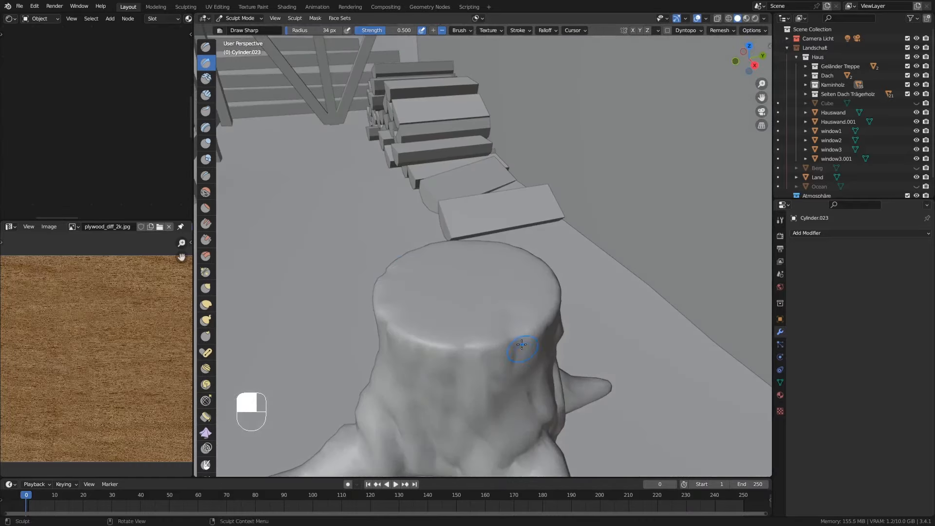
mouse_move(512, 332)
middle_down()
mouse_move(489, 341)
mouse_move(517, 349)
middle_up()
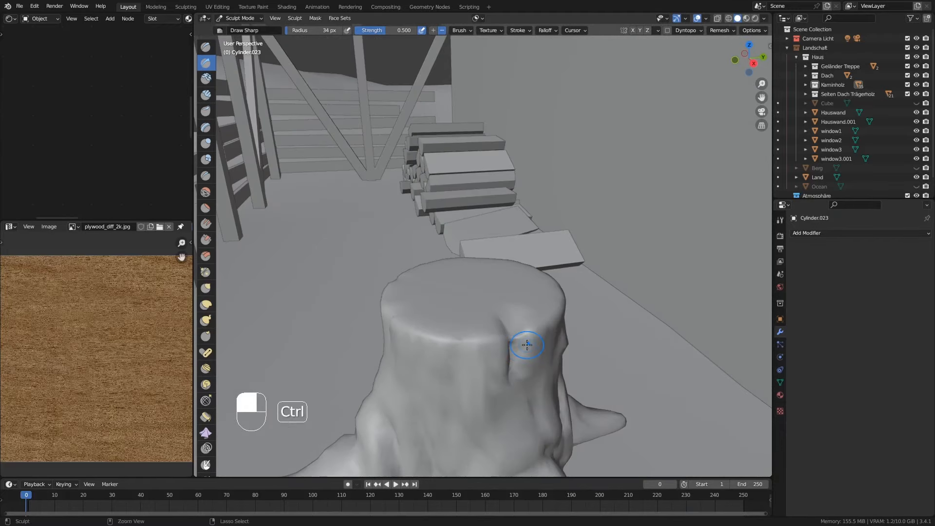
key(ctrl+z)
key(ctrl+z)
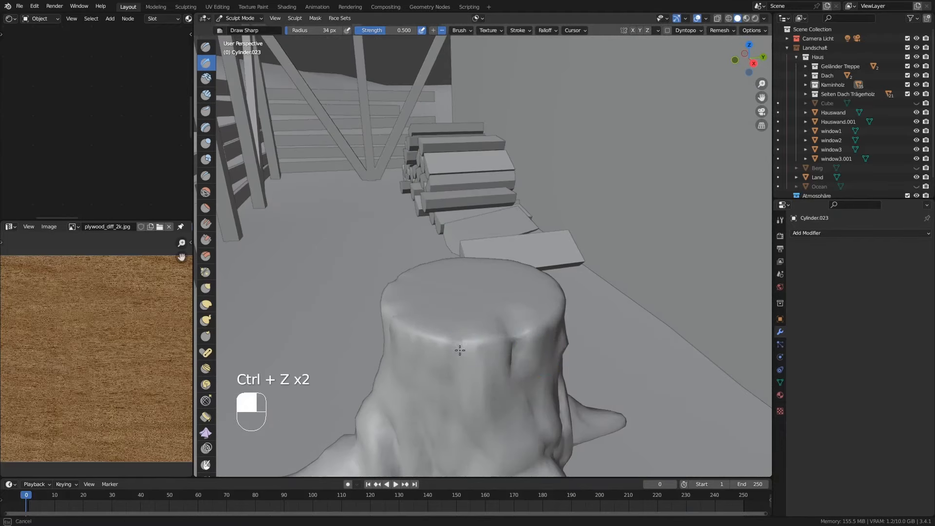
Step: Carve further notches from the trunk side over the rim onto the stump's top face with Draw Sharp
middle_drag(459, 335, 458, 286)
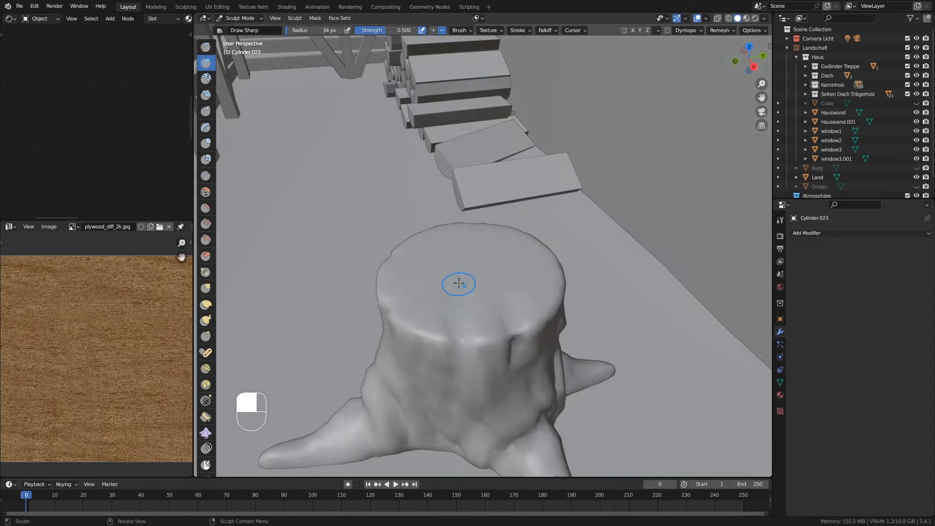
middle_drag(459, 363, 455, 284)
middle_drag(490, 323, 454, 297)
middle_drag(495, 341, 567, 312)
mouse_move(568, 312)
middle_down()
mouse_move(596, 297)
mouse_move(527, 292)
mouse_move(588, 317)
mouse_move(600, 298)
mouse_move(580, 313)
mouse_move(537, 290)
mouse_move(523, 241)
middle_up()
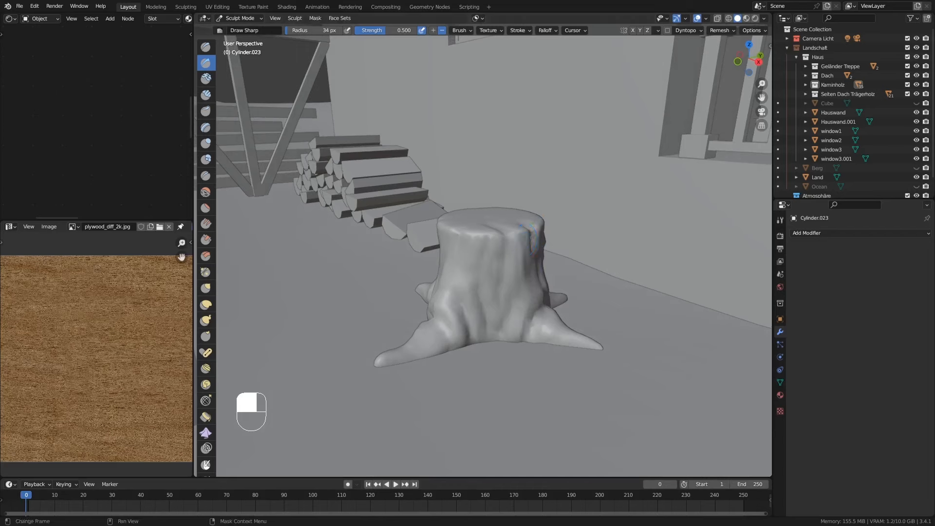
Step: Leave Sculpt Mode for Object Mode and open the stump's mesh in Edit Mode
click(240, 19)
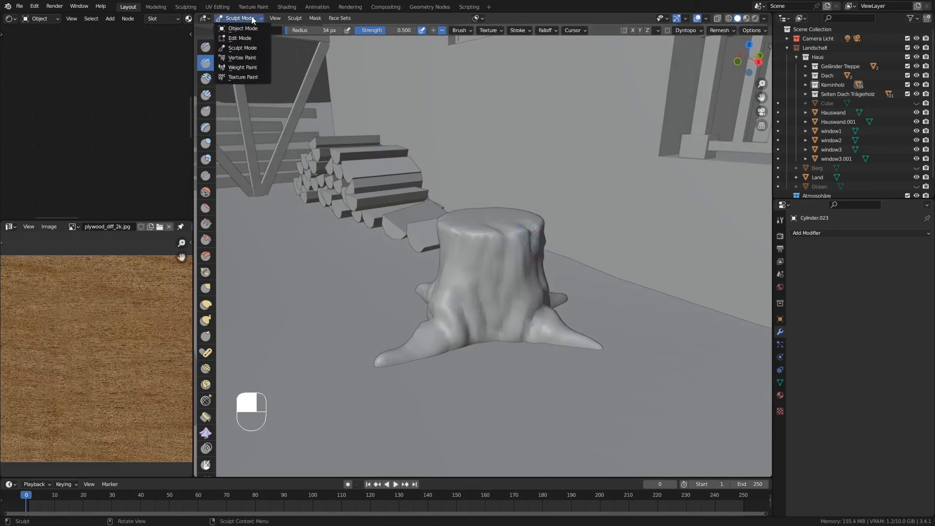
click(233, 30)
mouse_move(514, 265)
middle_down()
mouse_move(518, 318)
mouse_move(486, 312)
mouse_move(521, 322)
mouse_move(508, 319)
mouse_move(520, 271)
mouse_move(515, 281)
middle_up()
middle_drag(549, 318, 534, 245)
key(Tab)
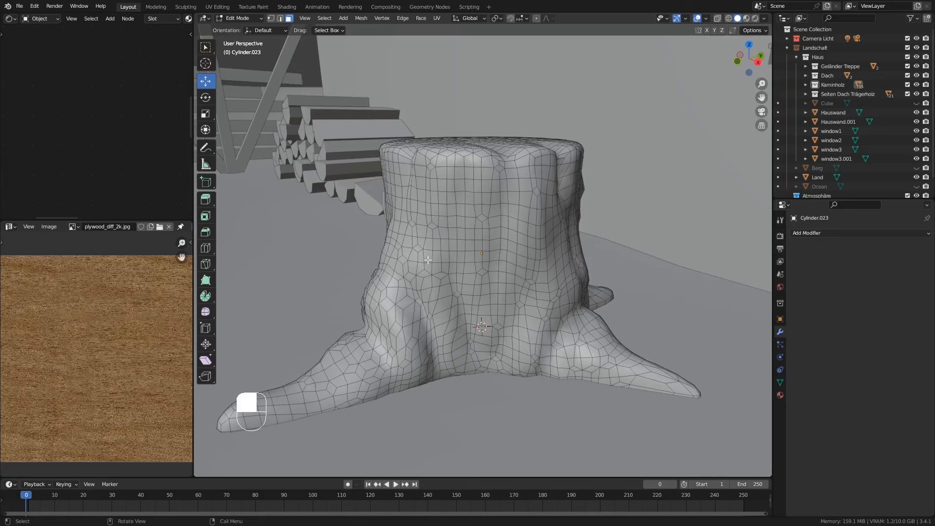
Step: Examine the stump's mesh topology on the top, trunk and roots from several angles and close up
middle_drag(428, 260, 471, 215)
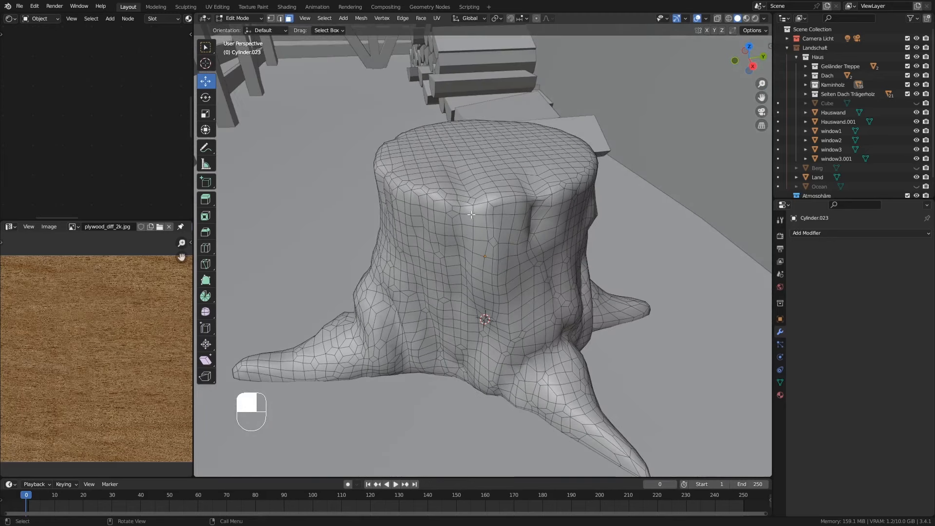
middle_drag(408, 238, 440, 253)
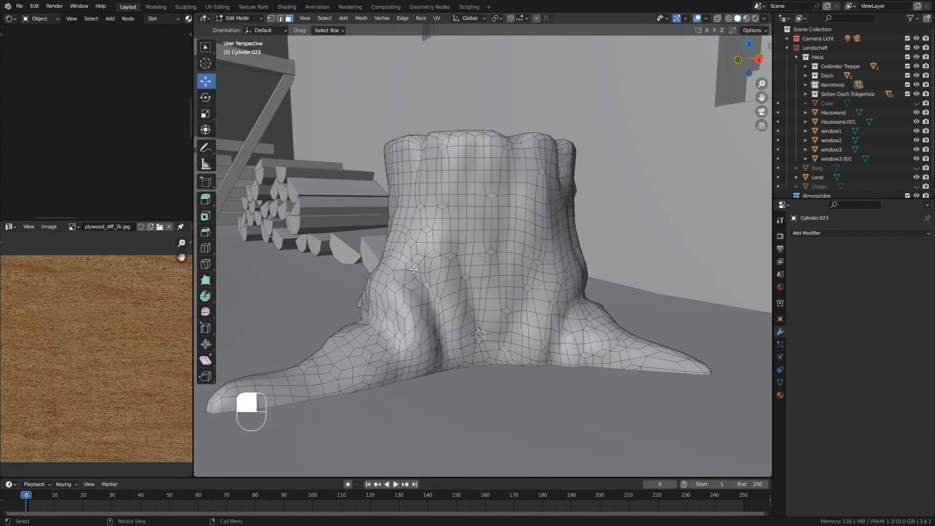
mouse_move(417, 271)
middle_down()
mouse_move(434, 299)
mouse_move(422, 284)
middle_up()
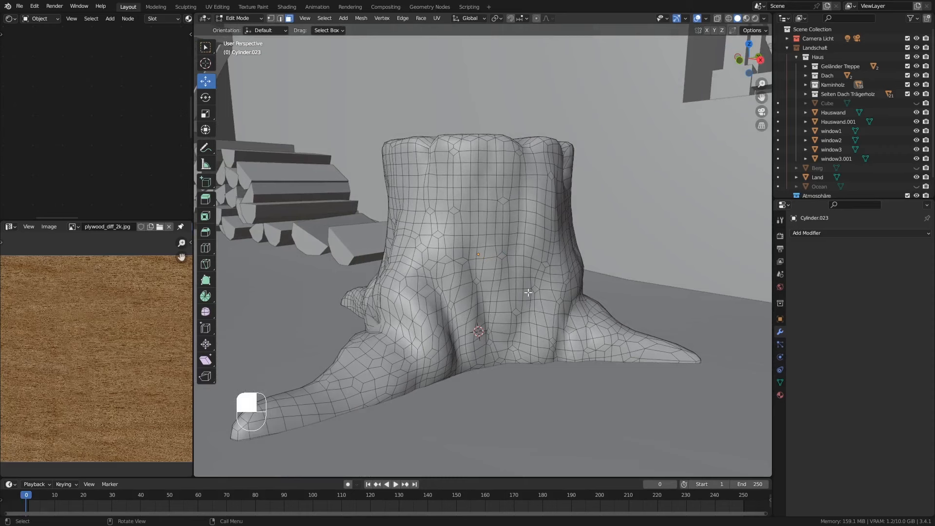
middle_drag(528, 293, 504, 250)
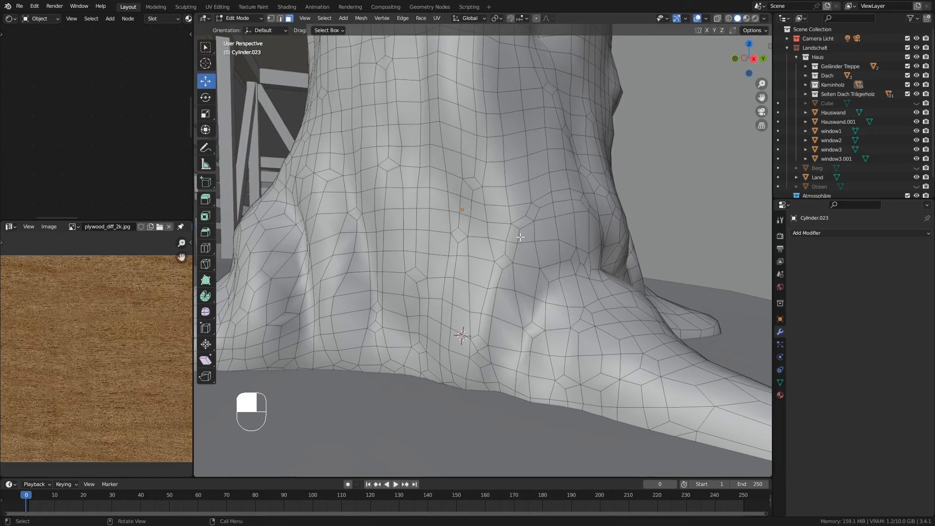
scroll(520, 180, down, 4)
scroll(518, 178, up, 6)
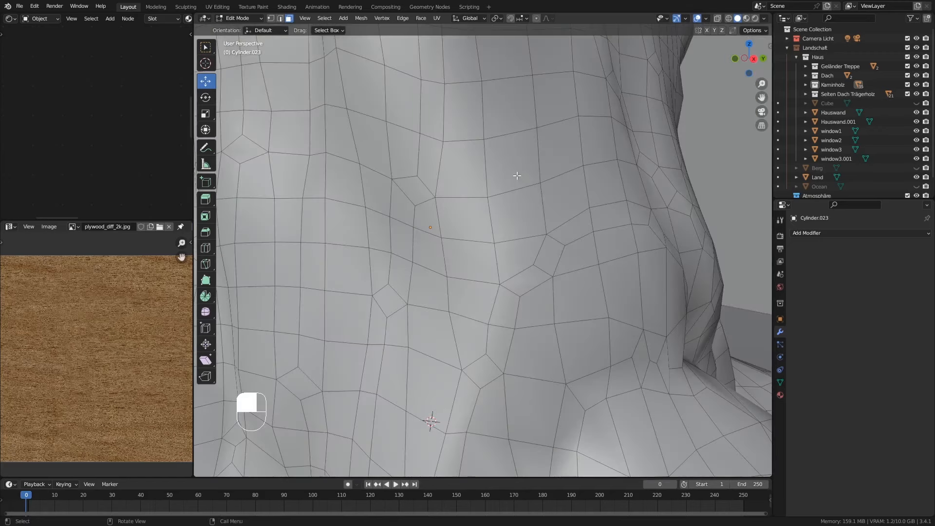
ctrl+middle_drag(510, 165, 507, 287)
middle_drag(475, 150, 469, 174)
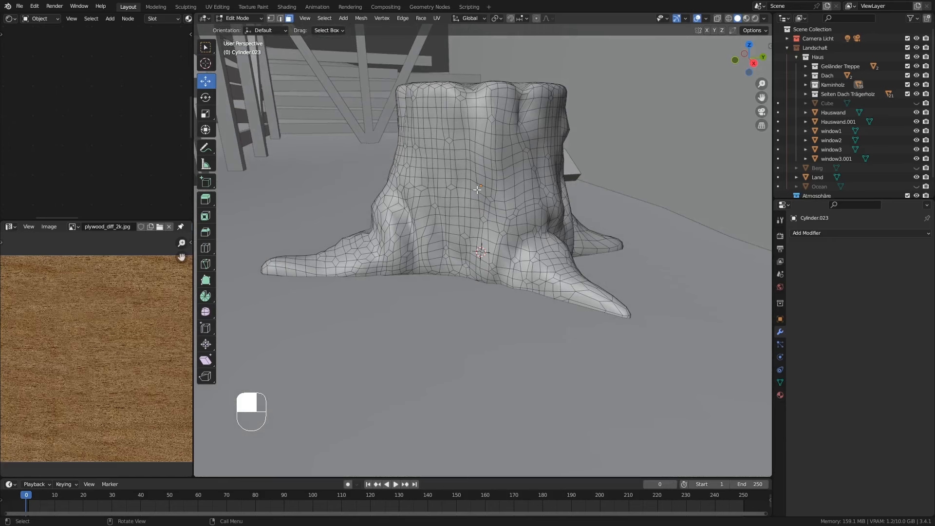
Step: Examine the stump's wireframe around the trunk, top and root bases from a raised view
middle_drag(477, 189, 483, 213)
middle_drag(492, 214, 500, 217)
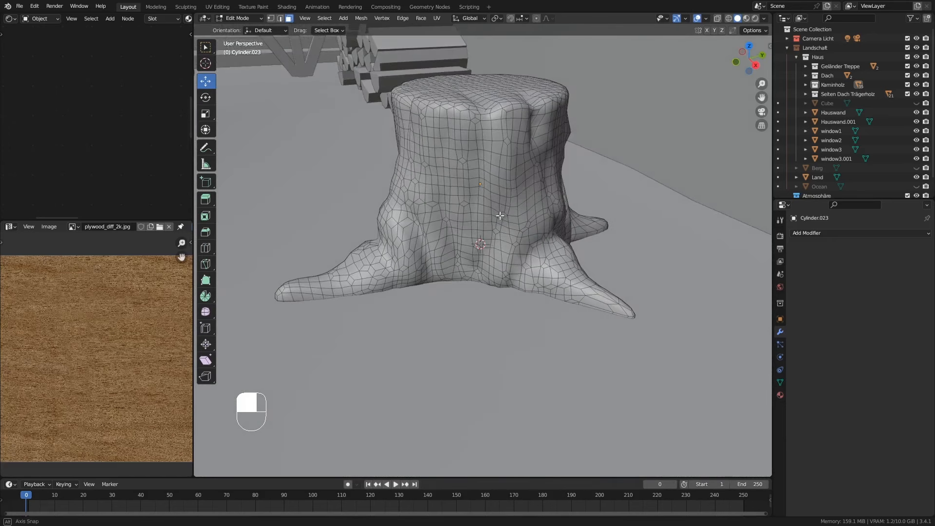
middle_drag(505, 165, 514, 163)
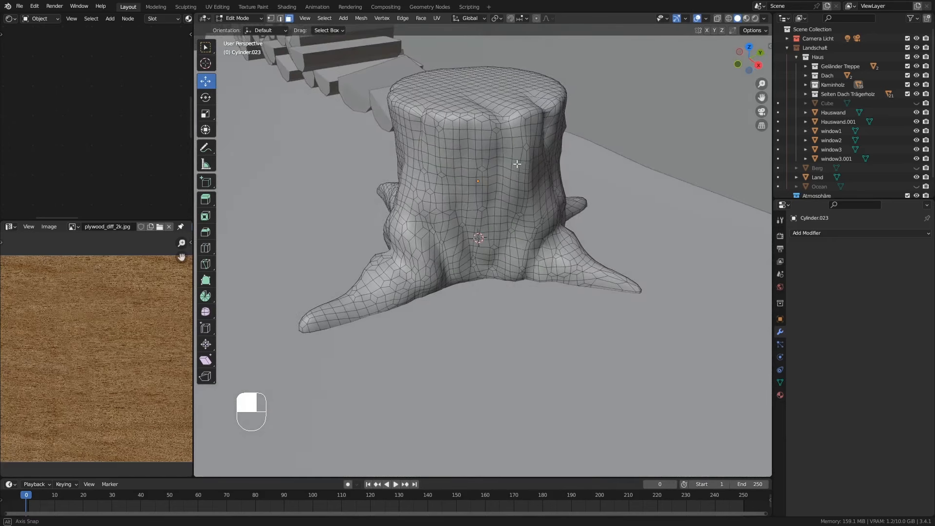
middle_drag(448, 137, 503, 158)
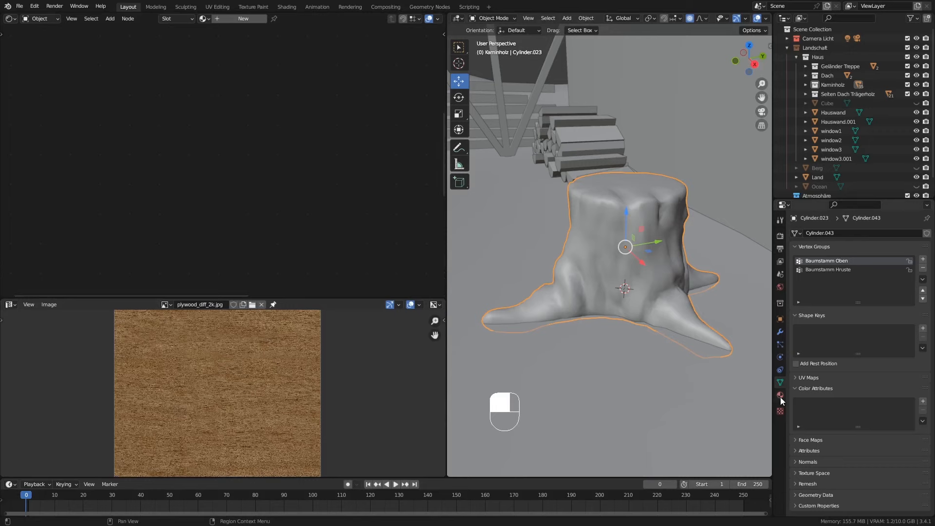
Step: Assign the existing wood roof material to the stump
click(780, 396)
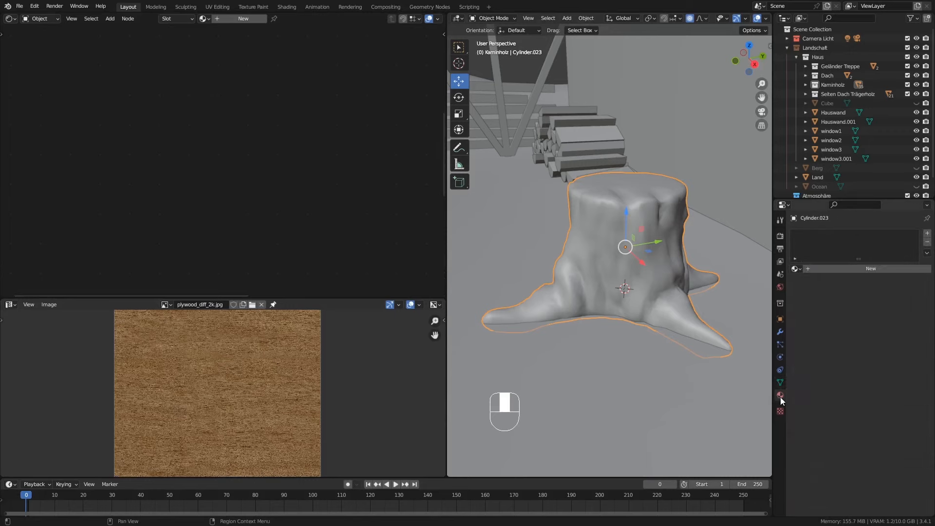
click(796, 269)
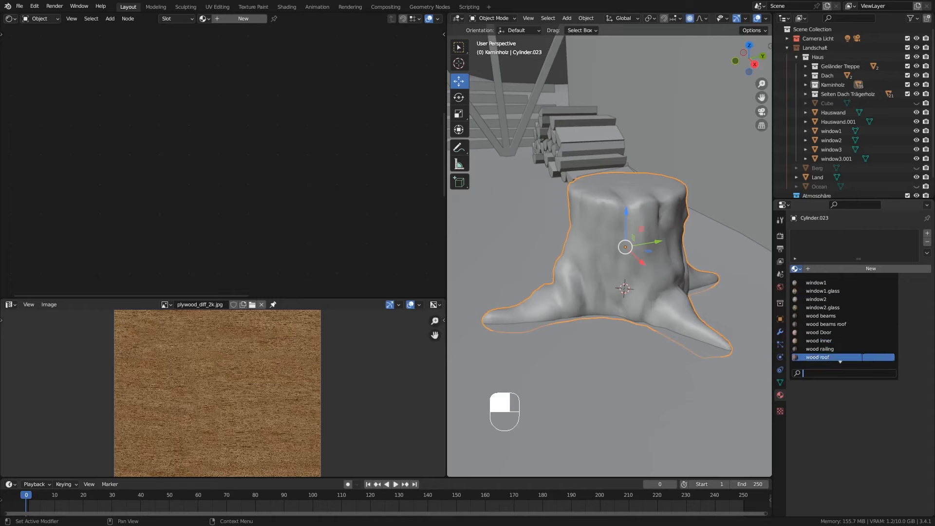
scroll(828, 357, down, 2)
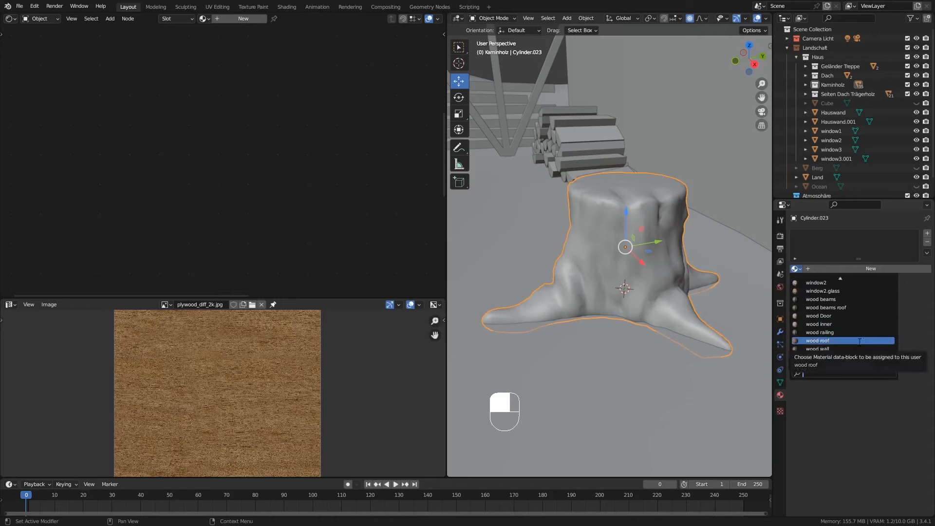
click(860, 341)
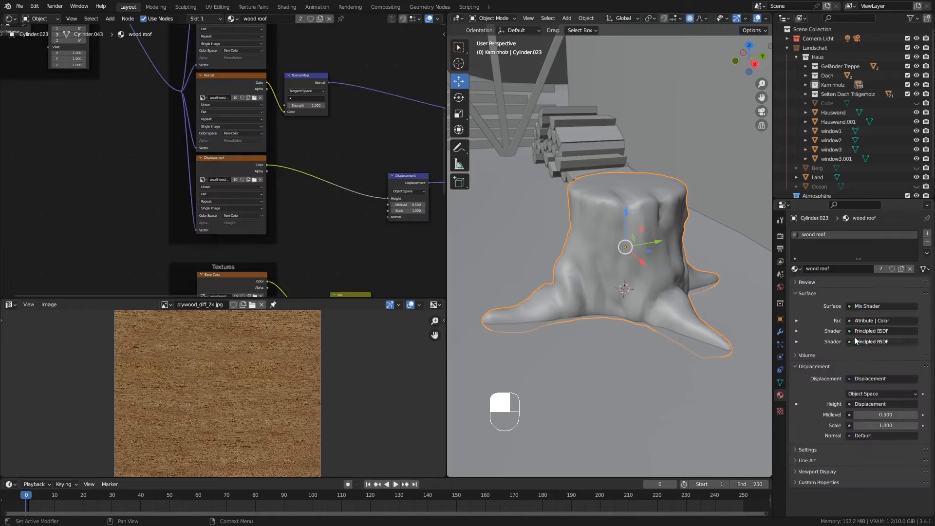
scroll(725, 19, down, 3)
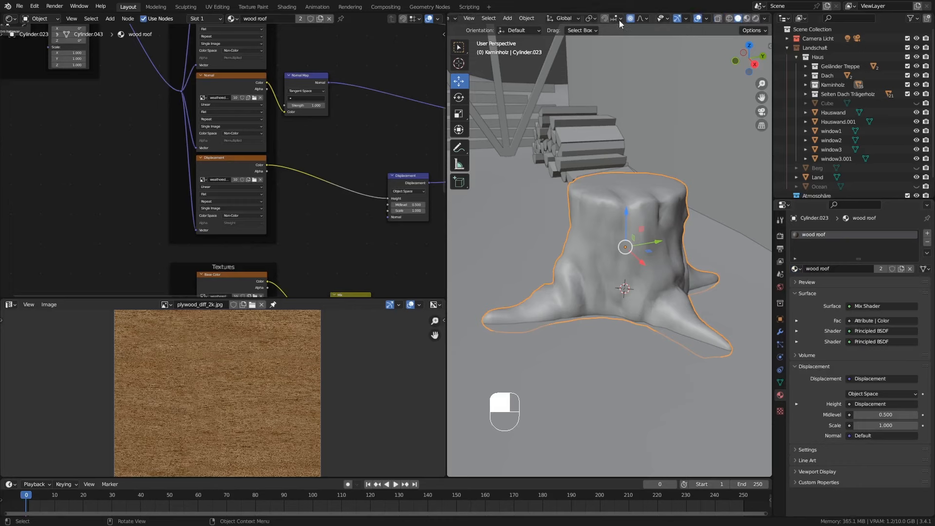
Step: Turn off proportional editing and switch the viewport to Material Preview shading to see the stump's texture
click(630, 18)
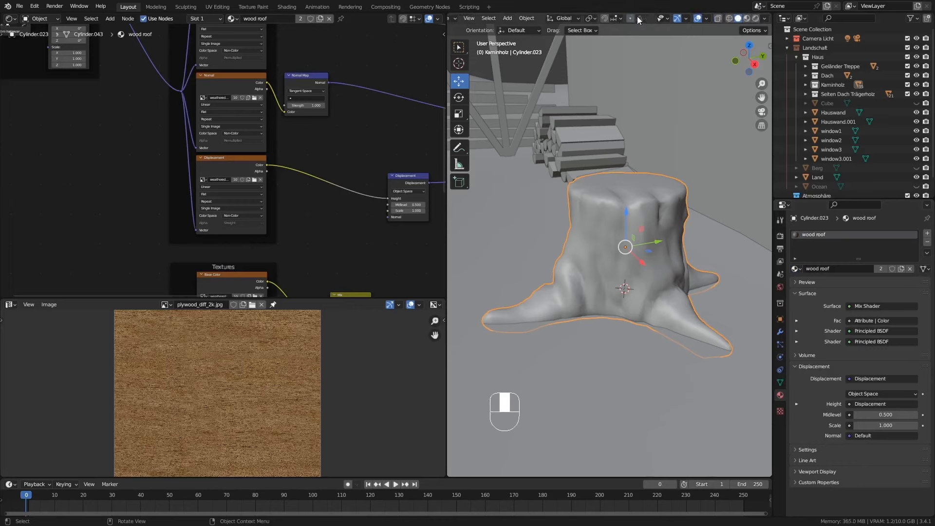
click(746, 18)
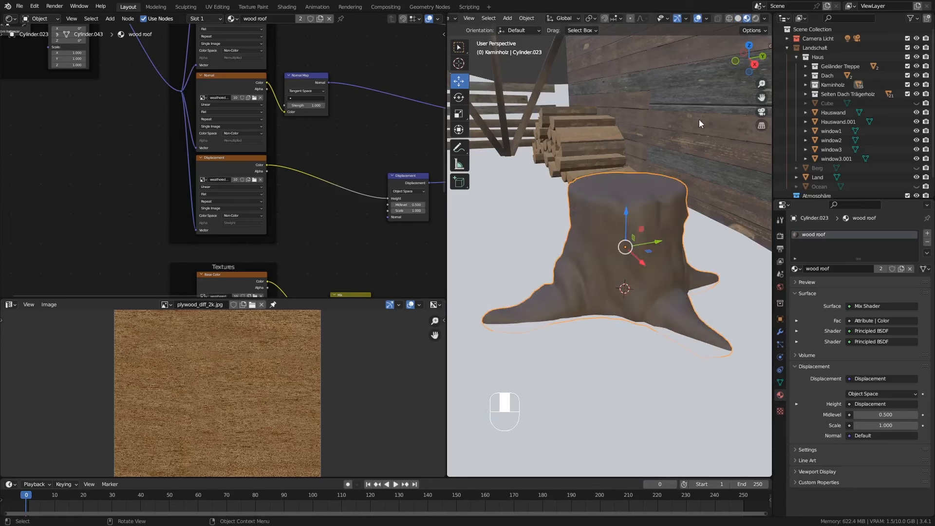
mouse_move(670, 232)
middle_down()
mouse_move(687, 221)
mouse_move(664, 234)
mouse_move(664, 214)
middle_up()
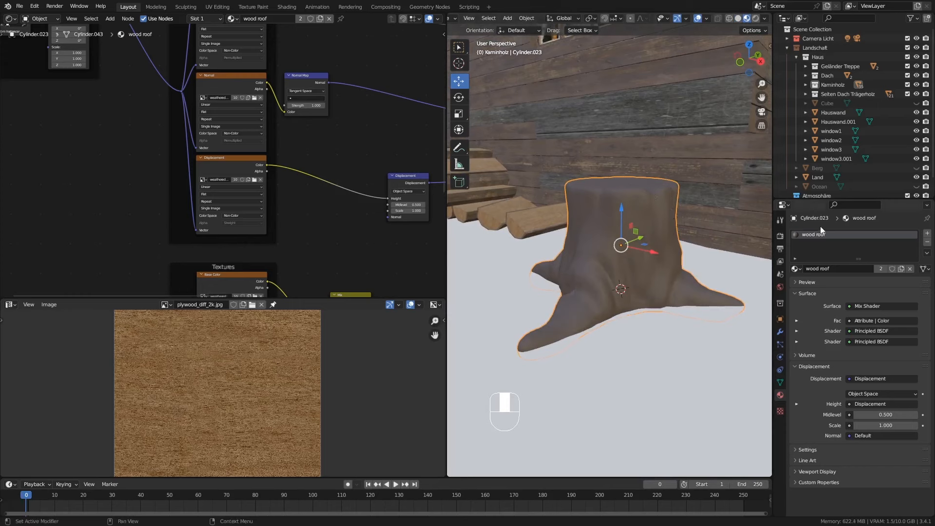
Step: Replace the stump's material with the existing wood wall material and view the stump from several sides
click(795, 268)
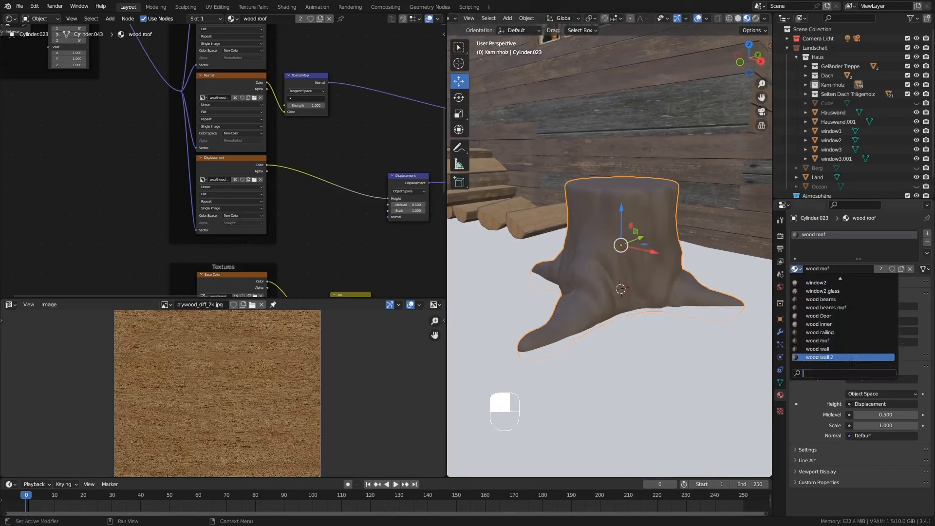
click(836, 349)
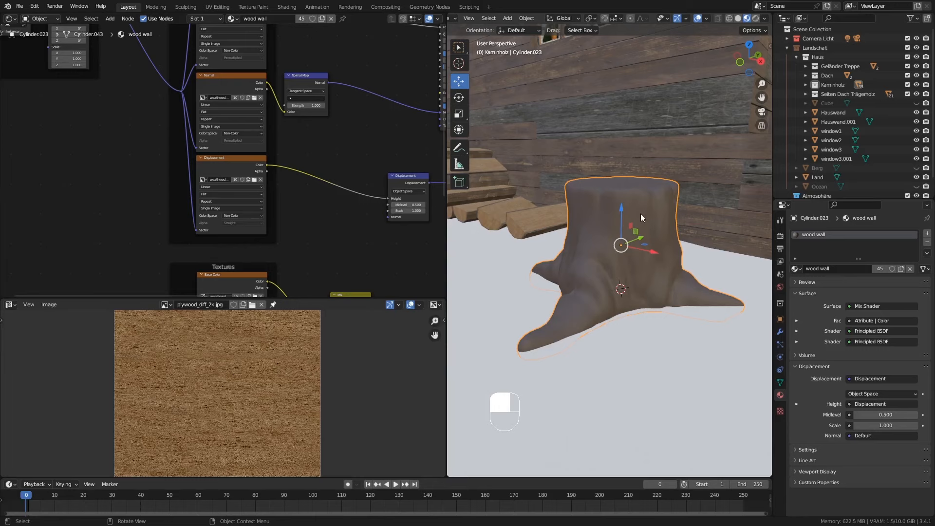
middle_drag(612, 194, 607, 220)
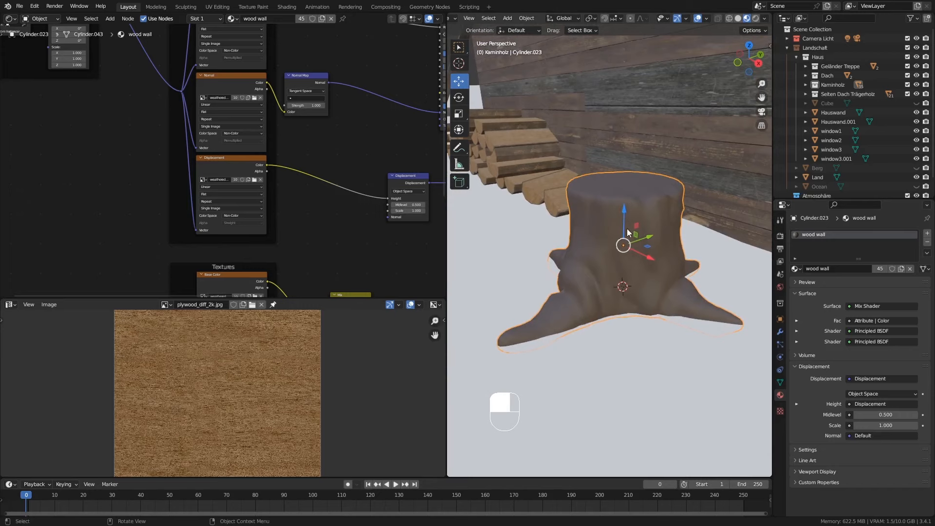
middle_drag(627, 229, 636, 229)
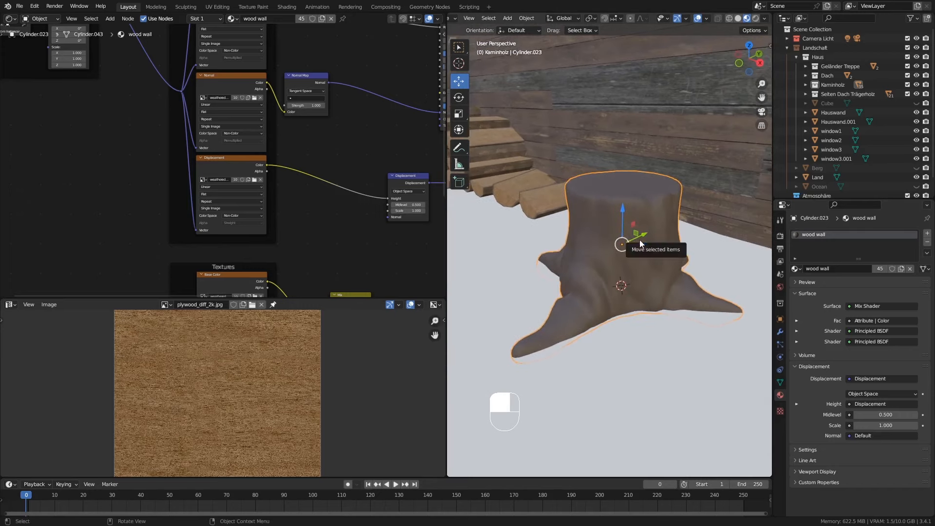
middle_drag(639, 239, 634, 210)
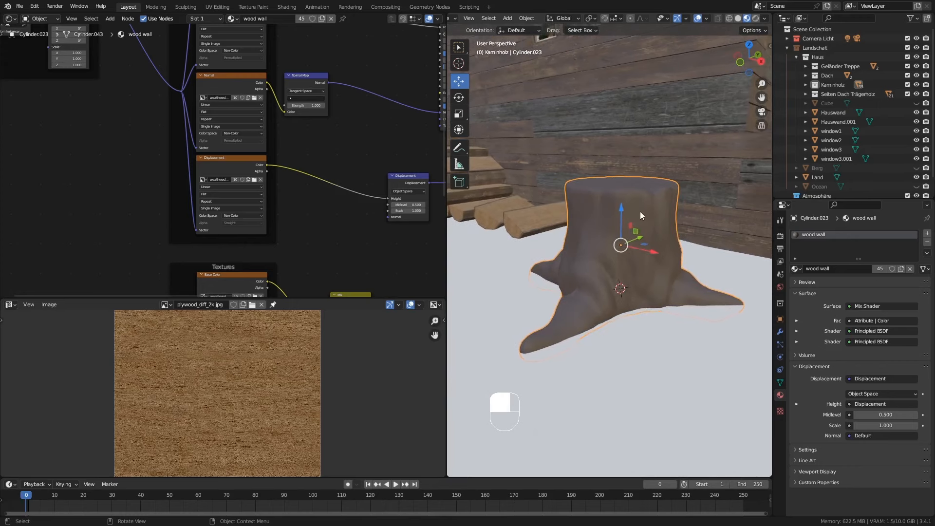
Step: Open the stump in Edit Mode and select its whole mesh to check the UV layout and texture
key(Tab)
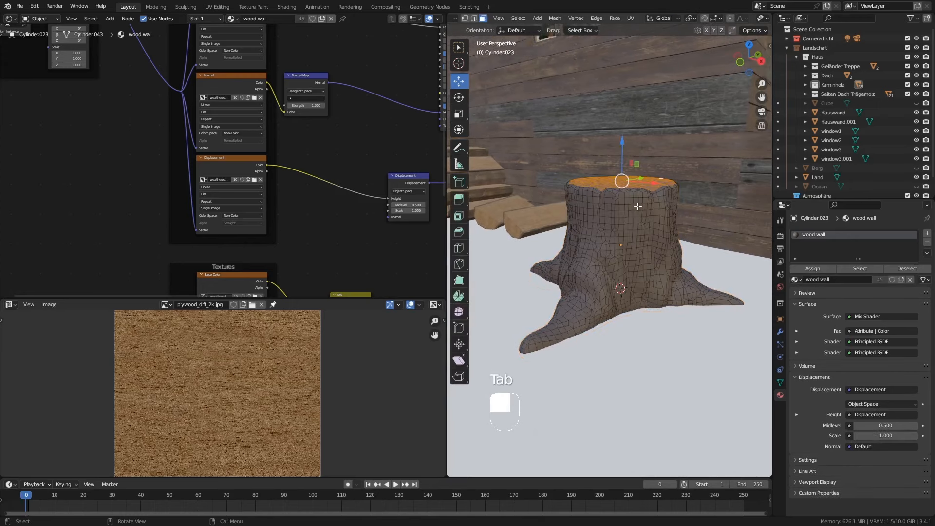
middle_drag(640, 206, 580, 70)
key(a)
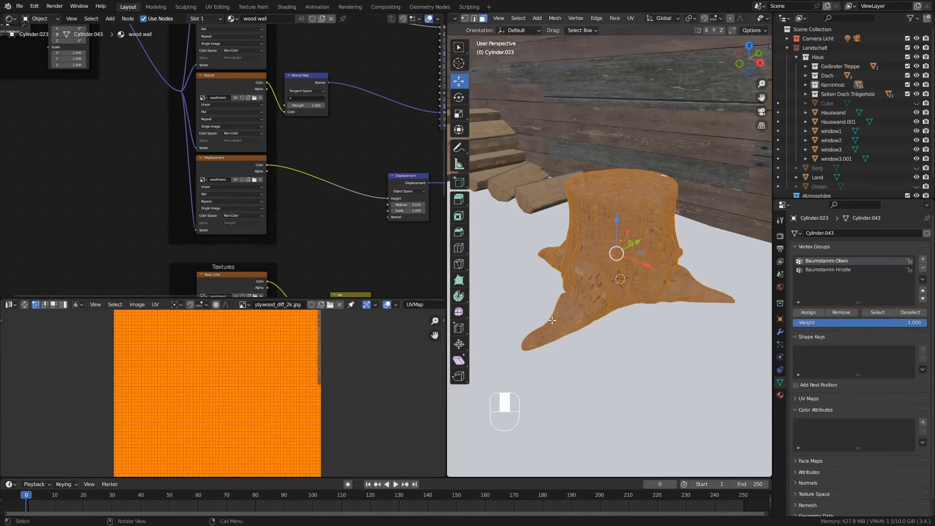
middle_drag(588, 283, 622, 216)
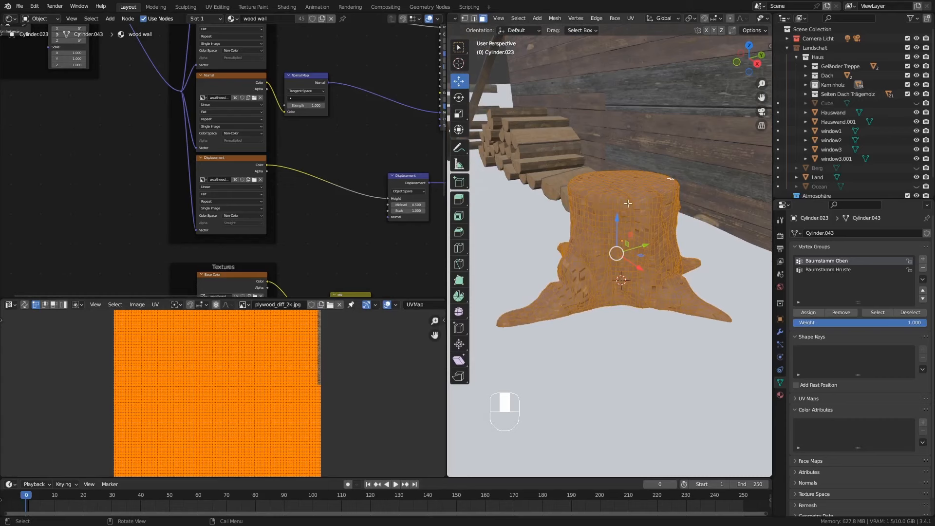
mouse_move(633, 201)
middle_down()
mouse_move(642, 203)
mouse_move(634, 213)
middle_up()
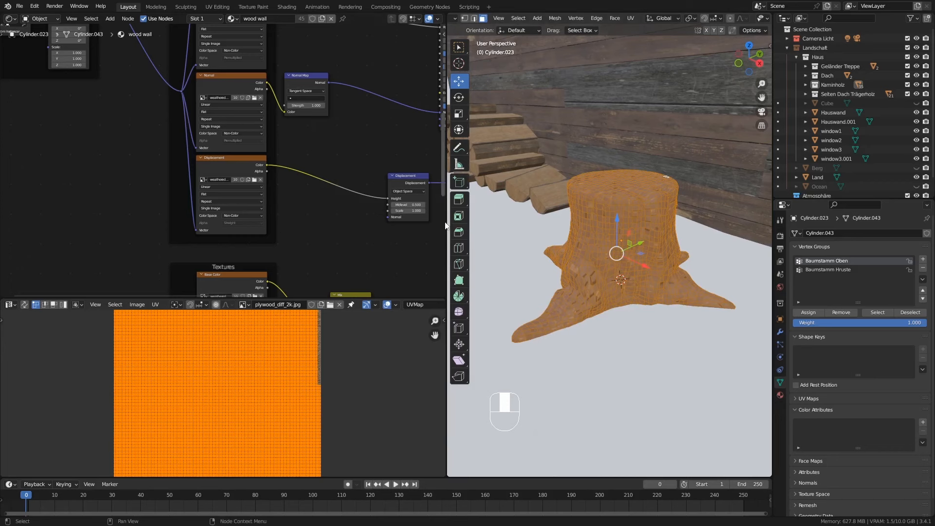
Step: Widen the 3D viewport, bring the stump's top closer and switch to edge selection
drag(446, 222, 188, 222)
ctrl+middle_drag(454, 187, 479, 174)
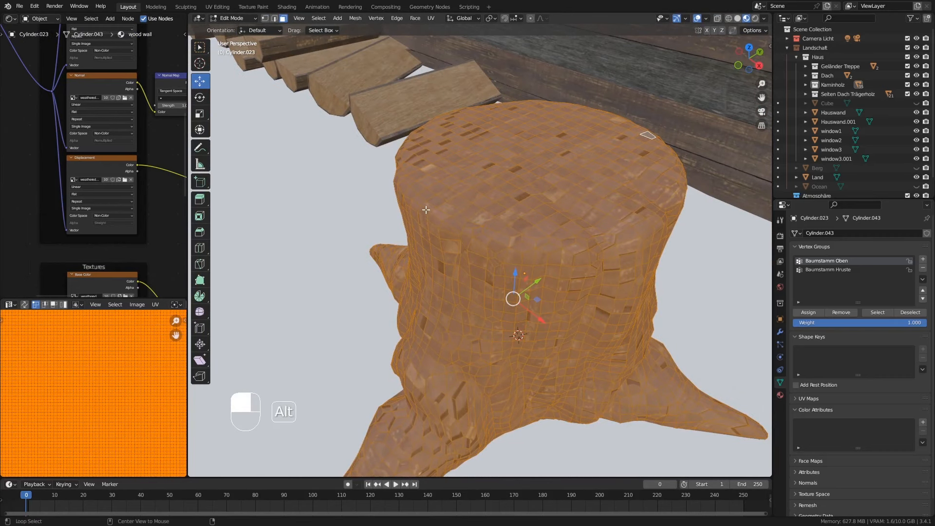
click(276, 19)
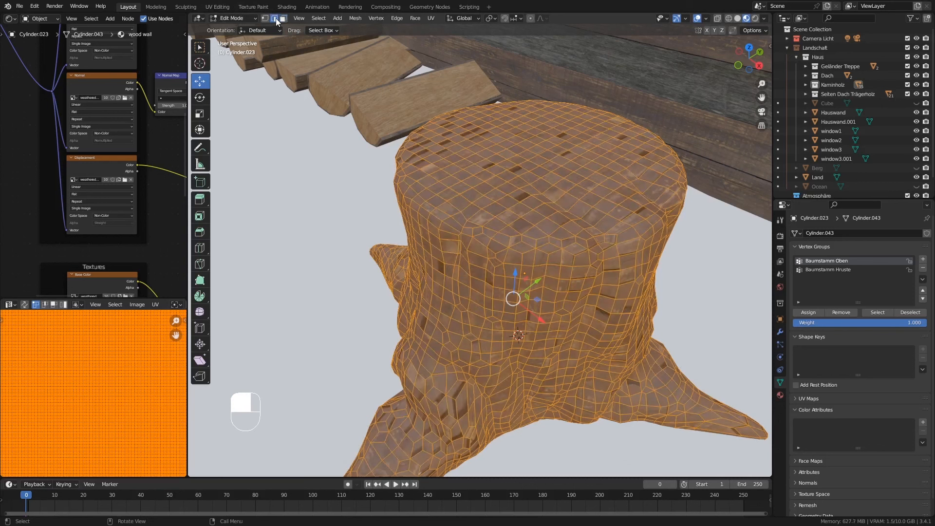
Step: Try to select the edge loop along the front of the stump's top rim
alt+click(426, 210)
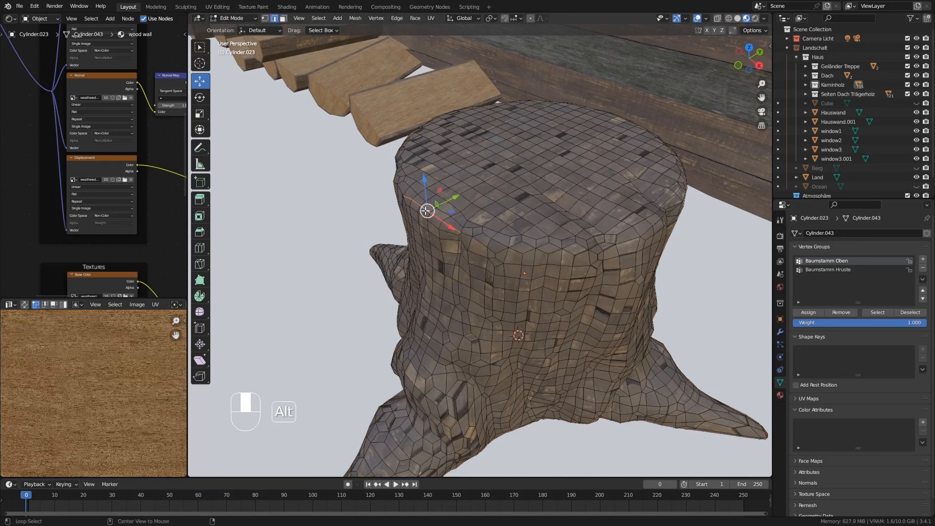
alt+shift+click(471, 233)
alt+shift+click(484, 235)
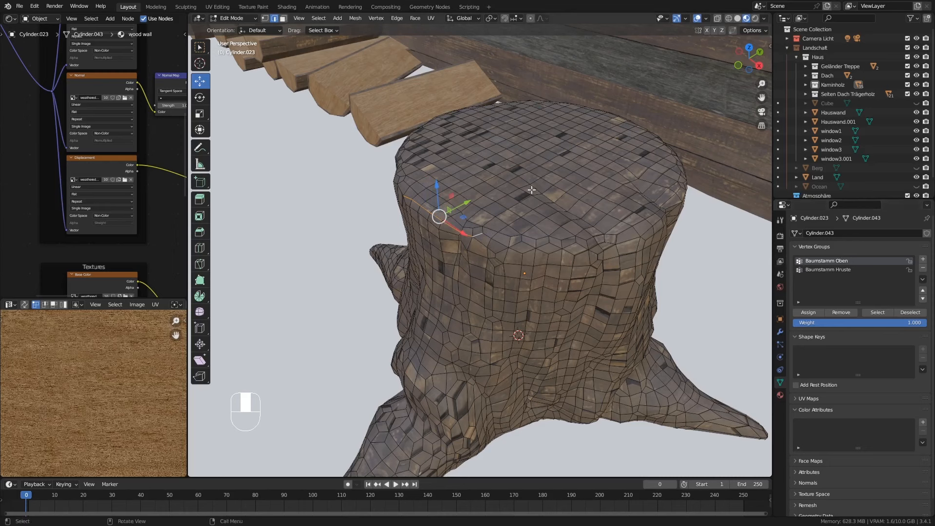
shift+click(486, 237)
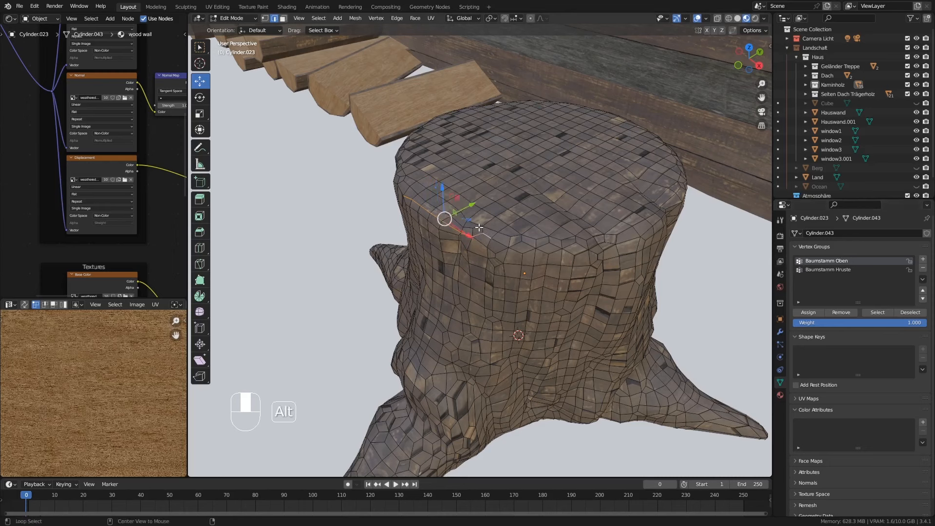
alt+click(480, 227)
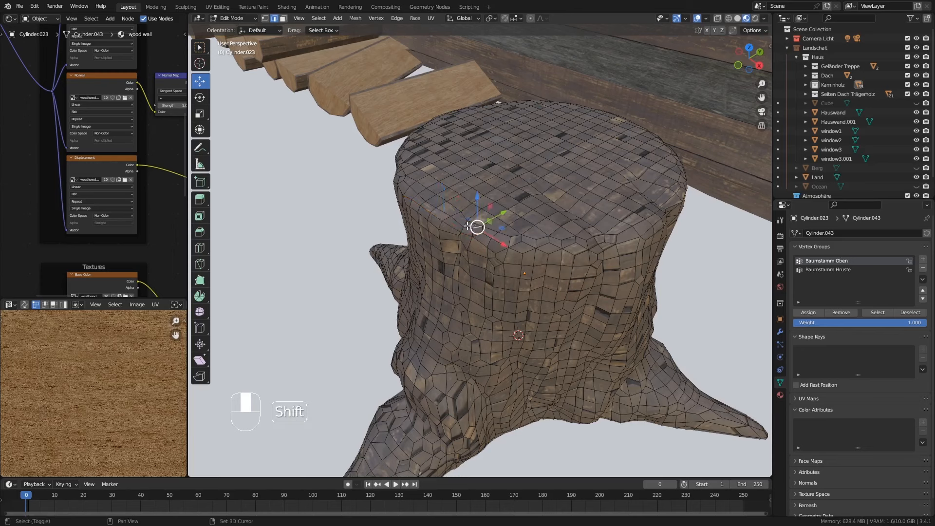
Step: Select the chain of edges along the front of the stump's top rim, adding segment after segment
alt+shift+click(457, 220)
middle_drag(456, 221, 484, 235)
alt+shift+click(517, 245)
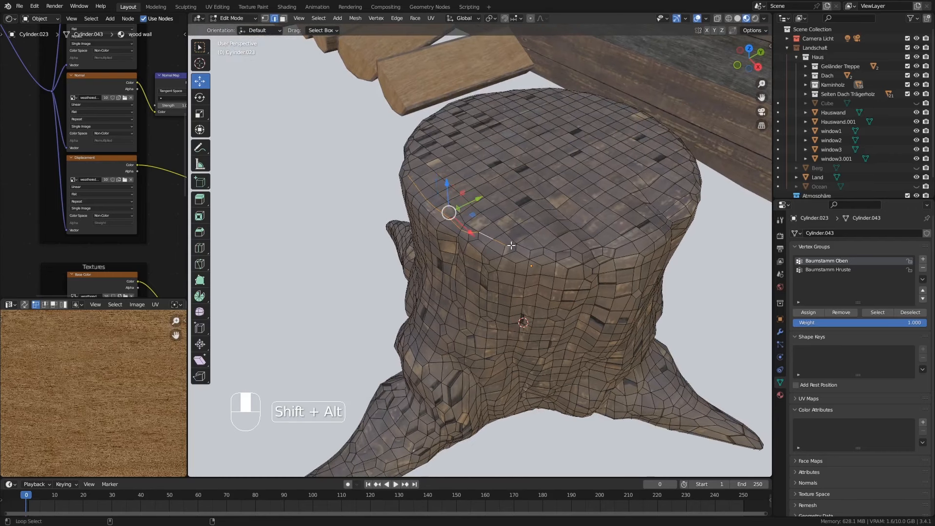
alt+shift+click(515, 246)
alt+shift+click(528, 250)
alt+shift+click(540, 249)
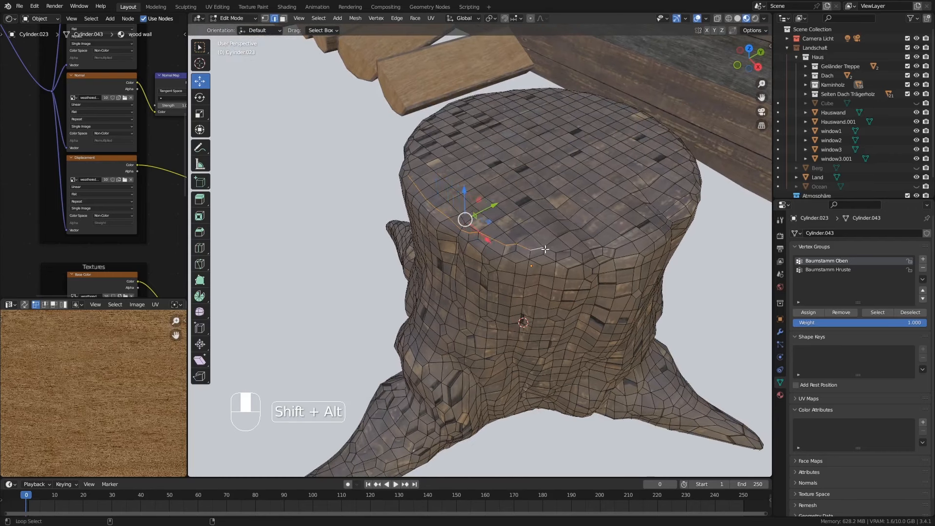
alt+shift+click(561, 250)
alt+shift+click(576, 252)
alt+shift+click(587, 250)
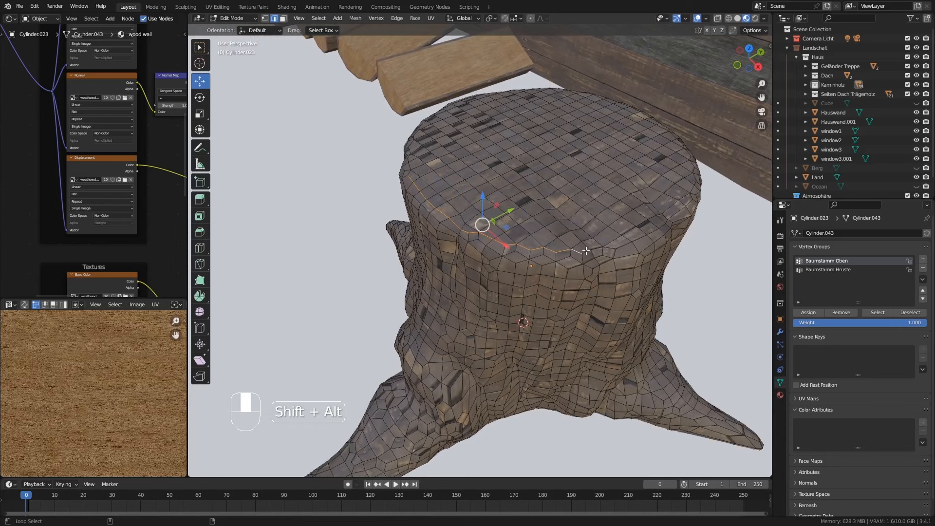
alt+shift+click(602, 248)
alt+shift+click(622, 246)
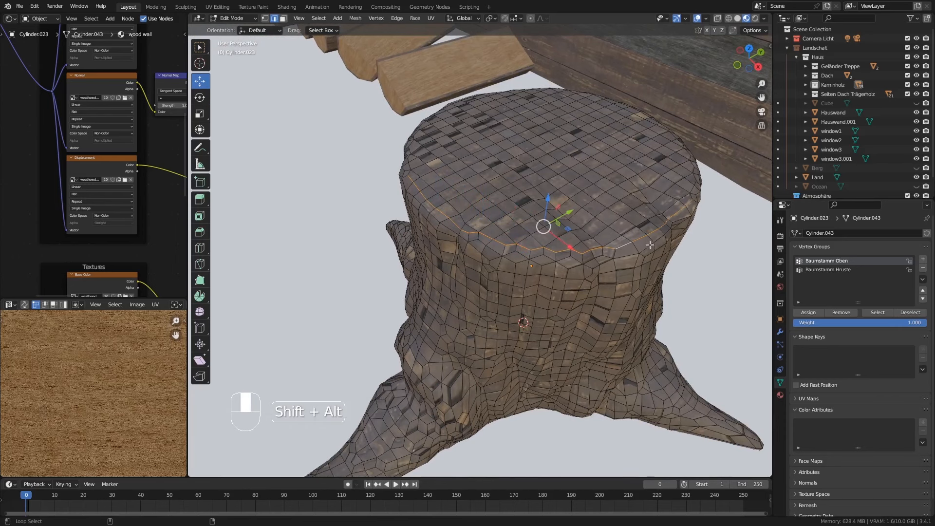
Step: Extend the rim edge selection past the carved notch and along the adjoining side facing away from the railing
middle_drag(622, 246, 570, 236)
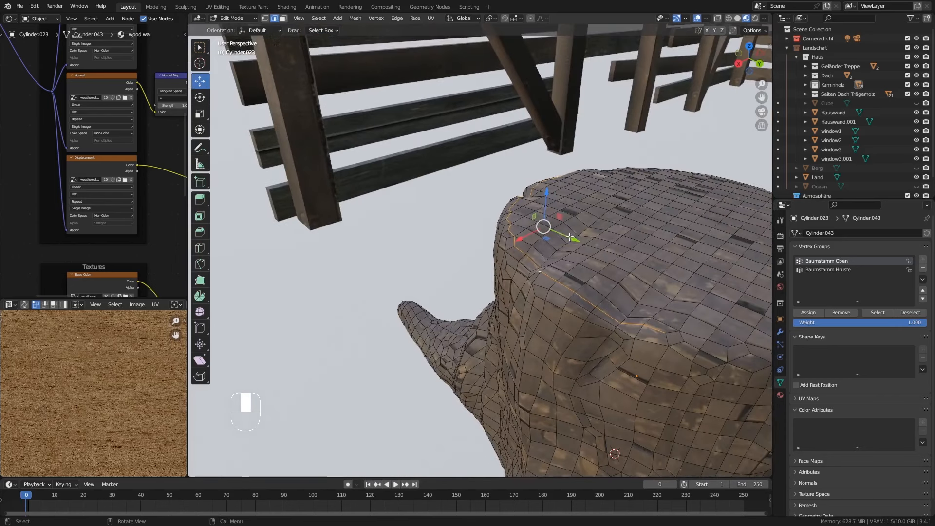
alt+shift+click(687, 331)
shift+middle_drag(676, 333, 562, 343)
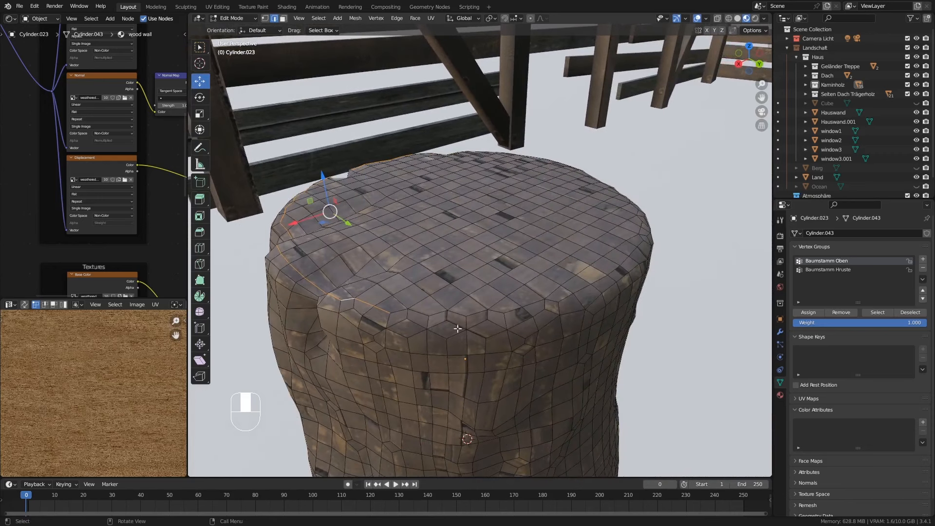
alt+shift+click(418, 314)
alt+shift+click(420, 315)
alt+shift+click(438, 314)
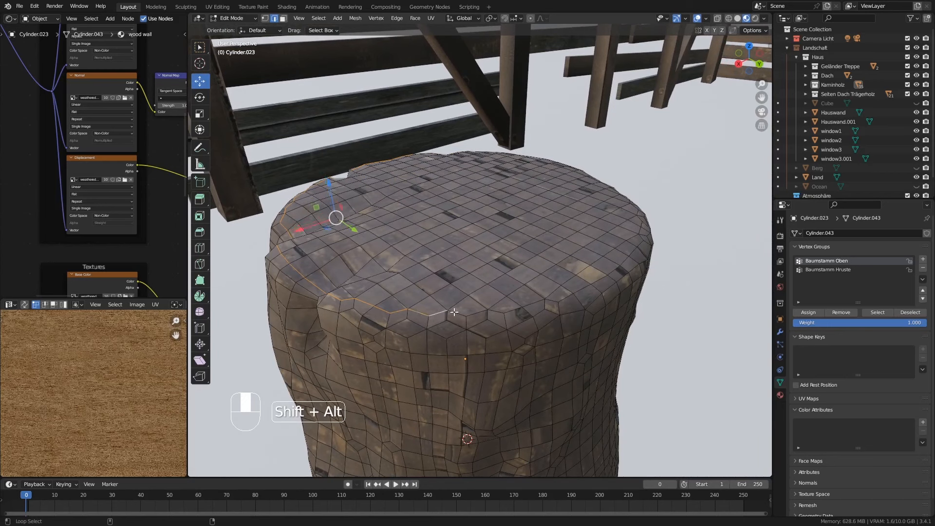
alt+shift+click(457, 314)
alt+shift+click(489, 311)
alt+shift+click(494, 311)
alt+shift+click(523, 307)
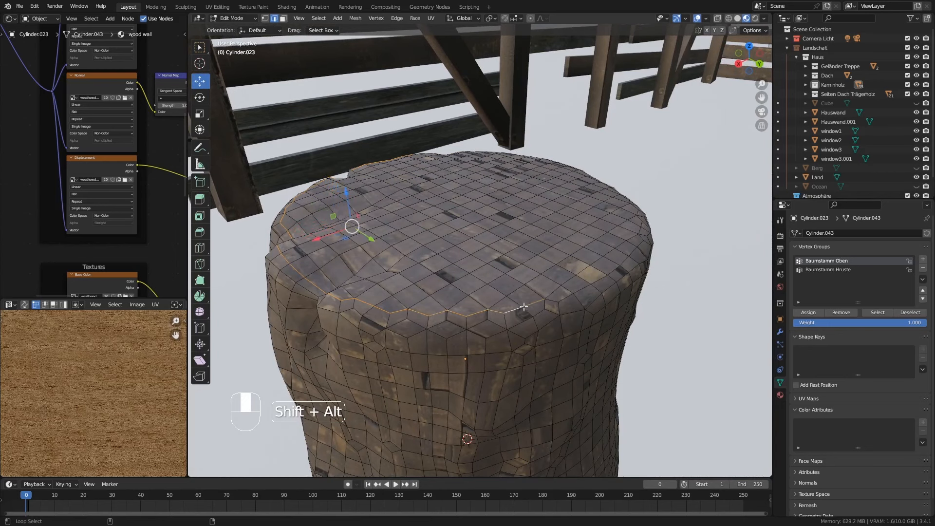
Step: Extend the rim edge selection segment by segment along the side of the stump's top opposite the carved notches
middle_drag(589, 299, 633, 336)
alt+shift+click(454, 372)
alt+shift+click(498, 369)
alt+shift+click(610, 414)
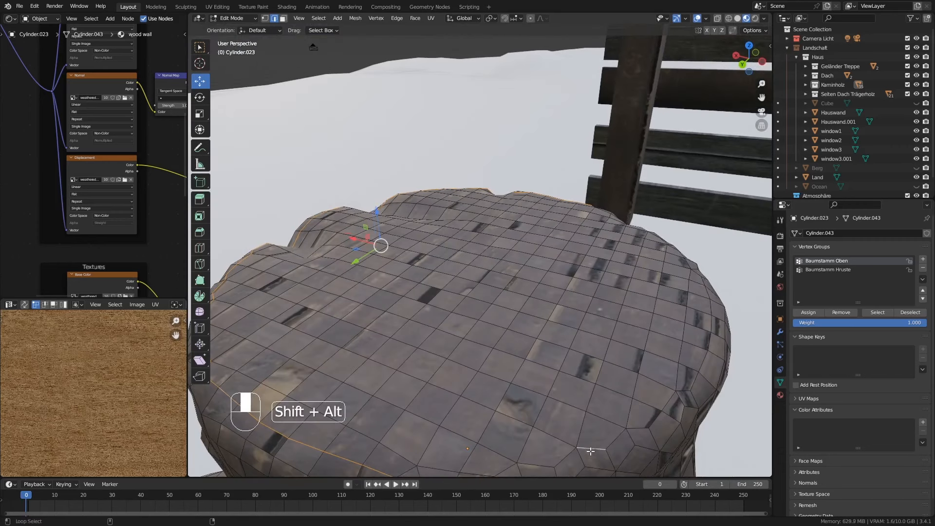
shift+middle_drag(609, 414, 565, 438)
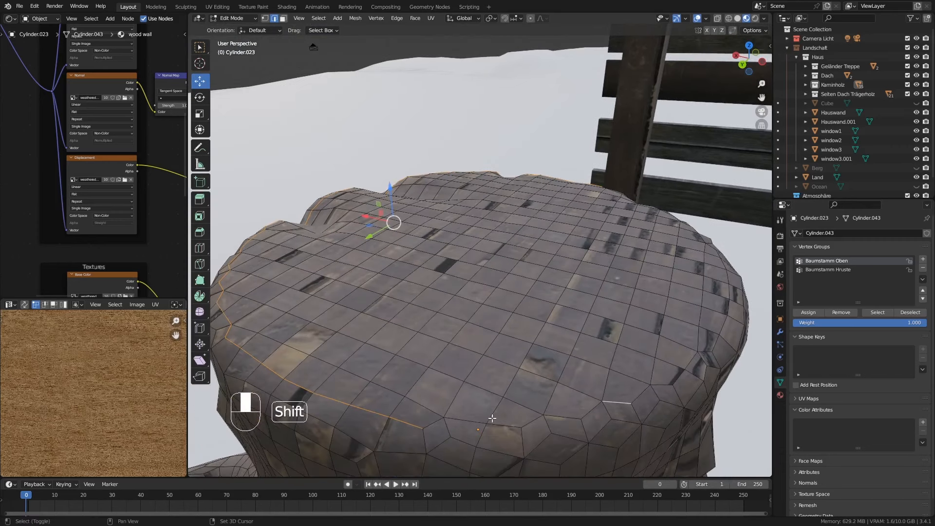
alt+shift+click(446, 421)
alt+shift+click(539, 417)
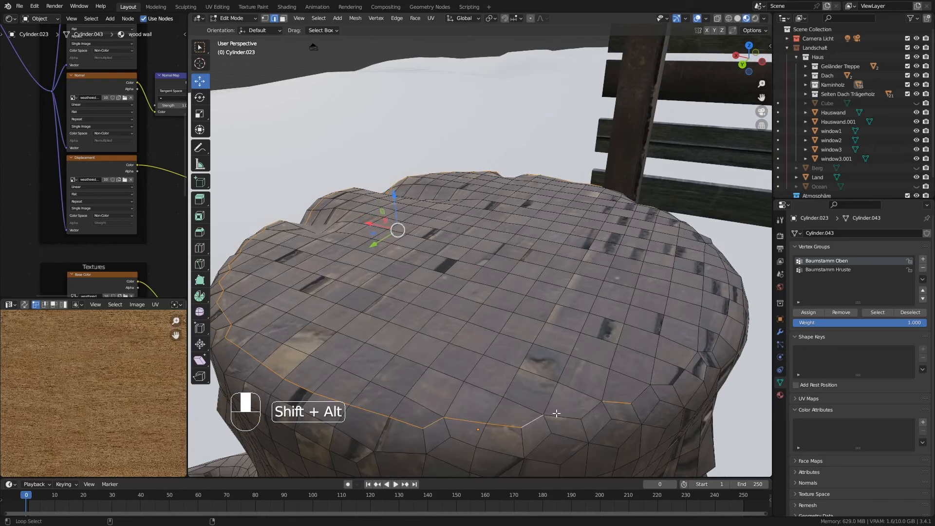
alt+shift+click(591, 409)
alt+shift+click(645, 393)
alt+shift+click(668, 383)
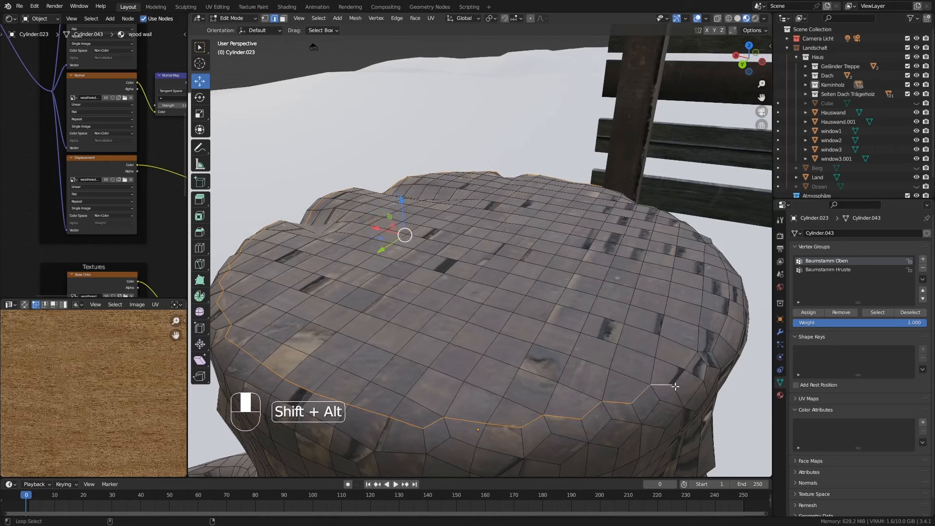
alt+shift+click(682, 378)
Step: Add the short corner edge and the long edge run beyond it to the stump's rim selection
middle_drag(682, 378, 630, 417)
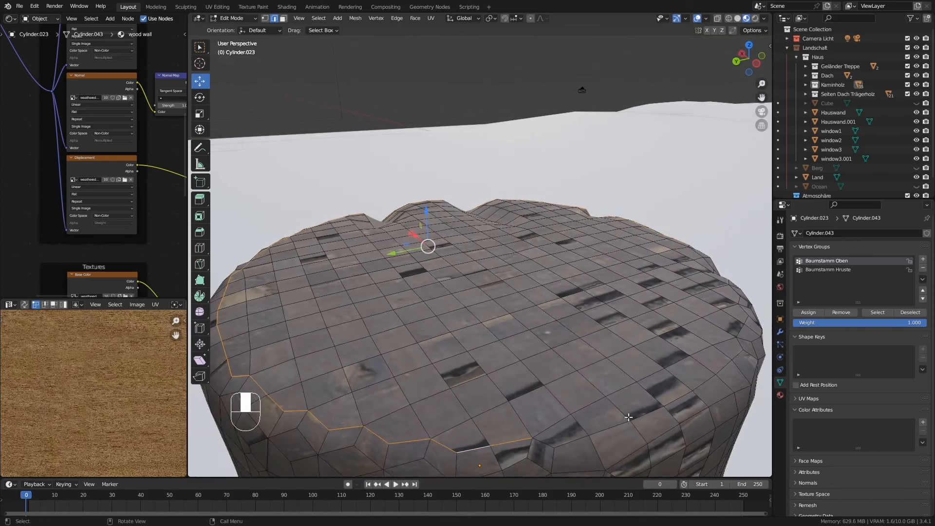
alt+shift+click(542, 442)
alt+shift+click(573, 443)
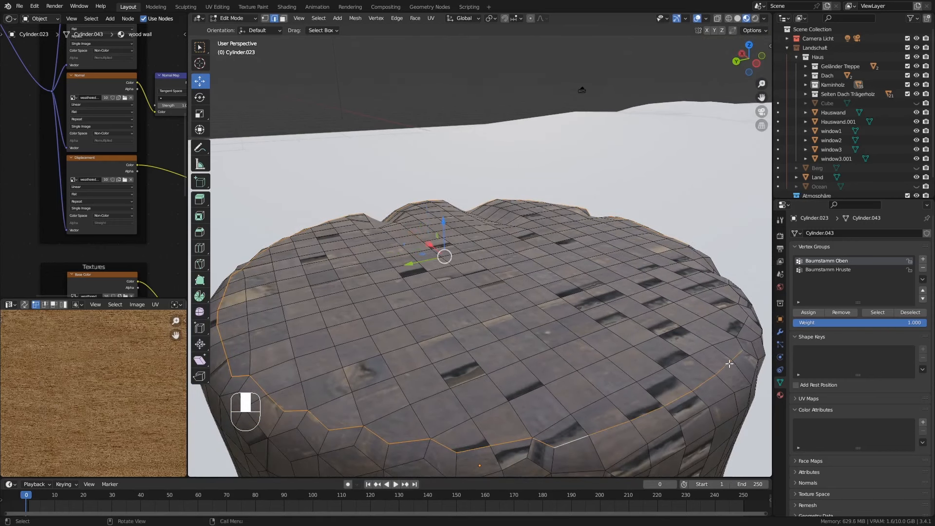
Step: Close the rim edge selection into a full loop by adding the remaining jagged segments around the stump's top
middle_drag(728, 364, 644, 396)
middle_drag(644, 396, 662, 398)
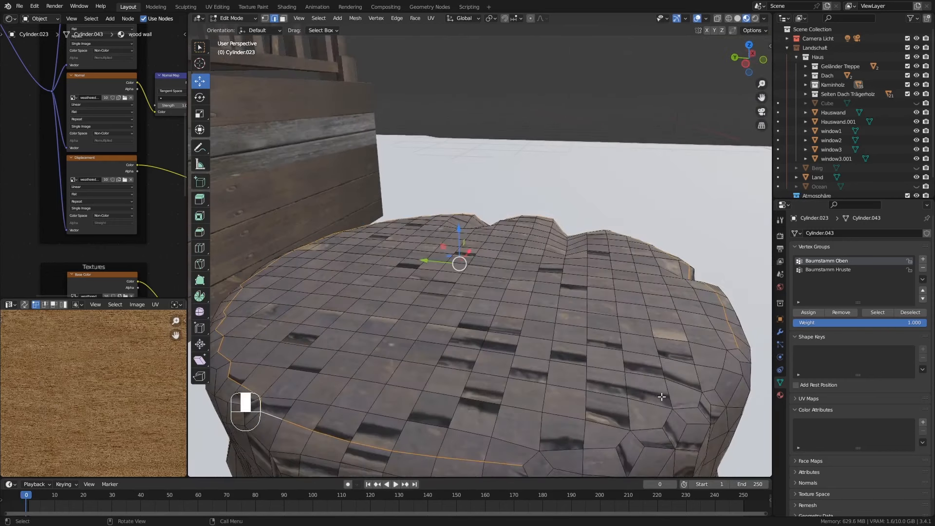
alt+shift+click(534, 457)
alt+shift+click(565, 449)
alt+shift+click(621, 439)
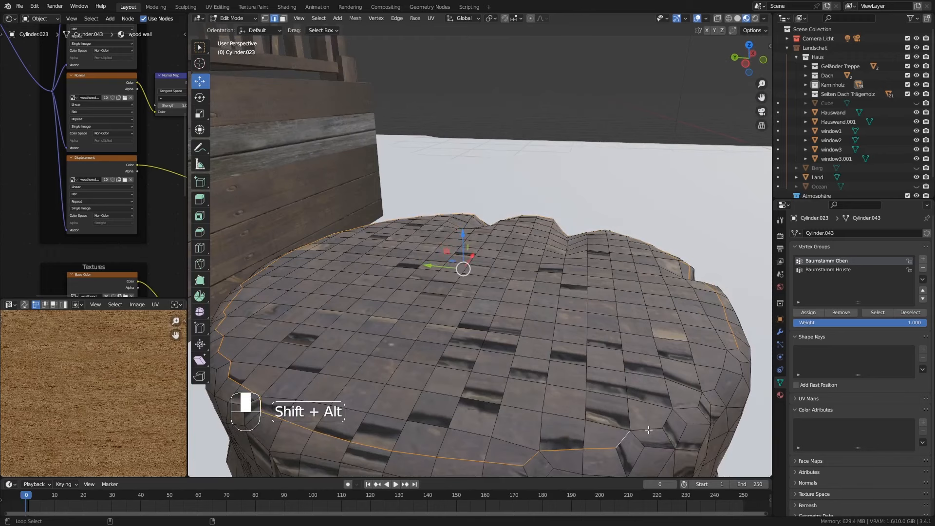
alt+shift+click(651, 430)
alt+shift+click(671, 417)
alt+shift+click(689, 406)
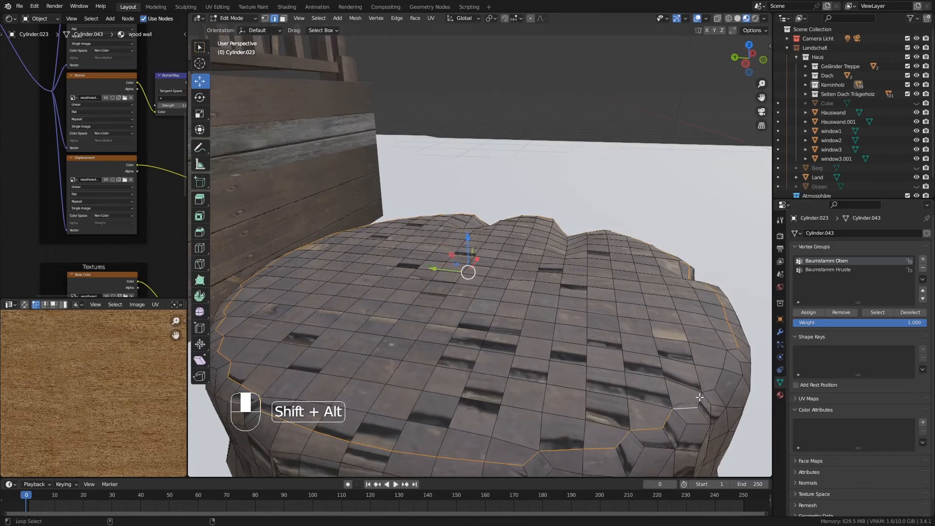
alt+shift+click(701, 397)
alt+shift+click(708, 391)
middle_drag(725, 392, 563, 204)
alt+shift+click(655, 401)
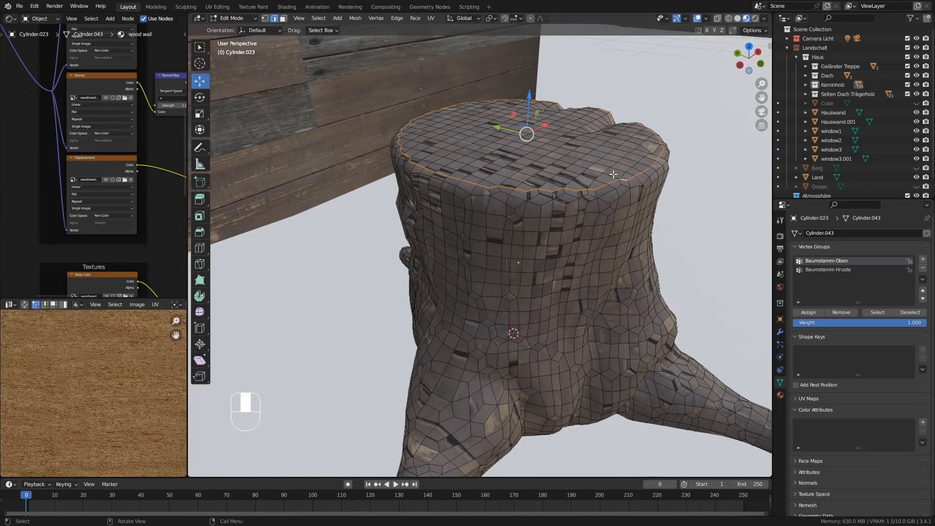
Step: Mark the selected edge loop around the stump's top rim as a UV seam
key(ctrl+e)
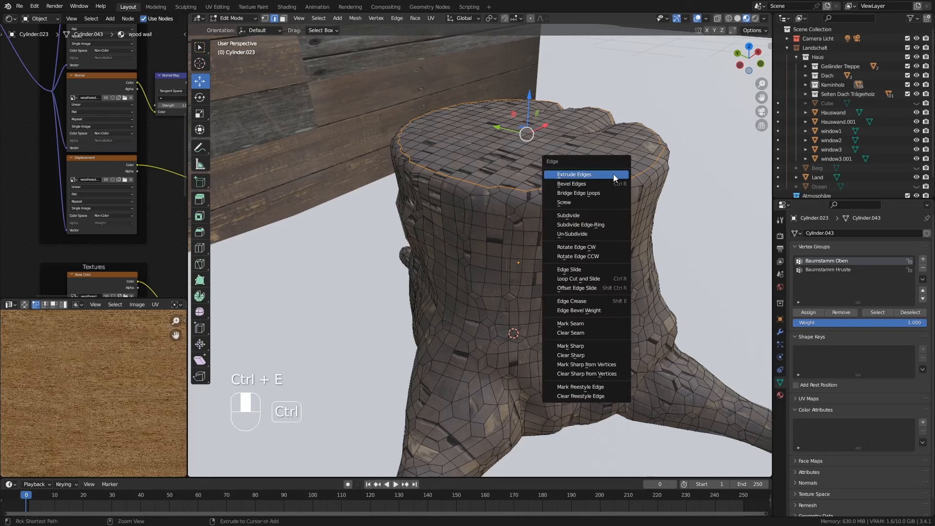
click(584, 323)
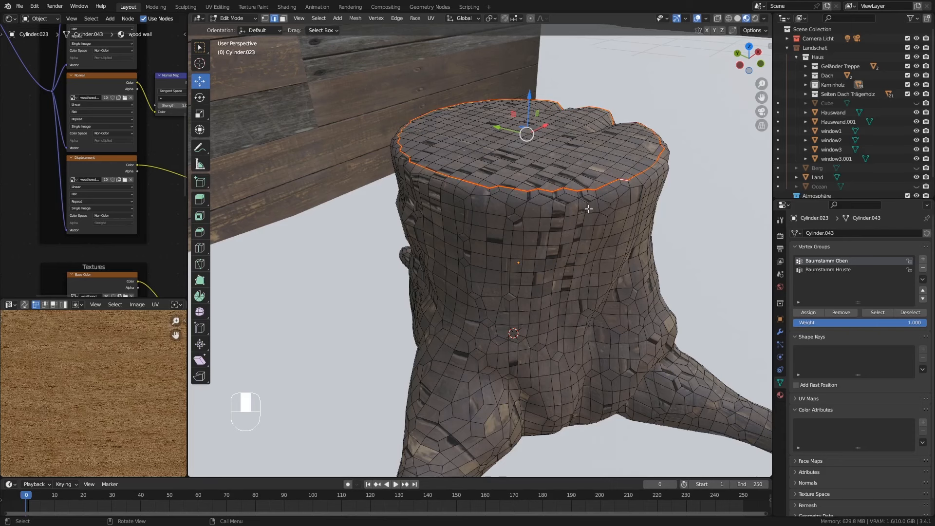
middle_drag(589, 211, 576, 221)
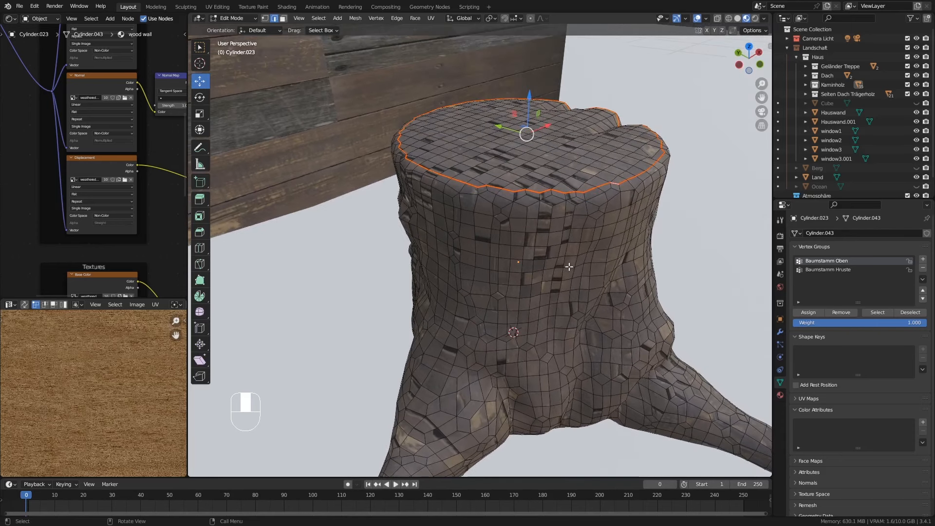
key(alt)
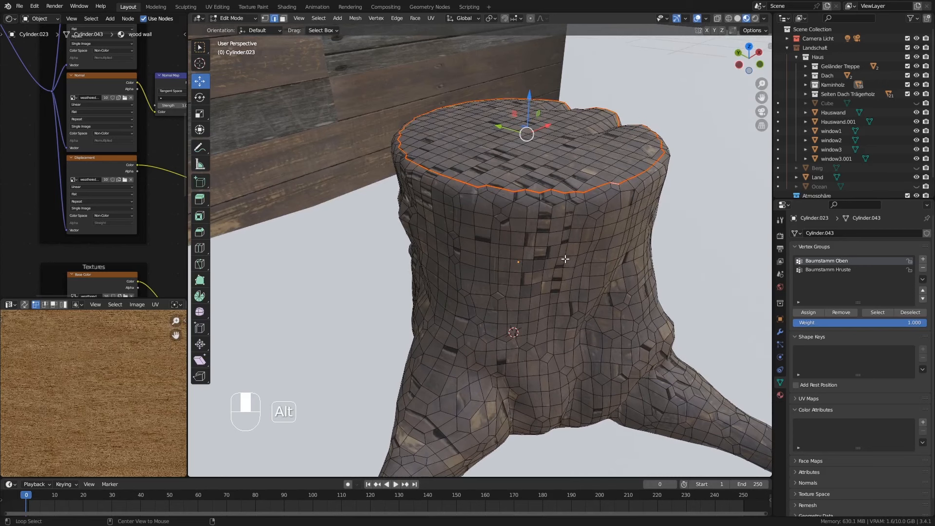
Step: Select the vertical line of edges running down the front of the trunk from the top rim to the base between the roots
alt+click(565, 262)
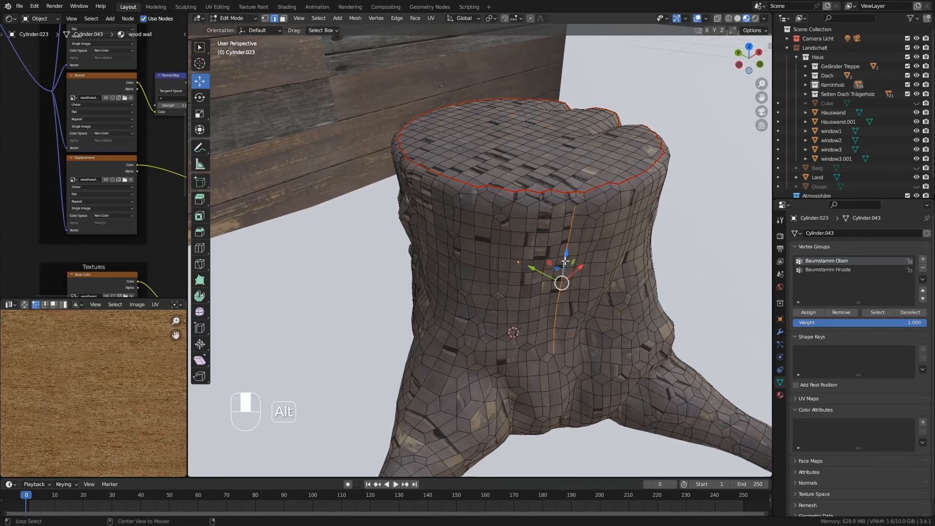
middle_drag(565, 261, 574, 224)
shift+click(575, 221)
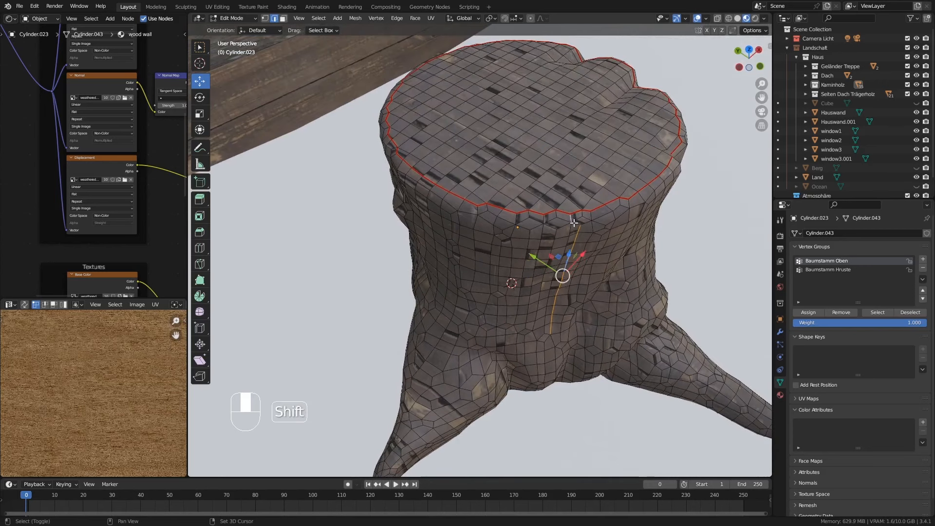
middle_drag(582, 309, 579, 276)
shift+middle_drag(587, 377, 560, 289)
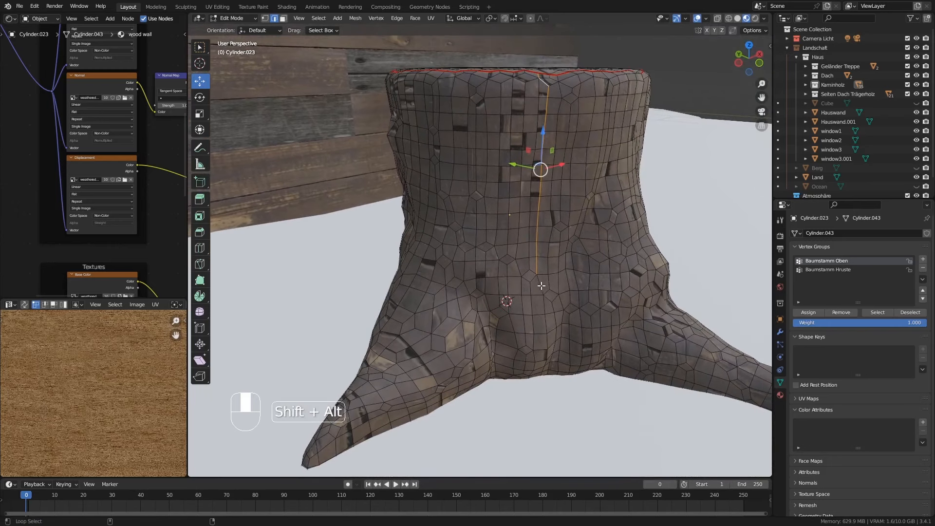
alt+shift+click(542, 286)
alt+shift+click(546, 305)
middle_drag(553, 344, 567, 273)
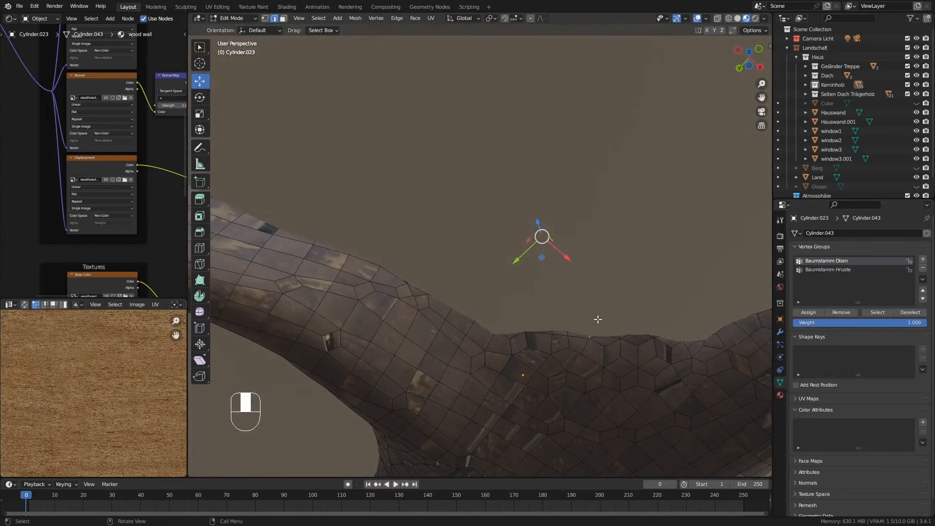
middle_drag(598, 319, 593, 359)
shift+middle_drag(583, 425, 564, 323)
shift+click(556, 218)
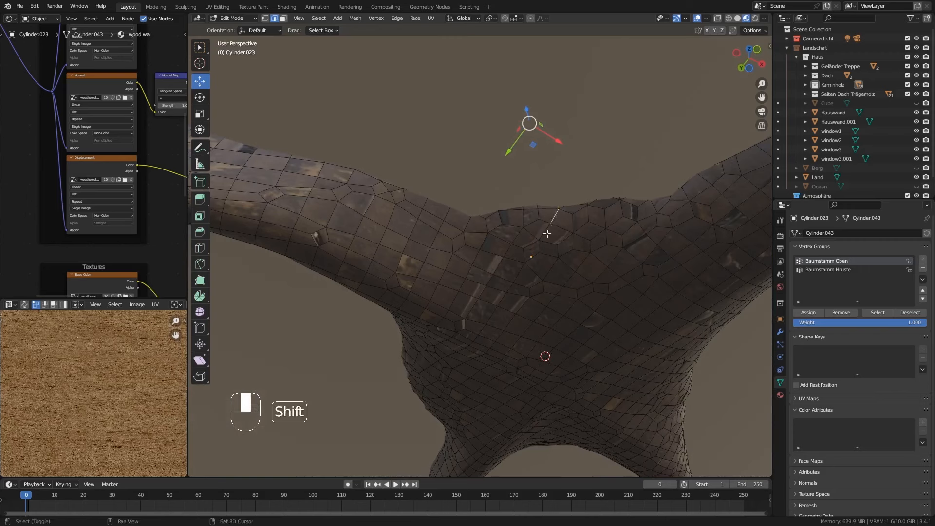
shift+click(548, 233)
shift+click(540, 247)
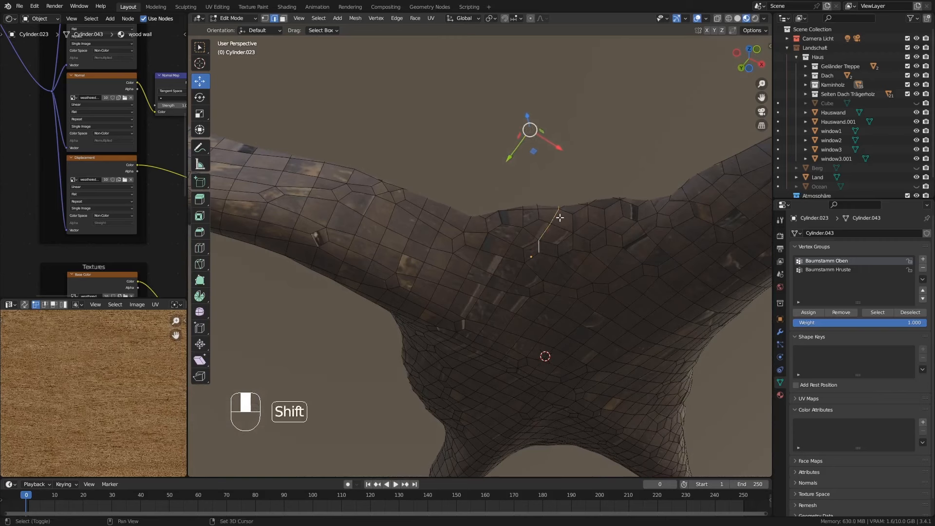
shift+click(545, 234)
shift+click(541, 247)
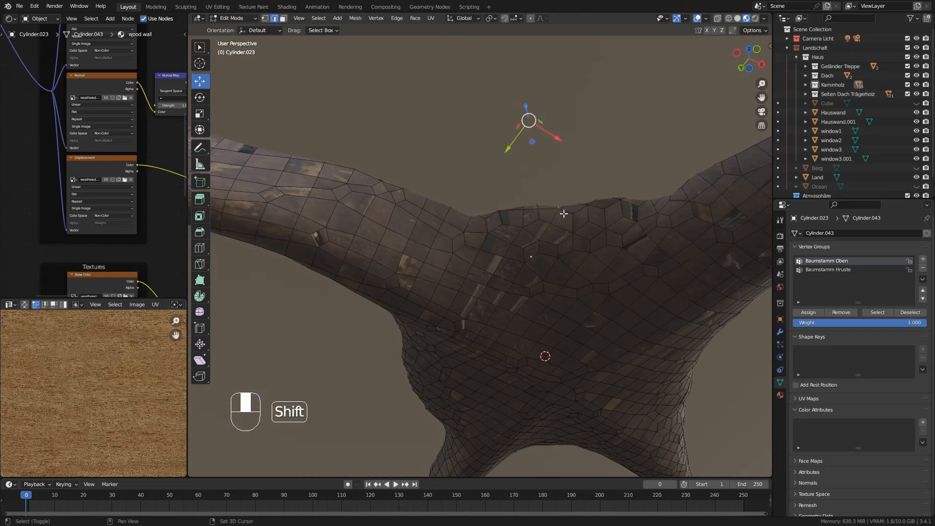
Step: Extend the edge selection in a continuous zigzag path across the stump's underside, from the base edge to the middle
shift+click(566, 212)
shift+click(573, 221)
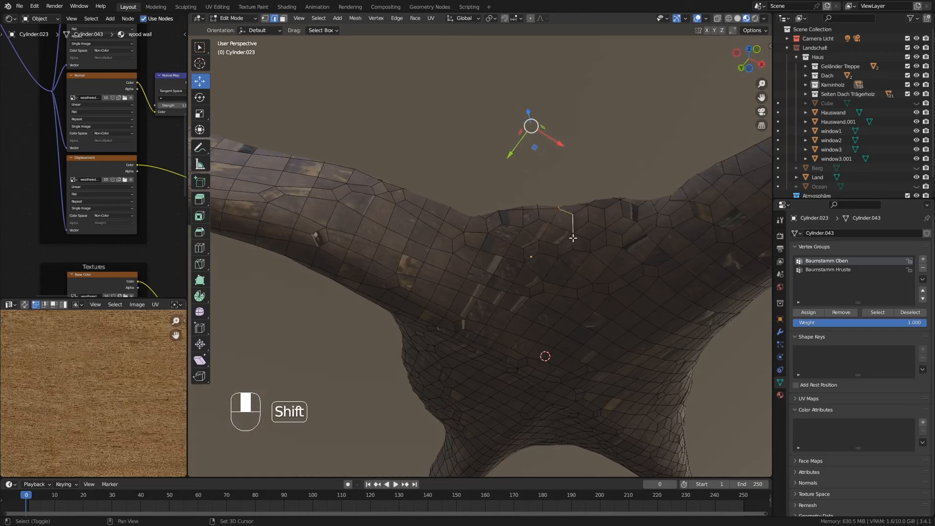
shift+click(574, 242)
shift+click(569, 266)
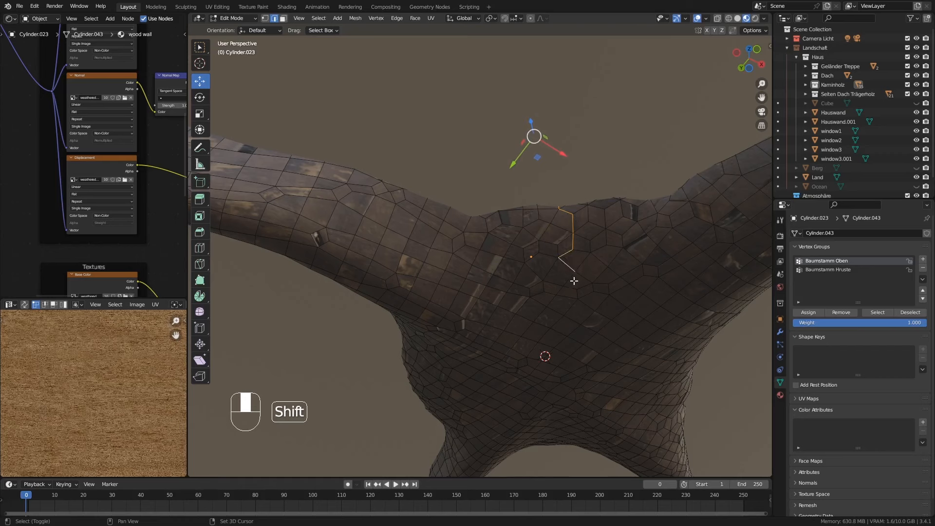
shift+click(573, 280)
shift+click(561, 292)
middle_drag(556, 307, 560, 284)
shift+click(562, 279)
shift+click(565, 301)
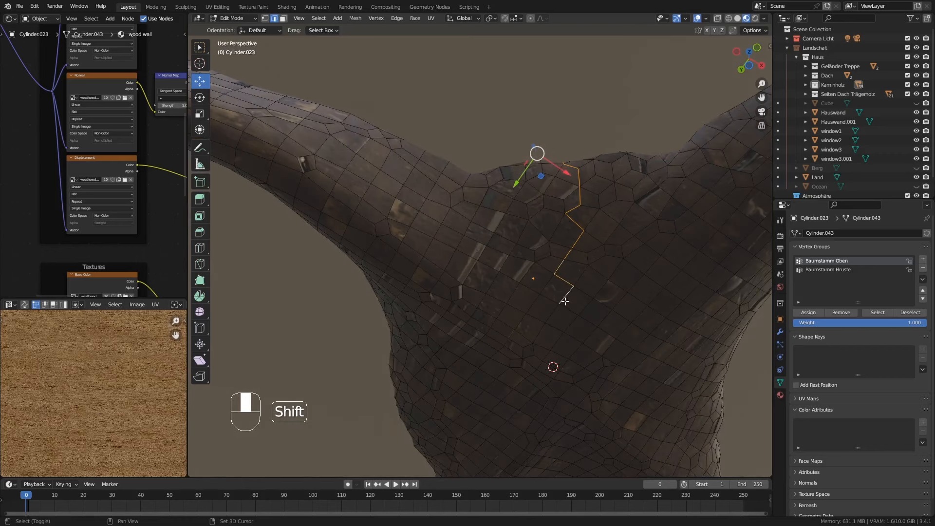
shift+click(570, 310)
shift+click(571, 324)
shift+click(573, 338)
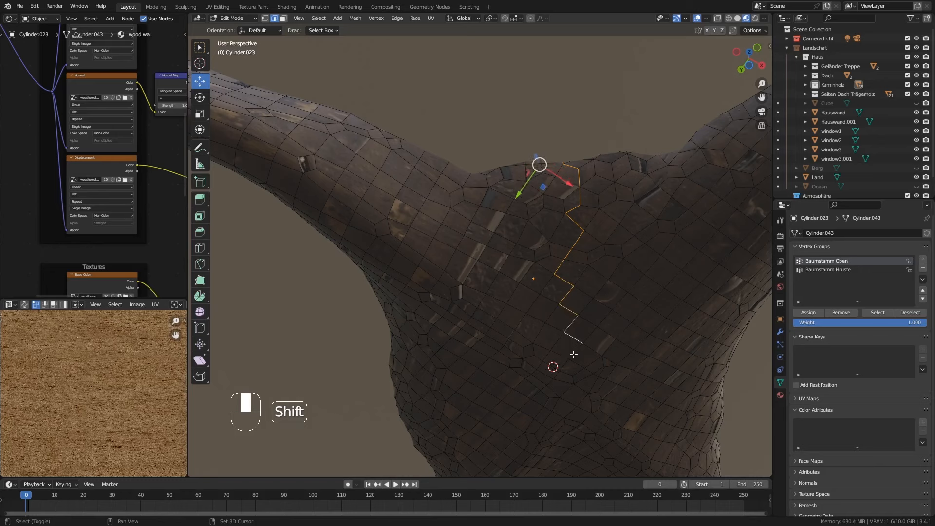
shift+click(576, 352)
shift+click(579, 366)
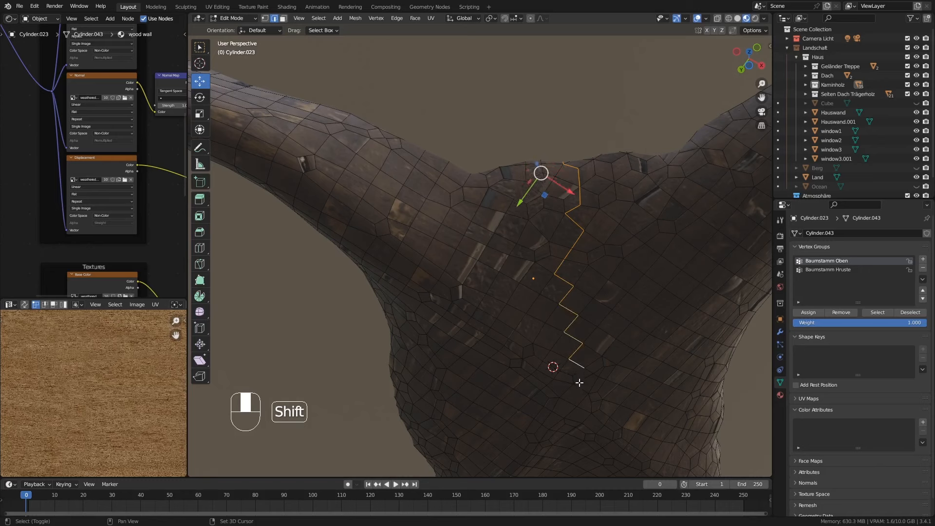
shift+click(577, 376)
shift+click(575, 380)
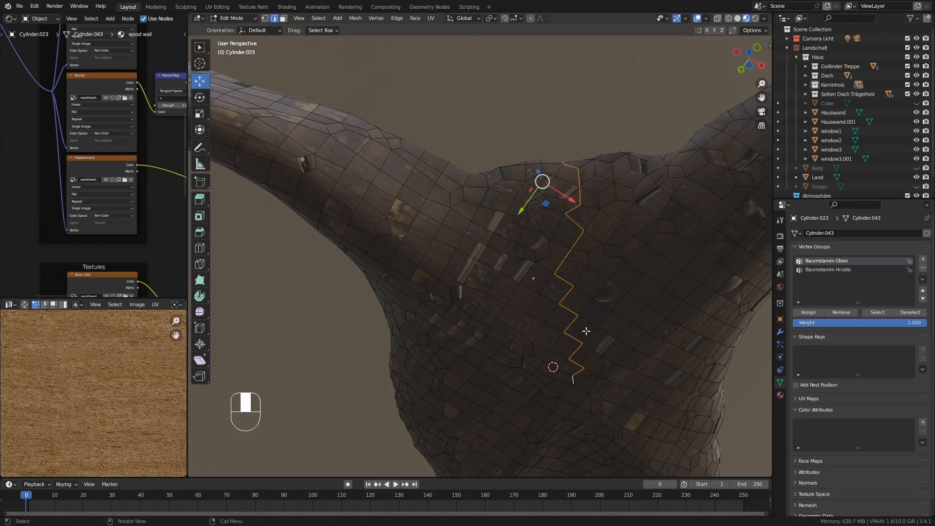
Step: Mark the selected edge path down the trunk and across the underside as a seam
ctrl+middle_drag(586, 330, 585, 291)
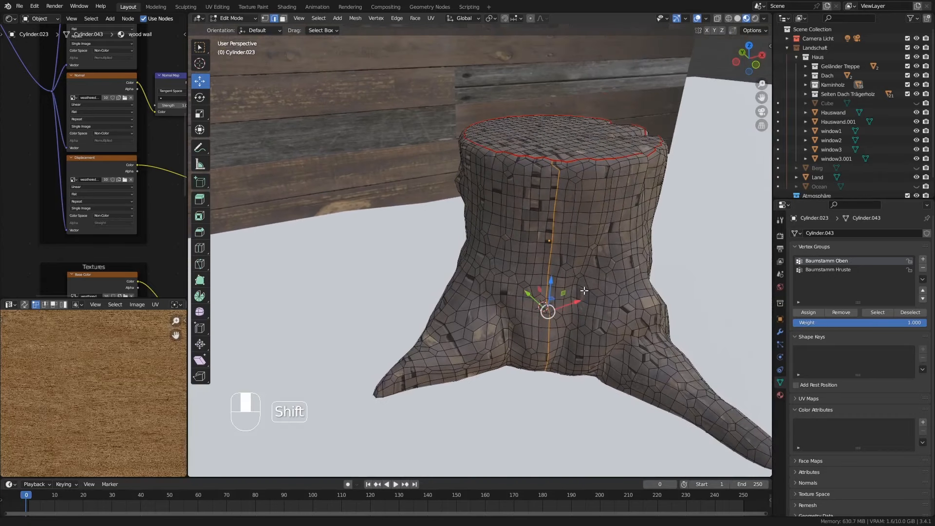
key(ctrl+e)
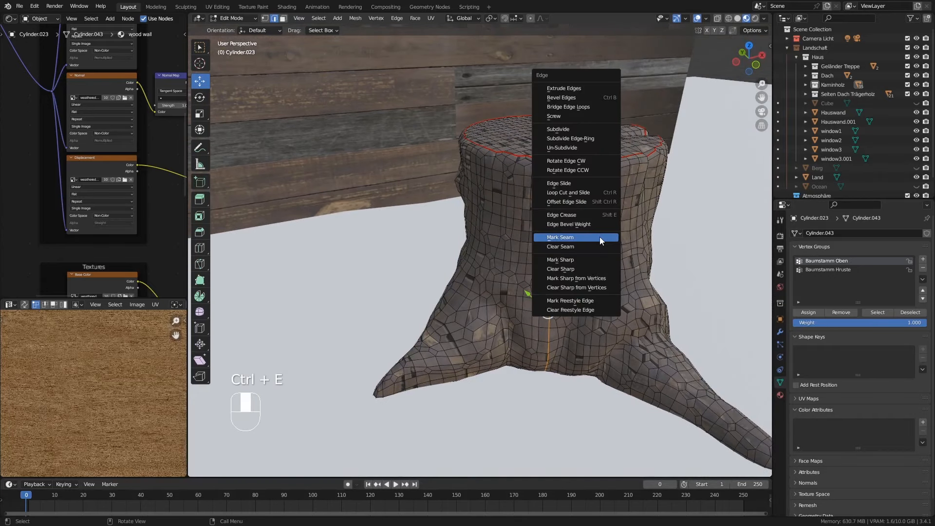
click(586, 236)
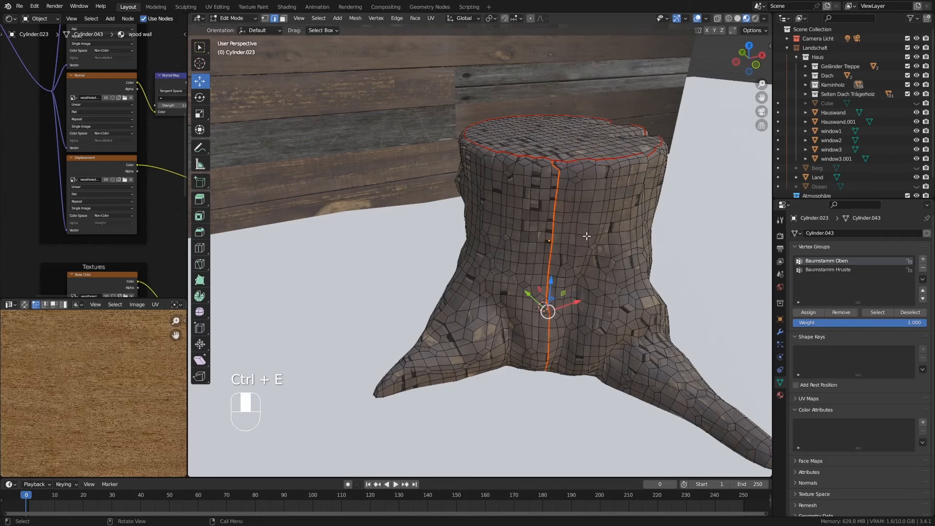
Step: Enlarge the UV editor and display the weathered_planks_diff_2k.jpg.001 image in it
middle_drag(586, 236, 164, 308)
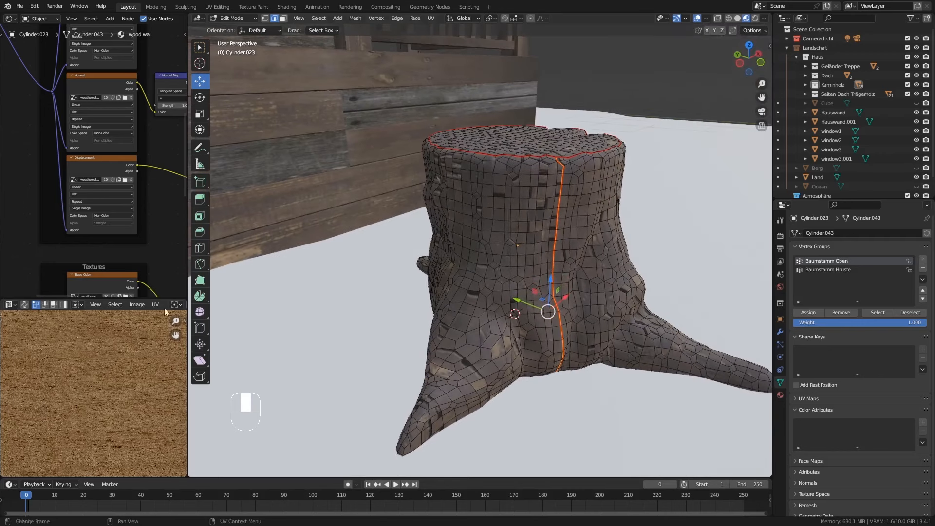
drag(187, 234, 439, 233)
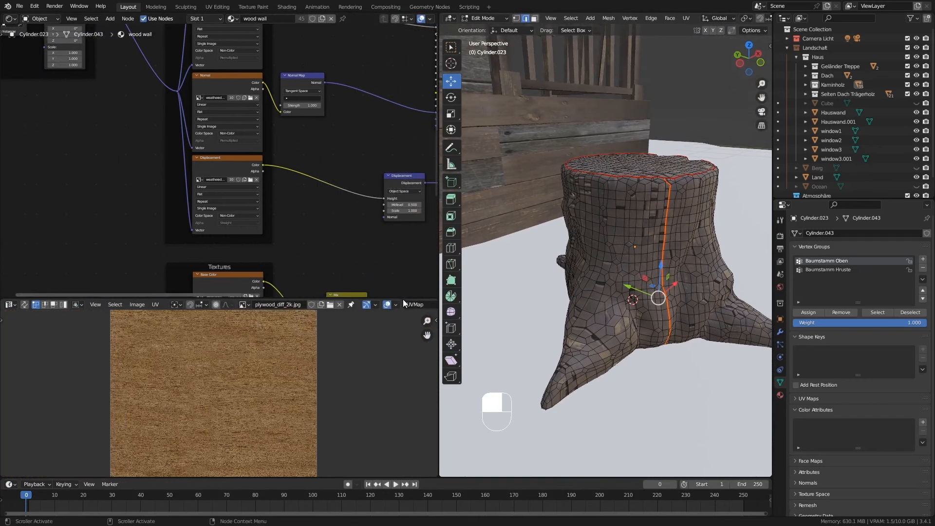
drag(405, 296, 392, 182)
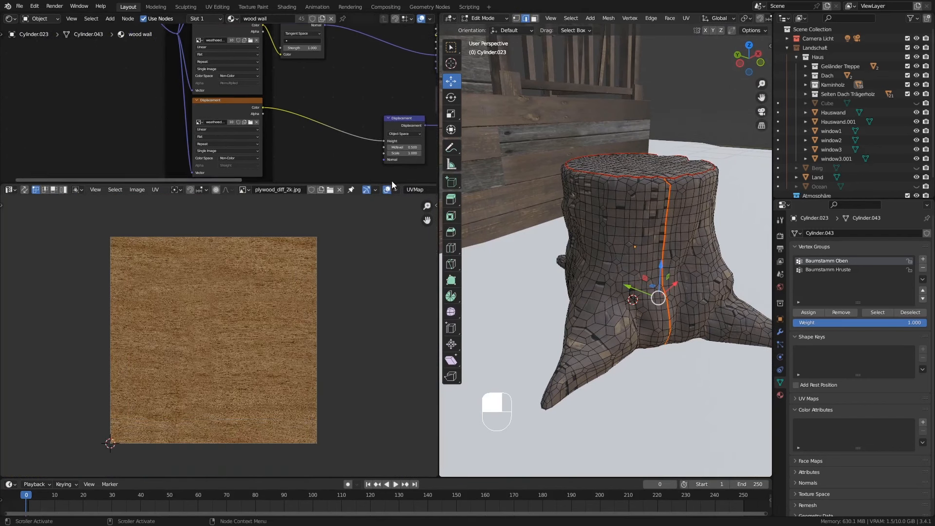
click(245, 189)
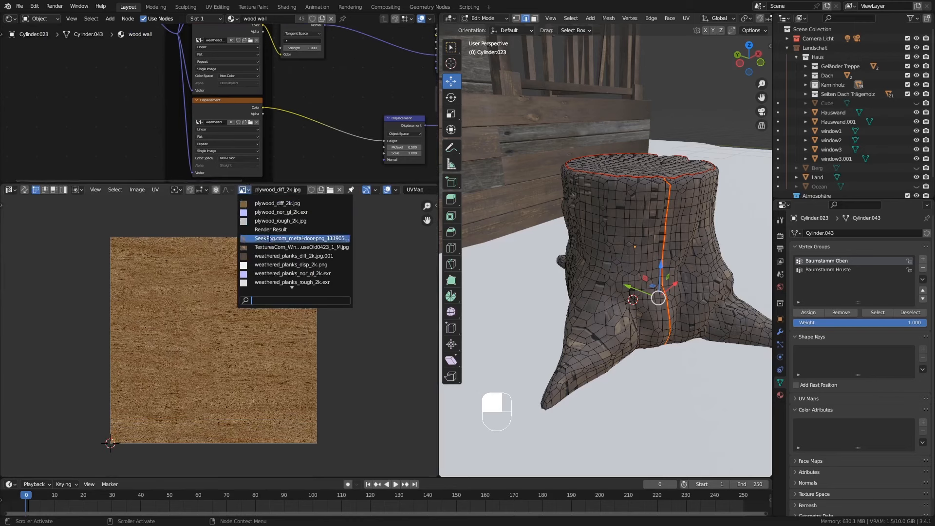
click(273, 256)
Step: Select the whole stump mesh and unwrap it along its seams
middle_drag(493, 248, 645, 247)
key(a)
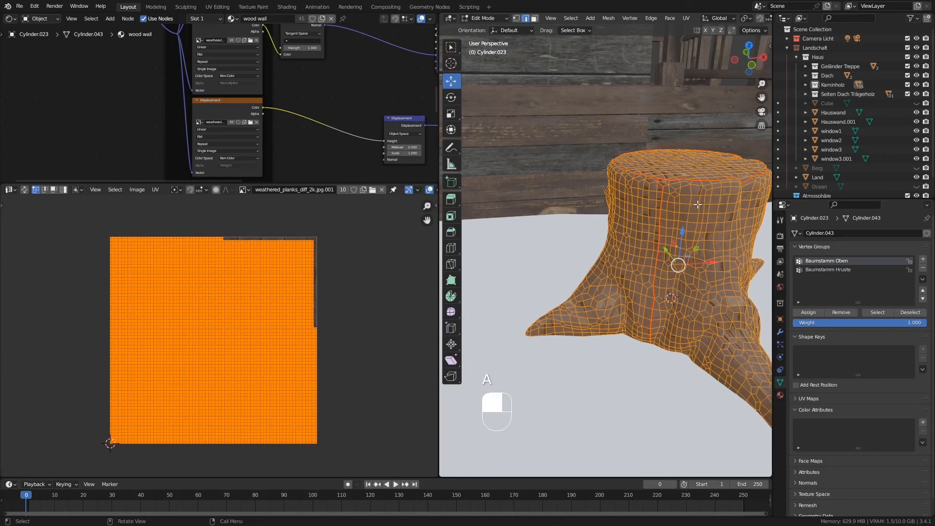
key(u)
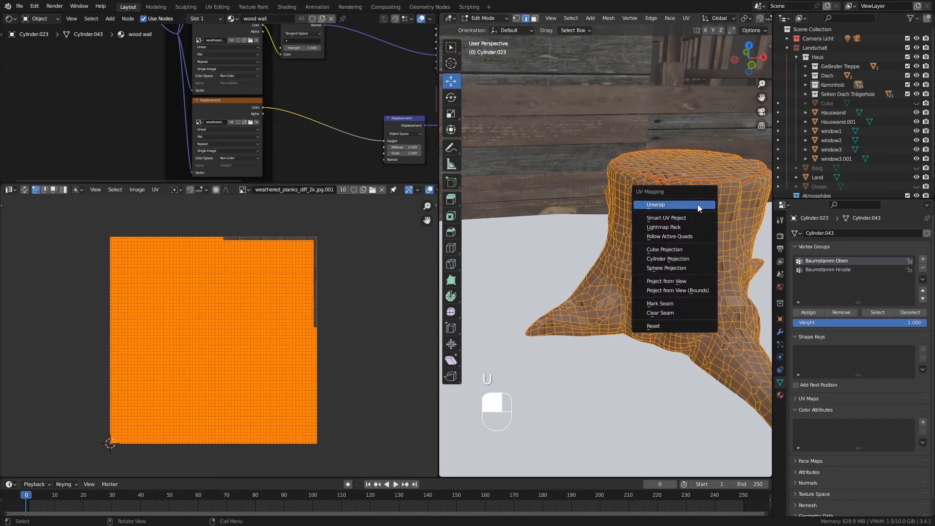
click(697, 204)
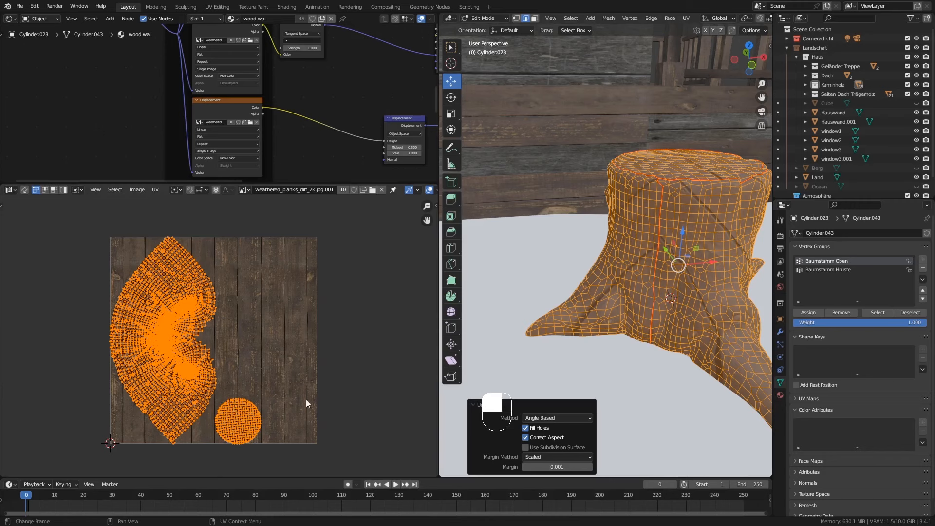
Step: Move the round UV island of the stump's top face to the far right edge of the texture, away from the trunk island
click(250, 415)
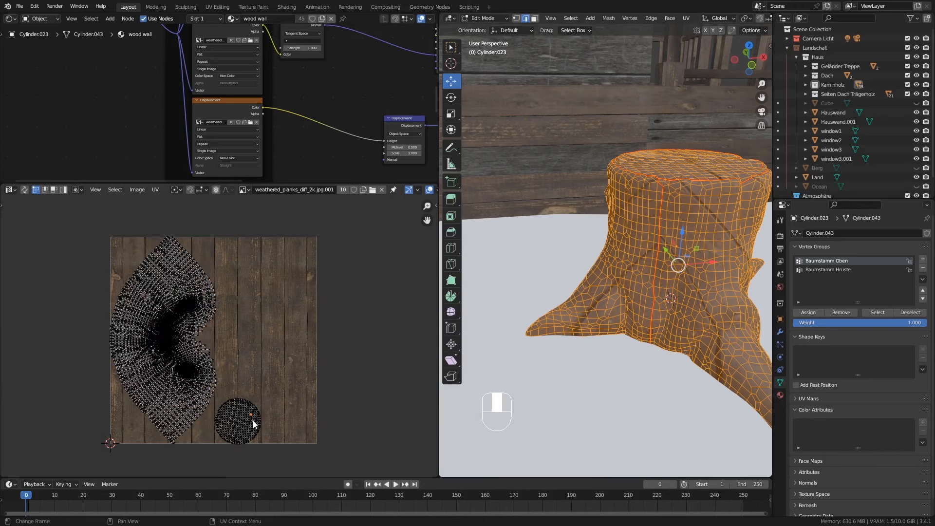
key(l)
key(g)
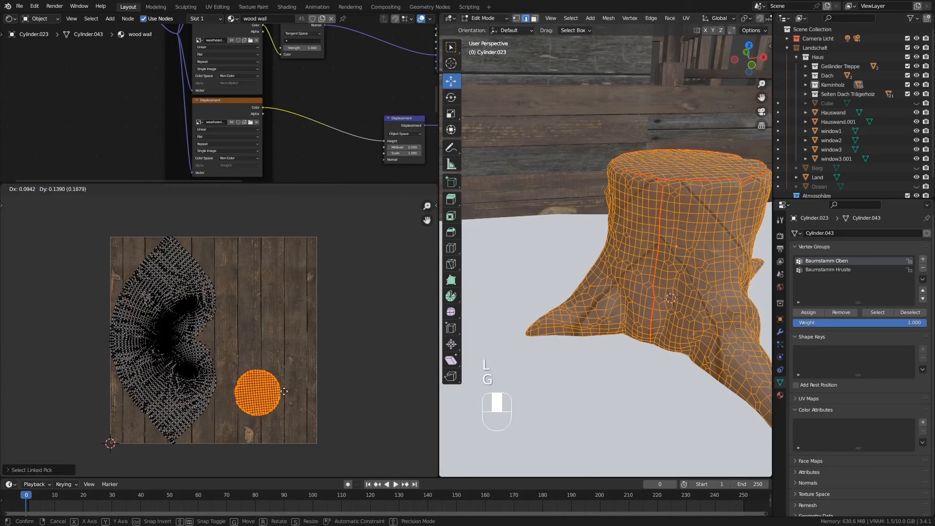
click(319, 331)
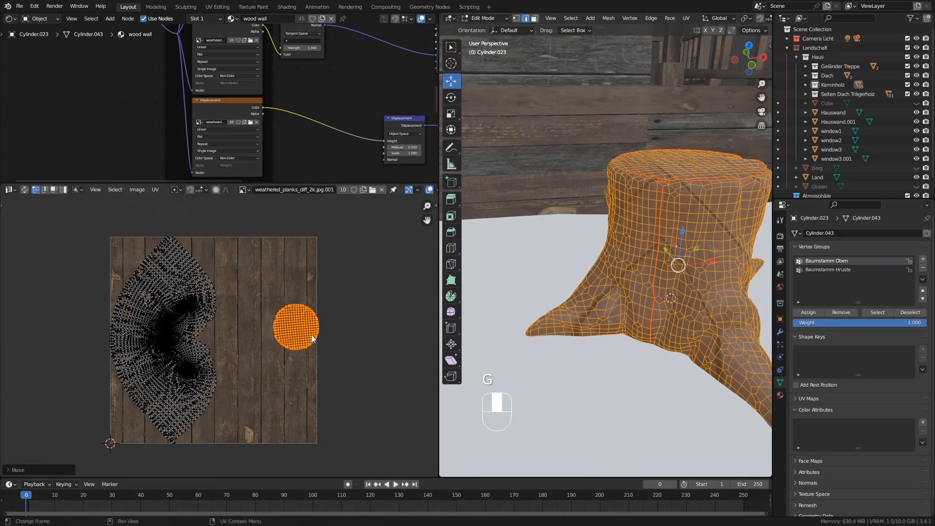
Step: Move the trunk's large UV island slightly right and scale it up beyond the top and bottom of the texture
middle_drag(648, 290, 674, 174)
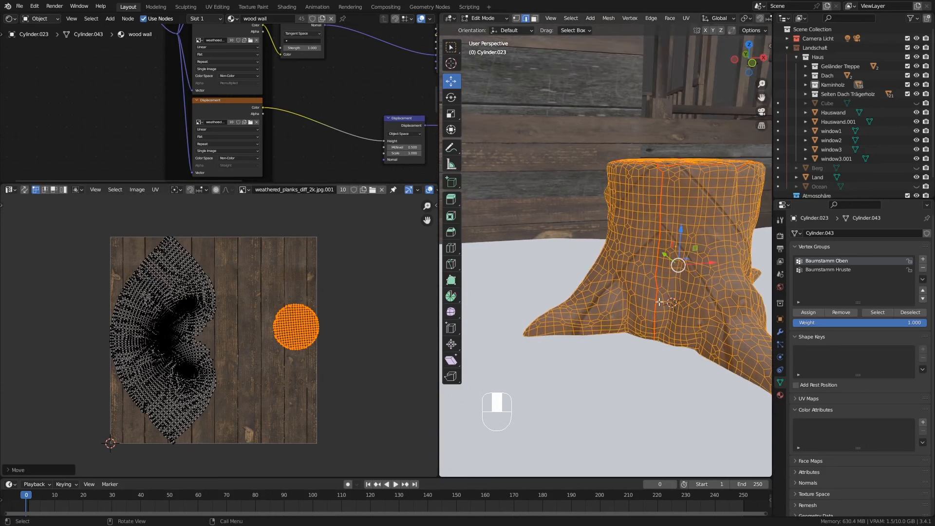
key(alt+a)
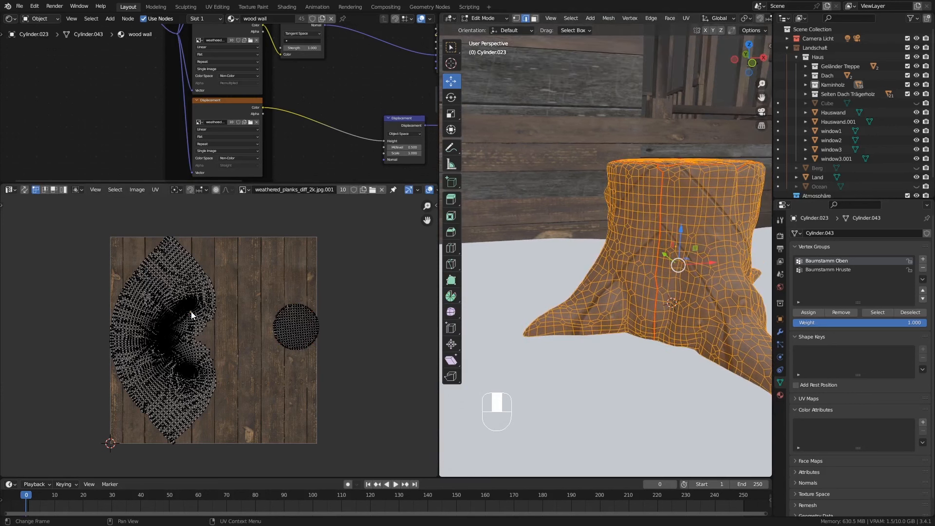
key(l)
key(g)
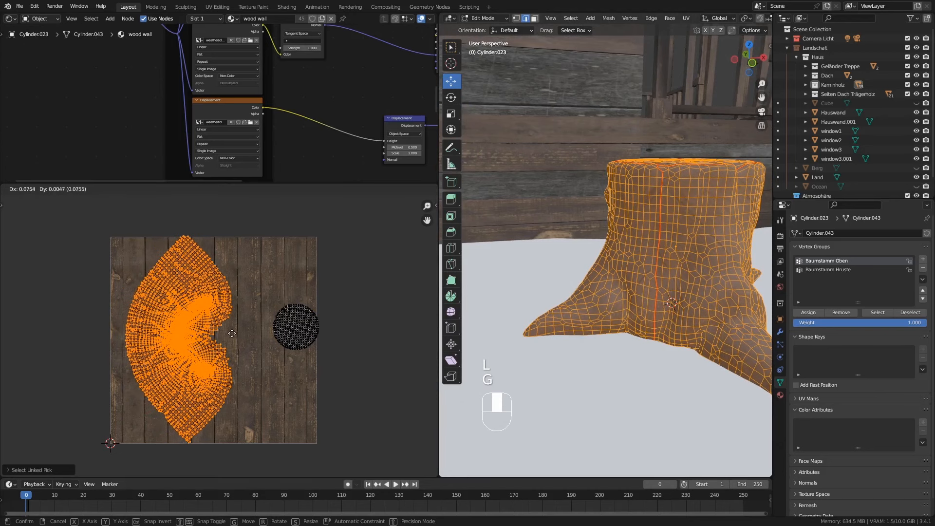
click(243, 335)
key(s)
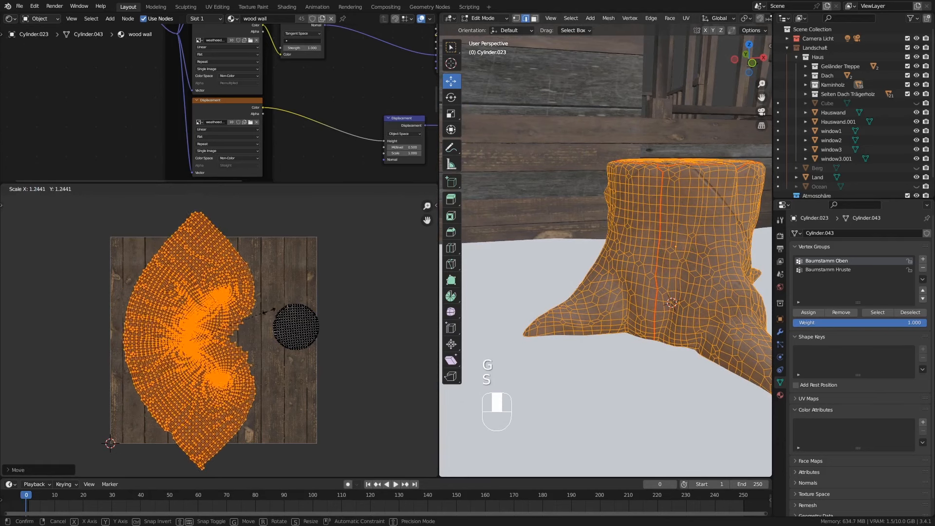
click(273, 306)
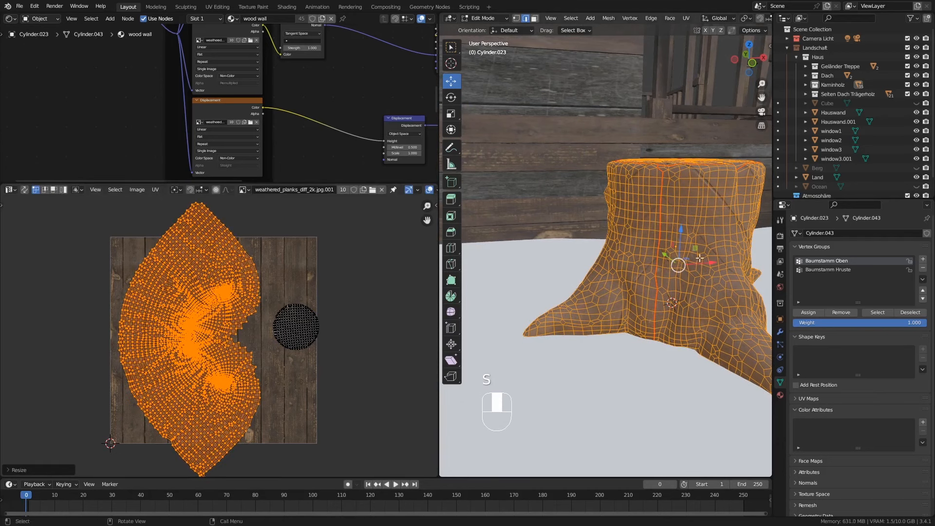
Step: Circle-select the faces around the zigzag seam on the stump's underside and clear the seam there
key(Tab)
middle_drag(588, 281, 601, 211)
key(Tab)
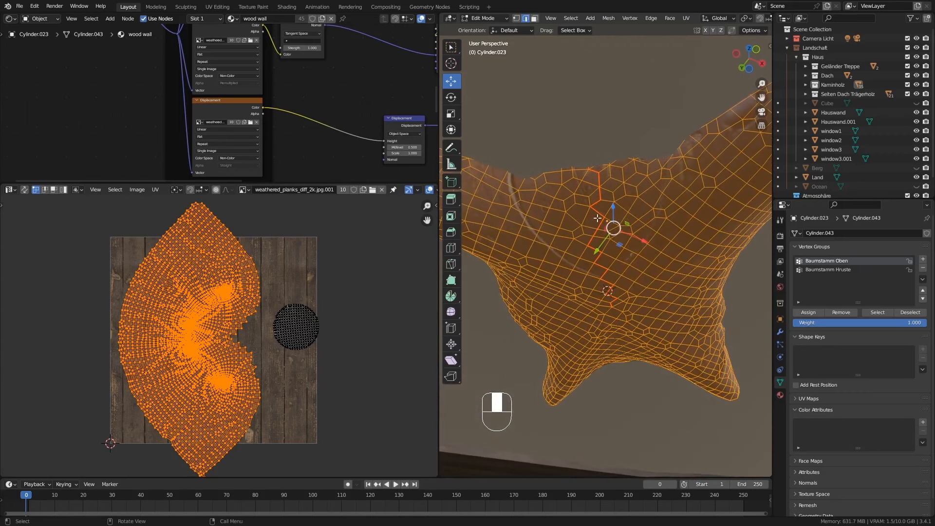
click(604, 201)
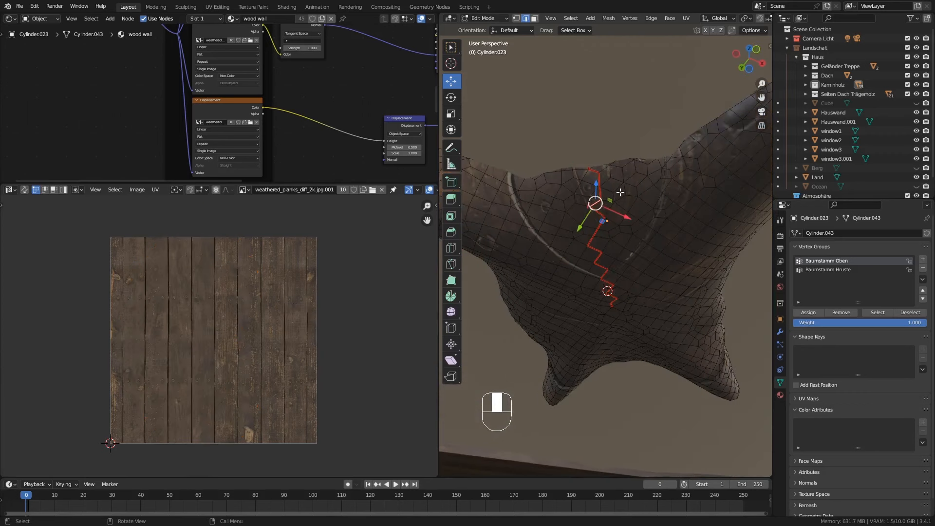
key(c)
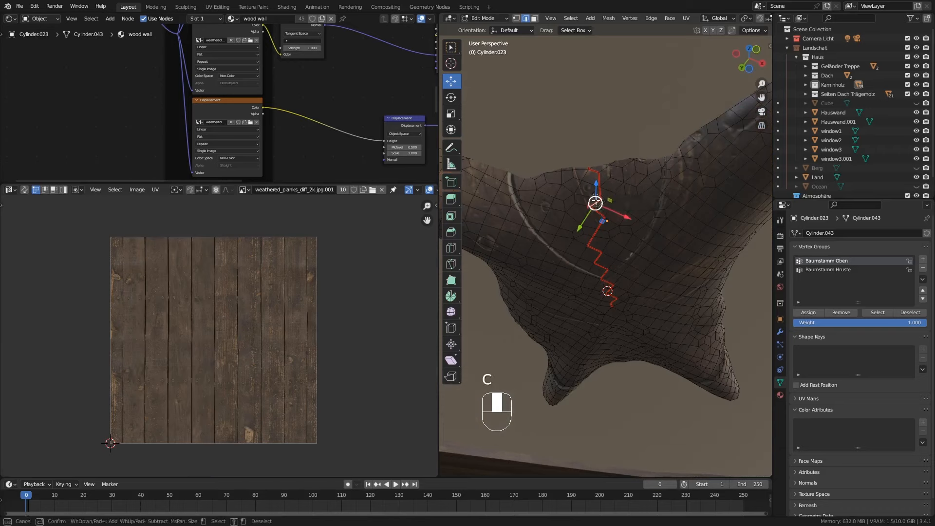
scroll(602, 218, down, 4)
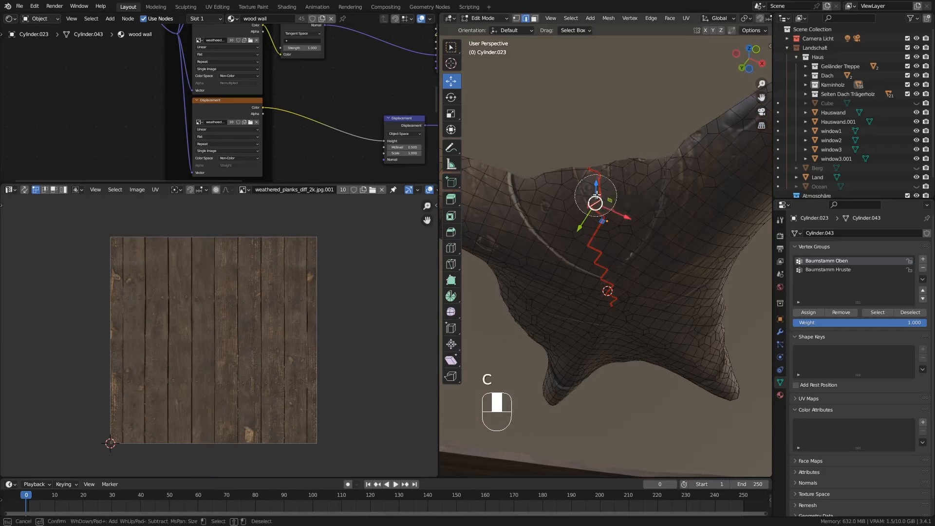
mouse_move(599, 200)
mouse_down()
mouse_move(606, 283)
mouse_move(600, 208)
mouse_move(584, 207)
mouse_move(609, 234)
mouse_move(597, 266)
mouse_move(605, 273)
mouse_up()
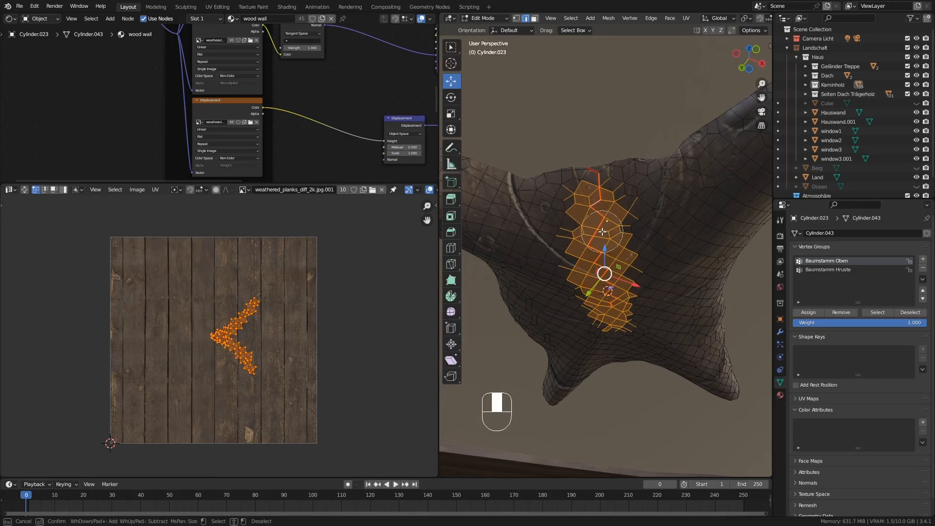
key(Escape)
key(ctrl)
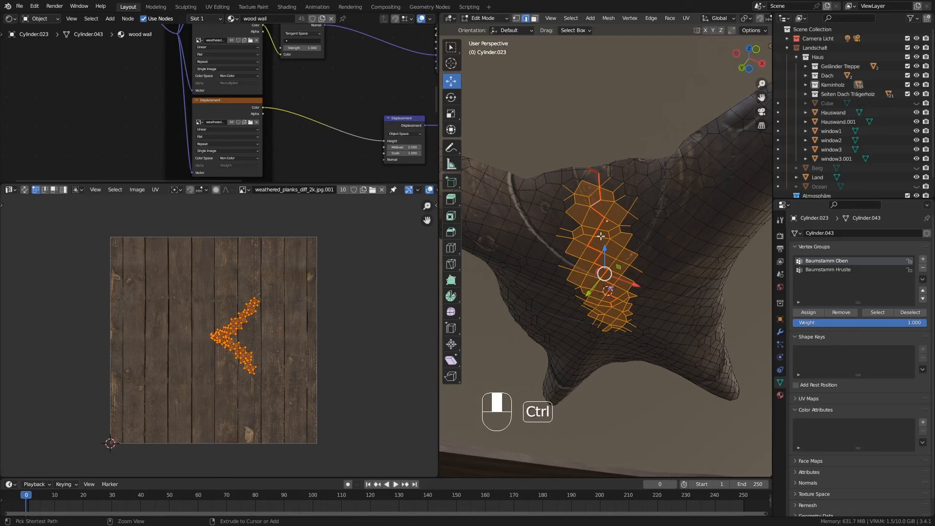
key(ctrl+e)
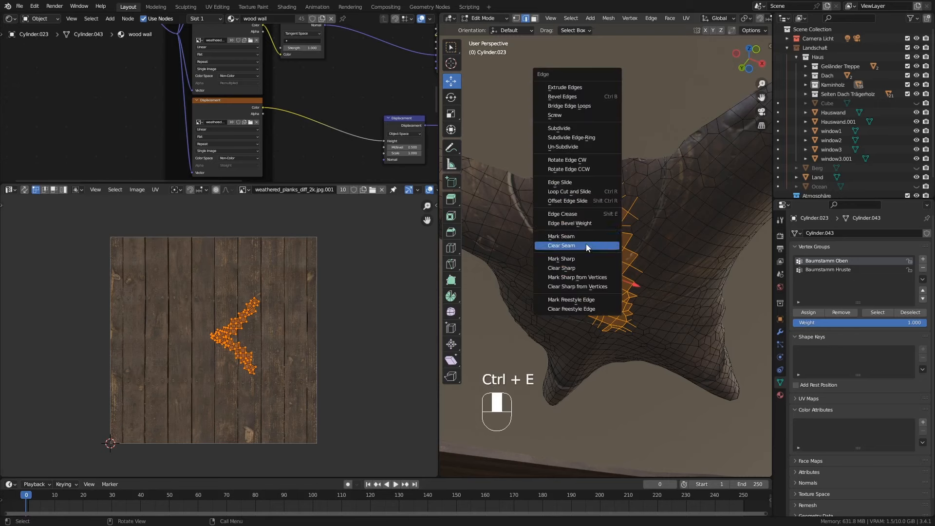
click(586, 243)
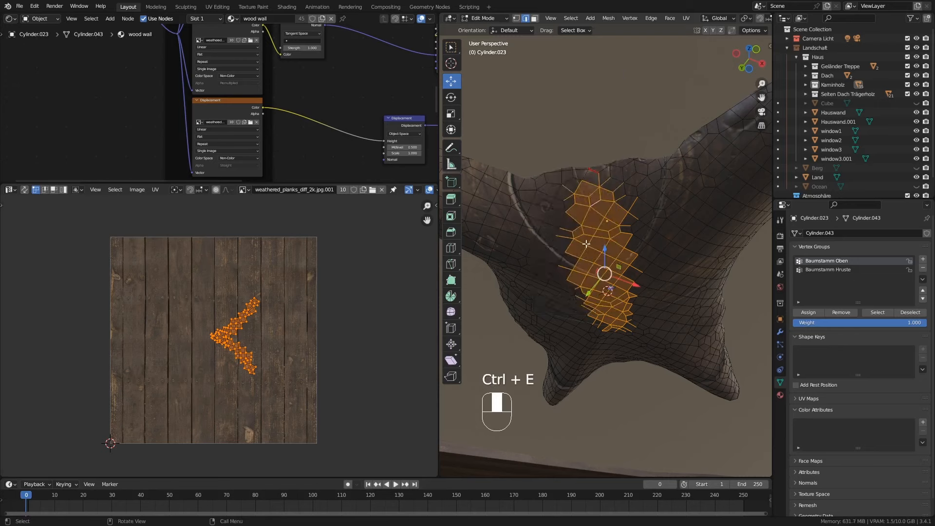
click(599, 210)
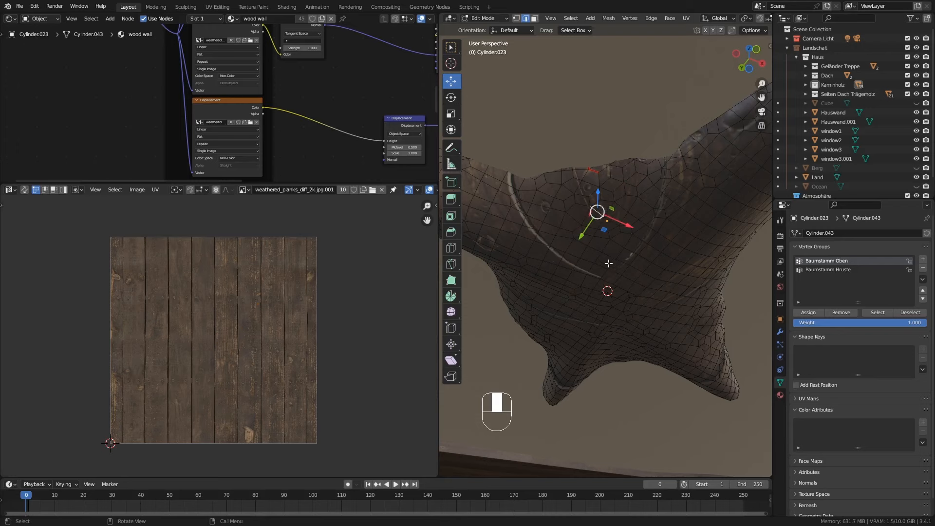
Step: Select a chain of connected edges from the remaining seam end along the underside's border toward the nearest root
middle_drag(604, 230, 597, 193)
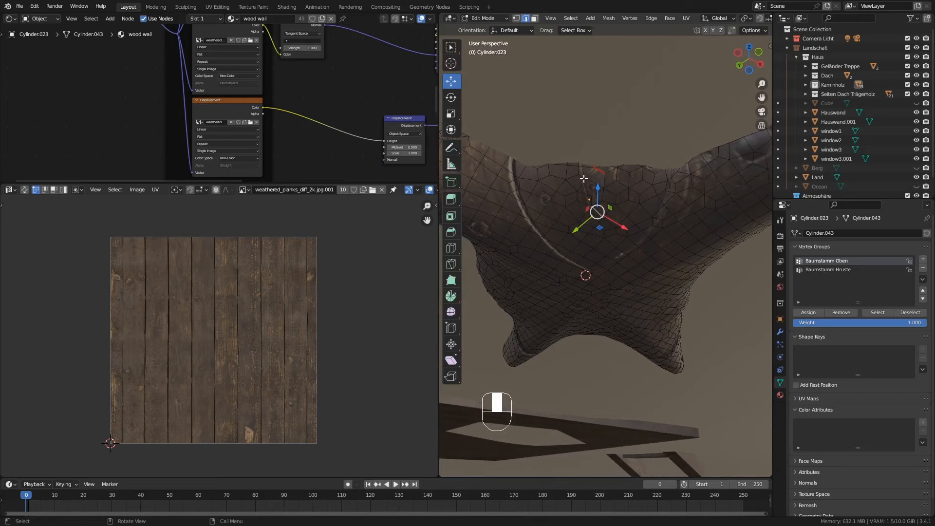
click(590, 175)
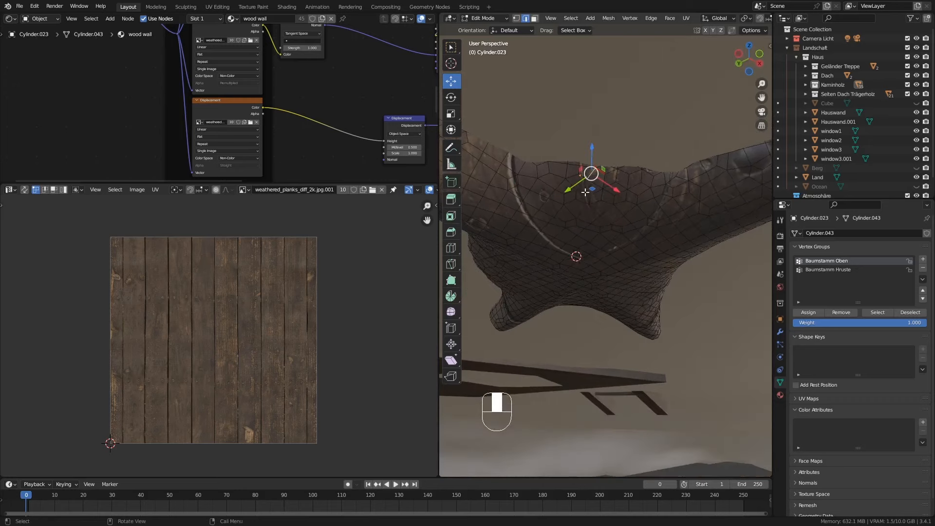
ctrl+middle_drag(578, 184, 577, 170)
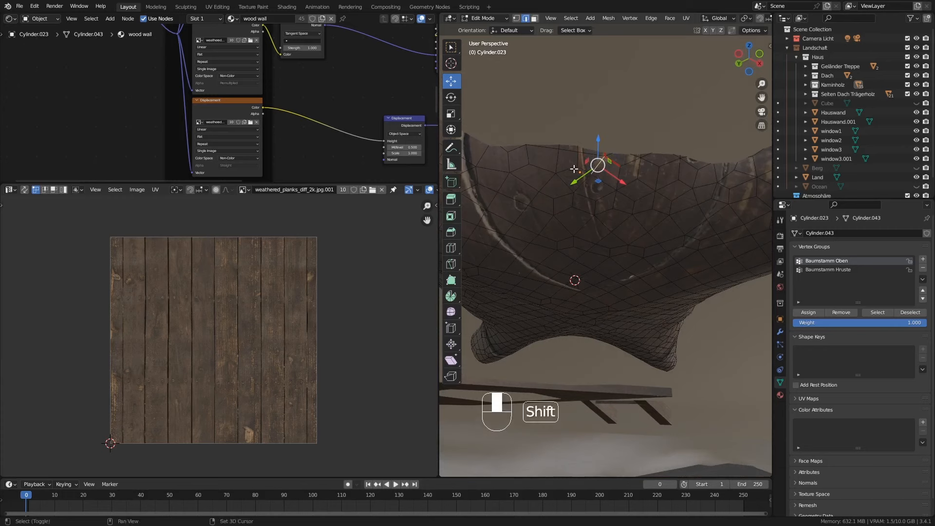
click(592, 154)
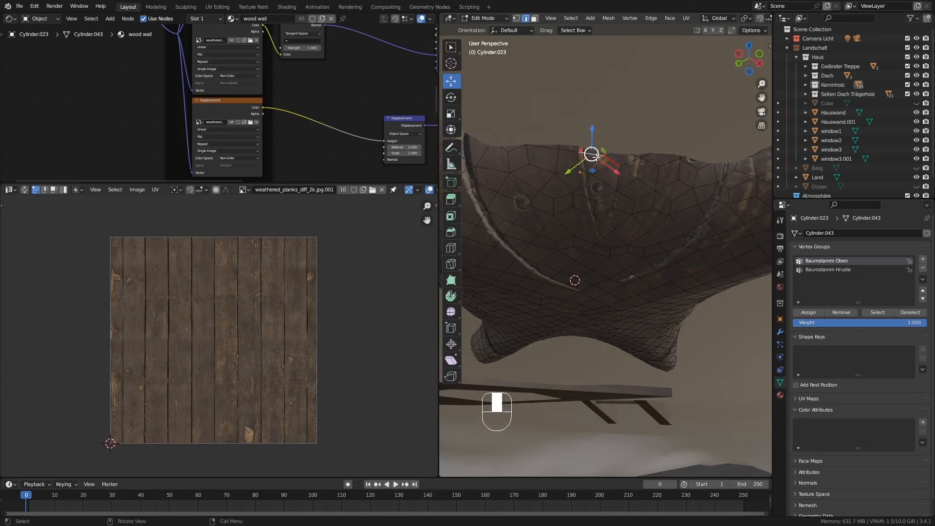
shift+click(565, 168)
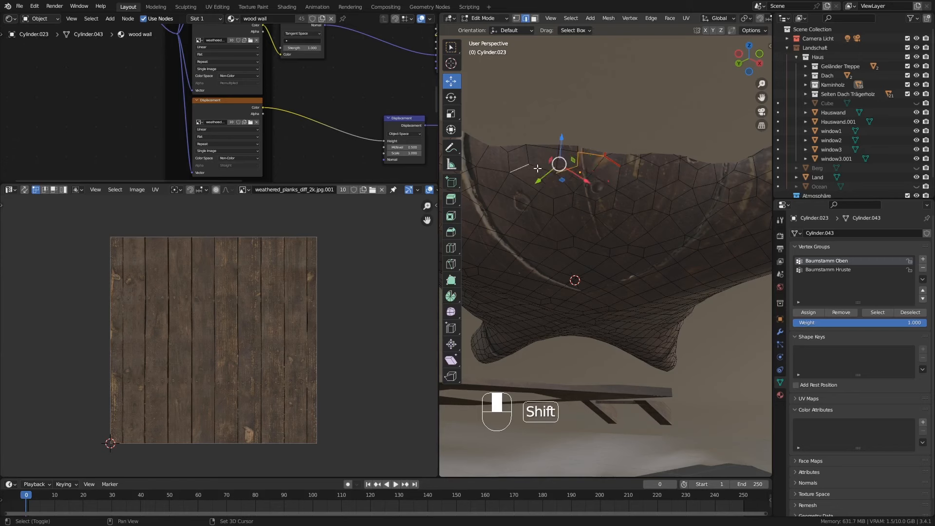
shift+middle_drag(533, 168, 562, 164)
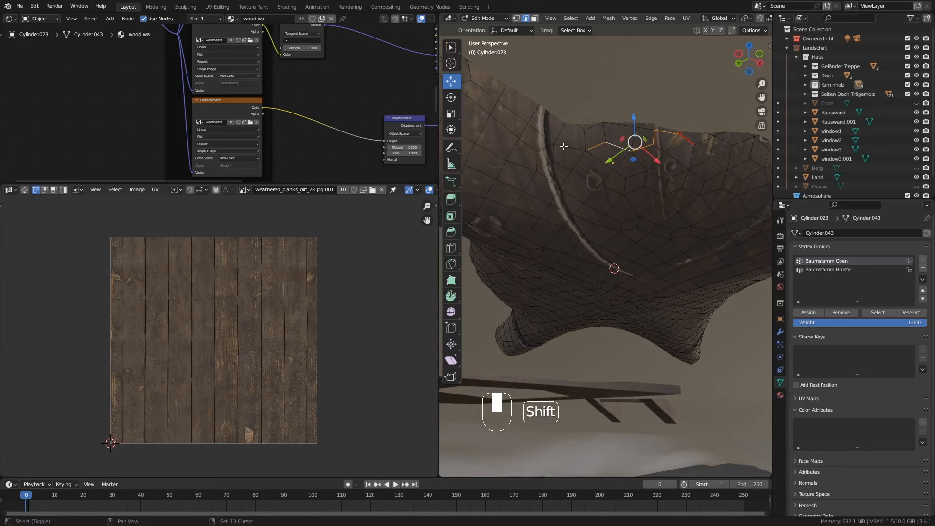
shift+click(559, 149)
shift+click(544, 149)
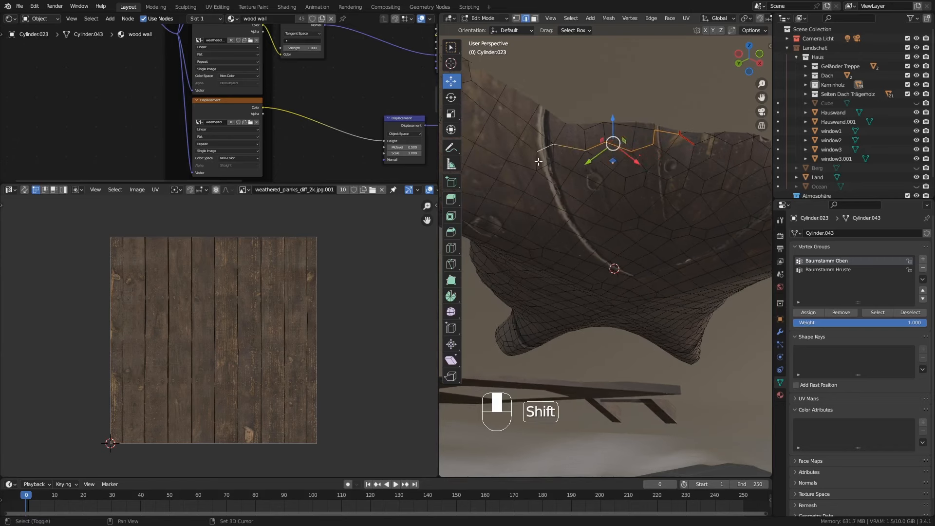
shift+click(532, 176)
shift+click(525, 192)
shift+click(520, 202)
Step: Isolate the stump in local view and reopen its mesh for editing from below
middle_drag(520, 202, 526, 274)
key(Tab)
middle_drag(582, 170, 581, 217)
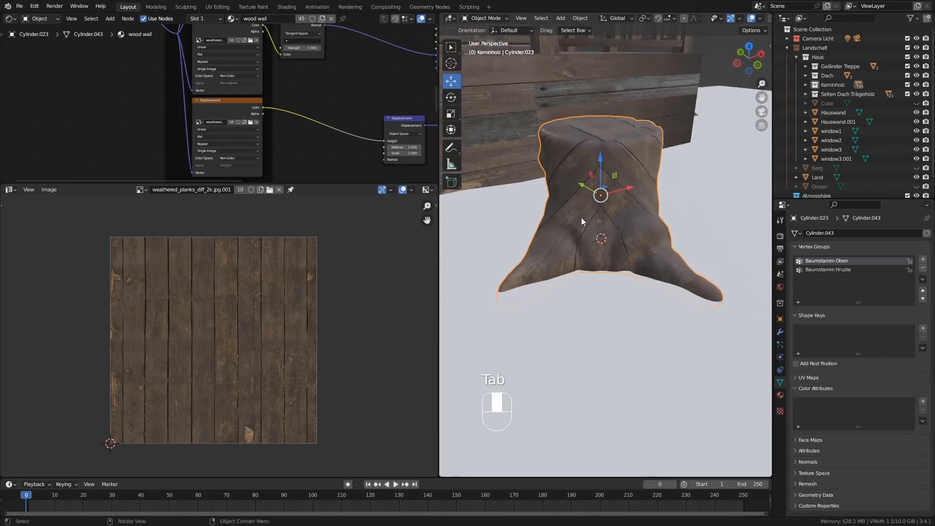
key(KP_Divide)
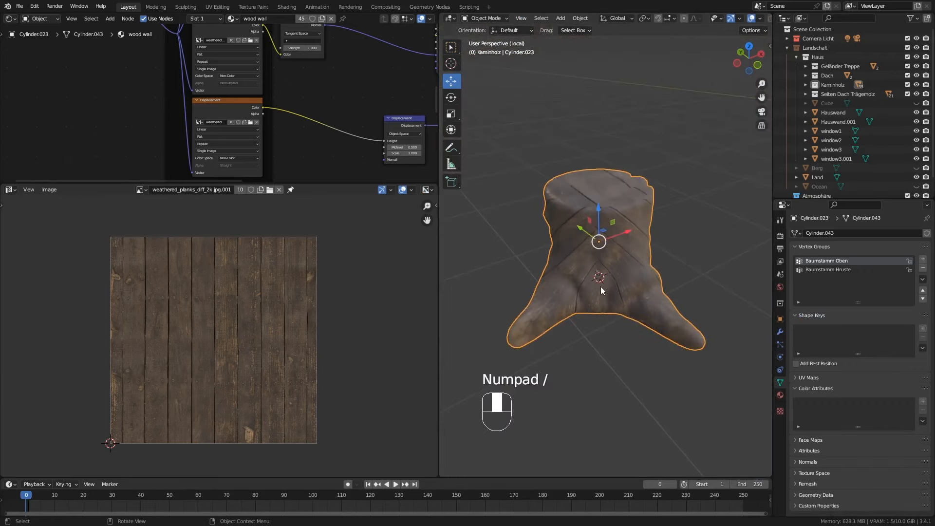
middle_drag(601, 287, 557, 236)
key(Tab)
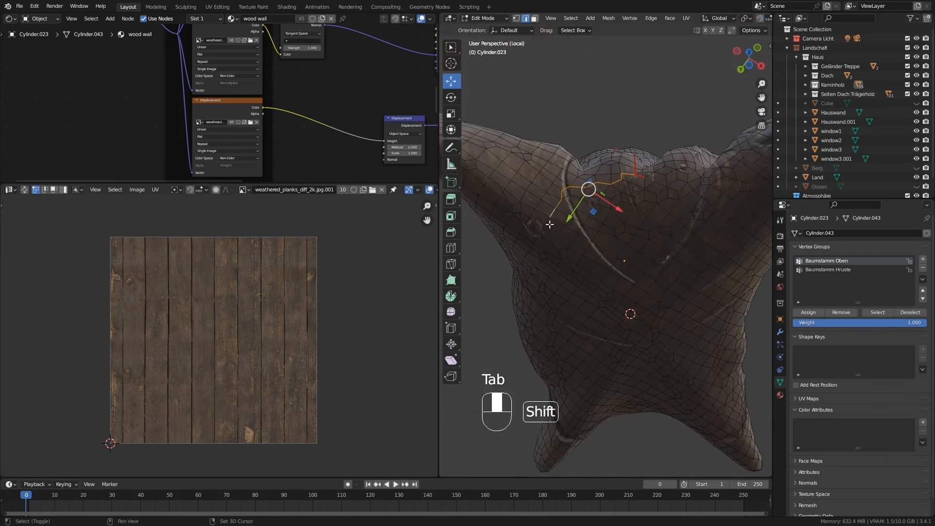
Step: Extend the edge selection across the base of the first root on the stump's underside
shift+click(549, 224)
shift+click(542, 236)
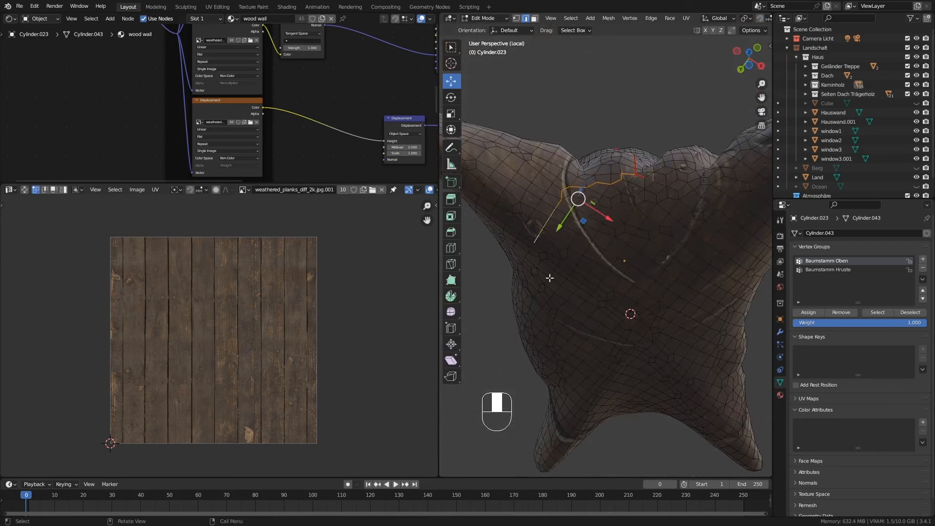
middle_drag(549, 274, 622, 227)
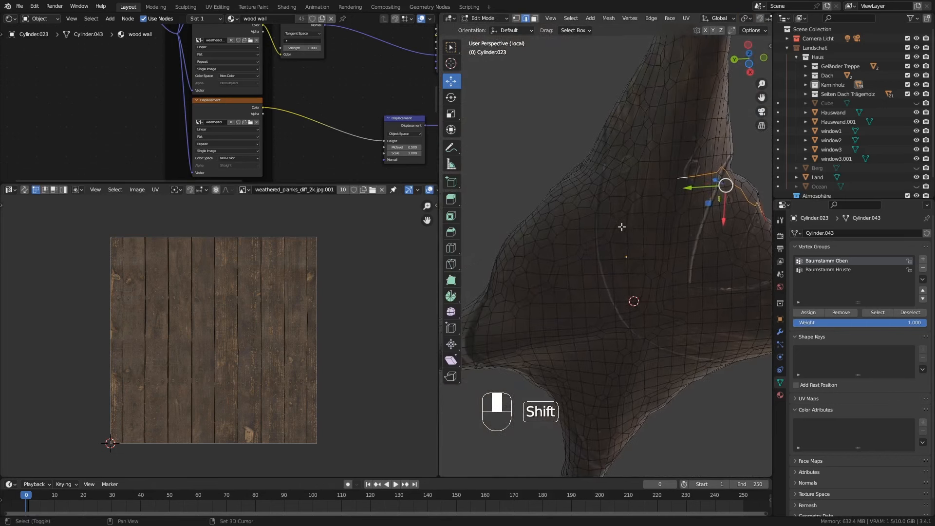
shift+click(653, 179)
shift+click(662, 179)
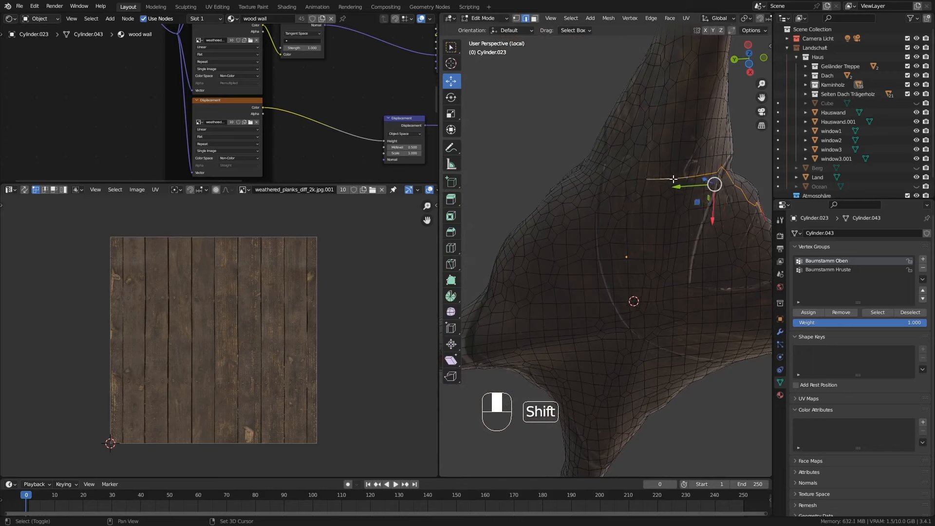
shift+click(674, 180)
Step: Add connected edges stepping diagonally across the underside from the first root toward the next one
shift+click(644, 188)
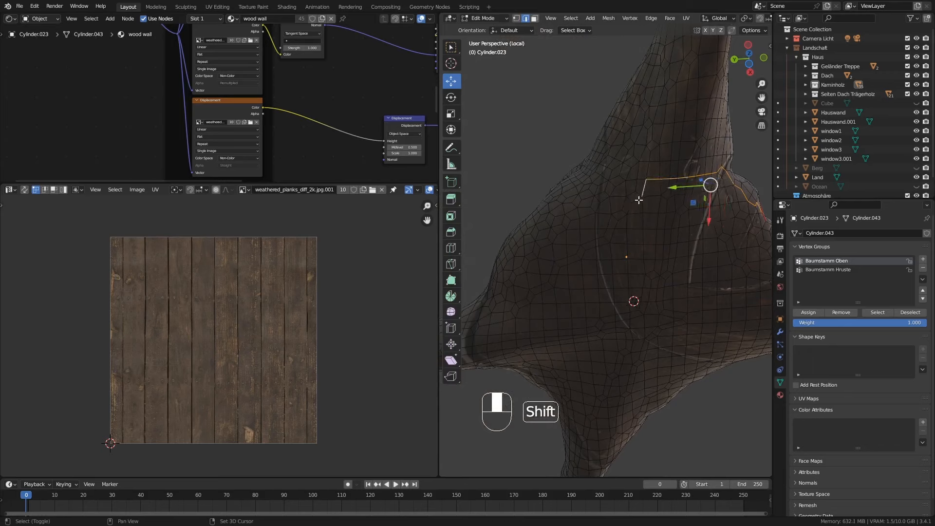
shift+click(639, 197)
shift+click(631, 209)
shift+click(622, 217)
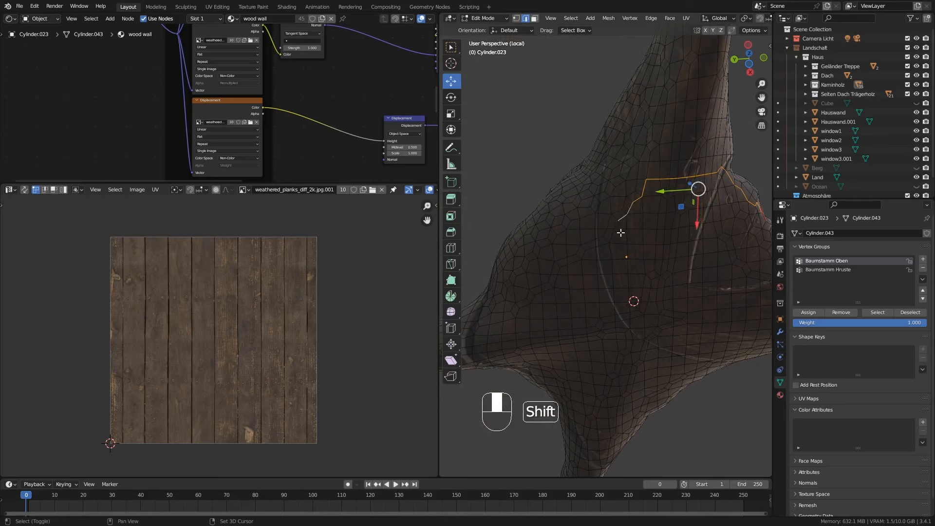
shift+click(614, 226)
shift+click(613, 236)
shift+click(603, 246)
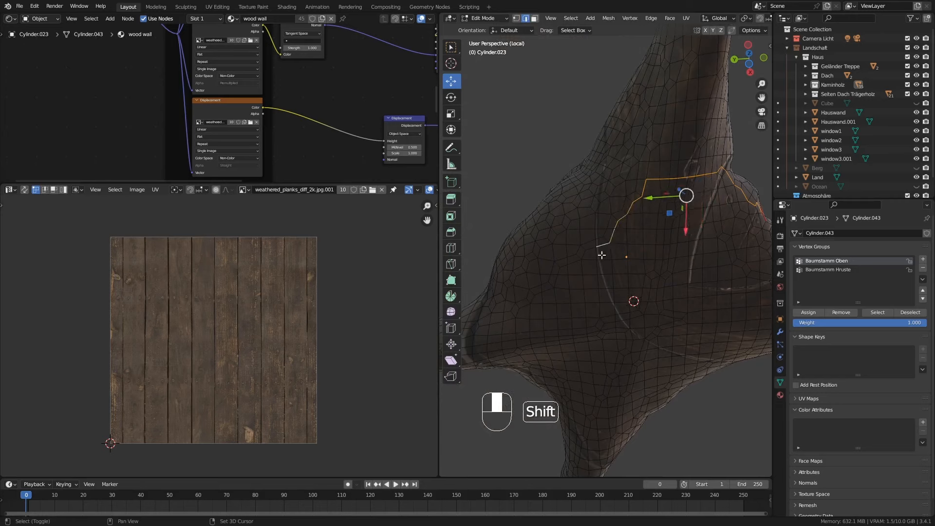
shift+click(590, 249)
shift+click(583, 256)
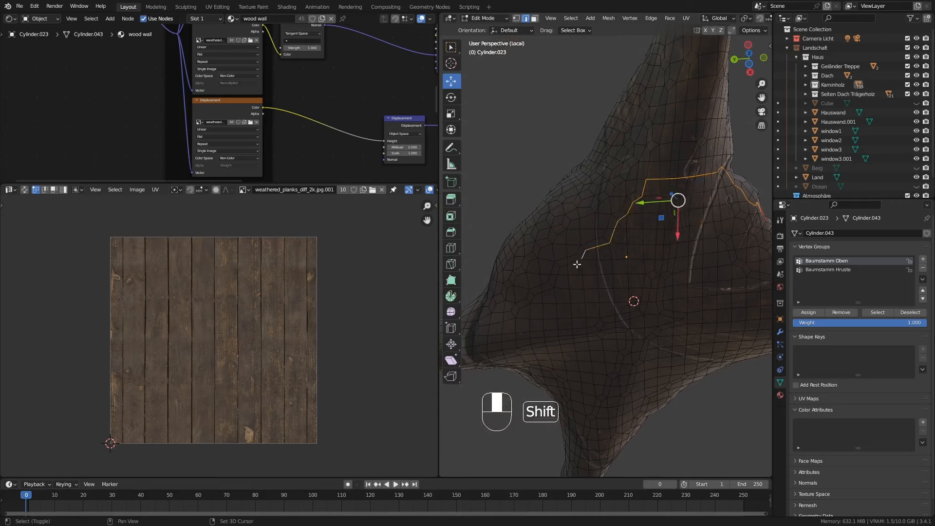
Step: Carry the stepped edge path on to the base of the next root, finishing with a straight run across it
shift+click(575, 263)
shift+click(563, 267)
shift+click(558, 273)
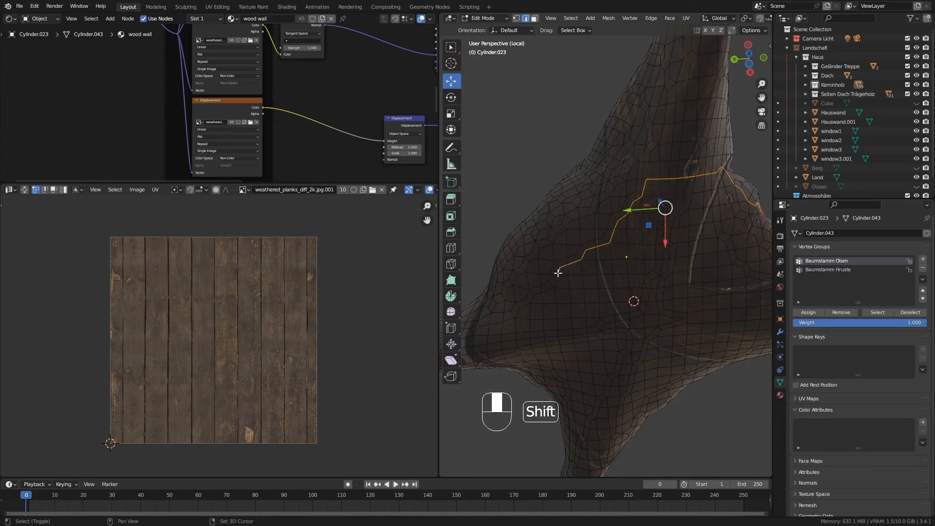
shift+click(553, 281)
shift+click(540, 291)
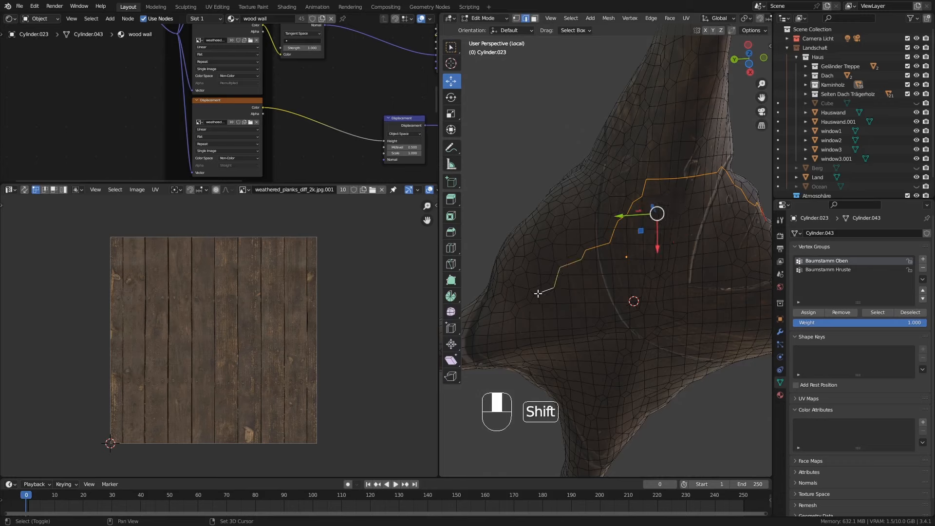
shift+click(535, 294)
shift+click(529, 307)
shift+click(529, 318)
shift+click(529, 328)
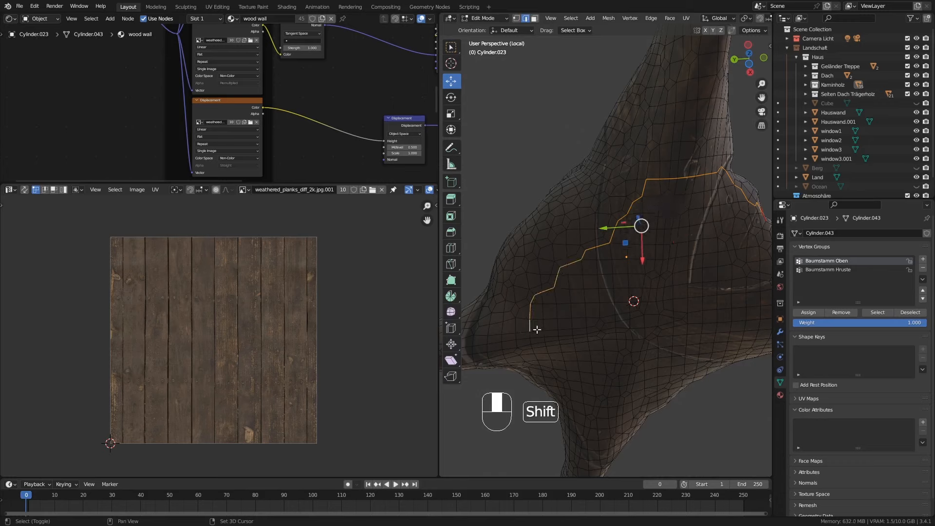
Step: Add the straight edge loop crossing the next root's base to the selected edge path
middle_drag(547, 365, 566, 302)
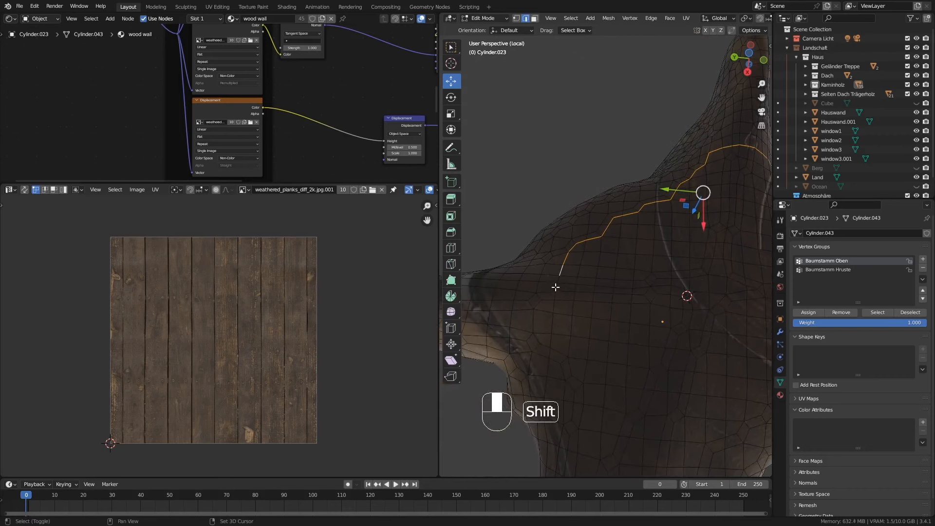
alt+shift+click(557, 285)
shift+middle_drag(566, 323, 606, 335)
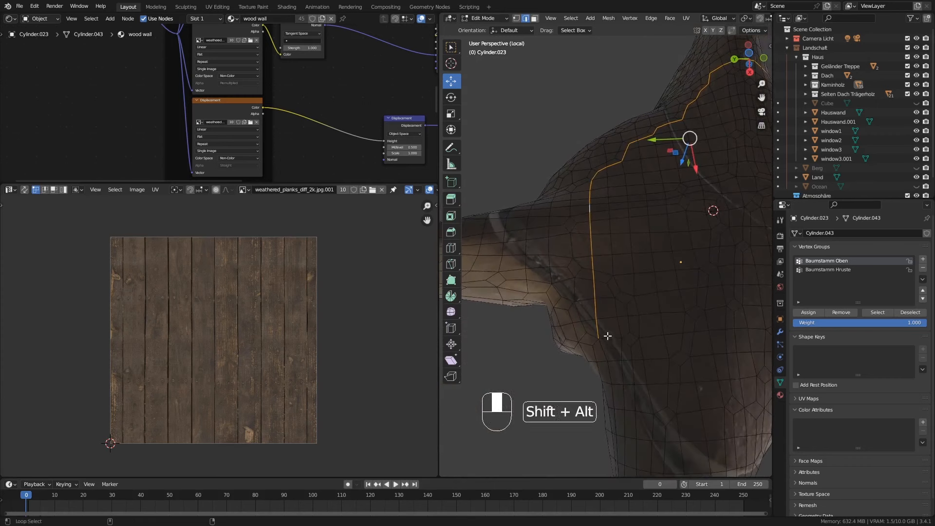
alt+shift+click(631, 337)
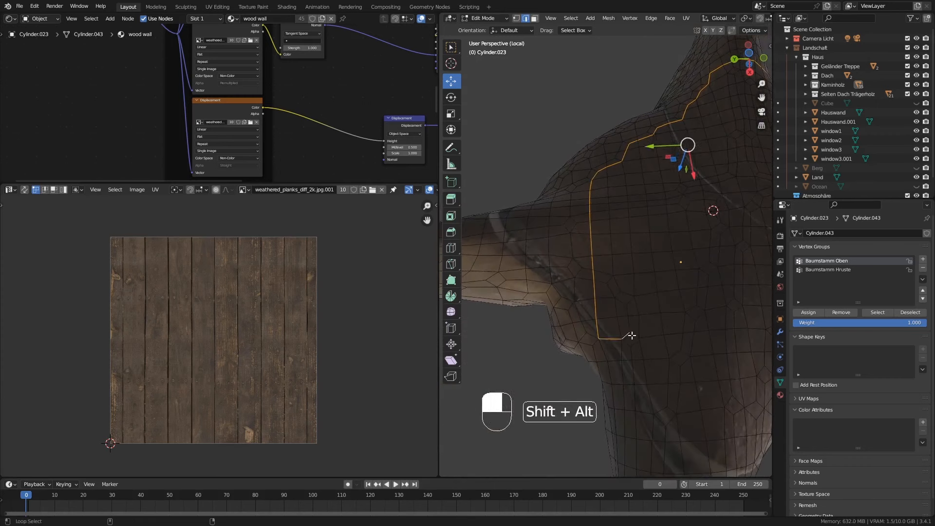
alt+shift+click(648, 335)
shift+middle_drag(695, 340, 668, 314)
key(c)
right_click(586, 289)
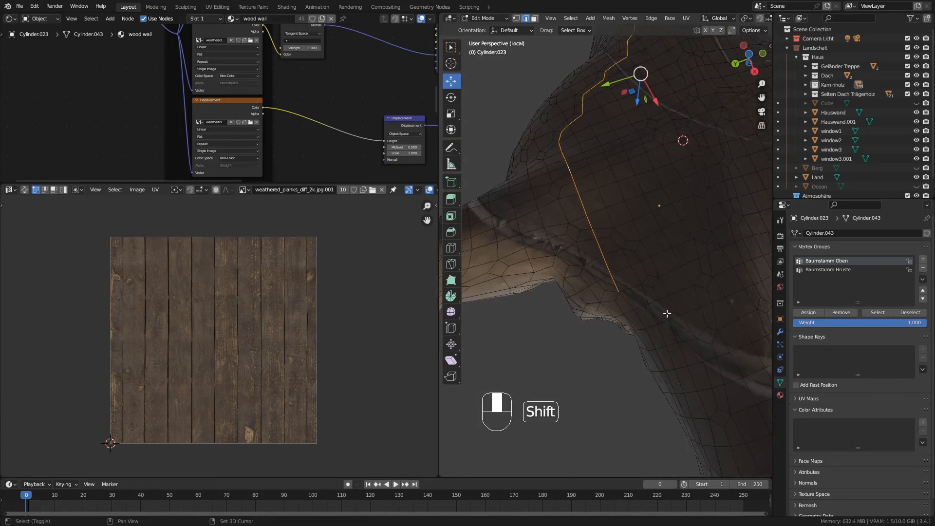
Step: Extend the selected edge path in steps from the crossed root's base toward the next root on the stump's underside
shift+click(628, 303)
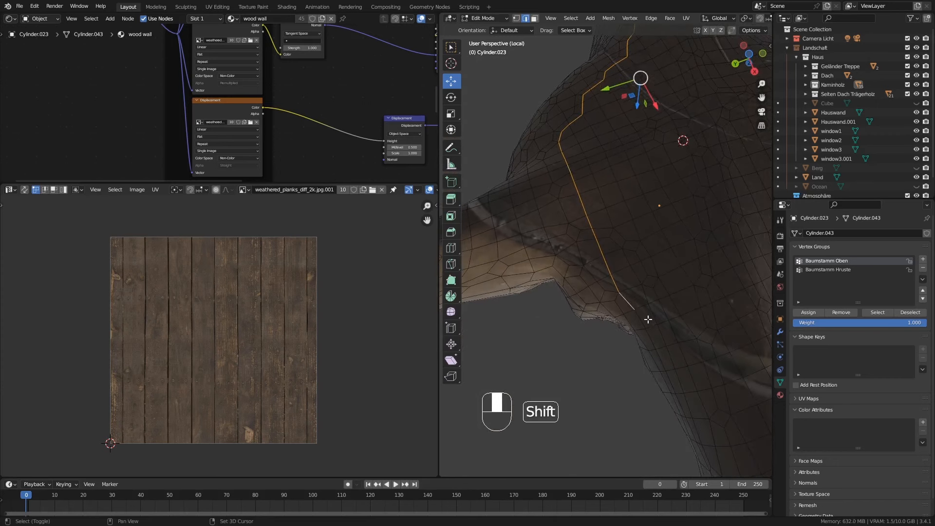
shift+click(641, 320)
shift+click(653, 327)
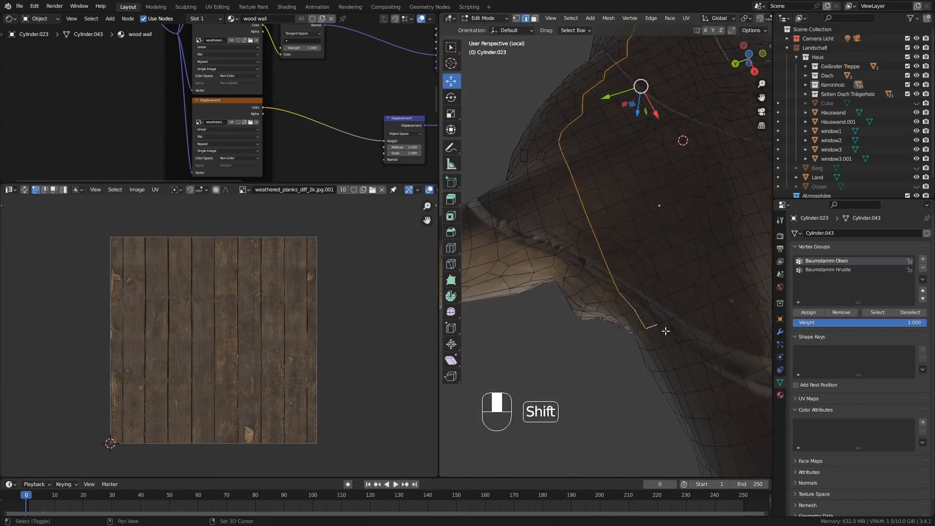
shift+click(662, 335)
shift+click(675, 336)
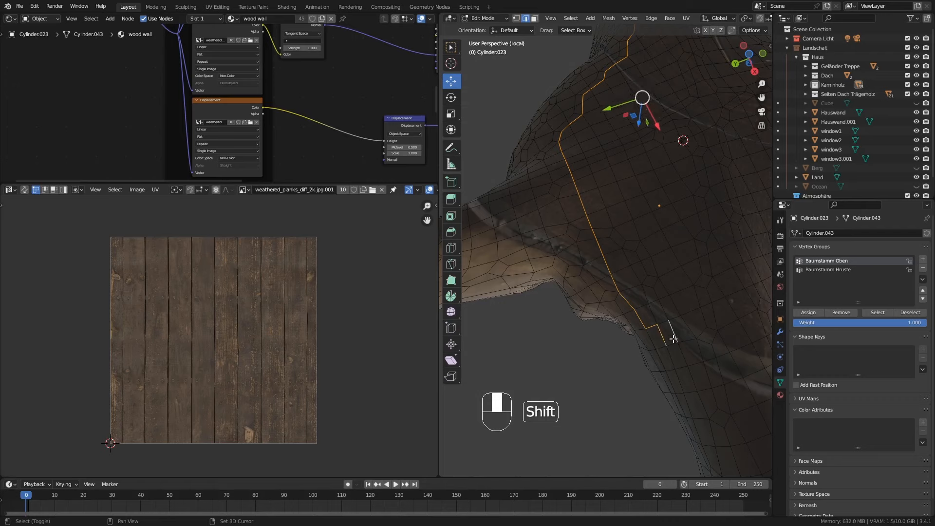
shift+click(674, 340)
shift+click(682, 342)
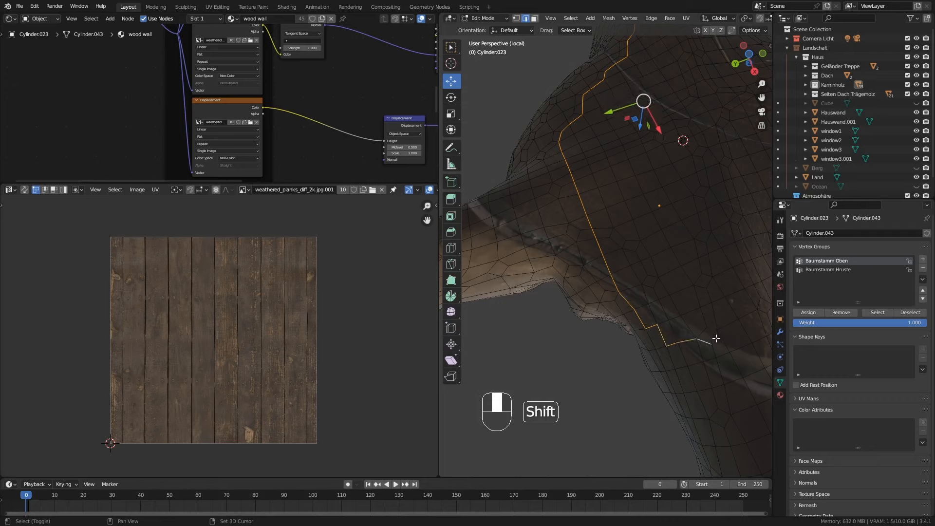
Step: Carry the edge selection across the underside of this root's base
middle_drag(728, 326, 692, 347)
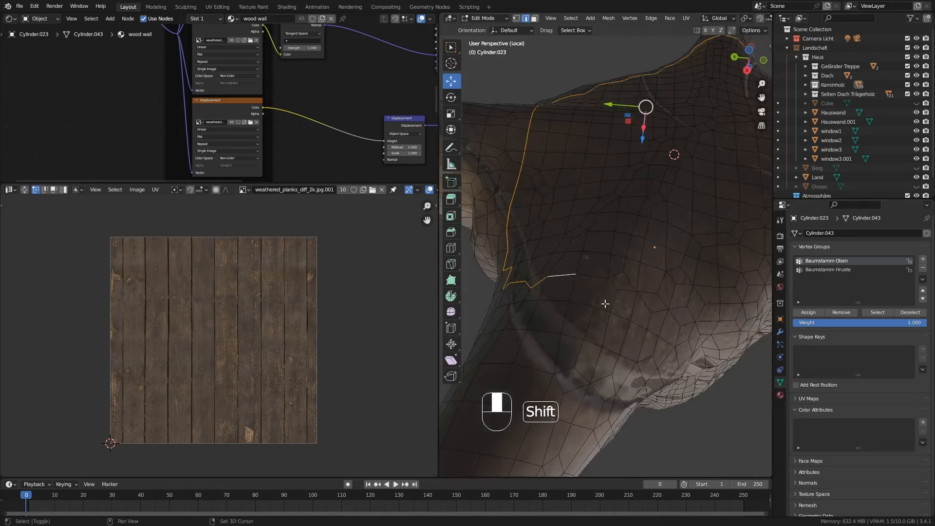
shift+click(597, 277)
shift+click(626, 291)
shift+click(644, 303)
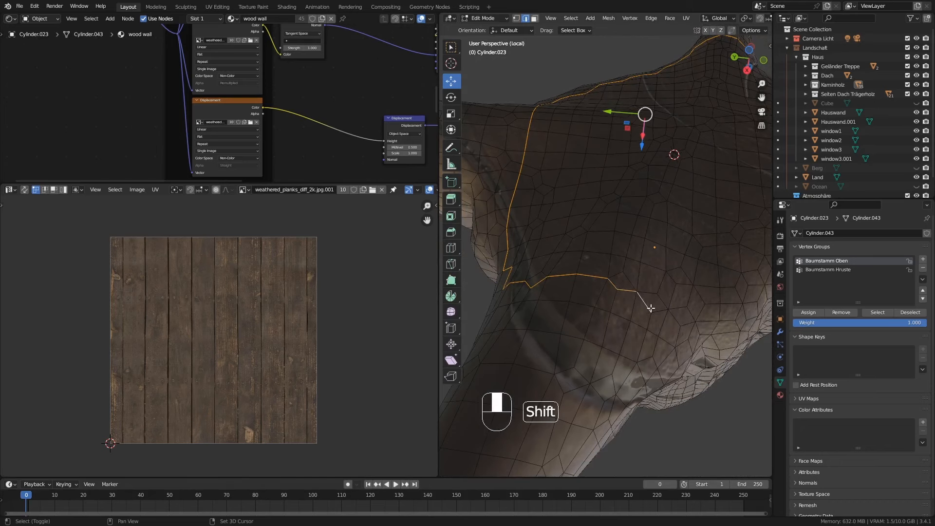
shift+click(661, 312)
Step: Add connected edges along the stump's bottom border, following the uneven rim between this root and the next one
shift+middle_drag(694, 336, 659, 328)
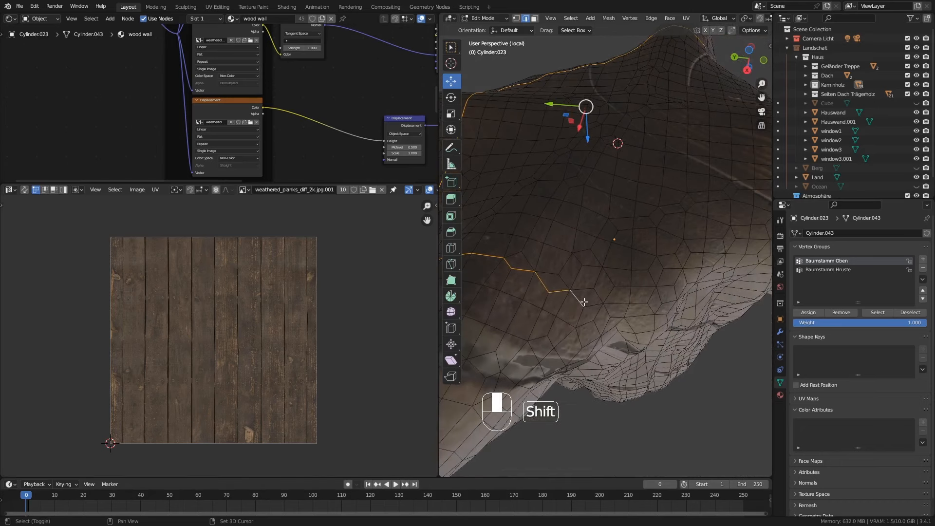
shift+click(616, 304)
shift+click(638, 302)
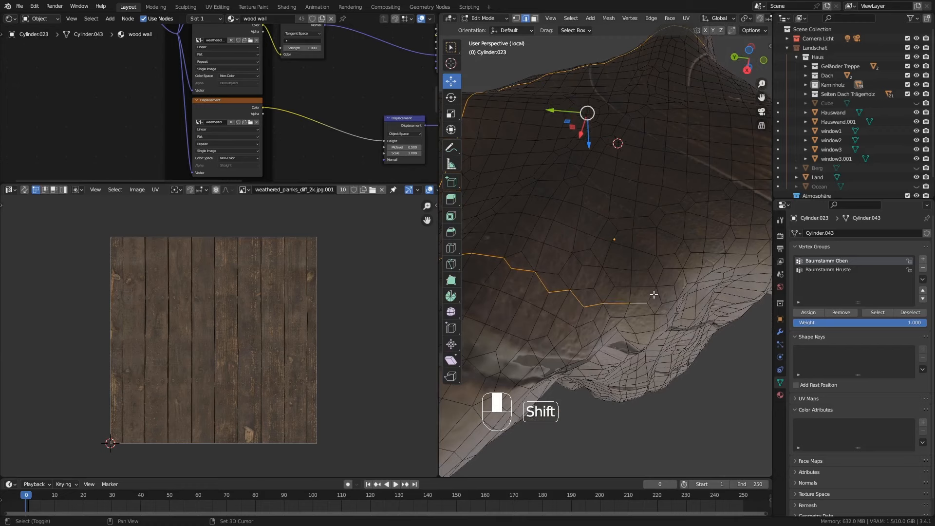
shift+click(653, 295)
shift+click(667, 286)
shift+click(677, 278)
shift+click(695, 269)
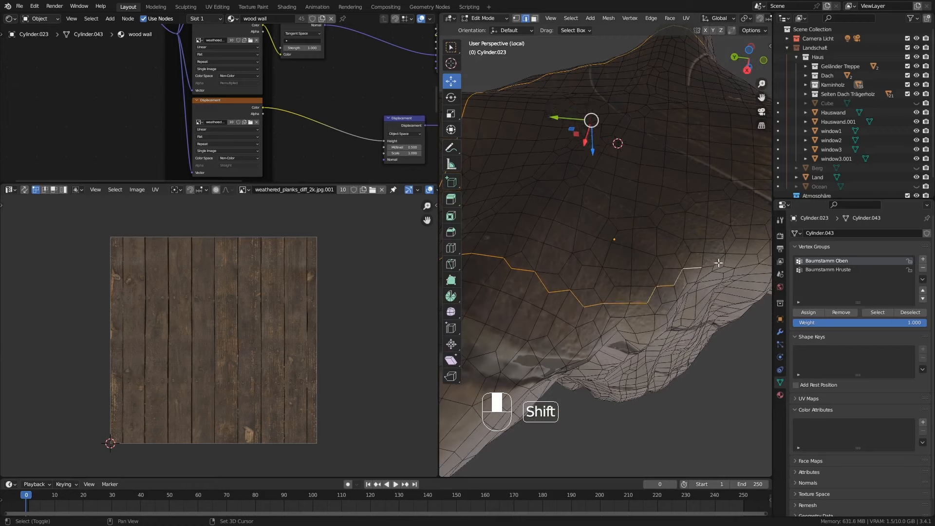
shift+click(711, 264)
Step: Continue the zigzag edge path along the underside past the dark crease and onto the start of the next root
middle_drag(707, 268, 636, 322)
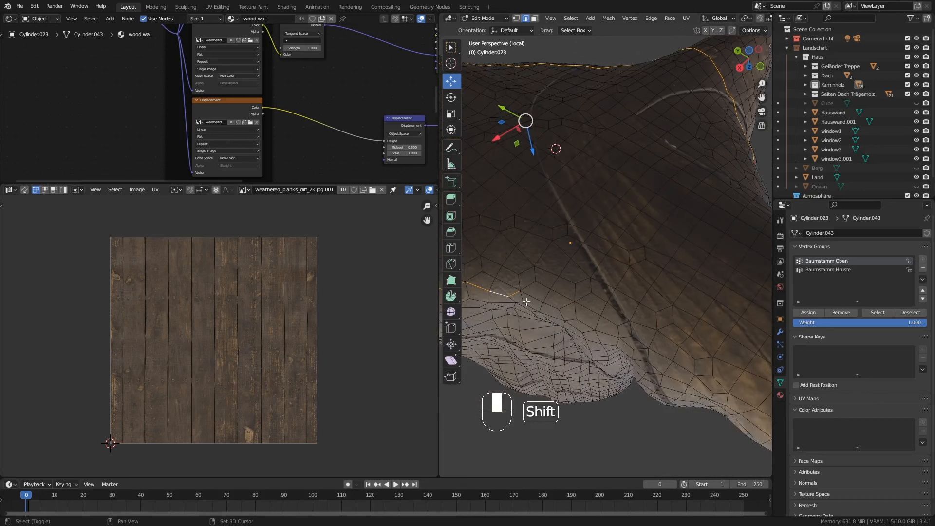
shift+click(528, 288)
shift+click(548, 285)
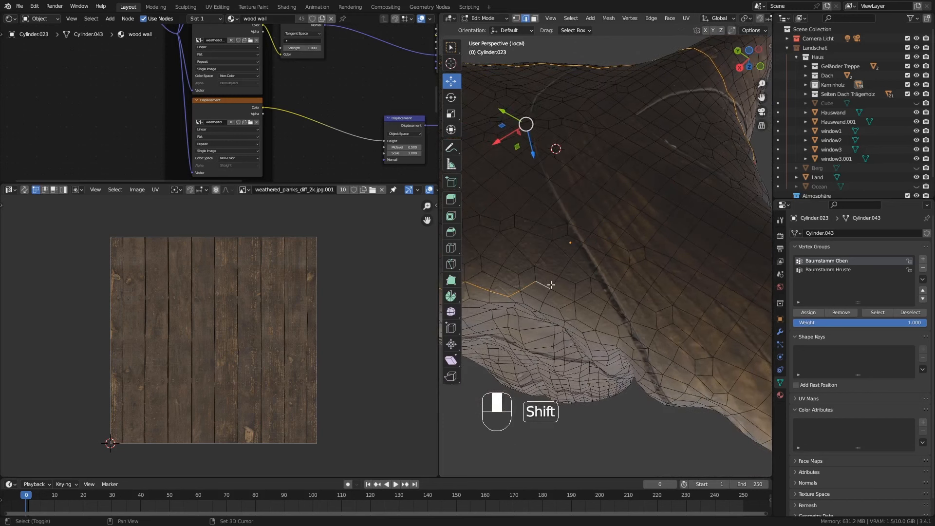
shift+click(583, 280)
shift+click(599, 267)
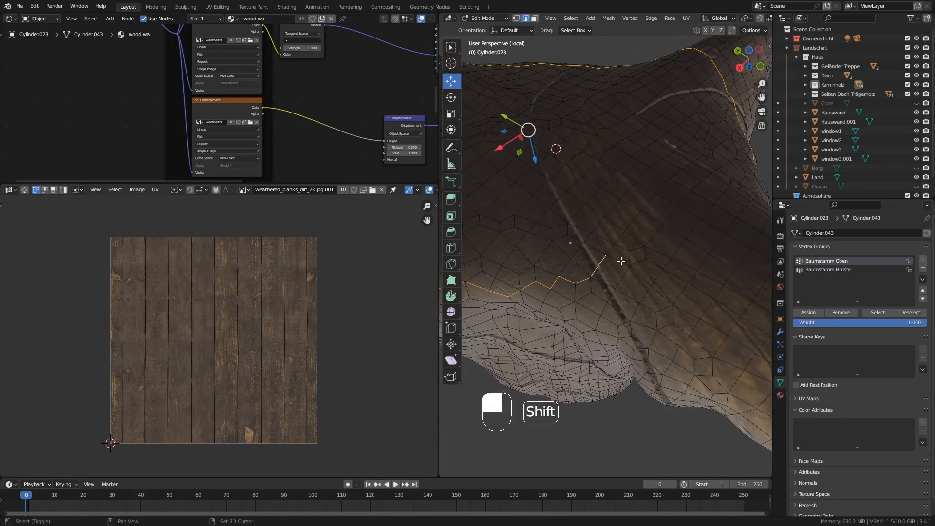
shift+click(621, 261)
shift+click(639, 262)
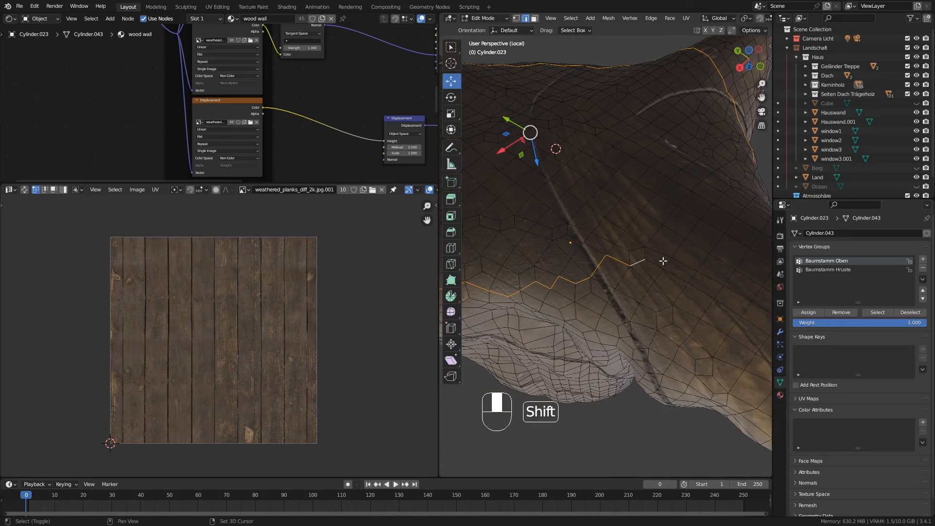
shift+click(667, 265)
shift+click(674, 255)
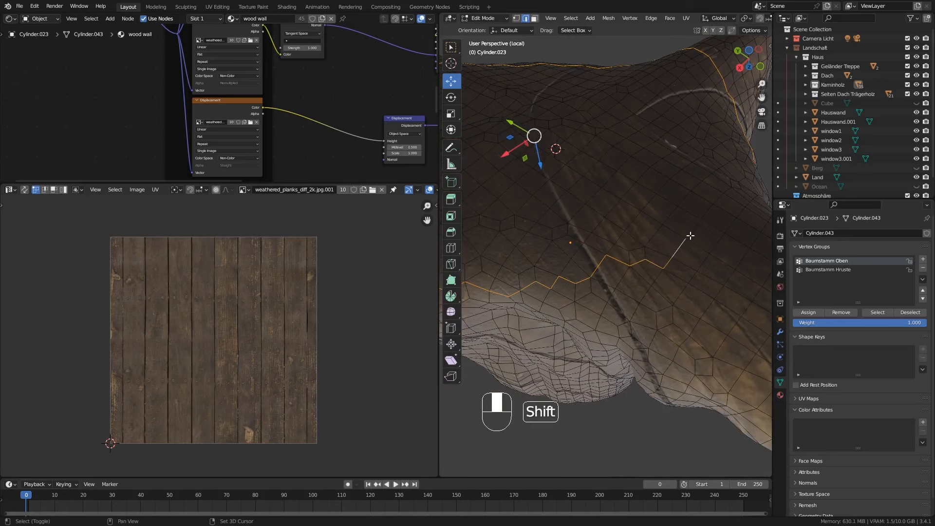
Step: Select the row of edges running straight across the last root's base
middle_drag(714, 269, 652, 290)
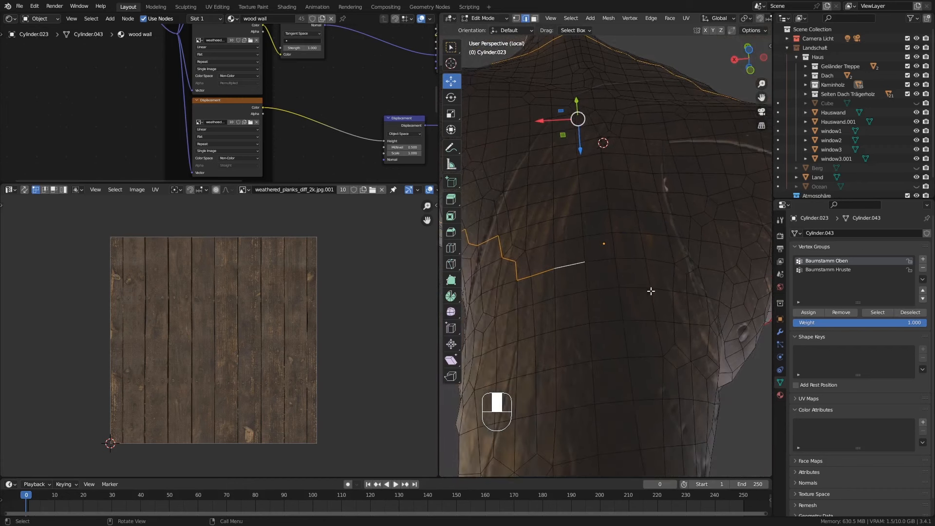
shift+click(604, 265)
shift+click(632, 259)
shift+click(660, 263)
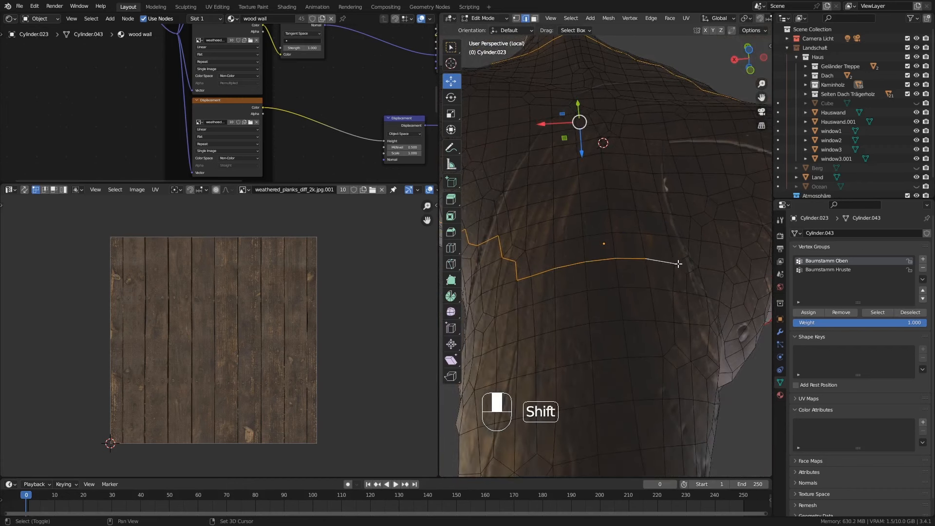
Step: Join the edge path to the existing red seam on the underside and mark the selected border edges as a seam
middle_drag(701, 295, 608, 281)
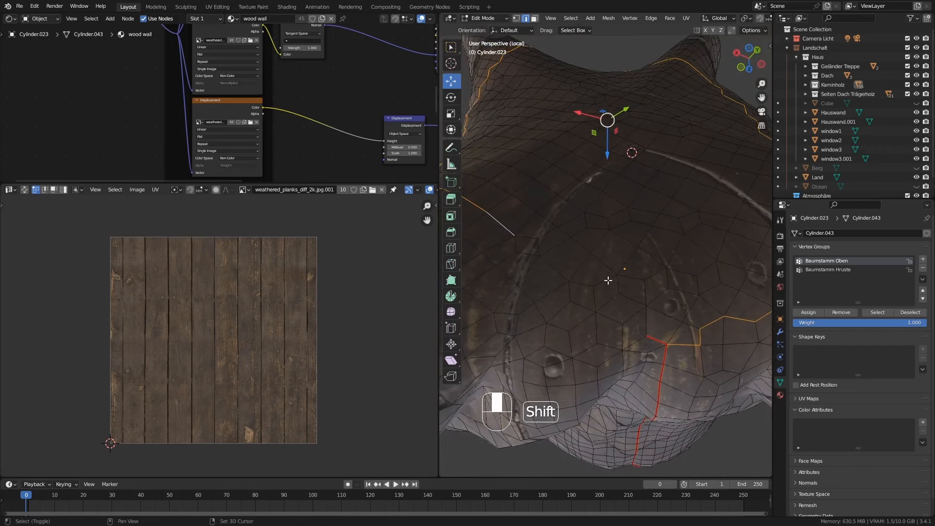
shift+click(535, 254)
shift+click(567, 277)
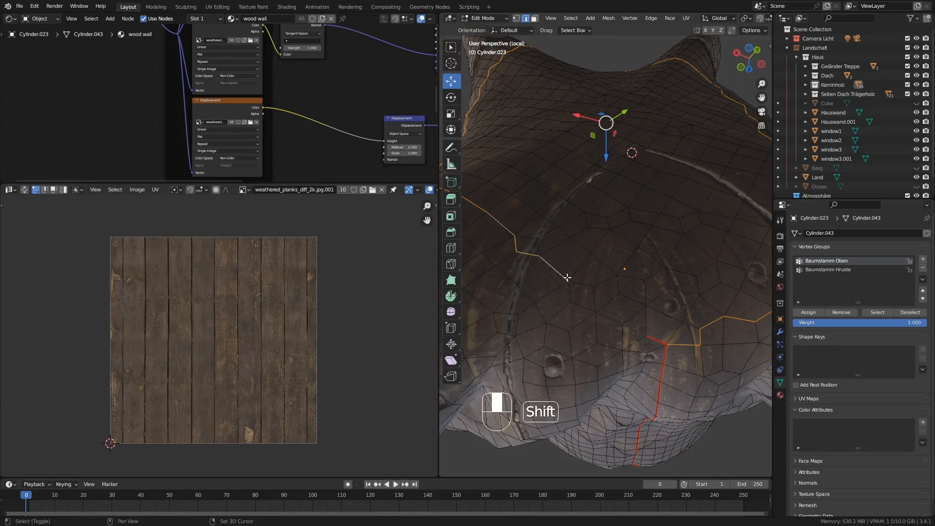
shift+click(571, 298)
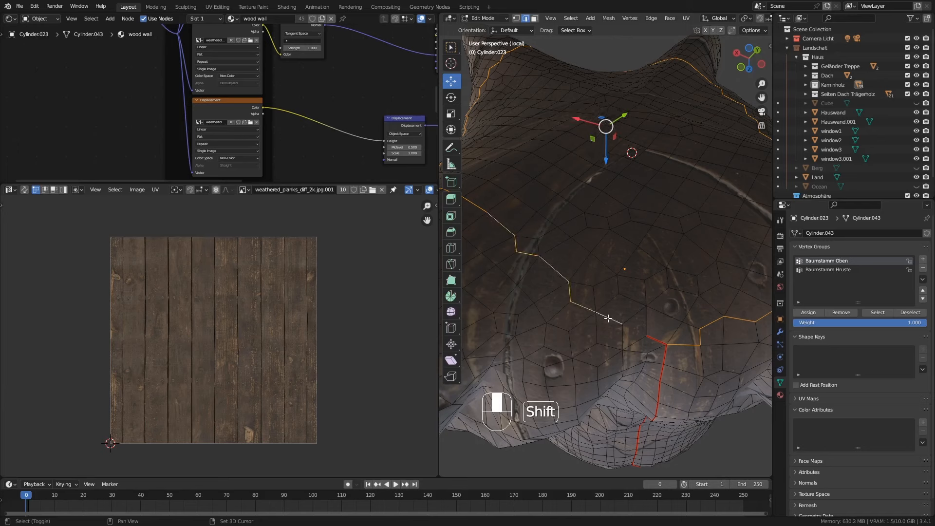
shift+click(636, 332)
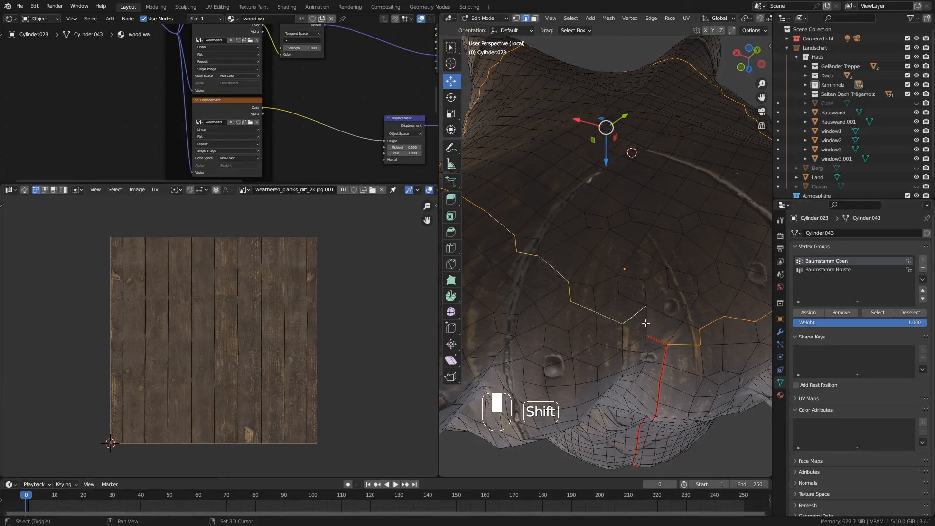
middle_drag(654, 333, 667, 341)
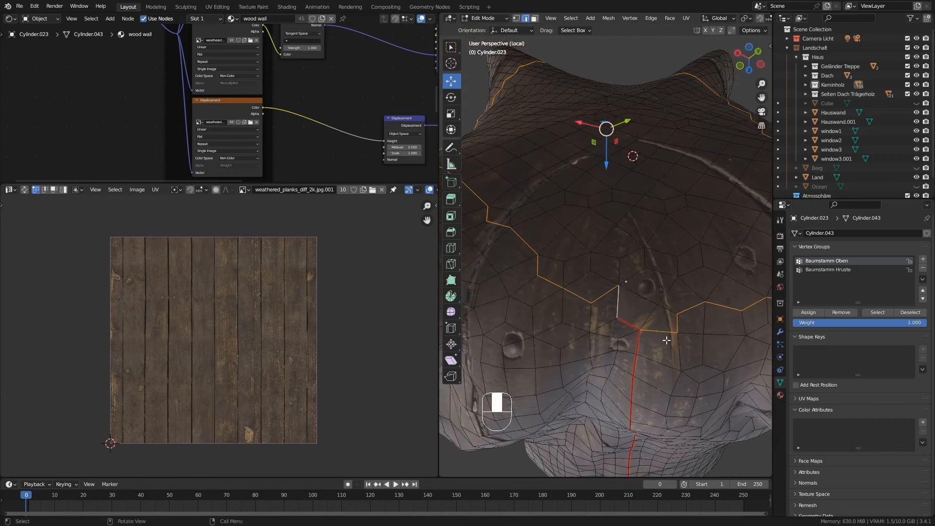
key(ctrl+e)
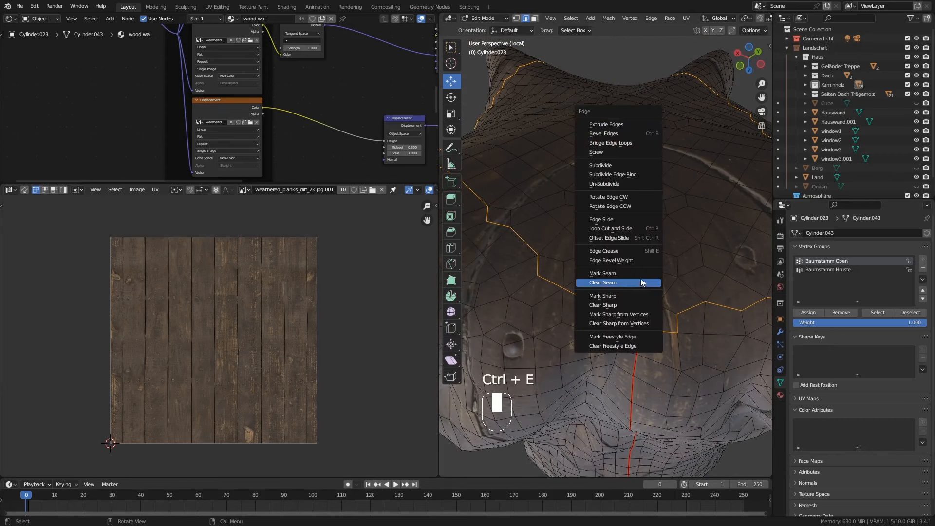
click(641, 279)
Step: Start a new edge selection at the bottom seam beside a root and run it up the stump's side
middle_drag(641, 275, 746, 249)
middle_drag(676, 222, 667, 198)
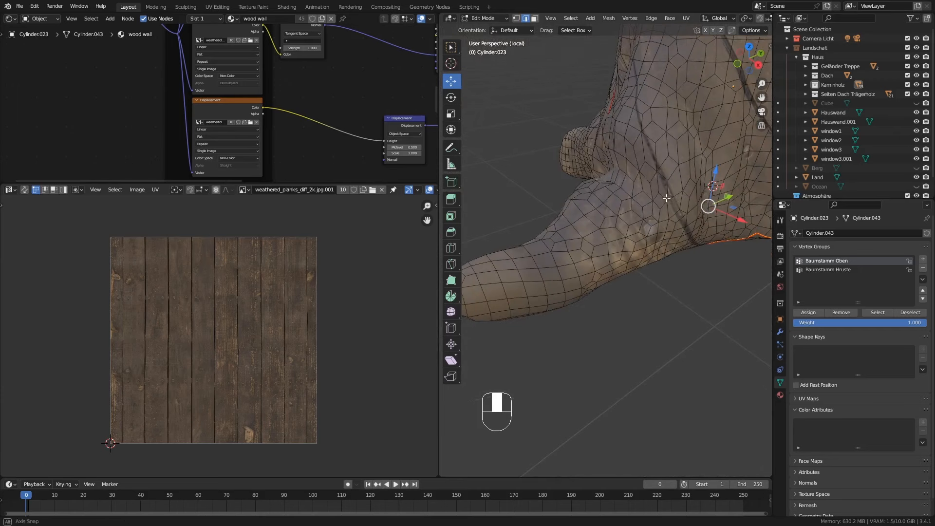
middle_drag(564, 244, 631, 139)
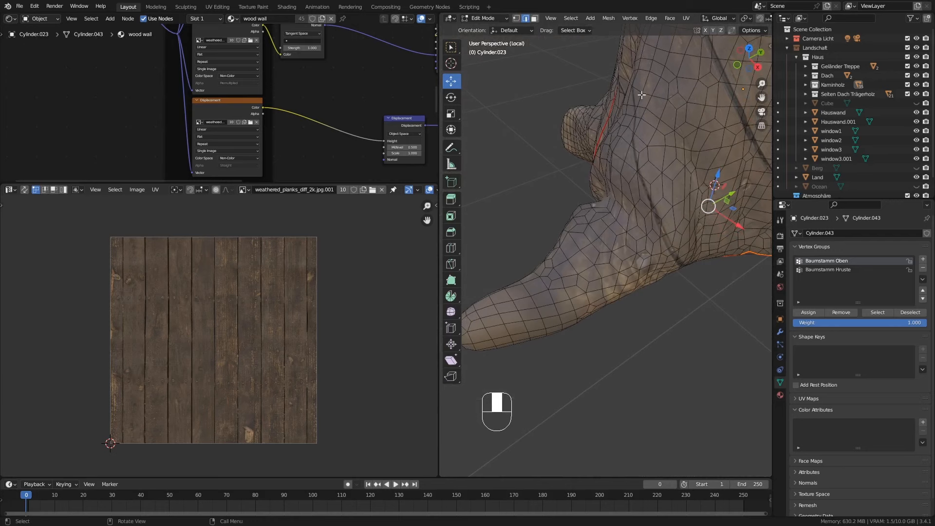
middle_drag(605, 205, 656, 191)
click(669, 187)
click(657, 191)
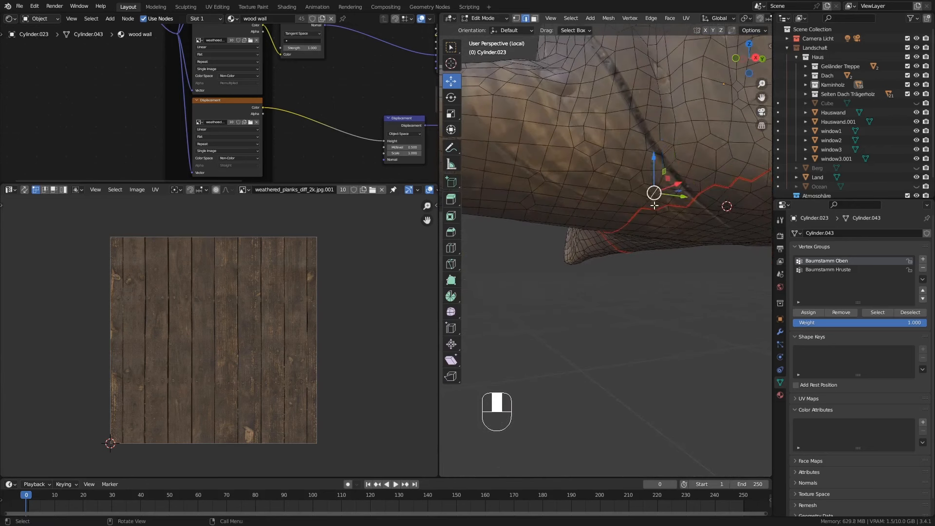
shift+click(669, 164)
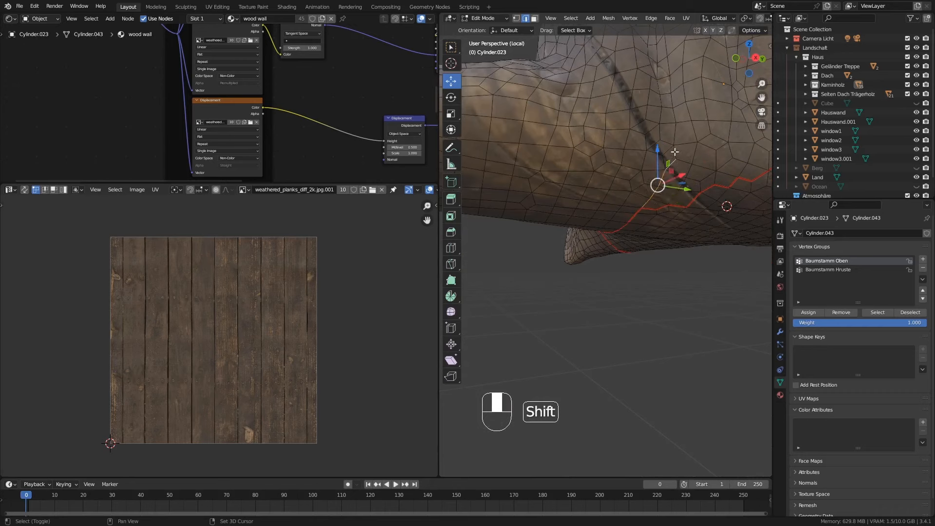
shift+click(672, 146)
shift+click(674, 131)
alt+shift+click(674, 117)
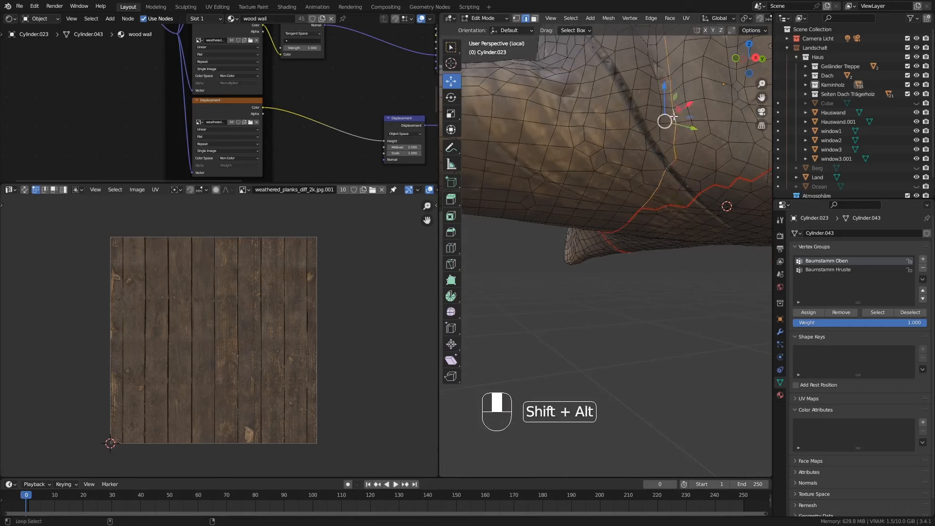
Step: Extend the new edge path diagonally upward over the top of the root where it joins the trunk
middle_drag(674, 116, 659, 202)
shift+click(646, 187)
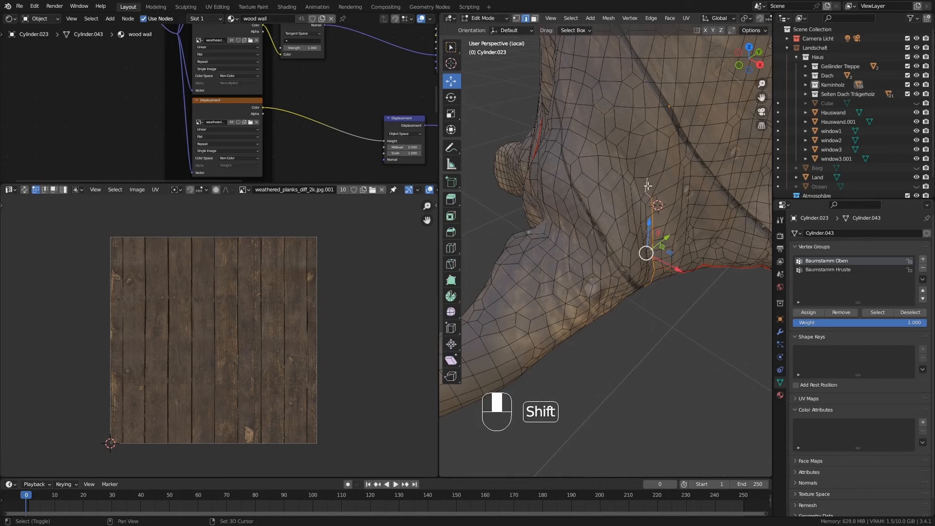
middle_drag(648, 174, 640, 177)
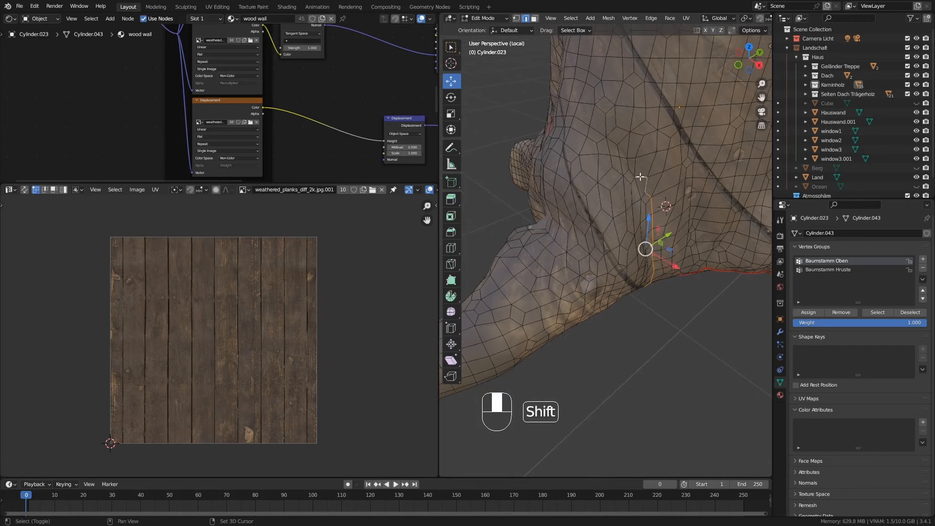
shift+click(632, 170)
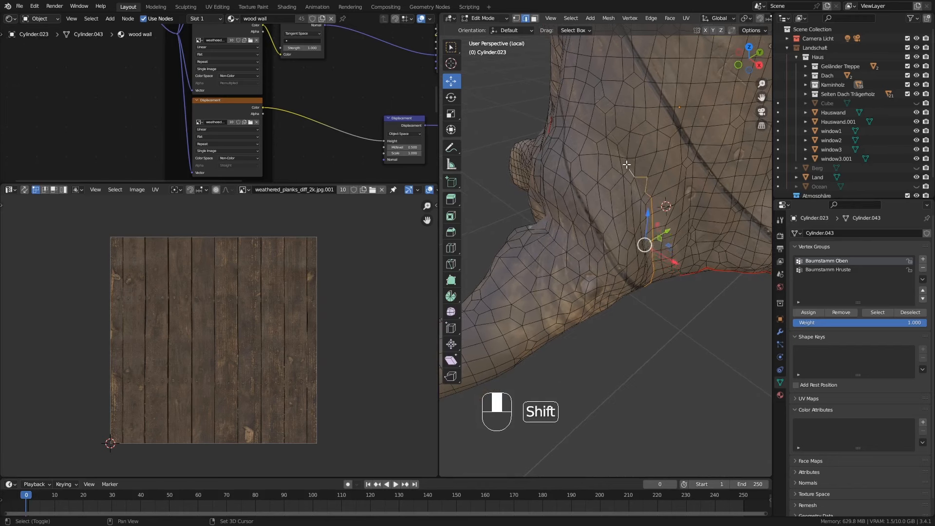
shift+click(624, 155)
shift+click(625, 159)
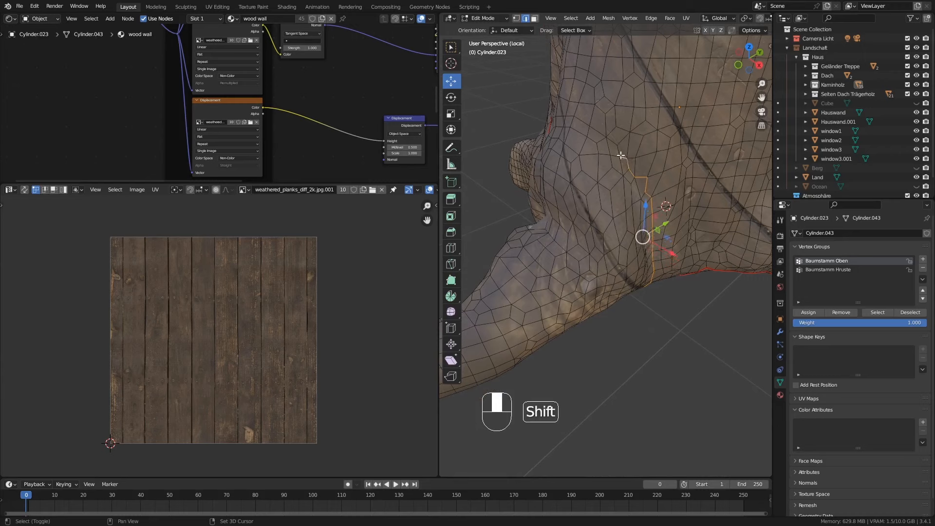
shift+click(589, 128)
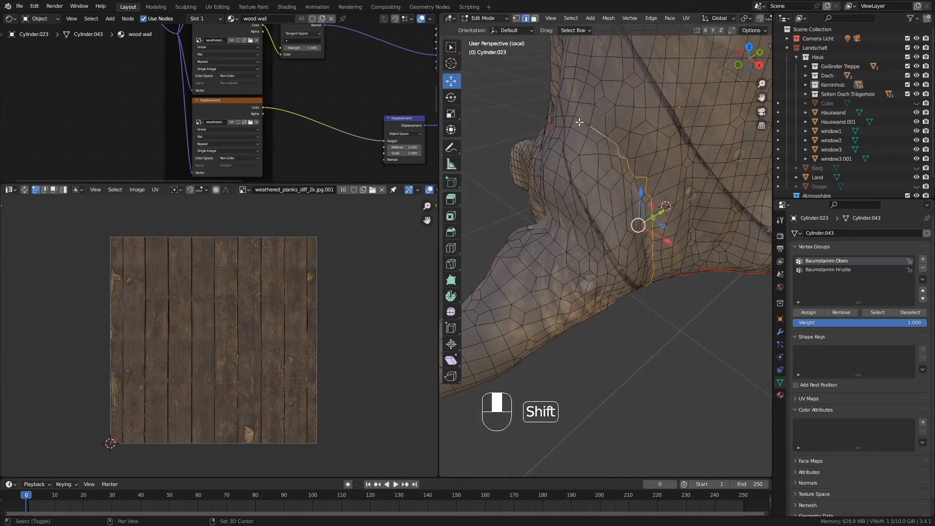
Step: Extend the edge path across the top of the root and down the crease on its other side
middle_drag(561, 125, 589, 165)
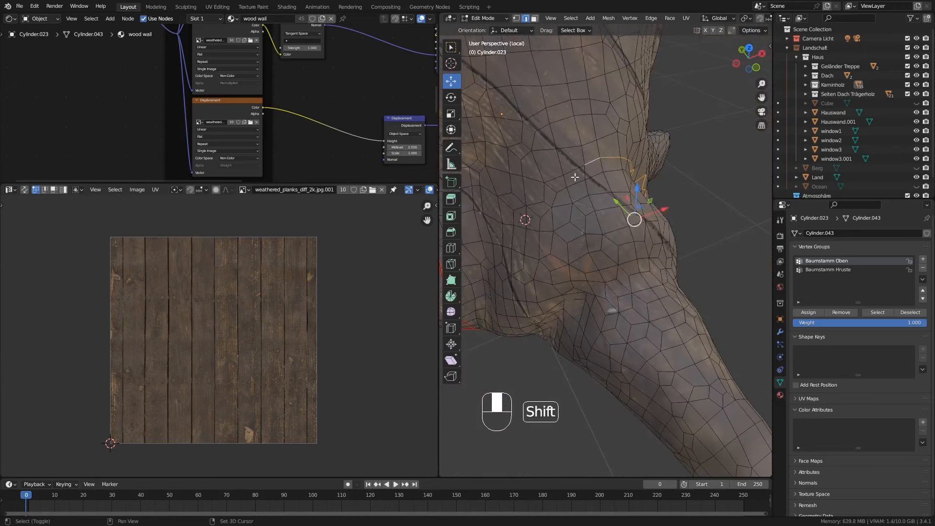
shift+click(545, 202)
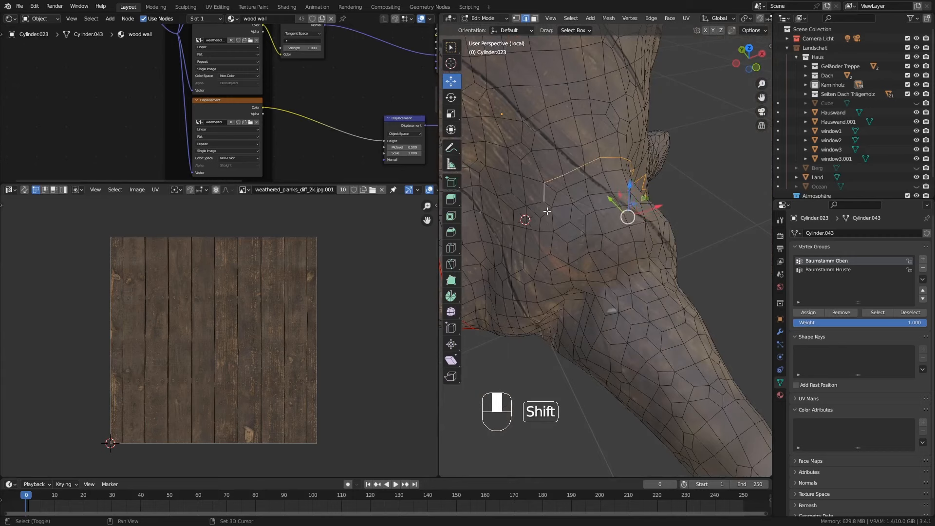
shift+click(547, 208)
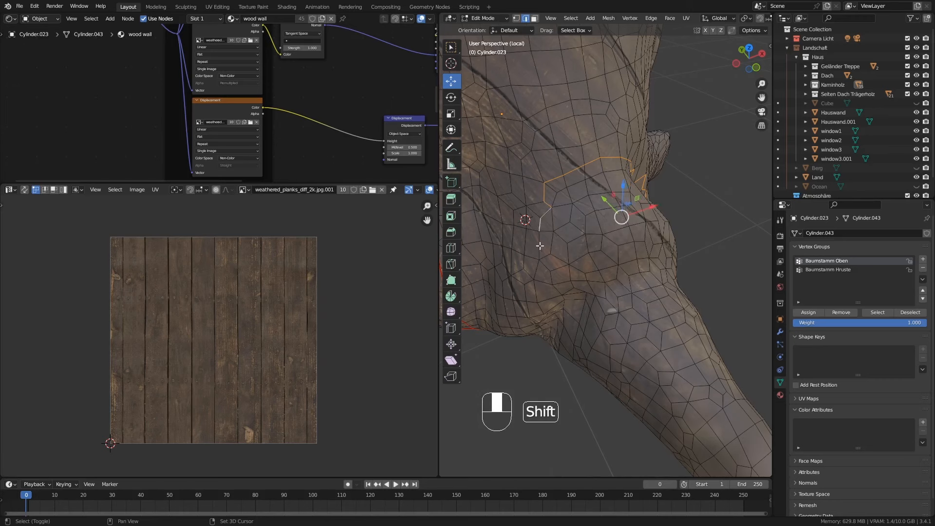
middle_drag(537, 292, 549, 308)
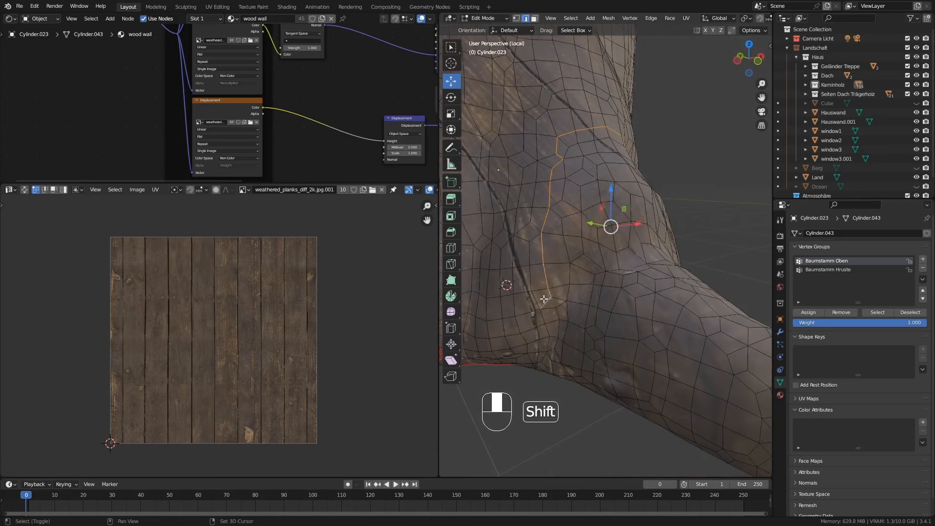
shift+click(544, 320)
shift+click(546, 335)
Step: Continue the edge path around the root's lower side towards the red bottom seam and mark the selected edges as a seam
middle_drag(554, 376, 557, 330)
shift+click(518, 212)
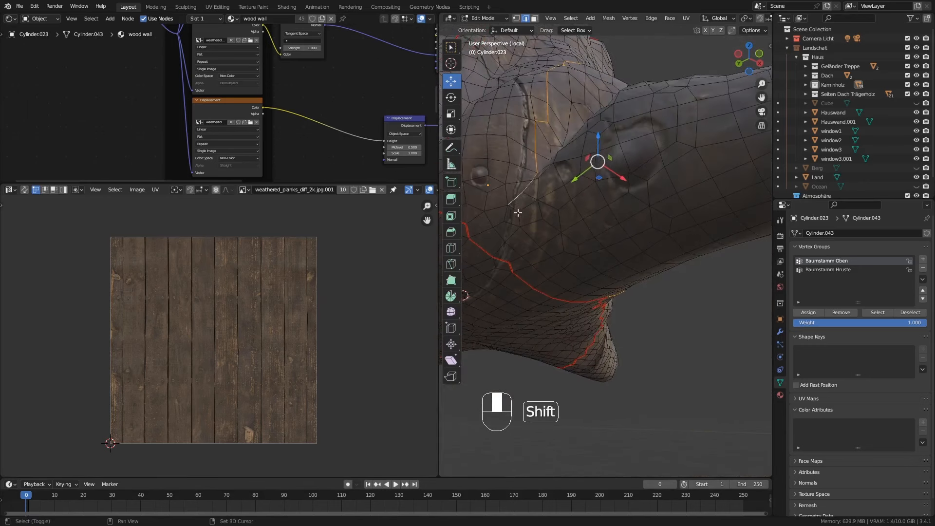
shift+click(508, 215)
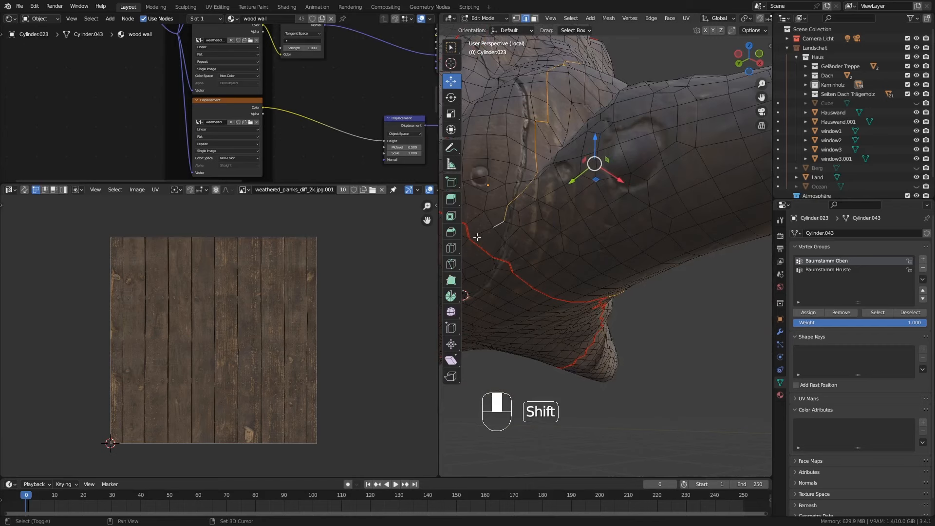
middle_drag(478, 238, 522, 215)
key(ctrl+e)
click(607, 182)
Step: Widen the 3D viewport by narrowing the node and UV editors, with the whole stump and its next root in view
shift+middle_drag(713, 224, 598, 234)
middle_drag(676, 230, 615, 194)
middle_drag(580, 302, 620, 297)
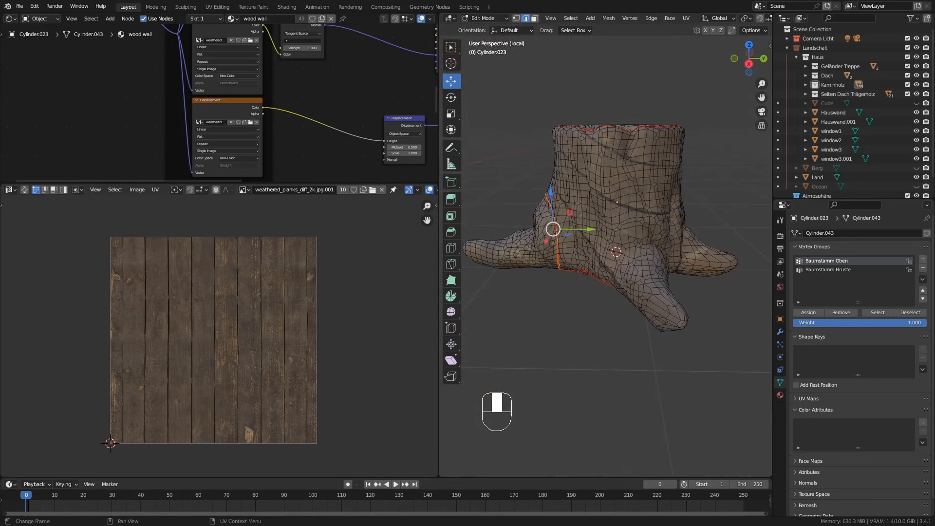
scroll(648, 254, up, 3)
drag(439, 257, 269, 270)
Step: Start a new edge selection at the bottom seam beside the next root and run it up to the root's top
mouse_move(497, 248)
middle_down()
mouse_move(530, 236)
mouse_move(504, 233)
middle_up()
scroll(524, 242, up, 2)
click(523, 242)
shift+click(524, 227)
shift+click(527, 214)
shift+click(536, 168)
shift+click(551, 152)
shift+middle_drag(551, 152, 543, 207)
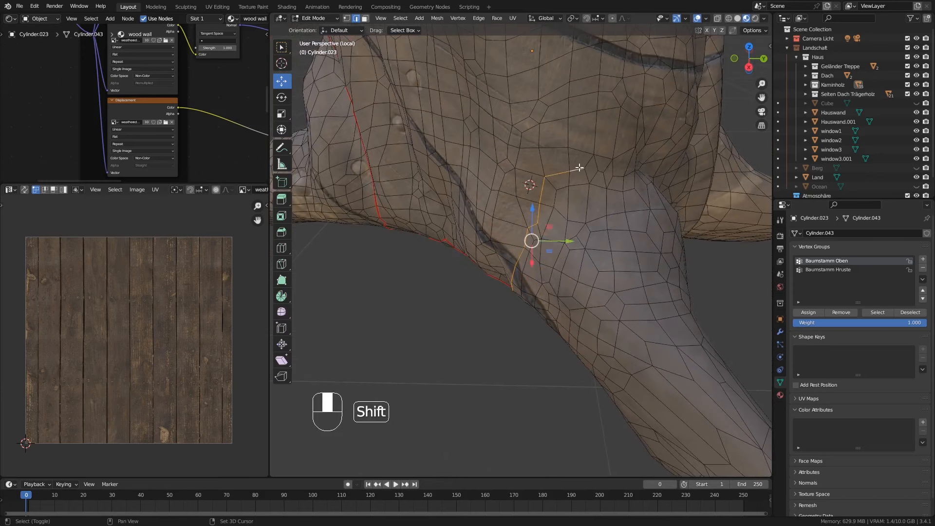
Step: Extend the edge path over the top of this root and down its far side
middle_drag(579, 168, 592, 174)
middle_drag(650, 192, 606, 204)
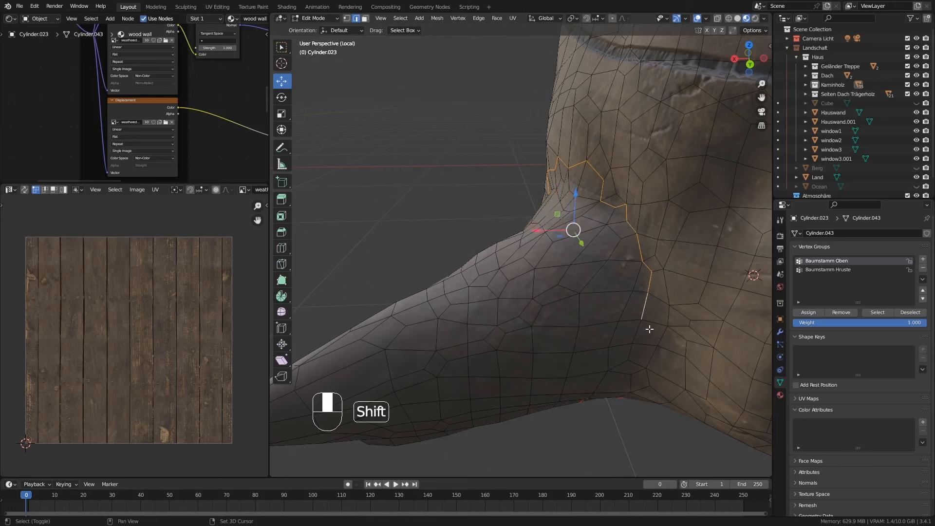
shift+click(636, 337)
middle_drag(648, 389, 614, 311)
Step: Join the edge path to the bottom seam on the root's far side and mark it as a seam
shift+click(661, 302)
shift+click(682, 329)
shift+click(674, 341)
shift+click(664, 355)
key(ctrl+e)
click(664, 346)
Step: Begin another edge path at the bottom seam beside the following root and run it up the trunk above the root
middle_drag(614, 312, 632, 332)
middle_drag(632, 332, 570, 244)
click(603, 313)
shift+click(604, 292)
shift+click(608, 278)
shift+click(622, 238)
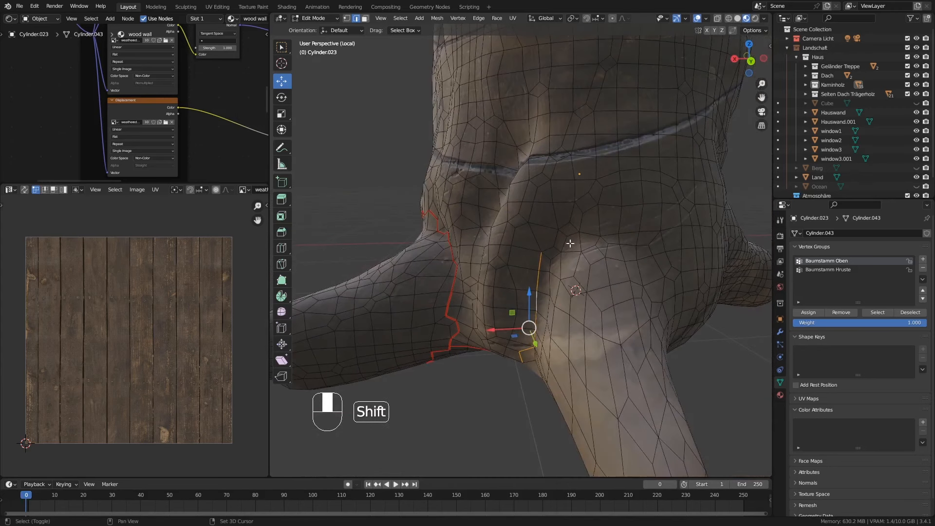
alt+shift+click(556, 243)
alt+shift+click(566, 228)
alt+shift+click(585, 200)
Step: Carry the edge path horizontally across the trunk just above the top of the root
mouse_move(586, 203)
middle_down()
mouse_move(592, 236)
mouse_move(599, 203)
middle_up()
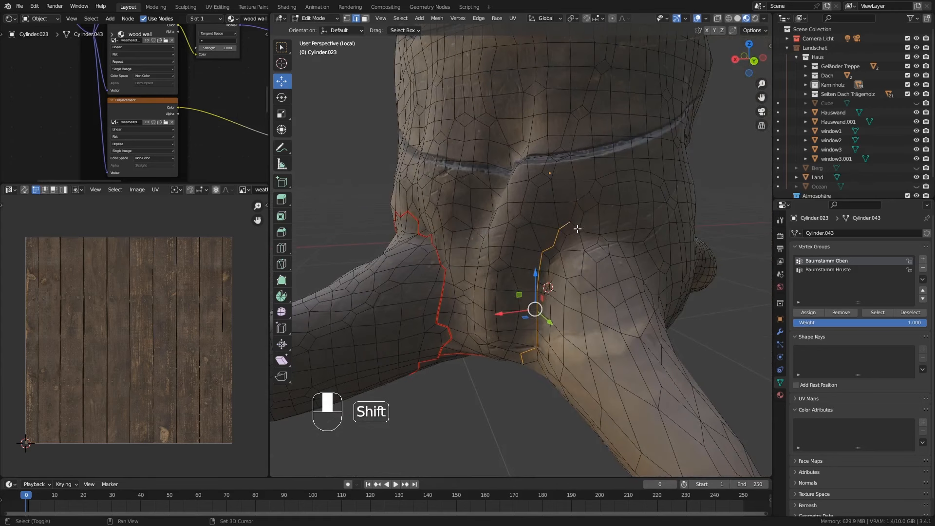
shift+click(565, 234)
shift+click(576, 233)
shift+click(588, 230)
middle_drag(638, 244, 602, 251)
shift+click(616, 241)
shift+click(648, 240)
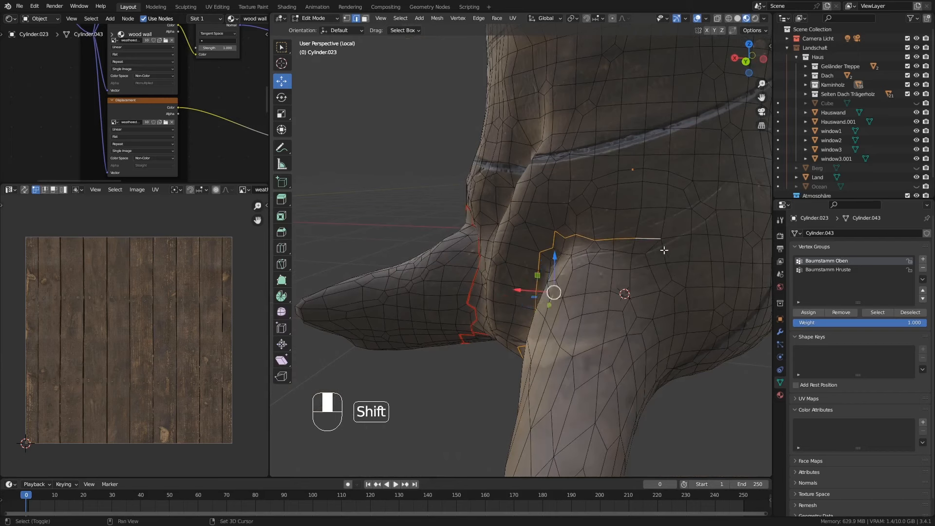
Step: Bring the edge path down the root's far side to the bottom seam and mark the loop as a seam
middle_drag(664, 251, 633, 233)
shift+click(637, 230)
middle_drag(671, 305, 637, 312)
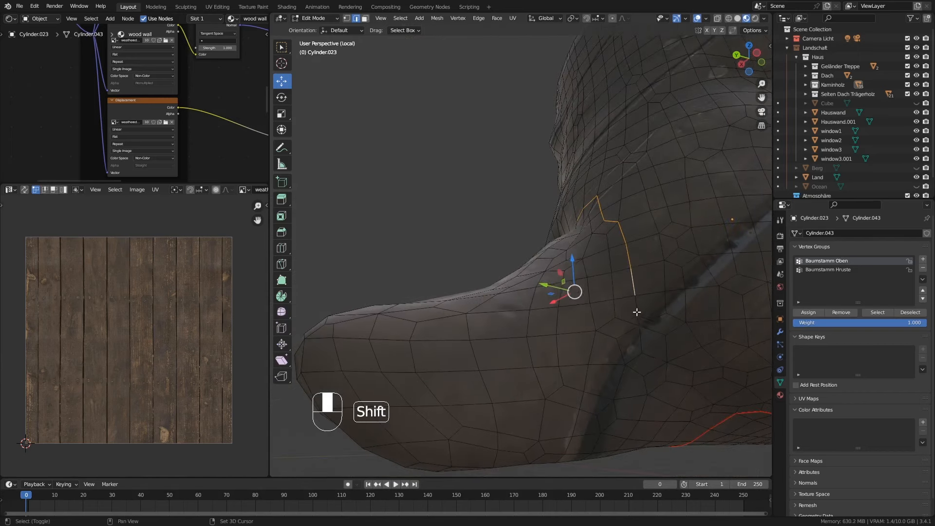
shift+click(697, 387)
middle_drag(700, 436, 718, 385)
shift+click(725, 363)
key(ctrl+e)
click(724, 362)
Step: Start an edge path at the bottom seam beside the last unseamed root and run it up the root's side
scroll(667, 351, down, 3)
middle_drag(679, 328, 626, 293)
ctrl+click(599, 262)
shift+click(590, 235)
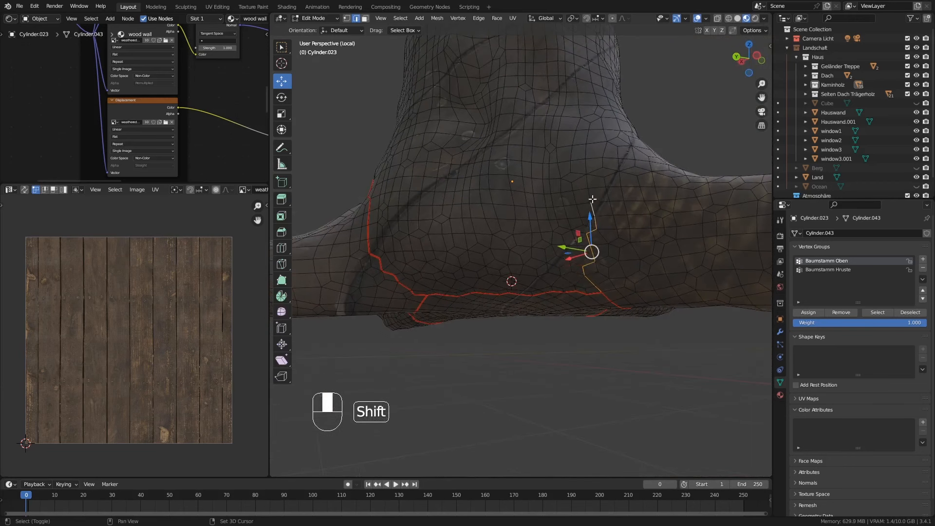
middle_drag(592, 199, 599, 171)
shift+click(601, 168)
middle_drag(675, 130, 647, 108)
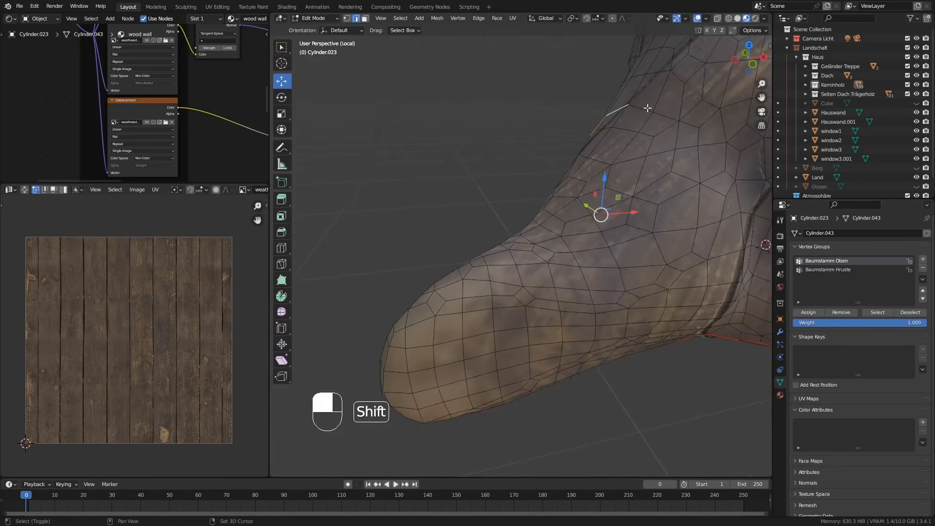
shift+click(689, 126)
shift+click(697, 141)
middle_drag(724, 230, 707, 232)
shift+middle_drag(679, 150, 678, 225)
middle_drag(678, 225, 649, 226)
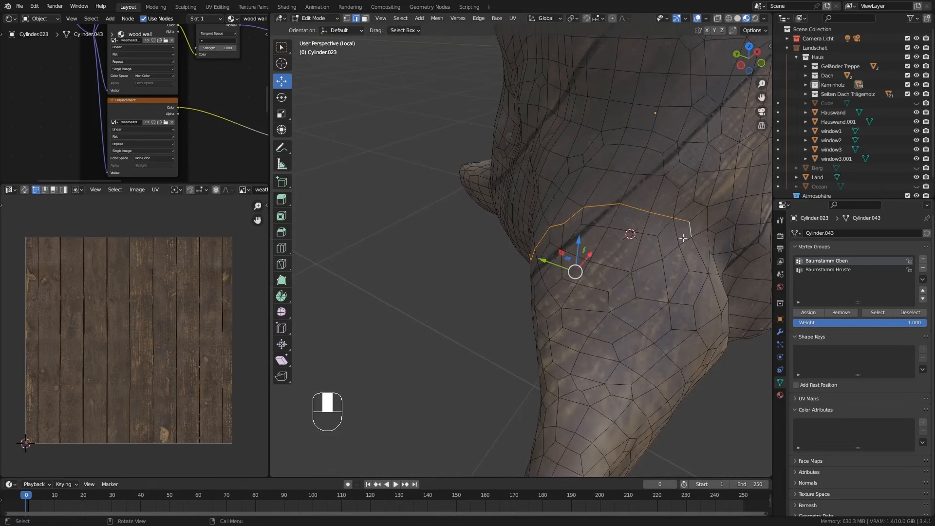
key(x)
key(c)
middle_drag(693, 254, 576, 210)
right_click(574, 205)
Step: Route the edge path higher on the trunk, over the top of the last root and onto its far side
shift+click(570, 190)
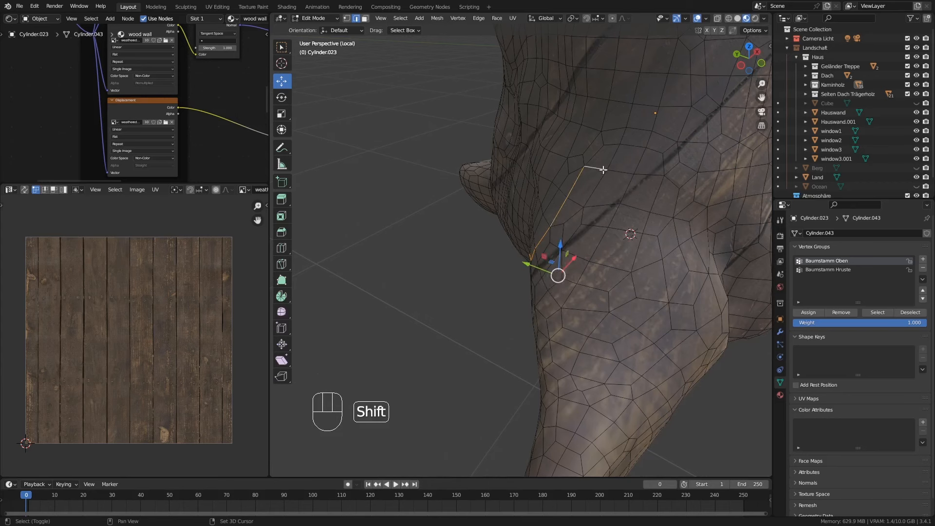
shift+click(595, 157)
shift+click(613, 146)
shift+click(634, 146)
shift+click(656, 149)
middle_drag(716, 205, 547, 213)
shift+click(576, 179)
shift+click(583, 207)
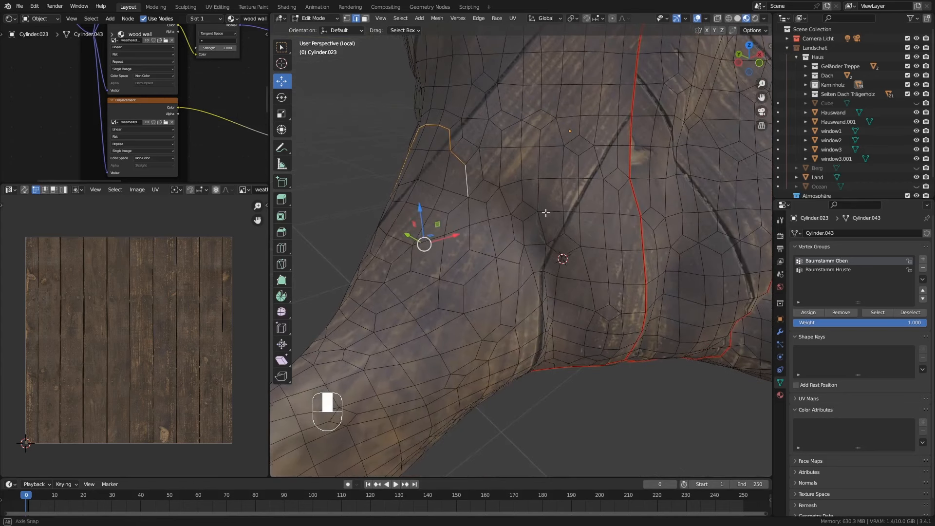
Step: Extend the edge path down the last root's far side along the dark crease
shift+click(478, 200)
shift+click(489, 211)
shift+click(503, 216)
shift+click(519, 222)
shift+click(527, 236)
shift+click(535, 259)
middle_drag(538, 269, 521, 250)
shift+click(522, 249)
shift+click(524, 273)
Step: Connect the edge path to the red bottom seam and mark the edges around the last root as a seam
middle_drag(526, 302, 516, 300)
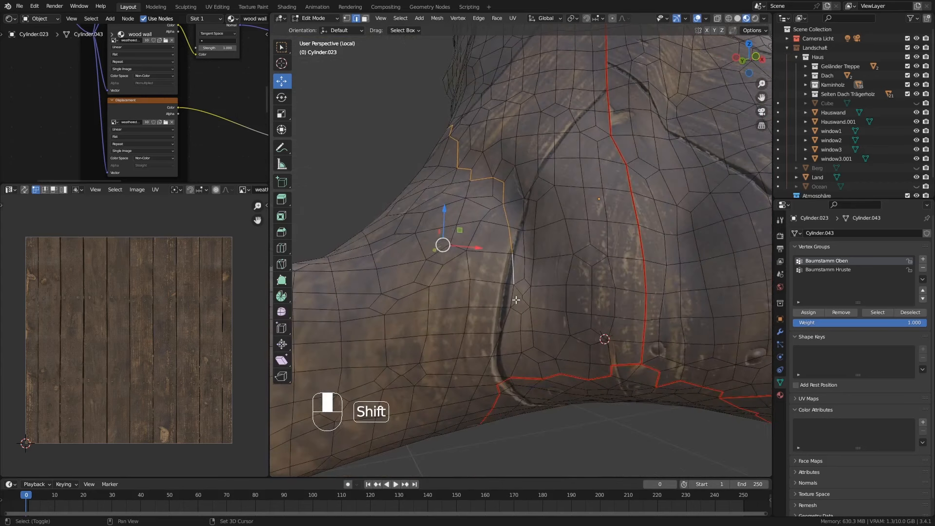
middle_drag(492, 350, 503, 322)
shift+click(500, 272)
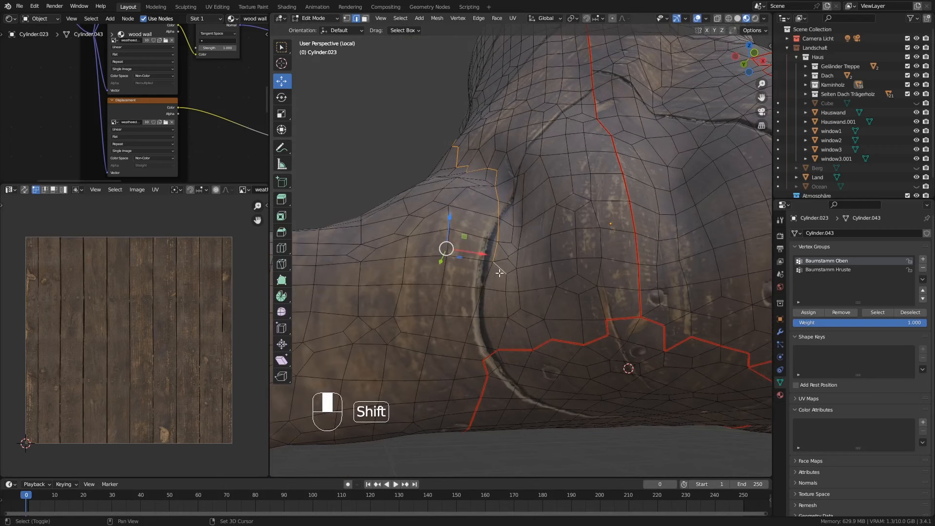
shift+click(508, 334)
key(ctrl+e)
click(533, 312)
Step: Examine the seams around the top, the trunk and all the roots from every side of the stump
scroll(578, 276, down, 7)
middle_drag(578, 275, 682, 316)
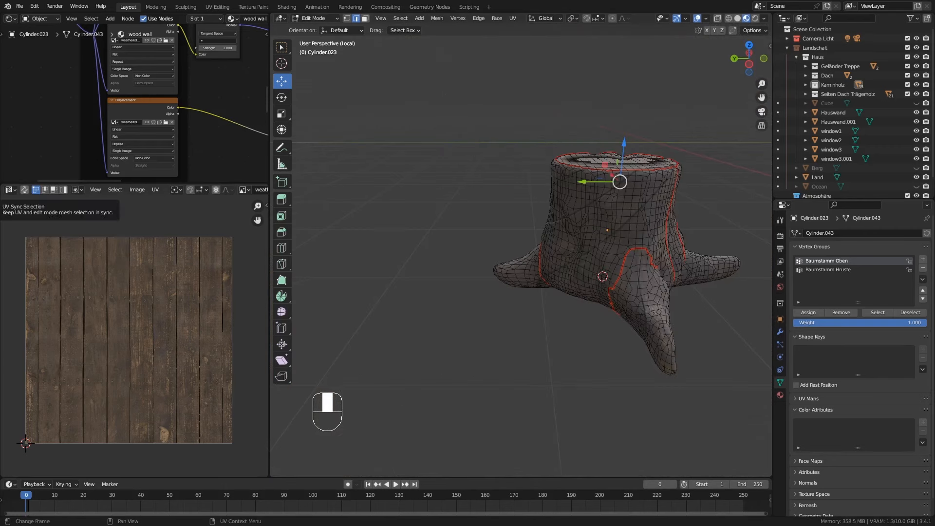
middle_drag(601, 209, 550, 232)
middle_drag(607, 257, 553, 284)
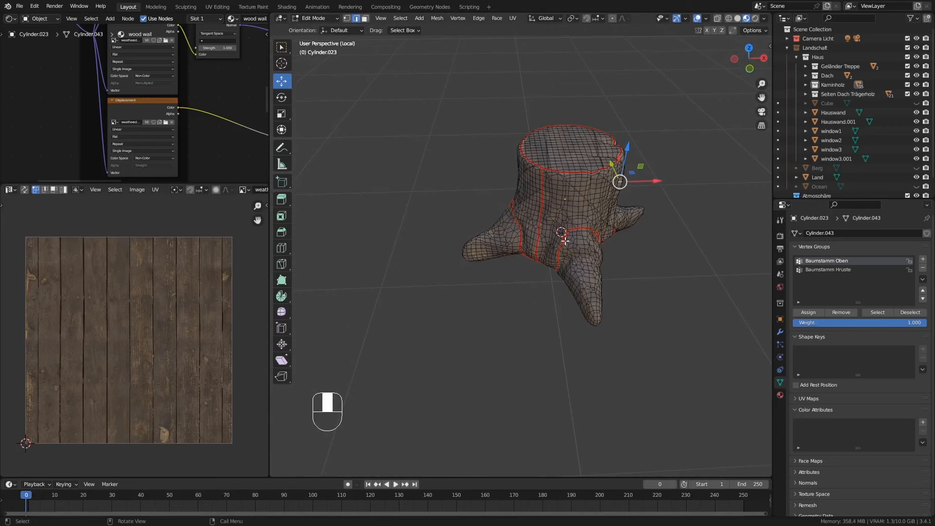
middle_drag(565, 241, 619, 241)
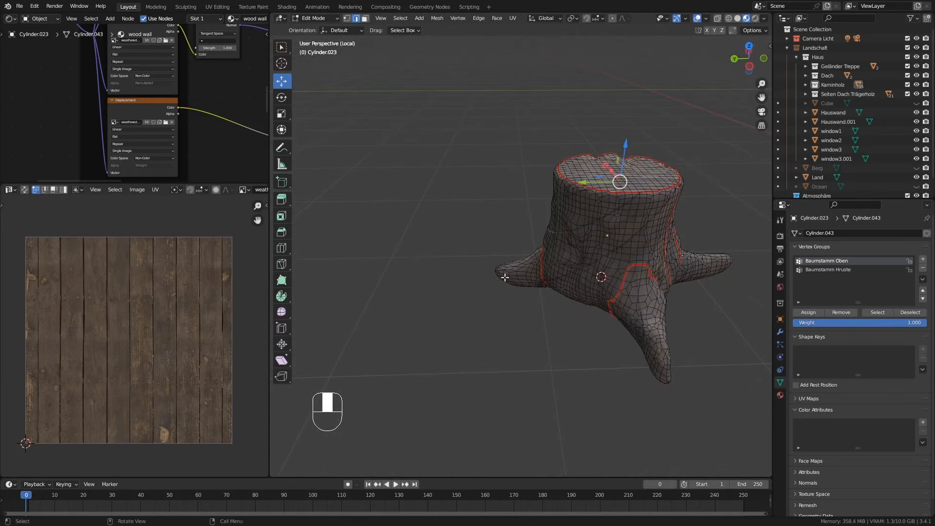
middle_drag(513, 273, 608, 310)
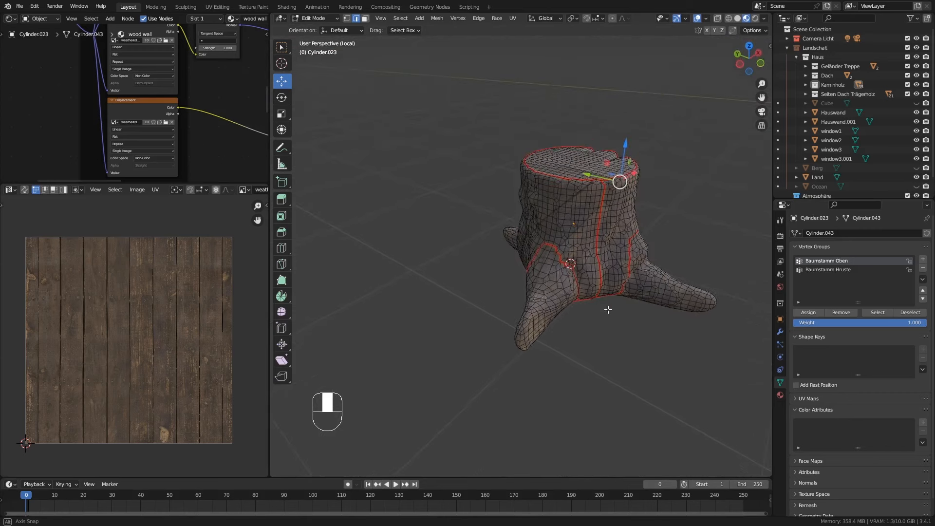
middle_drag(551, 280, 610, 286)
middle_drag(542, 263, 550, 272)
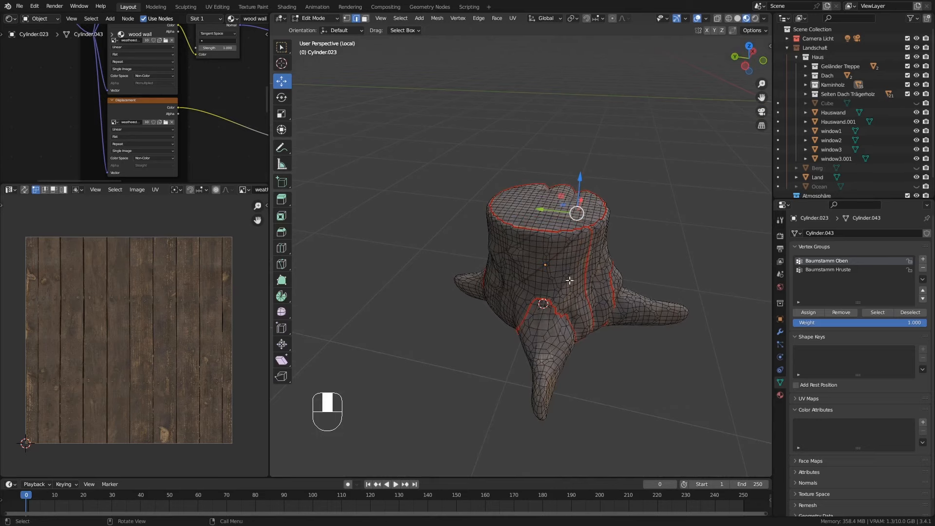
middle_drag(548, 296, 578, 265)
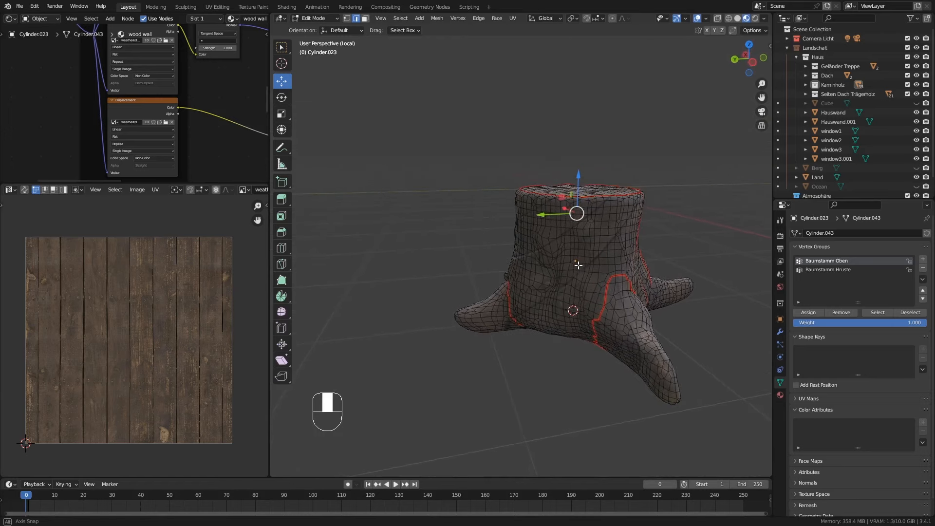
Step: Select the linked trunk section delimited by Seam to check its extent and its UV island
click(586, 240)
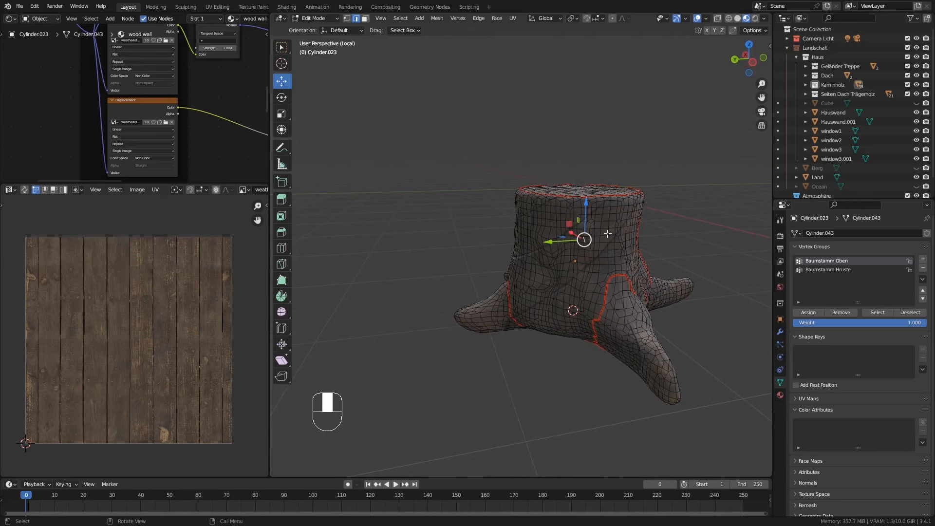
middle_drag(608, 233, 584, 239)
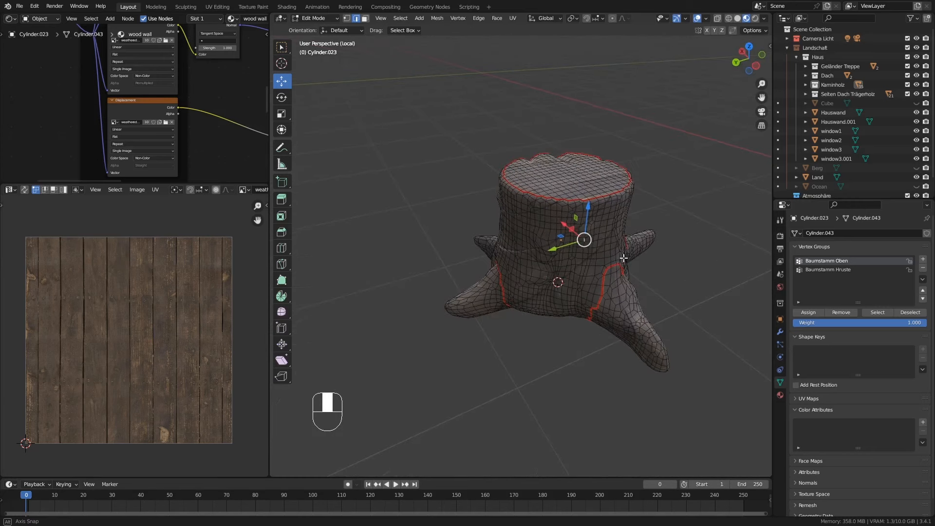
key(l)
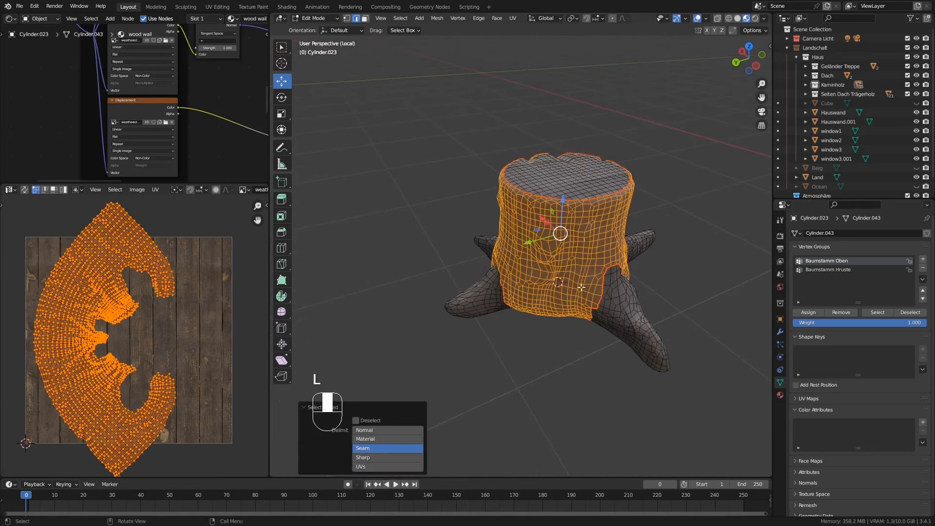
middle_drag(582, 288, 495, 257)
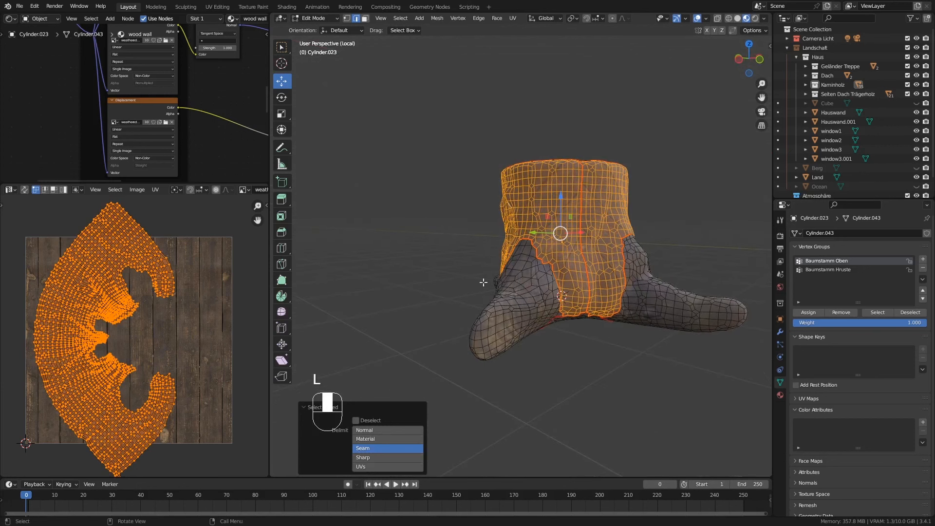
Step: Check the Seam delimit option of Select Linked against the trunk selection, and pick an edge on the front root instead
click(378, 404)
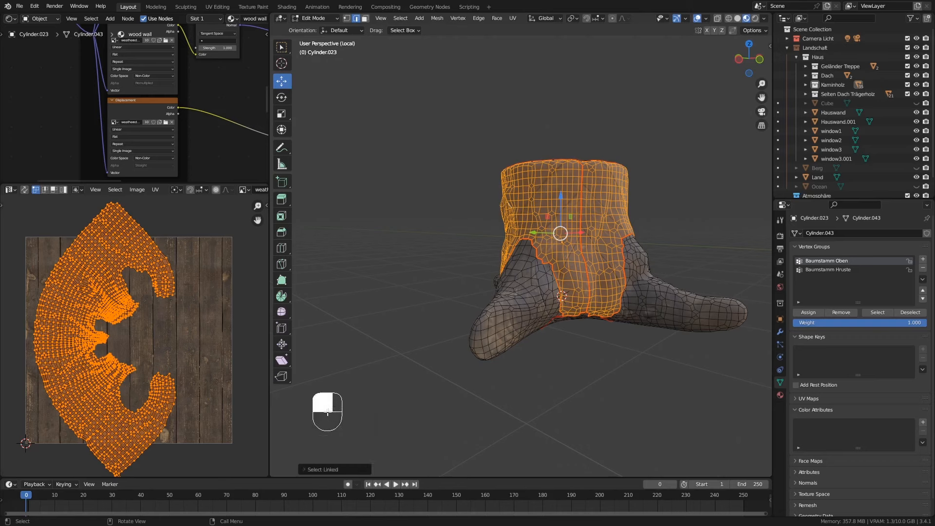
click(307, 469)
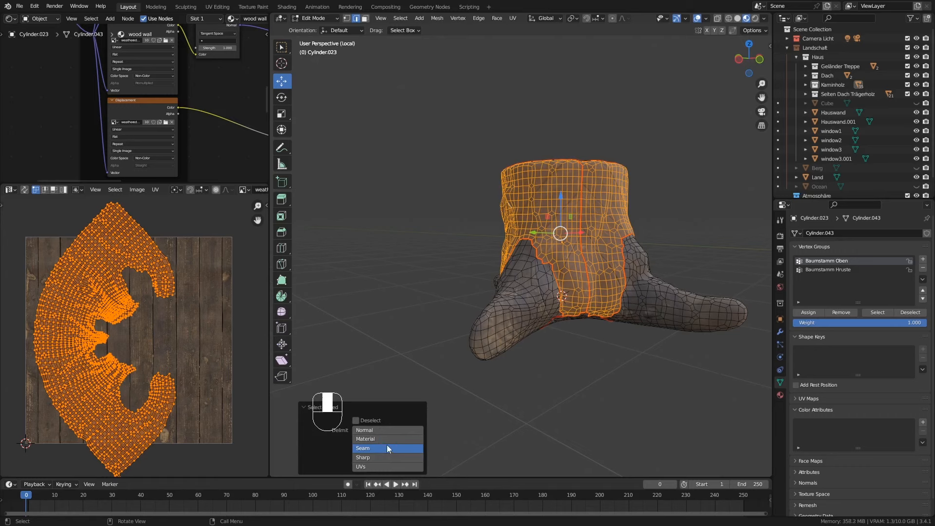
middle_drag(590, 286, 571, 246)
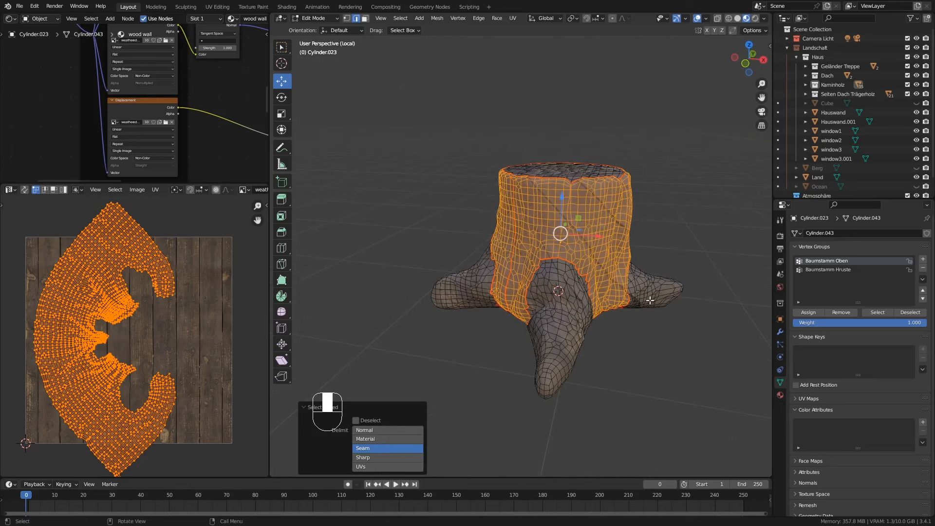
middle_drag(534, 330, 536, 330)
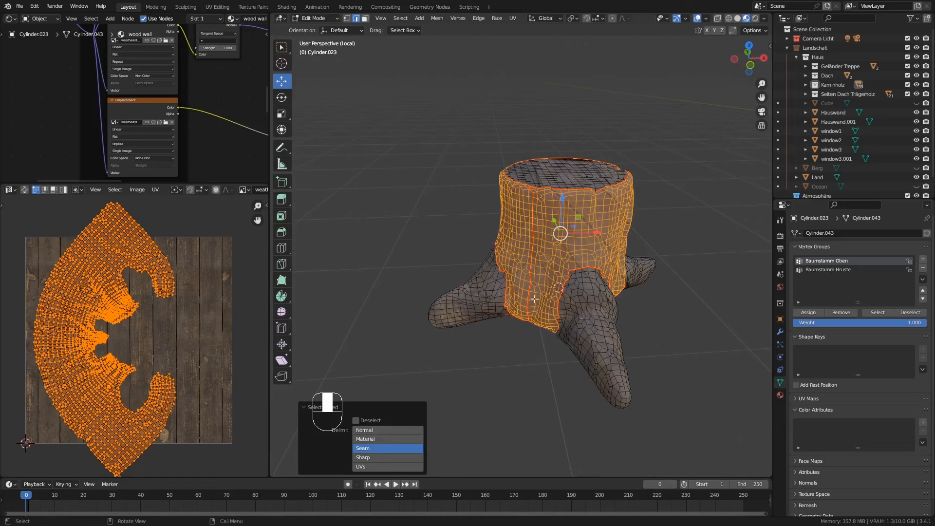
click(595, 322)
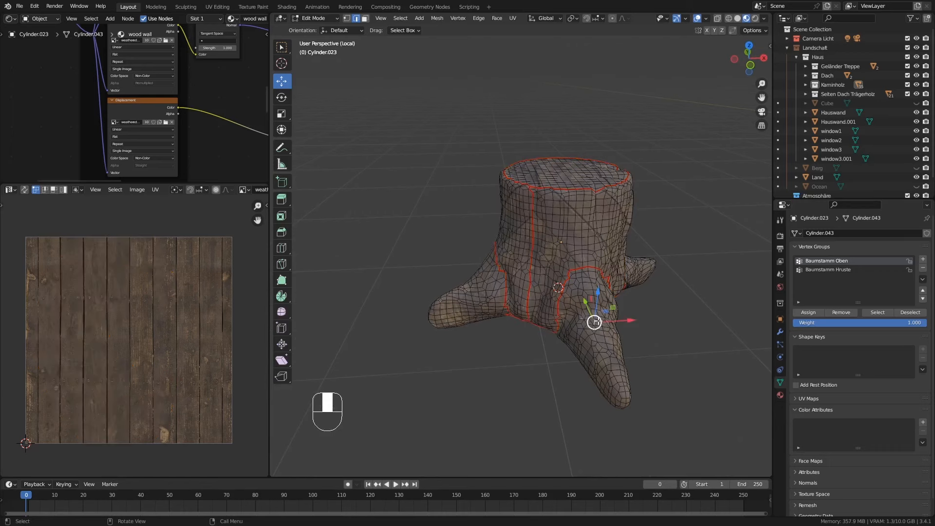
Step: Select the linked root sections one by one, delimited by Seam, to check their extents and UV islands
key(l)
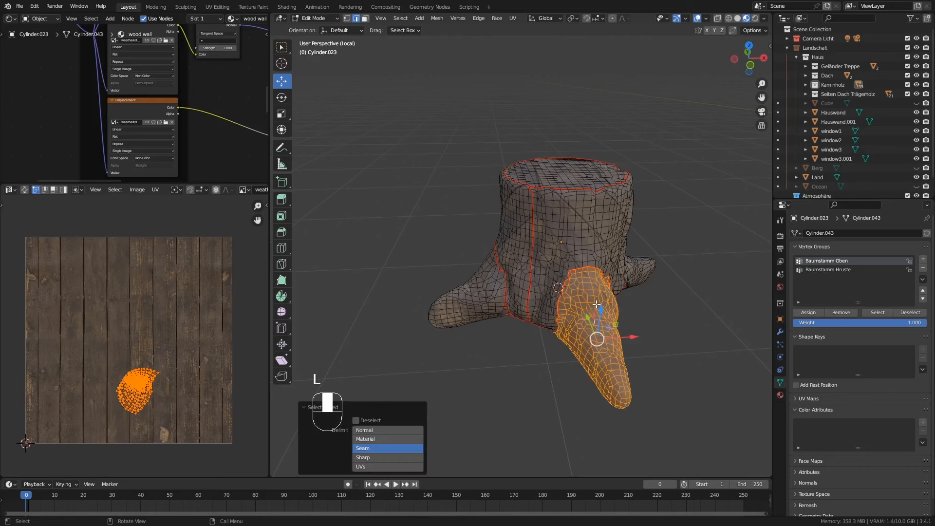
middle_drag(594, 322, 579, 280)
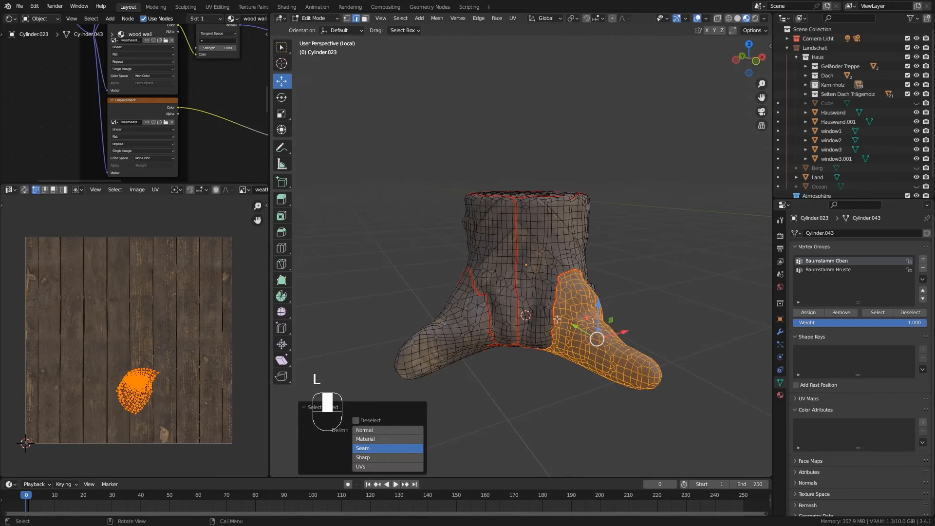
click(441, 329)
key(l)
middle_drag(444, 336, 543, 303)
click(508, 362)
key(l)
Step: Select the linked trunk section, map it with Cube Projection and check the wood texture in Object Mode
click(547, 297)
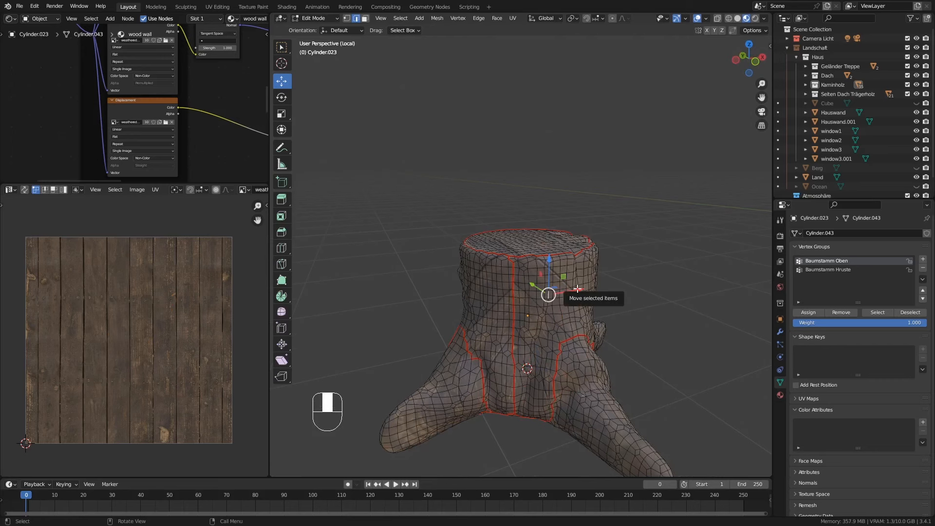
key(l)
middle_drag(575, 321, 643, 306)
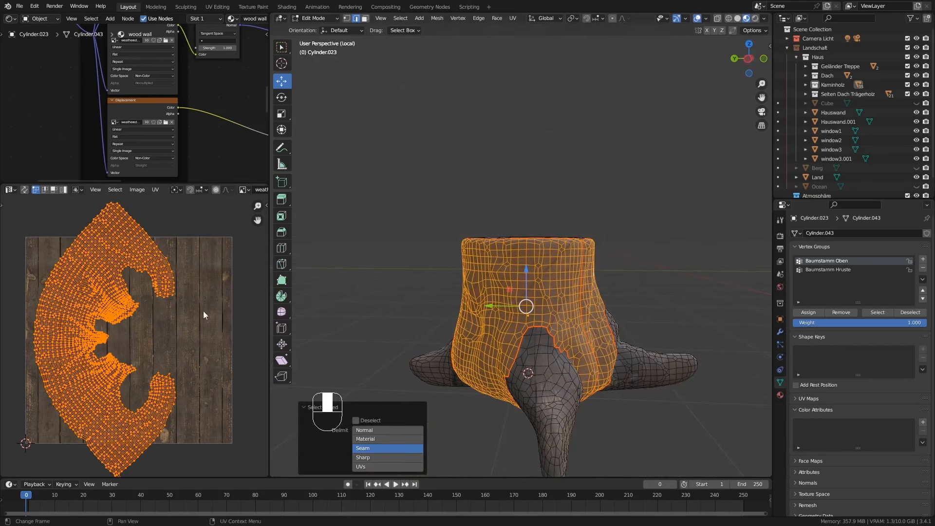
key(u)
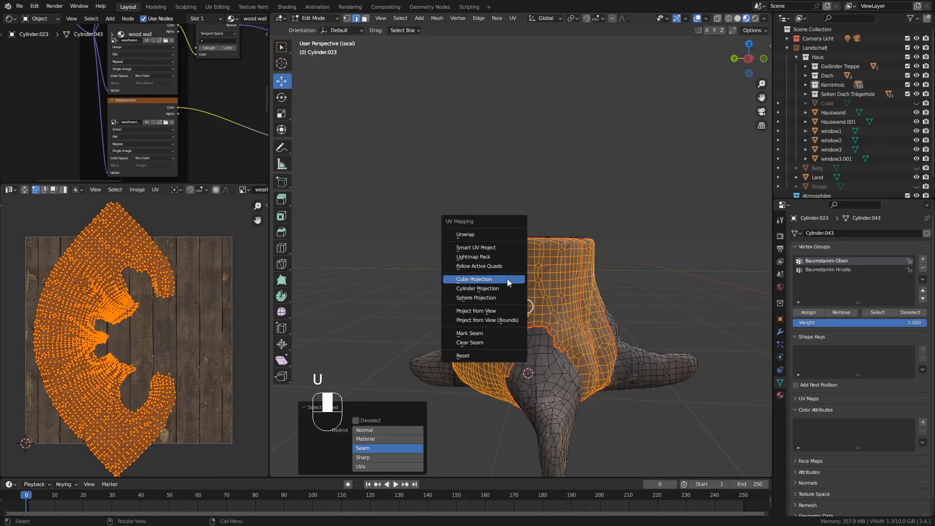
click(507, 279)
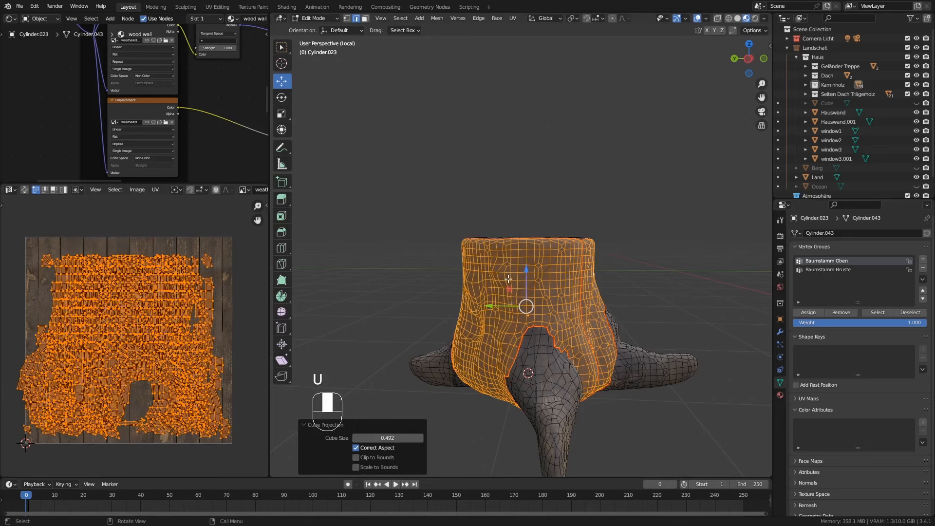
key(Tab)
middle_drag(587, 320, 409, 329)
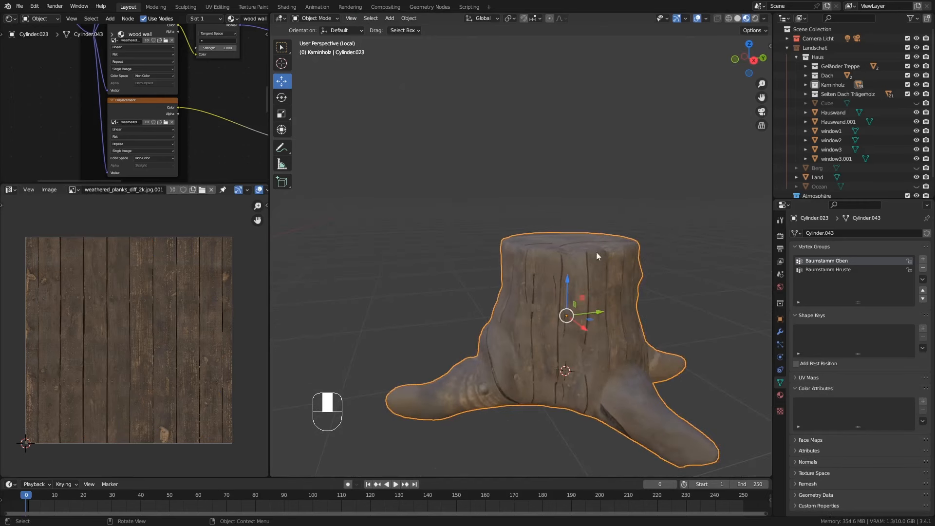
middle_drag(597, 253, 589, 268)
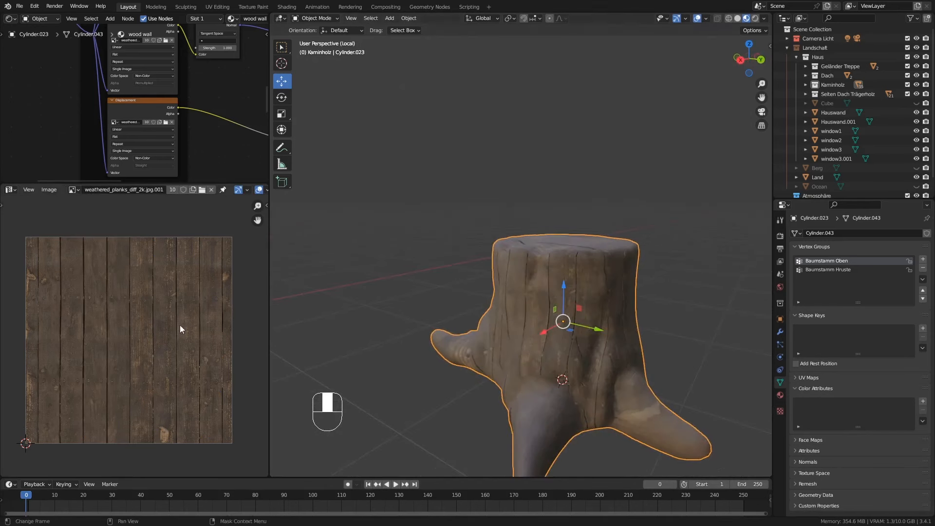
Step: Scale the trunk's UVs down along X to narrow them and check the texture on the stump
key(Tab)
scroll(204, 317, down, 1)
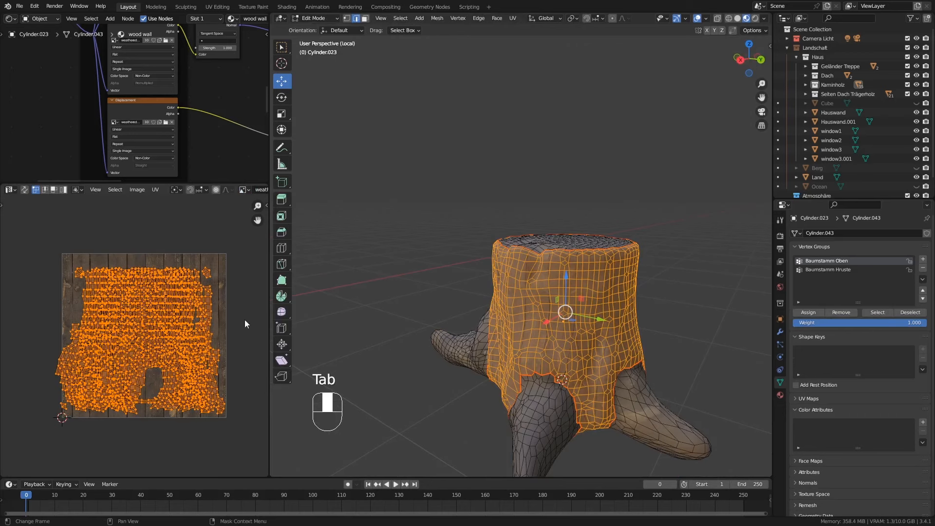
key(s)
key(x)
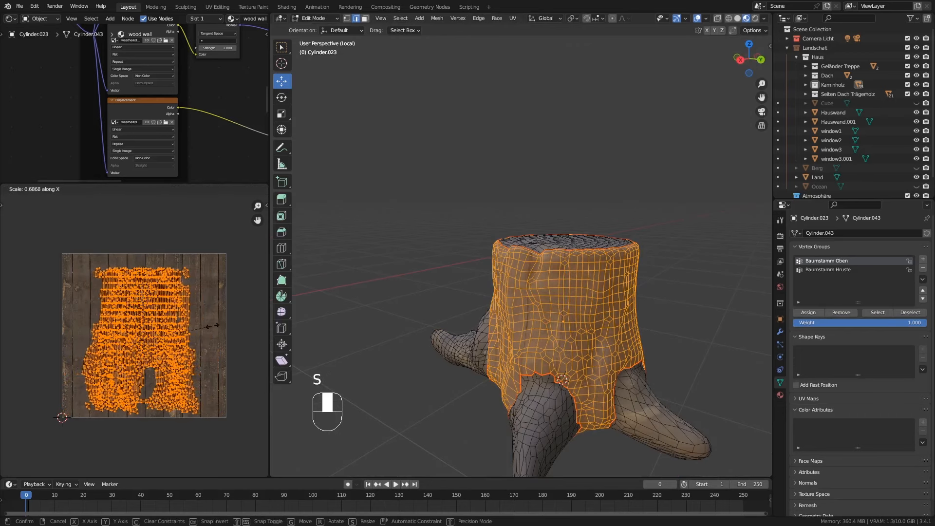
click(181, 324)
key(Tab)
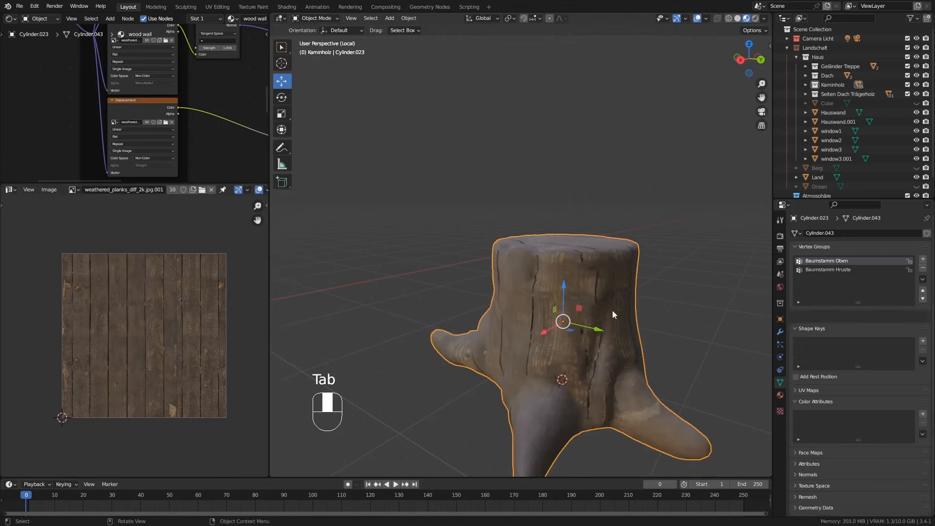
middle_drag(612, 311, 630, 370)
Step: Select the front root's linked section up to its seam in Edit Mode
key(Tab)
click(536, 403)
middle_drag(535, 404, 594, 329)
click(555, 349)
key(l)
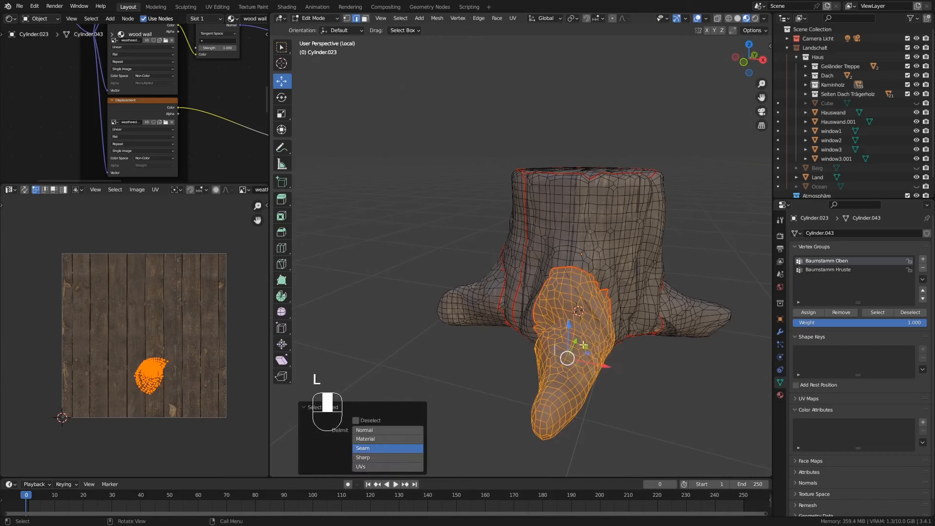
middle_drag(582, 344, 583, 321)
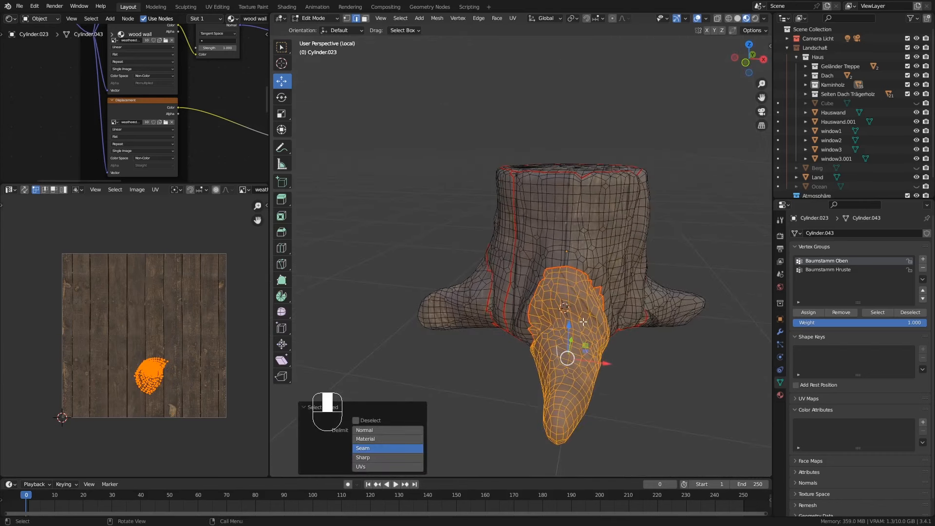
Step: Try a Cube Projection on the front root and check the texture in Object Mode
key(u)
click(583, 320)
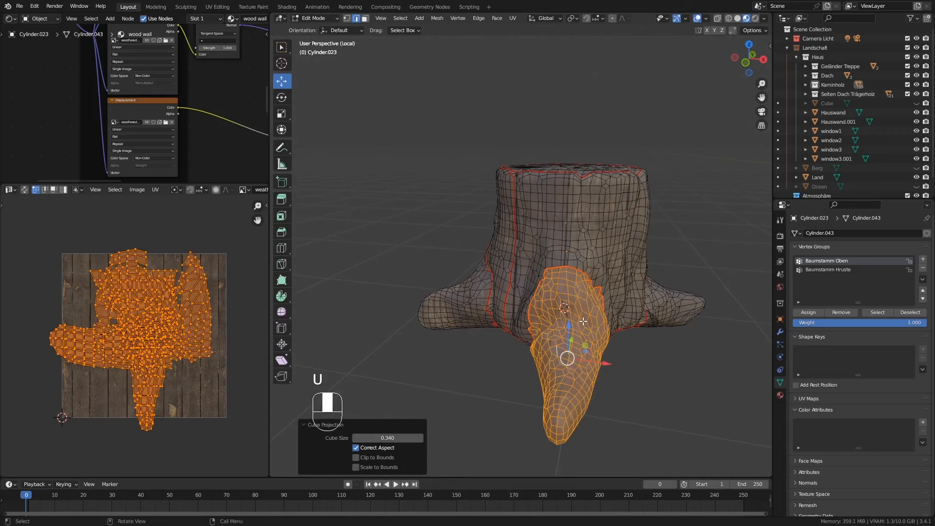
key(Tab)
middle_drag(585, 364, 597, 331)
key(Tab)
Step: Unwrap the selected front root and check its texture in Object Mode
key(u)
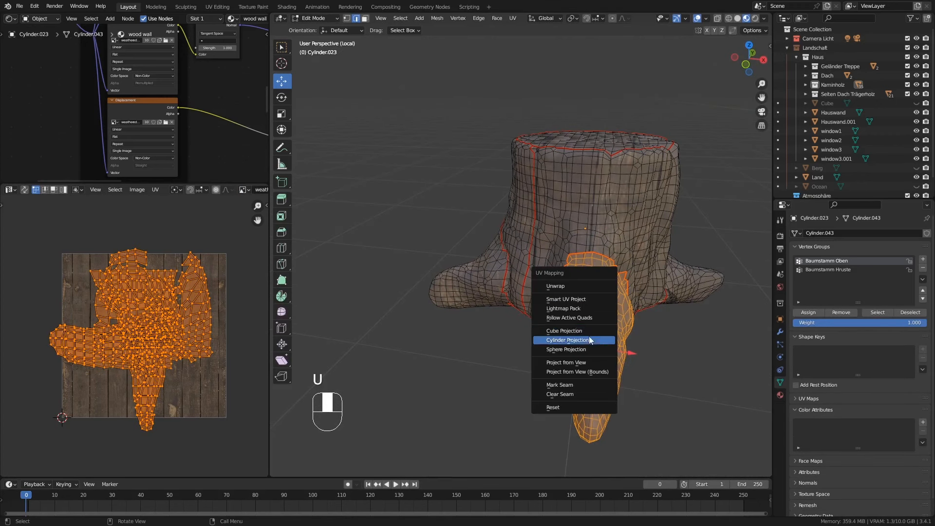
click(563, 286)
key(Tab)
middle_drag(609, 327, 536, 341)
key(Tab)
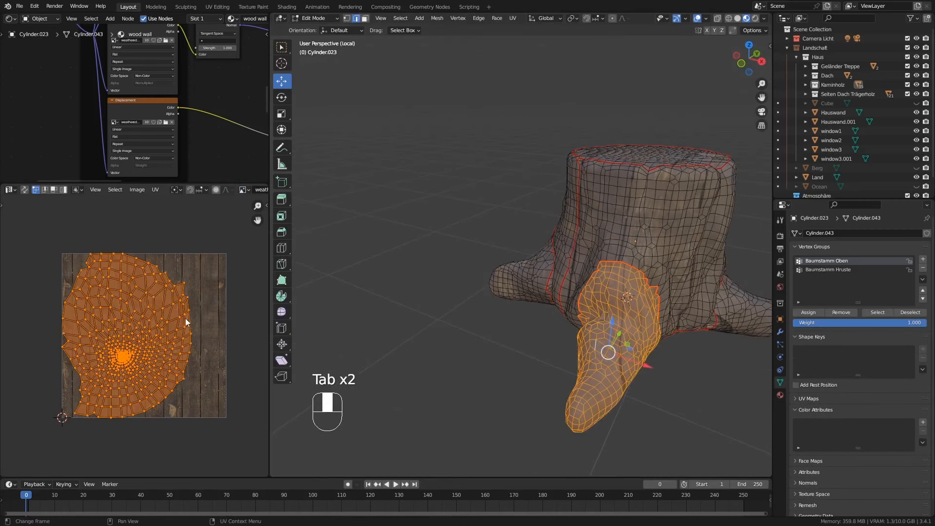
Step: Scale the front root's UV island down to less than half its size and check the texture
key(s)
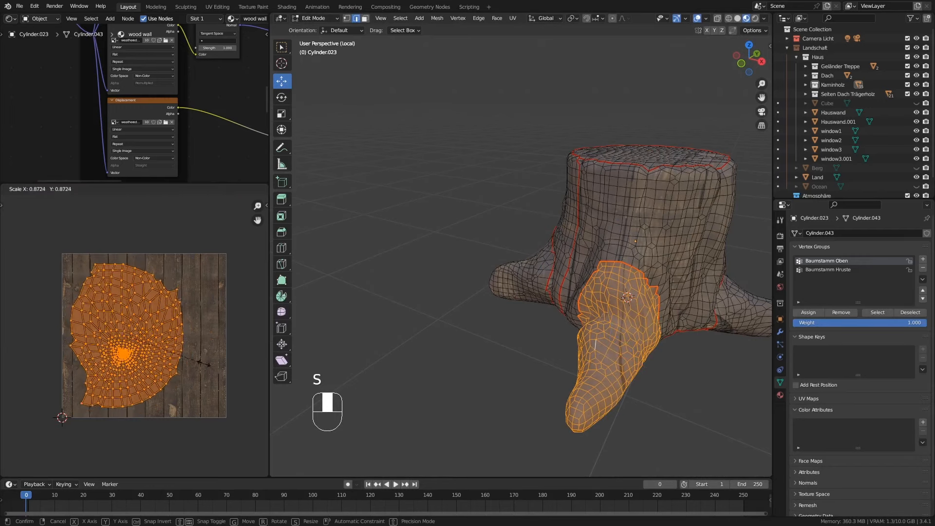
click(178, 355)
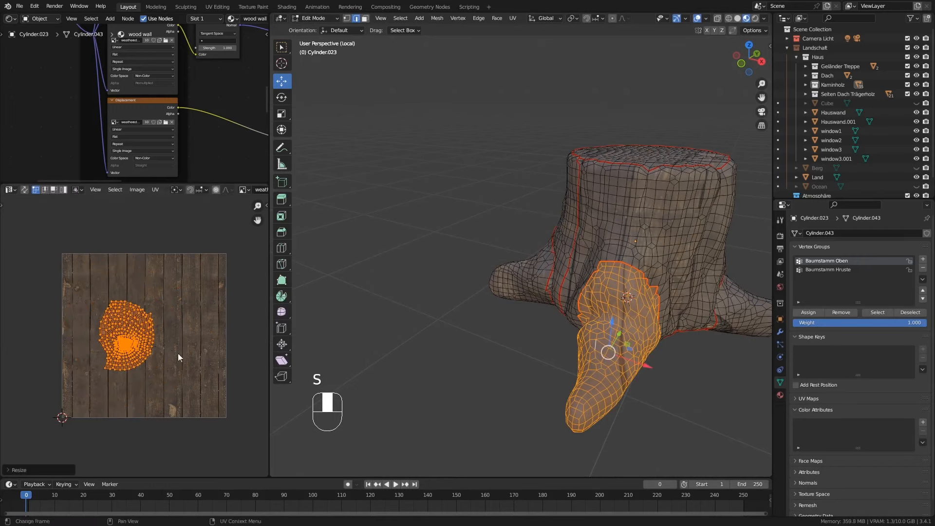
key(Tab)
middle_drag(633, 338, 612, 328)
Step: Select the linked section of the root next to the trunk's vertical seam, unwrap it and check its texture
key(Tab)
click(571, 314)
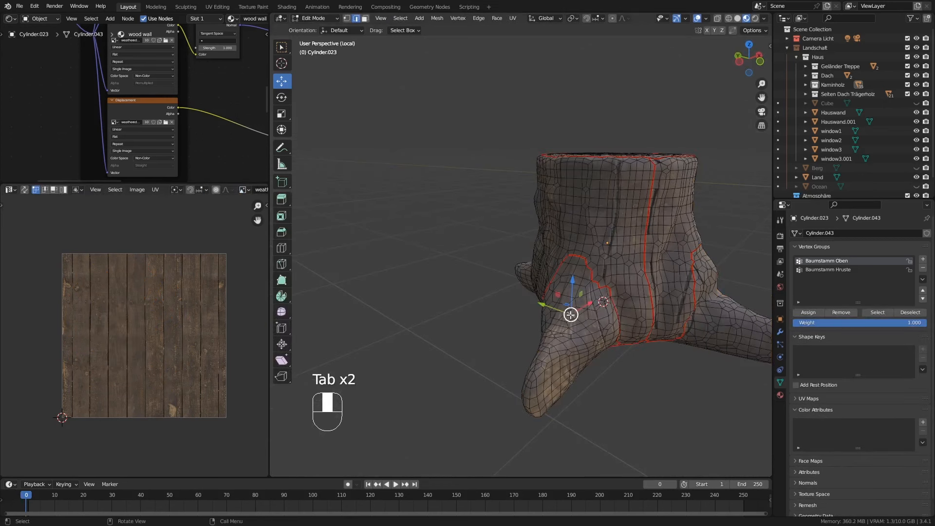
key(l)
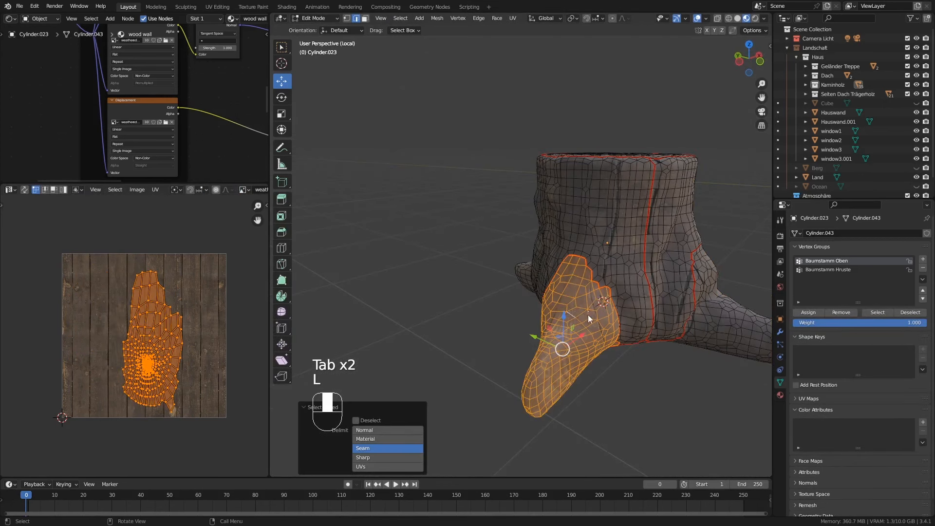
key(u)
click(588, 315)
key(Tab)
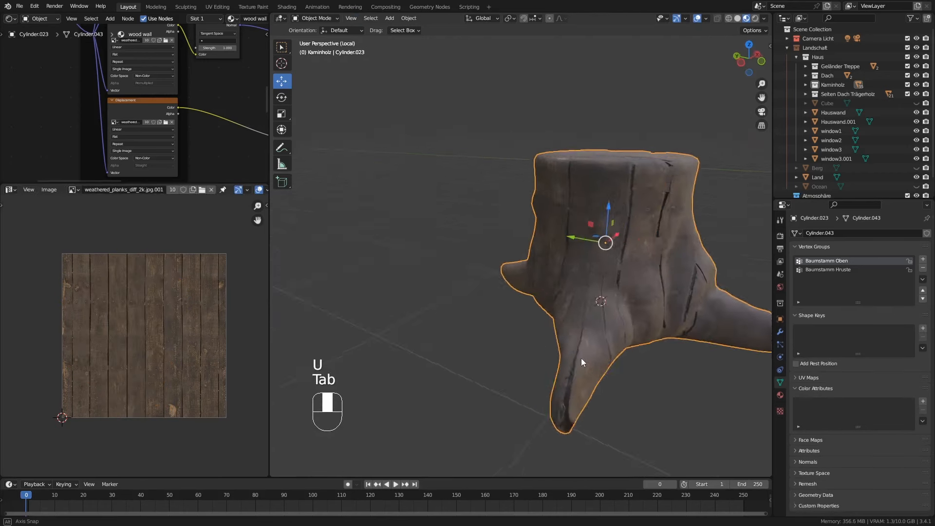
middle_drag(580, 358, 594, 338)
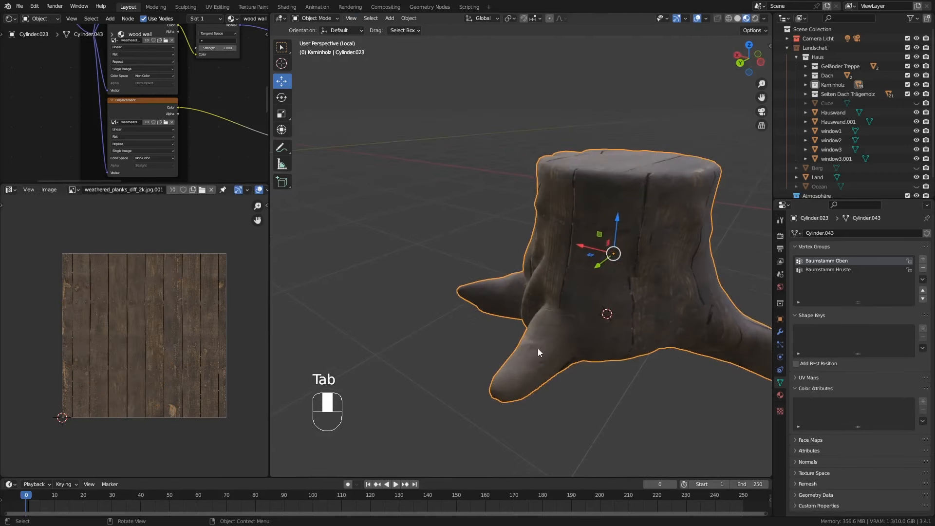
Step: Clear the selection, then select the short root on the stump's far side, unwrap it and check its texture
key(Tab)
key(alt+a)
key(l)
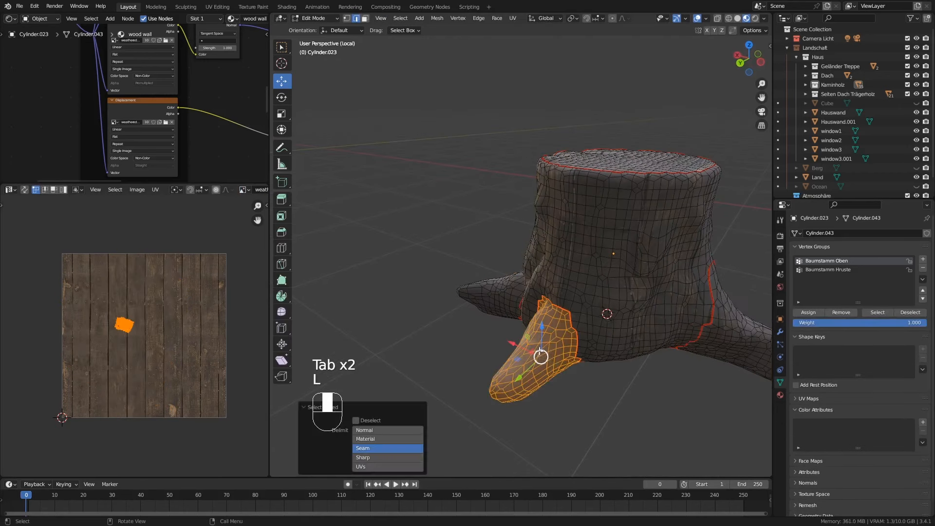
key(u)
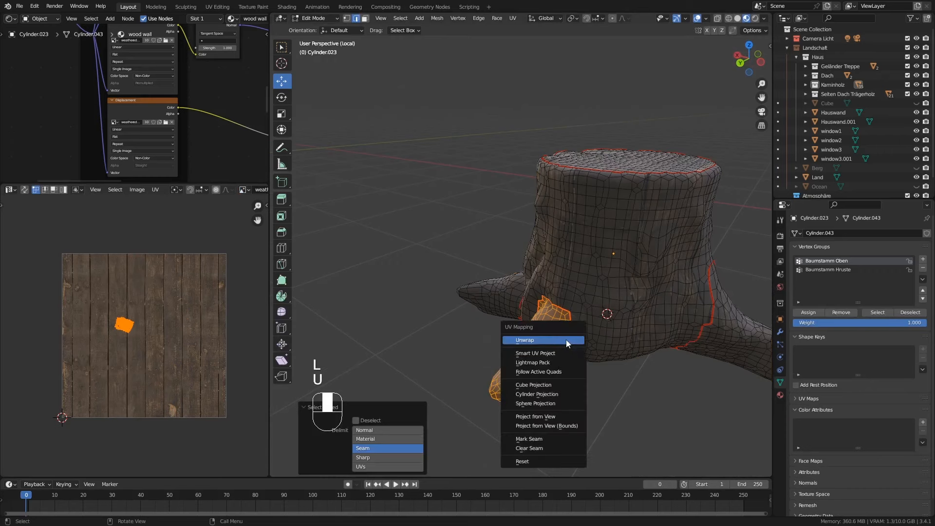
click(566, 340)
key(Tab)
middle_drag(438, 354, 620, 351)
Step: Select the remaining root's linked section, unwrap it and check how the wood grain runs along it
key(Tab)
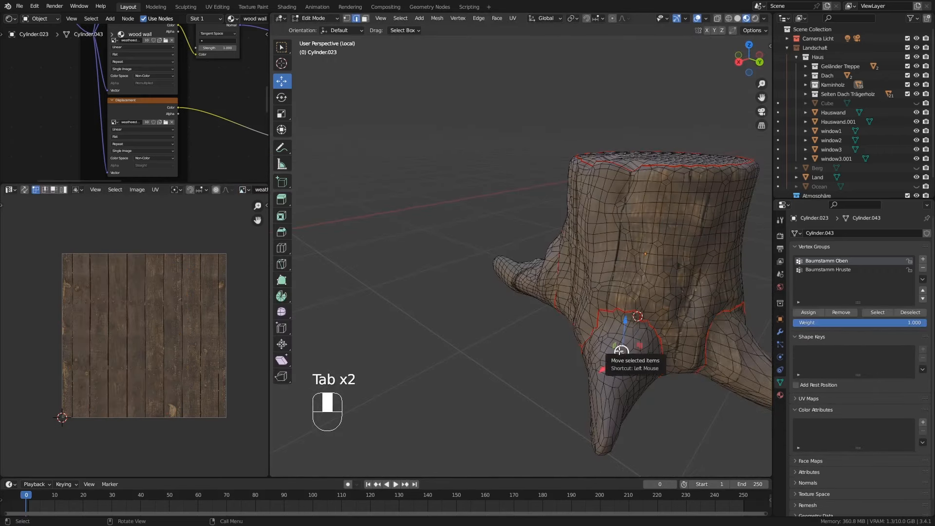
key(l)
key(u)
click(623, 343)
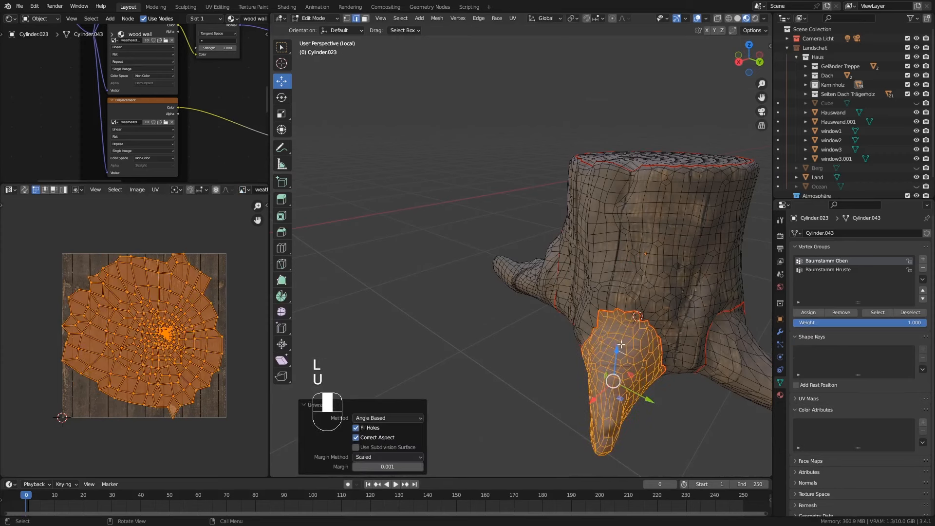
key(Tab)
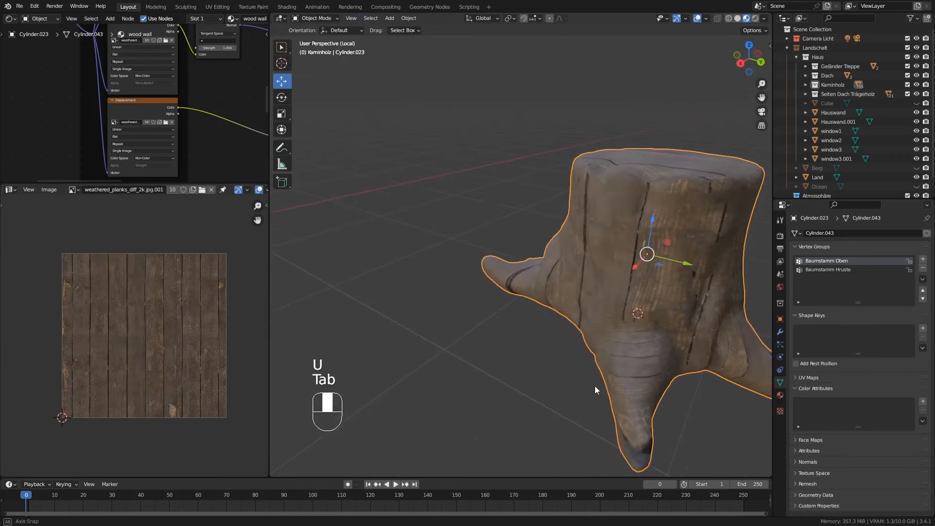
Step: Rotate the remaining root's UV island clockwise by roughly a quarter turn and check the grain direction
key(Tab)
middle_drag(595, 386, 630, 372)
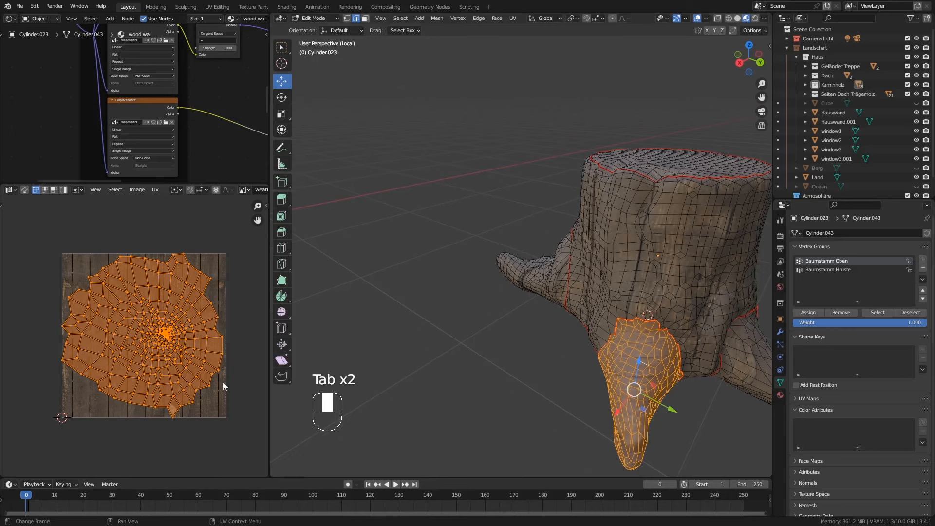
key(r)
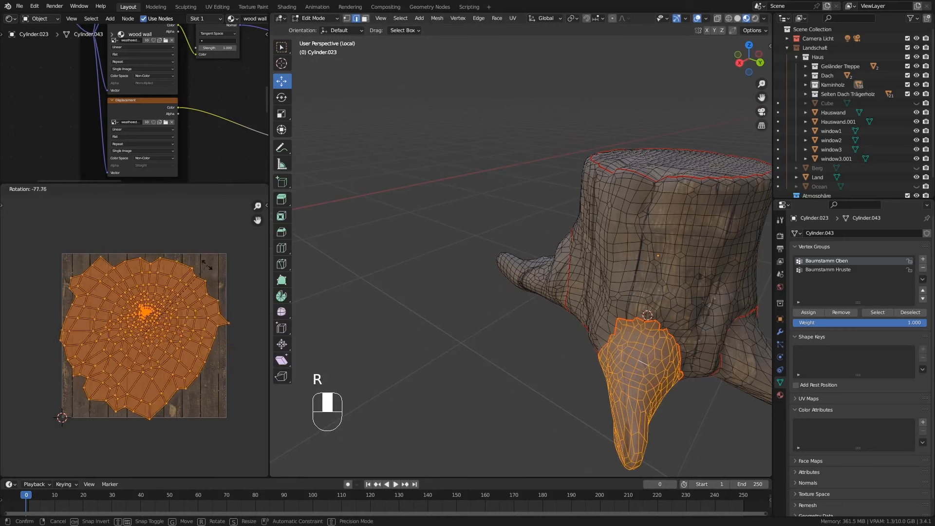
click(182, 255)
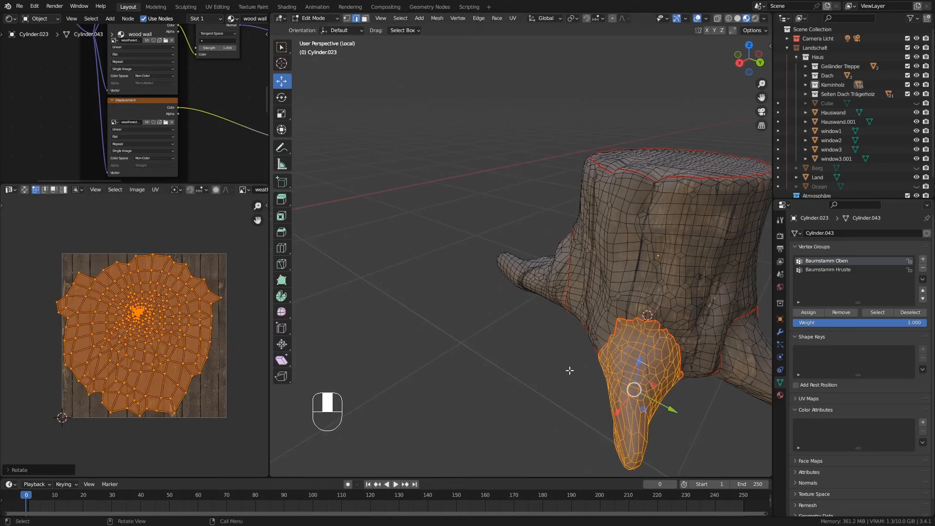
key(Tab)
middle_drag(569, 370, 618, 326)
Step: Select the front root's linked section, enlarge its UV island and shift it slightly on the wood texture, then check the stump
key(Tab)
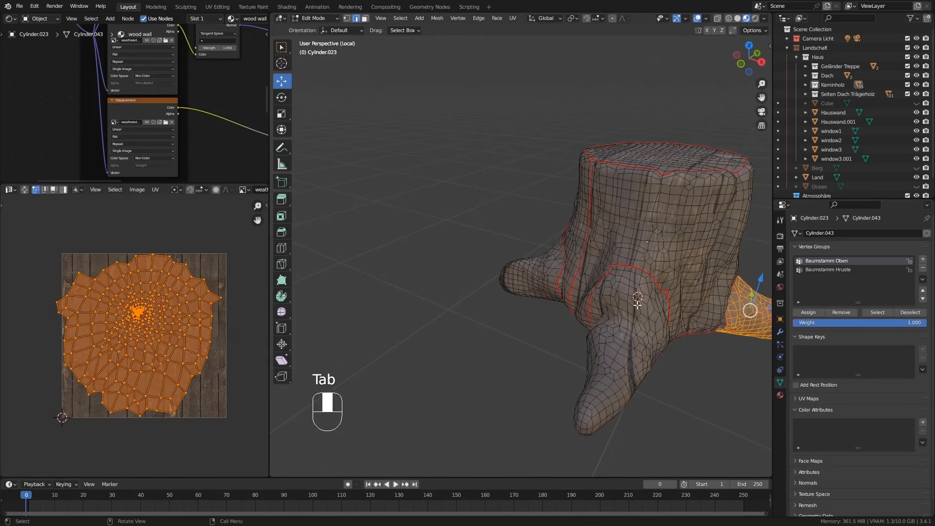
key(l)
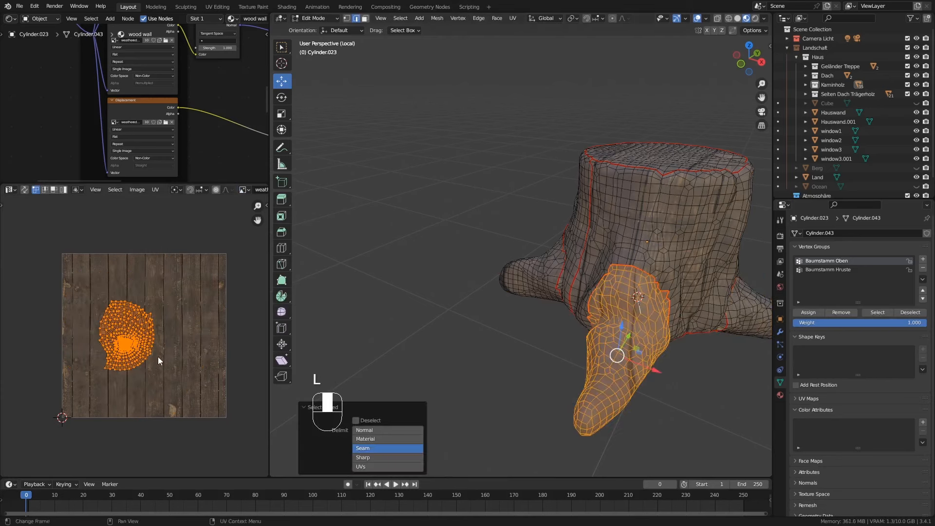
key(s)
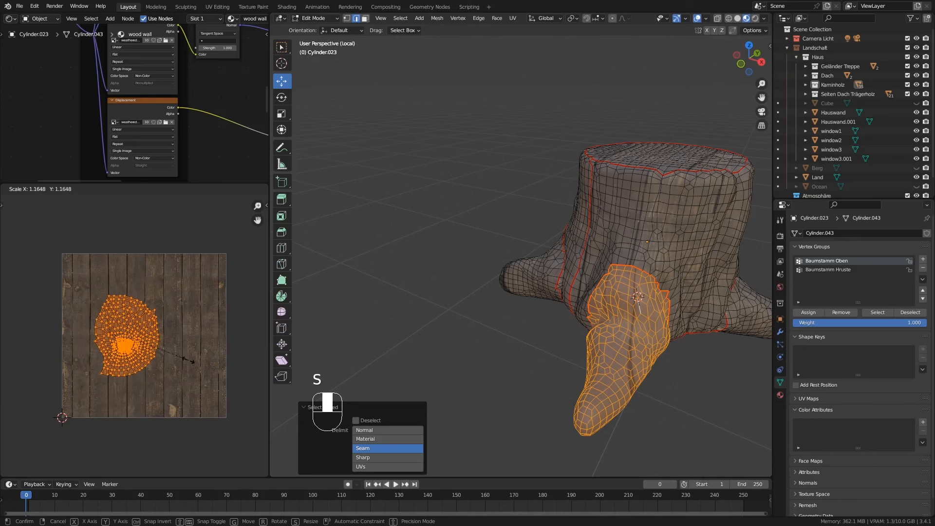
click(180, 362)
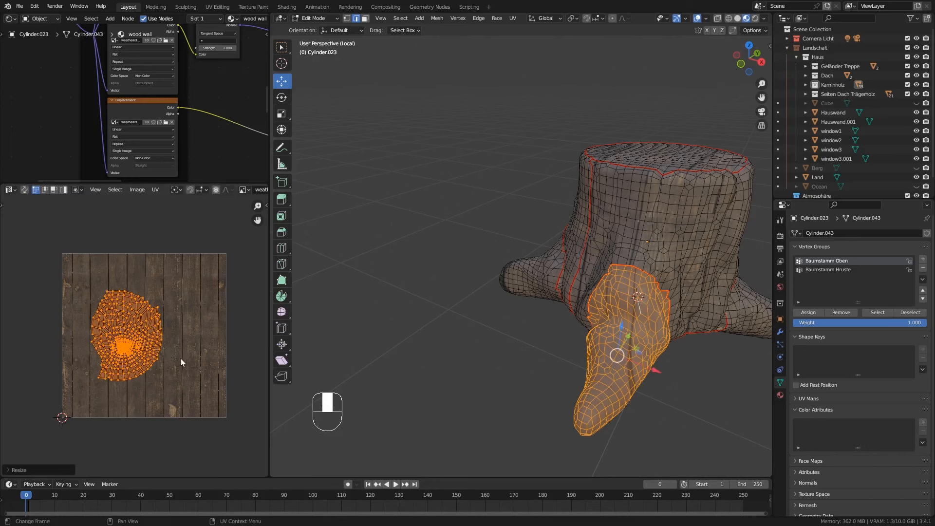
key(g)
key(shift)
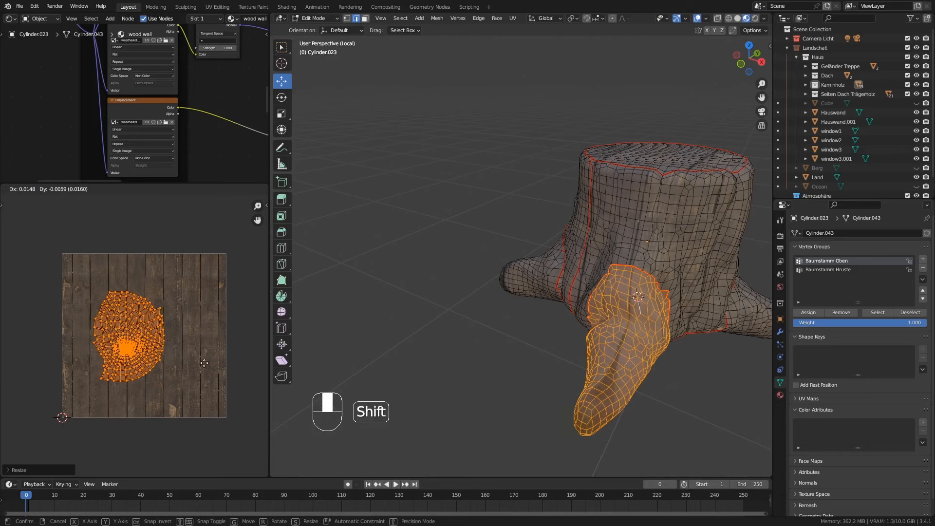
click(226, 375)
key(Tab)
middle_drag(620, 356, 594, 265)
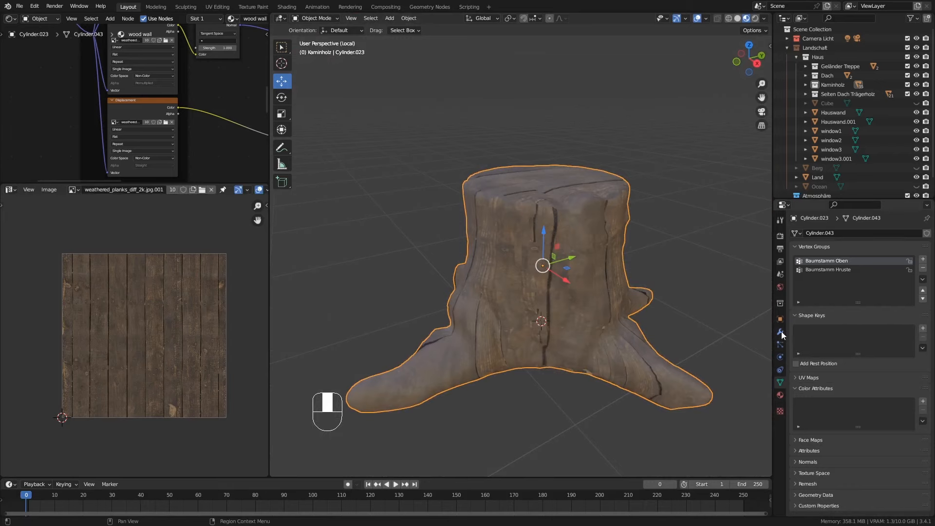
Step: Add a second material slot to the stump and create a new material in it named "tree inner"
click(780, 396)
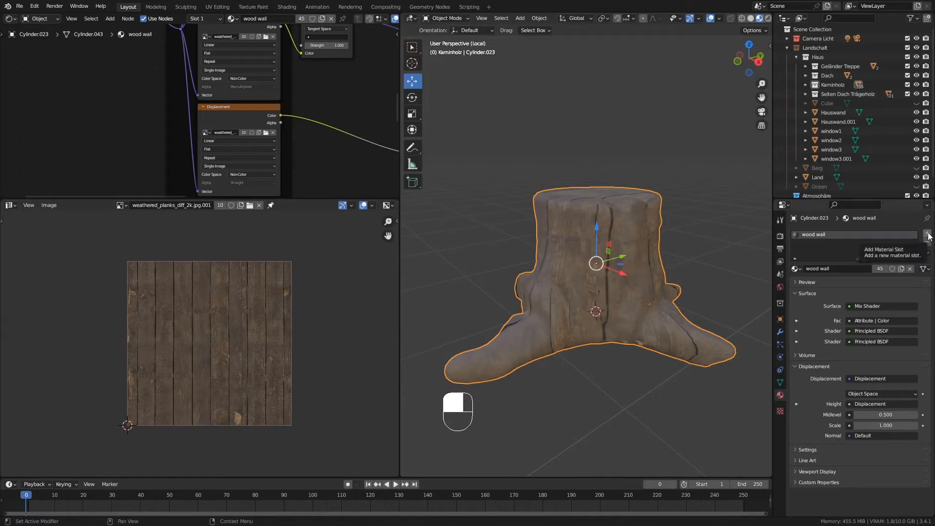
click(927, 234)
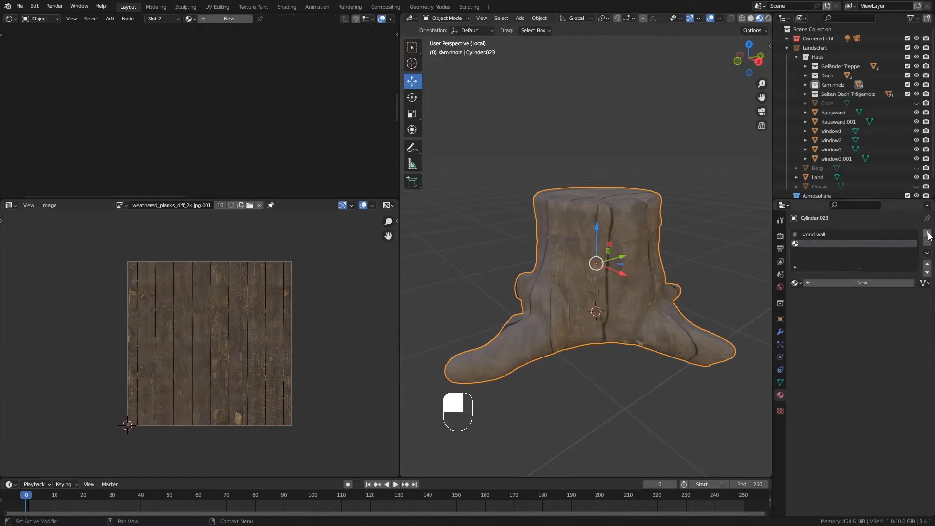
click(851, 283)
click(845, 283)
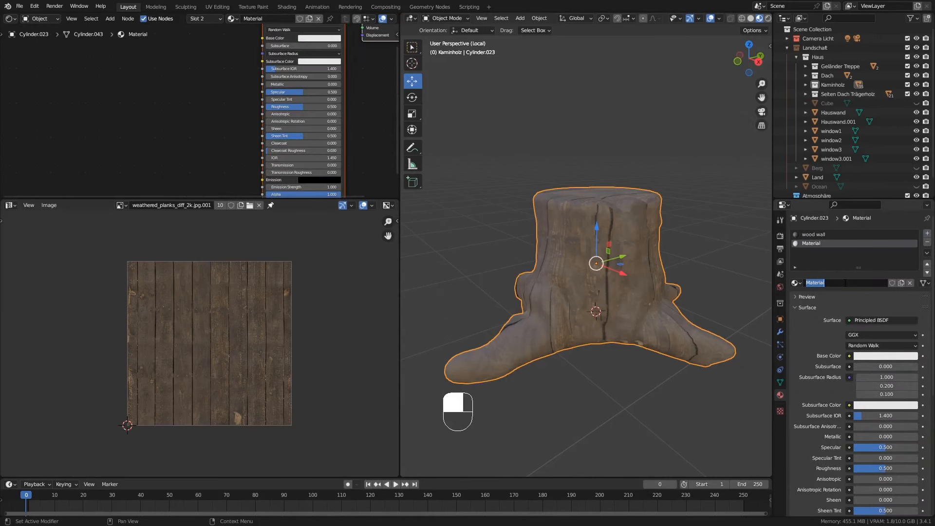
text(tree Inner)
key(Return)
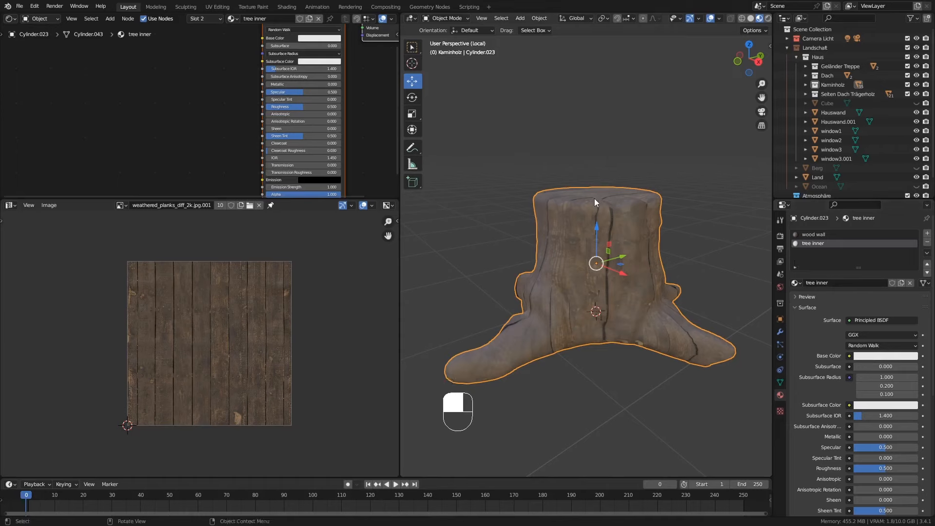
Step: Enlarge the Shader Editor and add an Image Texture node to the tree inner material
mouse_move(594, 197)
middle_down()
mouse_move(598, 206)
mouse_move(611, 191)
middle_up()
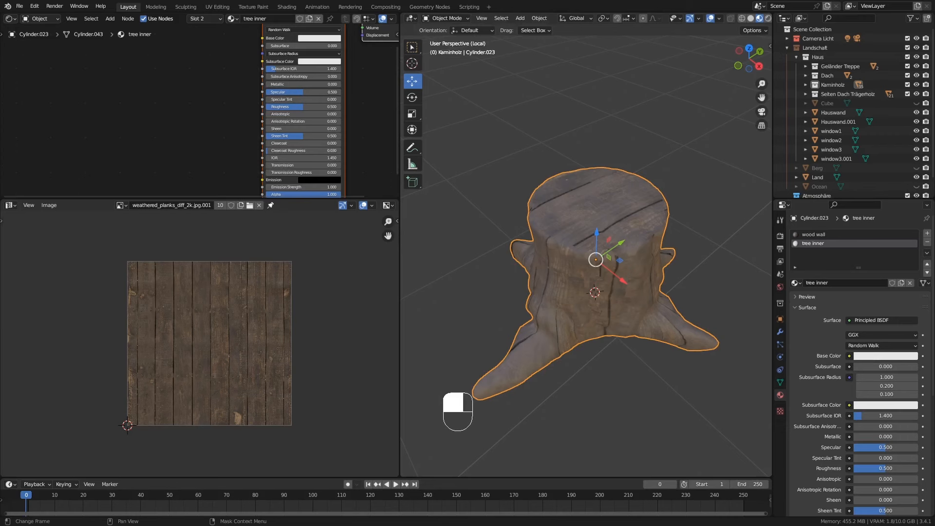
drag(0, 146, 320, 1)
drag(197, 196, 196, 299)
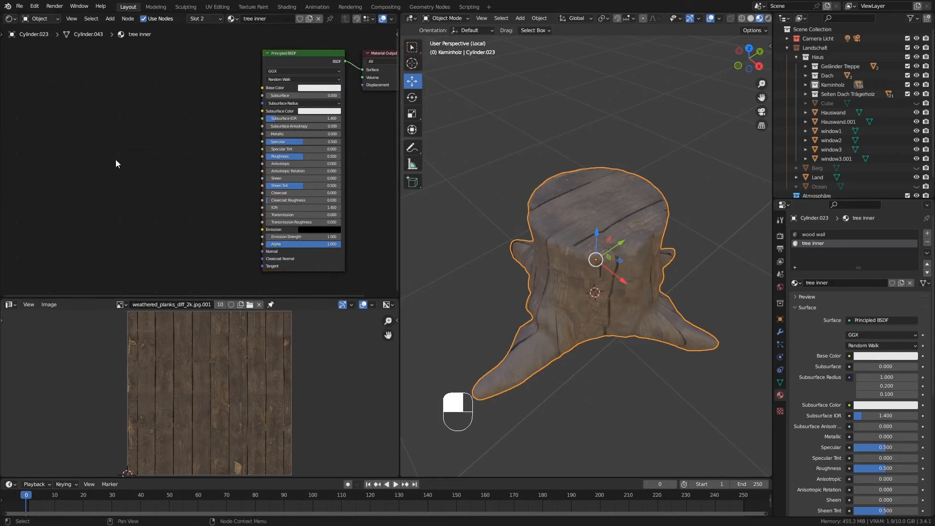
key(shift+a)
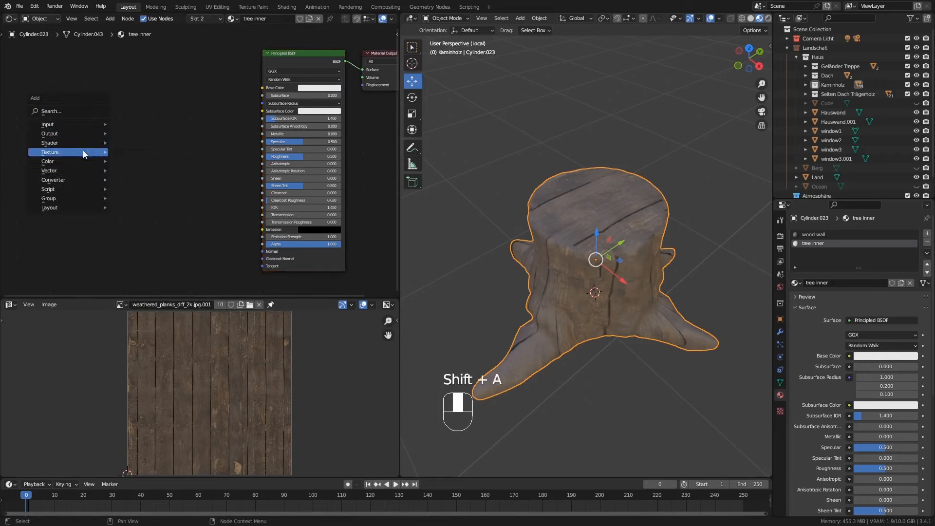
mouse_move(83, 151)
click(161, 220)
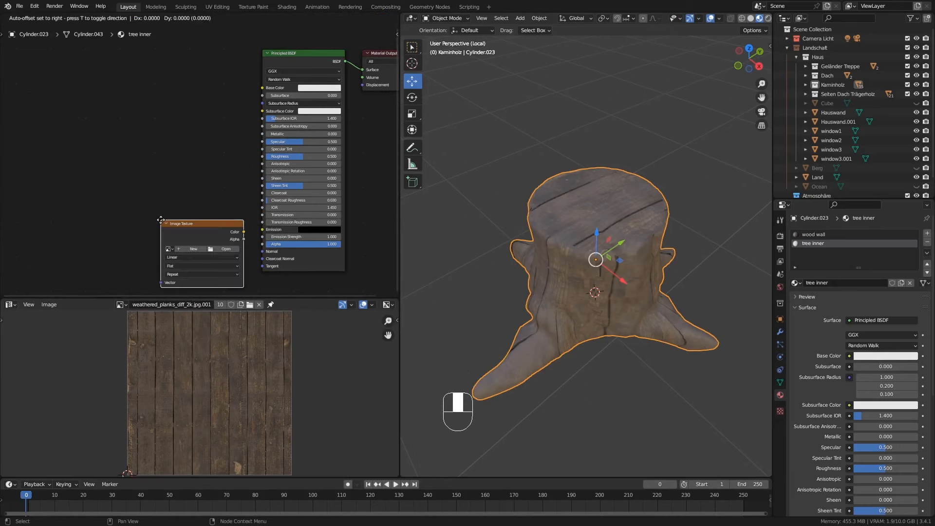
Step: Load tree-73363_1920.jpg from Texturen\Holz\textures into the Image Texture node and link its Color to the Principled BSDF's Base Color
click(182, 105)
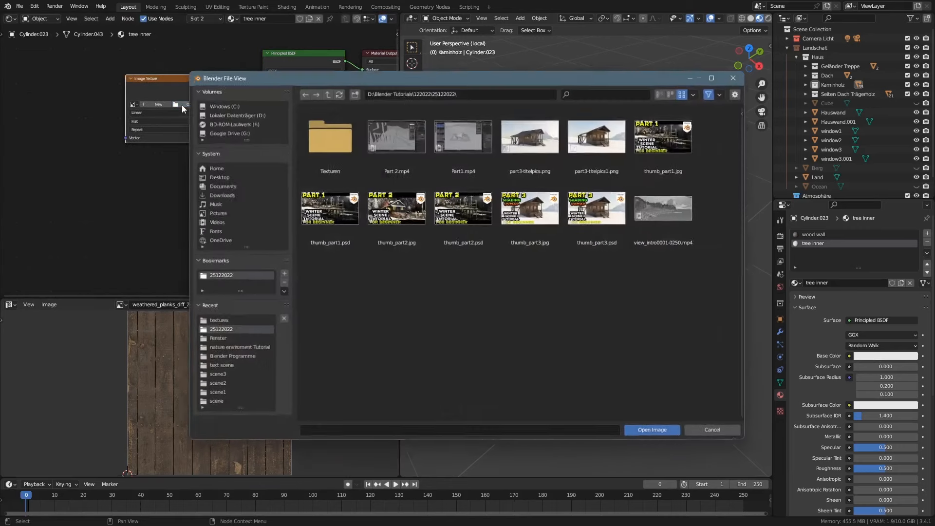
double_click(332, 138)
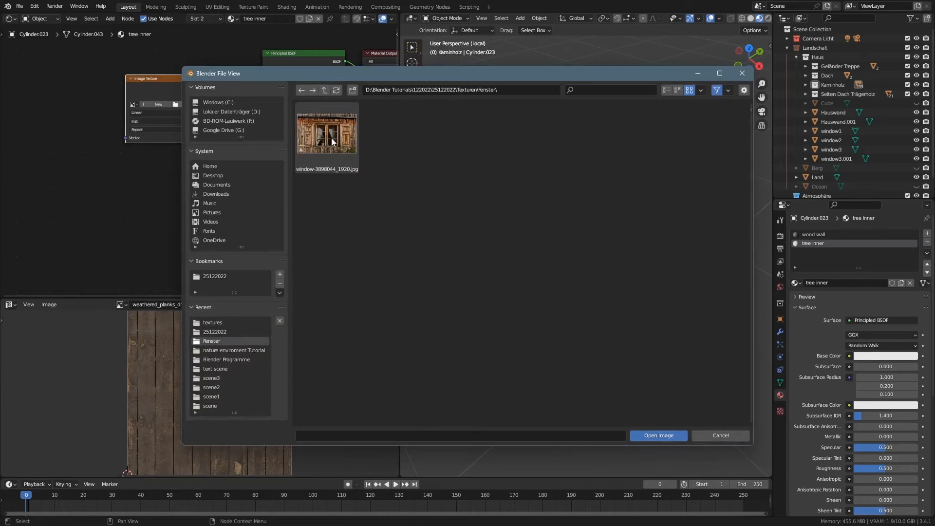
click(324, 90)
double_click(391, 139)
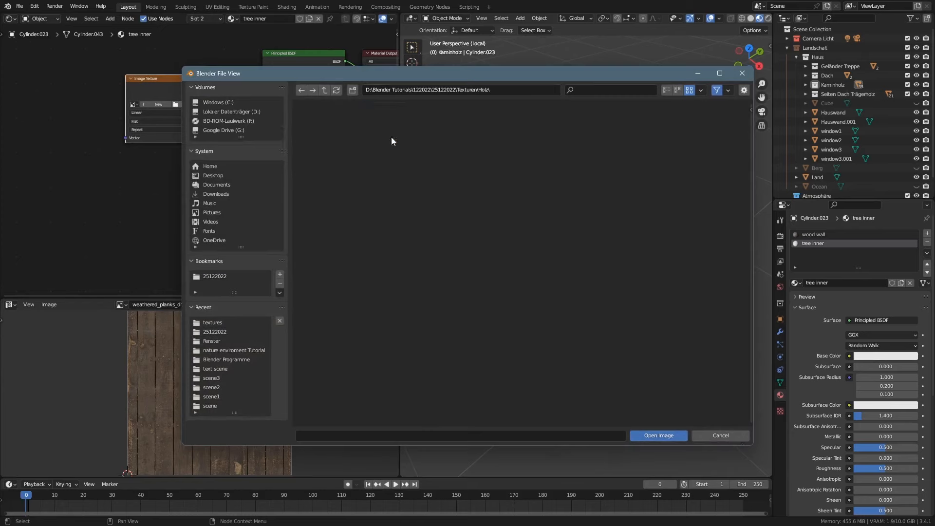
double_click(327, 134)
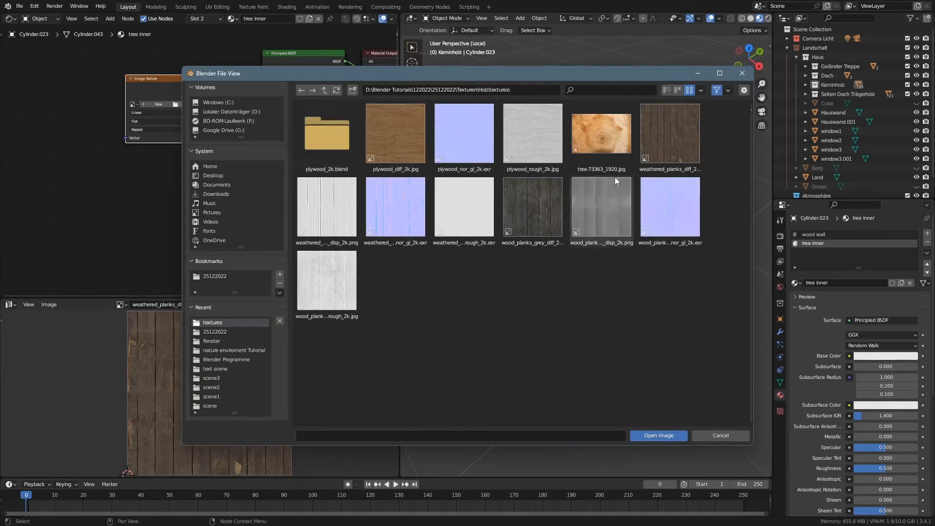
click(598, 141)
double_click(597, 135)
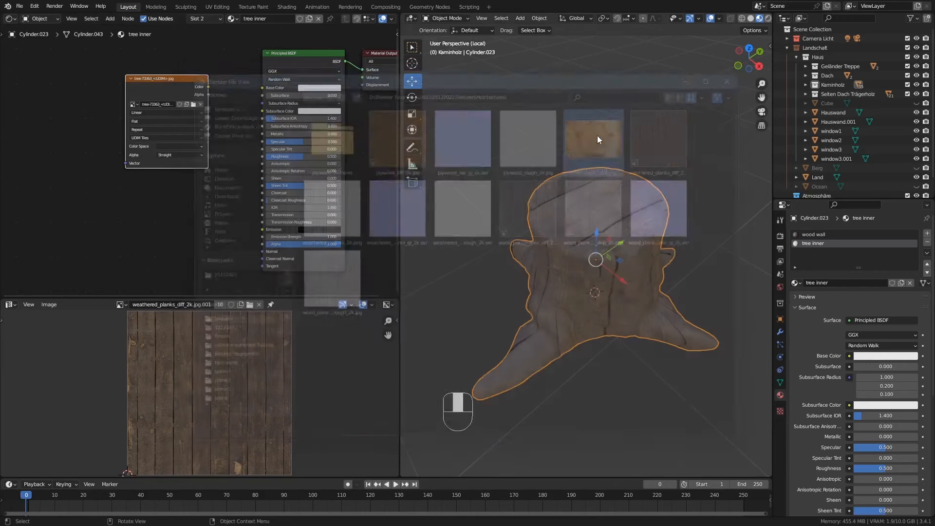
drag(208, 87, 262, 87)
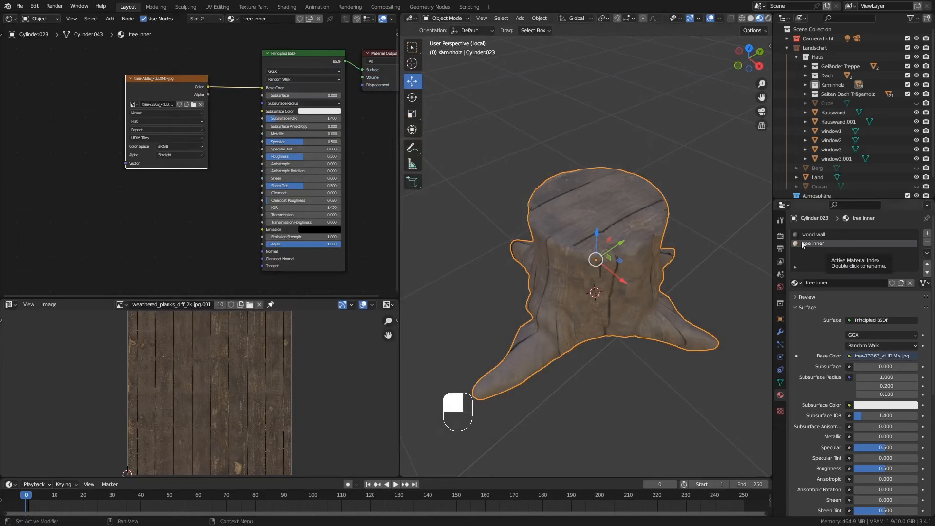
Step: Select the linked cut surface on top of the stump and assign the tree inner material to it
key(Tab)
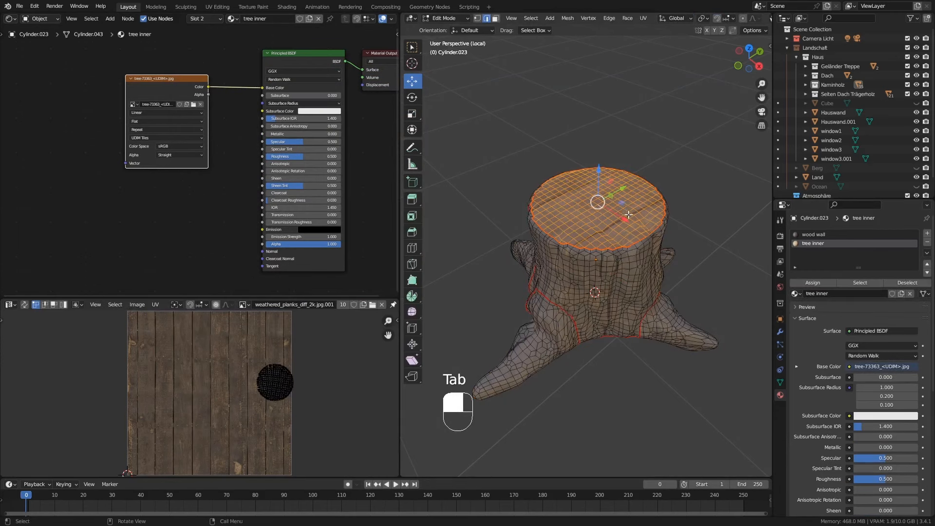
click(617, 211)
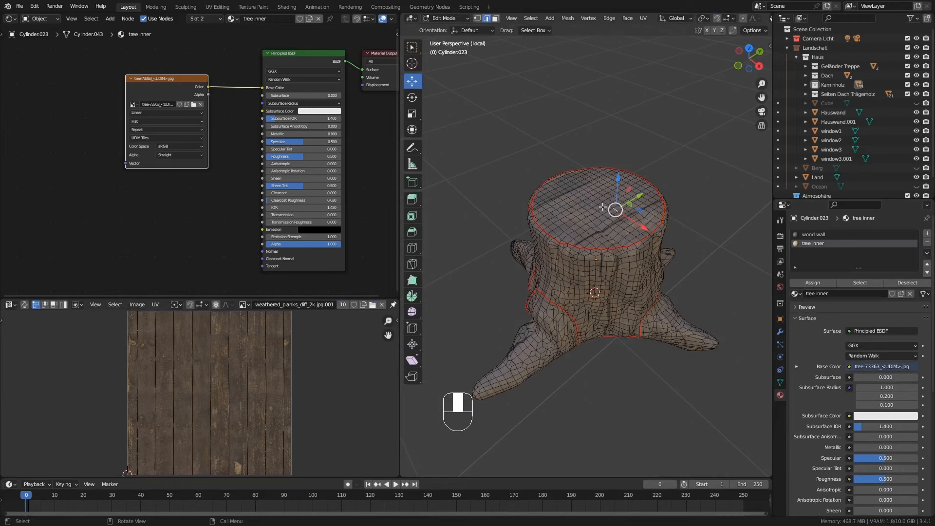
key(l)
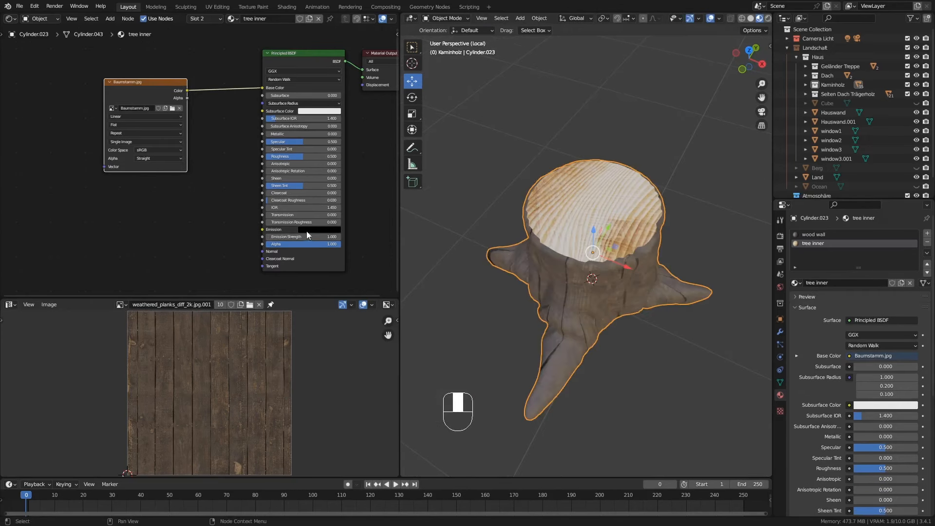
Step: Enlarge the image editor and display Baumstamm.jpg in it
middle_drag(560, 253, 569, 254)
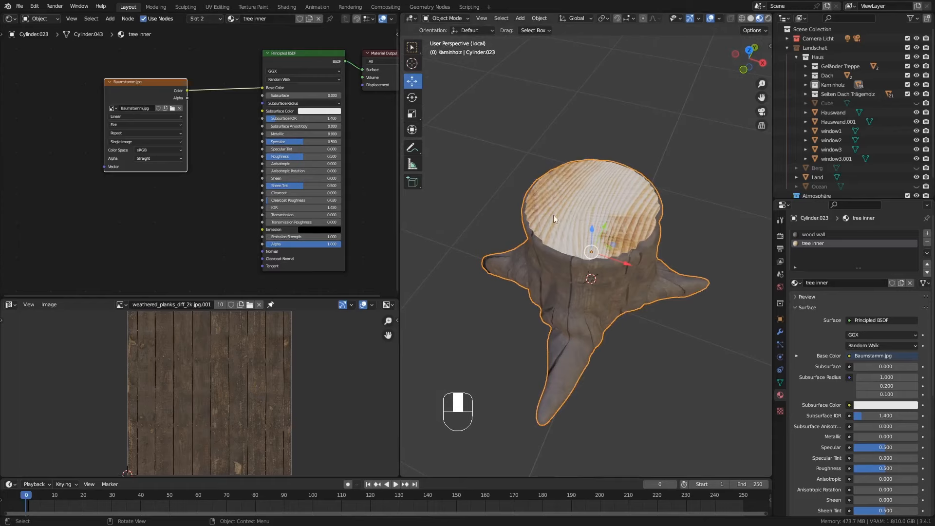
drag(147, 298, 153, 187)
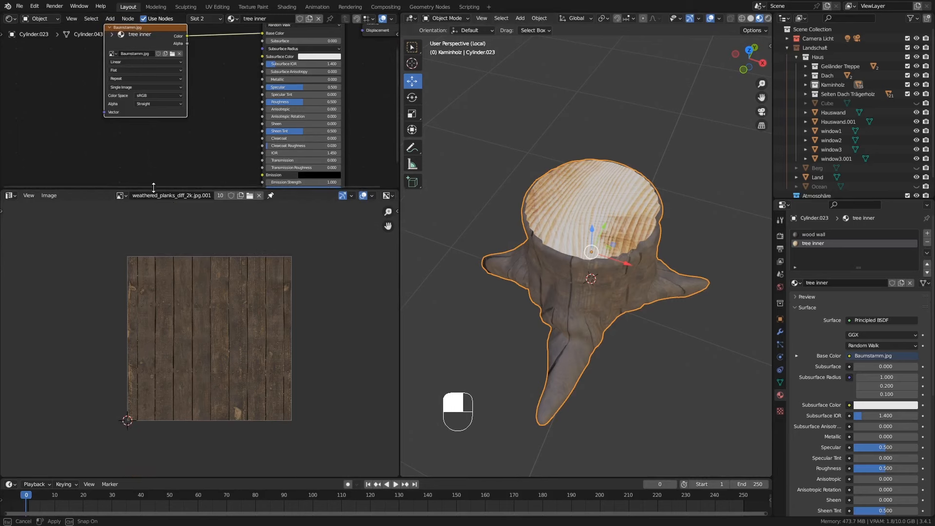
click(119, 195)
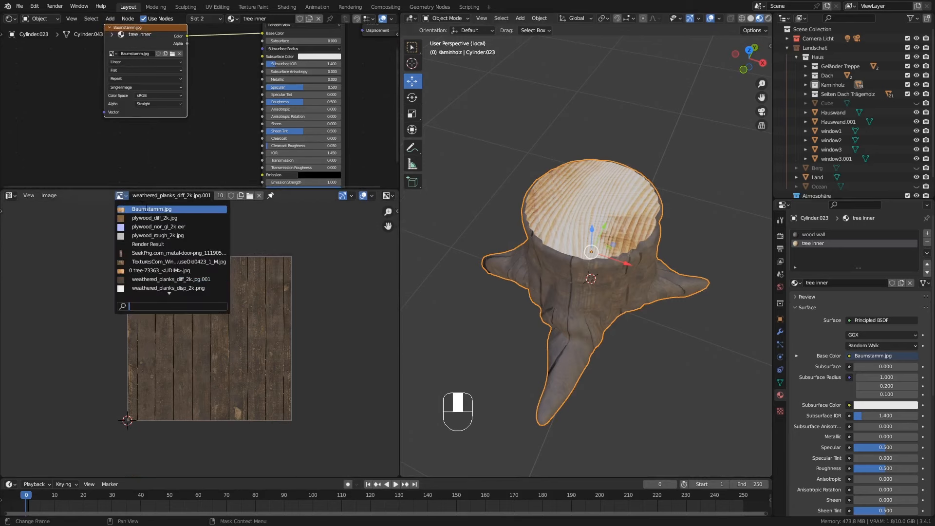
click(146, 209)
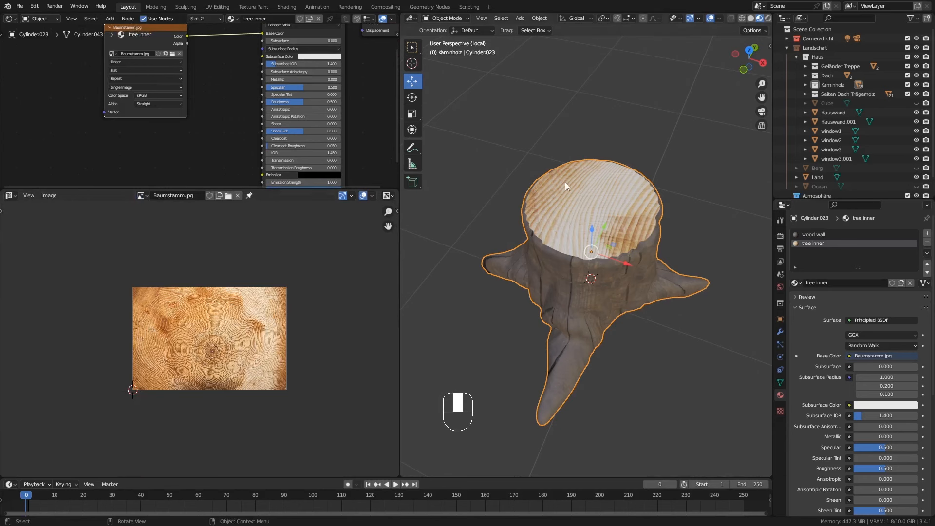
Step: Move the cut surface's UV island onto the centre of the growth rings and scale it up to about four times its size
key(Tab)
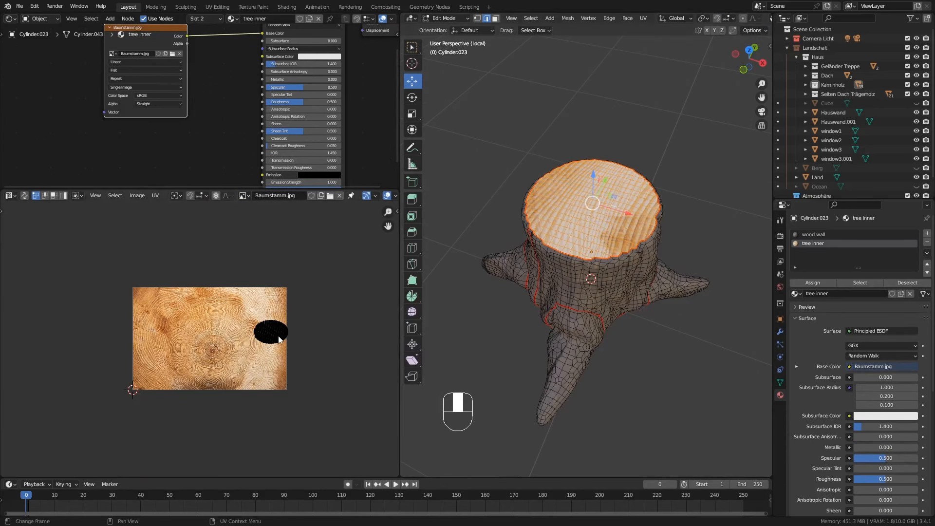
key(a)
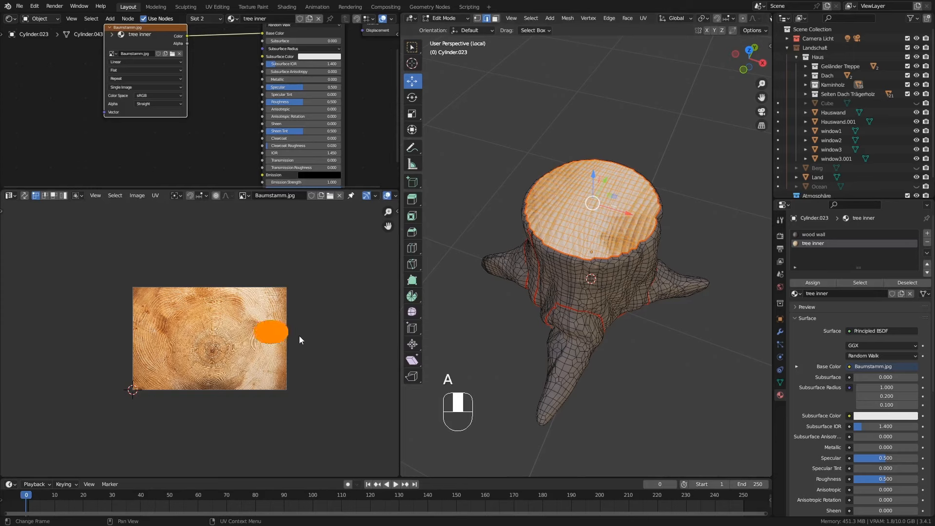
key(g)
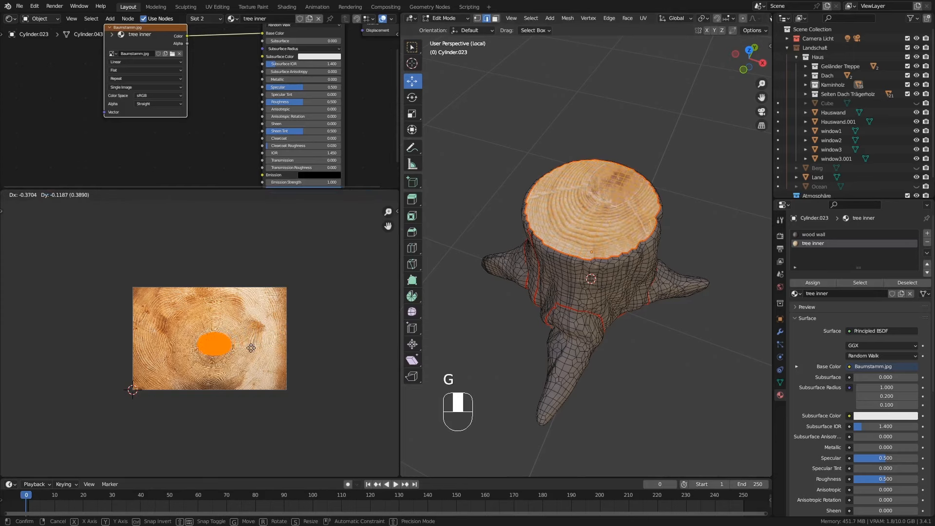
click(249, 347)
key(s)
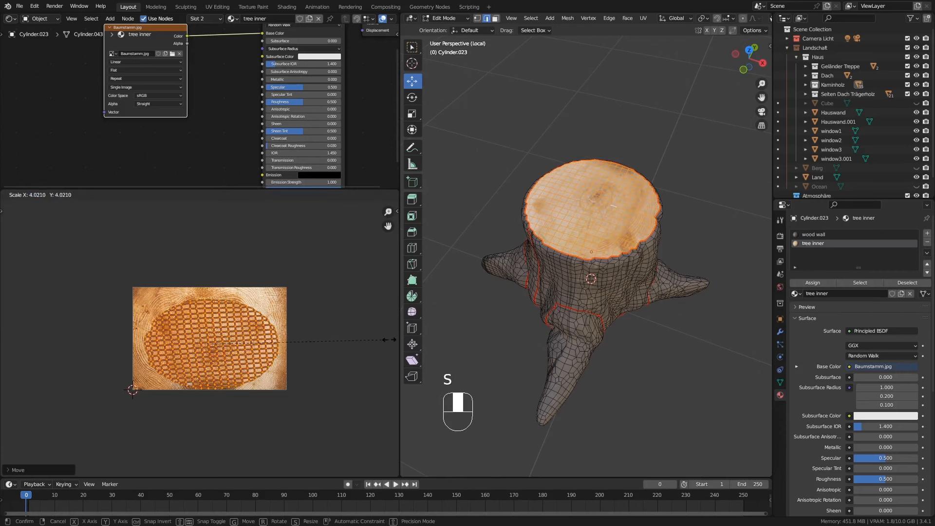
click(304, 354)
Step: Stretch the cut surface's UV island along Y by about 1.08 and nudge it upward to fit within the growth-ring image
scroll(232, 364, up, 3)
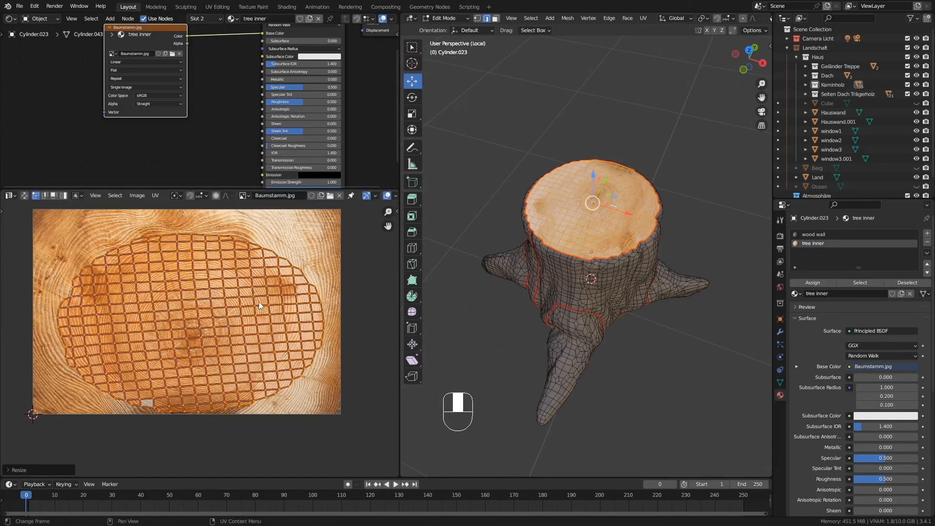
key(s)
key(y)
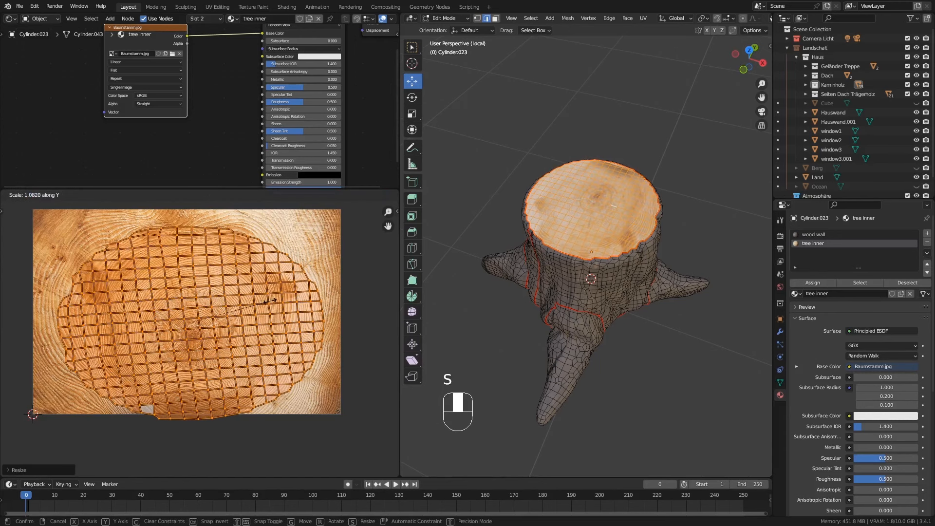
click(267, 300)
key(g)
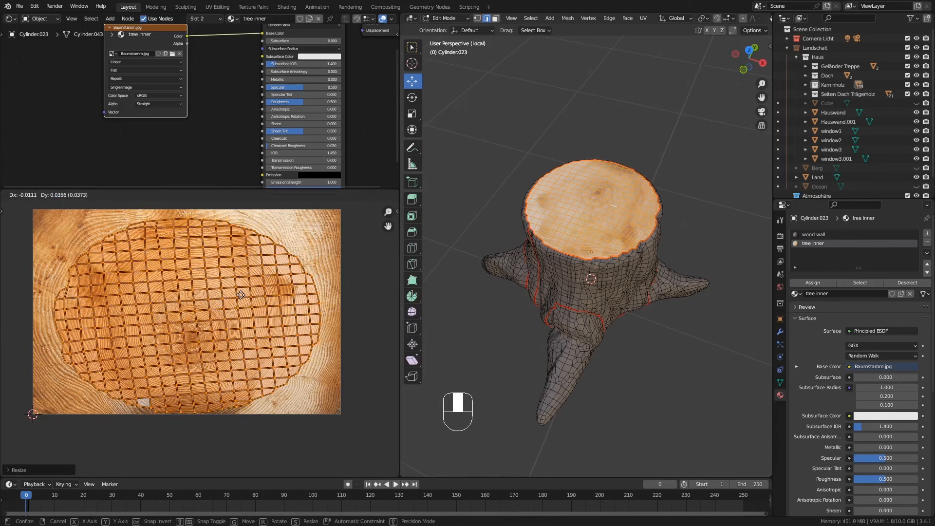
click(241, 295)
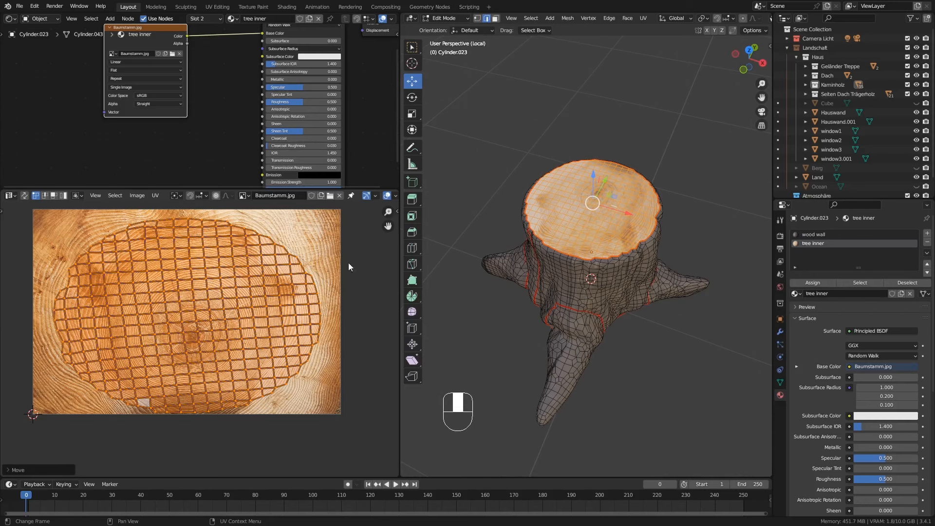
Step: Select the face loop around the outer rim of the stump's cut surface and extrude it about 0.003 m along its normal
key(Tab)
middle_drag(631, 247, 598, 221)
key(Tab)
click(496, 19)
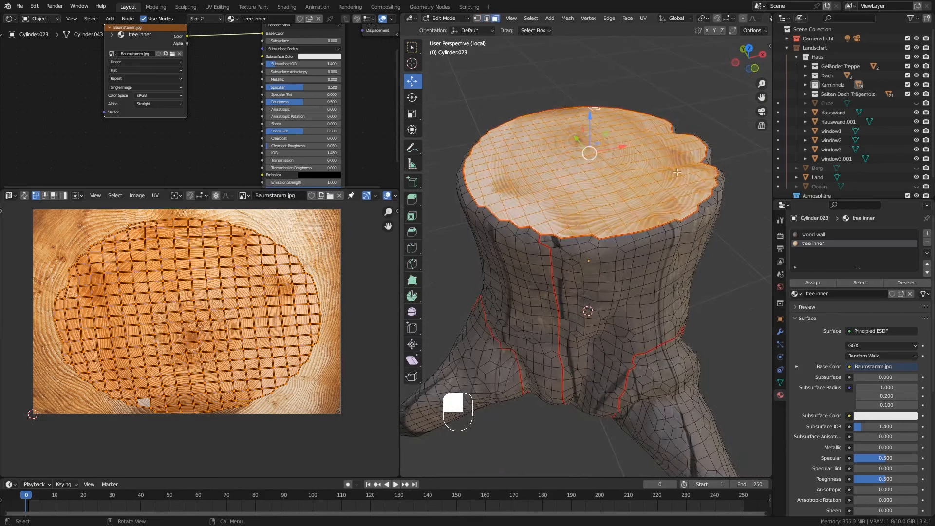
middle_drag(678, 172, 592, 202)
alt+click(670, 241)
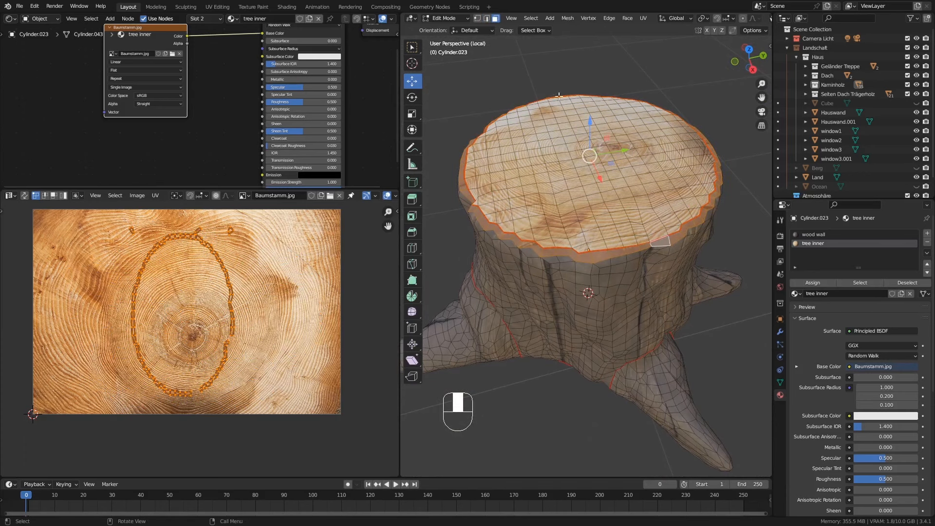
middle_drag(491, 163, 601, 117)
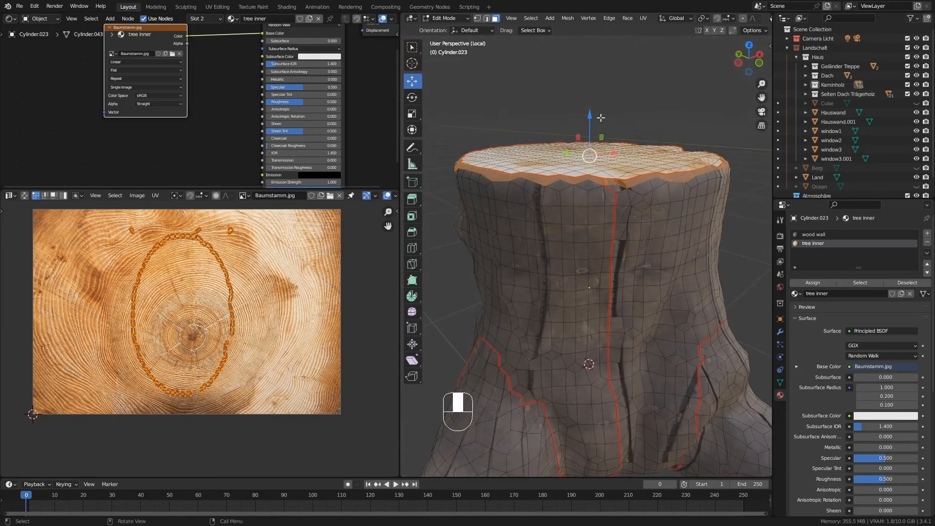
key(e)
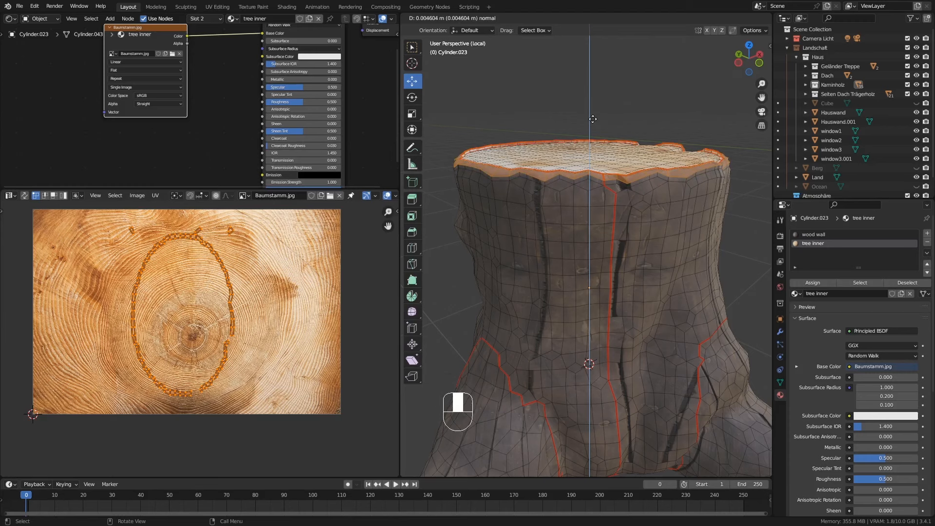
click(592, 118)
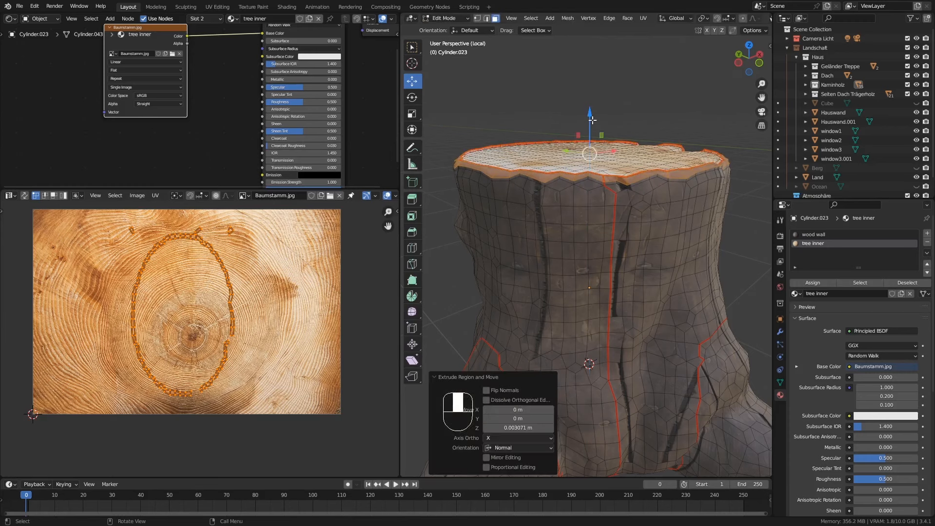
Step: Scale the extruded rim loop slightly outward so it overhangs the trunk
key(Tab)
middle_drag(657, 186, 709, 200)
key(Tab)
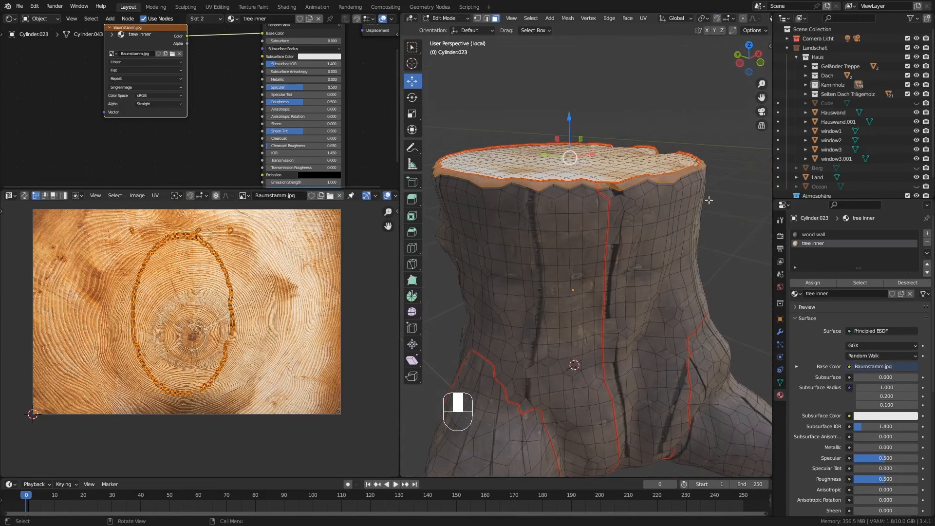
key(s)
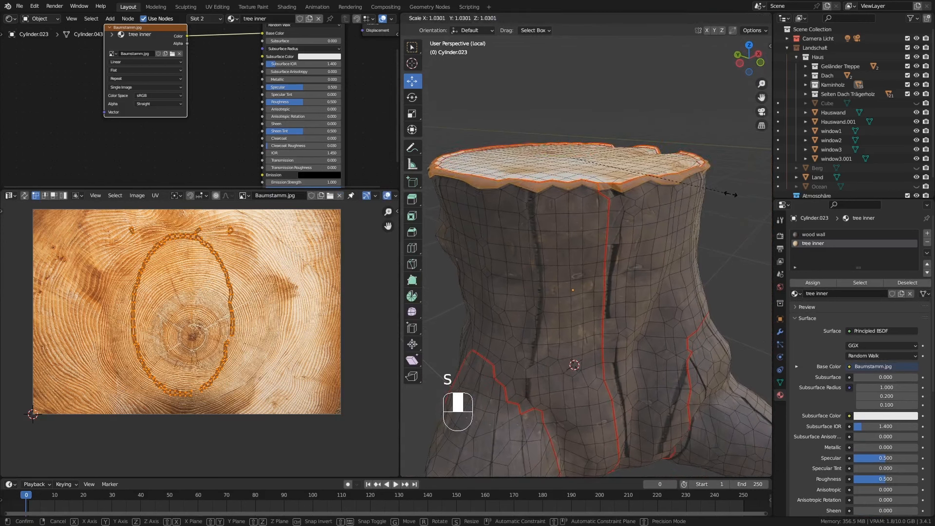
click(714, 202)
Step: Select the narrow inner face loop between the rim and the cut surface and assign the wood wall material to it
key(Tab)
middle_drag(669, 218, 706, 206)
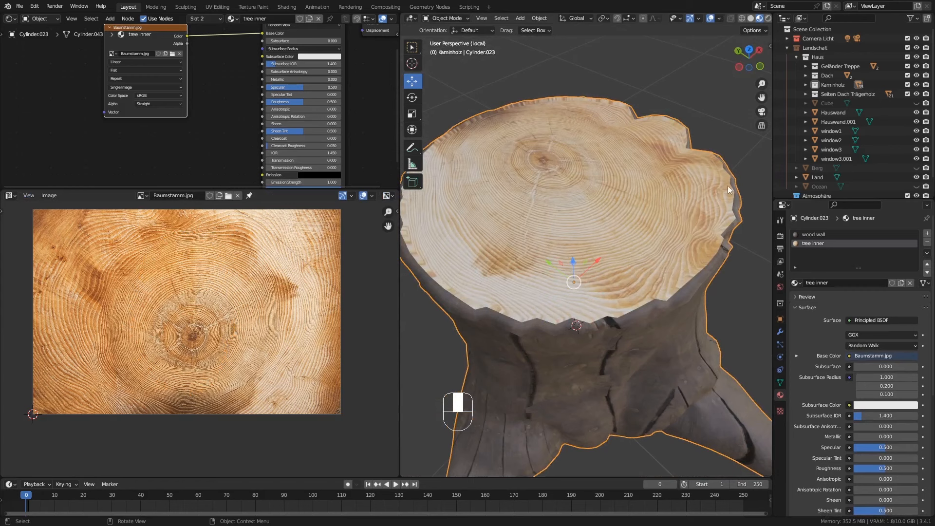
ctrl+middle_drag(728, 160, 723, 155)
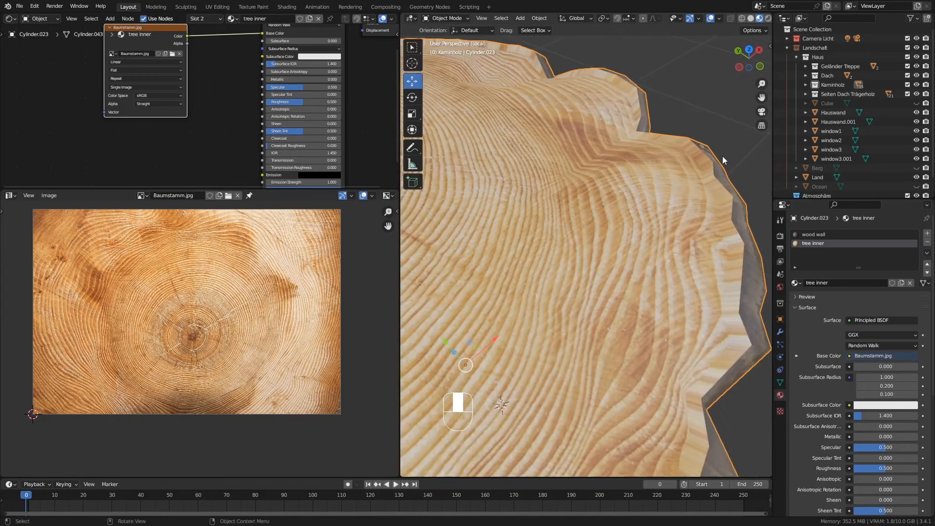
key(Tab)
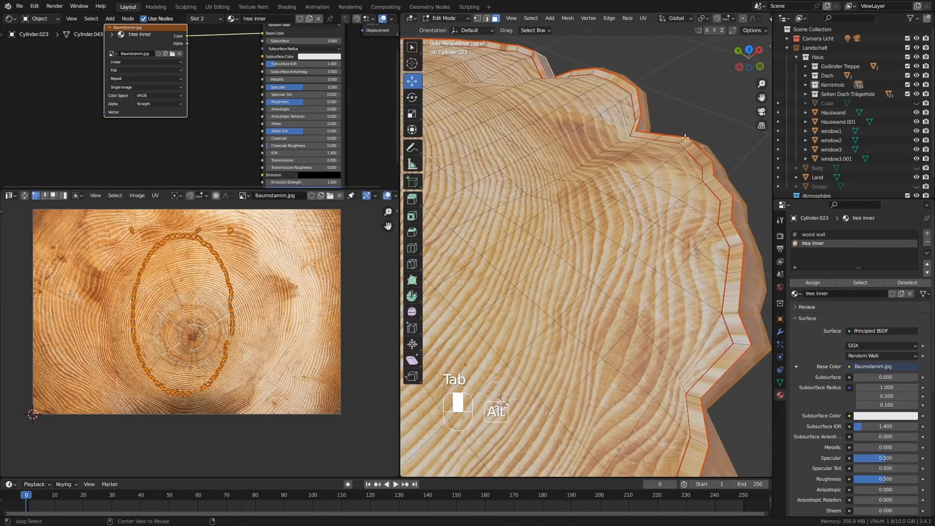
alt+click(726, 200)
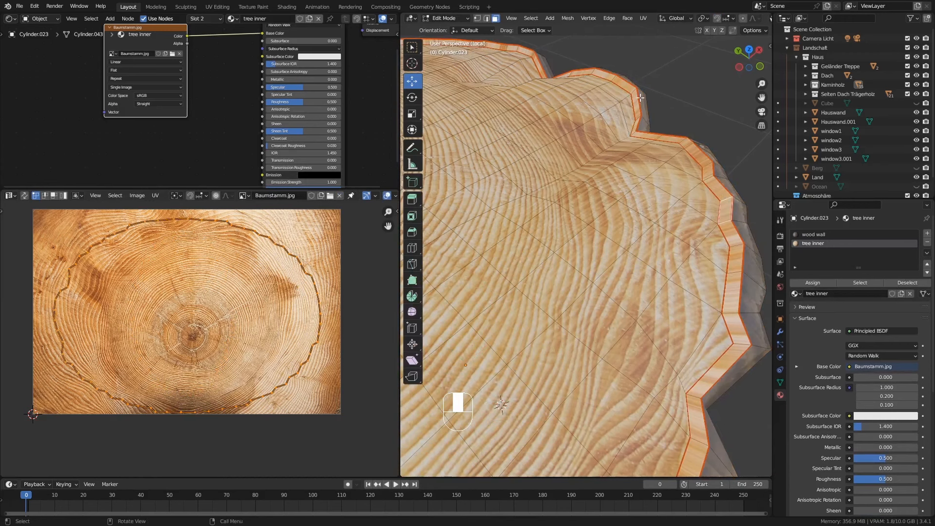
click(814, 235)
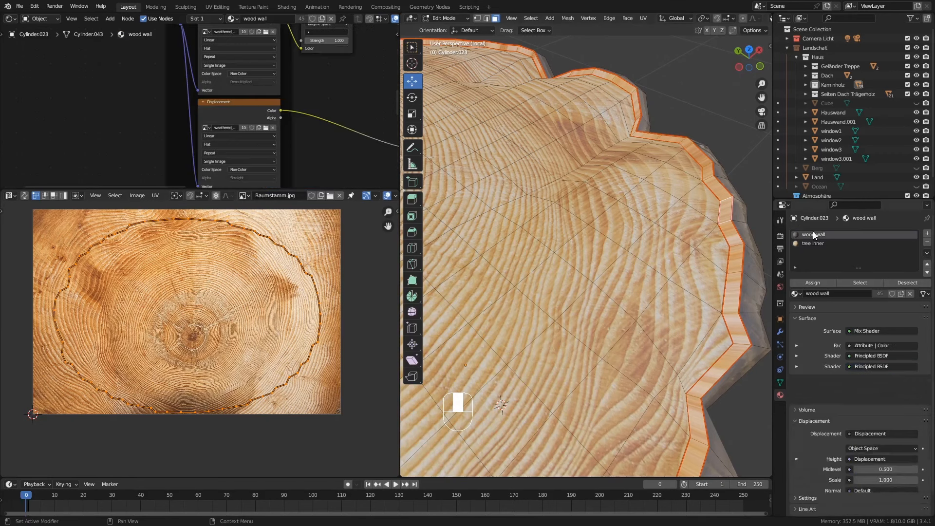
click(816, 282)
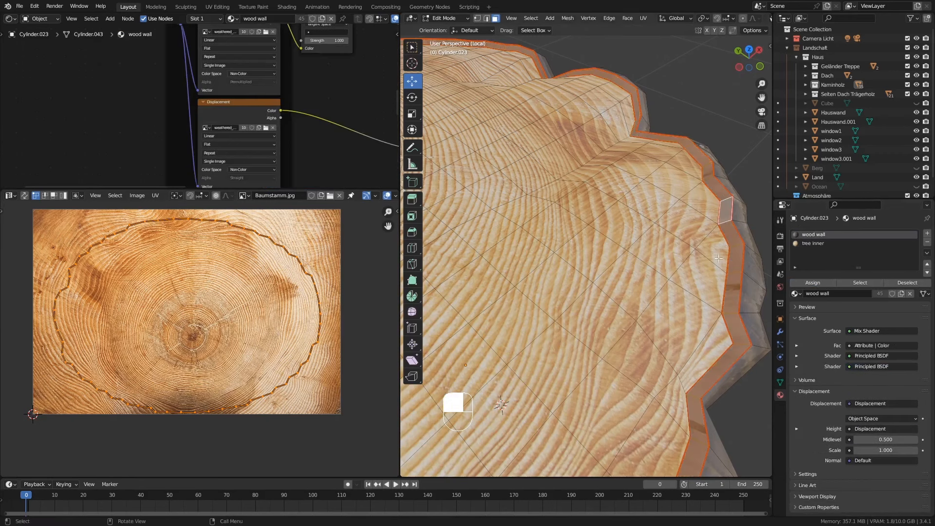
Step: Enlarge the node editor, display the tree inner material's nodes and move the Baumstamm.jpg node farther from the Principled BSDF
key(Tab)
ctrl+middle_drag(676, 234, 736, 220)
middle_drag(605, 195, 597, 208)
ctrl+middle_drag(529, 211, 615, 175)
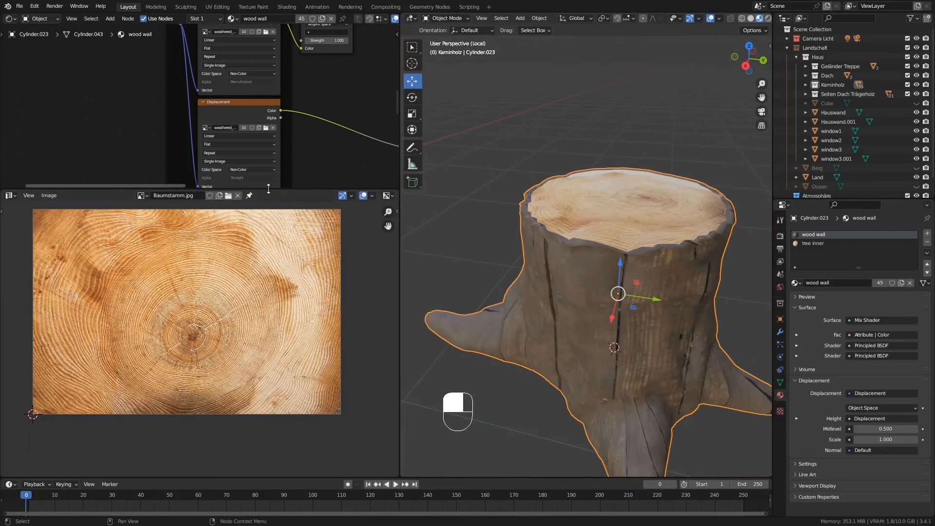
drag(260, 189, 260, 333)
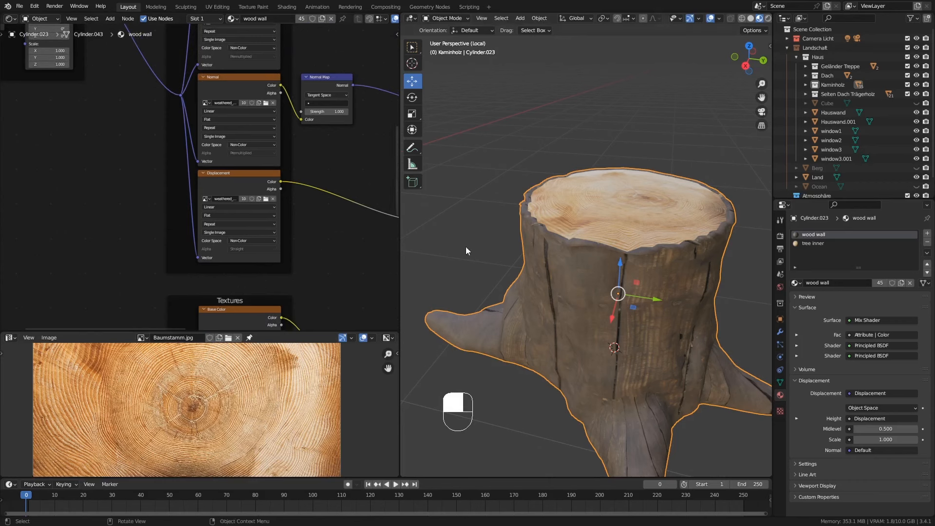
click(809, 244)
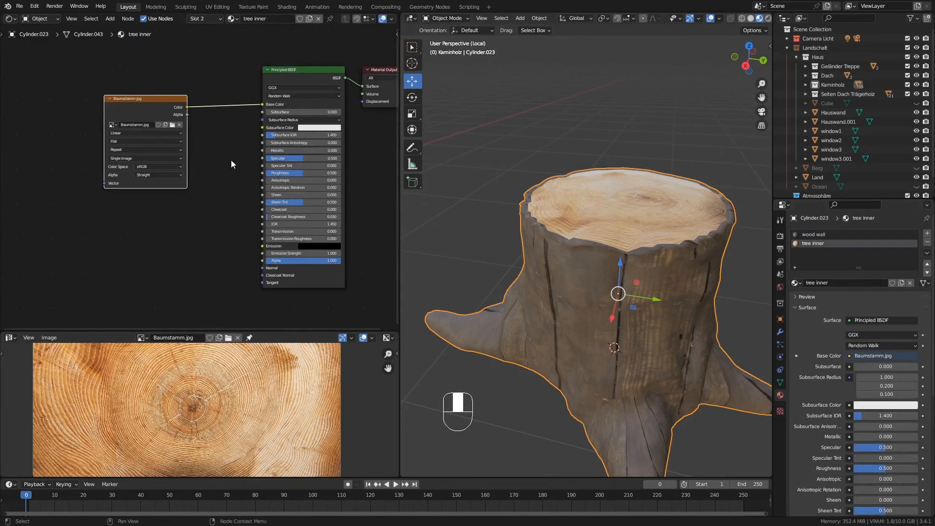
drag(145, 115, 62, 104)
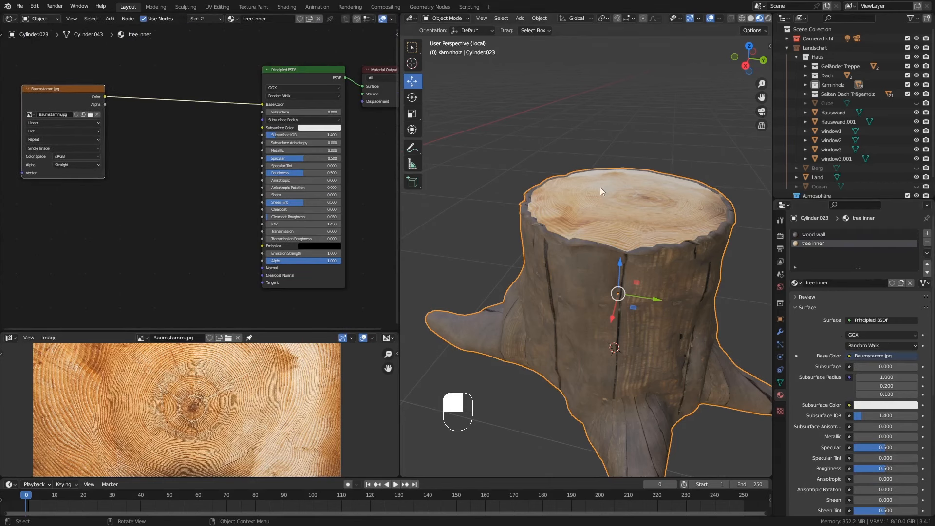
Step: Add a Bump node to the tree inner material and connect the Baumstamm.jpg colour output to its Height input
middle_drag(604, 205, 625, 195)
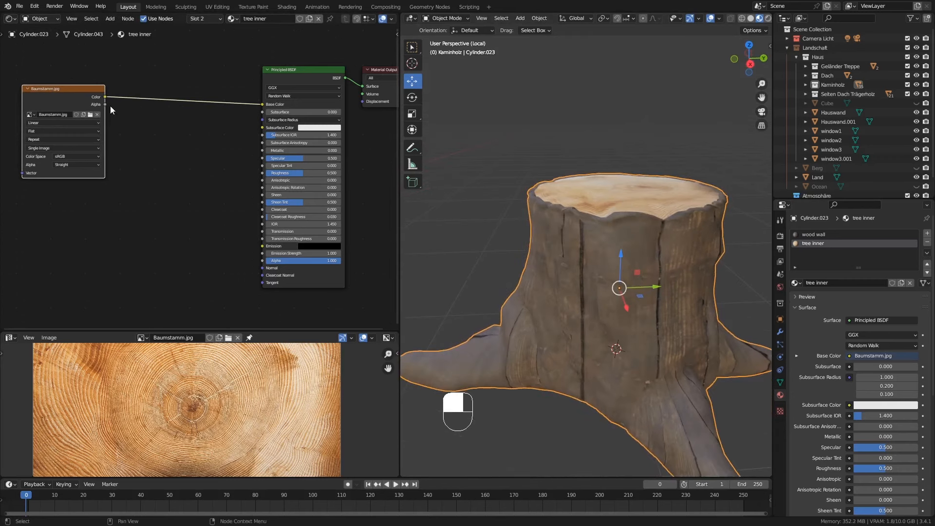
key(shift+a)
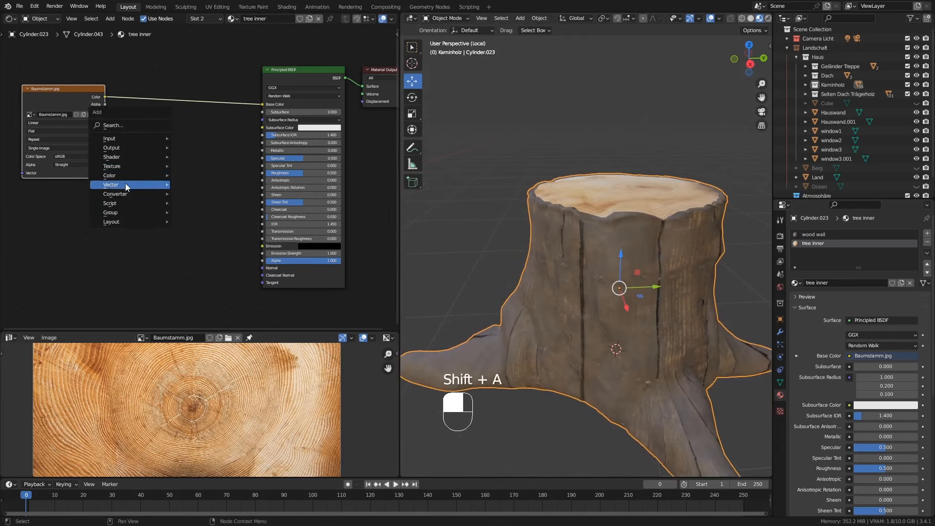
mouse_move(165, 187)
click(193, 184)
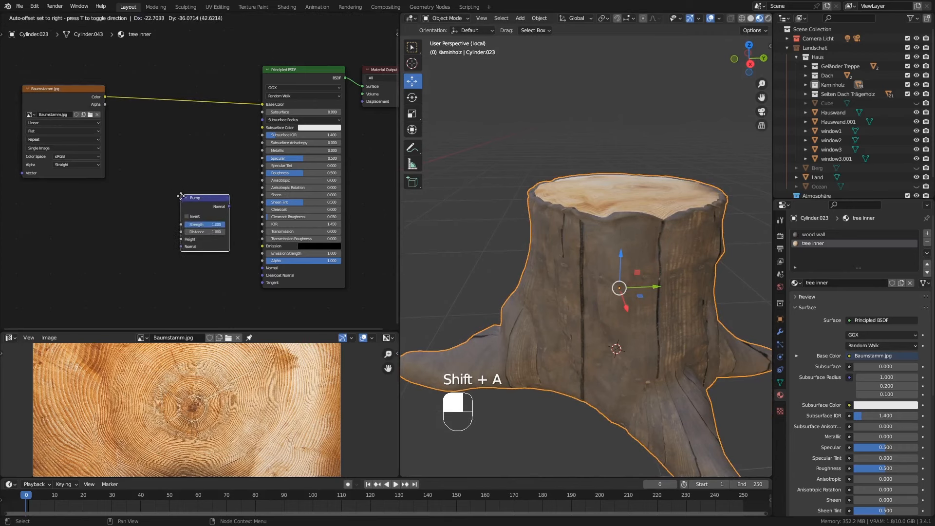
click(203, 200)
drag(57, 98, 180, 244)
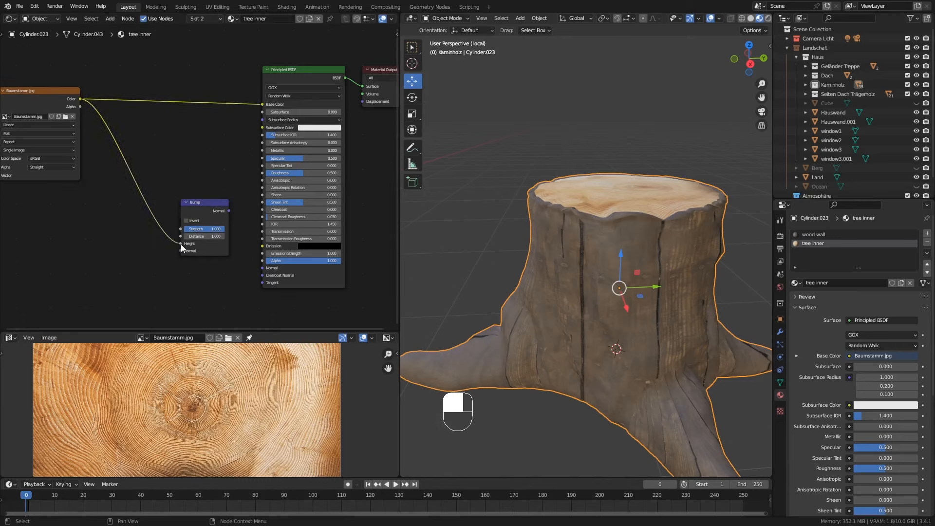
Step: Insert an RGB to BW node between the image and the Bump node, and connect the Bump output to the shader's Normal input
key(shift+a)
mouse_move(110, 199)
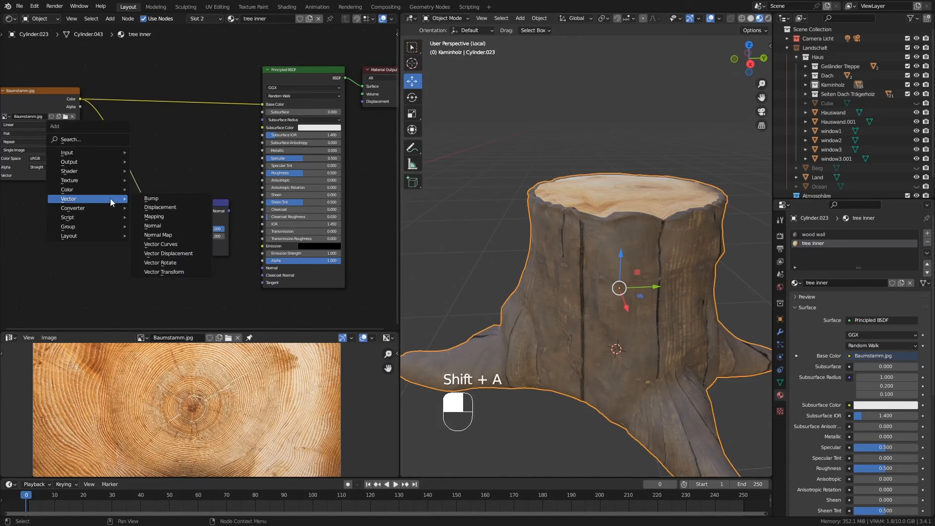
mouse_move(84, 207)
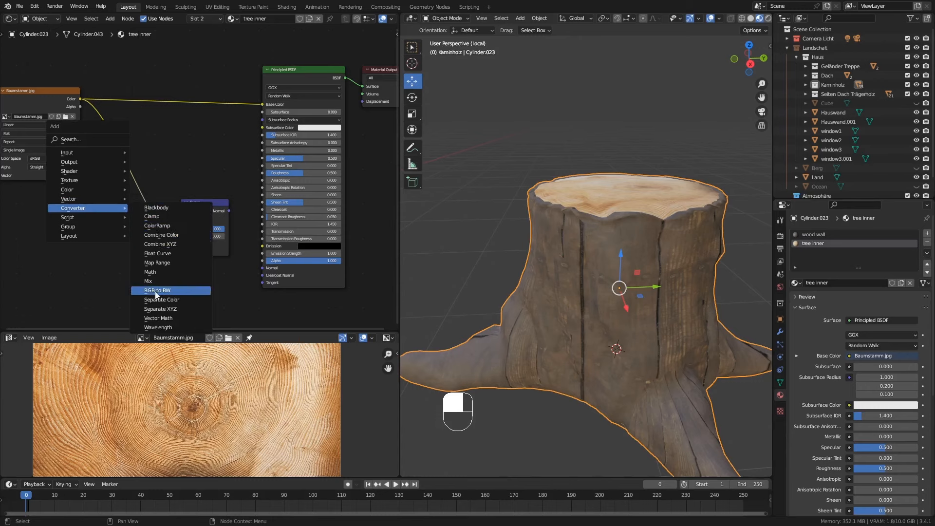
click(173, 291)
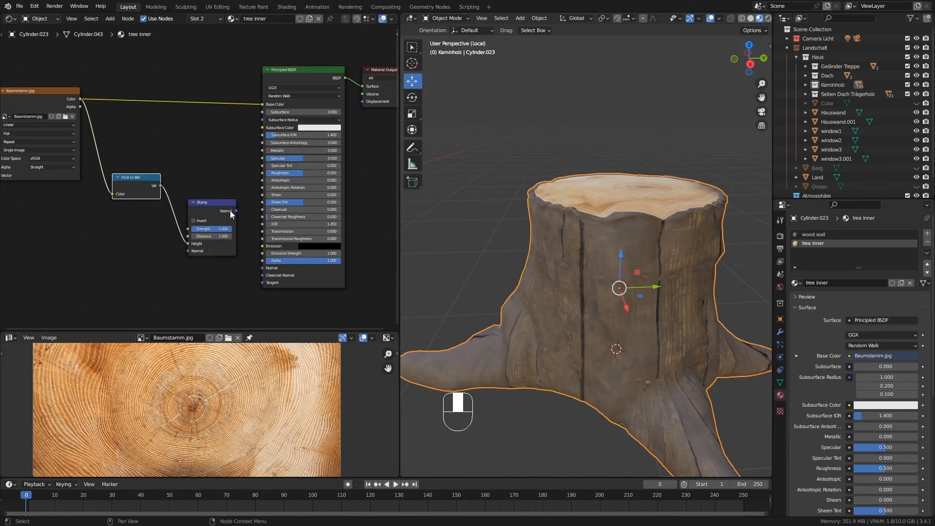
drag(236, 210, 240, 216)
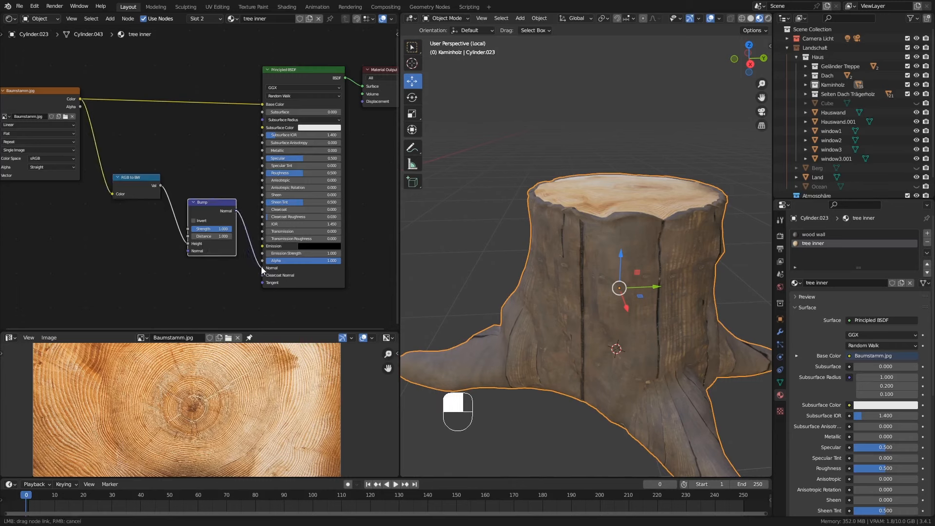
drag(263, 270, 262, 268)
mouse_move(604, 178)
middle_down()
mouse_move(592, 170)
mouse_move(639, 194)
mouse_move(638, 184)
mouse_move(630, 189)
middle_up()
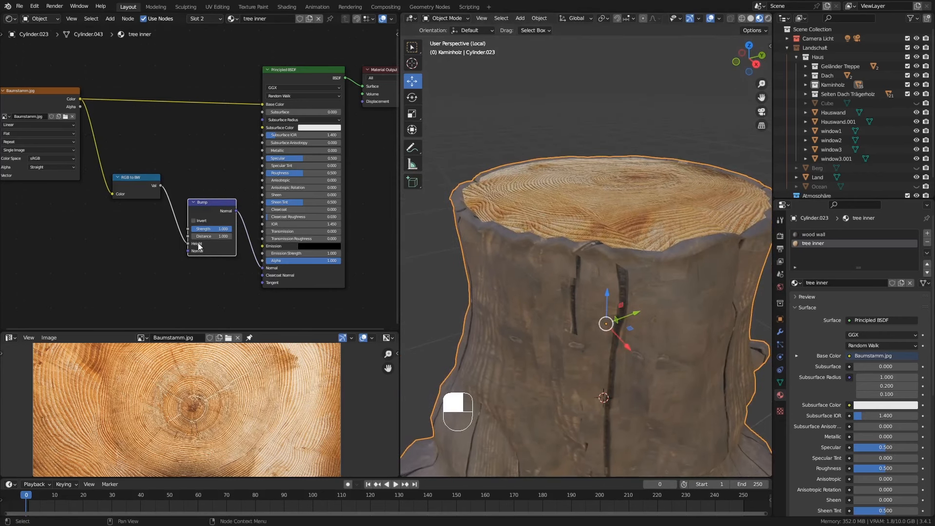
Step: Set the Bump node's strength to 0.5
click(218, 229)
text(0.5)
key(Return)
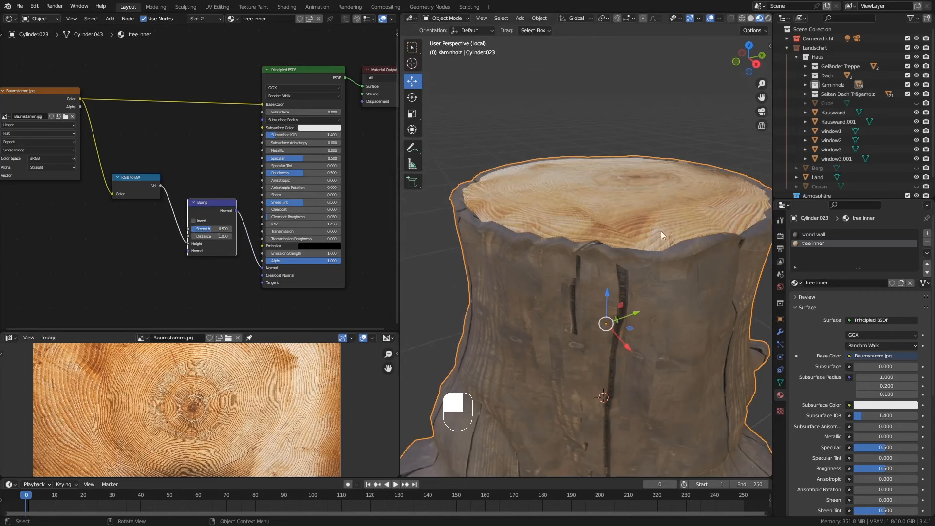
middle_drag(661, 231, 629, 235)
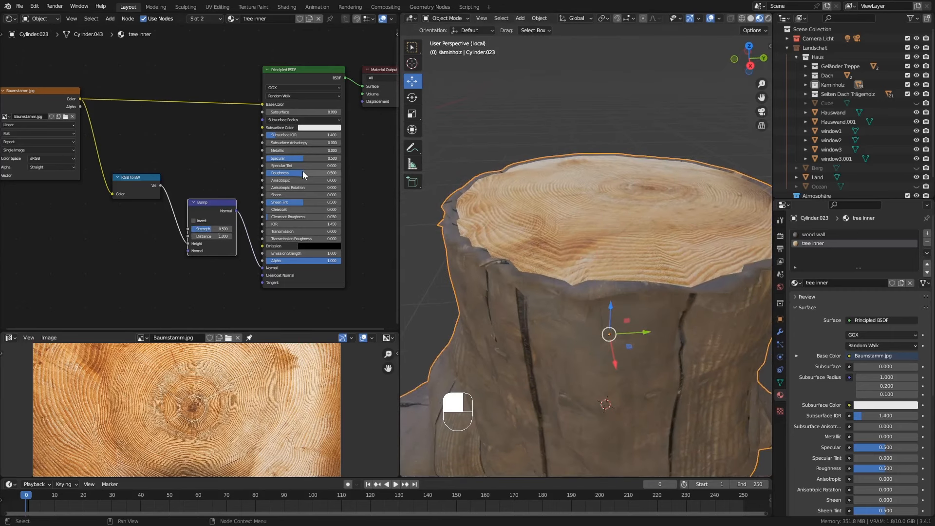
Step: Set the tree inner shader's roughness to 1.0 and specular to about 0.036, and raise the Bump strength to about 0.64
drag(302, 173, 277, 158)
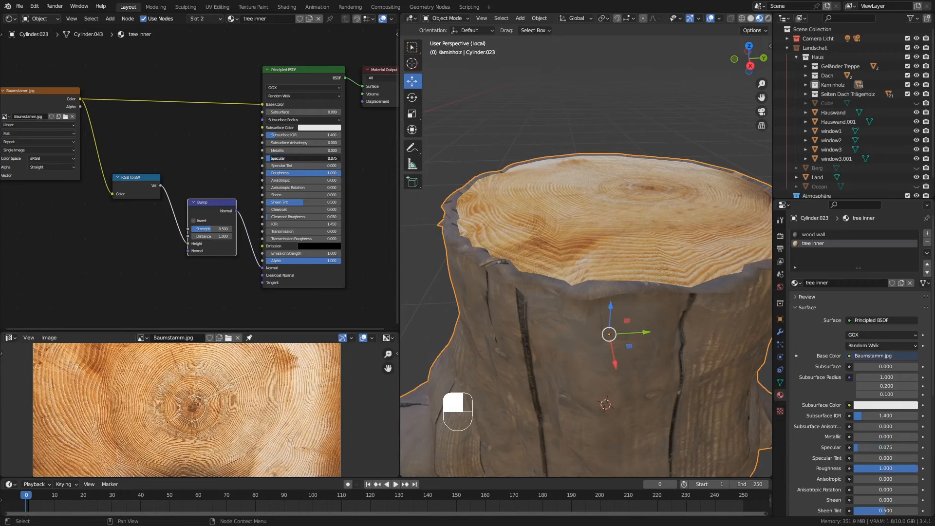
middle_drag(510, 243, 521, 231)
shift+drag(213, 229, 215, 230)
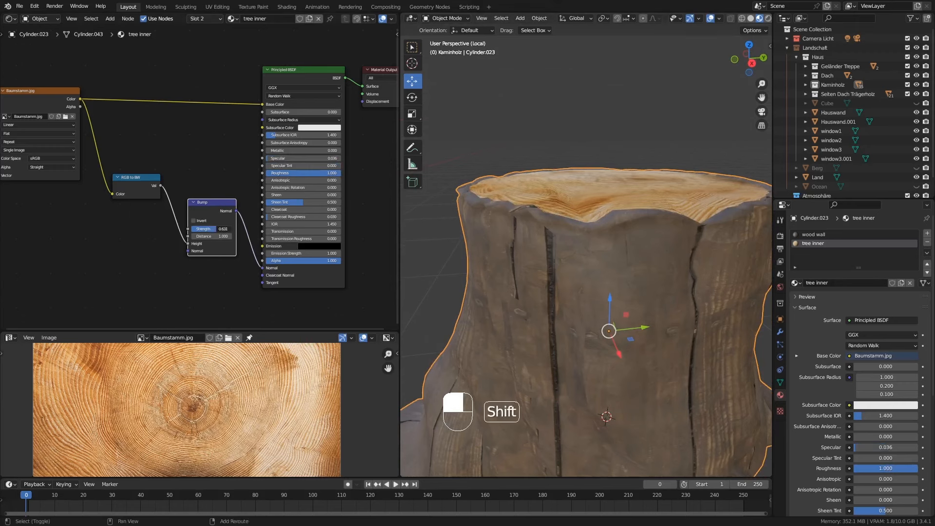
Step: Examine the textured stump from several sides in rendered shading and return the viewport to solid shading
middle_drag(674, 200, 613, 243)
key(Tab)
middle_drag(564, 168, 587, 210)
key(Tab)
scroll(769, 20, down, 1)
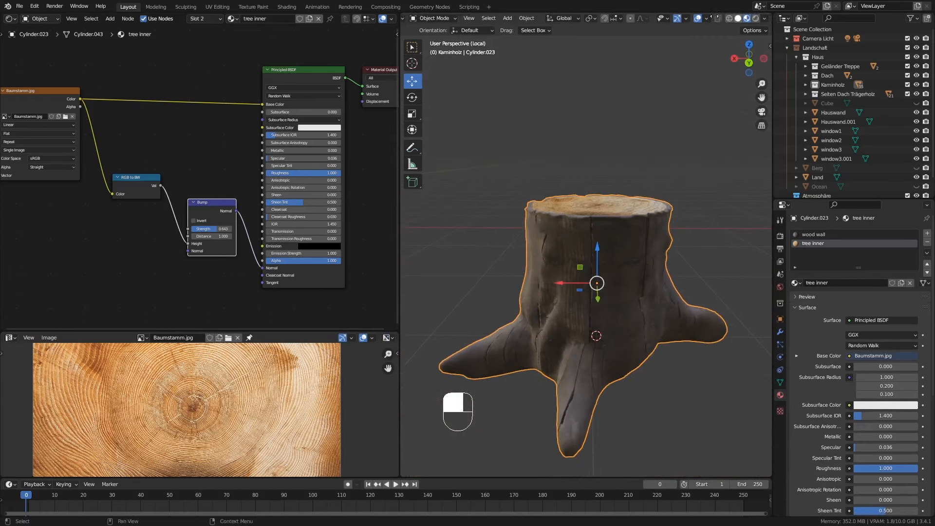
click(757, 18)
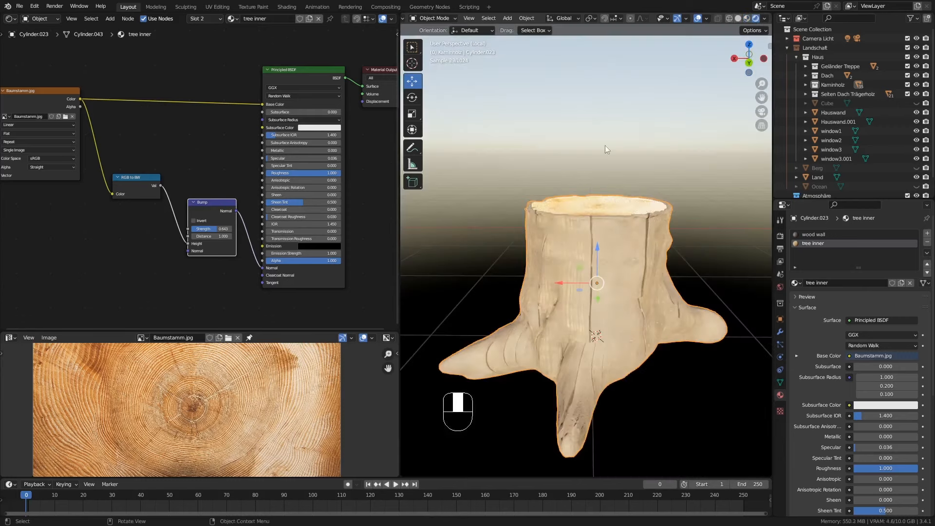
middle_drag(554, 218, 531, 240)
middle_drag(621, 195, 612, 206)
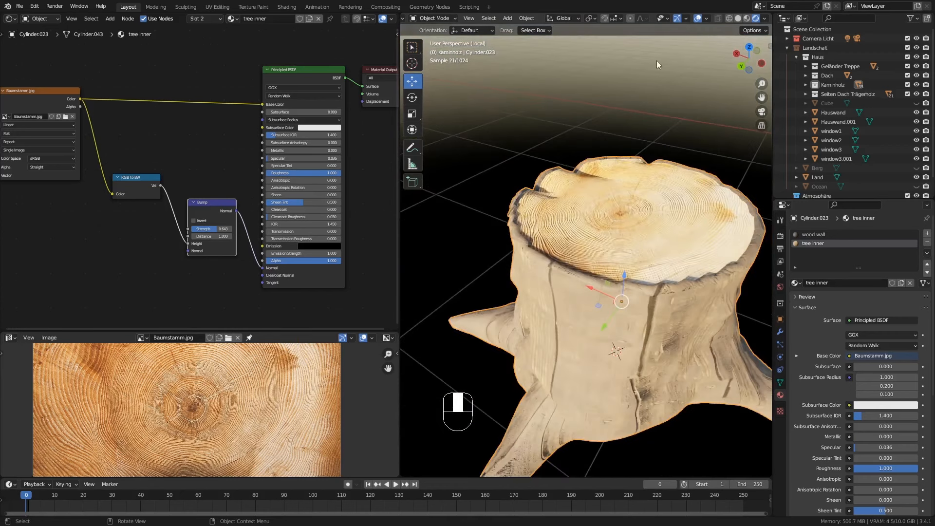
click(739, 19)
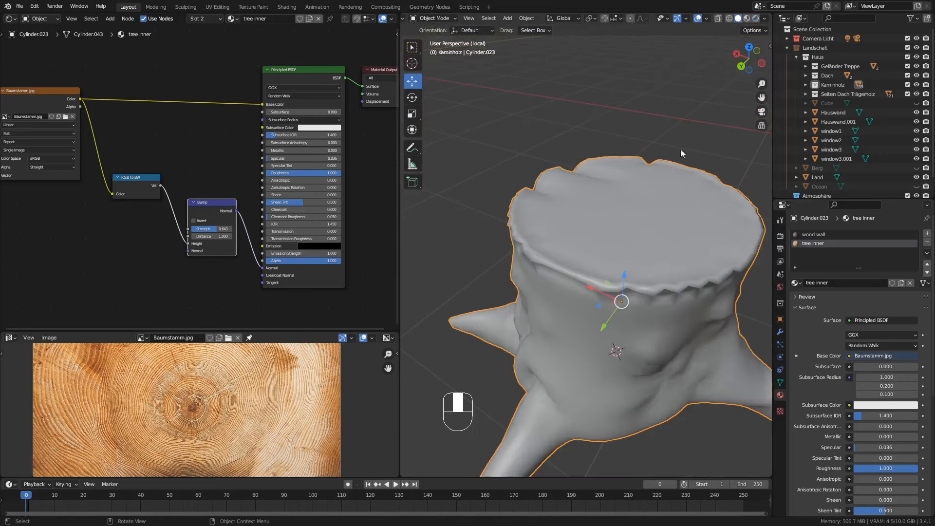
ctrl+middle_drag(618, 193, 656, 216)
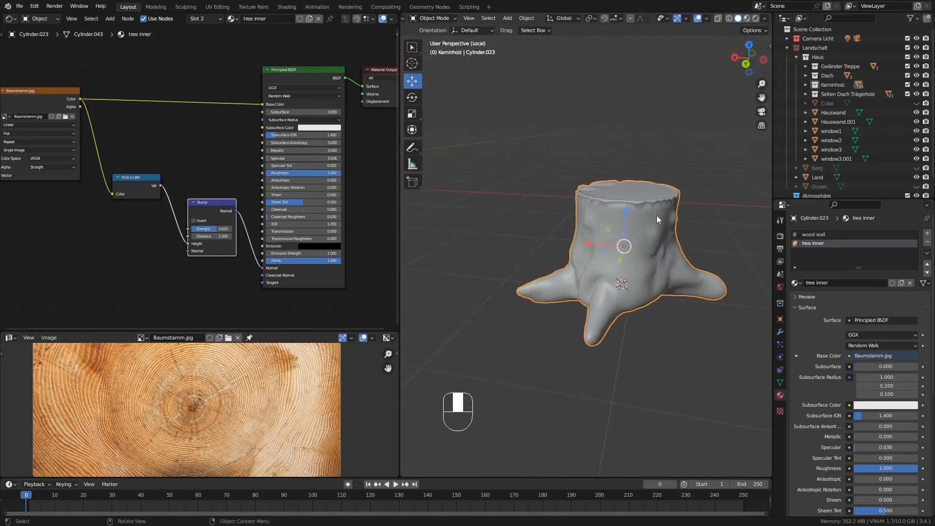
Step: Leave the isolated view of the stump and widen the 3D viewport to show the stump among the surrounding objects
key(KP_Divide)
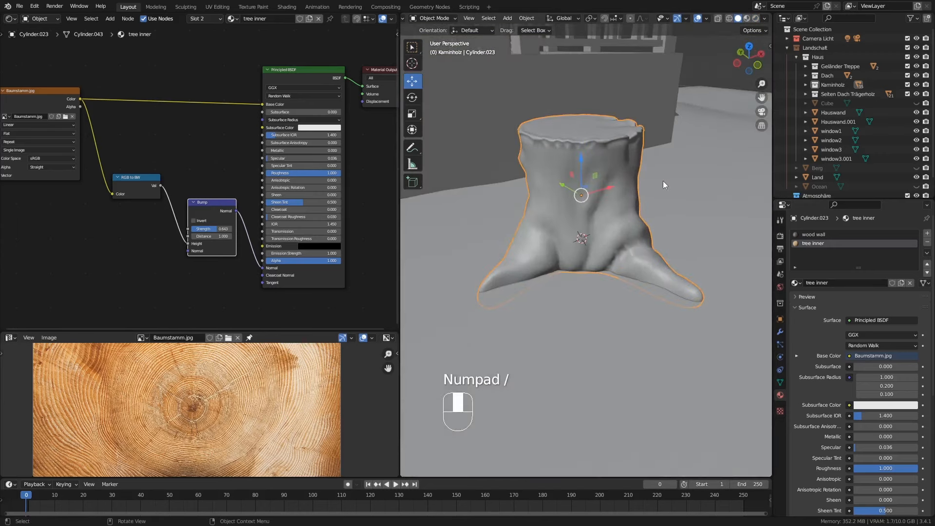
middle_drag(663, 180, 602, 178)
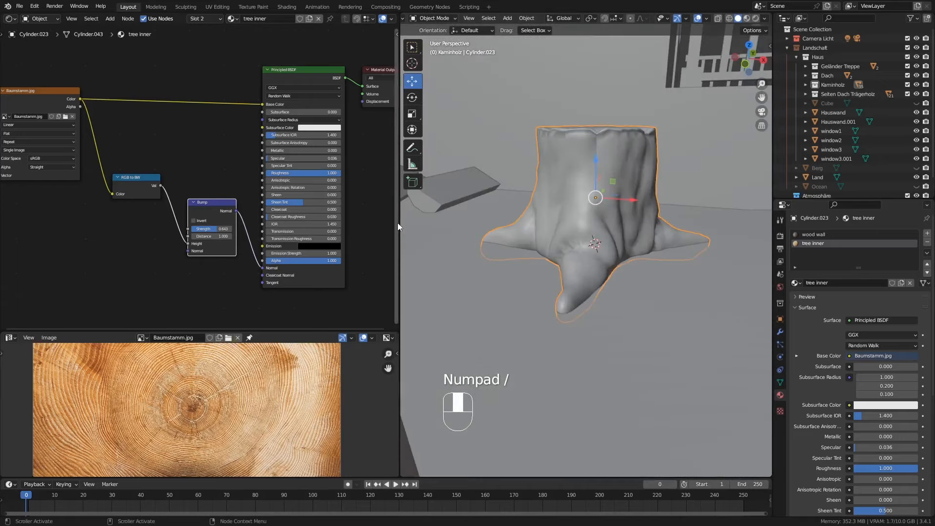
drag(399, 221, 215, 221)
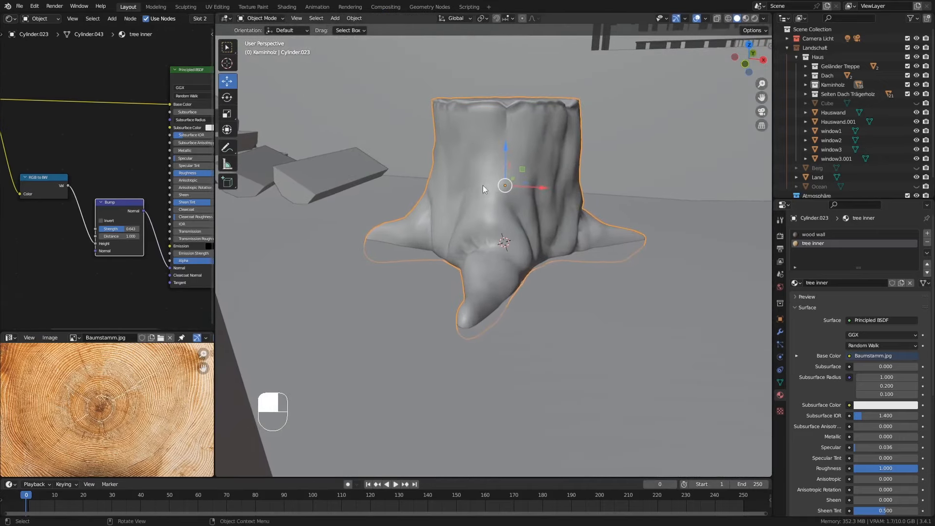
ctrl+middle_drag(483, 185, 566, 239)
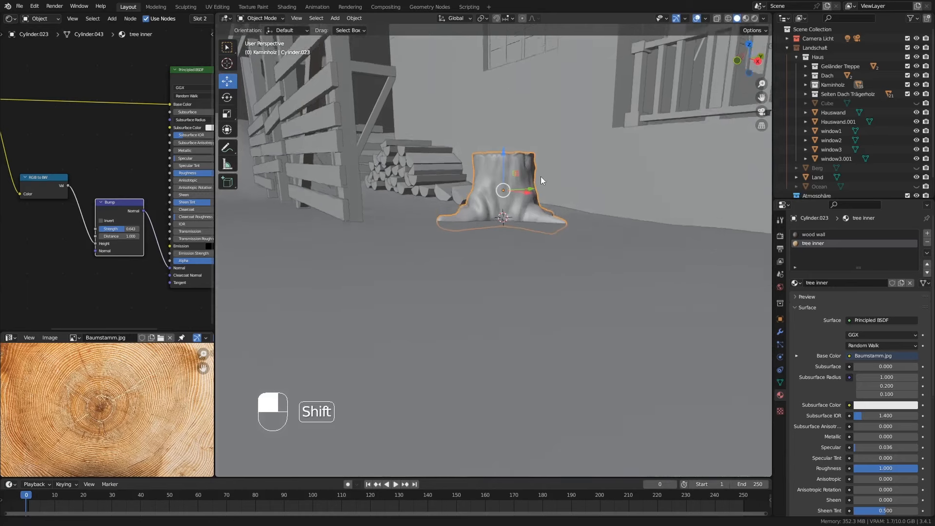
shift+middle_drag(541, 176, 558, 254)
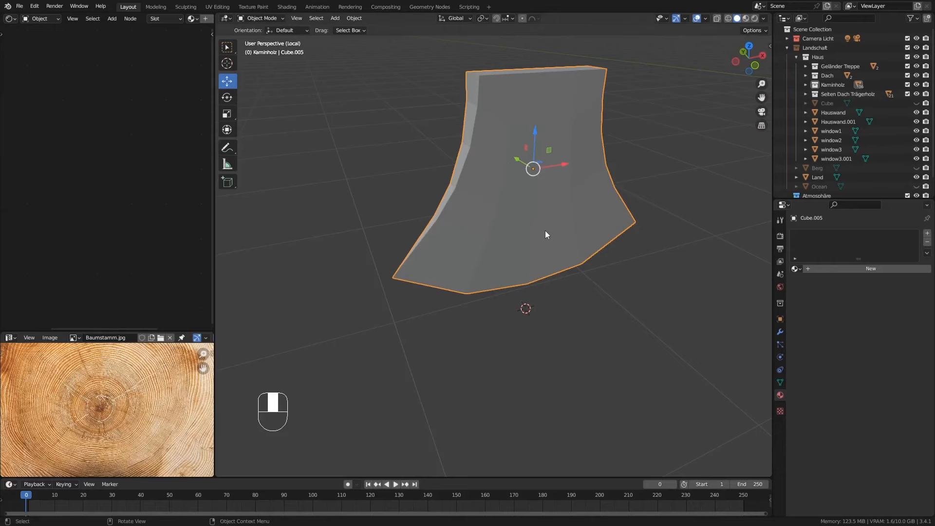
Step: Apply smooth shading to the blade-shaped axe head, Cube.005
middle_drag(545, 230, 539, 149)
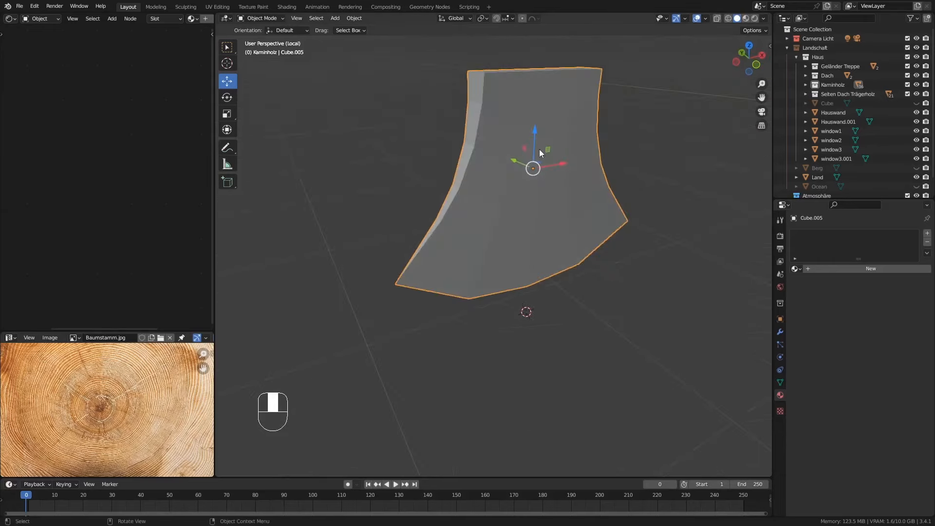
right_click(540, 149)
click(539, 149)
mouse_move(530, 211)
middle_down()
mouse_move(544, 209)
mouse_move(536, 157)
middle_up()
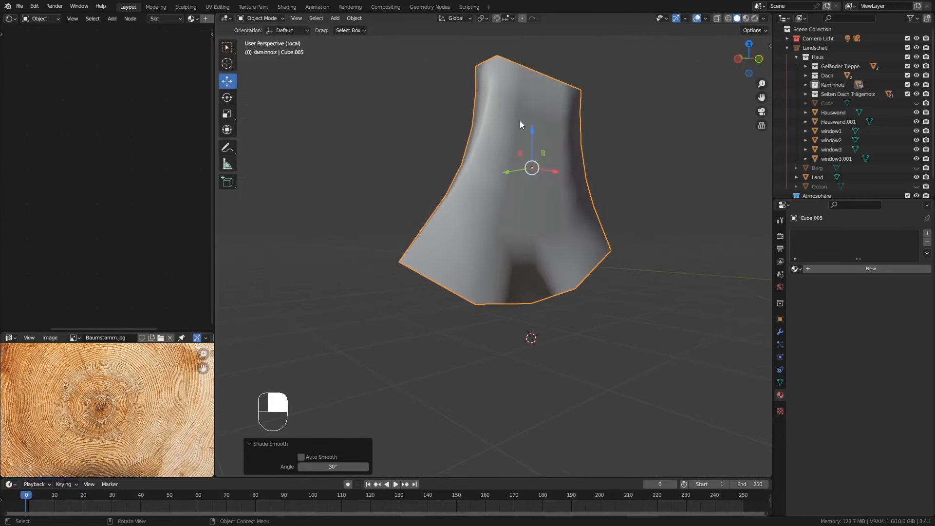
middle_drag(536, 107, 522, 134)
middle_drag(513, 268, 510, 100)
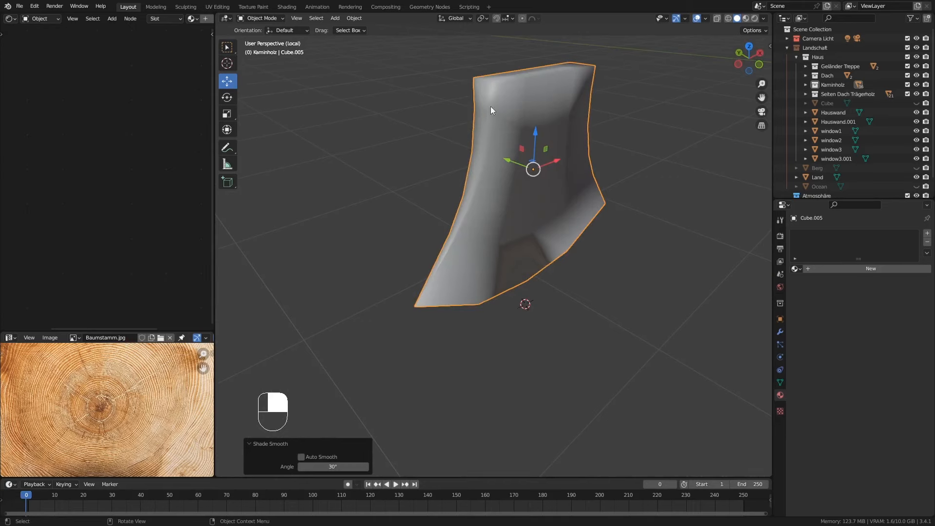
Step: Add two supporting loop cuts to the axe head, one near the top edge (factor -0.925) and one near a side edge (0.836)
key(Tab)
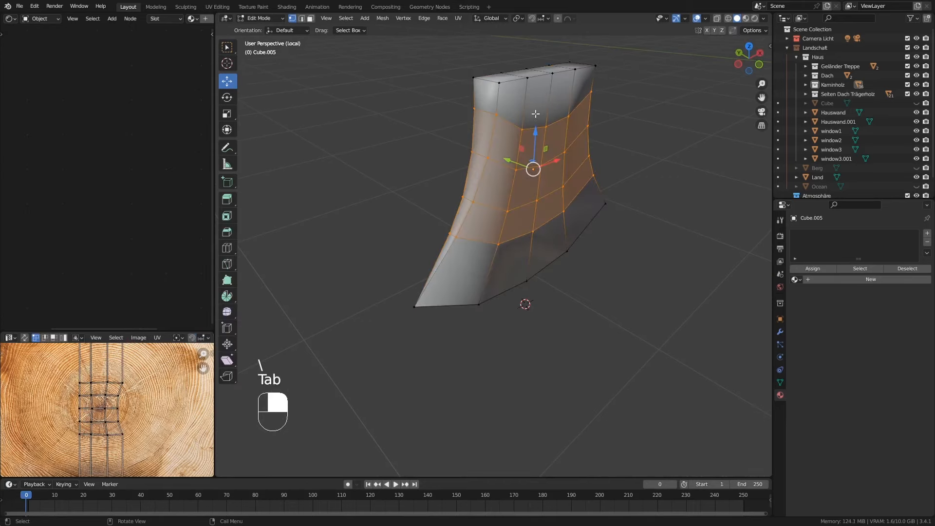
middle_drag(534, 119, 536, 126)
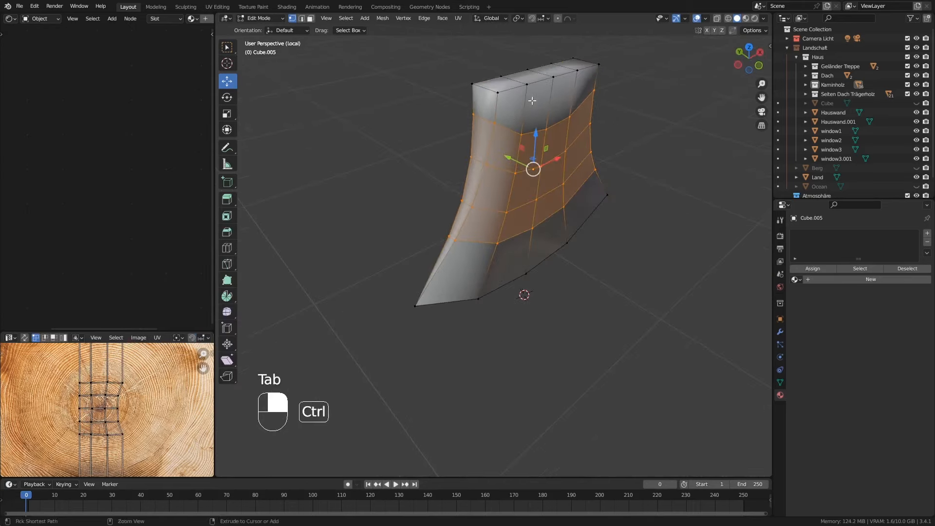
key(ctrl+r)
click(531, 97)
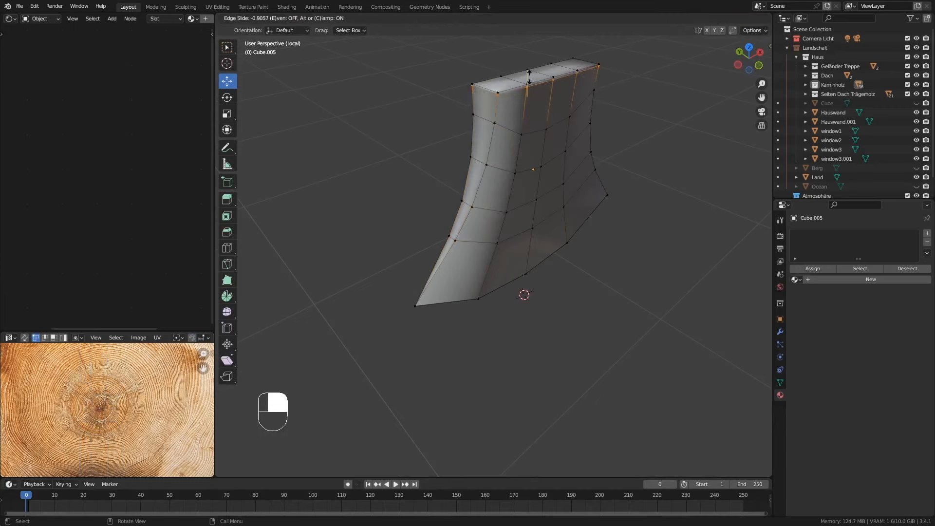
click(529, 81)
key(ctrl+r)
click(505, 91)
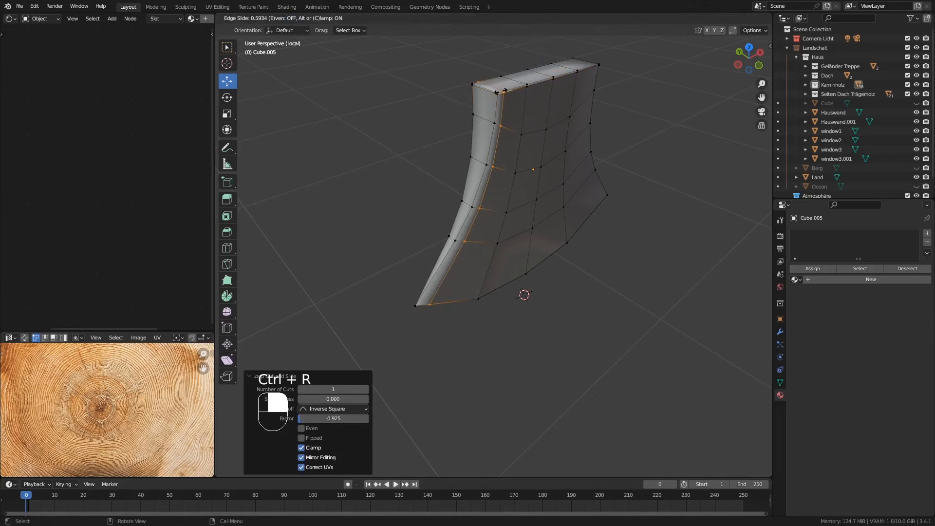
click(498, 91)
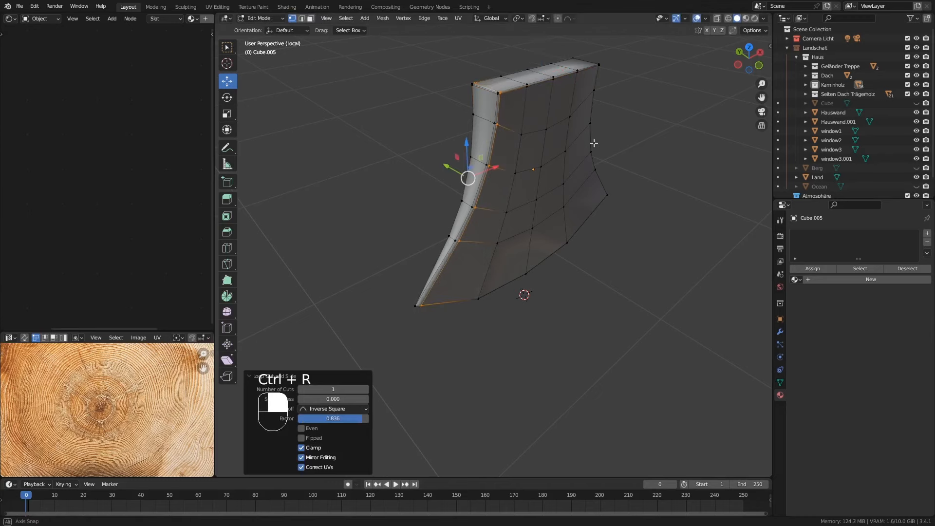
Step: Add supporting loop cuts near the axe head's opposite side edge (factor 0.907) and near its bottom cutting edge (0.914)
middle_drag(593, 142, 526, 124)
key(ctrl+r)
click(645, 119)
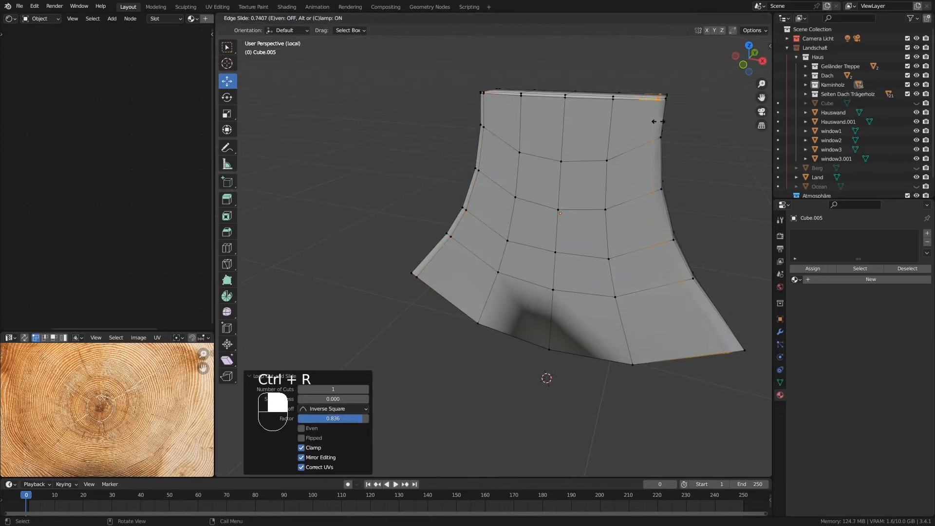
click(660, 120)
middle_drag(437, 280, 591, 309)
key(ctrl+r)
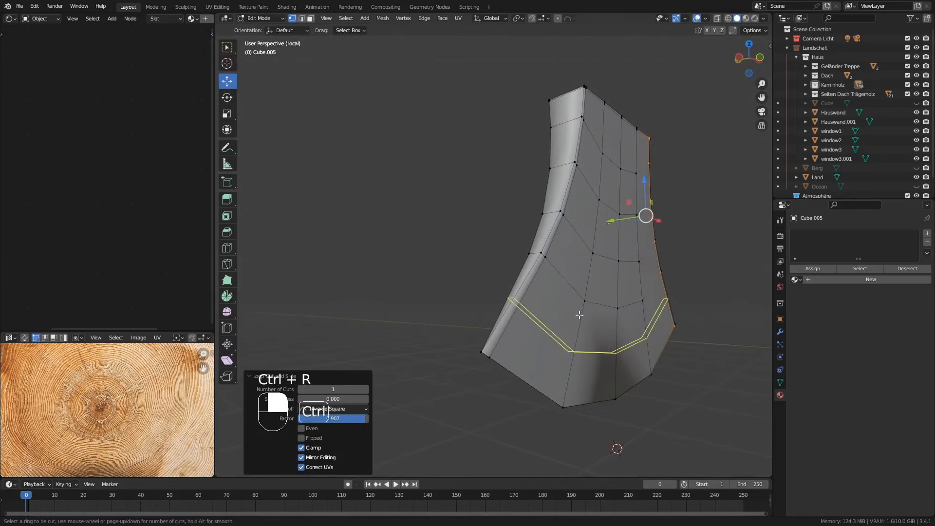
click(577, 317)
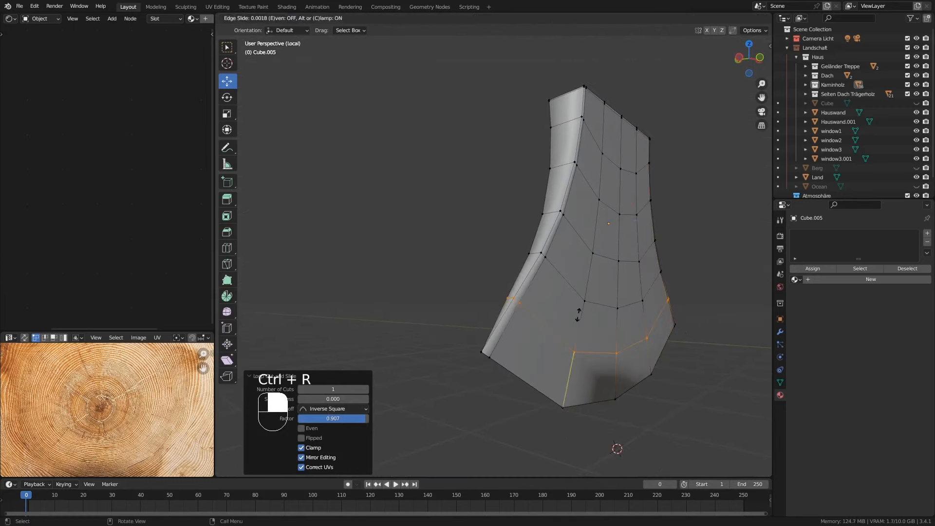
click(568, 362)
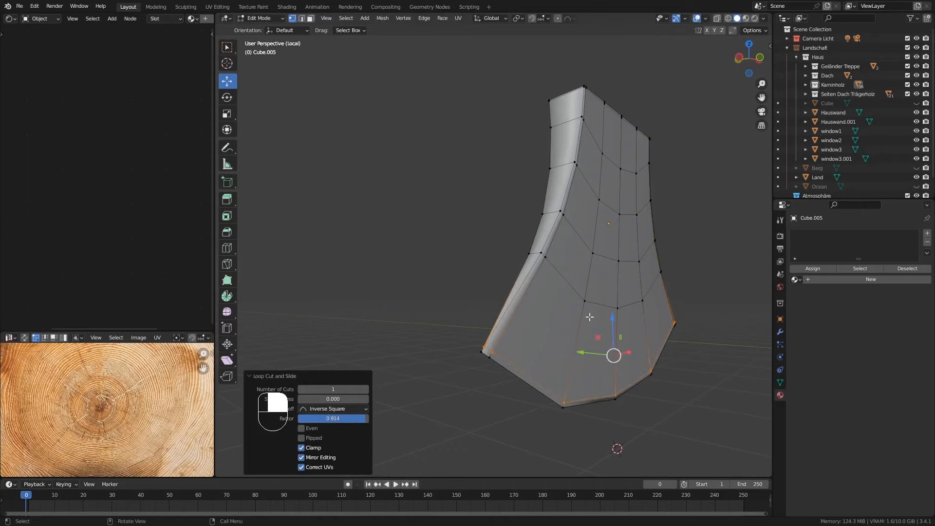
key(Tab)
Step: Stretch the axe head along Z by a factor of 1.141 and apply its rotation and scale
middle_drag(598, 258, 618, 231)
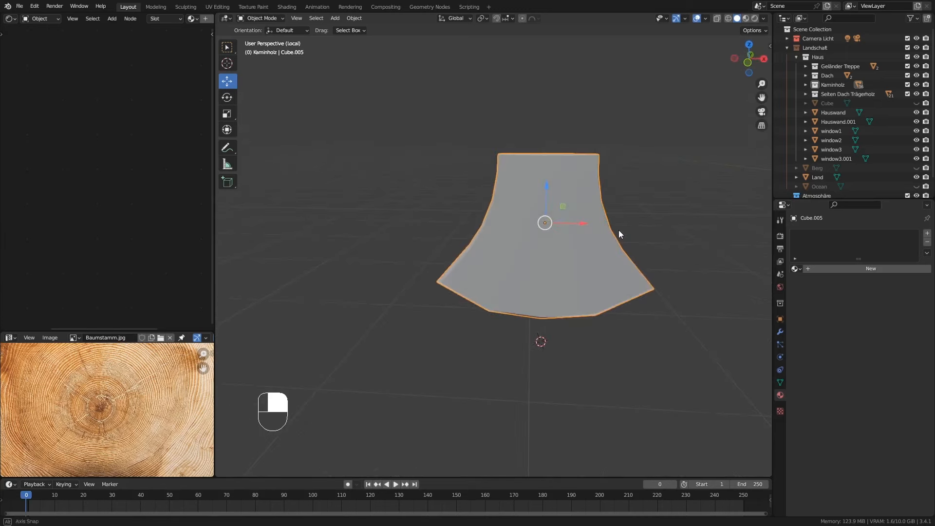
key(s)
key(z)
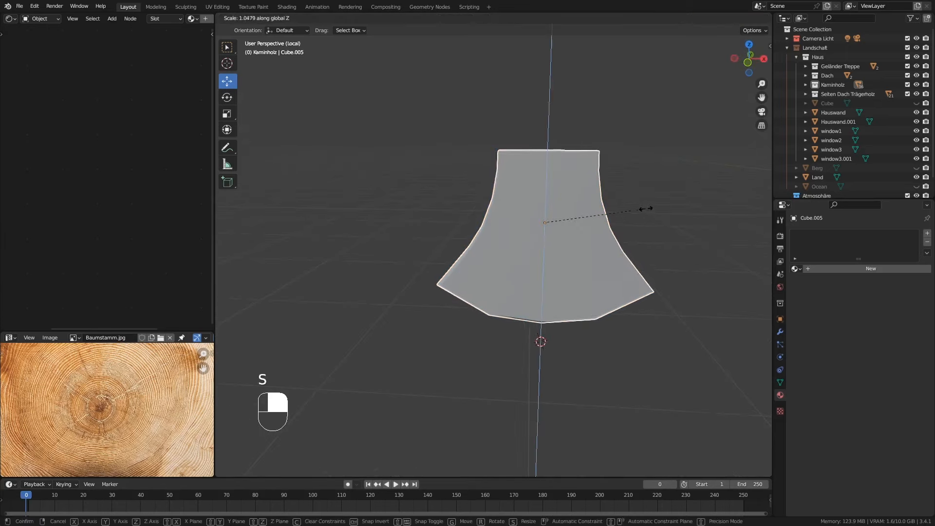
click(655, 206)
middle_drag(654, 206, 552, 291)
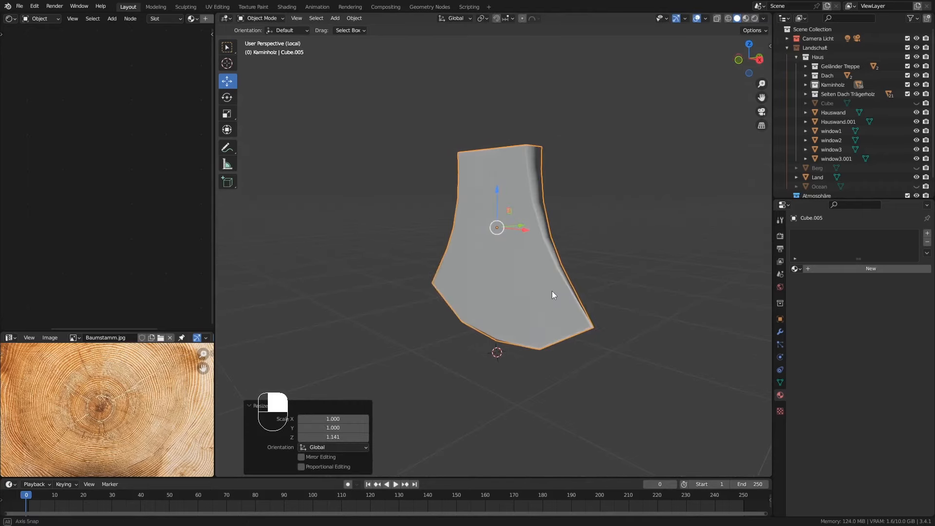
key(ctrl+a)
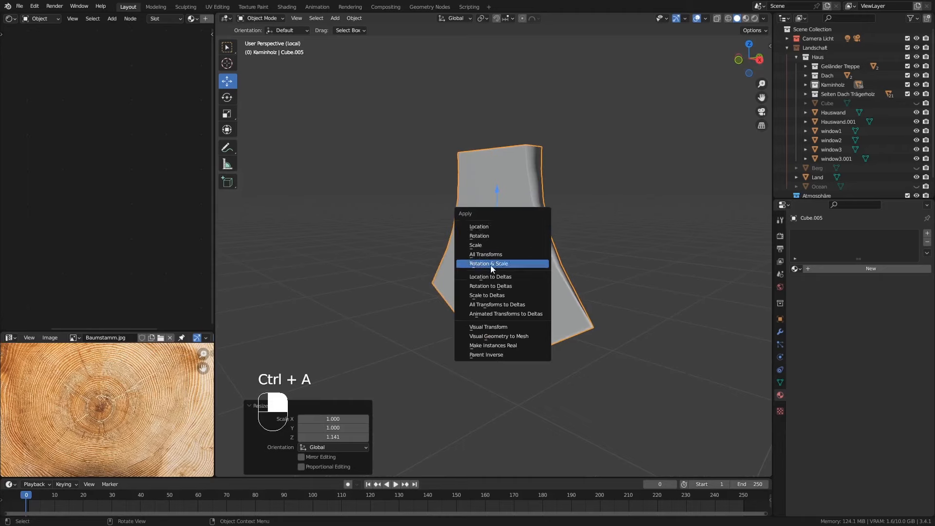
click(476, 265)
Step: Thicken the axe head's top two face rows along Y by a factor of 1.482, using smooth proportional editing with size 0.057
middle_drag(477, 264, 499, 194)
key(Tab)
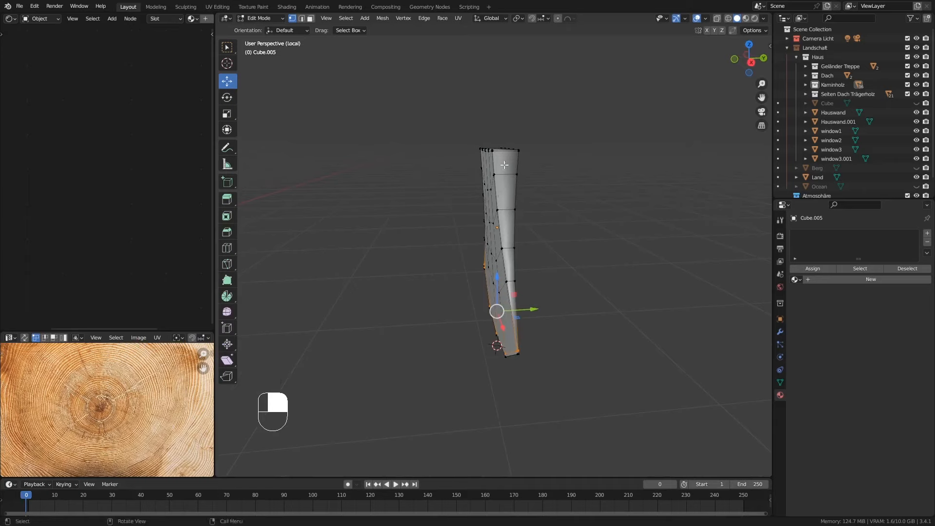
click(311, 18)
middle_drag(432, 161, 478, 182)
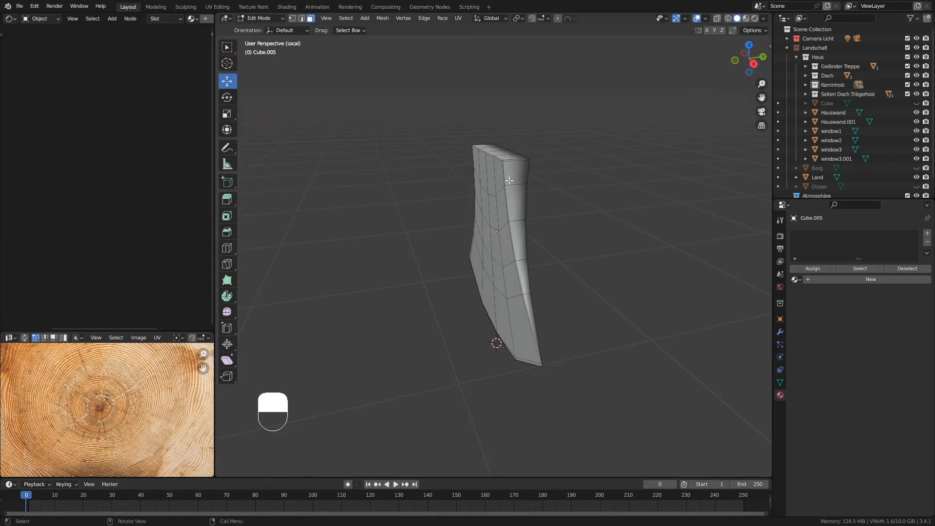
alt+click(479, 162)
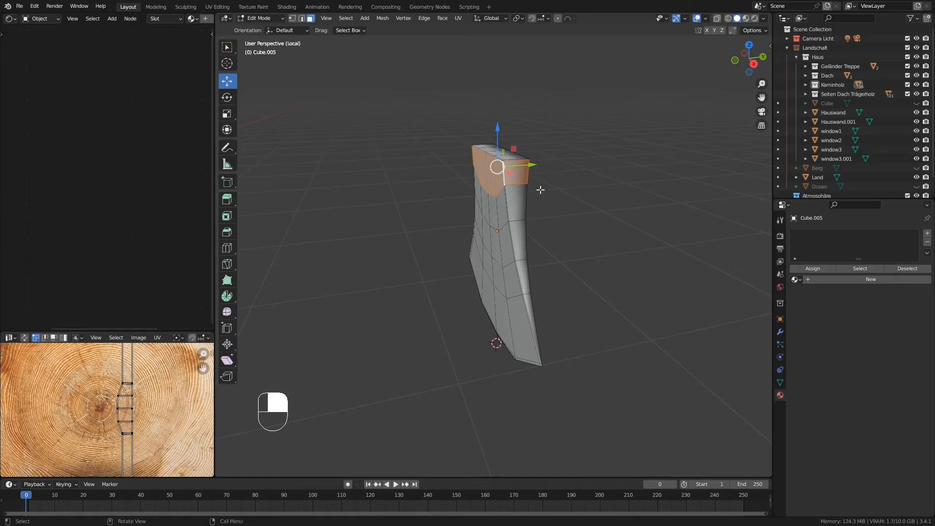
key(ctrl+KP_Add)
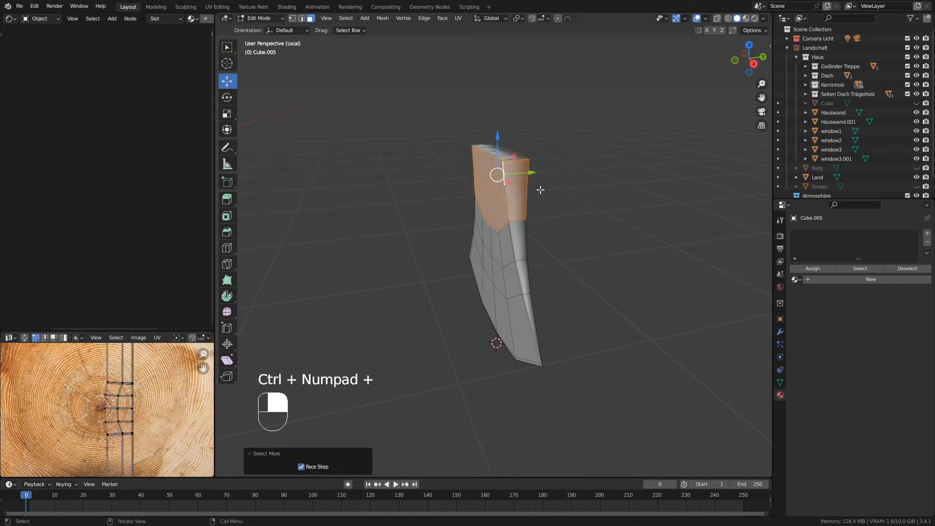
middle_drag(561, 194, 595, 149)
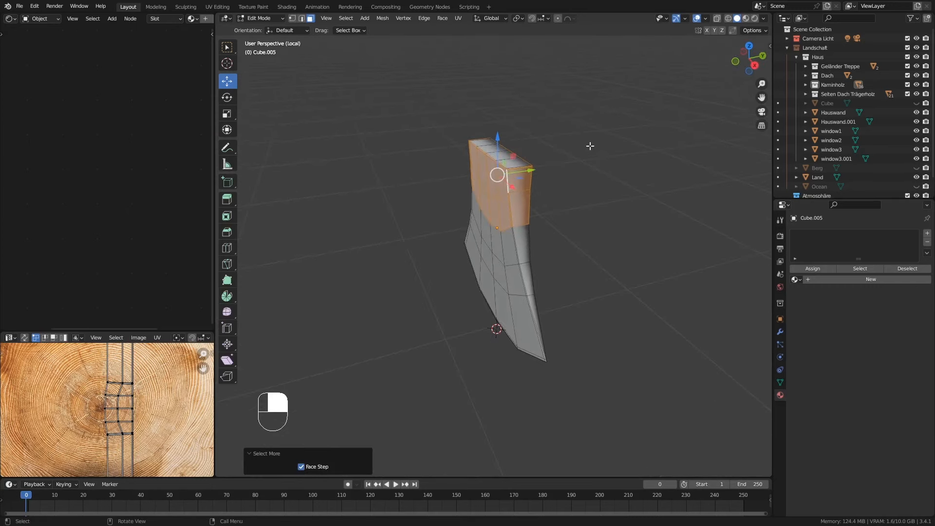
click(558, 18)
click(567, 19)
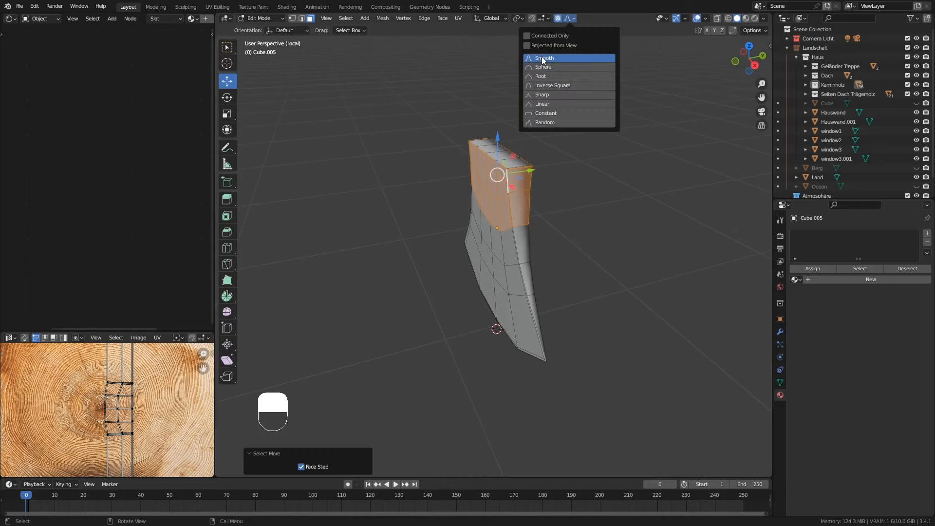
middle_drag(579, 136, 570, 179)
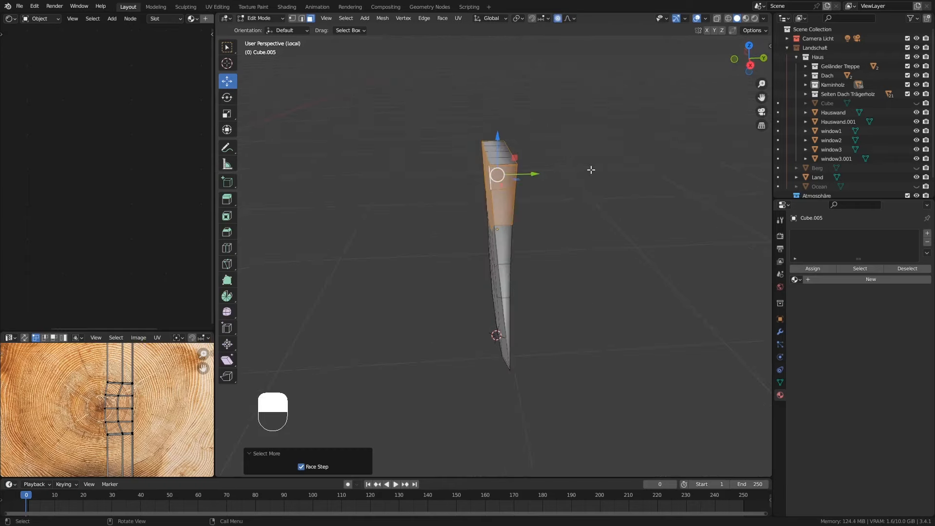
key(s)
key(y)
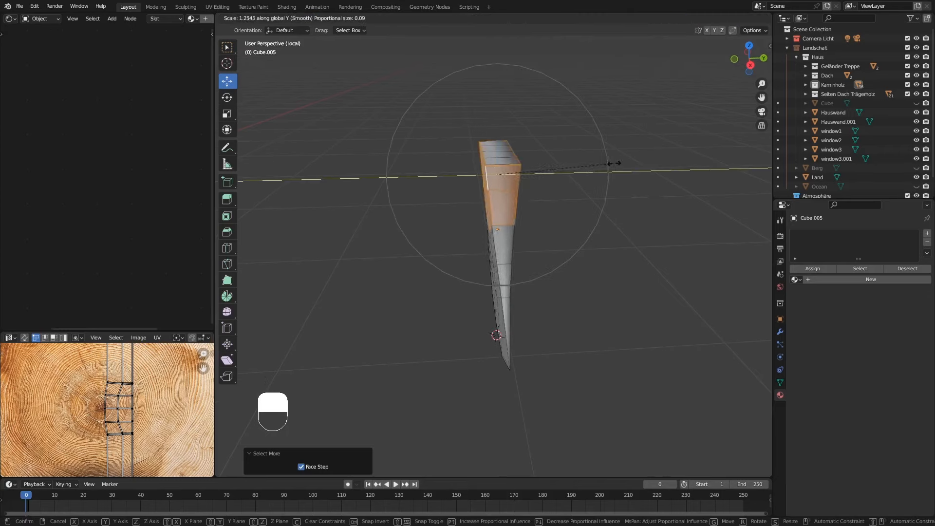
scroll(614, 163, up, 4)
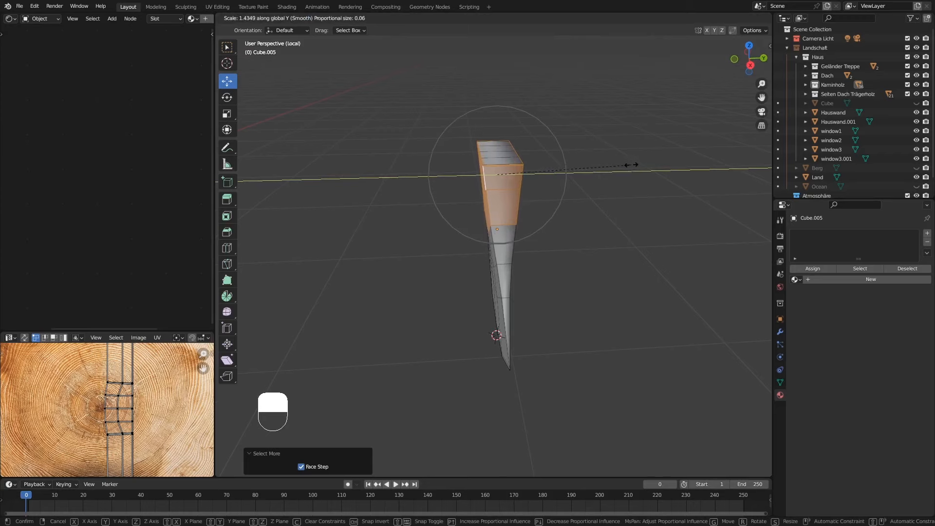
click(636, 164)
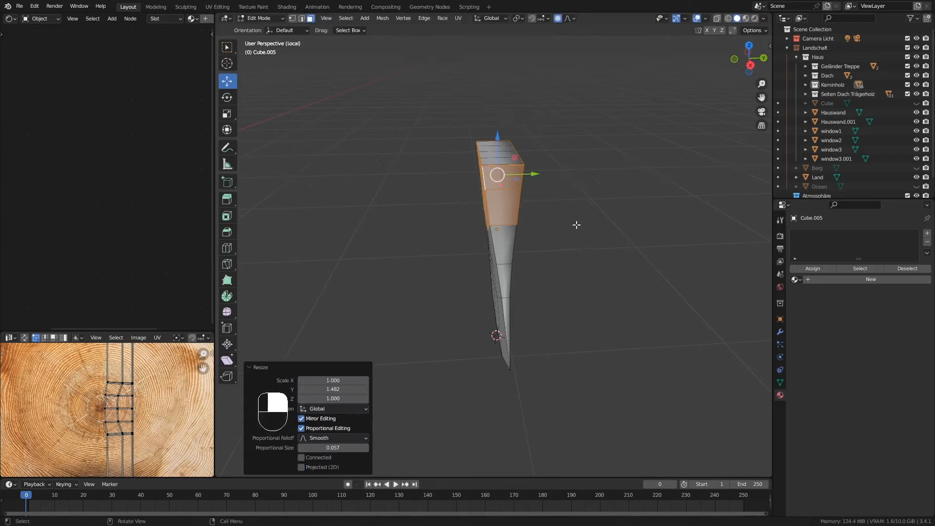
middle_drag(576, 223, 635, 210)
key(Tab)
Step: Switch to the front orthographic view and snap the 3D cursor to the axe head's origin
middle_drag(607, 243, 609, 213)
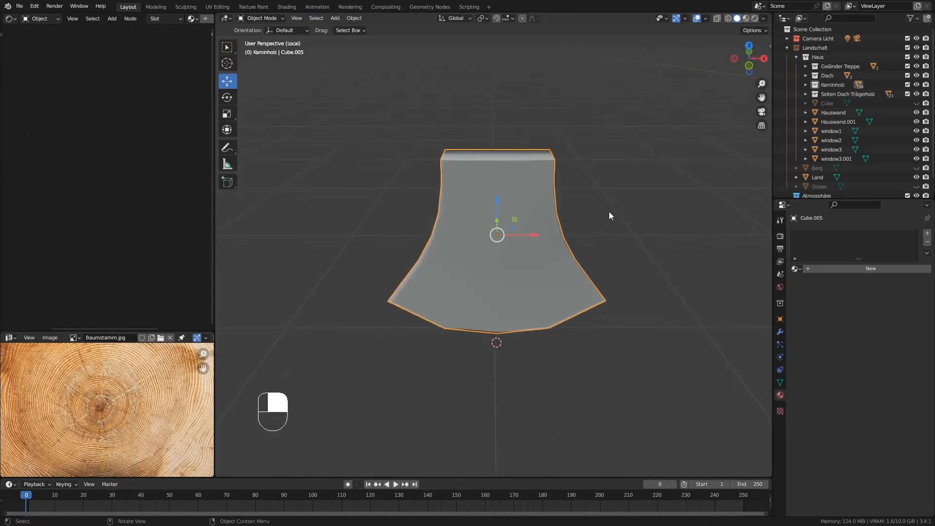
key(KP_3)
key(KP_1)
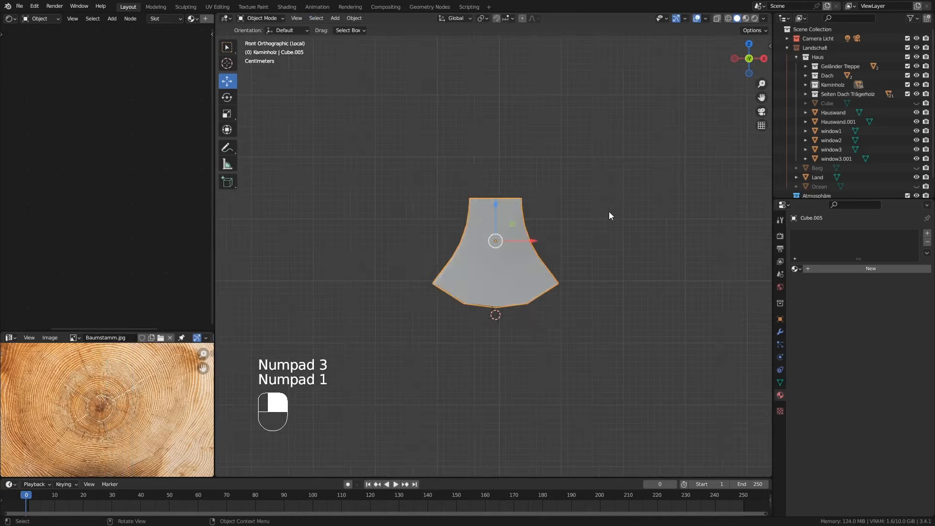
shift+middle_drag(612, 226, 502, 240)
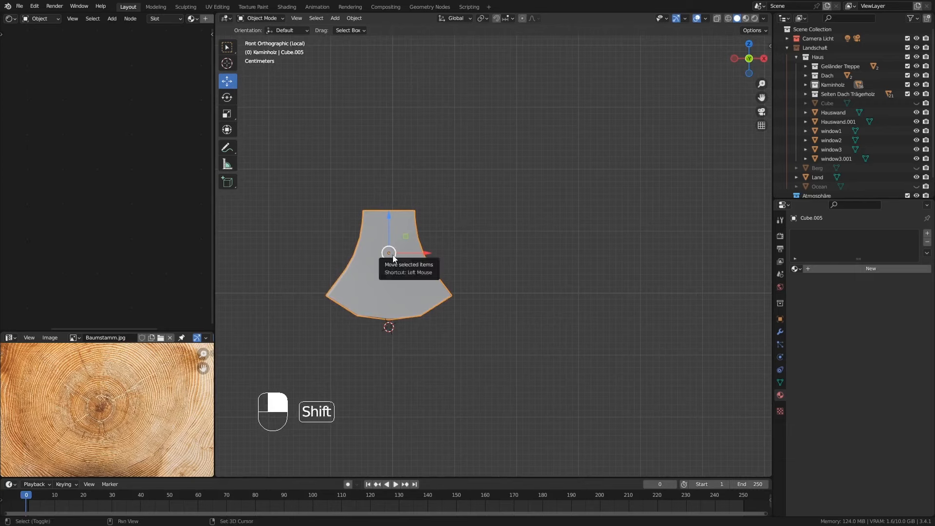
key(shift+s)
click(390, 310)
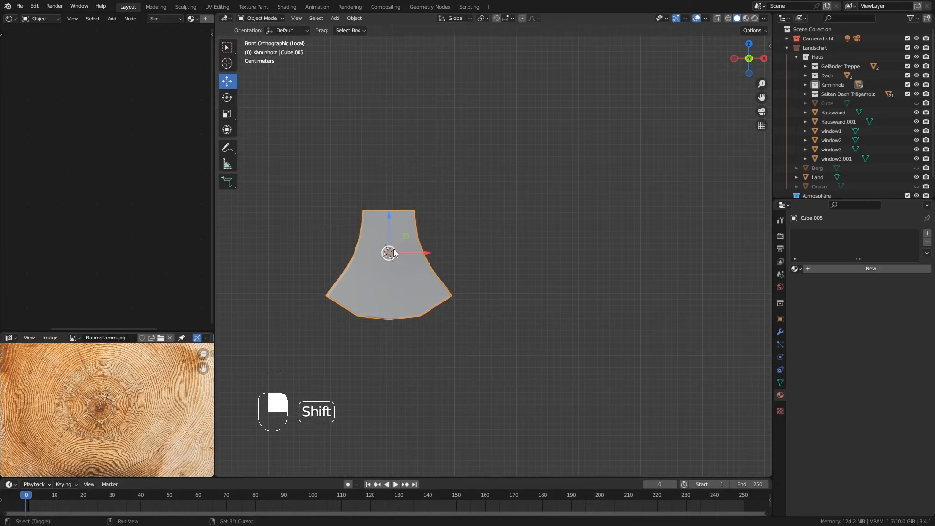
Step: Add a cube at the 3D cursor and scale its mesh down to a small block narrower than the axe head's top
key(shift+a)
mouse_move(393, 249)
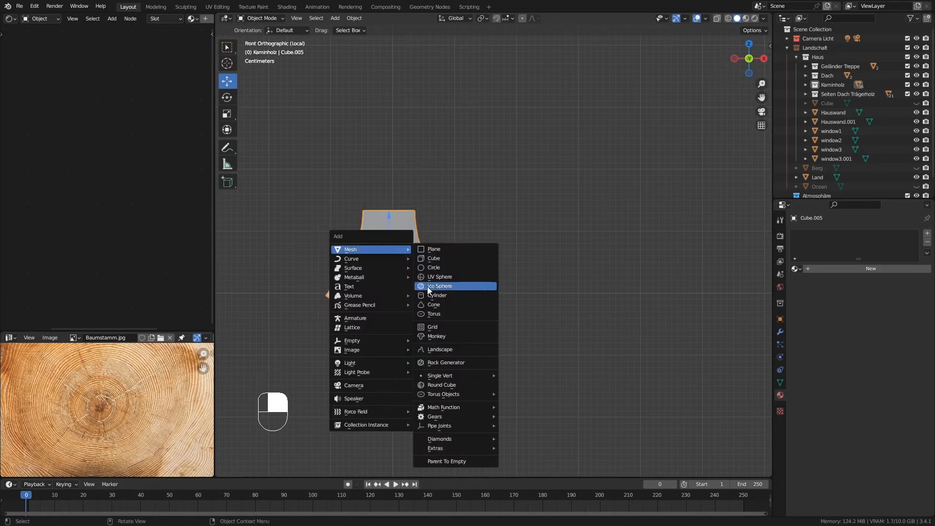
click(434, 261)
key(Tab)
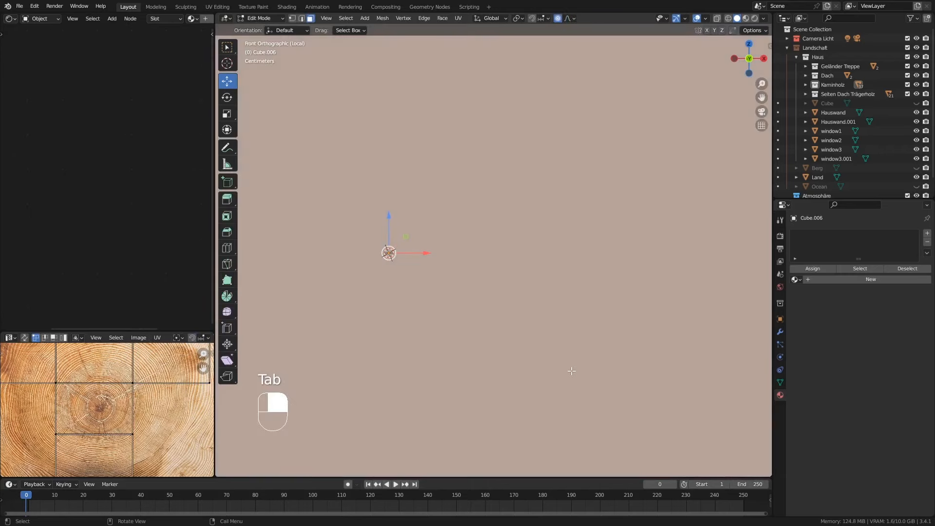
key(s)
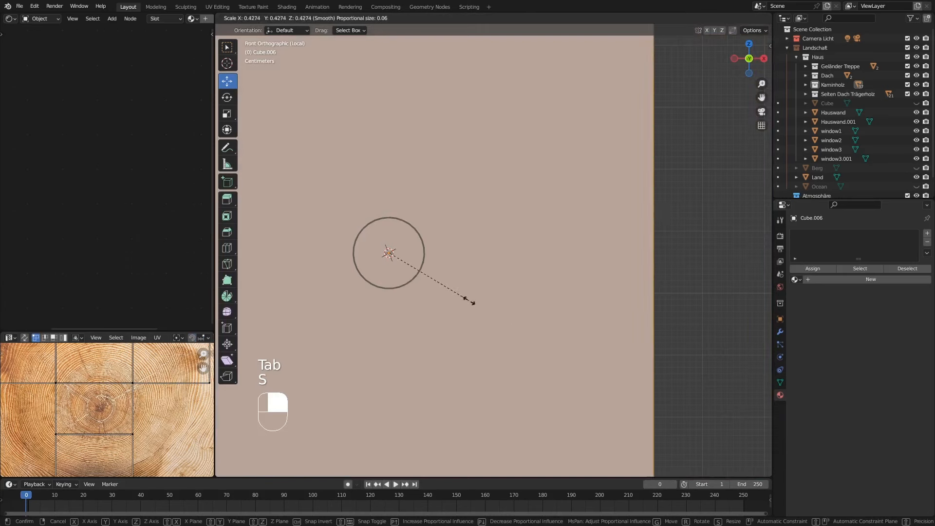
click(433, 280)
key(s)
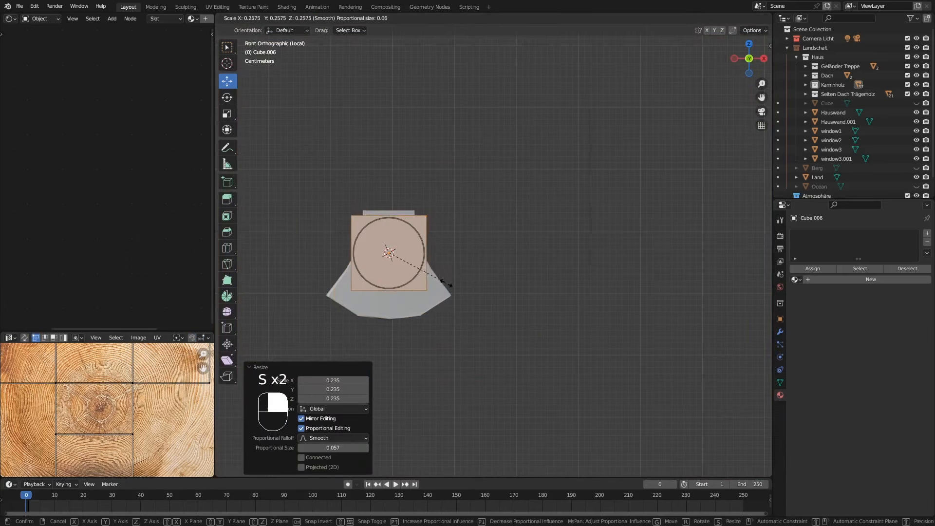
click(416, 266)
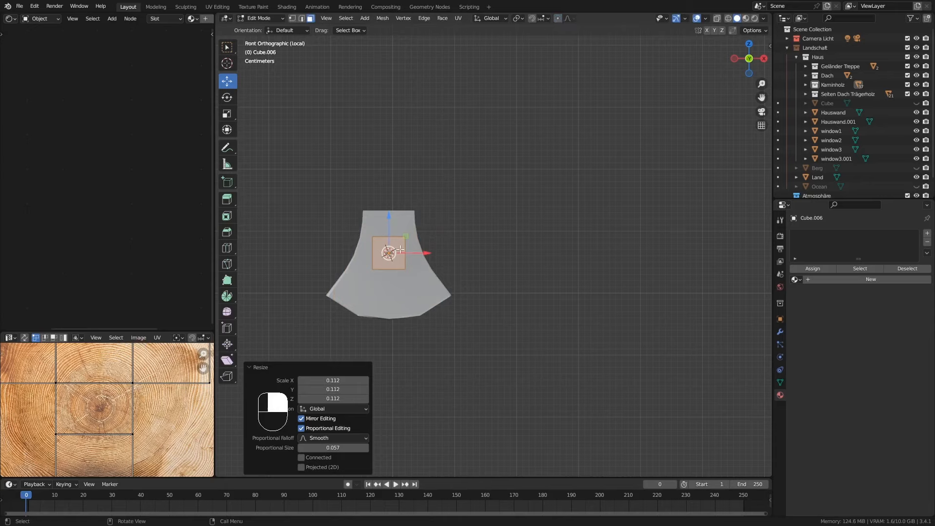
key(s)
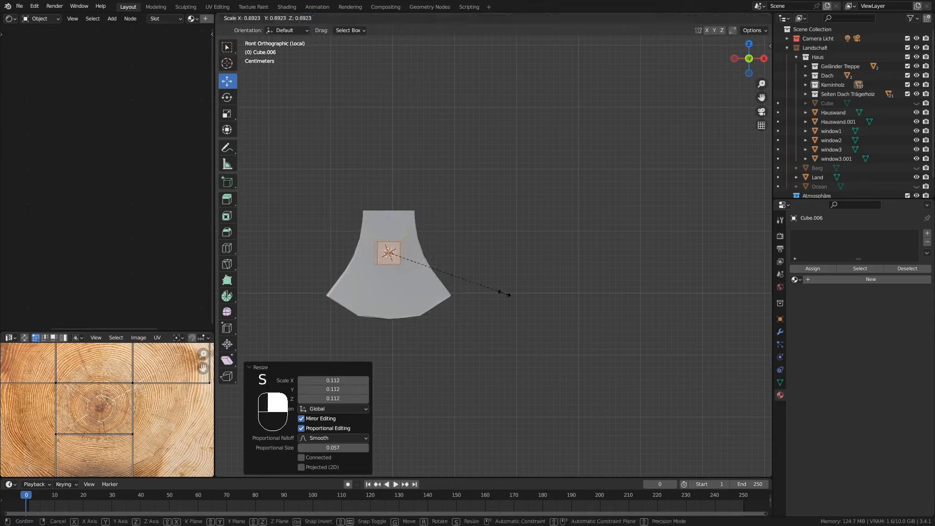
click(488, 288)
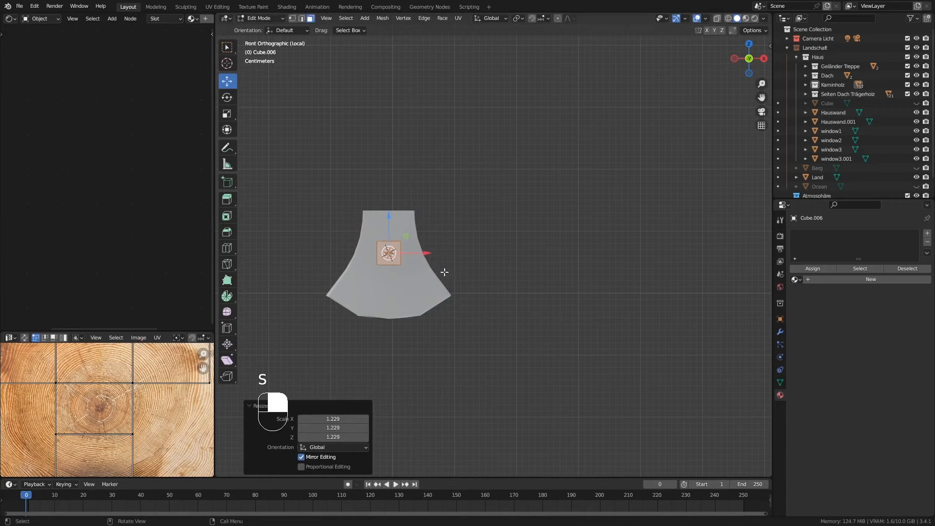
Step: Move the small cube 0.043219 m up along Z and 0.047934 m along X to the axe head's upper side edge
key(Tab)
key(Tab)
key(Tab)
drag(389, 218, 388, 191)
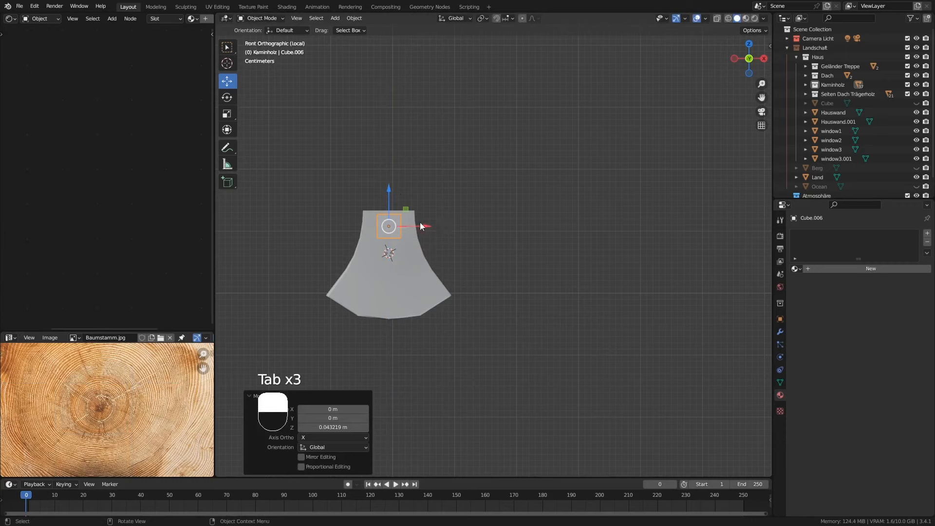
drag(420, 226, 459, 227)
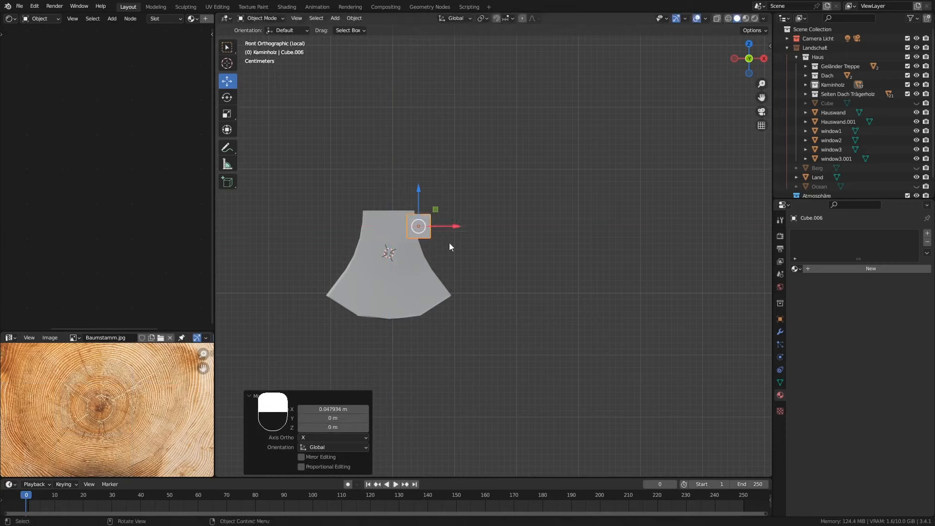
Step: Turn on X-ray and flatten the cube along Y by a factor of 0.423, returning to the front view
click(717, 19)
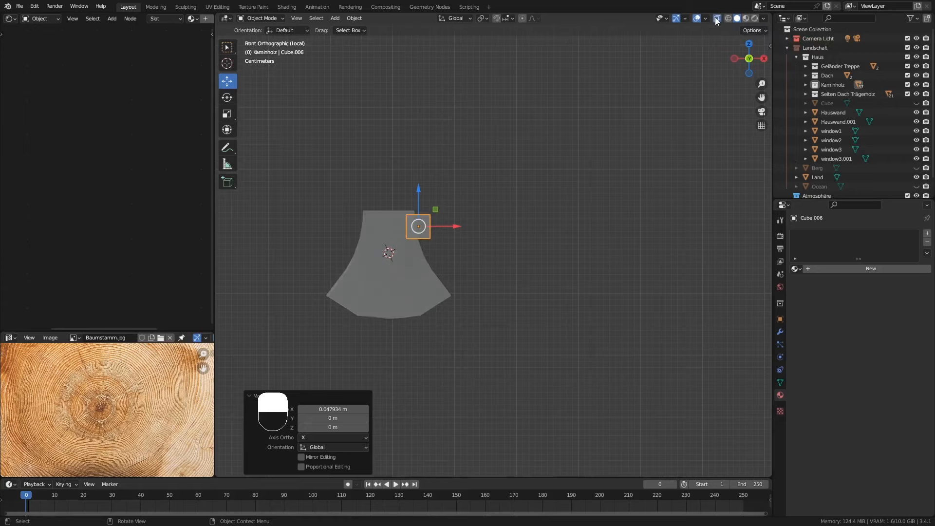
middle_drag(533, 224, 460, 205)
key(Tab)
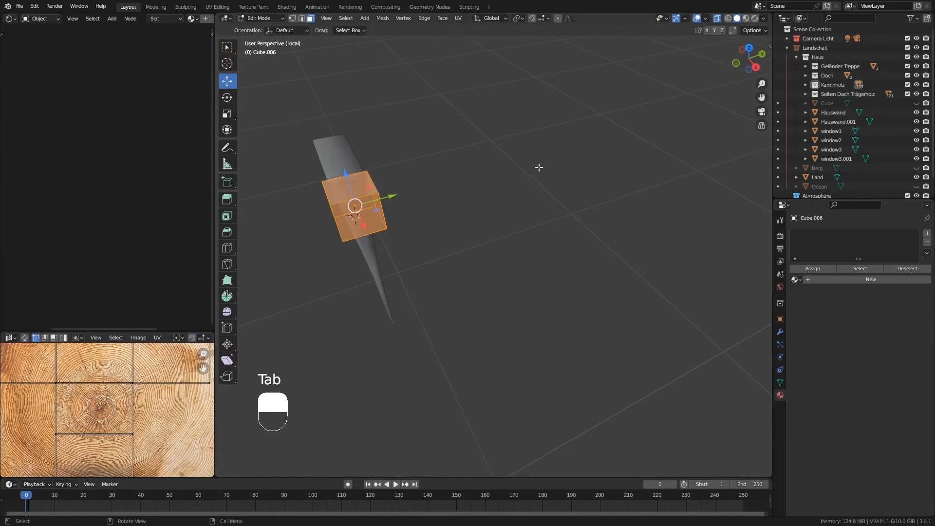
key(s)
key(y)
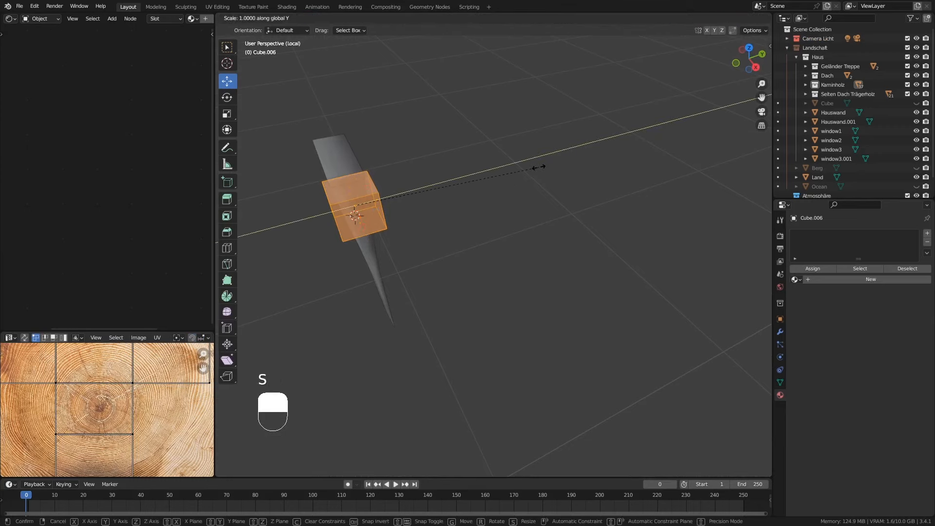
click(431, 188)
middle_drag(432, 192, 482, 199)
key(KP_1)
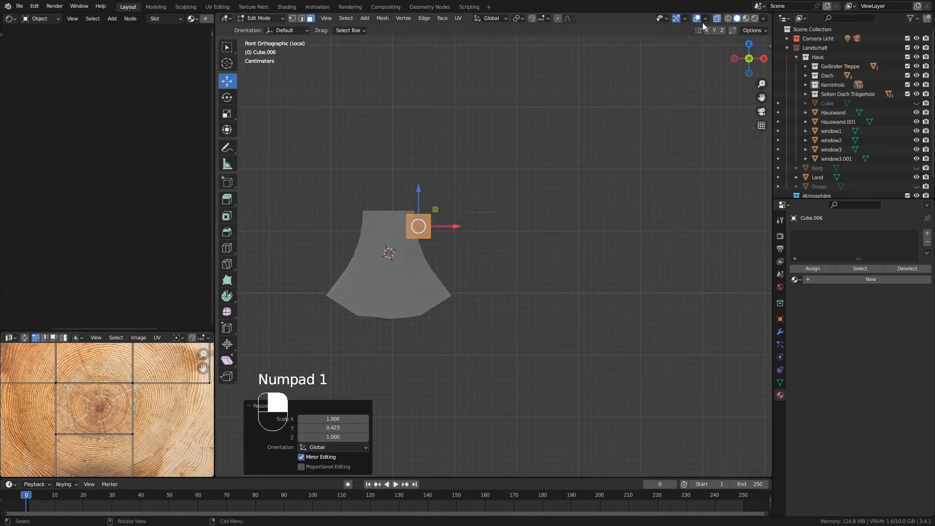
Step: Extend the cube's outer end vertices 0.46724 m along X to form the axe handle, and scale that end by 1.656
click(293, 20)
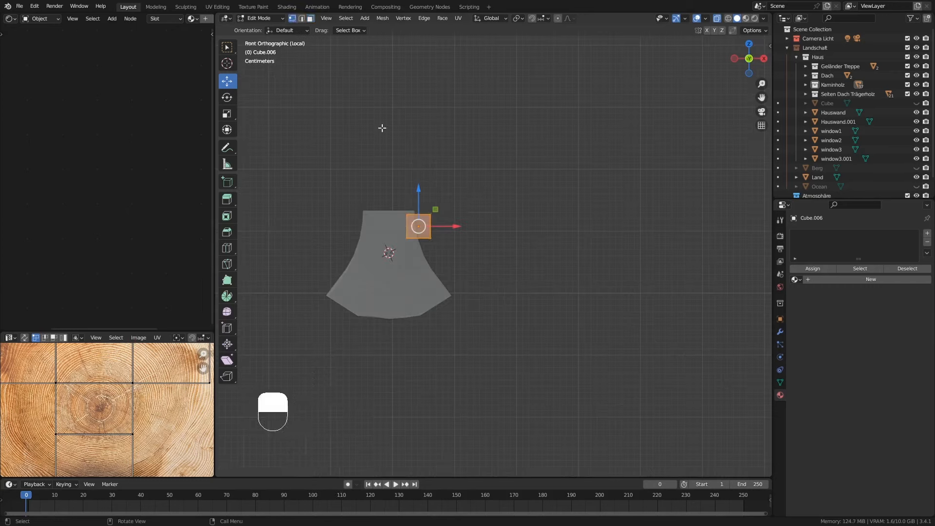
shift+middle_drag(520, 261, 411, 253)
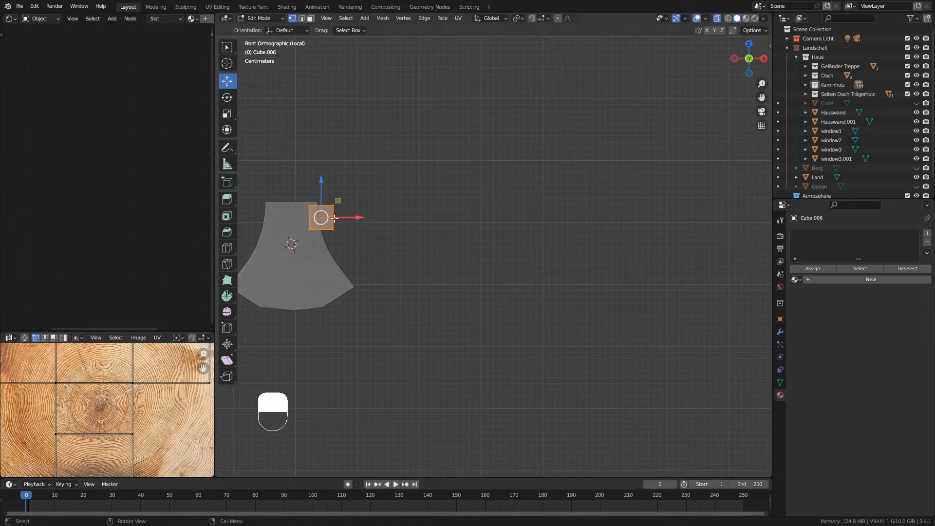
scroll(335, 217, up, 1)
click(339, 202)
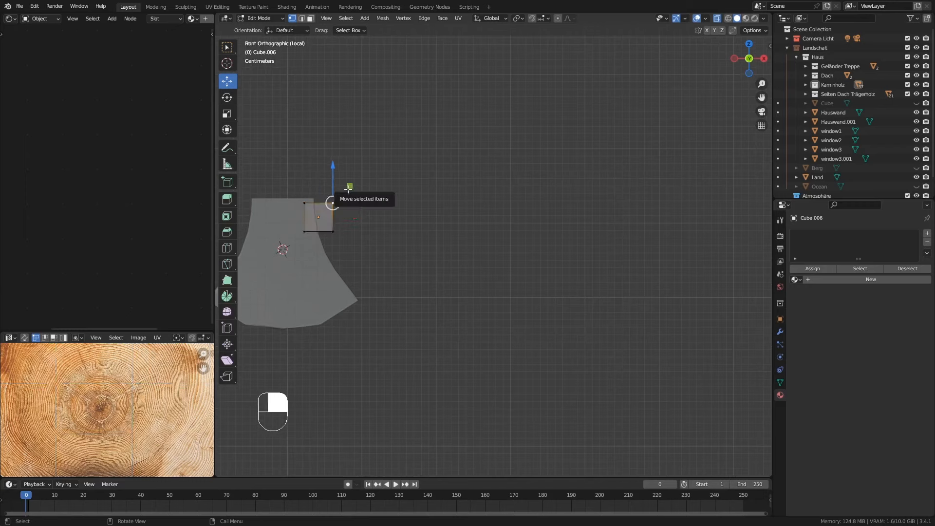
key(b)
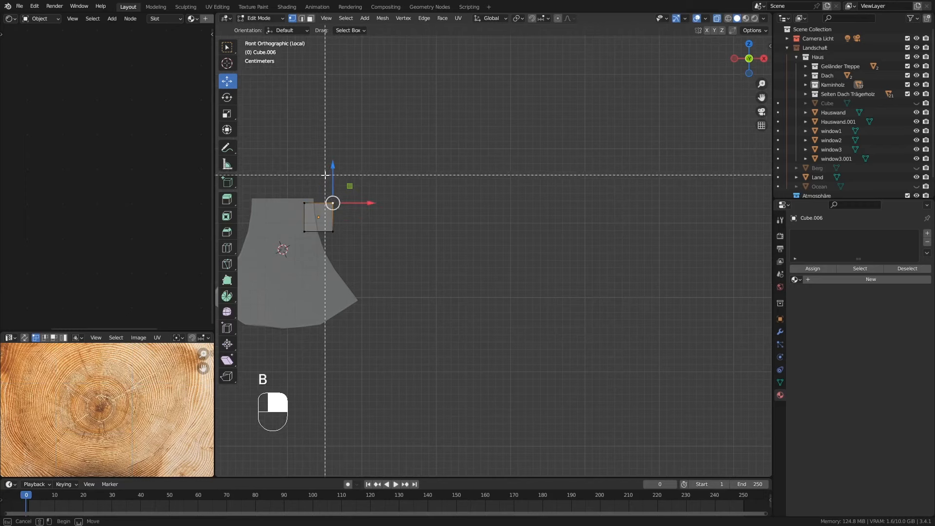
drag(325, 174, 373, 245)
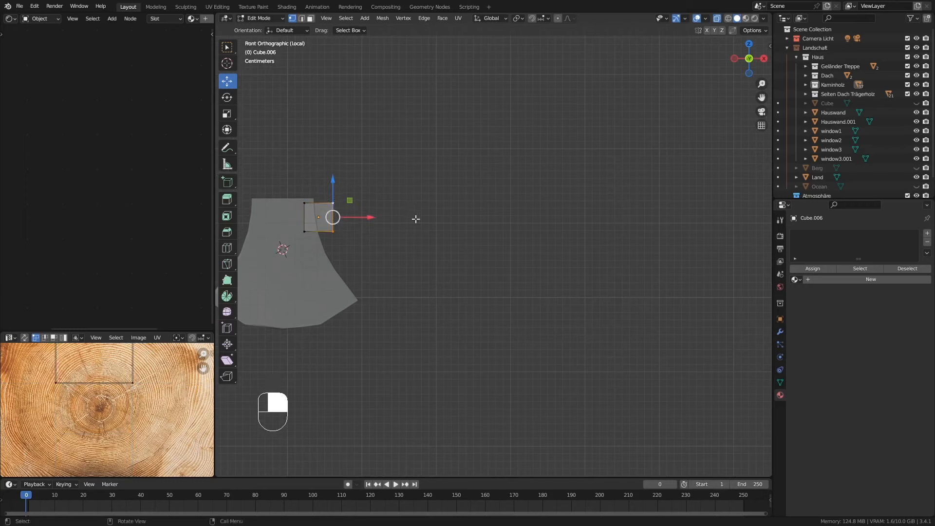
middle_drag(418, 217, 420, 226)
key(KP_Decimal)
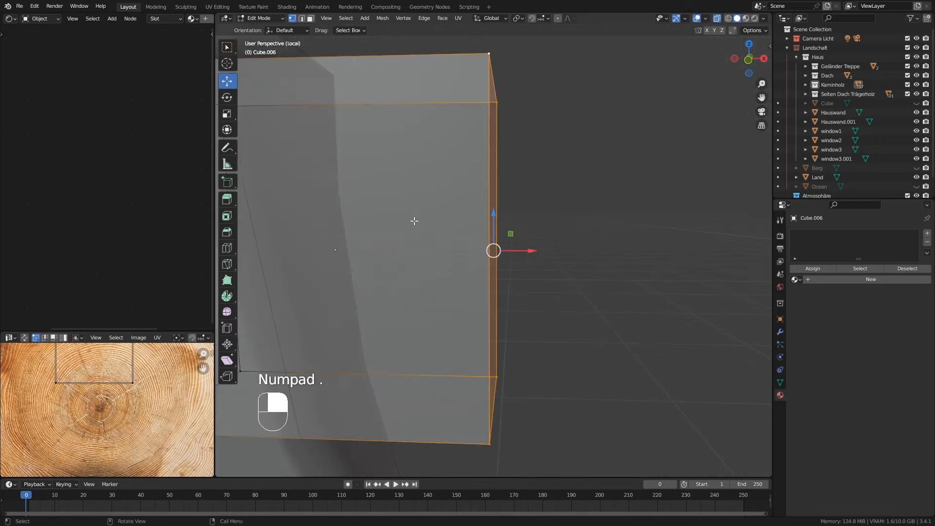
scroll(427, 225, down, 4)
middle_drag(506, 225, 489, 10)
key(KP_1)
shift+middle_drag(507, 298, 388, 273)
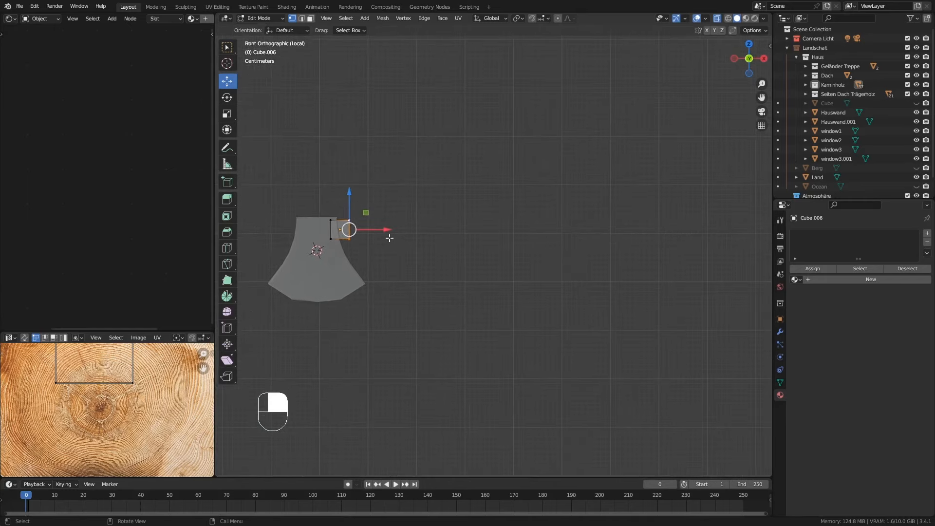
drag(389, 230, 613, 228)
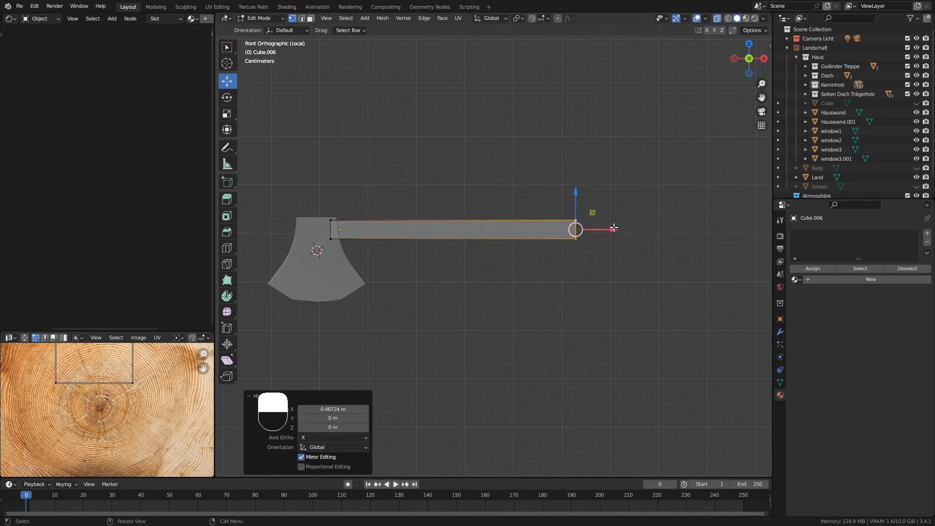
key(s)
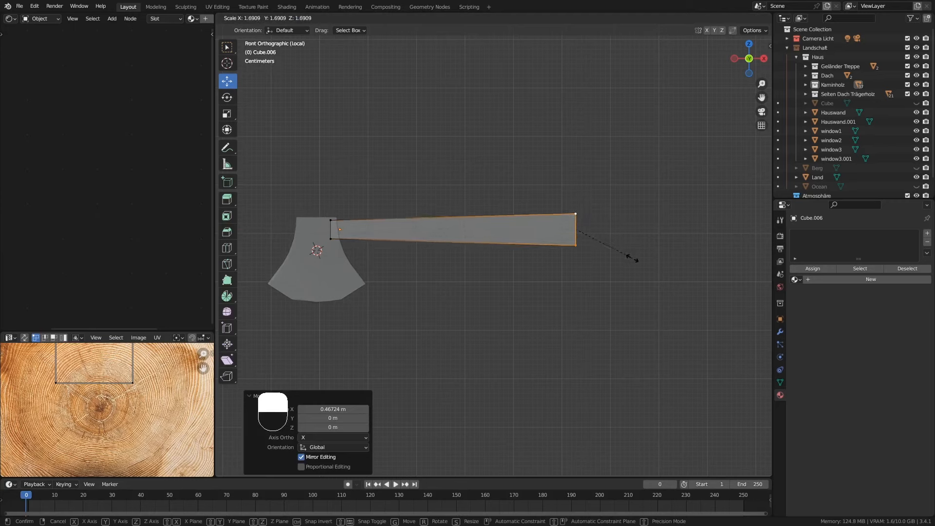
click(632, 258)
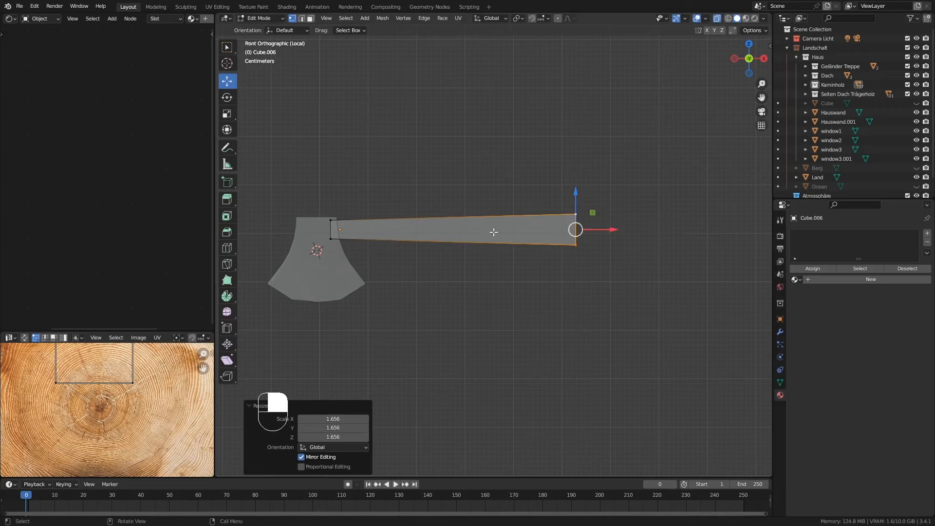
Step: Add a loop cut to the handle nearer the axe head (factor 0.474) and raise it 0.013062 m along Z
key(ctrl+r)
click(515, 227)
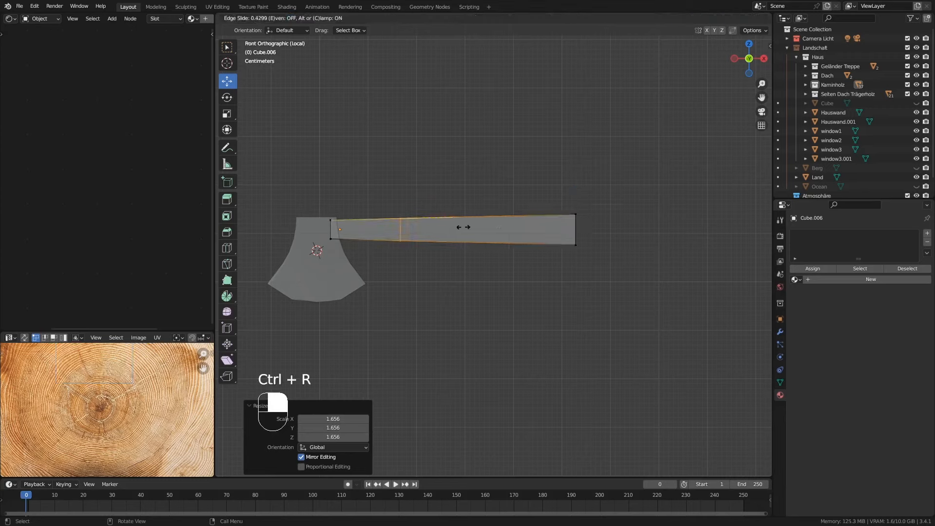
click(457, 227)
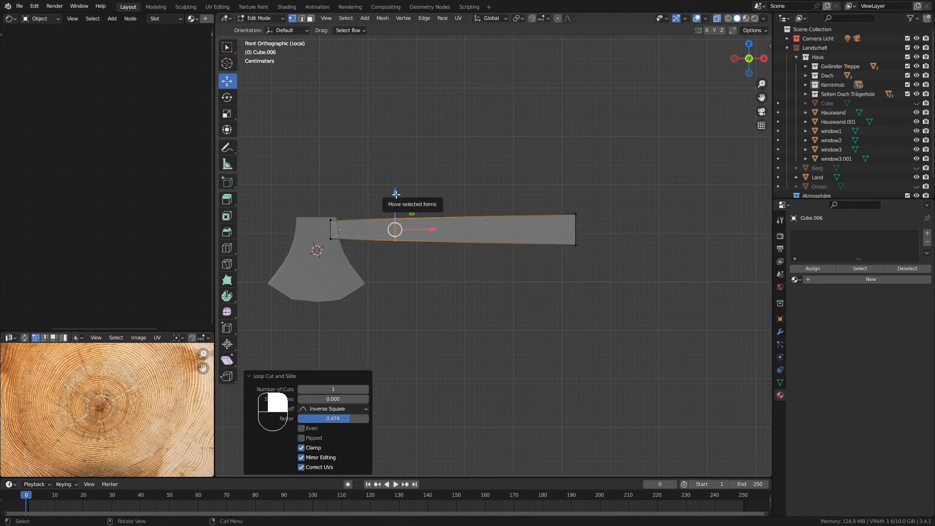
drag(395, 194, 395, 186)
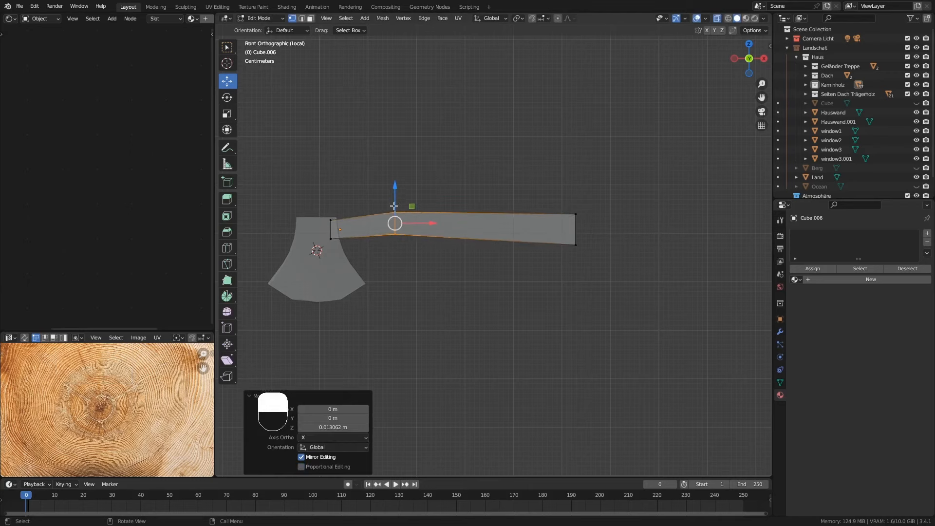
Step: Add a second loop cut toward the handle's free end (factor about -0.22) and move it -0.035168 m along Z
key(ctrl+r)
click(509, 217)
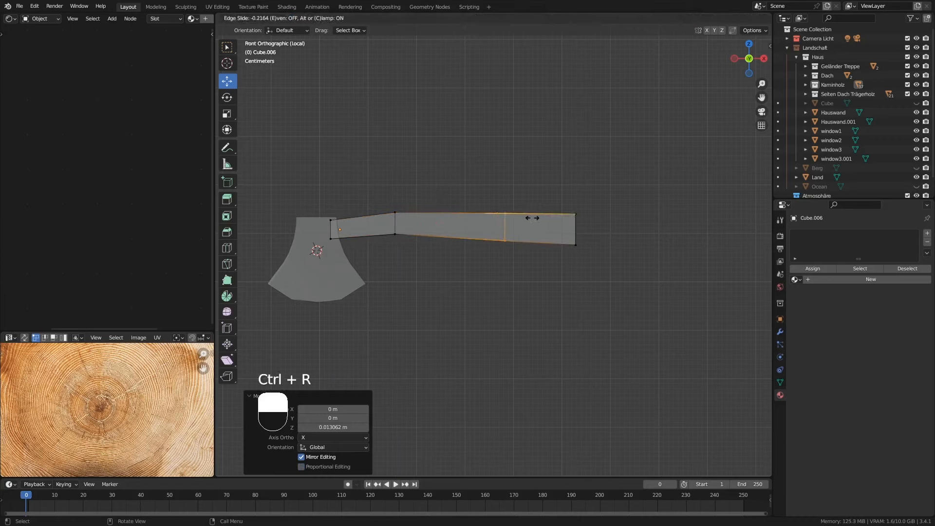
click(532, 217)
drag(503, 192, 503, 208)
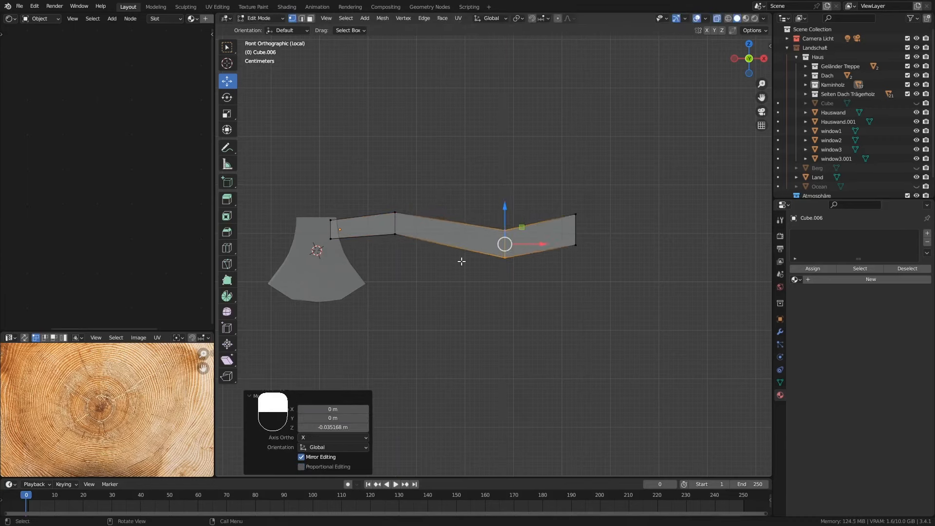
Step: Lower the handle's head-end vertices slightly, shift them -0.009044 m along X into the axe head, and scale them by 0.885
click(328, 222)
key(b)
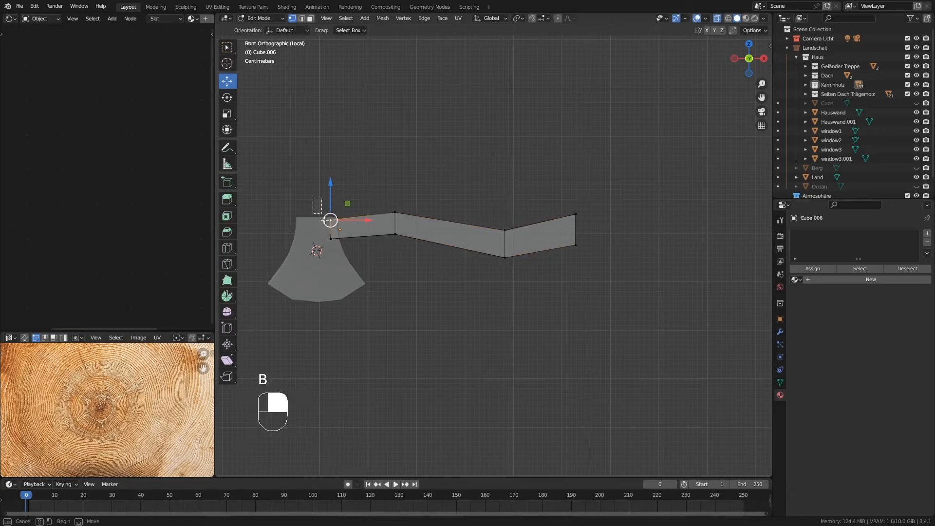
drag(322, 212, 345, 254)
drag(334, 191, 331, 199)
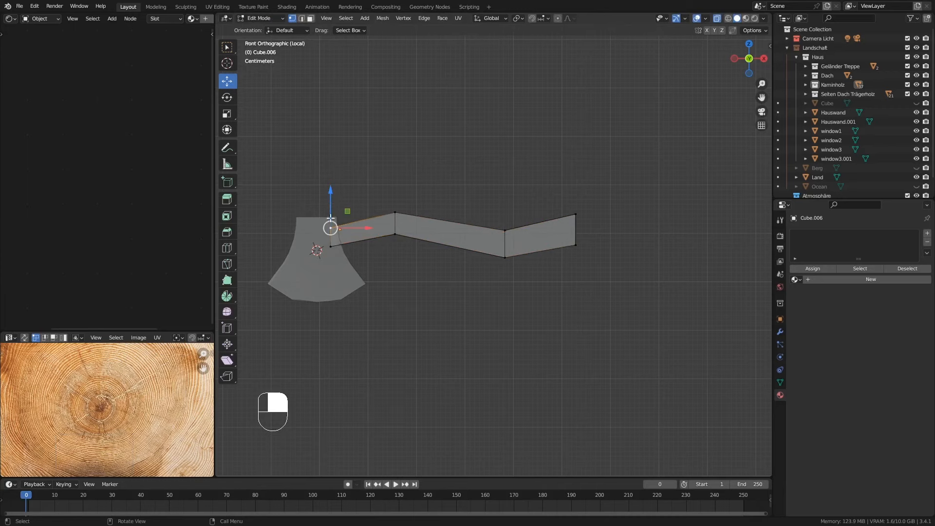
key(b)
drag(318, 213, 331, 197)
drag(364, 233, 360, 232)
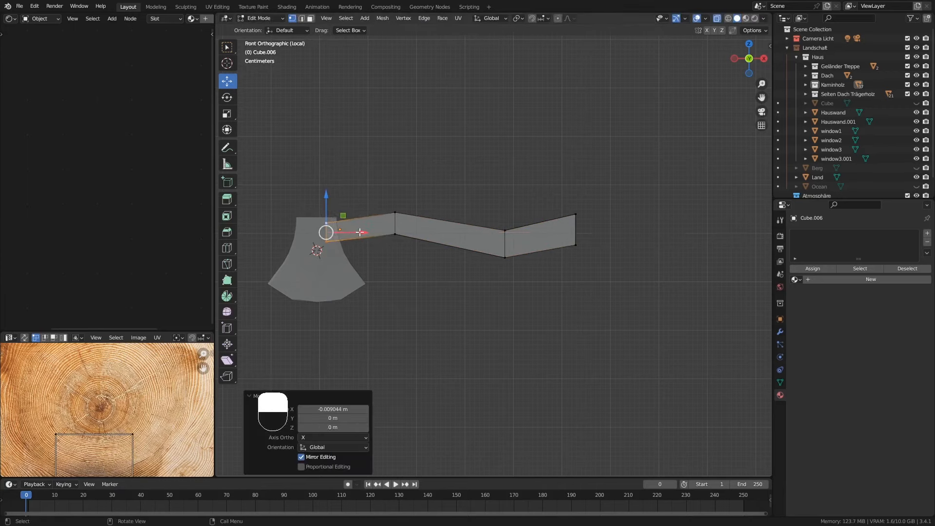
key(s)
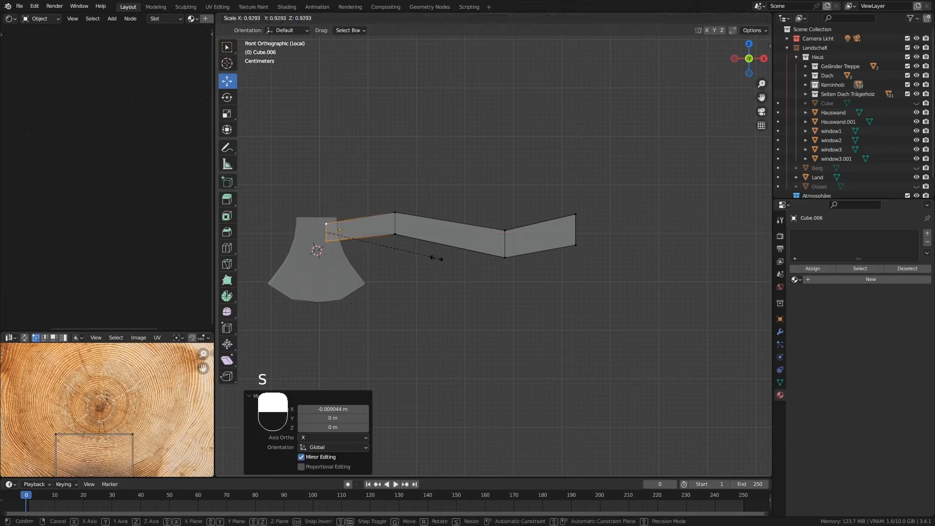
click(432, 257)
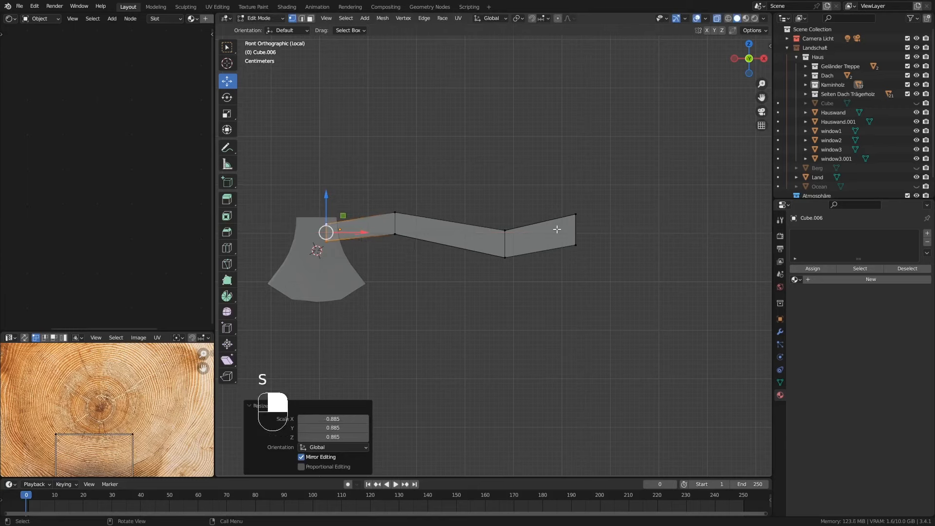
Step: Bevel the handle's edge loop nearer the axe head with a width of 0.0836 m and 3 segments
alt+click(395, 222)
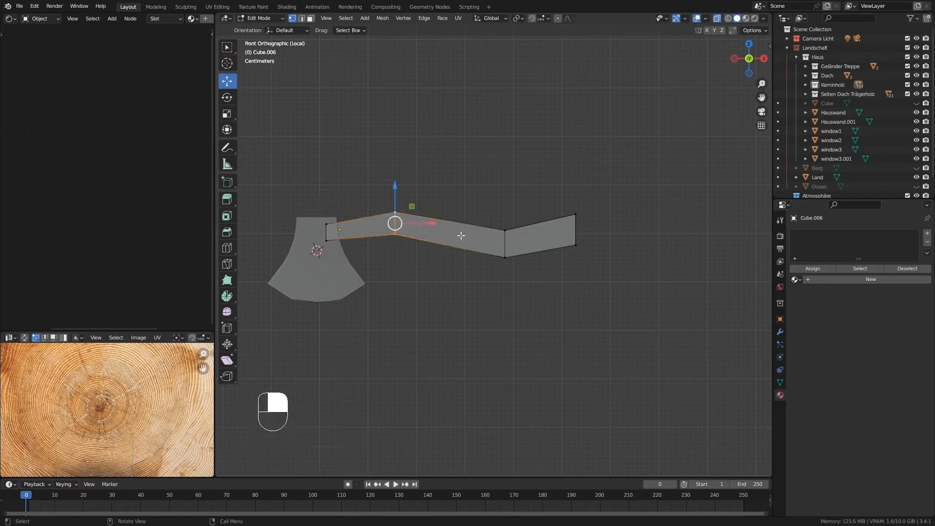
key(ctrl+b)
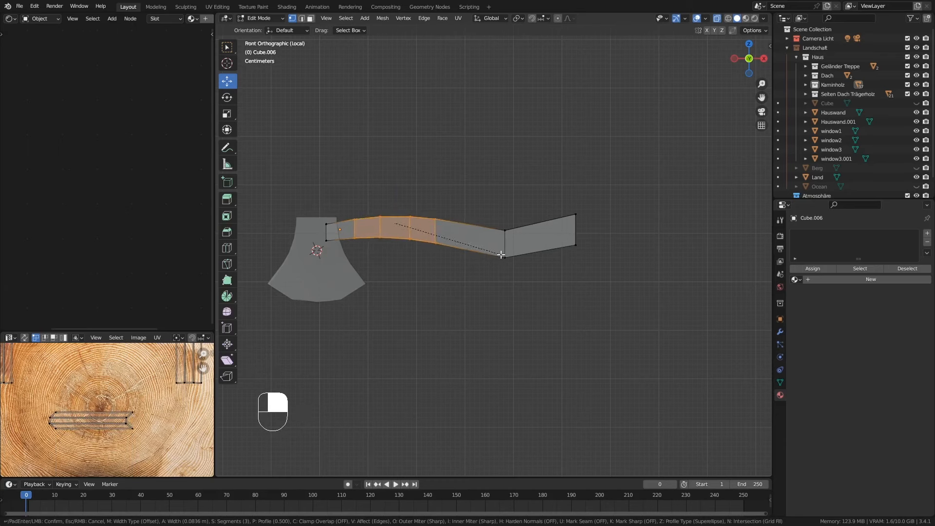
click(501, 254)
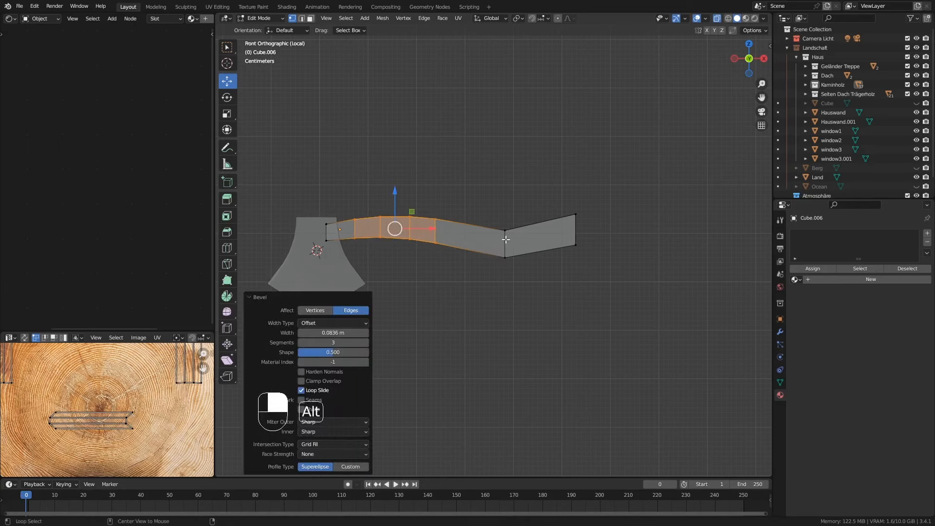
Step: Bevel the handle's edge loop nearer the free end with a width of about 0.079 m and 3 segments
alt+click(505, 242)
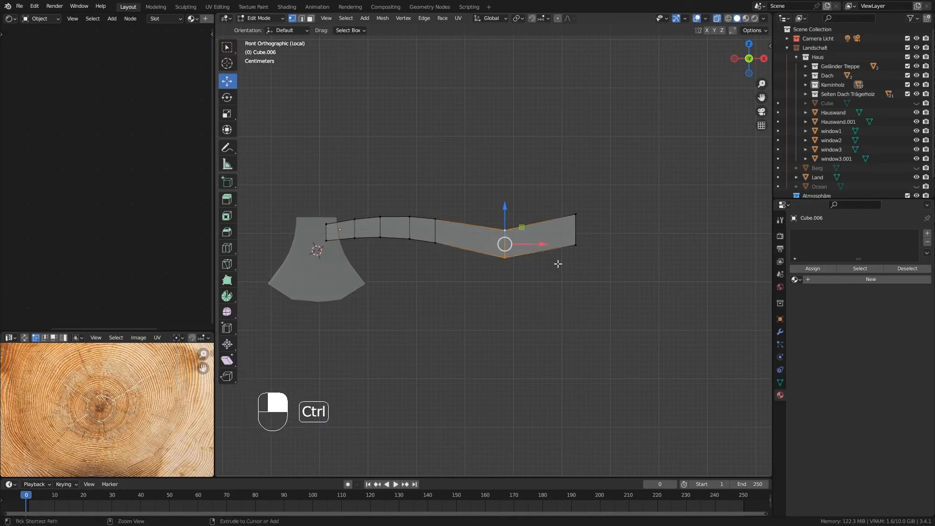
key(ctrl+b)
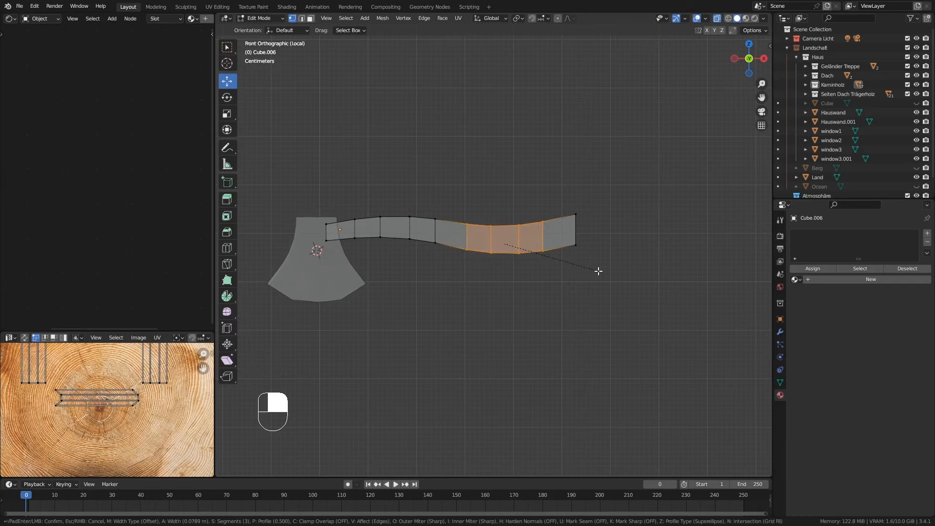
click(599, 271)
middle_drag(565, 301, 524, 223)
key(Tab)
key(Tab)
key(Tab)
key(Tab)
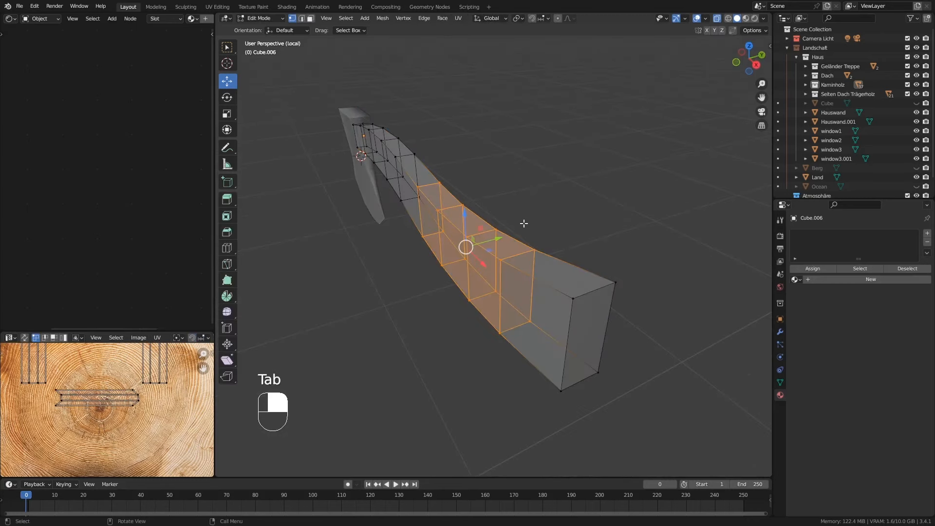
Step: Round the handle by selecting its four lengthwise edge runs in edge mode and bevelling them about 0.0102 m with 2 segments
click(302, 20)
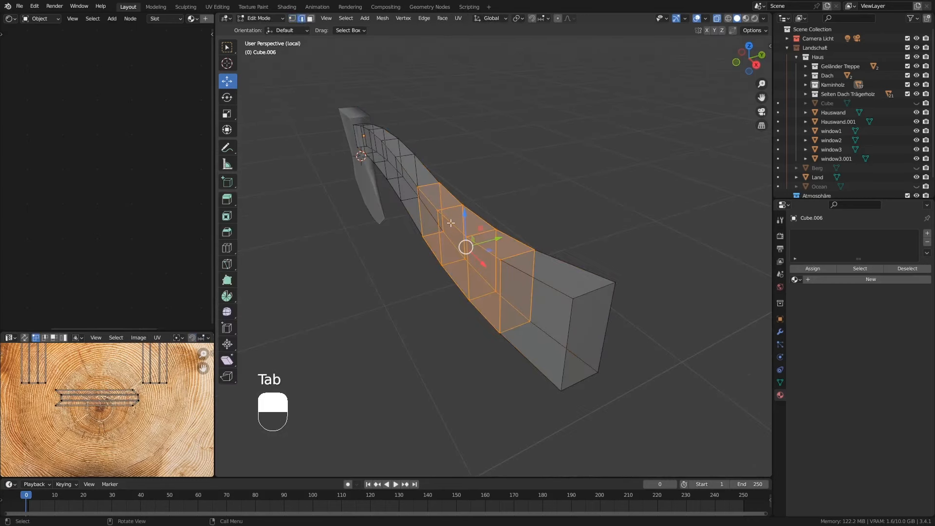
alt+click(542, 283)
mouse_move(578, 336)
middle_down()
mouse_move(589, 328)
mouse_move(573, 320)
middle_up()
middle_drag(553, 279, 539, 282)
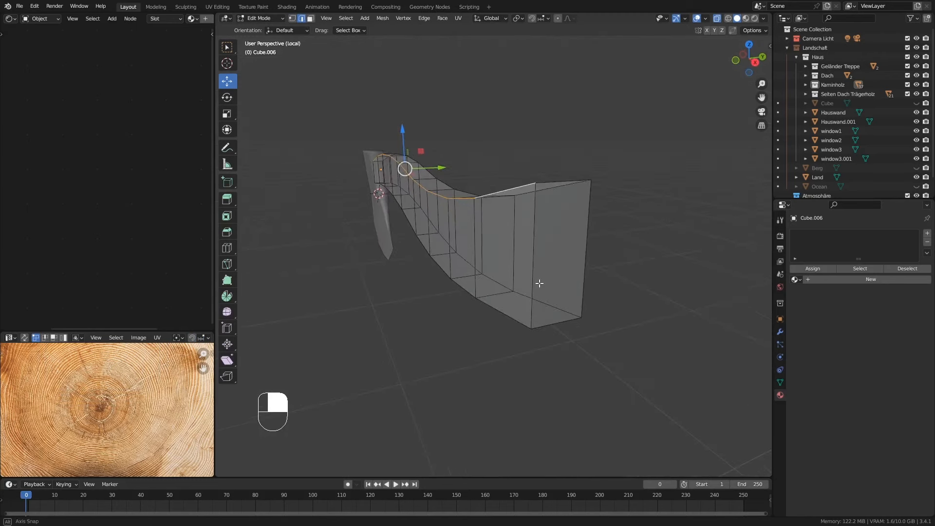
alt+shift+click(526, 298)
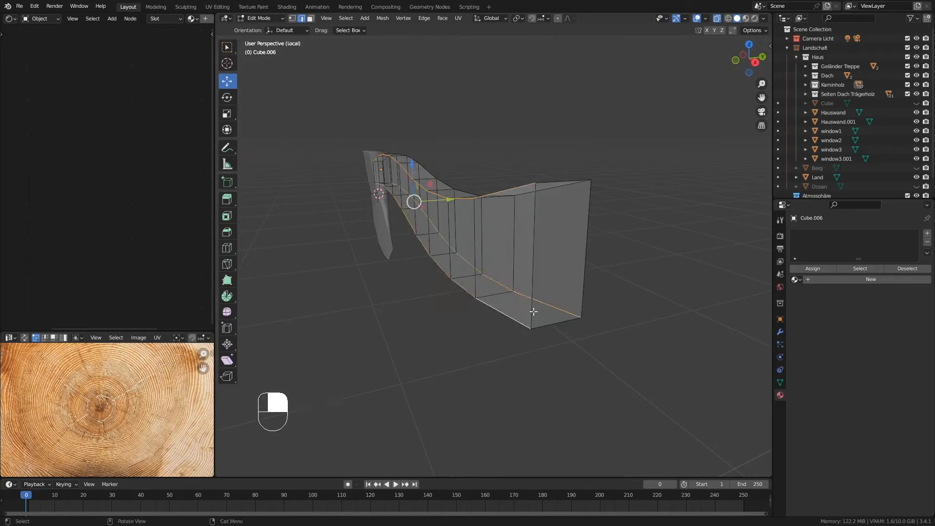
alt+shift+click(557, 185)
alt+middle_drag(557, 186, 603, 272)
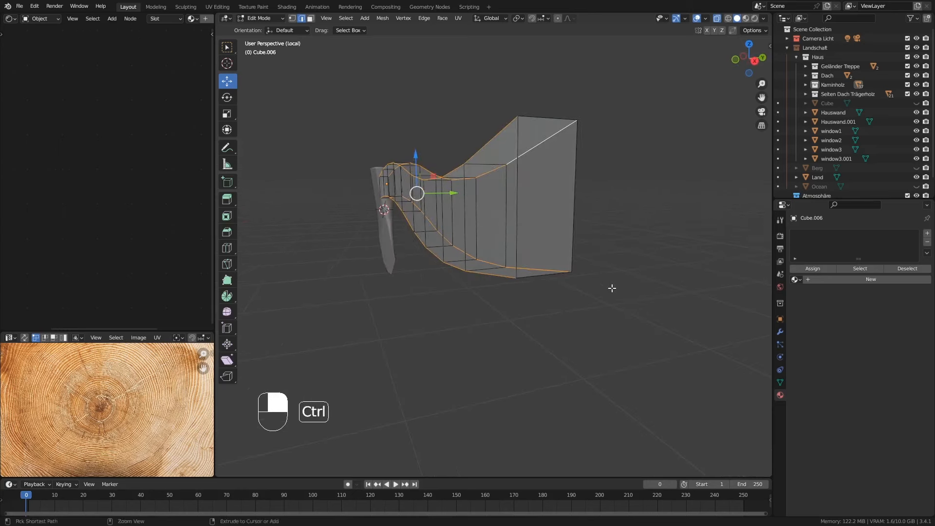
key(ctrl+b)
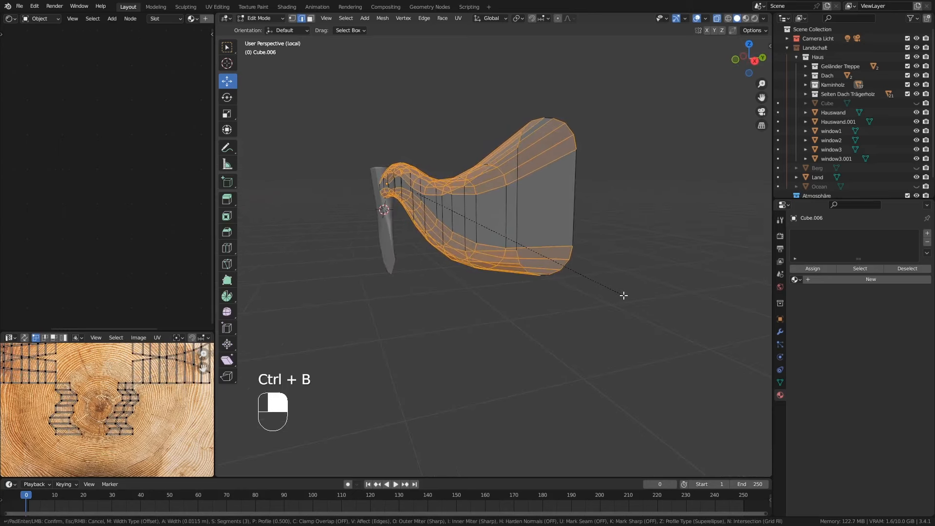
scroll(624, 296, down, 2)
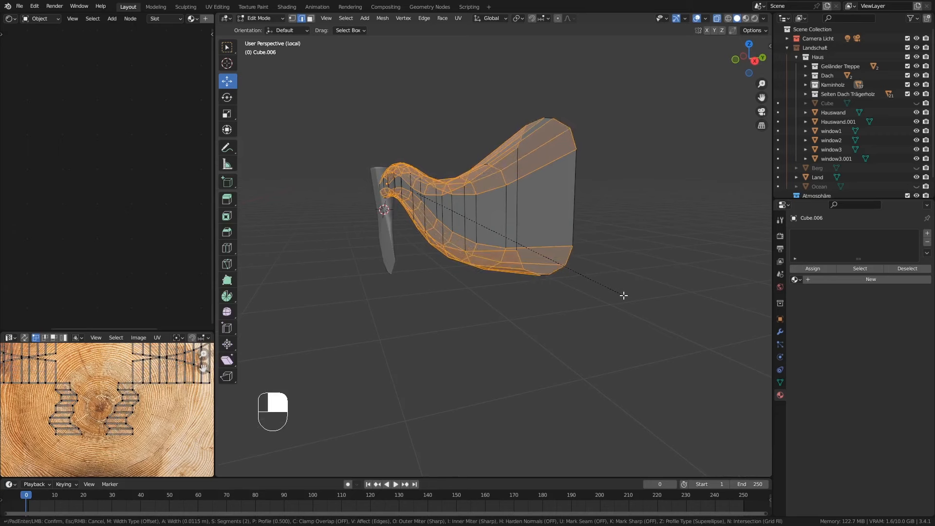
scroll(624, 295, up, 1)
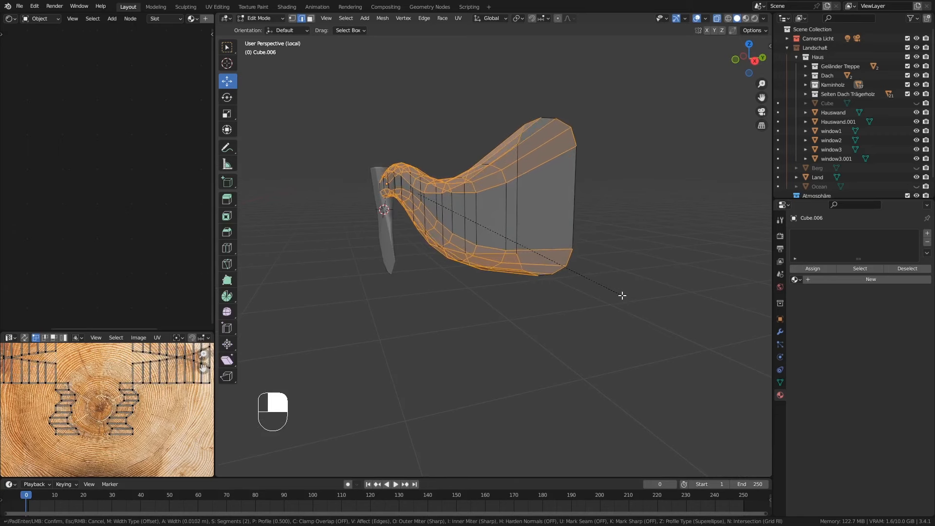
click(622, 295)
Step: Apply smooth shading to the axe handle in Object Mode
middle_drag(618, 294, 493, 255)
key(Tab)
right_click(493, 227)
click(493, 227)
Step: In front view, scale the whole handle by 0.970 and stretch it along X by 1.078
key(KP_1)
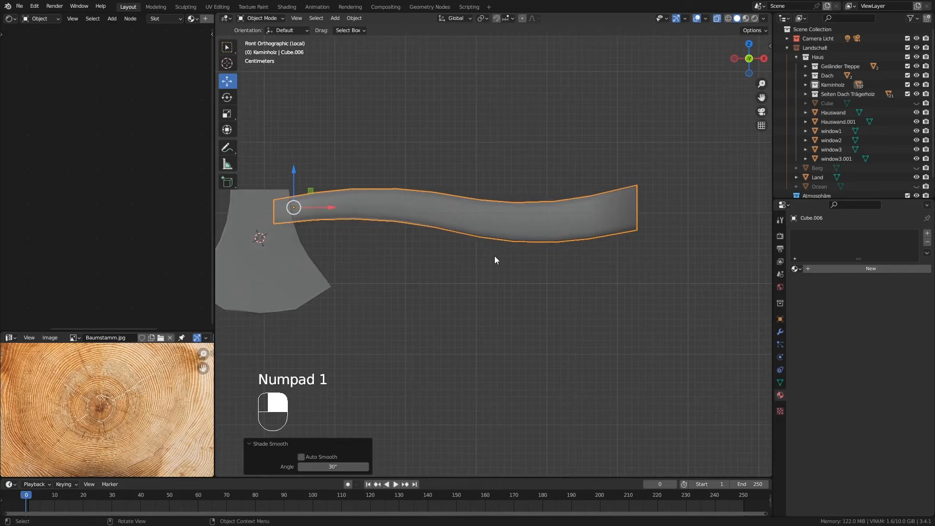
key(s)
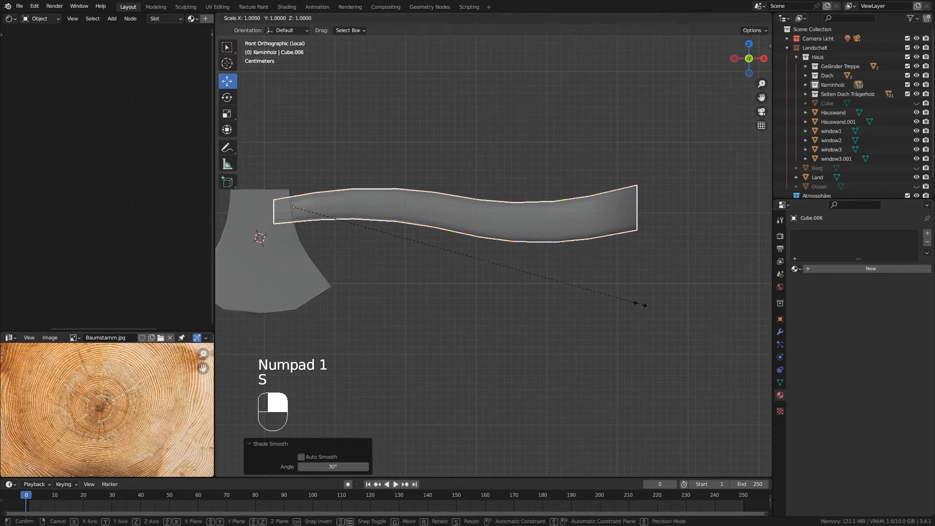
click(630, 307)
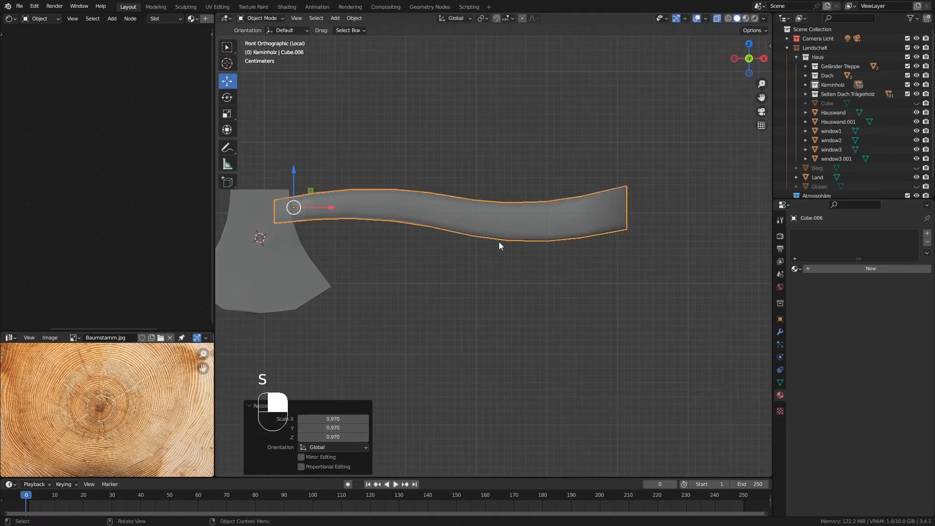
key(s)
key(x)
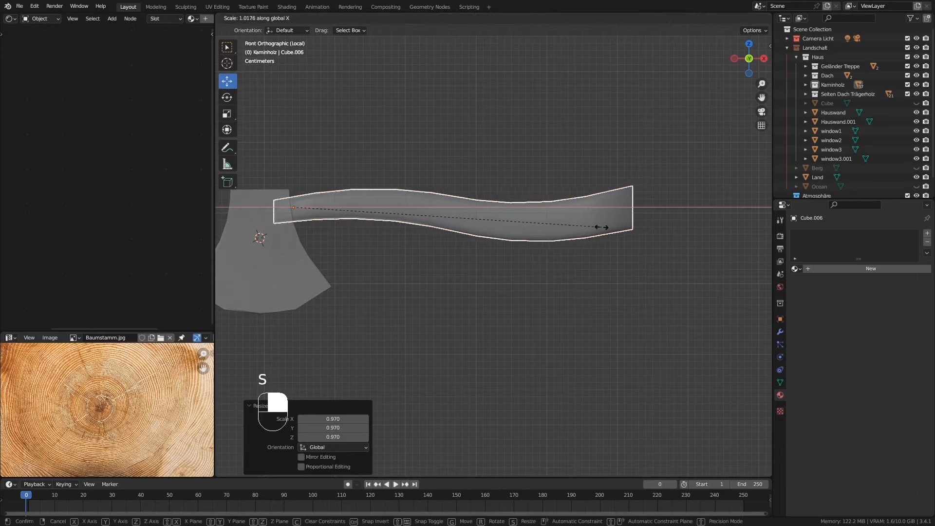
click(618, 224)
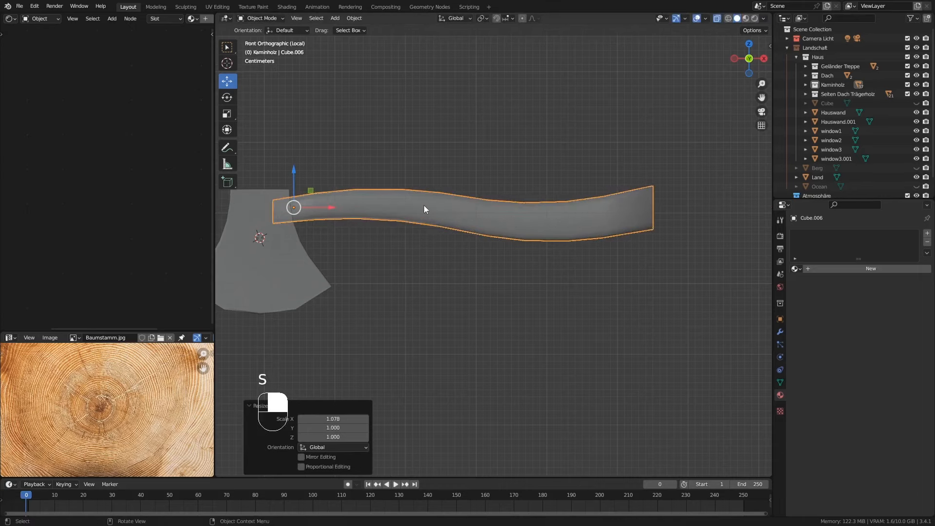
Step: Turn off X-ray display and examine how the handle sits in the axe head from several angles
middle_drag(397, 207, 520, 237)
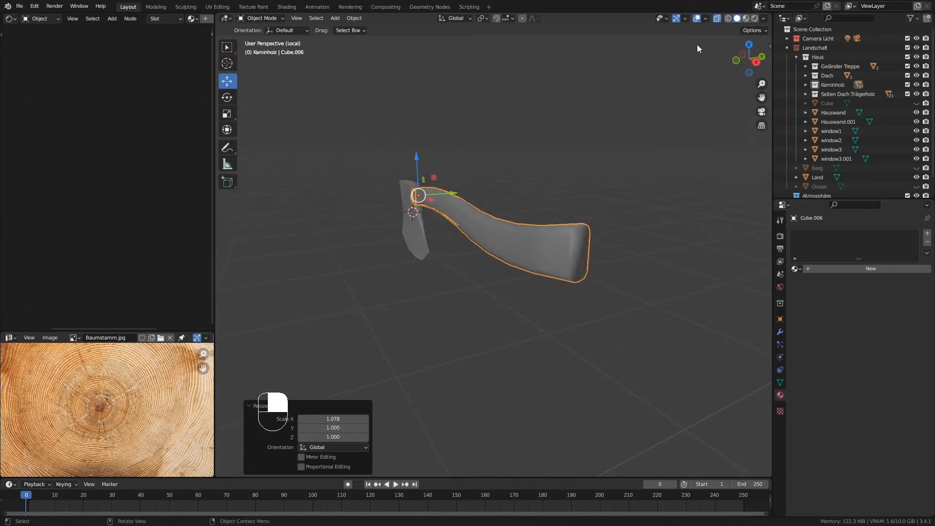
click(716, 19)
middle_drag(419, 236, 561, 218)
middle_drag(499, 215, 409, 255)
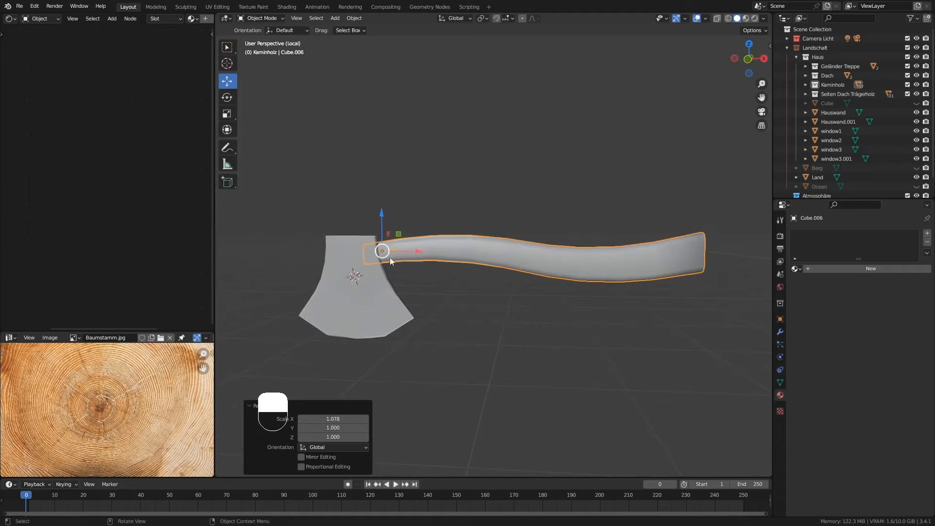
mouse_move(353, 258)
middle_down()
mouse_move(434, 272)
mouse_move(411, 286)
mouse_move(349, 272)
mouse_move(361, 256)
middle_up()
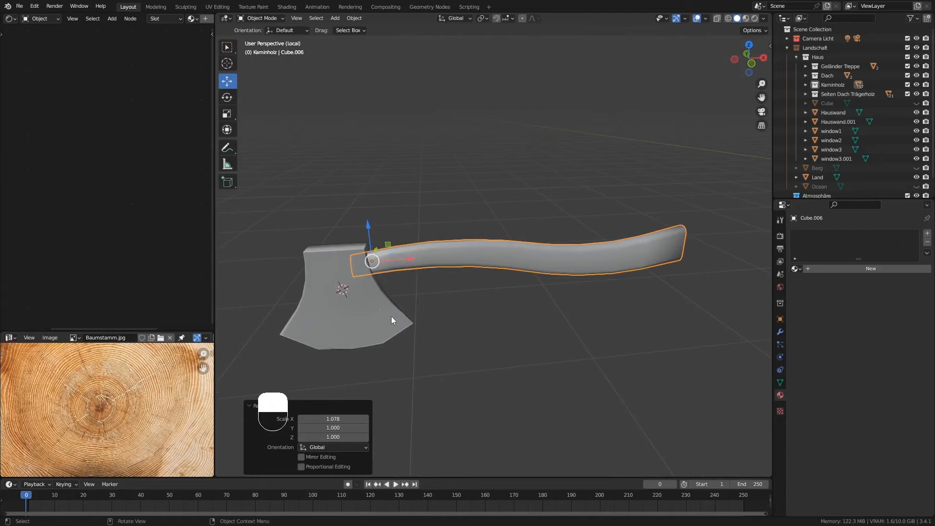
middle_drag(390, 316, 458, 259)
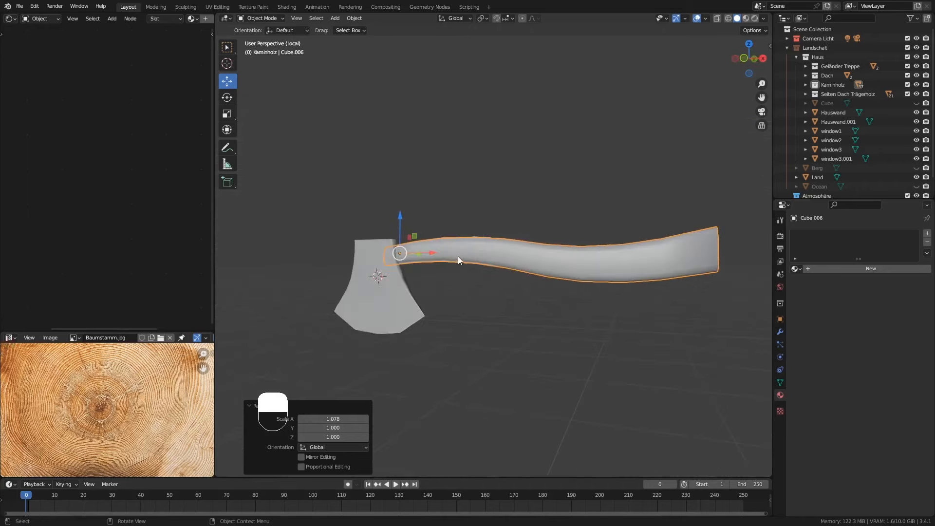
Step: Switch to material preview shading and assign the existing "wood wall" material to the axe handle
click(747, 19)
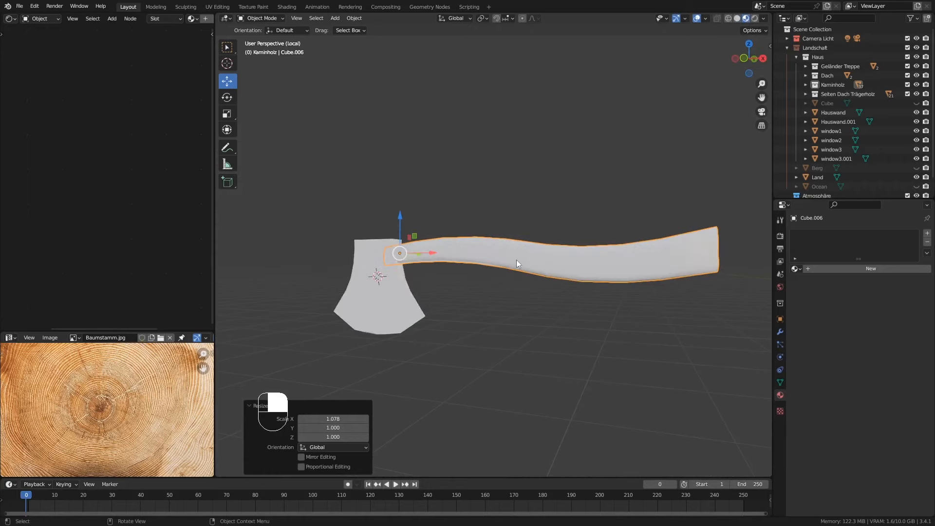
mouse_move(517, 259)
middle_down()
mouse_move(543, 261)
mouse_move(513, 267)
mouse_move(790, 277)
middle_up()
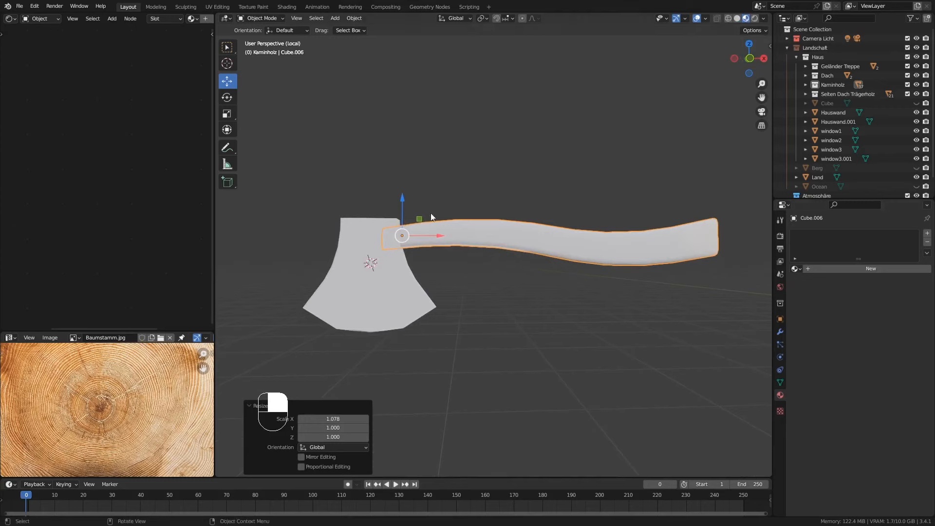
click(796, 269)
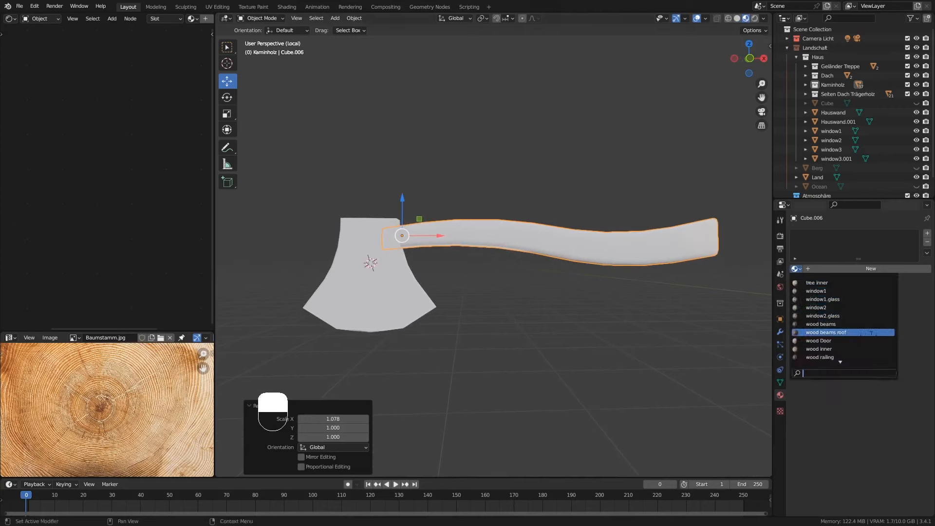
scroll(855, 346, down, 3)
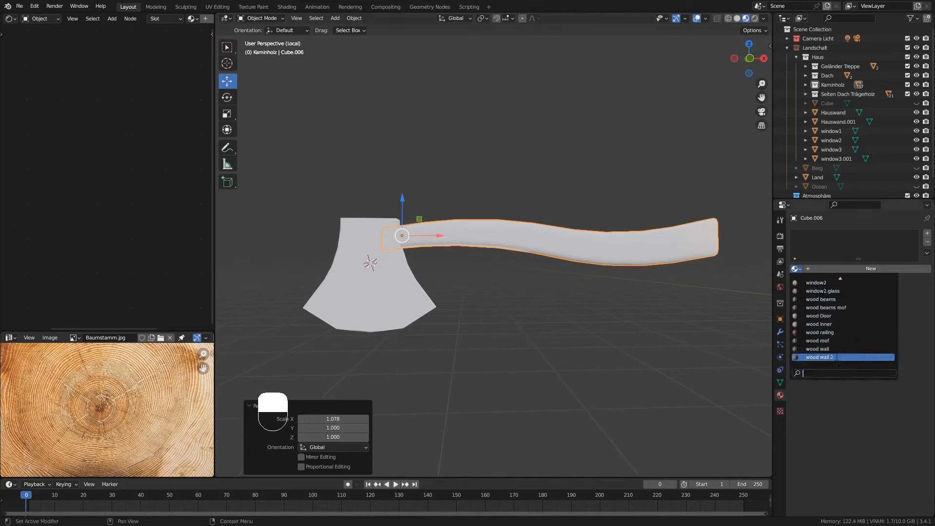
click(835, 349)
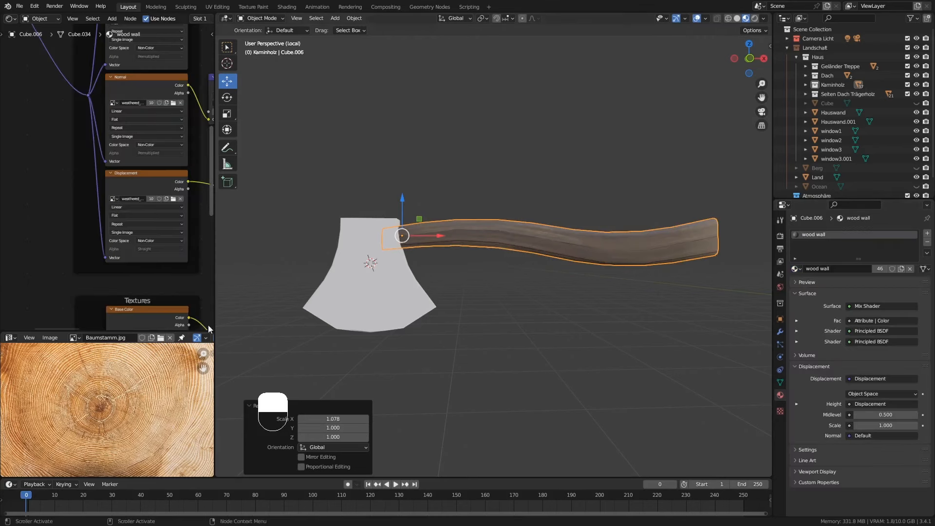
Step: Enlarge the image editor area and display the weathered_planks_diff_2k.jpg.001 texture in it
drag(216, 315, 455, 307)
drag(362, 331, 361, 118)
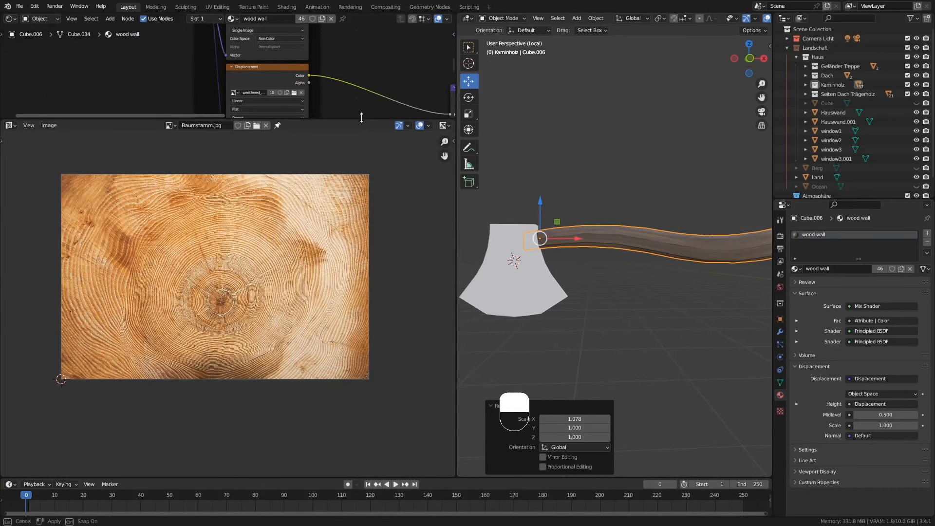
click(169, 127)
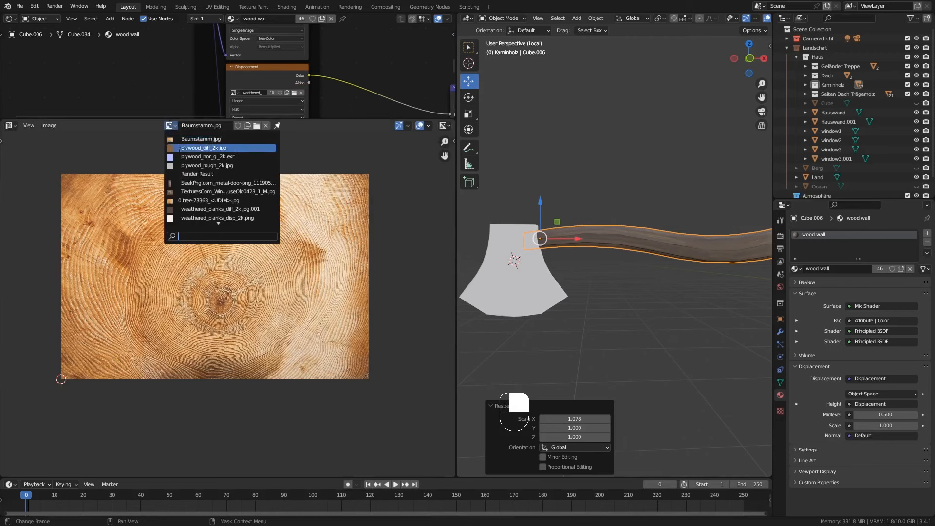
click(199, 209)
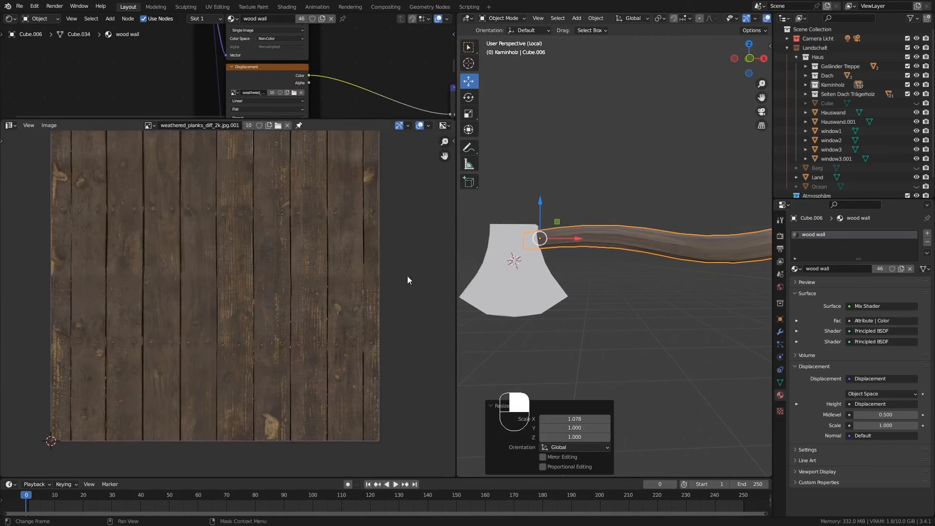
Step: Scale the axe handle's entire UV layout down to about 0.6 over the planks texture and return to Object Mode
key(Tab)
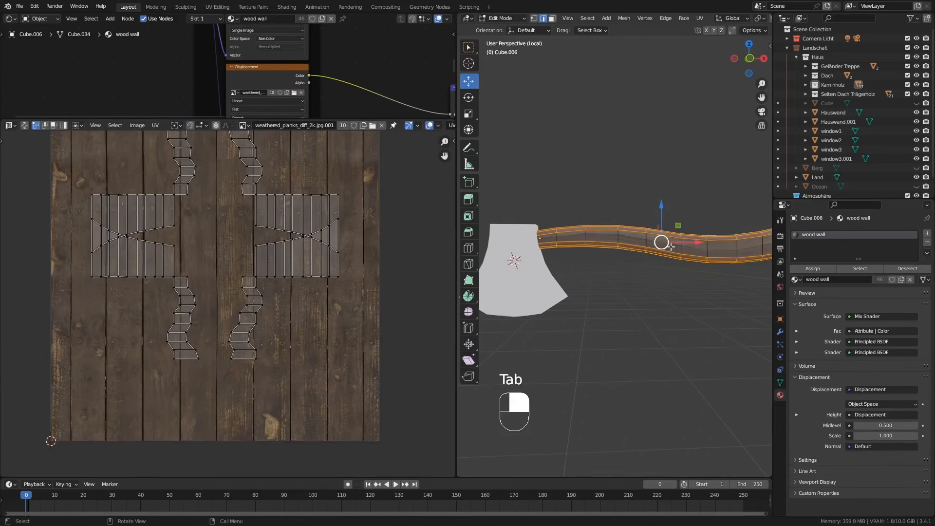
key(a)
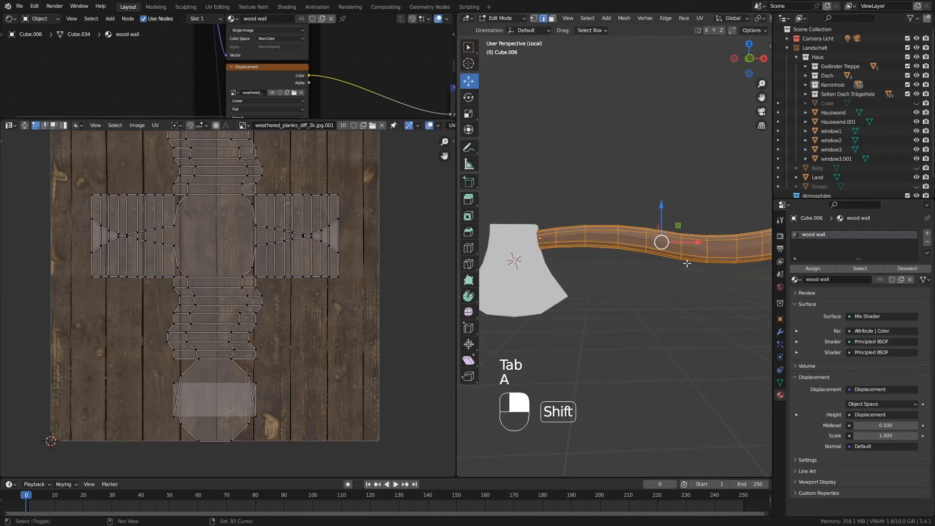
shift+middle_drag(669, 245, 569, 322)
key(a)
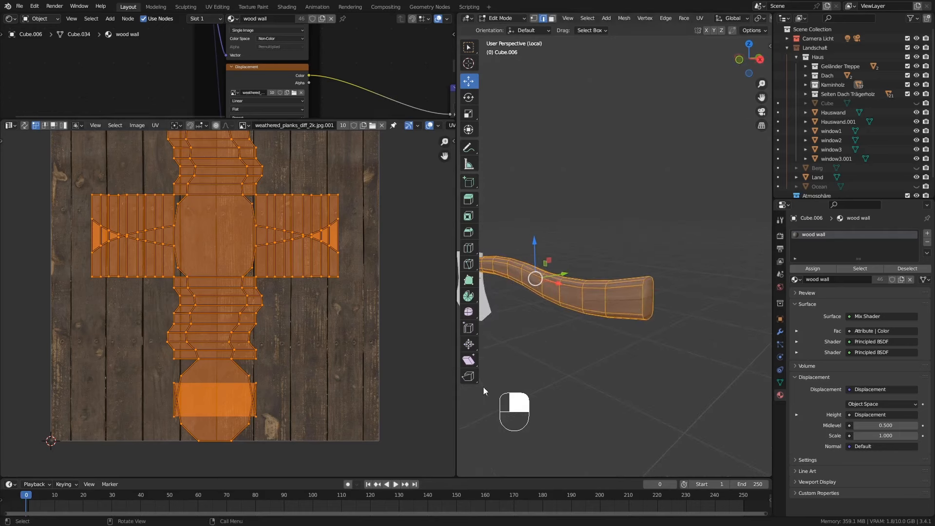
key(s)
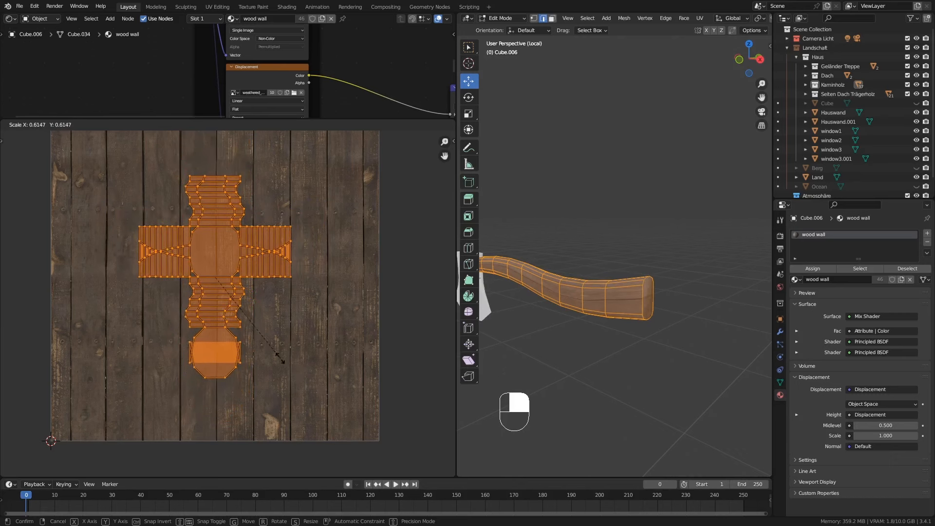
click(281, 341)
key(Tab)
middle_drag(528, 318, 626, 277)
Step: Enlarge the node editor area and give the axe head a new material named "medal"
drag(354, 120, 334, 385)
ctrl+middle_drag(336, 176, 358, 252)
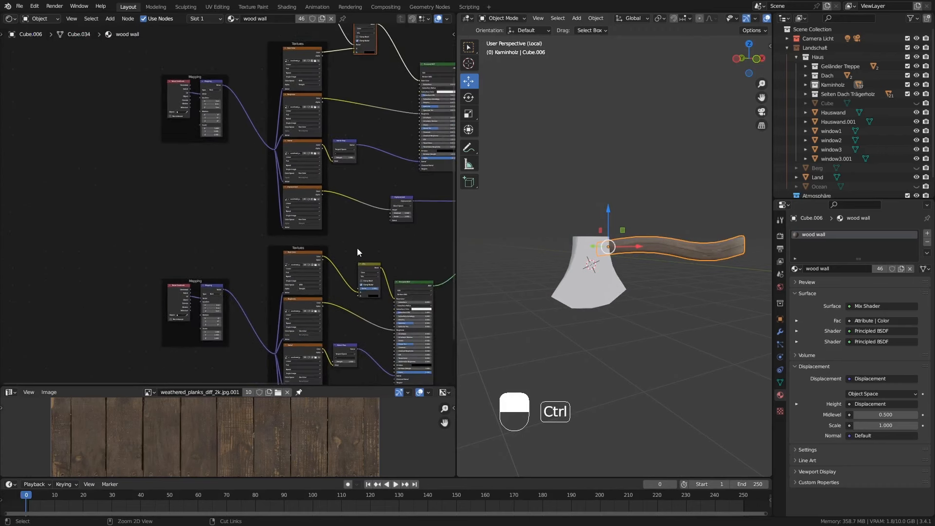
ctrl+middle_drag(607, 259, 607, 218)
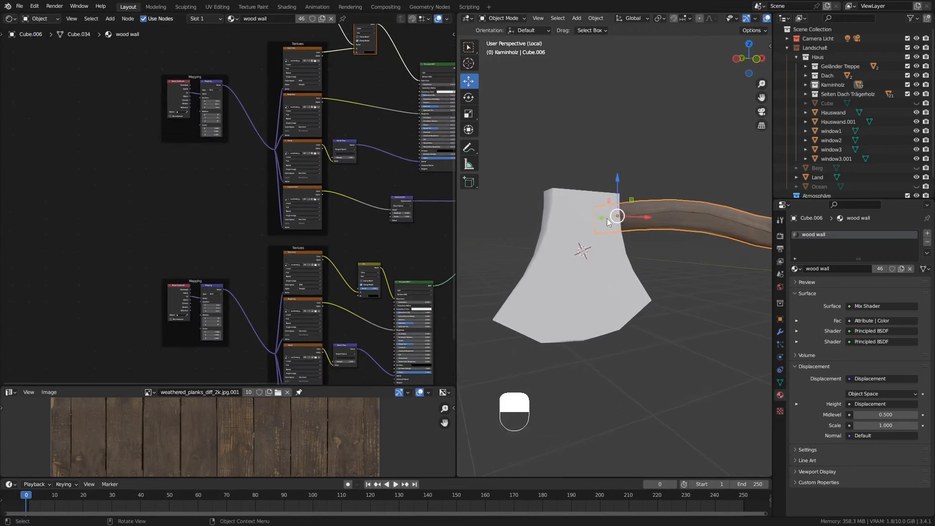
click(559, 204)
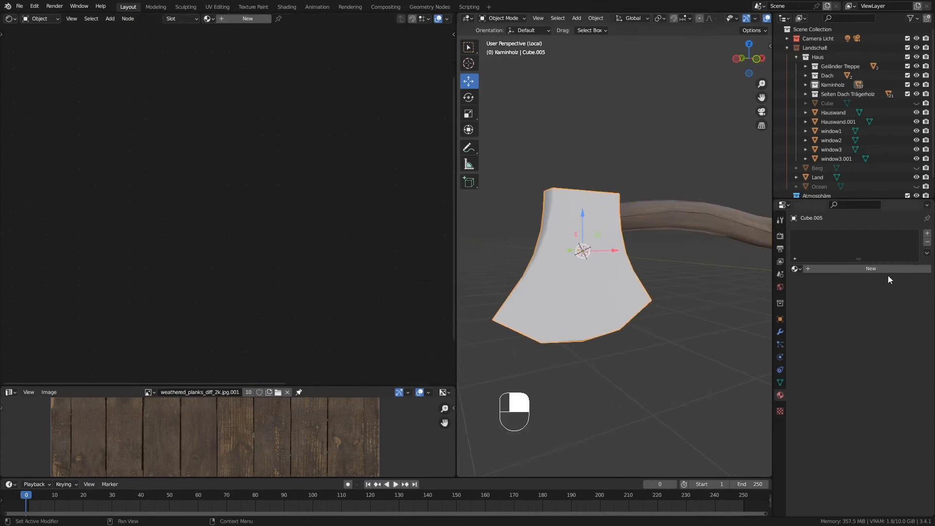
click(873, 270)
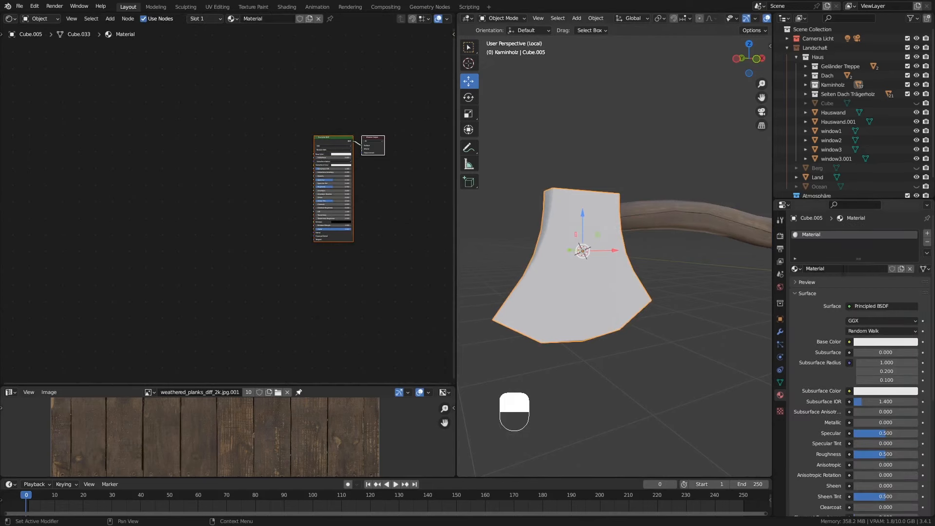
click(843, 269)
text(medal)
key(Return)
Step: Darken the medal material's base color to grey and set Metallic to 0.761 and Roughness to 0.225
click(872, 346)
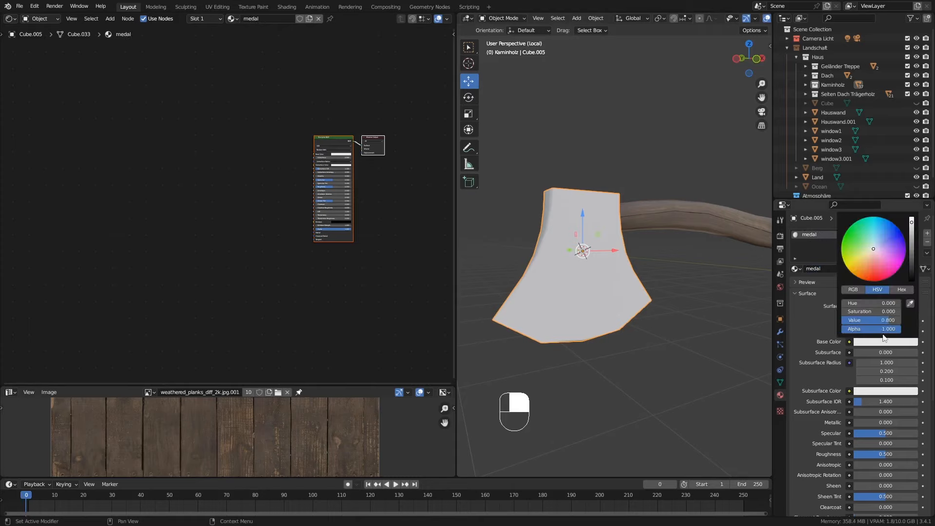
click(912, 261)
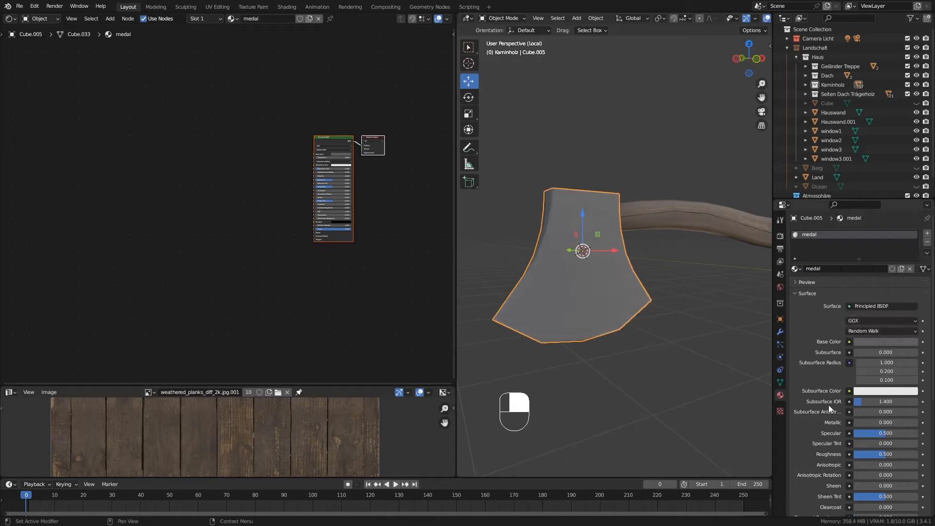
drag(894, 422, 868, 454)
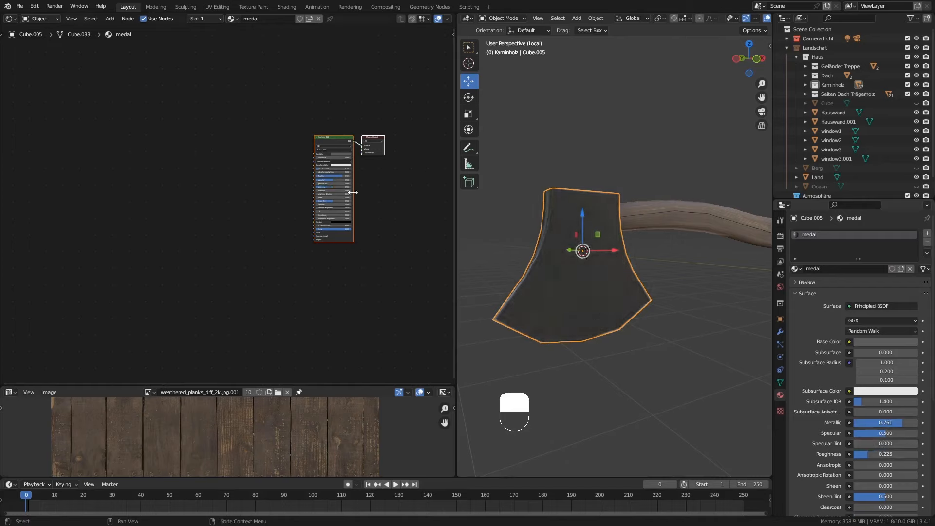
ctrl+middle_drag(352, 193, 378, 153)
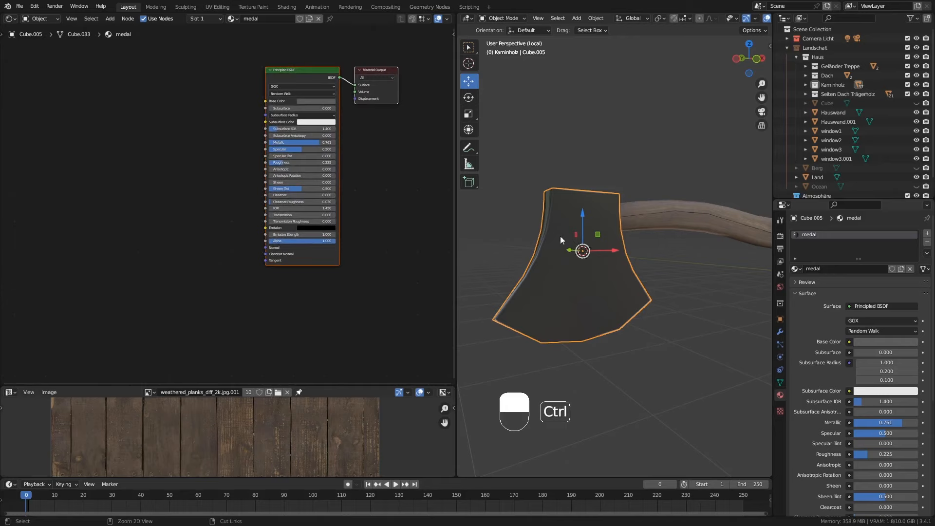
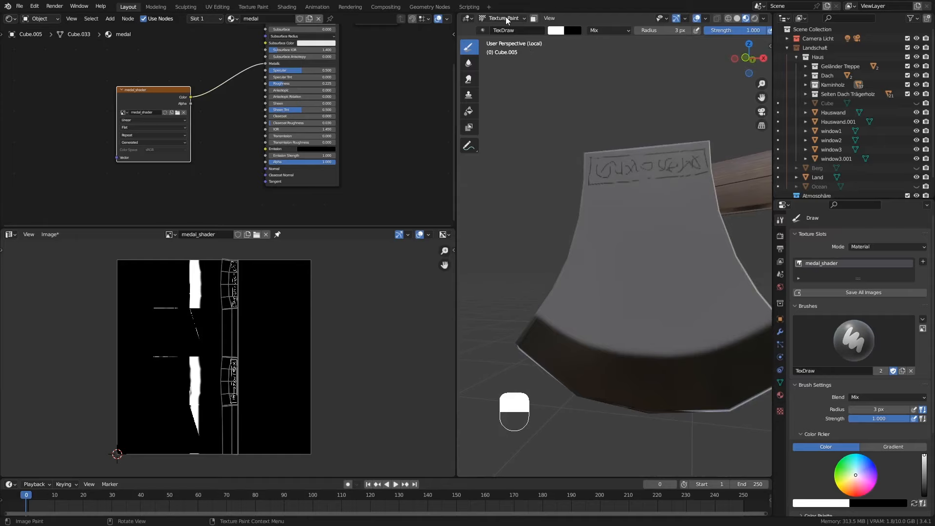
Step: Switch the axe head from Texture Paint to Object Mode and widen the 3D viewport
click(505, 18)
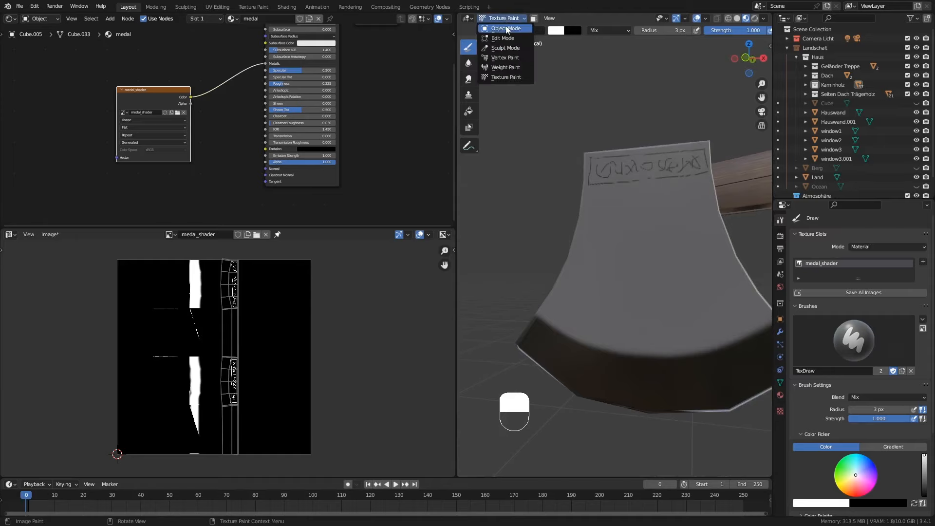
click(506, 29)
mouse_move(621, 288)
middle_down()
mouse_move(686, 306)
mouse_move(656, 279)
mouse_move(633, 306)
mouse_move(570, 296)
mouse_move(699, 298)
mouse_move(672, 242)
mouse_move(676, 261)
mouse_move(734, 249)
mouse_move(629, 264)
mouse_move(694, 251)
mouse_move(634, 276)
middle_up()
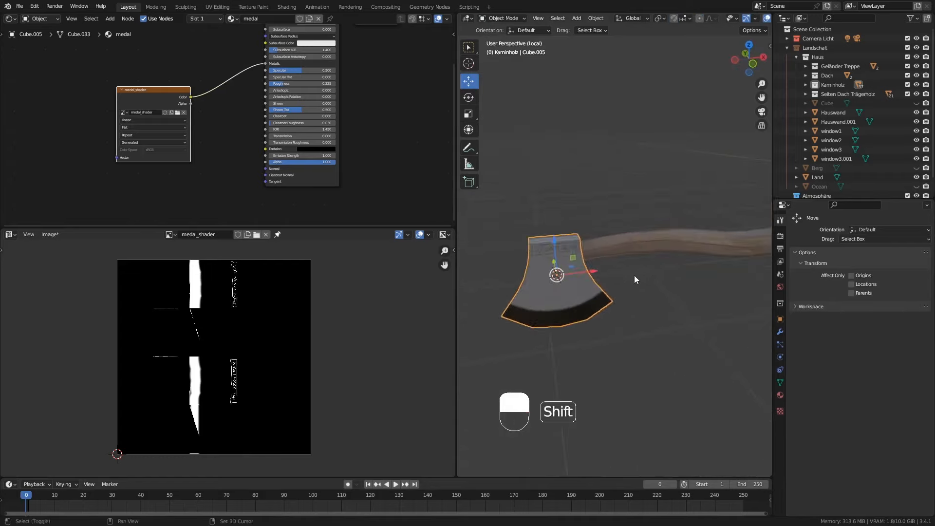
drag(456, 211, 277, 212)
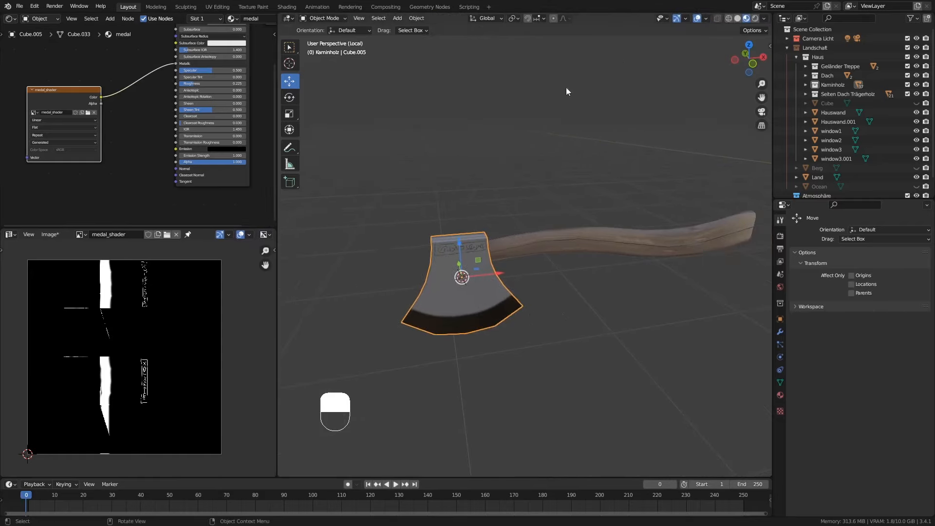
Step: Examine the axe from several angles in rendered shading and return to material preview
click(754, 19)
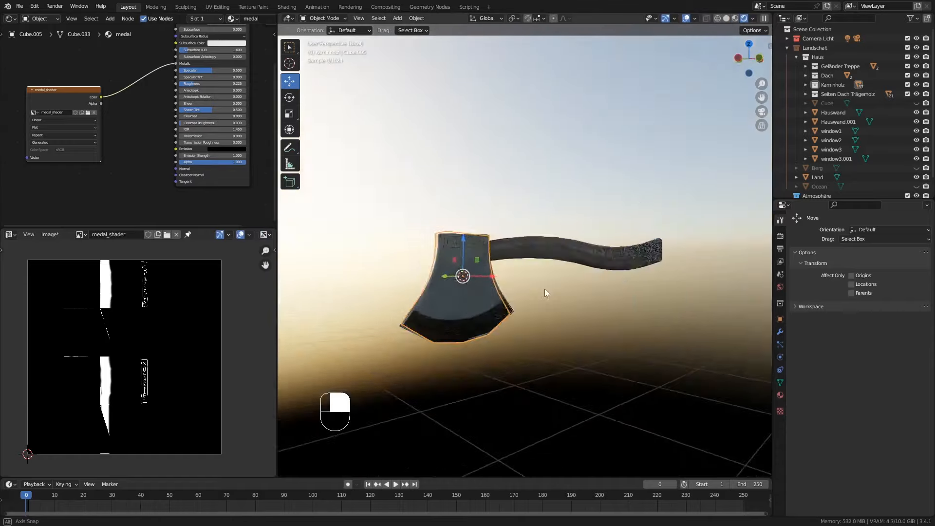
mouse_move(476, 277)
ctrl+middle_down()
mouse_move(486, 245)
mouse_move(506, 262)
ctrl+middle_up()
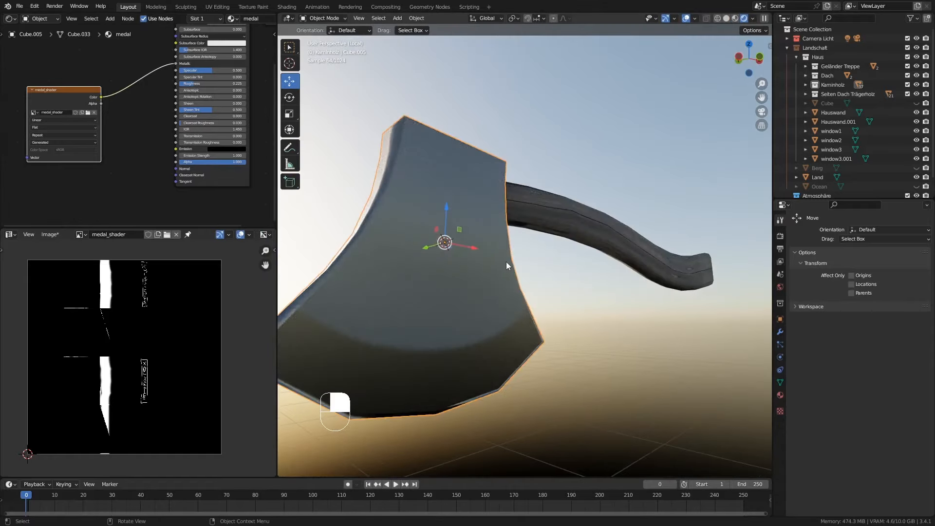
middle_drag(539, 294, 470, 273)
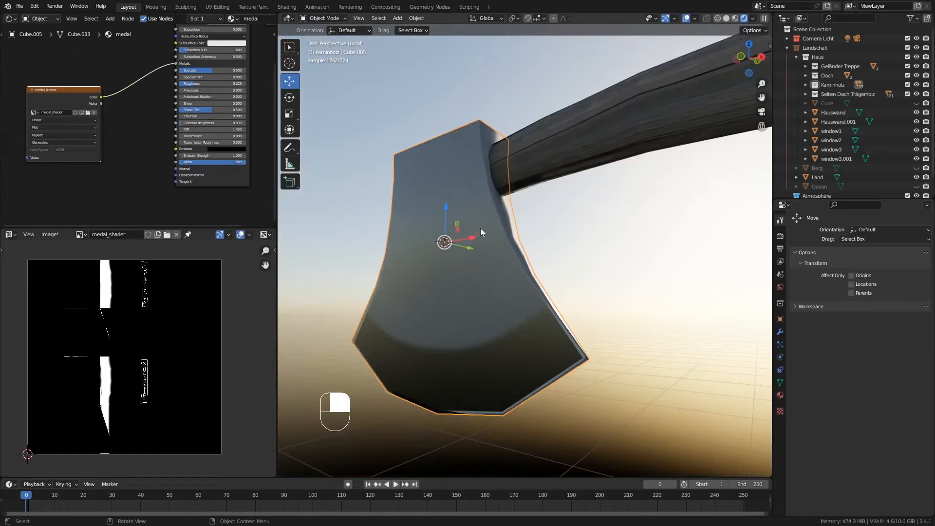
middle_drag(481, 228, 431, 299)
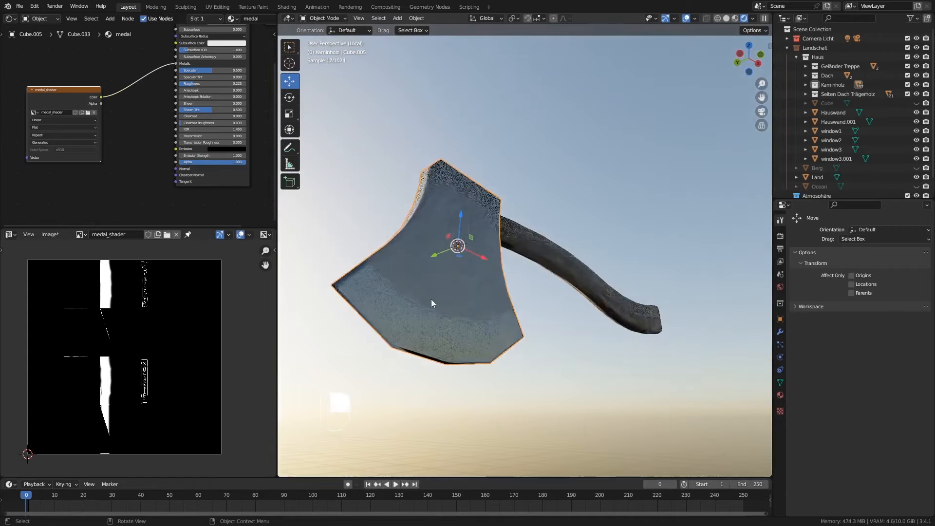
middle_drag(458, 332, 463, 320)
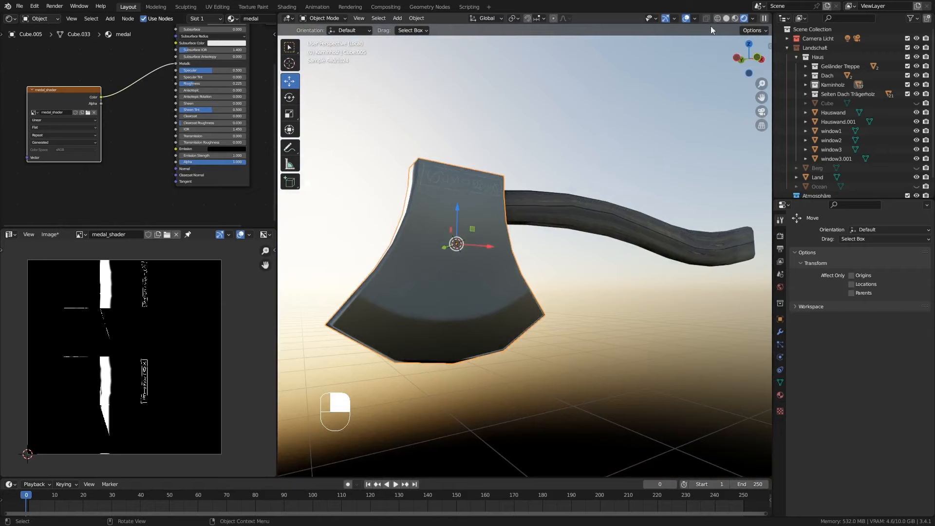
click(735, 18)
middle_drag(439, 226, 446, 235)
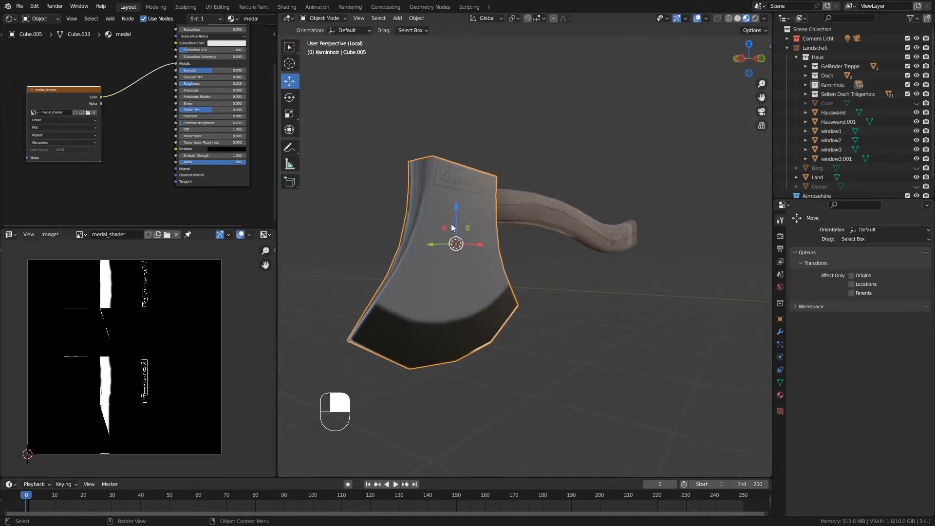
Step: Try a Subdivision Surface modifier on the axe head, inspect its shape and remove the modifier
click(782, 334)
middle_drag(628, 297, 430, 235)
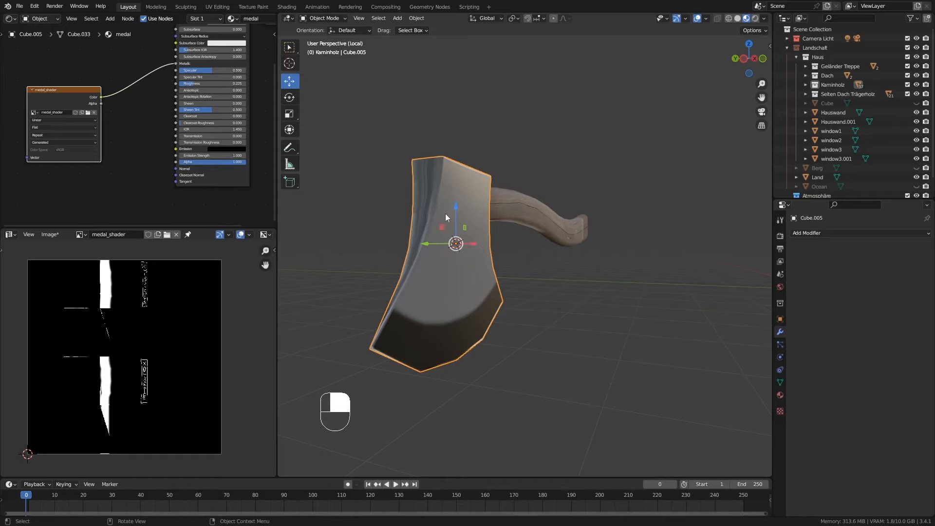
click(820, 234)
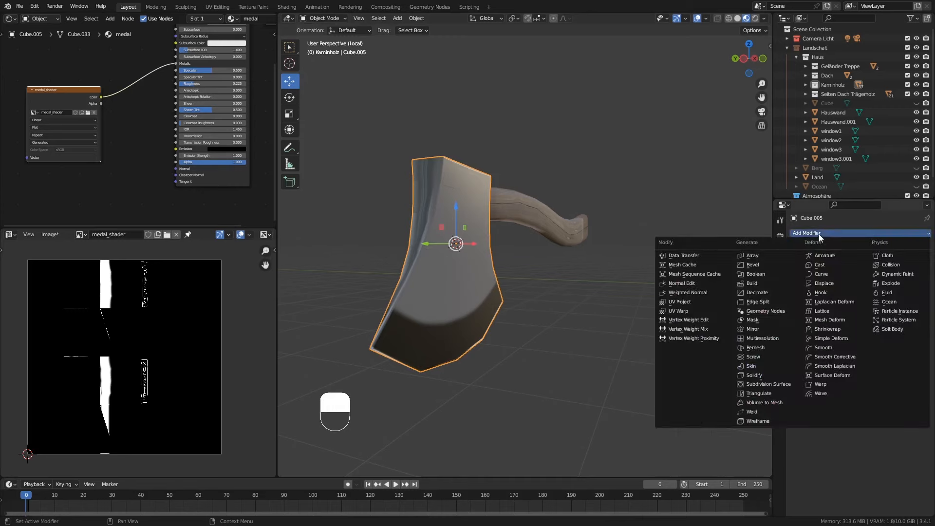
click(769, 384)
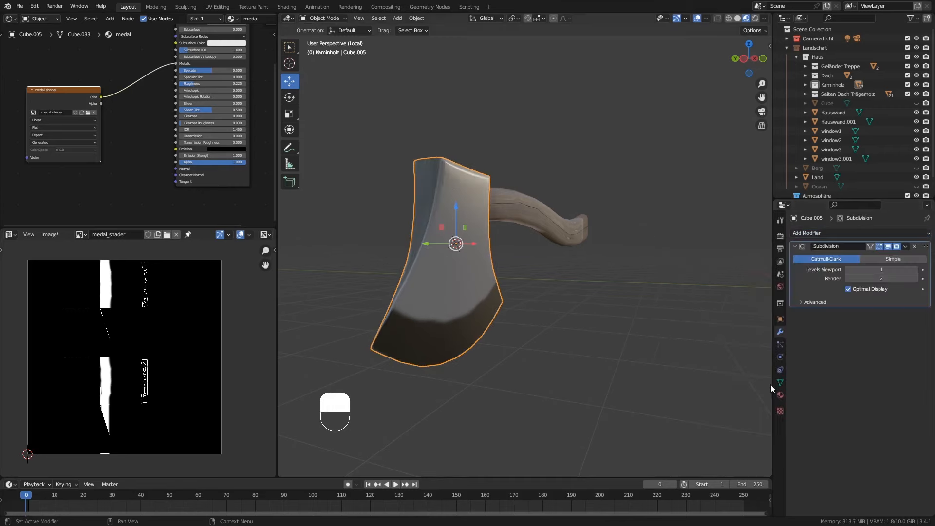
middle_drag(577, 309, 560, 302)
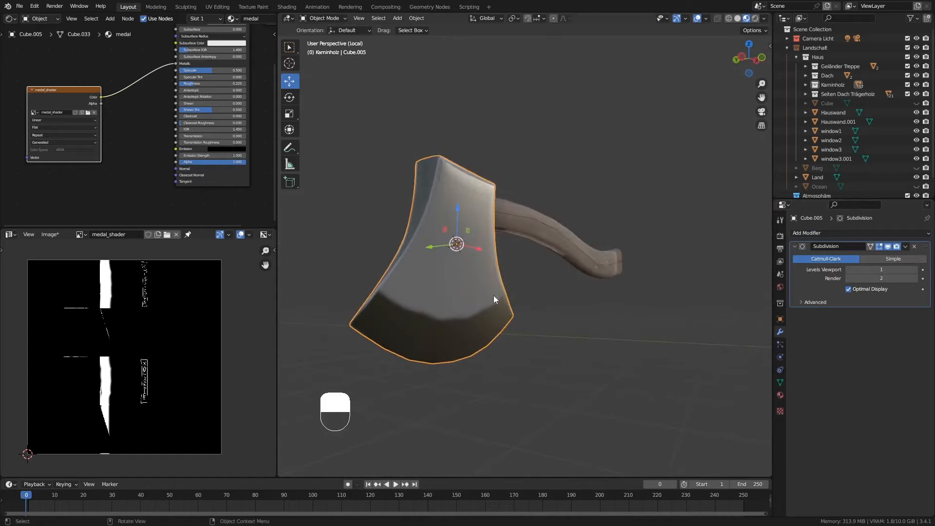
mouse_move(492, 297)
middle_down()
mouse_move(472, 312)
mouse_move(488, 309)
middle_up()
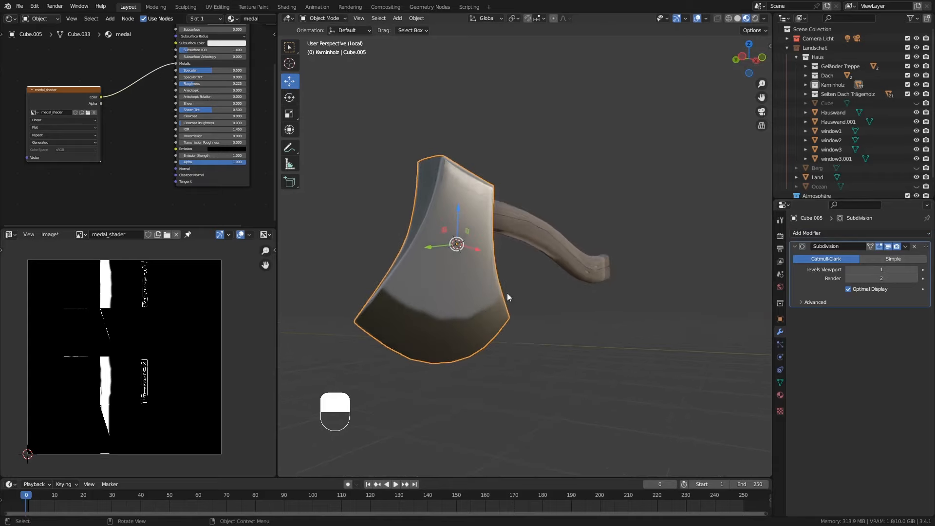
click(915, 247)
middle_drag(473, 299, 601, 191)
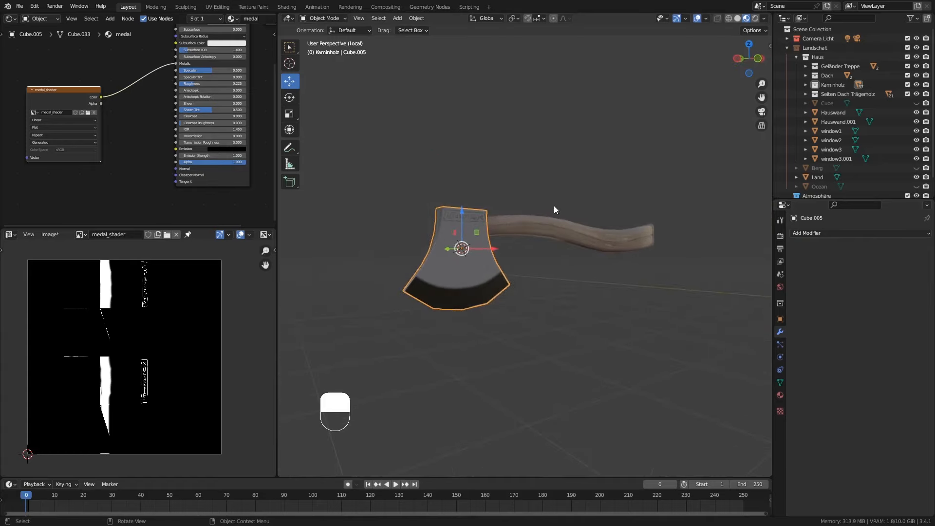
Step: Leave local view and select the axe handle together with the axe head on the tree stump
key(KP_Divide)
middle_drag(580, 203, 582, 179)
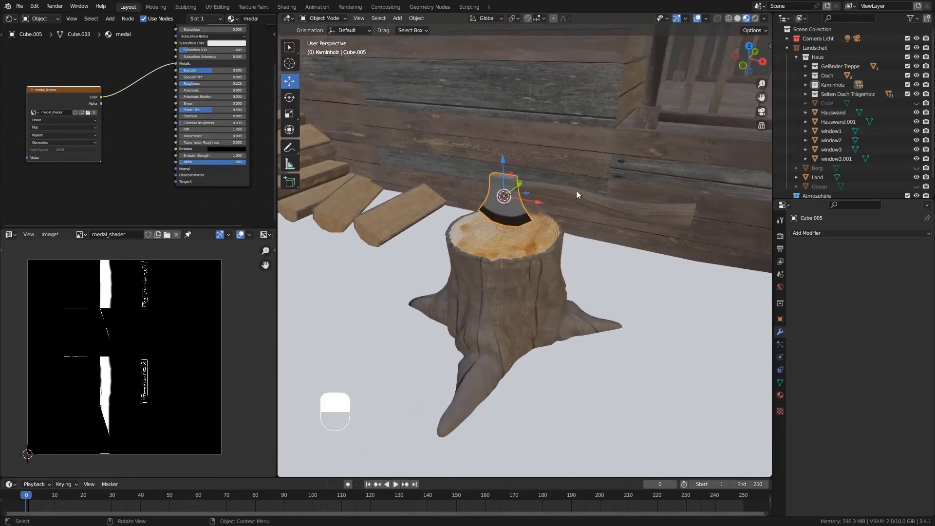
click(576, 191)
middle_drag(524, 192, 525, 204)
shift+click(499, 169)
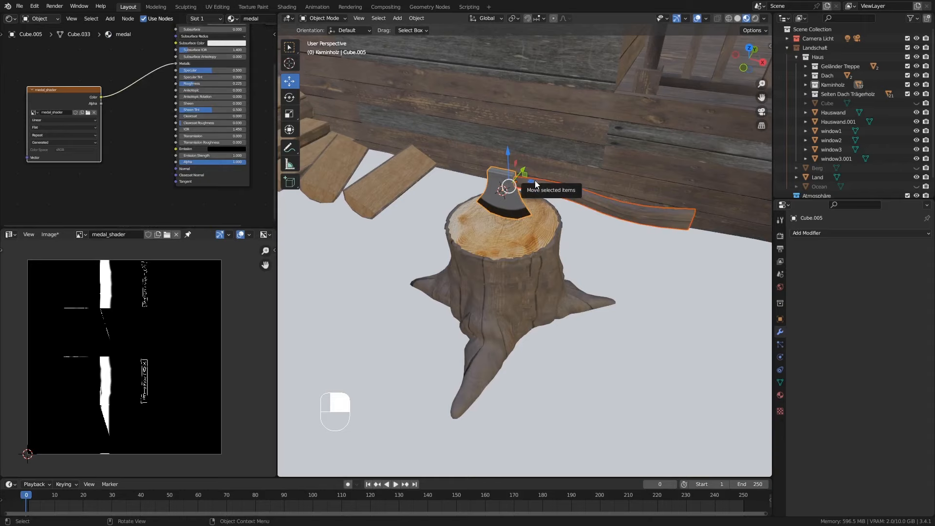
Step: Save the medal_shader mask image as medal_shader.png in the Texturen folder
click(54, 235)
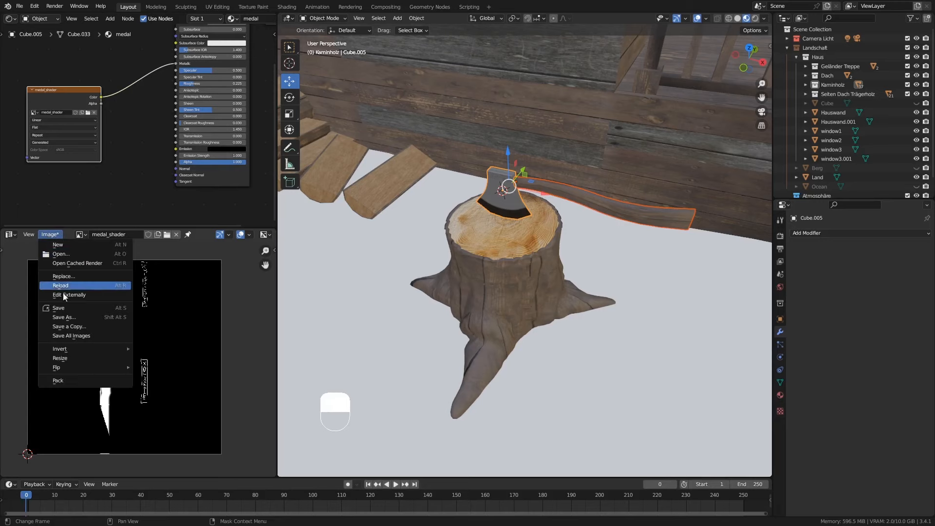
click(77, 318)
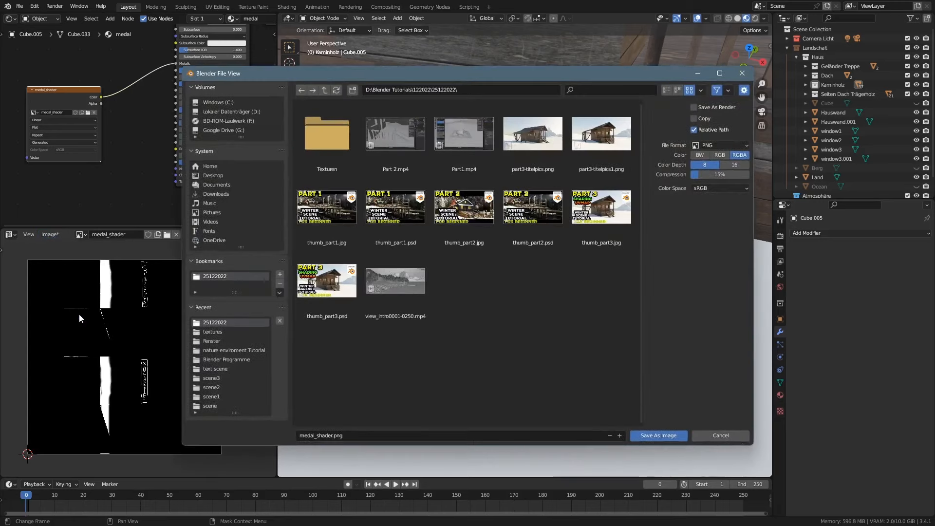
double_click(319, 129)
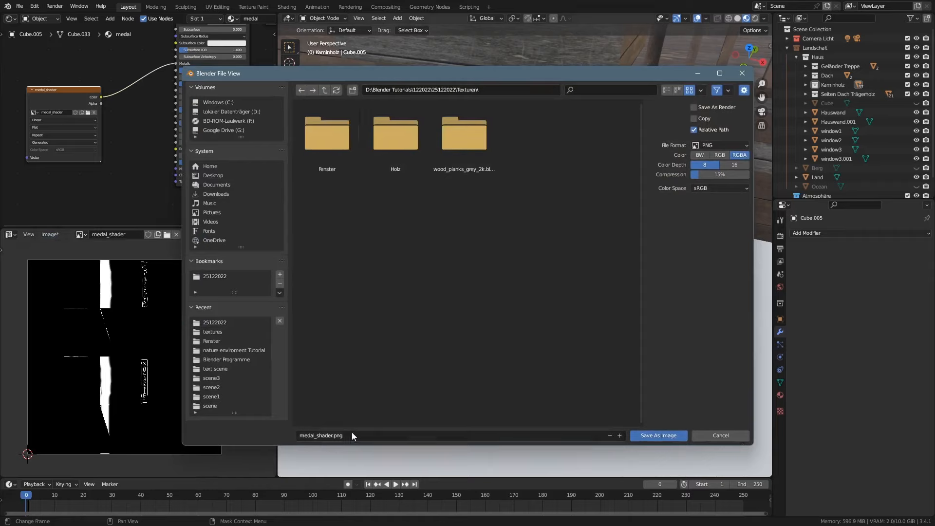
click(674, 436)
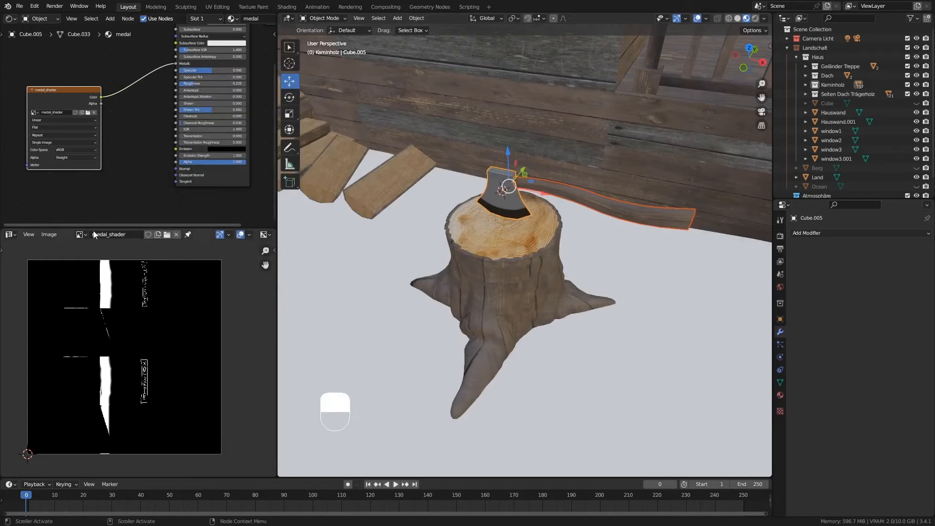
Step: Join the axe handle with the axe head into one object and save the scene file
click(604, 205)
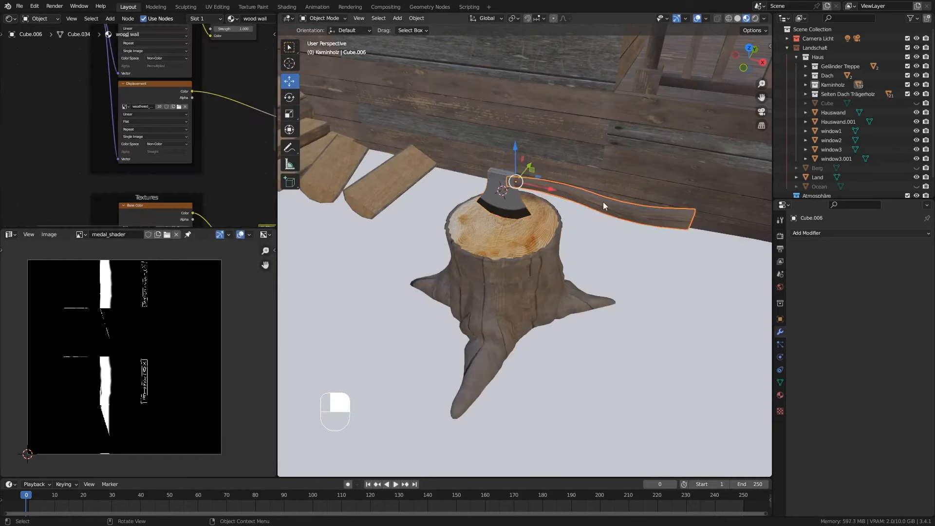
shift+click(500, 190)
key(ctrl+j)
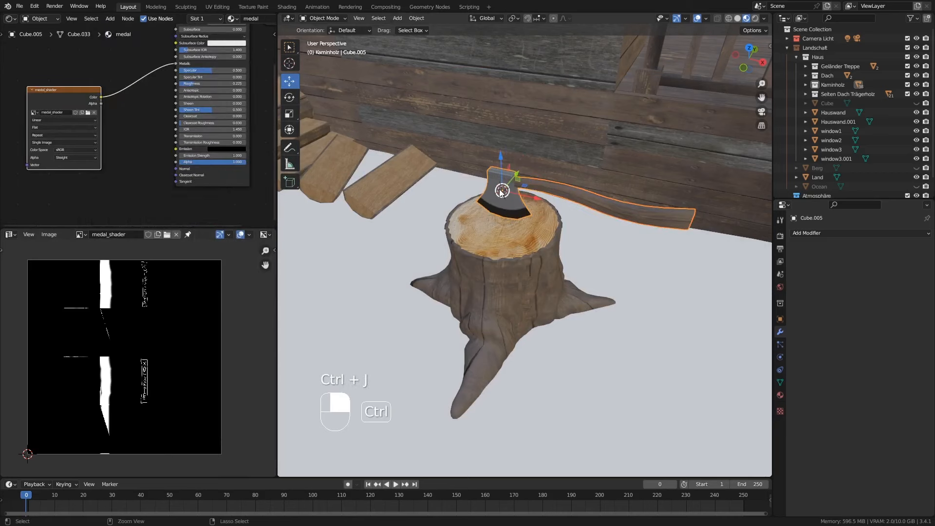
middle_drag(536, 188, 534, 188)
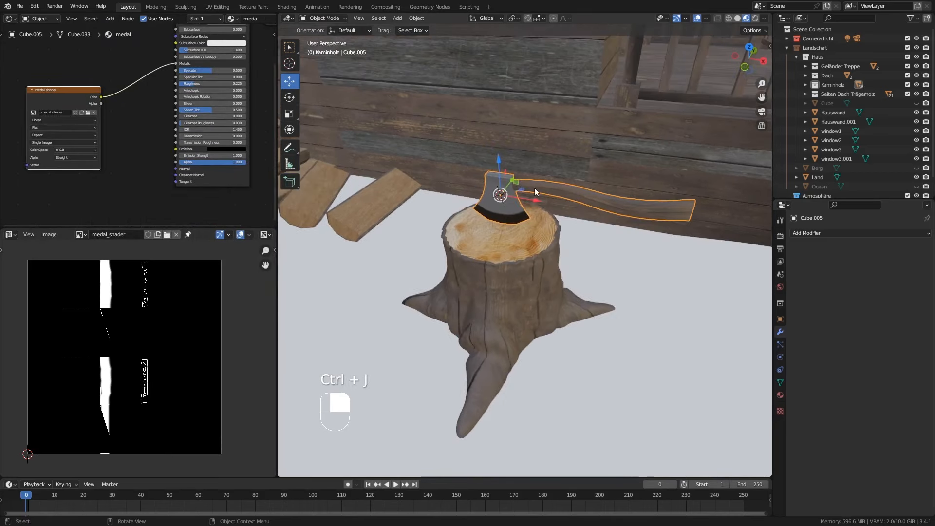
click(19, 7)
click(45, 68)
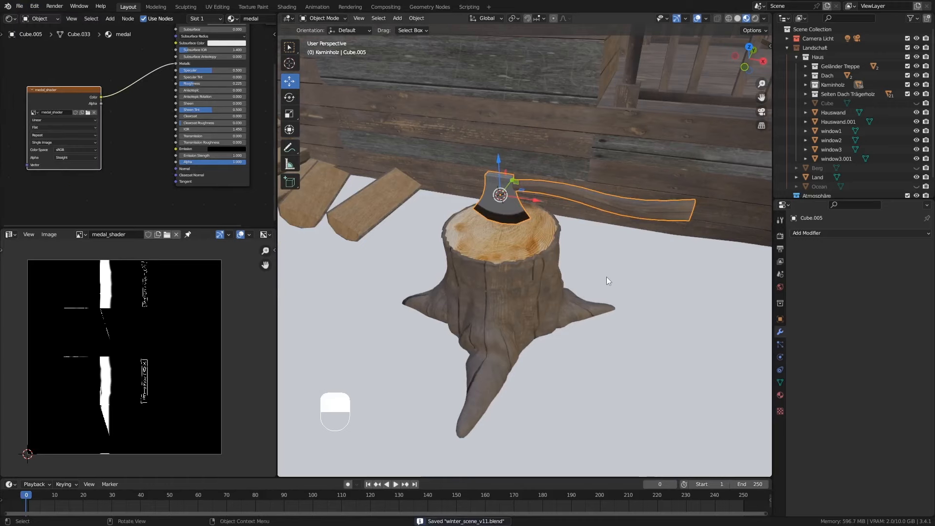
Step: Lower the axe about 0.028 m toward the stump and scale it down to about 0.916
middle_drag(606, 277, 571, 202)
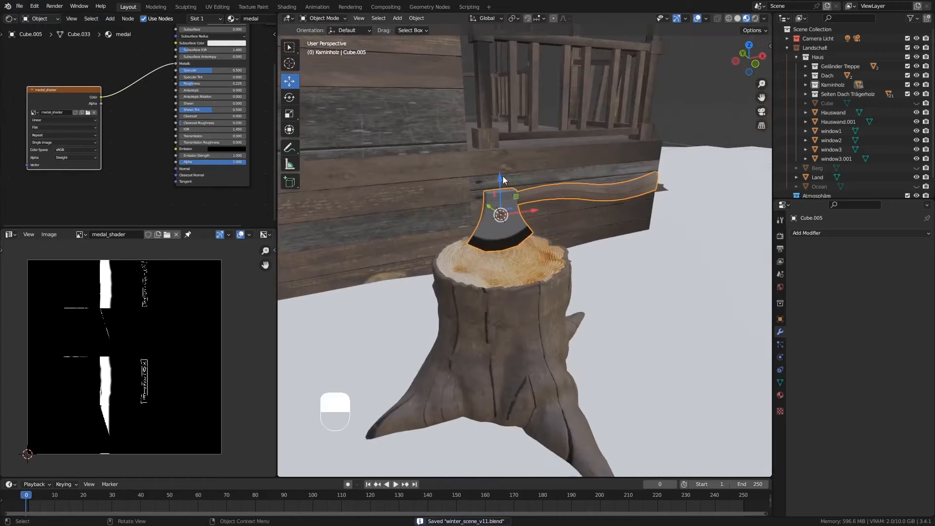
drag(503, 176, 501, 188)
middle_drag(548, 206, 581, 242)
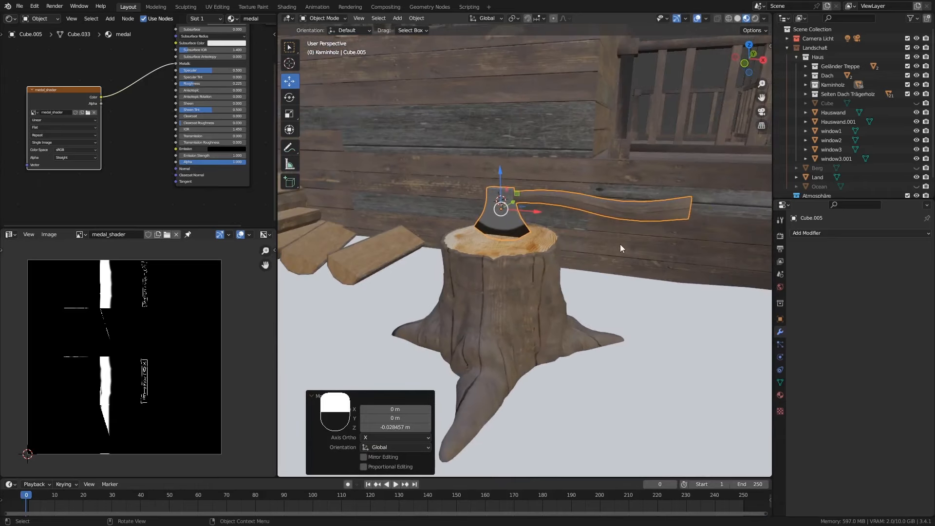
key(s)
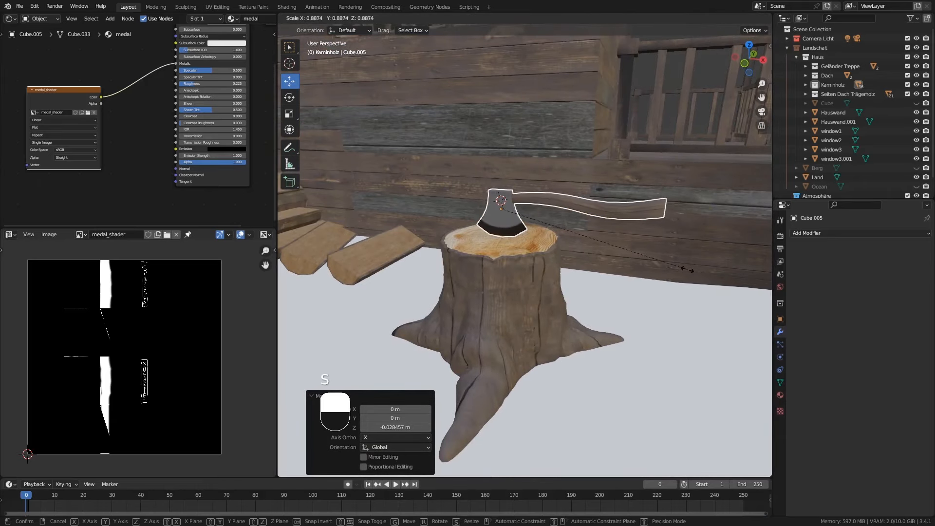
click(694, 272)
Step: Try rotating the axe about the global Z axis and undo the rotation
middle_drag(694, 272, 606, 318)
key(r)
key(z)
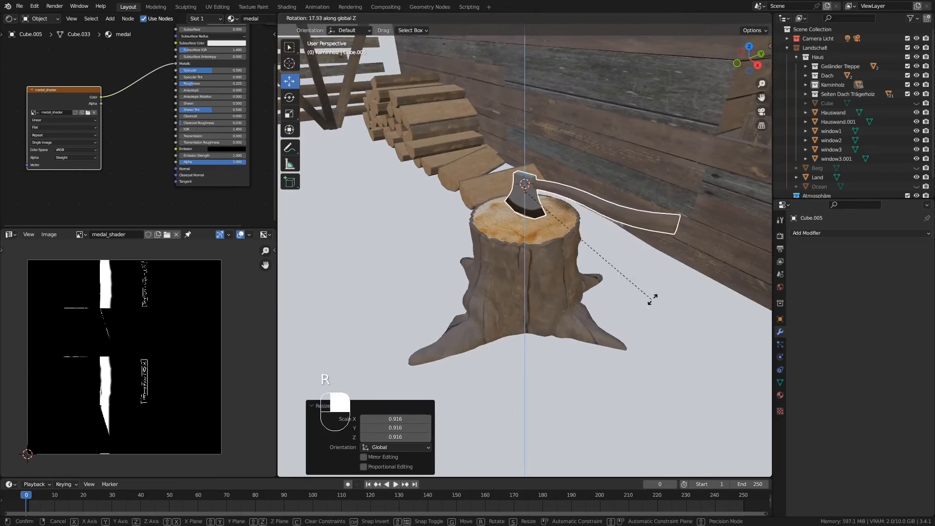
click(658, 294)
middle_drag(658, 294, 633, 300)
key(ctrl+z)
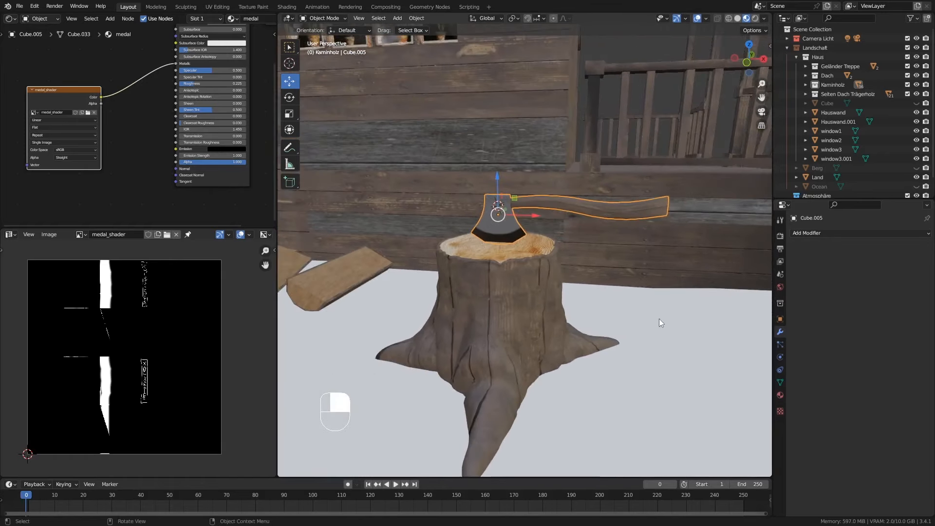
Step: Tilt the axe about -24.4° around the global Y axis and lower it about 0.006 m into the stump
key(r)
key(y)
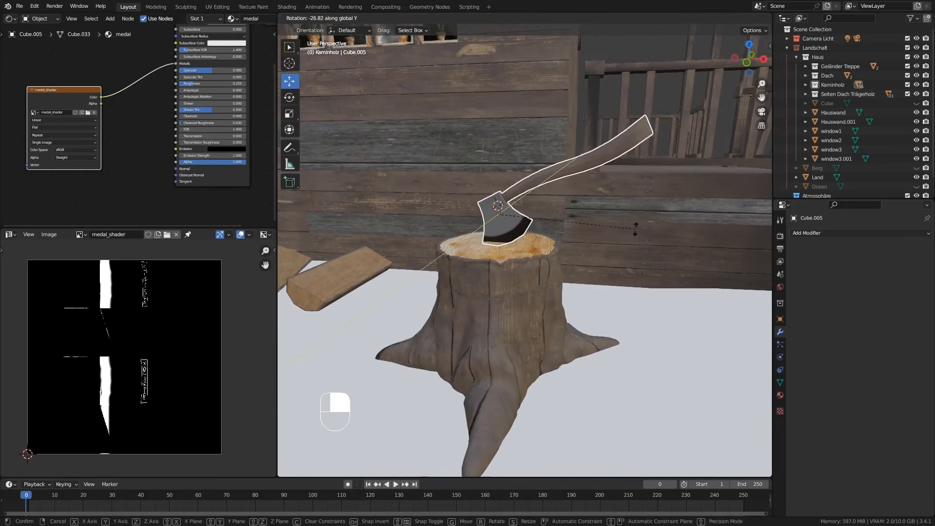
click(607, 234)
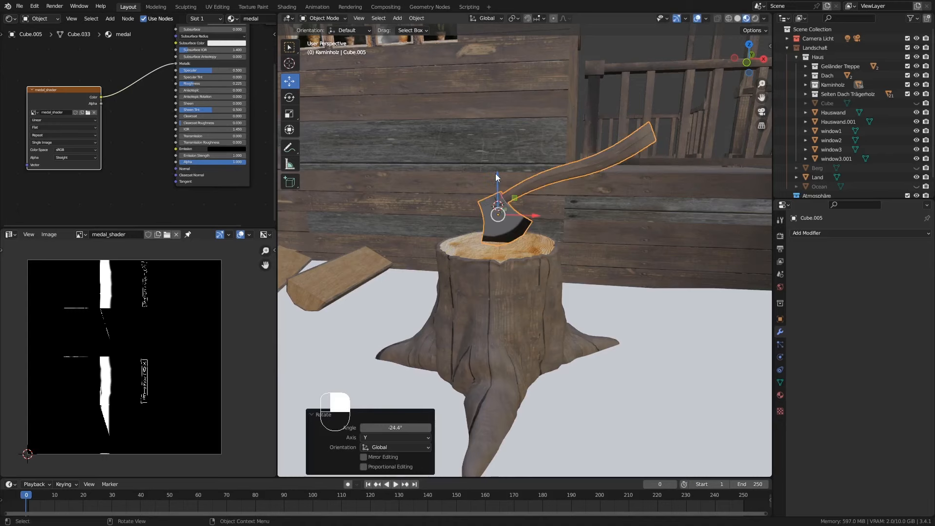
drag(495, 174, 496, 175)
middle_drag(495, 176, 574, 366)
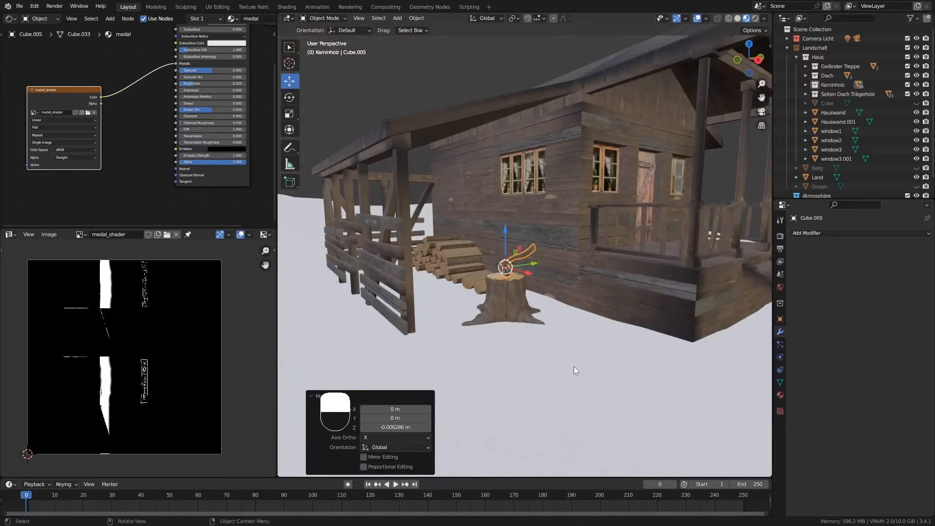
Step: Check the scene through the camera, return to the perspective view and examine the whole cabin
key(KP_0)
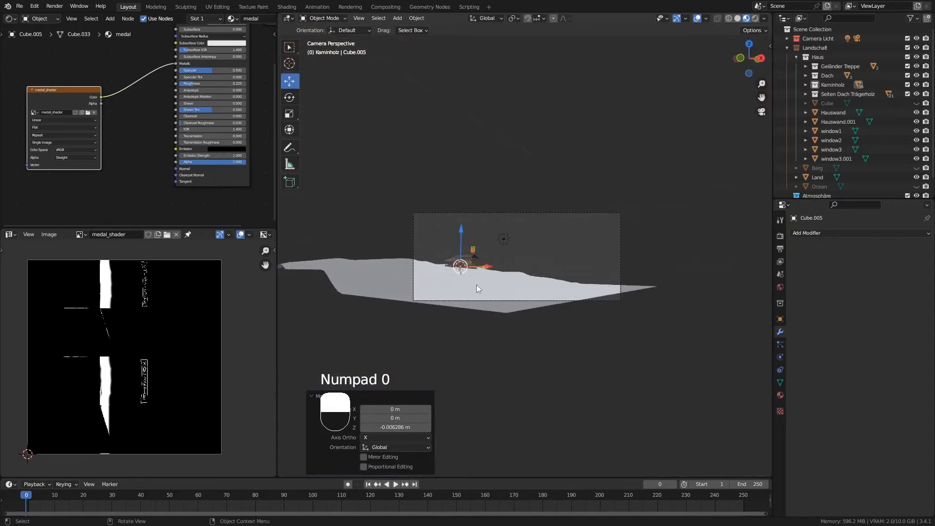
key(KP_0)
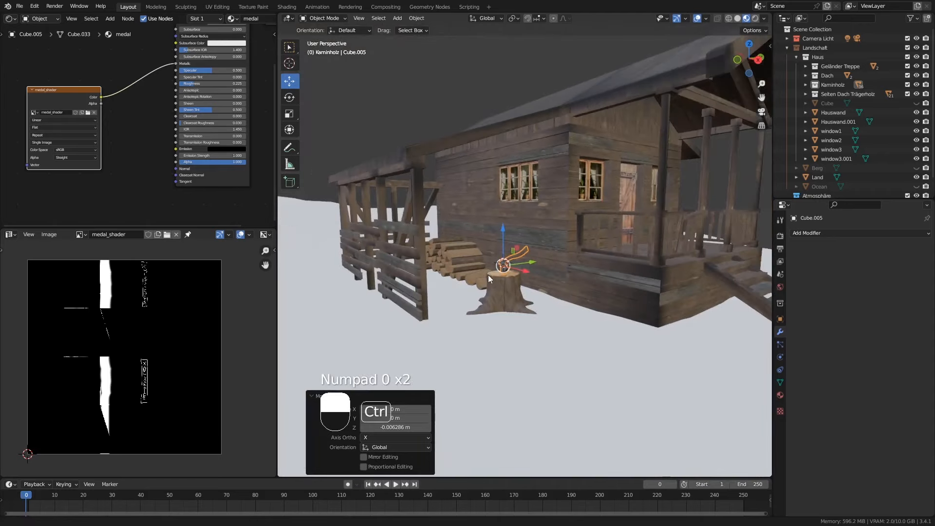
ctrl+middle_drag(488, 276, 582, 304)
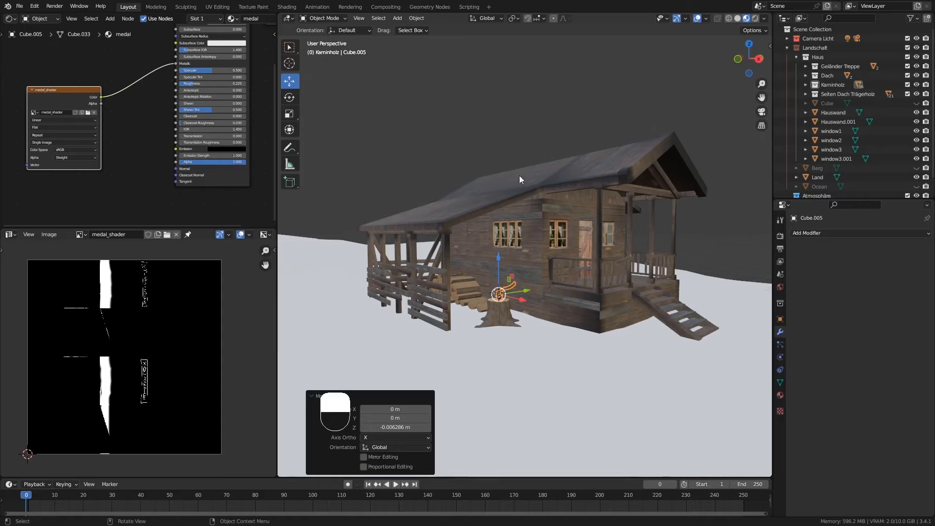
mouse_move(450, 235)
middle_down()
mouse_move(476, 243)
mouse_move(467, 239)
middle_up()
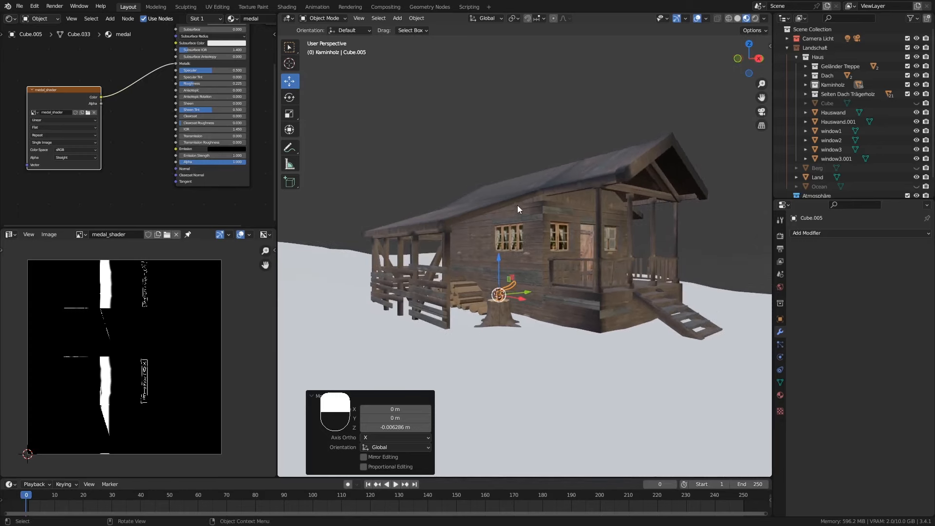
middle_drag(521, 215, 520, 226)
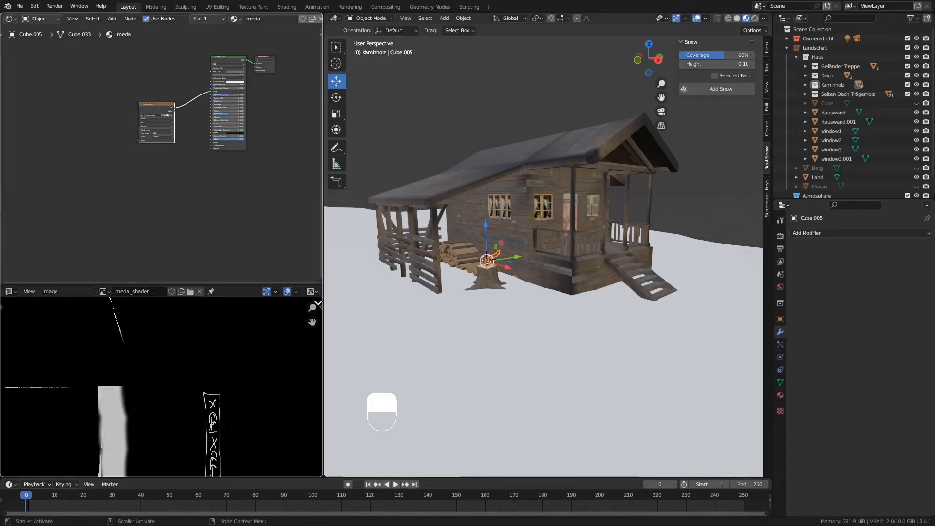
Step: Close the image editor area and widen the 3D viewport at the shader editor's expense
drag(318, 303, 319, 302)
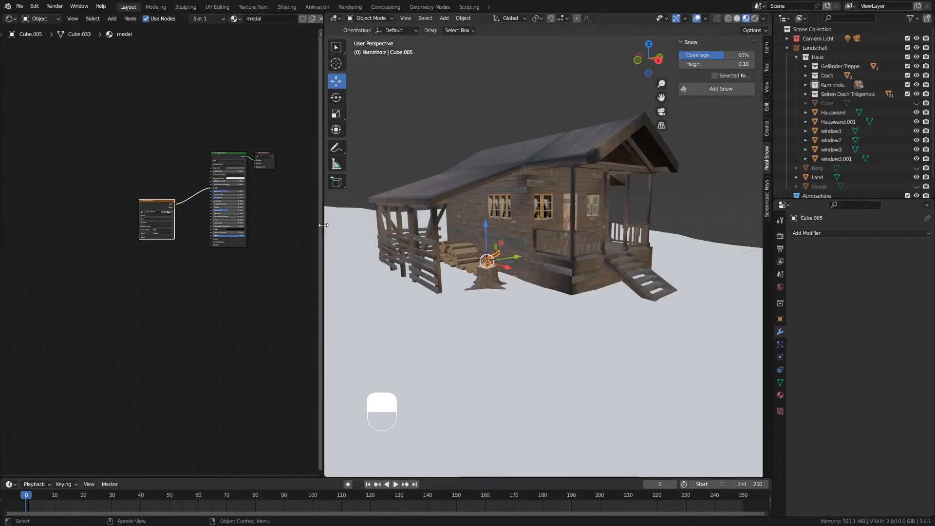
drag(324, 225, 95, 225)
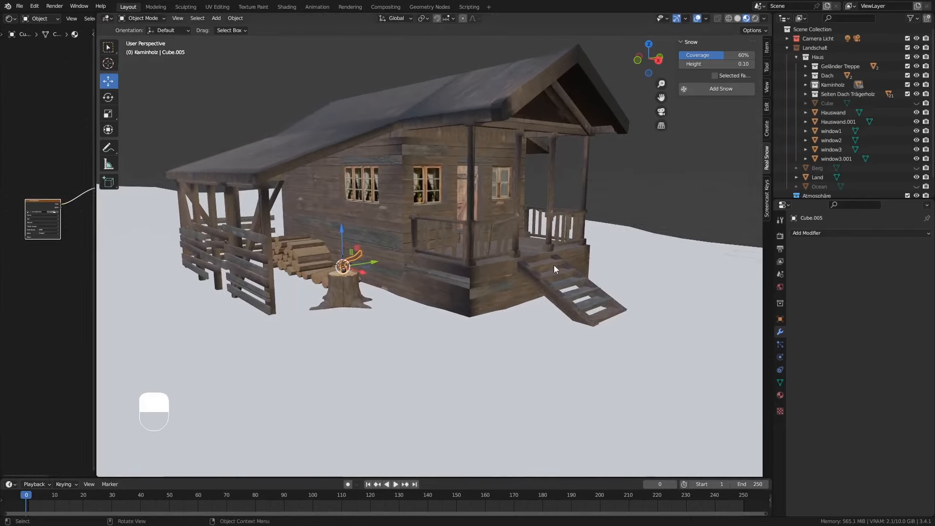
middle_drag(554, 265, 562, 247)
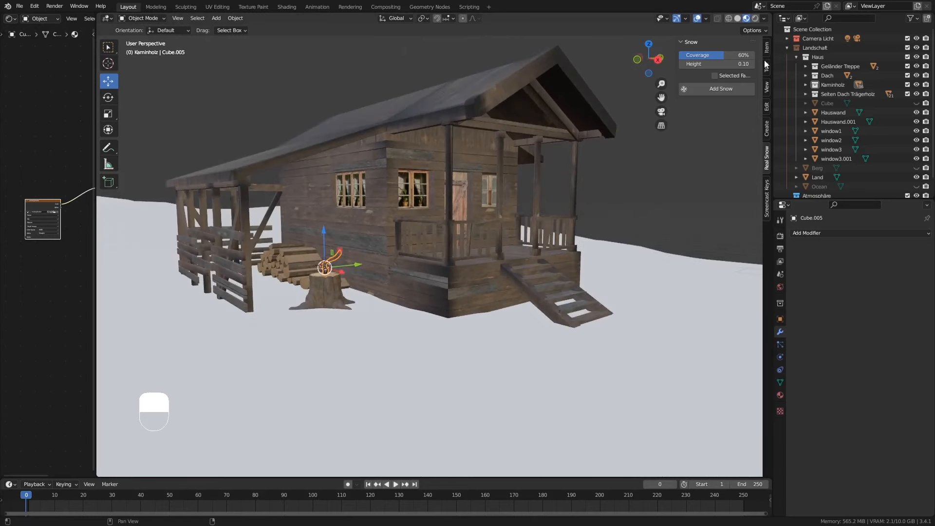
Step: Hide the viewport sidebar and bring its Real Snow settings back
key(n)
key(n)
key(n)
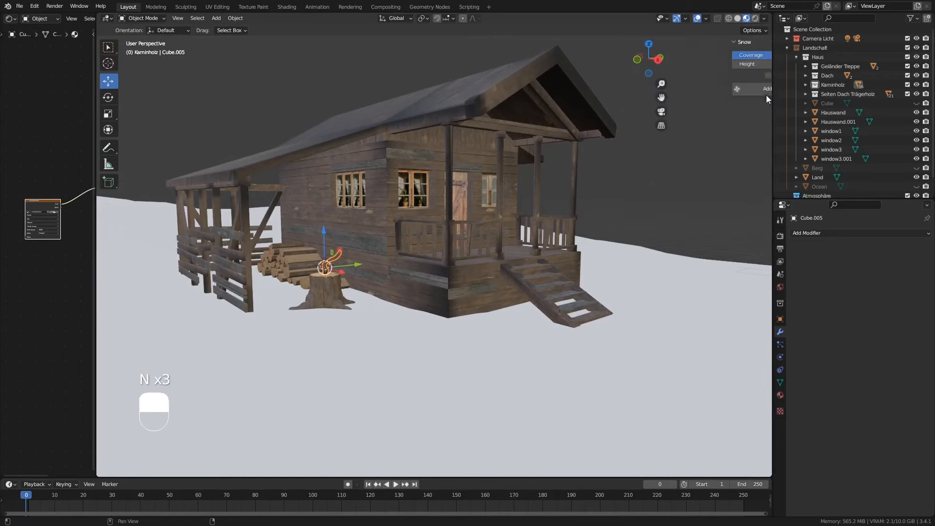
mouse_move(635, 165)
shift+middle_down()
mouse_move(630, 170)
mouse_move(642, 172)
shift+middle_up()
key(n)
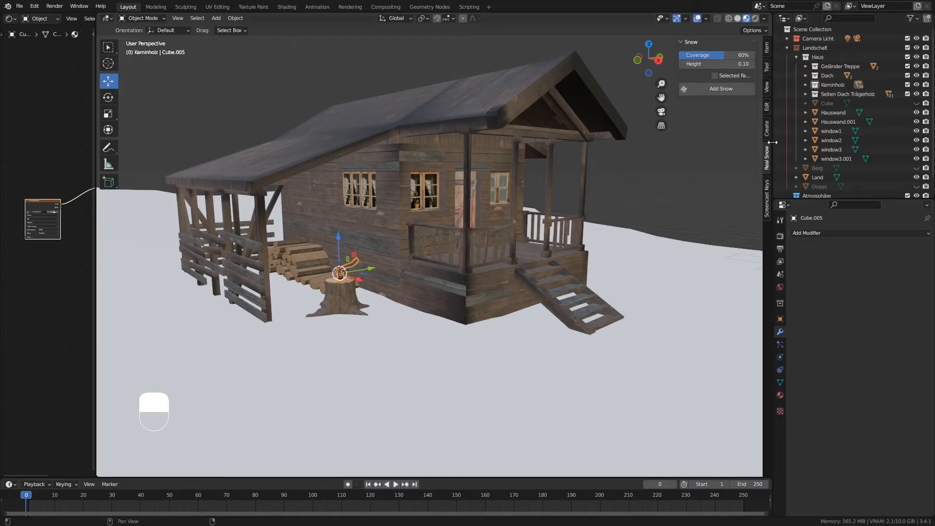
Step: Search the add-on preferences for "snow" to check the Real Snow add-on, and close the preferences
click(37, 6)
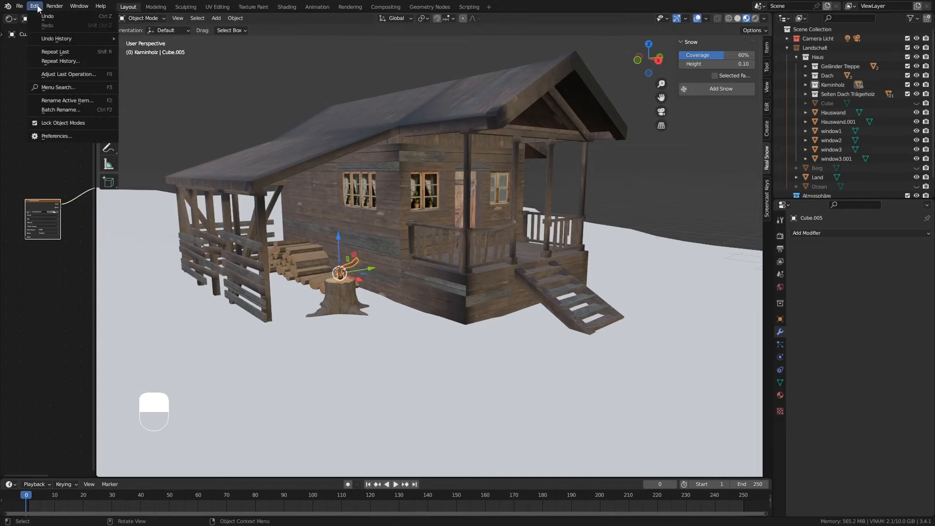
click(53, 136)
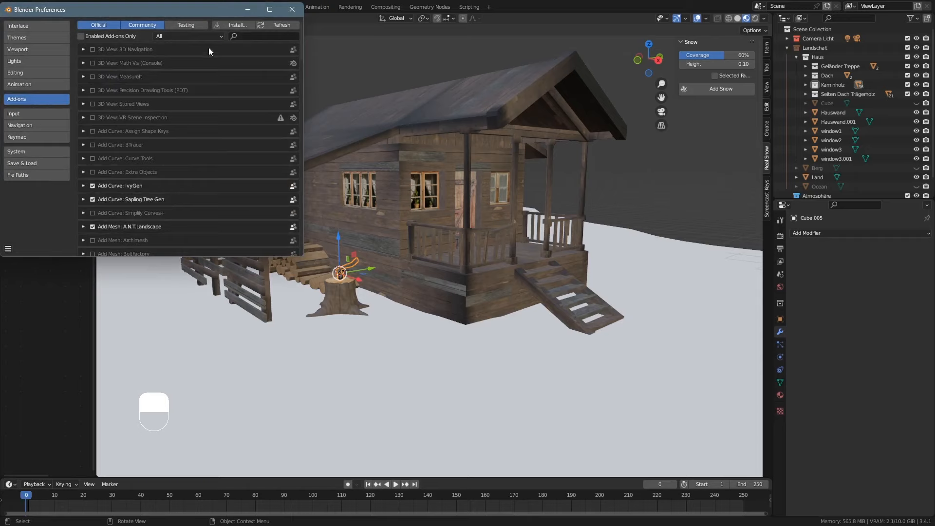
click(247, 36)
text(snow)
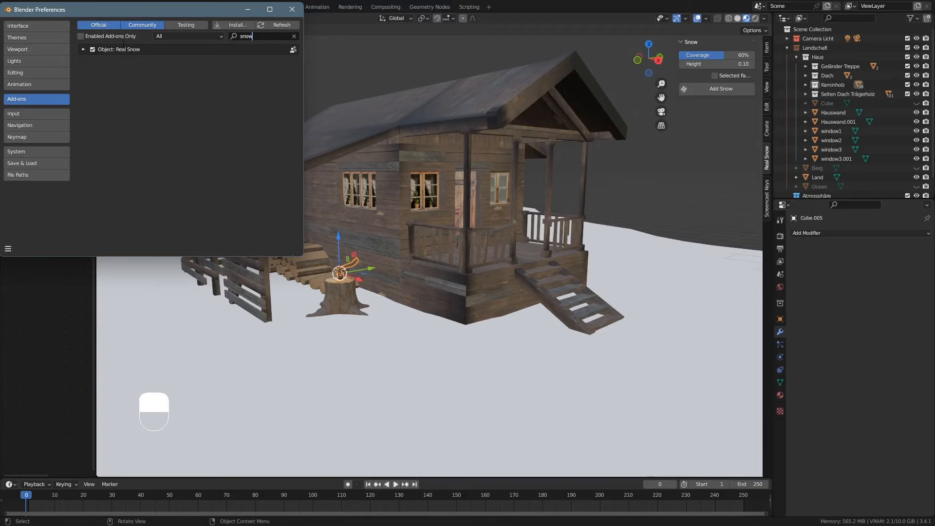
click(293, 9)
Step: Select the porch stair treads and set the snow coverage to 100% and the height to 0.30
middle_drag(514, 201, 554, 245)
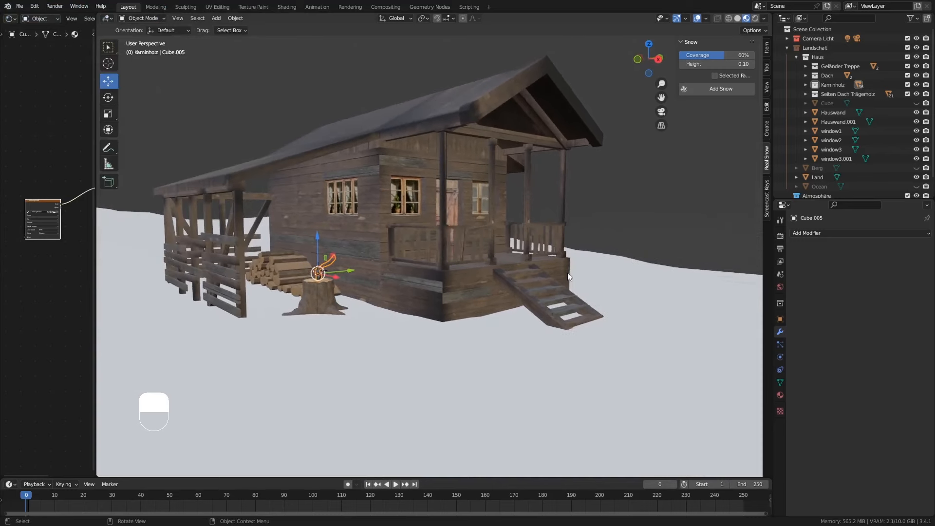
ctrl+middle_drag(589, 292, 525, 267)
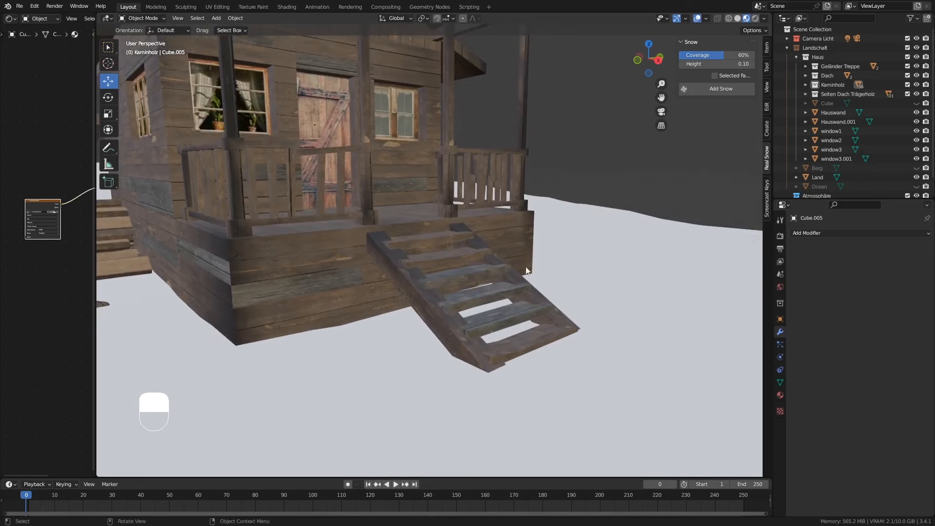
click(430, 242)
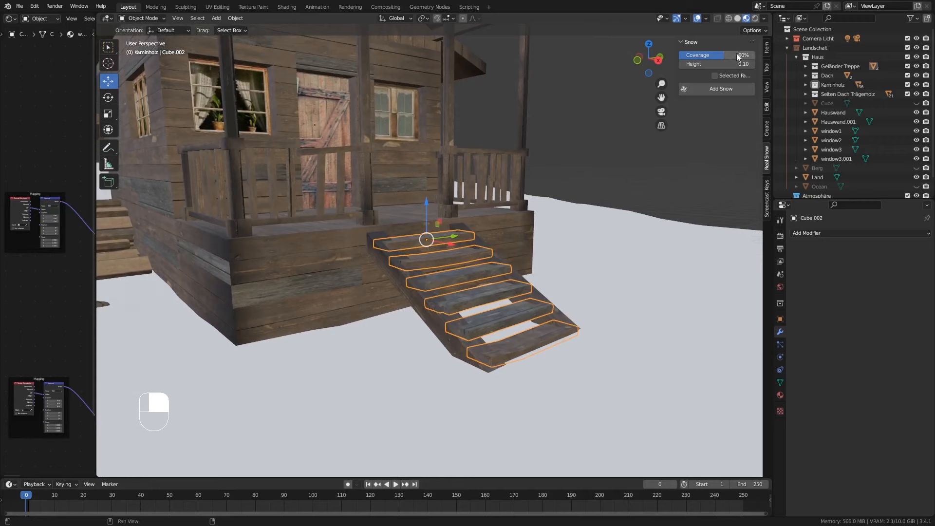
drag(716, 55, 747, 55)
click(731, 64)
text(0.)
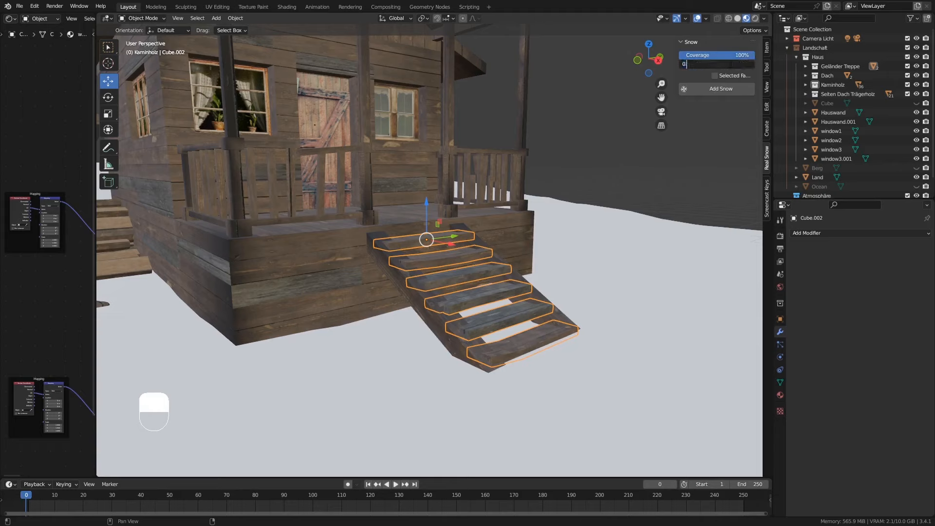
text(3)
key(Return)
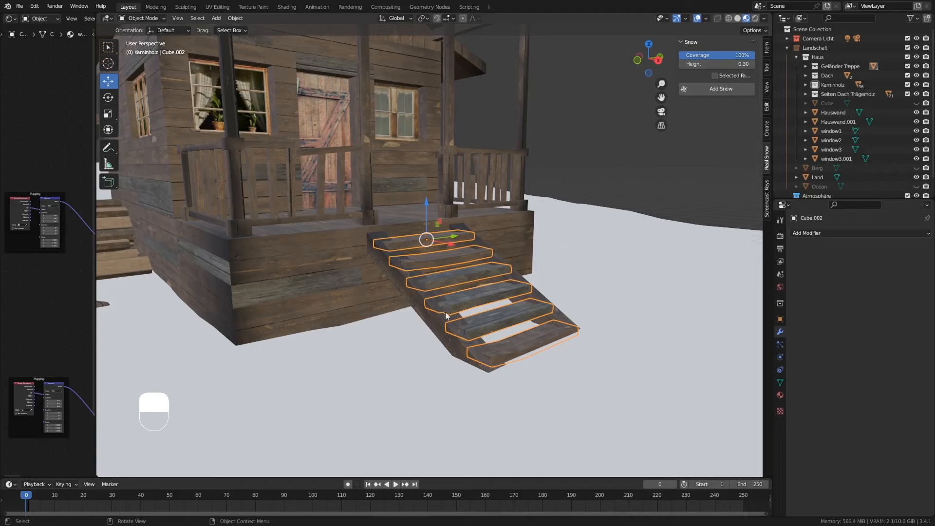
Step: Generate snow on the stair treads with Real Snow and inspect it from several angles
click(710, 89)
middle_drag(546, 276, 484, 290)
mouse_move(405, 238)
middle_down()
mouse_move(435, 258)
mouse_move(414, 241)
middle_up()
middle_drag(522, 310, 491, 321)
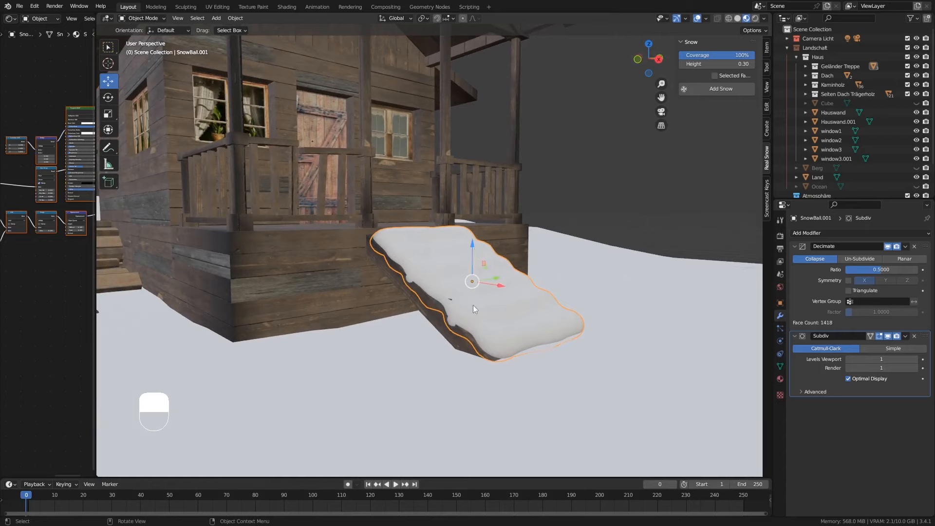
Step: Examine the snow on the stair treads up close and its material nodes in a temporarily widened shader editor
ctrl+middle_drag(475, 275, 487, 188)
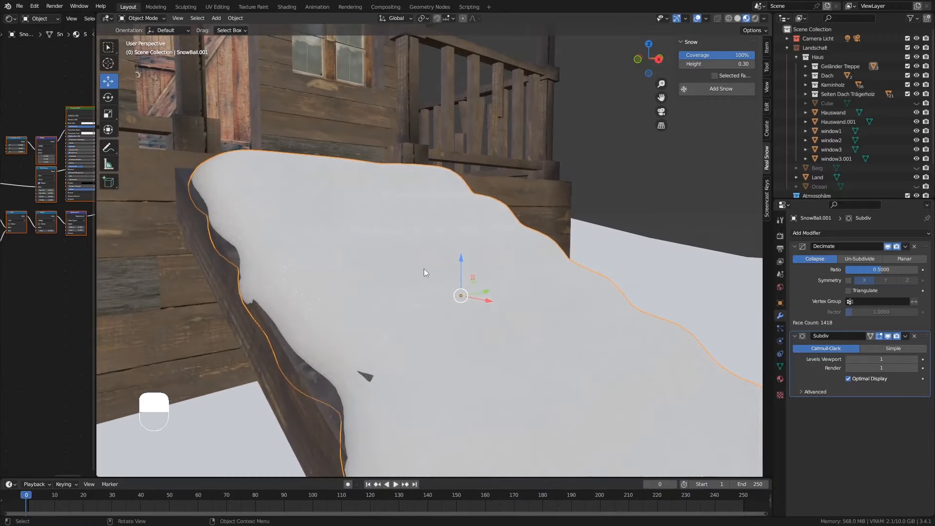
middle_drag(424, 267, 385, 275)
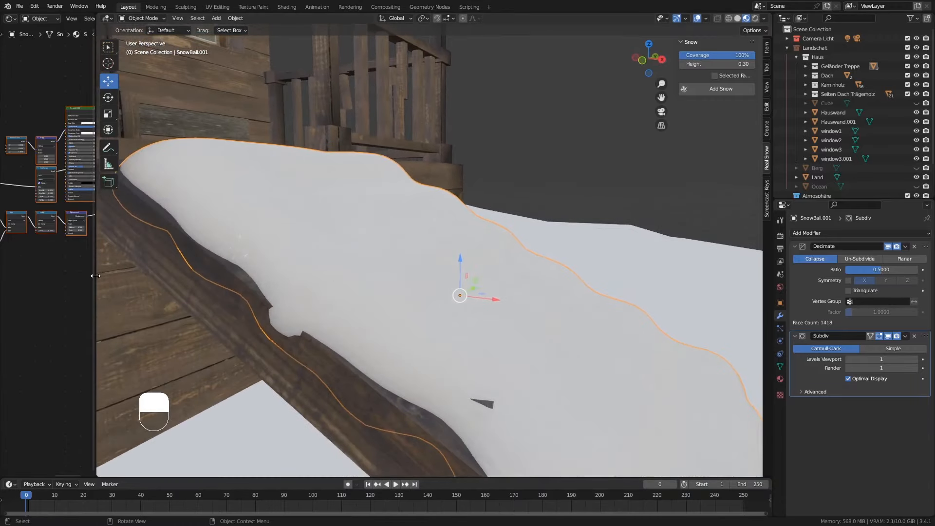
drag(95, 276, 419, 255)
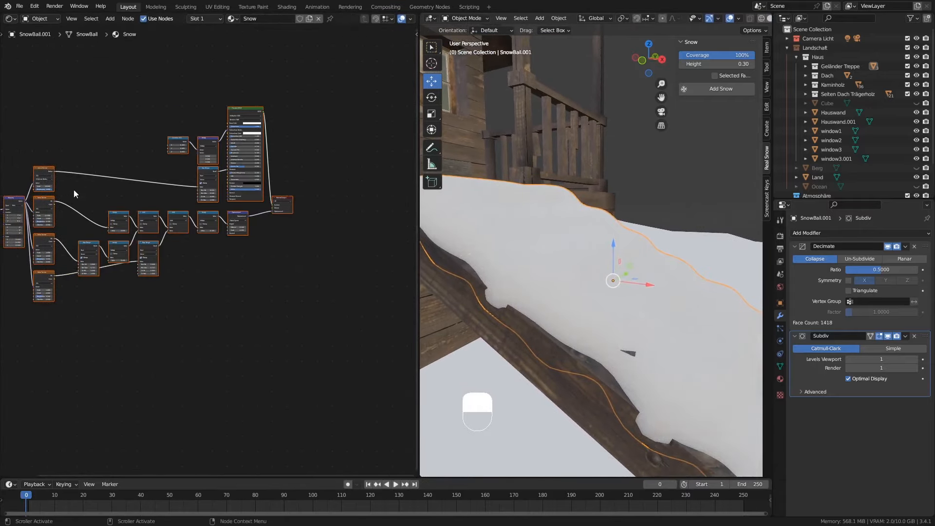
ctrl+scroll(153, 254, up, 9)
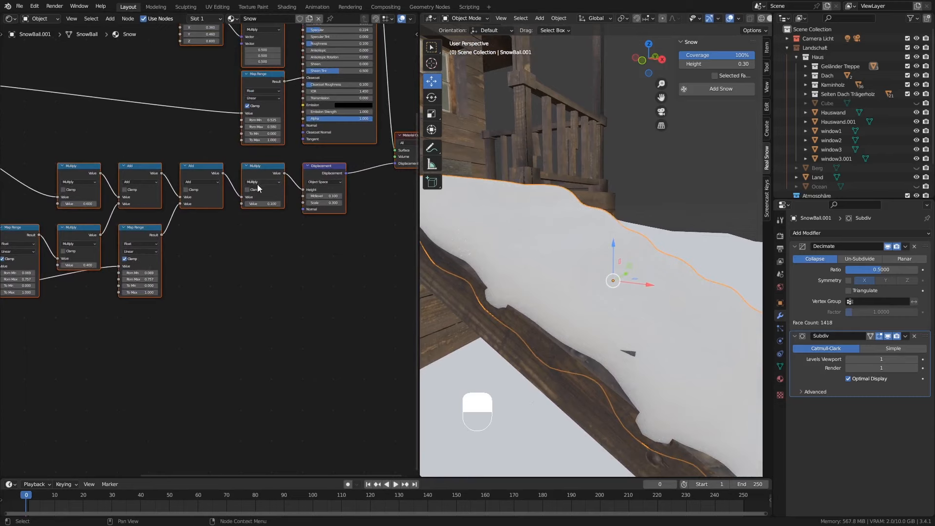
ctrl+scroll(333, 178, down, 3)
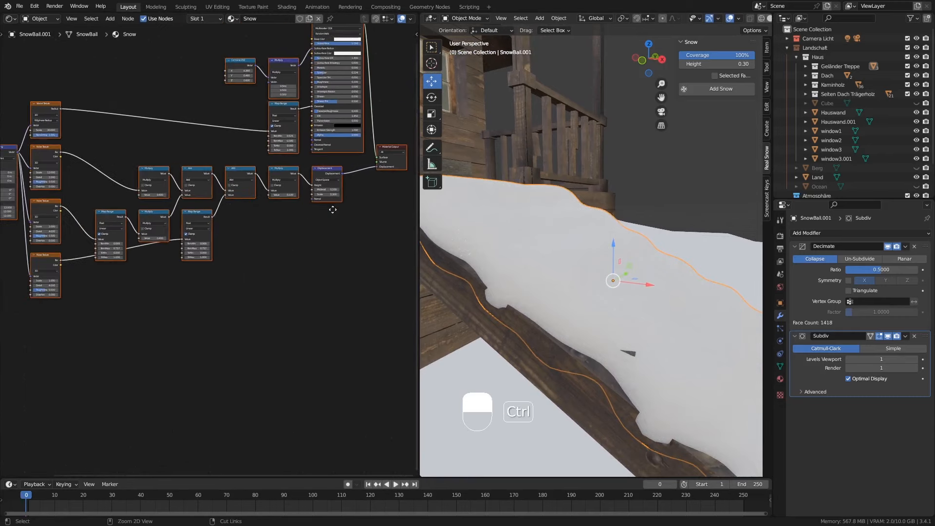
ctrl+scroll(346, 147, up, 5)
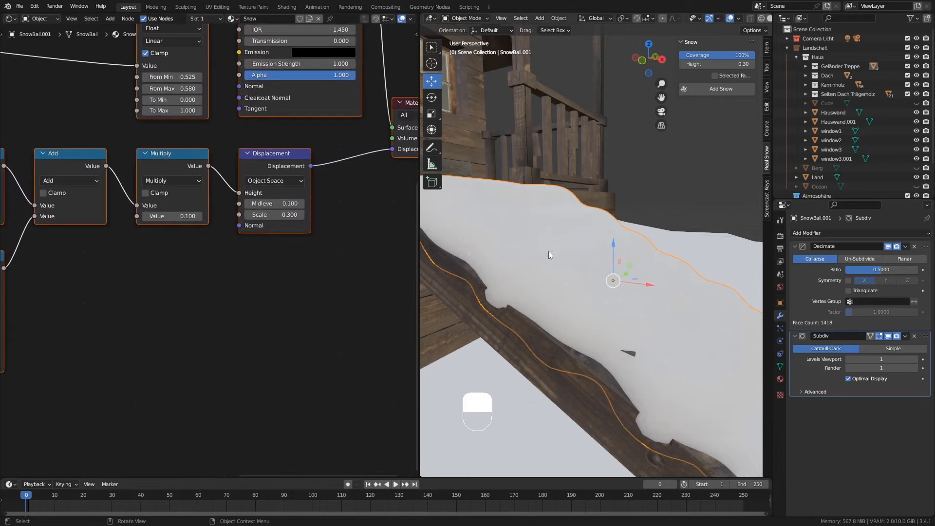
ctrl+scroll(290, 223, down, 5)
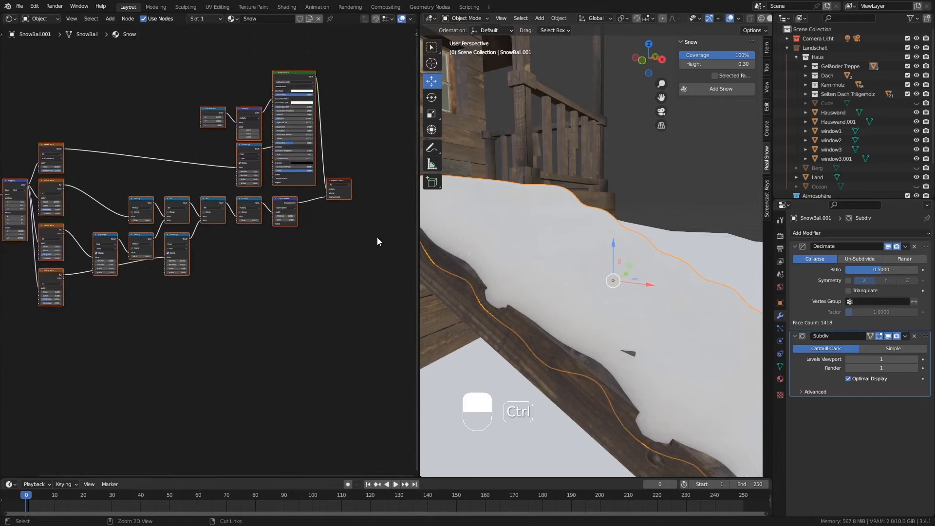
drag(417, 214, 85, 217)
ctrl+middle_drag(346, 233, 431, 352)
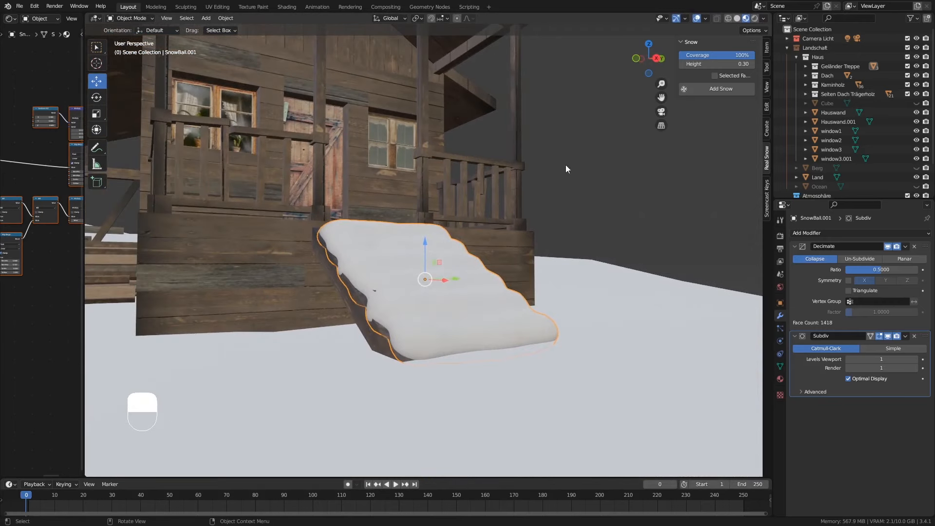
Step: Undo the snow on the stair treads and set the snow height to 0.10
key(ctrl+z)
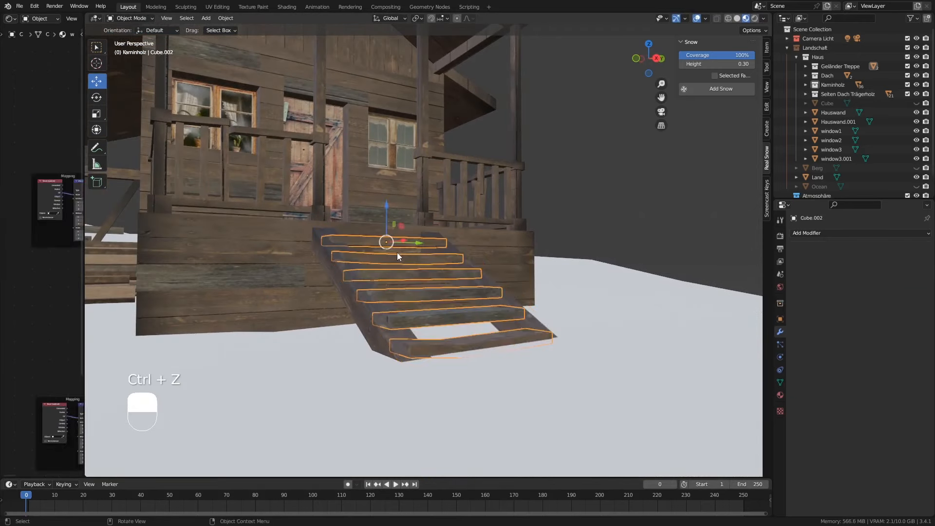
mouse_move(397, 252)
middle_down()
mouse_move(432, 272)
mouse_move(407, 258)
middle_up()
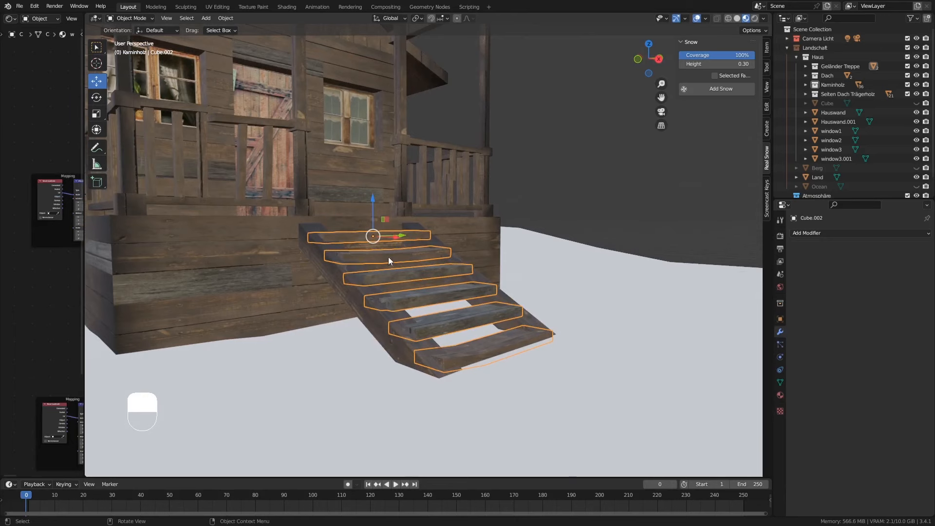
middle_drag(390, 259, 385, 261)
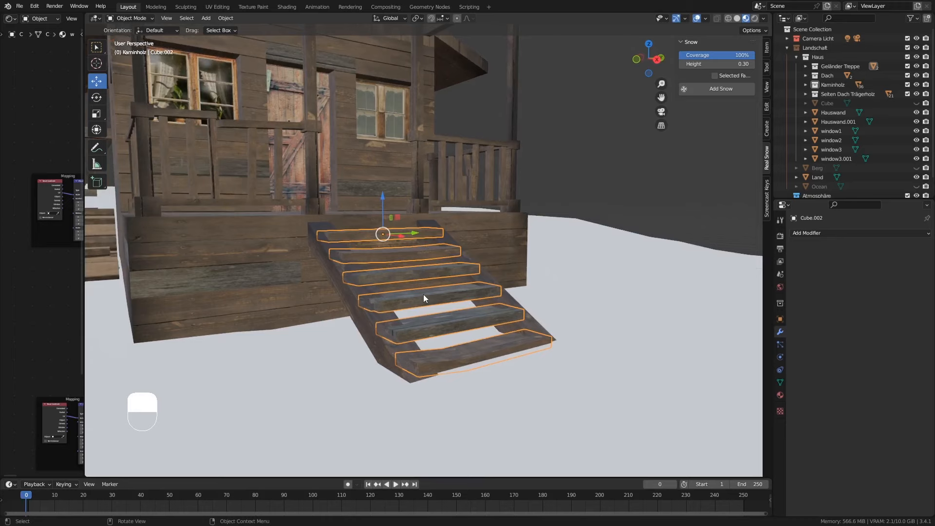
middle_drag(423, 294, 426, 294)
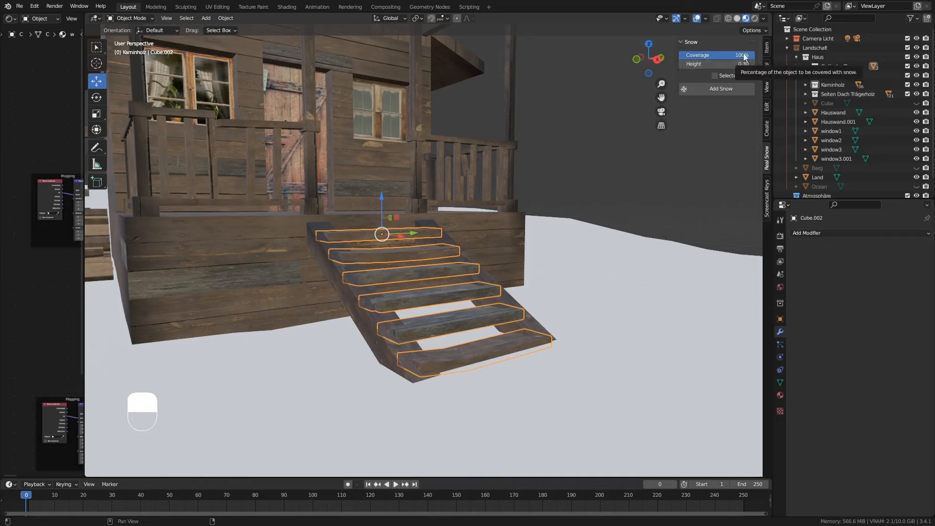
click(748, 65)
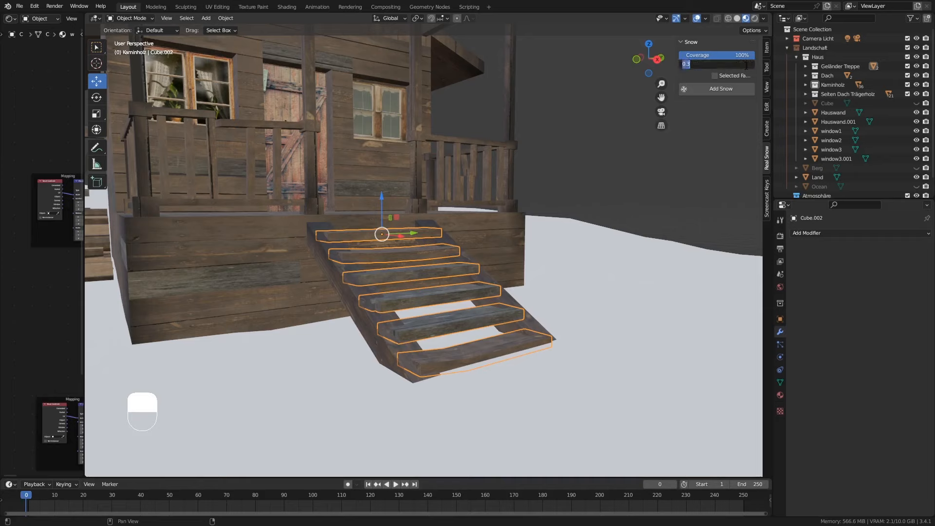
text(0.1)
key(Return)
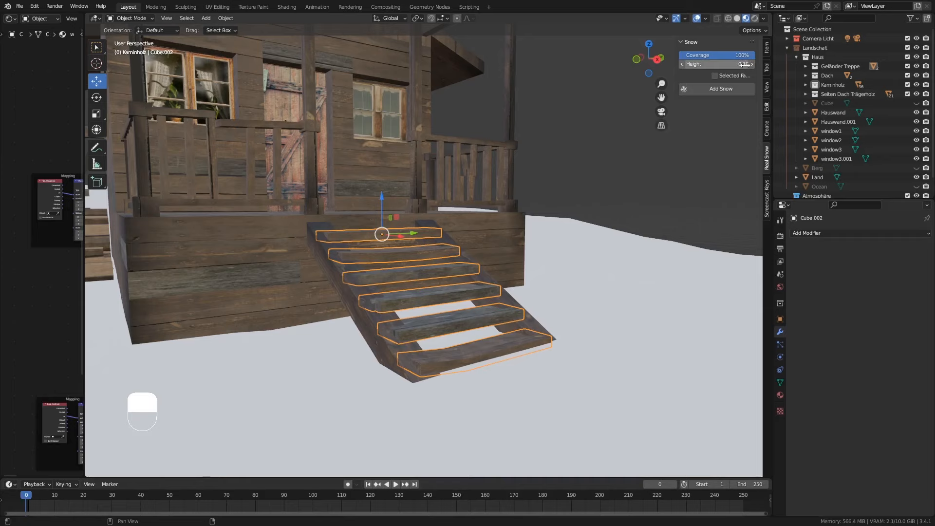
Step: Try generating snow on the stair treads at 100% coverage, and undo it
click(709, 89)
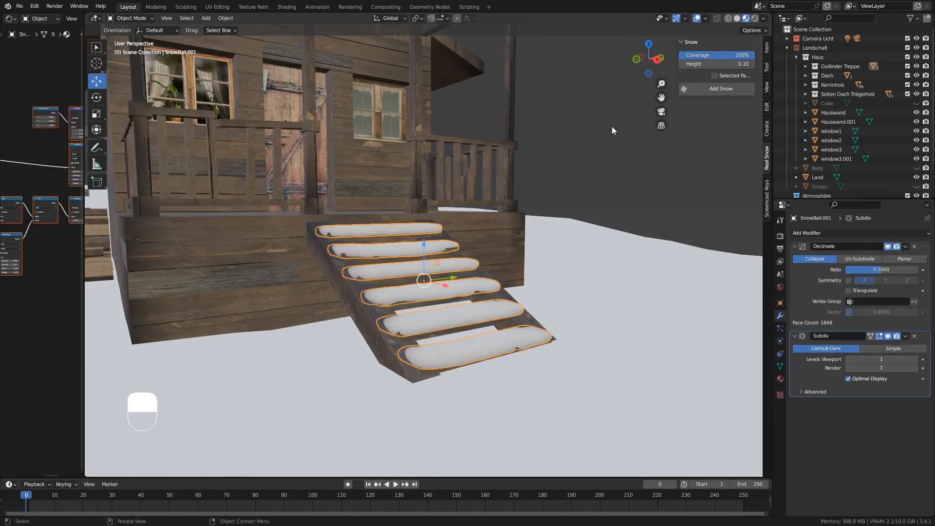
drag(753, 55, 721, 56)
key(ctrl+z)
key(ctrl+z)
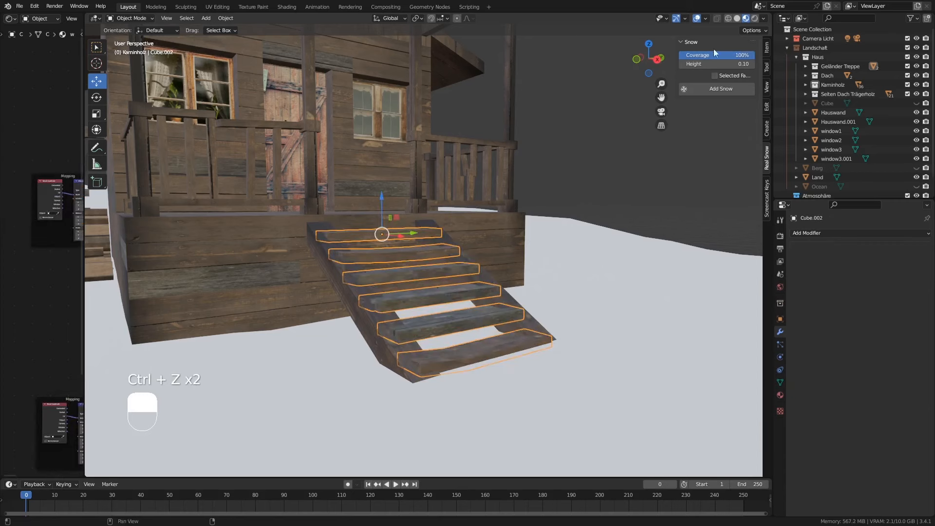
Step: Lower the snow coverage to 56% and generate snow on the stair treads
drag(700, 57, 665, 56)
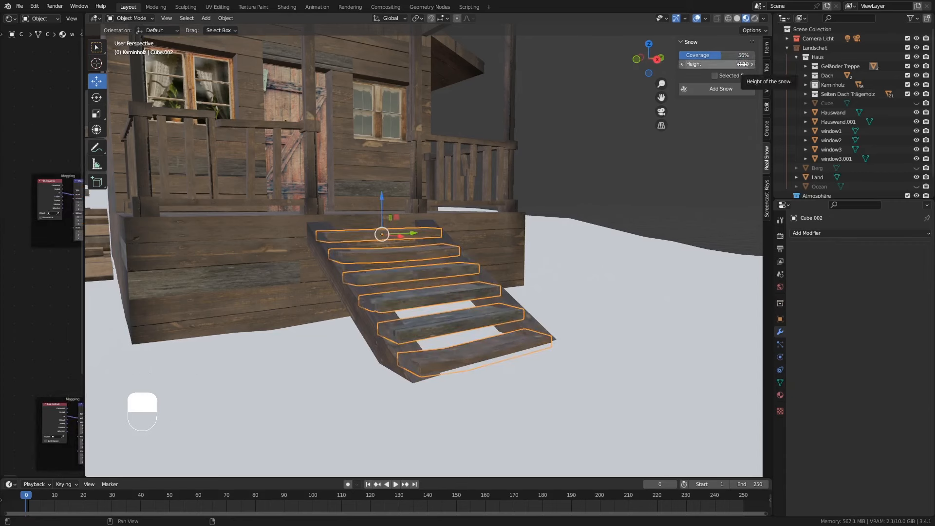
click(735, 92)
middle_drag(537, 279, 368, 274)
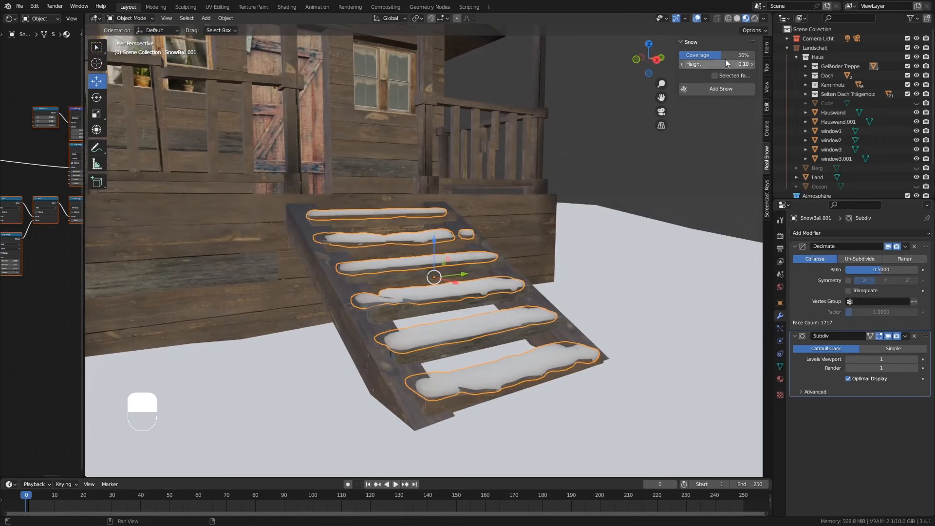
middle_drag(406, 235, 429, 239)
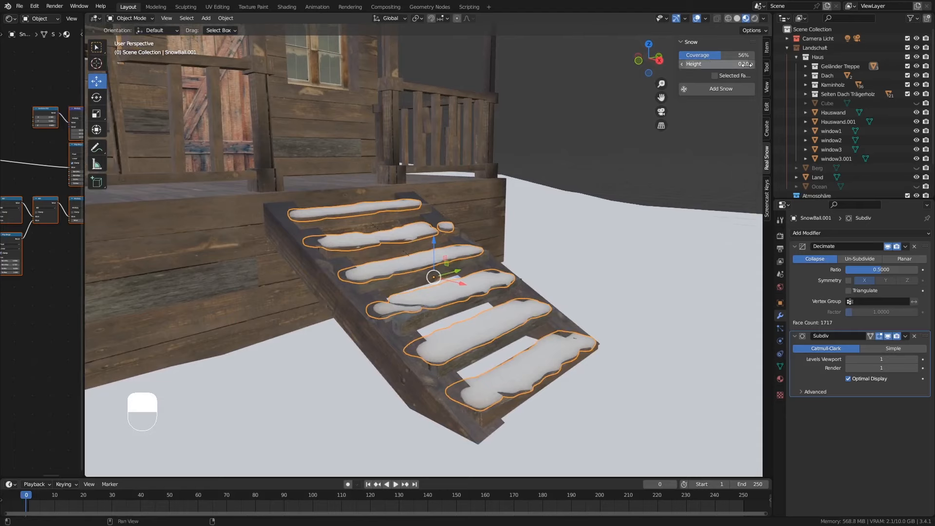
Step: Look over the cabin and select the object with the porch railing, posts and stair side boards
middle_drag(373, 241, 539, 295)
ctrl+middle_drag(438, 184, 433, 119)
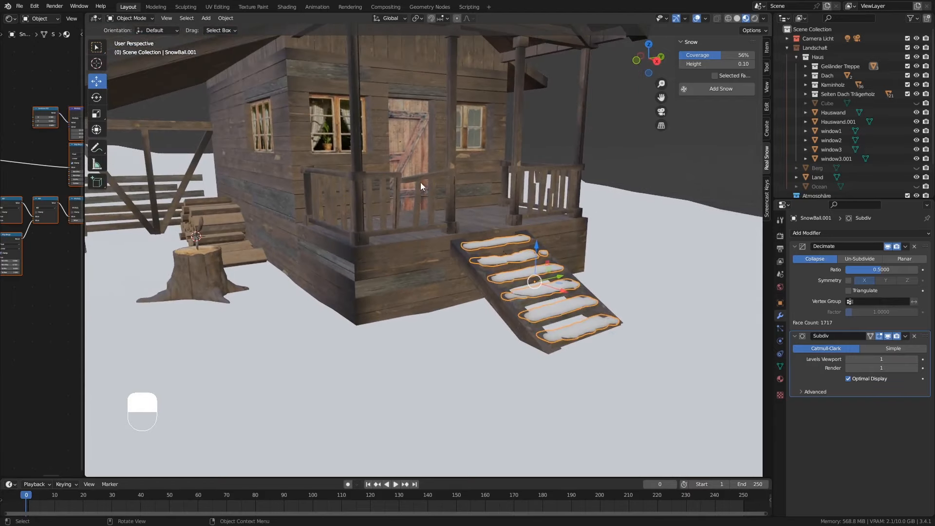
middle_drag(420, 182, 176, 240)
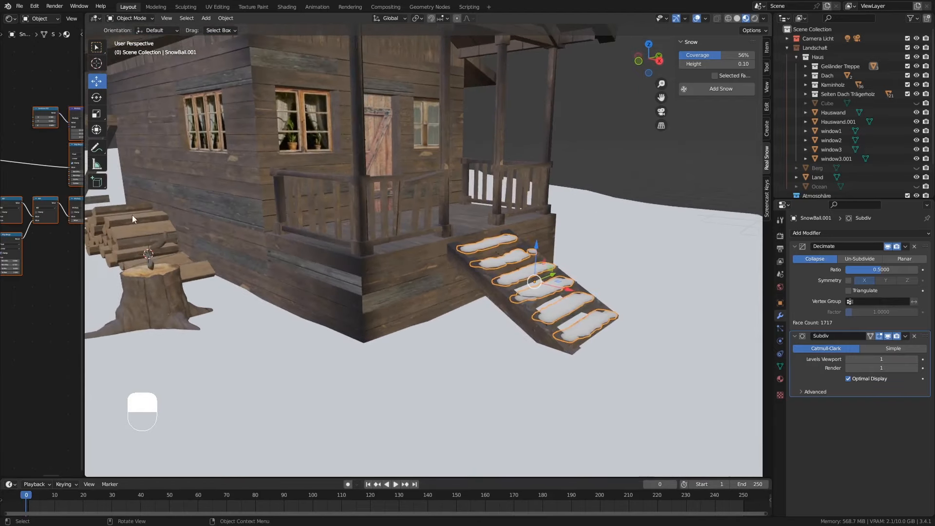
scroll(142, 212, down, 3)
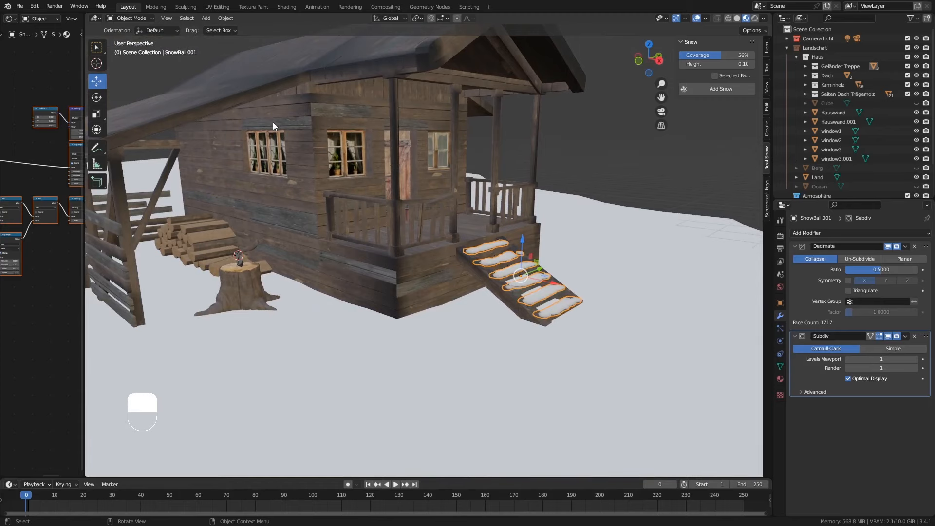
shift+middle_drag(352, 127, 373, 188)
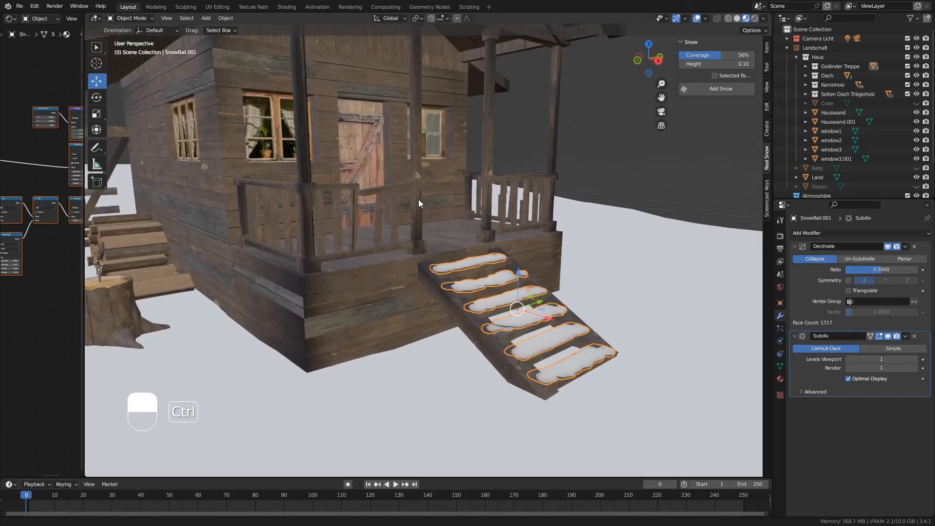
click(397, 185)
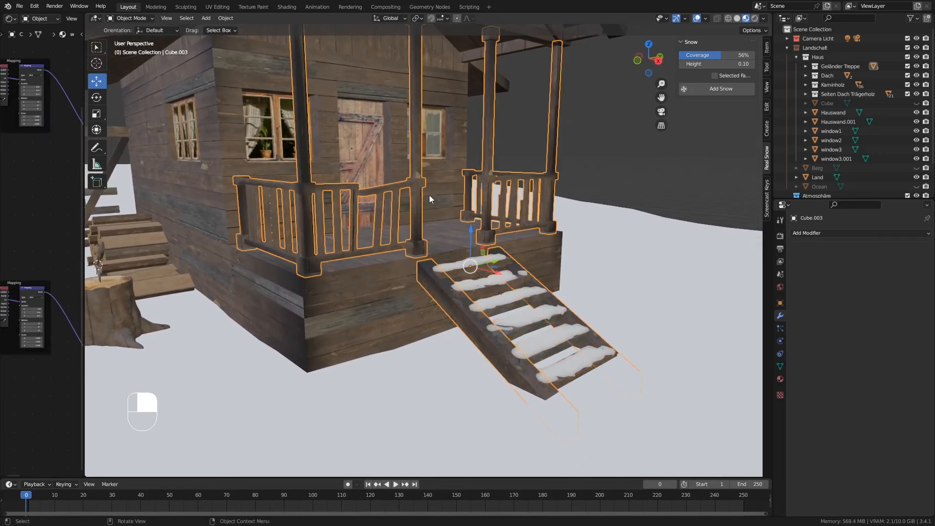
middle_drag(434, 200, 426, 196)
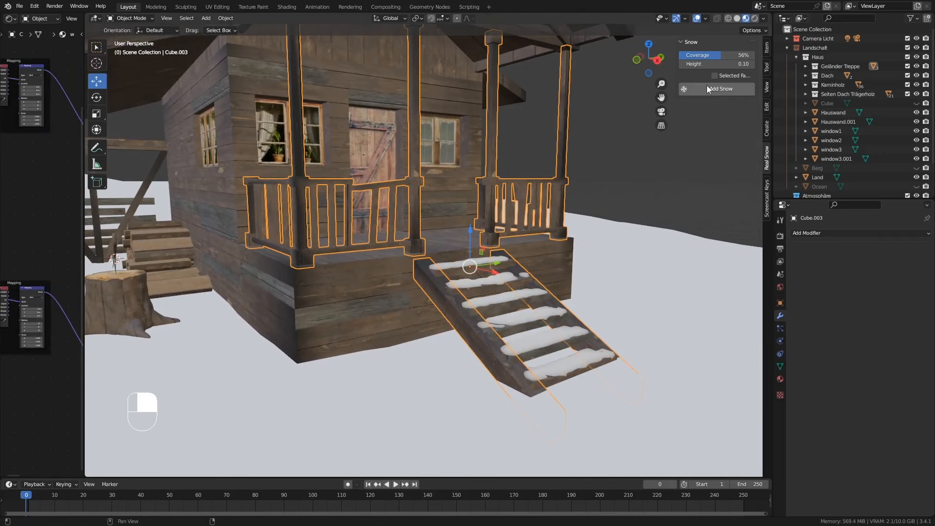
Step: Try generating snow on the porch railing, inspect it up close, and undo it
click(727, 88)
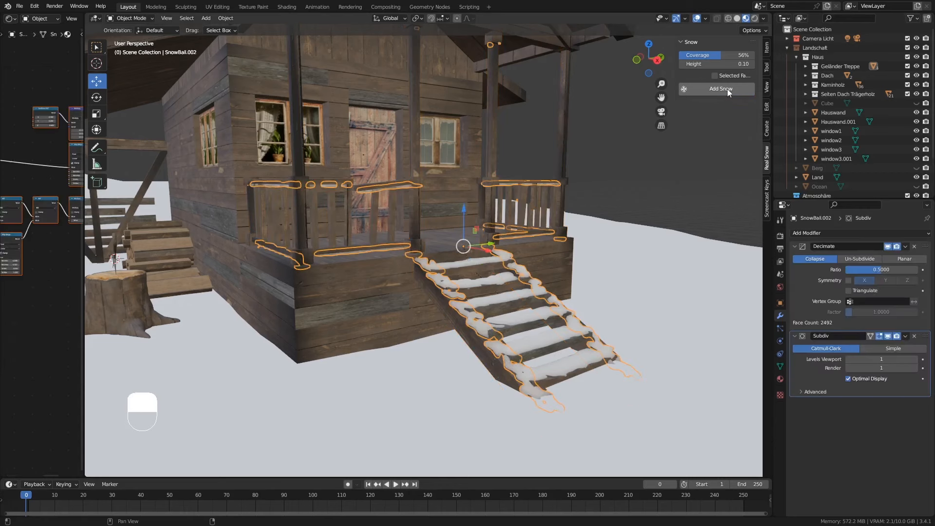
middle_drag(384, 237, 382, 194)
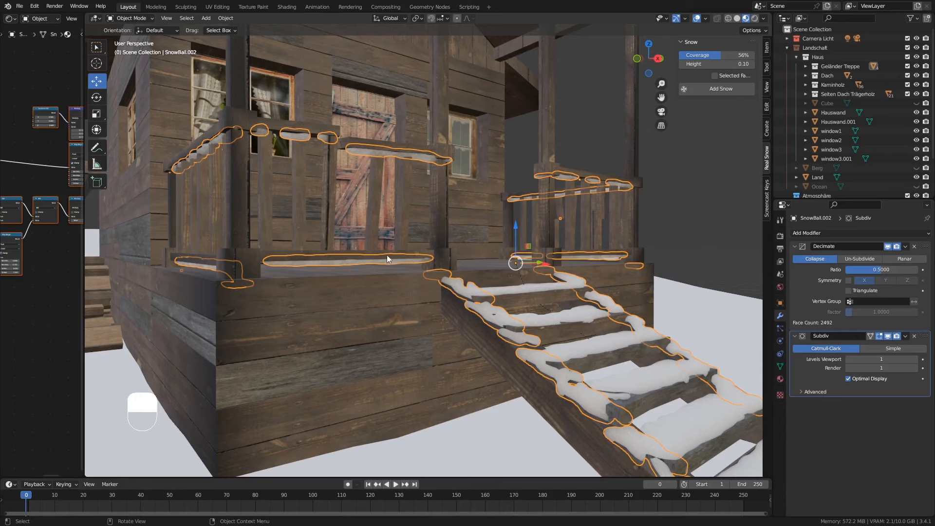
middle_drag(396, 257, 392, 265)
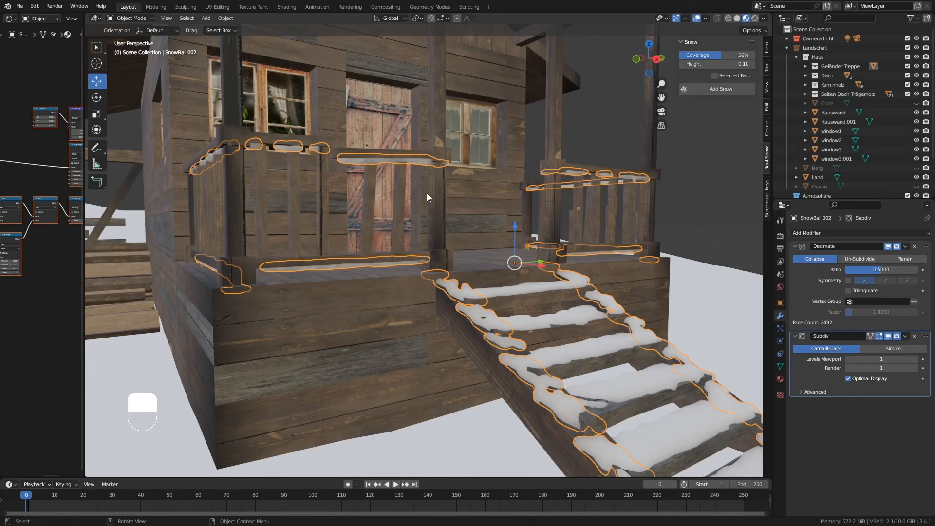
key(ctrl+z)
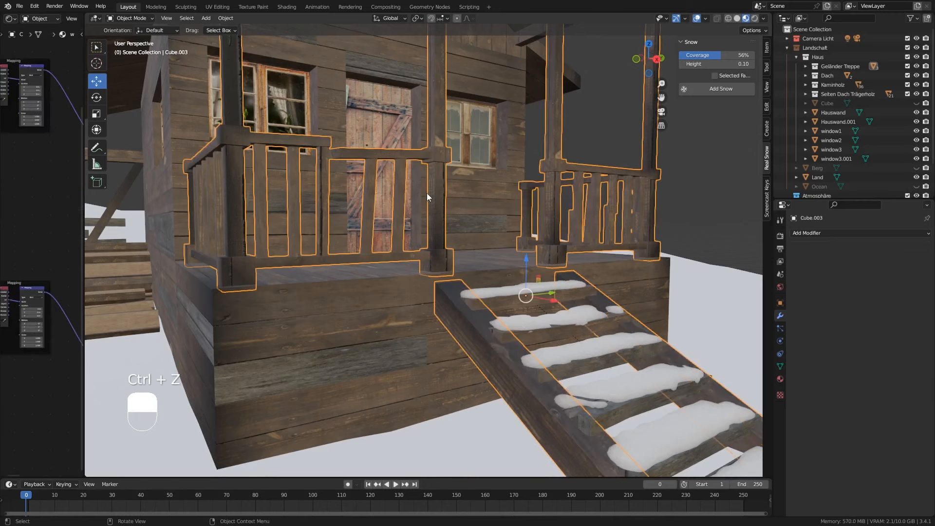
Step: Apply all transforms to the porch railing, test generating snow on it again, and undo that snow
key(ctrl+a)
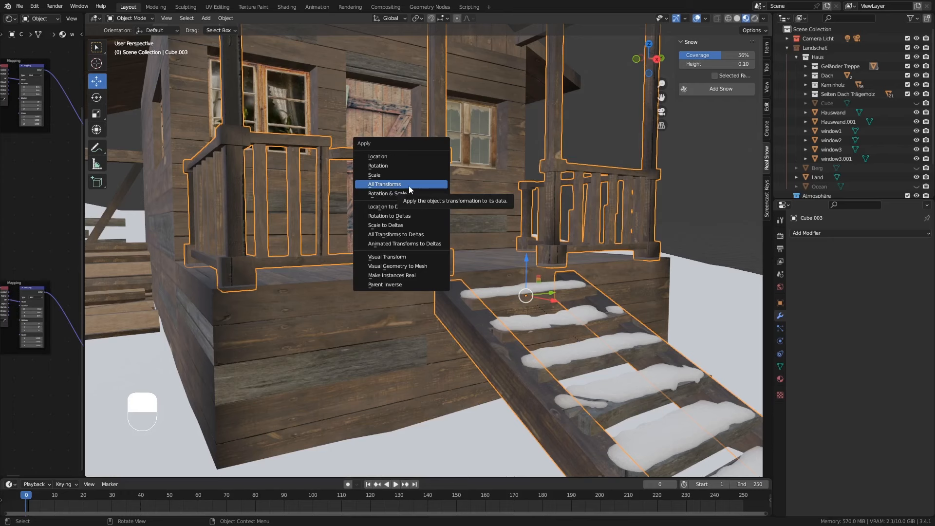
click(409, 189)
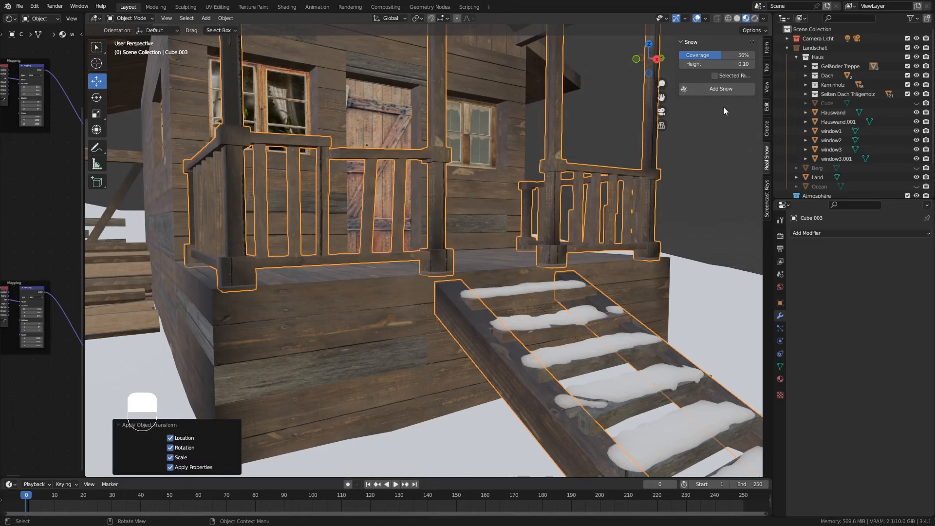
click(721, 90)
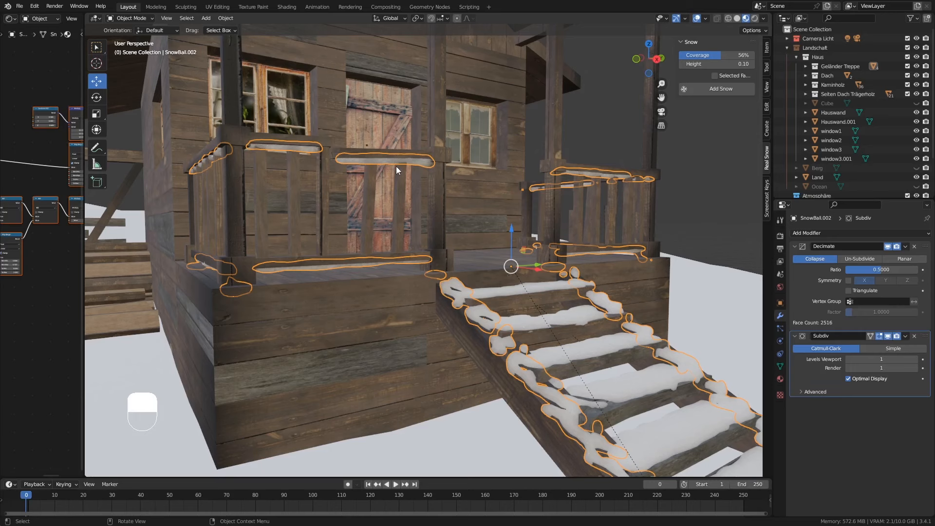
key(ctrl+z)
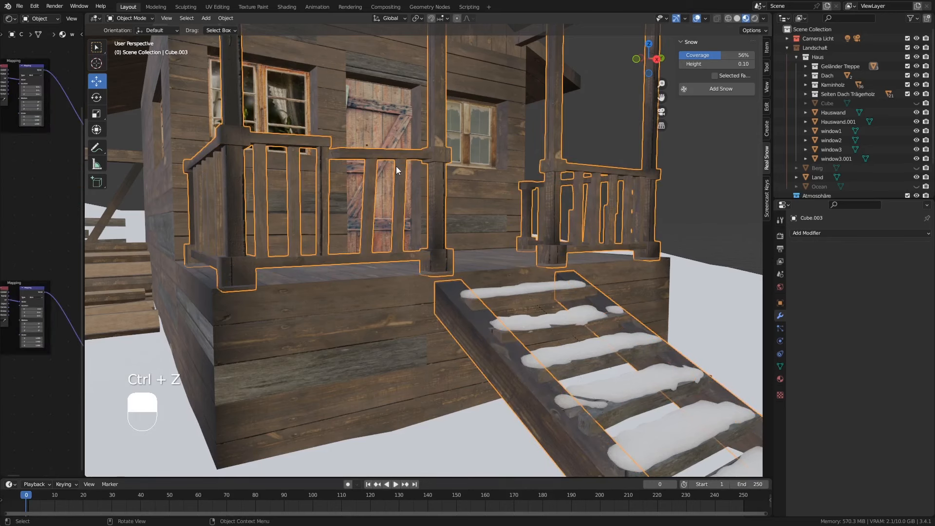
Step: Try to recalculate the normals of the whole porch railing mesh to the outside
key(Tab)
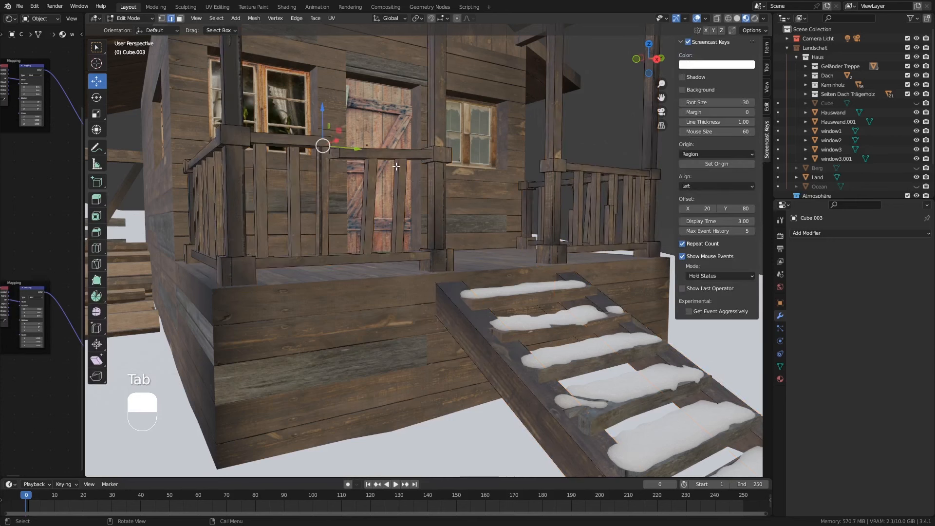
key(a)
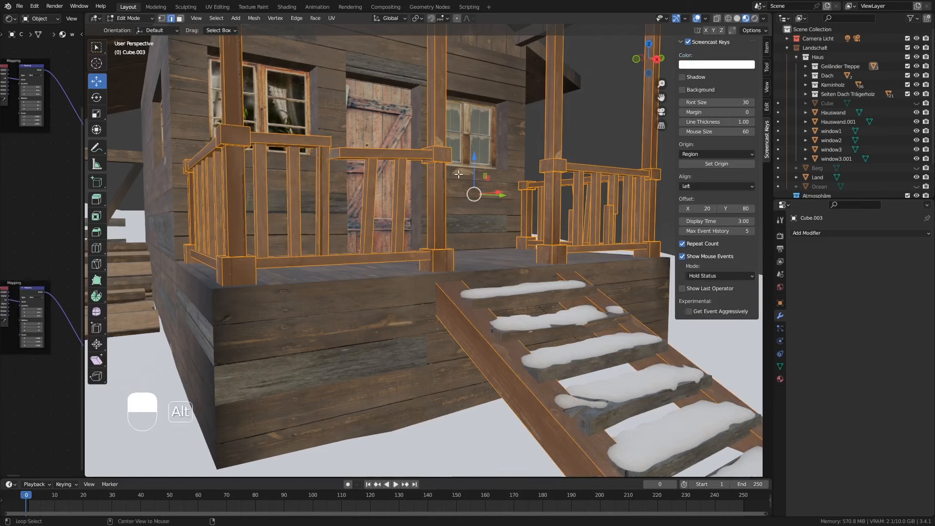
key(alt+n)
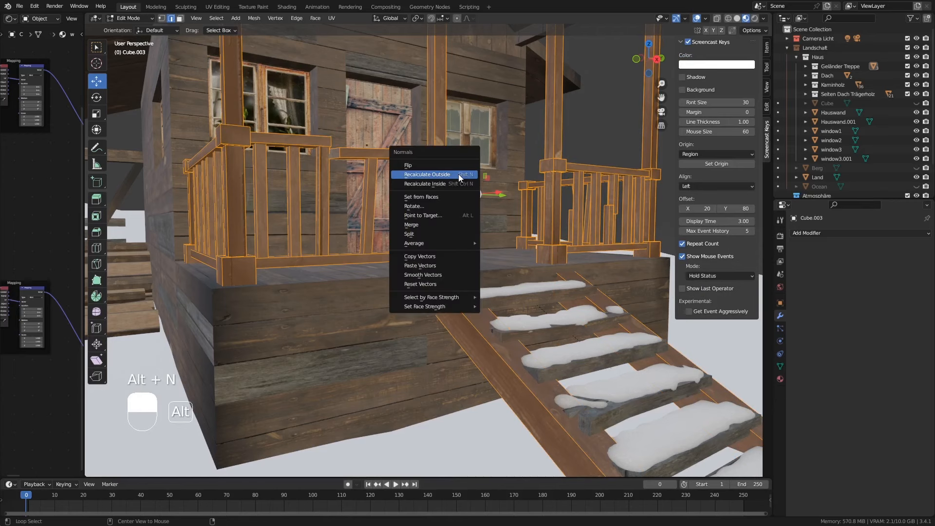
click(413, 175)
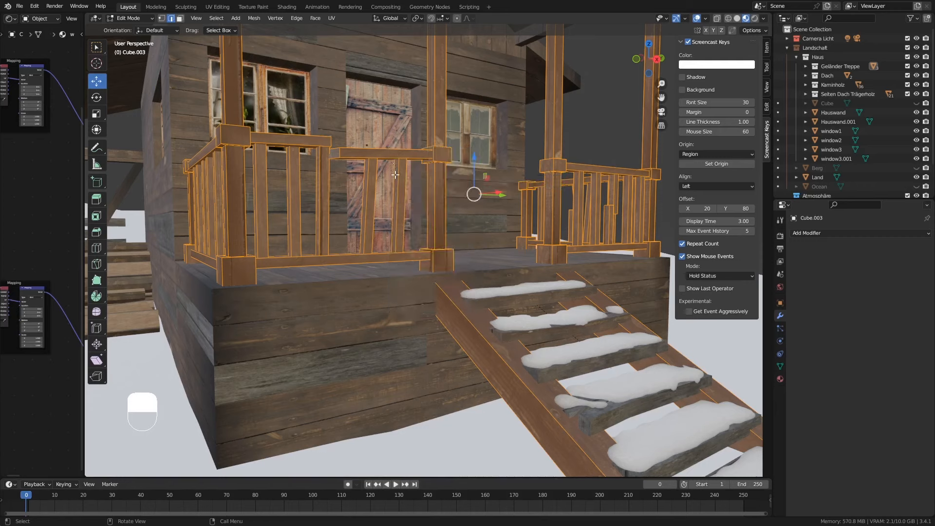
key(Tab)
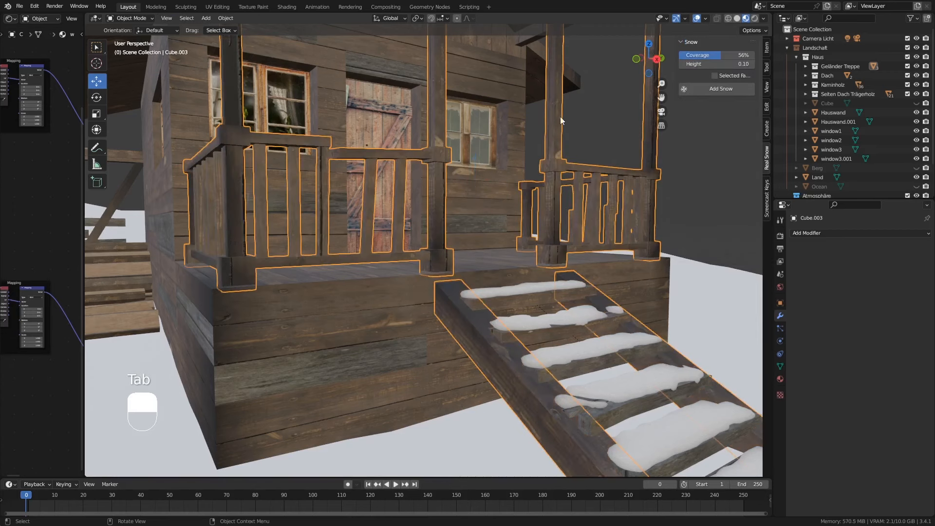
Step: Turn on the Face Orientation overlay and check the face directions of the porch railing and the rest of the cabin
click(706, 19)
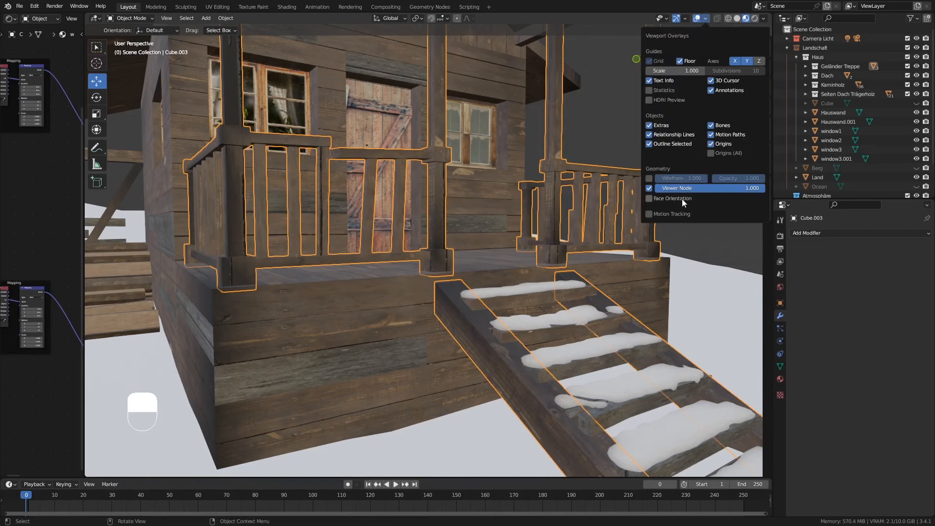
click(655, 201)
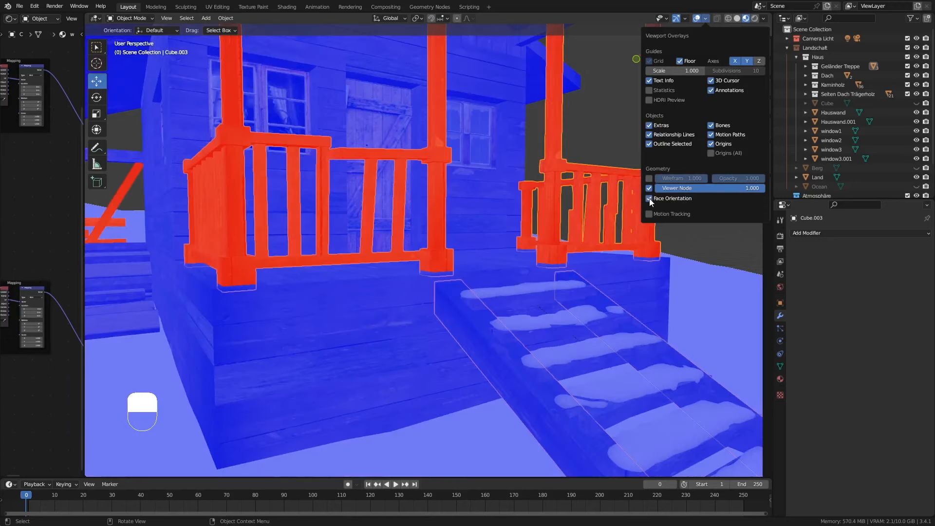
middle_drag(542, 218, 534, 214)
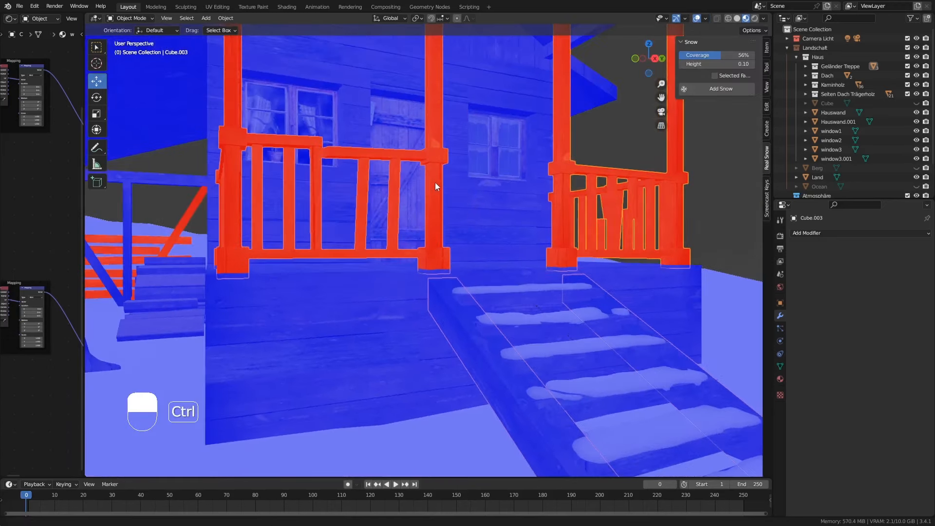
ctrl+middle_drag(435, 182, 446, 270)
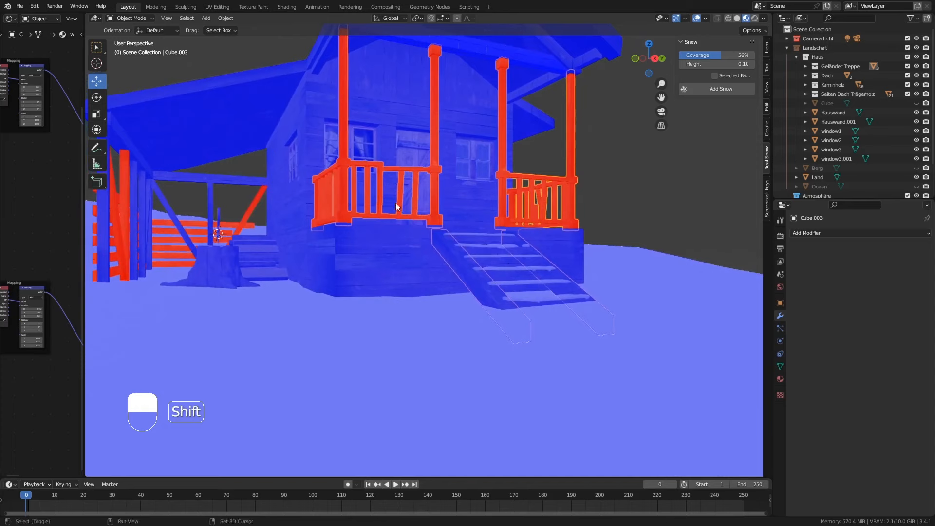
shift+middle_drag(395, 202, 466, 245)
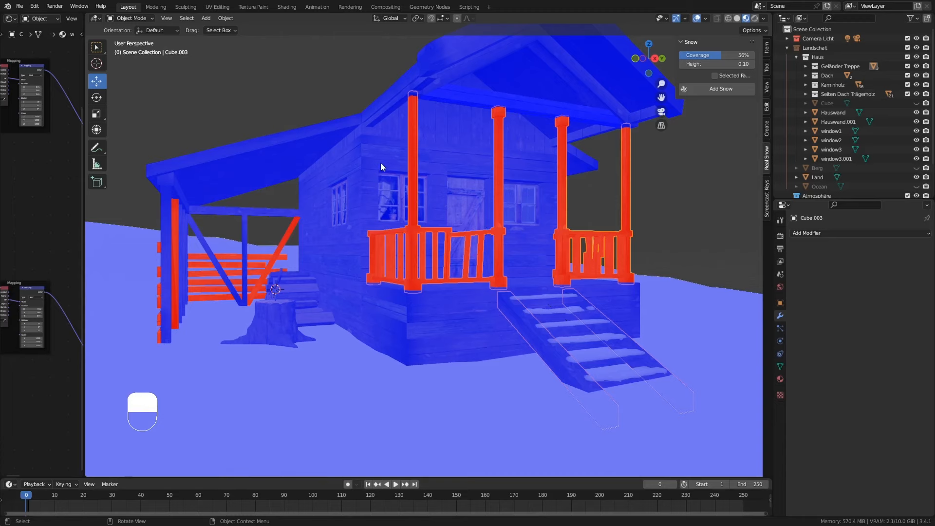
middle_drag(376, 173, 375, 165)
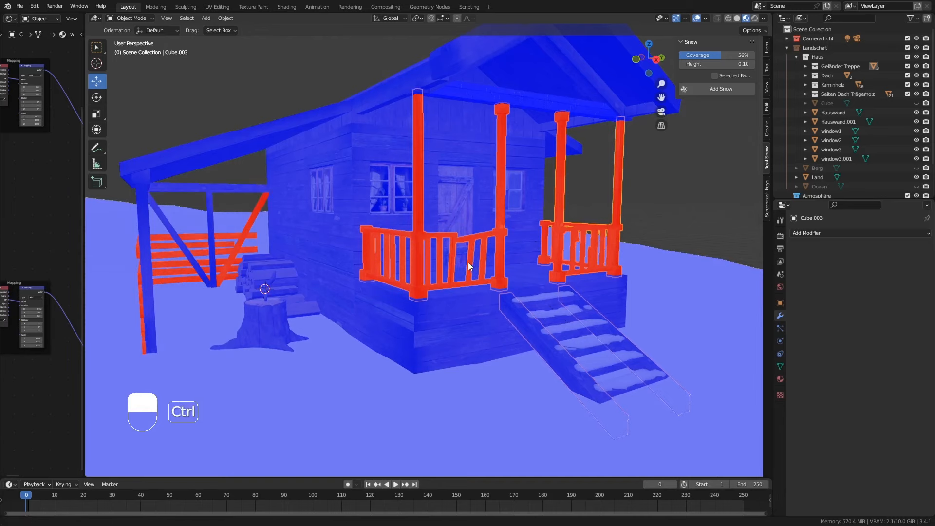
mouse_move(469, 262)
ctrl+middle_down()
mouse_move(466, 236)
mouse_move(459, 250)
ctrl+middle_up()
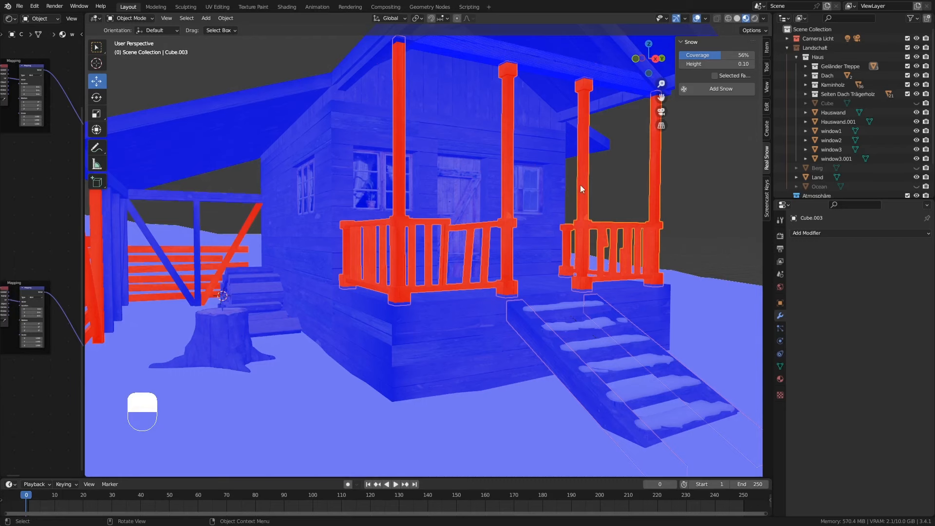
Step: Recalculate the normals of the entire porch railing mesh to the outside and return to Object Mode
key(Tab)
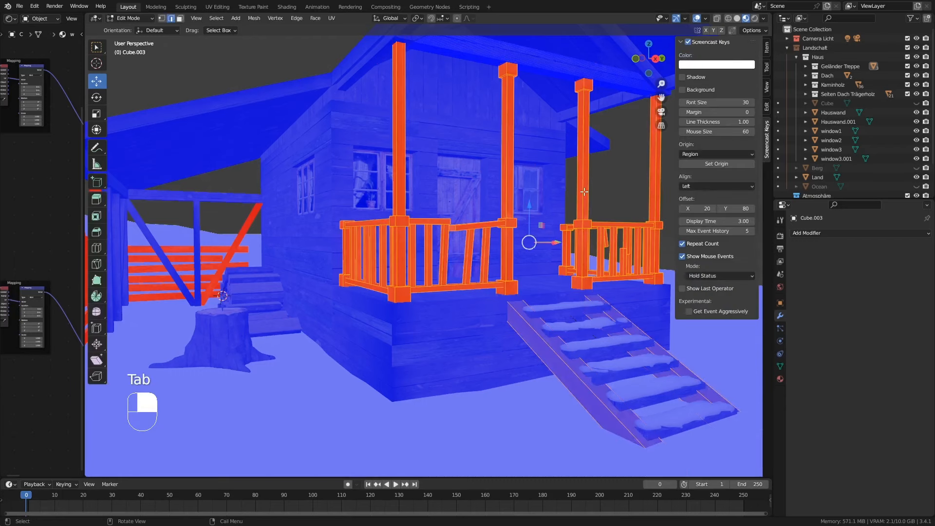
key(a)
key(alt)
key(alt+n)
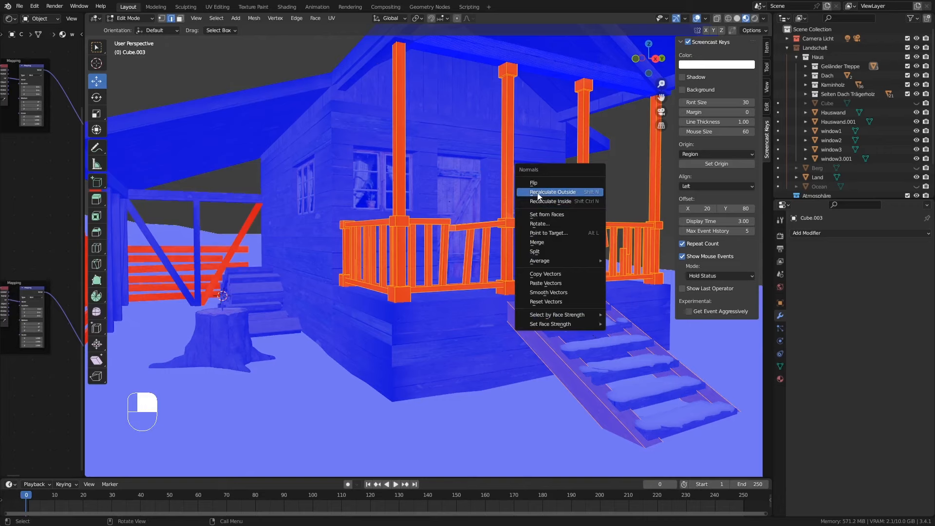
click(577, 193)
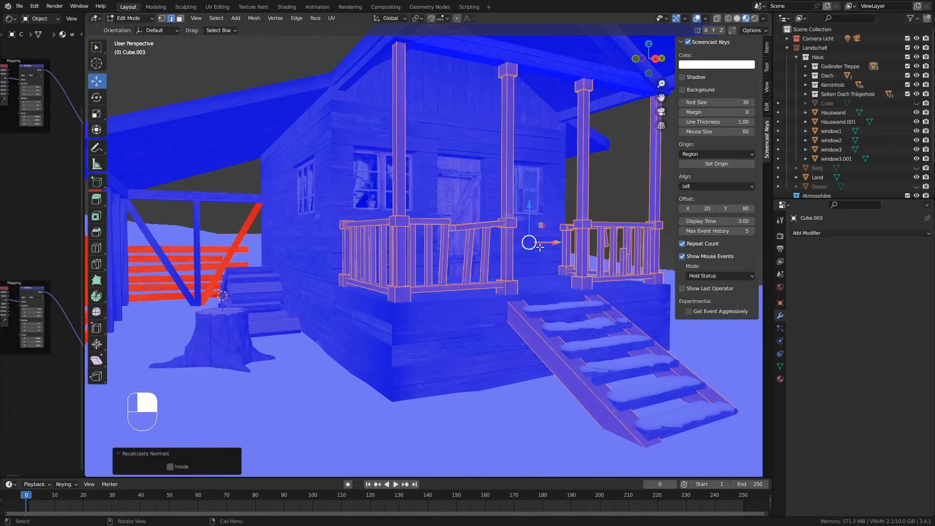
key(Tab)
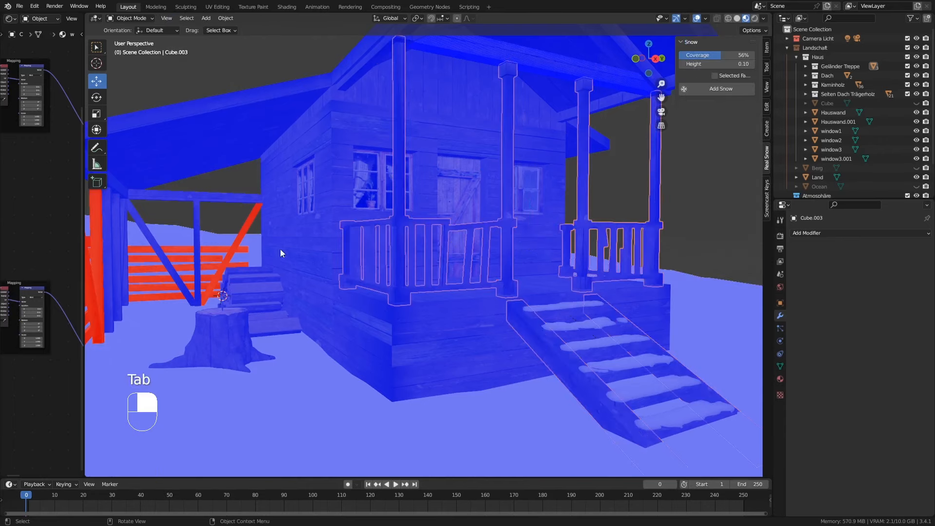
Step: Try selecting the side roof's support frame and its horizontal boards one by one
click(187, 248)
shift+middle_drag(215, 248, 277, 229)
scroll(278, 228, up, 2)
shift+click(308, 239)
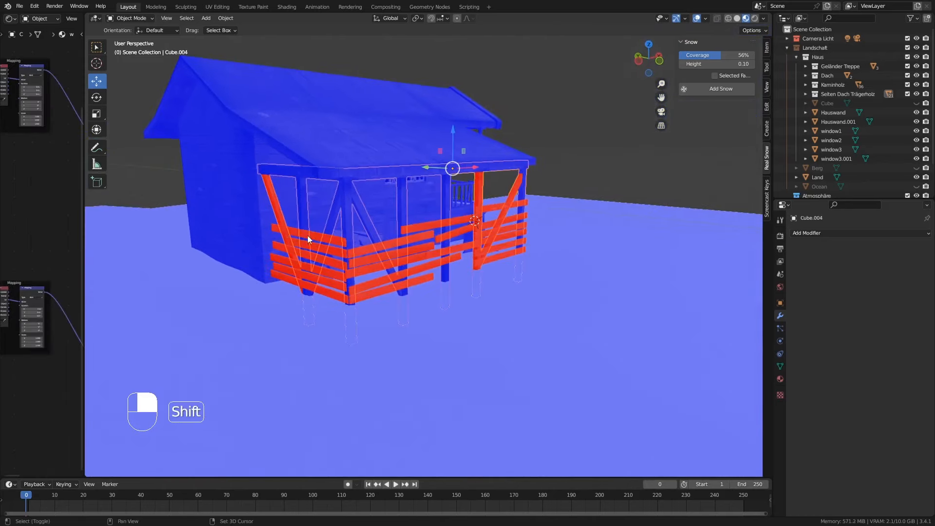
click(292, 231)
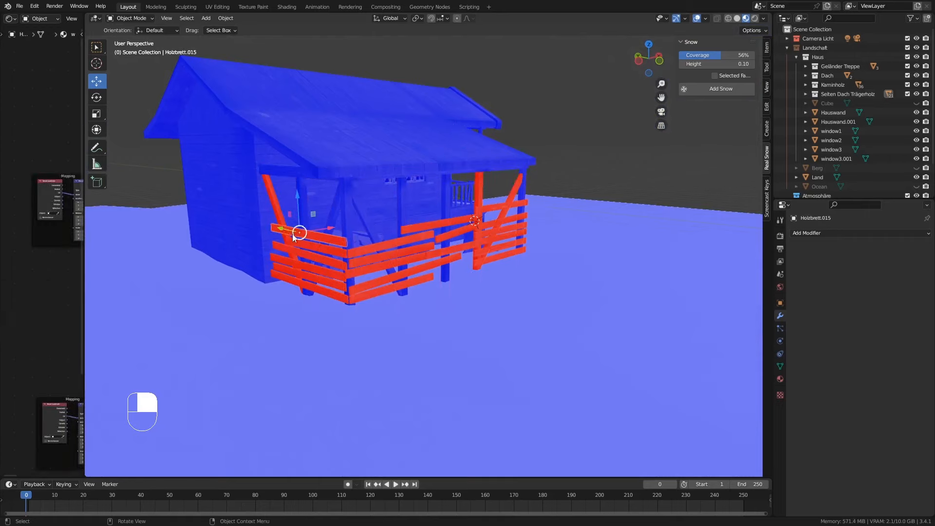
shift+click(288, 241)
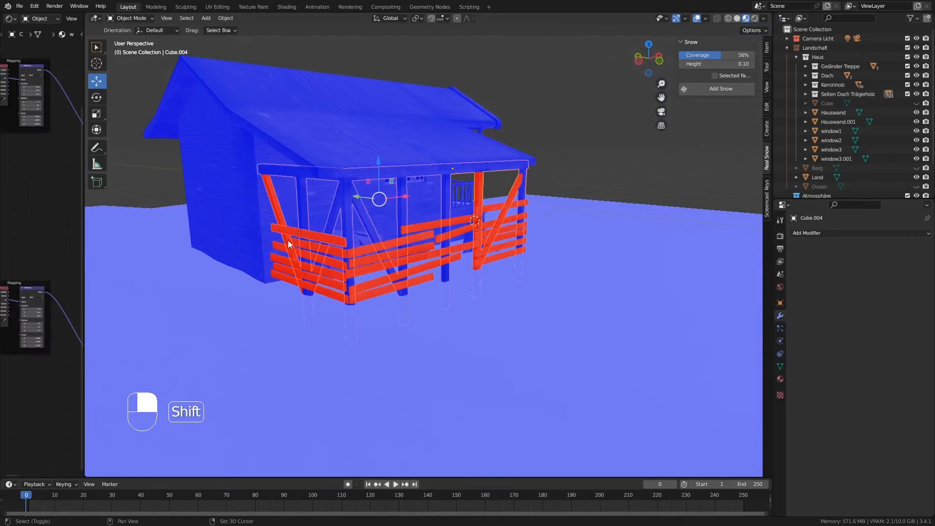
shift+click(328, 259)
shift+click(325, 281)
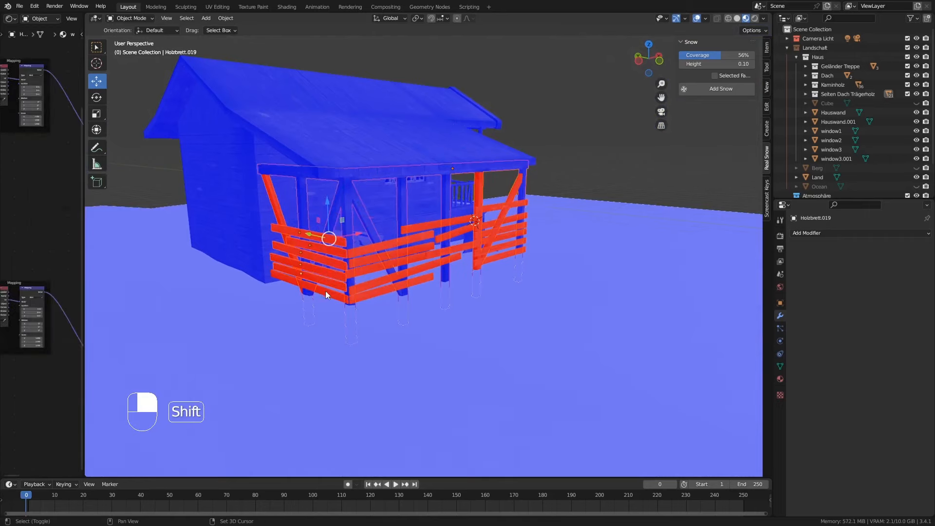
shift+click(325, 291)
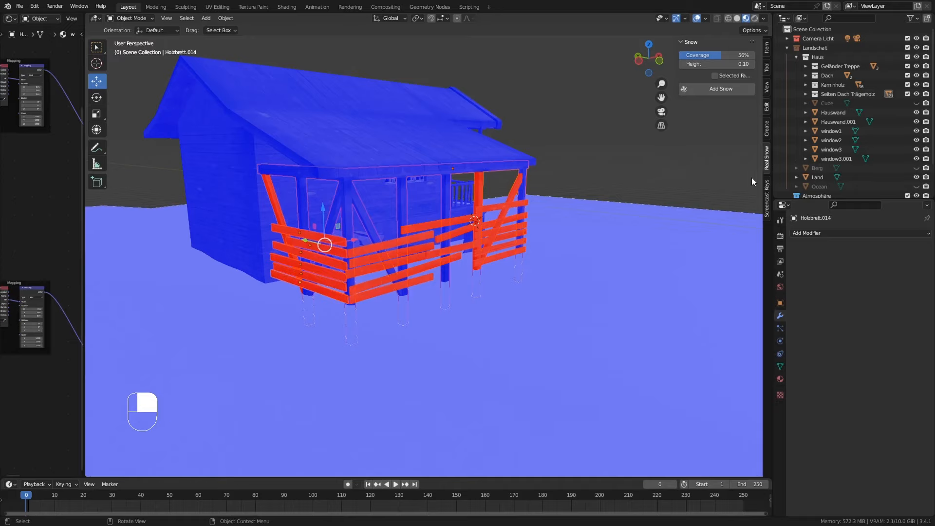
Step: Expand the Seiten Dach Trägerholz collection and select all objects in it
middle_drag(387, 206, 679, 170)
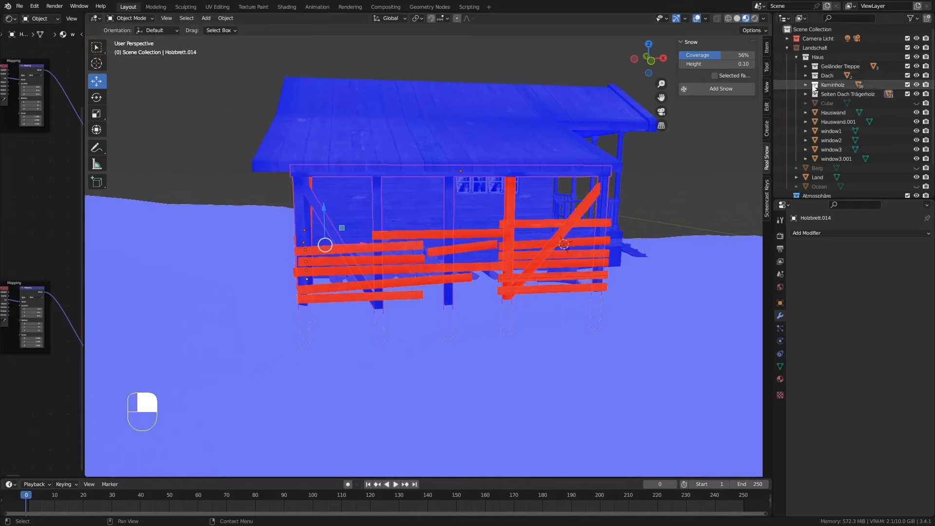
click(805, 94)
click(823, 95)
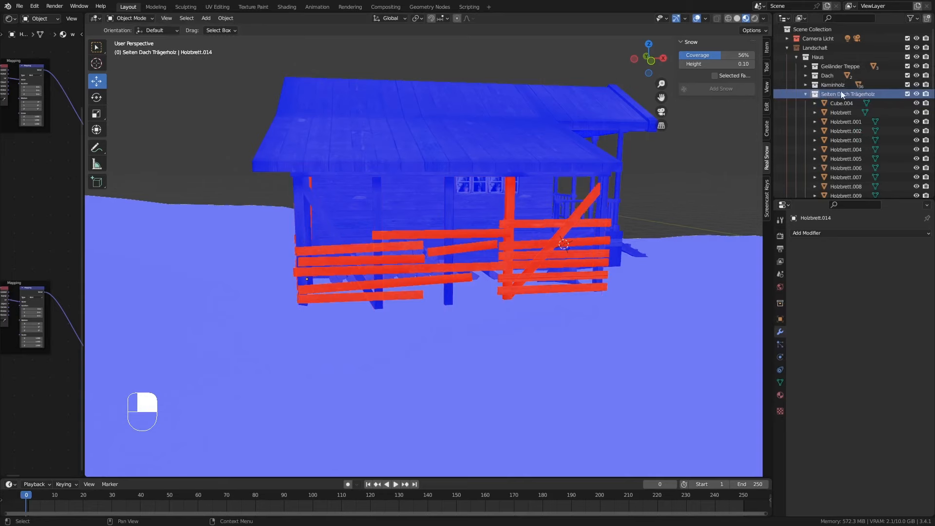
middle_drag(486, 225, 443, 231)
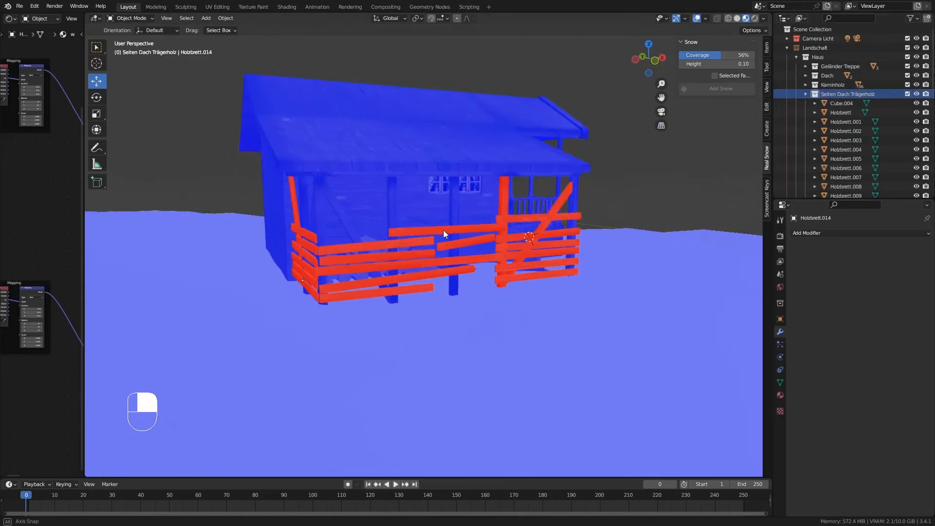
right_click(835, 93)
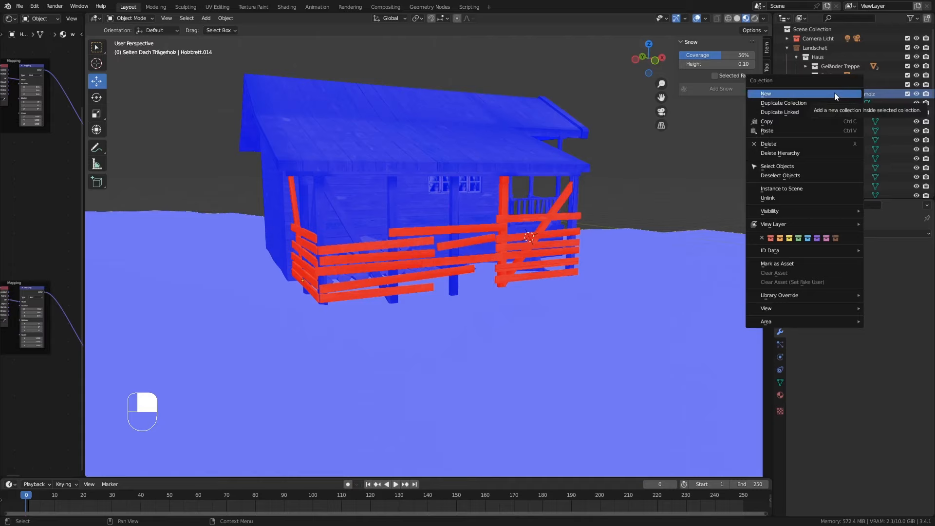
click(775, 168)
middle_drag(599, 223, 501, 224)
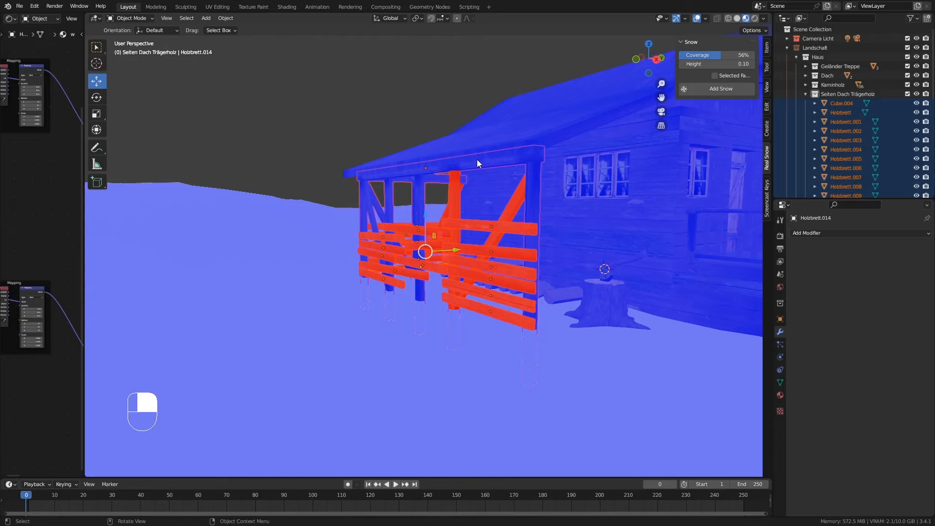
Step: Recalculate the normals of all the selected side roof beams and boards to the outside, ending in Object Mode
key(alt+n)
key(Tab)
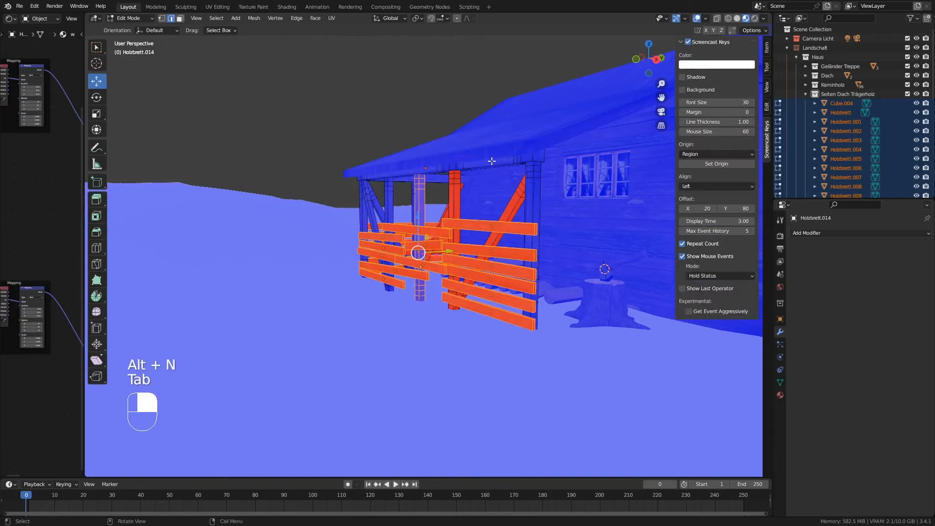
key(a)
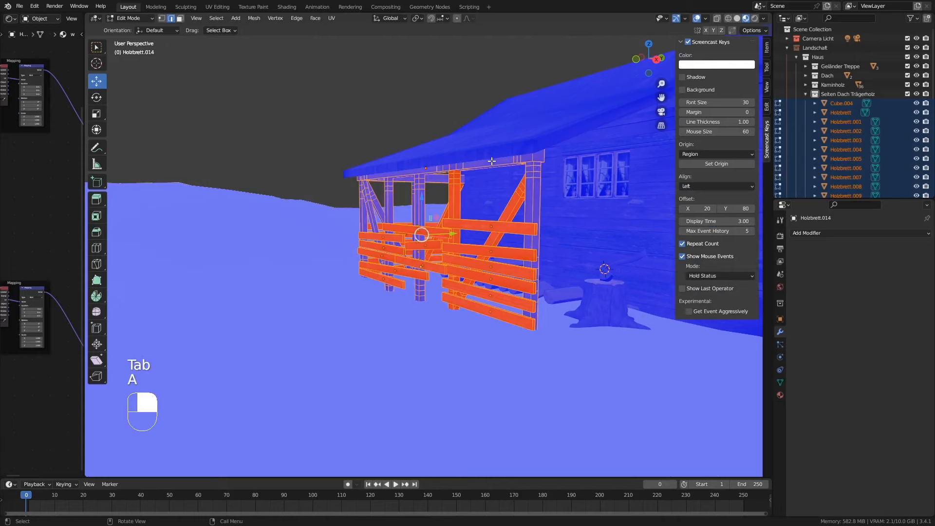
key(alt)
key(alt+n)
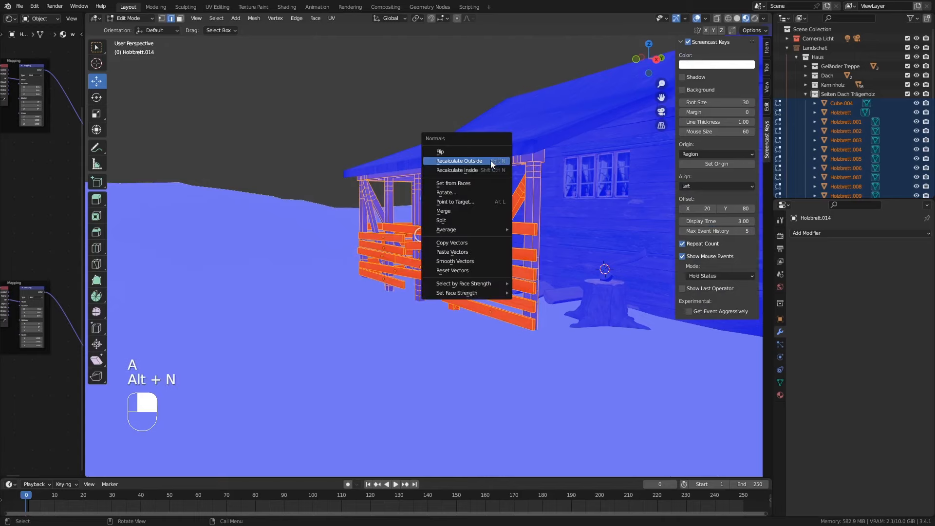
click(471, 163)
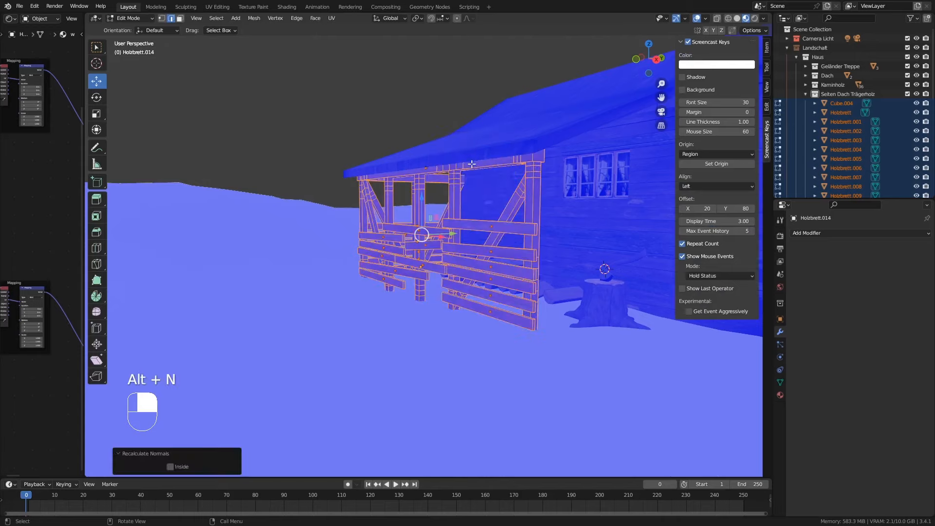
key(Tab)
Step: Turn off the Face Orientation overlay and select the porch railing object again
middle_drag(481, 248, 402, 257)
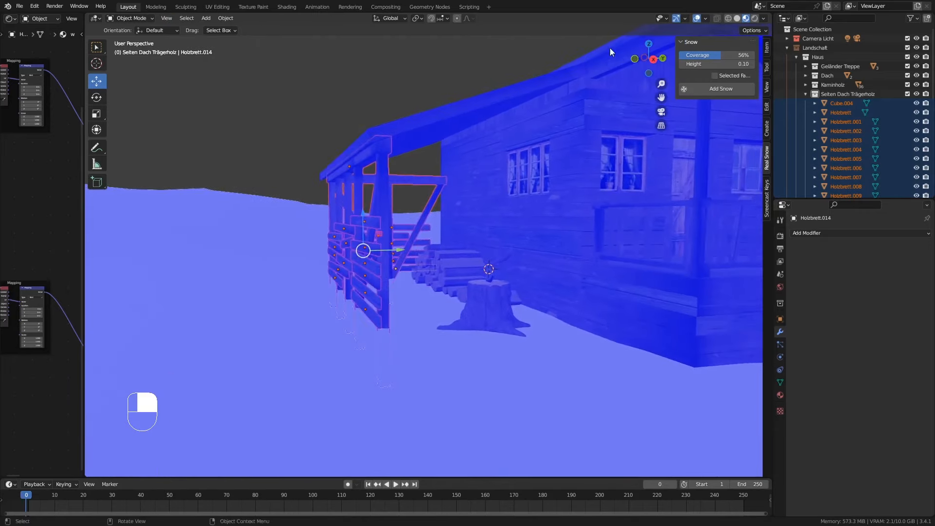
click(707, 17)
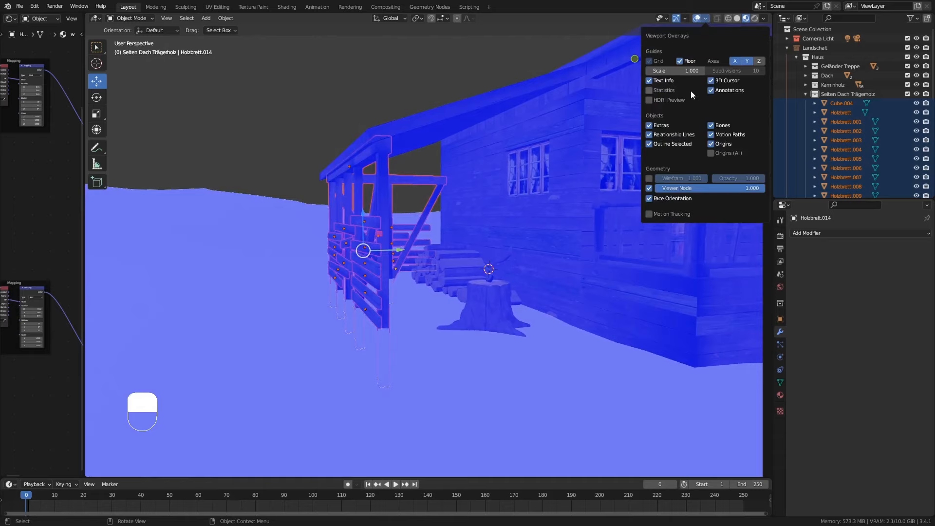
click(651, 198)
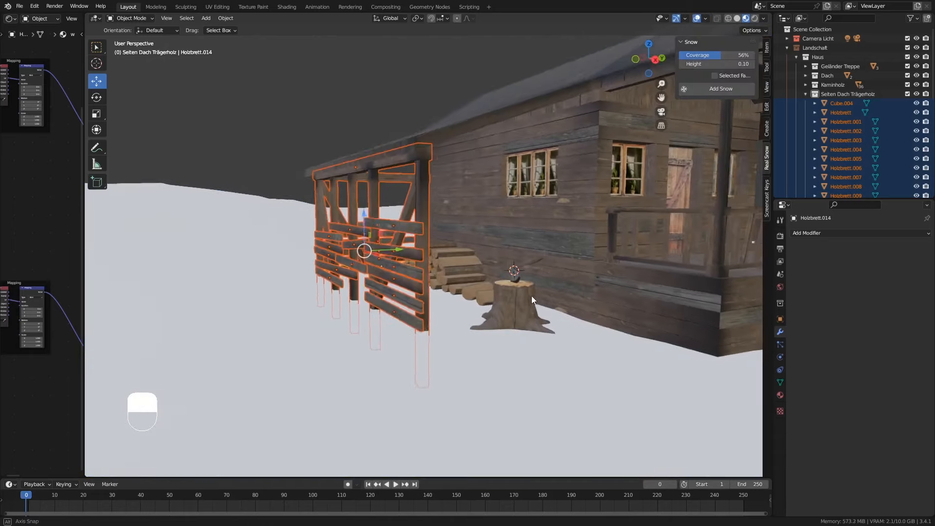
shift+middle_drag(531, 296, 183, 258)
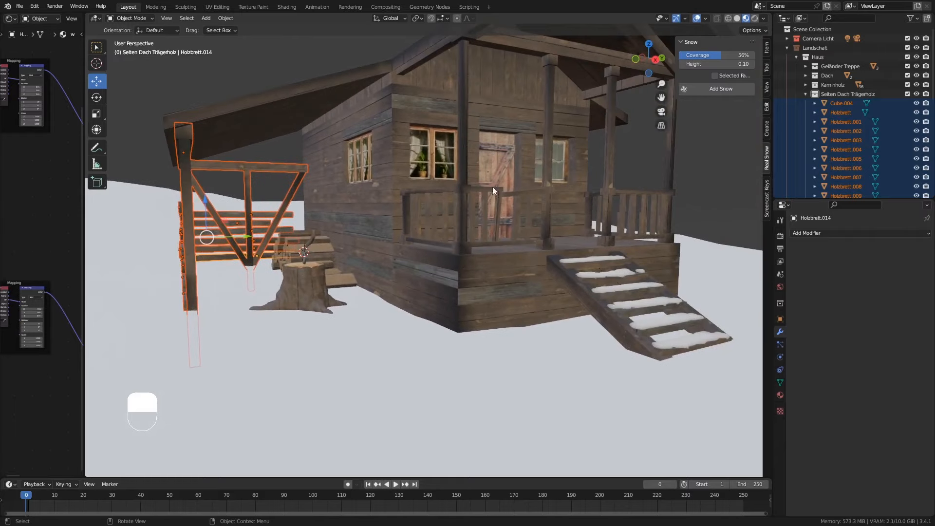
click(519, 194)
ctrl+middle_drag(531, 201, 580, 136)
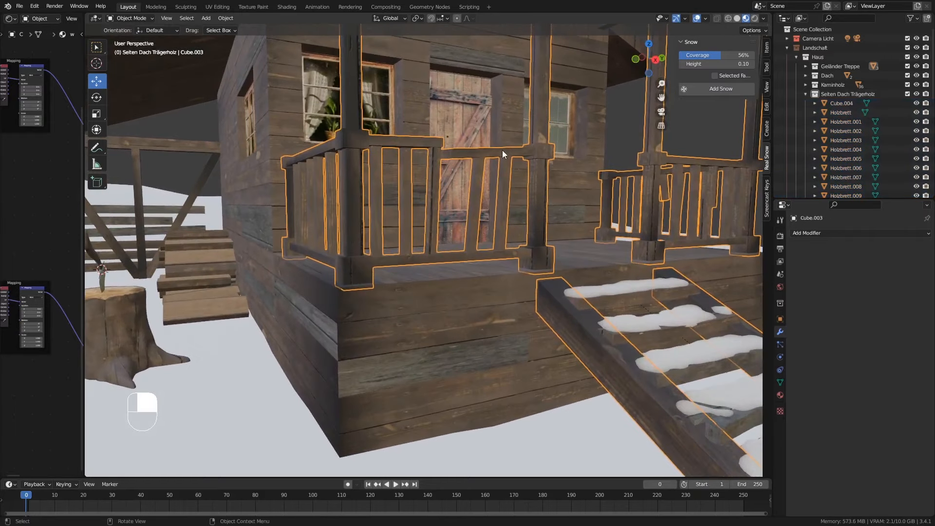
Step: Try adding snow to the porch and stair railing with 56% coverage and 0.10 height, inspect it and undo it
click(702, 86)
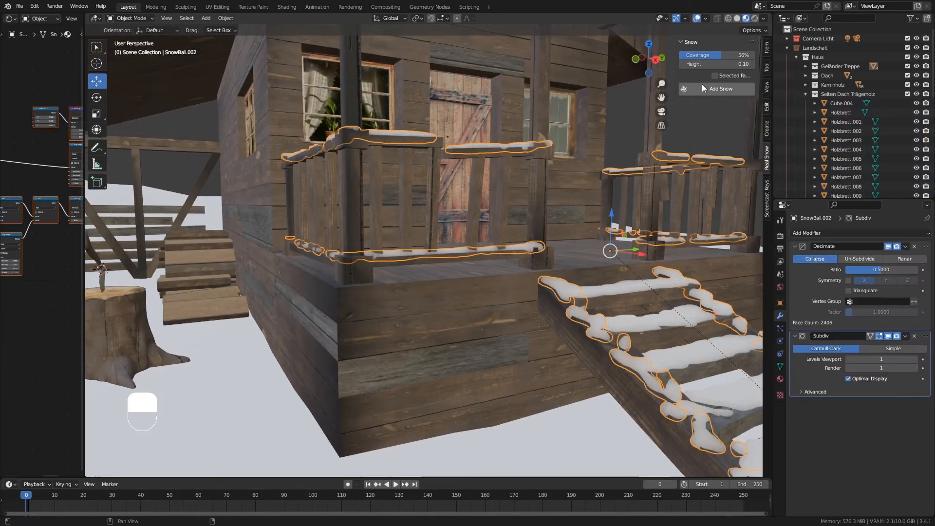
middle_drag(528, 212, 495, 260)
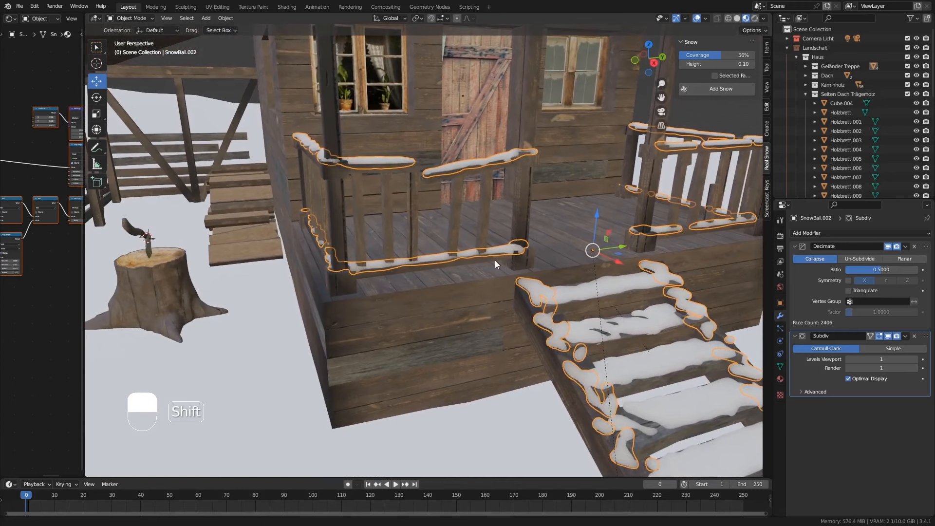
middle_drag(531, 220, 516, 207)
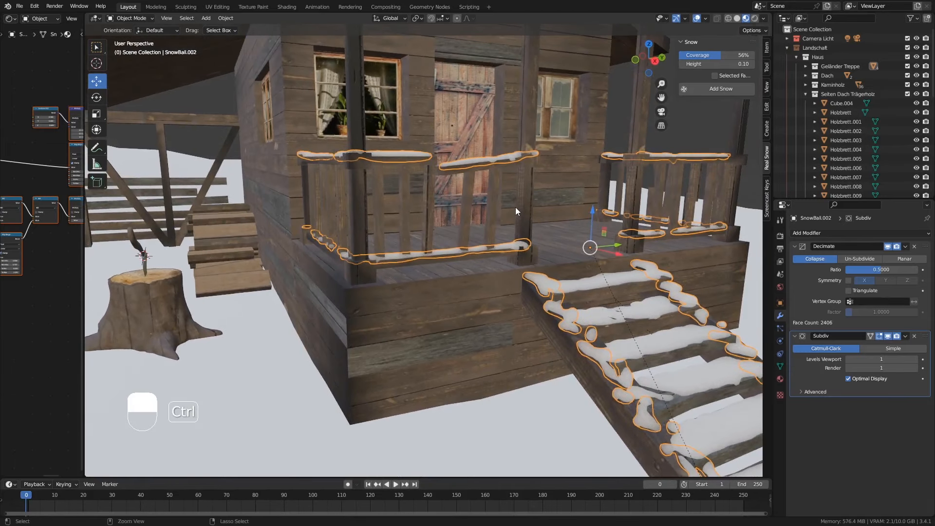
key(ctrl+z)
Step: Add snow to the porch and stair railing with 67% coverage and a height of 0.20
click(729, 61)
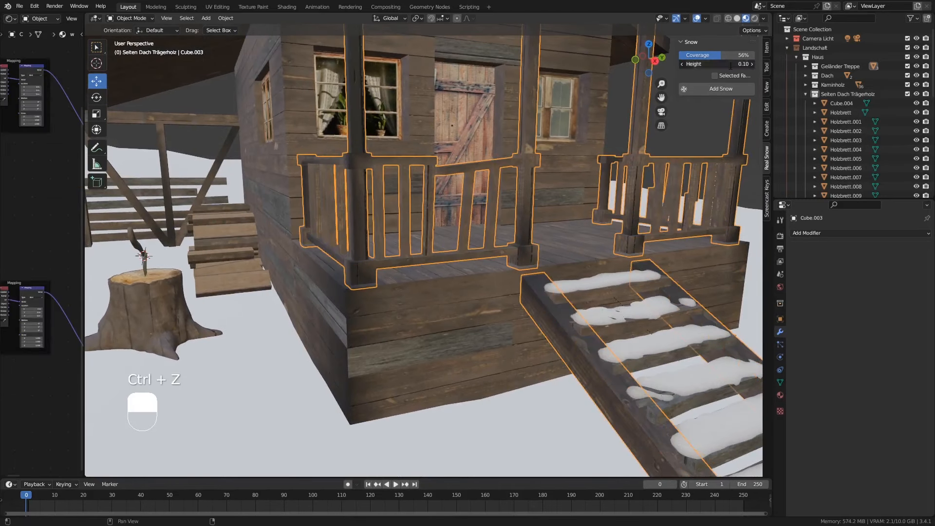
text(0.2)
key(Return)
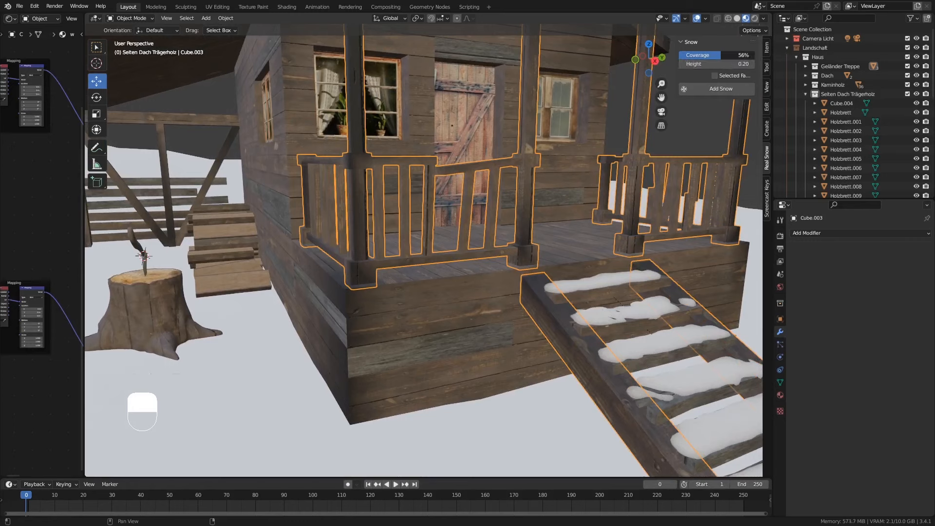
click(734, 88)
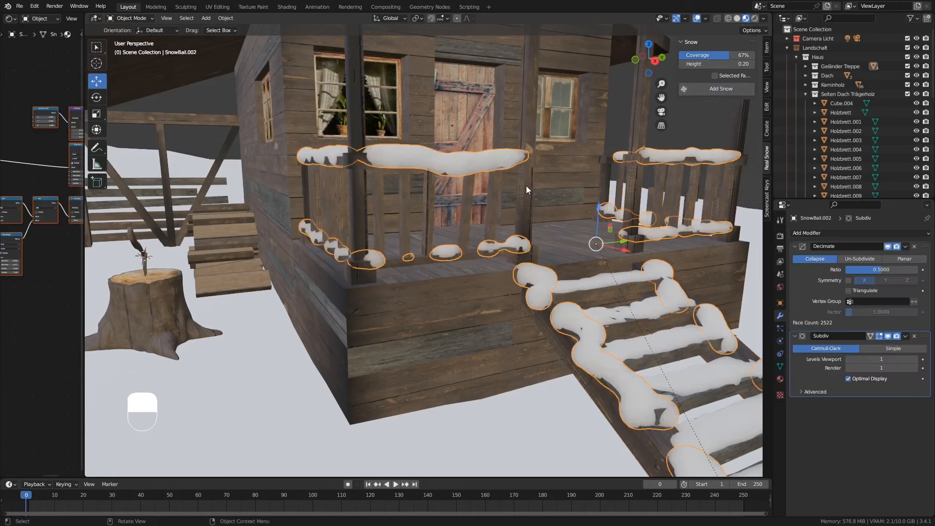
scroll(526, 190, down, 3)
middle_drag(525, 211, 487, 404)
middle_drag(481, 318, 569, 303)
shift+middle_drag(530, 342, 502, 433)
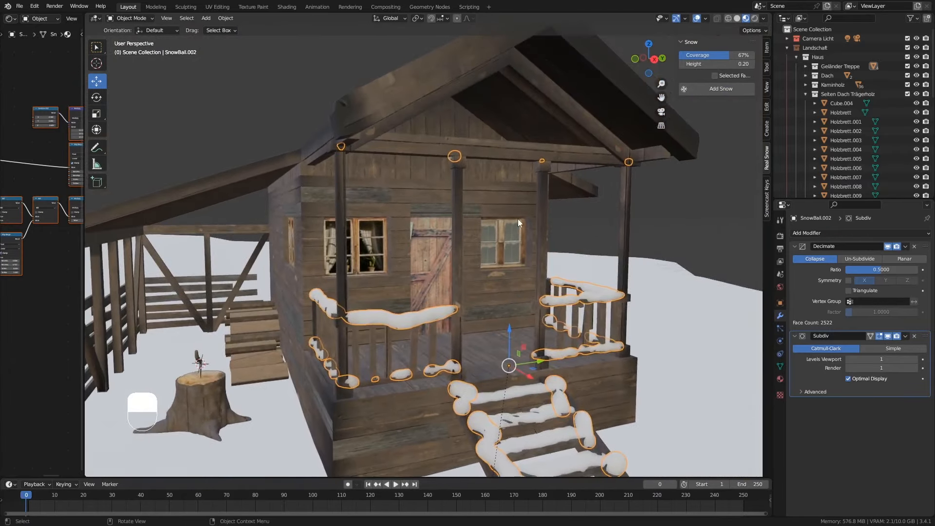
Step: Select the roof frame object that forms the gable above the porch
middle_drag(522, 203, 662, 147)
click(522, 136)
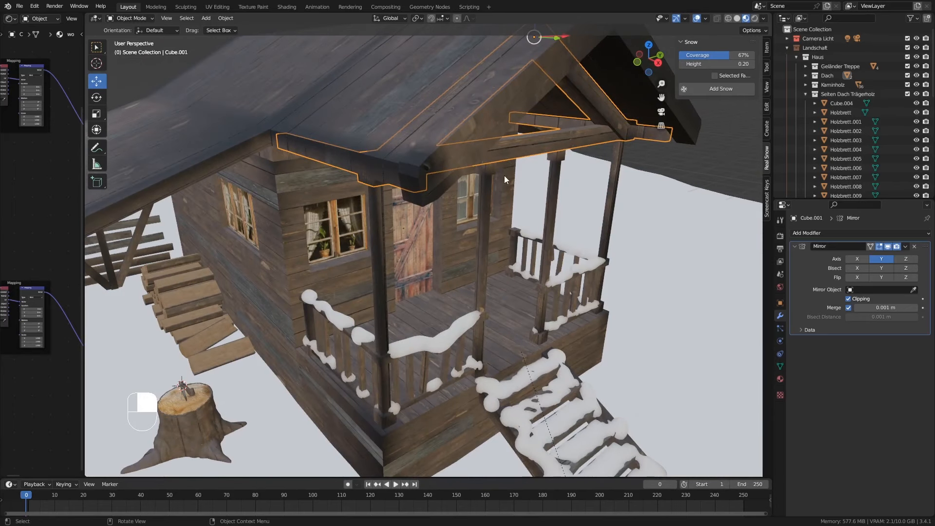
middle_drag(504, 175, 496, 171)
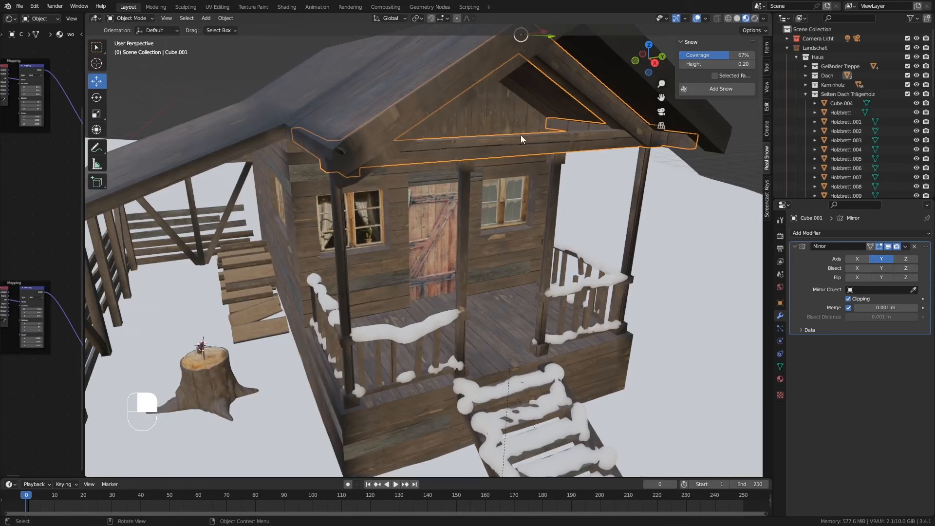
middle_drag(521, 136, 520, 130)
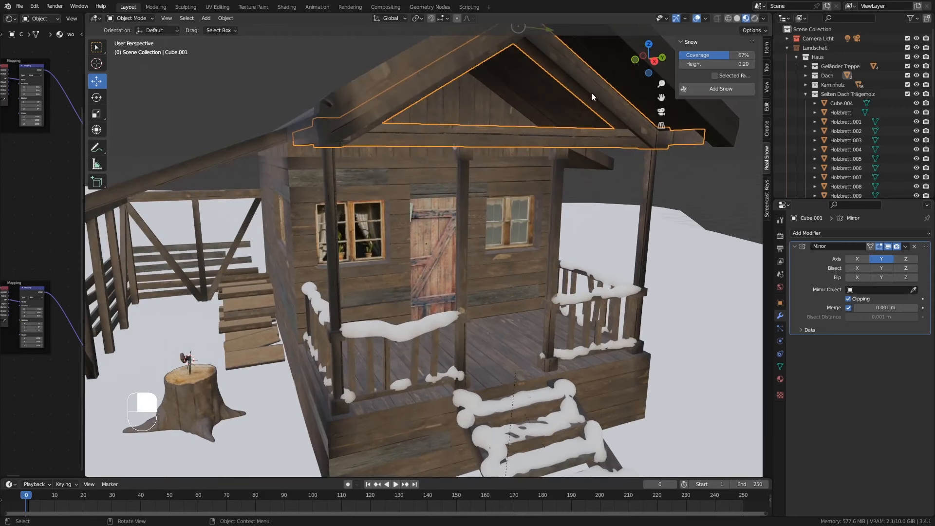
Step: Try adding snow to the whole gable frame, inspect how it lies on the beams, and undo it
click(697, 90)
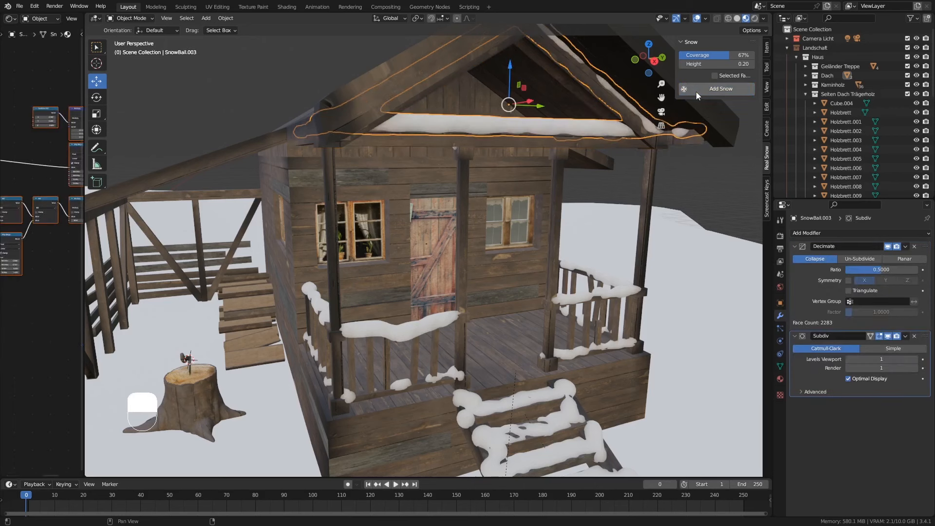
middle_drag(592, 119, 372, 73)
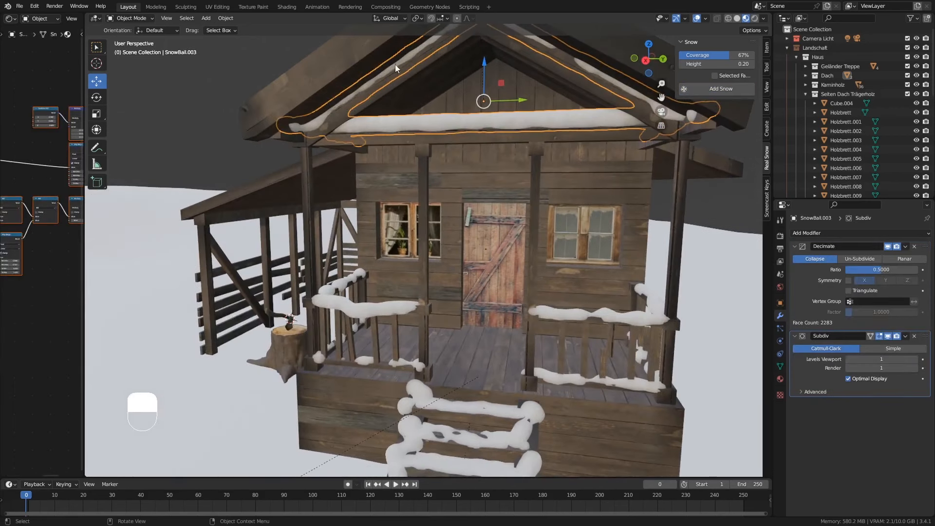
middle_drag(396, 65, 455, 59)
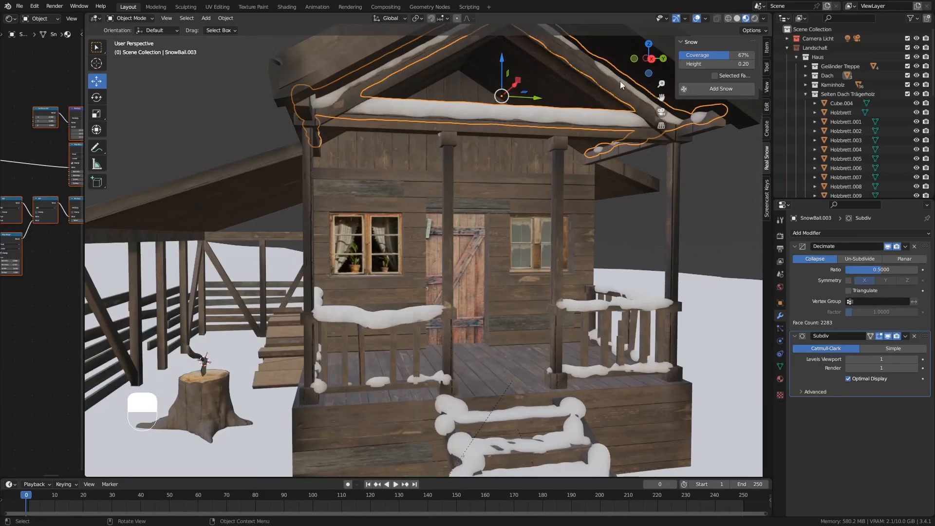
mouse_move(597, 134)
middle_down()
mouse_move(589, 123)
mouse_move(582, 129)
middle_up()
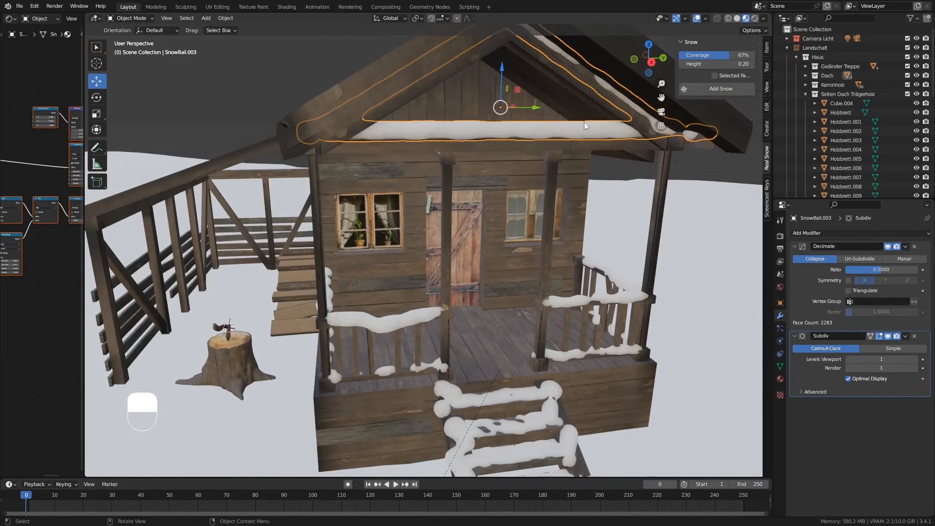
middle_drag(574, 125, 552, 119)
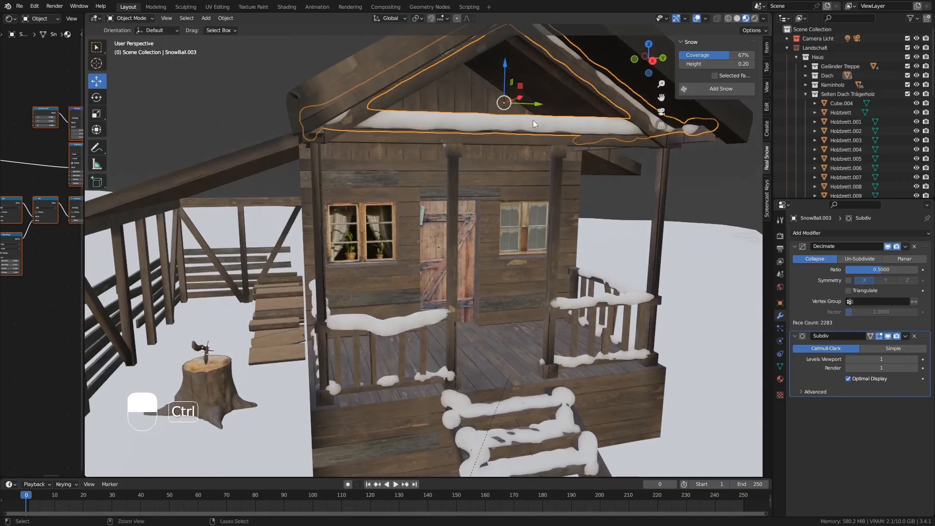
key(ctrl+z)
Step: Separate the front horizontal crossbeam's selected faces from the gable frame into their own object
mouse_move(533, 120)
middle_down()
mouse_move(537, 141)
mouse_move(535, 131)
middle_up()
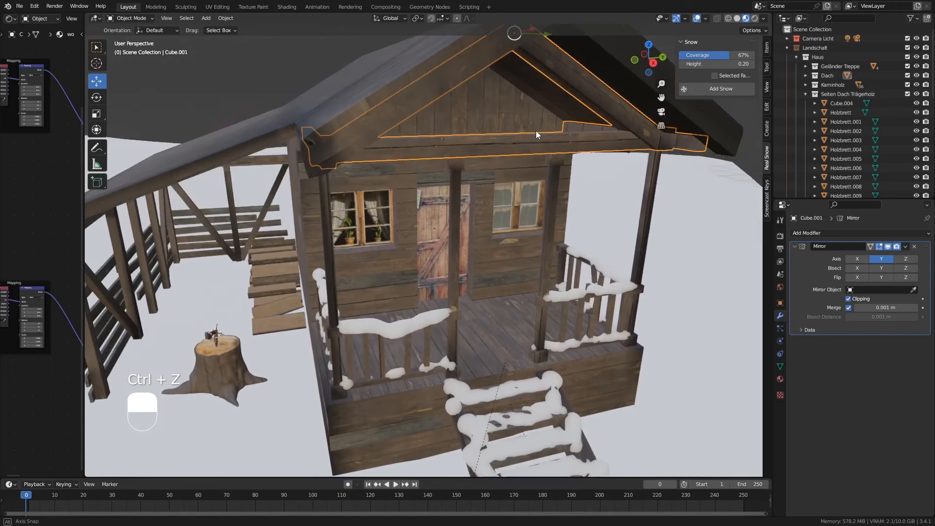
key(Tab)
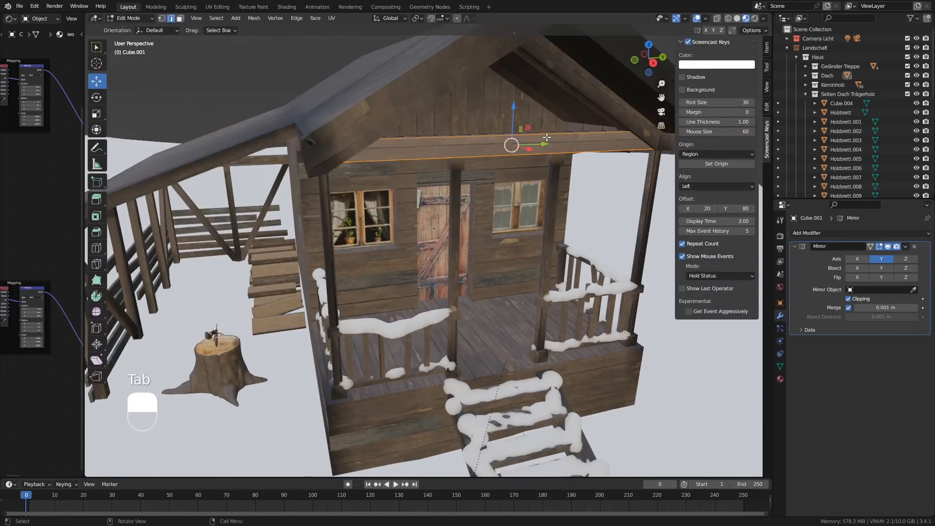
middle_drag(545, 140, 520, 154)
click(180, 18)
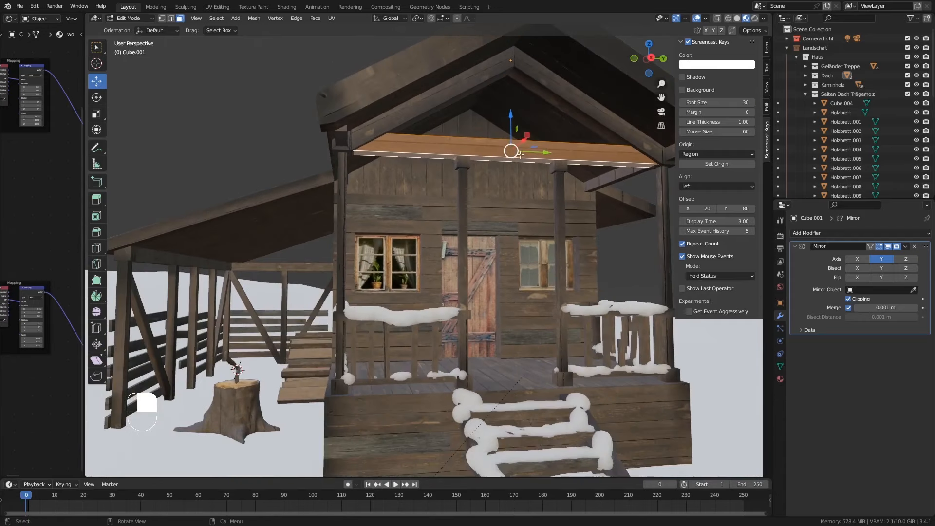
key(p)
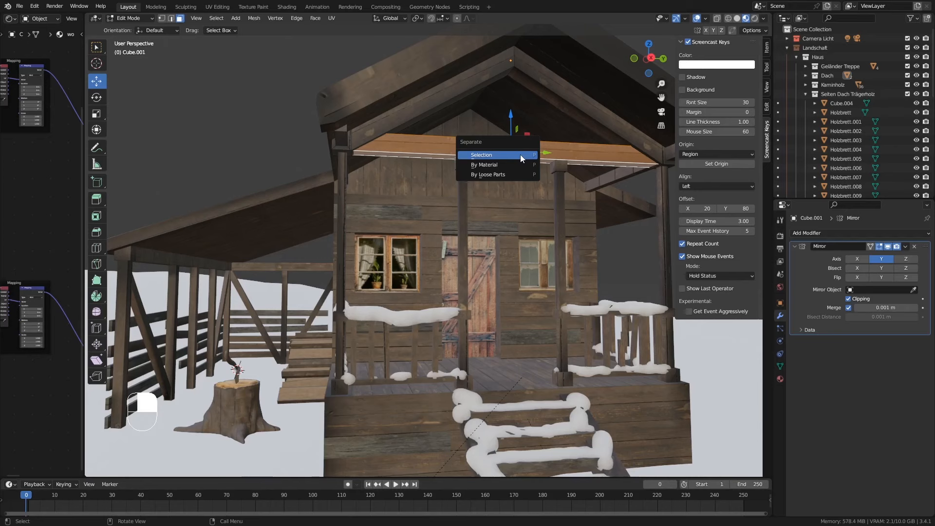
click(520, 155)
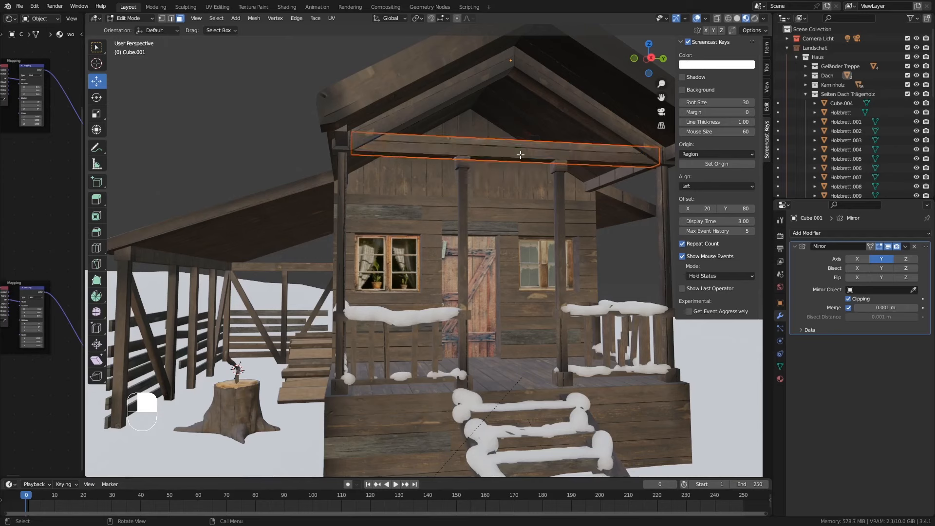
Step: Select the separated crossbeam in Object Mode and add snow to it with 67% coverage and 0.20 height
key(Tab)
key(Tab)
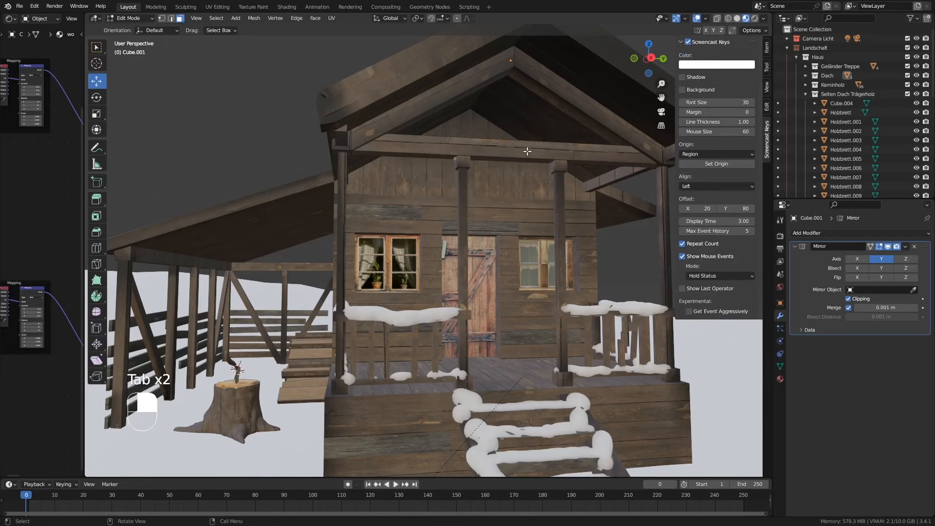
click(527, 152)
key(Tab)
click(527, 155)
click(527, 155)
middle_drag(528, 155, 441, 174)
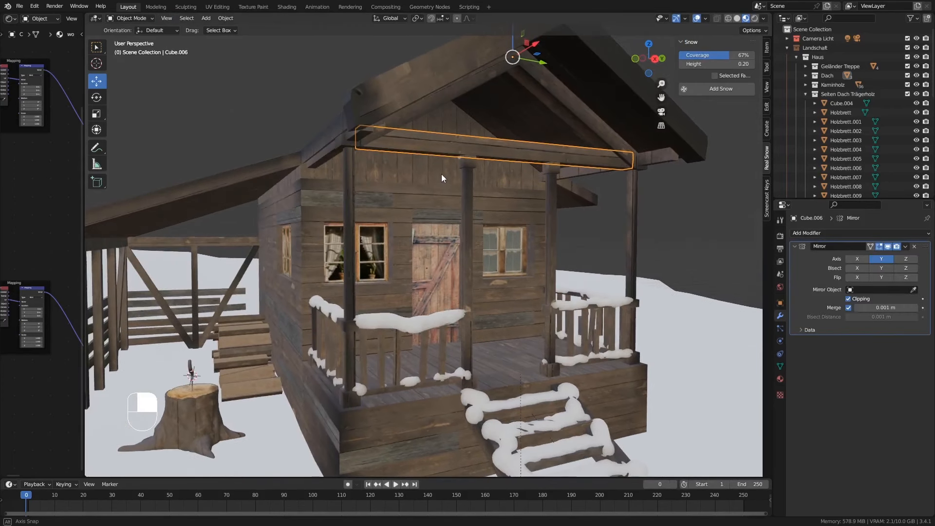
click(705, 89)
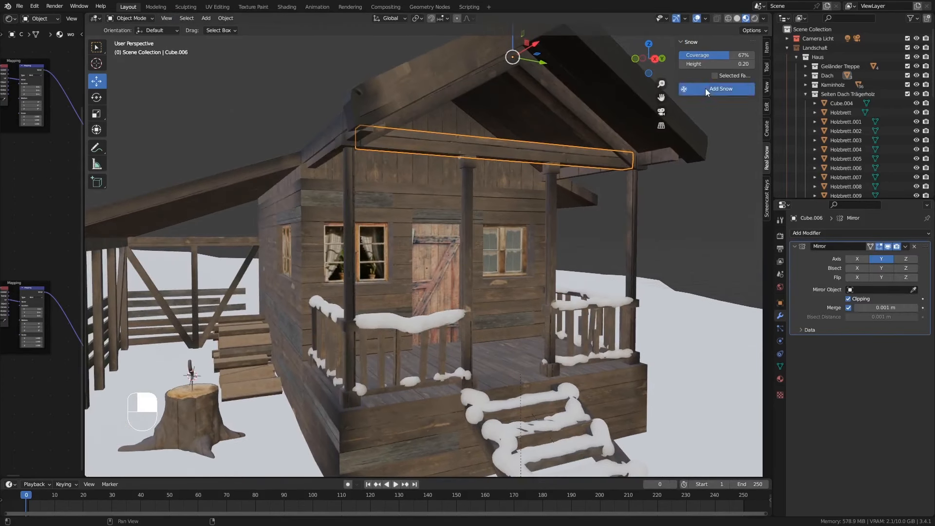
middle_drag(489, 177, 525, 194)
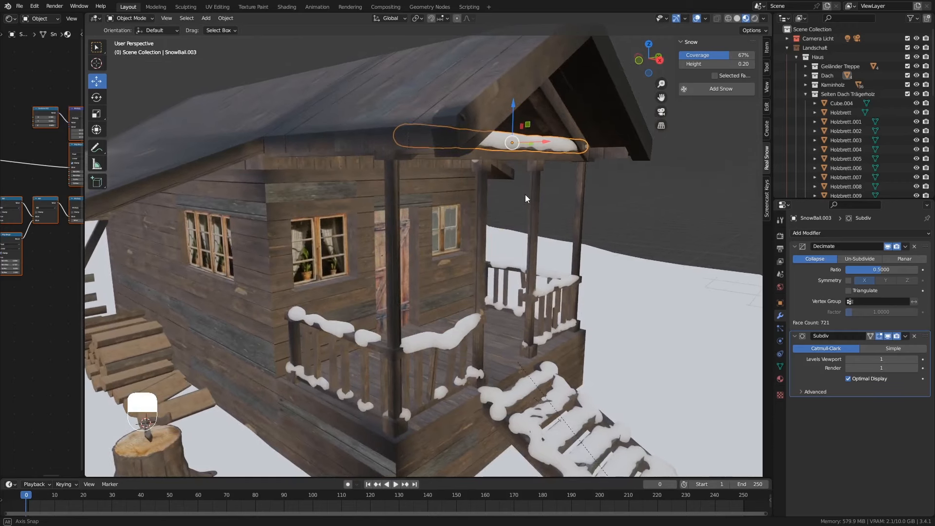
middle_drag(523, 315, 518, 245)
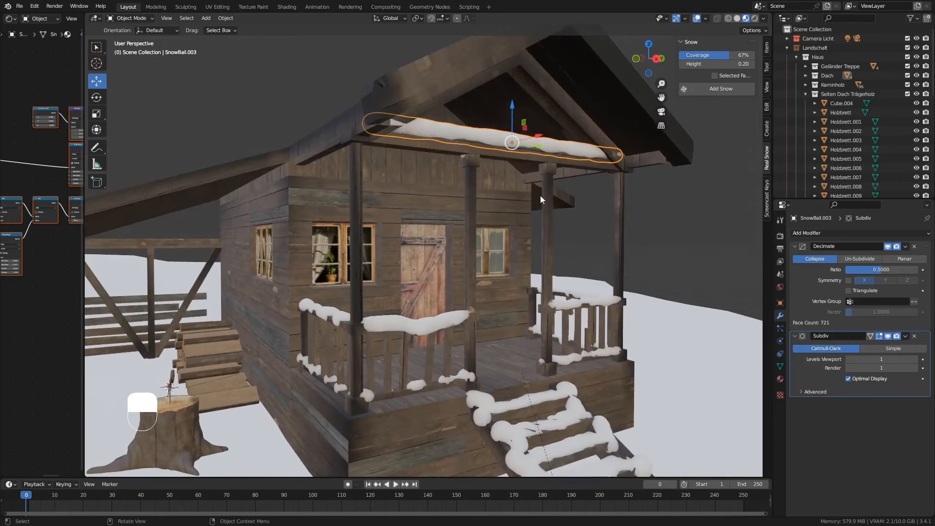
Step: Select the cabin's roof object, Dach
ctrl+middle_drag(507, 203, 532, 180)
middle_drag(421, 115, 472, 164)
click(434, 149)
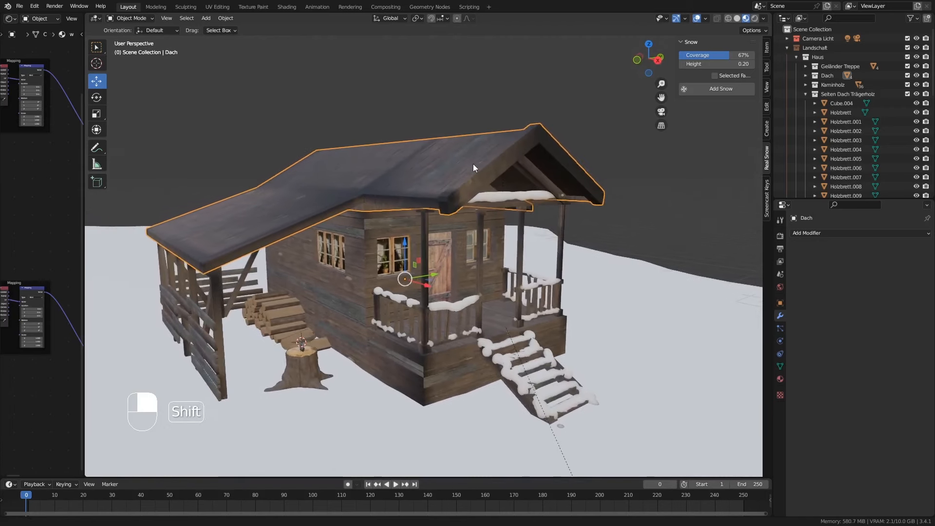
Step: Try adding snow to the roof with 67% coverage and 0.20 height, inspect it and undo it
click(725, 85)
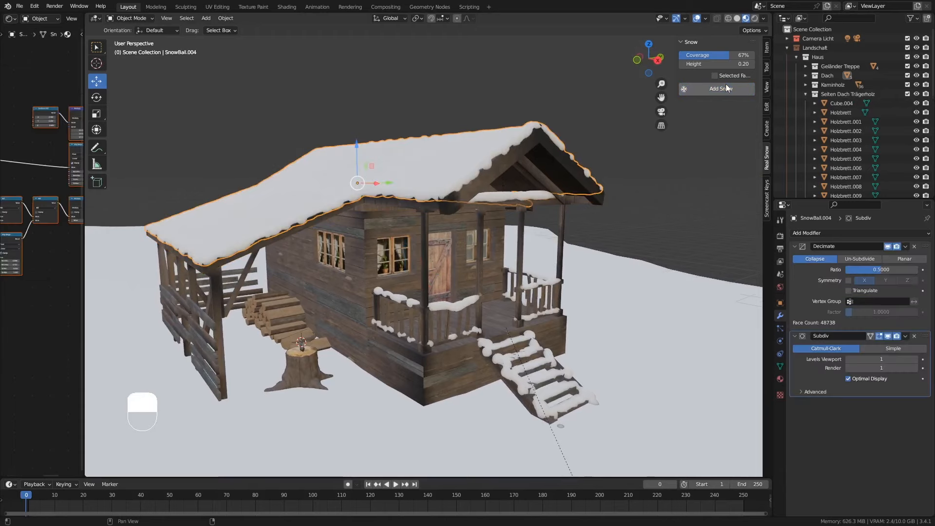
middle_drag(286, 264, 378, 197)
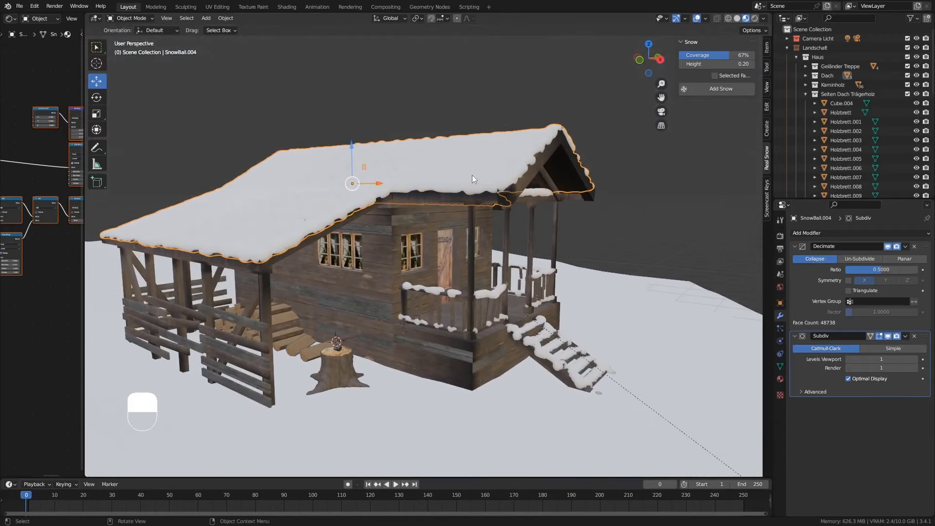
mouse_move(440, 160)
middle_down()
mouse_move(428, 179)
mouse_move(476, 175)
mouse_move(437, 169)
middle_up()
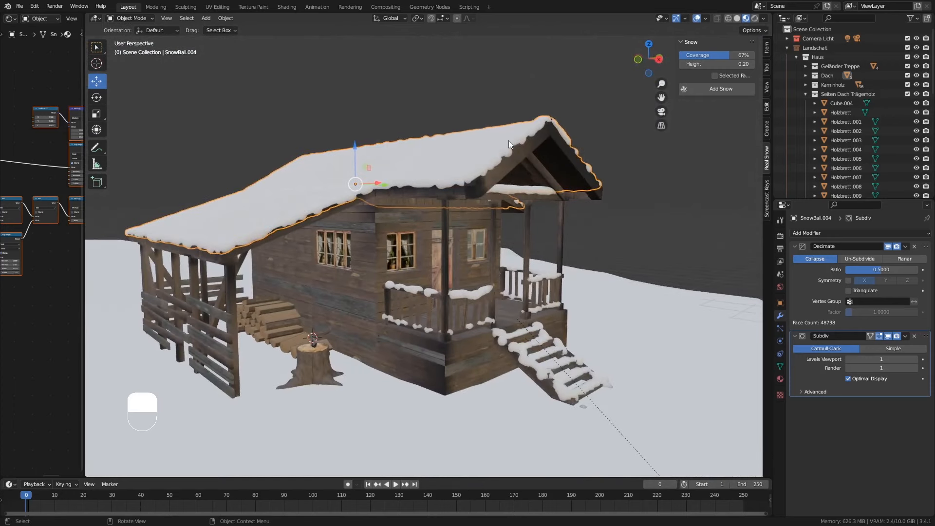
key(ctrl+z)
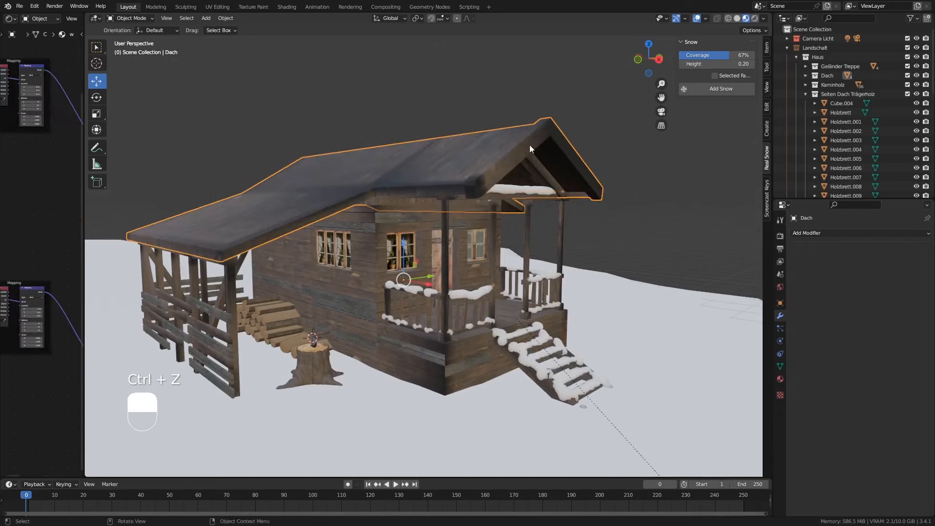
Step: Try adding snow to the roof with a height of 0.10 and 92% coverage, and undo it
click(734, 65)
text(0)
key(Return)
drag(731, 55, 748, 55)
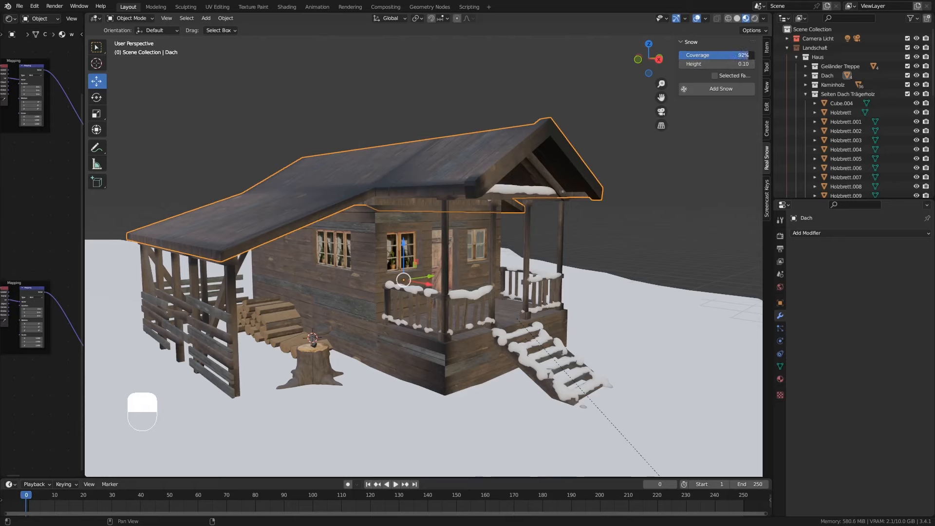
click(727, 89)
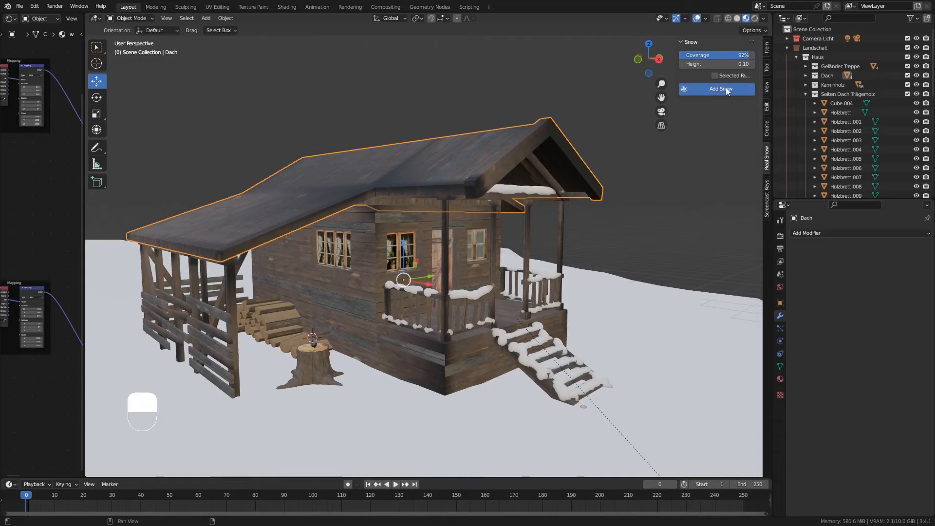
mouse_move(352, 220)
middle_down()
mouse_move(406, 227)
mouse_move(373, 238)
mouse_move(355, 227)
middle_up()
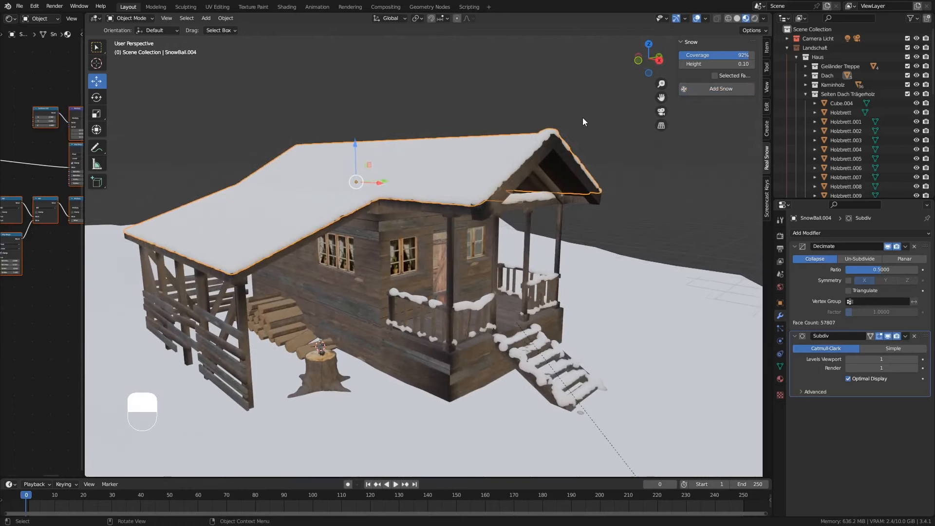
key(ctrl+z)
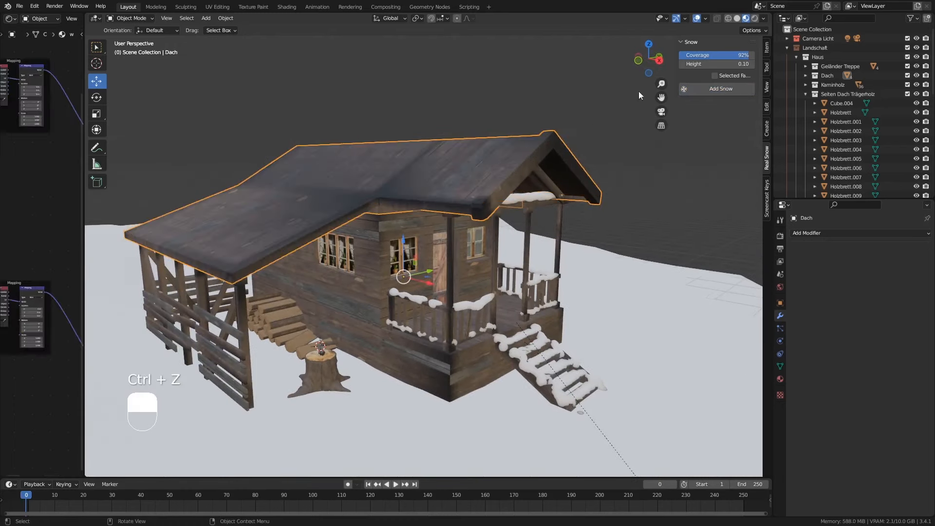
Step: Try adding snow to the roof with 47% coverage and 0.39 height, and undo it
mouse_move(743, 60)
mouse_down()
mouse_move(712, 60)
mouse_move(725, 64)
mouse_up()
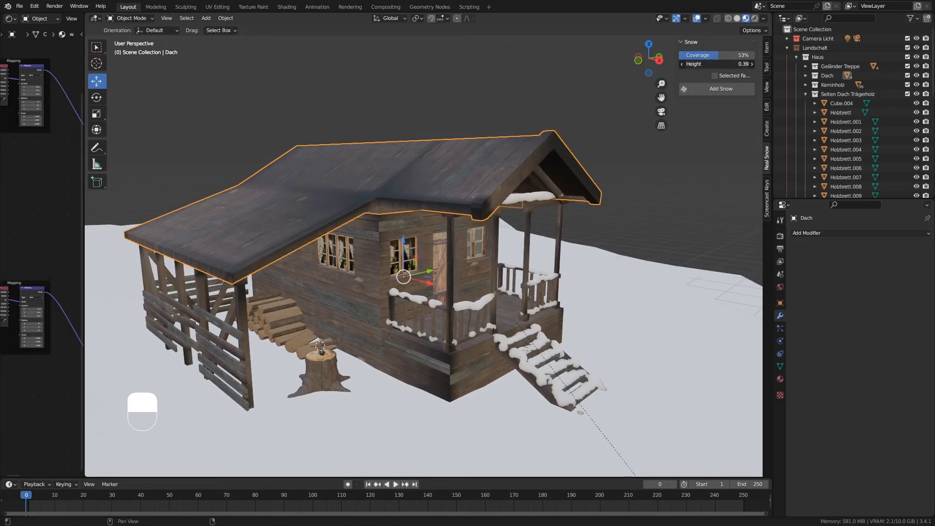
drag(719, 55, 715, 55)
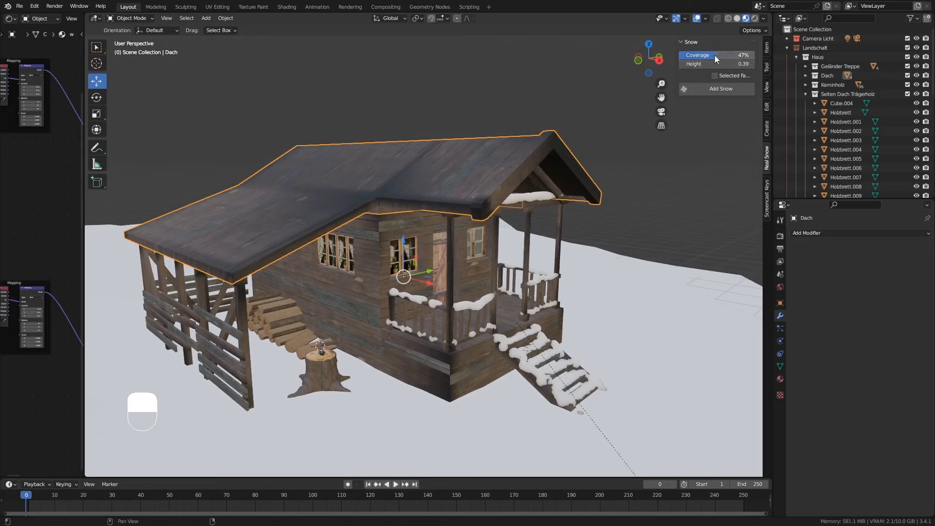
click(715, 91)
middle_drag(428, 192, 457, 183)
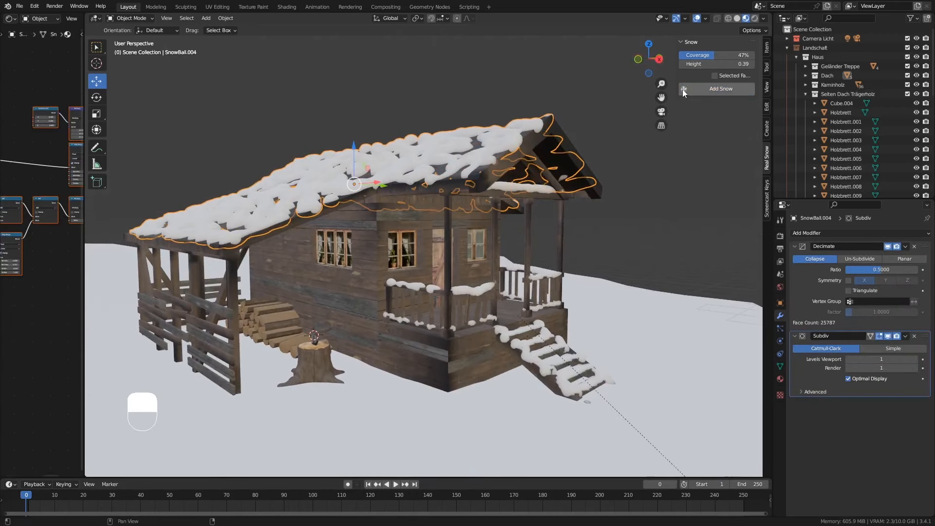
key(ctrl+z)
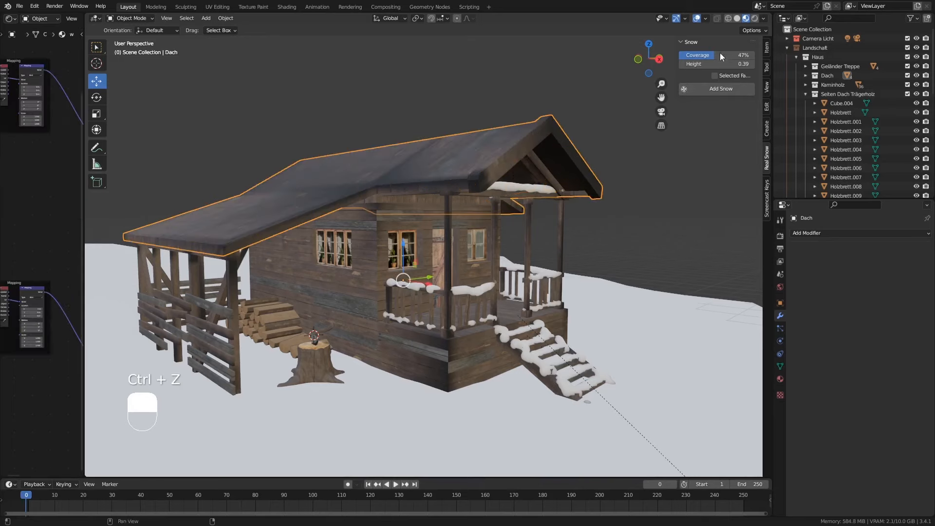
Step: Set the snow height to 0.30 for the selected roof
click(731, 64)
text(0)
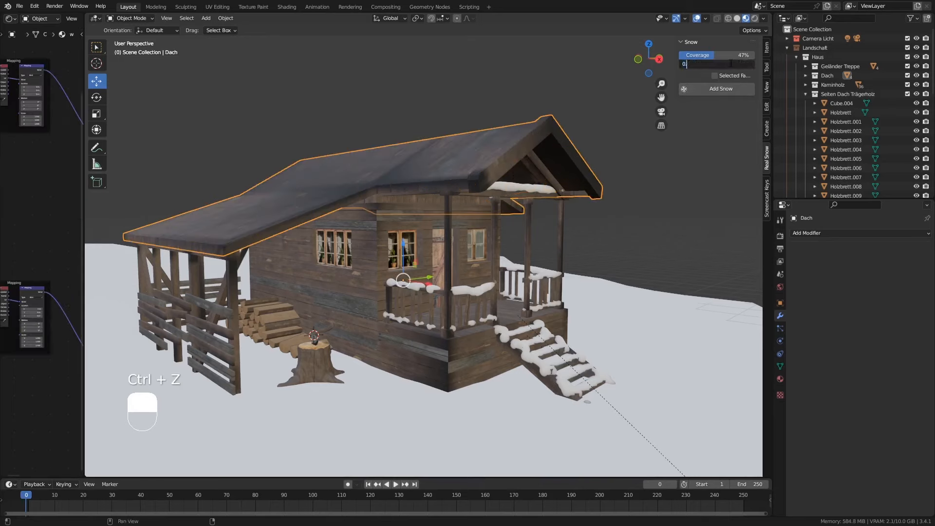
text(.3)
key(Return)
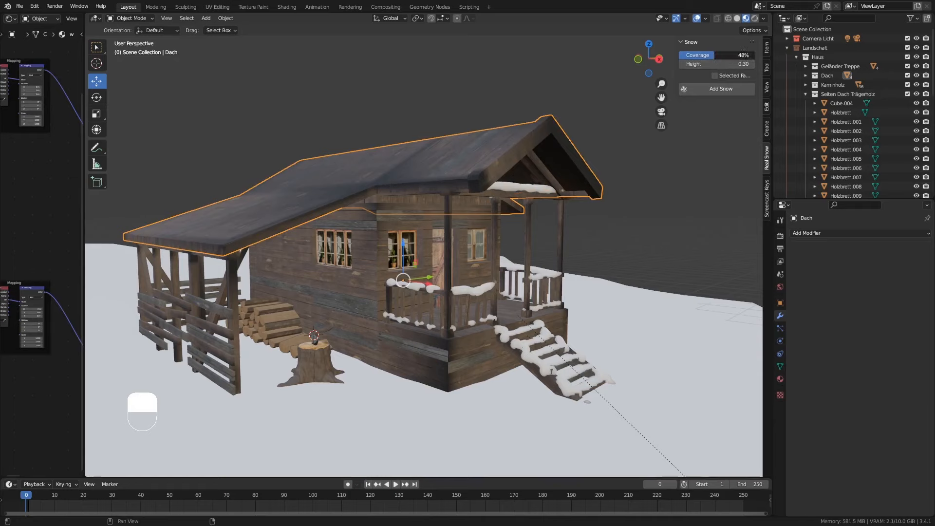
Step: Try adding snow to the roof with 50% coverage and 0.30 height, inspect it from several sides and undo it
click(723, 93)
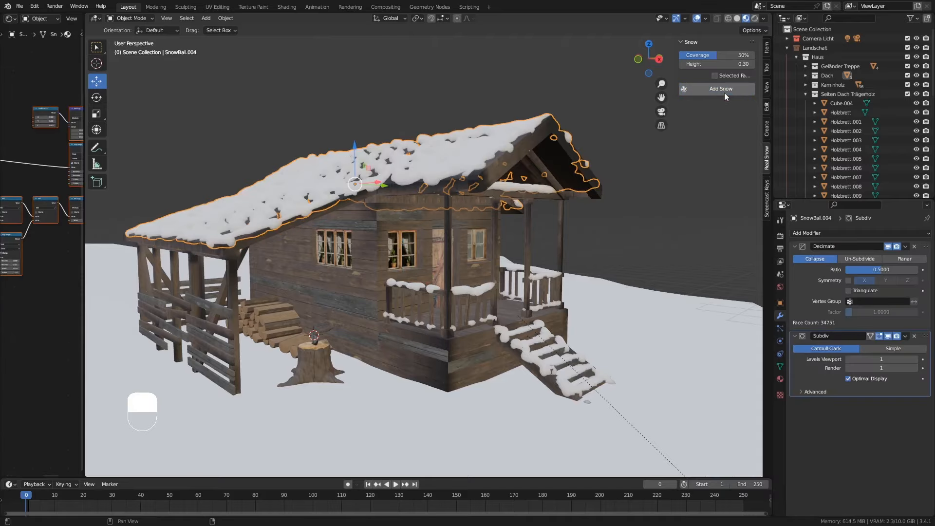
middle_drag(485, 208, 394, 217)
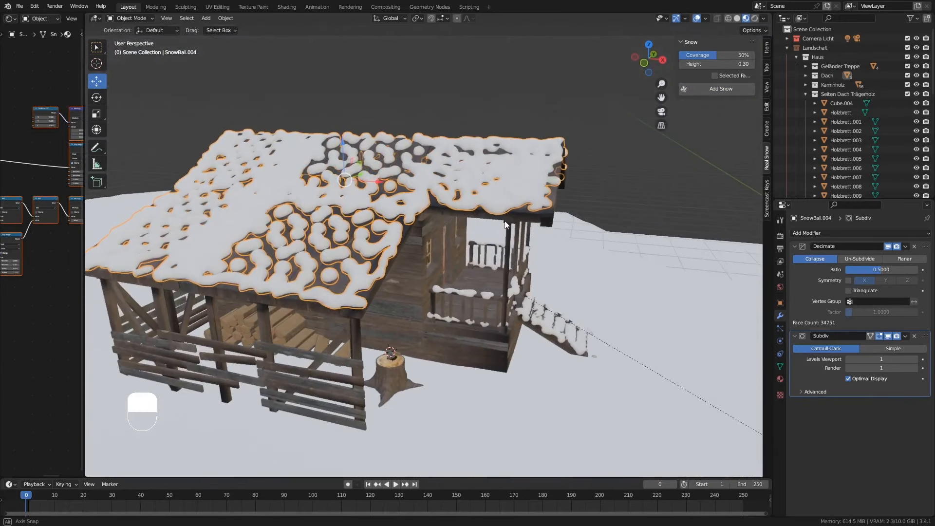
scroll(394, 216, up, 1)
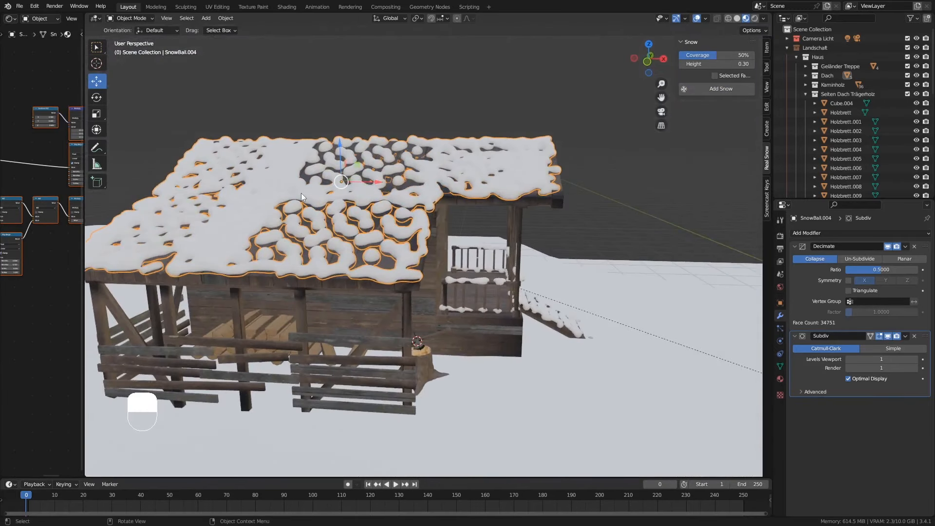
middle_drag(301, 193, 273, 258)
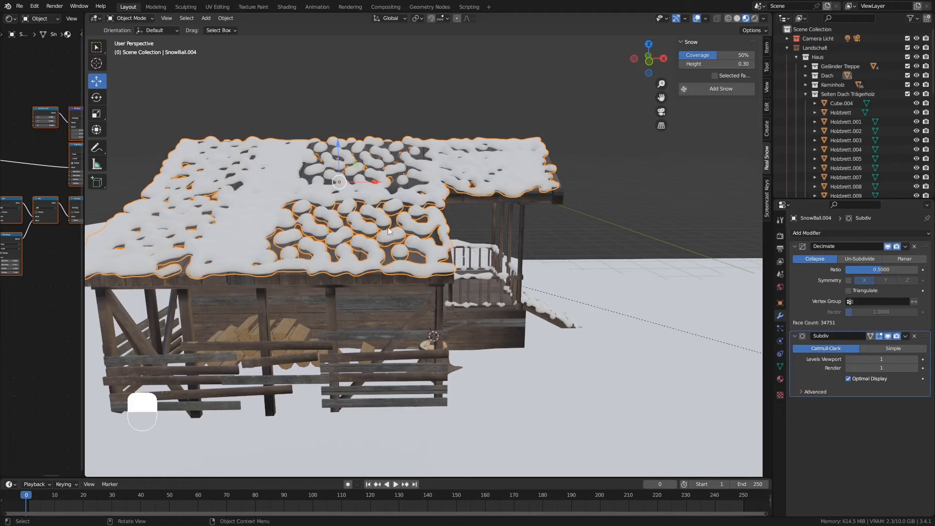
middle_drag(387, 232, 341, 218)
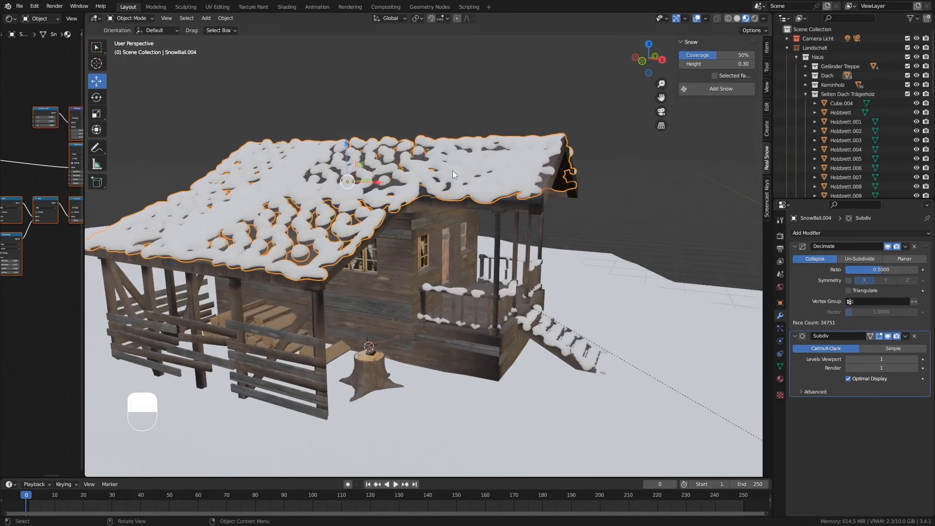
key(ctrl+z)
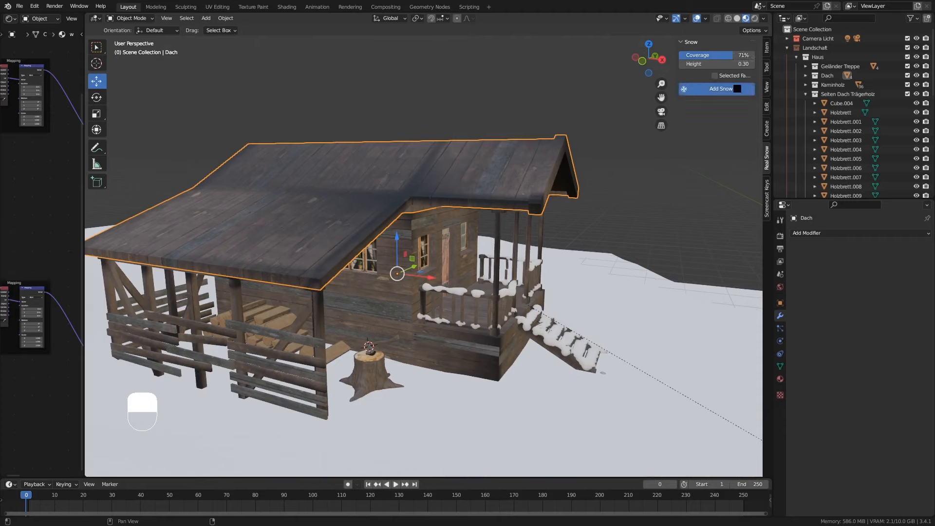
Step: Cover the roof with snow at 71% coverage and 0.30 height, and select the woodshed fence's upper front board, Holzbrett.005
middle_drag(385, 190, 448, 324)
click(280, 267)
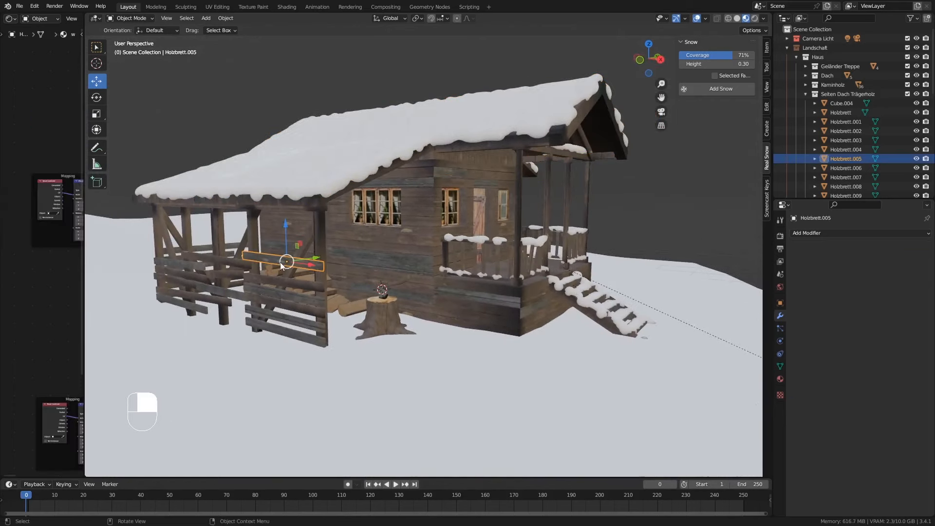
shift+middle_drag(282, 297, 338, 287)
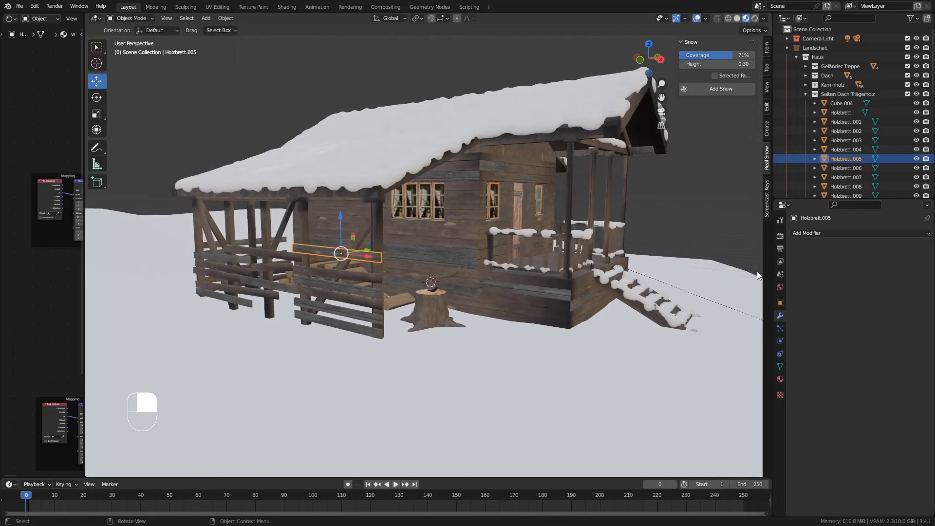
Step: Try adding snow to the selected fence board with 40% coverage and 0.10 height, inspect it and undo it
drag(732, 55, 715, 55)
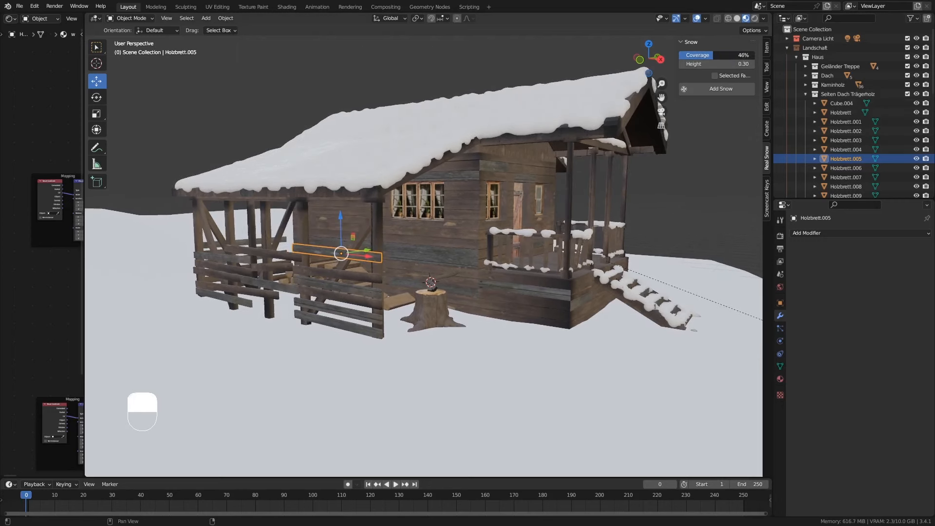
click(748, 64)
text(0.1)
key(Return)
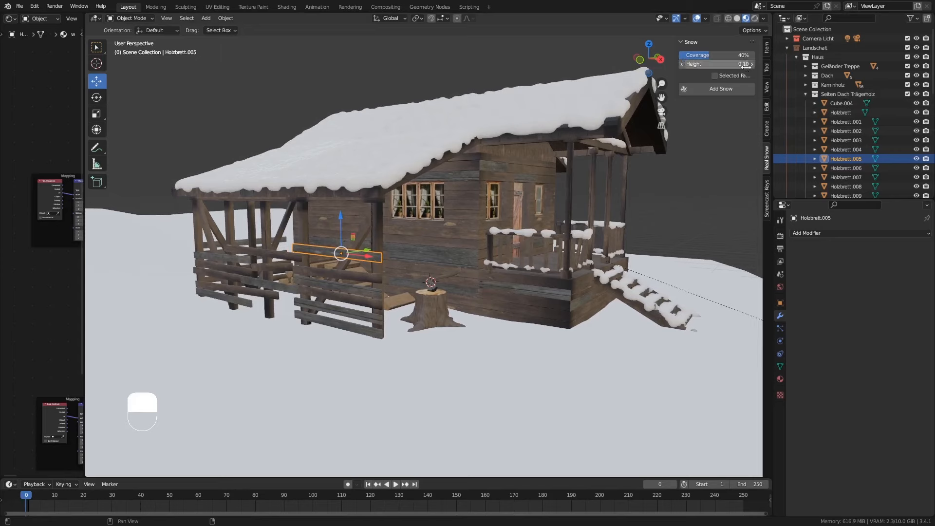
click(731, 89)
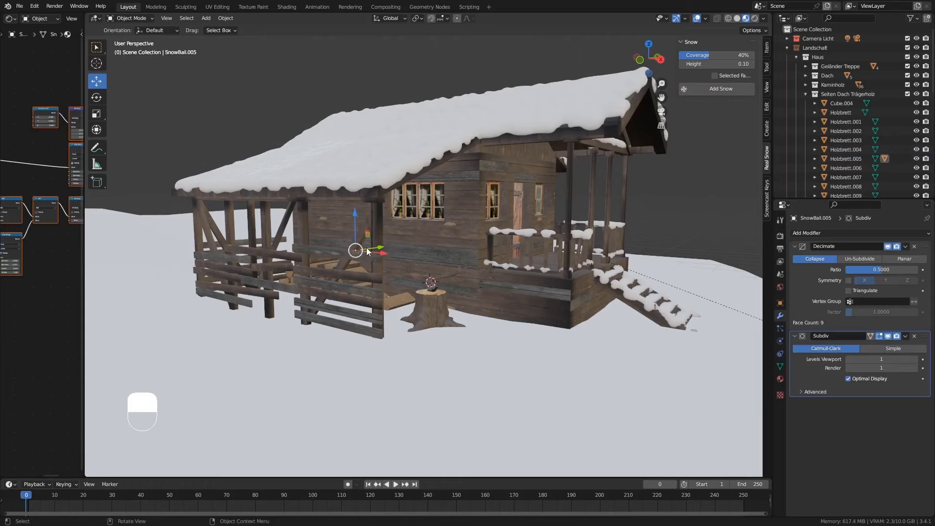
middle_drag(368, 250, 391, 265)
click(353, 259)
key(ctrl+z)
key(ctrl+z)
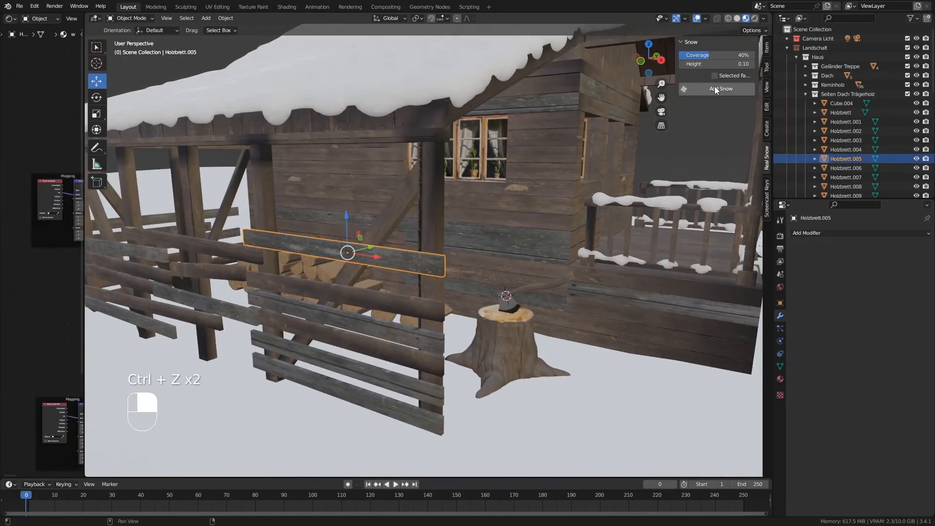
Step: Retry the fence board's snow with the same coverage and height, examine the board up close and undo the snow
key(ctrl+z)
middle_drag(539, 186, 389, 265)
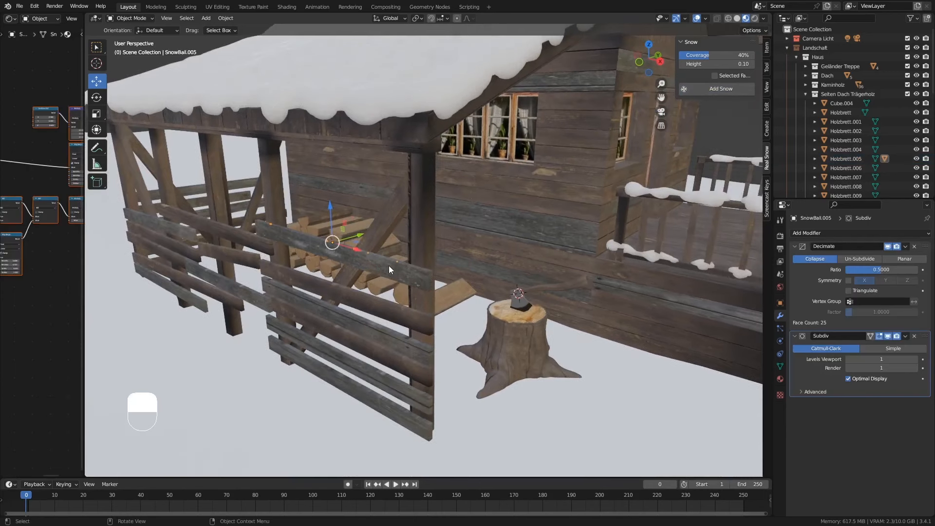
scroll(390, 258, up, 6)
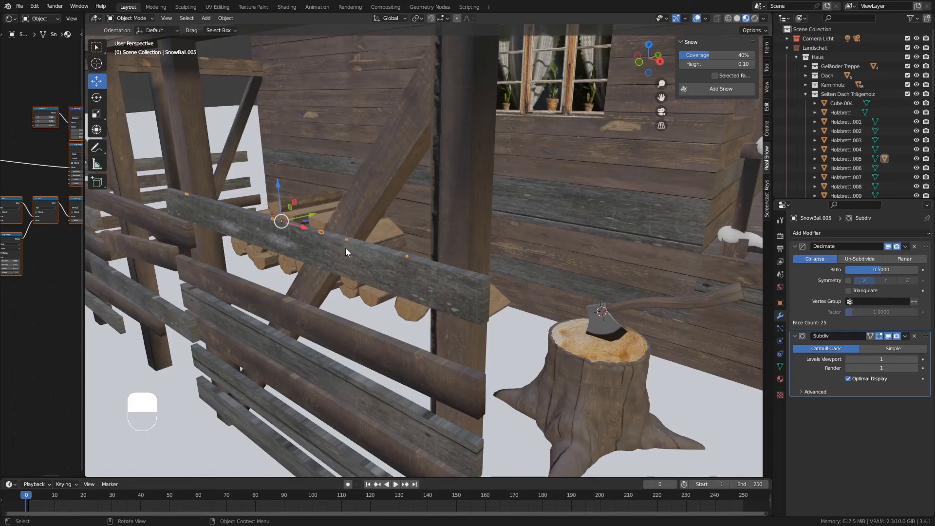
scroll(346, 250, down, 8)
scroll(349, 252, up, 2)
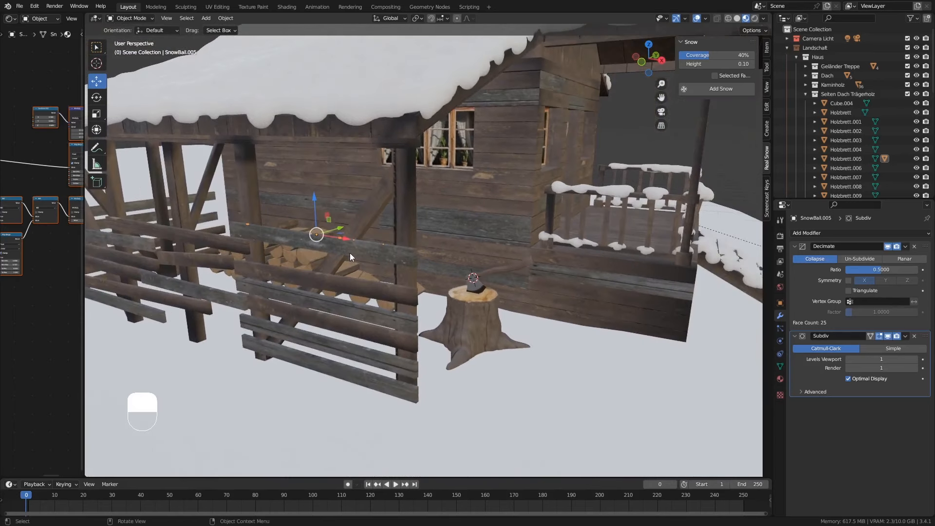
key(ctrl+z)
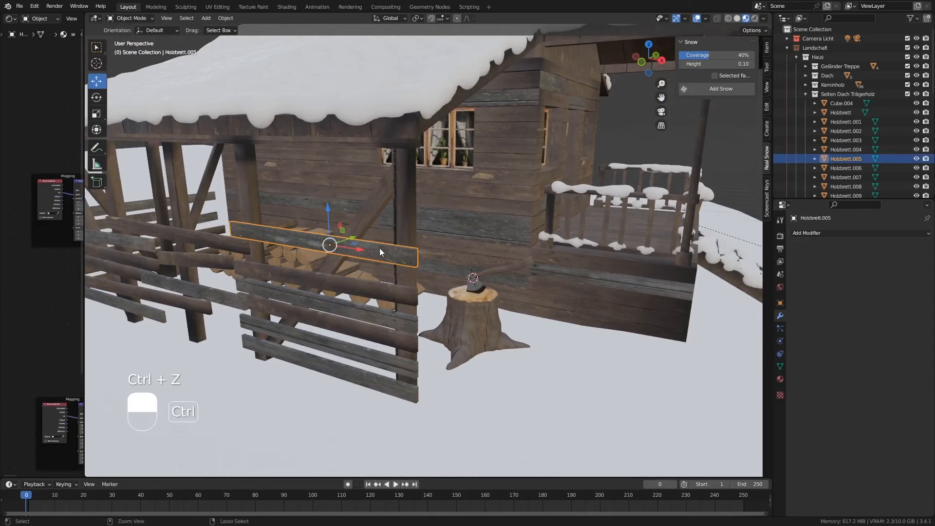
Step: Apply all transforms to the fence board Holzbrett.005
key(ctrl+a)
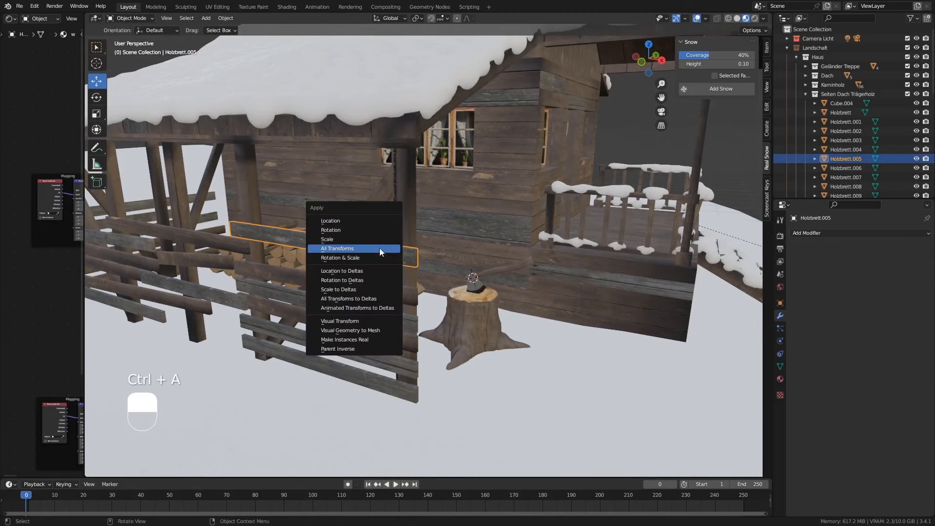
click(355, 249)
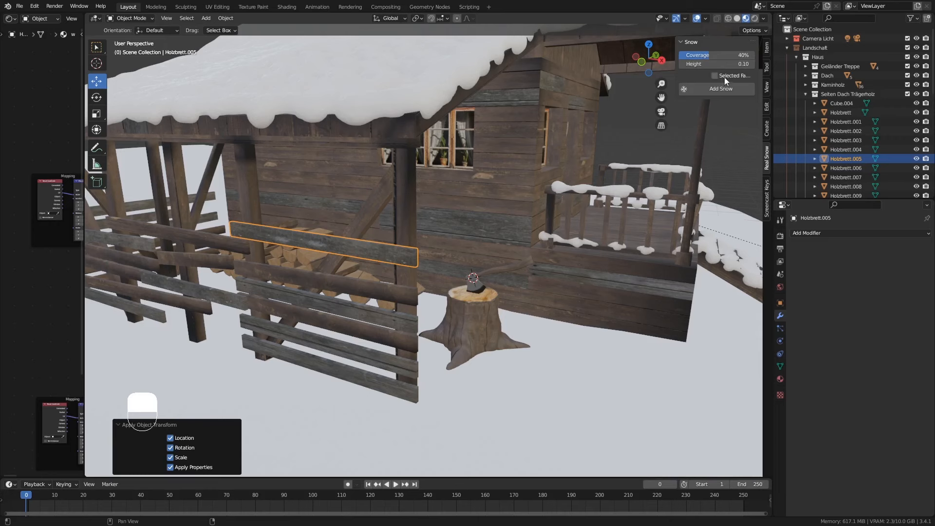
Step: Try the 40% coverage, 0.10 height snow on the fence board with its transforms applied, and undo it
click(718, 88)
middle_drag(416, 212, 407, 248)
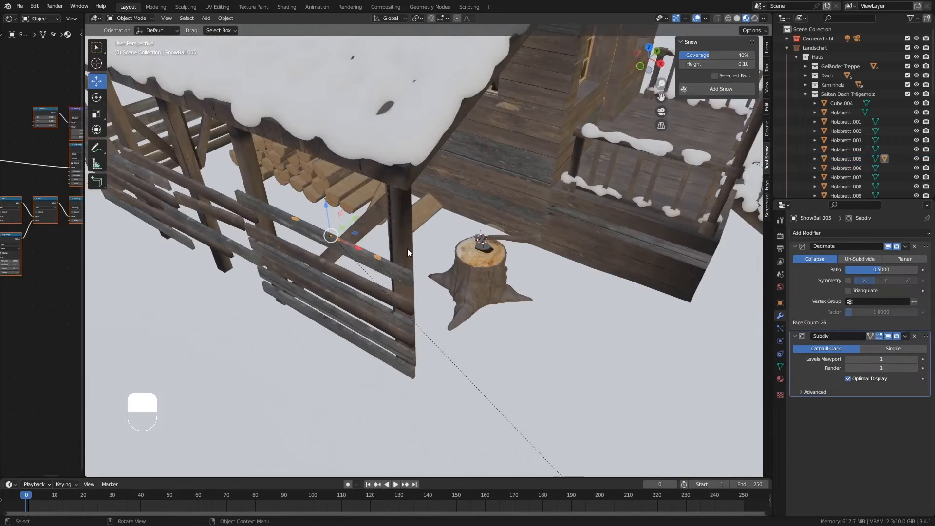
ctrl+middle_drag(361, 286, 364, 241)
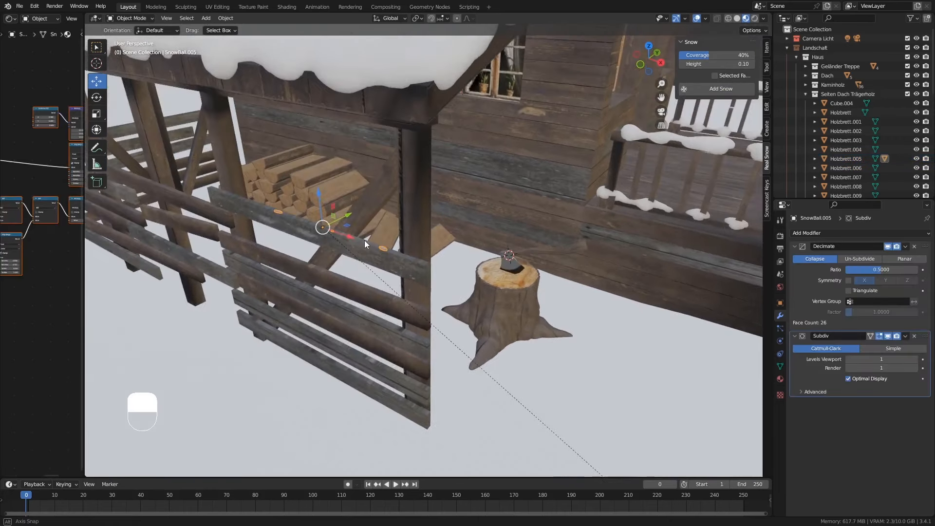
key(ctrl+z)
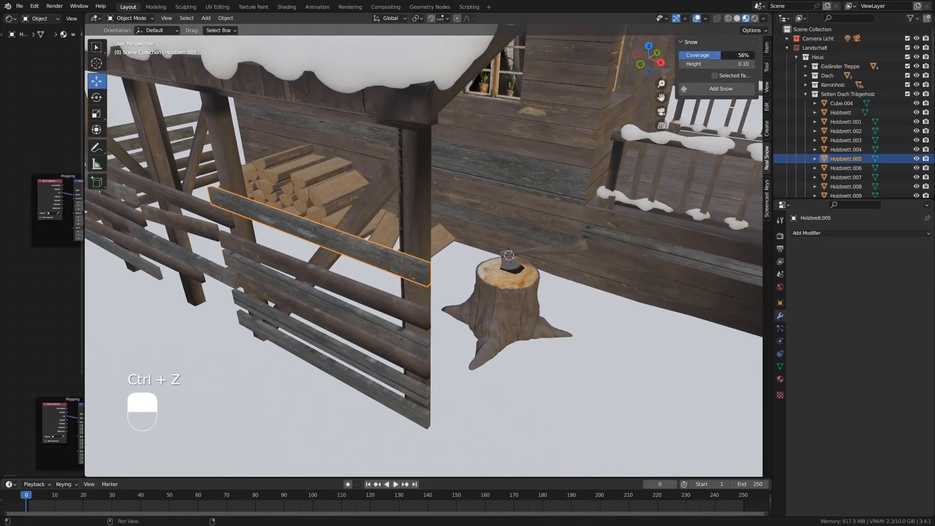
Step: Raise the snow coverage to 70%, try snow on the fence board at 0.10 height and undo it
drag(725, 55, 733, 55)
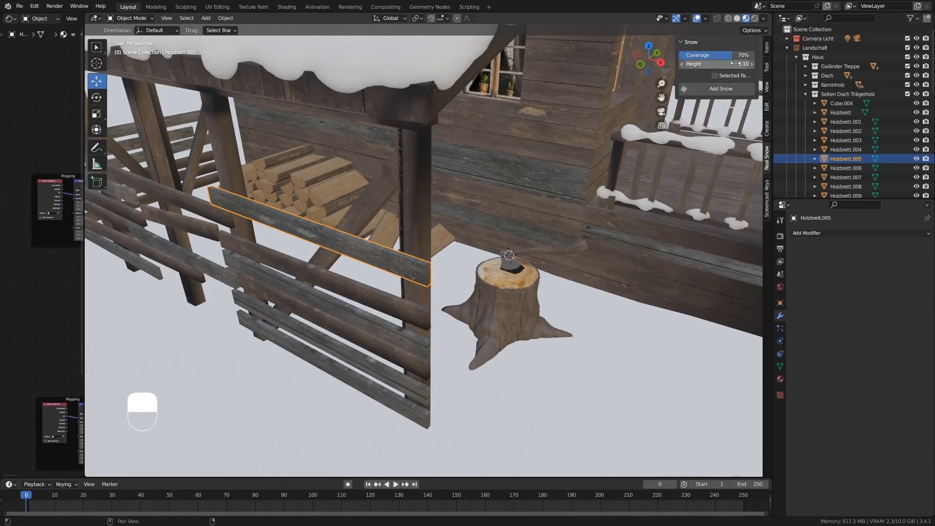
click(737, 90)
mouse_move(453, 209)
middle_down()
mouse_move(471, 209)
mouse_move(463, 214)
middle_up()
click(717, 64)
text(0.1)
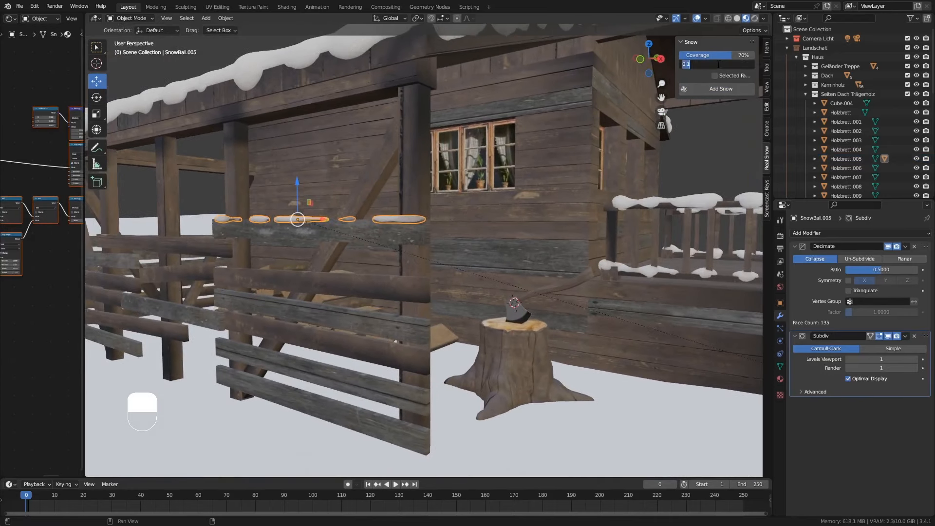
text(5)
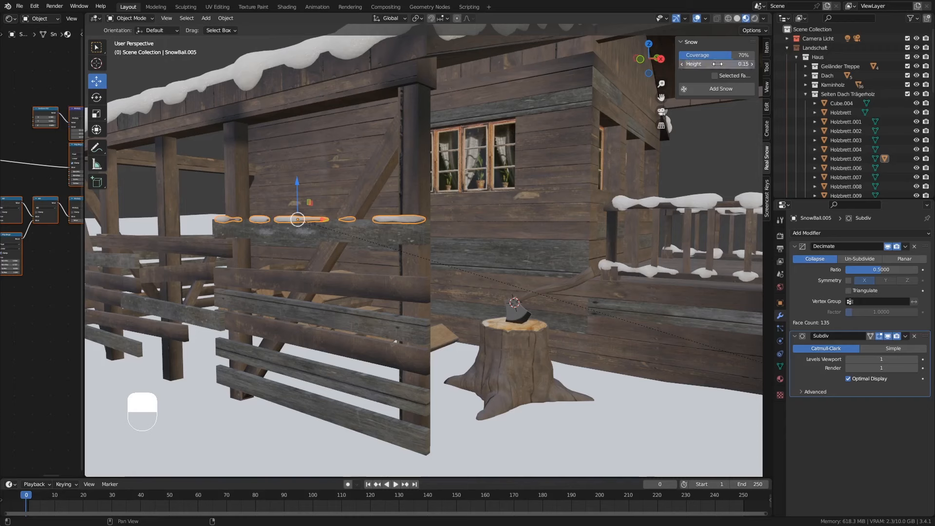
key(Return)
key(ctrl+z)
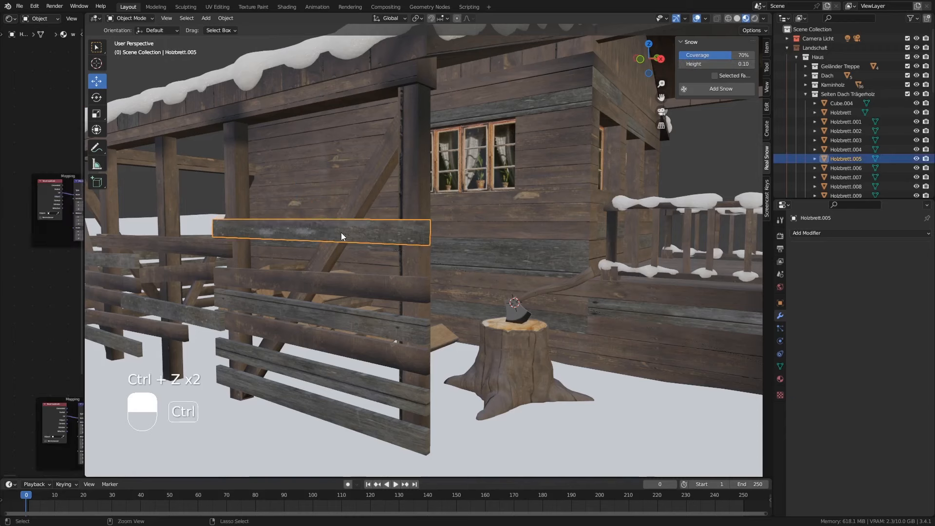
Step: Try adding snow to the fence board with 70% coverage and 0.15 height, inspect it and undo it
click(732, 64)
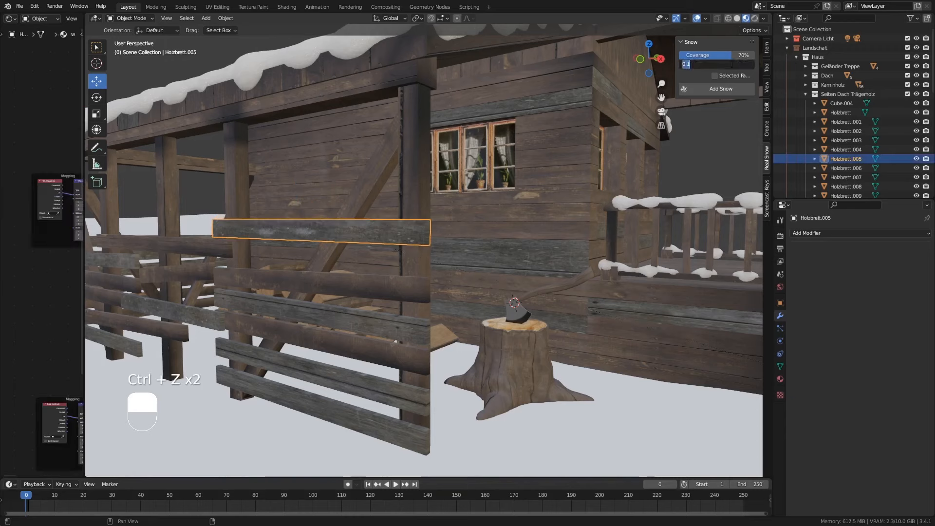
key(End)
text(5)
key(Return)
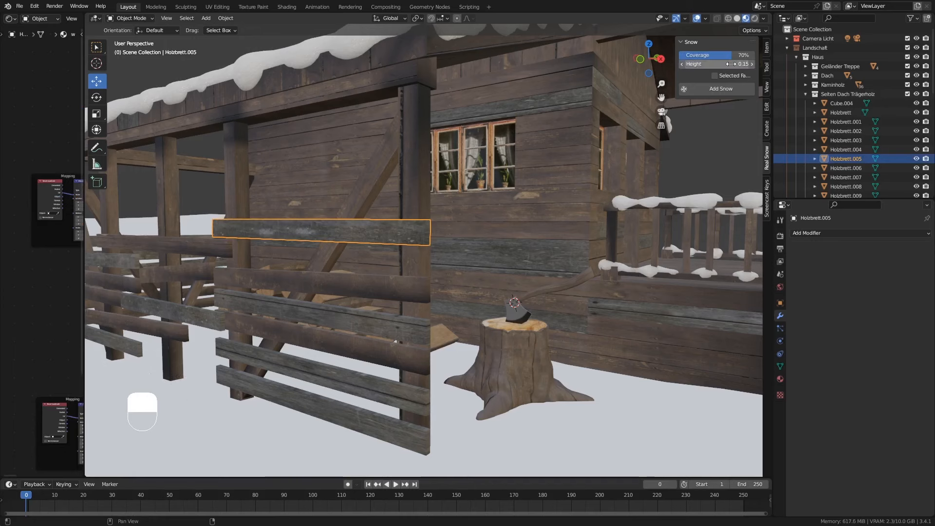
click(726, 89)
mouse_move(398, 262)
middle_down()
mouse_move(400, 285)
mouse_move(422, 279)
mouse_move(407, 276)
middle_up()
key(ctrl+z)
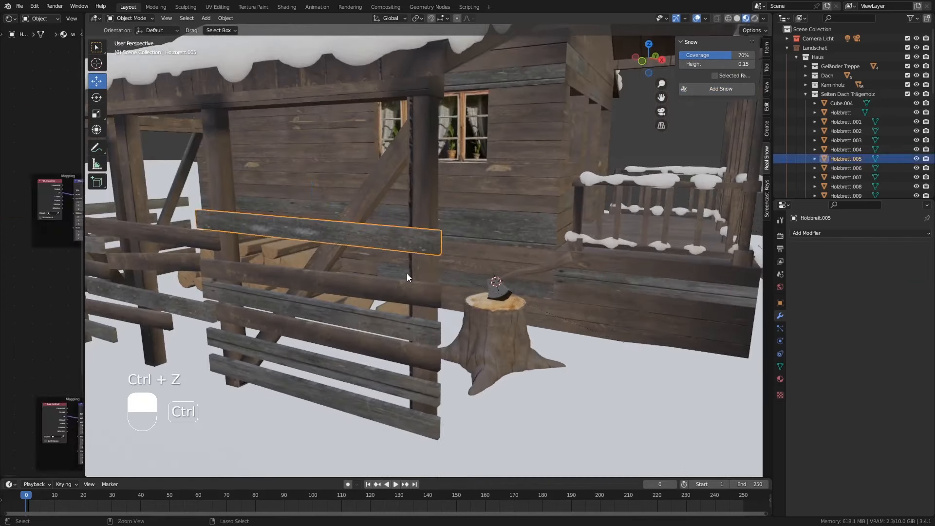
Step: Try adding snow to the fence board at 70% coverage and 0.20 height, and undo it
click(734, 62)
text(0)
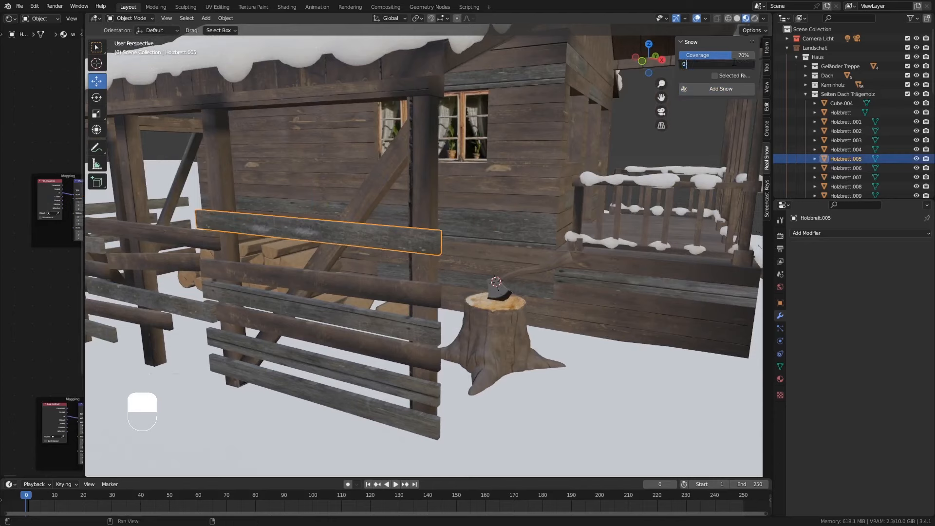
text(.2)
key(Return)
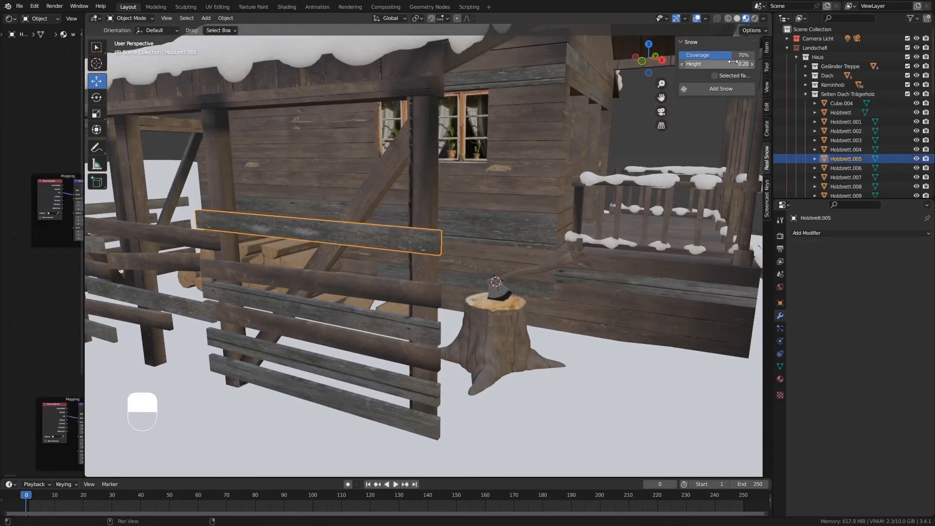
click(708, 88)
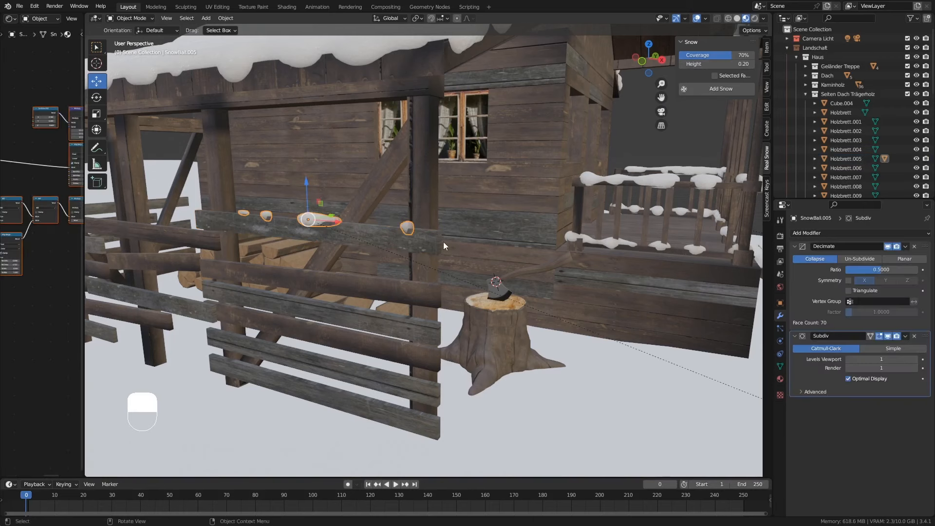
key(ctrl+z)
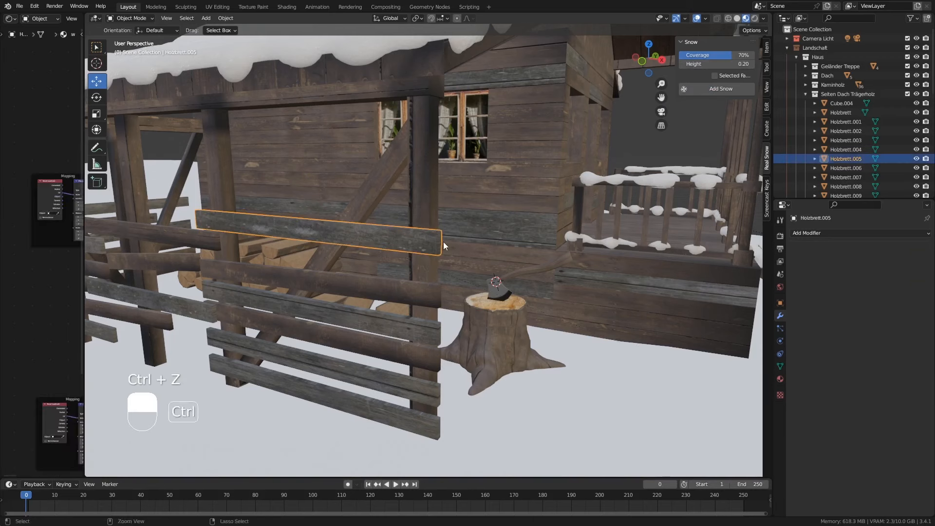
Step: Try adding snow to the fence board at 100% coverage and 0.15 height, inspect it and undo it
click(738, 62)
text(0.15)
key(Return)
drag(736, 57, 754, 57)
click(741, 88)
middle_drag(336, 292, 380, 298)
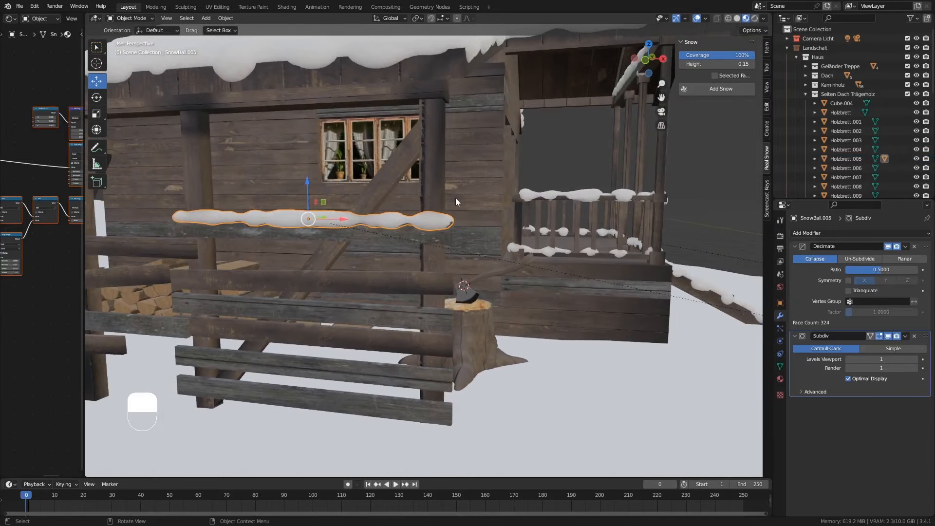
key(ctrl+z)
Step: Set the snow coverage to 90% and add snow at 0.15 height to the fence board Holzbrett.005
double_click(716, 57)
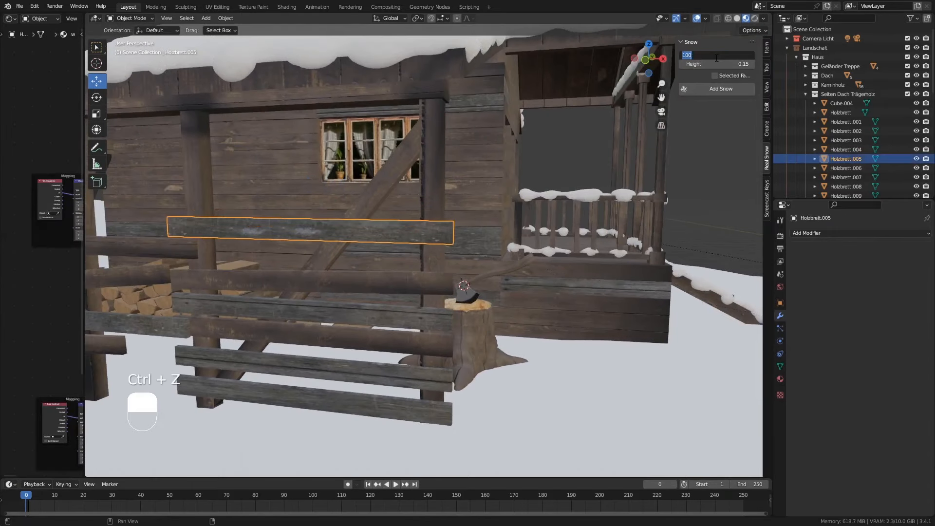
key(Return)
click(725, 88)
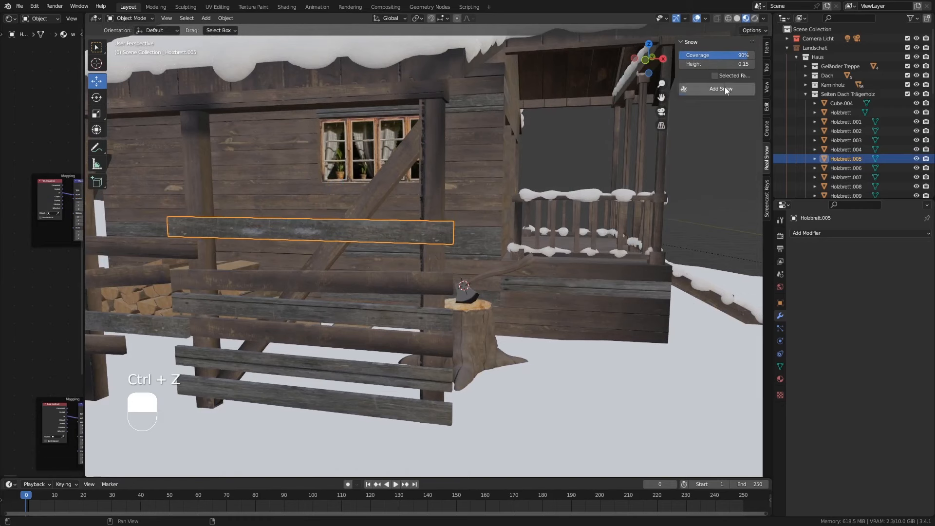
middle_drag(435, 220, 395, 220)
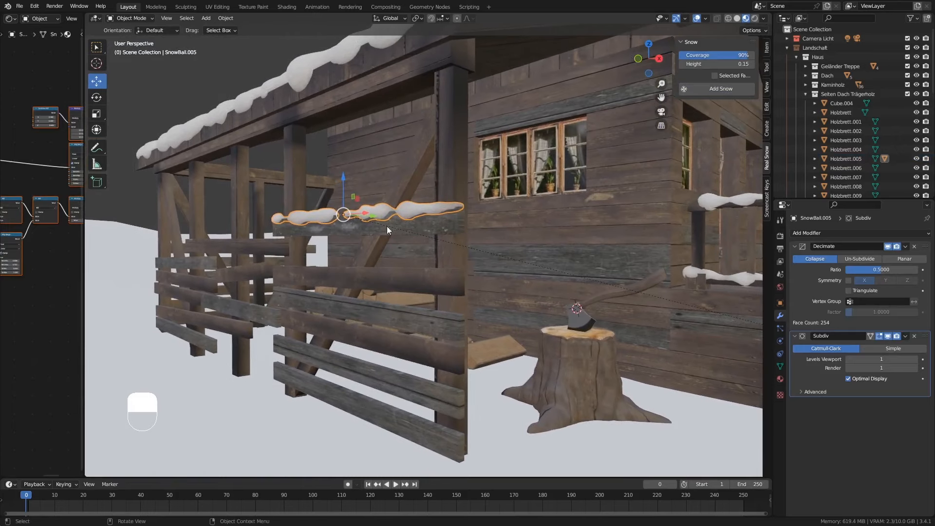
mouse_move(351, 308)
middle_down()
mouse_move(370, 307)
mouse_move(365, 297)
middle_up()
Step: Add snow at 90% coverage and 0.15 height to the front section's second board, Holzbrett, and the topmost board of the adjoining fence section
click(361, 282)
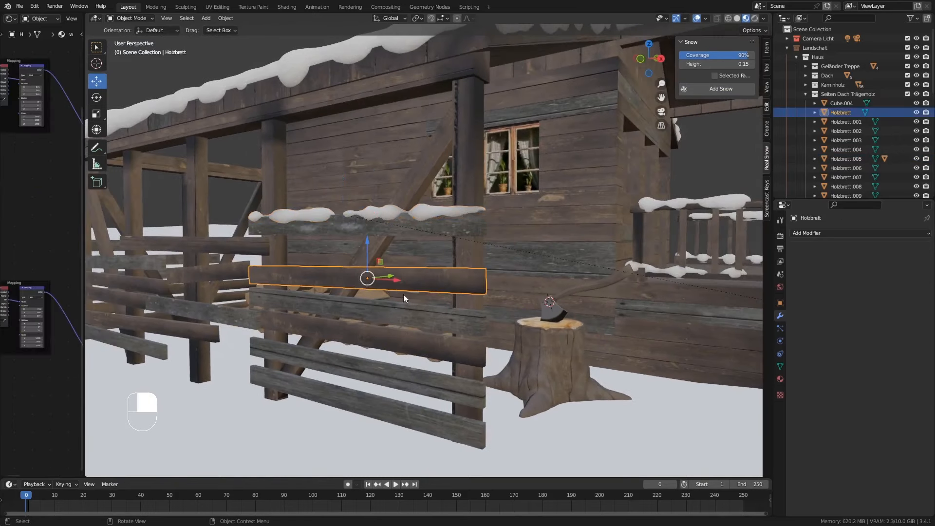
scroll(429, 318, down, 2)
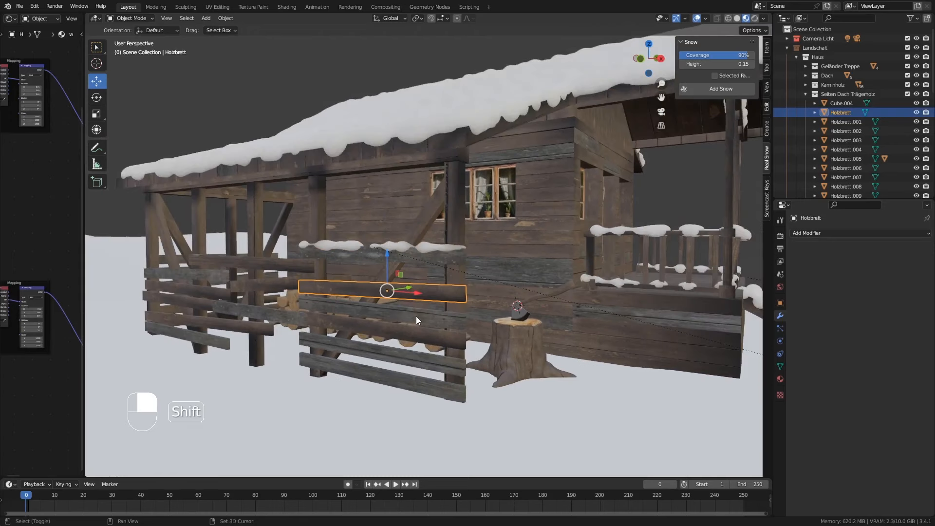
middle_drag(416, 316, 410, 314)
click(709, 89)
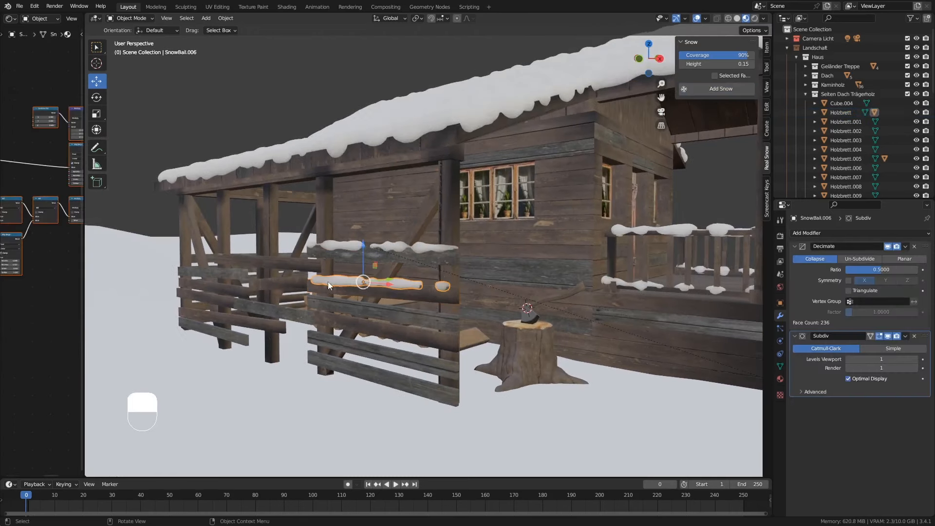
click(252, 264)
click(709, 89)
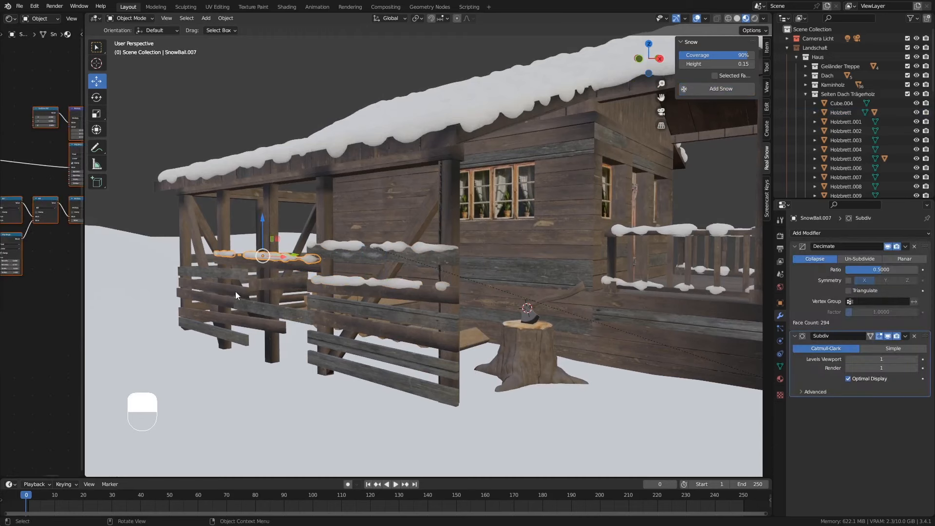
Step: Add snow with the same settings to Holzbrett.006 and the neighbouring upper board of the rear fence
click(241, 275)
click(720, 89)
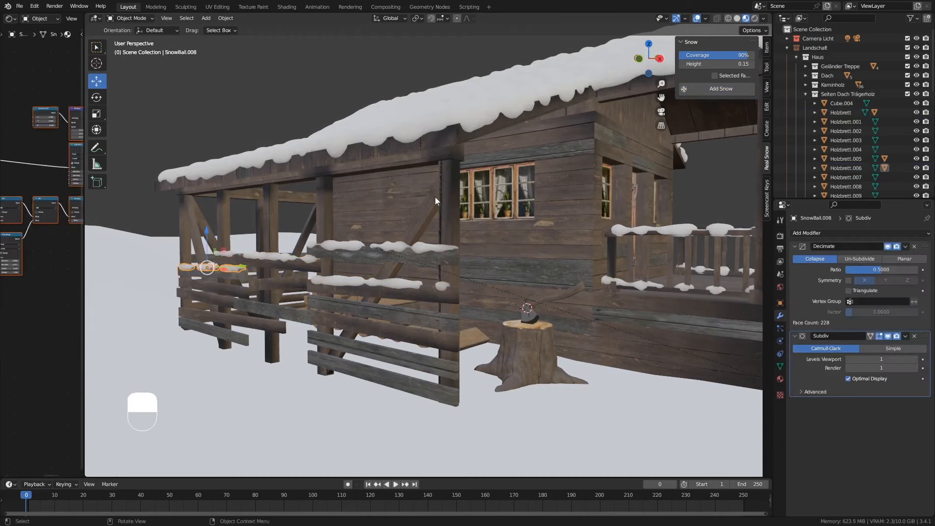
click(281, 282)
click(716, 89)
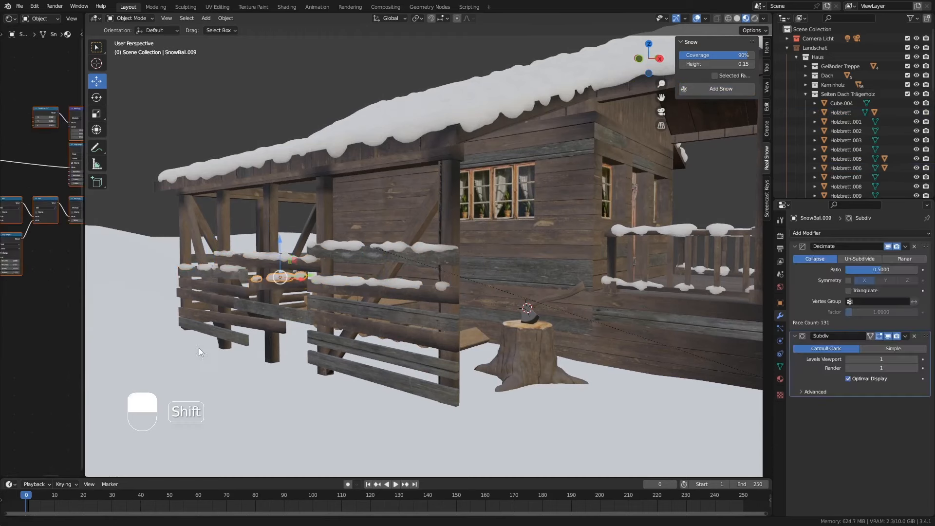
Step: Add snow at 90% coverage and 0.15 height to the rear fence board Holzbrett.013
middle_drag(199, 348, 349, 248)
middle_drag(258, 168, 273, 195)
middle_drag(510, 365, 385, 311)
click(376, 313)
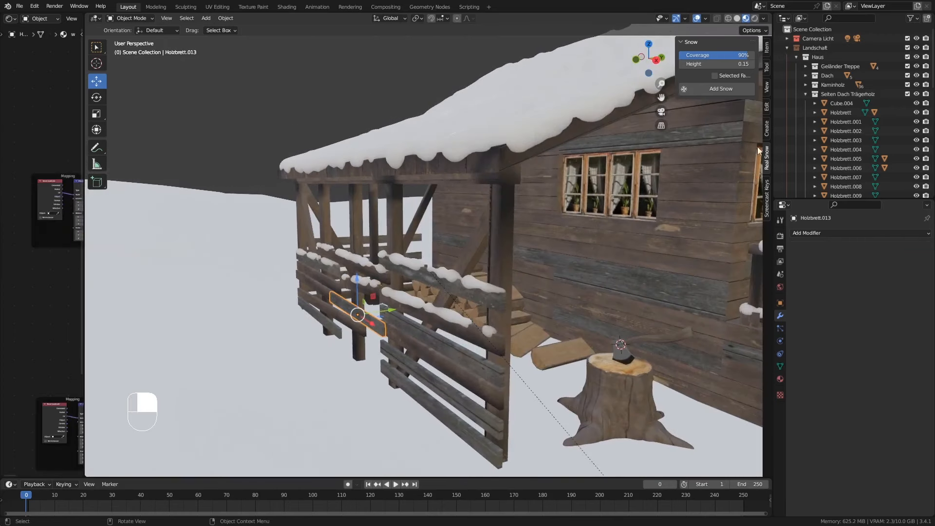
click(741, 92)
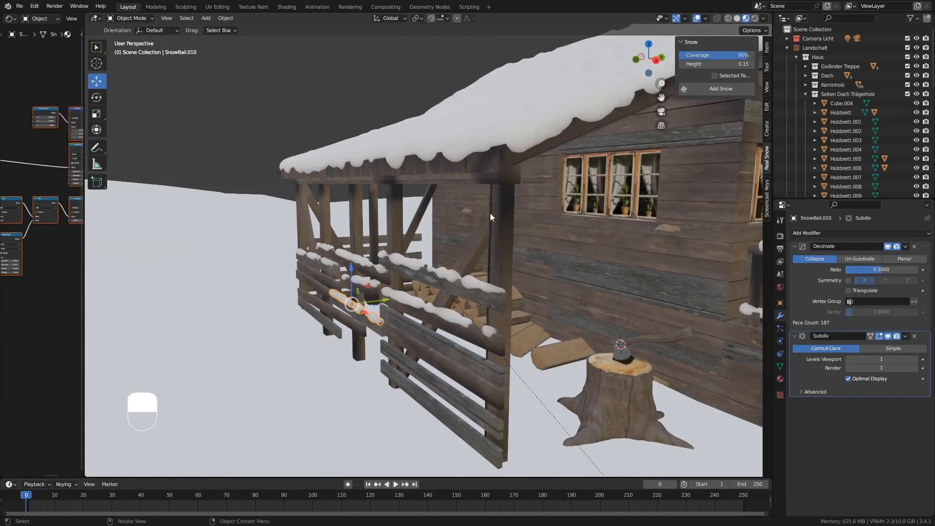
Step: Add snow to the lower fence boards Holzbrett.002, Holzbrett.003 and Holzbrett.008 at 90% coverage and 0.15 height
click(430, 362)
click(726, 93)
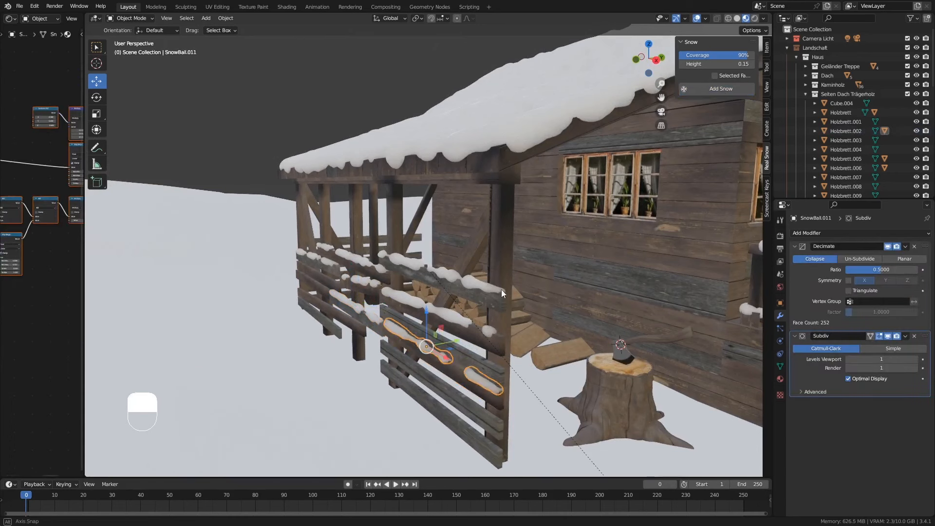
mouse_move(461, 362)
middle_down()
mouse_move(469, 333)
mouse_move(465, 353)
middle_up()
click(465, 353)
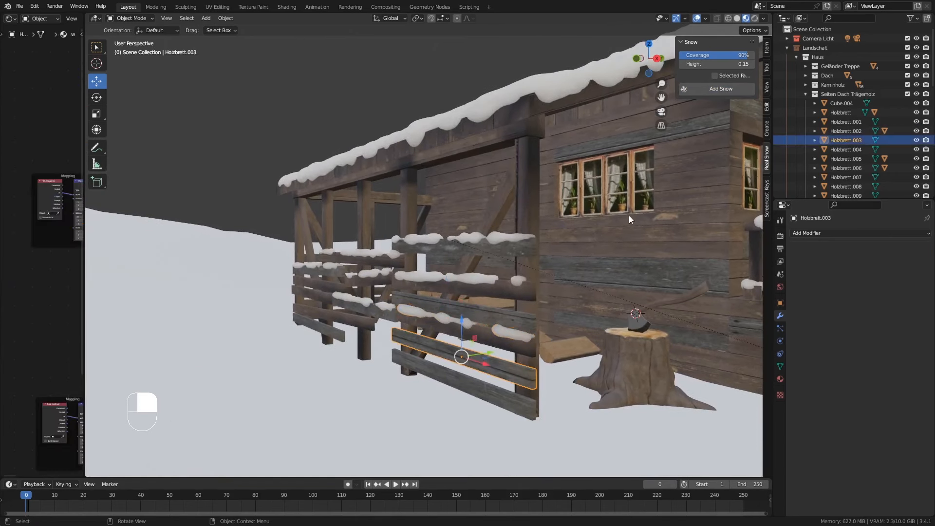
click(736, 91)
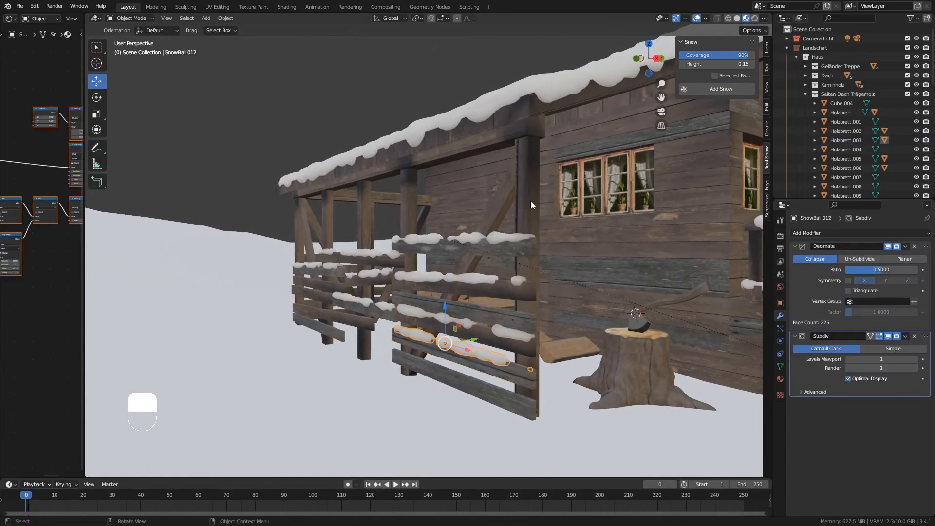
click(315, 300)
click(731, 92)
Step: Select the house wall object Hauswand at the front porch and enter Edit Mode on it
shift+middle_drag(504, 247, 353, 288)
ctrl+middle_drag(461, 240, 431, 312)
ctrl+middle_drag(431, 312, 409, 349)
shift+middle_drag(263, 283, 355, 287)
middle_drag(355, 288, 448, 270)
middle_drag(388, 286, 419, 293)
ctrl+middle_drag(575, 350, 585, 261)
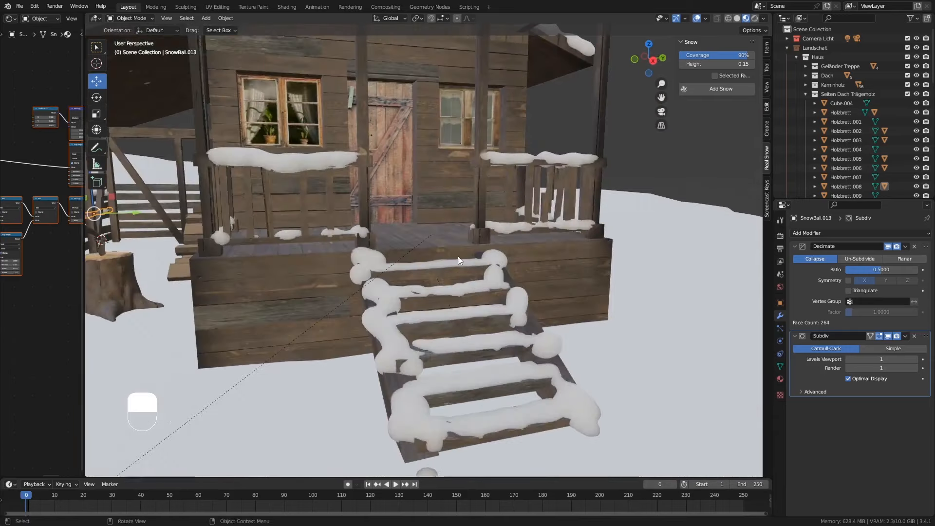
middle_drag(458, 257, 504, 207)
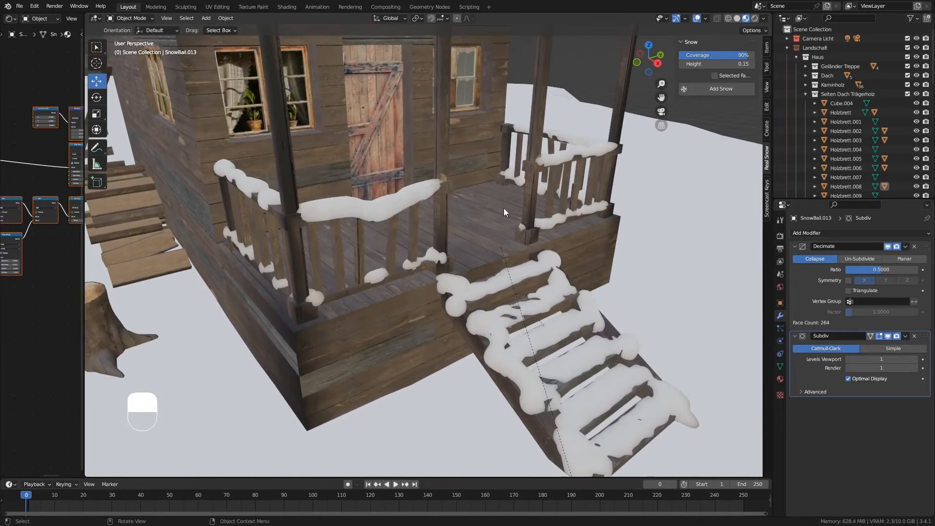
click(503, 209)
middle_drag(481, 250, 485, 227)
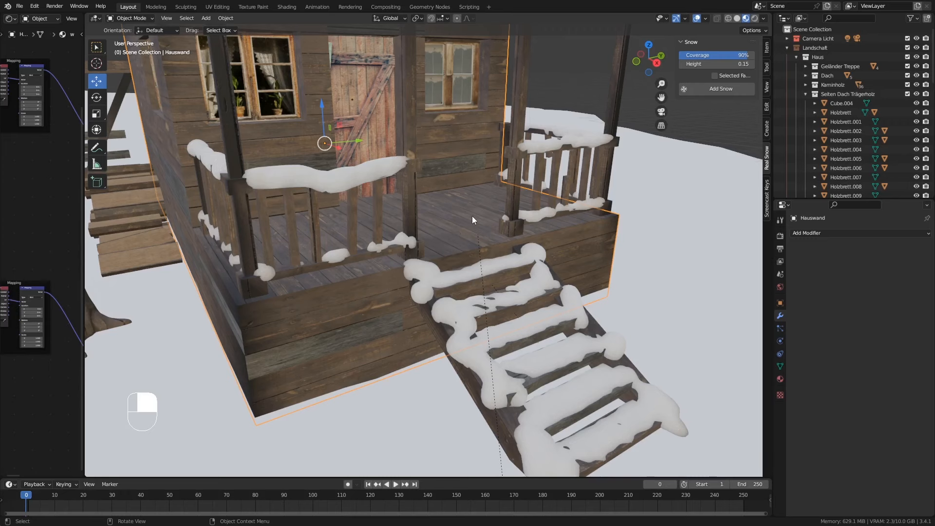
key(Tab)
middle_drag(475, 212, 466, 245)
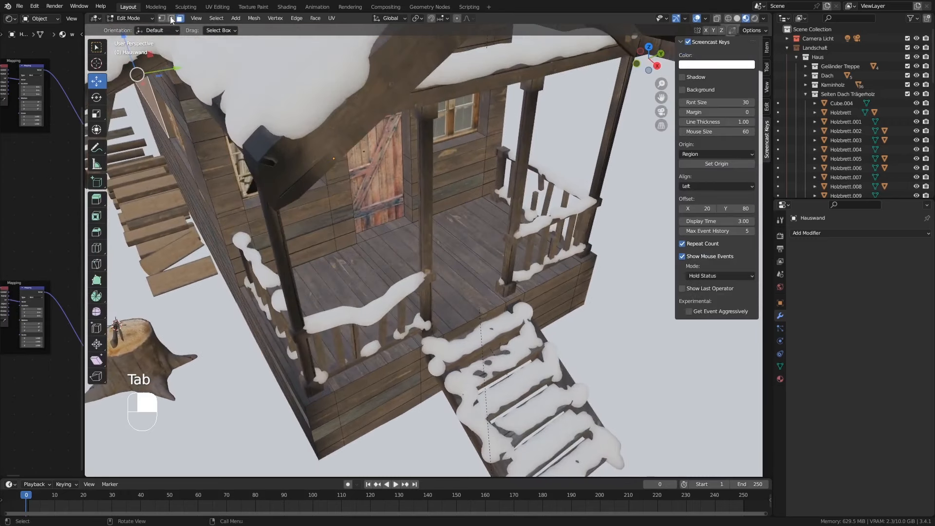
Step: Select all porch floor faces of Hauswand, including the strips outside the railings
click(473, 250)
middle_drag(473, 249, 544, 246)
shift+click(546, 245)
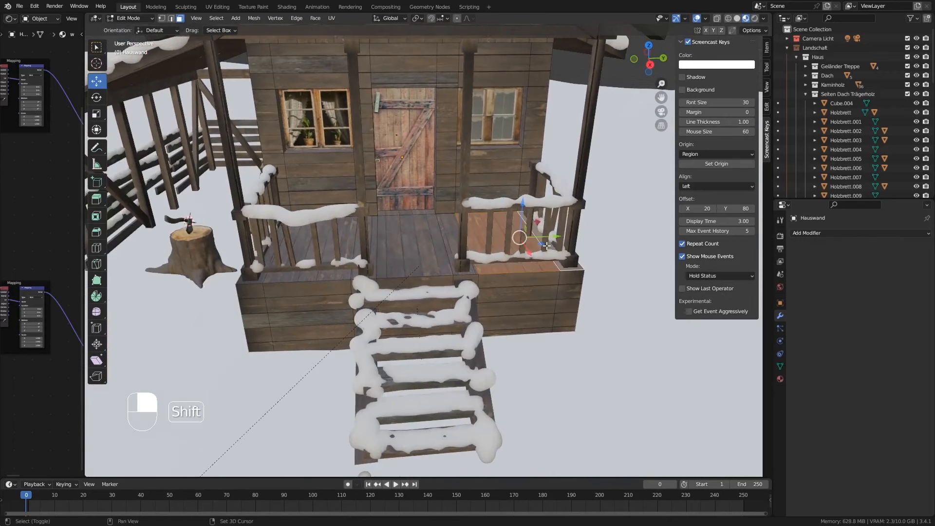
shift+click(445, 244)
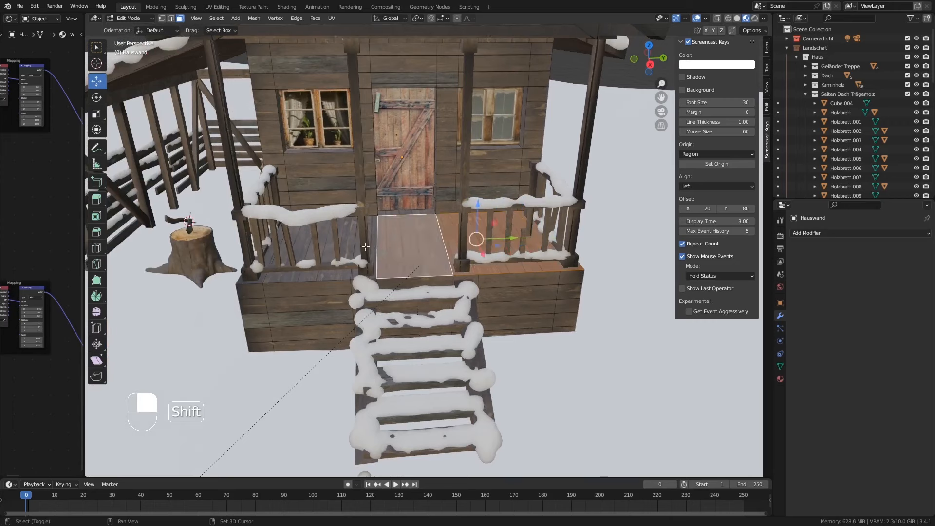
shift+click(311, 255)
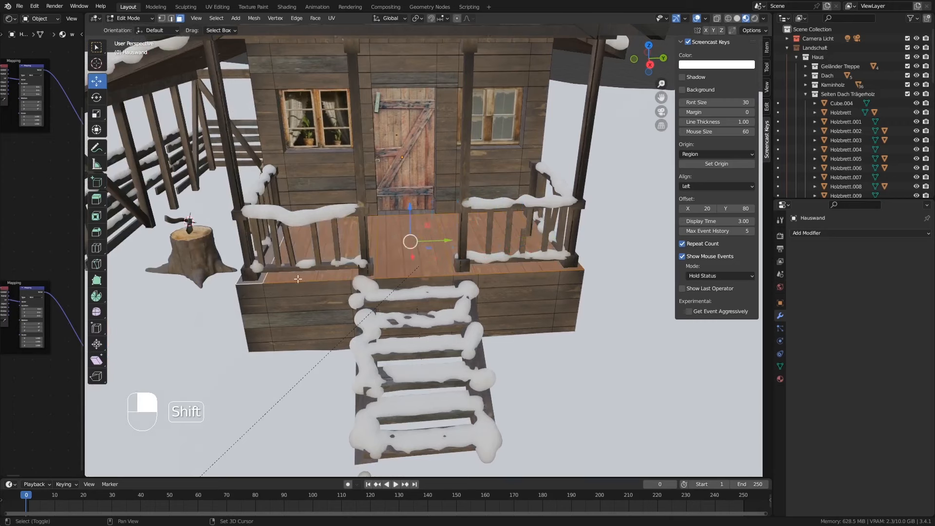
middle_drag(270, 261, 506, 180)
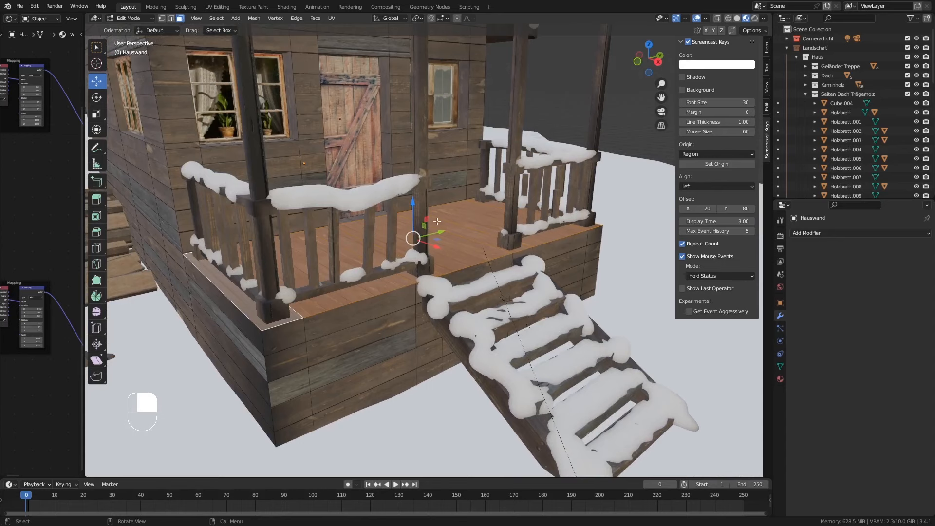
middle_drag(370, 253, 428, 250)
Step: Duplicate the selected porch floor faces in place, separate the copy into its own object and return to Object Mode
key(shift+d)
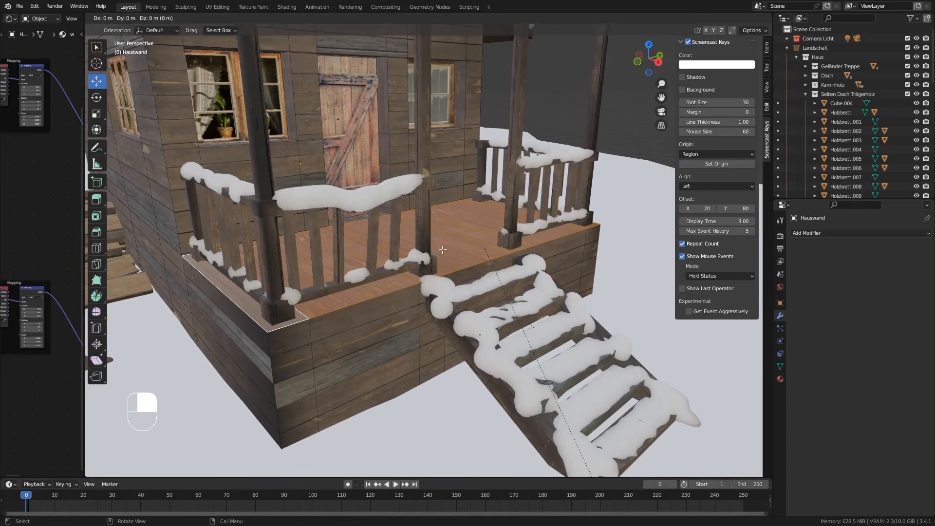
right_click(443, 249)
key(p)
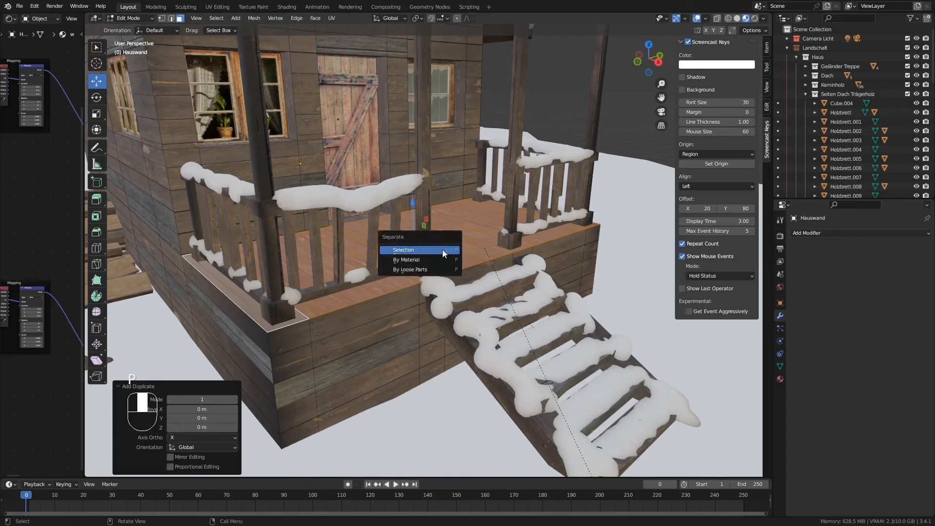
click(442, 250)
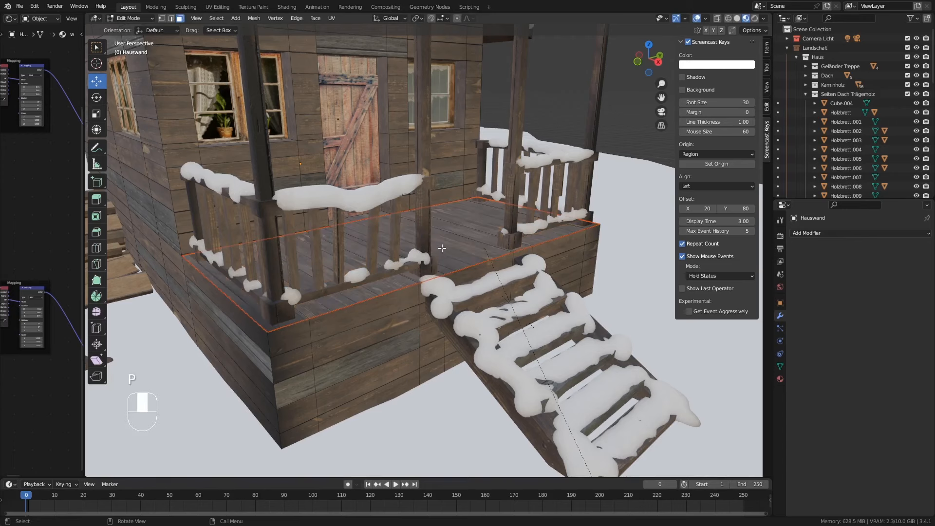
key(Tab)
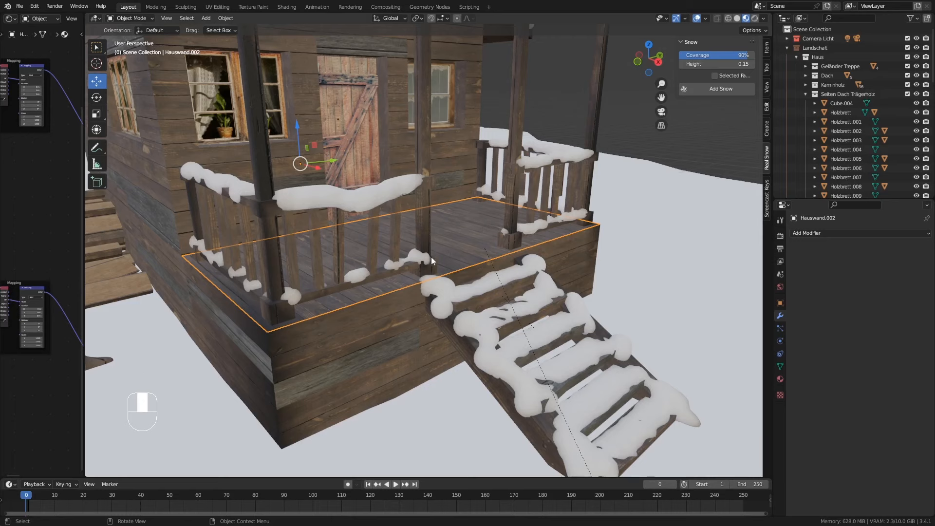
Step: Edit the separated porch floor Hauswand.002 and move its edge loop along the house wall outward about 0.54 m along X
key(Tab)
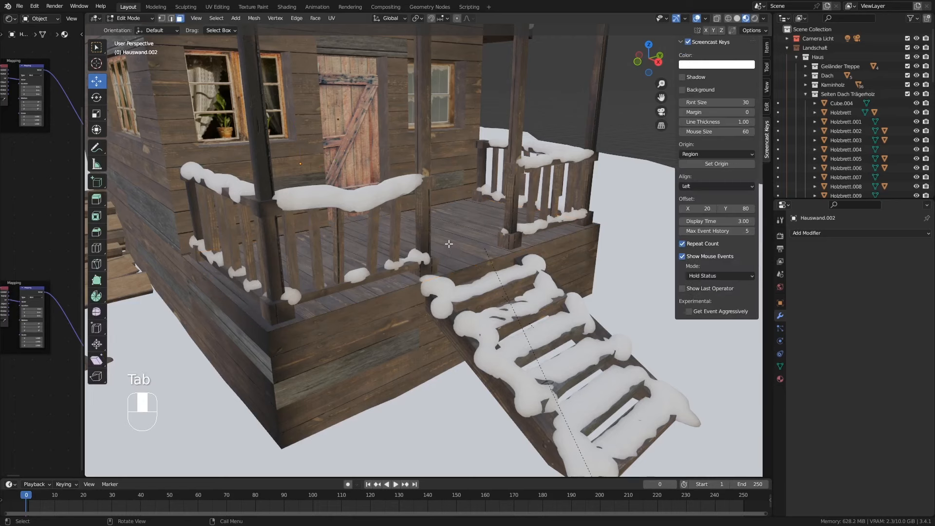
middle_drag(442, 247, 409, 229)
click(171, 18)
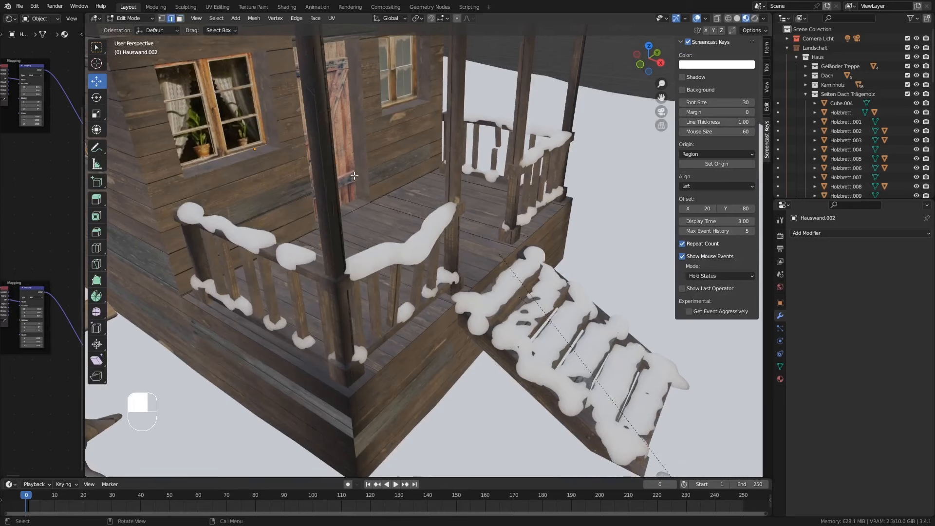
alt+click(357, 210)
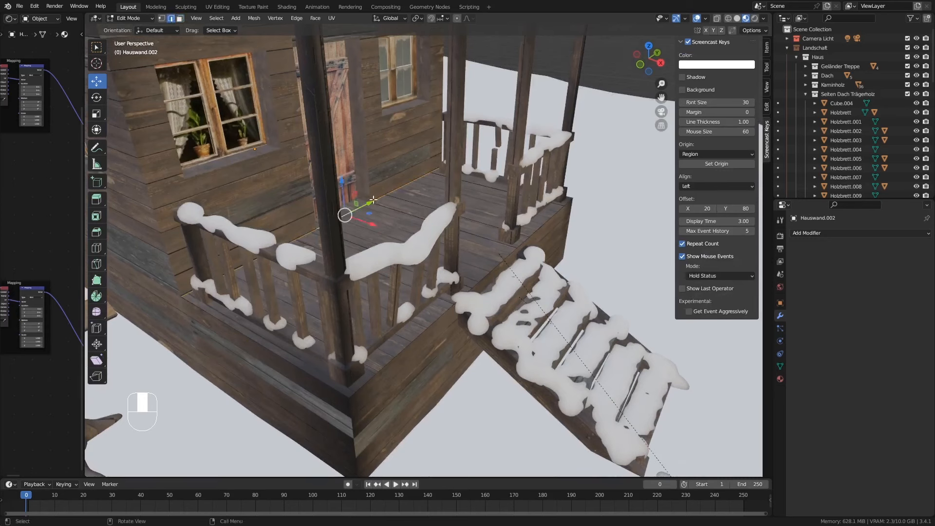
drag(375, 225, 424, 254)
middle_drag(424, 242, 415, 236)
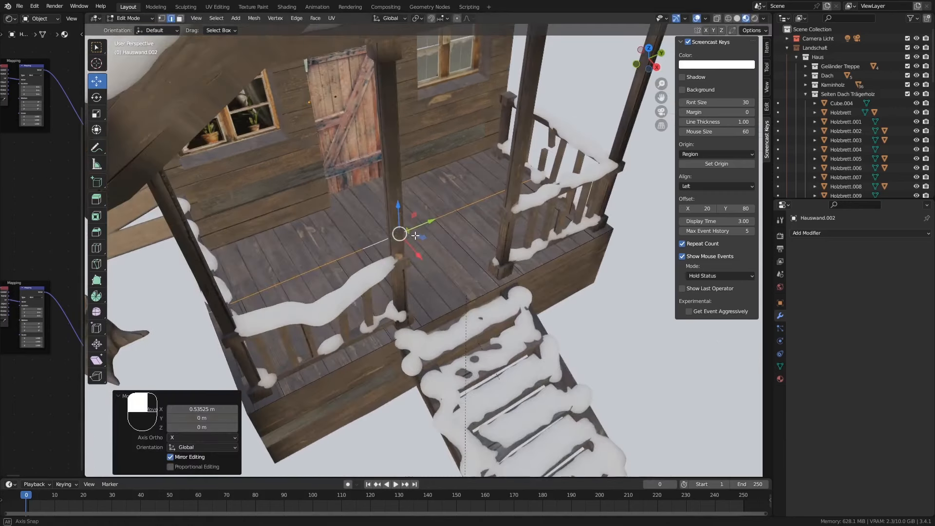
Step: Shift the porch floor's inner edge loop about 0.07 m along X, then offset its edges separately: left about -0.25 m, middle about 0.16 m
drag(416, 252, 435, 246)
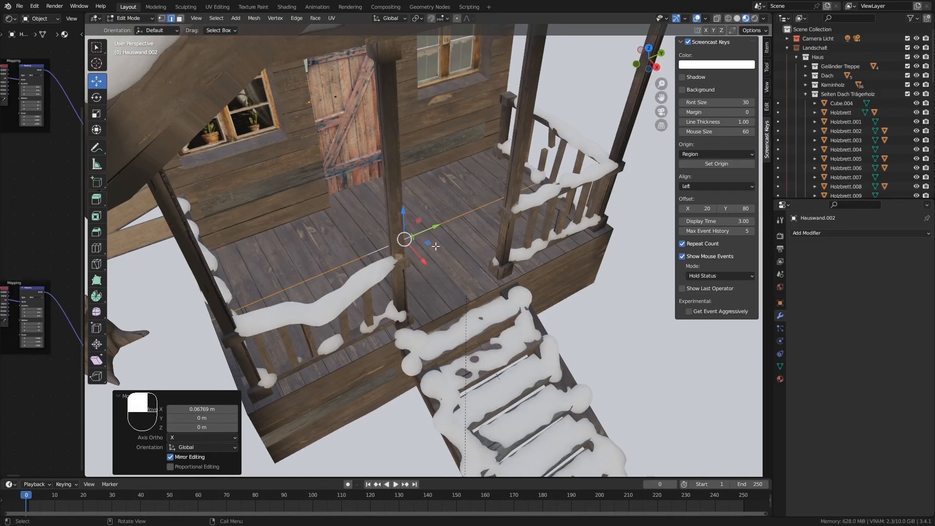
click(479, 207)
drag(513, 218, 500, 204)
click(281, 304)
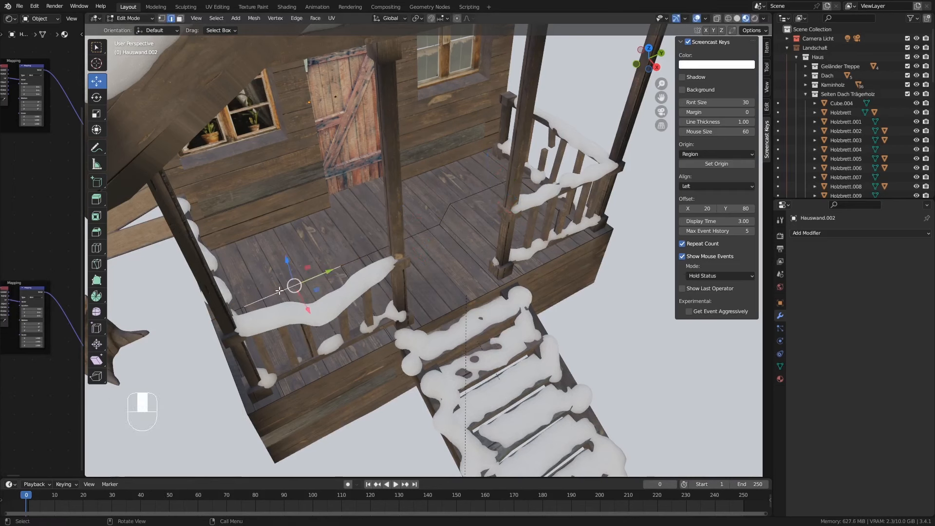
drag(308, 308, 315, 268)
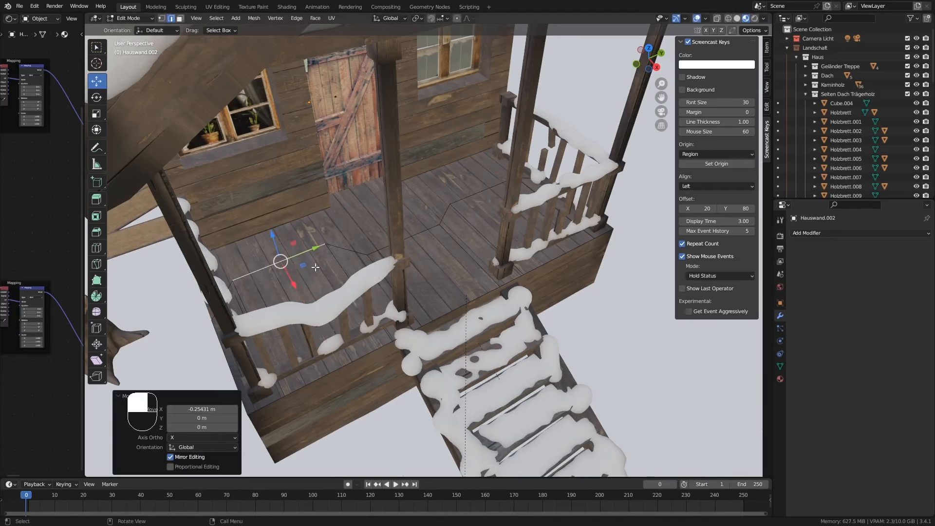
click(421, 235)
drag(422, 257, 434, 270)
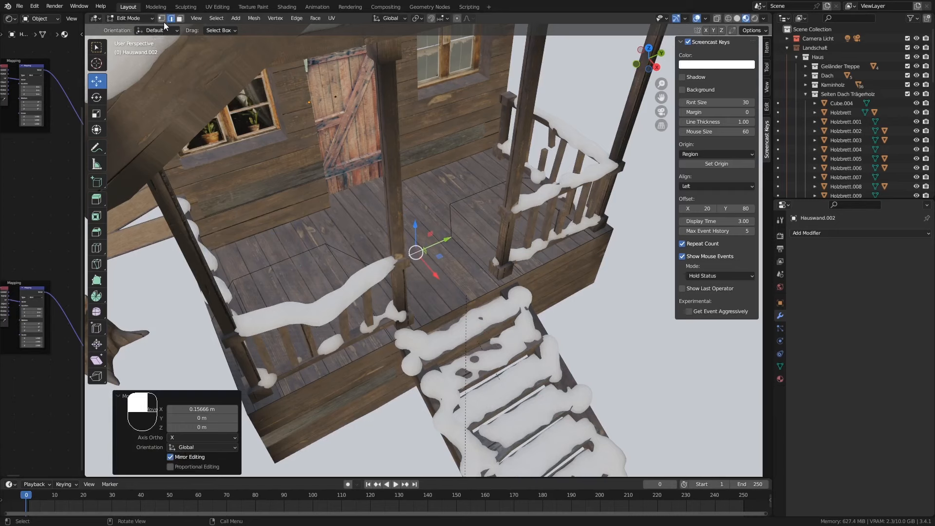
Step: Switch to vertex selection and move the inner vertex near the door about 0.19 m along X, then adjust the vertex beside the far railing
click(468, 217)
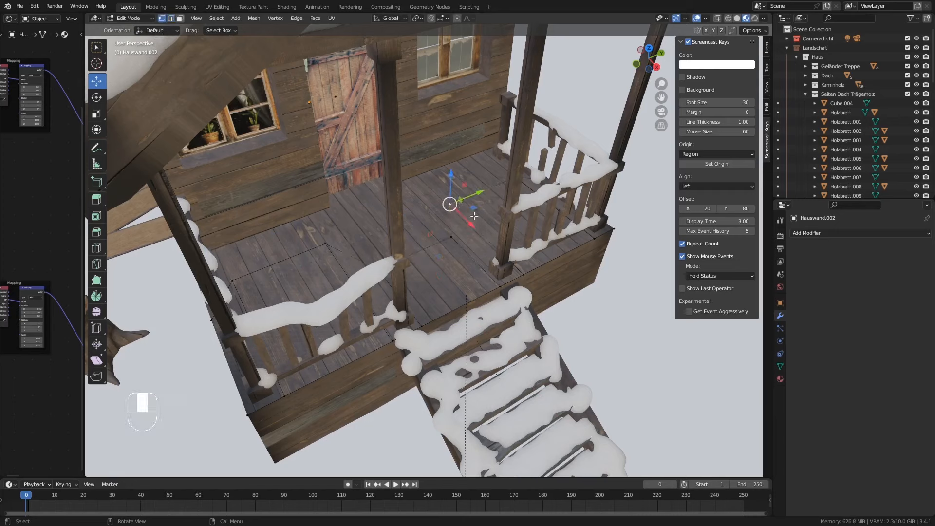
drag(465, 220, 504, 205)
middle_drag(504, 205, 520, 174)
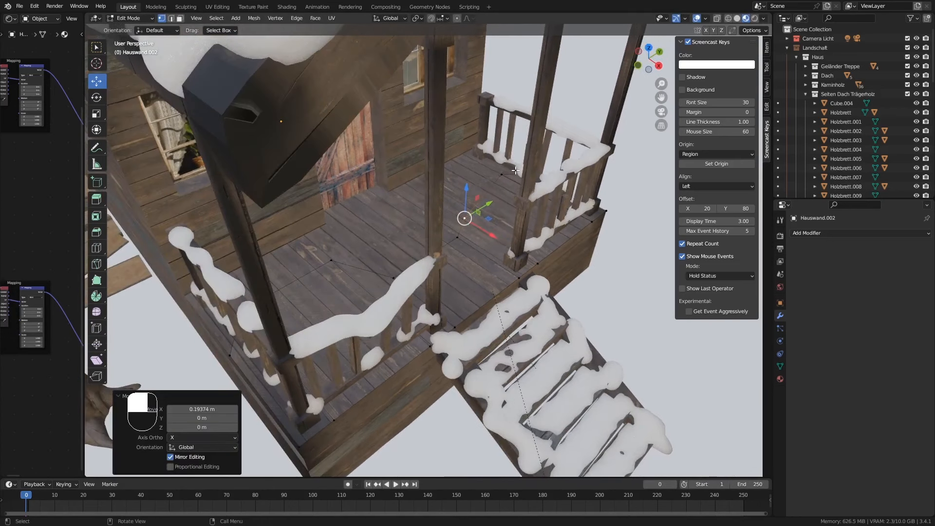
click(515, 171)
drag(527, 190, 509, 181)
middle_drag(509, 181, 331, 244)
Step: Move the inner vertex beside the middle post about 0.21 m along X, adjust the one toward the stairs, and shift the near-railing one about 0.15 m
click(339, 260)
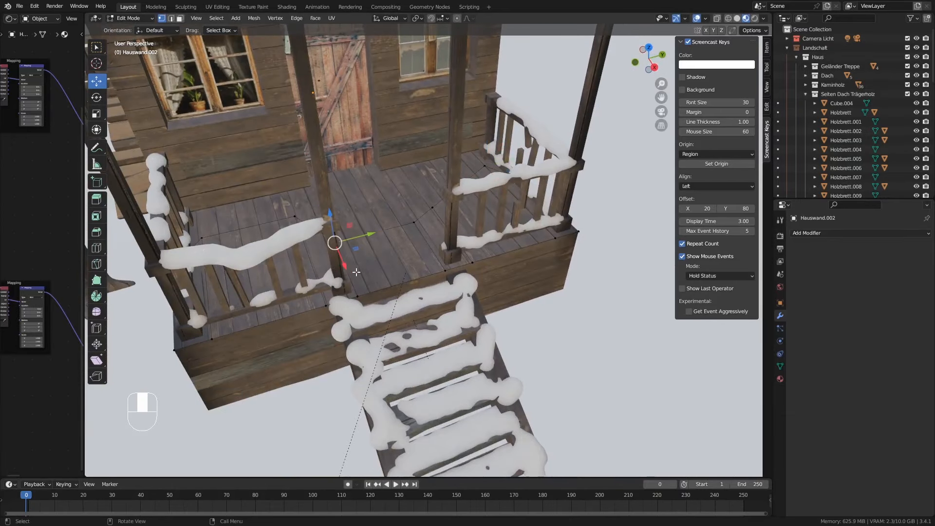
drag(356, 273, 349, 284)
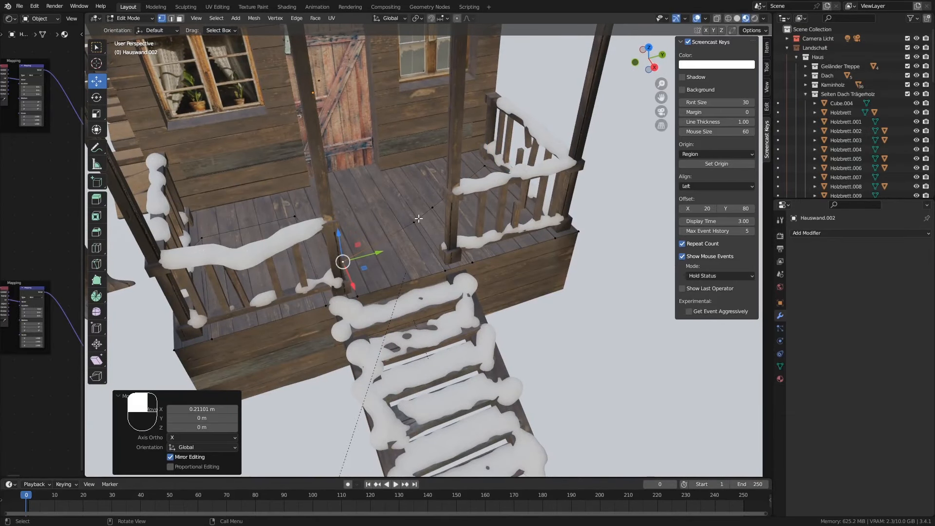
click(419, 218)
drag(430, 239, 430, 227)
click(302, 219)
drag(299, 227, 278, 252)
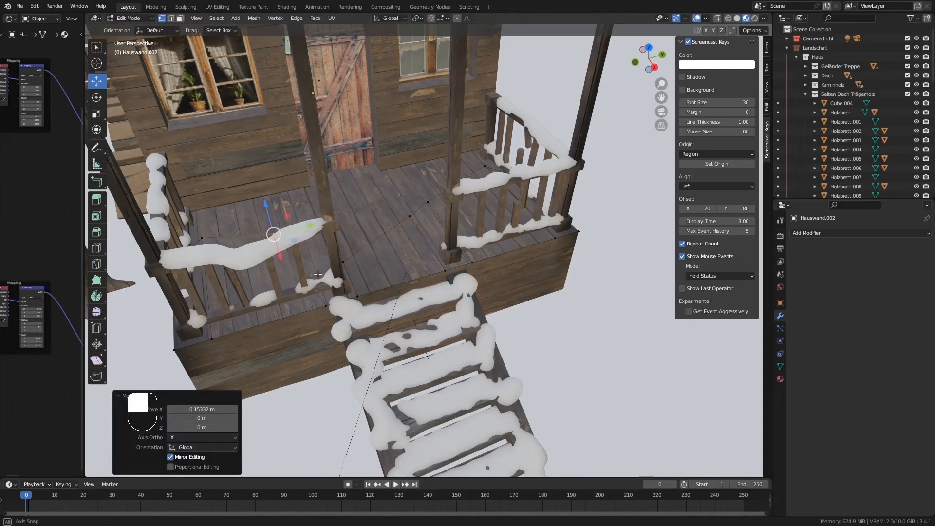
Step: Return to Object Mode and add snow to the porch floor surface Hauswand.002 with 90% coverage and a height of 0.15
middle_drag(315, 269, 387, 230)
key(Tab)
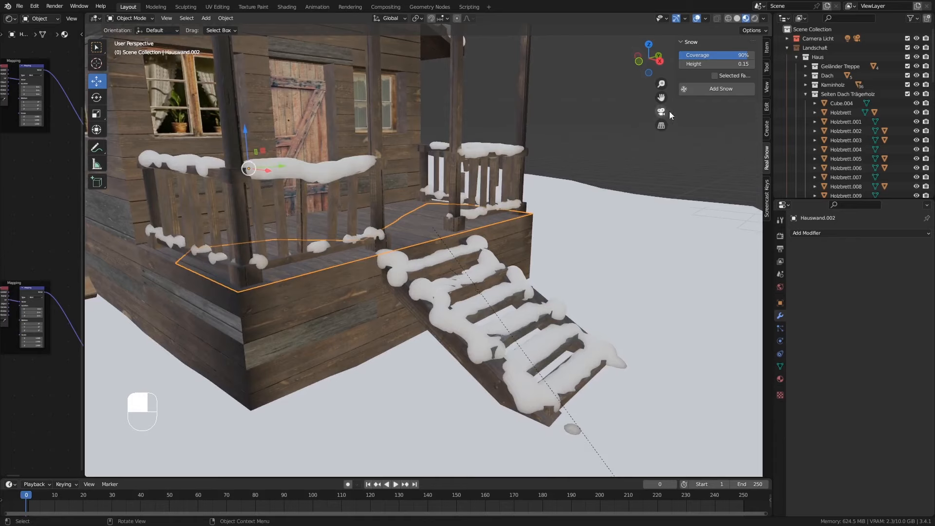
click(724, 90)
middle_drag(484, 270, 376, 294)
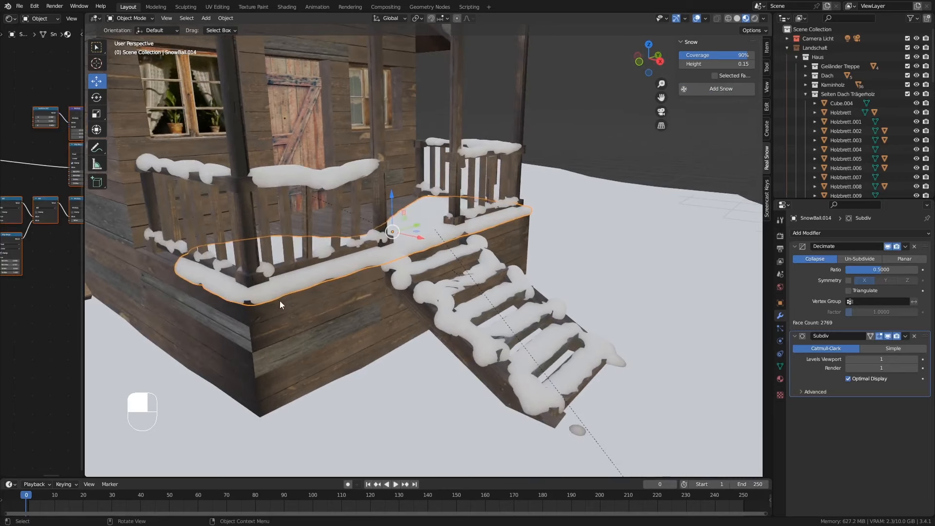
middle_drag(280, 304, 302, 292)
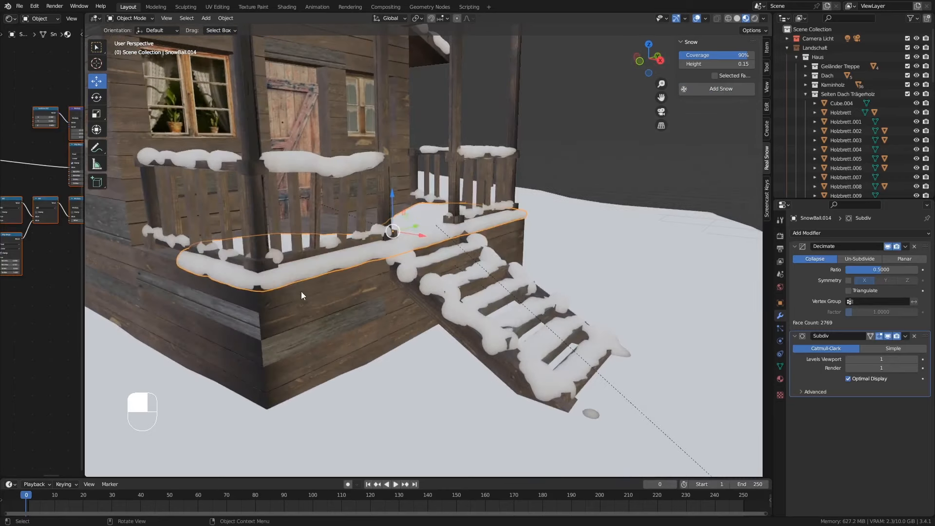
Step: Expand Hauswand.002 in the object hierarchy and delete this helper floor surface while keeping its snow
drag(824, 197, 837, 432)
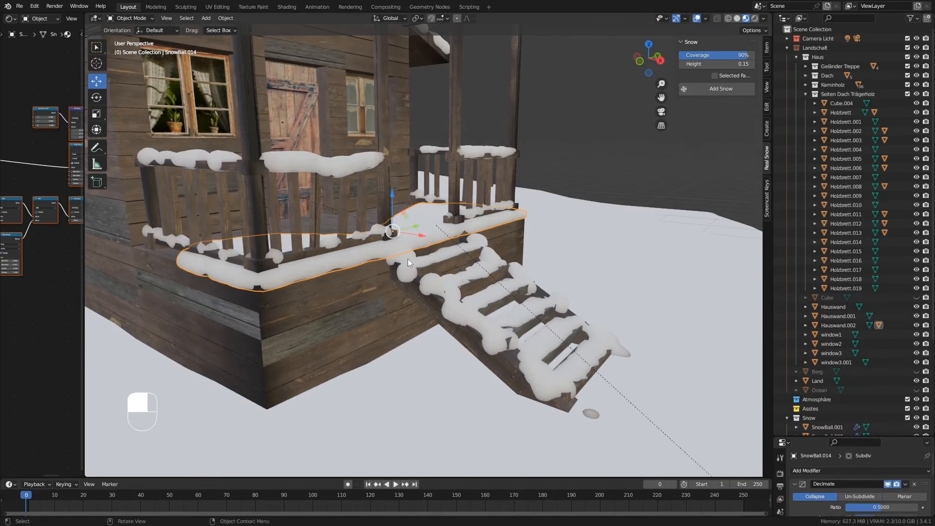
drag(396, 201, 405, 130)
right_click(405, 130)
middle_drag(405, 130, 431, 228)
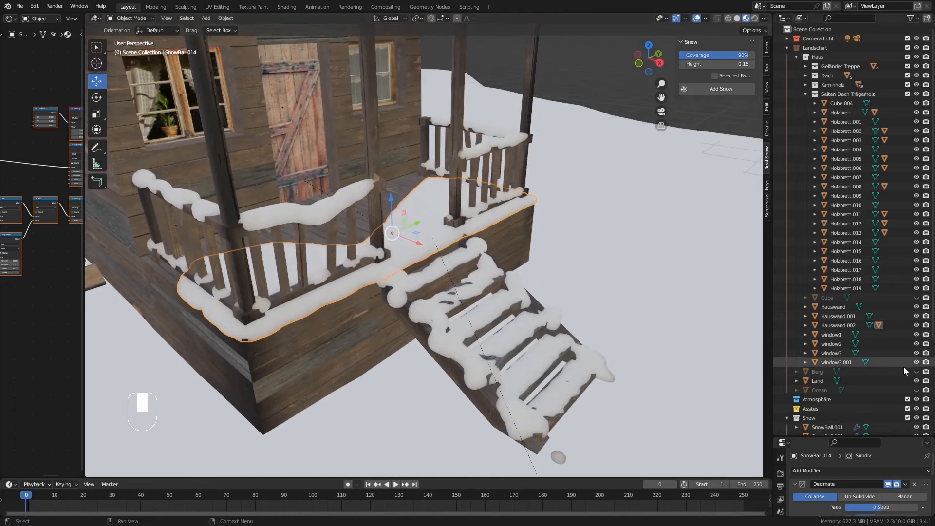
click(807, 326)
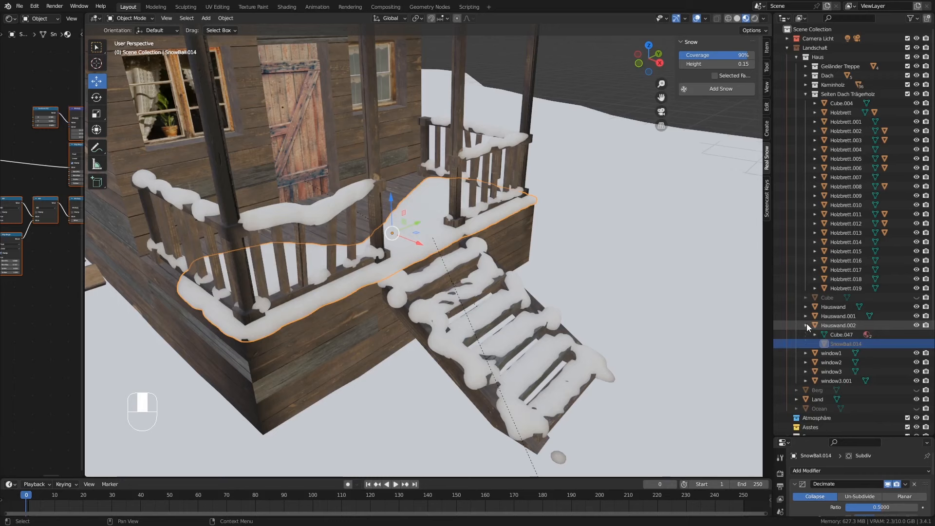
click(841, 335)
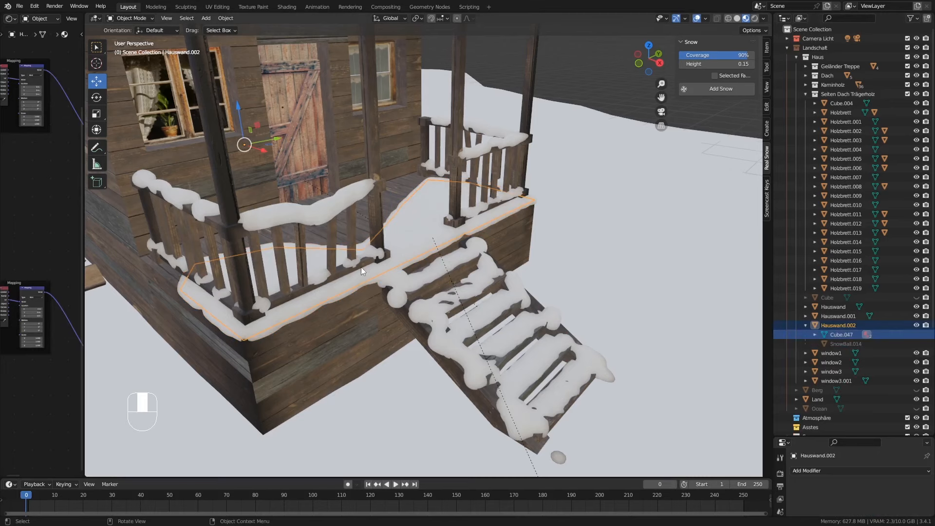
key(Delete)
middle_drag(388, 323, 460, 250)
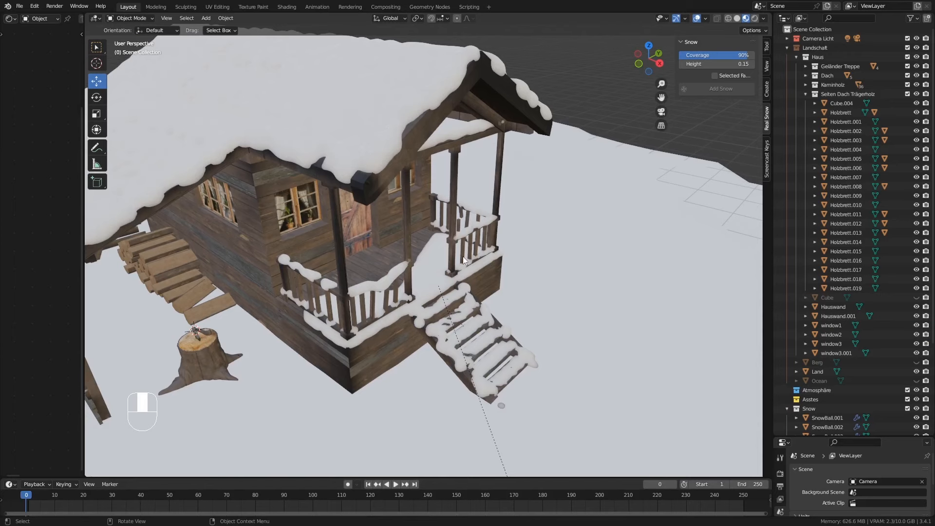
Step: Select the roof snow SnowBall.004, switch it to Sculpt Mode and set the brush radius to 102 px
ctrl+middle_drag(463, 257, 465, 187)
click(463, 141)
middle_drag(464, 141, 268, 95)
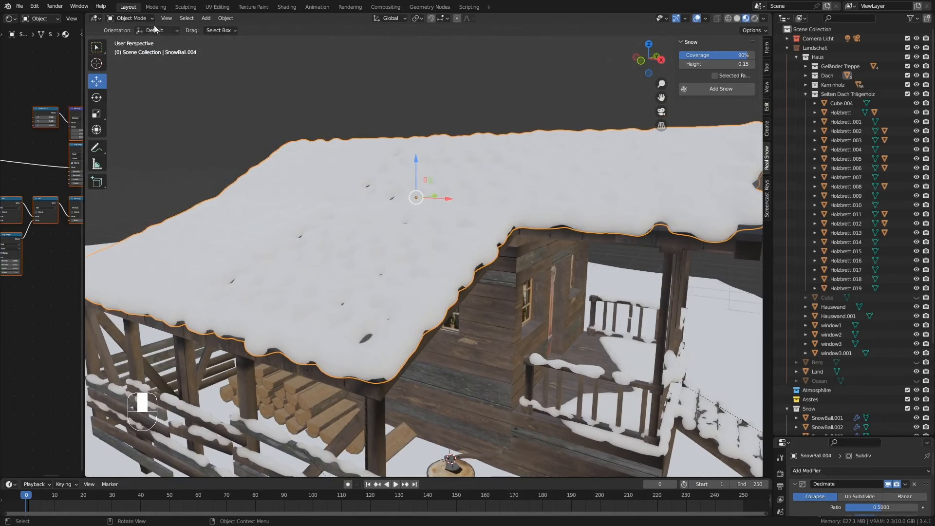
click(131, 19)
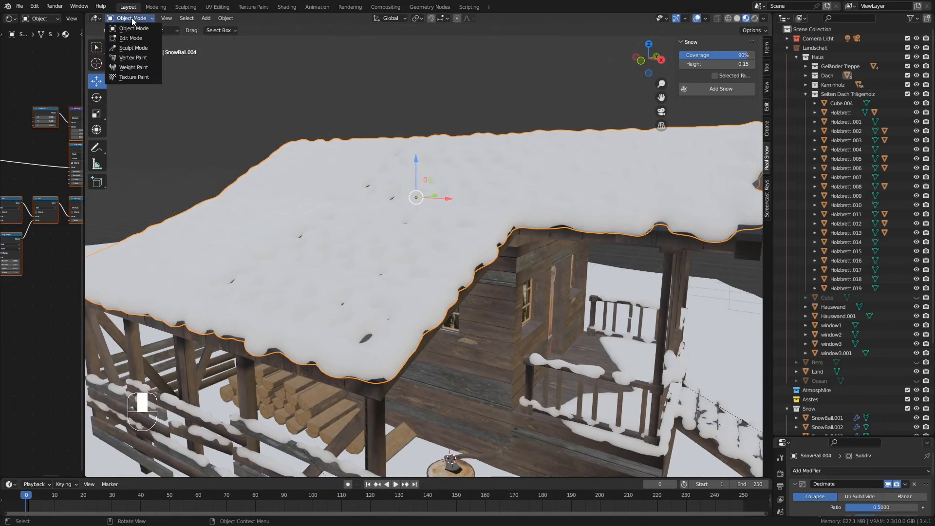
click(138, 49)
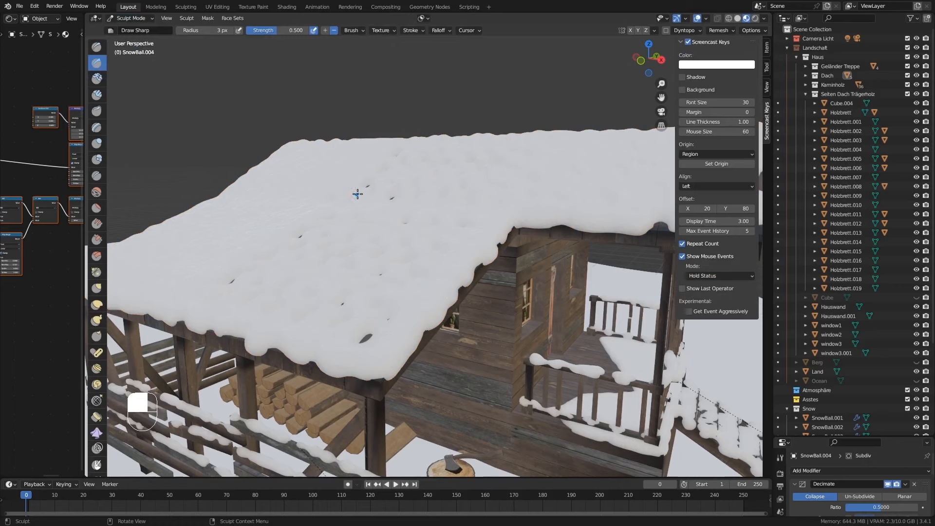
key(f)
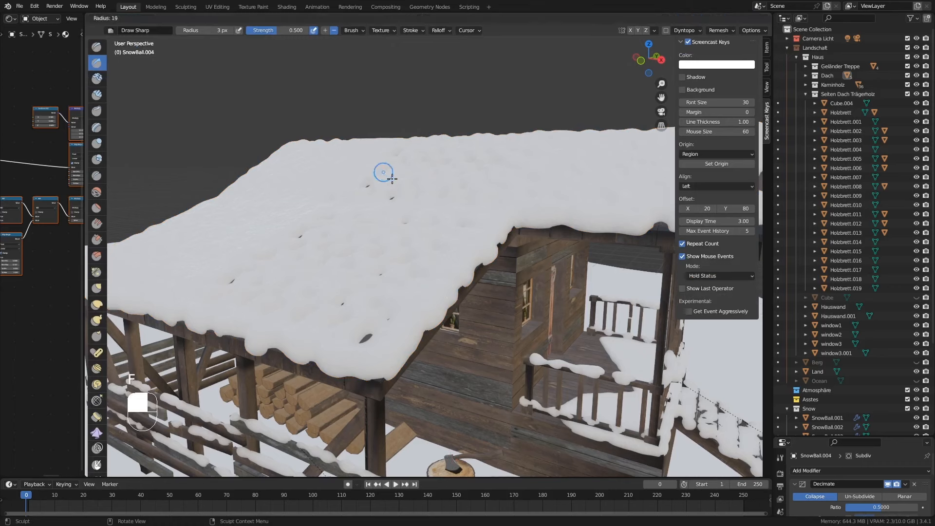
click(430, 211)
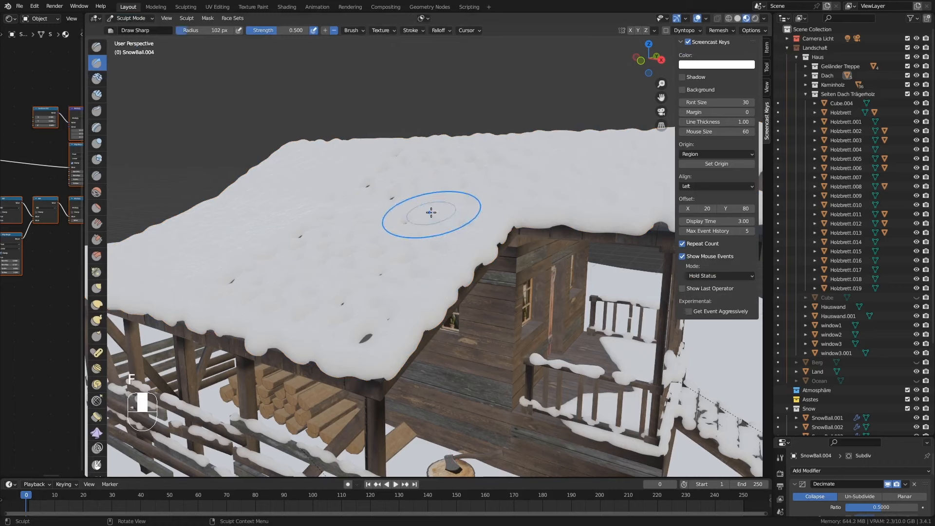
Step: Pull the roof snow surface with the Grab brush near the roof's valley at strength 0.400
click(96, 287)
middle_drag(290, 226, 301, 209)
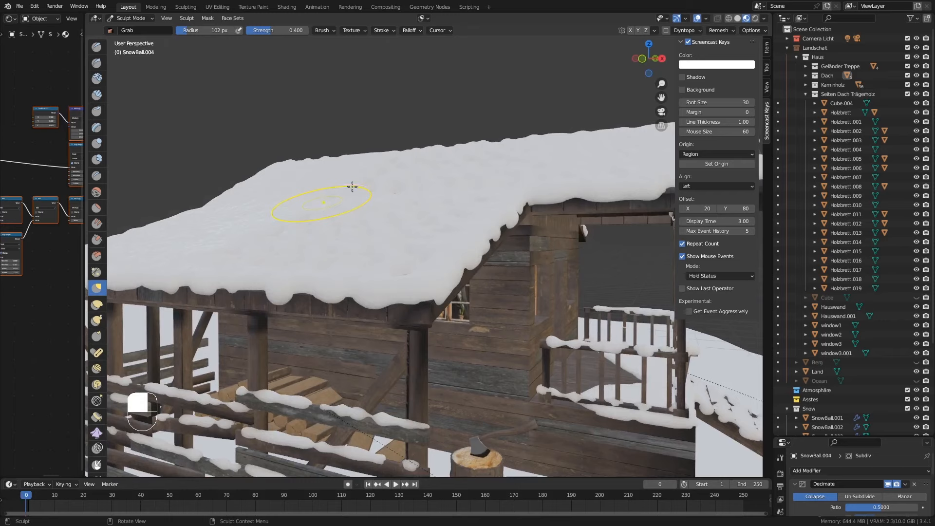
mouse_move(352, 186)
mouse_down()
mouse_move(371, 177)
mouse_move(356, 175)
mouse_move(383, 167)
mouse_move(442, 194)
mouse_move(388, 182)
mouse_up()
middle_drag(388, 182, 410, 205)
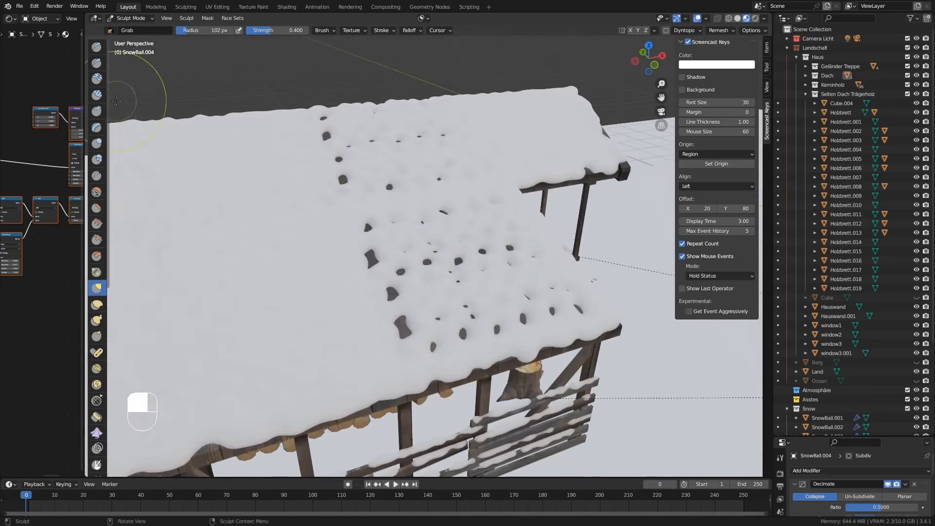
Step: Carve bare patches into the roof snow with the inverted Clay Strips brush at strength 0.600
click(96, 95)
middle_drag(365, 151, 409, 177)
key(ctrl)
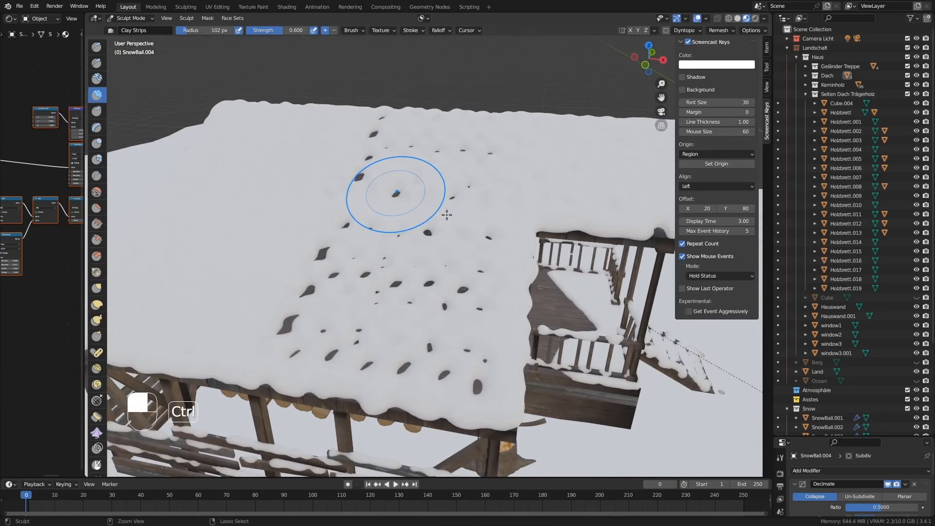
ctrl+drag(397, 192, 480, 236)
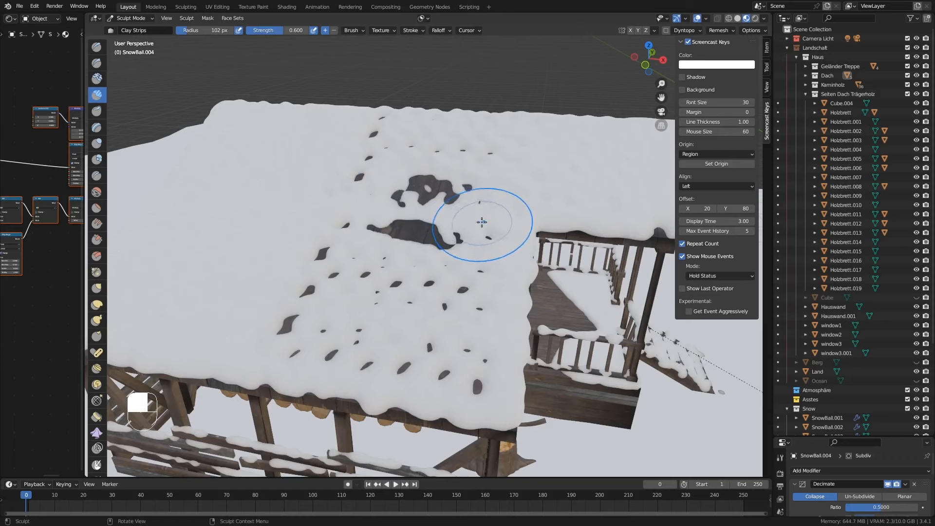
mouse_move(482, 217)
middle_down()
mouse_move(443, 205)
mouse_move(453, 219)
mouse_move(438, 244)
mouse_move(421, 172)
middle_up()
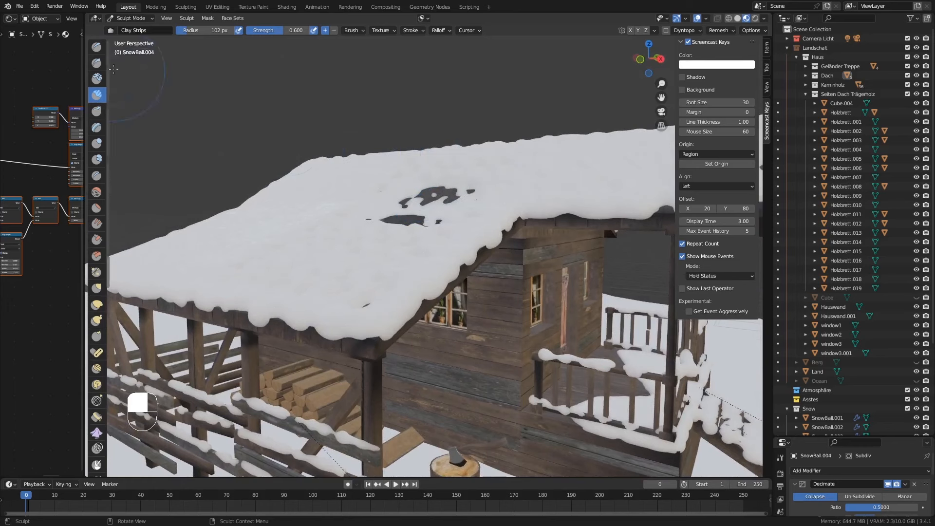
Step: Leave Sculpt Mode, enter Edit Mode on the roof snow and nudge the selected geometry about 0.05 m
click(144, 21)
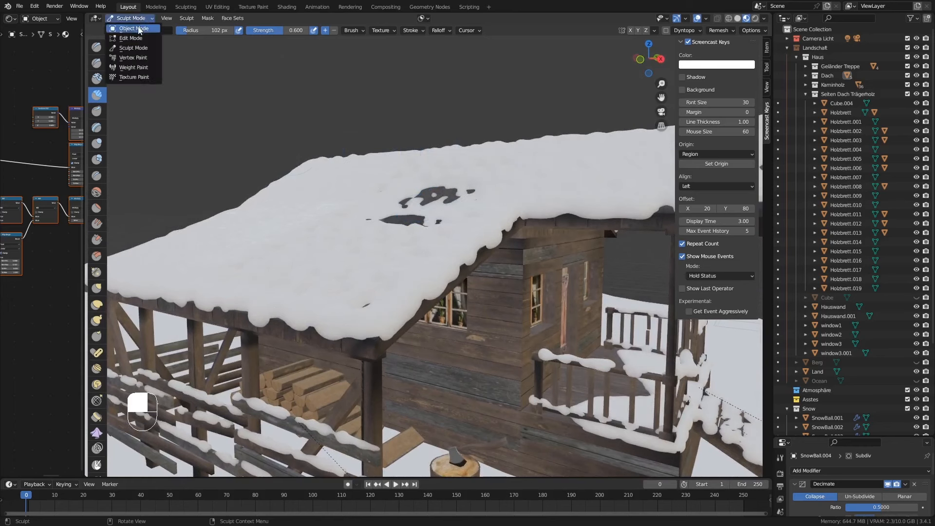
click(134, 29)
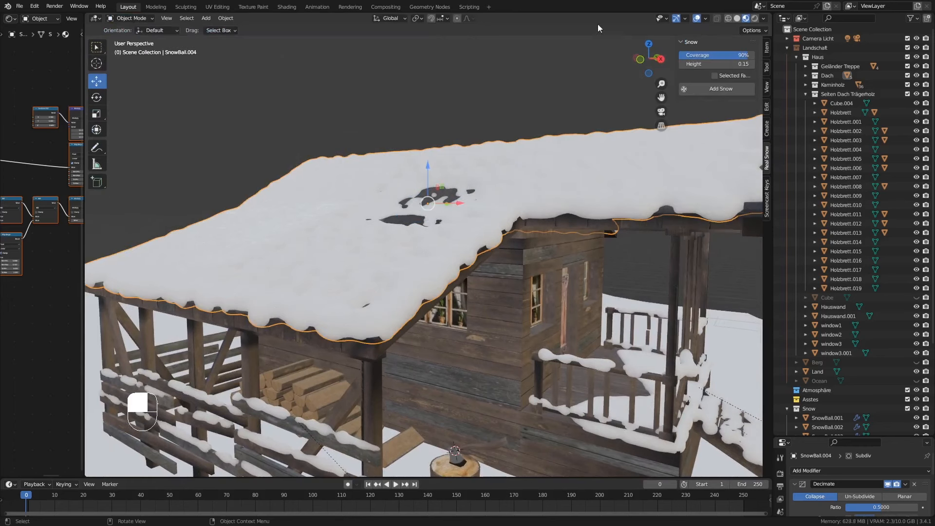
click(457, 19)
key(Tab)
middle_drag(371, 192, 406, 190)
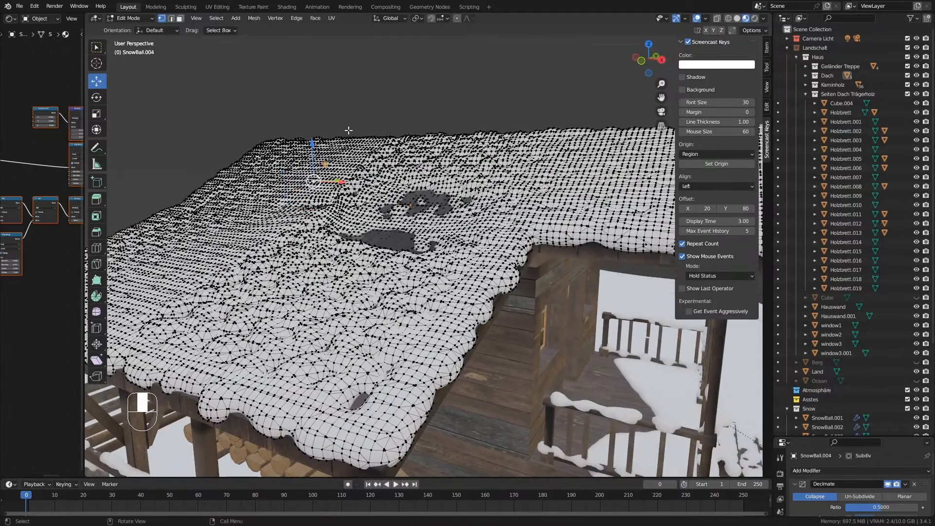
key(g)
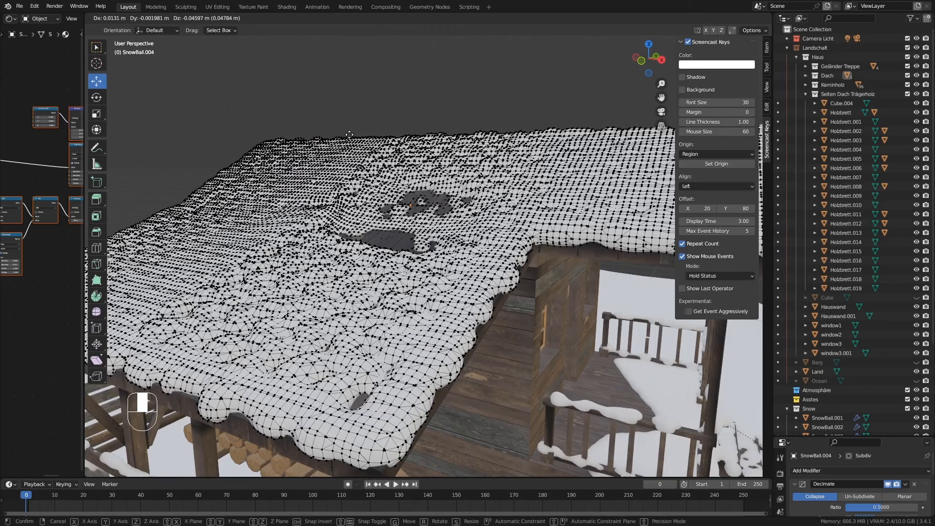
click(350, 135)
Step: Lower a roof snow point near the valley about 0.13 m with smooth proportional editing at a radius of about 0.39 m
middle_drag(350, 151, 433, 4)
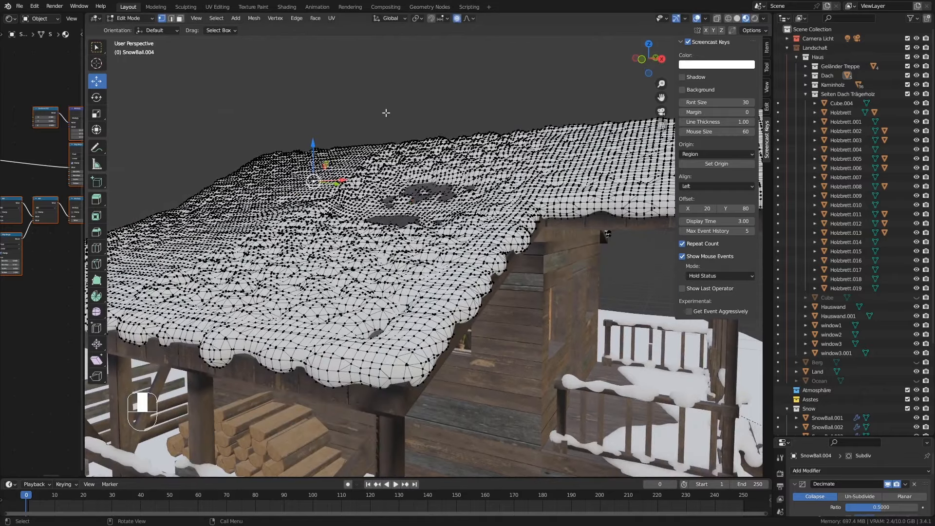
middle_drag(386, 112, 362, 150)
key(g)
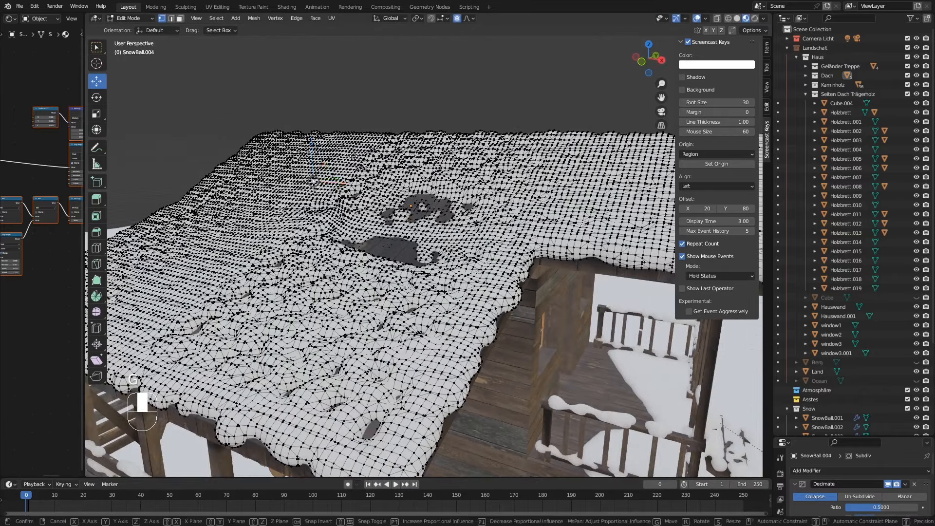
scroll(313, 181, down, 4)
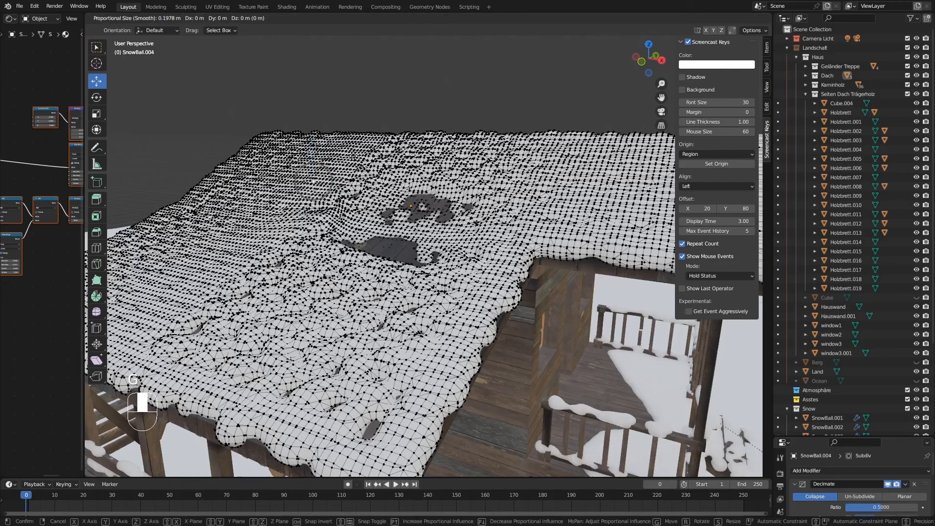
scroll(314, 182, down, 7)
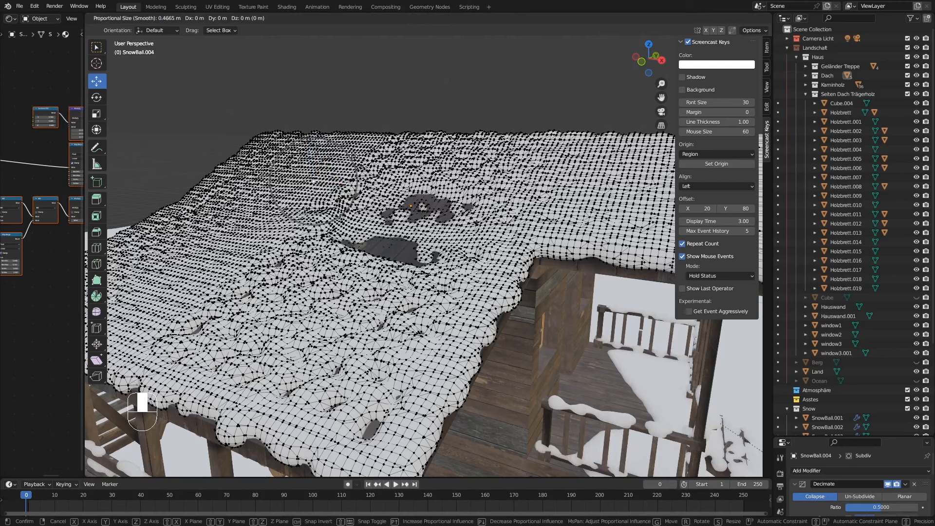
scroll(314, 181, up, 2)
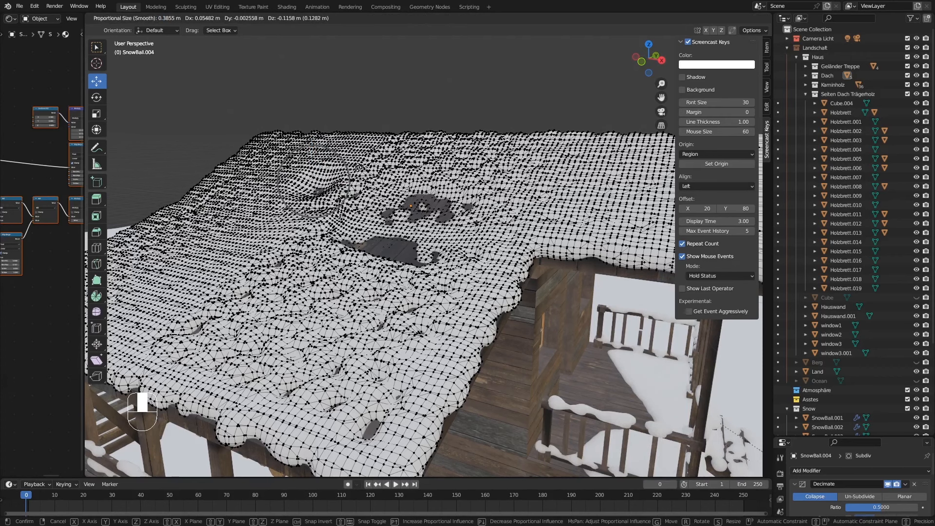
click(314, 181)
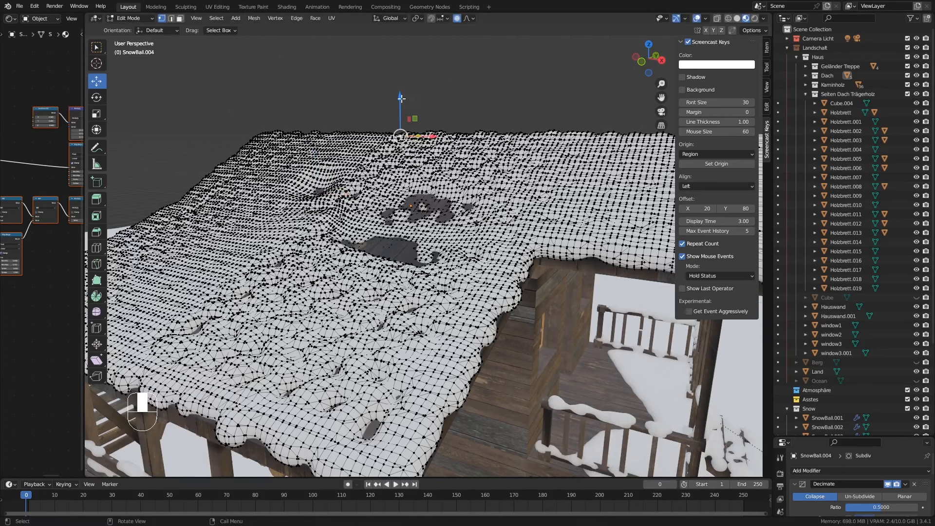
Step: Lower two points of the roof snow at and below the ridge by about 0.09 m each along Z
drag(401, 98, 401, 104)
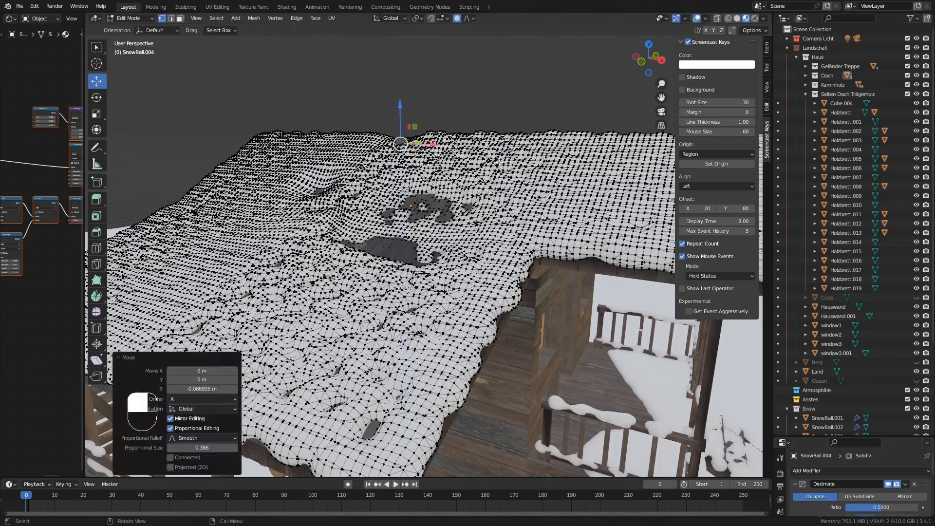
click(499, 163)
drag(503, 130, 503, 142)
Step: Lower two more points of the snow along Z on the main roof slope above the woodshed eave
middle_drag(434, 218, 428, 198)
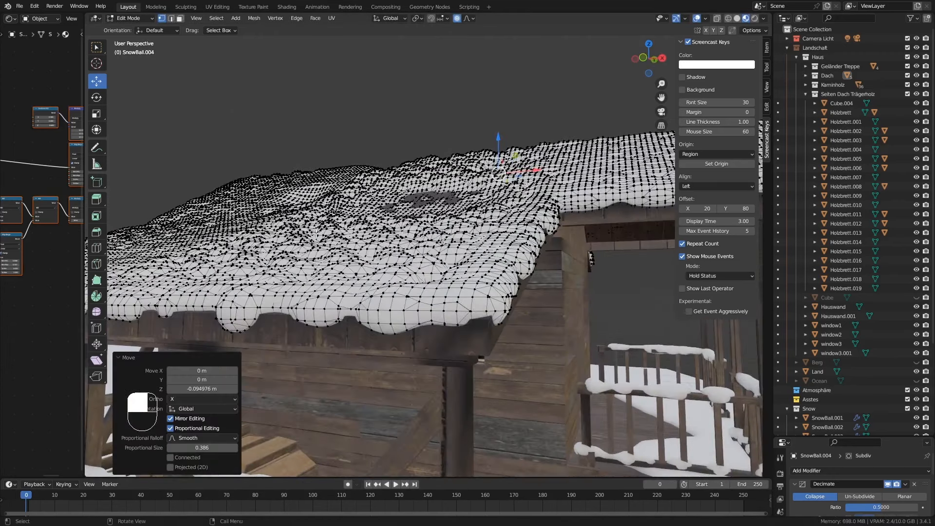
click(292, 246)
drag(293, 217, 294, 228)
click(474, 236)
drag(471, 207, 472, 222)
Step: Sink the snow on the outer roof slope about 0.10 m with a proportional radius of 1 m
middle_drag(471, 222, 379, 184)
shift+click(379, 184)
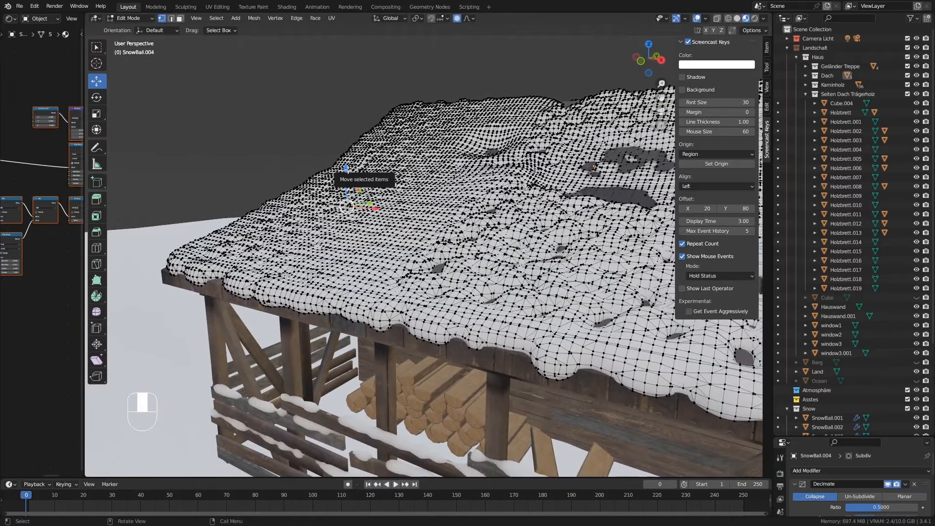
key(g)
scroll(347, 205, down, 6)
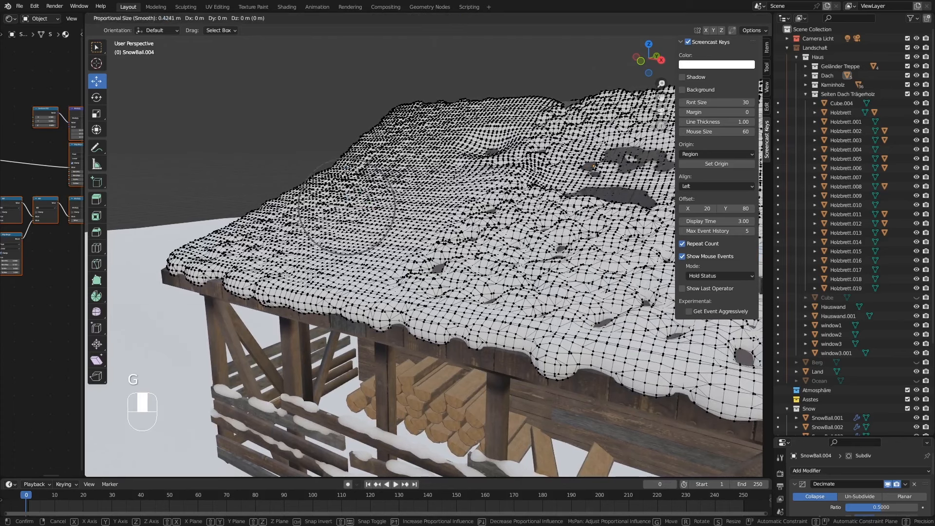
scroll(347, 205, down, 4)
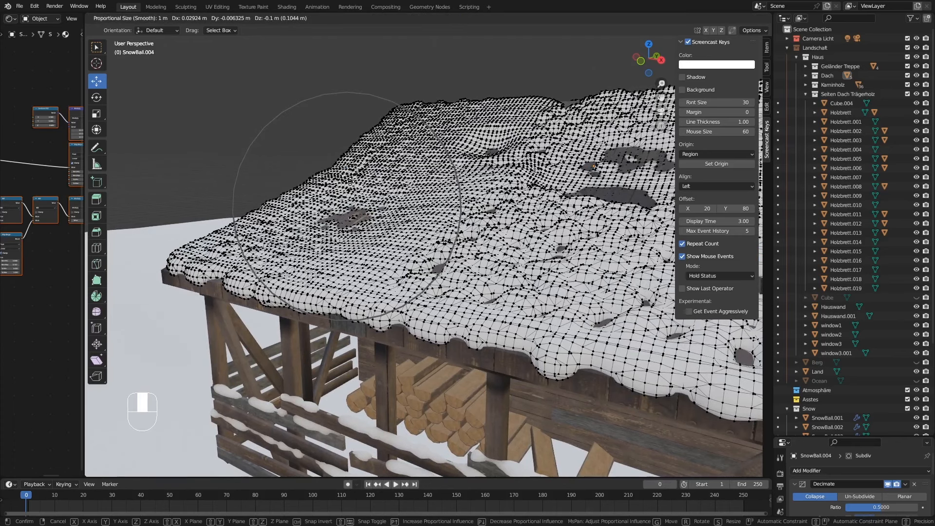
click(347, 206)
Step: Lower the snow on the porch-side roof slope about 0.05 m along Z
middle_drag(516, 228, 350, 243)
shift+middle_drag(487, 146, 358, 157)
click(358, 158)
drag(357, 129, 366, 142)
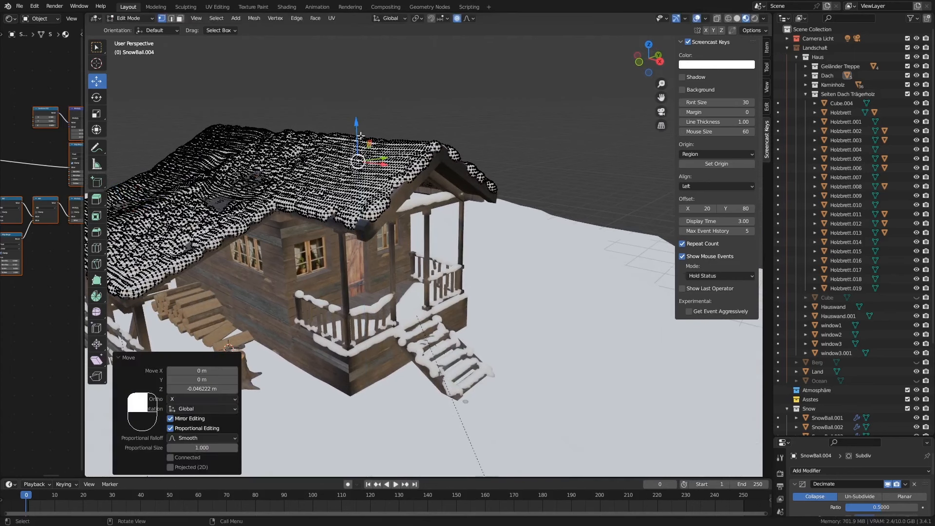
Step: Push the same porch-side snow down about 0.05 m at a proportional radius of 0.42 m, plus another 0.06 m along Z
key(g)
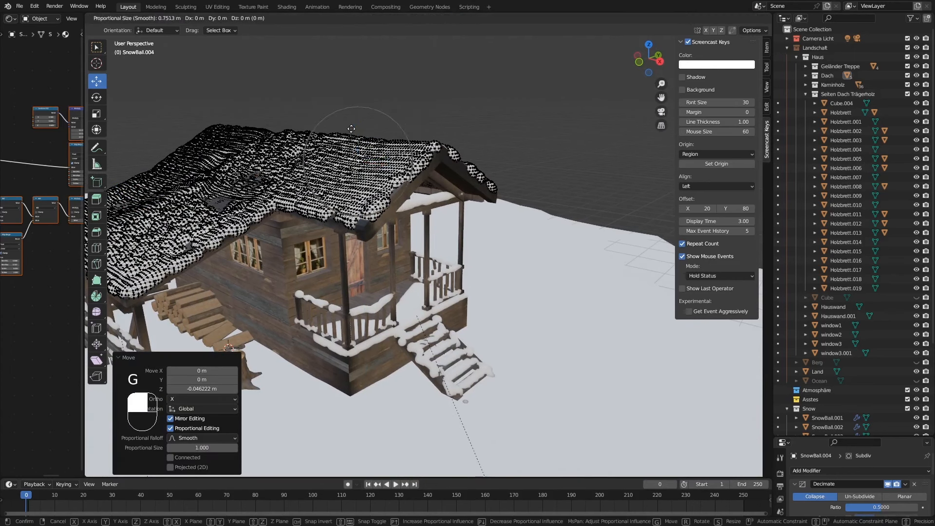
scroll(351, 130, up, 7)
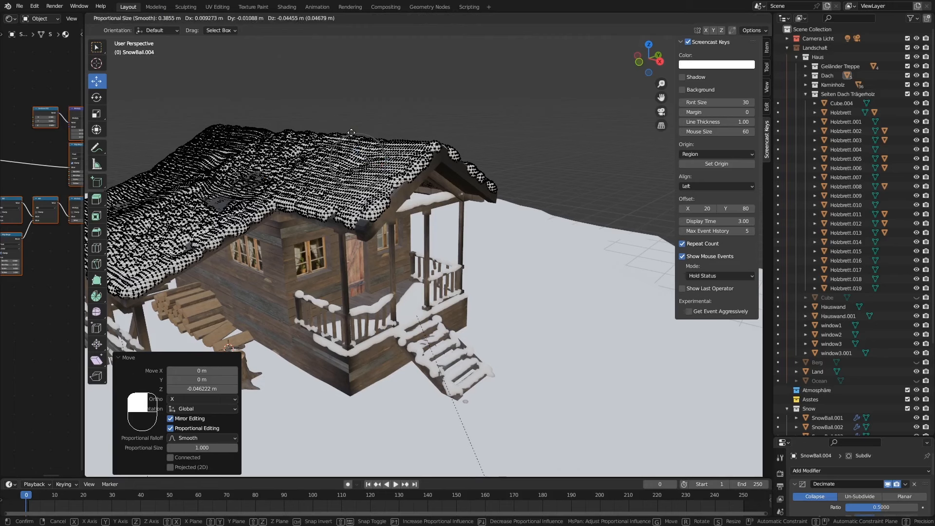
scroll(353, 134, down, 1)
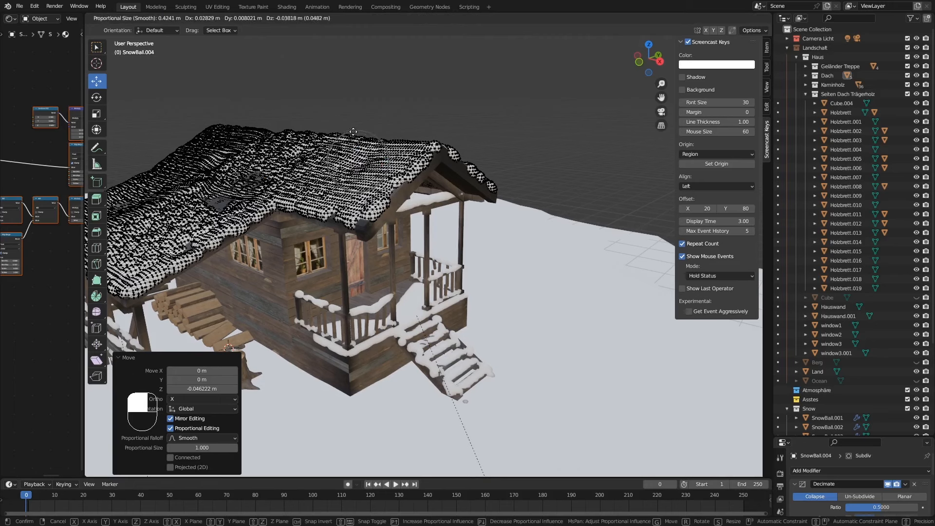
click(353, 134)
middle_drag(354, 143, 312, 152)
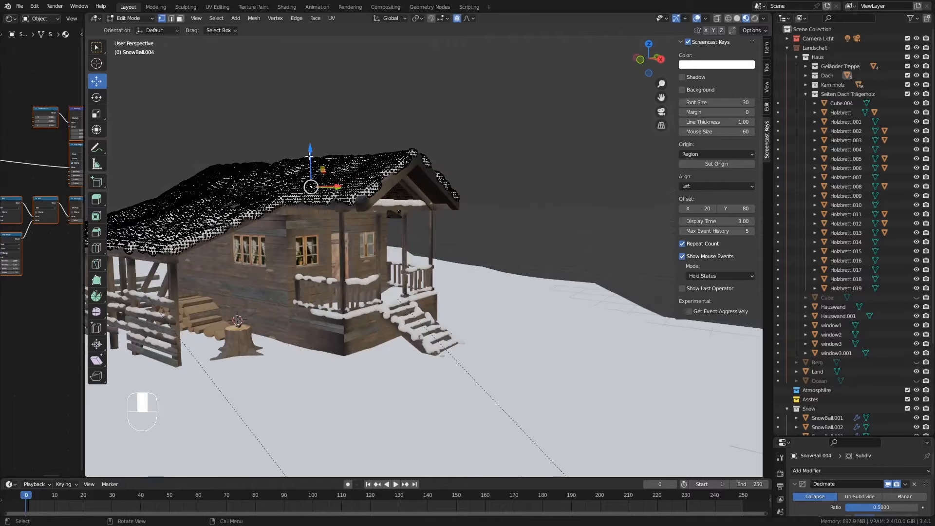
drag(311, 152, 310, 162)
Step: Lower the snow edge at the woodshed eave corner about 0.03 m along Z with a proportional radius of about 0.26 m
middle_drag(311, 161, 301, 201)
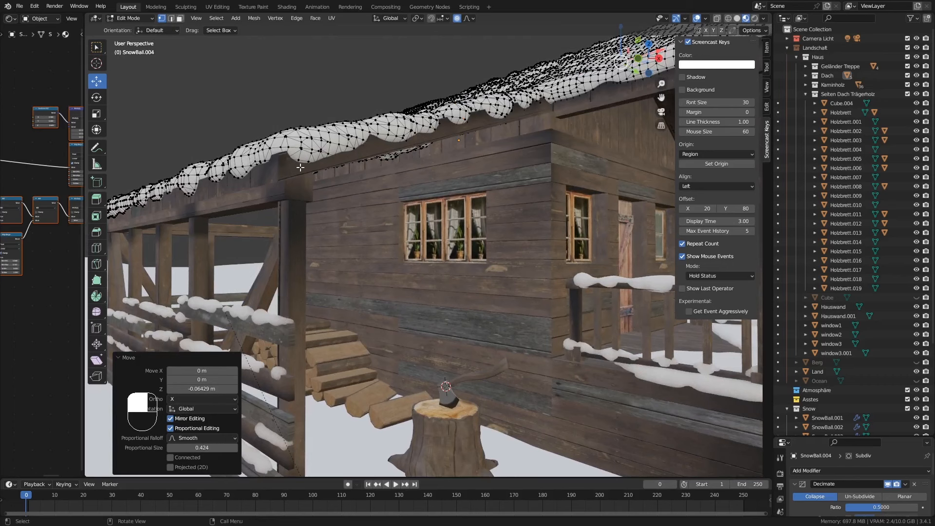
click(266, 164)
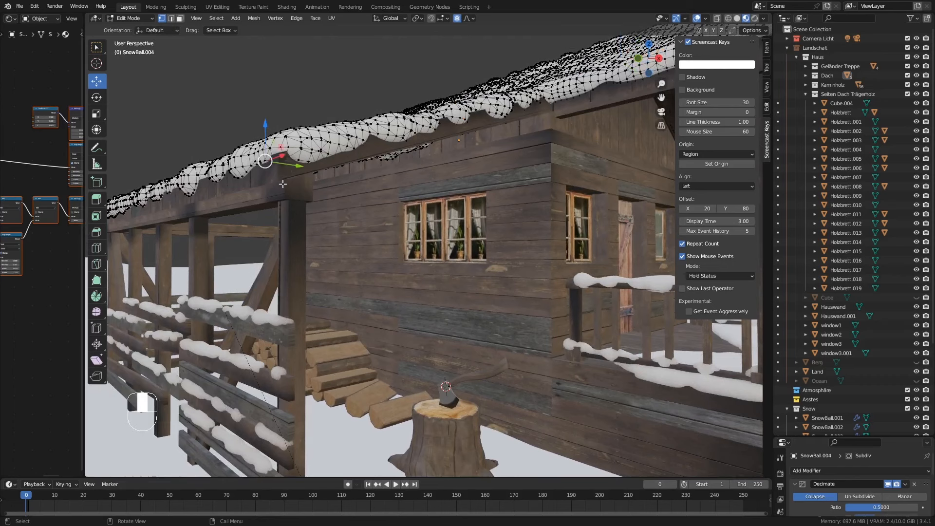
middle_drag(266, 164, 265, 161)
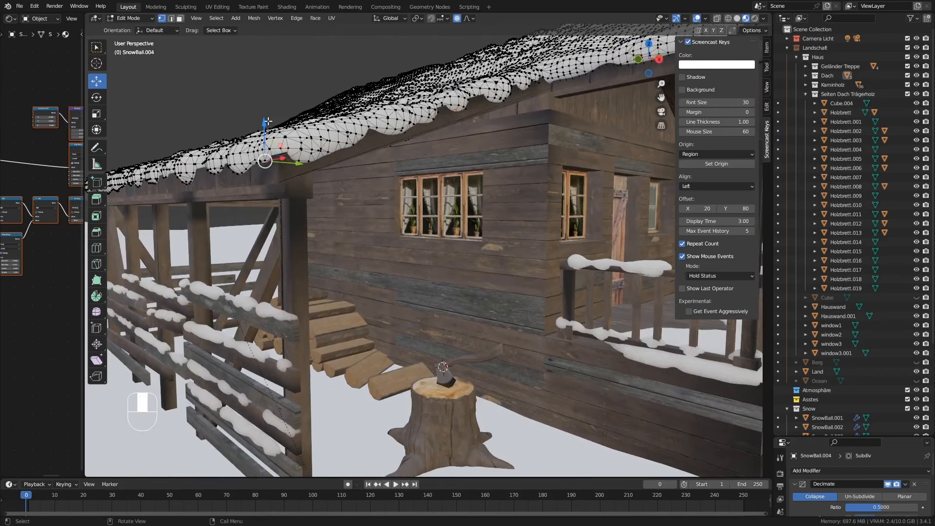
key(g)
key(z)
scroll(268, 122, down, 3)
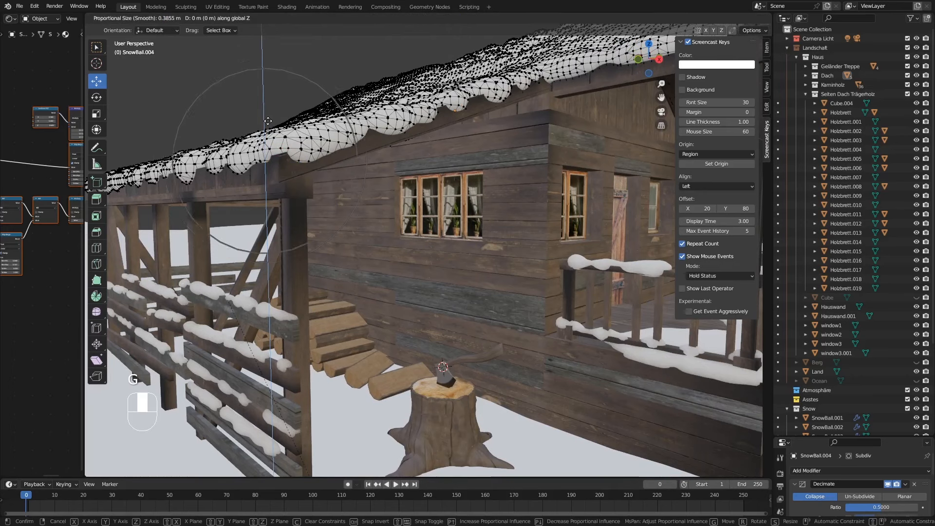
scroll(268, 122, down, 4)
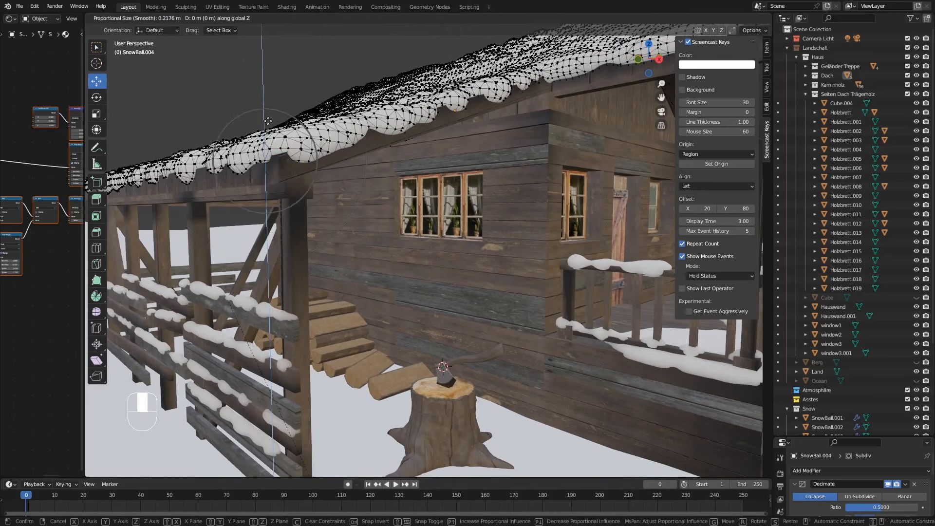
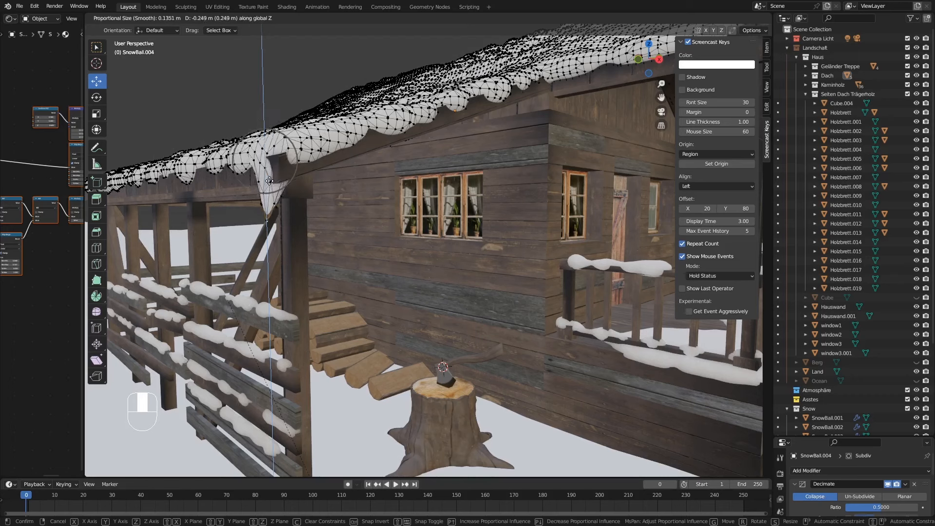
scroll(272, 166, down, 10)
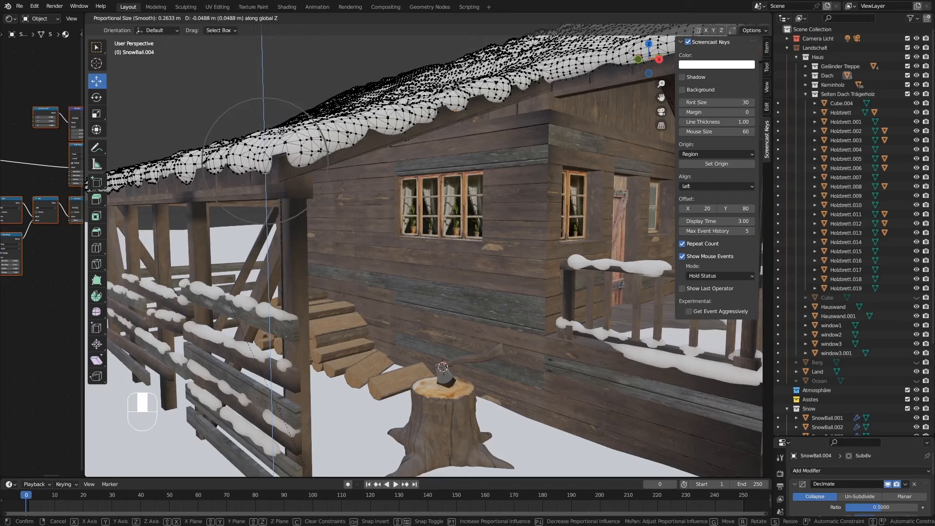
click(278, 152)
Step: Move the eave corner snow about 0.12 m along X and pull it down along Z into a hanging tip
mouse_move(278, 152)
middle_down()
mouse_move(370, 154)
mouse_move(271, 160)
middle_up()
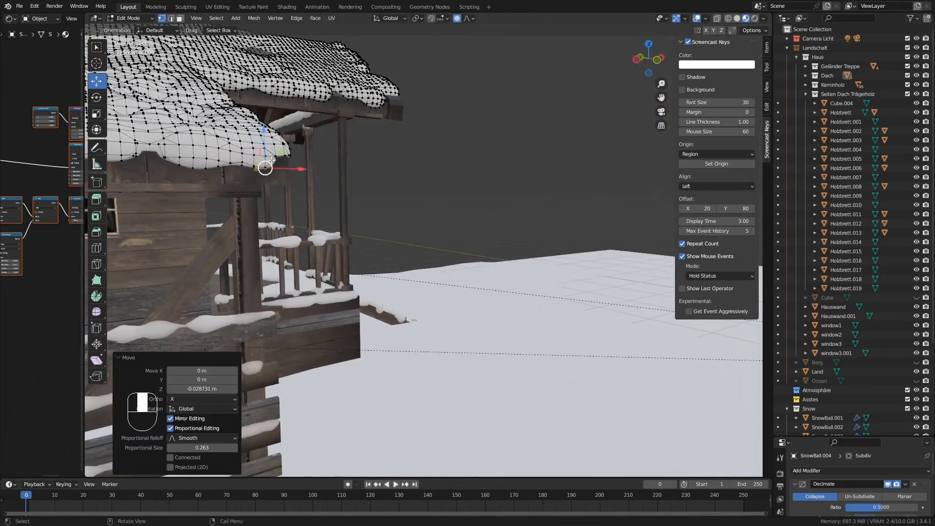
drag(291, 169, 319, 168)
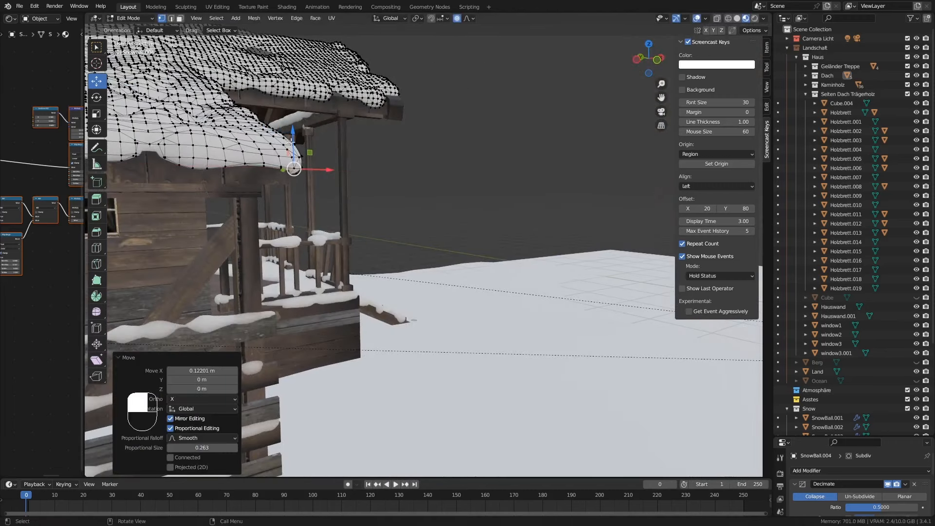
drag(293, 136, 293, 135)
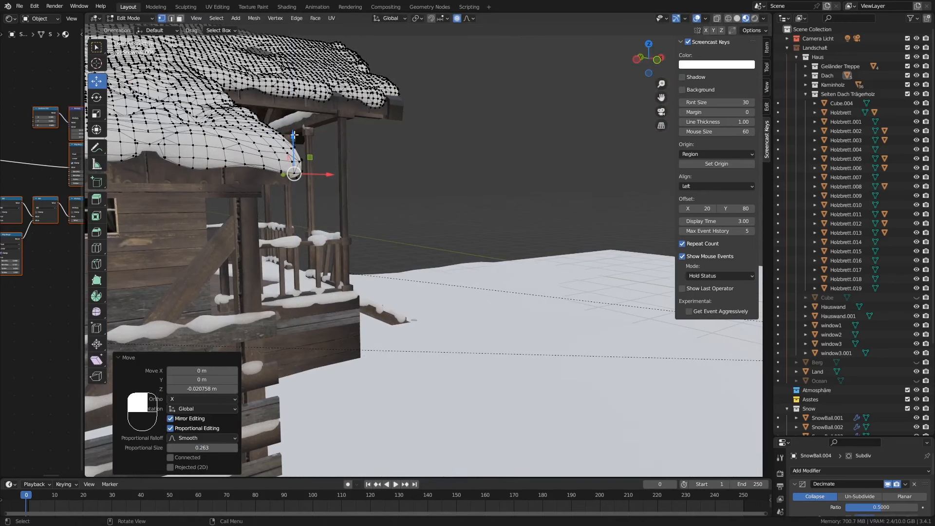
drag(295, 136, 303, 193)
Step: Pull two more snow points down along the woodshed eave, forming a pointed icicle and a rounded overhang
middle_drag(303, 194, 287, 165)
click(287, 165)
drag(285, 127, 287, 156)
click(460, 19)
click(358, 154)
drag(359, 133, 359, 146)
Step: Shift a snow edge point at the far end of the woodshed eave along X and pull it downward
click(177, 158)
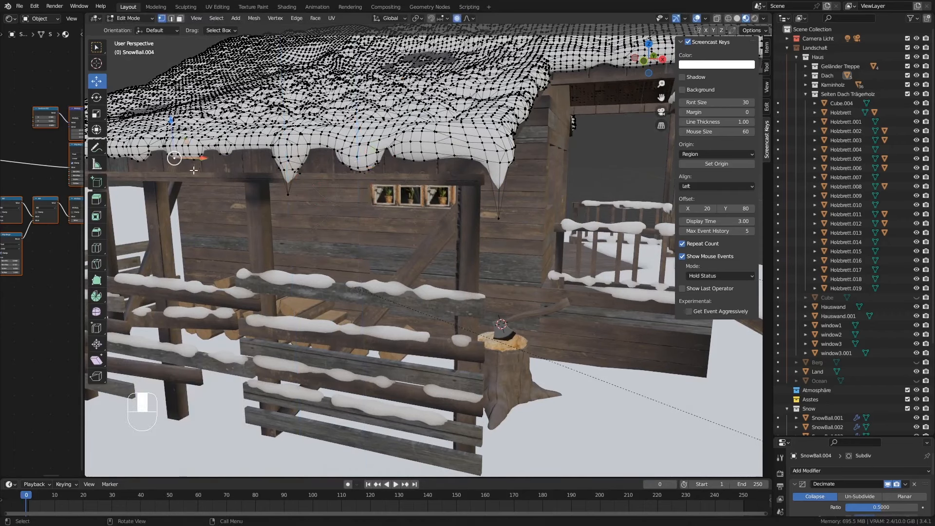
middle_drag(176, 157, 164, 163)
drag(201, 157, 162, 158)
drag(162, 124, 172, 165)
scroll(170, 151, up, 5)
Step: Lower two snow points along the front edge of the porch gable so the snow overhangs the board
middle_drag(171, 165, 241, 243)
shift+middle_drag(638, 148, 432, 119)
click(420, 110)
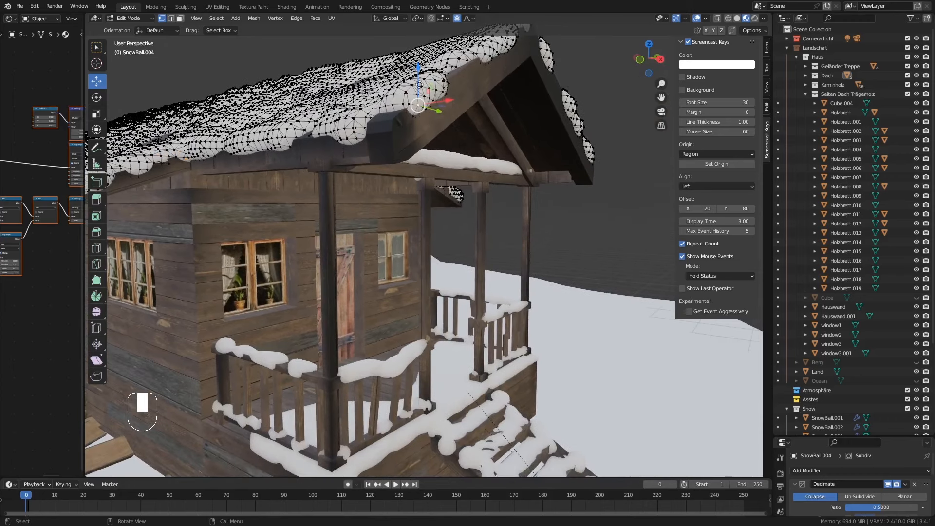
drag(419, 85, 420, 109)
click(490, 56)
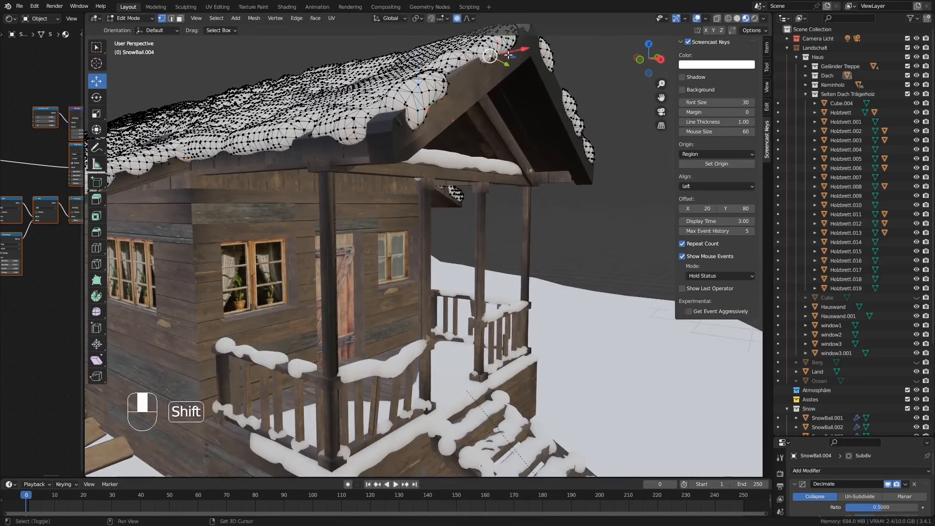
shift+middle_drag(508, 55, 488, 97)
drag(457, 88, 456, 98)
Step: Move snow points at the porch gable's peak and upper far slope to spread the snow over the ridge
click(516, 108)
middle_drag(517, 108, 524, 73)
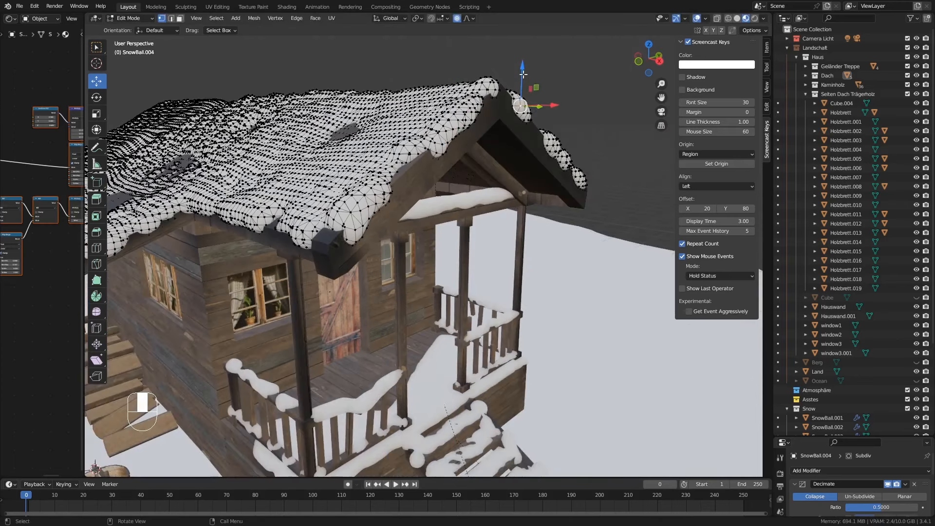
drag(523, 72, 489, 79)
click(487, 95)
middle_drag(505, 113, 510, 113)
drag(515, 117, 526, 121)
middle_drag(510, 115, 507, 99)
click(491, 92)
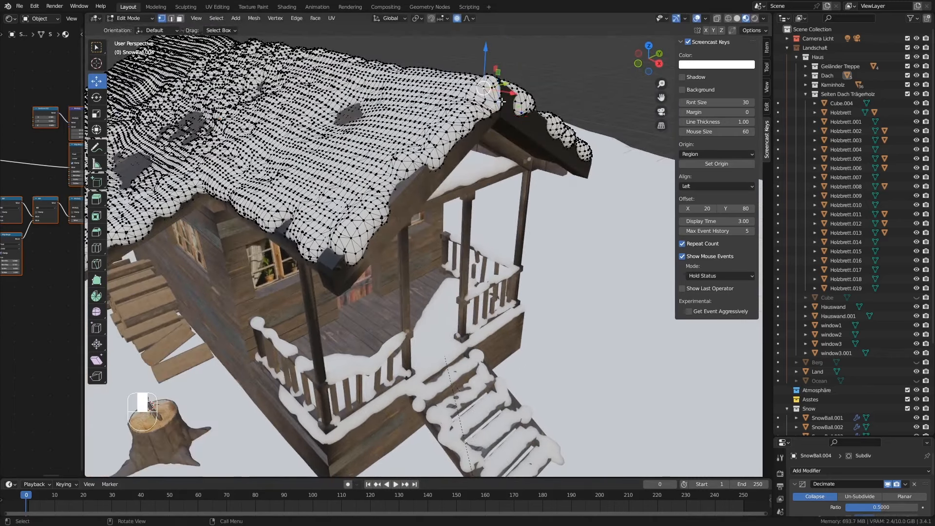
drag(519, 94, 527, 115)
Step: Shift a snow point at the porch gable's peak about 0.06 m along X toward the far slope
middle_drag(527, 115, 435, 115)
middle_drag(494, 127, 447, 99)
click(444, 113)
click(427, 97)
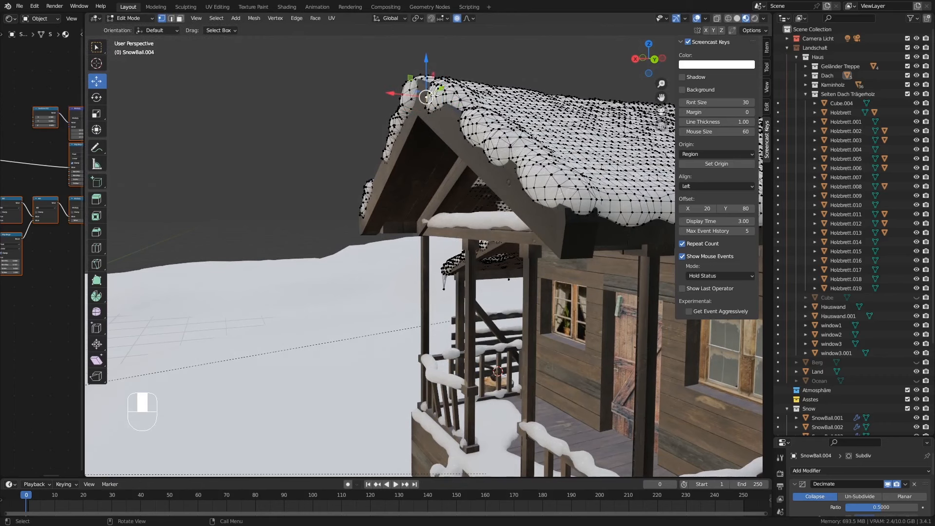
drag(429, 71, 395, 106)
middle_drag(395, 106, 466, 137)
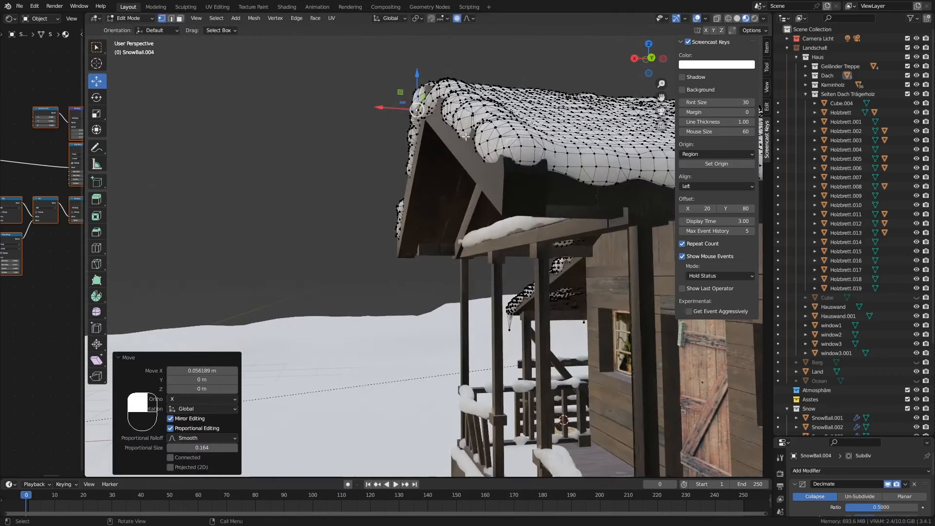
Step: Move a snow point beside the gable peak along X and lower the snow about 0.08 m along Z
click(446, 119)
drag(424, 113, 417, 115)
drag(438, 82, 439, 101)
Step: Turn off proportional editing for the roof snow mesh
middle_drag(439, 101, 518, 134)
ctrl+middle_drag(367, 95, 385, 127)
shift+middle_drag(385, 127, 372, 132)
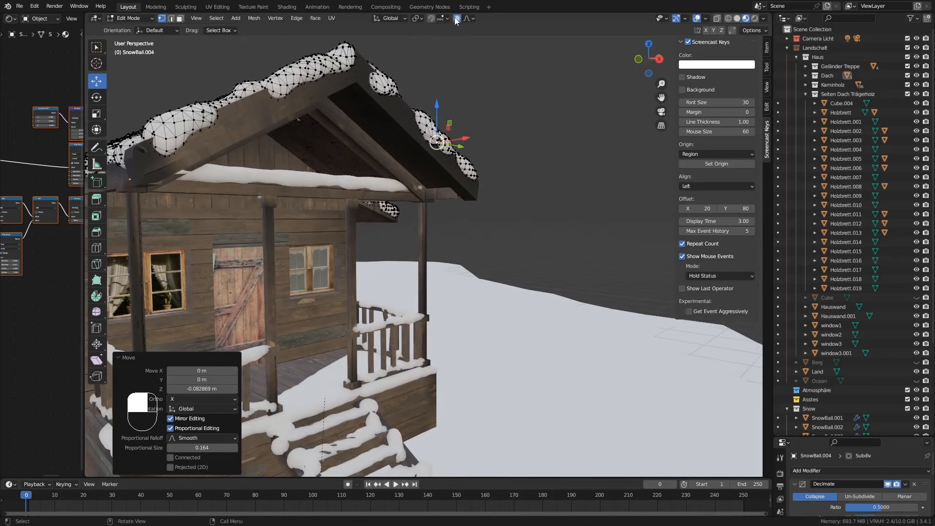
shift+middle_drag(420, 65, 492, 70)
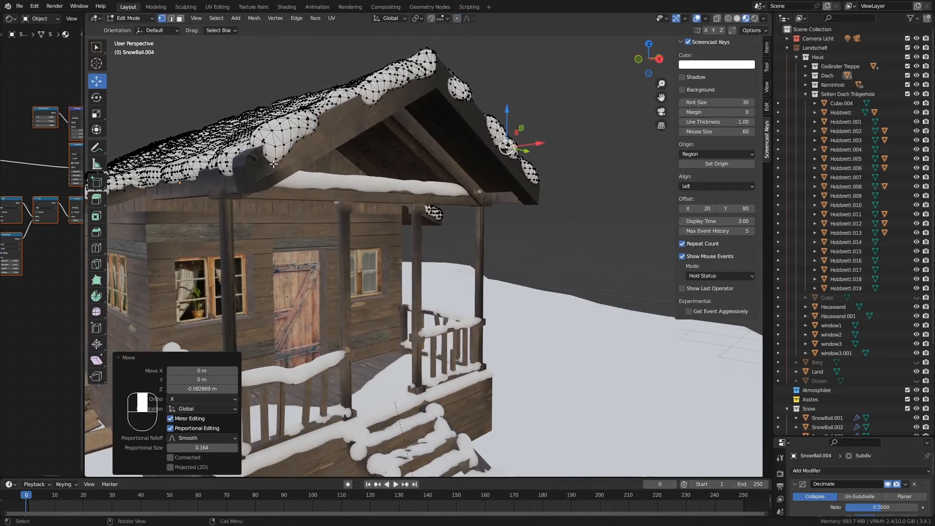
Step: Pull two lower-edge snow points straight down on the porch gable's near slope to form pointed icicles
click(273, 164)
drag(273, 134, 274, 168)
click(375, 101)
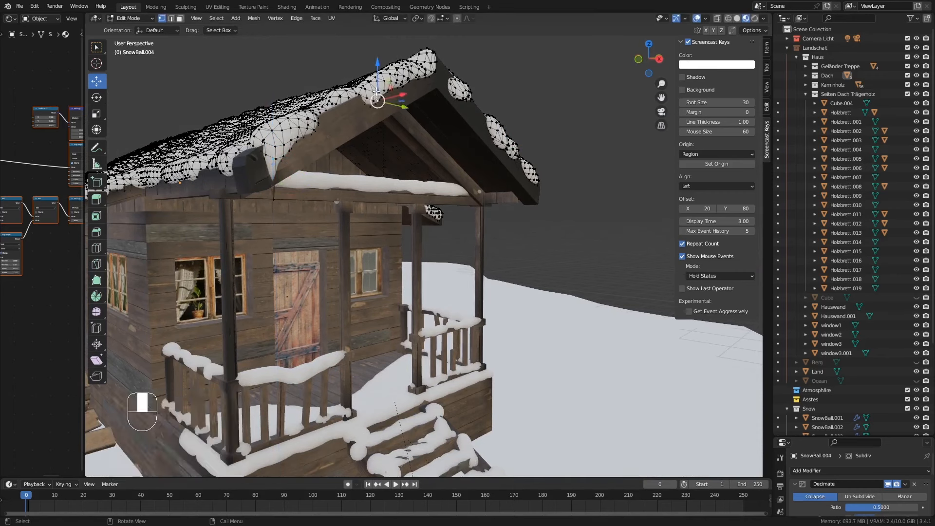
drag(378, 68, 378, 88)
Step: Lower a snow point just below the porch gable's peak about 0.26 m along Z to form an icicle
click(414, 81)
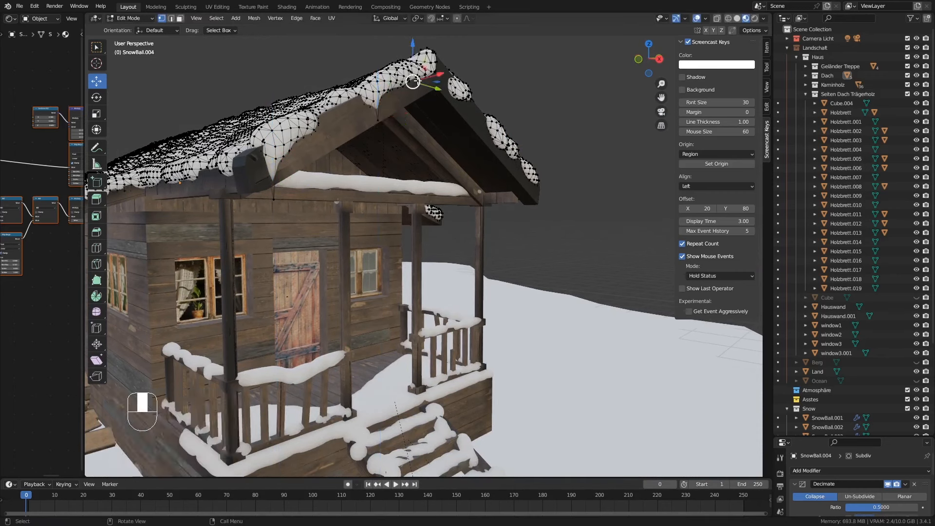
drag(415, 56, 418, 76)
right_click(418, 76)
ctrl+middle_drag(421, 72, 403, 76)
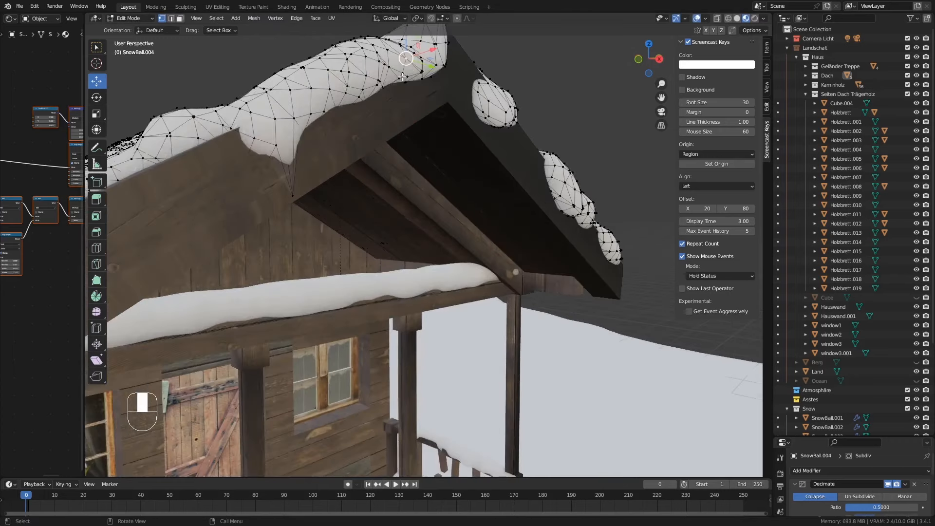
drag(408, 53, 408, 152)
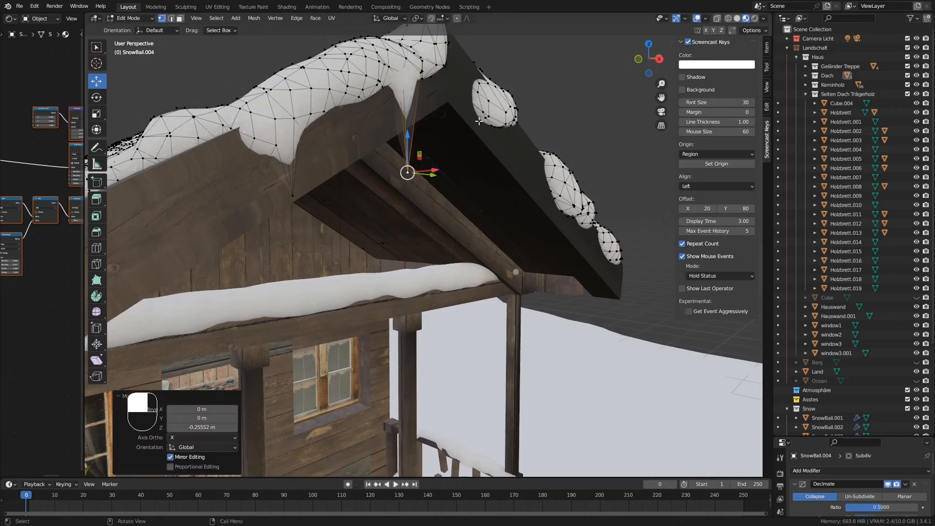
click(505, 112)
drag(506, 79, 505, 115)
right_click(505, 115)
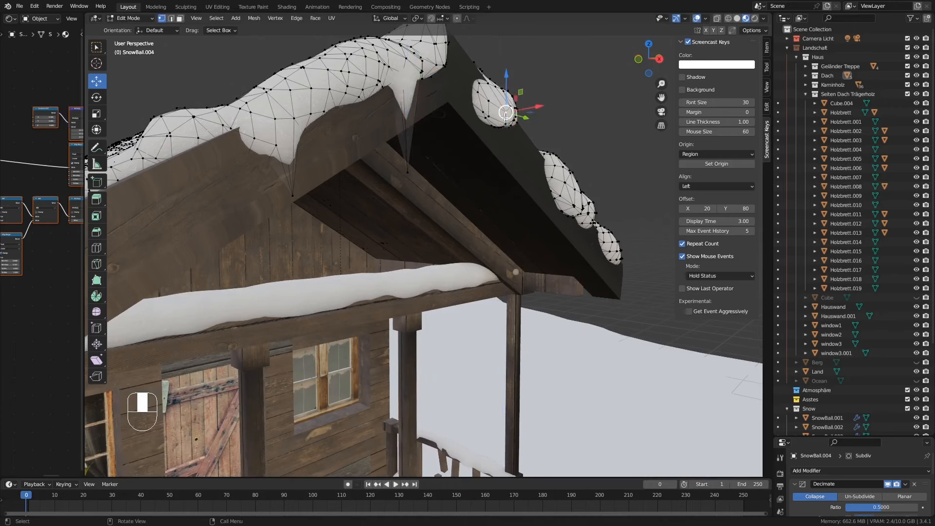
Step: Lengthen the icicle on the gable's near slope by lowering its tip about 0.17 m along Z
middle_drag(492, 120, 481, 136)
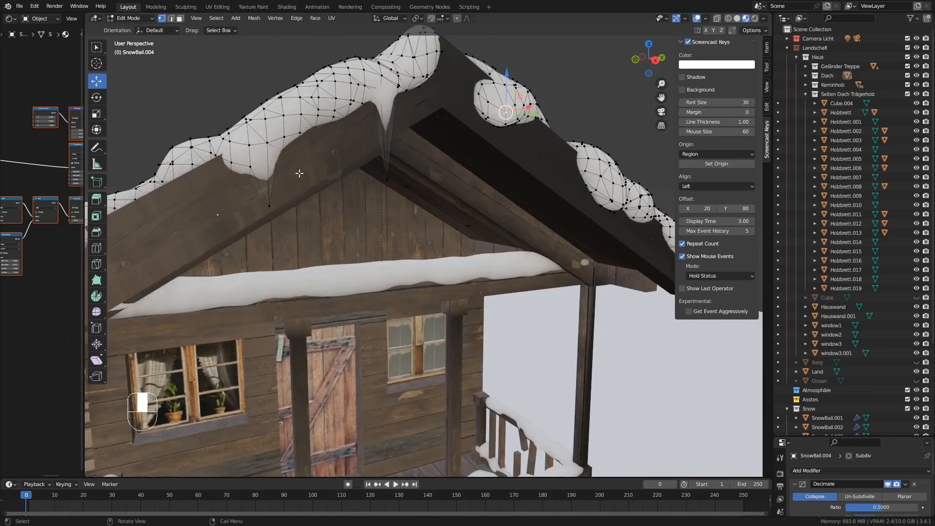
click(268, 202)
drag(271, 168, 284, 208)
Step: Pull two snow points down on the gable's lower far slope to form icicles, moving the upper one about 0.38 m along Z
shift+middle_drag(551, 215, 337, 235)
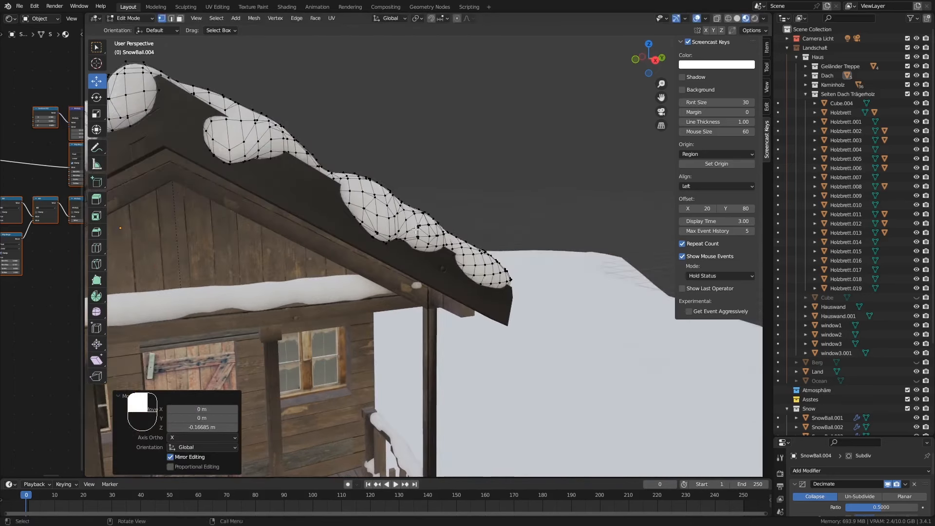
ctrl+middle_drag(432, 310, 483, 253)
drag(408, 247, 397, 313)
click(333, 255)
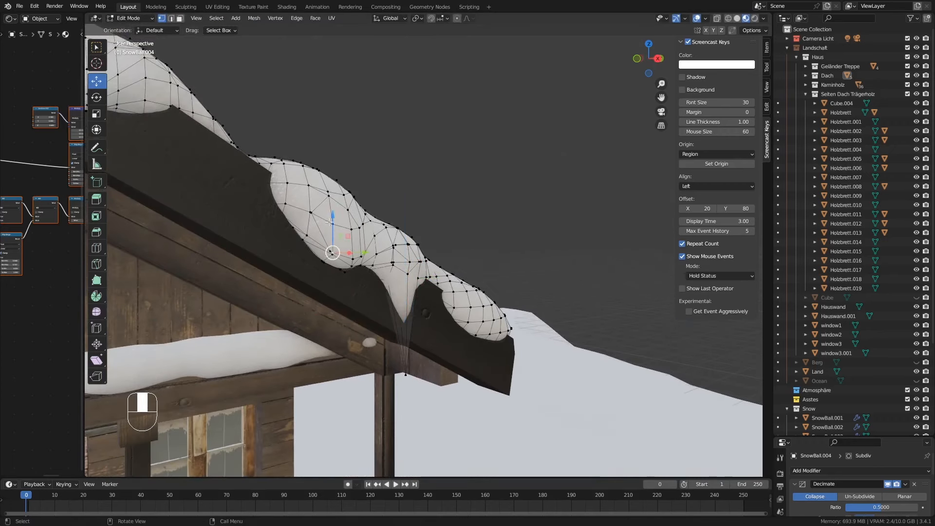
drag(333, 224, 347, 355)
scroll(348, 345, down, 2)
scroll(348, 346, down, 2)
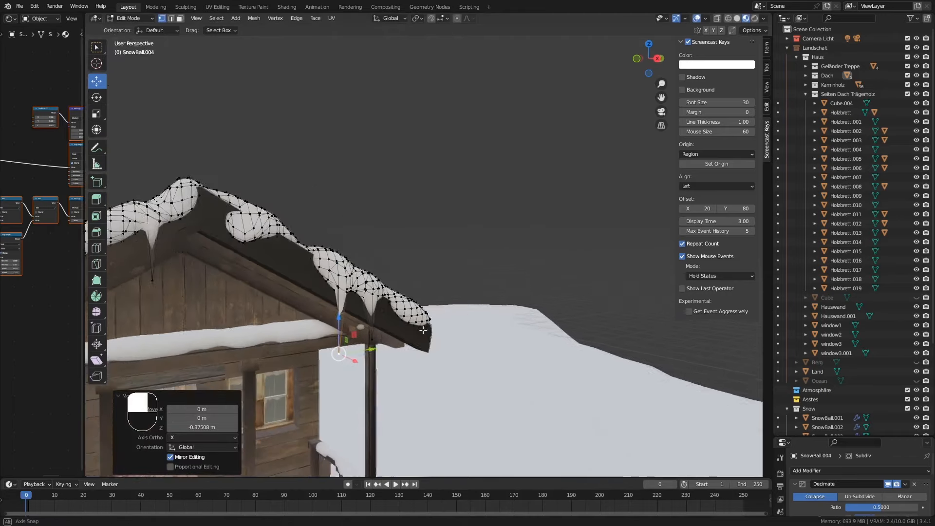
Step: Pull snow points down along the front corner and side eave of the porch roof to form more icicles
middle_drag(355, 349, 330, 317)
scroll(366, 281, up, 2)
middle_drag(366, 281, 359, 282)
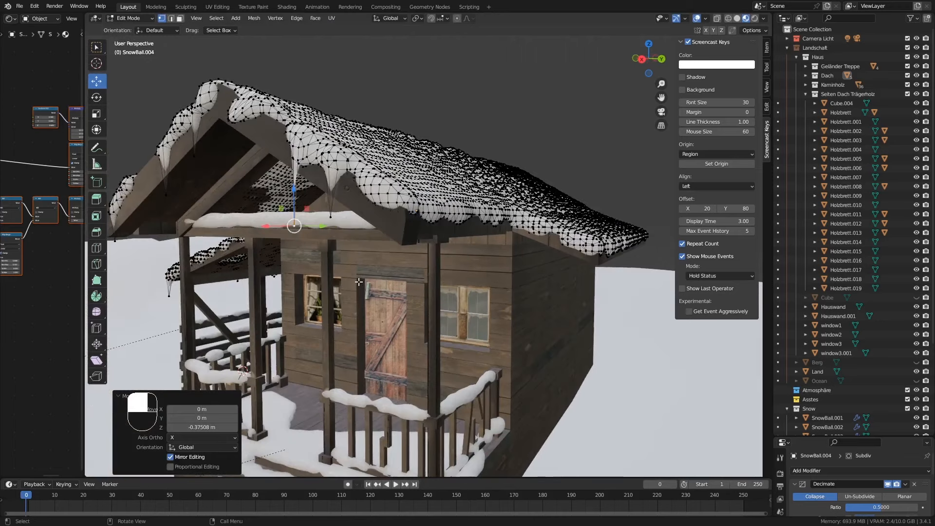
drag(385, 205, 457, 253)
click(534, 227)
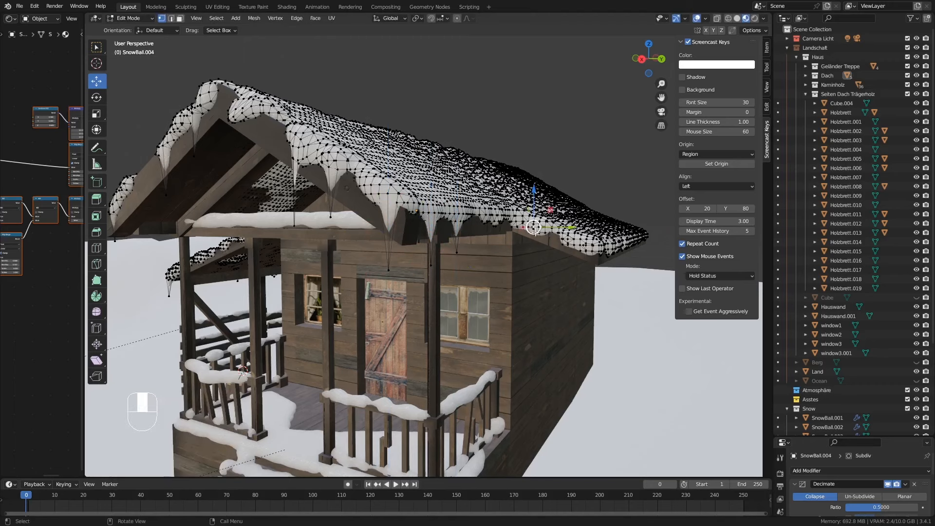
drag(532, 206, 546, 236)
right_click(531, 232)
Step: Leave Edit Mode on the roof snow and return to Object Mode
middle_drag(336, 228, 413, 216)
click(493, 187)
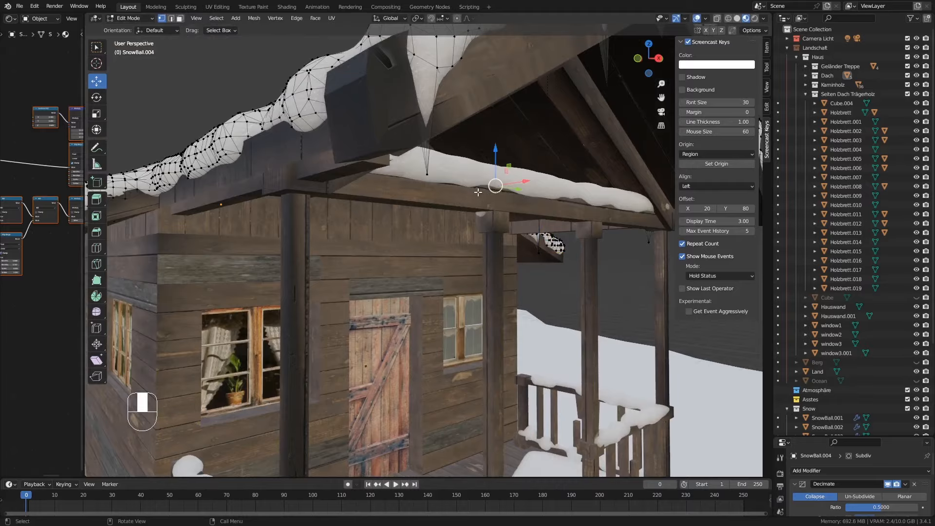
middle_drag(478, 192, 404, 280)
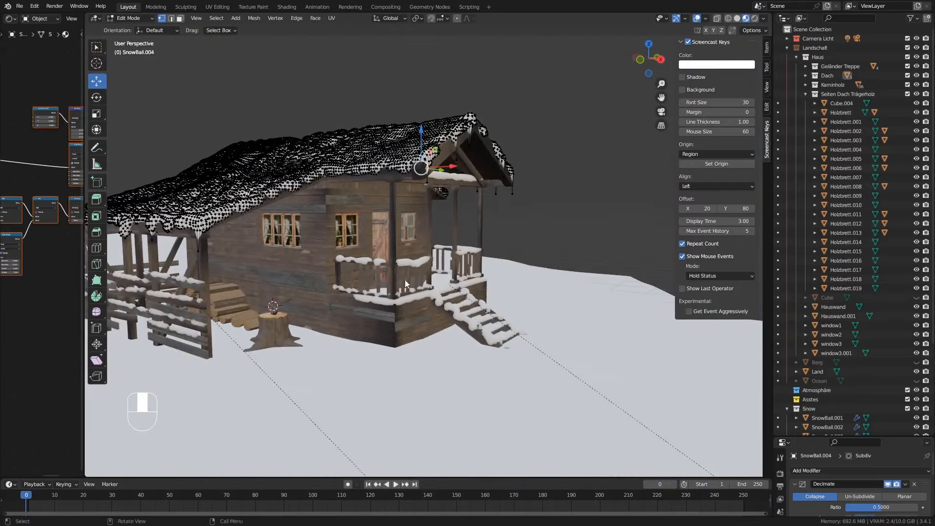
key(Tab)
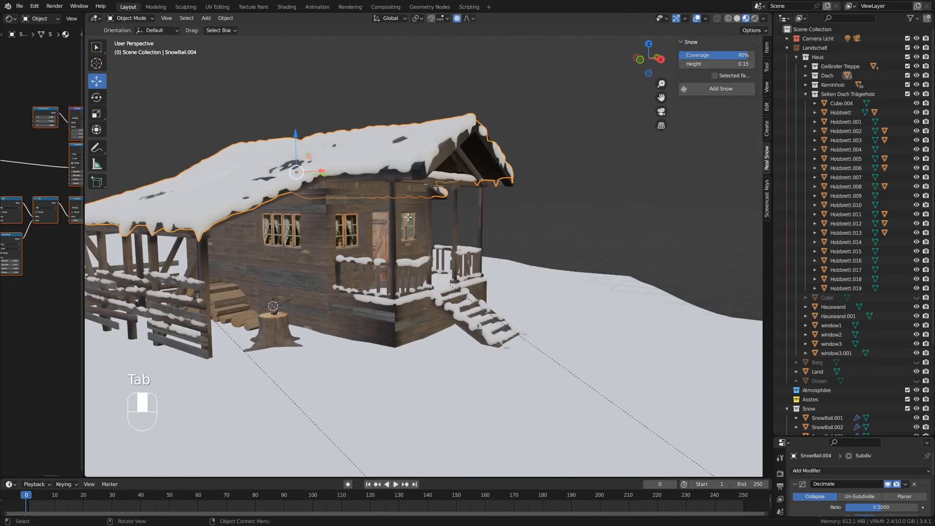
key(Tab)
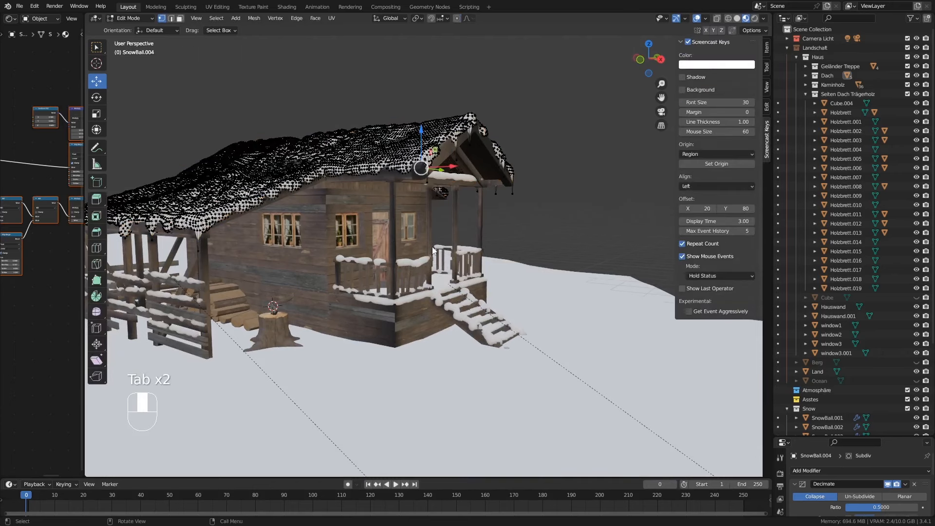
key(Tab)
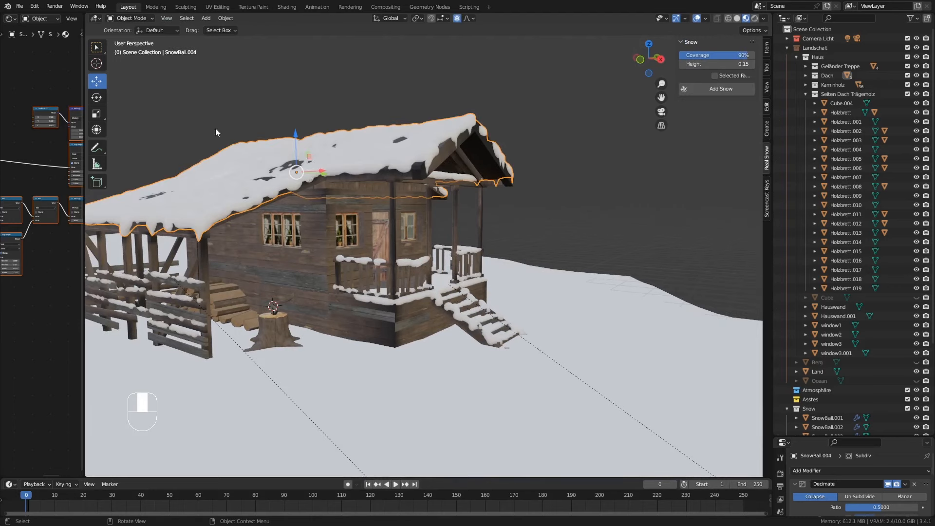
Step: Show the whole snow-covered cabin in rendered viewport shading and deselect everything
middle_drag(370, 272, 396, 266)
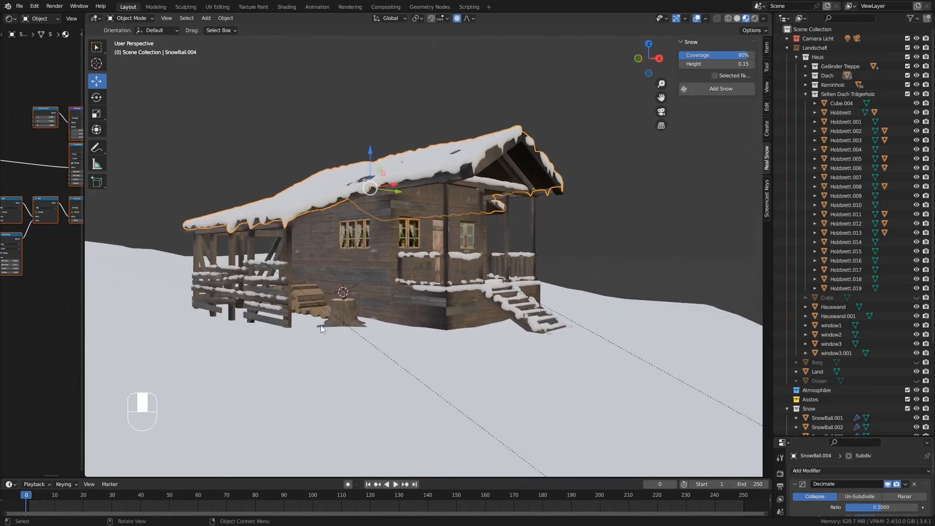
middle_drag(321, 325, 302, 323)
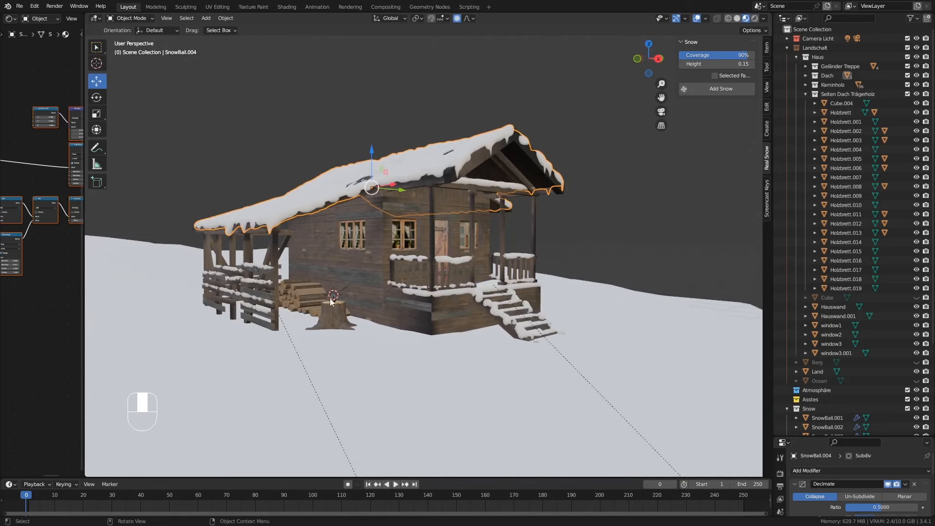
middle_drag(290, 290, 349, 323)
middle_drag(402, 294, 434, 264)
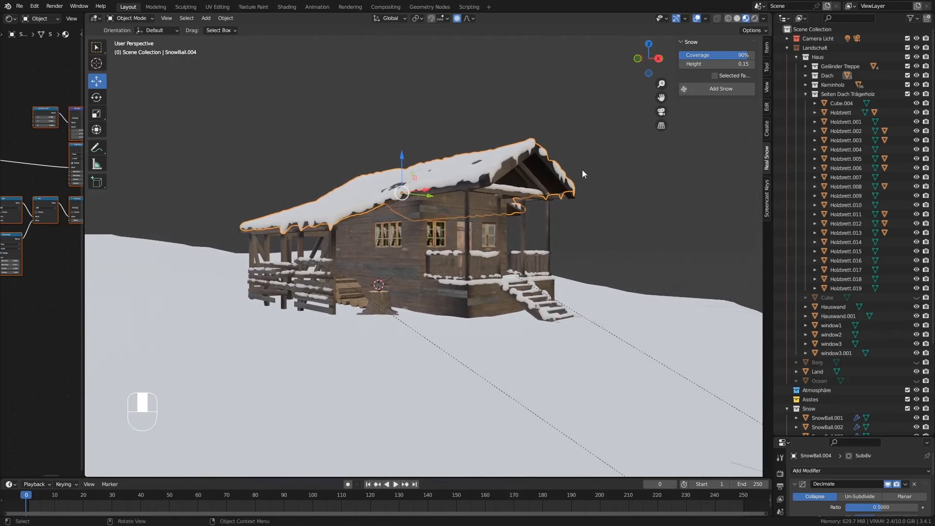
click(754, 19)
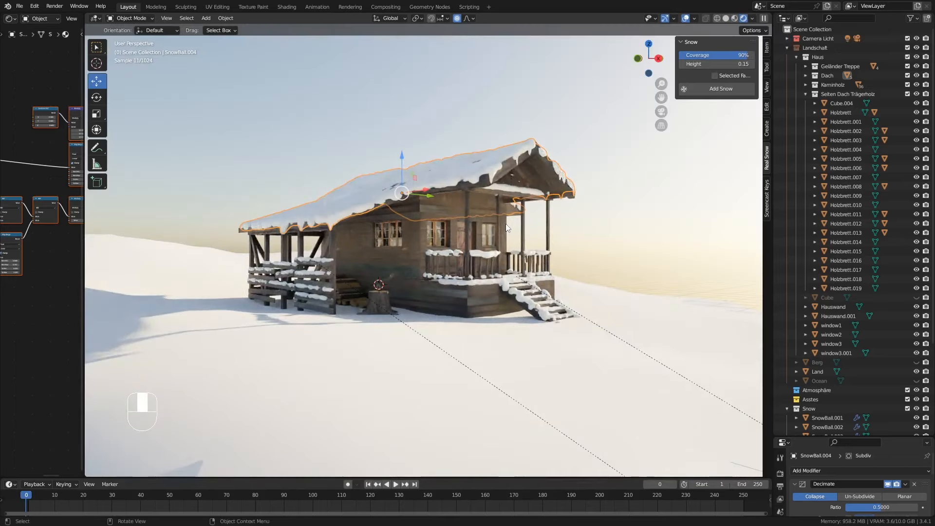
key(alt+a)
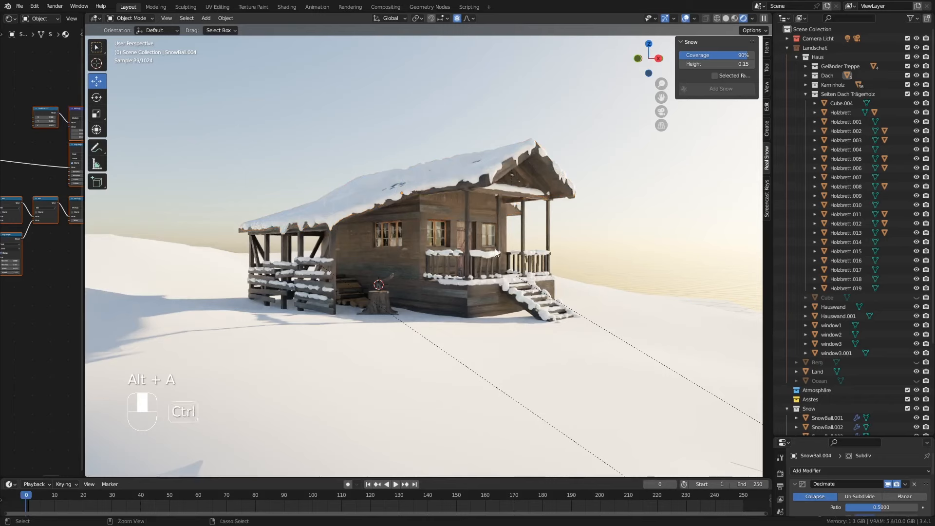